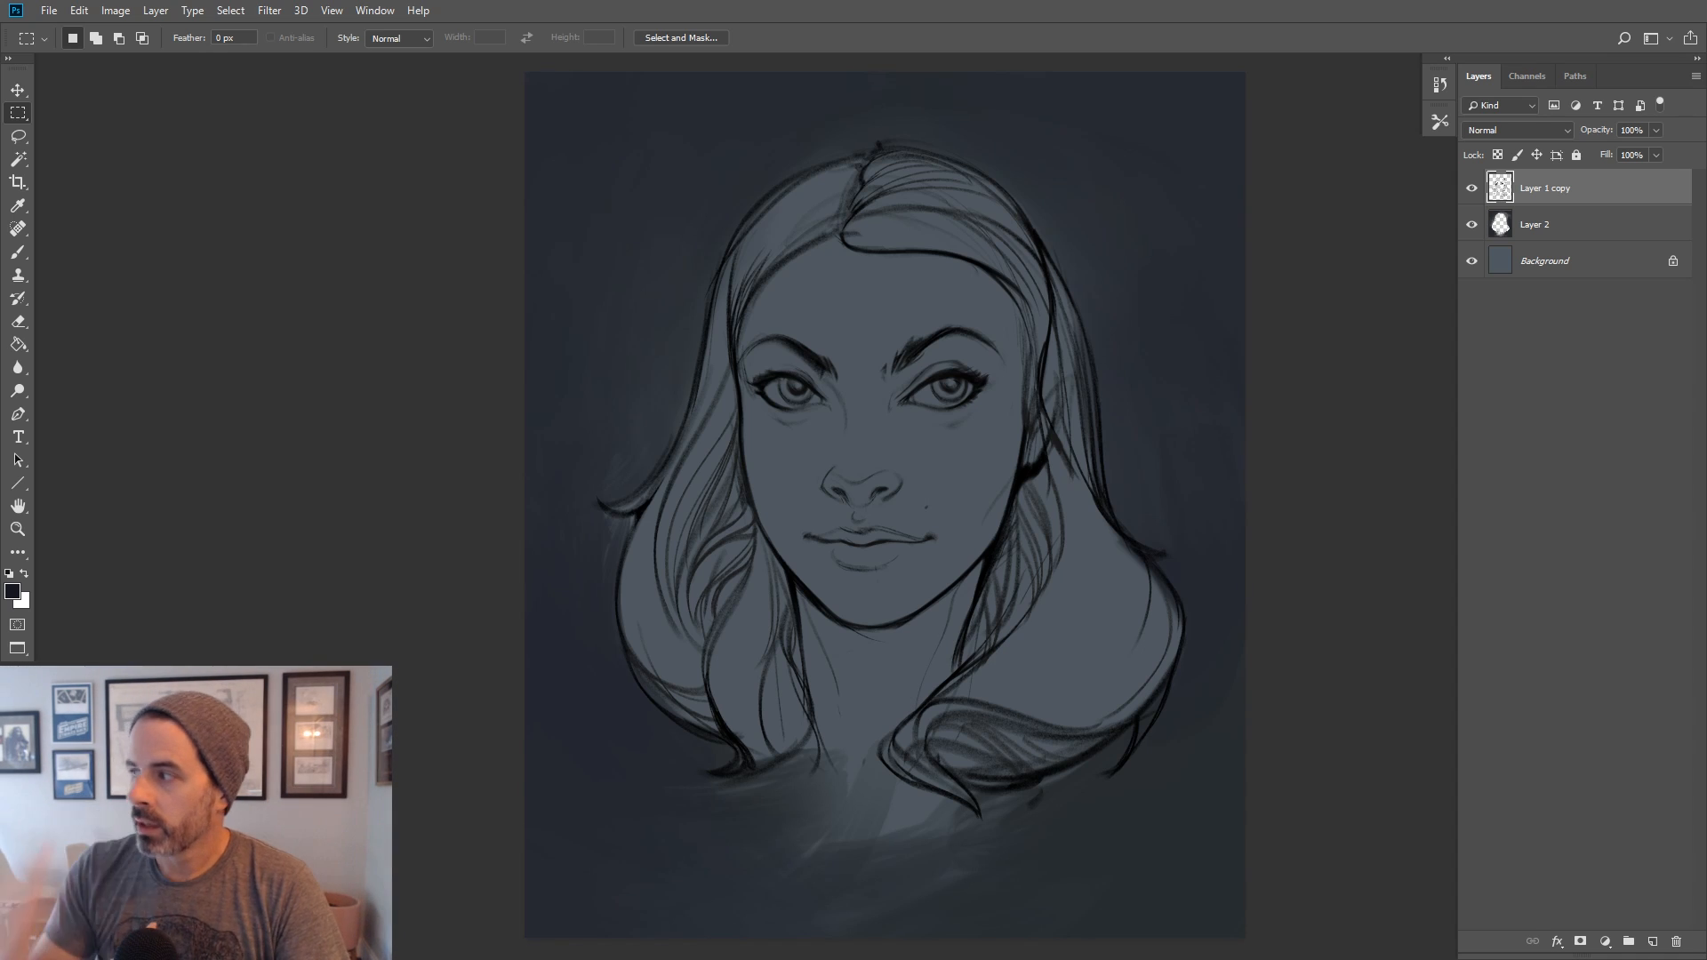
# Hide Background and Layer 2 to inspect the line sketch by itself, restoring both layers' visibility when finished
pyautogui.click(1479, 259)
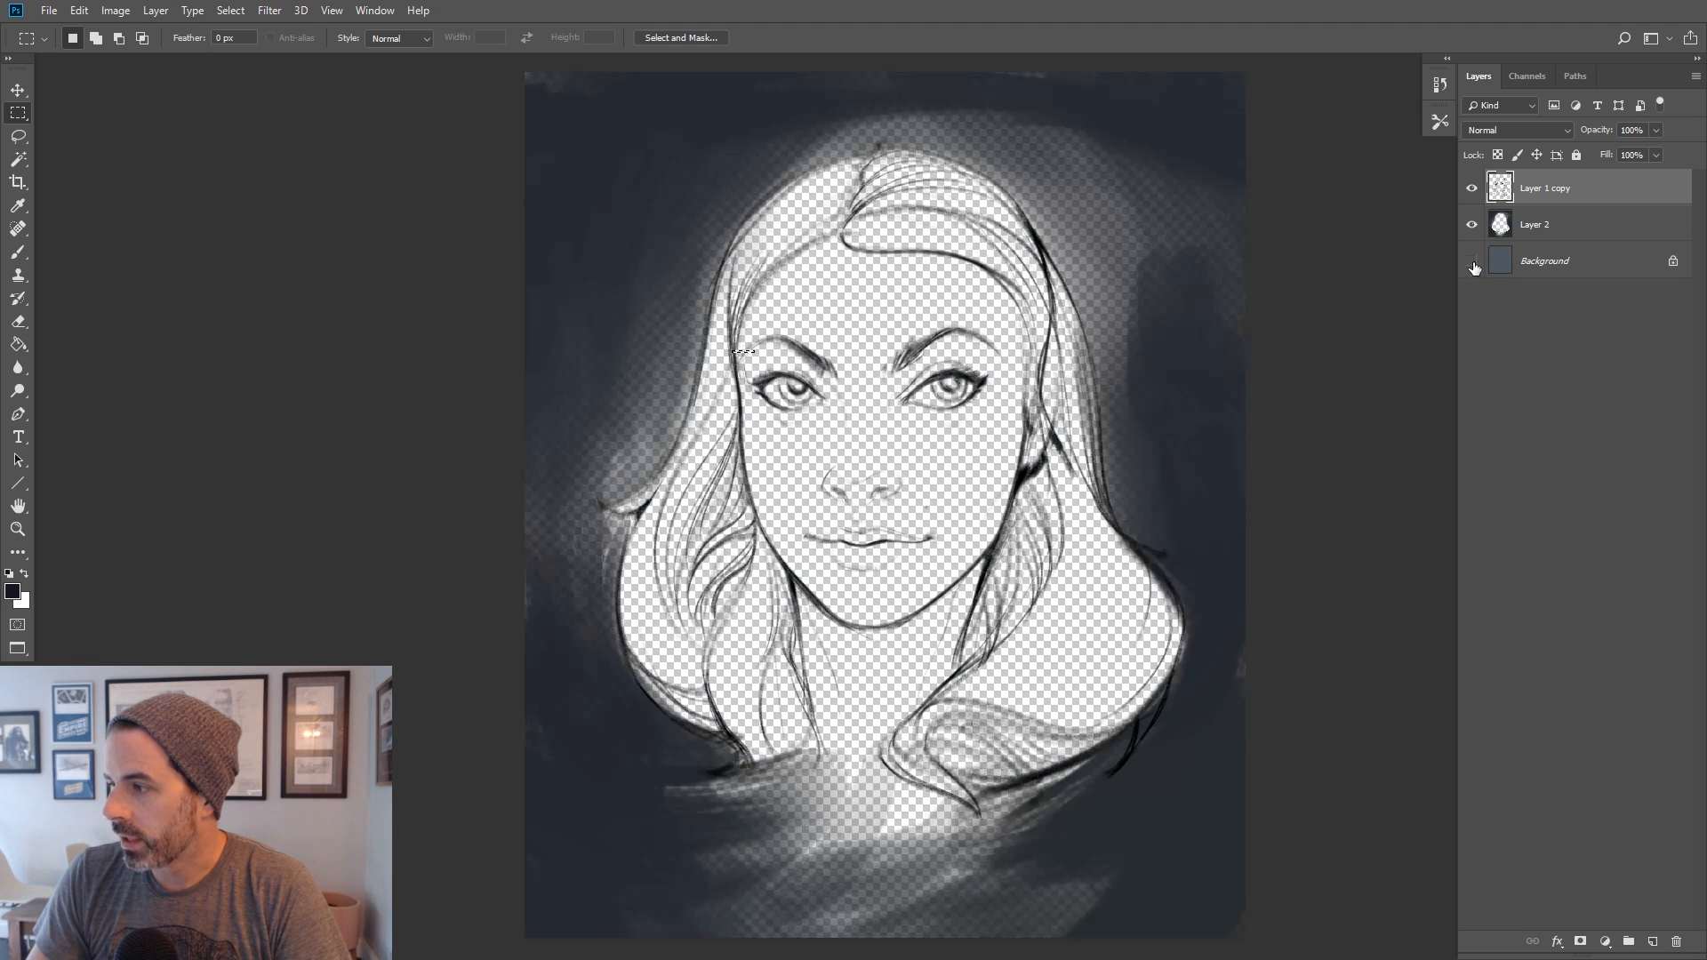
pyautogui.click(1480, 227)
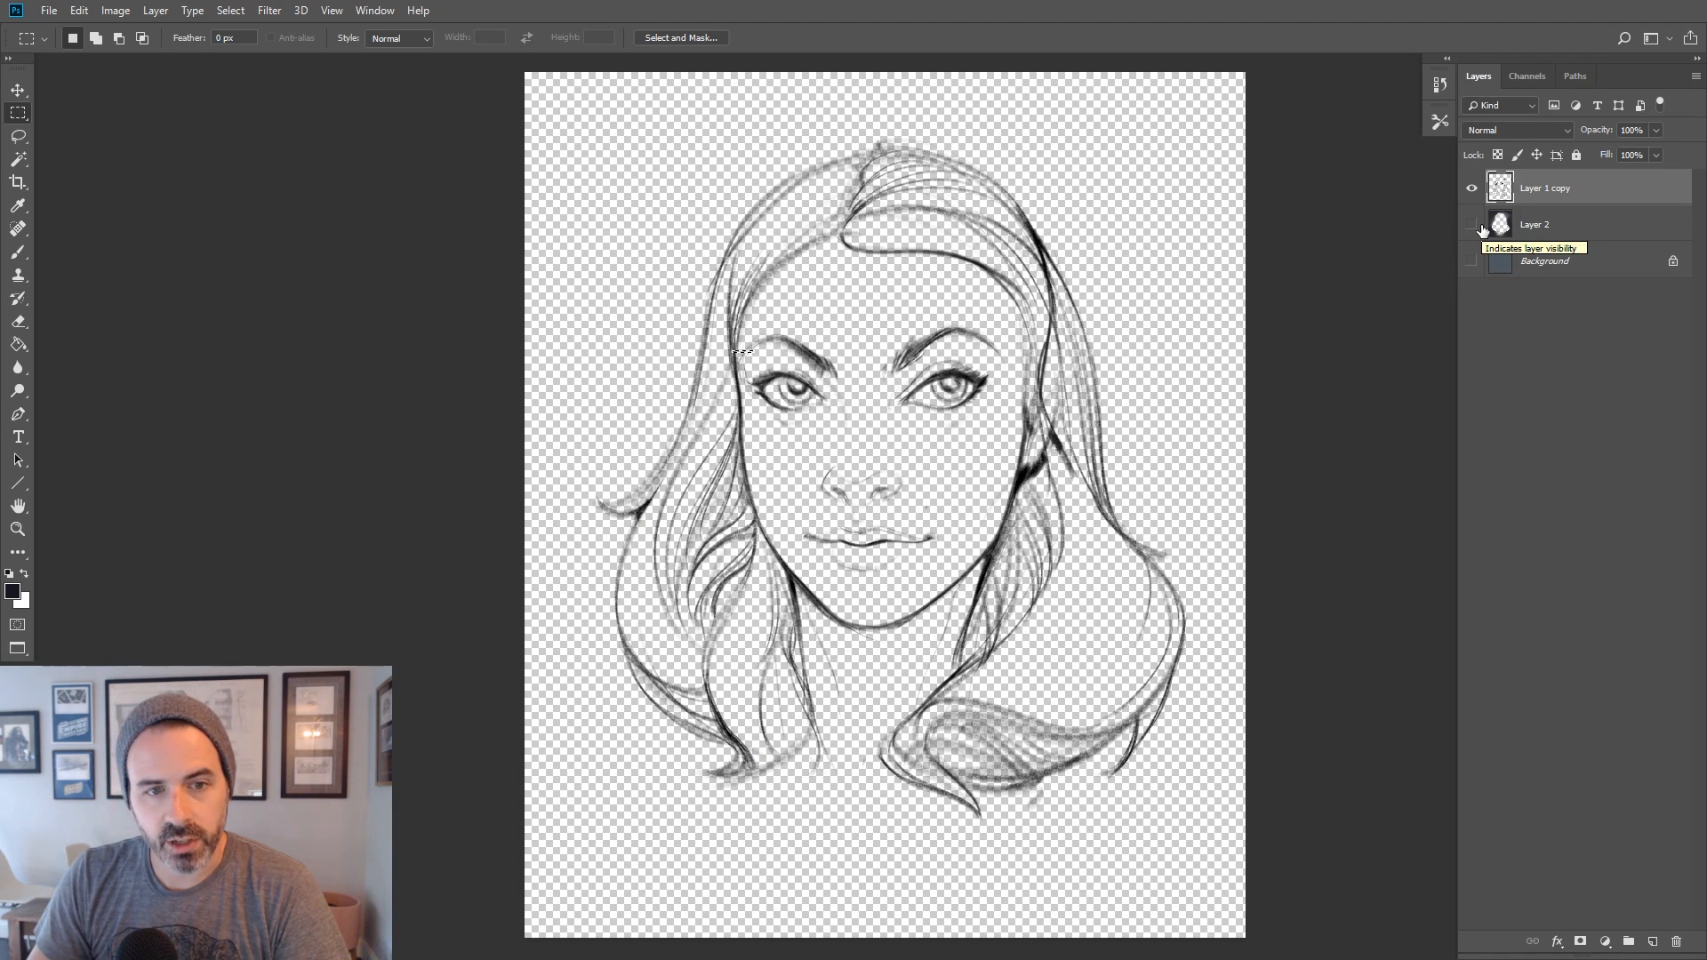
pyautogui.click(1472, 229)
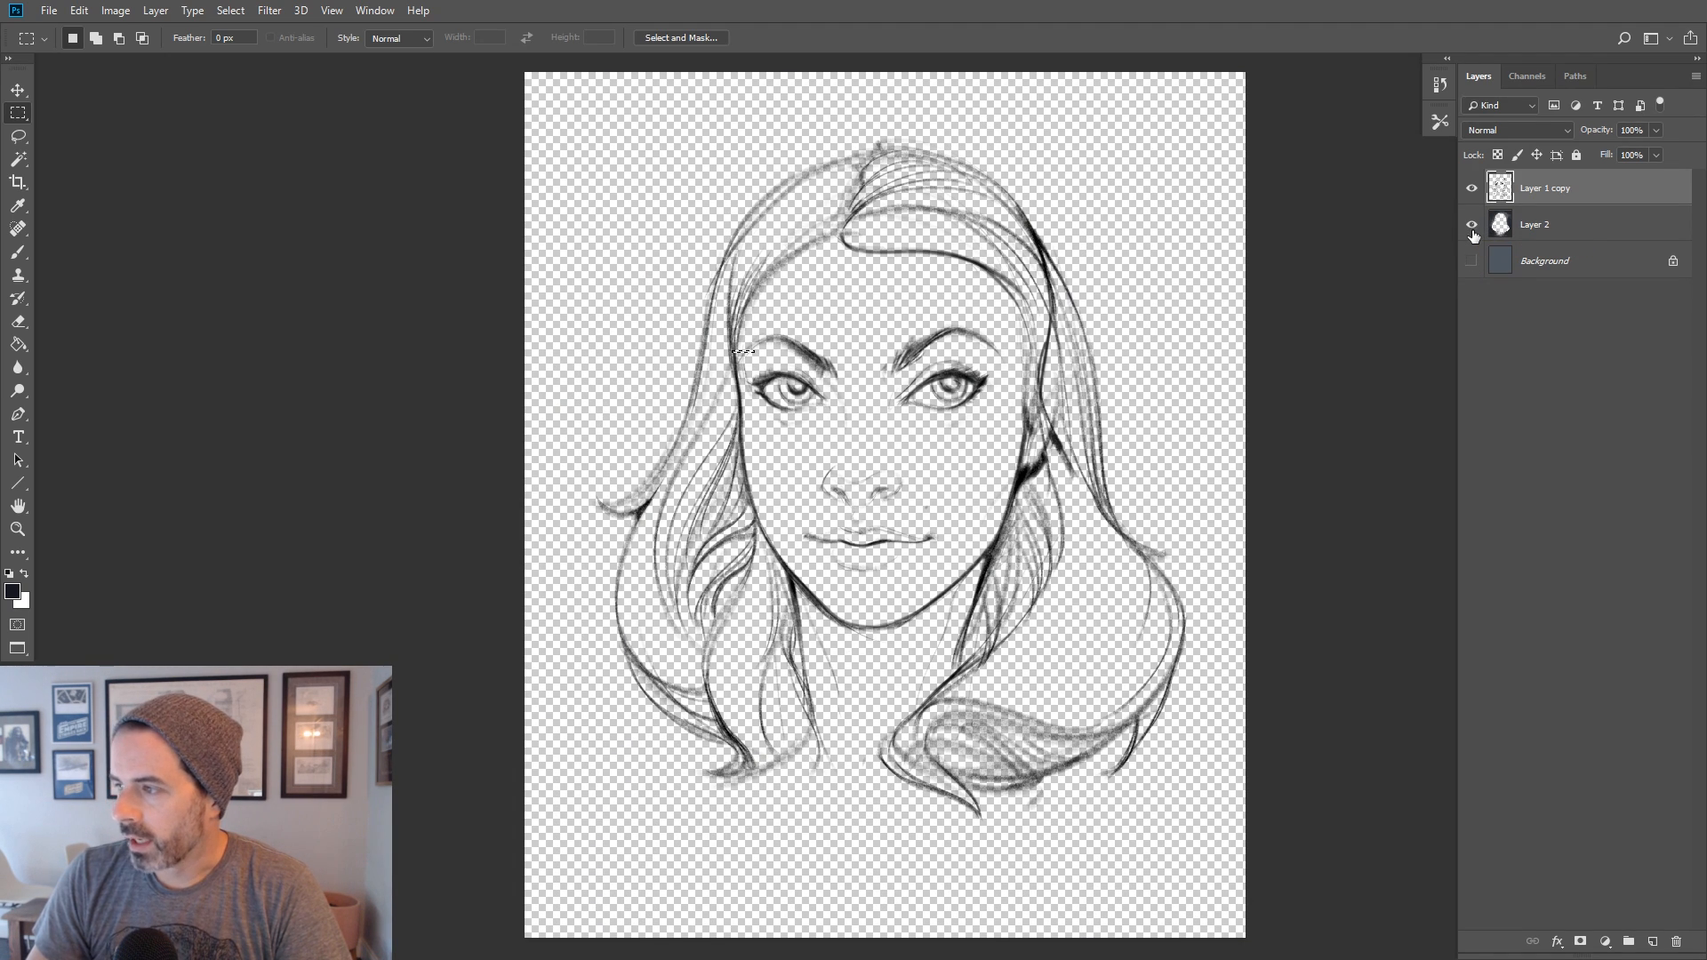
pyautogui.click(1471, 261)
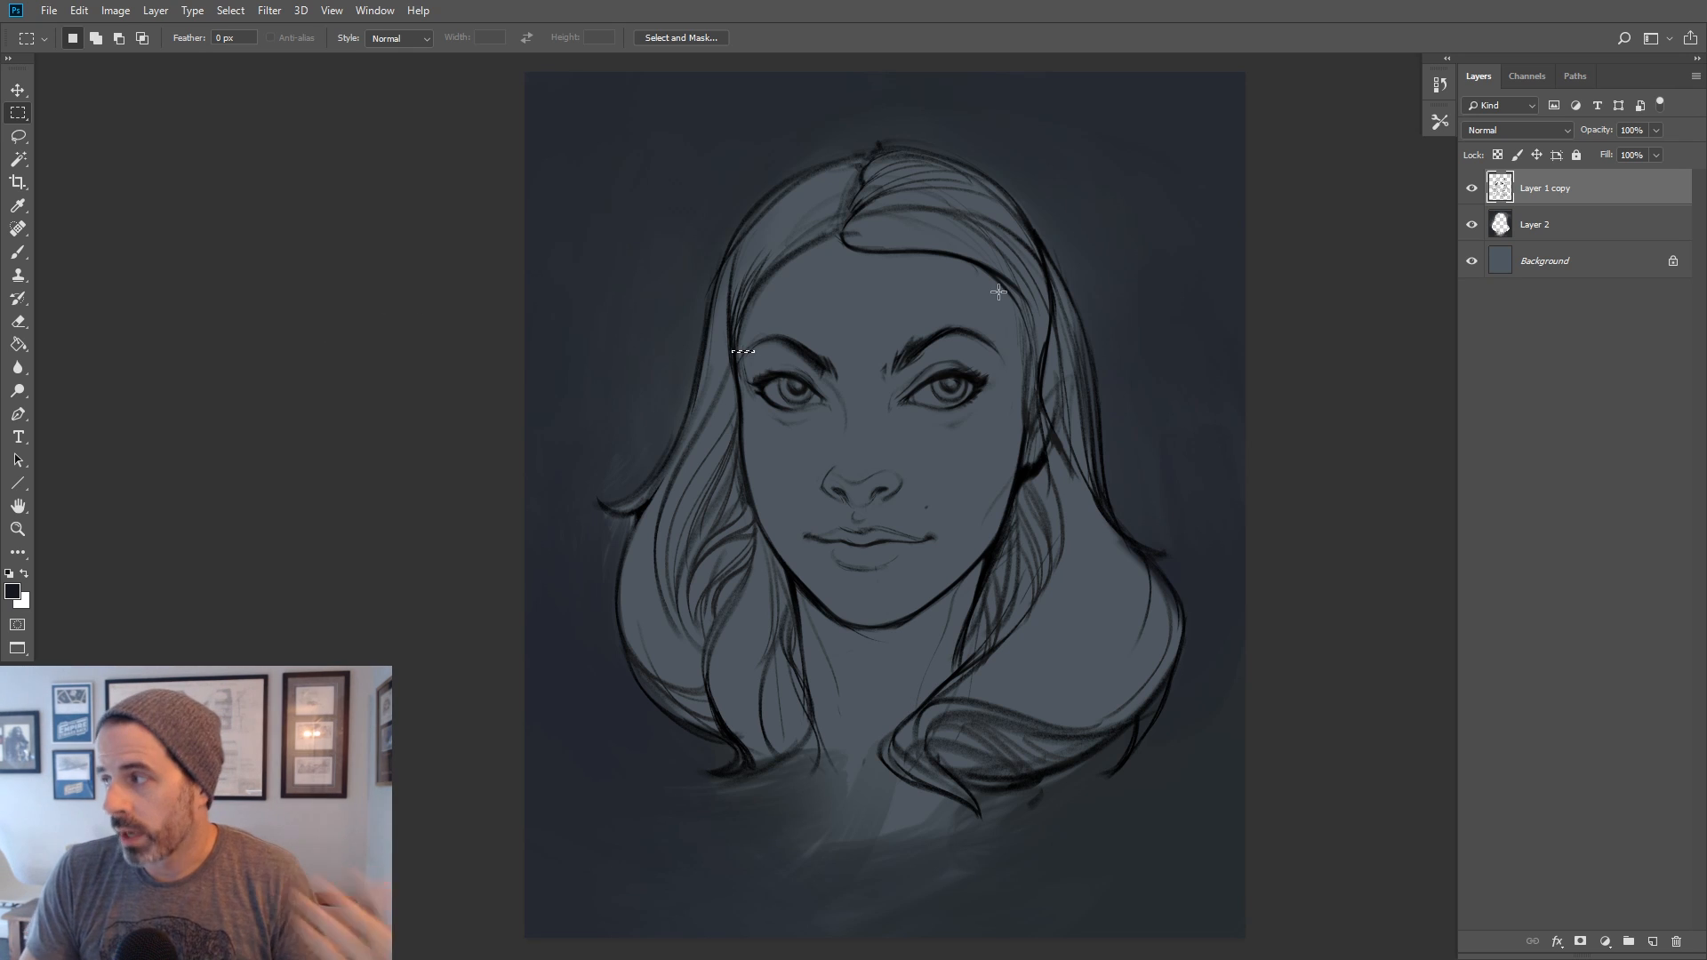
# Add a new empty layer directly above Layer 2, beneath the sketch layer
pyautogui.click(1523, 233)
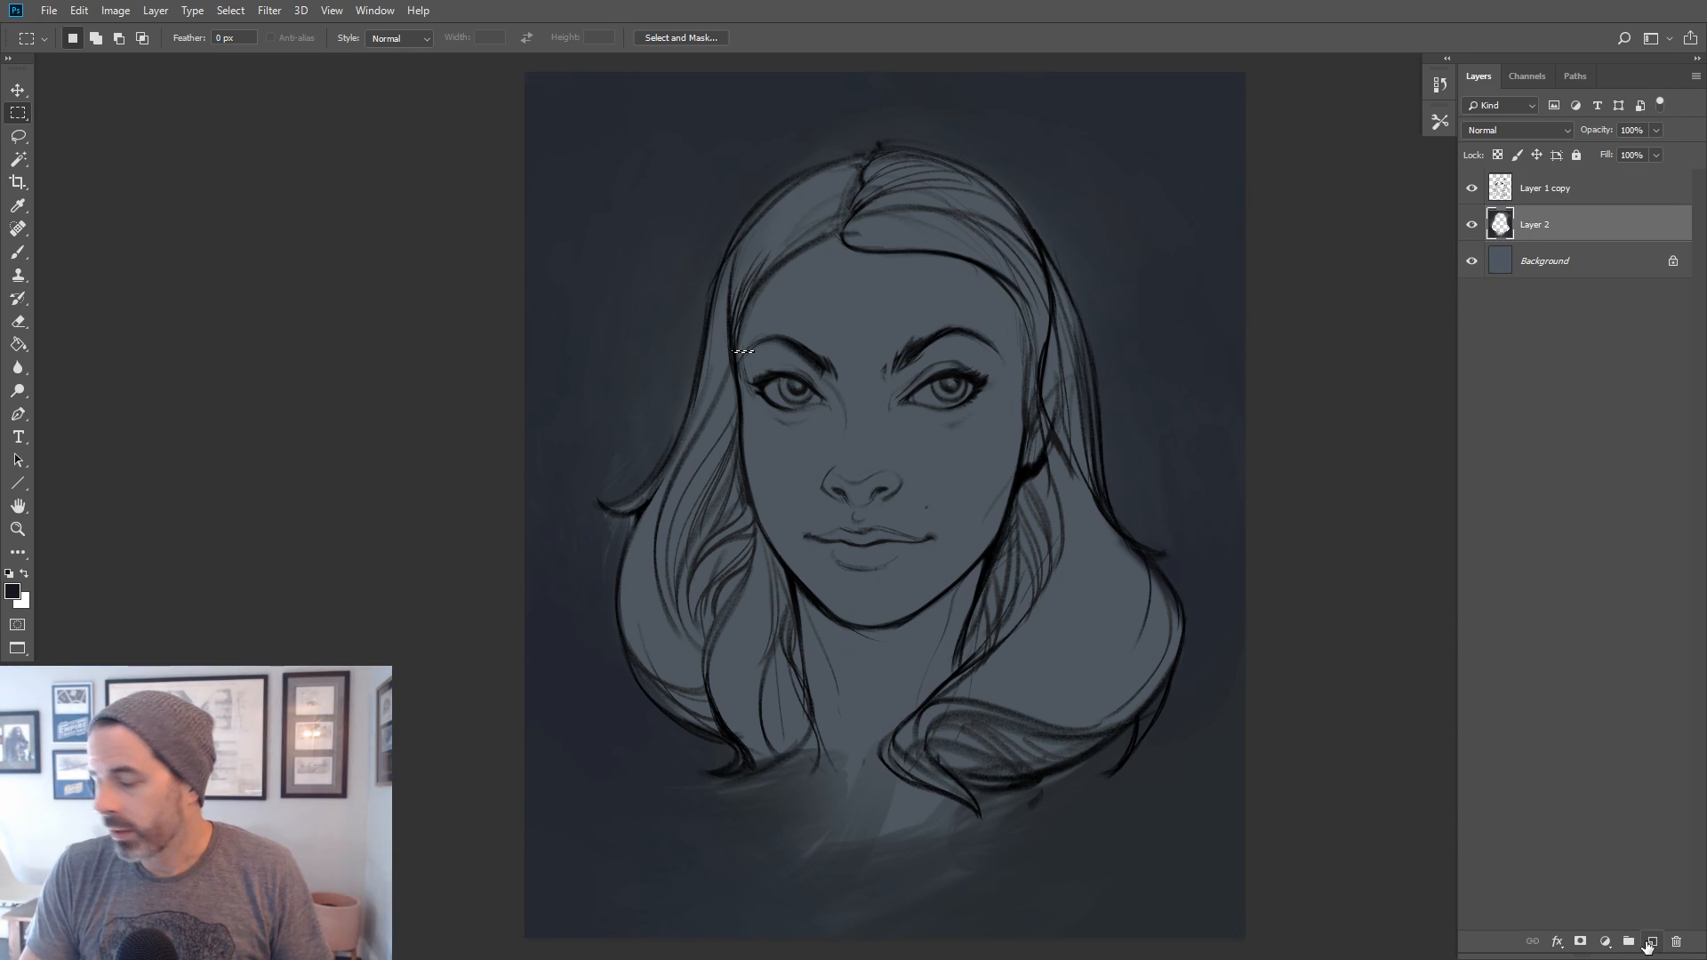
pyautogui.click(1651, 941)
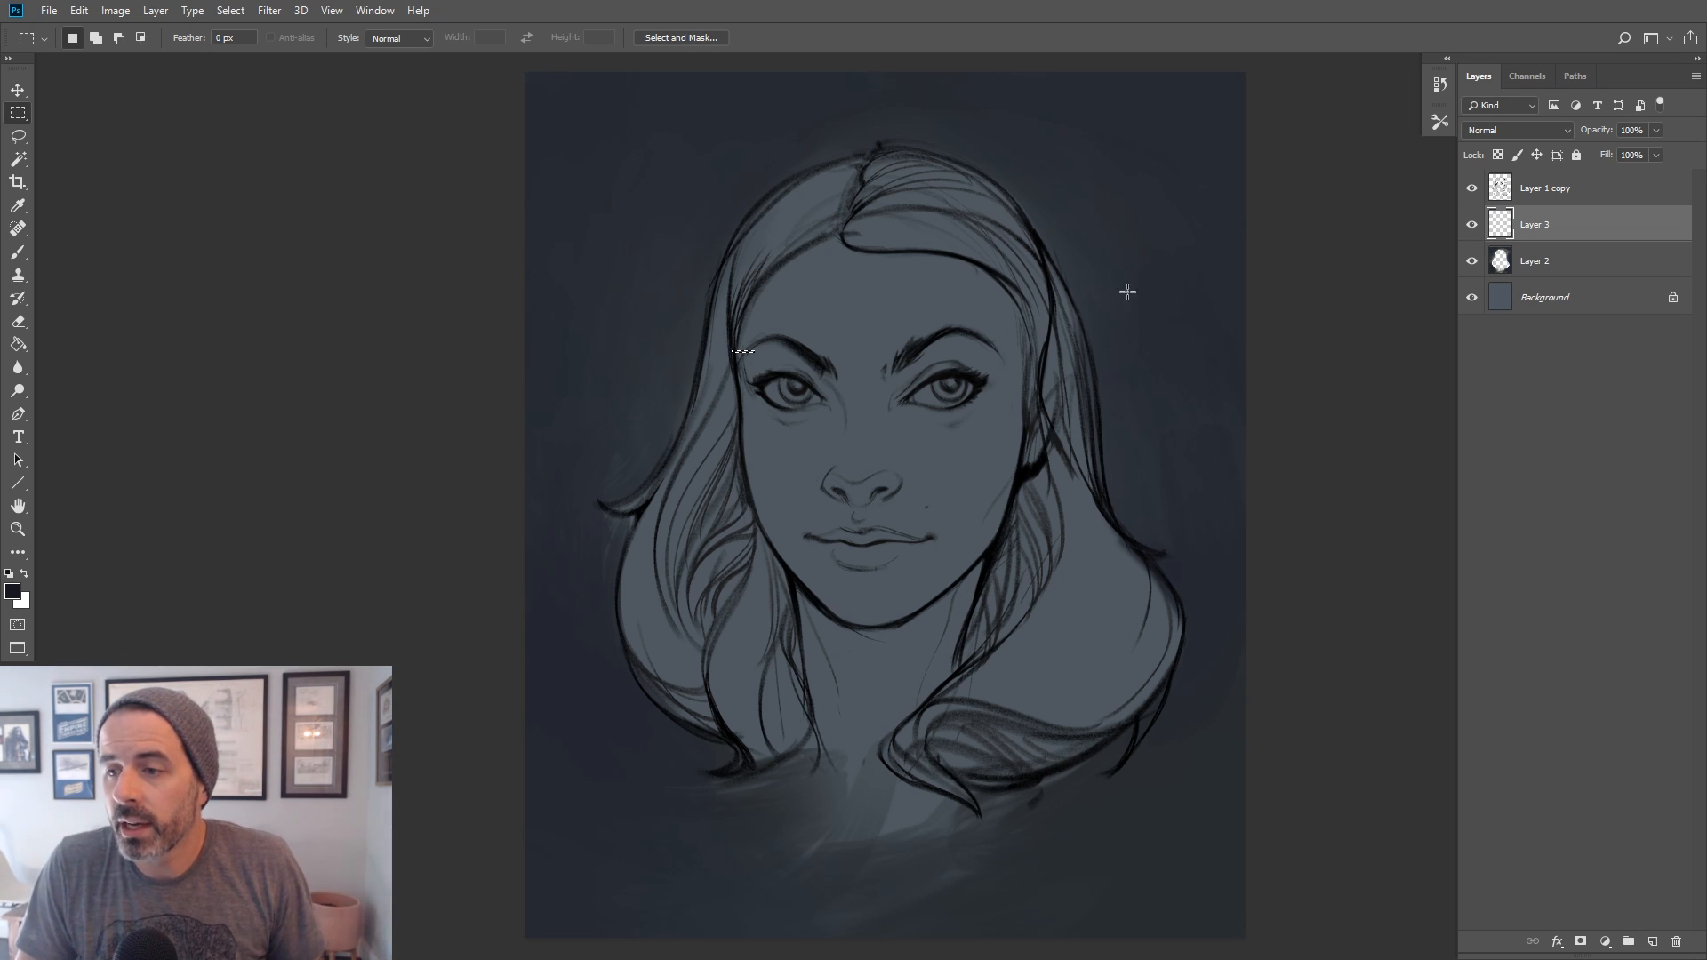
pyautogui.moveTo(966, 449); pyautogui.dragTo(897, 468)
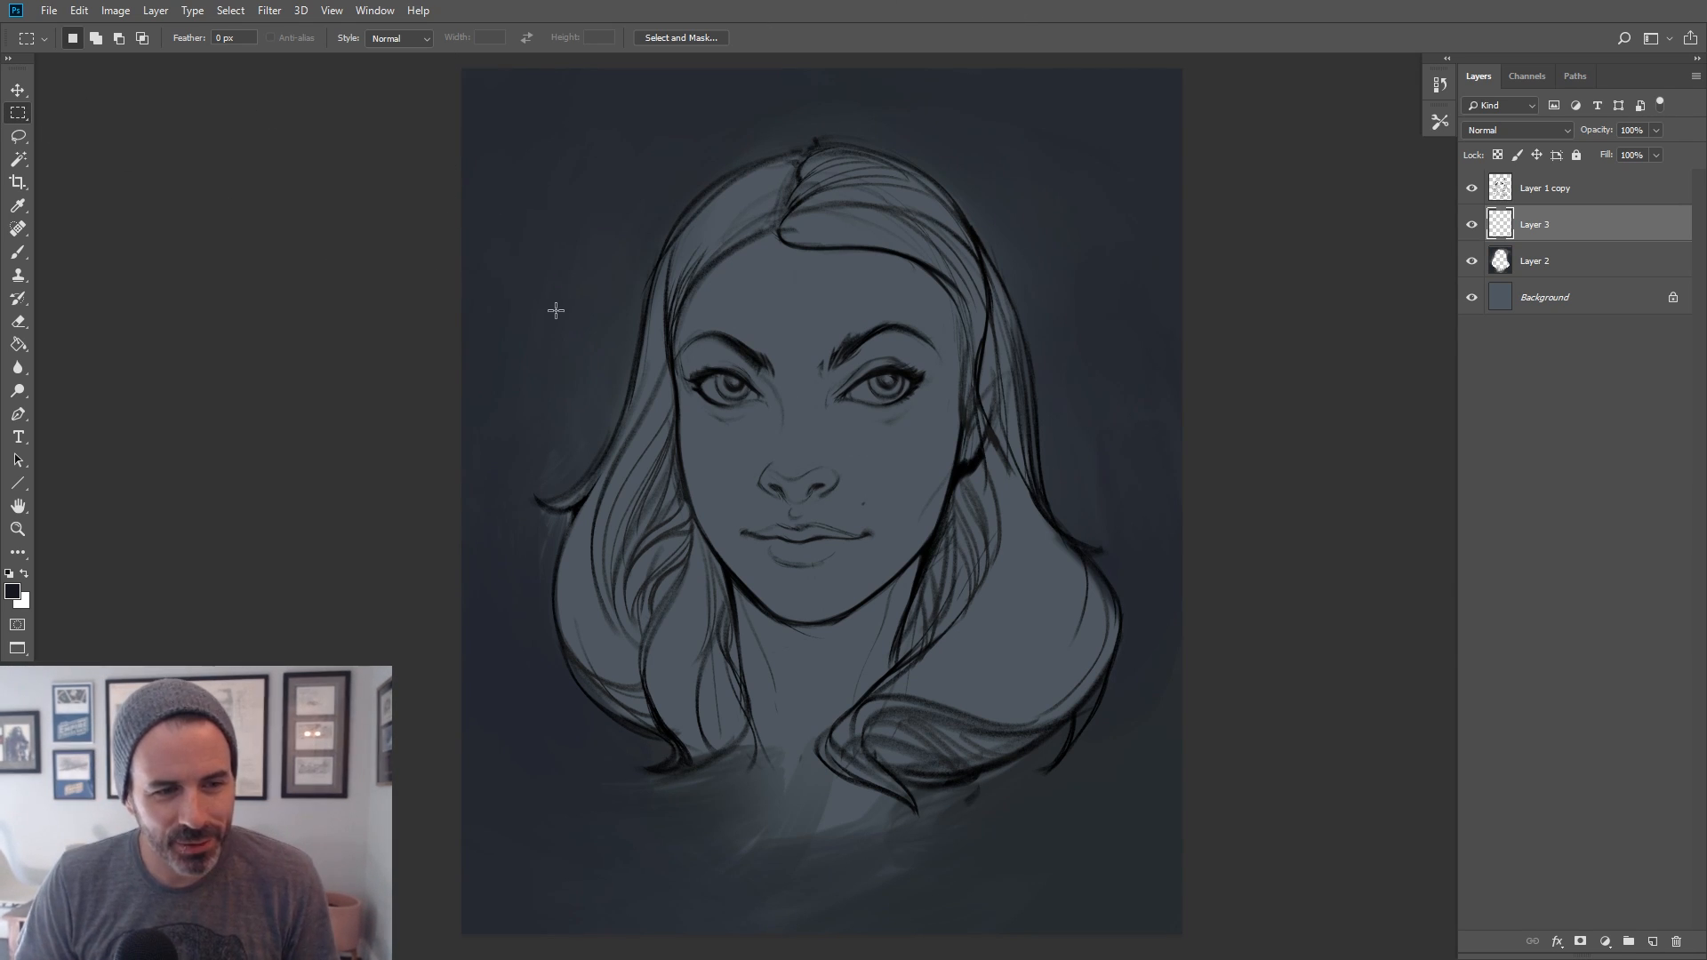
pyautogui.moveTo(747, 378); pyautogui.dragTo(717, 366)
# Choose the DG_MAIN brush from the Davegrecoart_Brushes set for painting
pyautogui.click(17, 252)
pyautogui.click(88, 40)
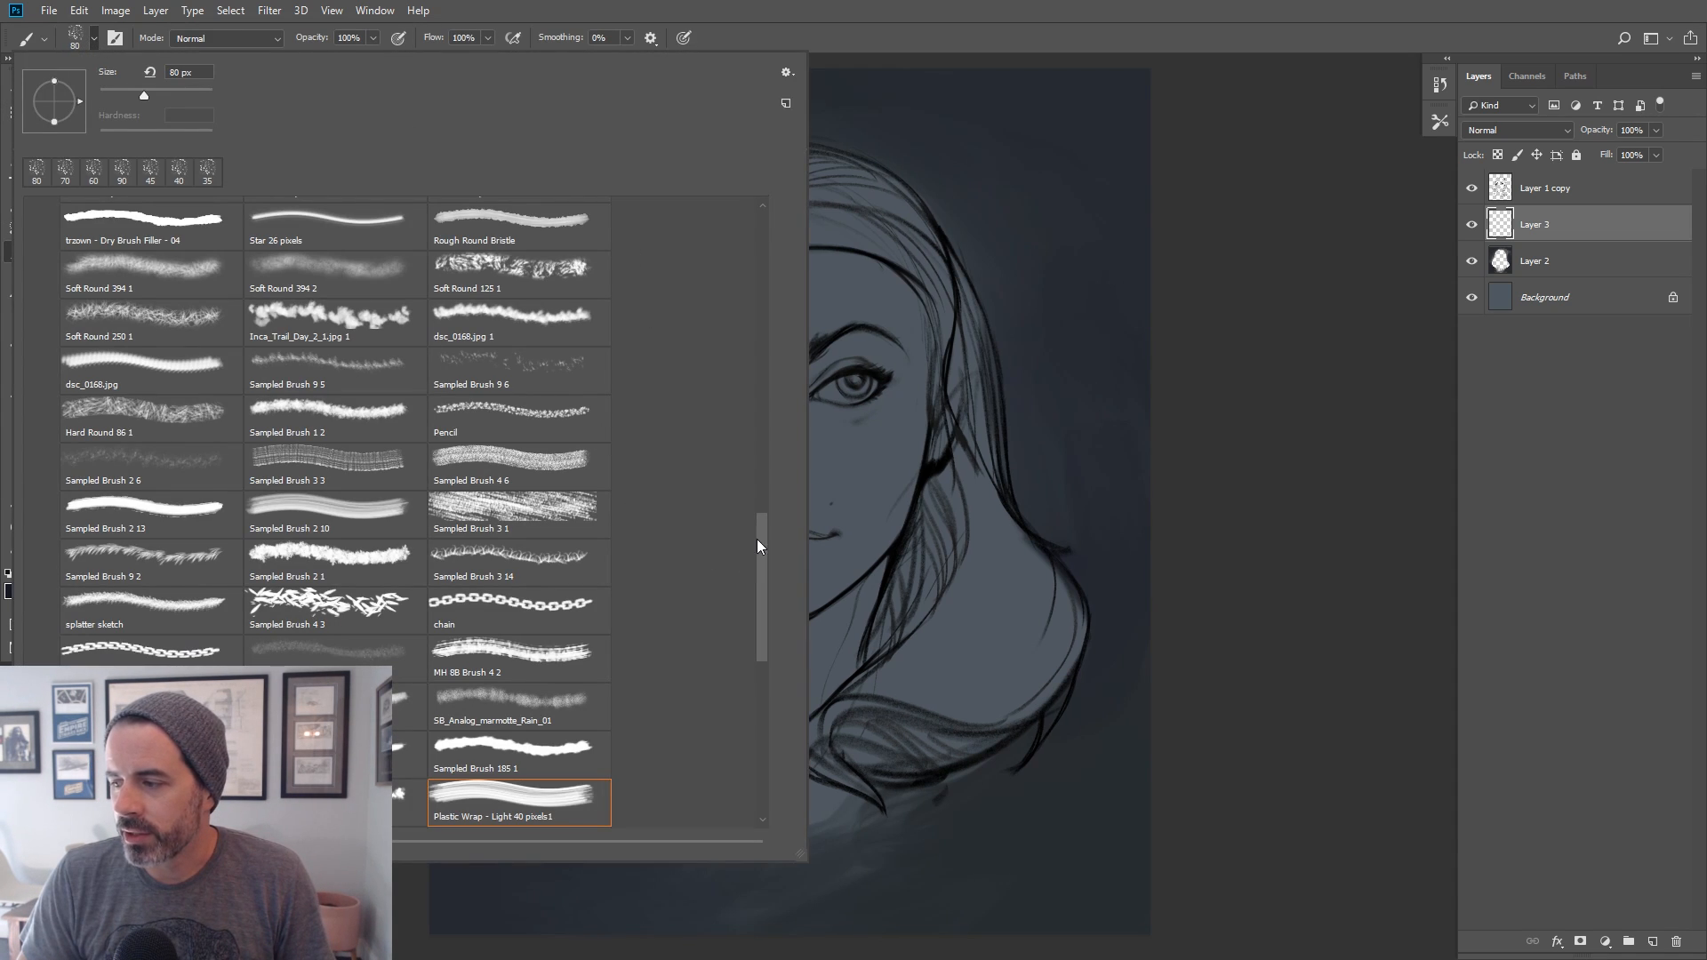
pyautogui.moveTo(762, 537); pyautogui.dragTo(776, 221)
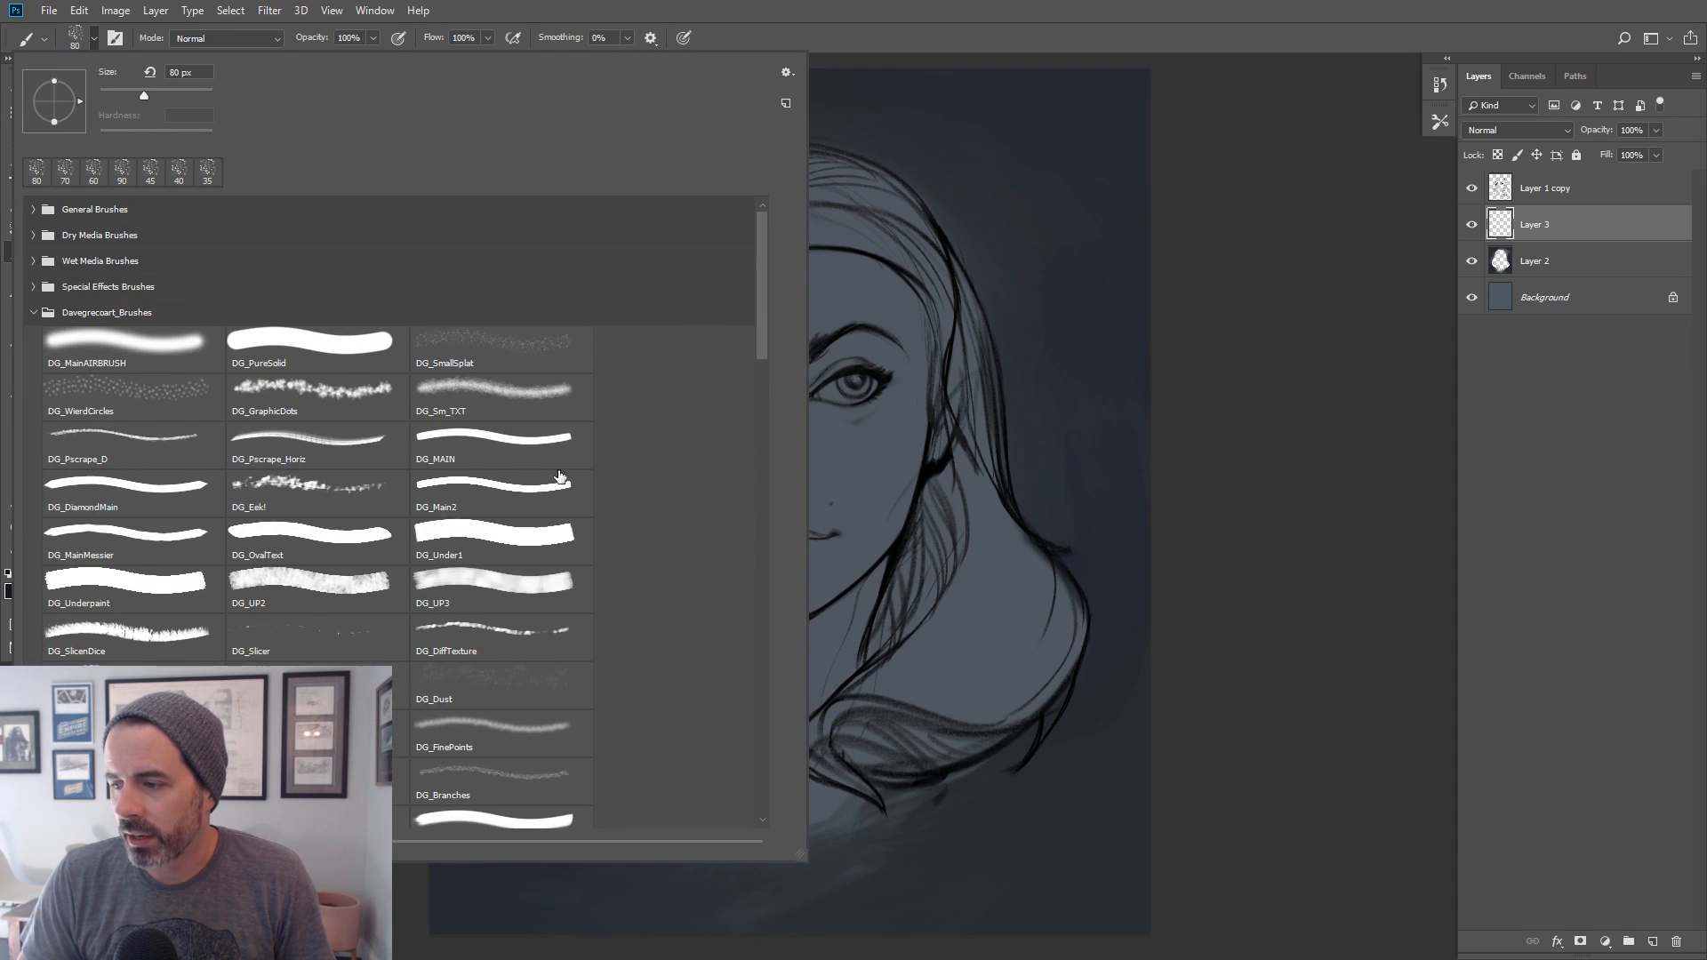
pyautogui.doubleClick(504, 449)
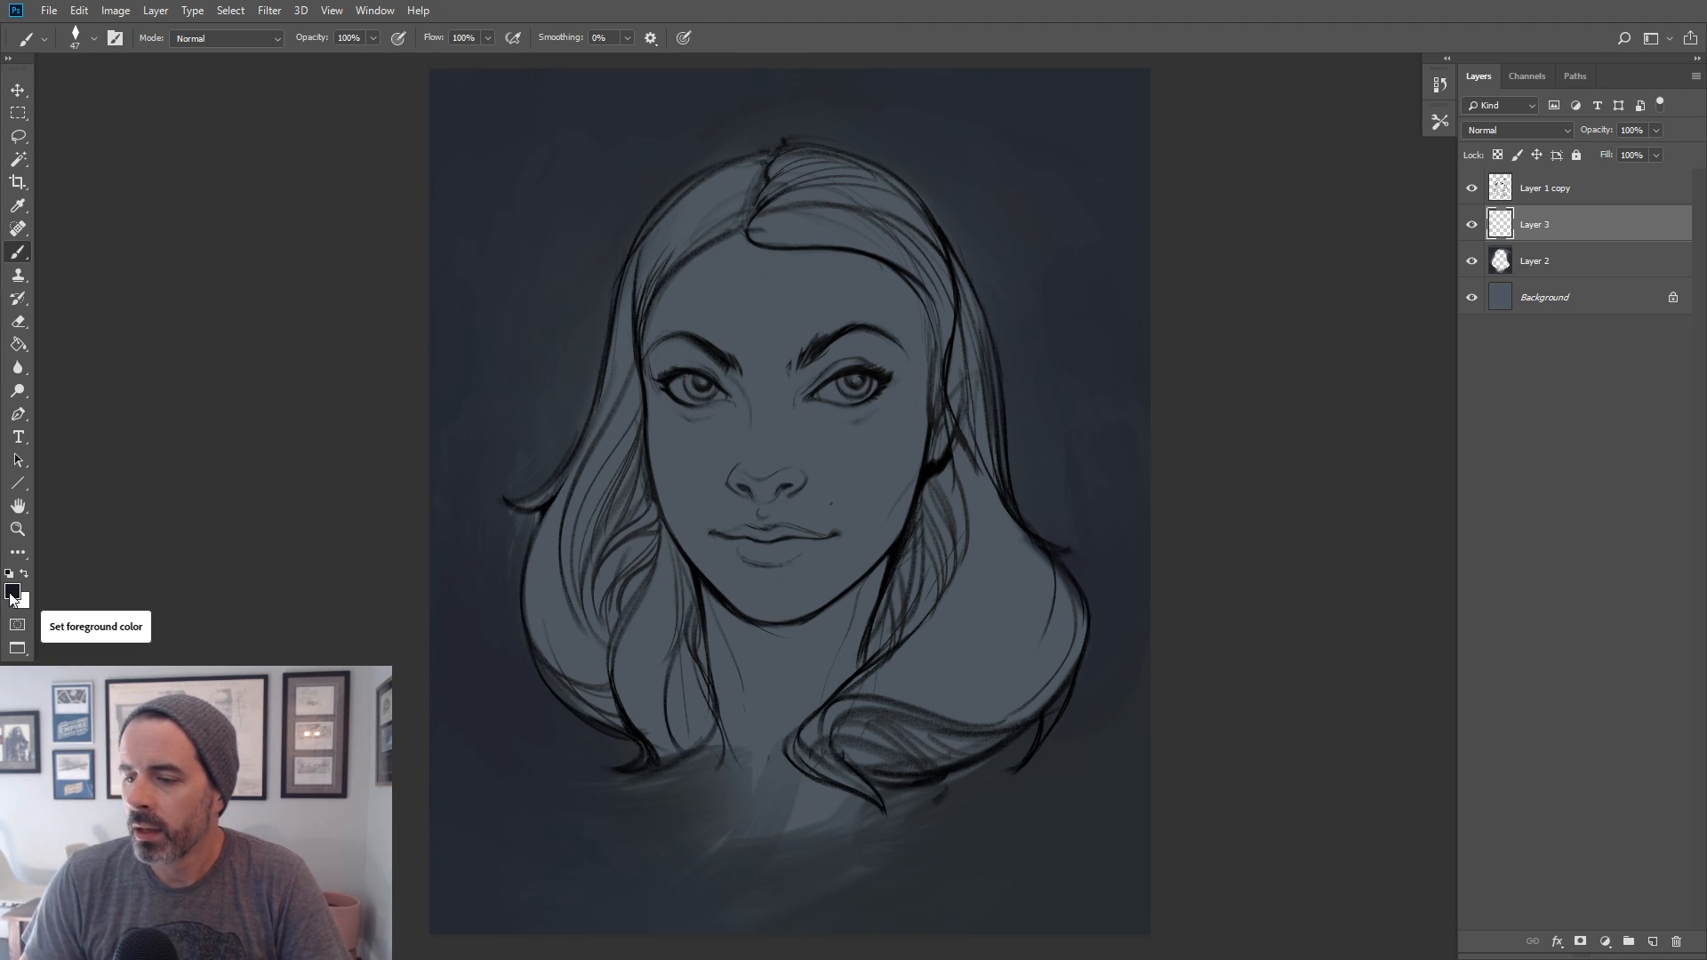
# Set the foreground colour to the muted brown skin tone 987767 and return to the Brush tool
pyautogui.click(10, 601)
pyautogui.click(1238, 515)
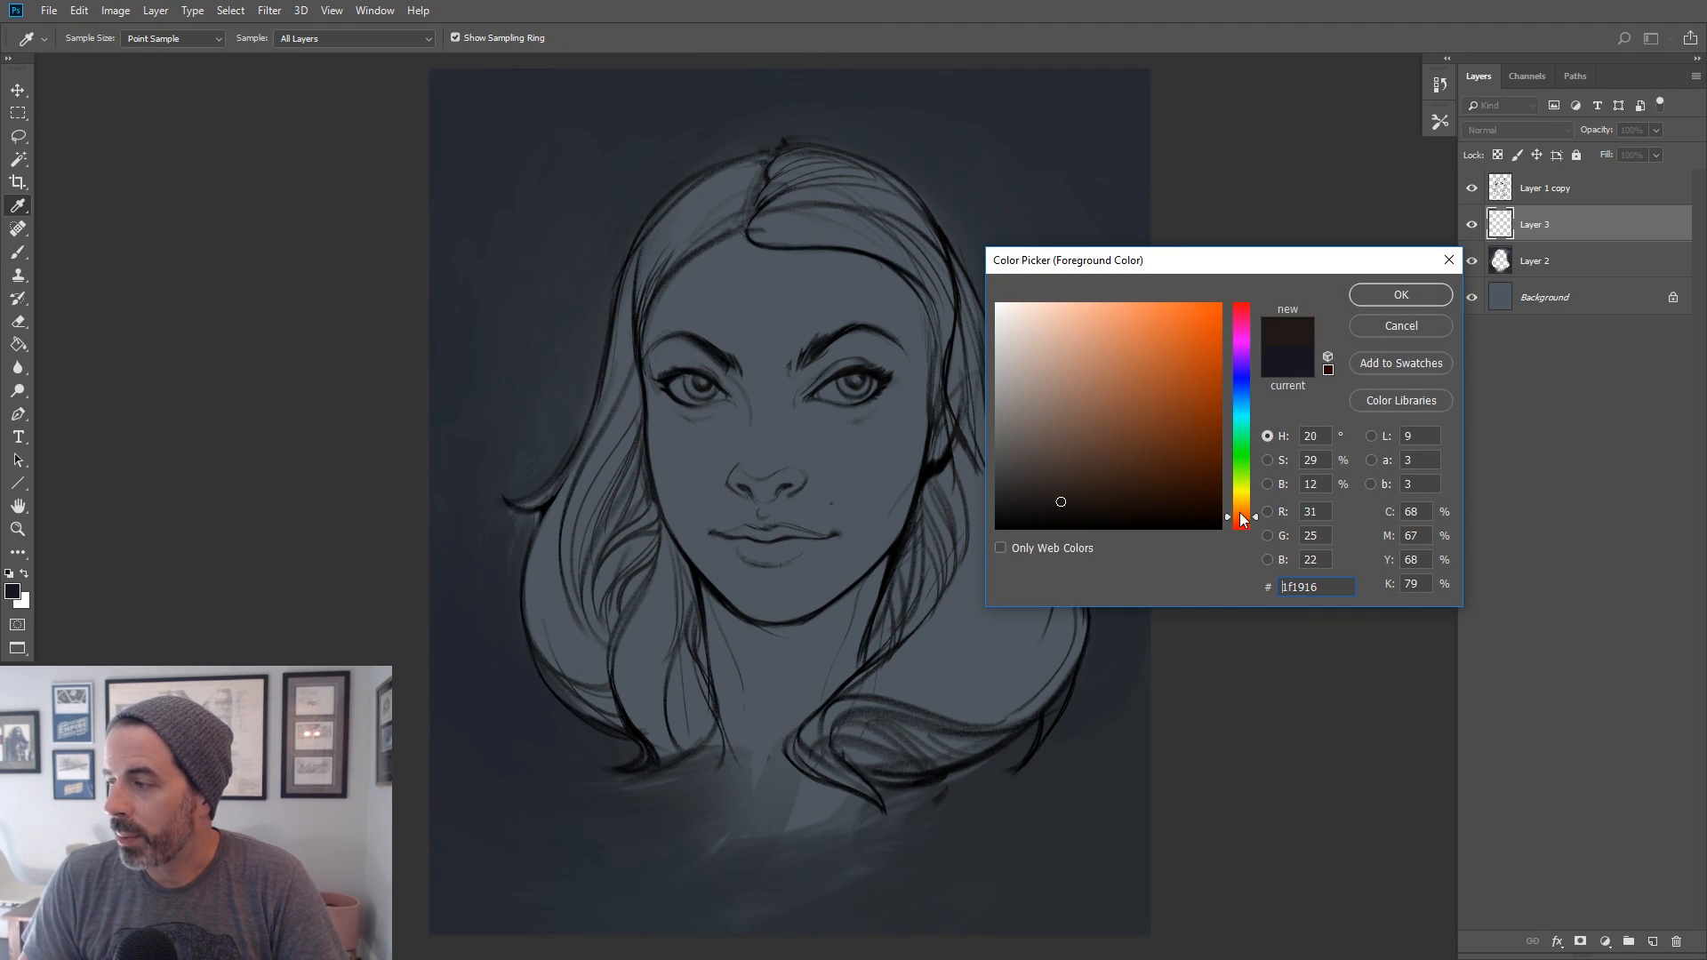
pyautogui.click(1058, 399)
pyautogui.moveTo(1058, 397); pyautogui.dragTo(1069, 393)
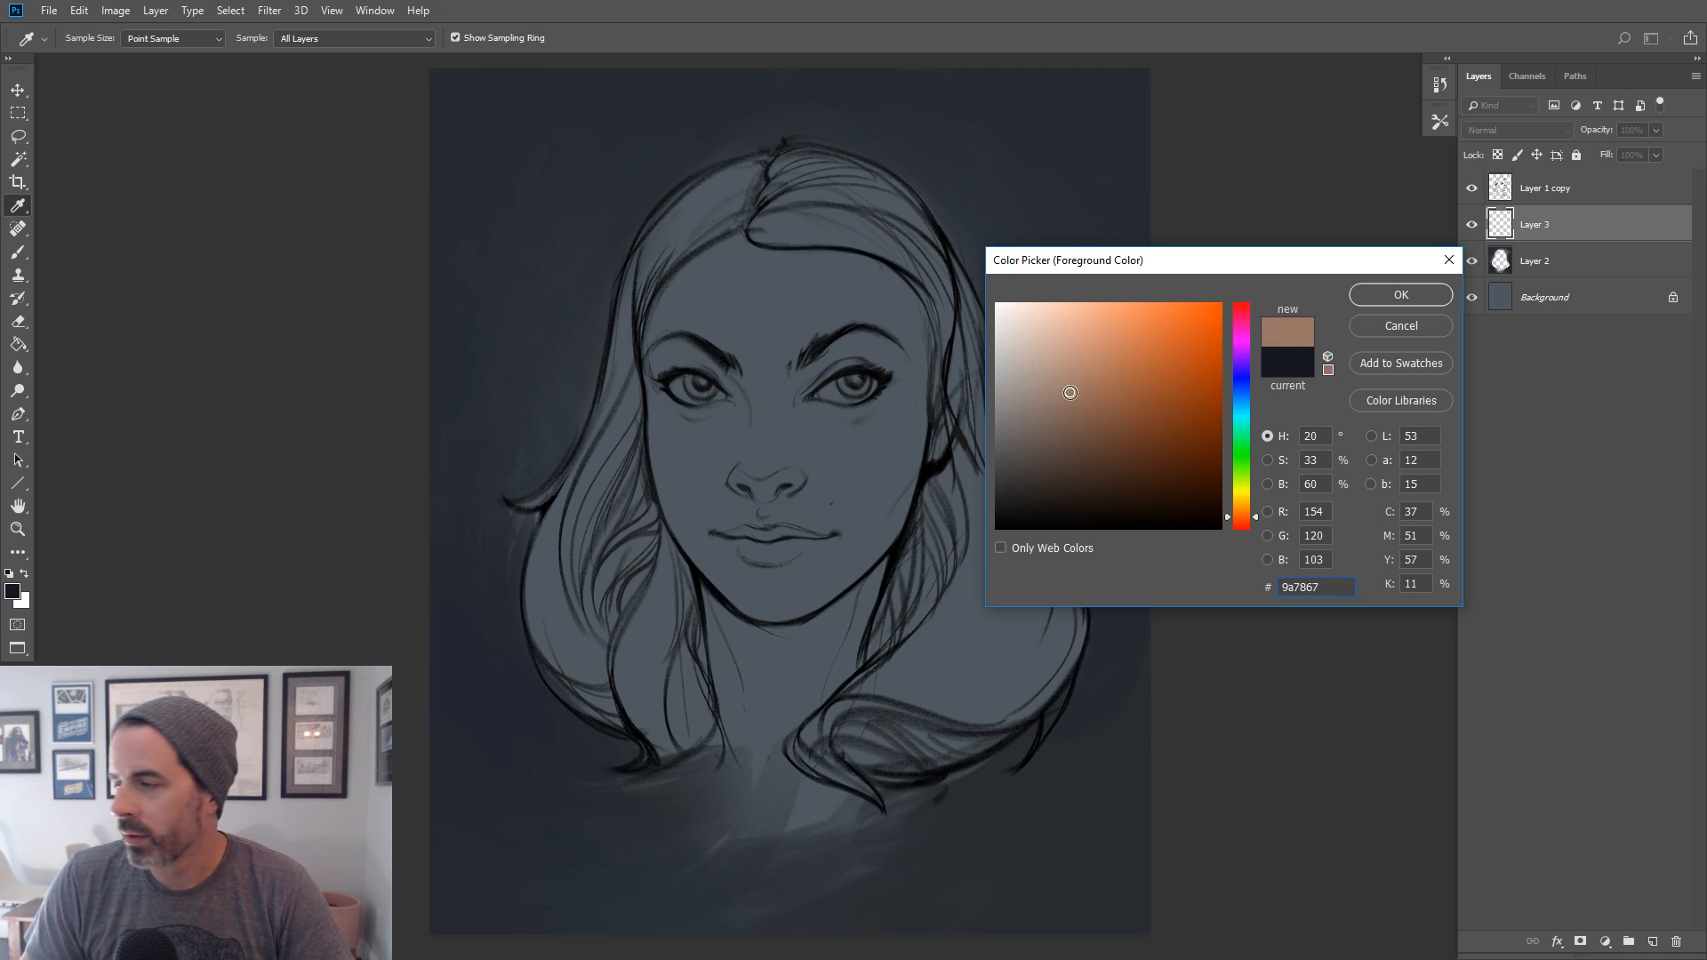
pyautogui.click(1066, 393)
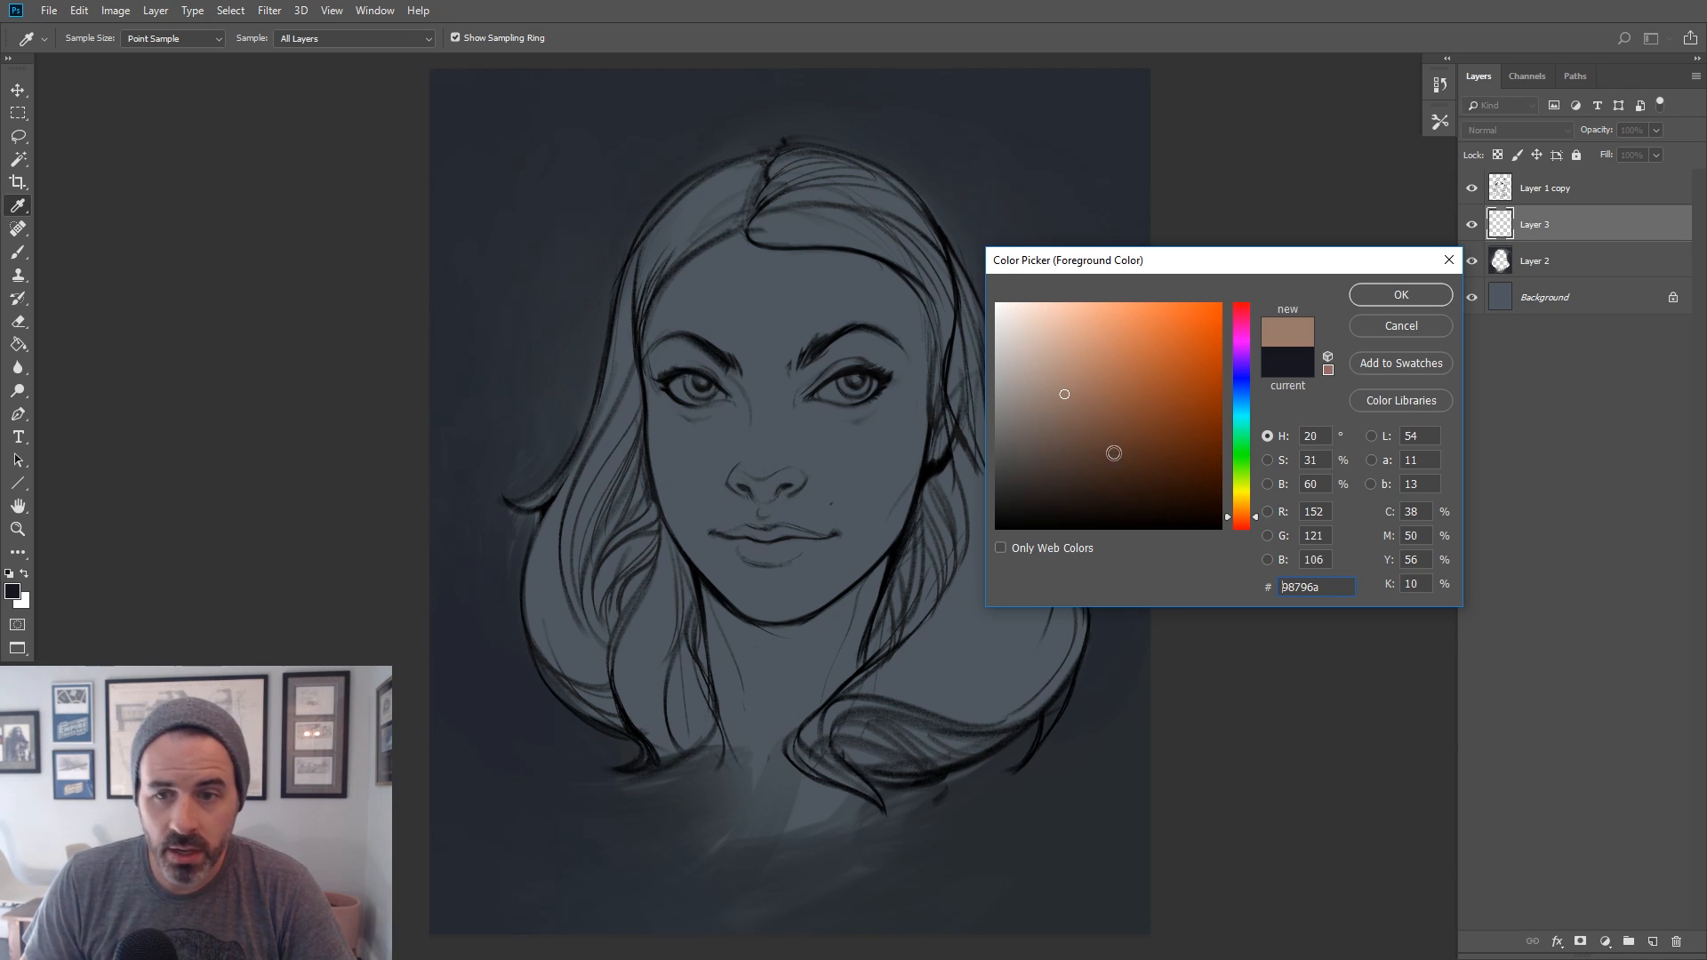
pyautogui.click(1069, 394)
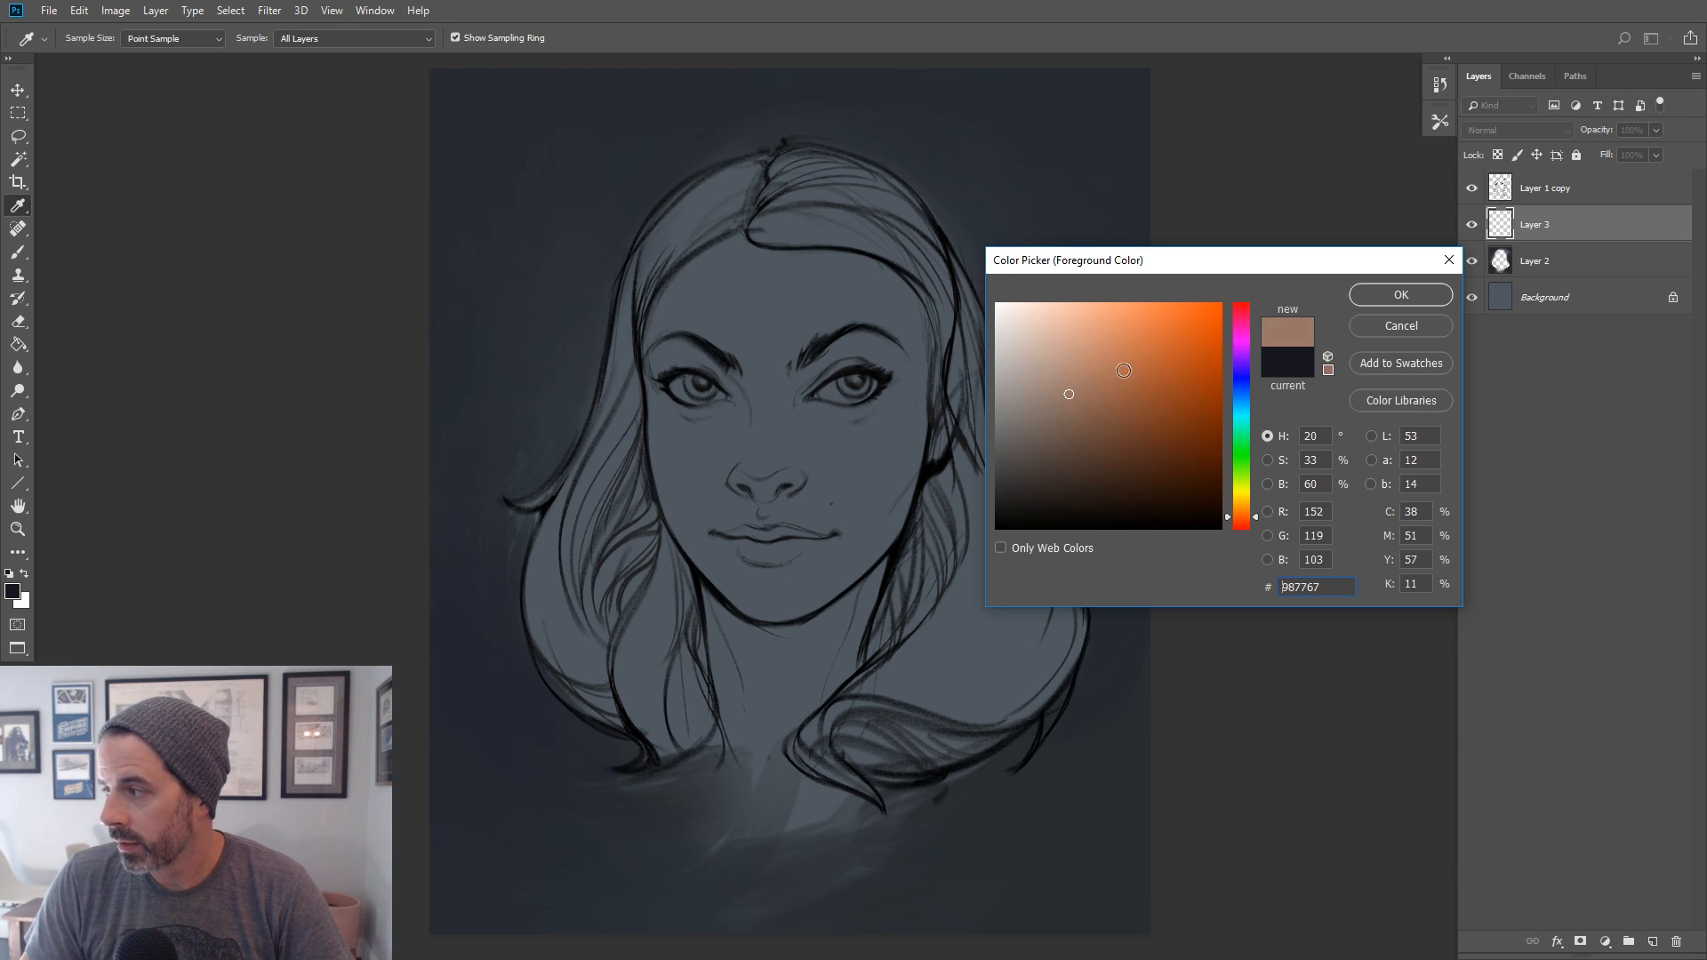
pyautogui.click(1378, 300)
pyautogui.press('b')
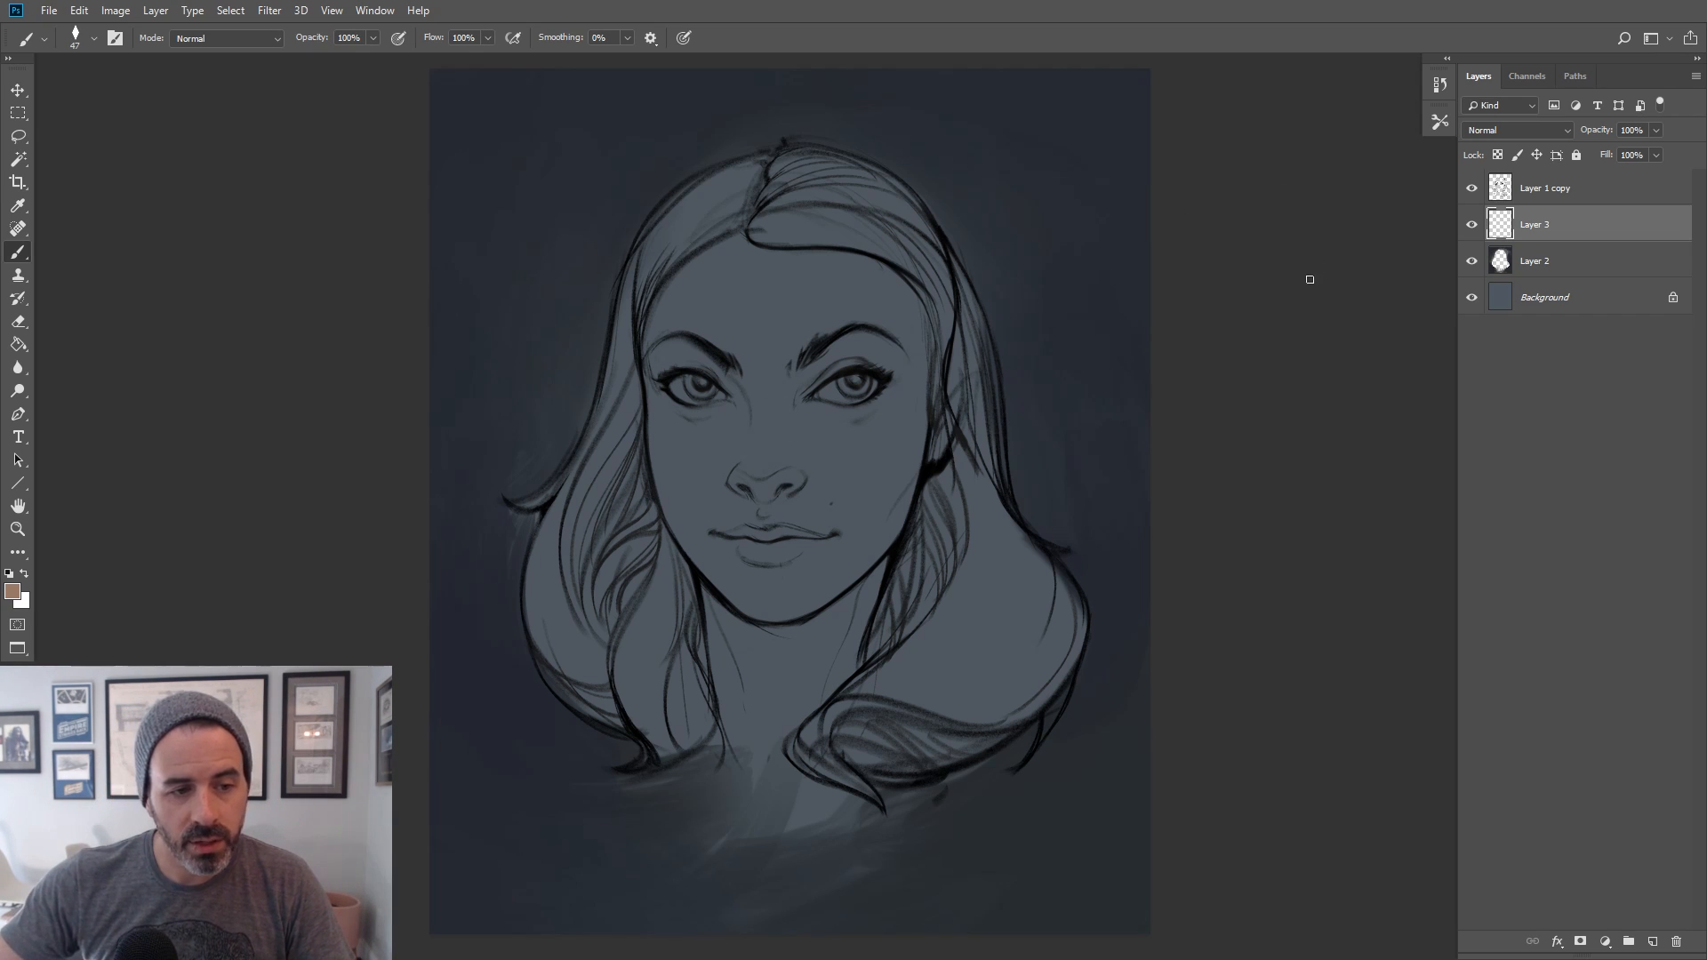
# Rename the line art layer "Layer 1 copy" to SKETCH
pyautogui.click(1547, 187)
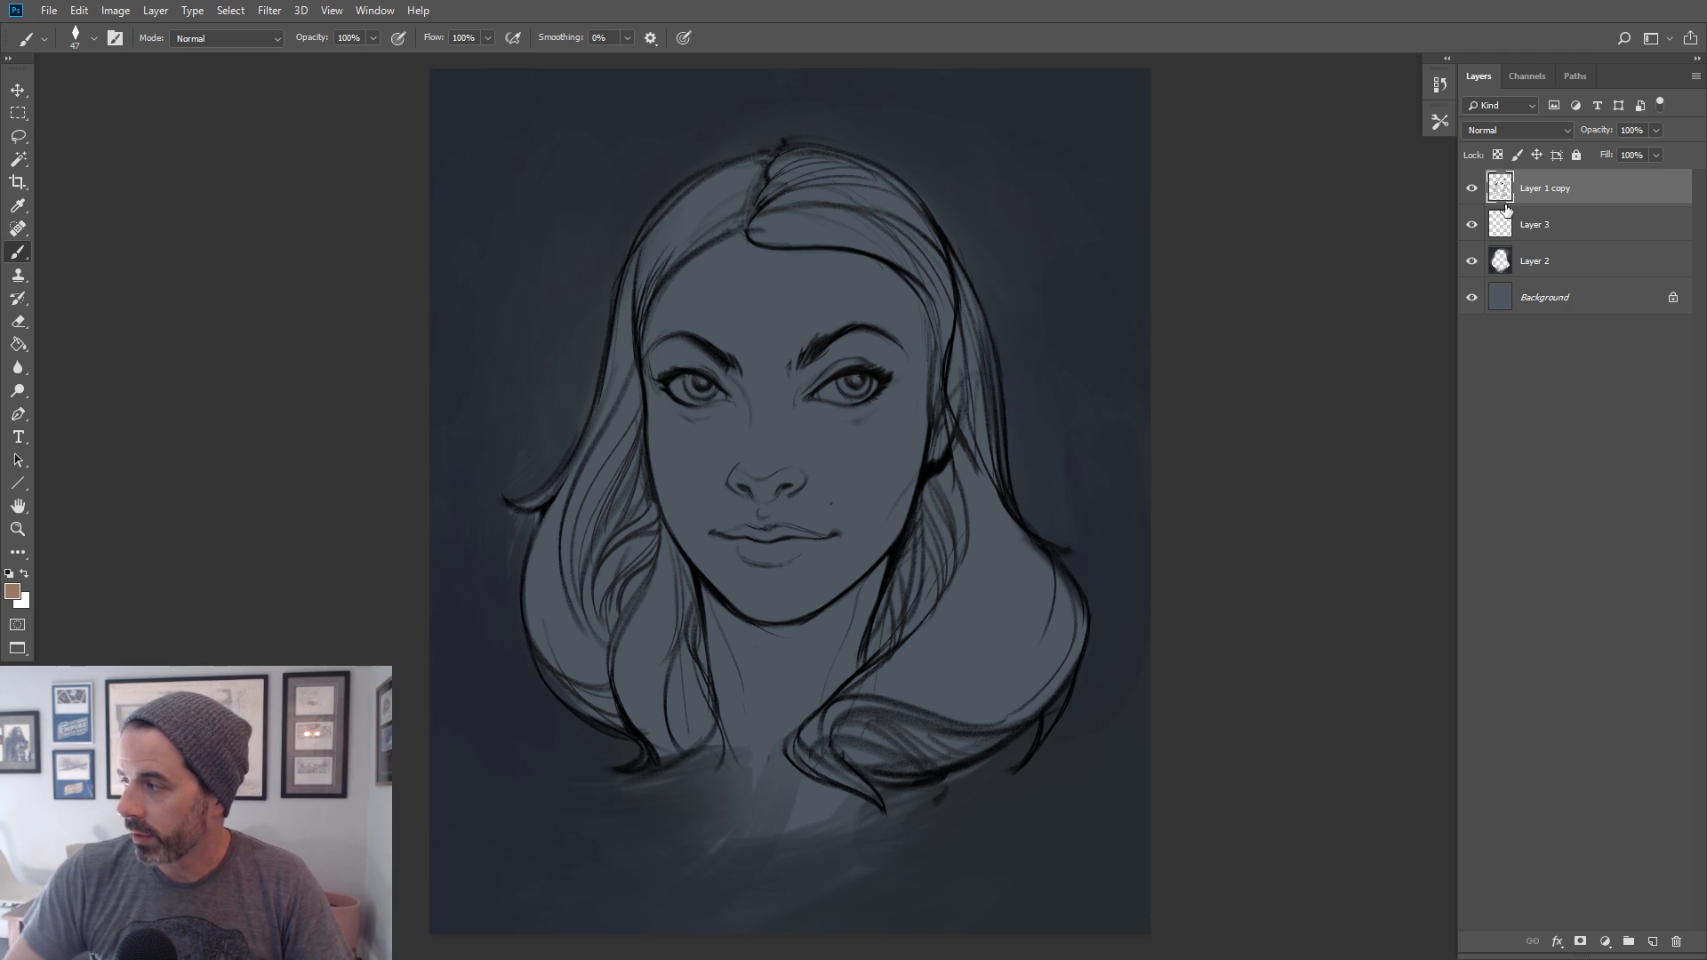
pyautogui.doubleClick(1547, 188)
pyautogui.write('SKETCH')
pyautogui.press('Return')
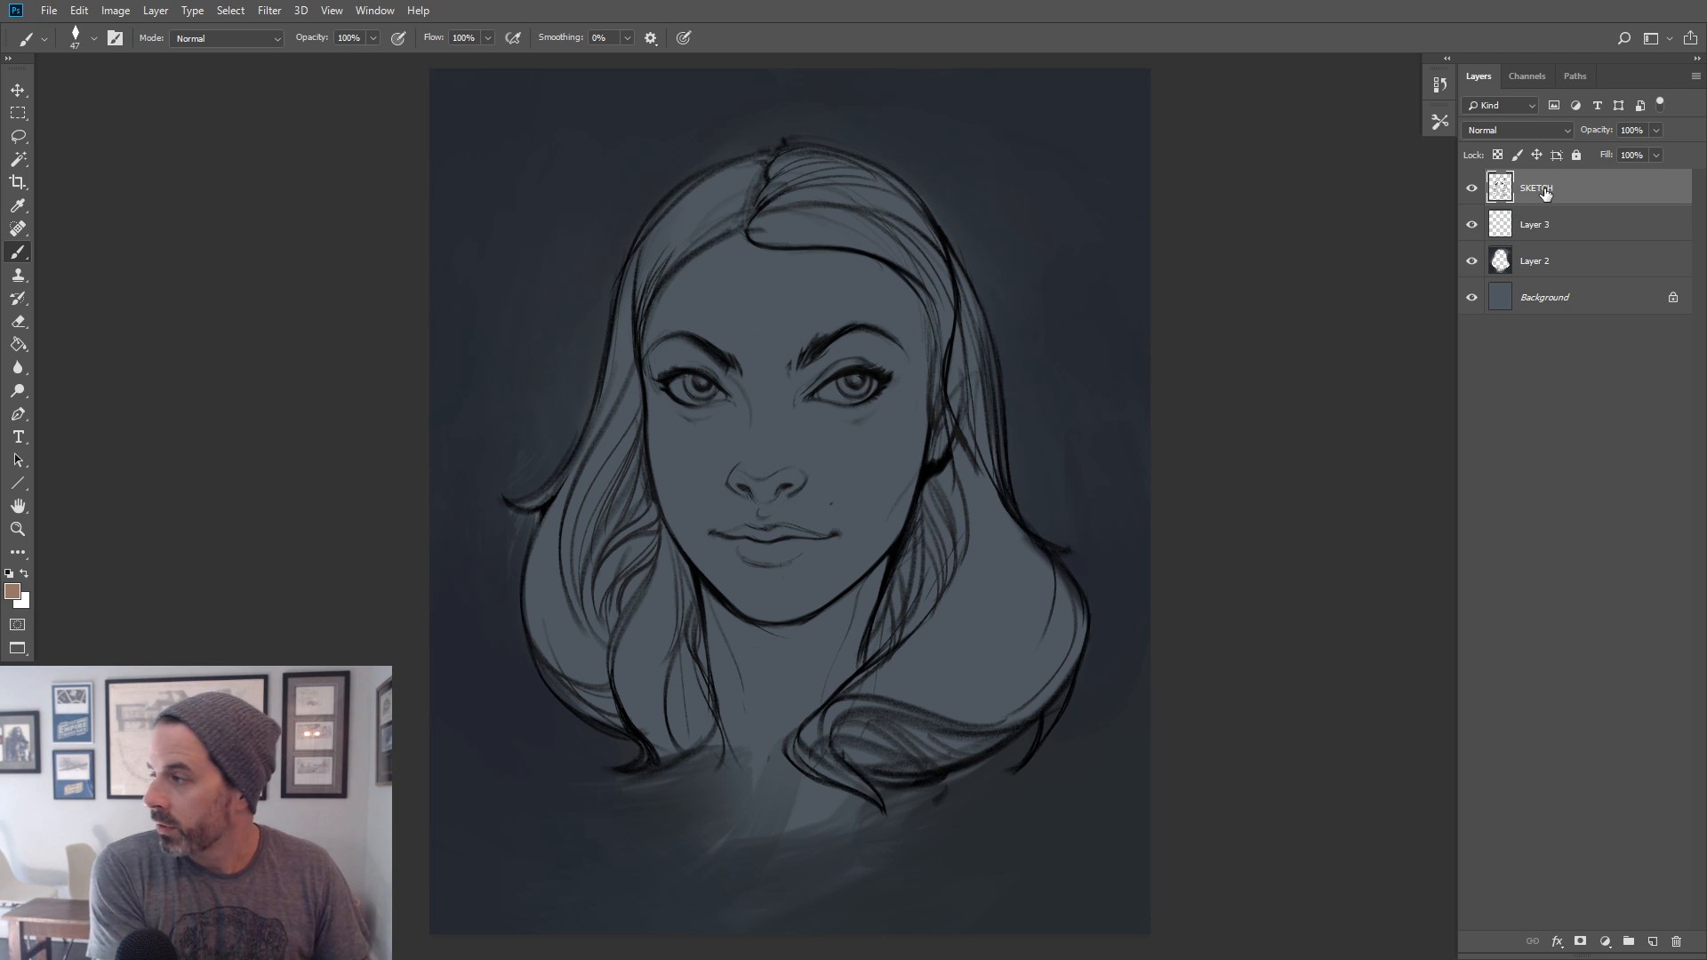
# Rename the new empty layer "Layer 3" to BASE COLOE
pyautogui.doubleClick(1526, 224)
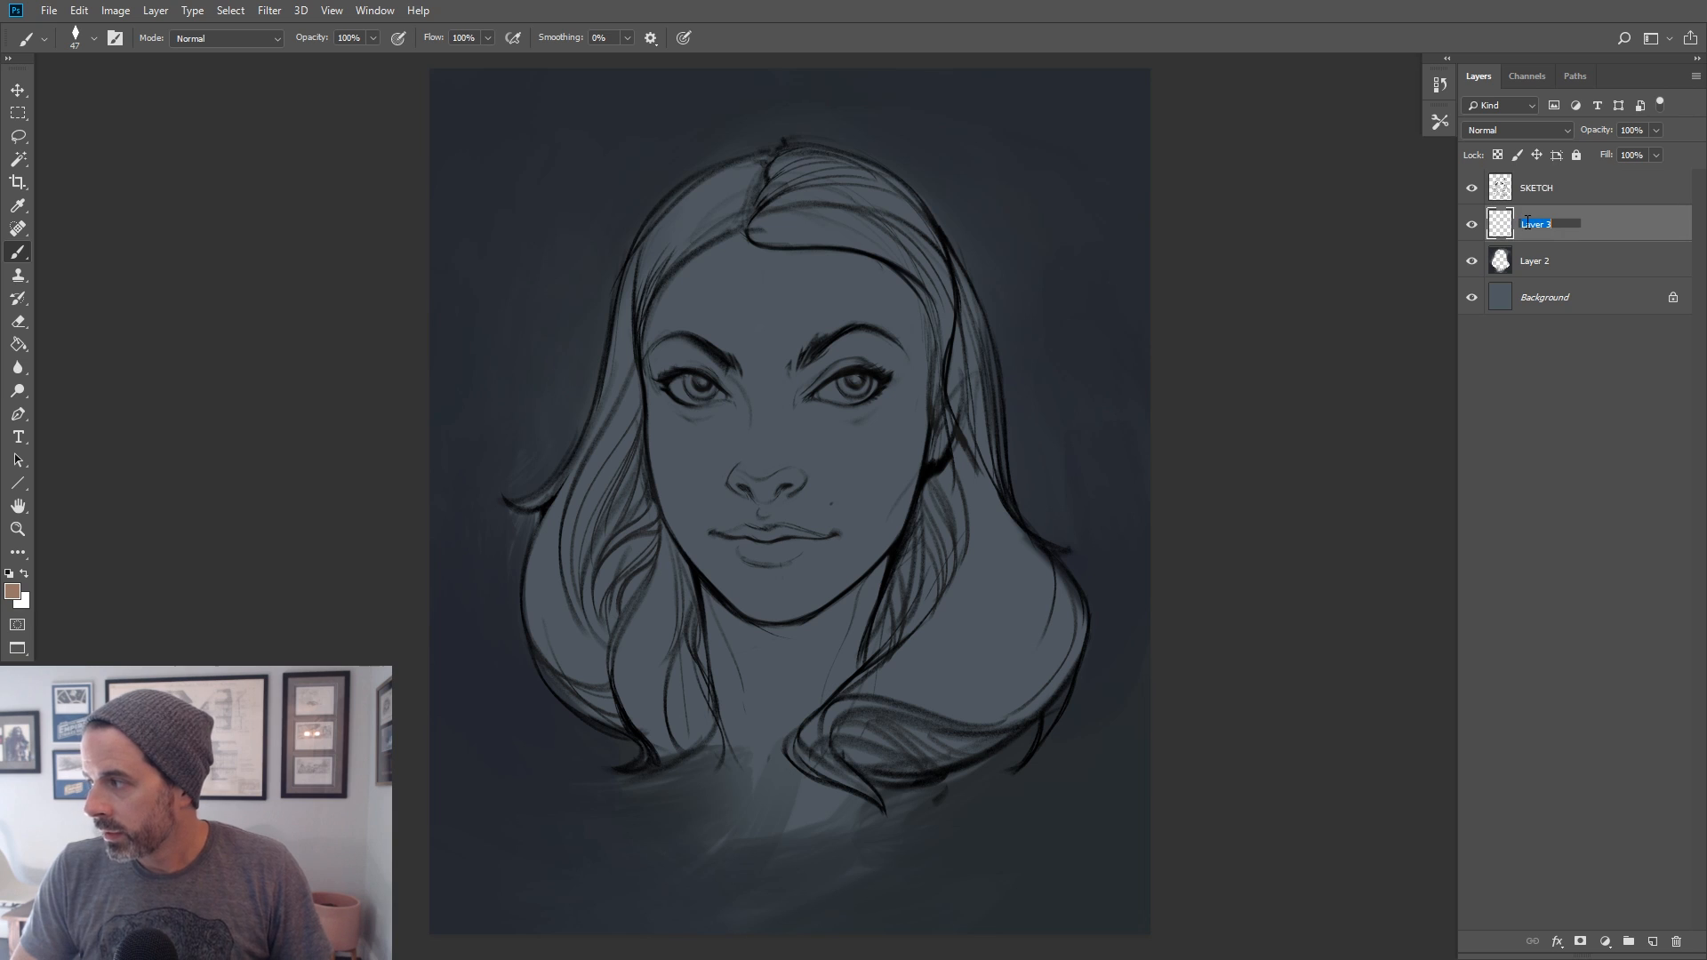
pyautogui.write('B')
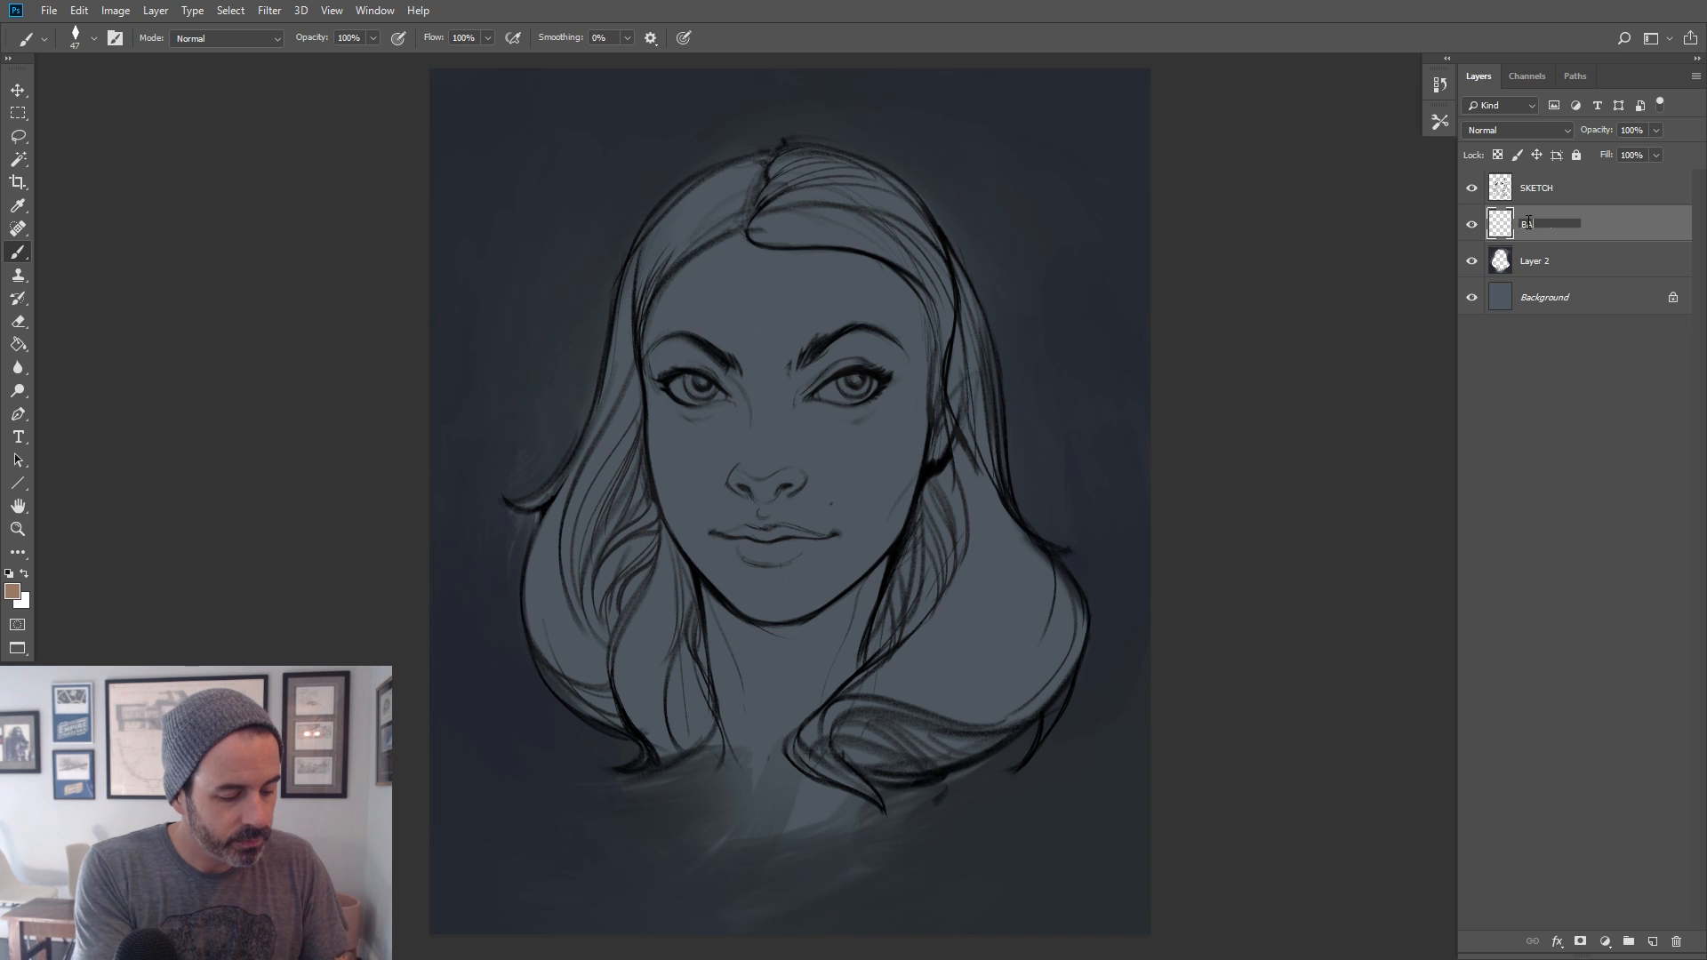
pyautogui.write('ASE COLOE')
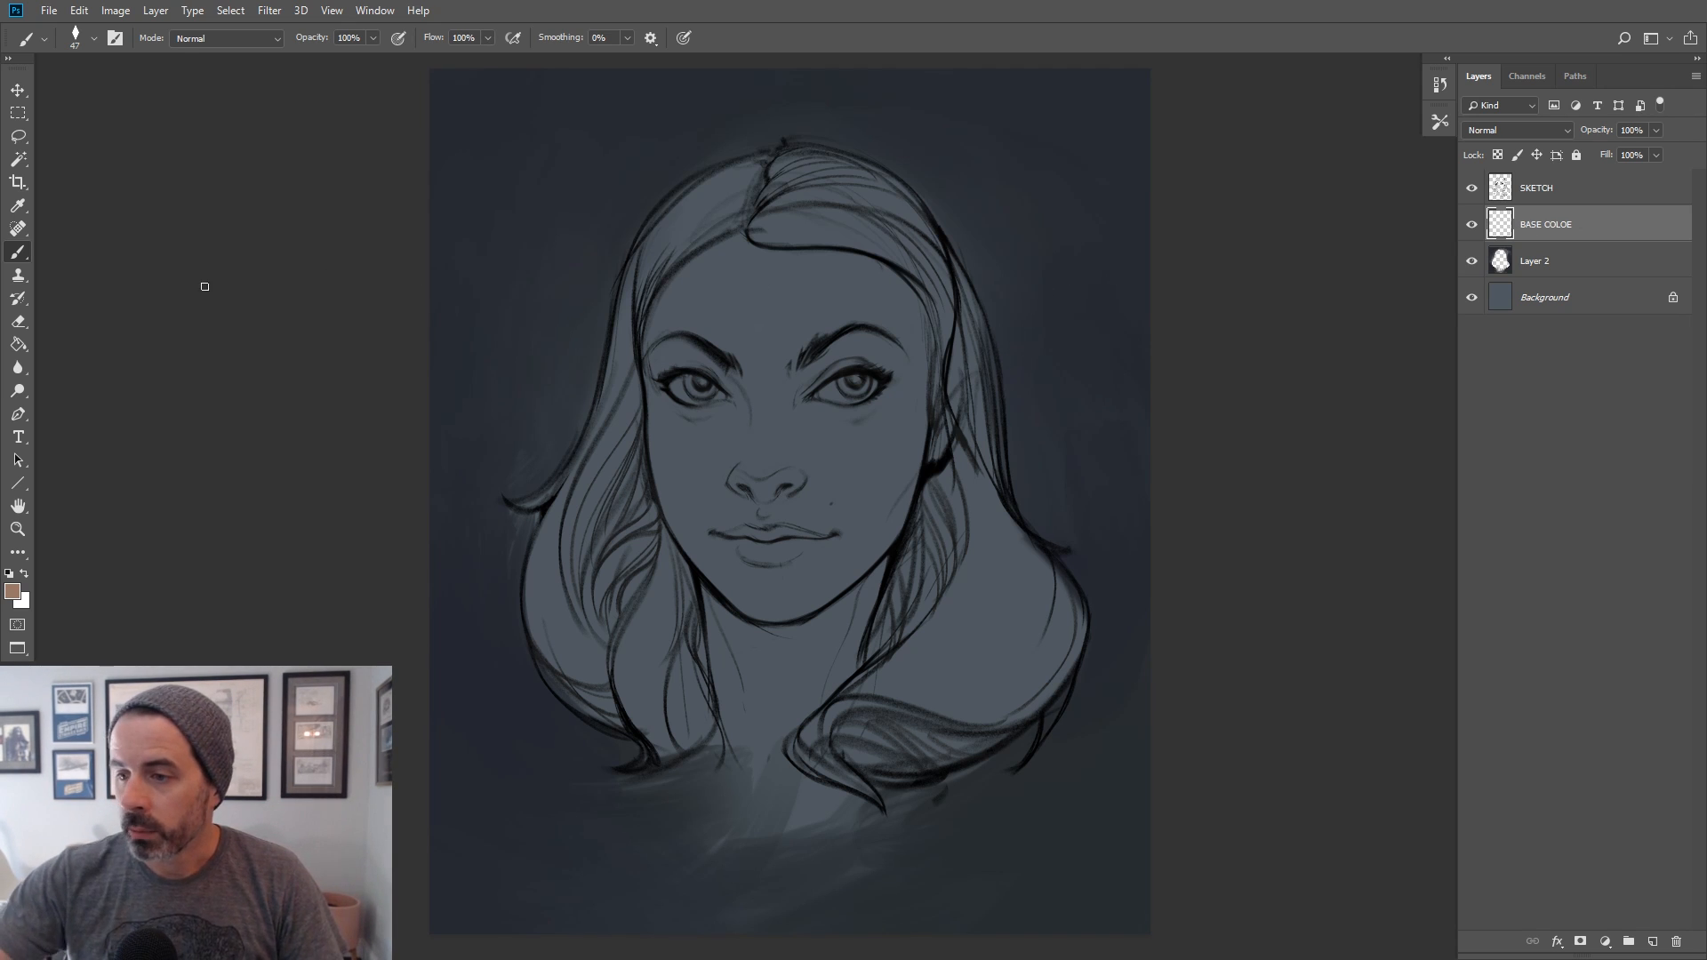
# Enlarge the brush and paint the first patch of skin tone on the cheek below the left-hand eye
pyautogui.moveTo(649, 381)
pyautogui.mouseDown()
pyautogui.moveTo(656, 420)
pyautogui.moveTo(674, 418)
pyautogui.mouseUp()
pyautogui.press(']')
pyautogui.press(']')
pyautogui.moveTo(665, 417)
pyautogui.mouseDown()
pyautogui.moveTo(703, 421)
pyautogui.moveTo(671, 418)
pyautogui.moveTo(654, 447)
pyautogui.moveTo(672, 471)
pyautogui.moveTo(724, 435)
pyautogui.mouseUp()
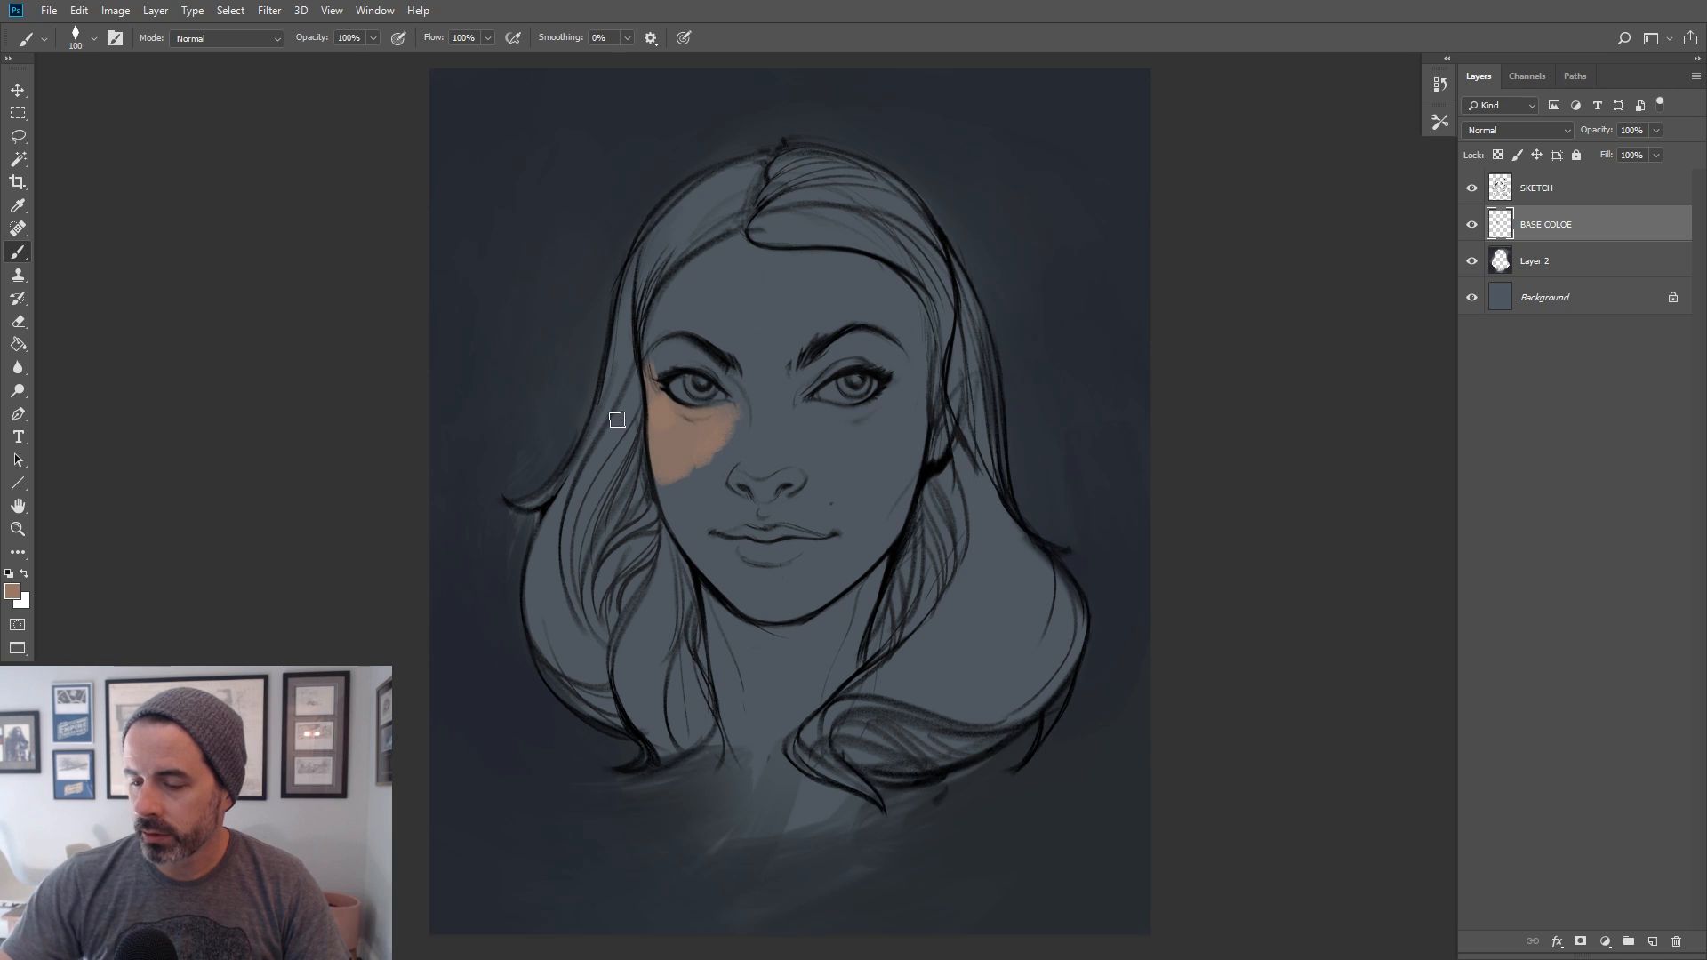
# Darken the foreground skin tone to 8a6857
pyautogui.click(12, 591)
pyautogui.click(1089, 404)
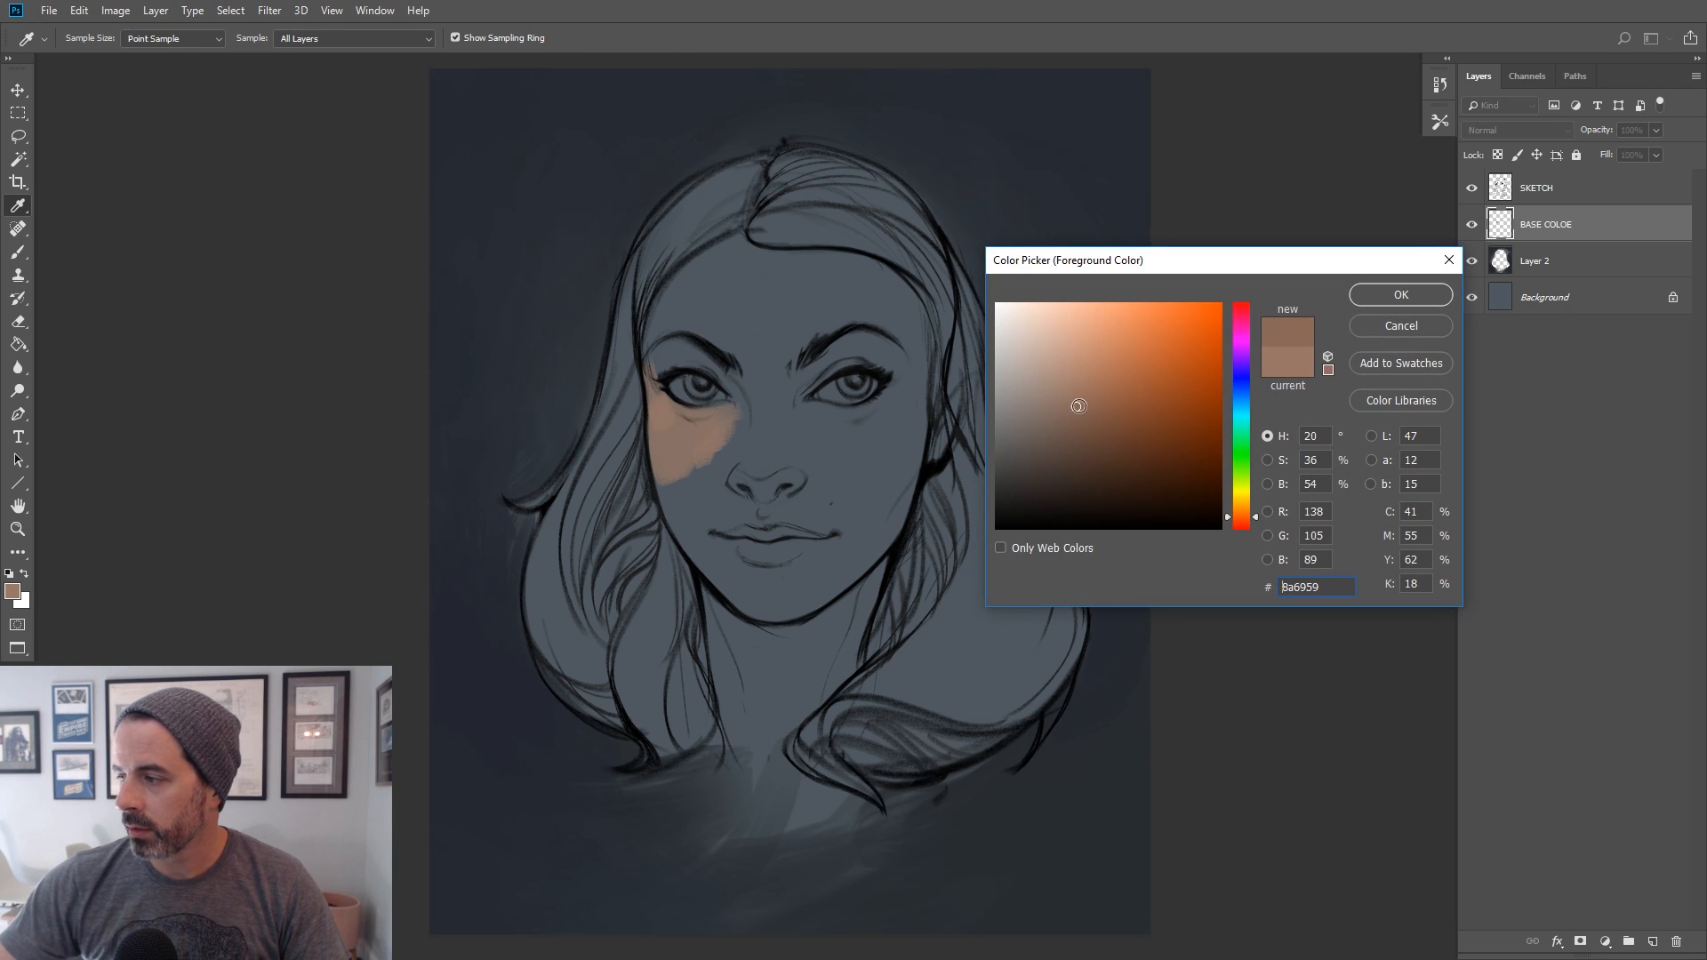
pyautogui.click(1401, 294)
# Fill the face, ear and neck with the flat darker skin tone inside the line art, varying the brush size around the eyes
pyautogui.press(']')
pyautogui.moveTo(683, 417)
pyautogui.mouseDown()
pyautogui.moveTo(723, 432)
pyautogui.moveTo(685, 508)
pyautogui.moveTo(724, 439)
pyautogui.moveTo(759, 451)
pyautogui.moveTo(745, 595)
pyautogui.moveTo(770, 457)
pyautogui.moveTo(722, 614)
pyautogui.moveTo(730, 711)
pyautogui.moveTo(718, 635)
pyautogui.moveTo(737, 720)
pyautogui.moveTo(760, 659)
pyautogui.moveTo(788, 684)
pyautogui.moveTo(772, 727)
pyautogui.moveTo(850, 629)
pyautogui.moveTo(813, 631)
pyautogui.moveTo(784, 521)
pyautogui.moveTo(802, 482)
pyautogui.moveTo(743, 429)
pyautogui.moveTo(747, 409)
pyautogui.moveTo(704, 427)
pyautogui.mouseUp()
pyautogui.press('[')
pyautogui.press('[')
pyautogui.press('[')
pyautogui.moveTo(678, 341)
pyautogui.mouseDown()
pyautogui.moveTo(653, 347)
pyautogui.moveTo(652, 383)
pyautogui.moveTo(698, 354)
pyautogui.moveTo(730, 372)
pyautogui.mouseUp()
pyautogui.press(']')
pyautogui.press(']')
pyautogui.press(']')
pyautogui.press(']')
pyautogui.moveTo(667, 315)
pyautogui.mouseDown()
pyautogui.moveTo(712, 263)
pyautogui.moveTo(817, 435)
pyautogui.moveTo(792, 396)
pyautogui.moveTo(861, 430)
pyautogui.moveTo(899, 397)
pyautogui.moveTo(811, 450)
pyautogui.moveTo(871, 471)
pyautogui.moveTo(879, 533)
pyautogui.moveTo(902, 466)
pyautogui.moveTo(882, 432)
pyautogui.mouseUp()
pyautogui.press('[')
pyautogui.press('[')
pyautogui.press('[')
pyautogui.press(']')
pyautogui.moveTo(777, 385)
pyautogui.mouseDown()
pyautogui.moveTo(828, 344)
pyautogui.moveTo(820, 364)
pyautogui.moveTo(888, 340)
pyautogui.moveTo(825, 362)
pyautogui.moveTo(863, 355)
pyautogui.mouseUp()
pyautogui.press(']')
pyautogui.press(']')
pyautogui.moveTo(739, 265)
pyautogui.mouseDown()
pyautogui.moveTo(665, 340)
pyautogui.moveTo(811, 266)
pyautogui.moveTo(793, 264)
pyautogui.moveTo(767, 299)
pyautogui.moveTo(789, 323)
pyautogui.moveTo(774, 354)
pyautogui.moveTo(842, 297)
pyautogui.moveTo(845, 267)
pyautogui.moveTo(907, 373)
pyautogui.moveTo(925, 335)
pyautogui.mouseUp()
pyautogui.press('[')
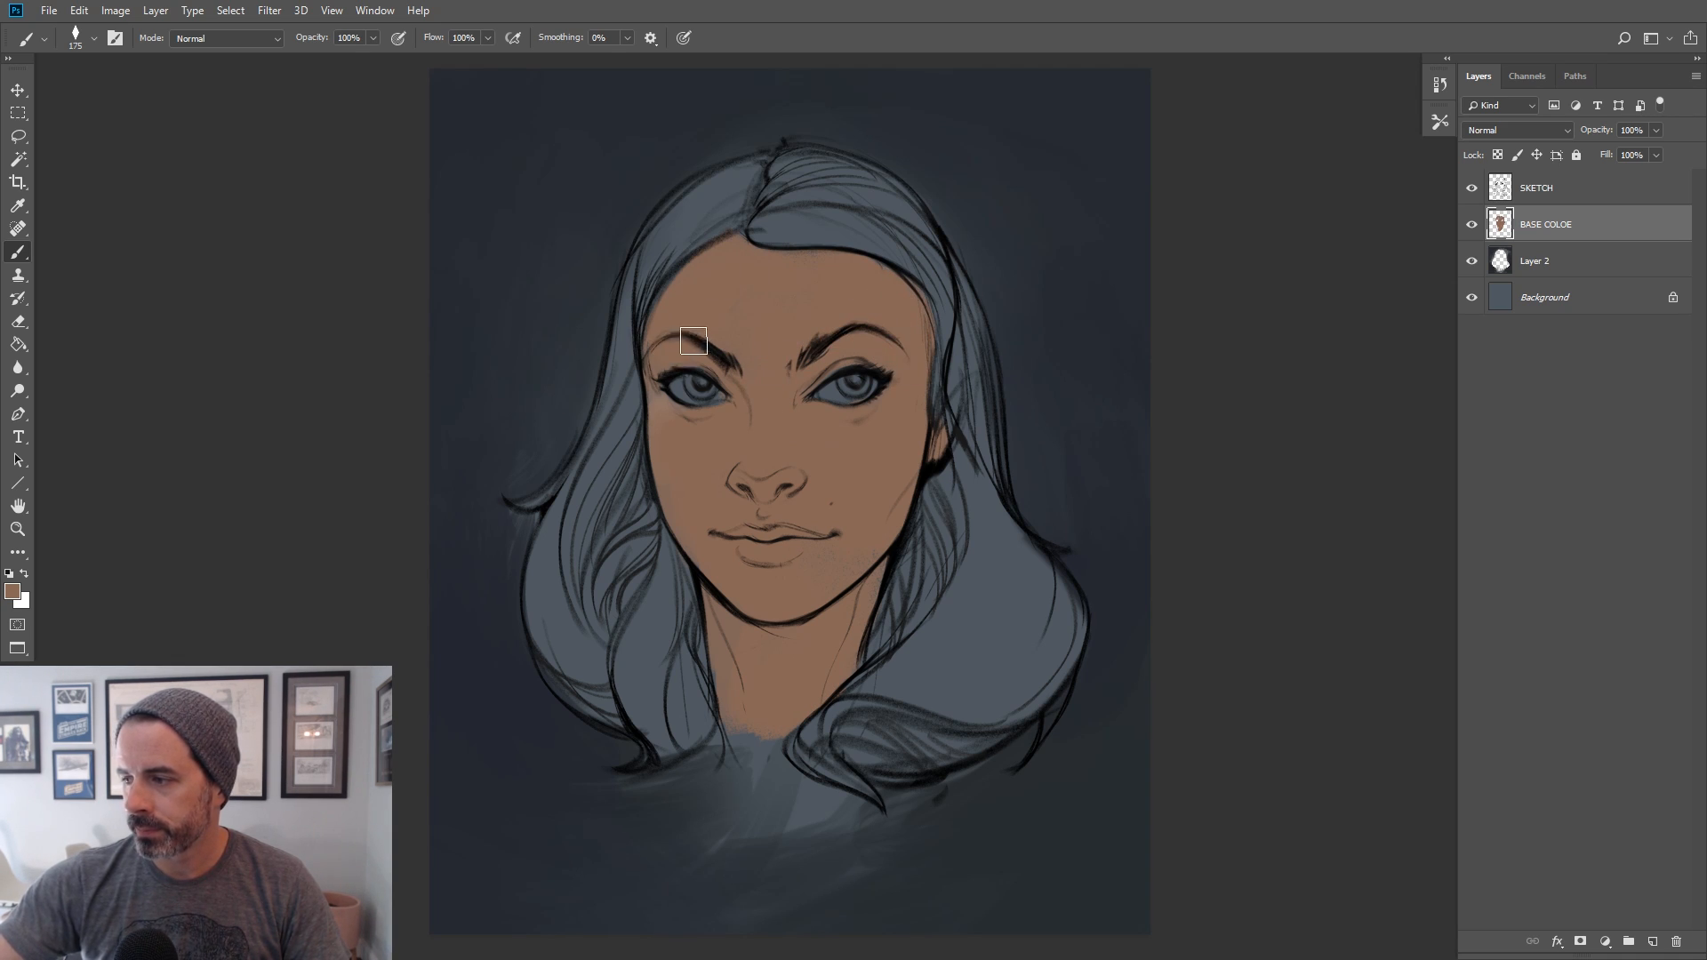
# Enlarge the brush to 250 and brush the skin tone from the neck down onto the upper chest
pyautogui.press(']')
pyautogui.press(']')
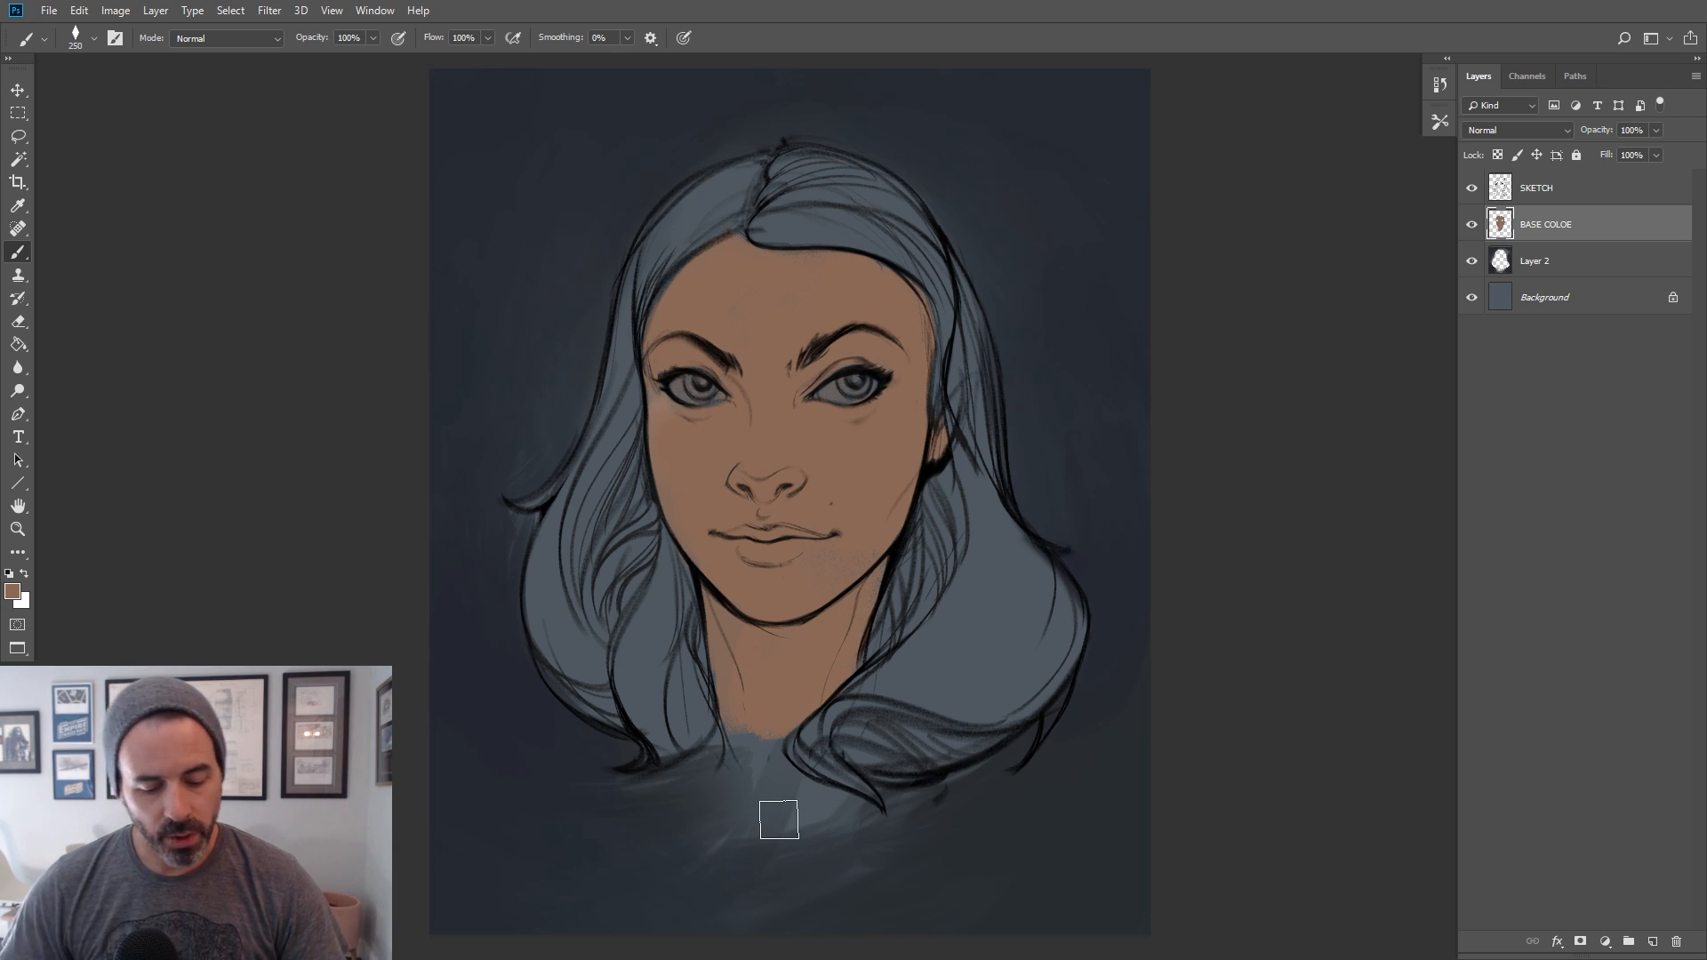
pyautogui.moveTo(749, 704)
pyautogui.mouseDown()
pyautogui.moveTo(756, 752)
pyautogui.moveTo(817, 672)
pyautogui.moveTo(749, 708)
pyautogui.moveTo(743, 760)
pyautogui.moveTo(791, 810)
pyautogui.mouseUp()
pyautogui.press('[')
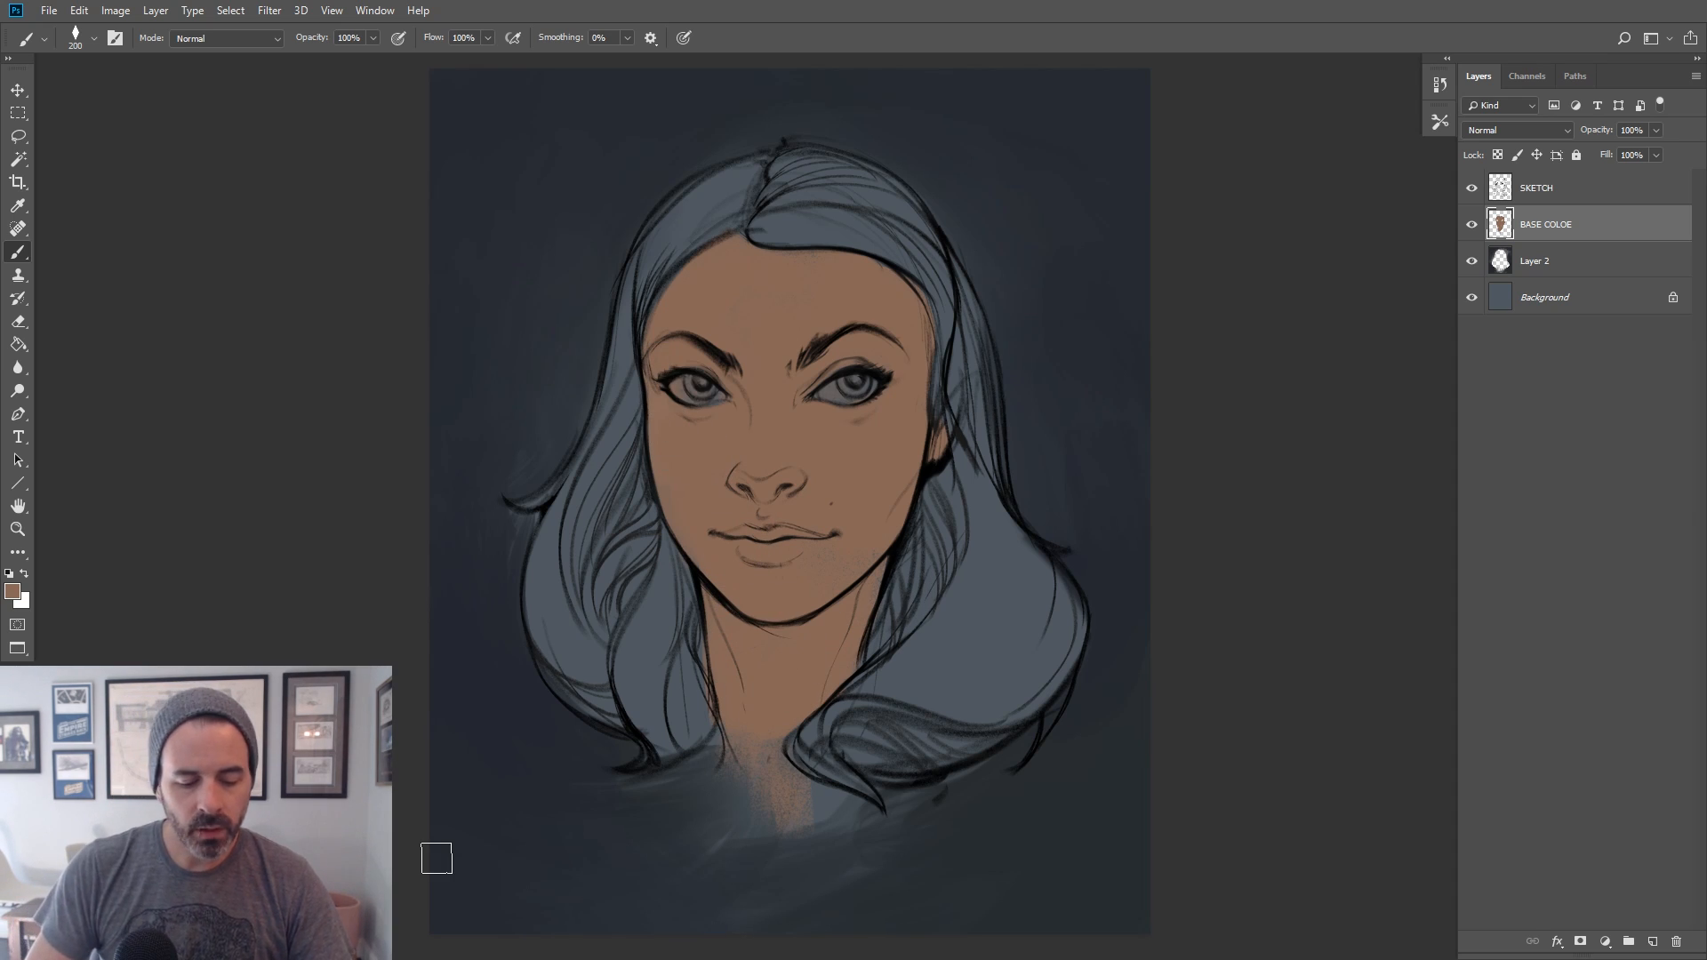
# Set the foreground colour to olive green 7e8456 and paint the irises of both eyes
pyautogui.click(12, 593)
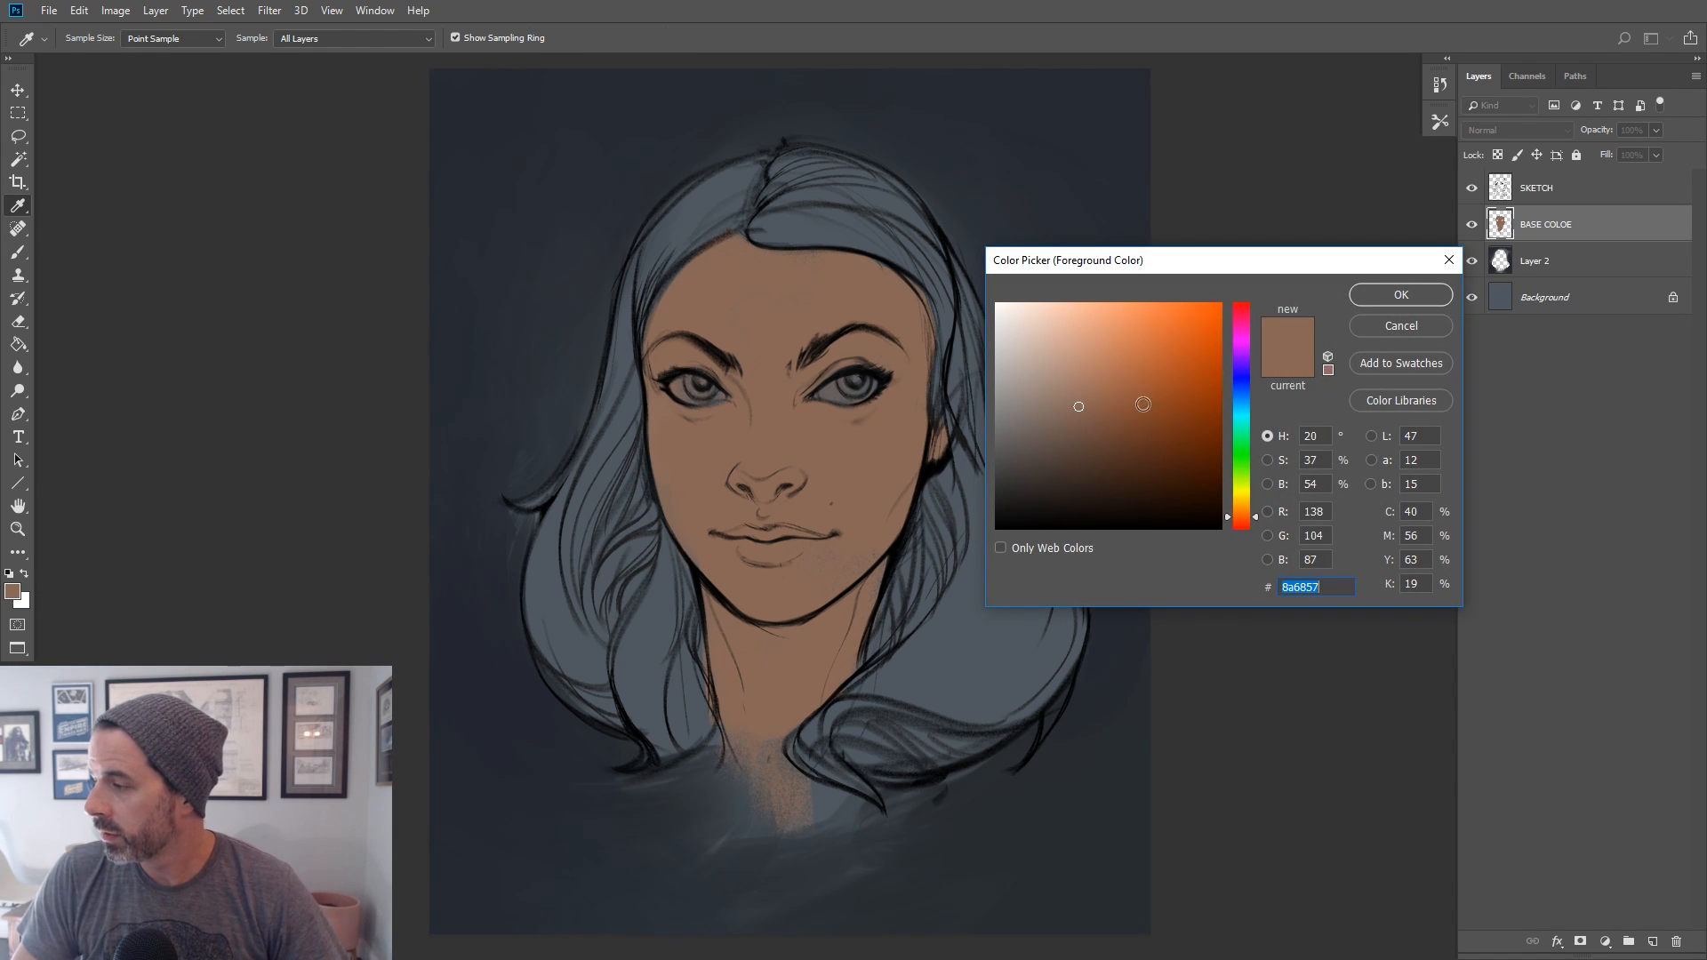
pyautogui.click(1243, 487)
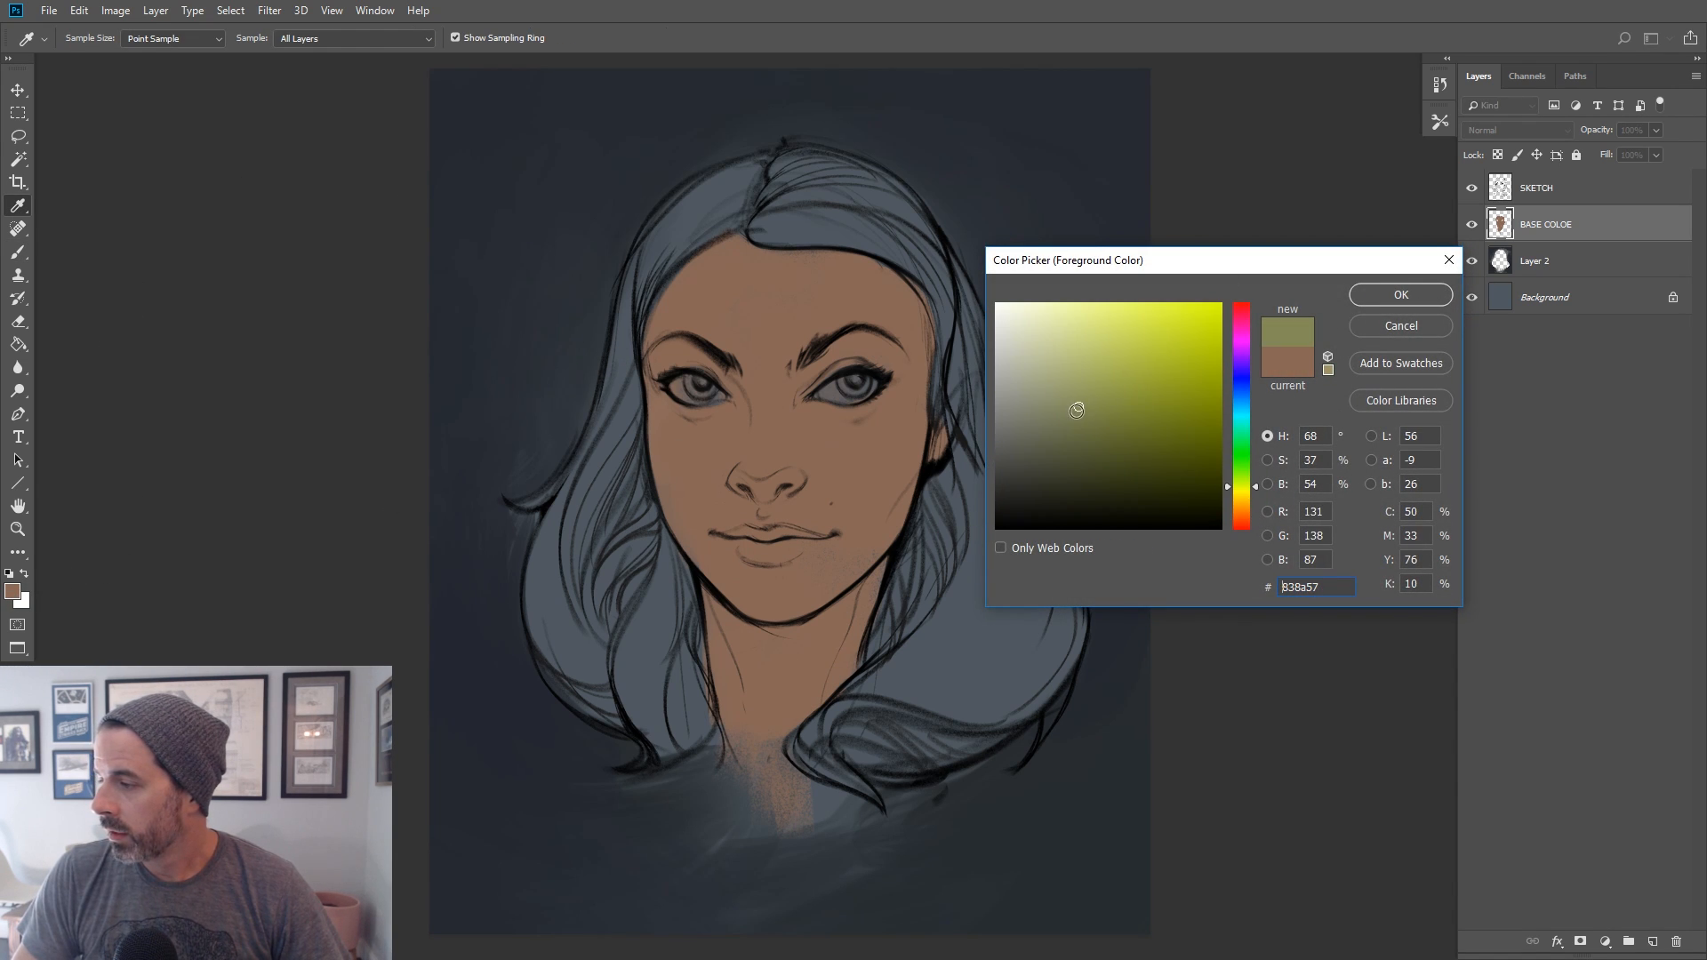
pyautogui.press('b')
pyautogui.click(1412, 288)
pyautogui.moveTo(690, 381); pyautogui.dragTo(693, 379)
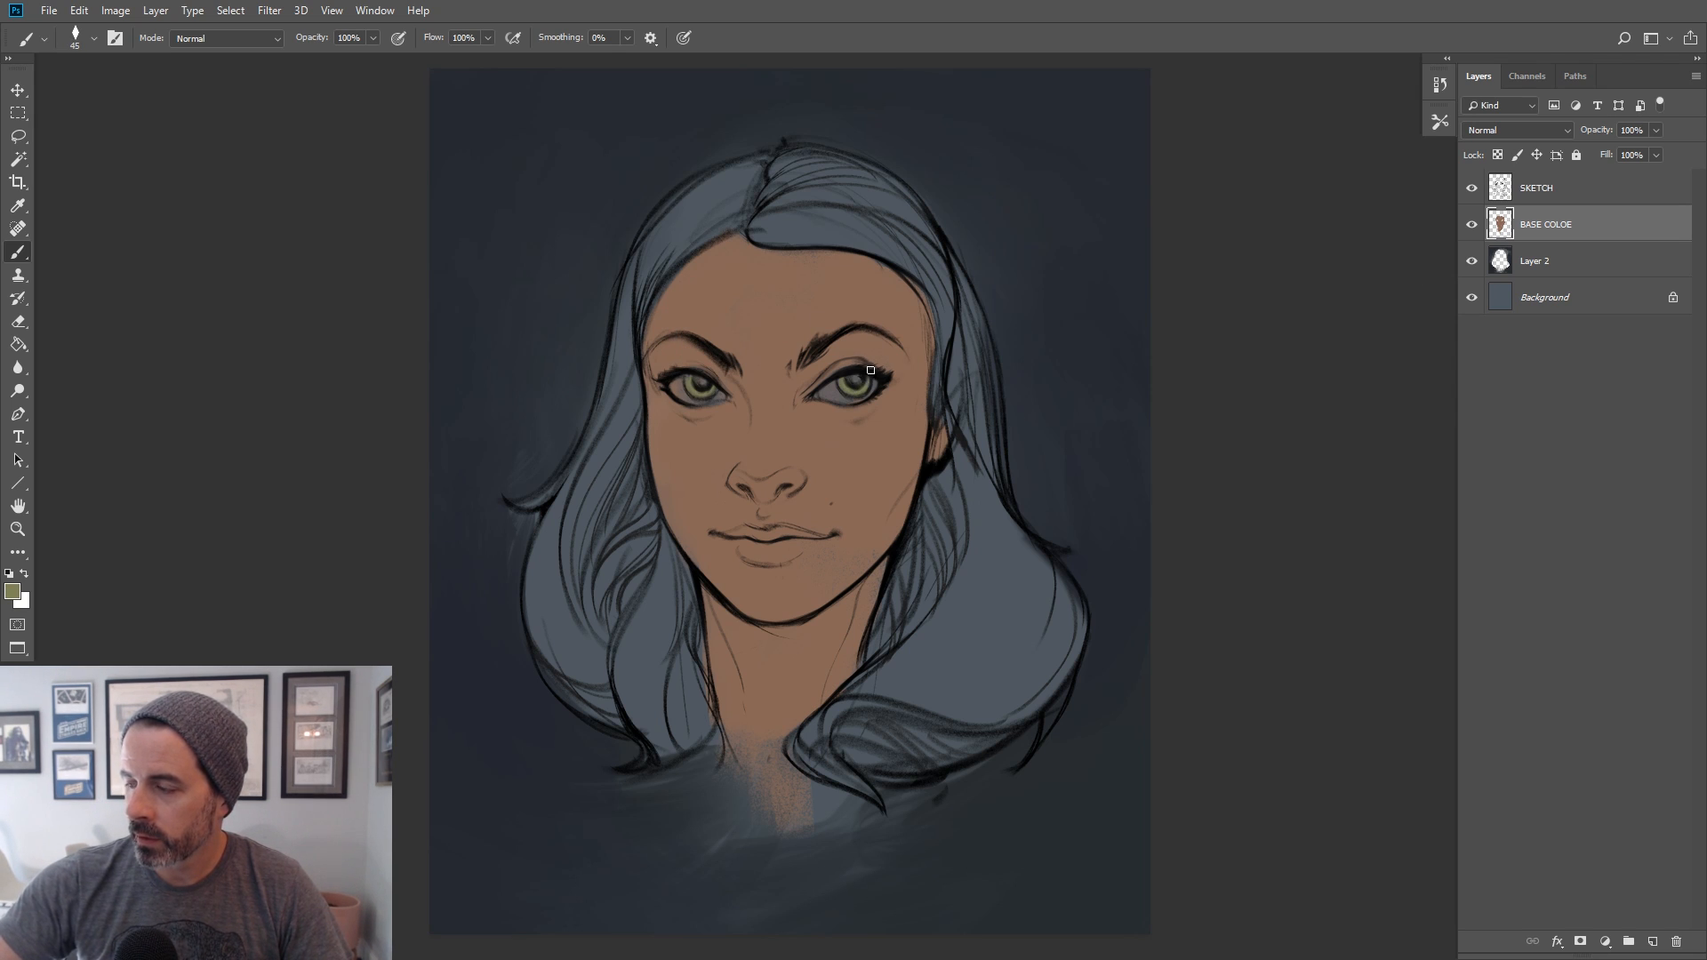
# Set the foreground colour to dark blue-grey 1f262c and paint a trial stroke on the outer edge of the left-hand hair
pyautogui.click(12, 592)
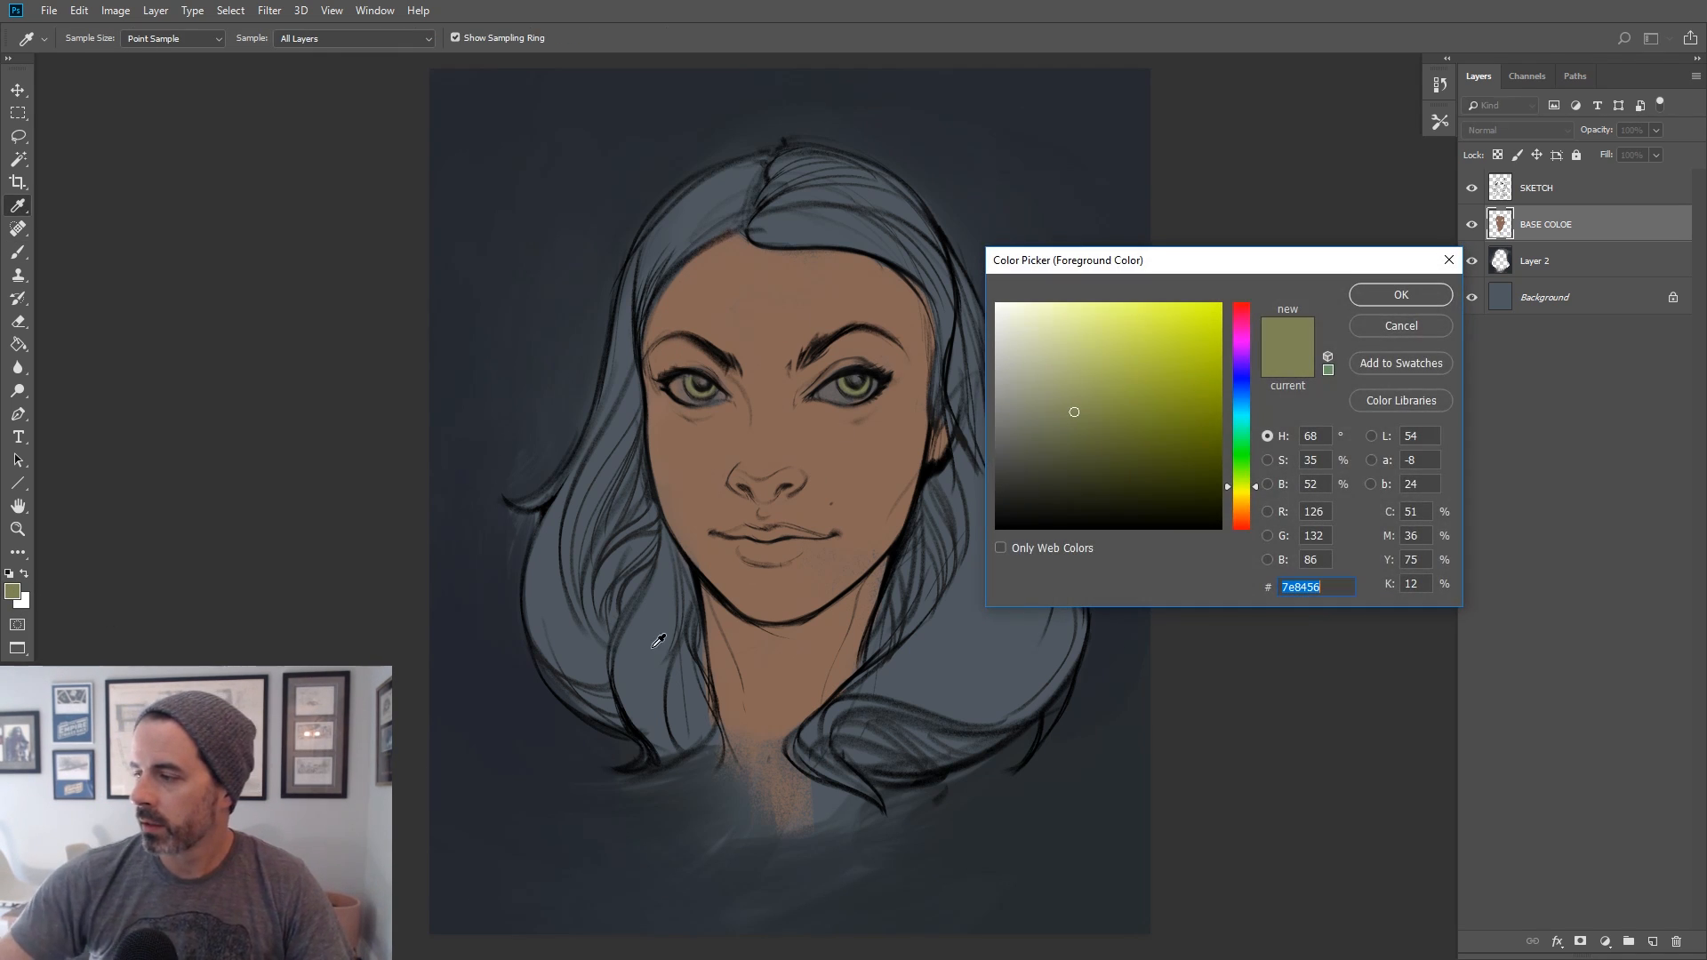
pyautogui.click(1242, 400)
pyautogui.click(1065, 462)
pyautogui.click(1062, 491)
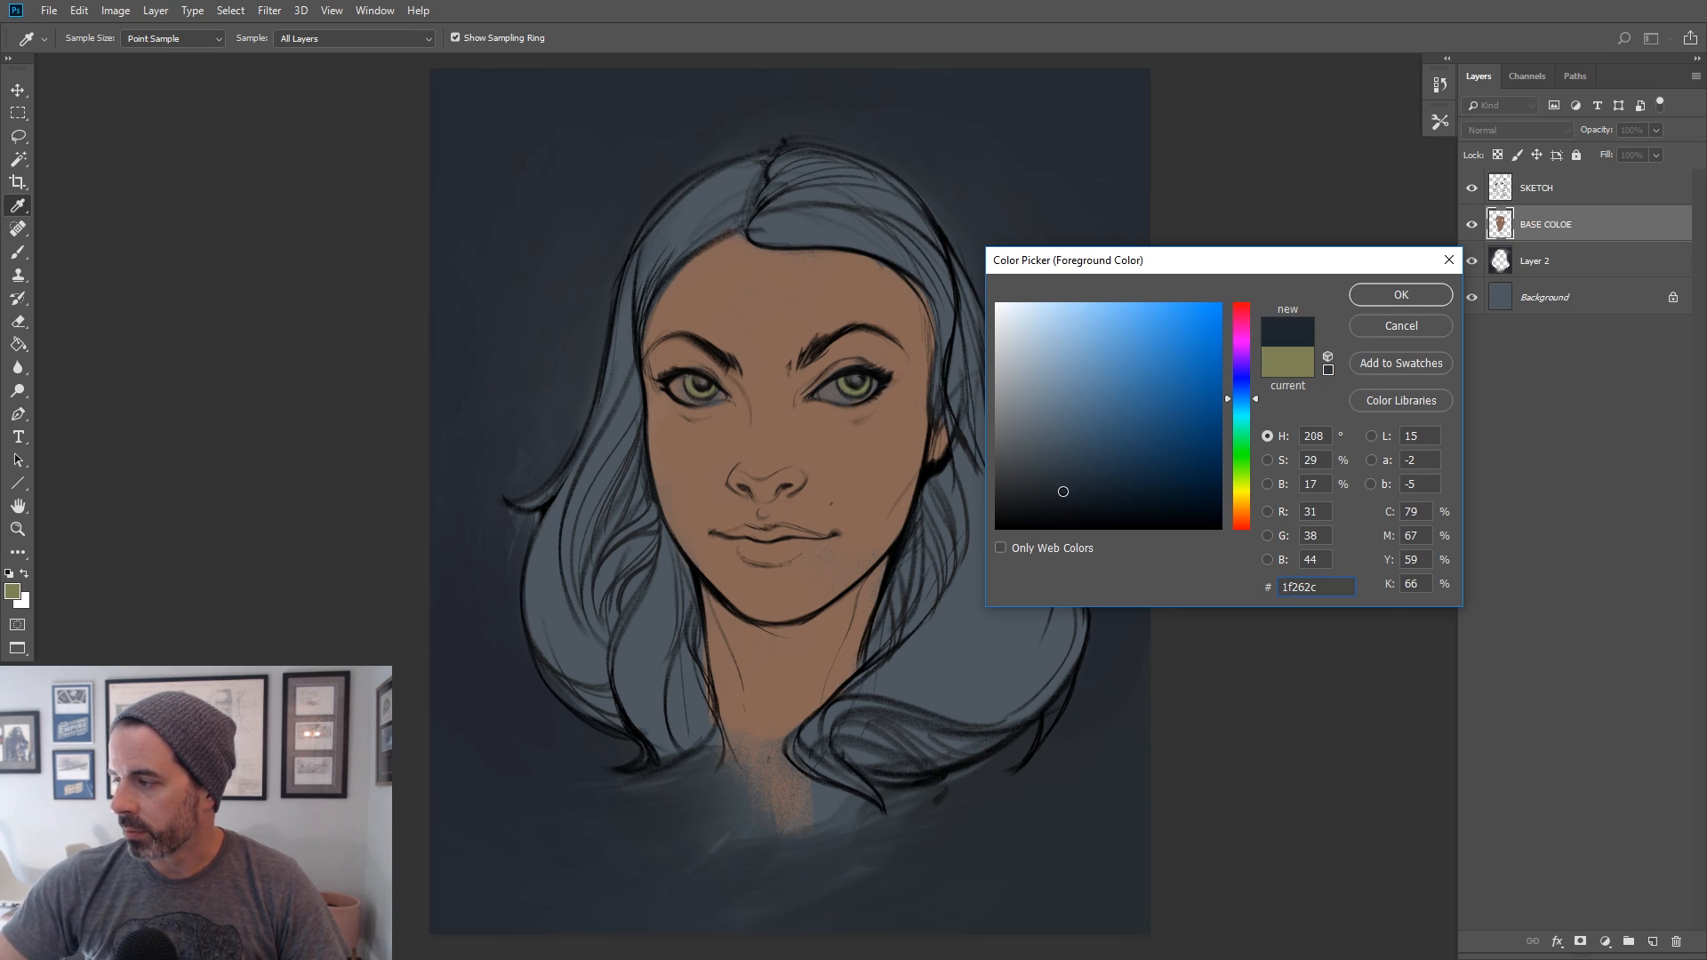
pyautogui.click(1402, 294)
pyautogui.moveTo(540, 571)
pyautogui.mouseDown()
pyautogui.moveTo(560, 518)
pyautogui.moveTo(537, 642)
pyautogui.mouseUp()
# Change the foreground colour to the more saturated dark blue 1d2c39 and fill the lower left-hand hair
pyautogui.click(13, 592)
pyautogui.click(585, 515)
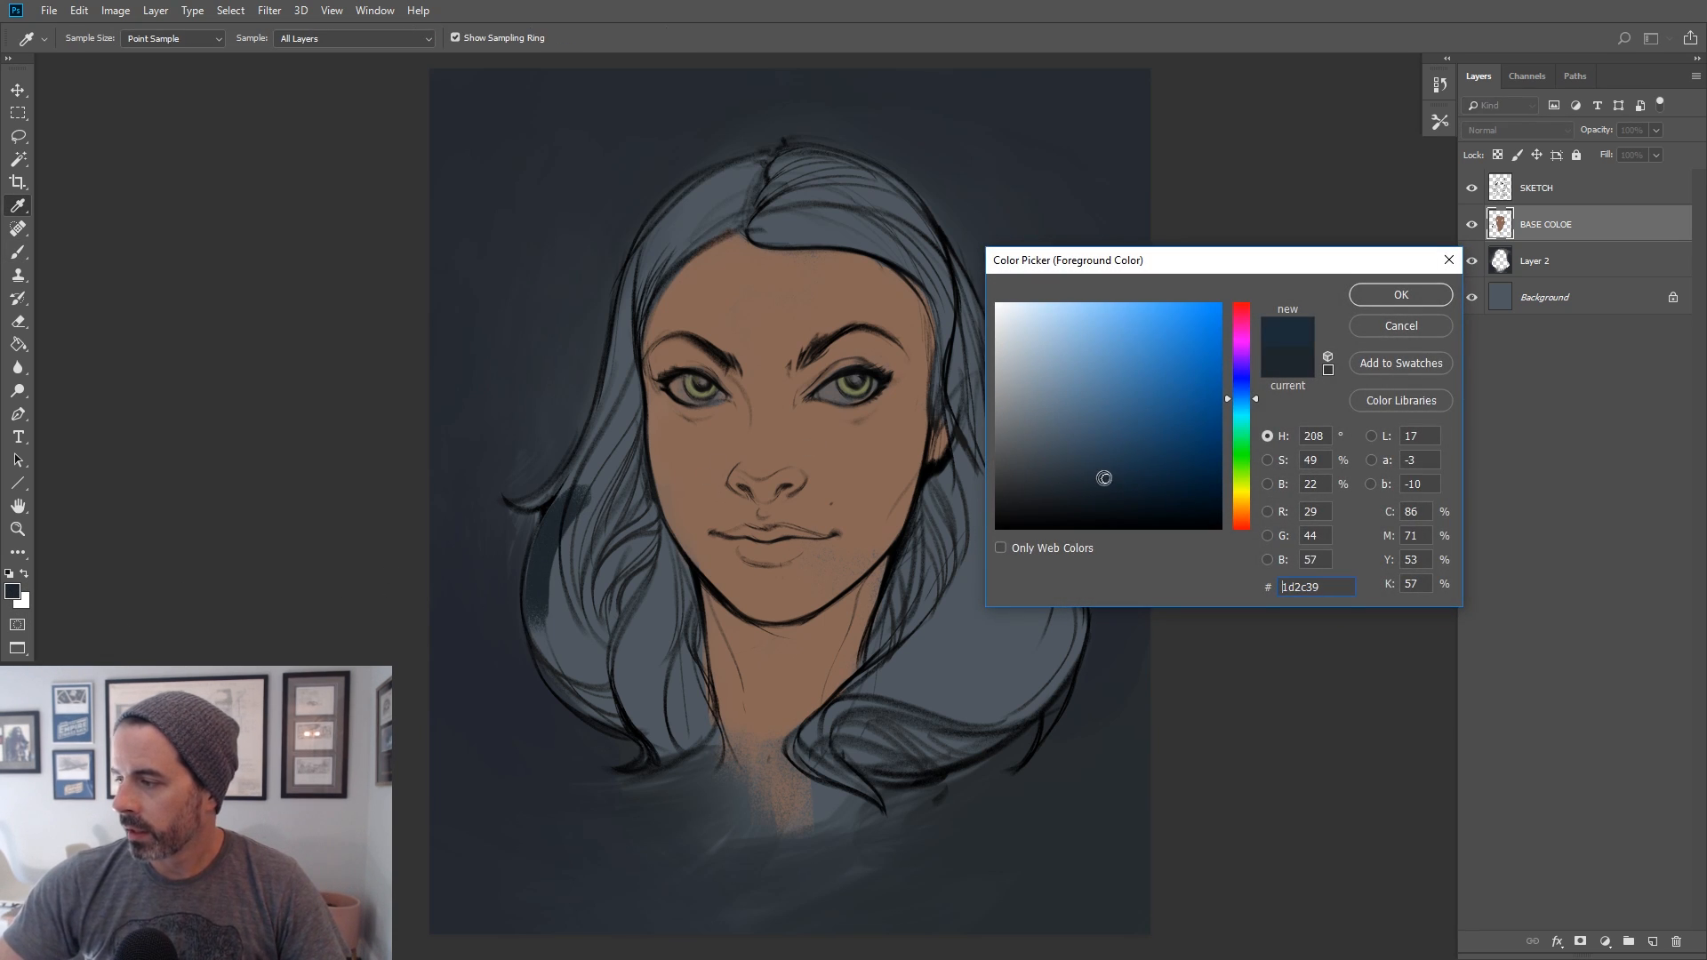
pyautogui.click(1401, 294)
pyautogui.press(']')
pyautogui.moveTo(578, 469)
pyautogui.mouseDown()
pyautogui.moveTo(564, 574)
pyautogui.moveTo(623, 454)
pyautogui.moveTo(633, 469)
pyautogui.moveTo(542, 636)
pyautogui.moveTo(550, 613)
pyautogui.moveTo(556, 668)
pyautogui.moveTo(664, 670)
pyautogui.moveTo(661, 560)
pyautogui.moveTo(656, 697)
pyautogui.moveTo(572, 668)
pyautogui.moveTo(610, 716)
pyautogui.moveTo(683, 602)
pyautogui.moveTo(698, 701)
pyautogui.mouseUp()
# Reduce the brush size and extend the dark blue up the left-hand hair and into its outward flick
pyautogui.press('[')
pyautogui.press('[')
pyautogui.press('[')
pyautogui.press('[')
pyautogui.press('[')
pyautogui.press('[')
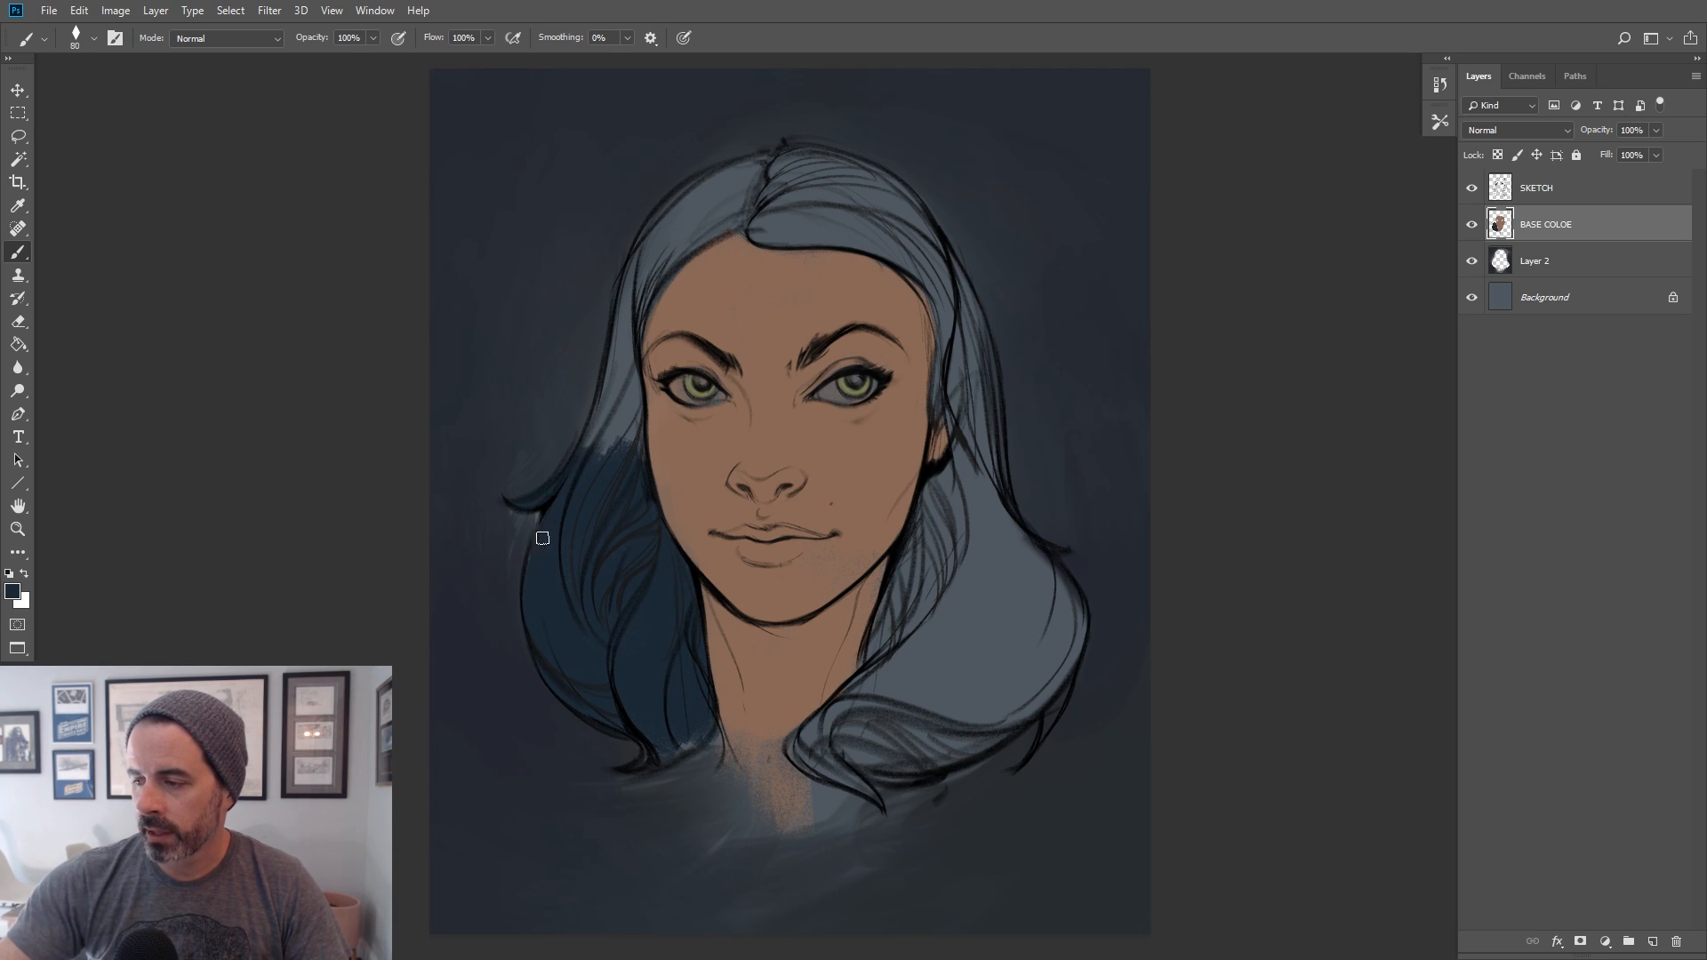
pyautogui.moveTo(583, 462)
pyautogui.mouseDown()
pyautogui.moveTo(609, 383)
pyautogui.moveTo(629, 428)
pyautogui.mouseUp()
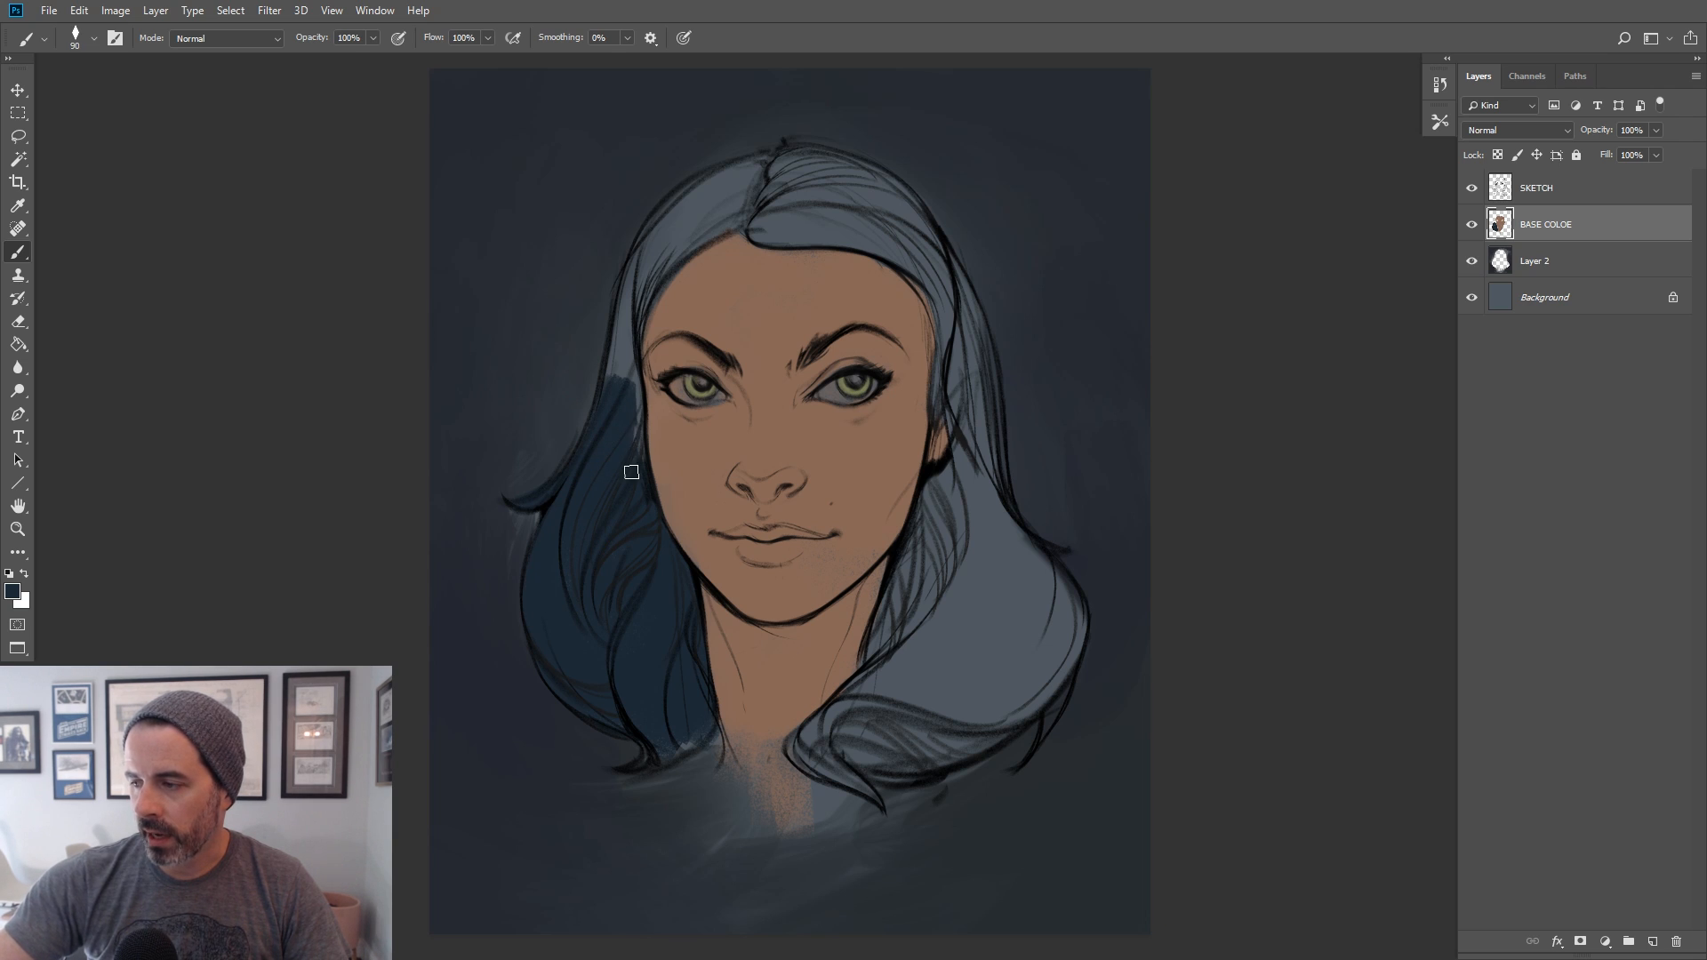
# Paint the dark blue up the left-hand side of the hair, over the crown and down the right-hand side of the face
pyautogui.press('[')
pyautogui.moveTo(622, 289)
pyautogui.mouseDown()
pyautogui.moveTo(611, 399)
pyautogui.moveTo(628, 362)
pyautogui.moveTo(632, 404)
pyautogui.mouseUp()
pyautogui.press(']')
pyautogui.moveTo(621, 338)
pyautogui.mouseDown()
pyautogui.moveTo(682, 165)
pyautogui.moveTo(668, 259)
pyautogui.moveTo(626, 325)
pyautogui.moveTo(698, 226)
pyautogui.mouseUp()
pyautogui.press(']')
pyautogui.press(']')
pyautogui.hotkey('ctrl', 'z')
pyautogui.press(']')
pyautogui.moveTo(654, 288)
pyautogui.mouseDown()
pyautogui.moveTo(711, 222)
pyautogui.moveTo(652, 255)
pyautogui.moveTo(648, 240)
pyautogui.moveTo(727, 185)
pyautogui.moveTo(743, 191)
pyautogui.moveTo(716, 221)
pyautogui.moveTo(781, 198)
pyautogui.moveTo(755, 226)
pyautogui.moveTo(823, 217)
pyautogui.moveTo(808, 168)
pyautogui.moveTo(823, 160)
pyautogui.moveTo(858, 218)
pyautogui.moveTo(830, 217)
pyautogui.moveTo(888, 210)
pyautogui.moveTo(826, 162)
pyautogui.moveTo(922, 240)
pyautogui.moveTo(903, 255)
pyautogui.moveTo(940, 297)
pyautogui.moveTo(945, 275)
pyautogui.moveTo(922, 279)
pyautogui.moveTo(944, 393)
pyautogui.moveTo(952, 285)
pyautogui.moveTo(979, 430)
pyautogui.moveTo(963, 418)
pyautogui.moveTo(905, 597)
pyautogui.mouseUp()
# Enlarge the brush and fill the wide right-hand section of hair with dark blue down towards the bottom curl
pyautogui.press(']')
pyautogui.press(']')
pyautogui.press('[')
pyautogui.press(']')
pyautogui.press(']')
pyautogui.moveTo(967, 471)
pyautogui.mouseDown()
pyautogui.moveTo(963, 545)
pyautogui.moveTo(976, 444)
pyautogui.moveTo(997, 562)
pyautogui.mouseUp()
pyautogui.moveTo(914, 609)
pyautogui.mouseDown()
pyautogui.moveTo(881, 677)
pyautogui.moveTo(932, 635)
pyautogui.moveTo(971, 644)
pyautogui.moveTo(992, 563)
pyautogui.moveTo(1011, 560)
pyautogui.moveTo(999, 534)
pyautogui.moveTo(1063, 658)
pyautogui.mouseUp()
pyautogui.press(']')
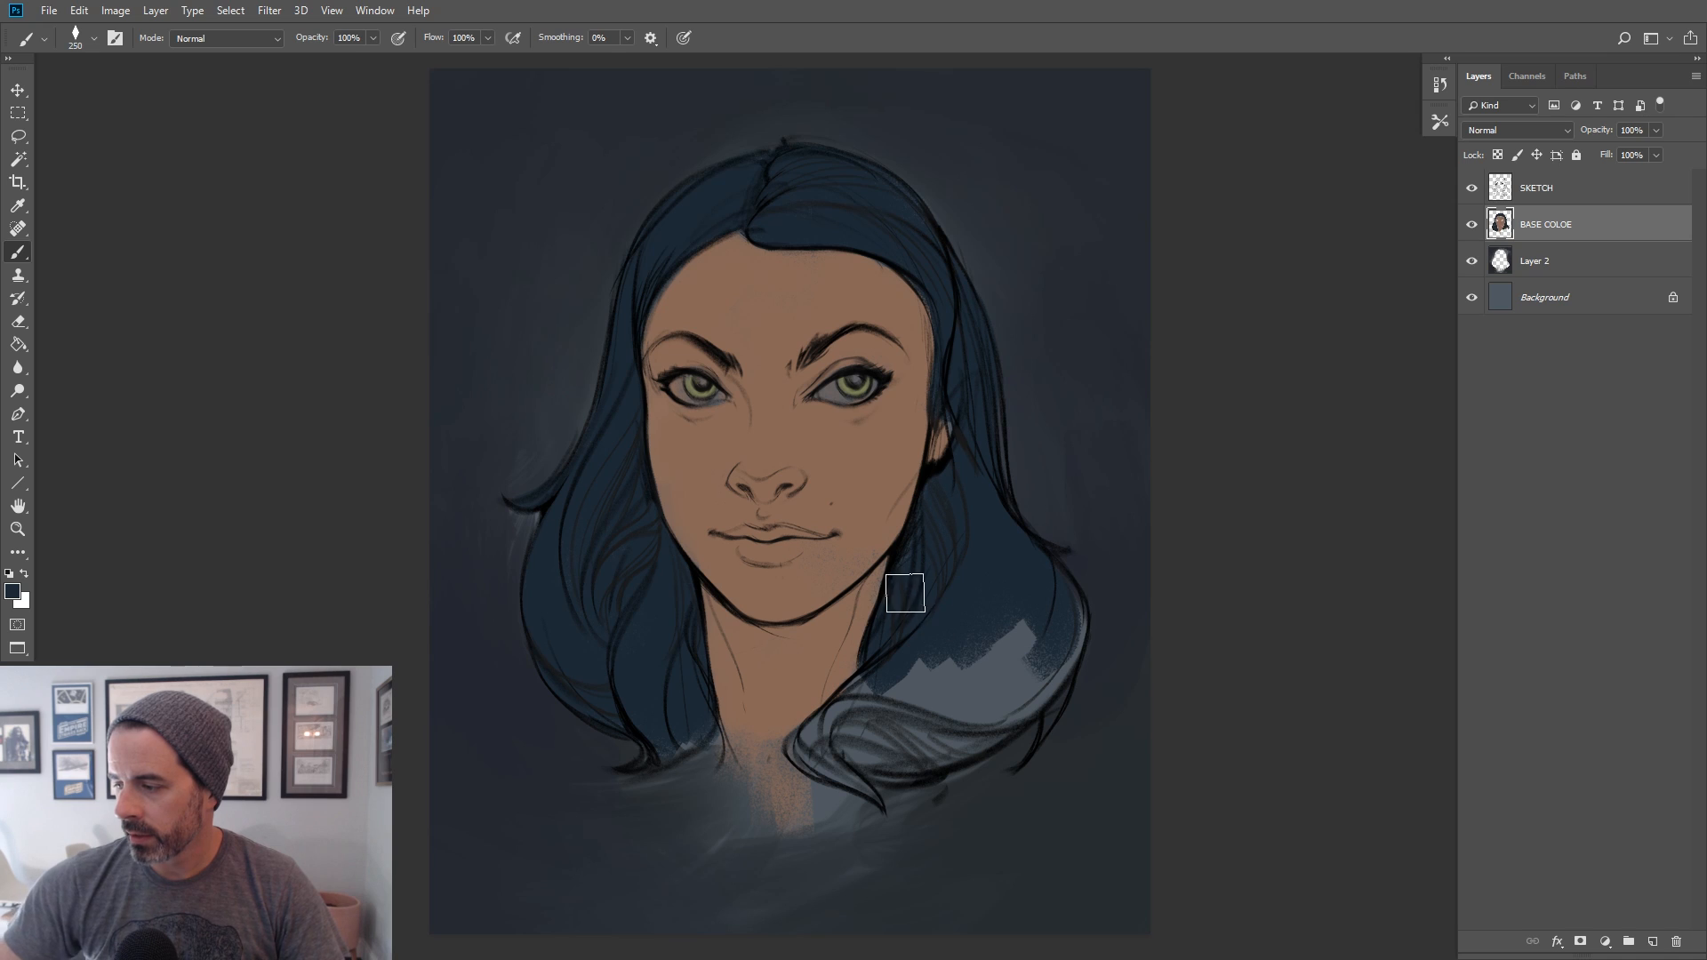
# Fill the bottom right-hand curl and the remaining gaps in the hair with the dark blue
pyautogui.moveTo(797, 749)
pyautogui.mouseDown()
pyautogui.moveTo(864, 692)
pyautogui.moveTo(797, 693)
pyautogui.moveTo(675, 741)
pyautogui.moveTo(814, 672)
pyautogui.moveTo(846, 697)
pyautogui.moveTo(800, 747)
pyautogui.moveTo(836, 762)
pyautogui.moveTo(819, 762)
pyautogui.moveTo(889, 670)
pyautogui.moveTo(895, 583)
pyautogui.moveTo(843, 709)
pyautogui.moveTo(868, 691)
pyautogui.moveTo(814, 754)
pyautogui.moveTo(872, 788)
pyautogui.mouseUp()
pyautogui.press(']')
pyautogui.press(']')
pyautogui.press(']')
pyautogui.moveTo(854, 725)
pyautogui.mouseDown()
pyautogui.moveTo(937, 762)
pyautogui.moveTo(918, 713)
pyautogui.moveTo(981, 661)
pyautogui.moveTo(978, 722)
pyautogui.moveTo(1030, 685)
pyautogui.moveTo(949, 751)
pyautogui.moveTo(1013, 717)
pyautogui.moveTo(1057, 655)
pyautogui.mouseUp()
pyautogui.press('[')
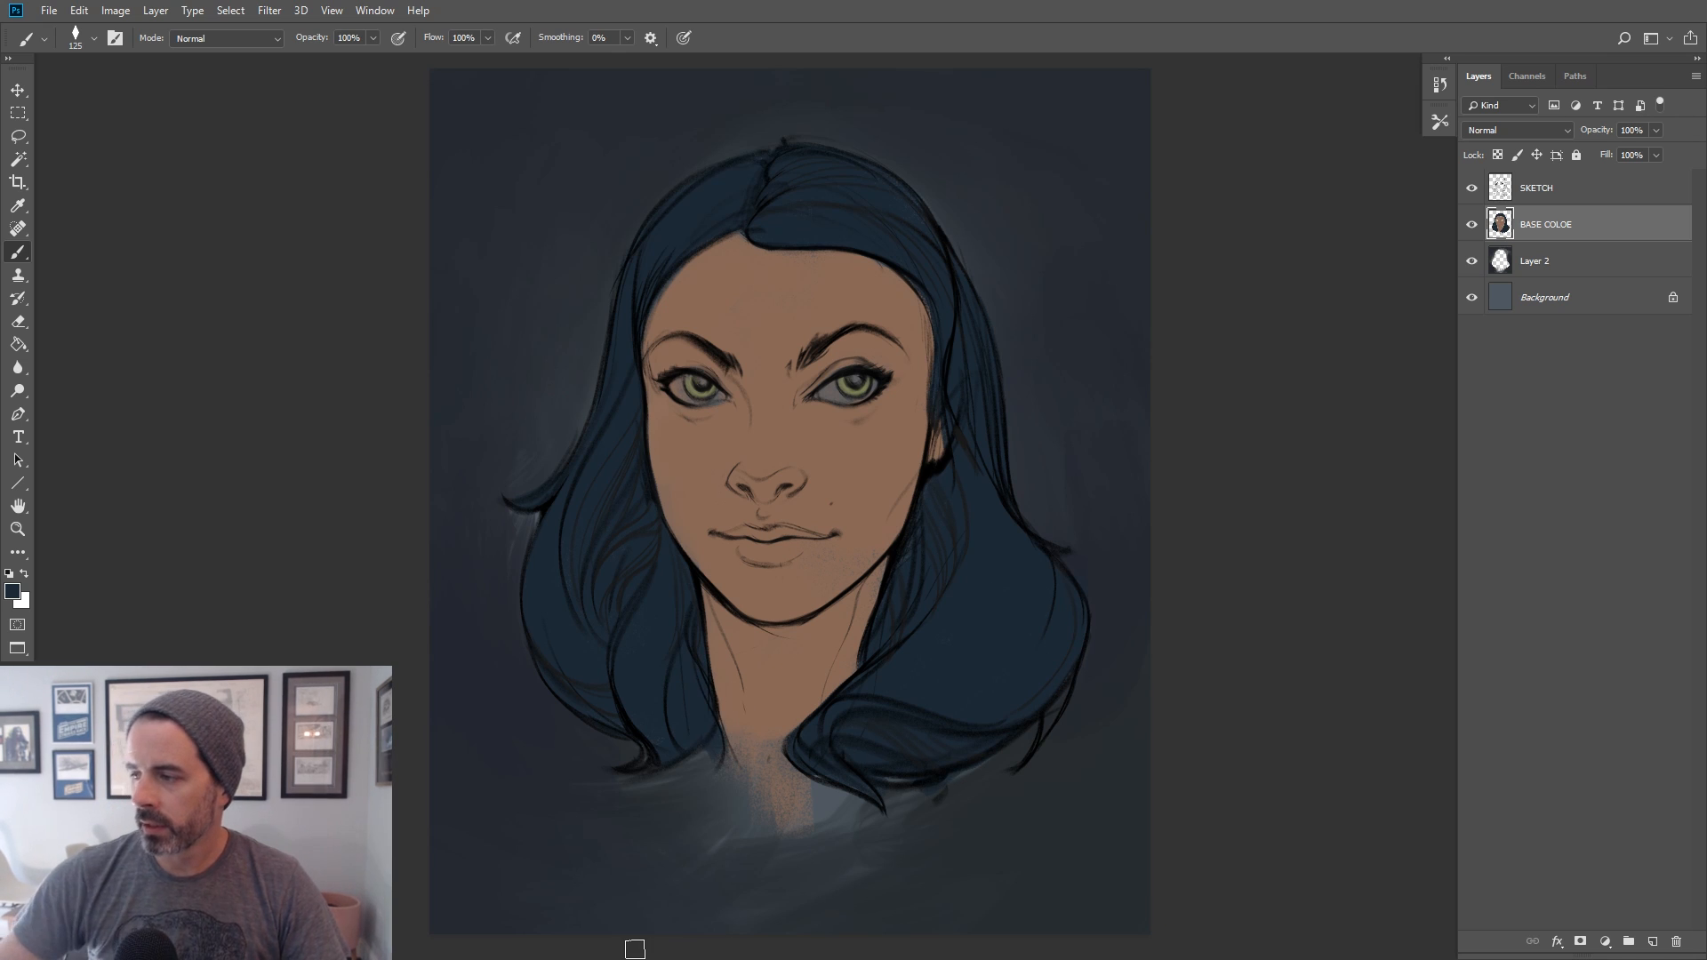
# Create a new layer above the SKETCH layer and set its blend mode to Lighten
pyautogui.press(']')
pyautogui.press(']')
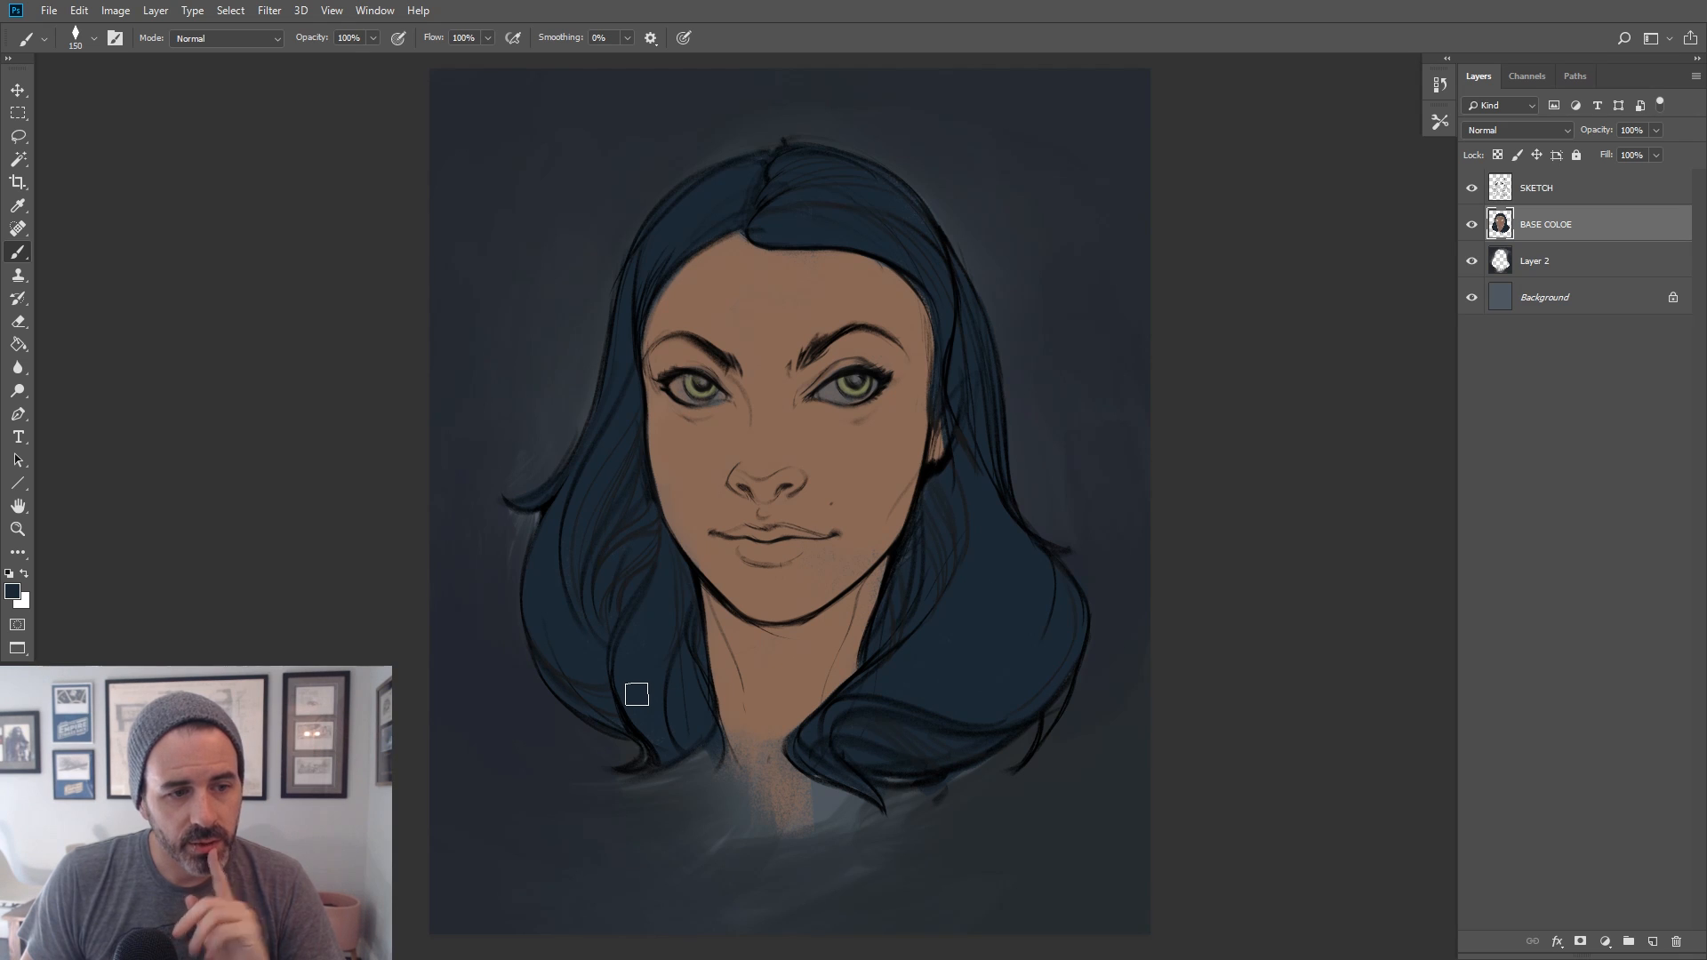
pyautogui.click(1621, 182)
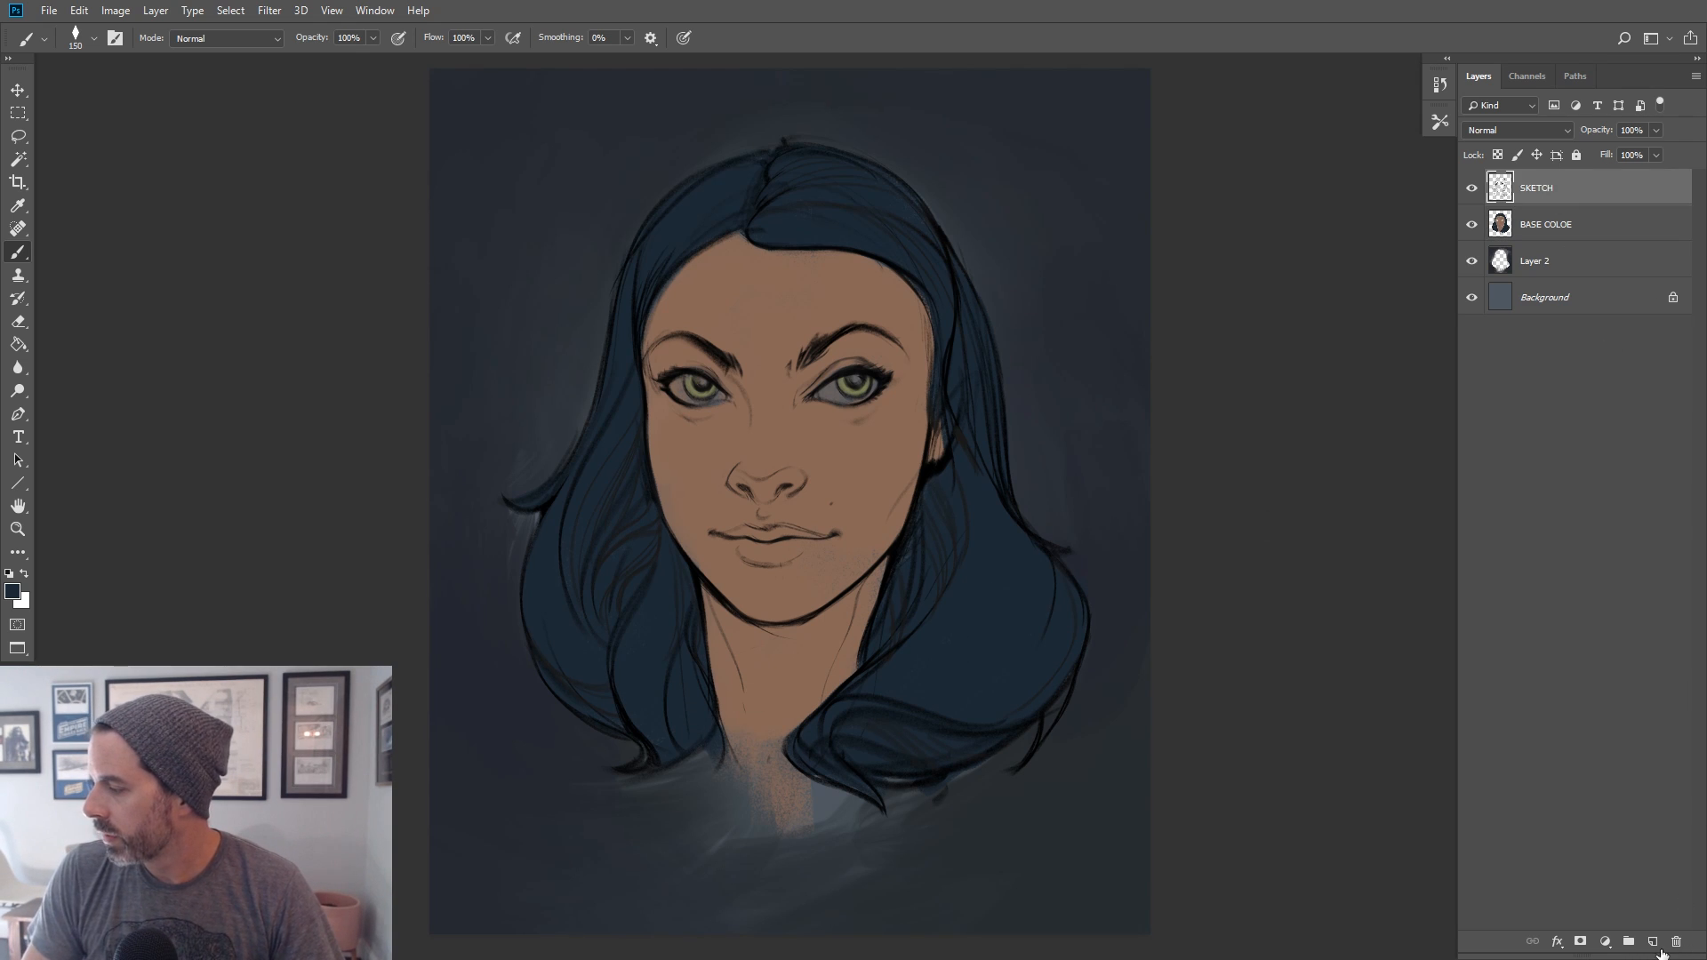
pyautogui.click(1525, 130)
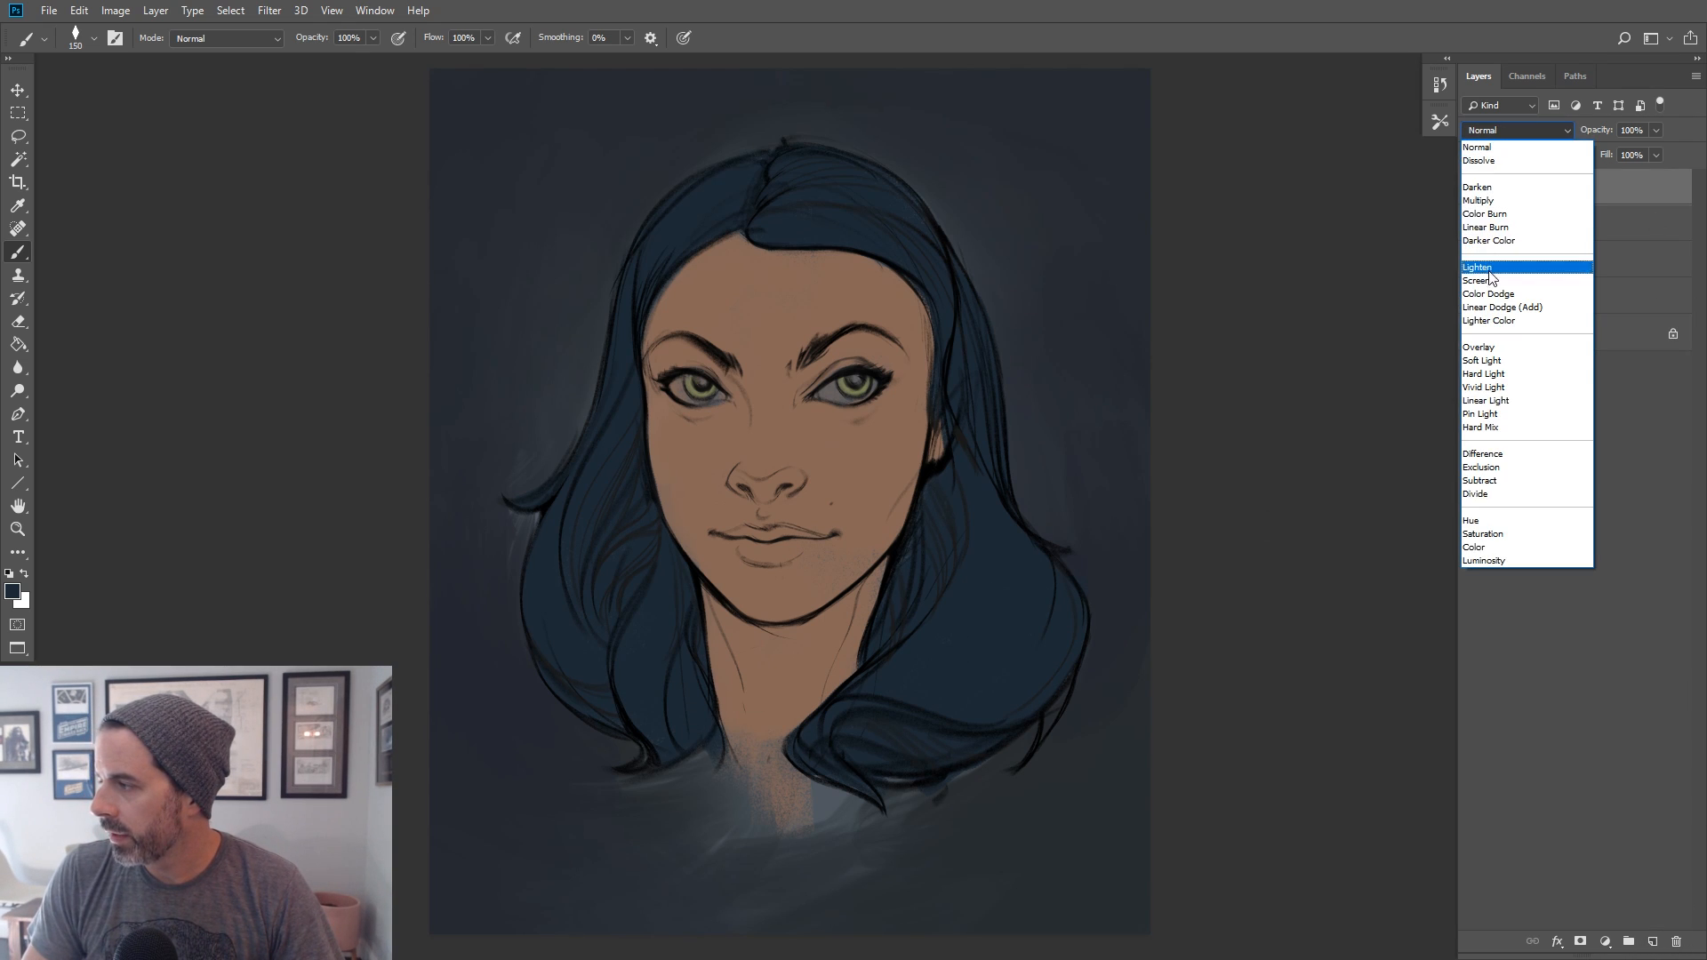
pyautogui.click(1477, 267)
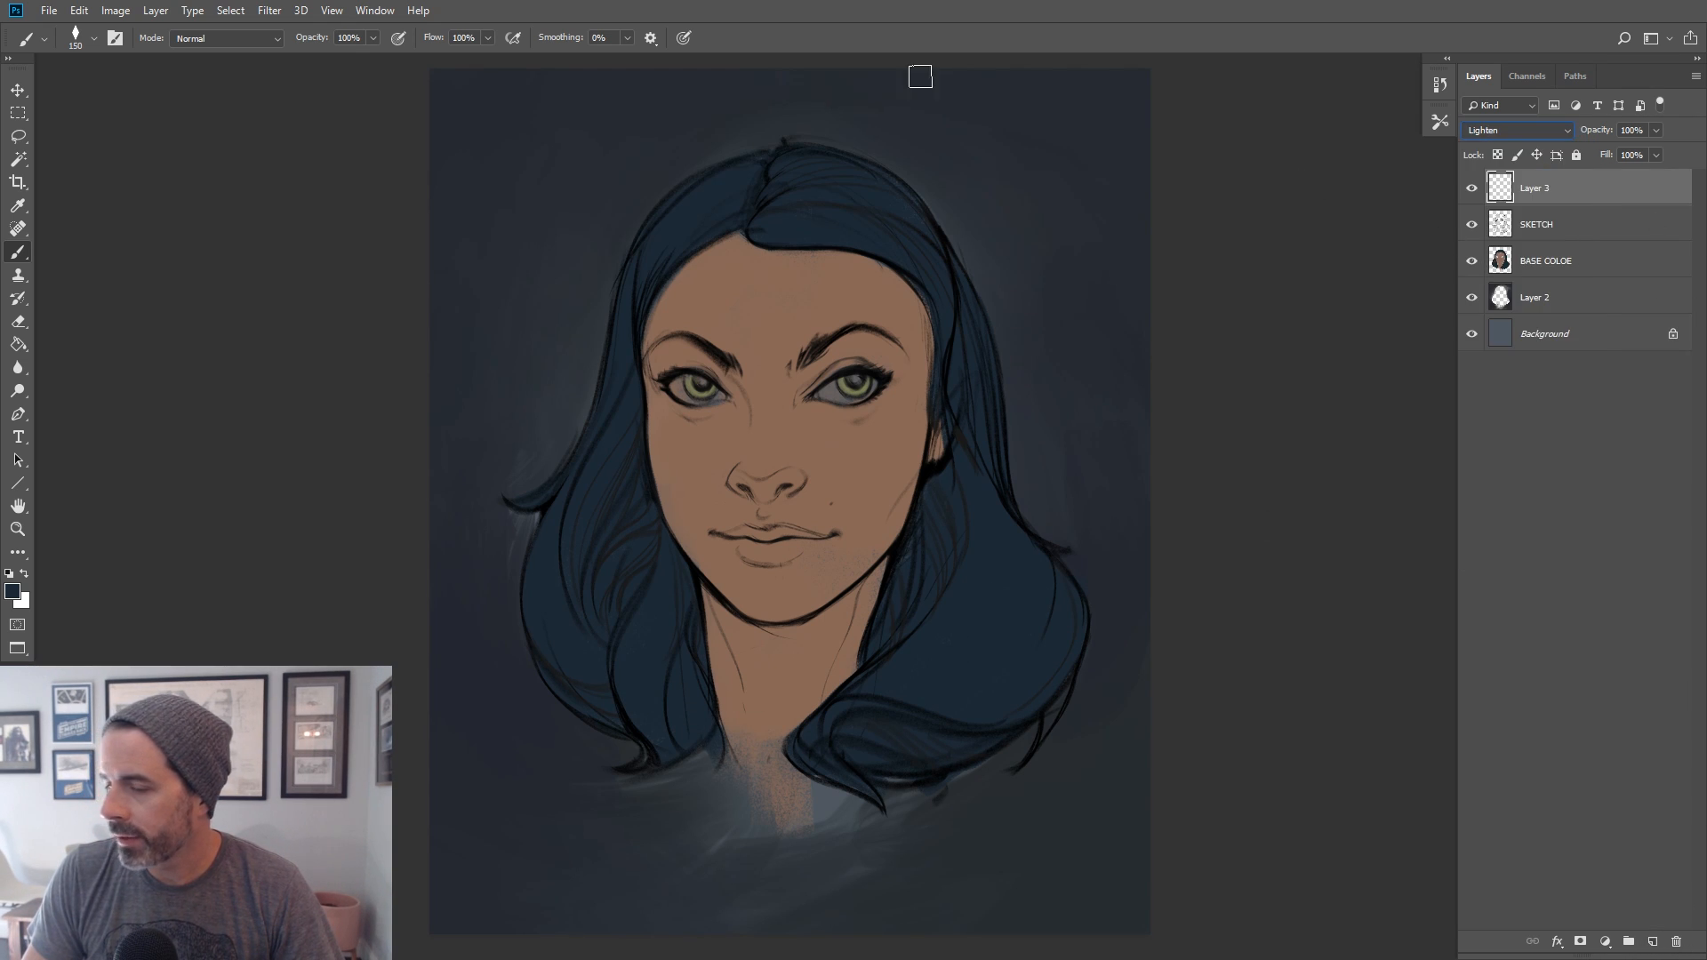
# Set the foreground colour to dark red 2b0d09 for the brush
pyautogui.click(12, 592)
pyautogui.click(1241, 527)
pyautogui.click(1172, 492)
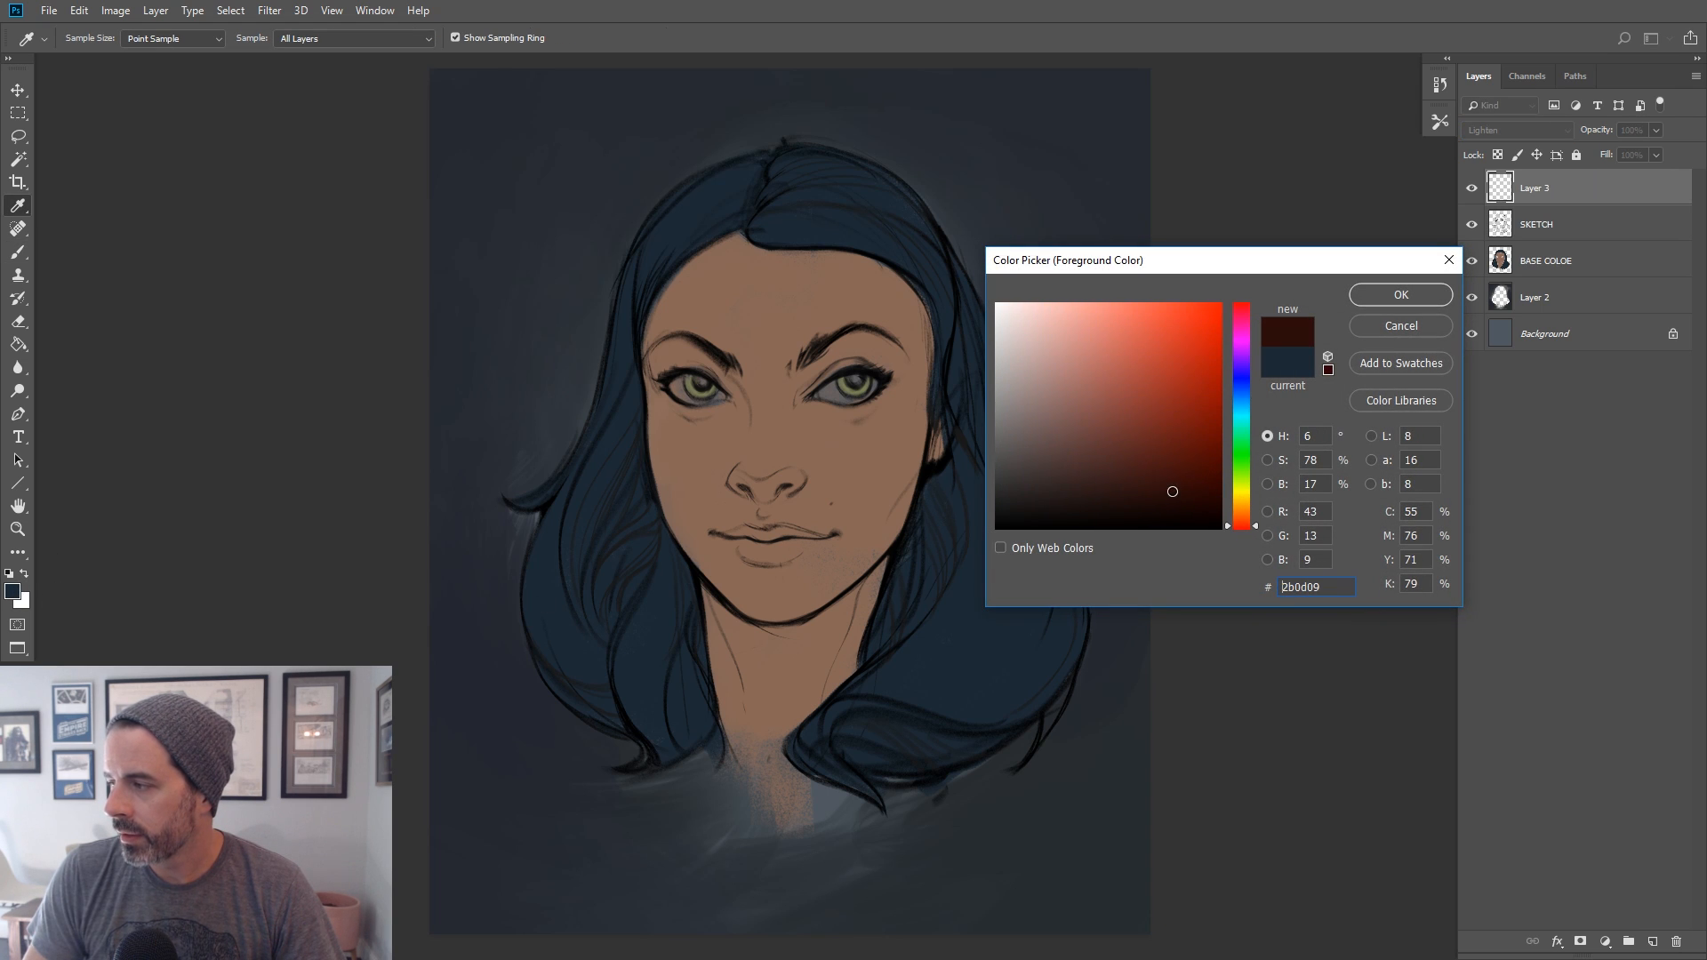
pyautogui.click(1366, 302)
pyautogui.press('b')
# Choose the soft DG_MainAIRBRUSH brush and enlarge it to 300 px
pyautogui.click(93, 38)
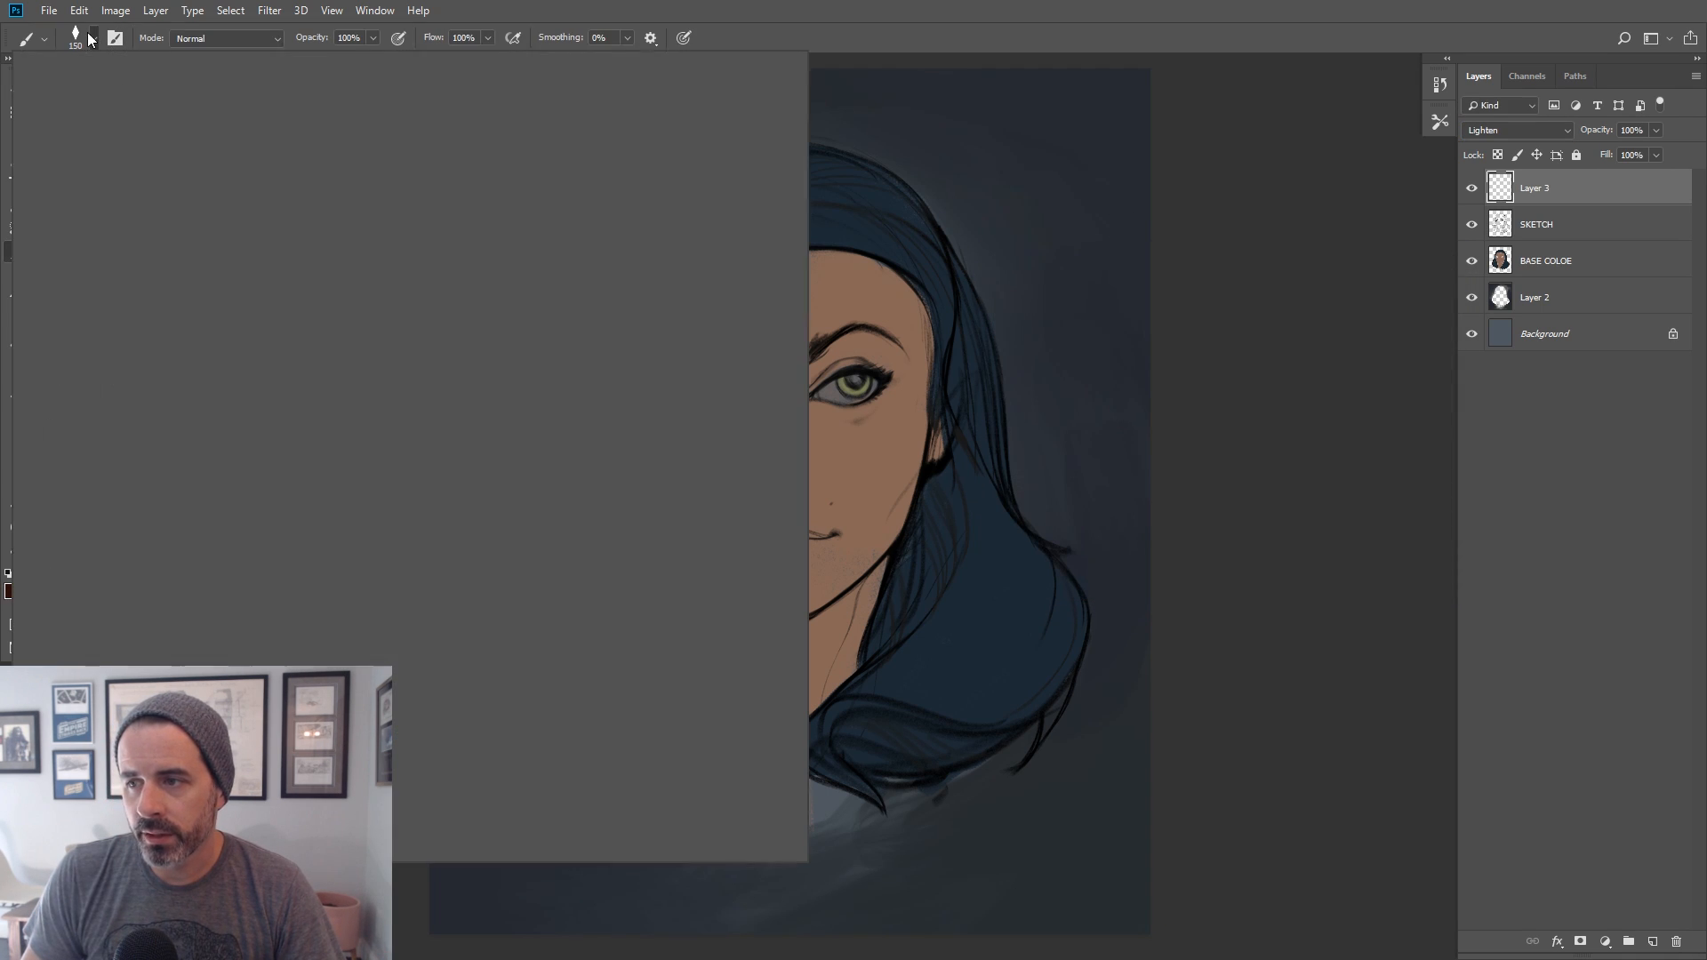
pyautogui.doubleClick(133, 350)
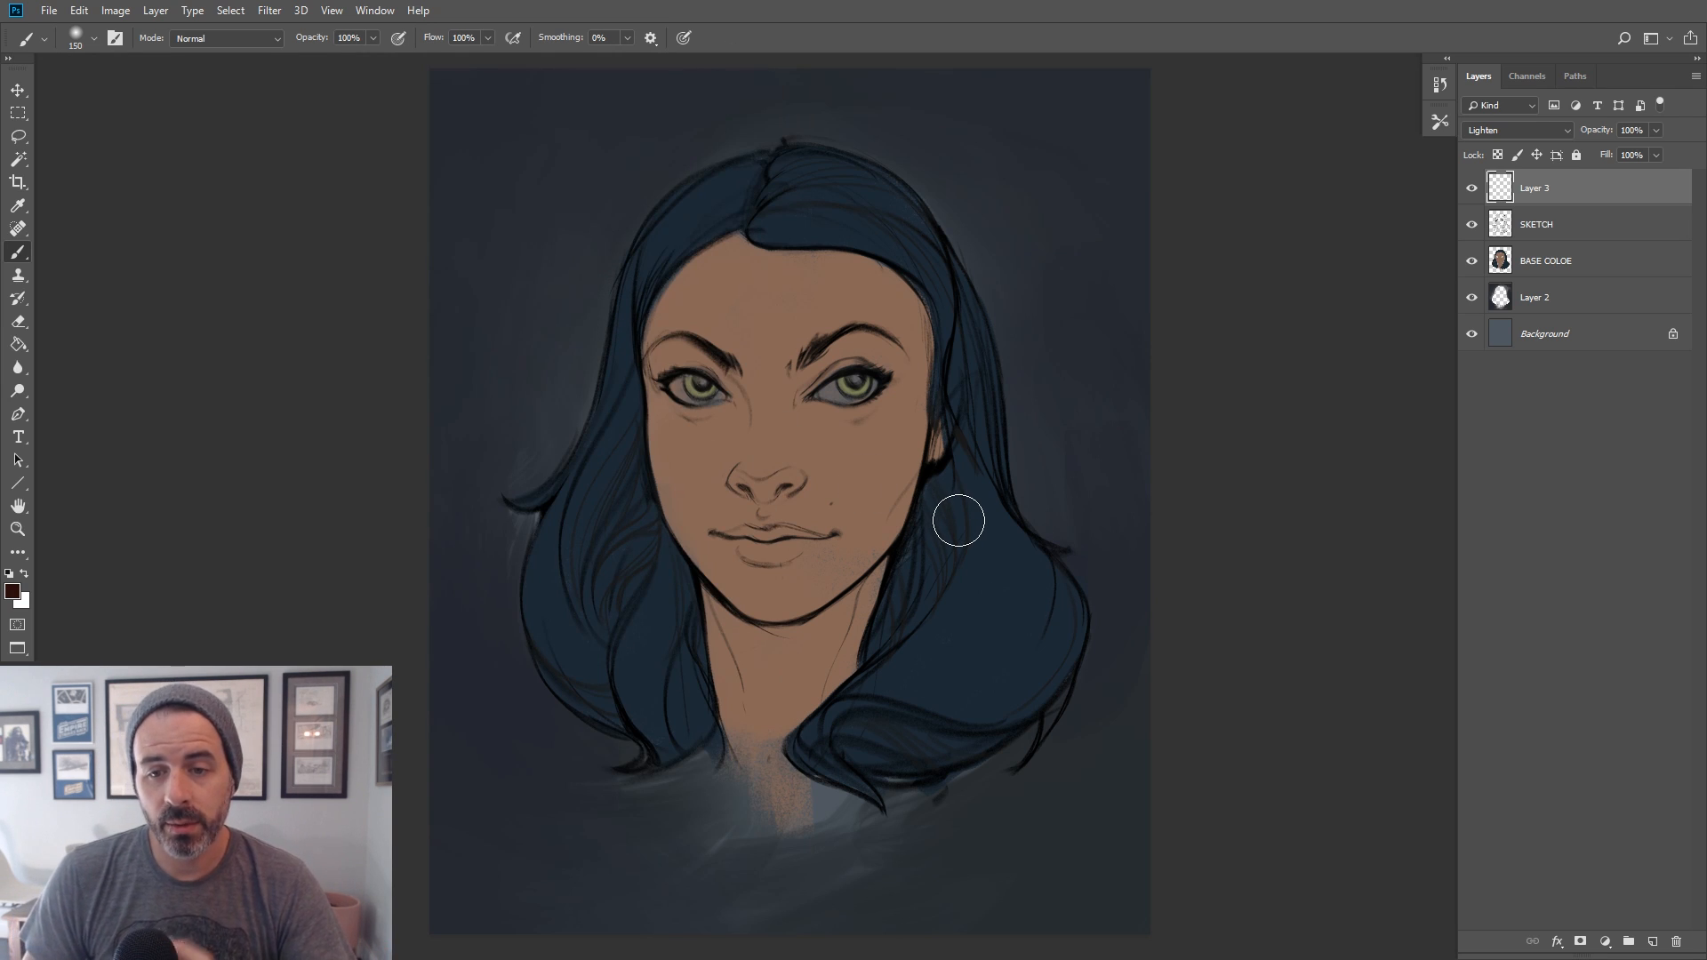
pyautogui.press(']')
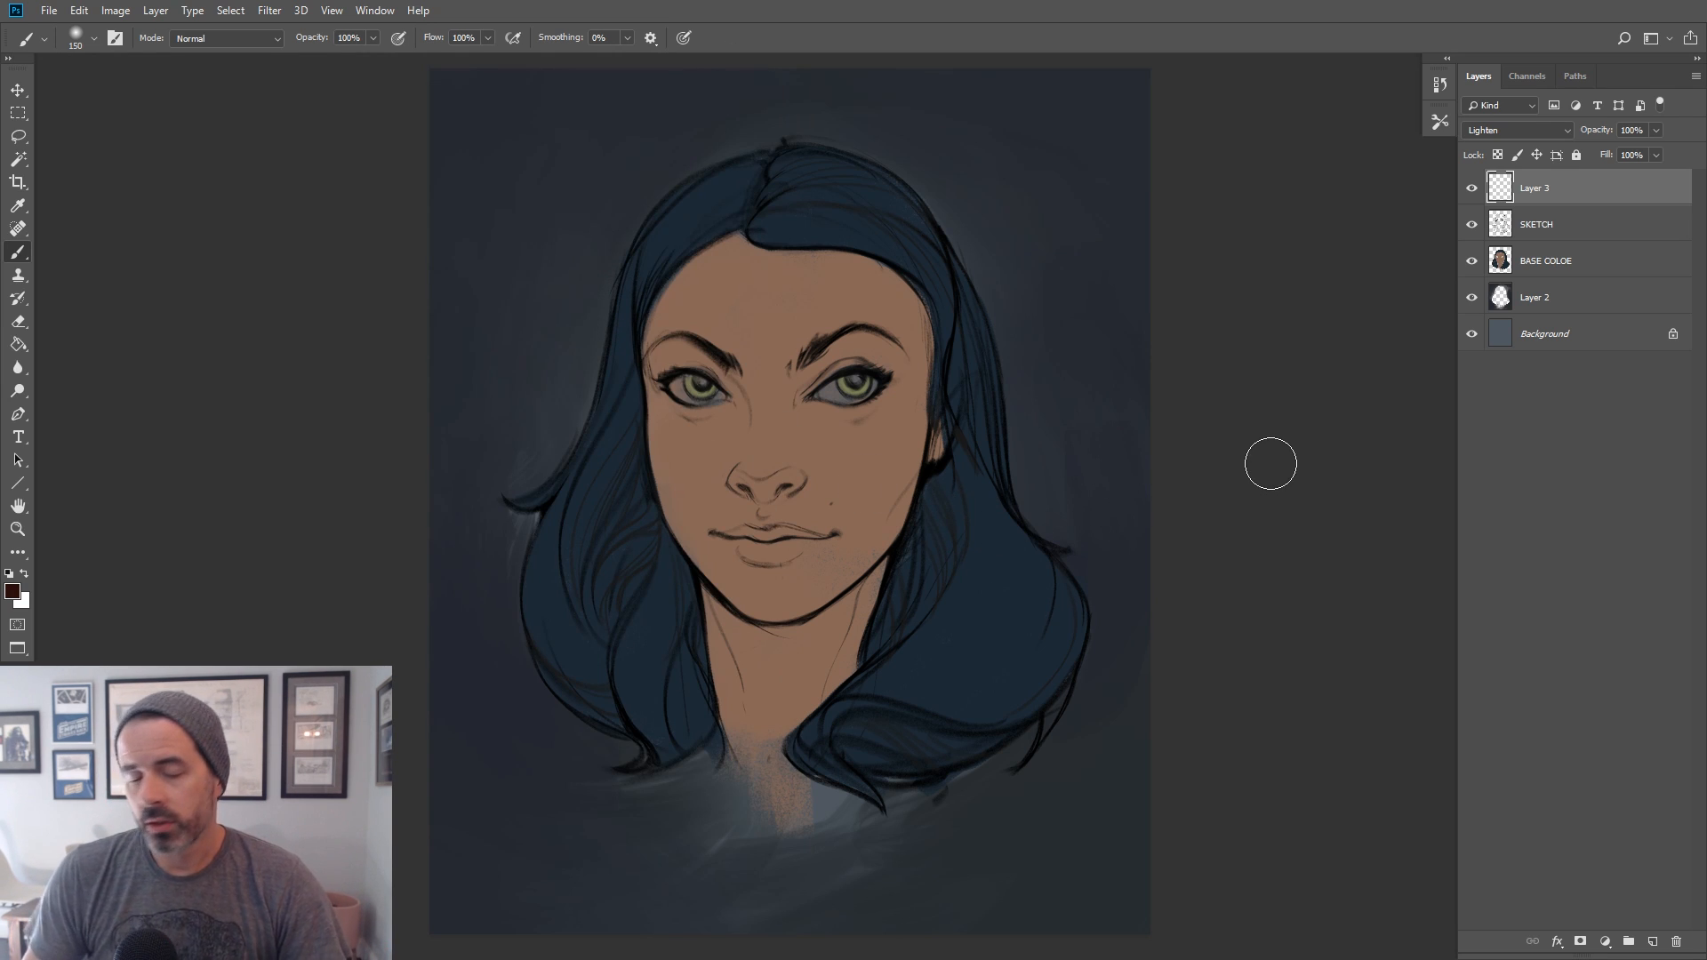
pyautogui.press(']')
pyautogui.press(']')
pyautogui.press(']')
pyautogui.press(']')
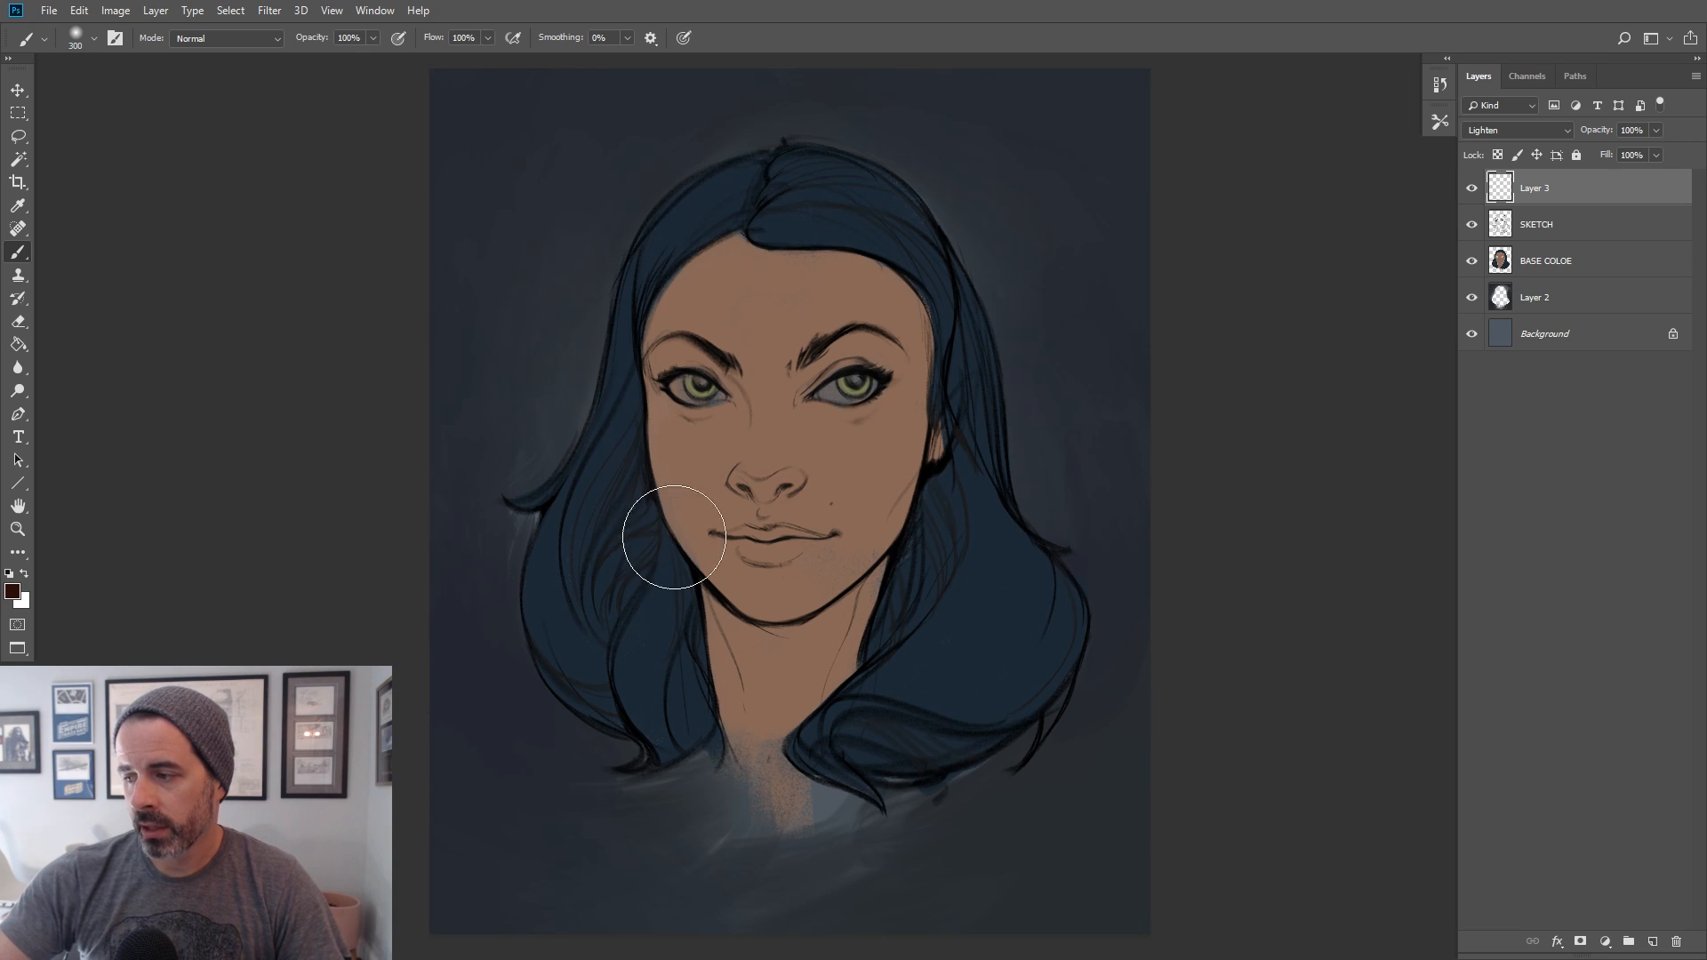
# Brighten the dark red and airbrush a soft glow into the hair on both sides of the neck, reducing the brush to 200 px
pyautogui.click(13, 591)
pyautogui.click(1200, 457)
pyautogui.press('Return')
pyautogui.moveTo(942, 498)
pyautogui.mouseDown()
pyautogui.moveTo(922, 521)
pyautogui.moveTo(915, 477)
pyautogui.moveTo(699, 587)
pyautogui.moveTo(709, 652)
pyautogui.moveTo(721, 629)
pyautogui.moveTo(872, 591)
pyautogui.moveTo(853, 669)
pyautogui.mouseUp()
pyautogui.press('[')
pyautogui.press('[')
pyautogui.press('[')
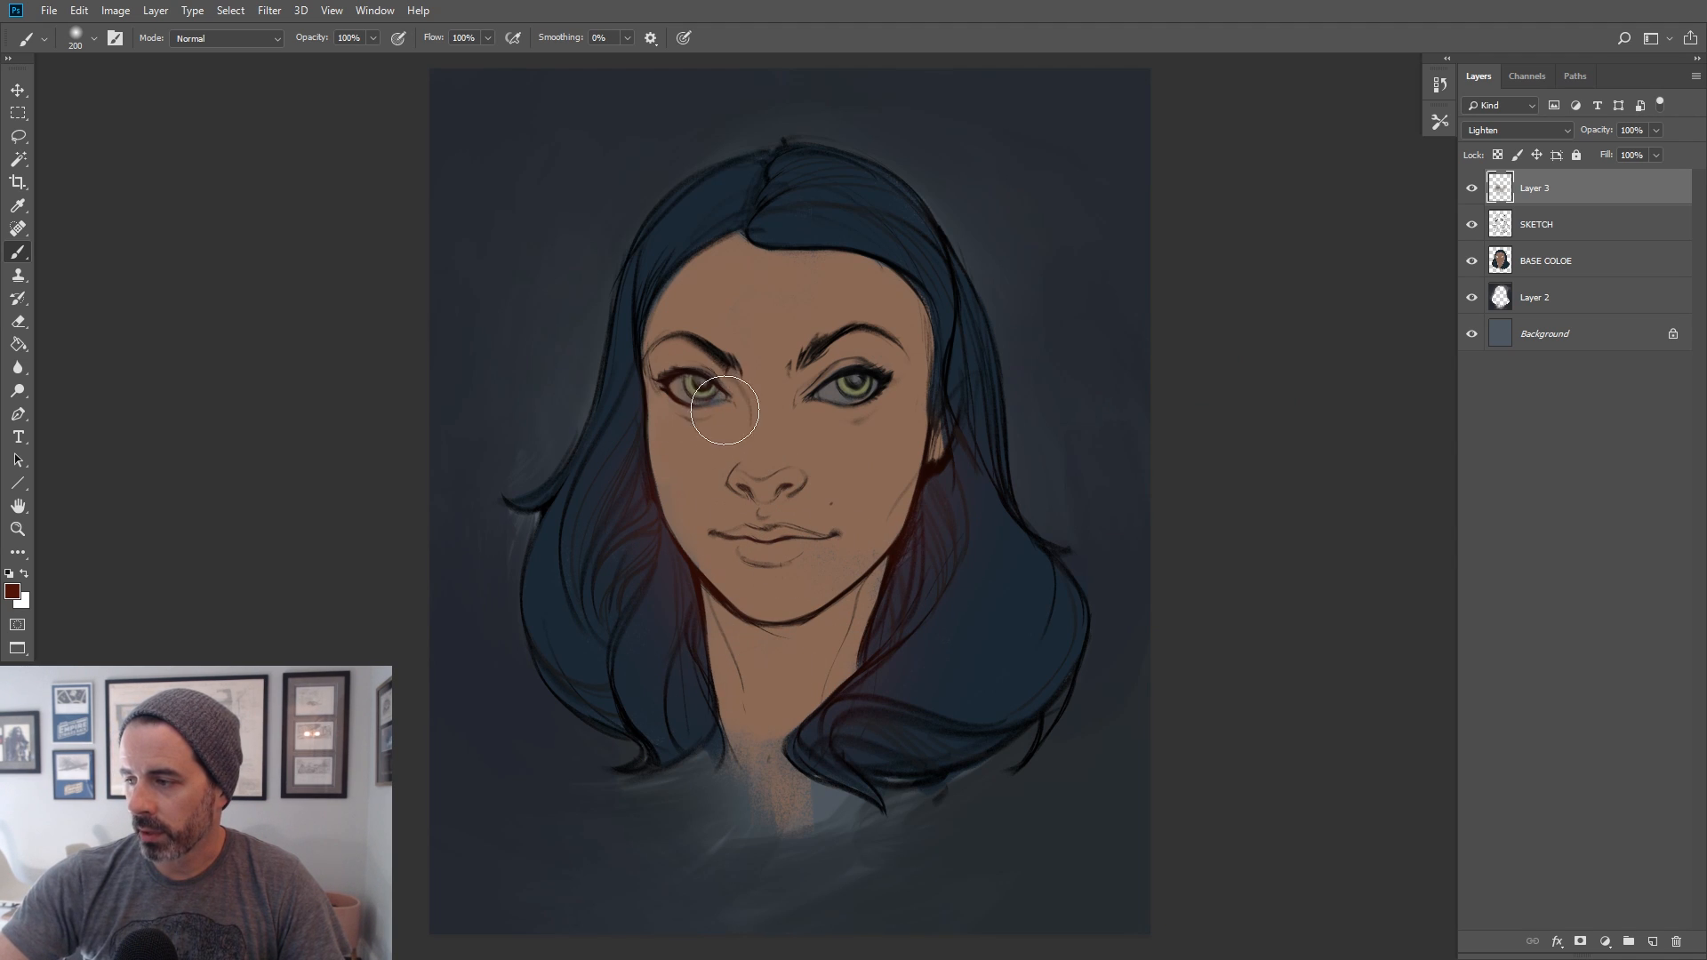
# Airbrush red along the right-hand jaw edge and outward across the adjoining hair, enlarging the brush to 300 px
pyautogui.moveTo(945, 408)
pyautogui.mouseDown()
pyautogui.moveTo(930, 500)
pyautogui.moveTo(899, 560)
pyautogui.mouseUp()
pyautogui.press(']')
pyautogui.press(']')
pyautogui.moveTo(964, 465)
pyautogui.mouseDown()
pyautogui.moveTo(982, 544)
pyautogui.moveTo(1022, 526)
pyautogui.mouseUp()
pyautogui.press(']')
pyautogui.press(']')
pyautogui.press(']')
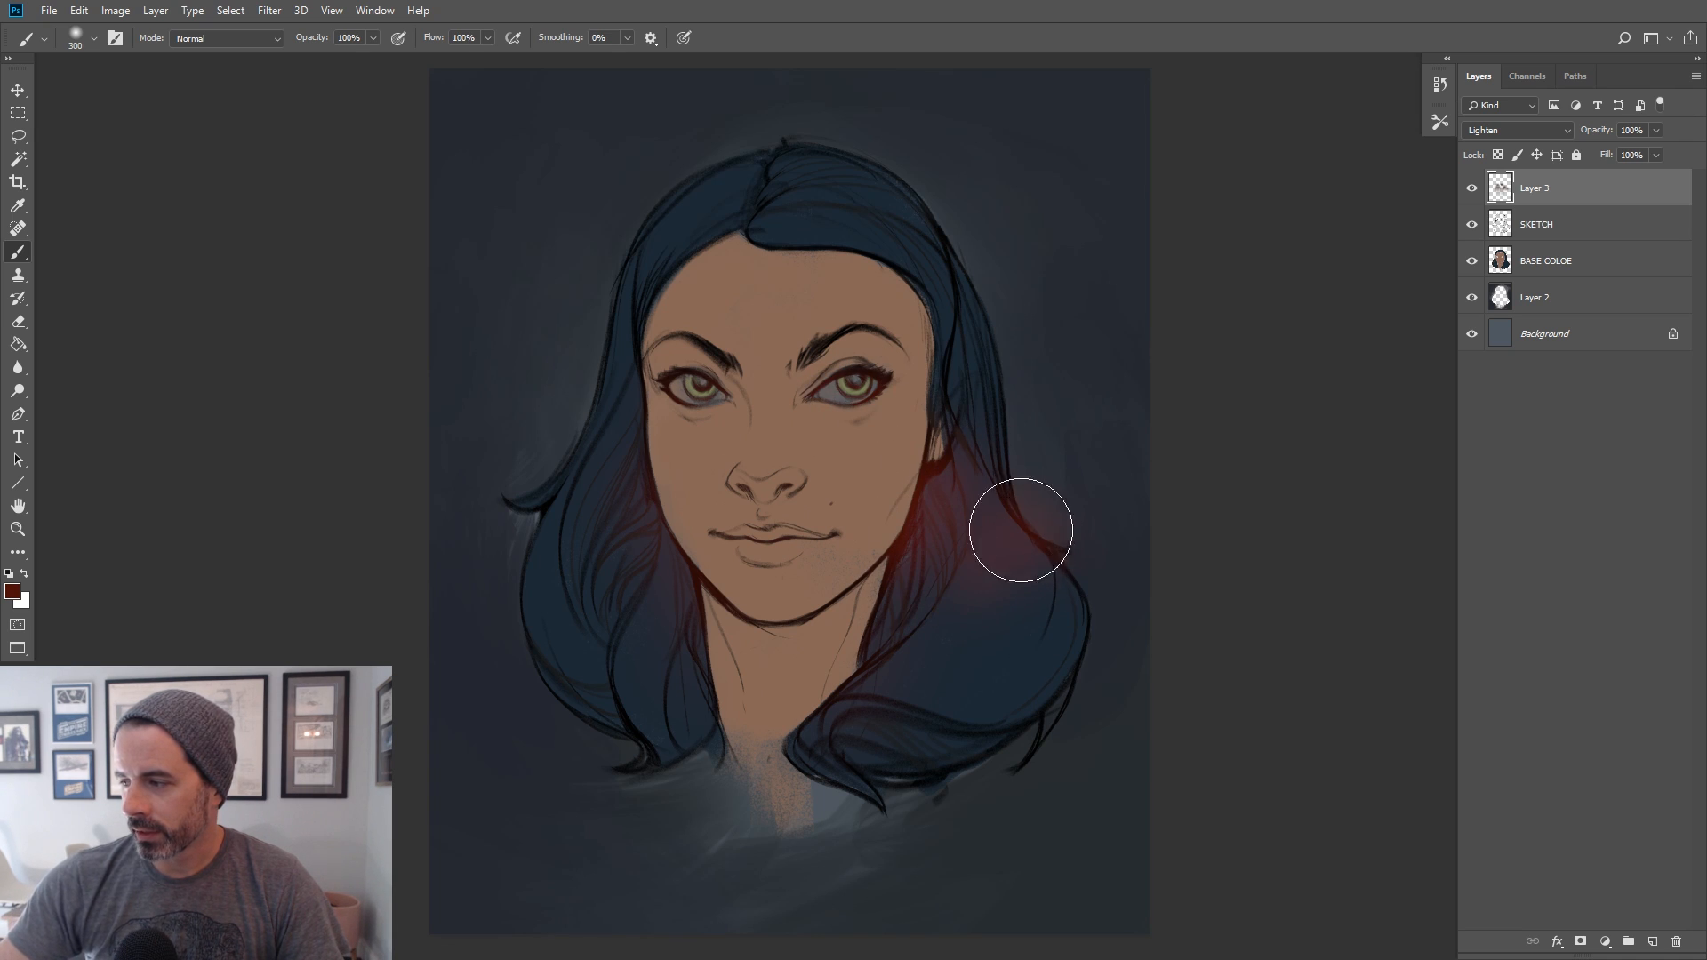
# Airbrush red into the lower left-hand hair, the left jaw edge and the inner part of the bottom right-hand curl, adjusting the brush size
pyautogui.moveTo(534, 601); pyautogui.dragTo(723, 723)
pyautogui.press('[')
pyautogui.press('[')
pyautogui.press('[')
pyautogui.press('[')
pyautogui.moveTo(762, 533)
pyautogui.mouseDown()
pyautogui.moveTo(667, 628)
pyautogui.moveTo(713, 572)
pyautogui.moveTo(683, 557)
pyautogui.mouseUp()
pyautogui.press(']')
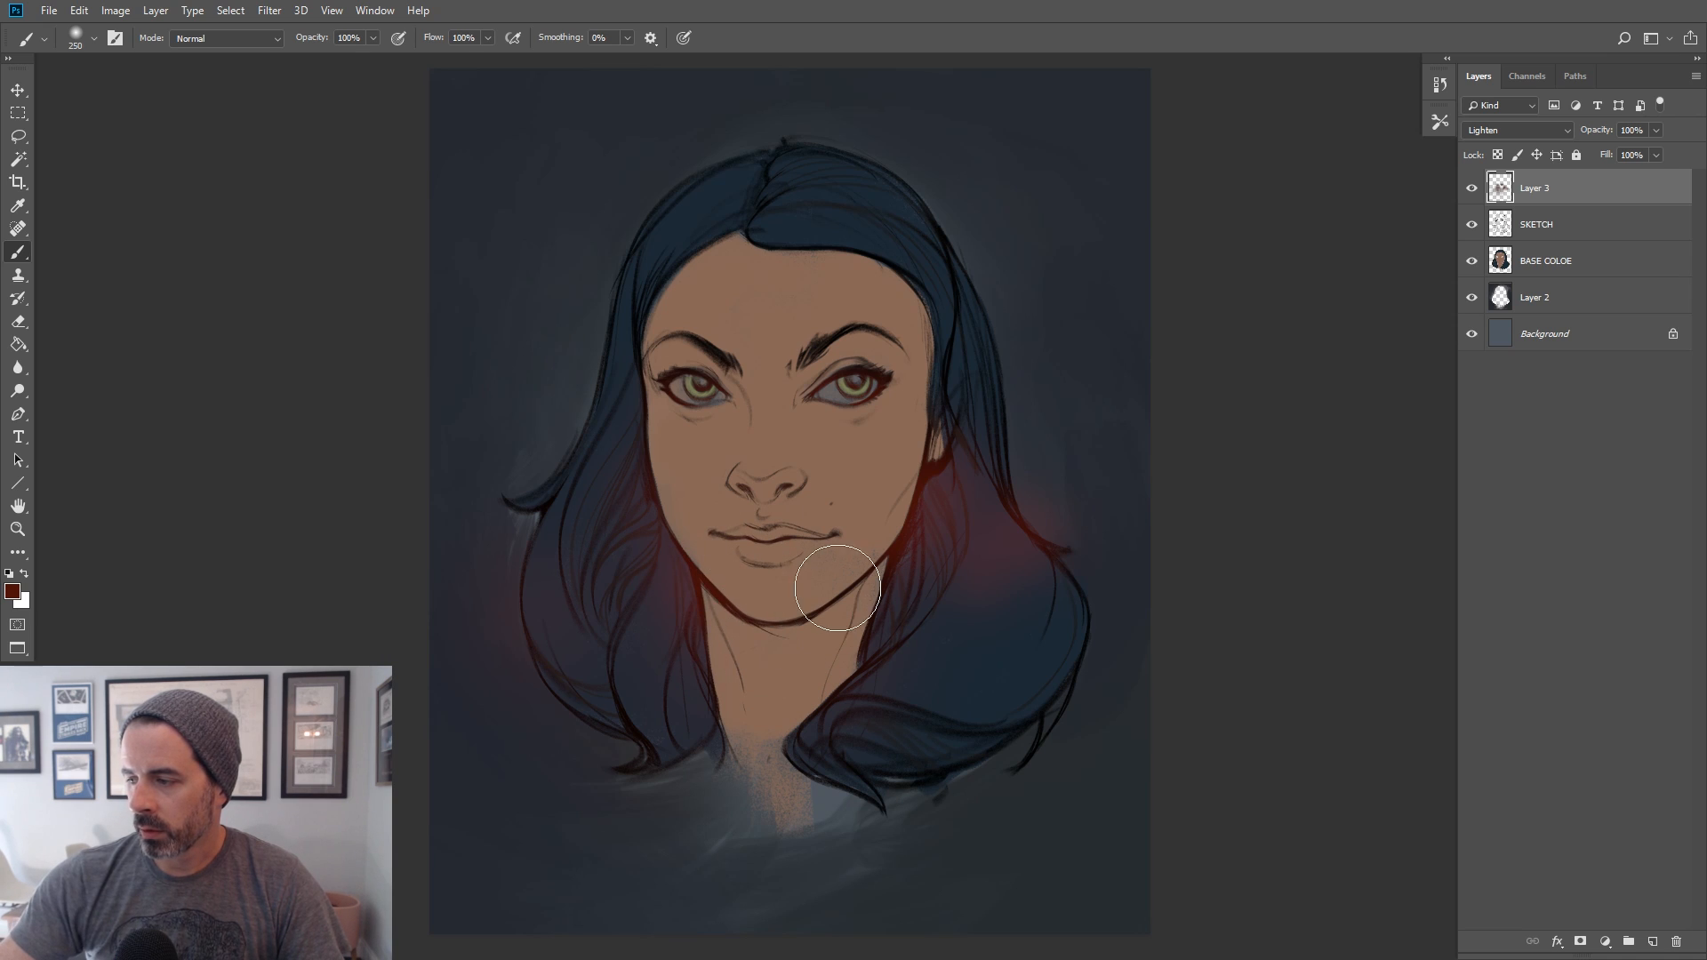
pyautogui.press('[')
pyautogui.press('[')
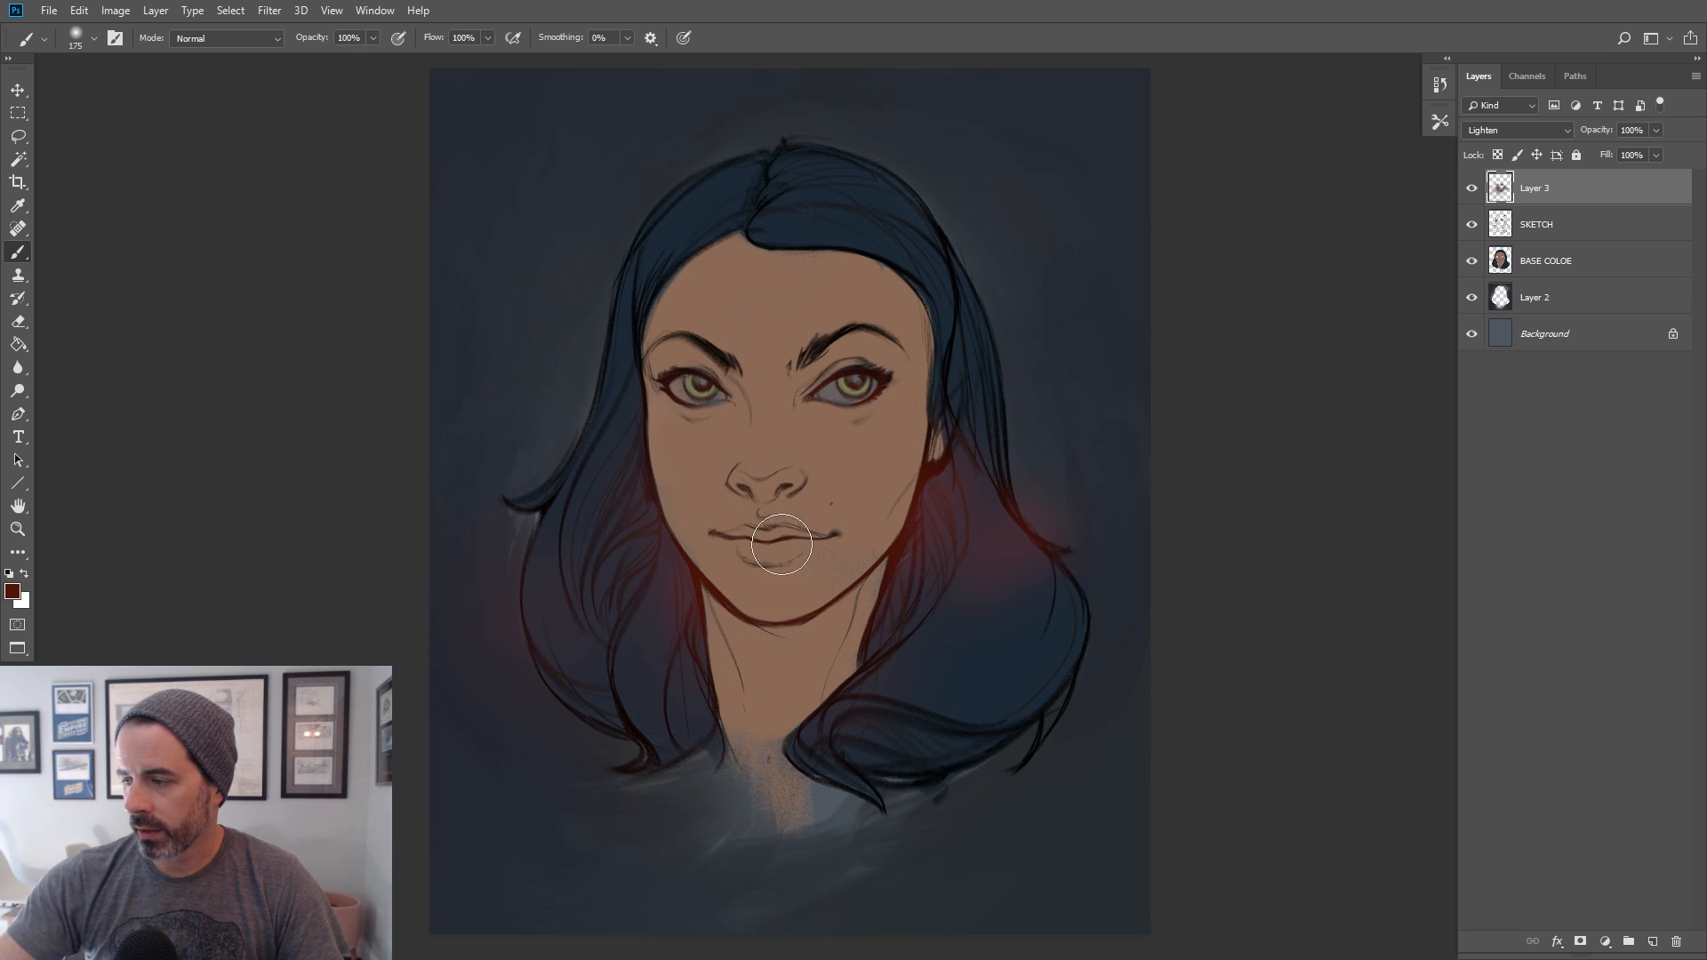
pyautogui.press(']')
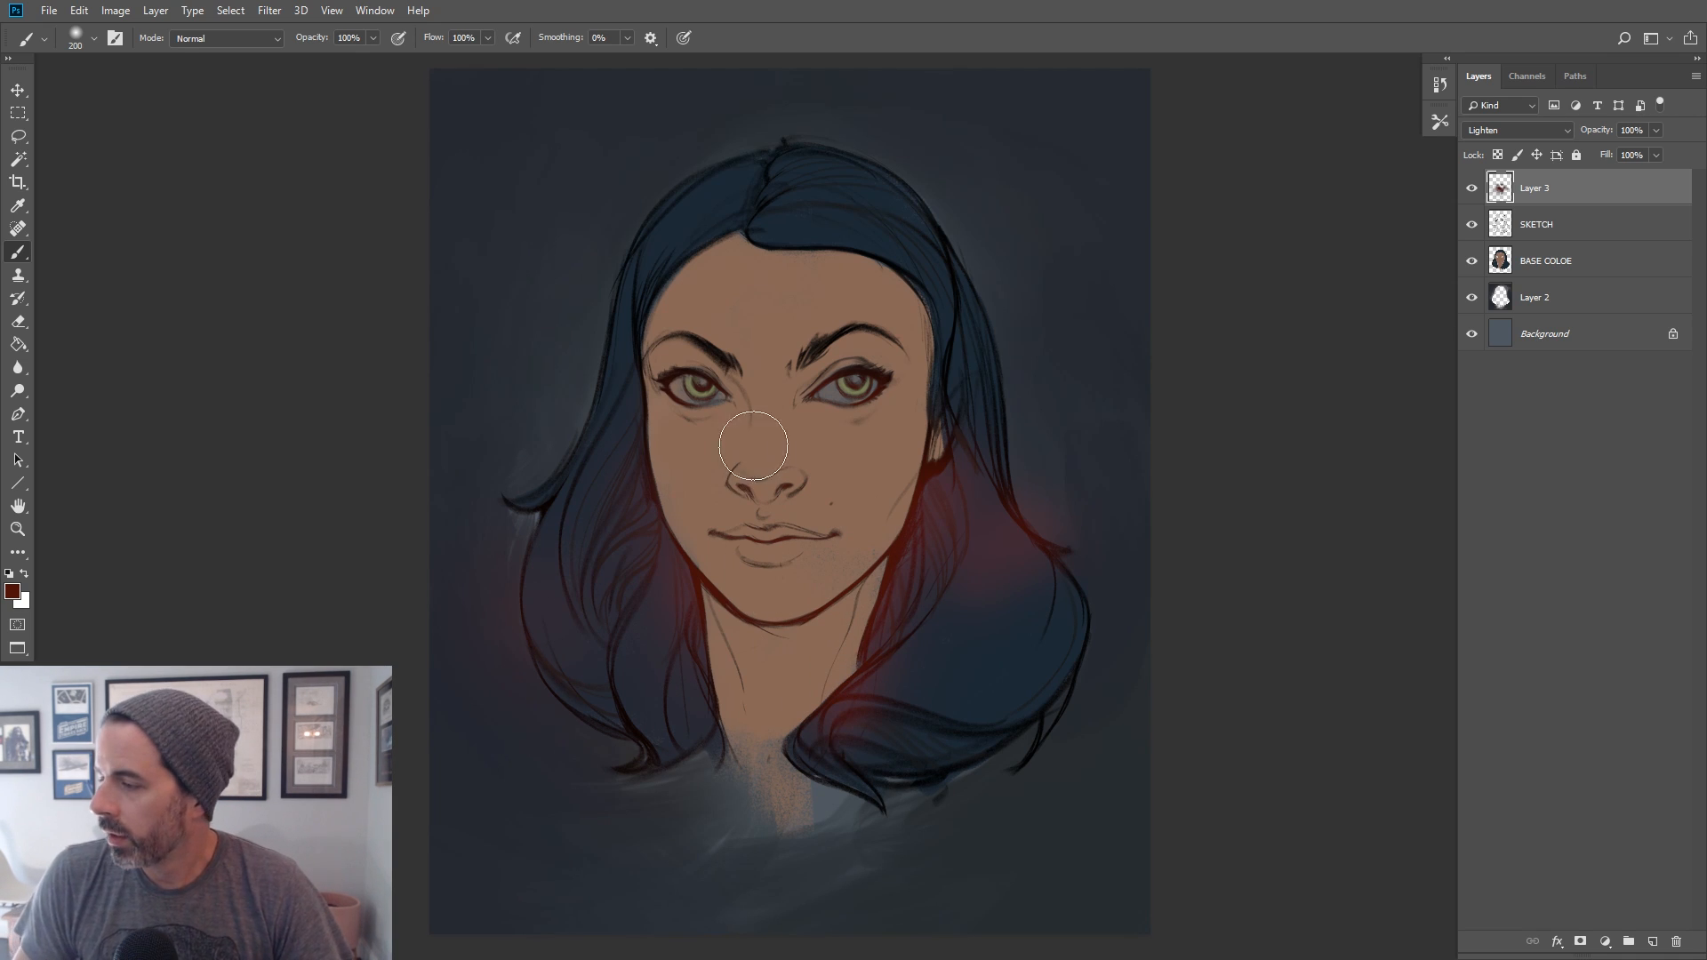
# Correct the misspelled base layer name to BASE COLOR
pyautogui.click(1578, 264)
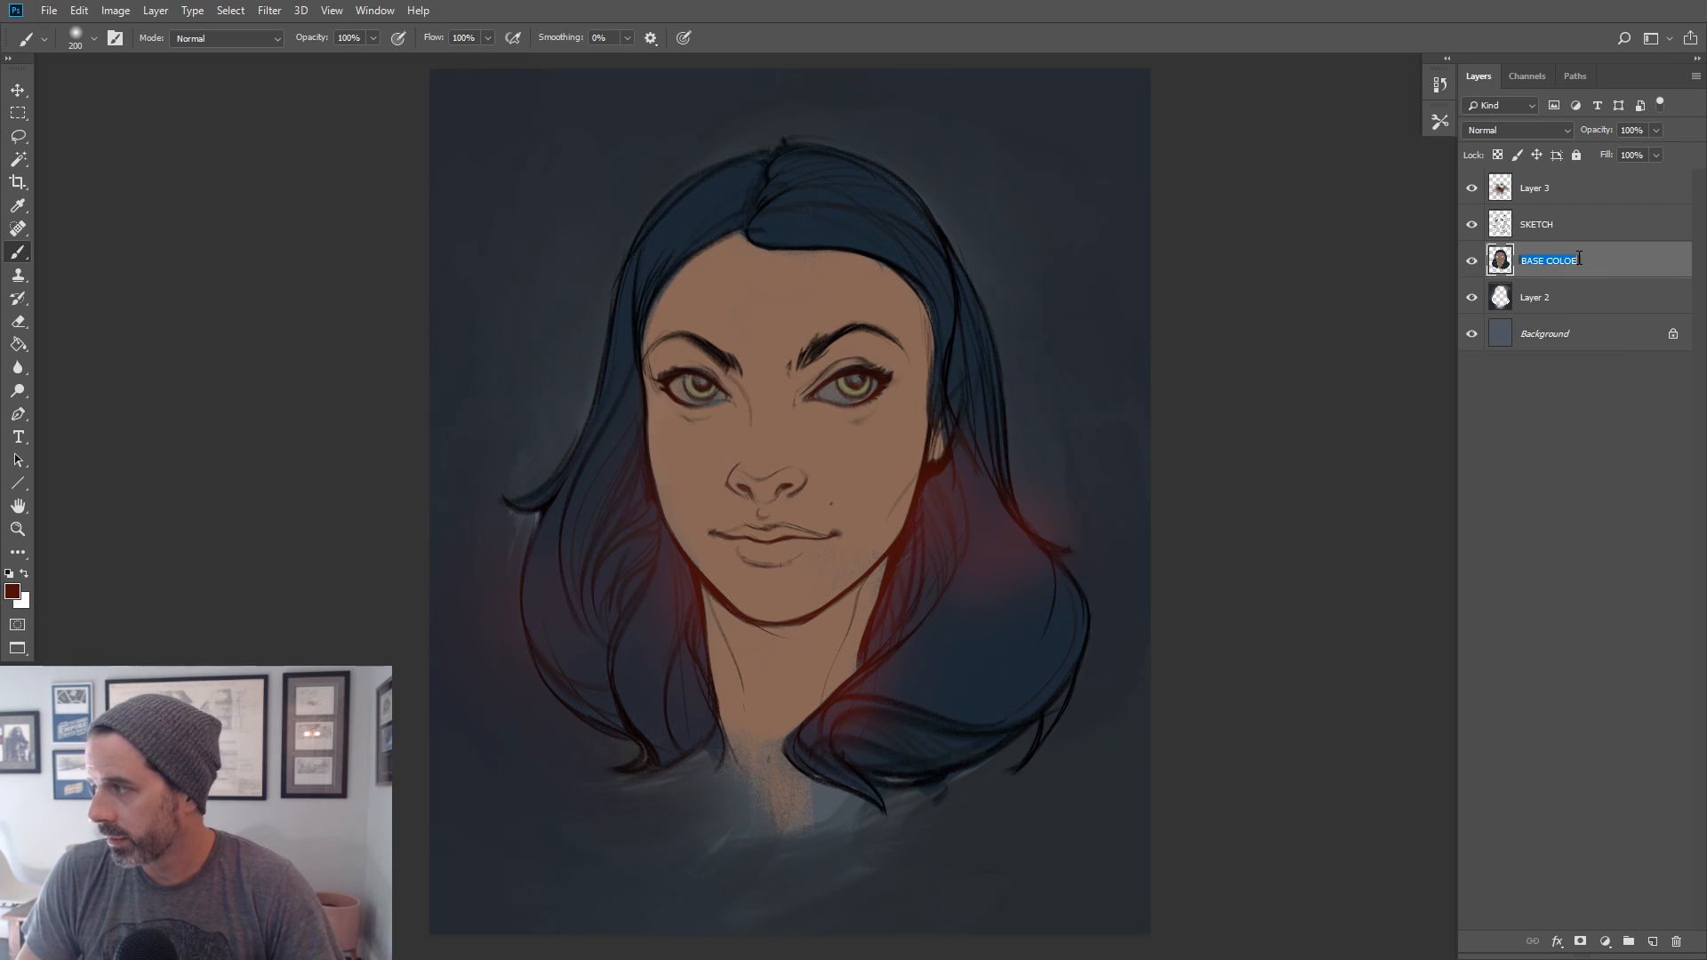
pyautogui.press('BackSpace')
pyautogui.write('R')
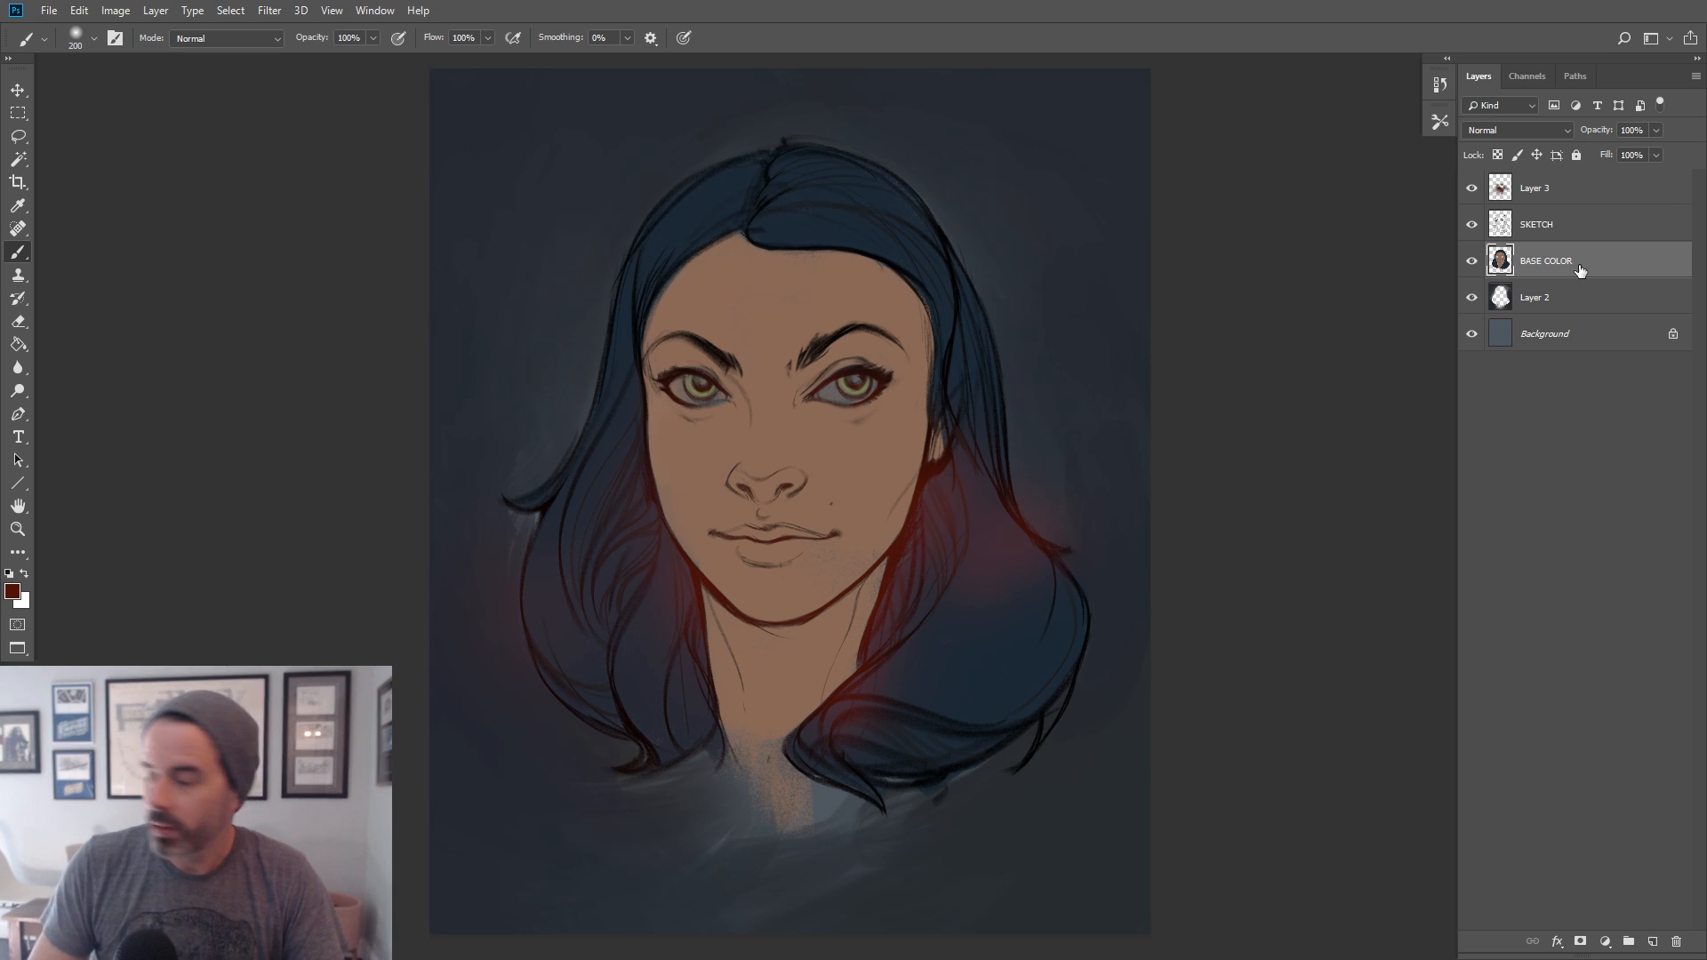
# Create a new layer above BASE COLOR and choose the DG_MAIN brush
pyautogui.click(1650, 940)
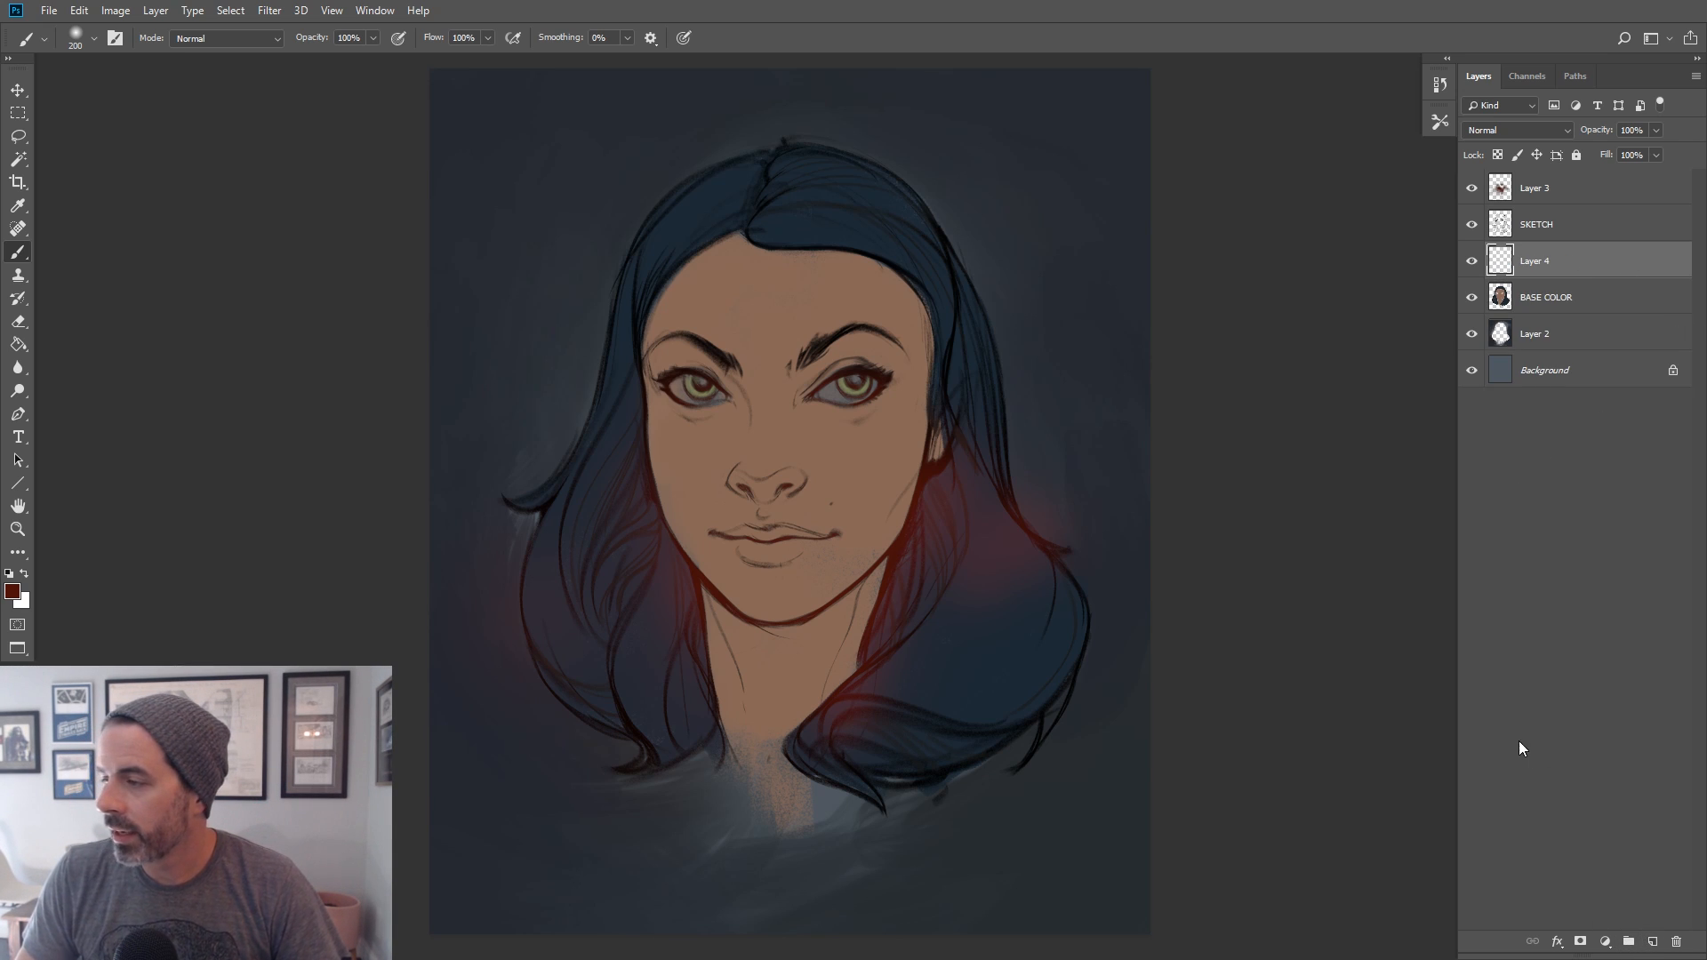
pyautogui.click(94, 36)
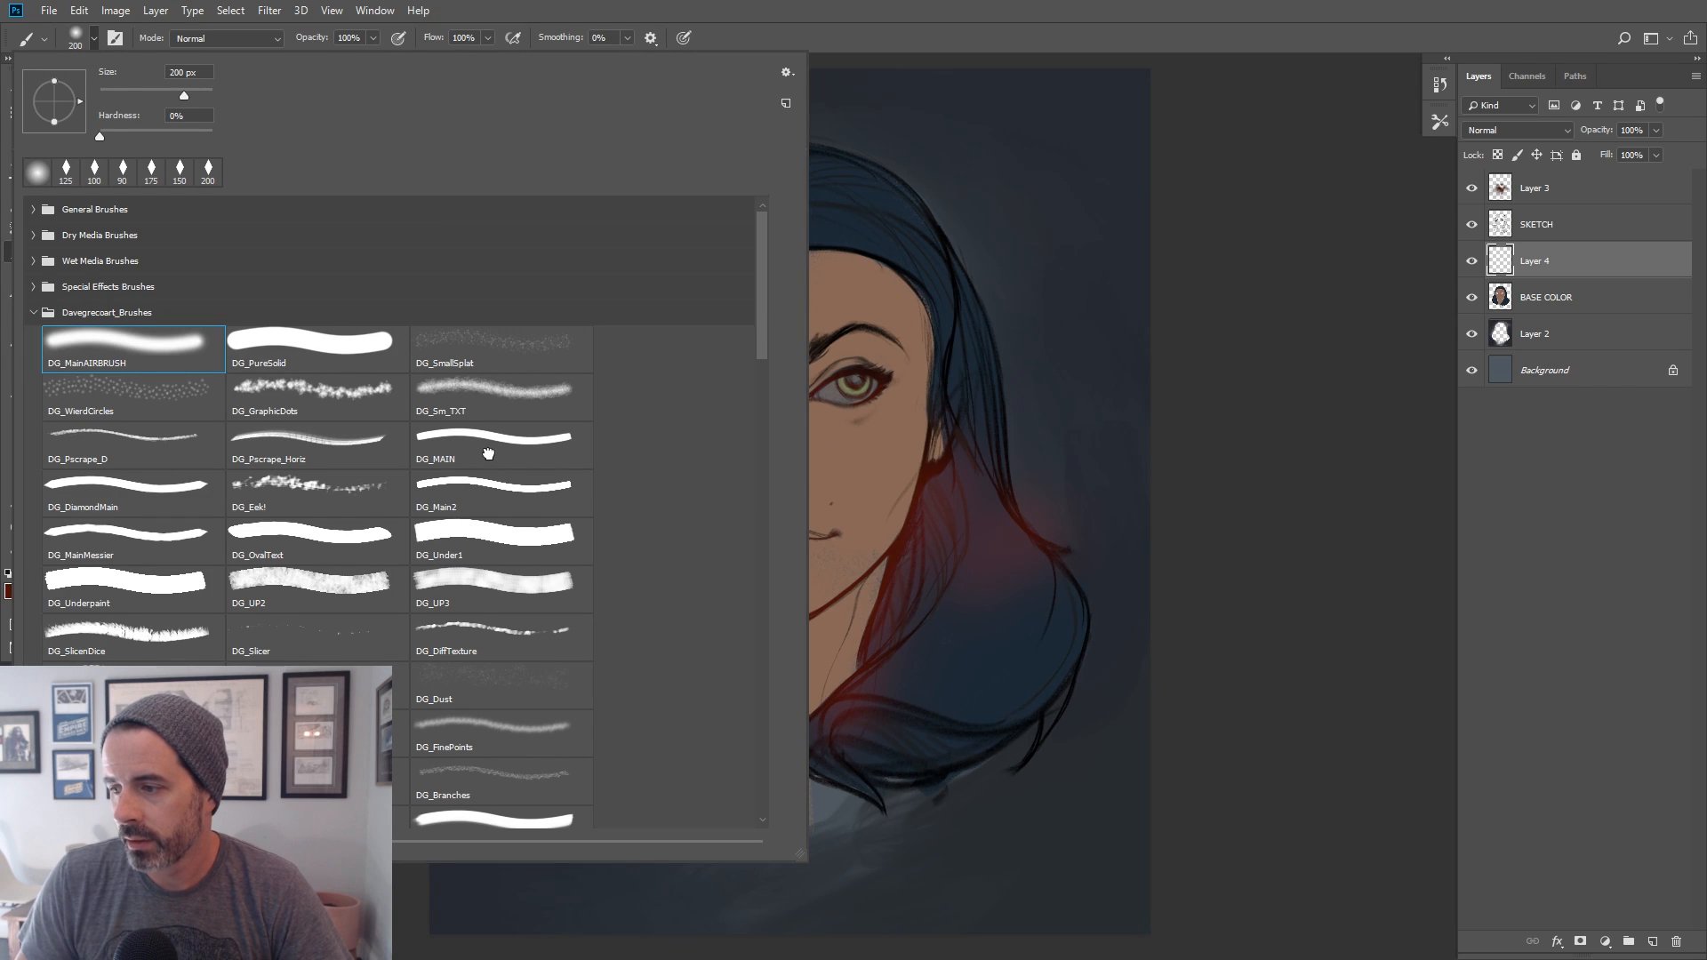
pyautogui.doubleClick(489, 454)
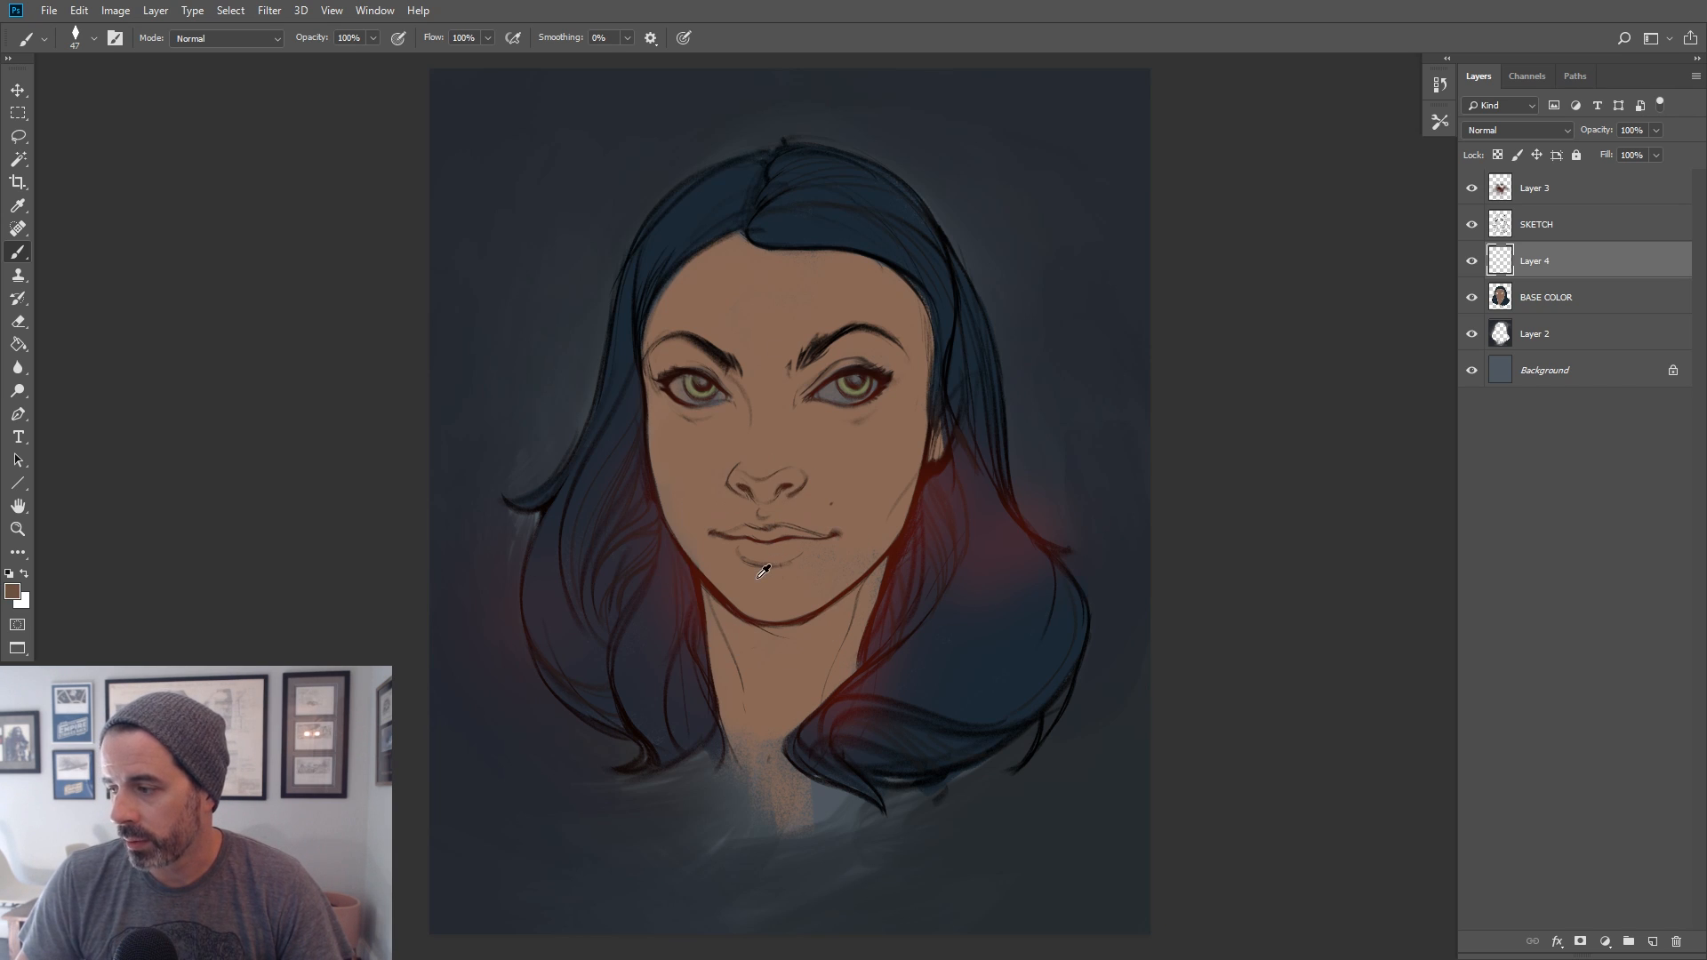
# Set the foreground colour to a reddish brown slightly darker and more saturated than the base skin tone
pyautogui.click(12, 590)
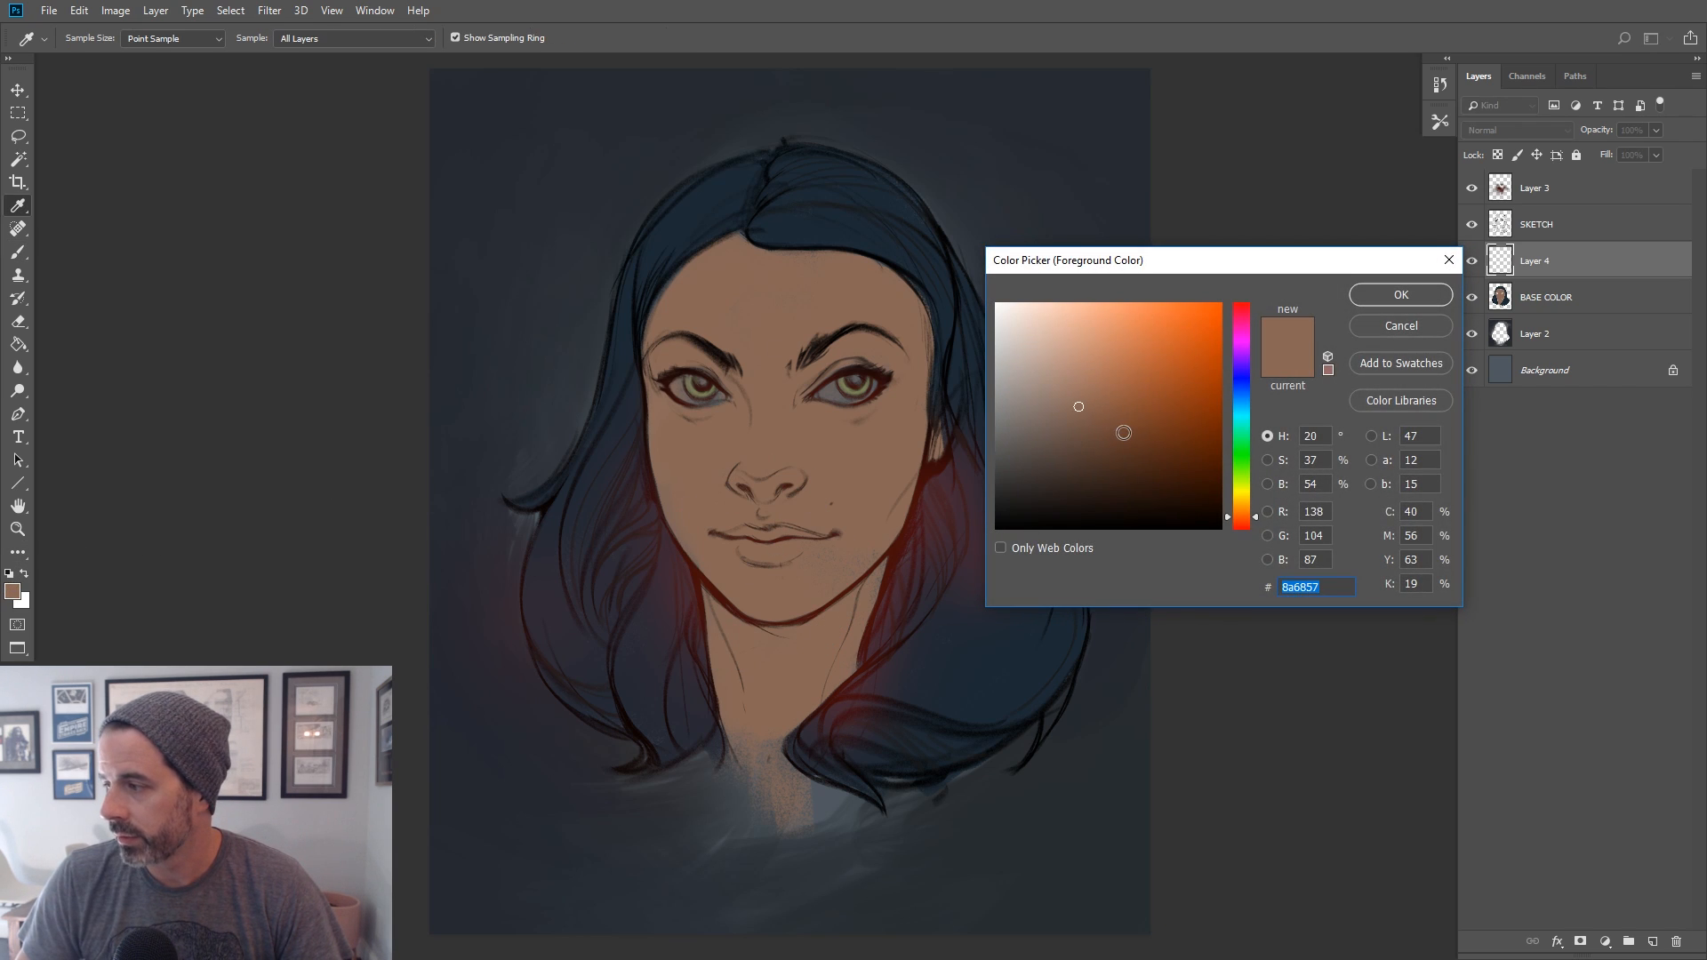
pyautogui.click(1102, 430)
pyautogui.click(1240, 520)
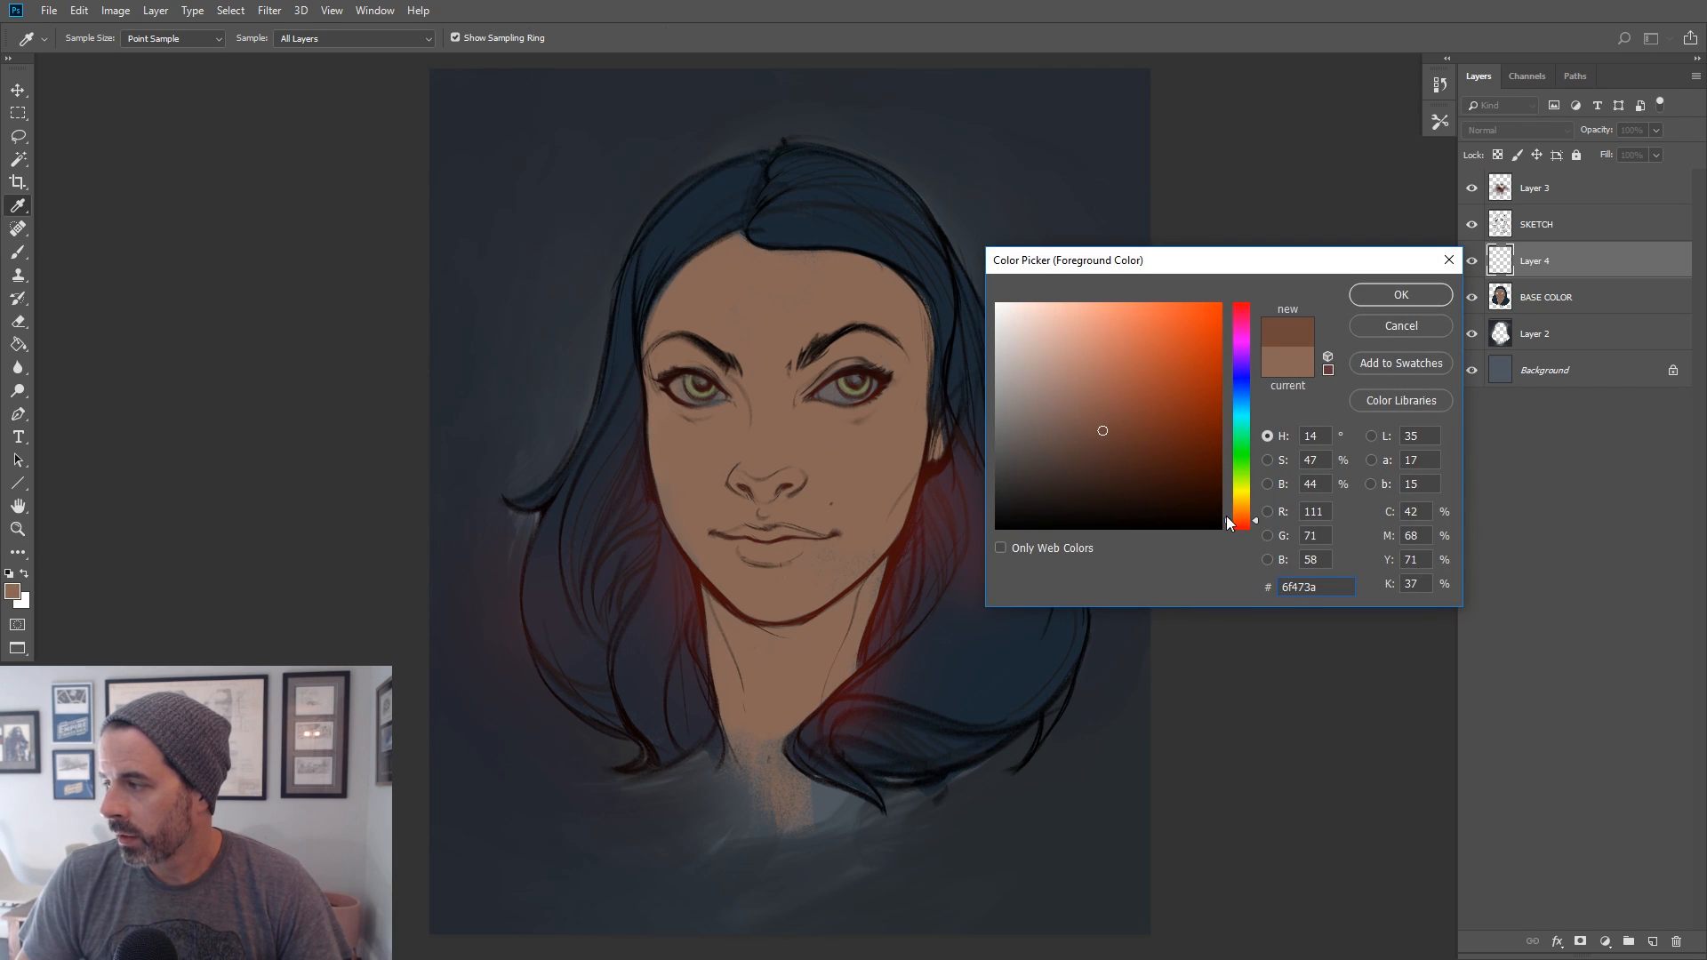
pyautogui.click(1089, 425)
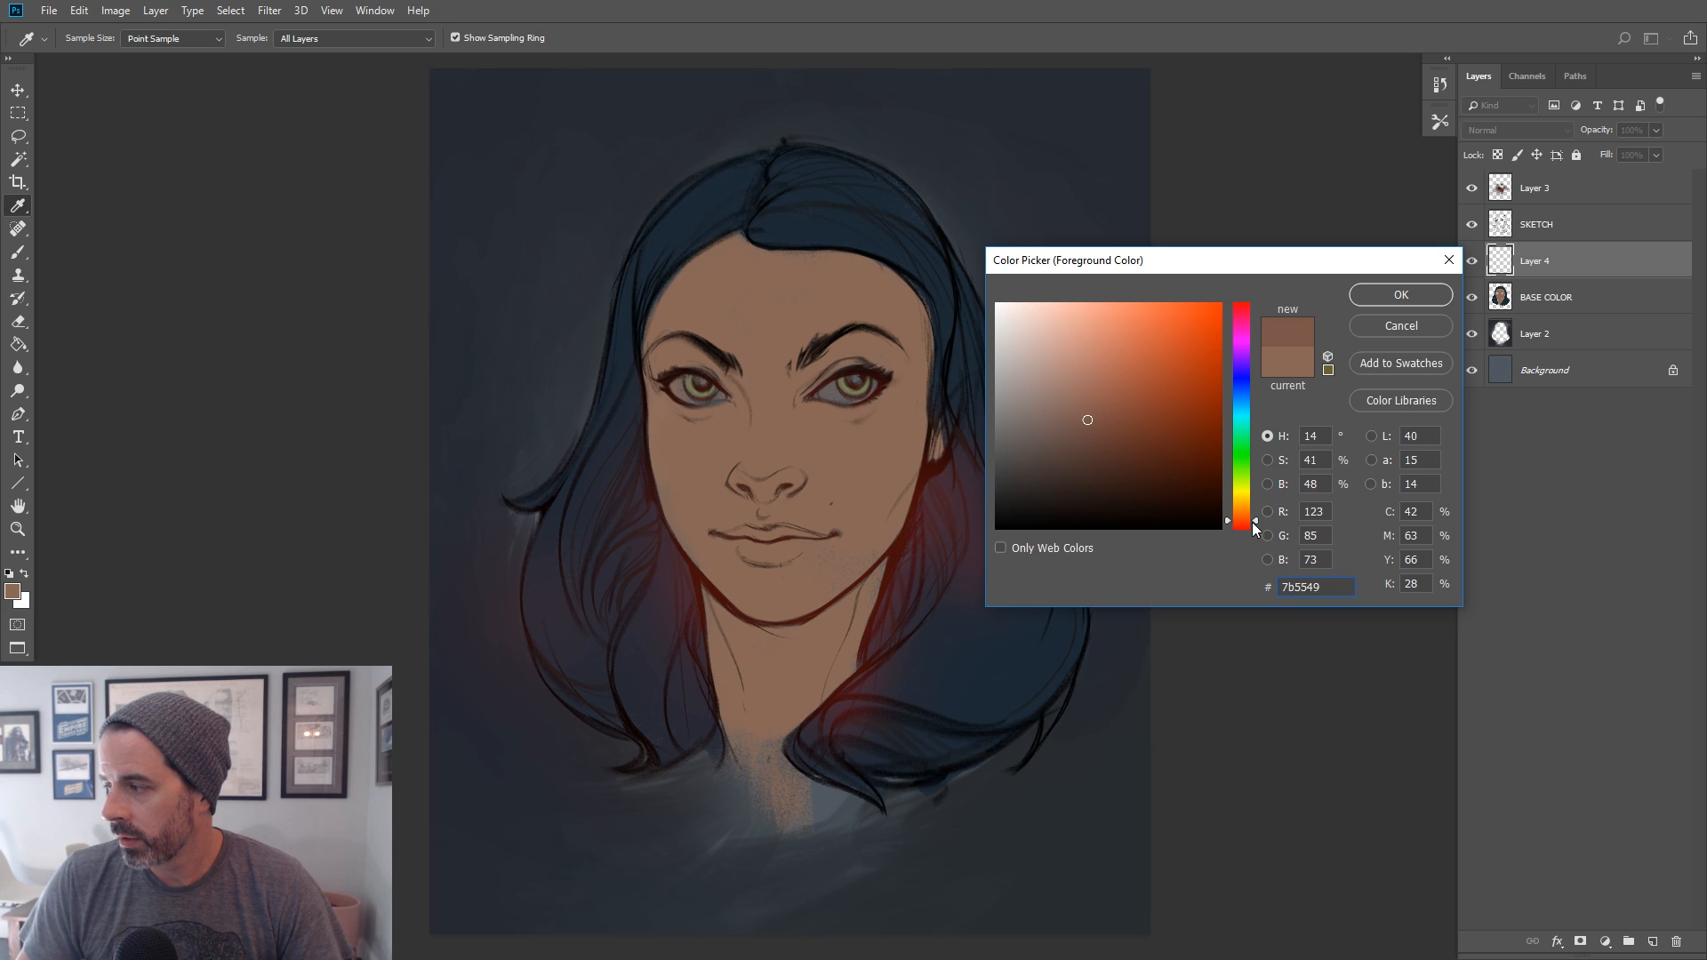
pyautogui.click(1402, 295)
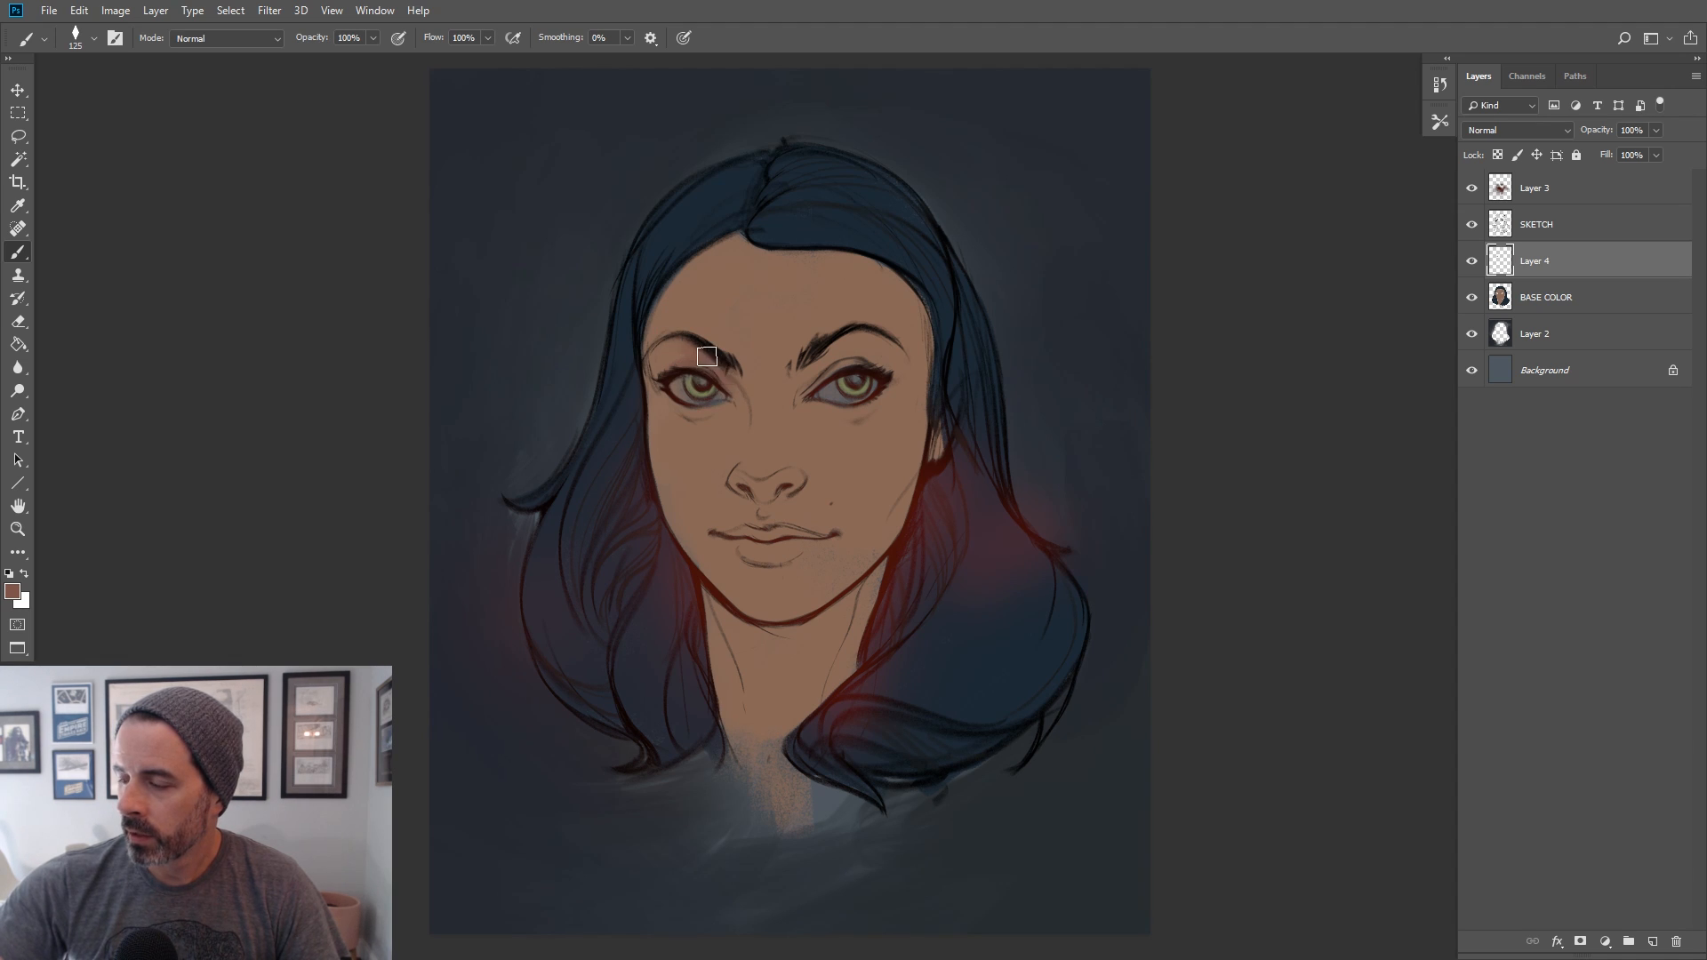
# Shade the eyelids, inner eye corners and under-eye areas of both eyes with the reddish brown and a small brush
pyautogui.press('z')
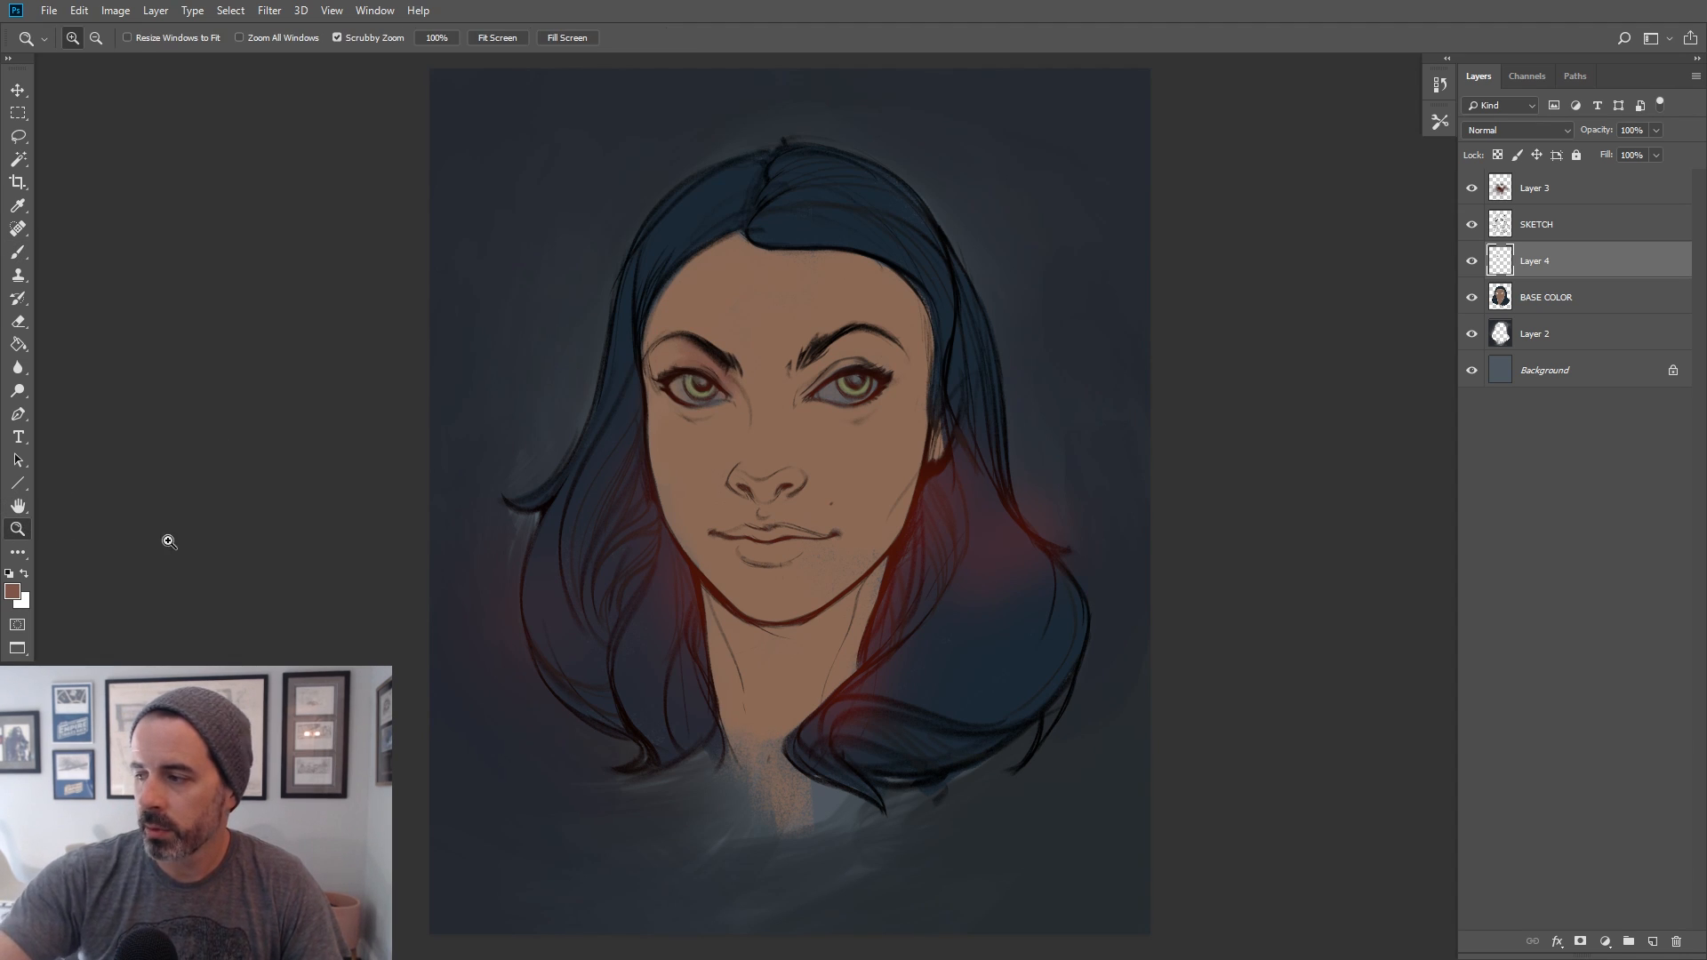
pyautogui.click(853, 431)
pyautogui.moveTo(847, 482); pyautogui.dragTo(1078, 564)
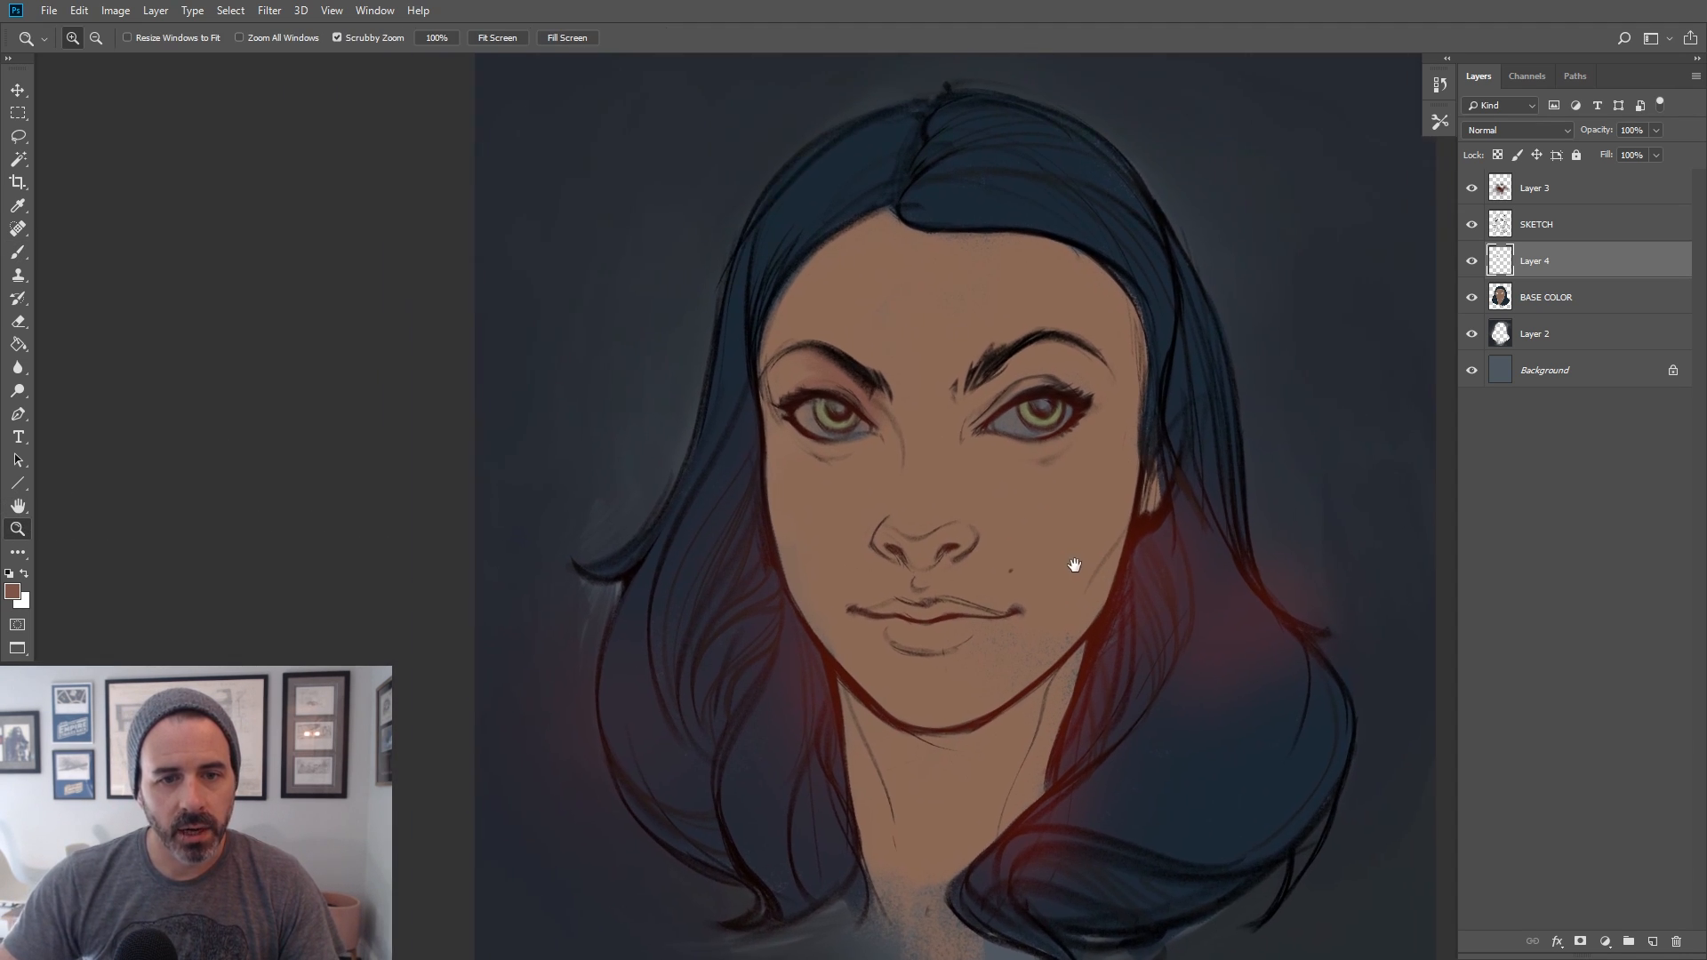
pyautogui.press('b')
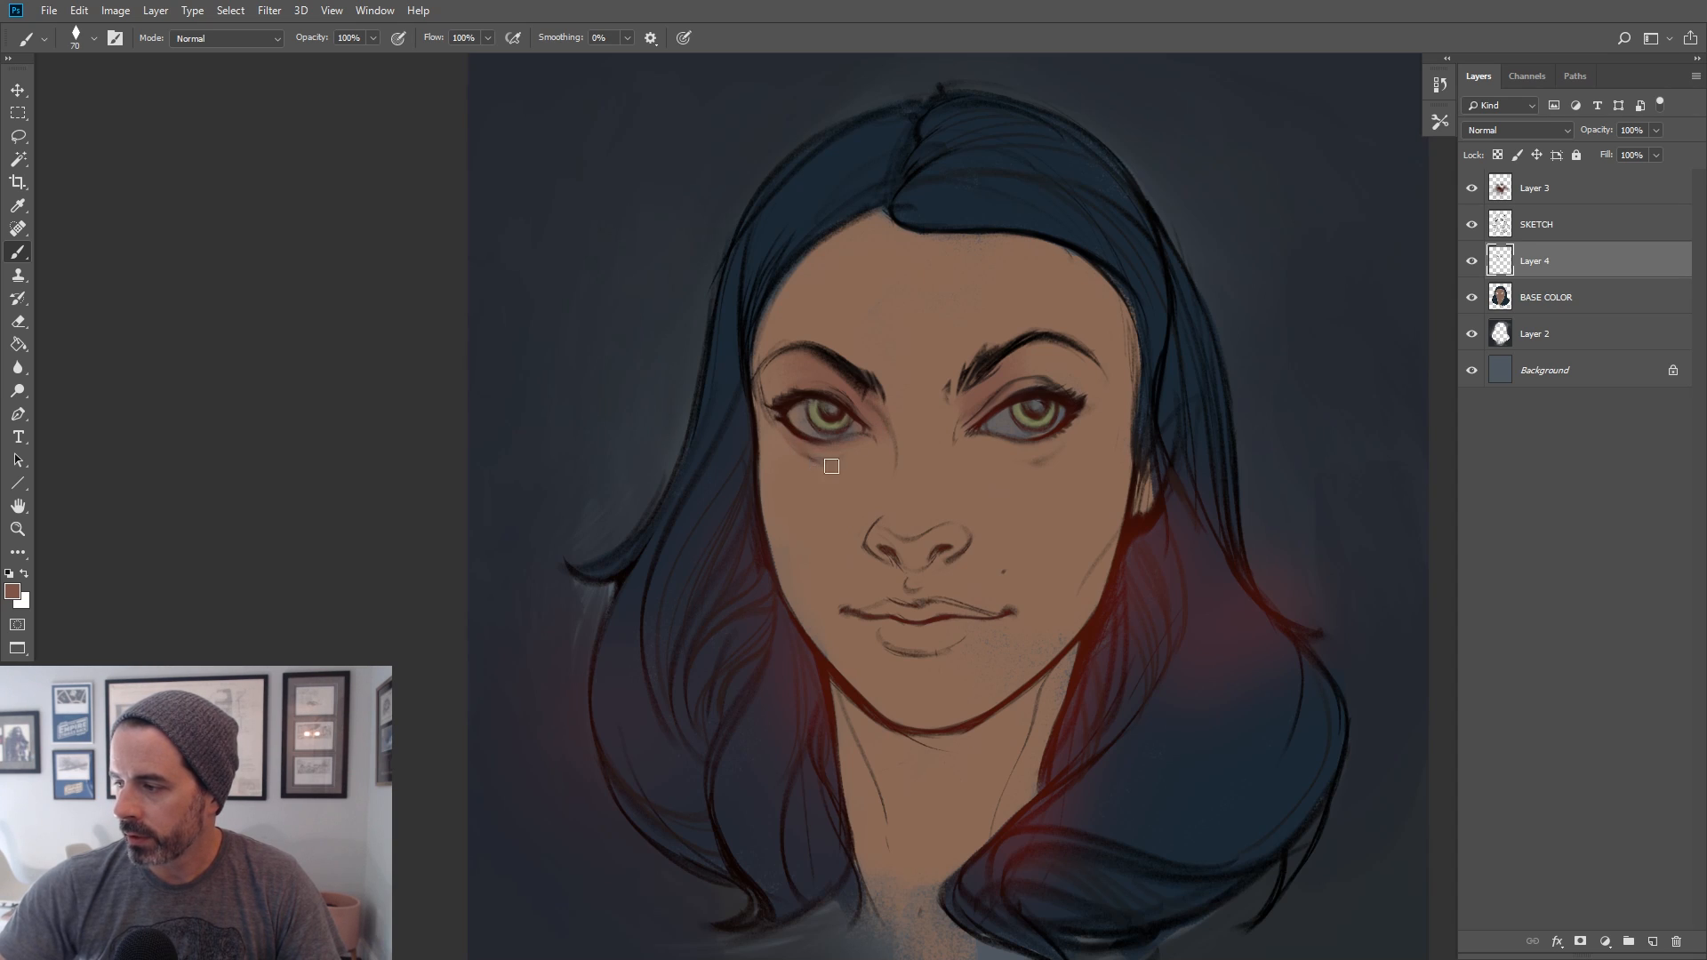
pyautogui.press('[')
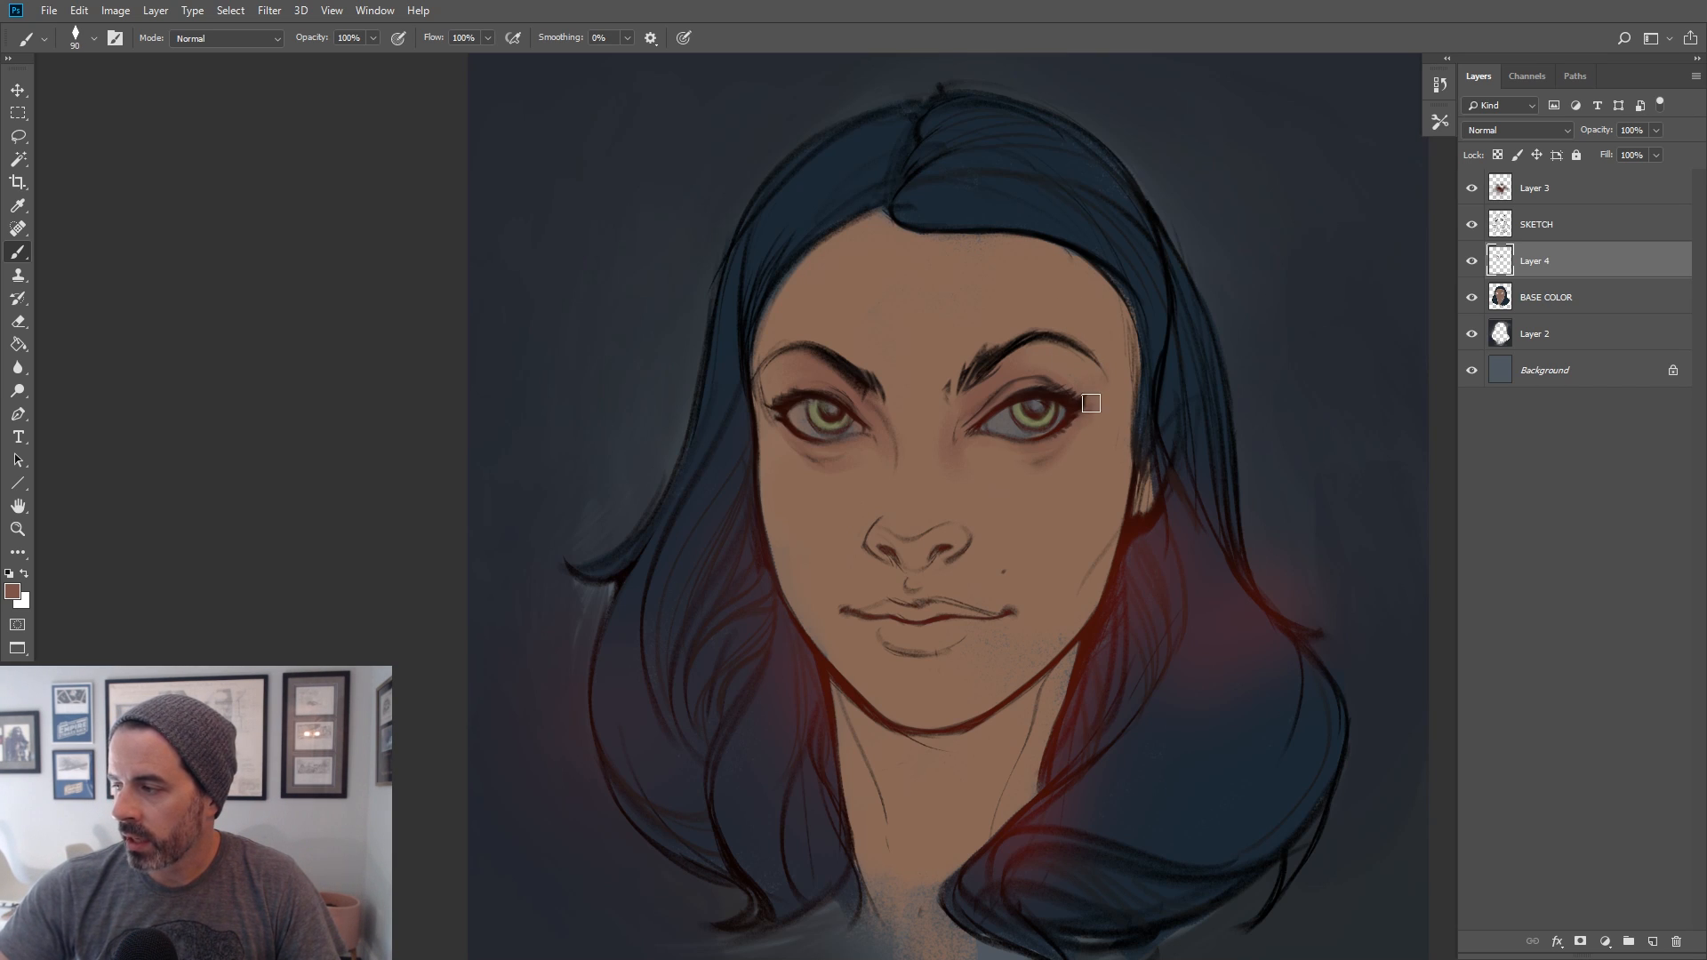
# Enlarge the brush and shade both sides of the forehead, the temples and the outer cheeks with the reddish brown
pyautogui.press(']')
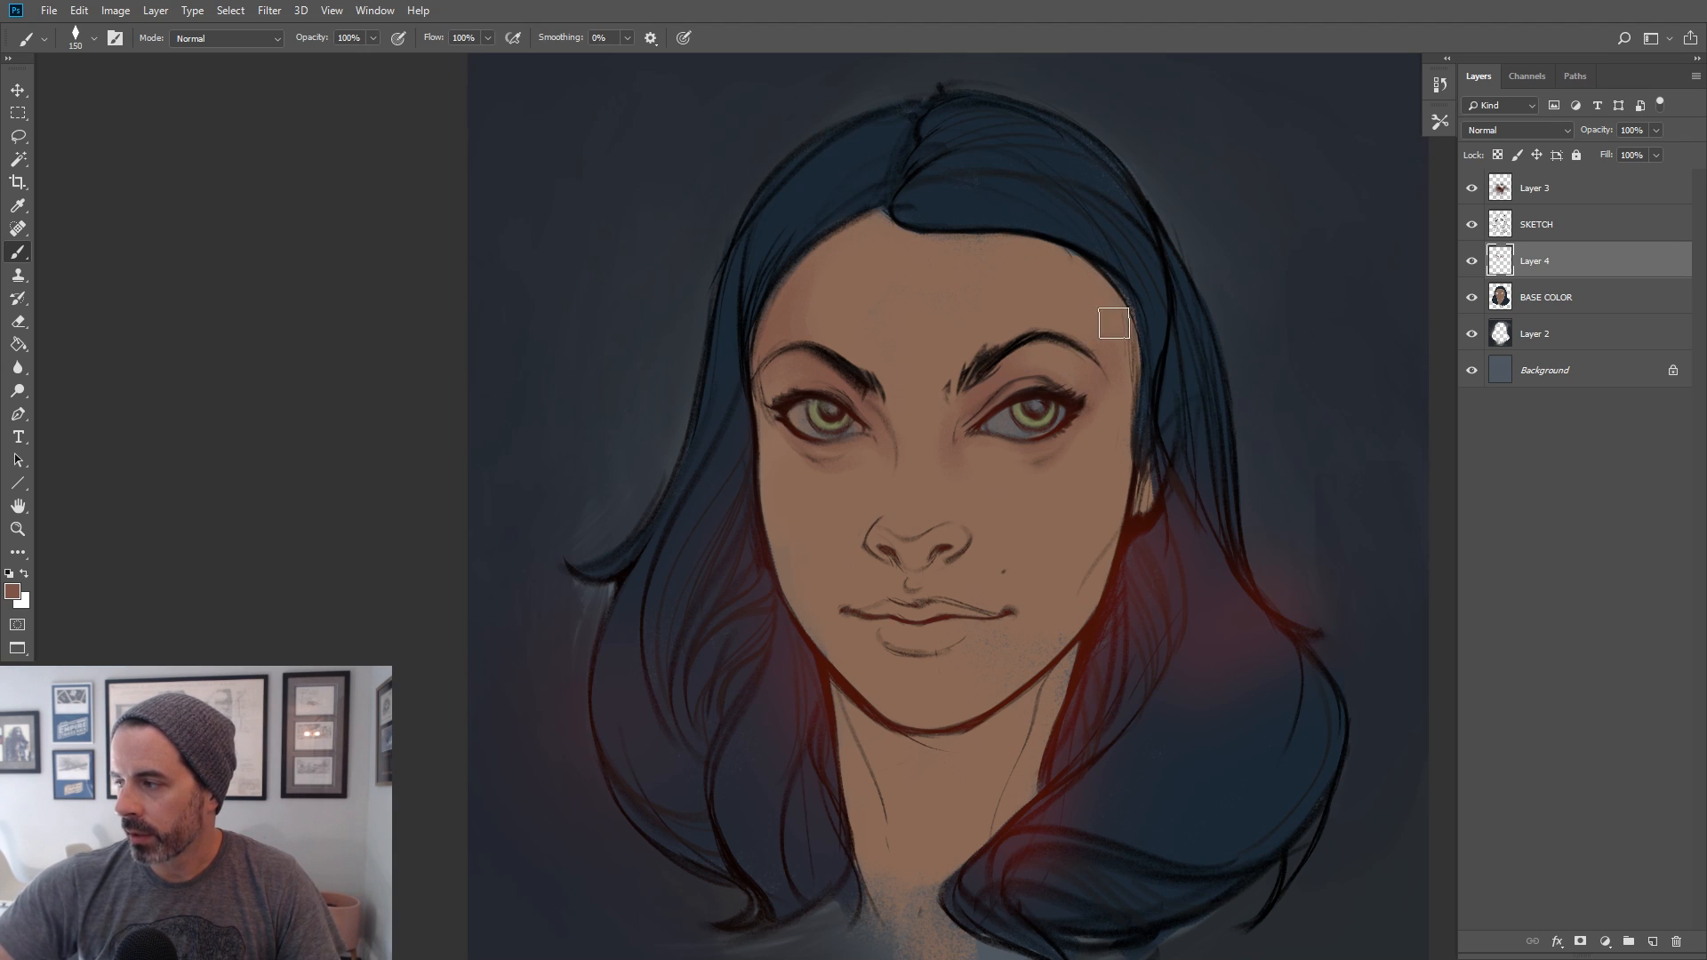
pyautogui.press(']')
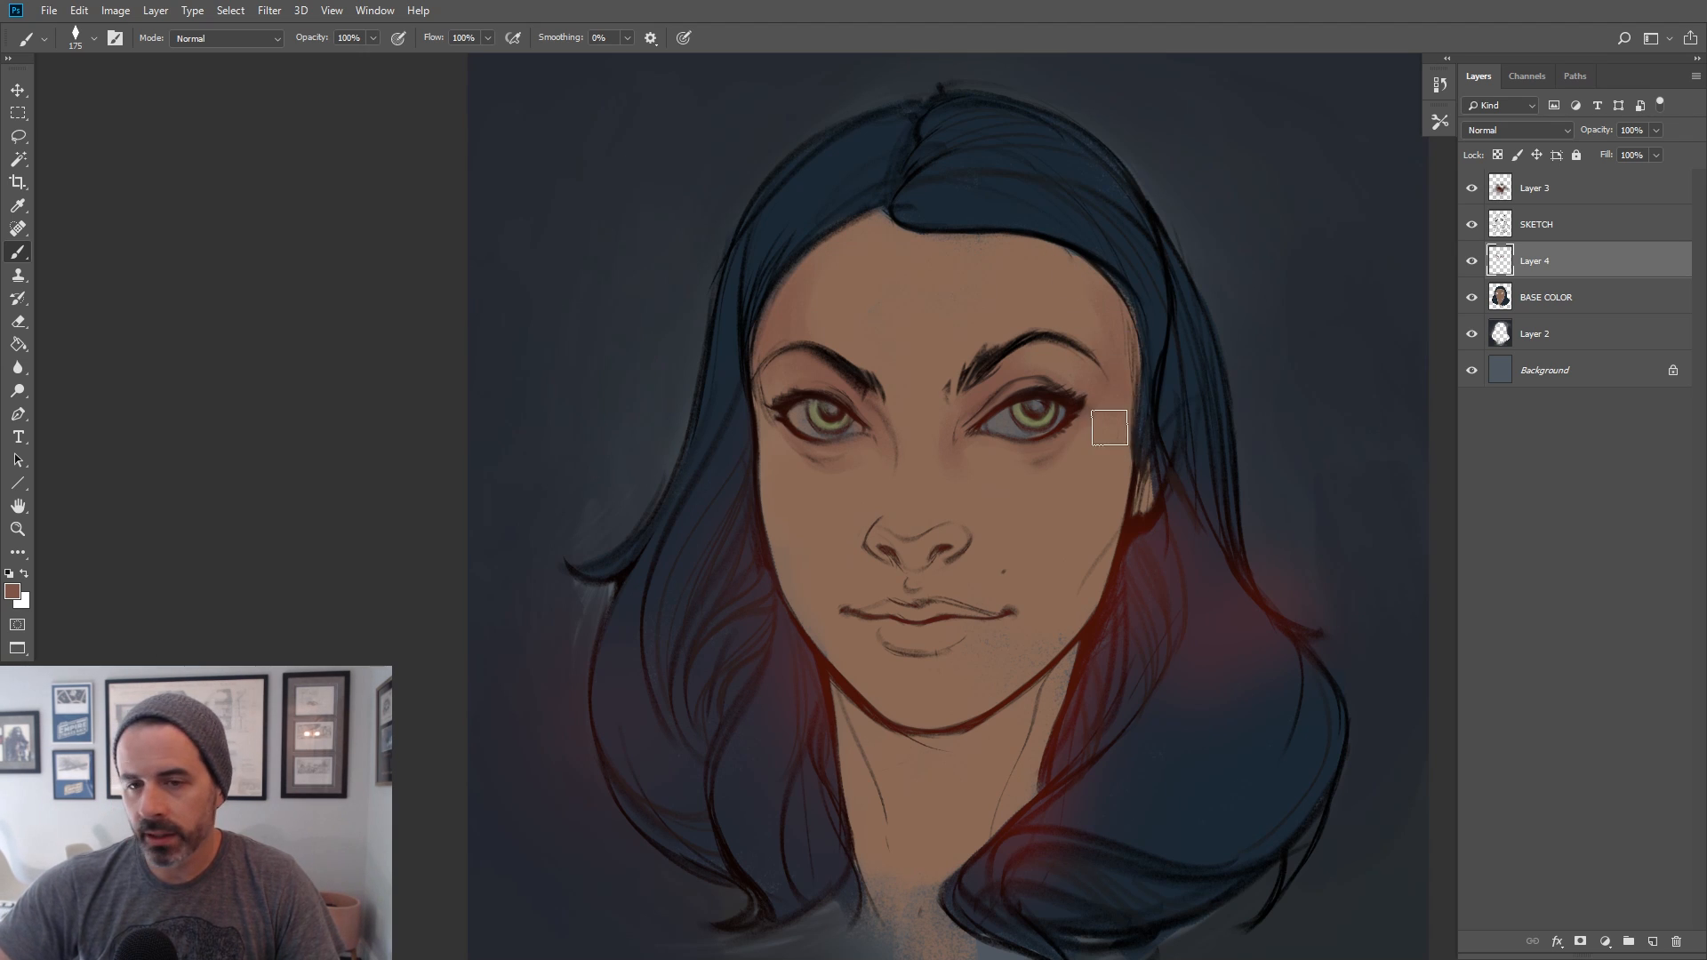
pyautogui.press('[')
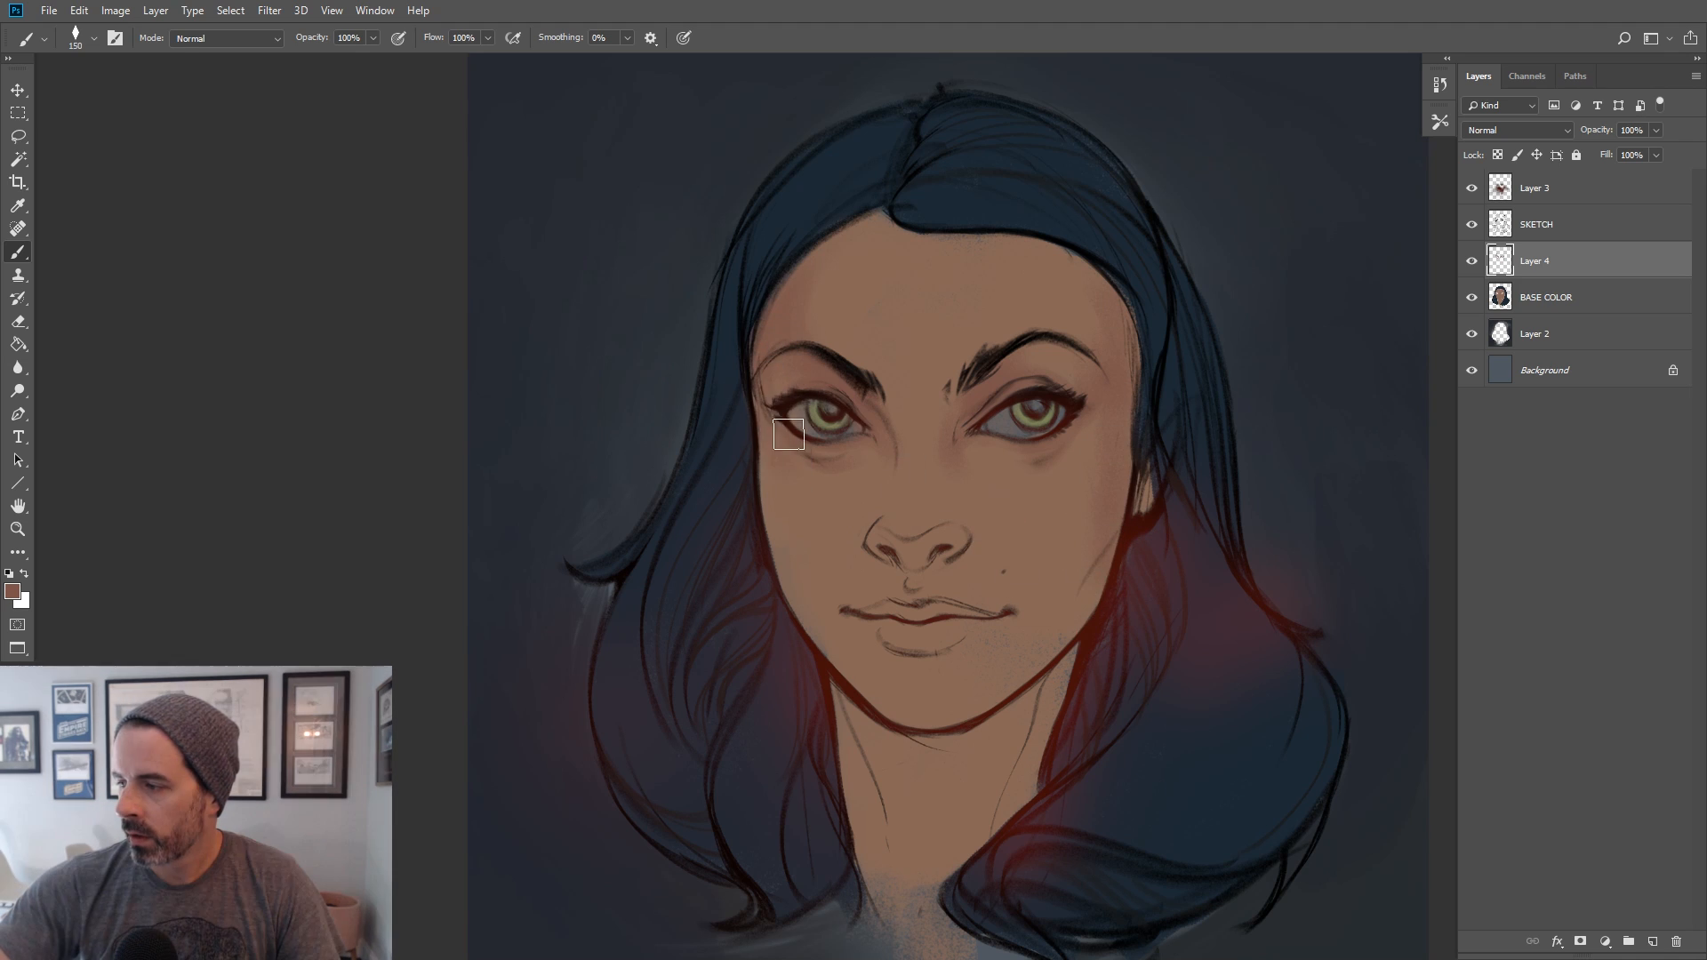
pyautogui.press(']')
pyautogui.press(']')
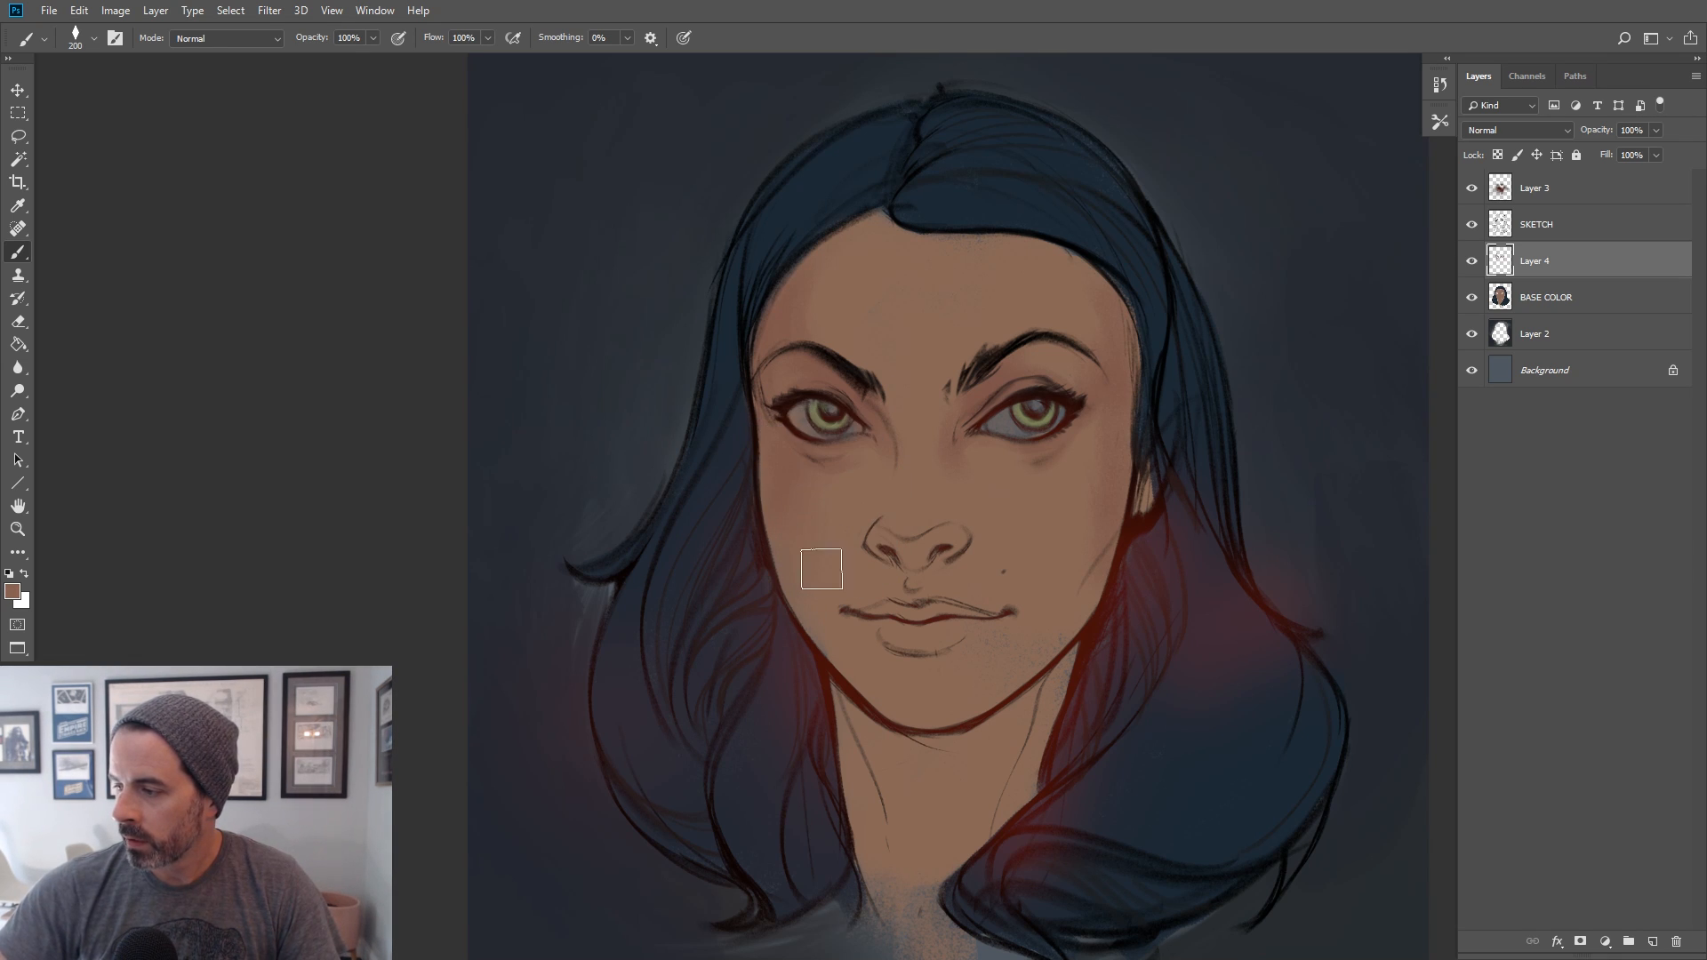
# Sample neighbouring skin tones and blend the shading across the left-hand cheek, reducing the brush to 175 px
pyautogui.keyDown('alt'); pyautogui.click(790, 497); pyautogui.keyUp('alt')
pyautogui.keyDown('alt'); pyautogui.click(798, 521); pyautogui.keyUp('alt')
pyautogui.keyDown('alt'); pyautogui.click(816, 530); pyautogui.keyUp('alt')
pyautogui.keyDown('alt'); pyautogui.click(796, 474); pyautogui.keyUp('alt')
pyautogui.press('[')
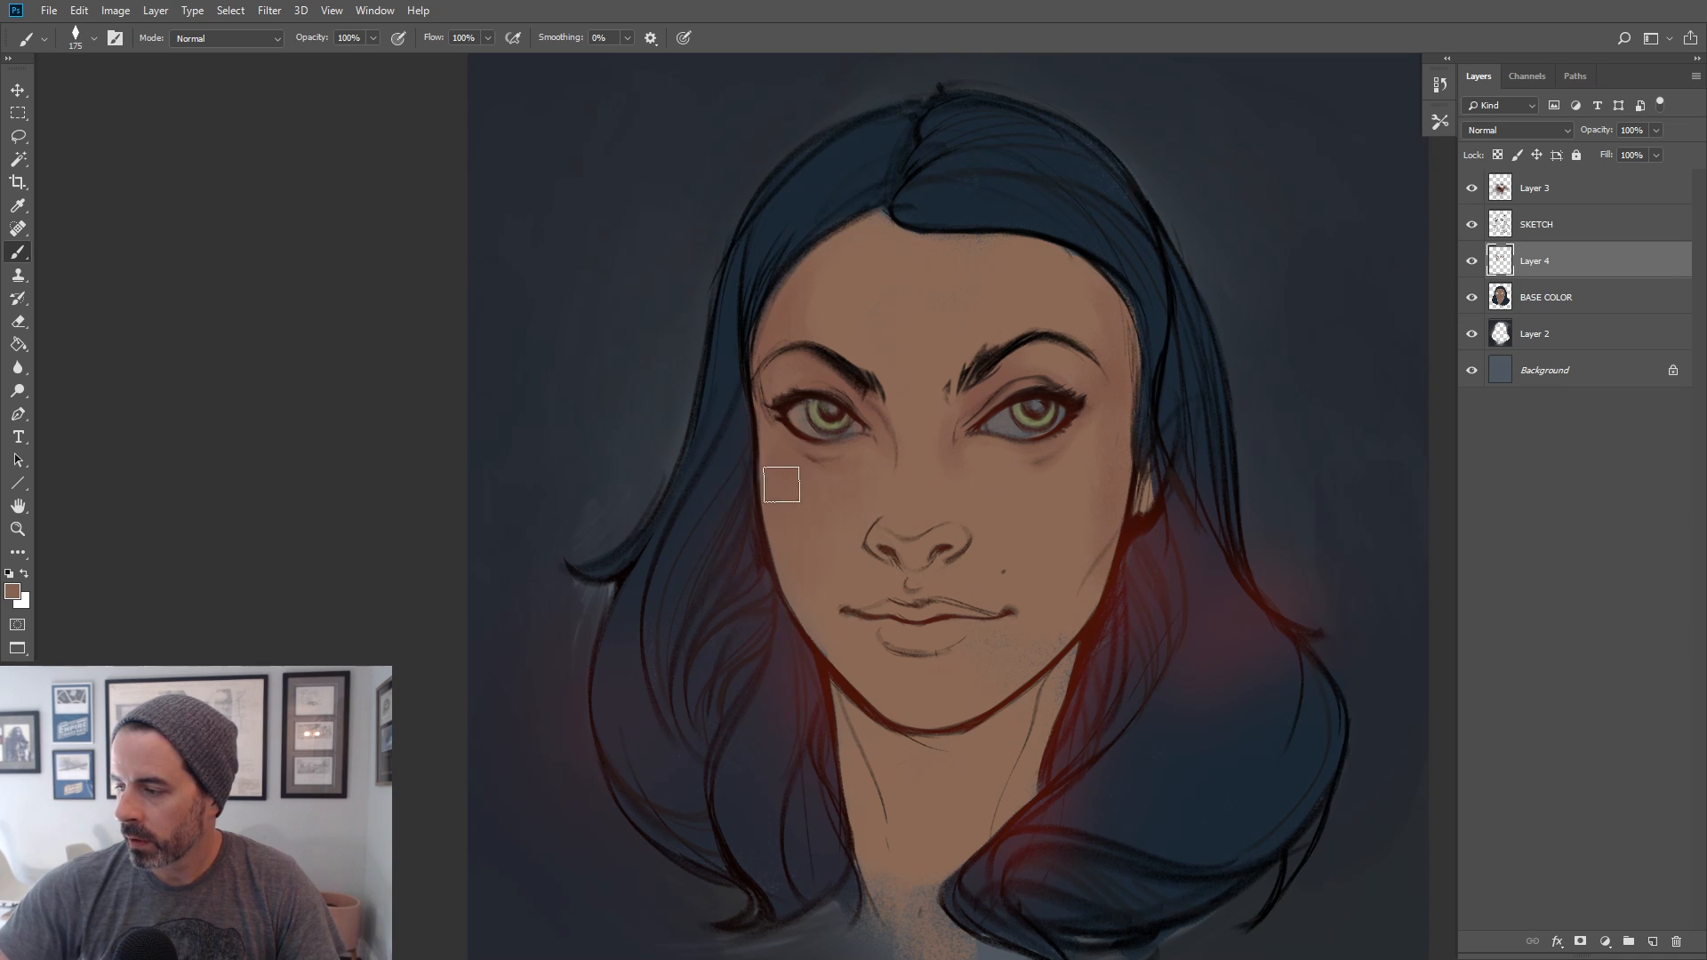
# Shade the right-hand cheek and blend the right-hand temple and forehead with sampled skin tones, adjusting the brush size
pyautogui.moveTo(1119, 441); pyautogui.dragTo(1111, 443)
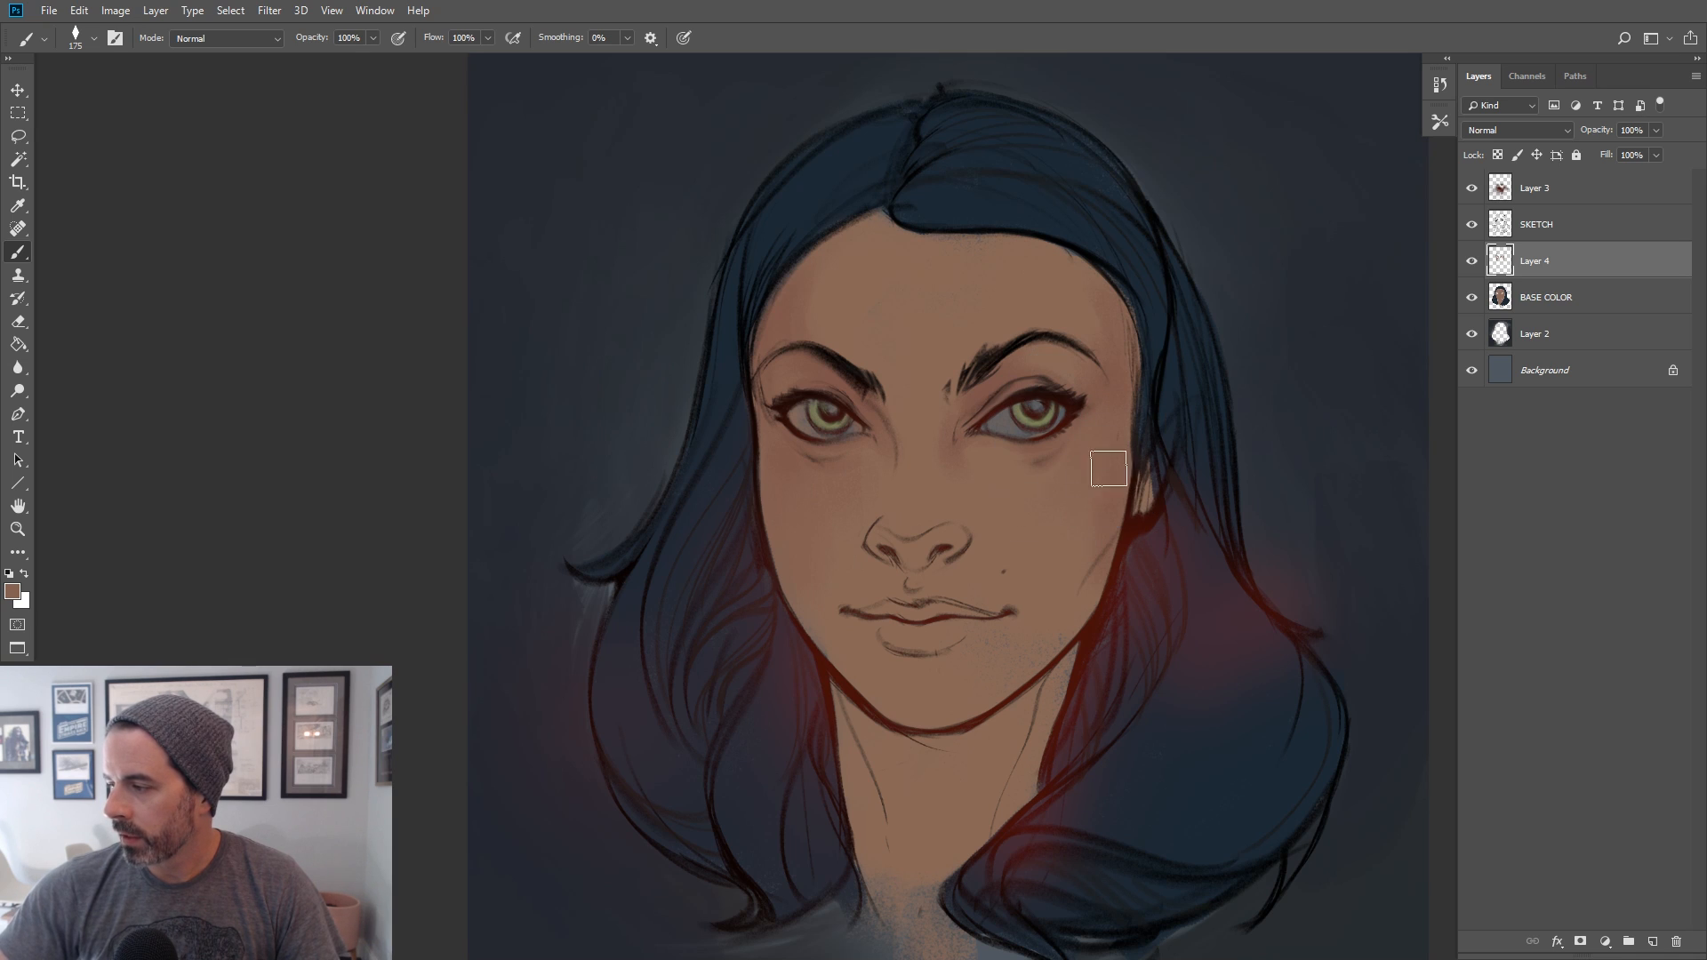
pyautogui.press('[')
pyautogui.keyDown('alt'); pyautogui.click(1127, 335); pyautogui.keyUp('alt')
pyautogui.press(']')
pyautogui.press(']')
pyautogui.keyDown('alt'); pyautogui.click(1056, 359); pyautogui.keyUp('alt')
pyautogui.keyDown('alt'); pyautogui.click(1088, 328); pyautogui.keyUp('alt')
pyautogui.press('[')
pyautogui.keyDown('alt'); pyautogui.click(1090, 298); pyautogui.keyUp('alt')
pyautogui.press(']')
# Reduce the brush to 100 px and shade the bridge, sides and tip of the nose
pyautogui.press('[')
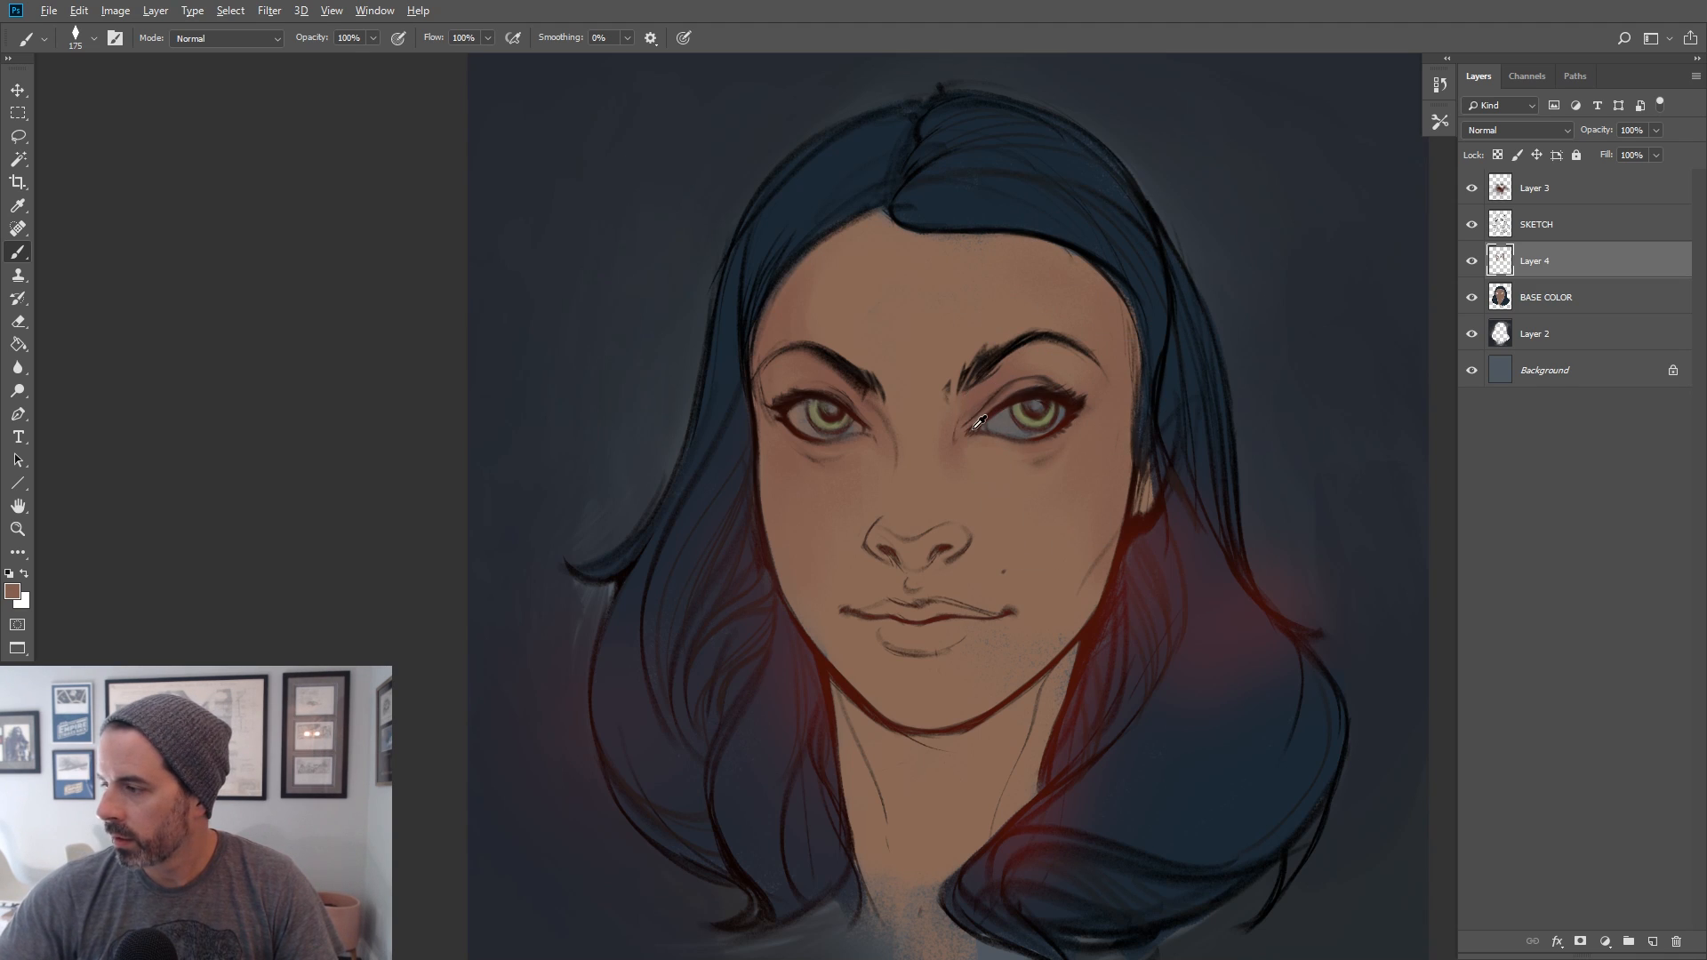
pyautogui.press('[')
pyautogui.press('[')
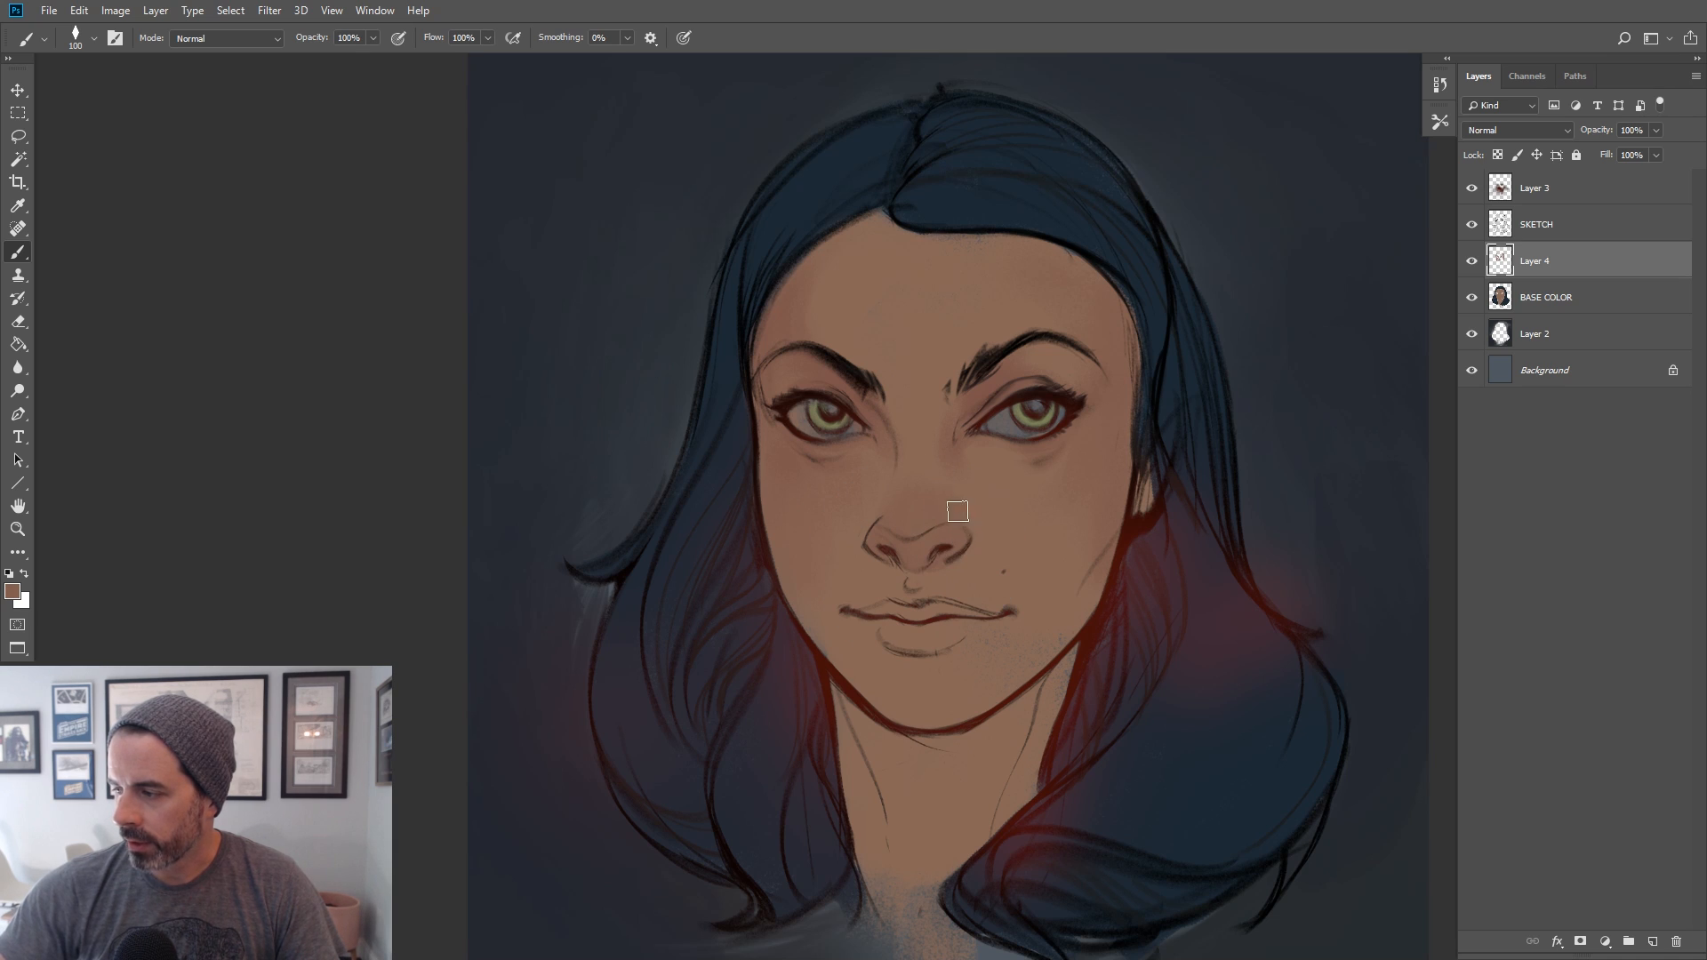
# Sample the nose shading and darken the underside of the nose and the philtrum with the brush reduced to 70 px
pyautogui.press(']')
pyautogui.keyDown('alt'); pyautogui.click(939, 567); pyautogui.keyUp('alt')
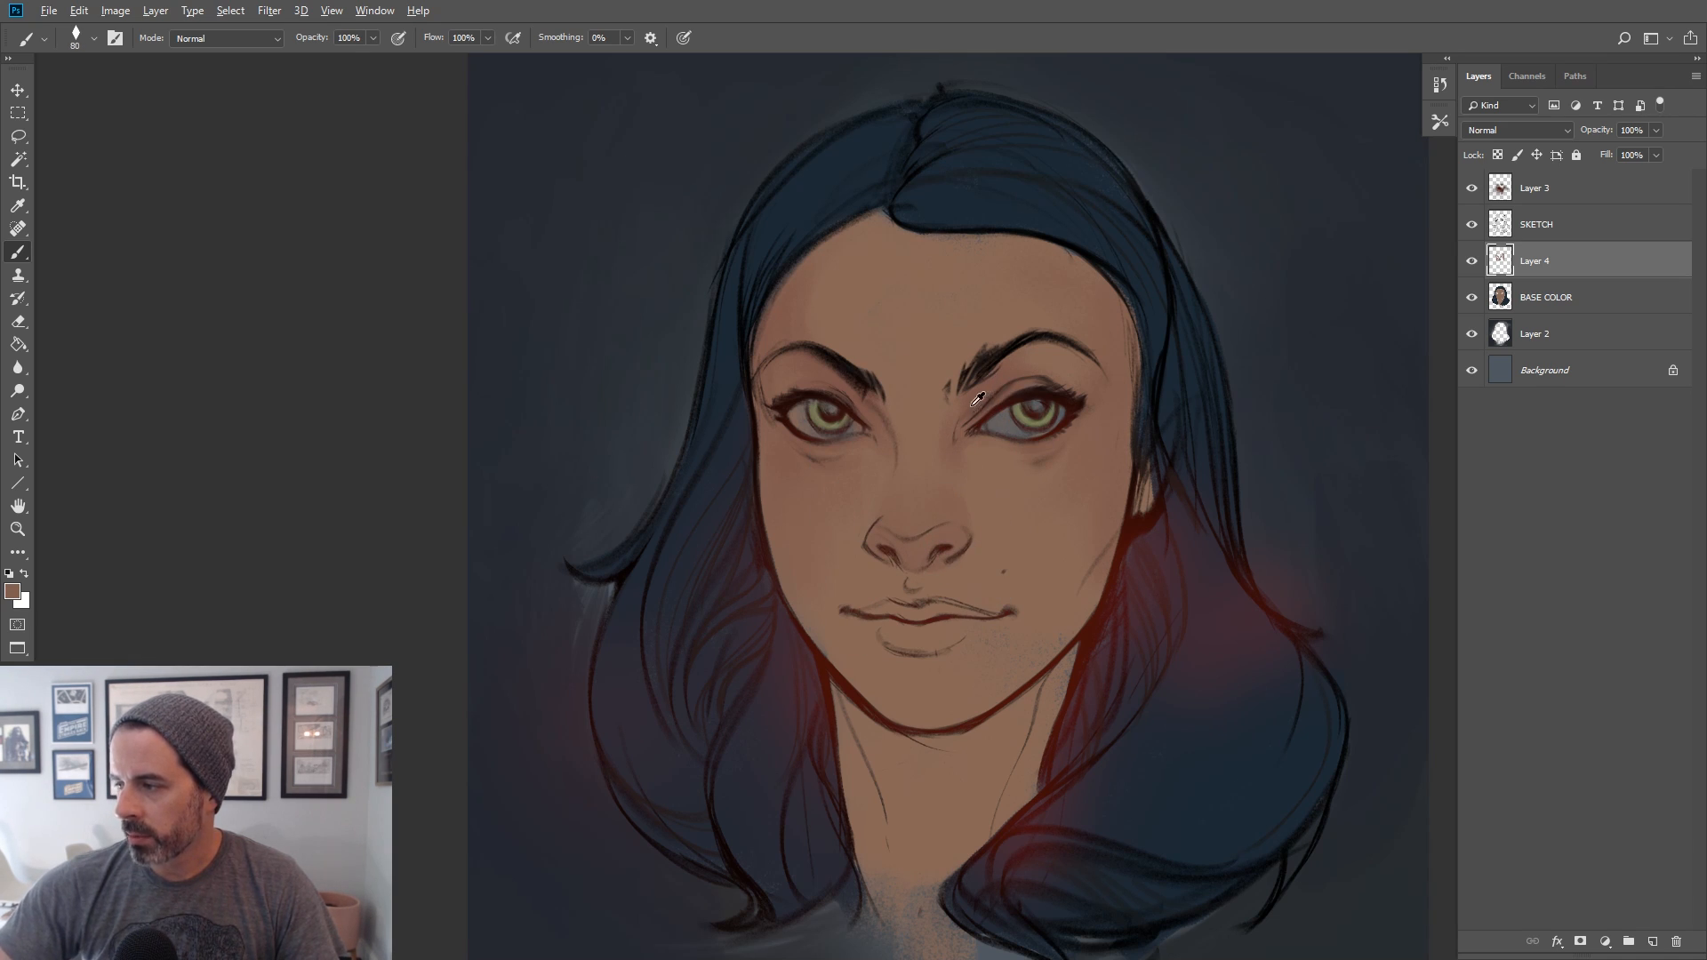
pyautogui.press('[')
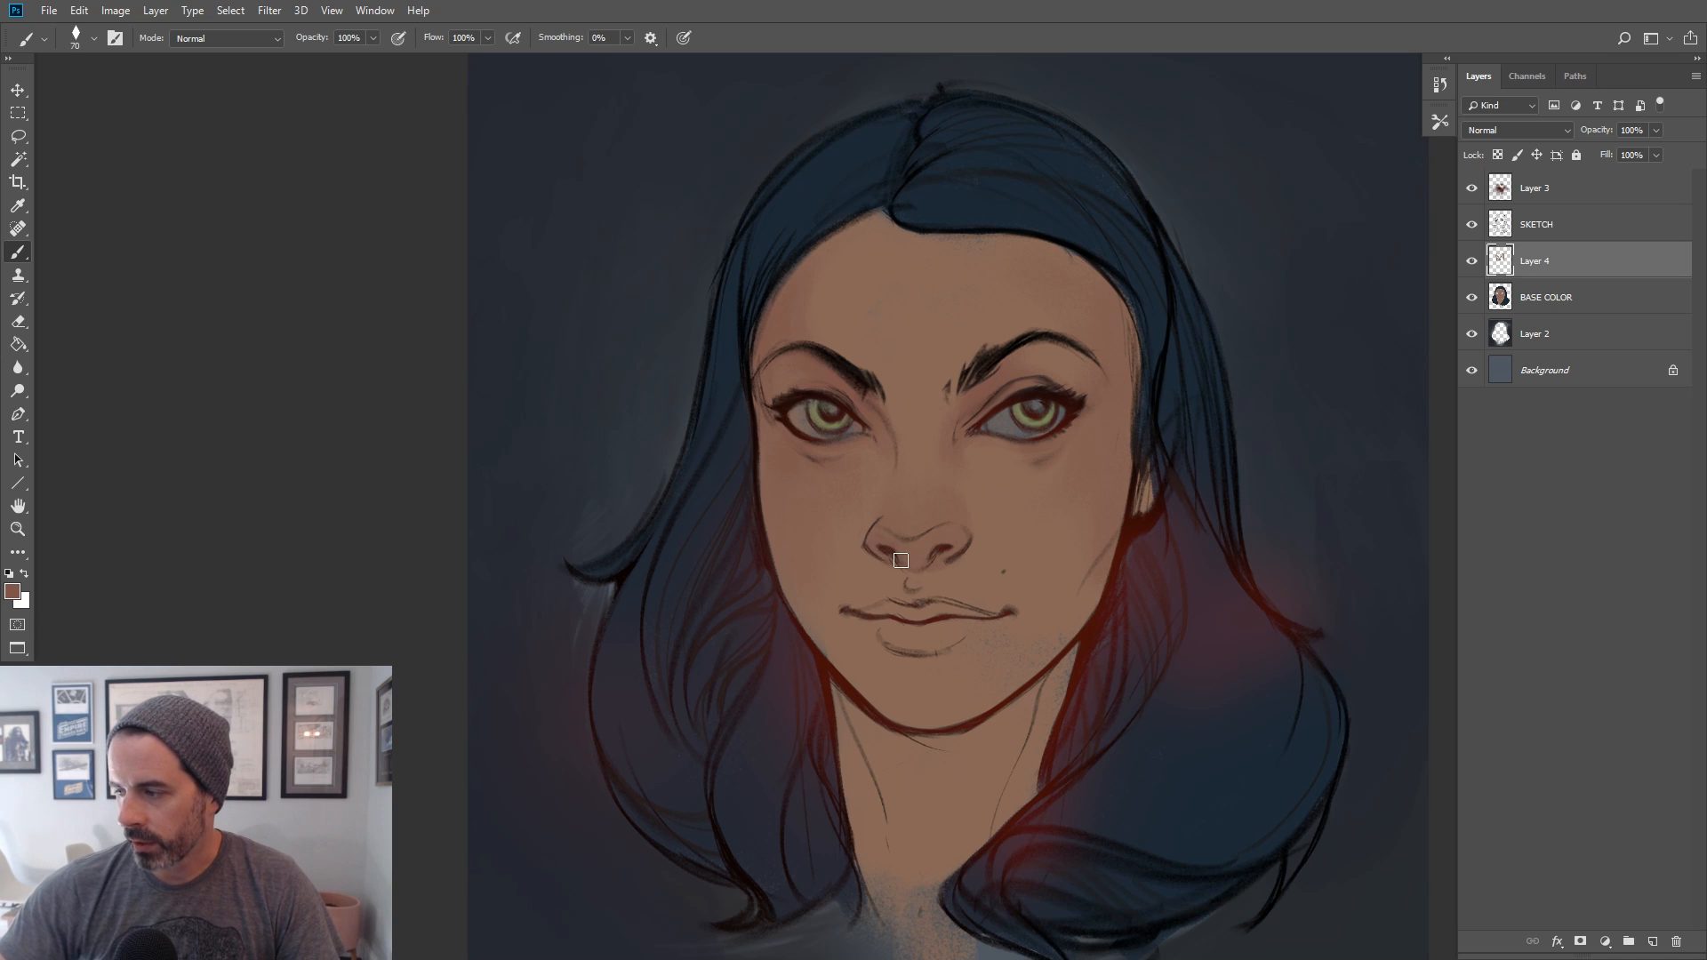
pyautogui.moveTo(911, 572)
pyautogui.mouseDown()
pyautogui.moveTo(919, 589)
pyautogui.moveTo(908, 549)
pyautogui.mouseUp()
# Choose a coral red foreground colour and paint the upper and lower lips with a 45 px brush
pyautogui.press('i')
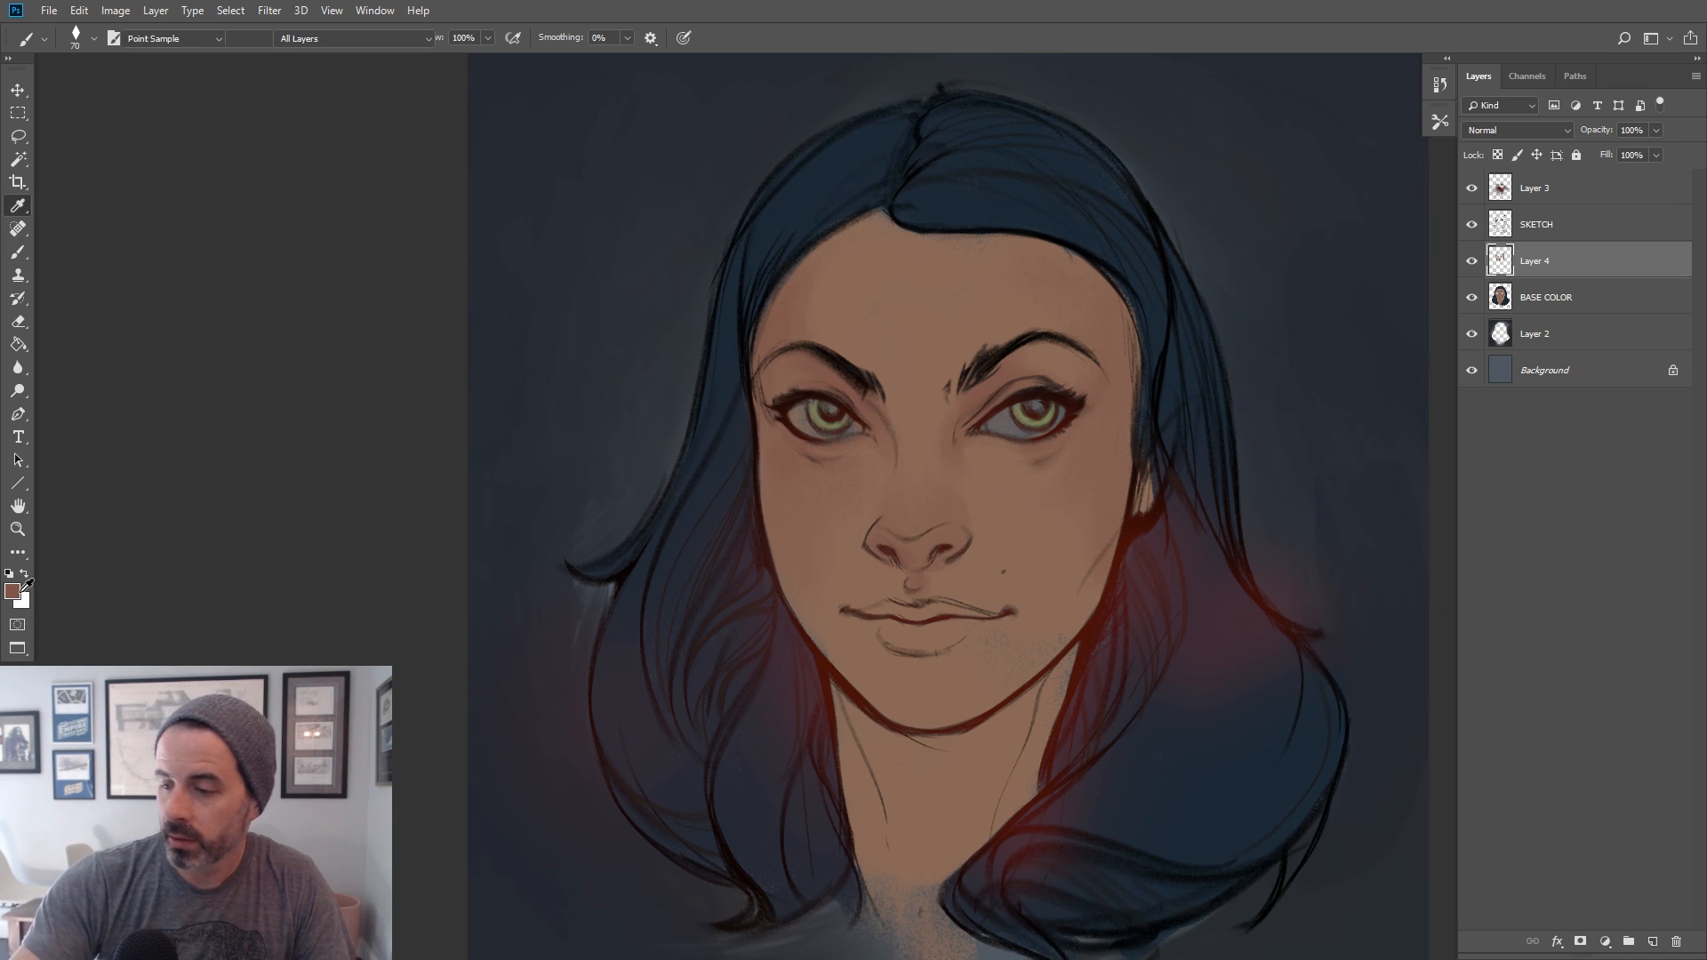
pyautogui.click(12, 591)
pyautogui.click(1248, 528)
pyautogui.click(1087, 419)
pyautogui.press('Return')
pyautogui.press('b')
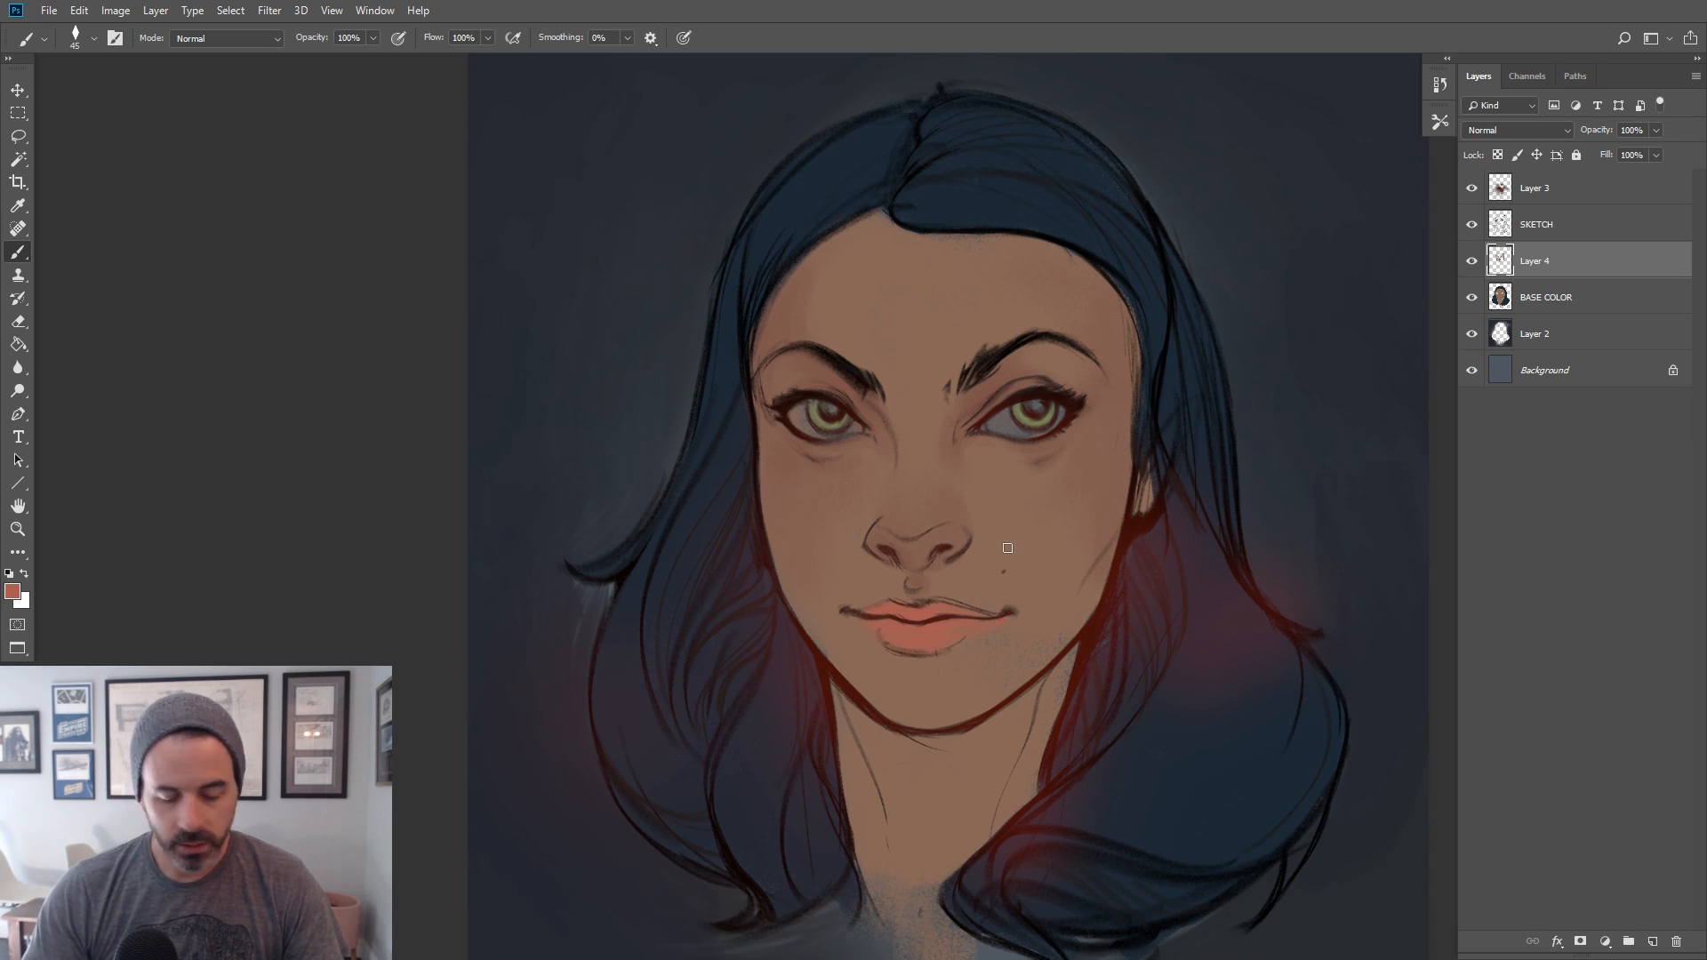
# Redden the nose, eyelids and areas beneath the eyes, resampling the colour from the lips
pyautogui.click(12, 591)
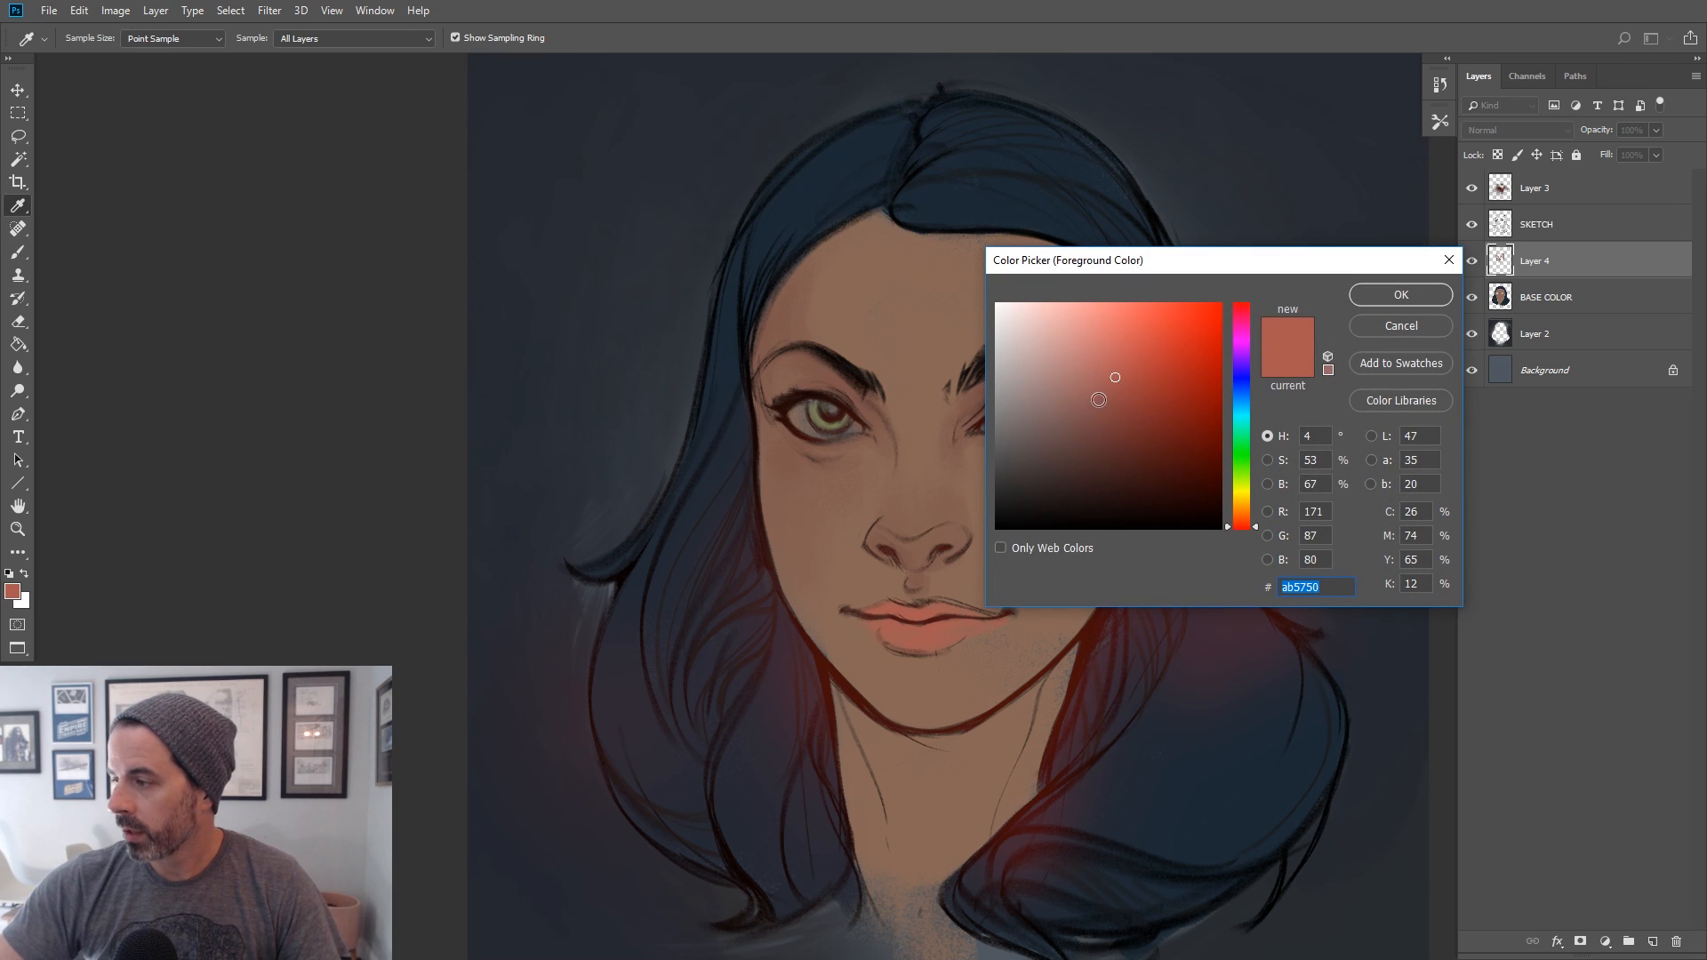
pyautogui.click(1392, 299)
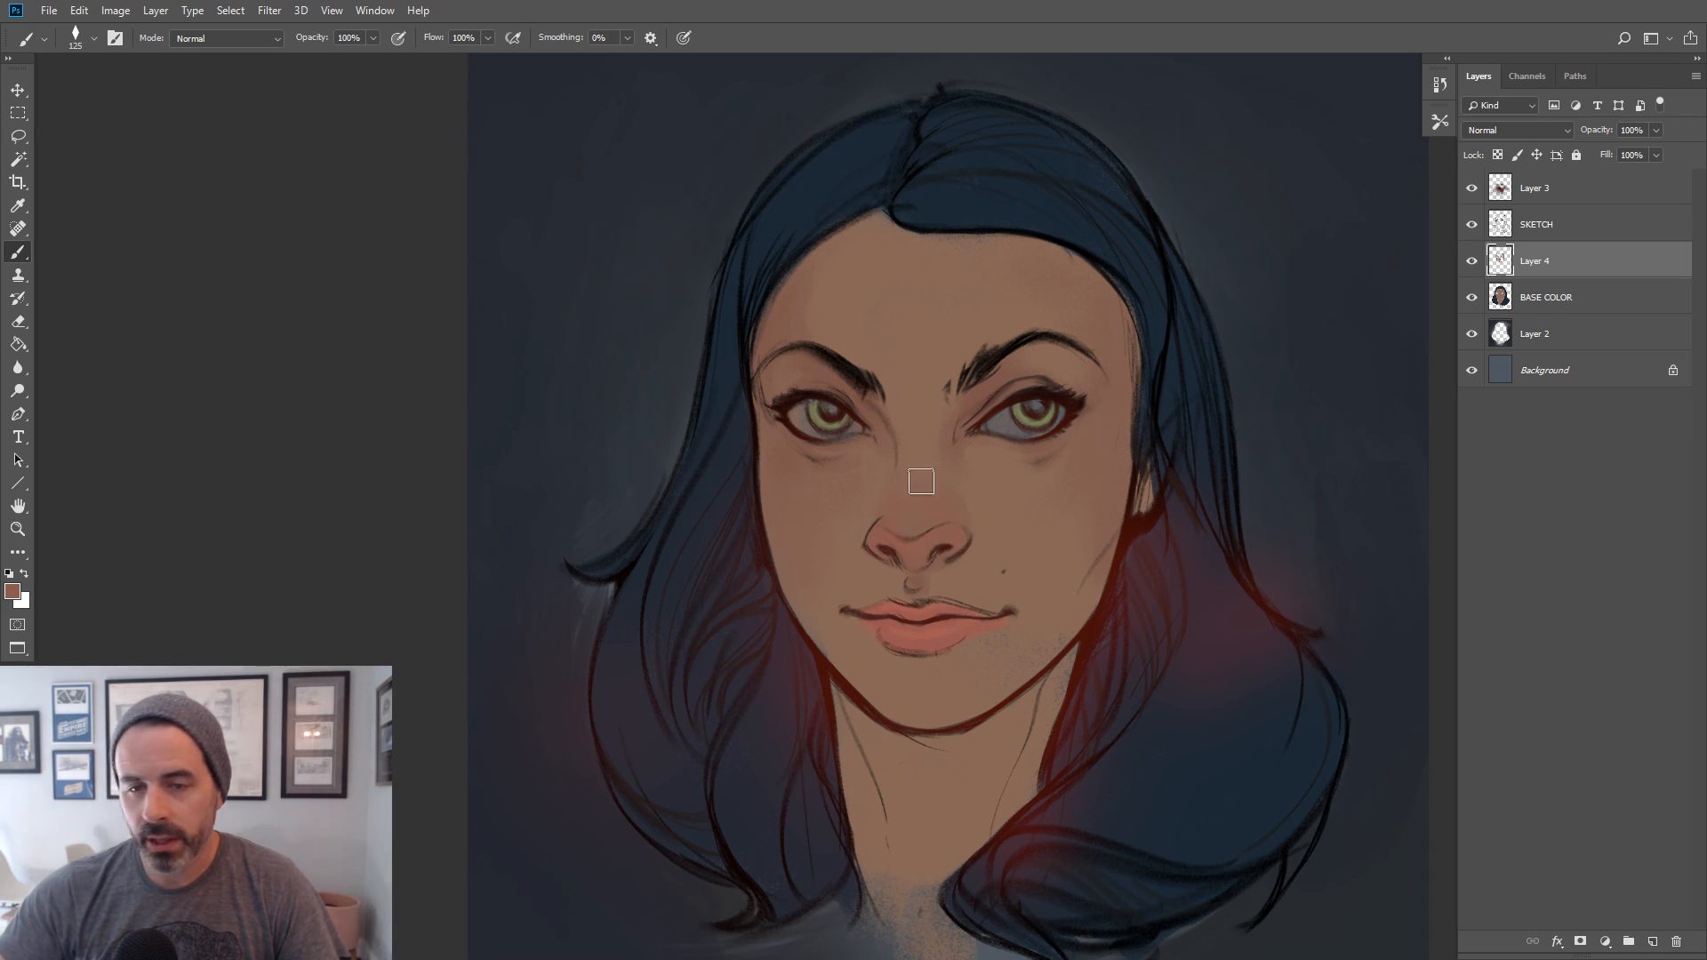
pyautogui.keyDown('alt'); pyautogui.click(918, 635); pyautogui.keyUp('alt')
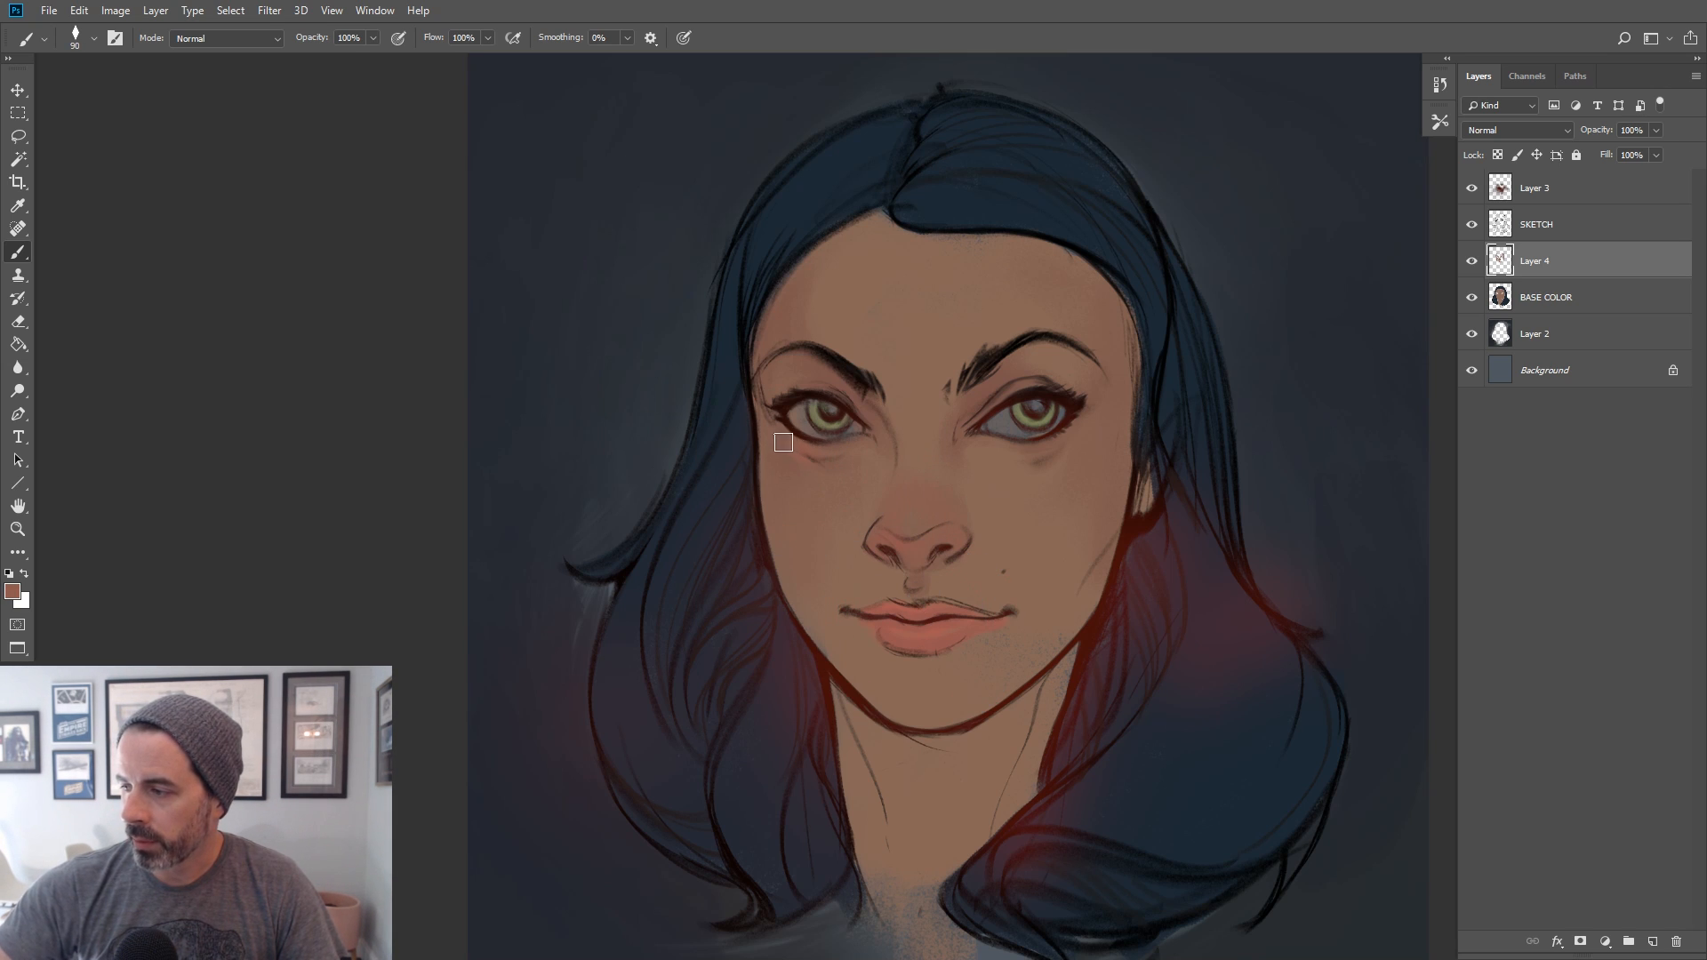
pyautogui.keyDown('alt'); pyautogui.click(919, 638); pyautogui.keyUp('alt')
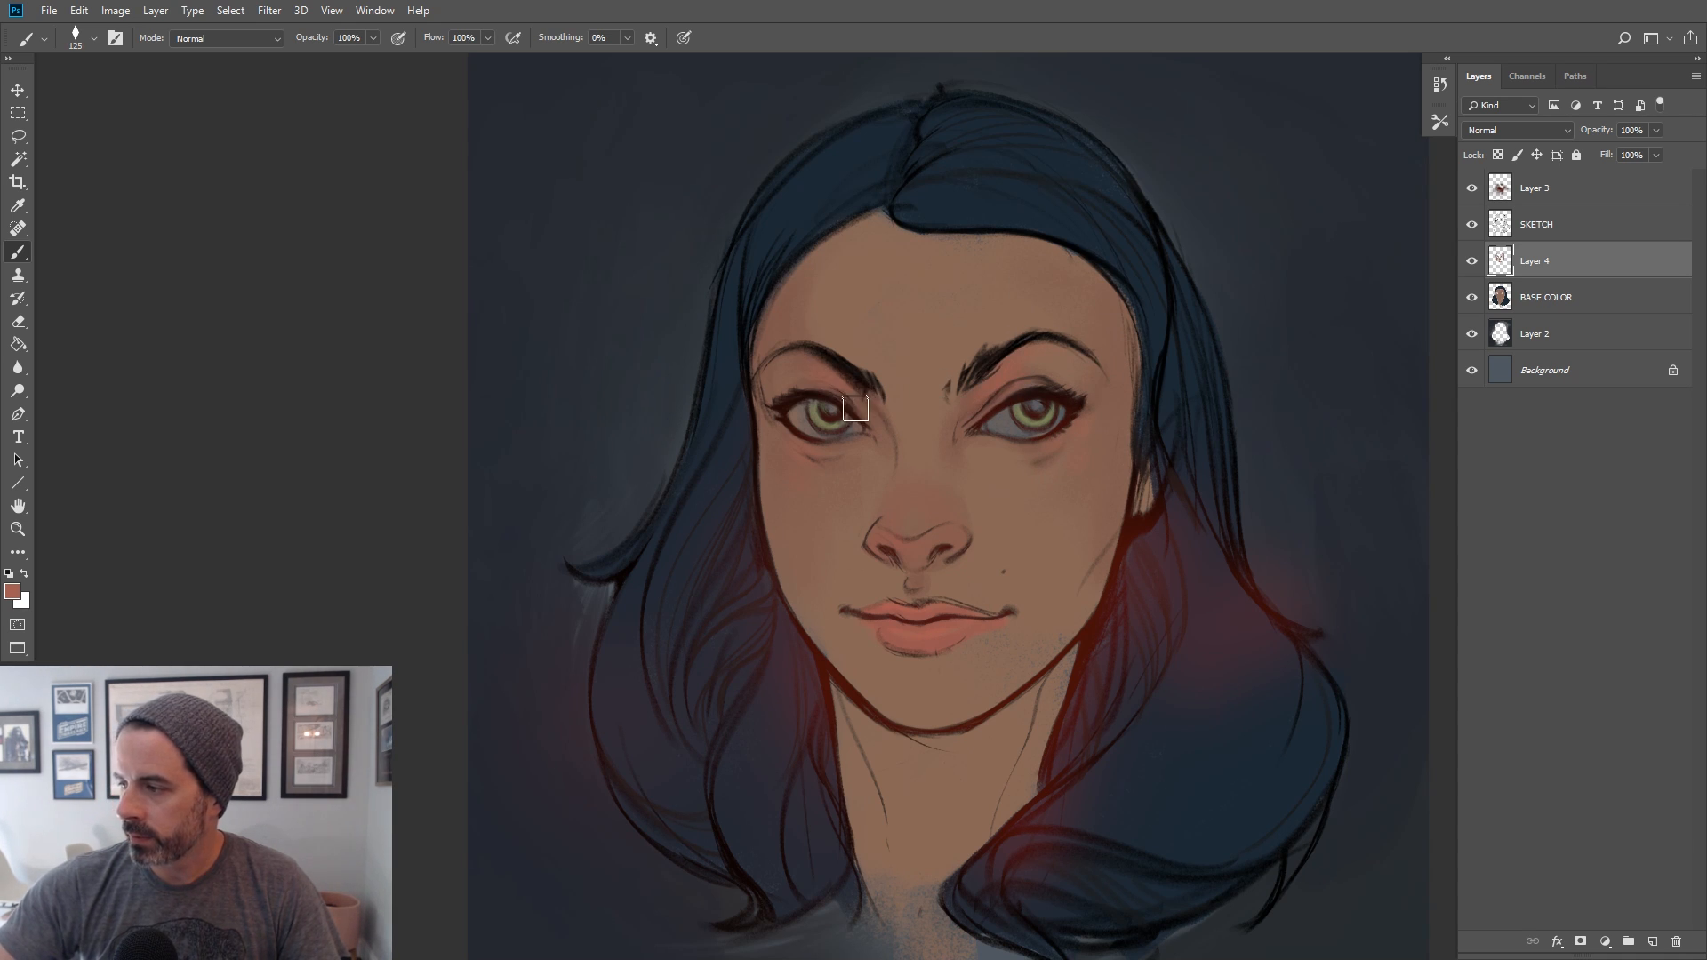
# Switch to the DG_MainAIRBRUSH brush, set the foreground colour to #9b6759 and redden both sides of the forehead, enlarging the brush to 250 px
pyautogui.press(']')
pyautogui.press(']')
pyautogui.click(77, 39)
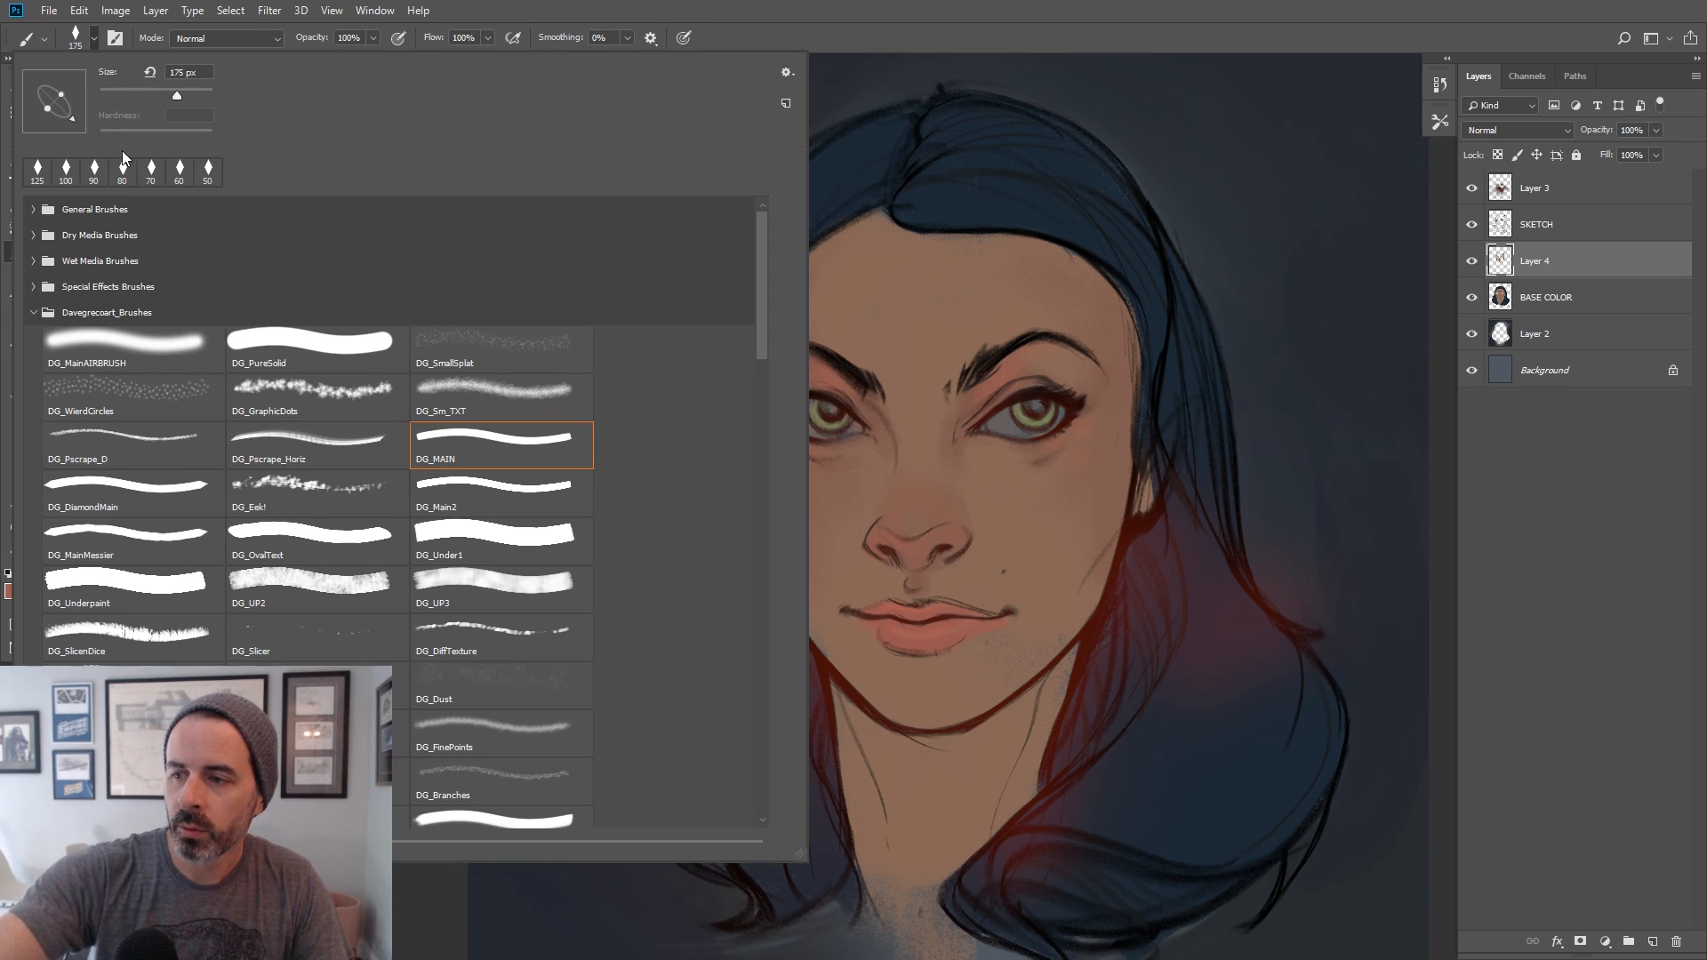
pyautogui.click(135, 343)
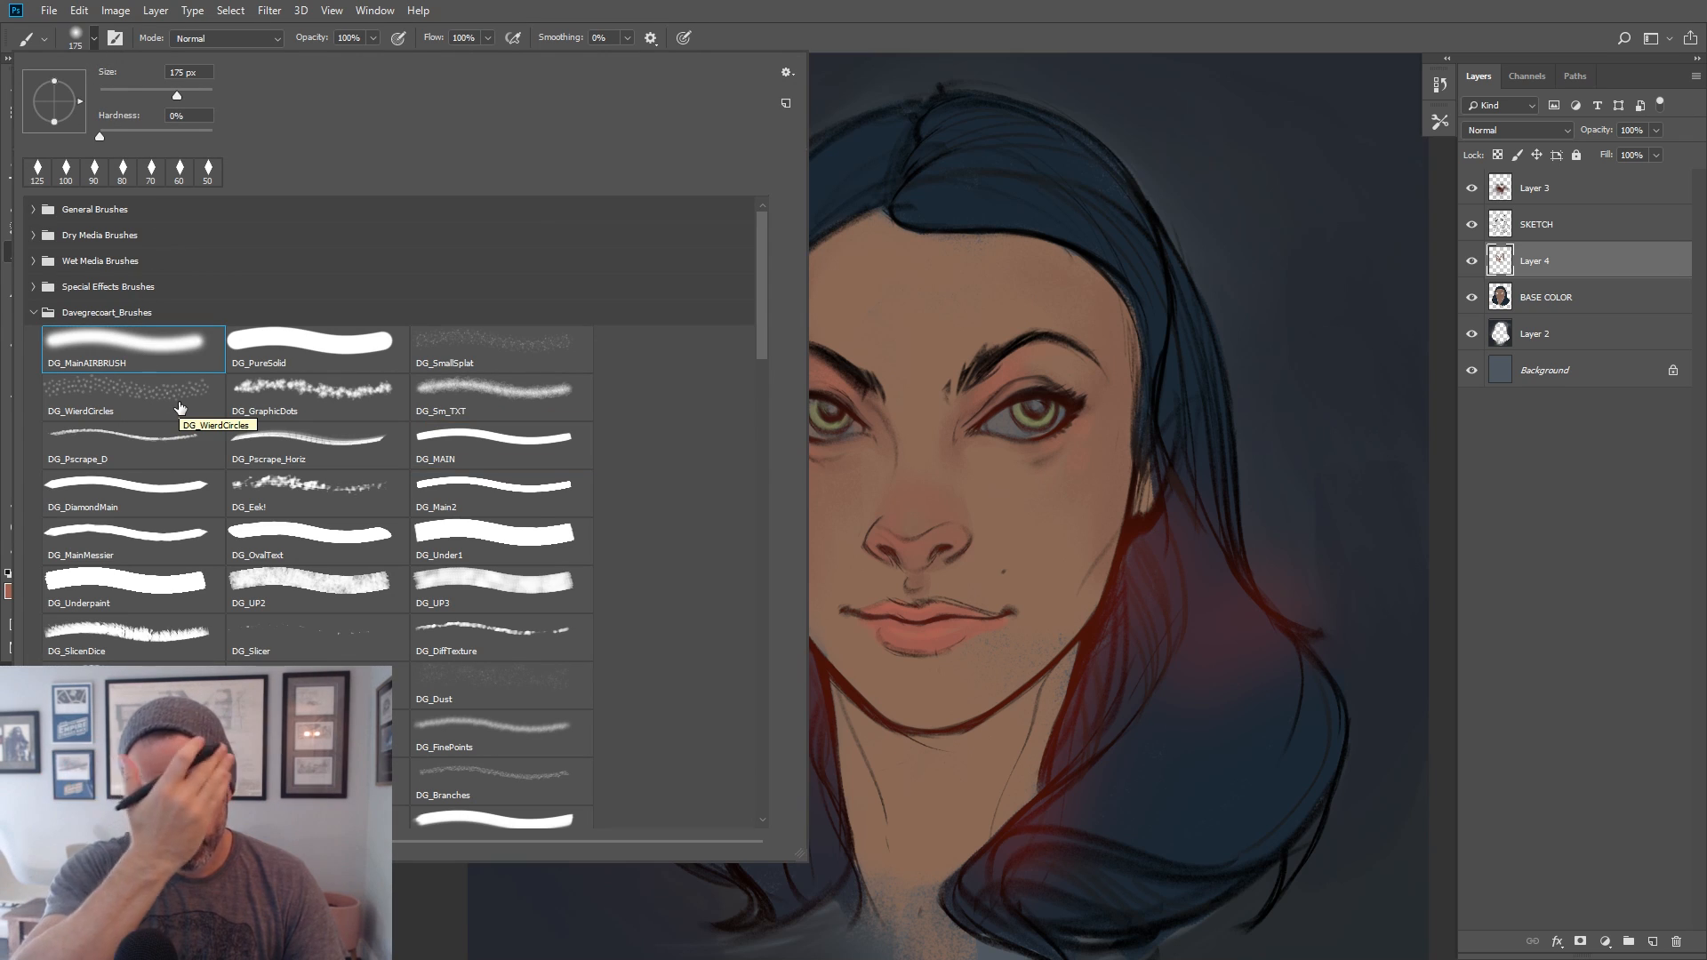
pyautogui.click(1099, 464)
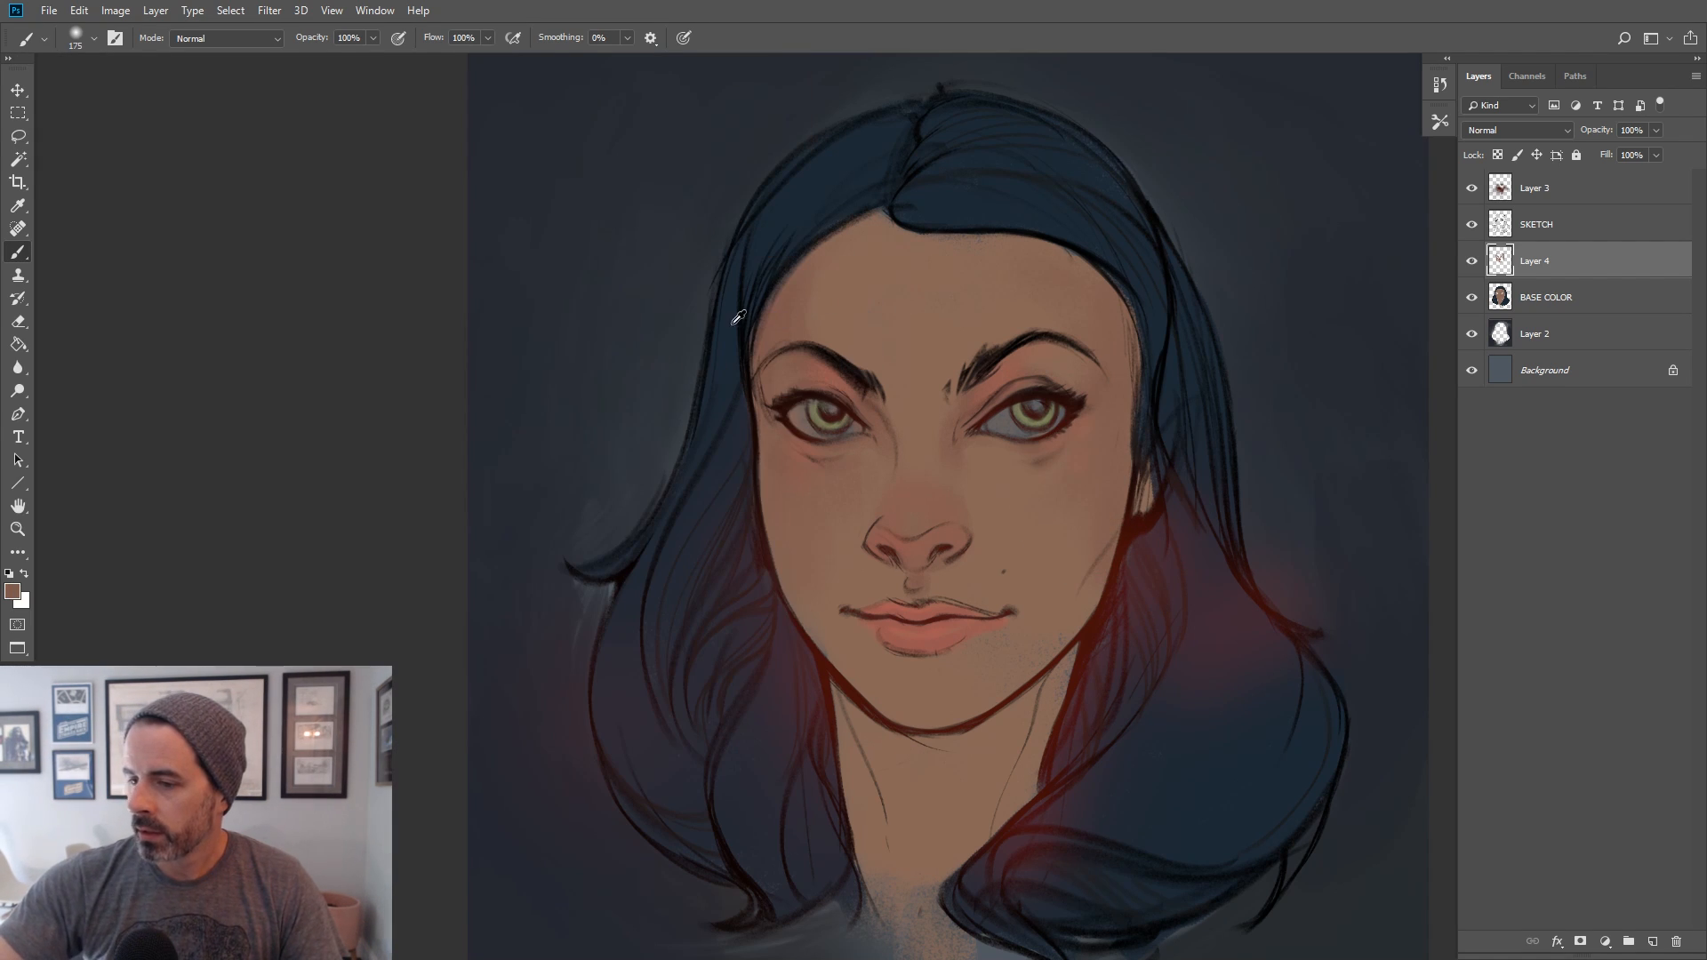
pyautogui.click(12, 590)
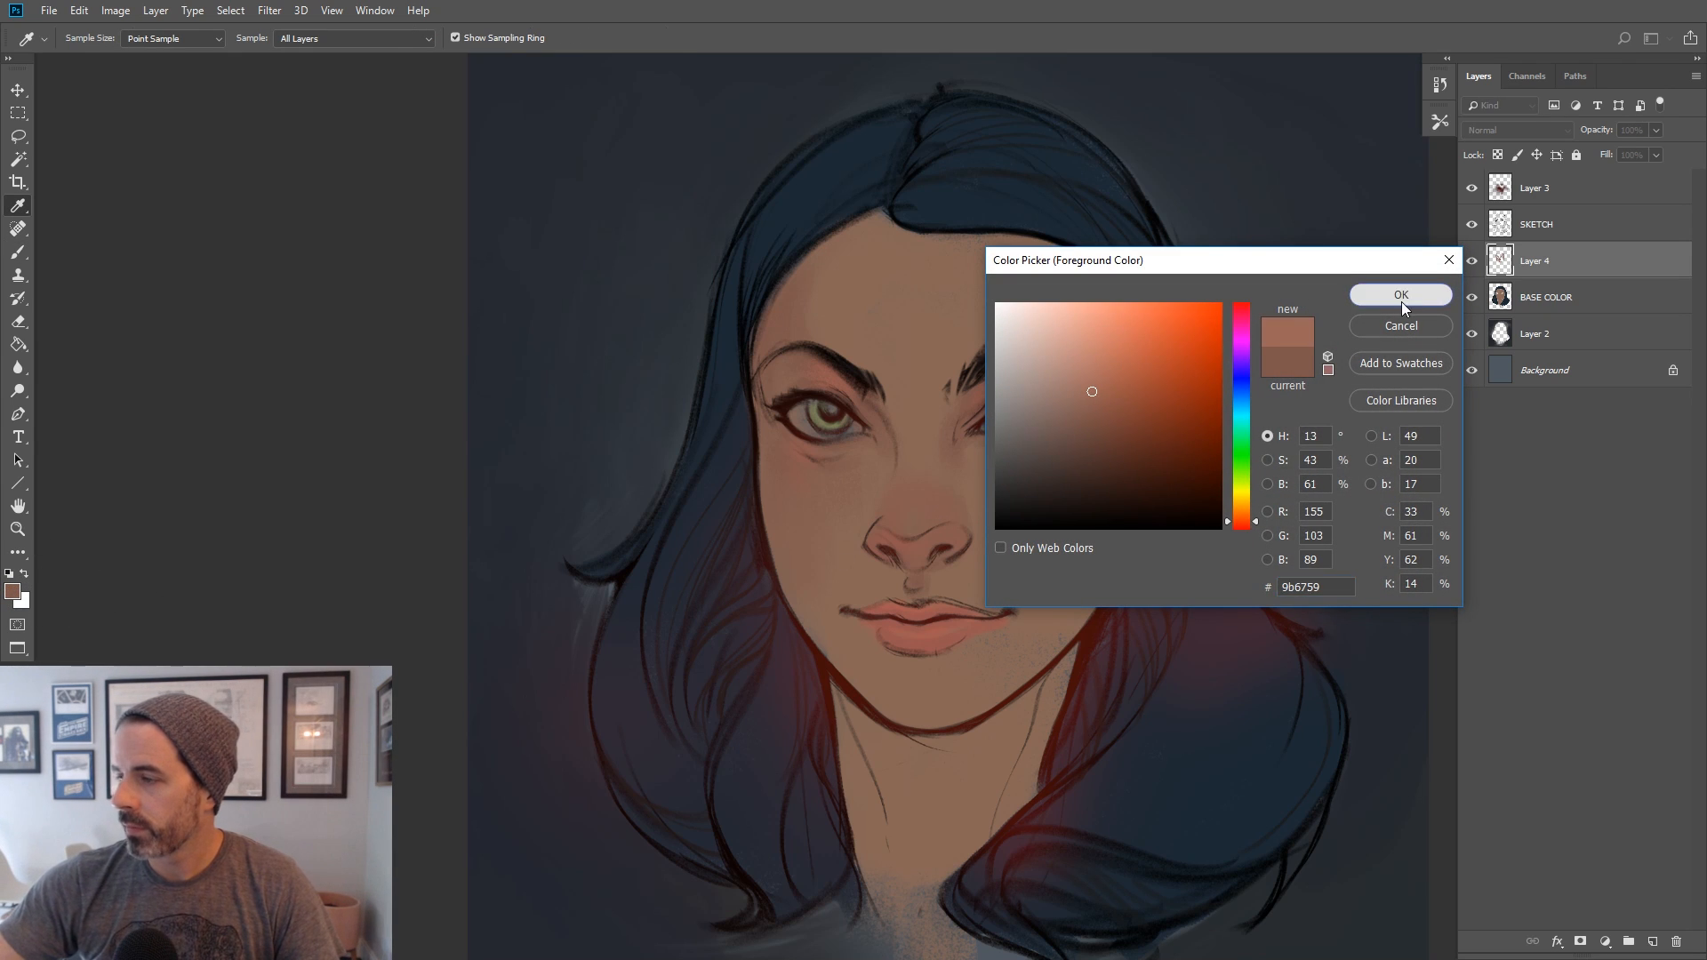
pyautogui.click(1400, 297)
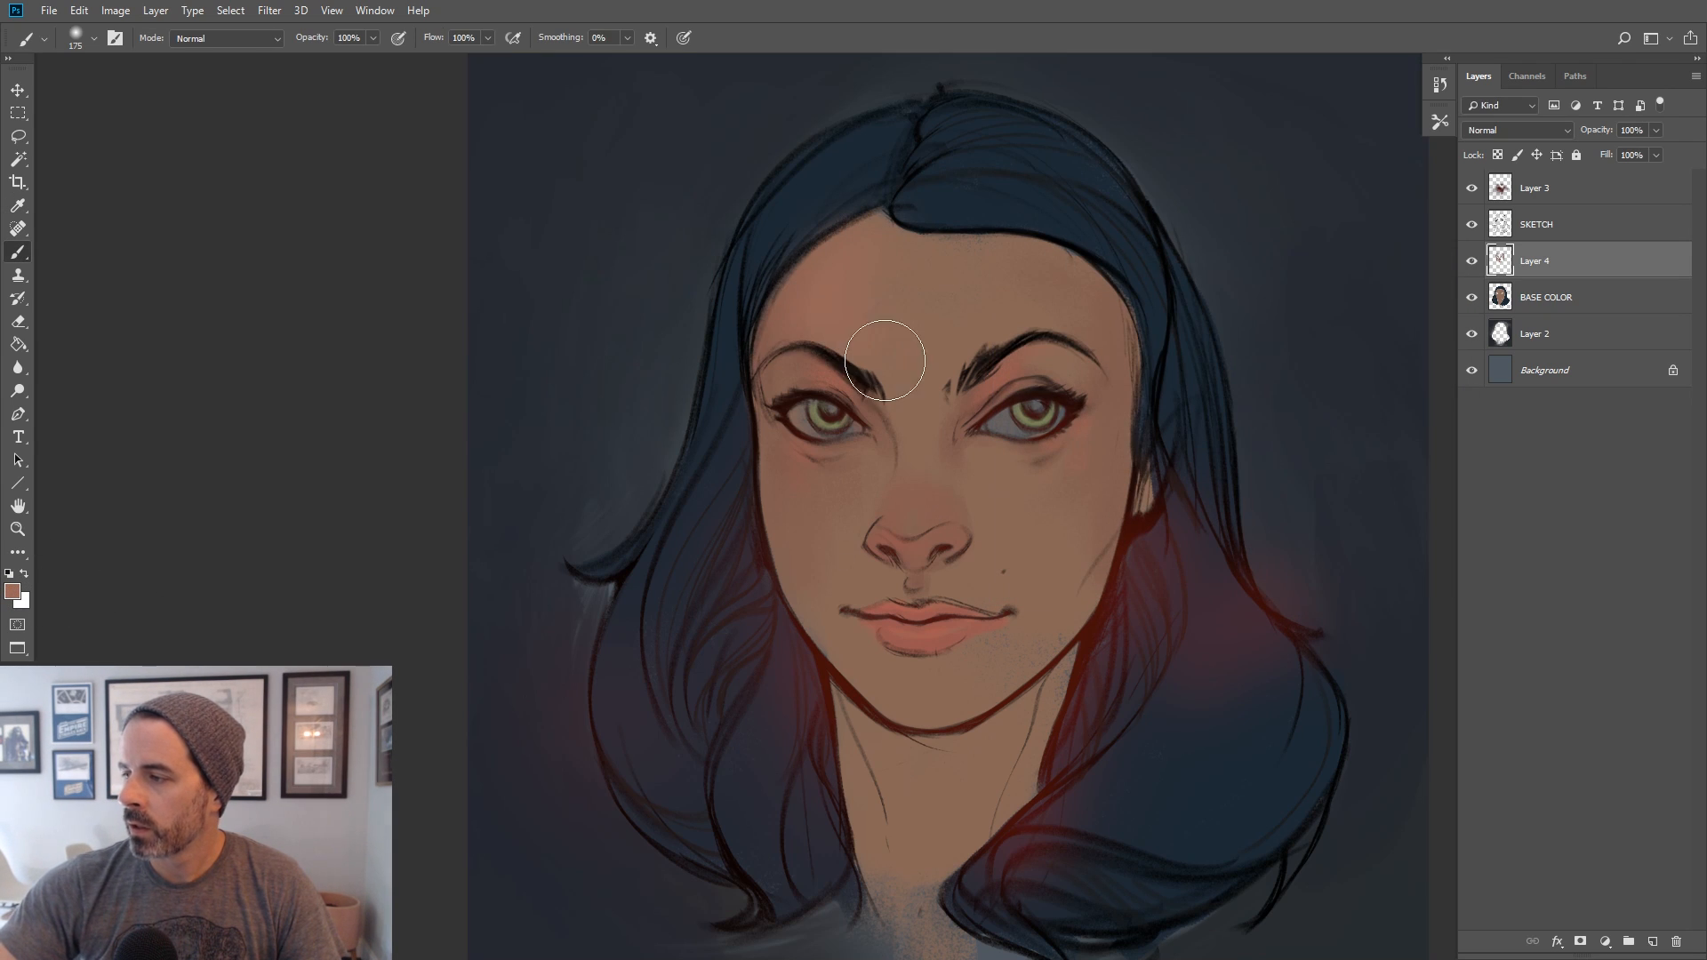
pyautogui.press(']')
pyautogui.press(']')
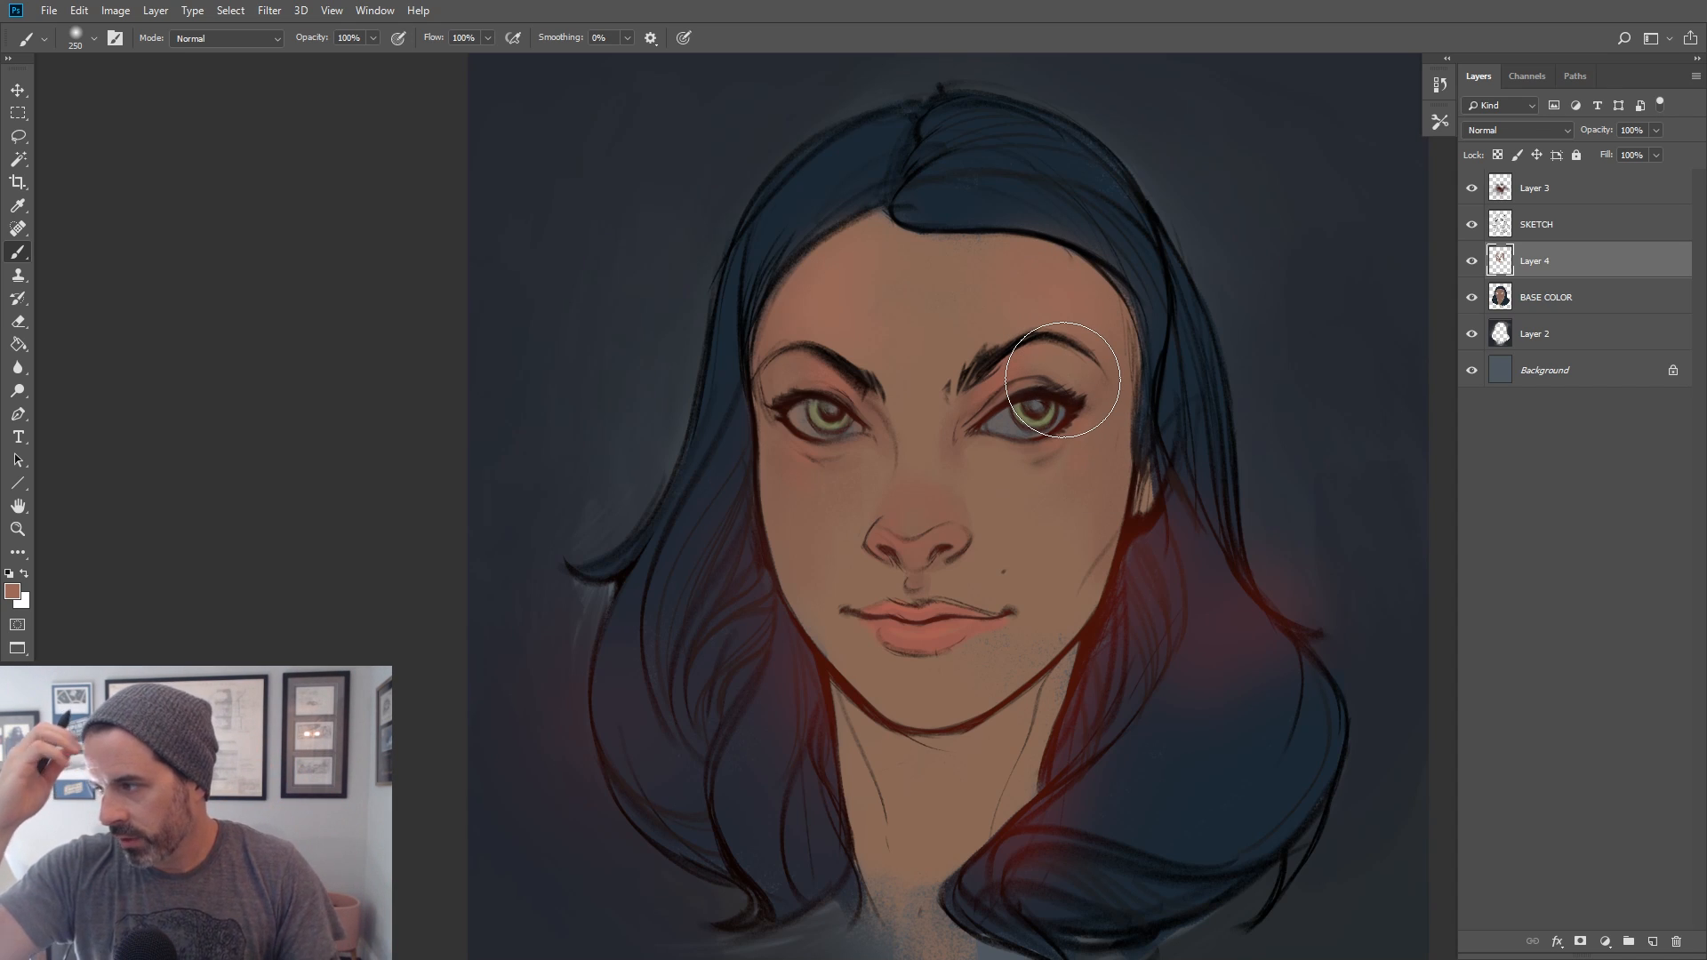
# Set the foreground colour to #a6836b and airbrush a soft highlight down the centre of the forehead
pyautogui.click(13, 590)
pyautogui.click(906, 320)
pyautogui.moveTo(1245, 517); pyautogui.dragTo(1244, 514)
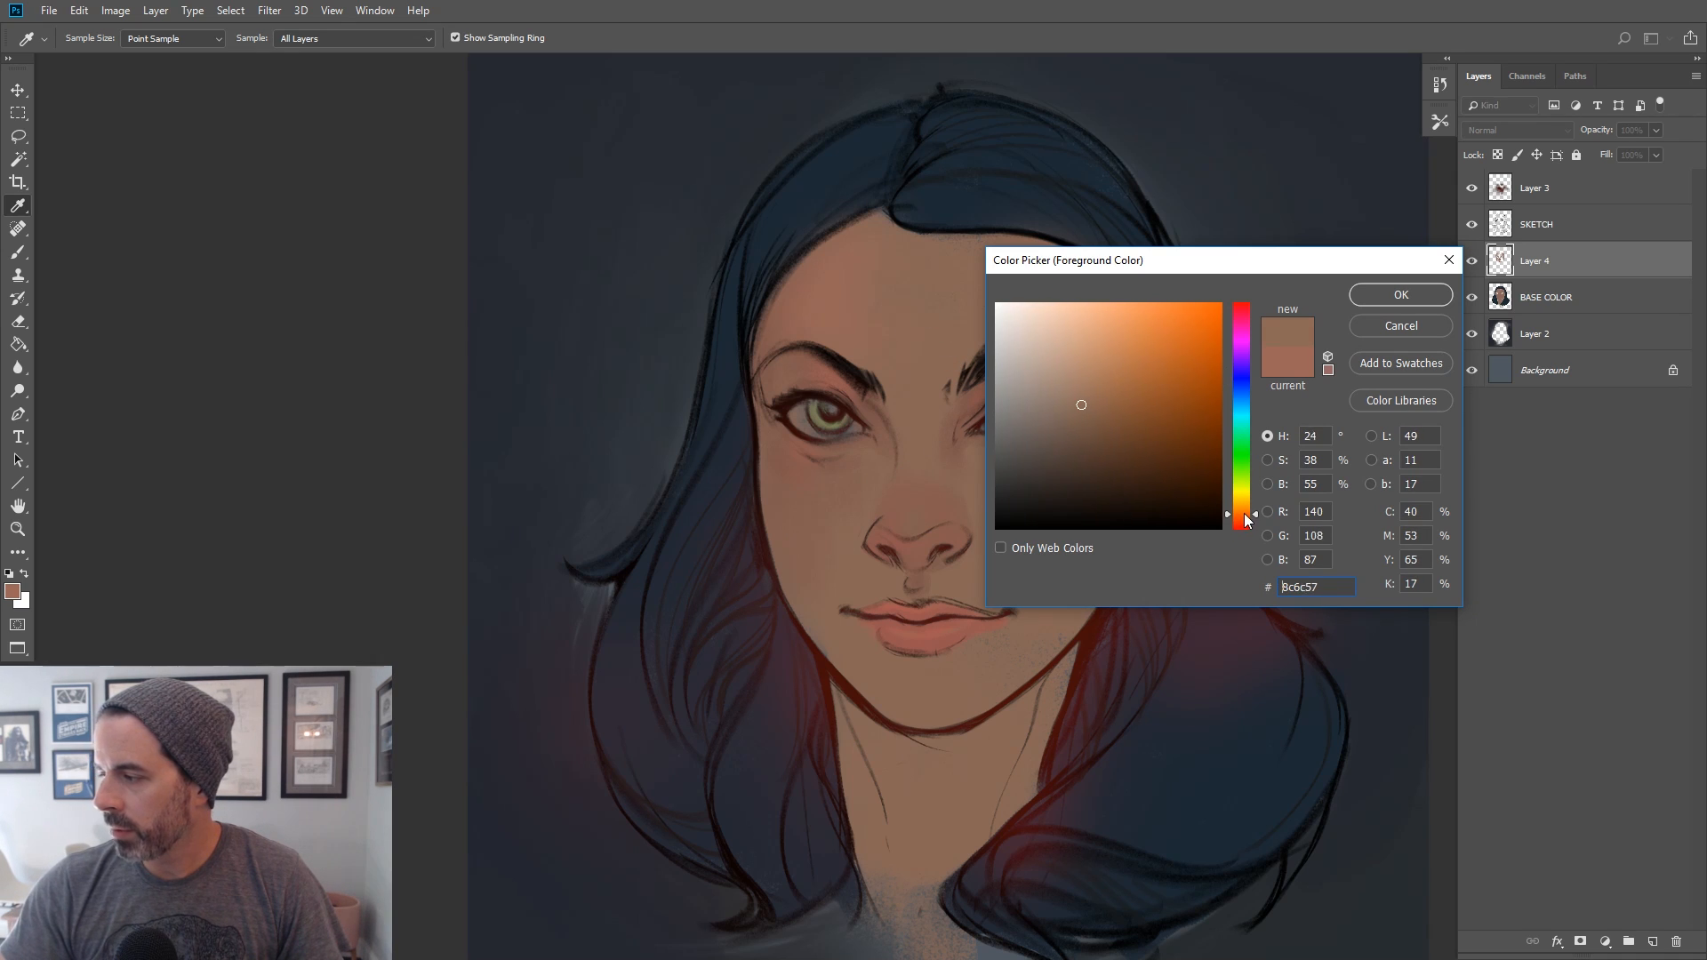
pyautogui.click(1074, 380)
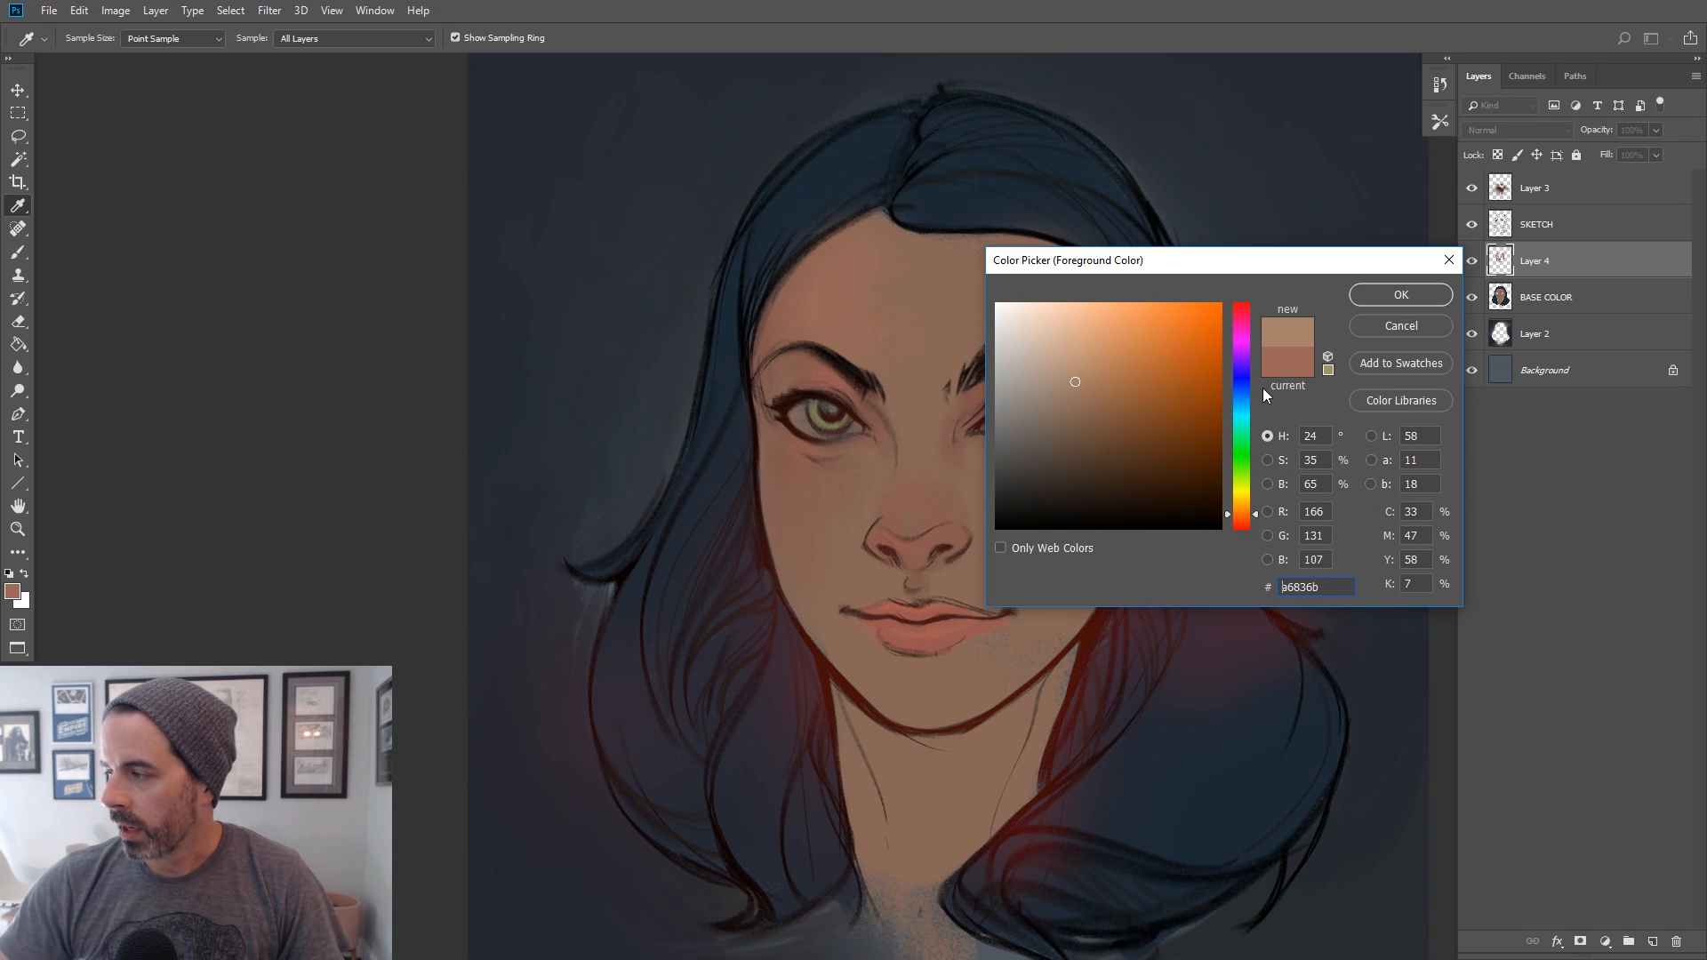
pyautogui.click(1379, 291)
pyautogui.moveTo(892, 309)
pyautogui.mouseDown()
pyautogui.moveTo(997, 307)
pyautogui.moveTo(922, 377)
pyautogui.mouseUp()
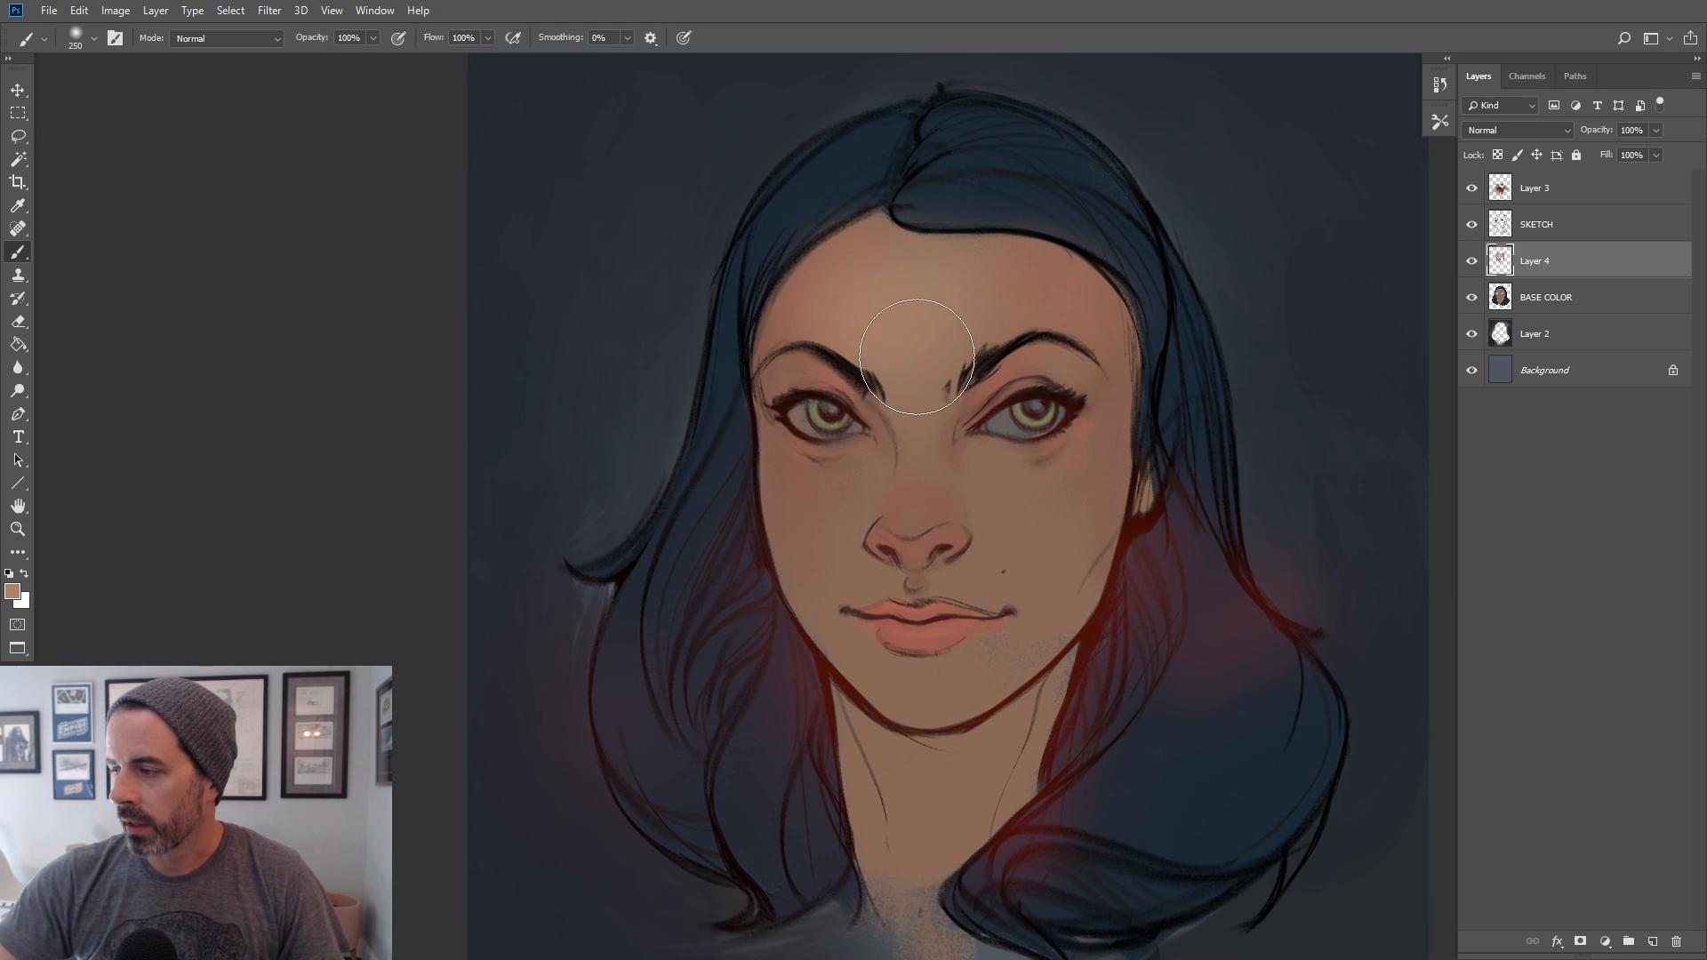
# Reduce the airbrush to 150 px and lighten both cheeks below the eyes with the light skin tone
pyautogui.press('[')
pyautogui.press('[')
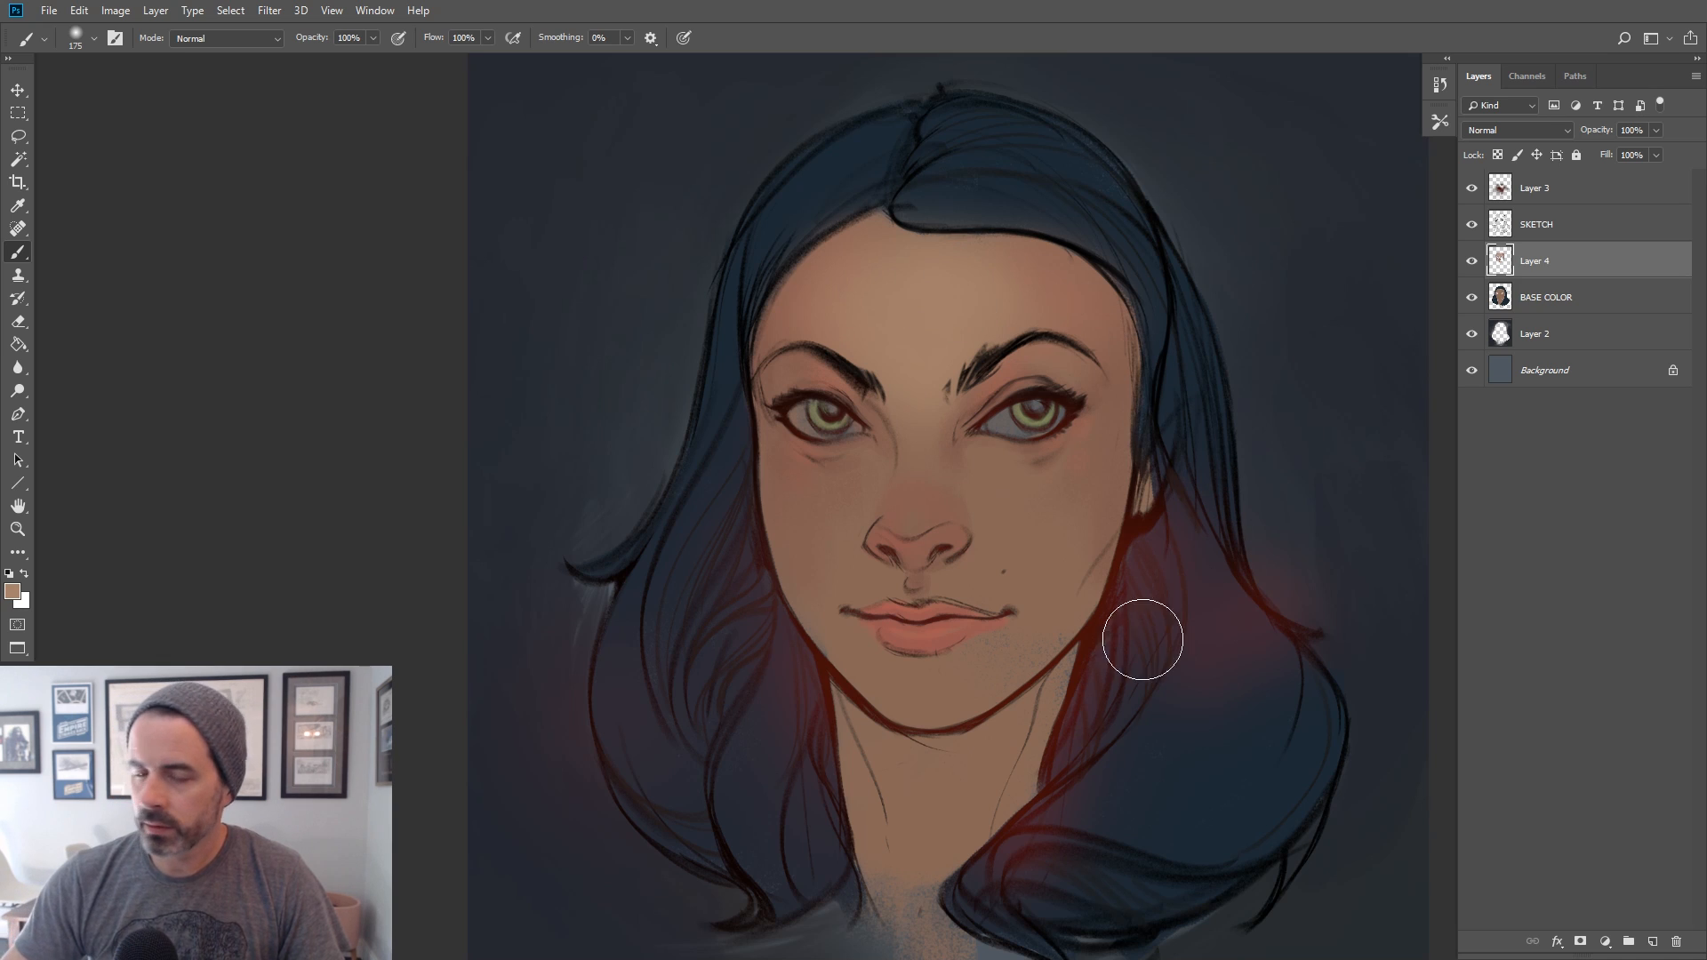
pyautogui.press('[')
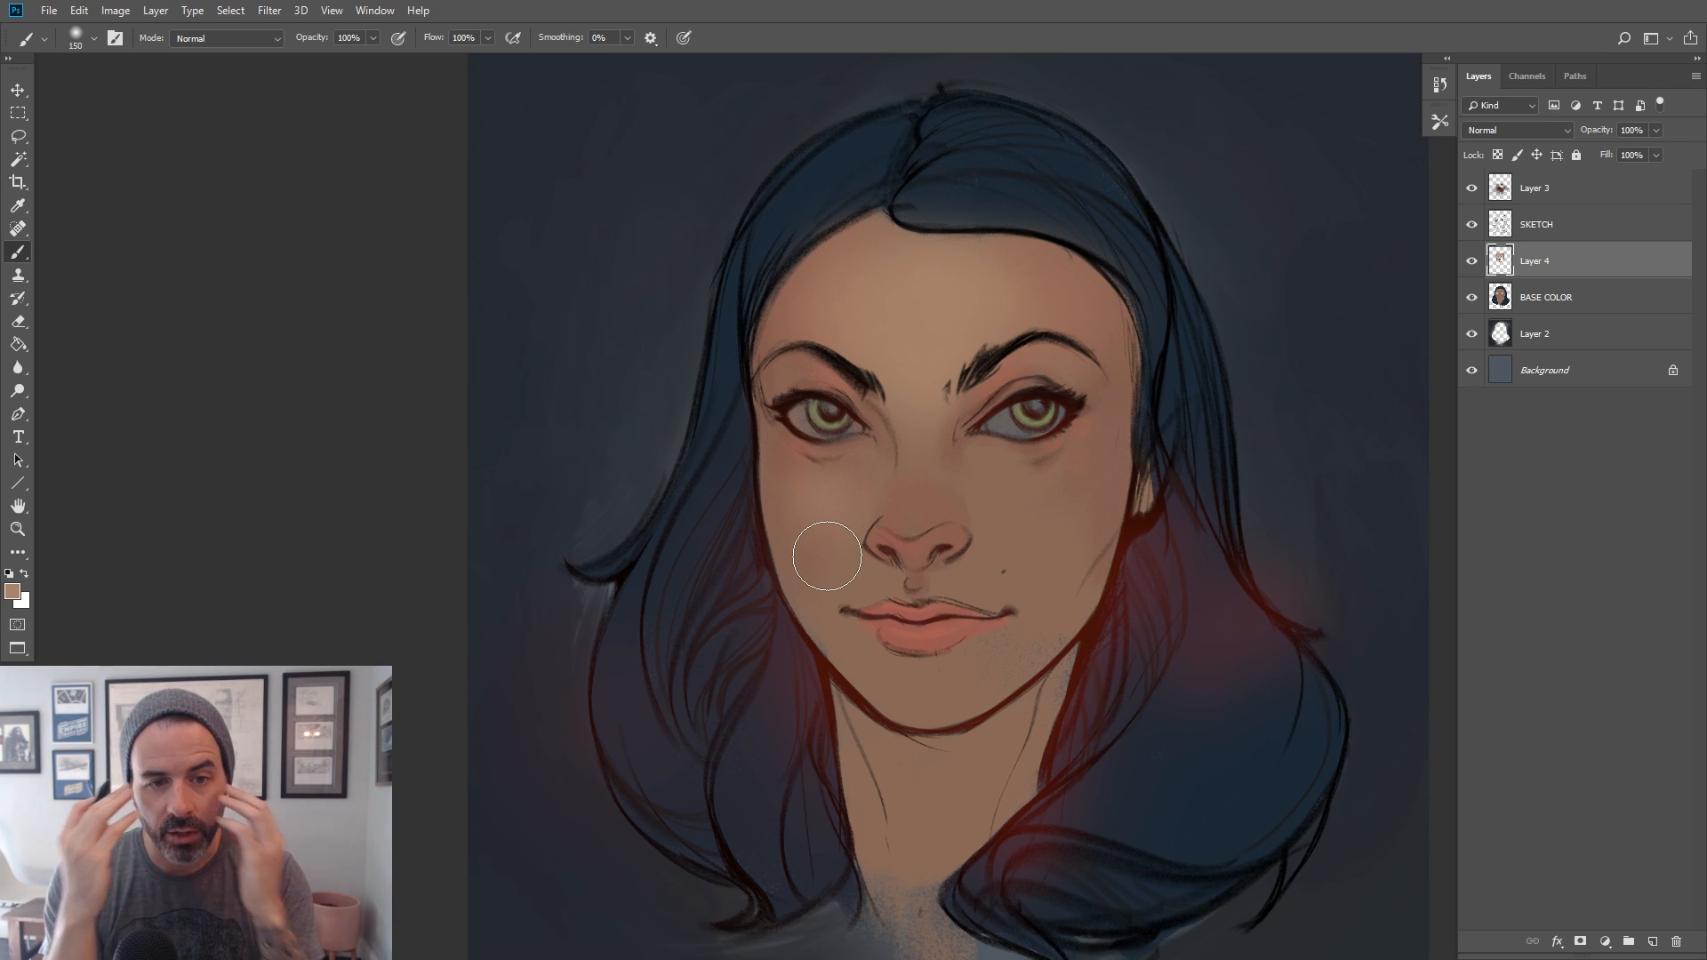
pyautogui.moveTo(1074, 481)
pyautogui.mouseDown()
pyautogui.moveTo(1001, 531)
pyautogui.moveTo(1068, 501)
pyautogui.moveTo(1044, 517)
pyautogui.moveTo(963, 455)
pyautogui.moveTo(1047, 503)
pyautogui.moveTo(981, 469)
pyautogui.moveTo(1062, 480)
pyautogui.moveTo(1091, 457)
pyautogui.moveTo(1042, 507)
pyautogui.mouseUp()
pyautogui.moveTo(813, 490)
pyautogui.mouseDown()
pyautogui.moveTo(870, 492)
pyautogui.moveTo(795, 492)
pyautogui.mouseUp()
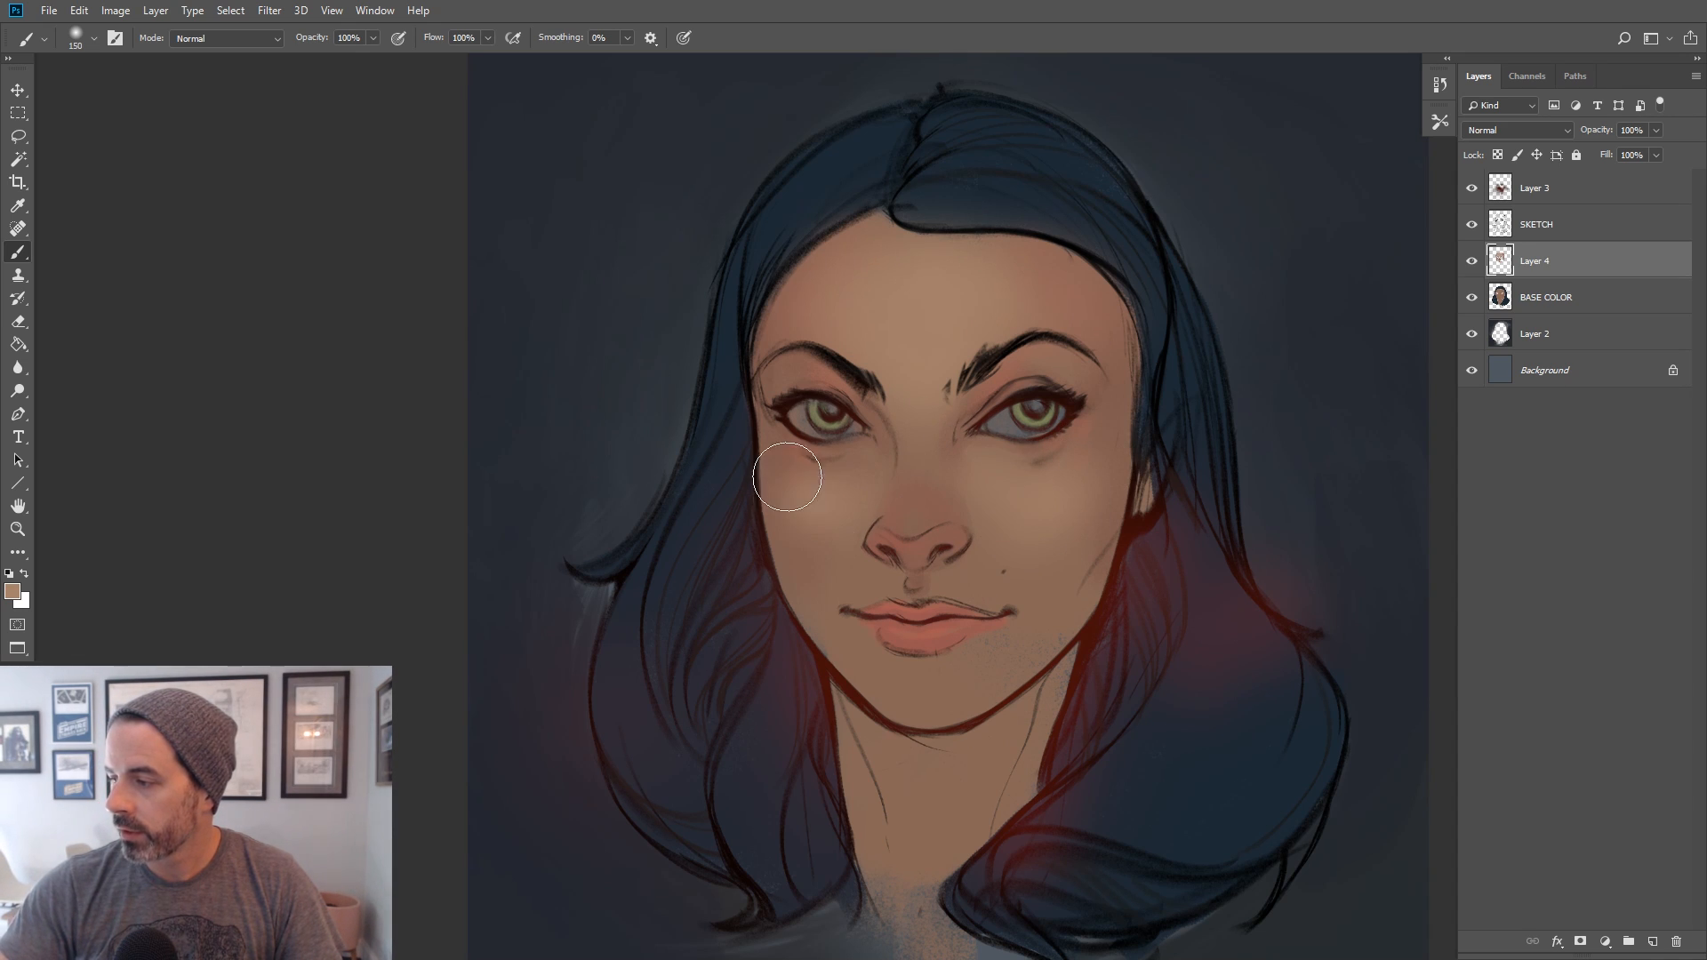
# Sample nearby skin tones and softly lighten the area around the mouth and the chin, varying the airbrush between 100 and 175 px
pyautogui.press('[')
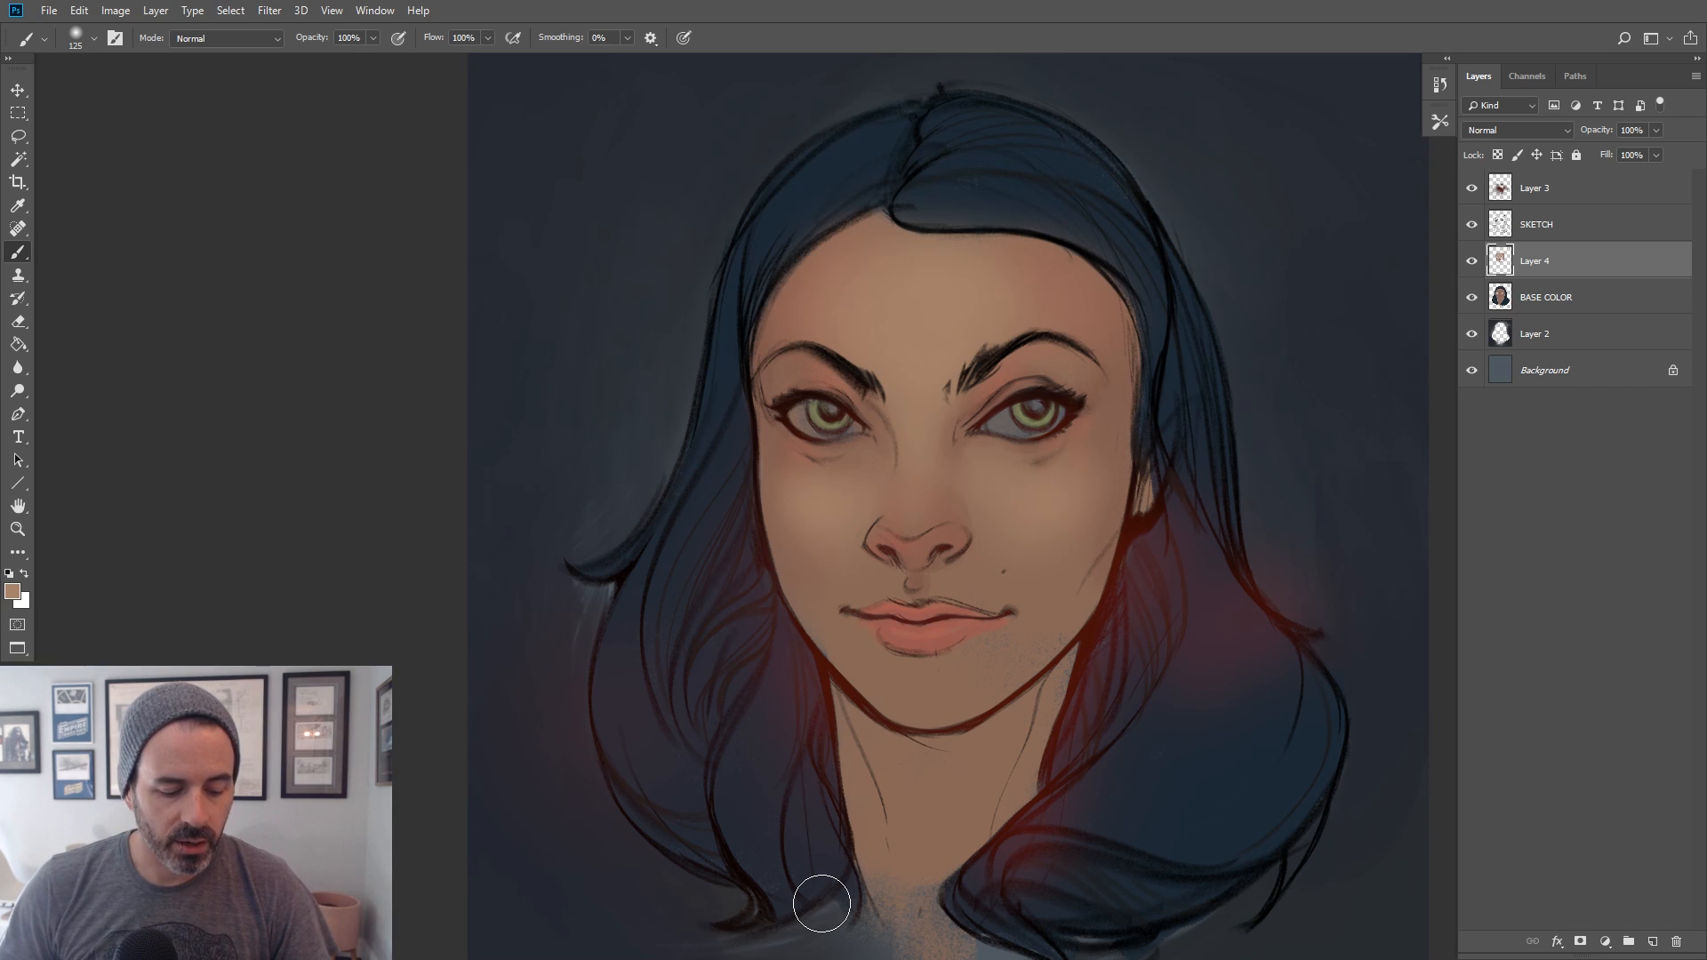
pyautogui.keyDown('alt'); pyautogui.click(804, 521); pyautogui.keyUp('alt')
pyautogui.press(']')
pyautogui.press(']')
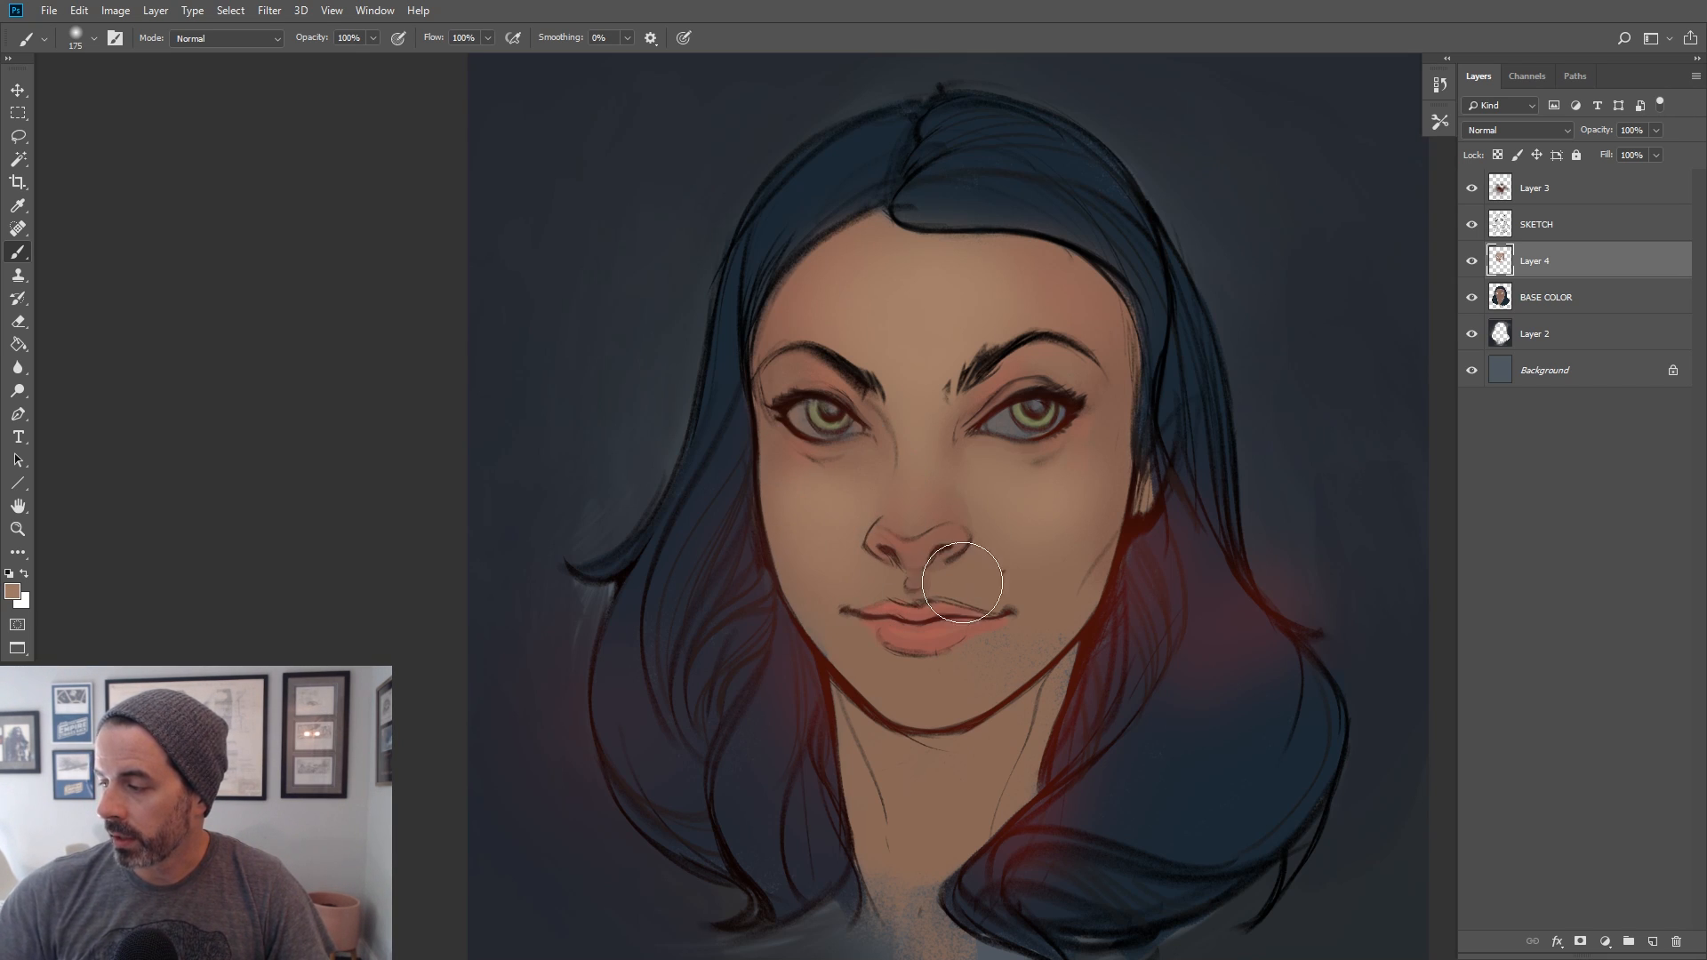
pyautogui.press('[')
pyautogui.press('[')
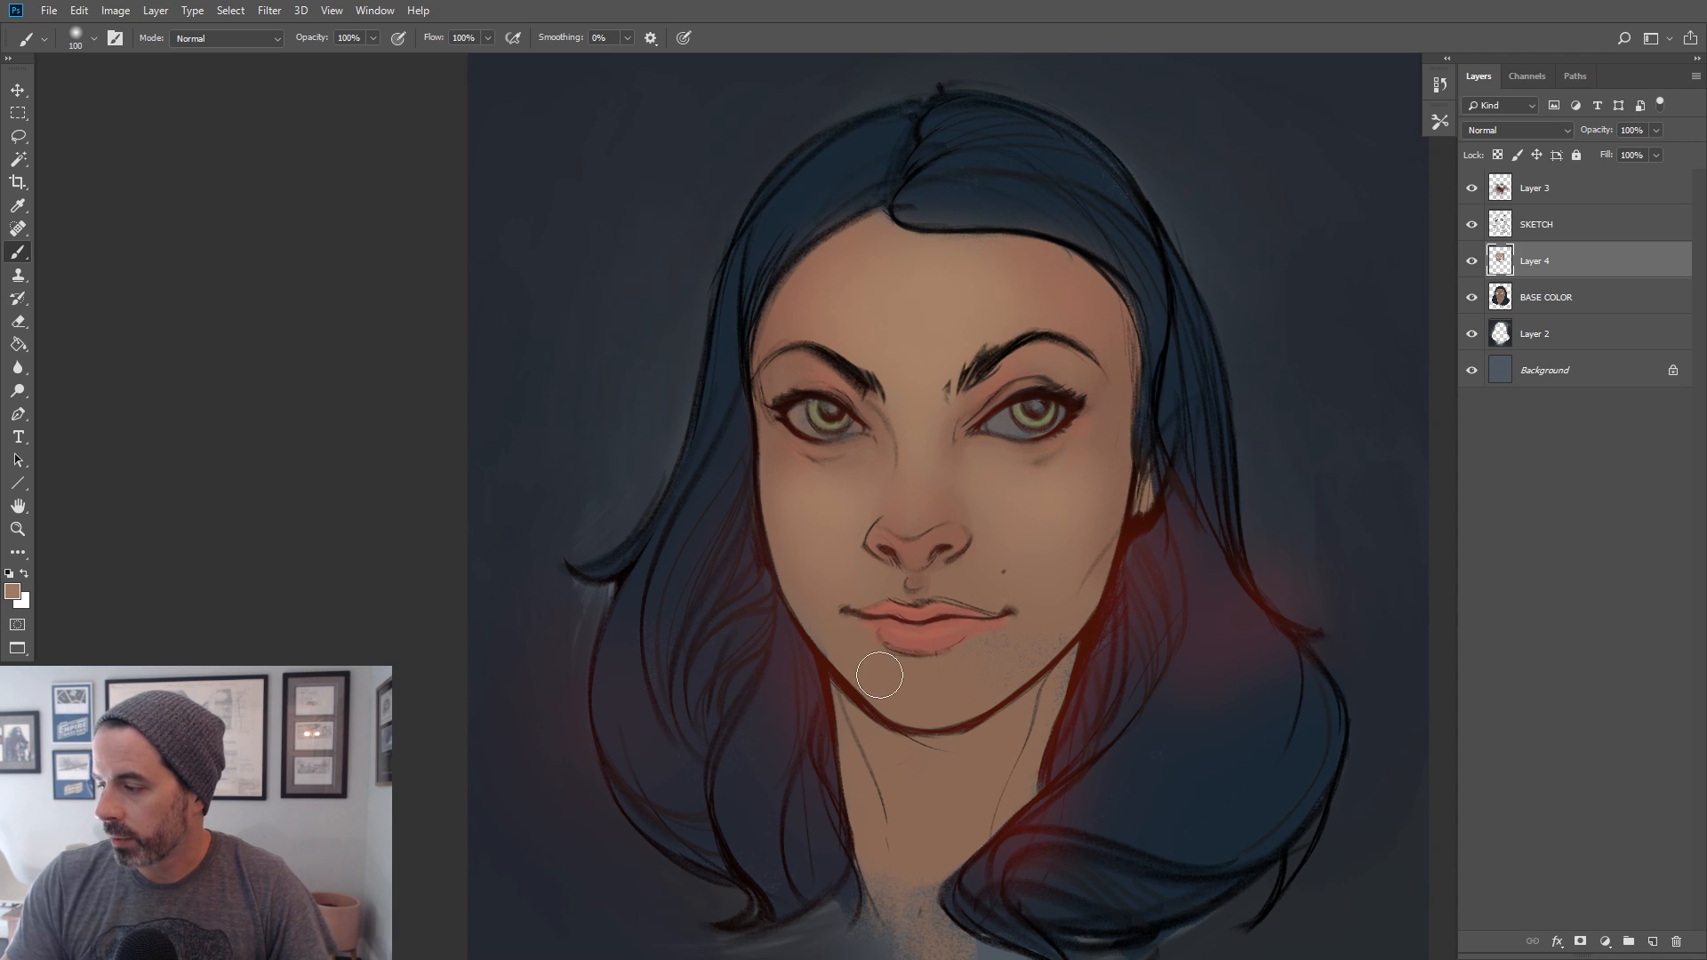
pyautogui.keyDown('alt'); pyautogui.click(1043, 635); pyautogui.keyUp('alt')
pyautogui.press(']')
pyautogui.press('[')
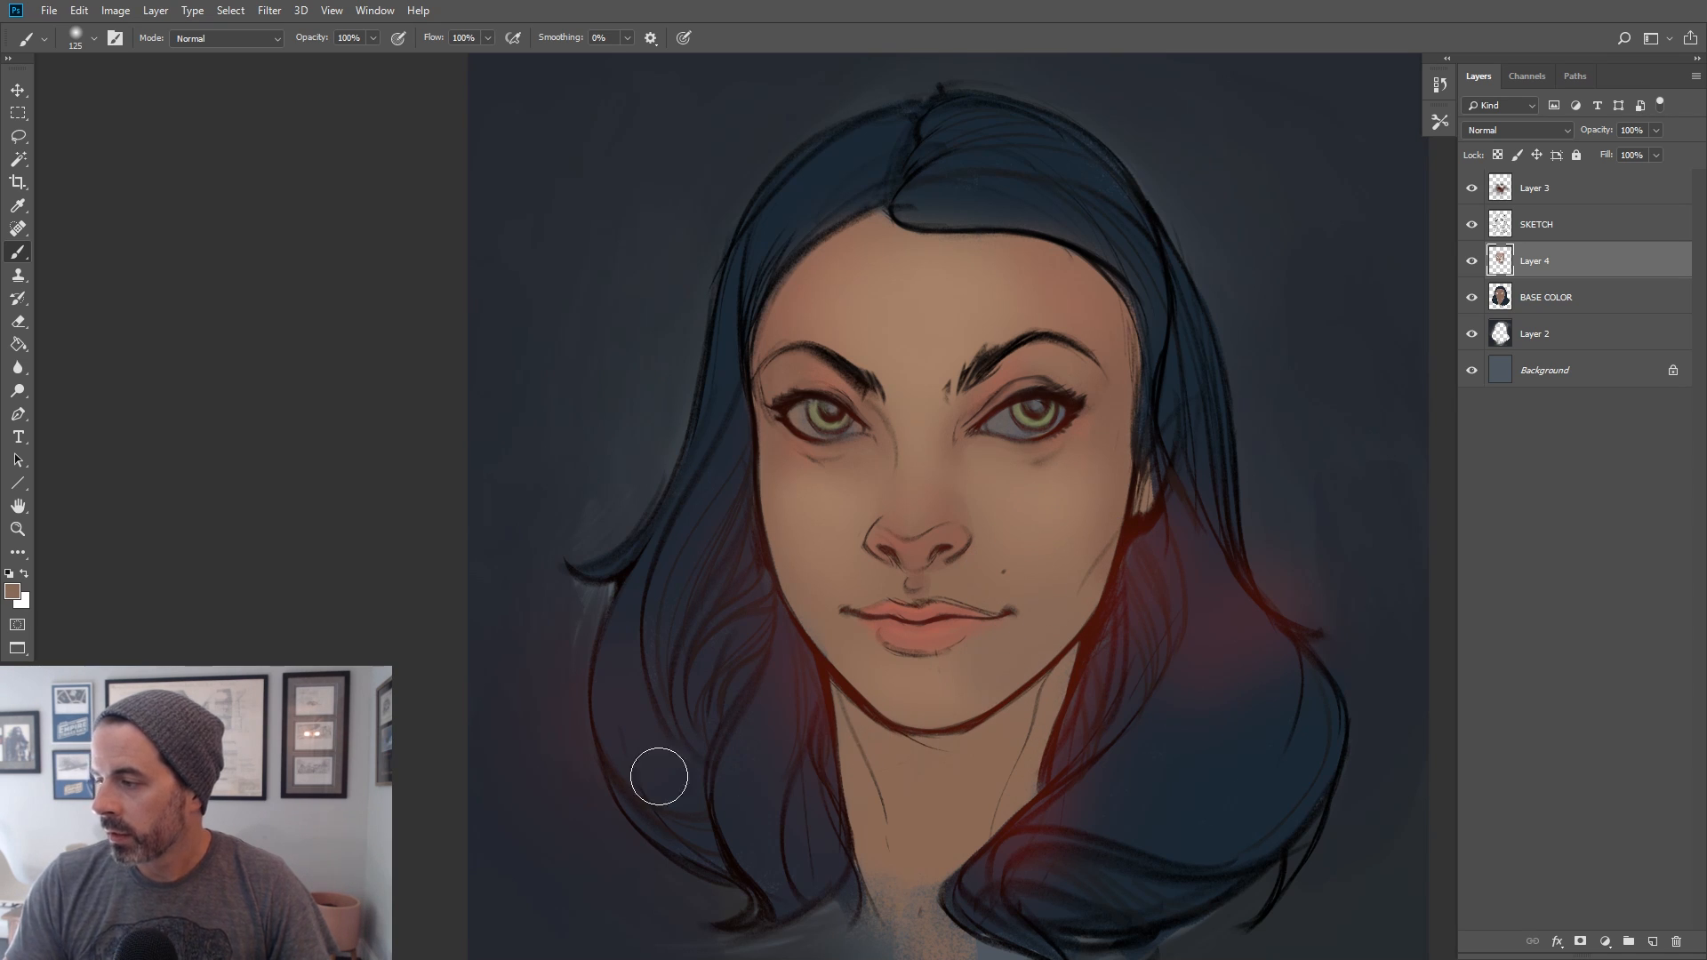
# Switch back to the DG_MAIN brush and add a new layer above Layer 4
pyautogui.click(93, 40)
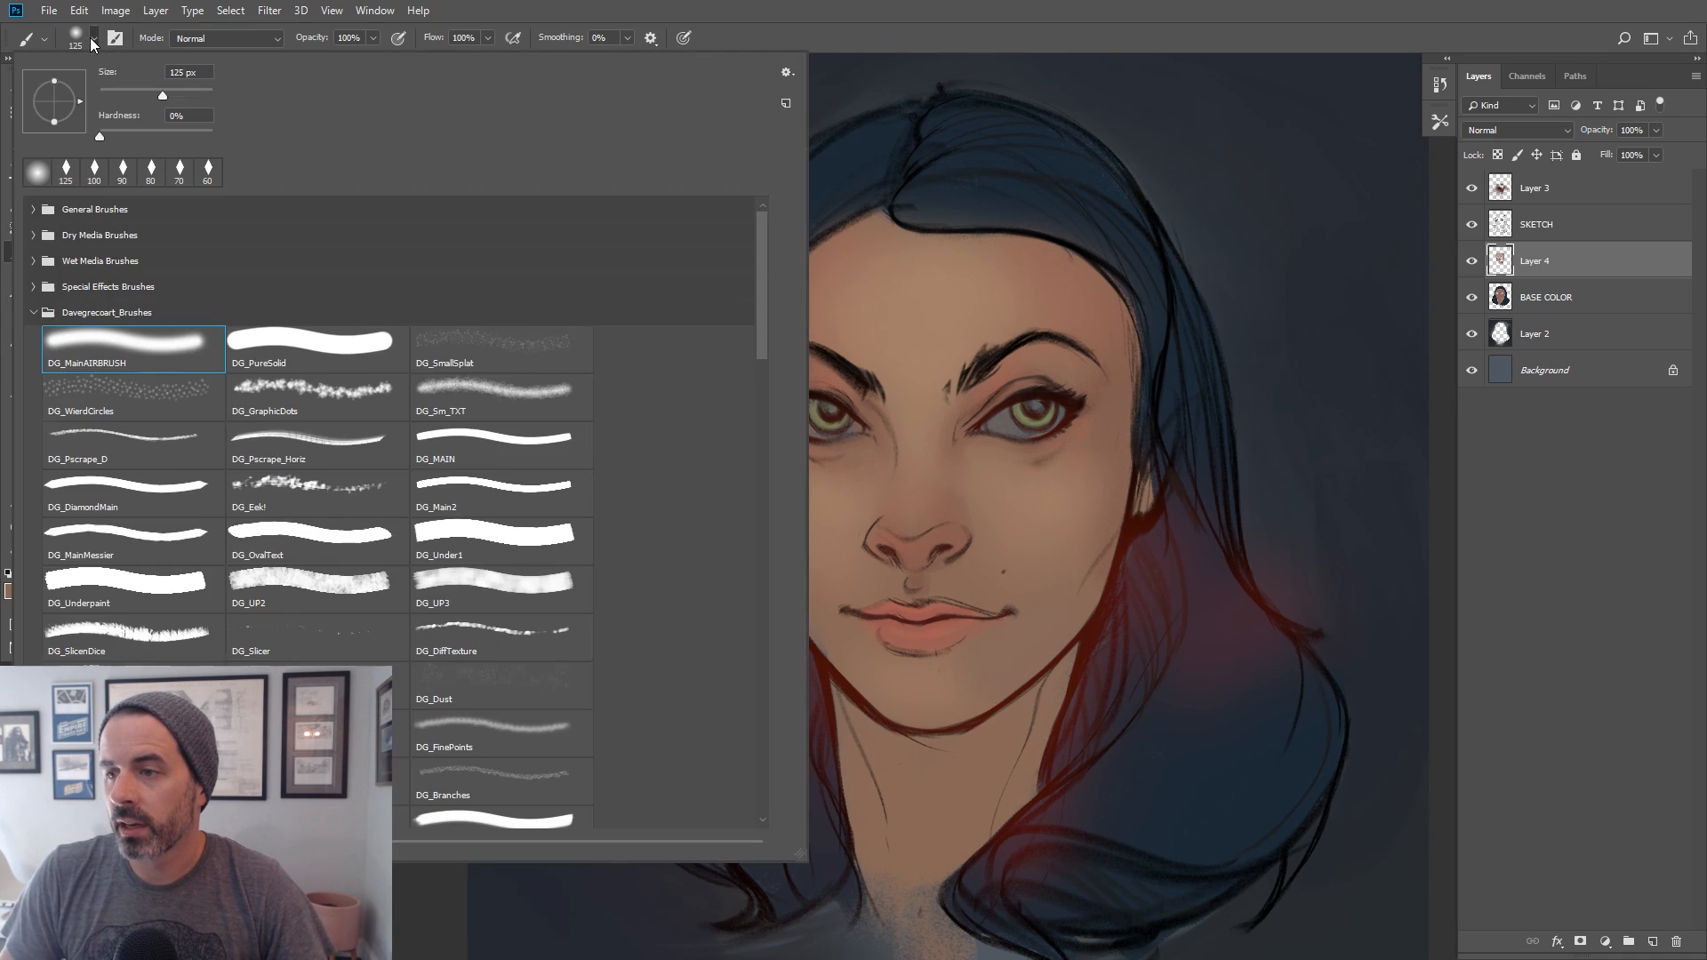
pyautogui.doubleClick(486, 451)
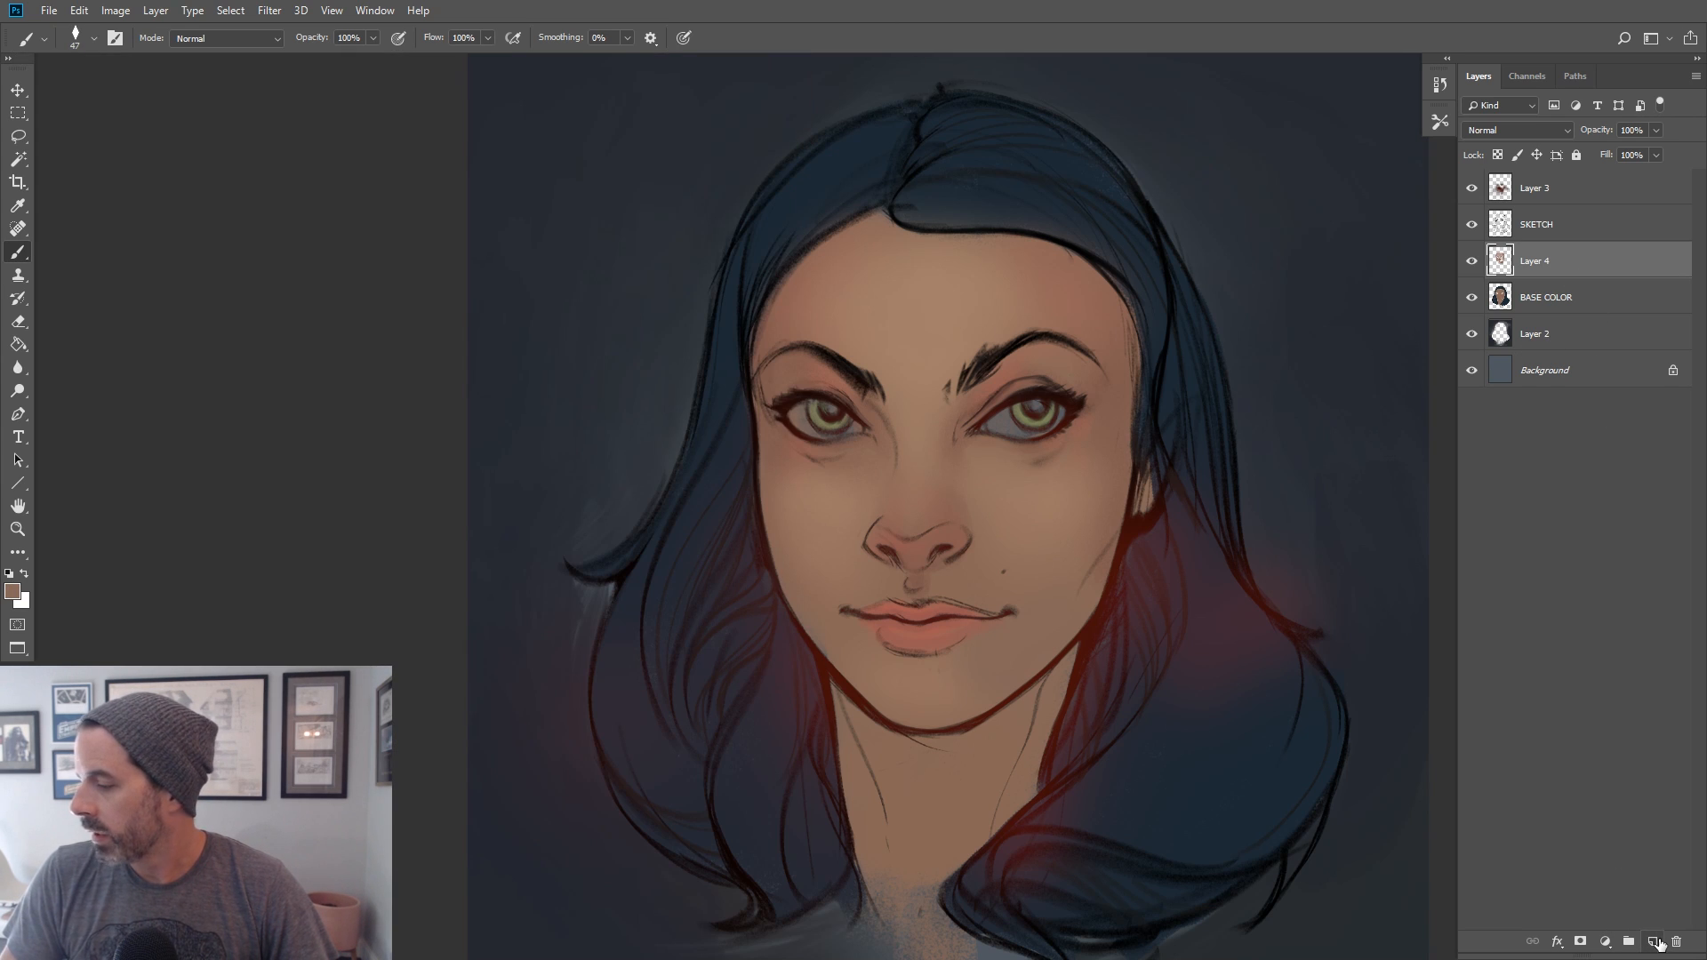
pyautogui.click(1655, 941)
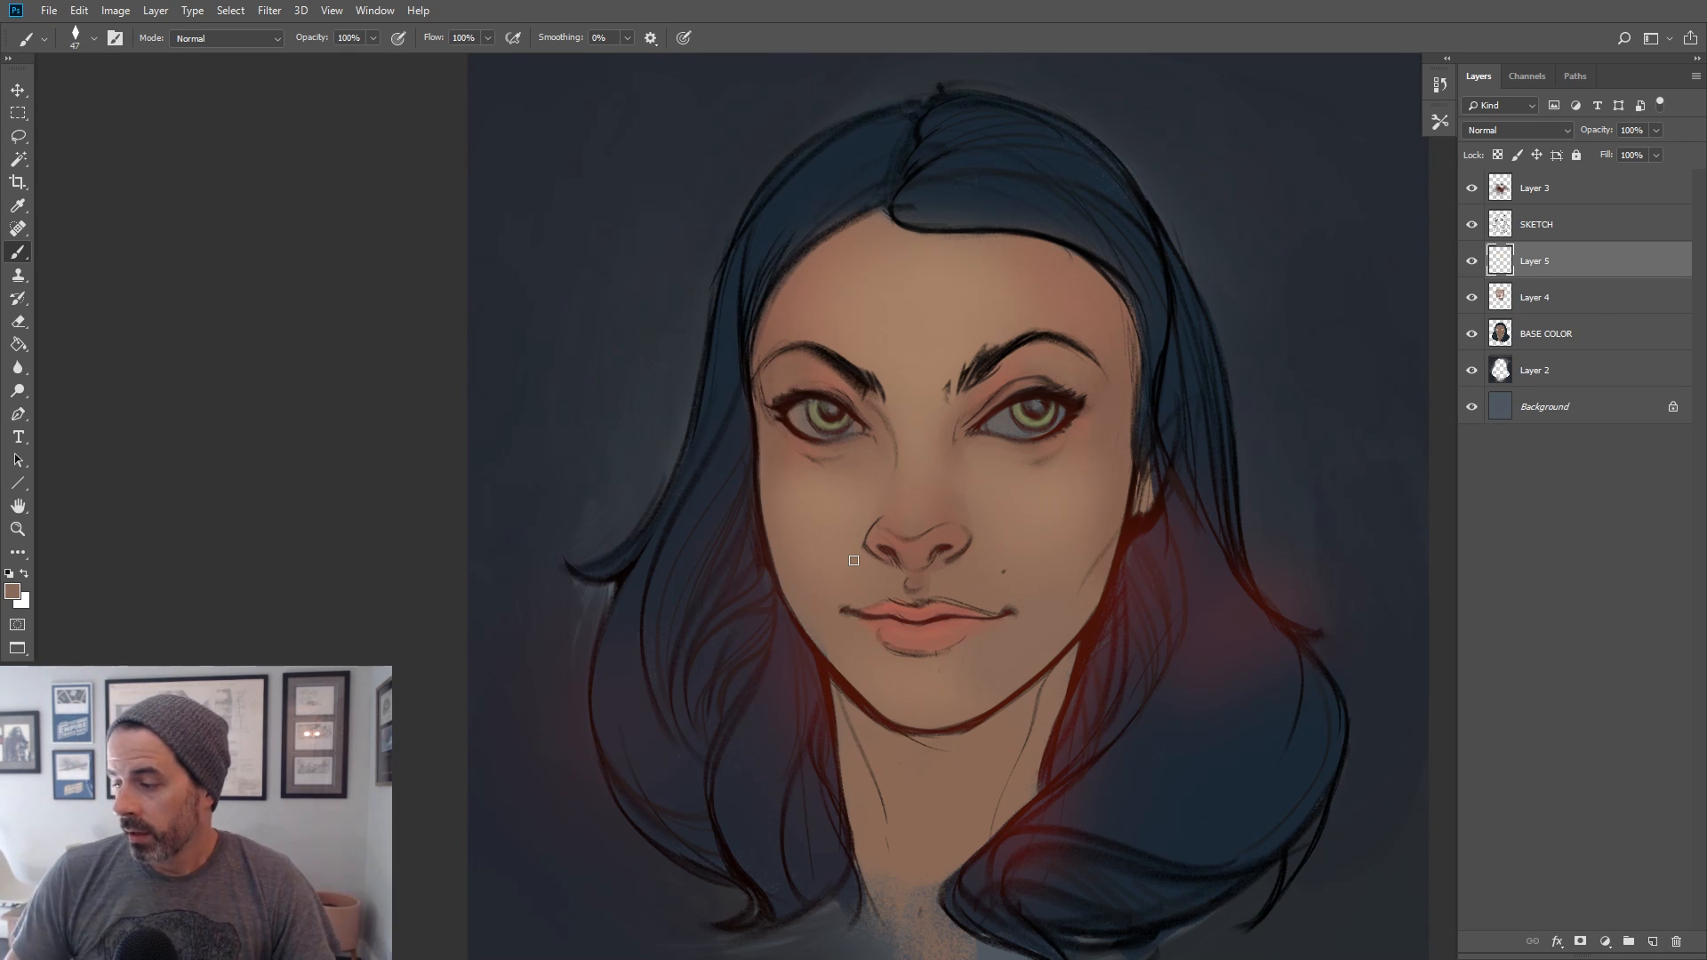
# Sample a darker skin tone and paint a reddish-brown cast shadow on the neck beneath the jaw, adjusting the brush size
pyautogui.keyDown('alt'); pyautogui.click(1023, 692); pyautogui.keyUp('alt')
pyautogui.press(']')
pyautogui.moveTo(884, 738)
pyautogui.mouseDown()
pyautogui.moveTo(986, 758)
pyautogui.moveTo(896, 739)
pyautogui.moveTo(960, 750)
pyautogui.moveTo(934, 750)
pyautogui.moveTo(992, 728)
pyautogui.moveTo(904, 745)
pyautogui.moveTo(1045, 693)
pyautogui.moveTo(991, 759)
pyautogui.moveTo(1068, 666)
pyautogui.moveTo(986, 733)
pyautogui.moveTo(1029, 704)
pyautogui.moveTo(993, 778)
pyautogui.mouseUp()
pyautogui.press(']')
pyautogui.press(']')
pyautogui.moveTo(1064, 670)
pyautogui.mouseDown()
pyautogui.moveTo(996, 786)
pyautogui.moveTo(1041, 713)
pyautogui.moveTo(977, 764)
pyautogui.moveTo(1050, 698)
pyautogui.moveTo(977, 756)
pyautogui.moveTo(1025, 720)
pyautogui.moveTo(869, 747)
pyautogui.moveTo(903, 790)
pyautogui.mouseUp()
pyautogui.press(']')
pyautogui.press(']')
pyautogui.keyDown('alt'); pyautogui.click(1011, 775); pyautogui.keyUp('alt')
pyautogui.press('[')
pyautogui.press('[')
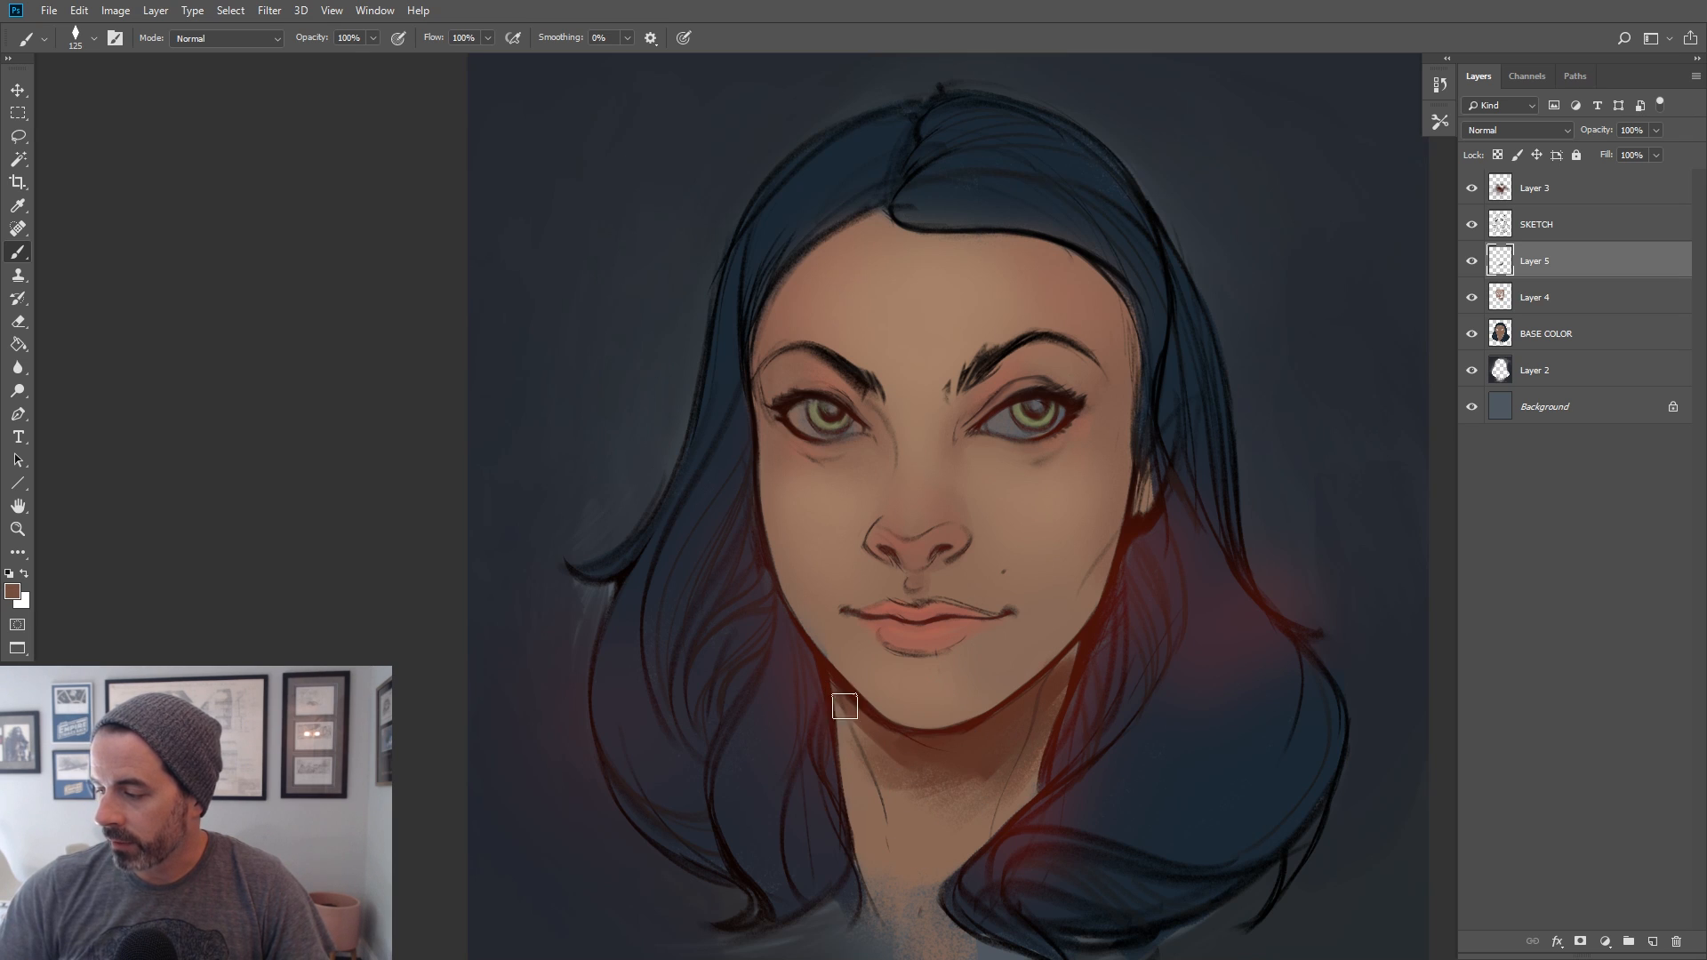
# Extend the neck shadow towards both sides and blend its lower edge, enlarging the brush to 200 px
pyautogui.press(']')
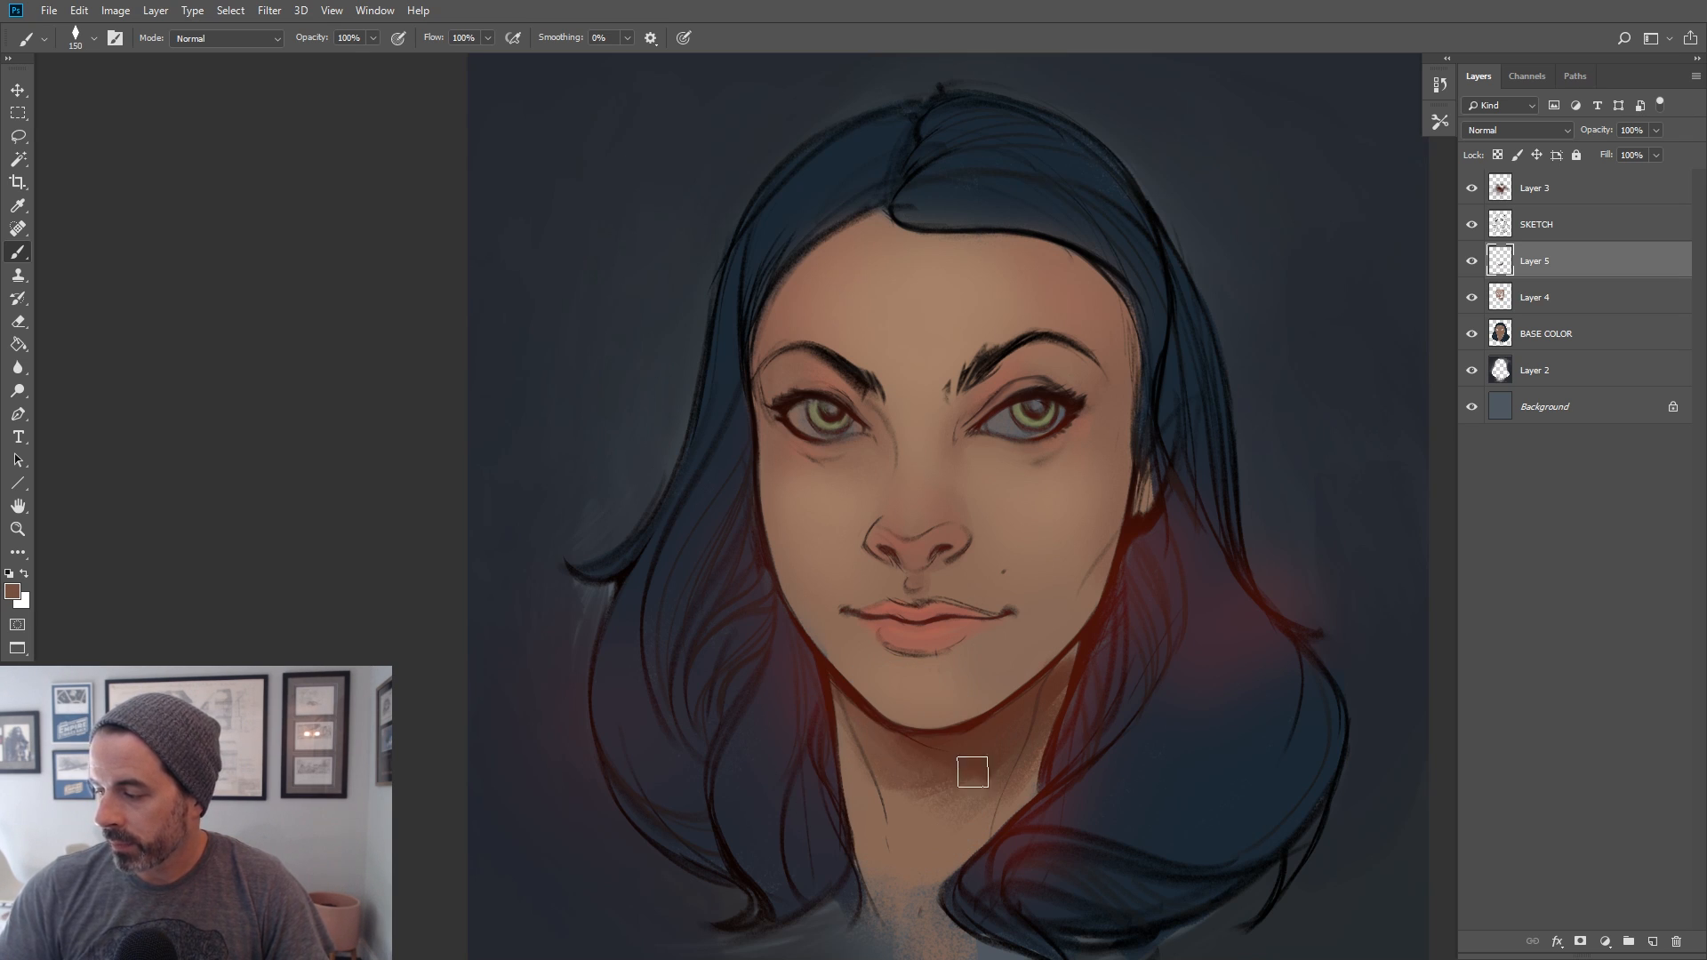
pyautogui.press(']')
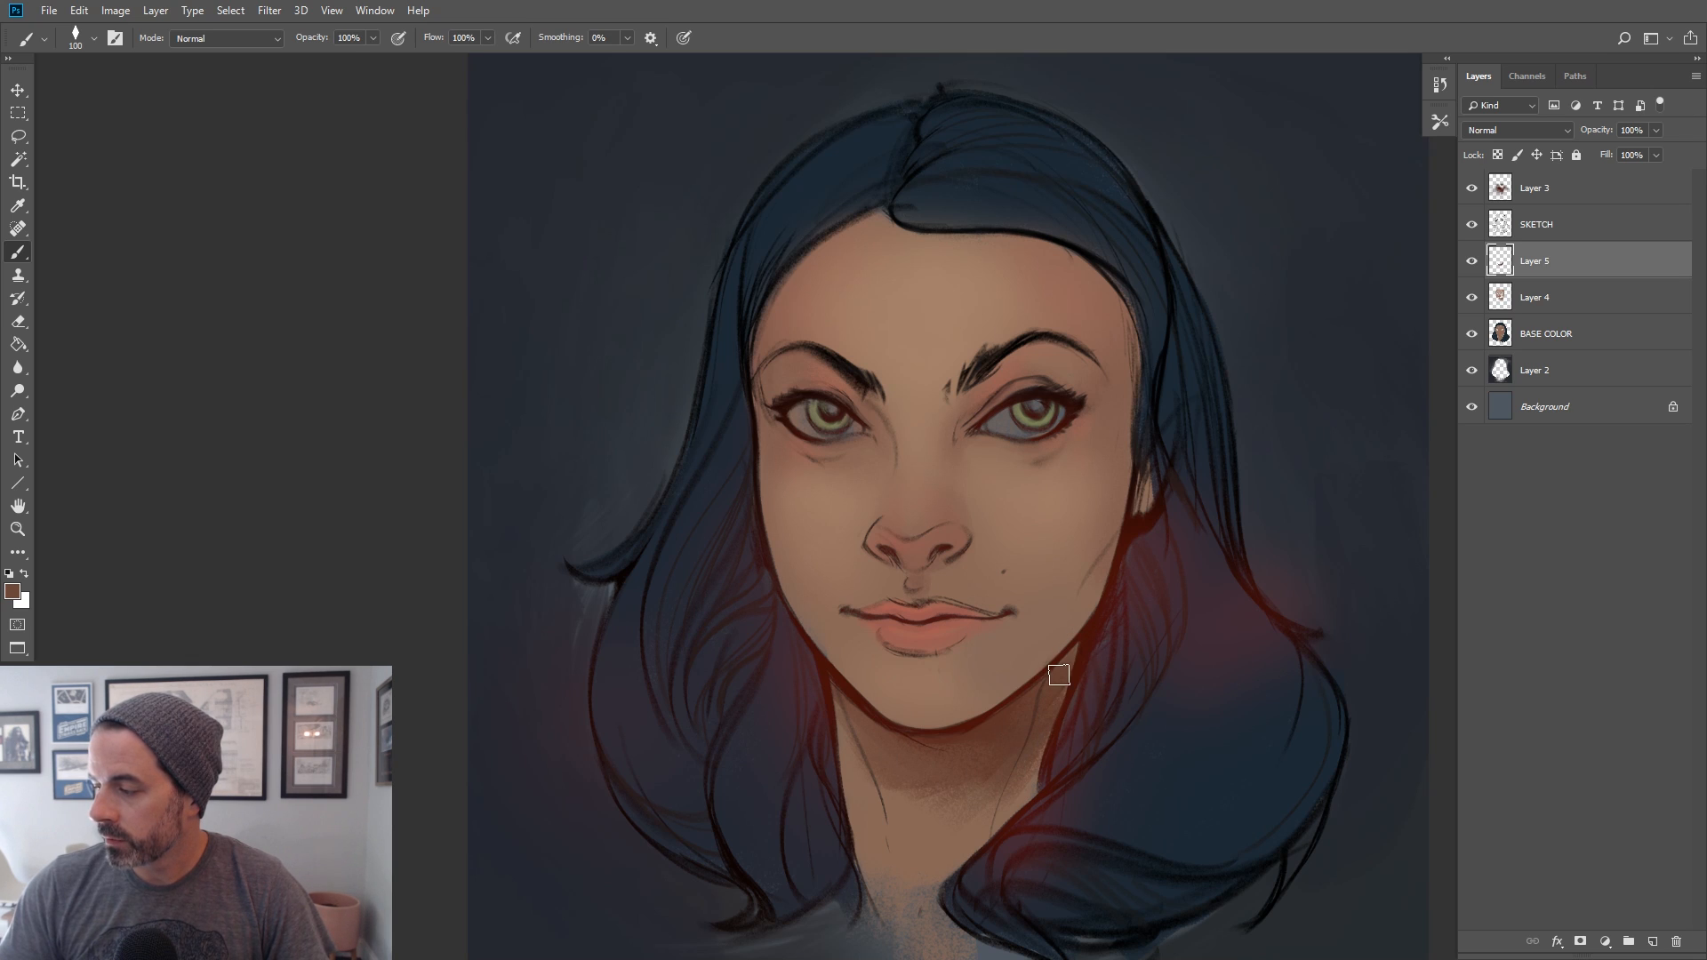
pyautogui.press(']')
pyautogui.press(']')
pyautogui.press(']')
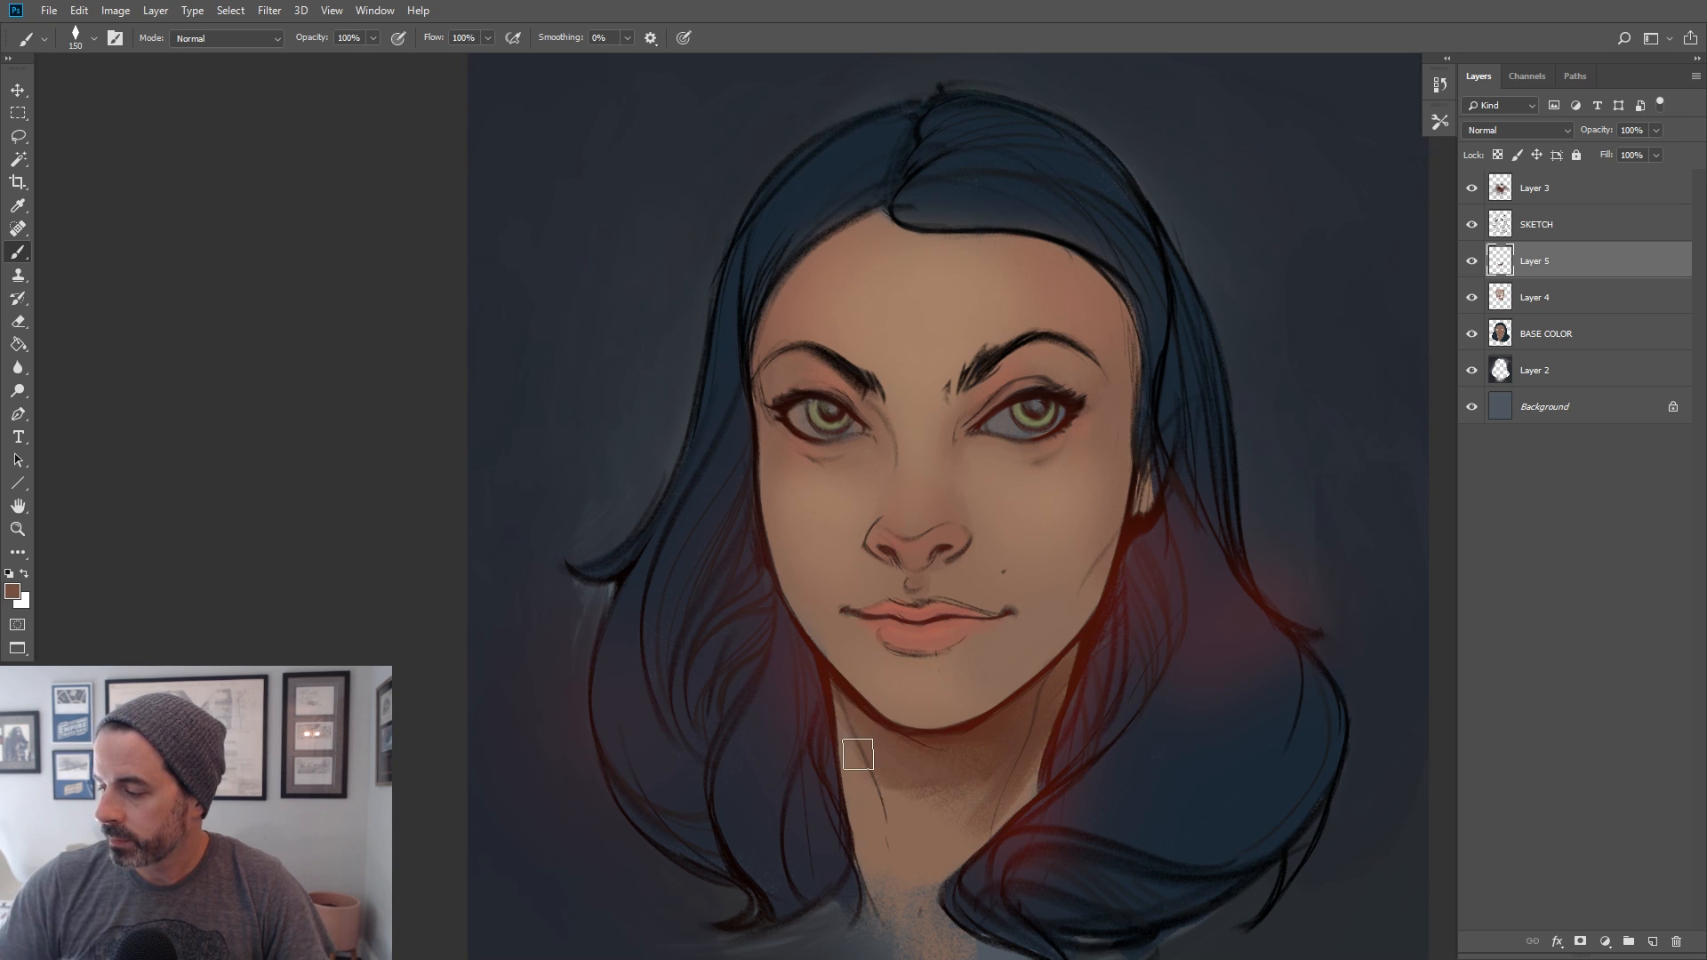
pyautogui.press(']')
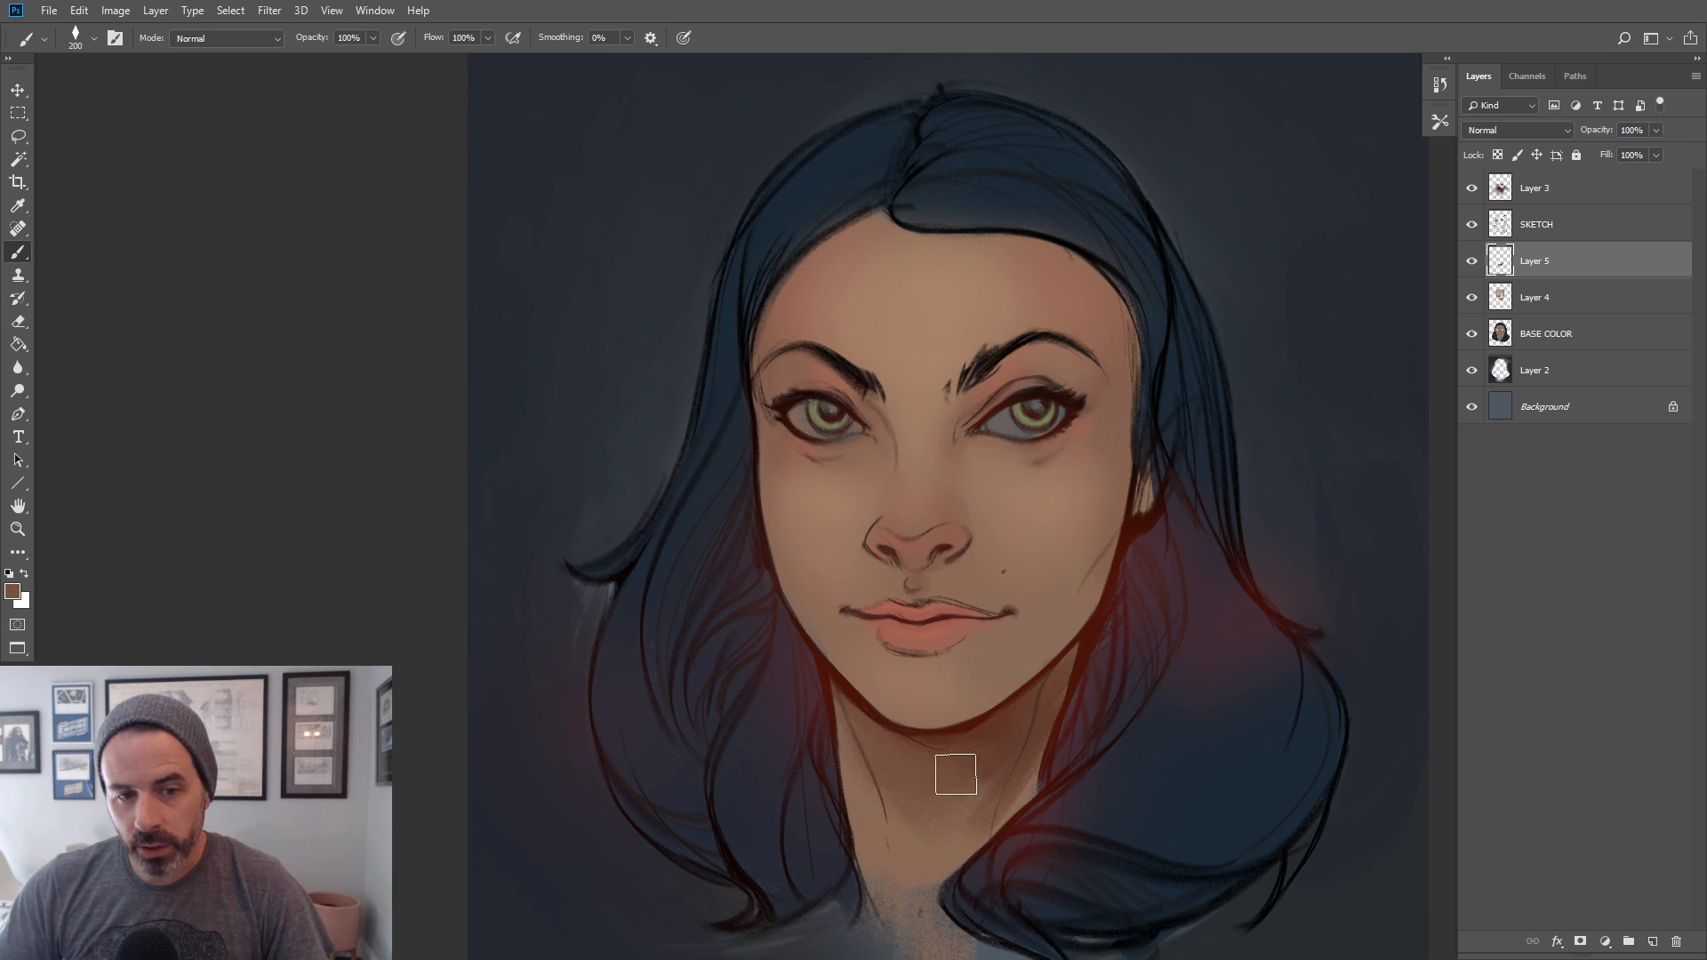
# Sample darker red-brown tones and deepen the neck shadow directly beneath the jaw and chin with a brush of about 90 to 125 px
pyautogui.keyDown('alt'); pyautogui.click(1056, 675); pyautogui.keyUp('alt')
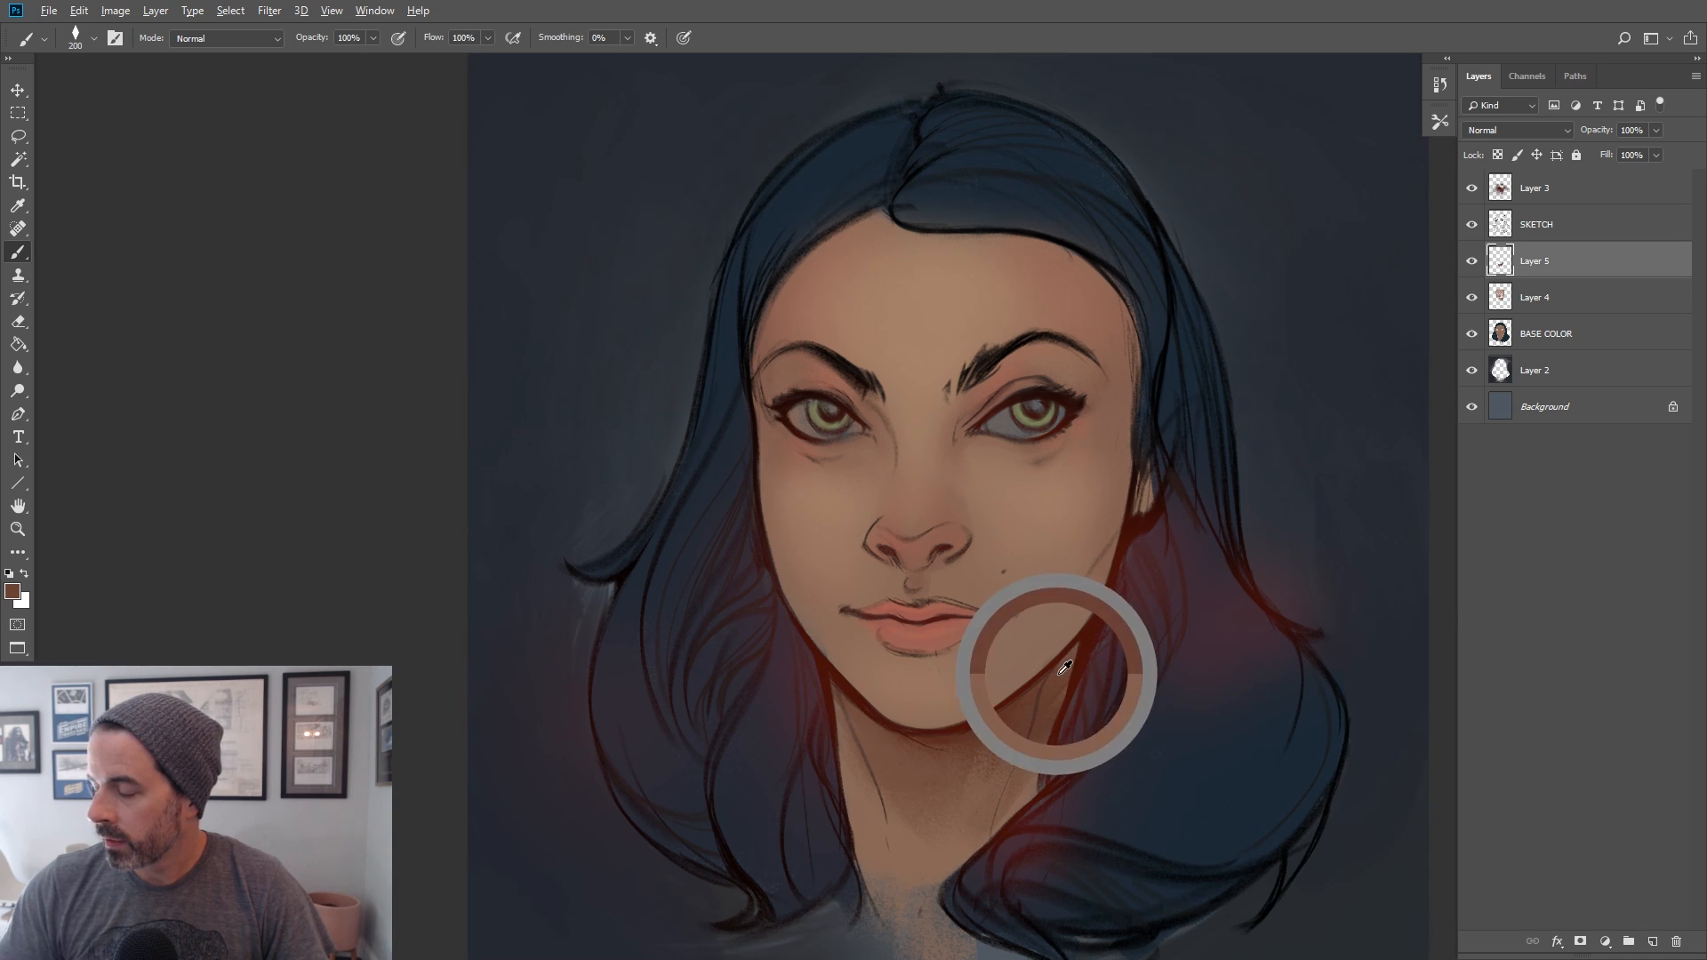
pyautogui.press('[')
pyautogui.press('[')
pyautogui.press('[')
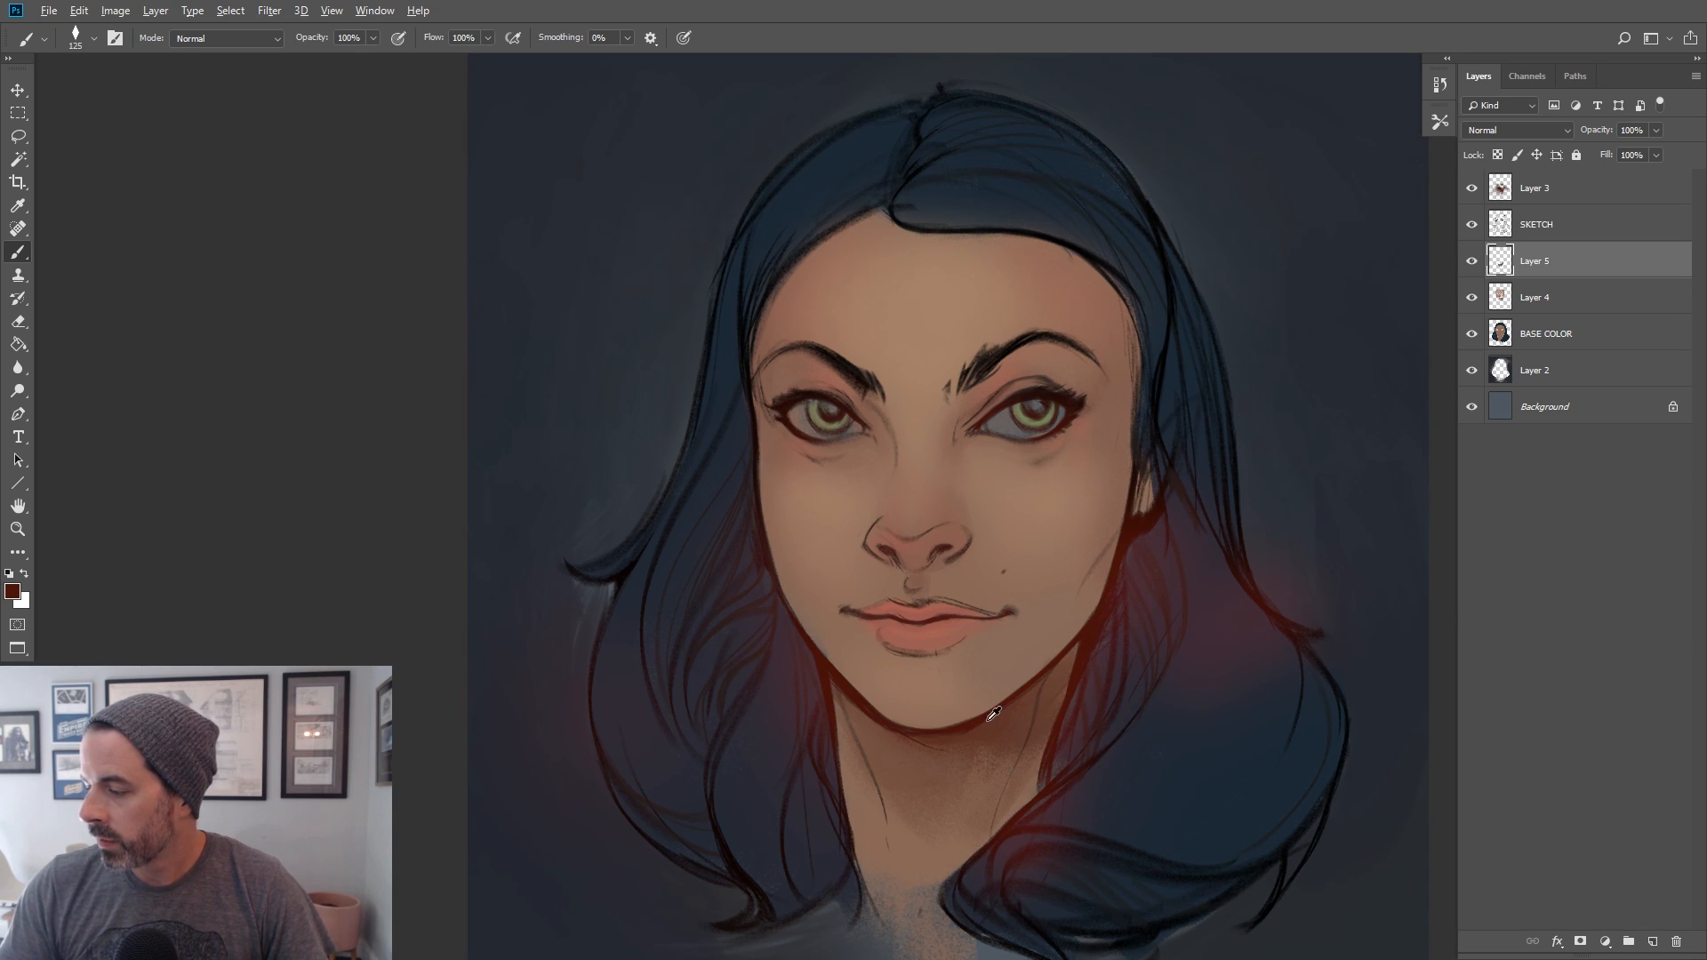
pyautogui.press(']')
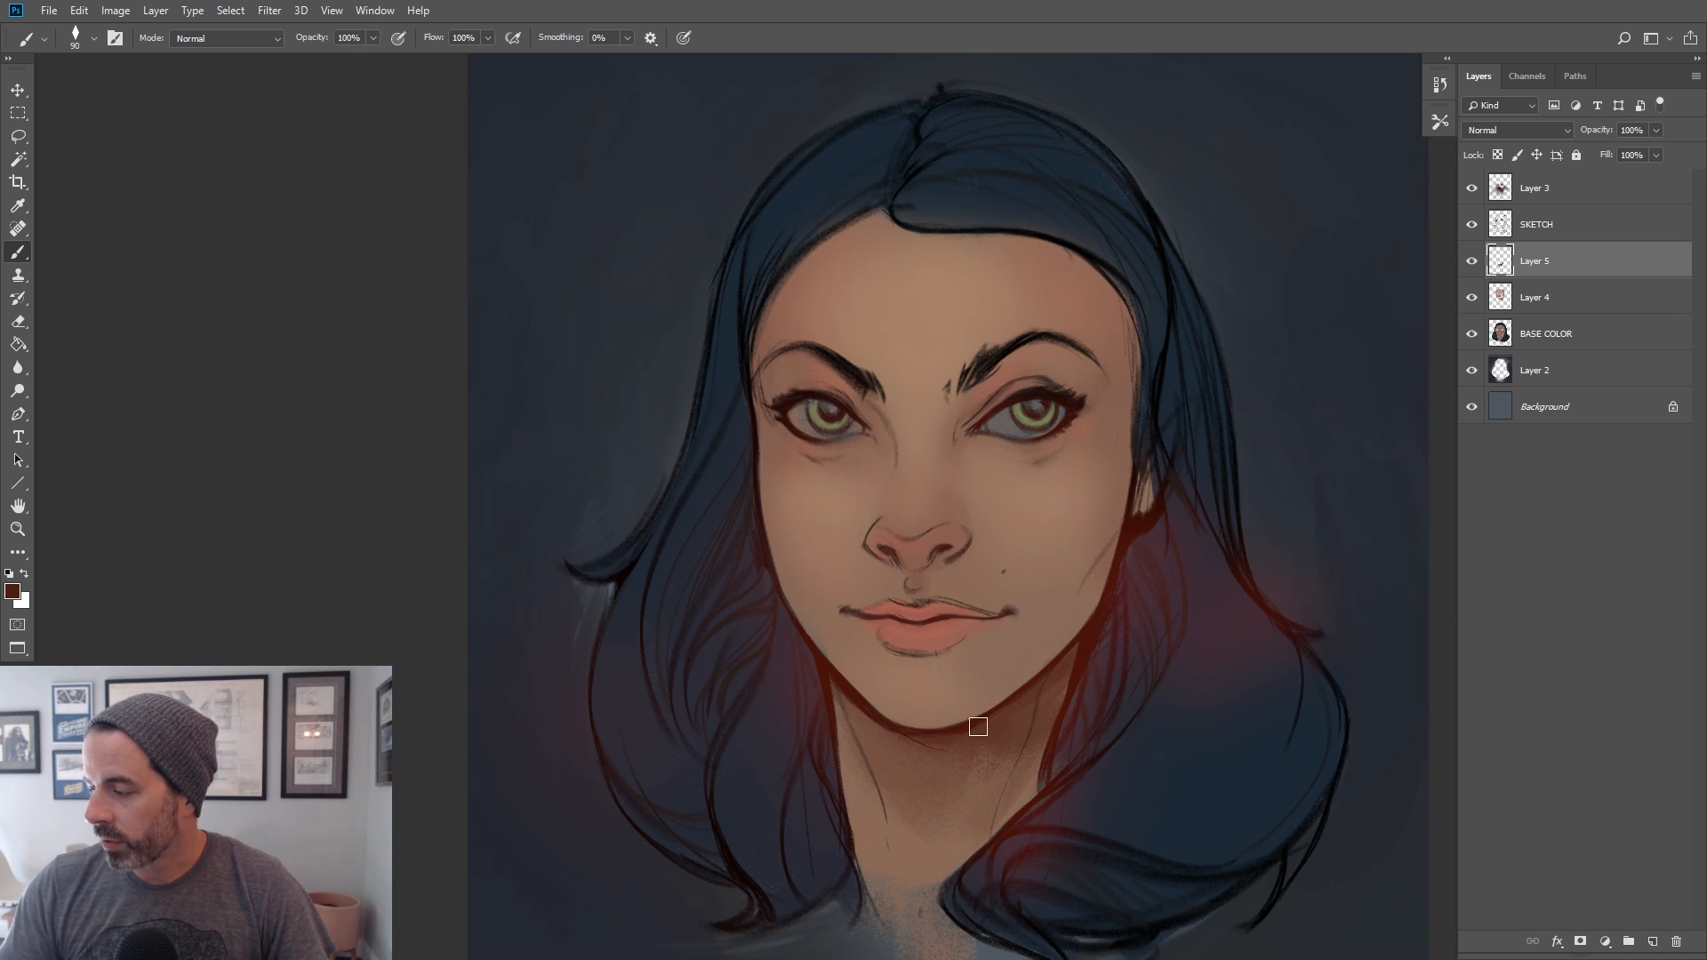
pyautogui.keyDown('alt'); pyautogui.click(998, 734); pyautogui.keyUp('alt')
pyautogui.press(']')
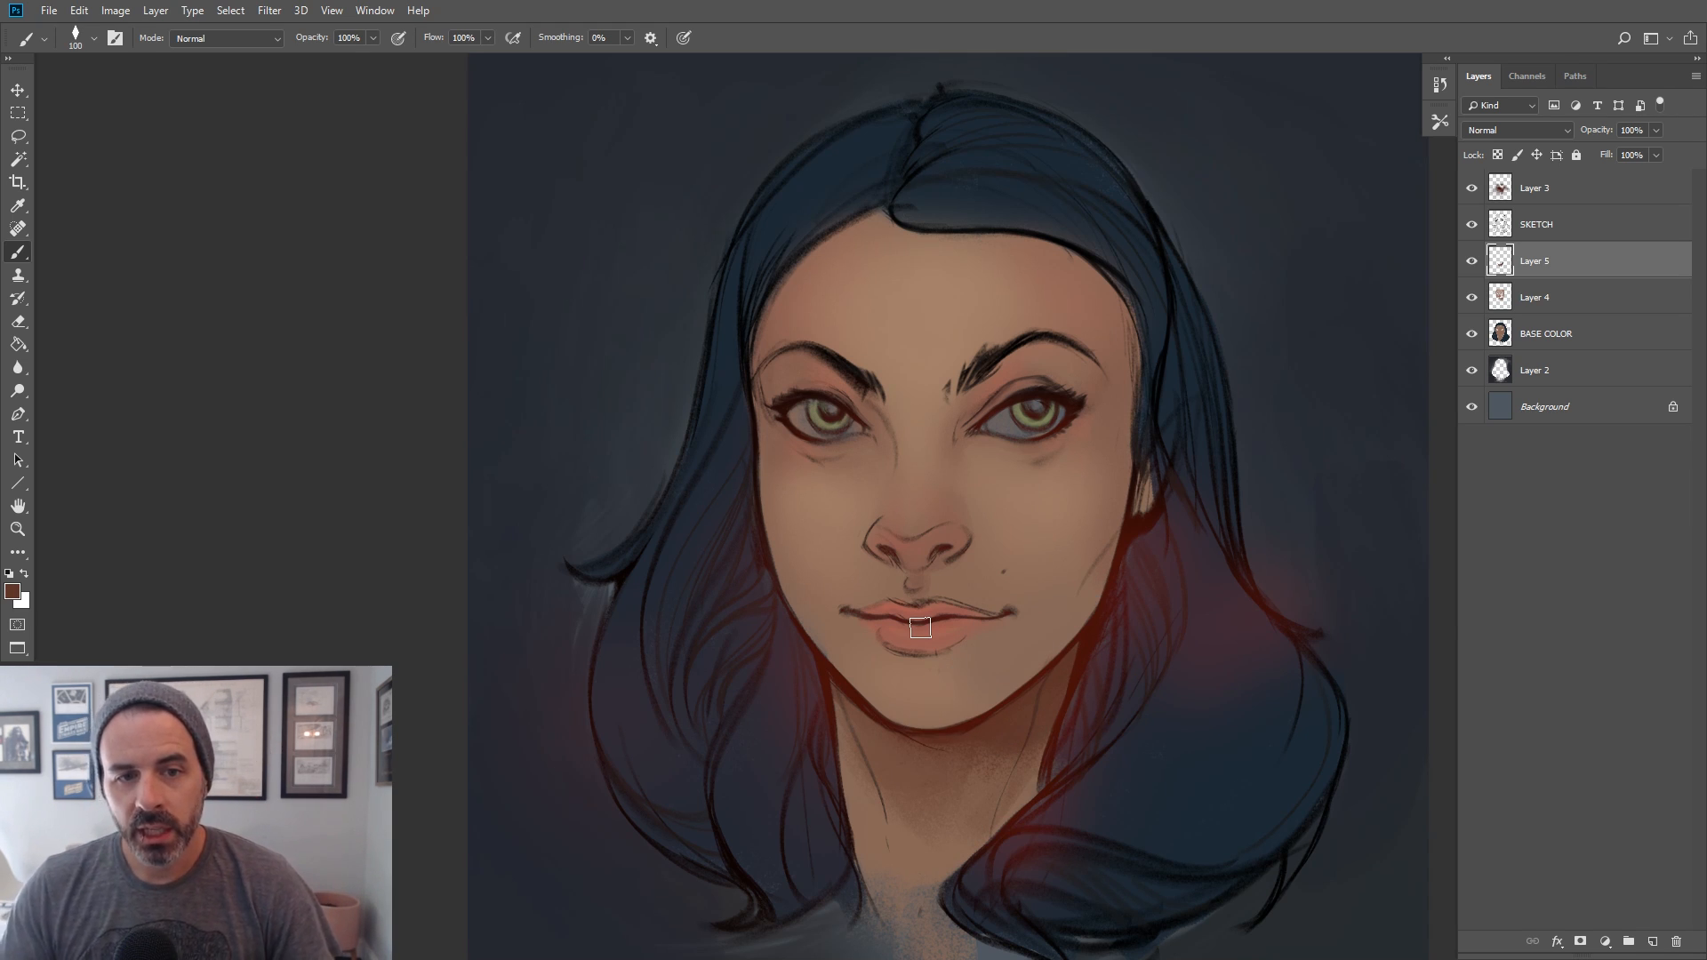
pyautogui.keyDown('alt'); pyautogui.click(807, 413); pyautogui.keyUp('alt')
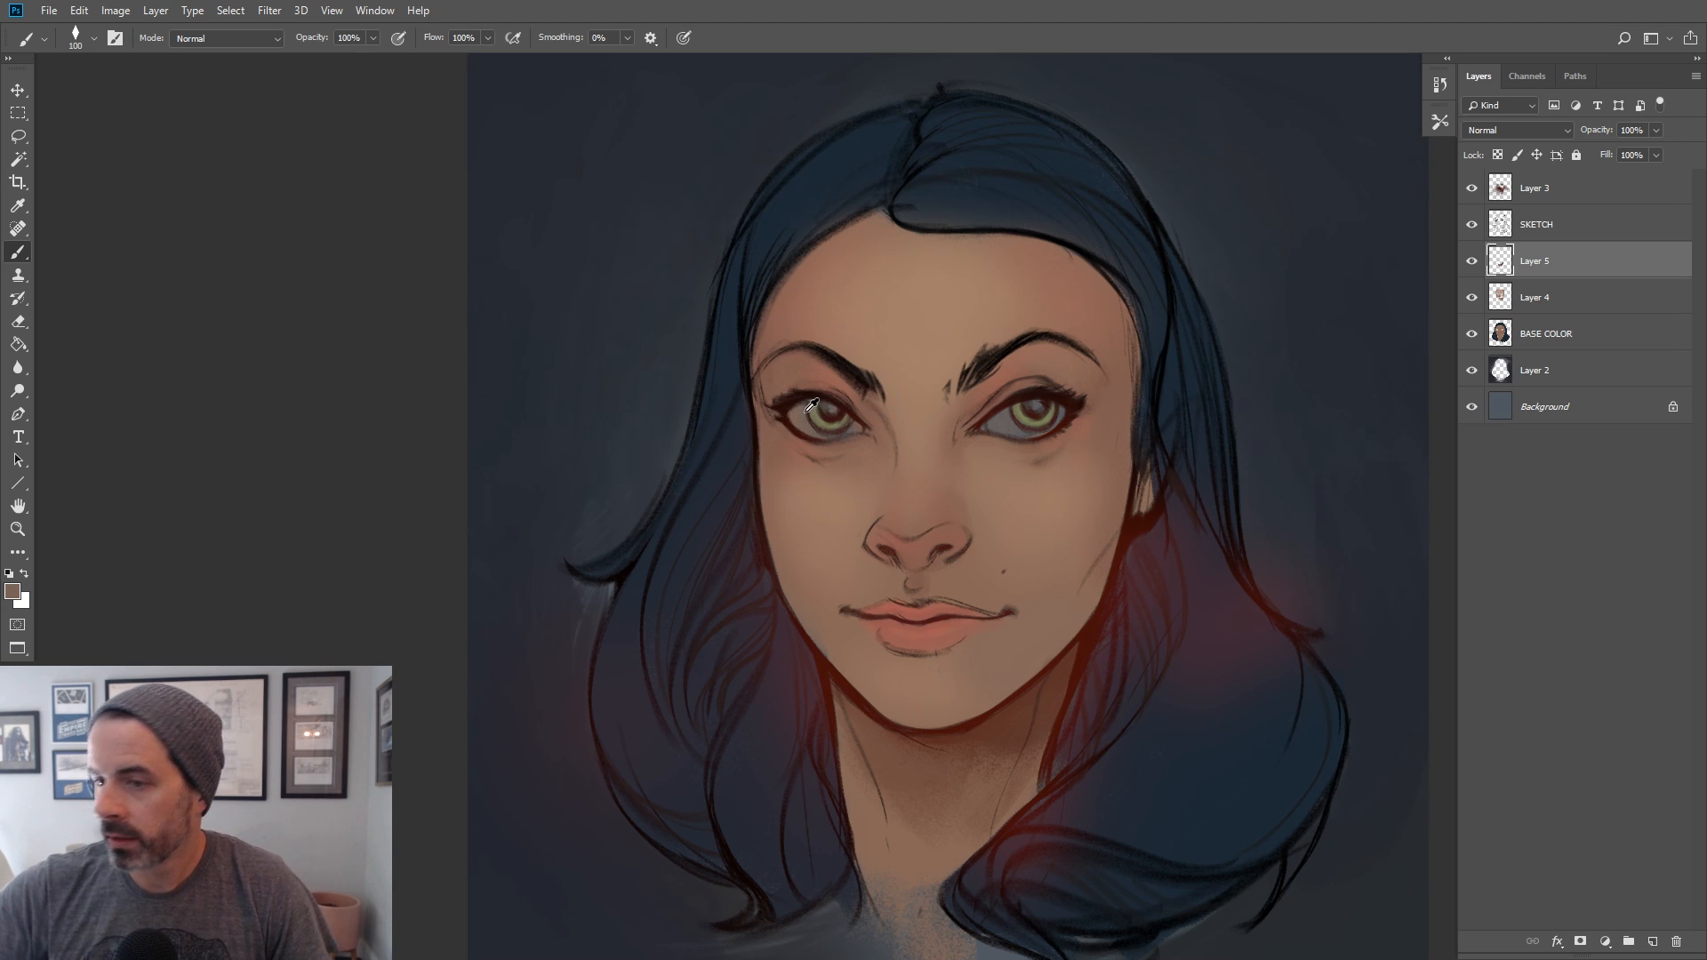
pyautogui.click(12, 592)
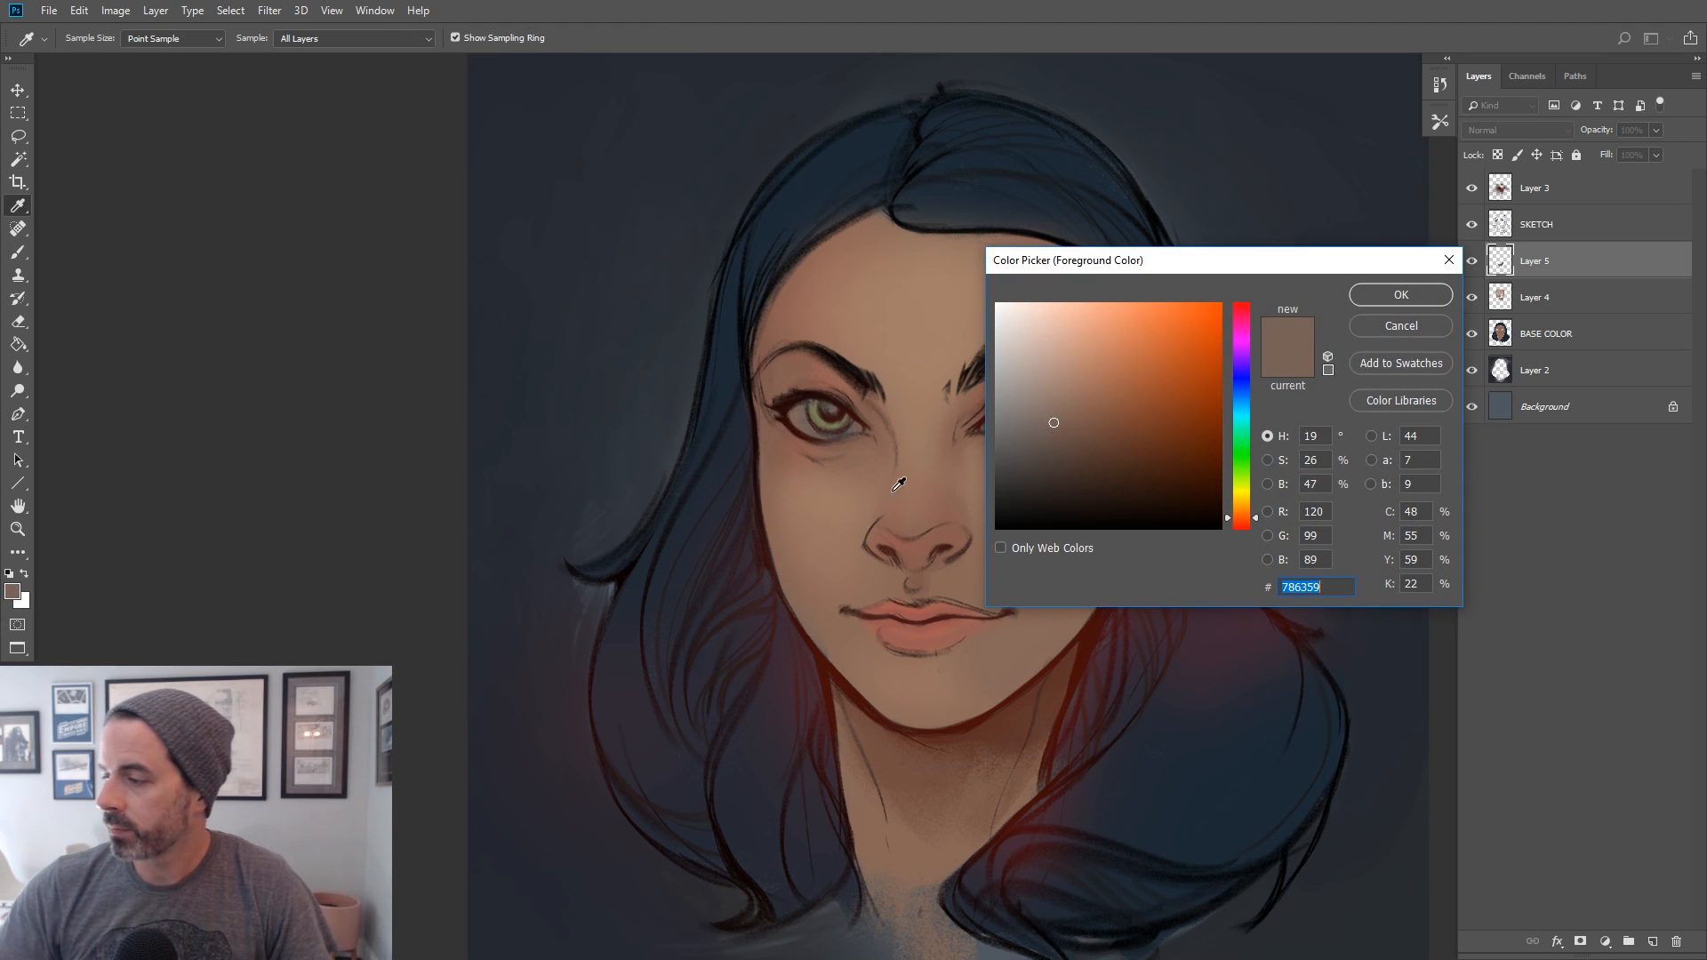
pyautogui.click(1428, 327)
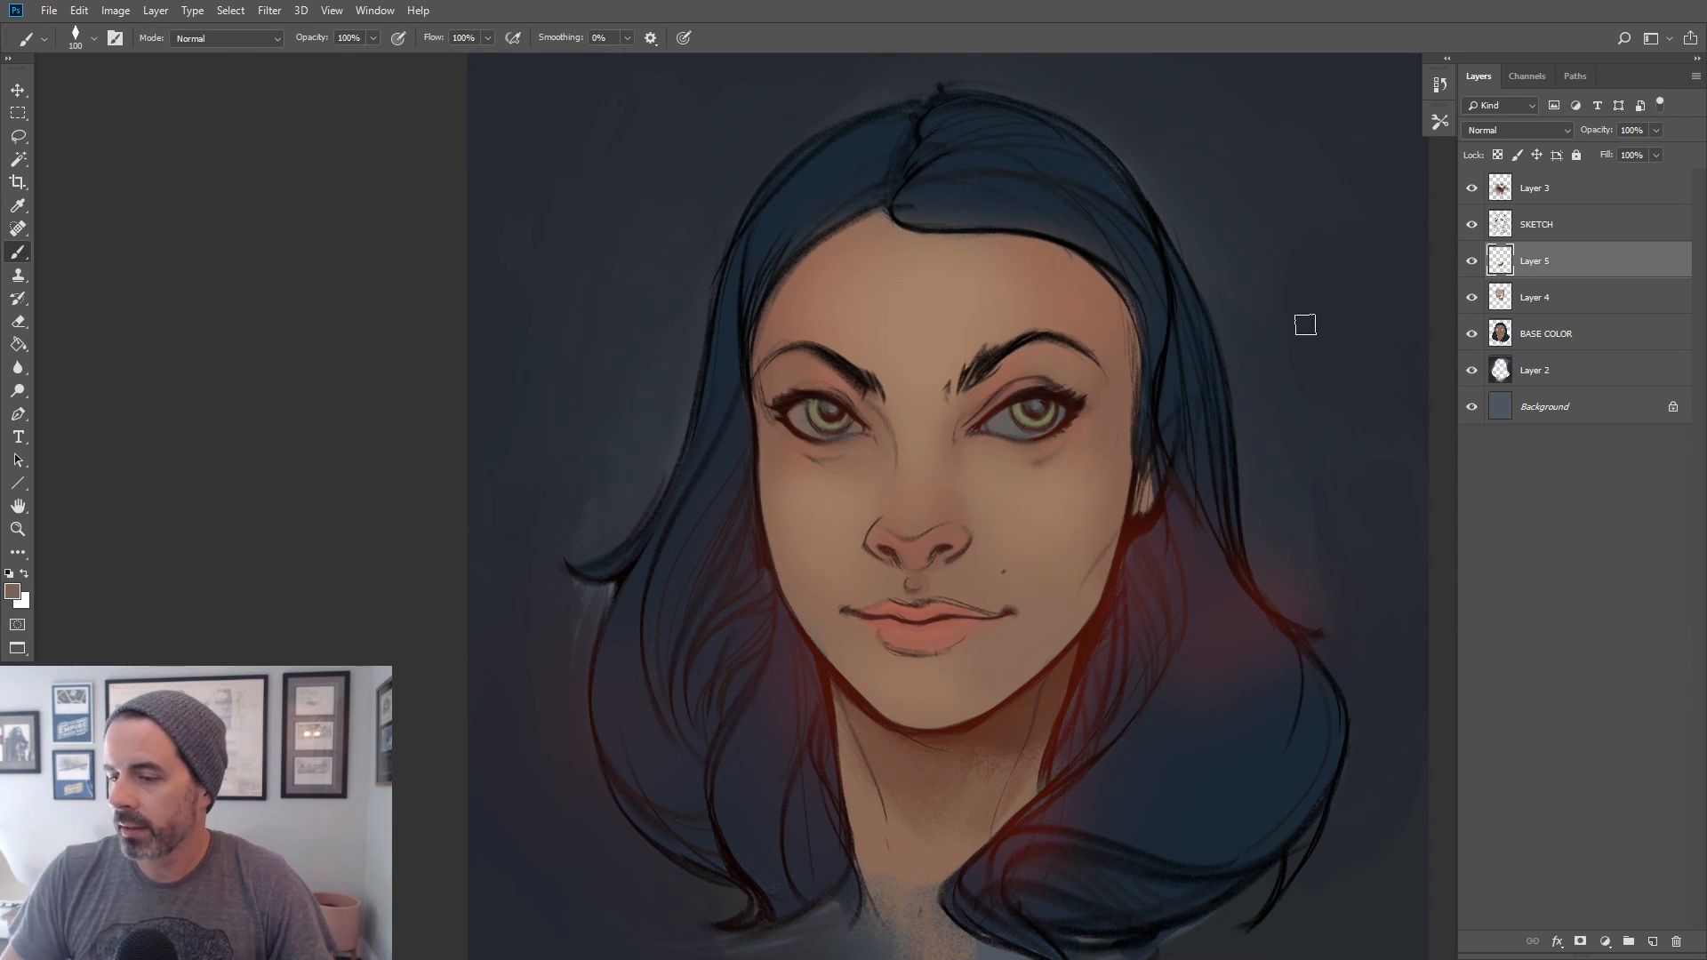
# Choose the dark red 4a1a13 and reduce the brush to 30 px for detailing the eye corners
pyautogui.click(18, 531)
pyautogui.click(1125, 391)
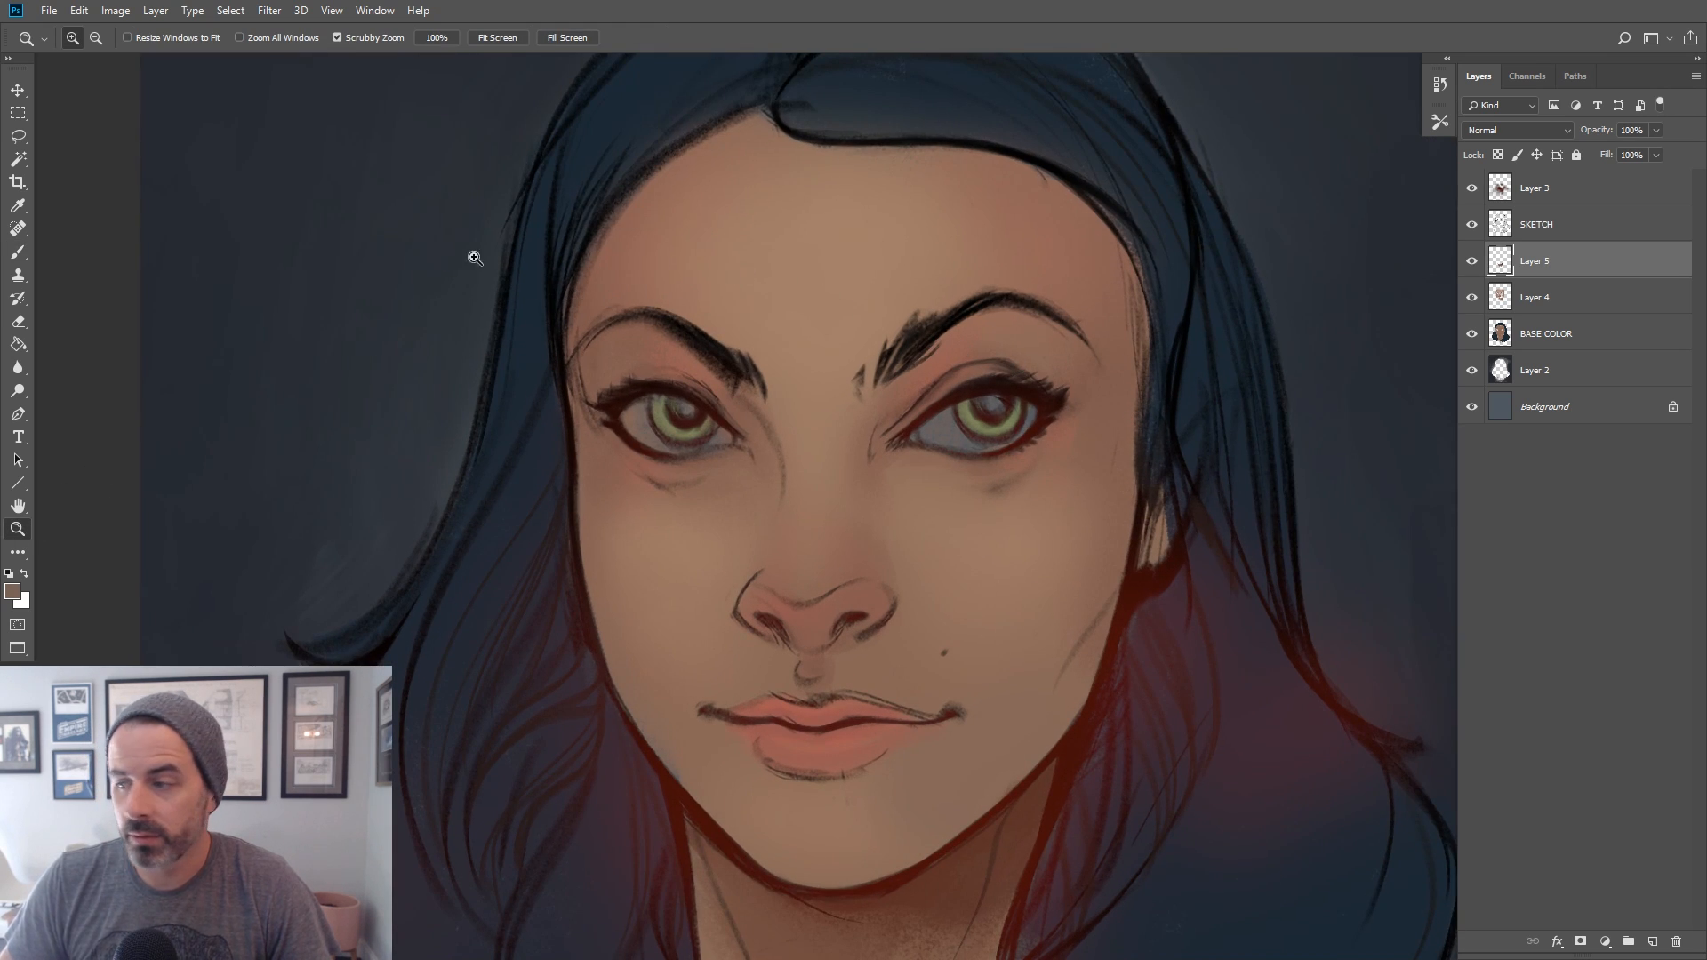
pyautogui.click(21, 258)
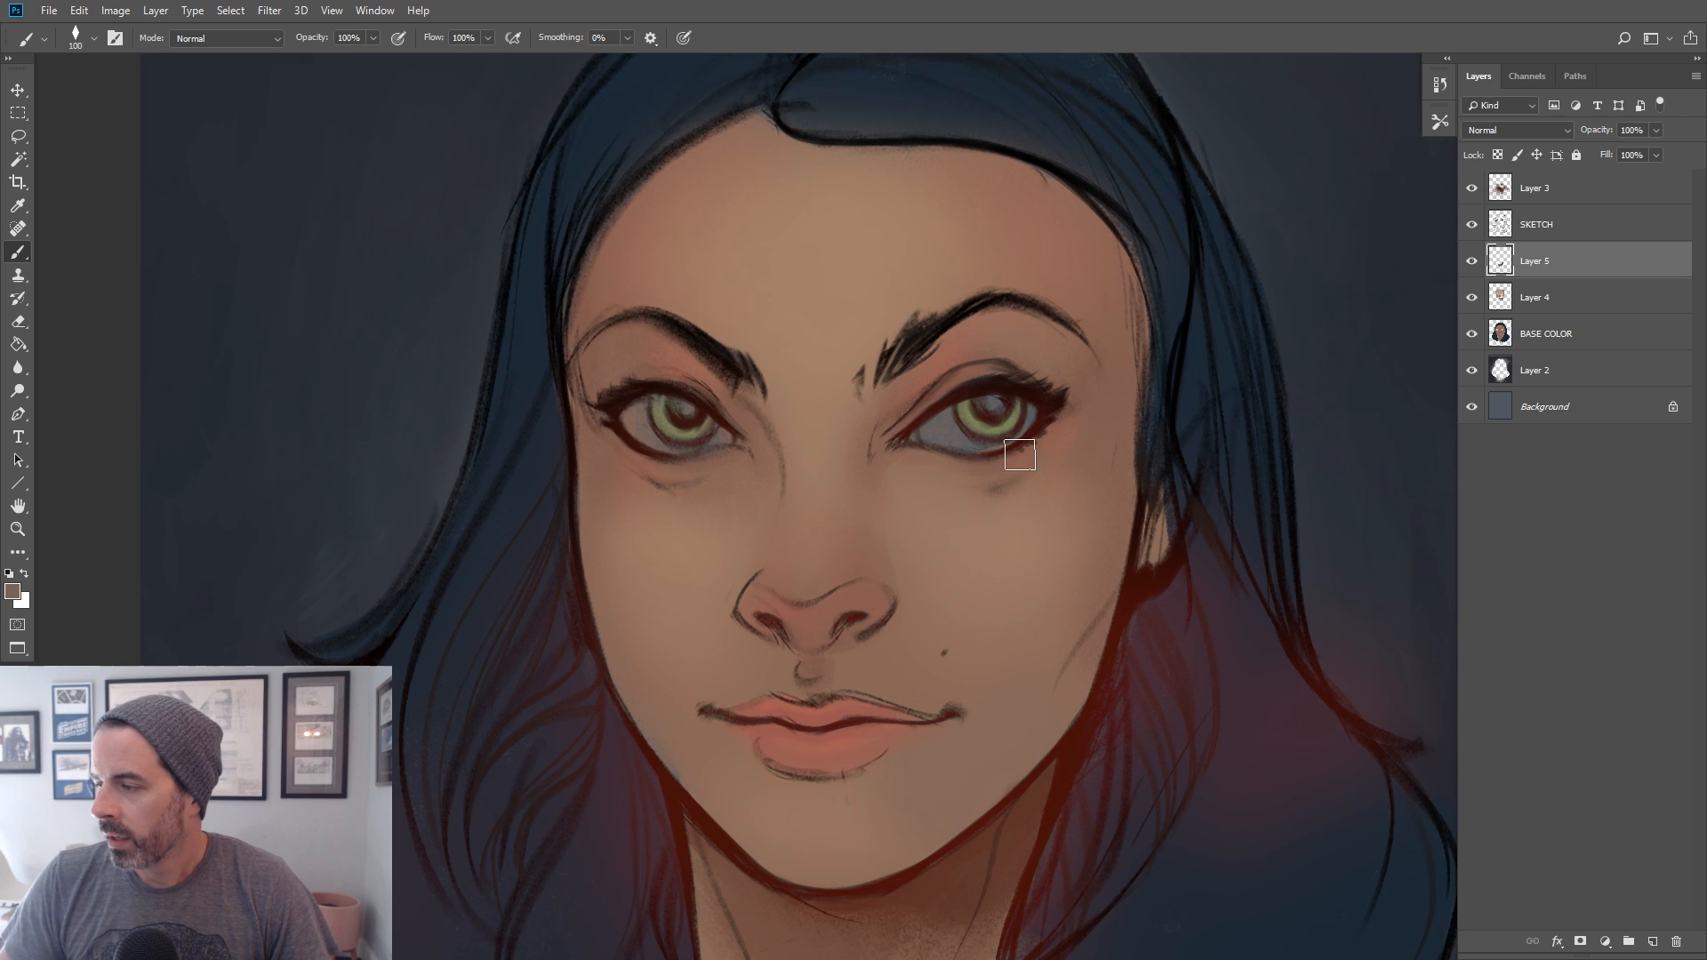
pyautogui.click(22, 592)
pyautogui.click(1165, 477)
pyautogui.click(1238, 526)
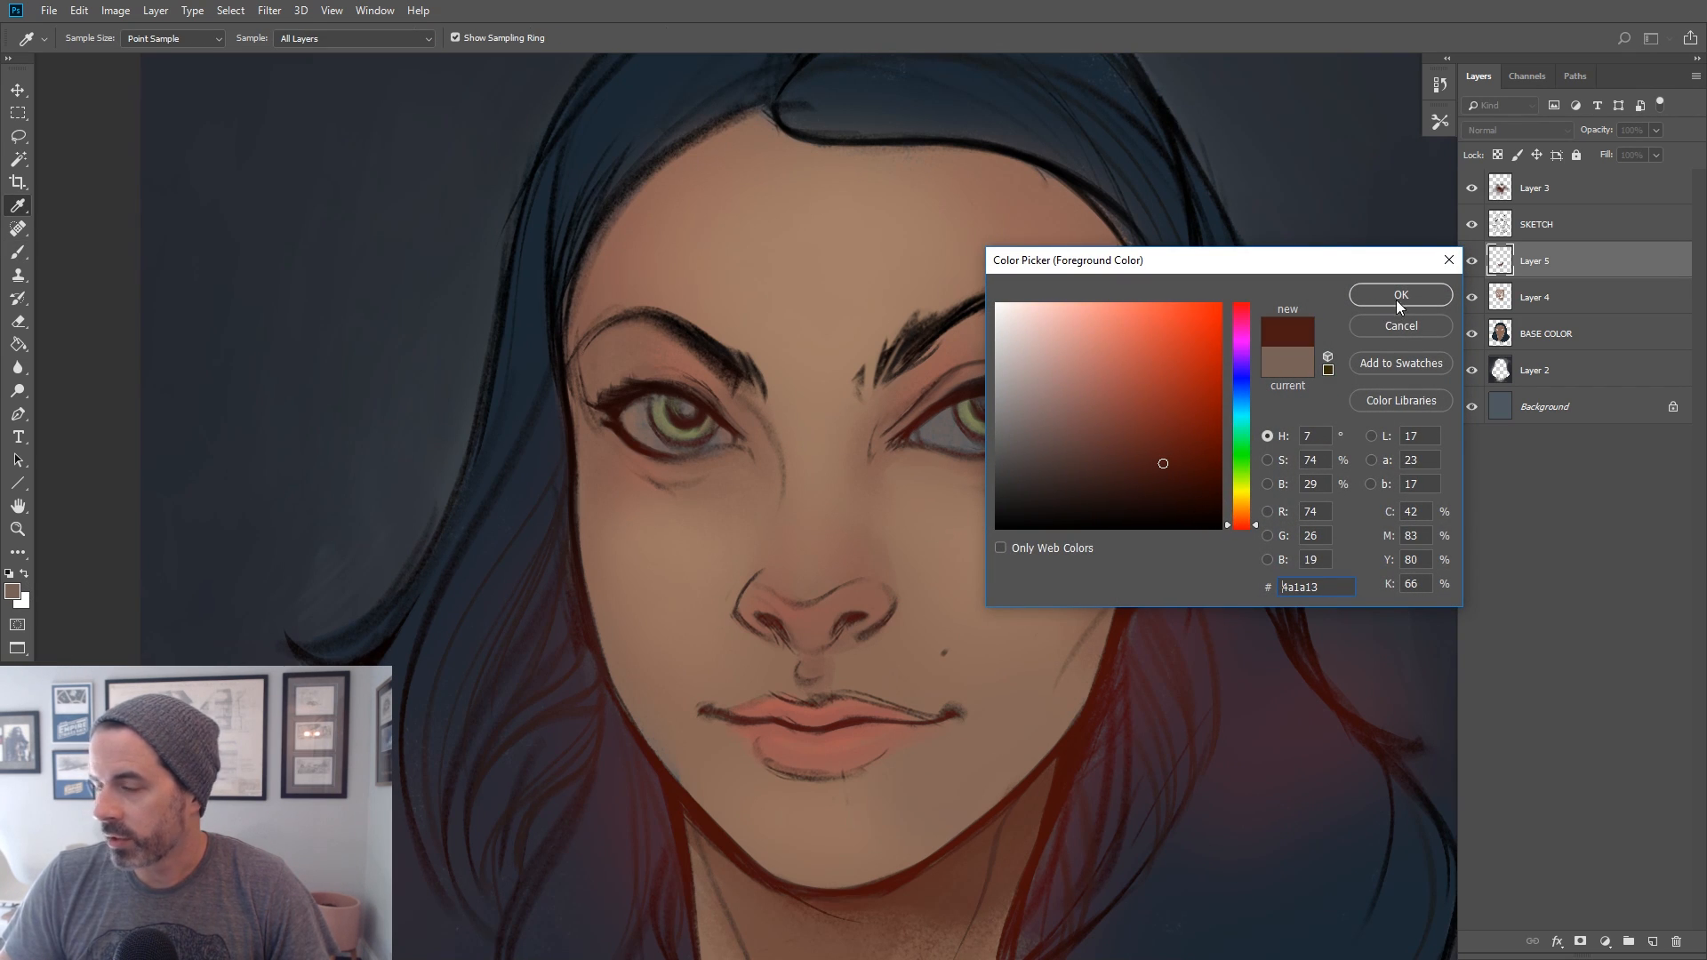
pyautogui.click(1397, 295)
pyautogui.press('b')
pyautogui.press('[')
pyautogui.press('[')
pyautogui.press('[')
pyautogui.press('[')
pyautogui.press('[')
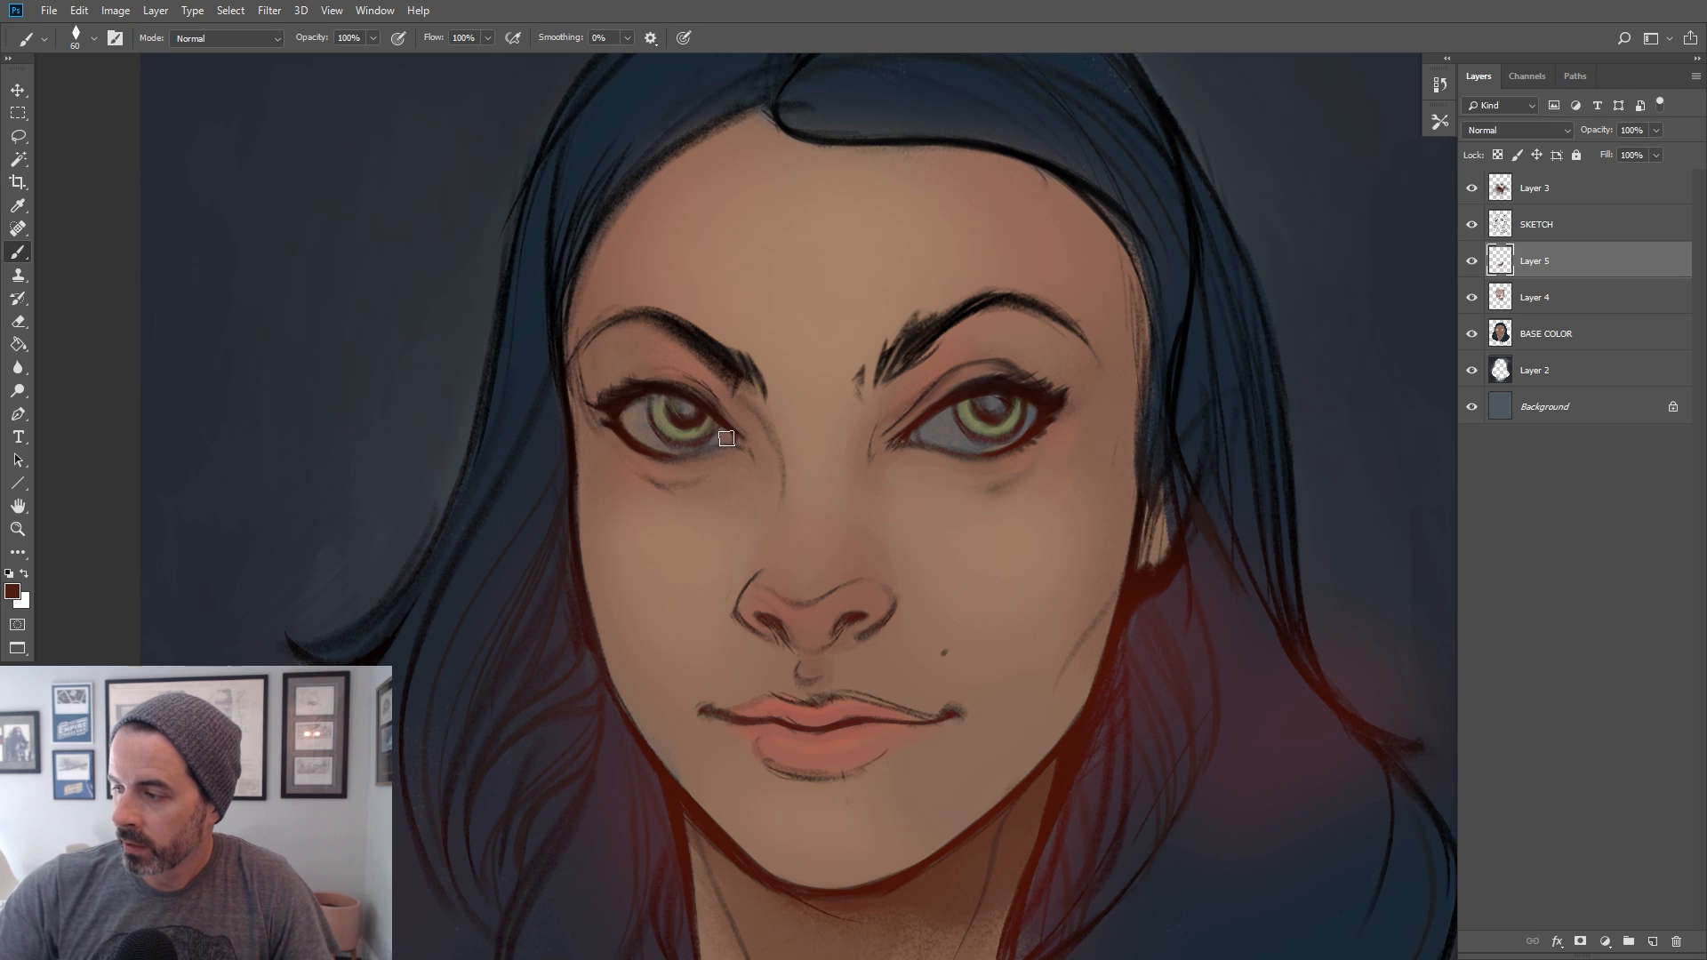
pyautogui.press('[')
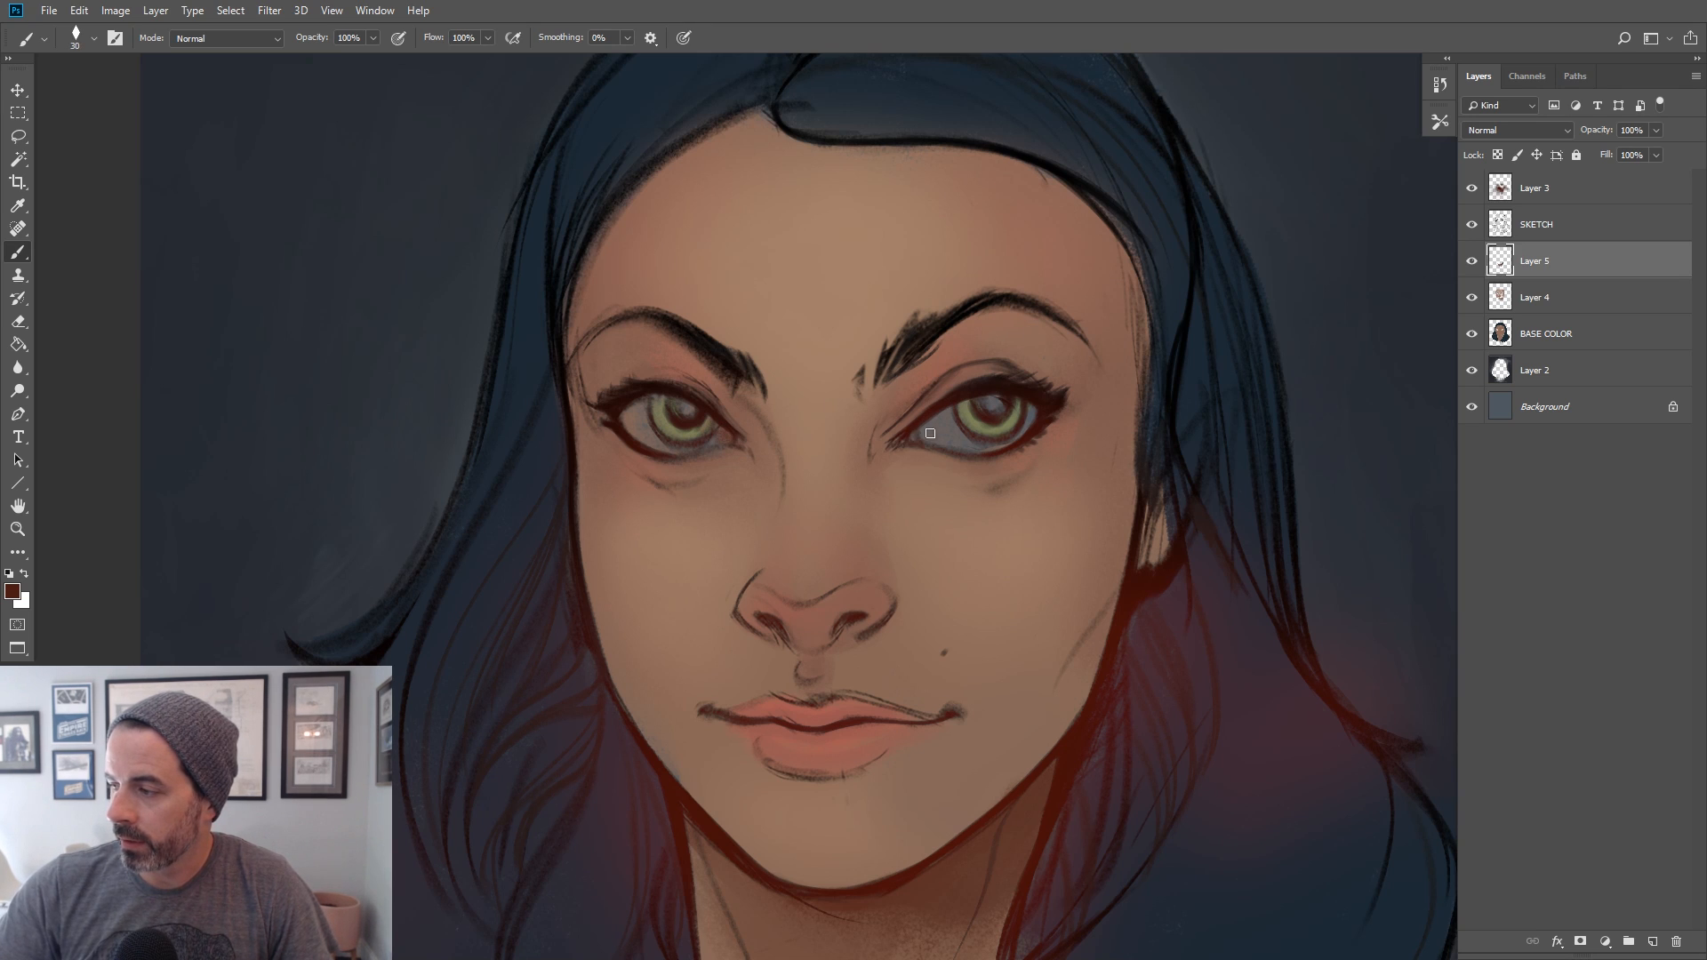
# Choose a brighter red and tint the corners of both eyes, sampling nearby tones and keeping the brush between 25 and 30 px
pyautogui.click(13, 591)
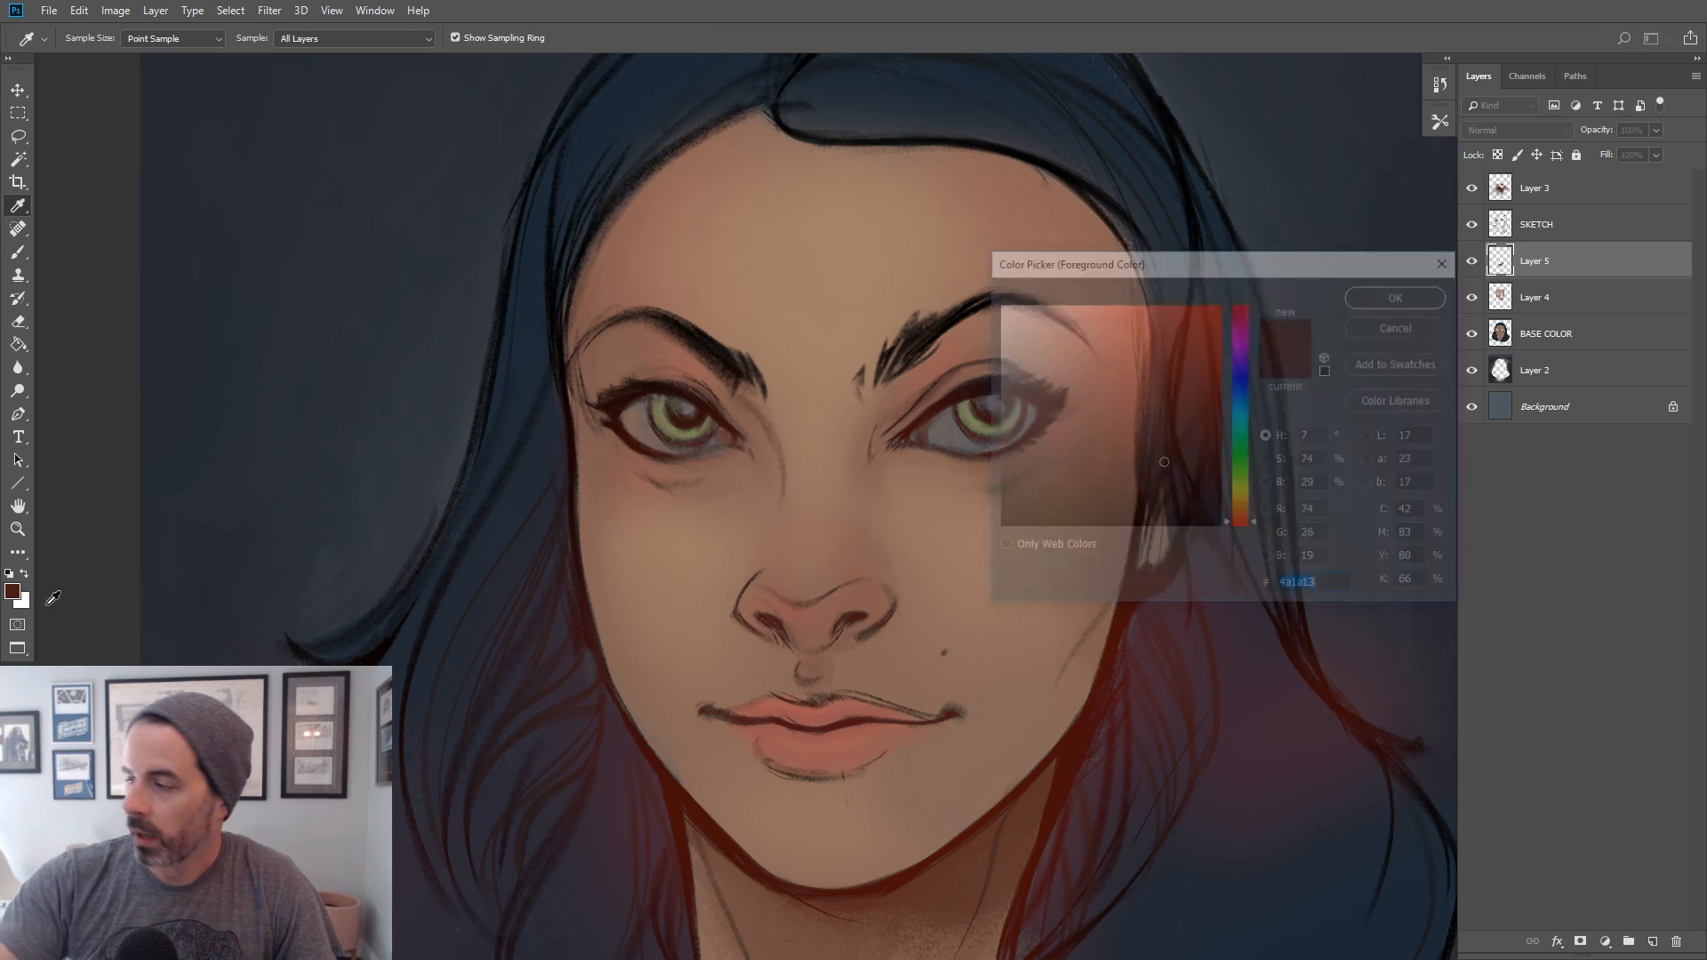
pyautogui.click(1191, 425)
pyautogui.click(1396, 295)
pyautogui.press('[')
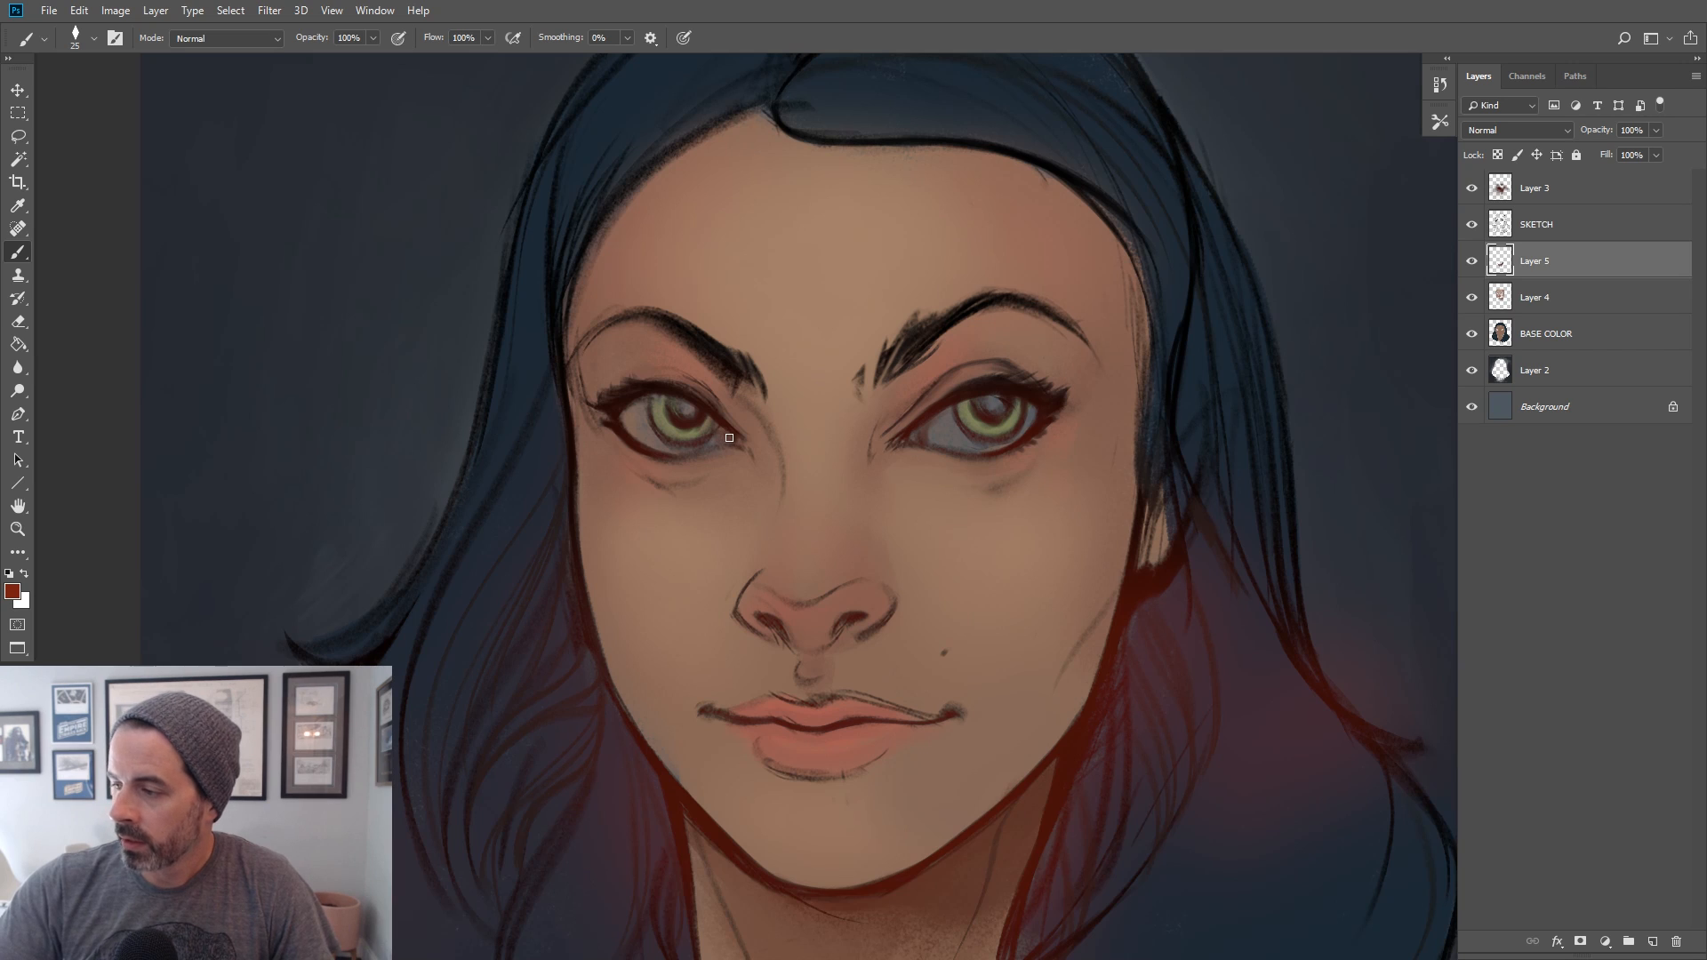
pyautogui.keyDown('alt'); pyautogui.click(940, 434); pyautogui.keyUp('alt')
pyautogui.keyDown('alt'); pyautogui.click(938, 431); pyautogui.keyUp('alt')
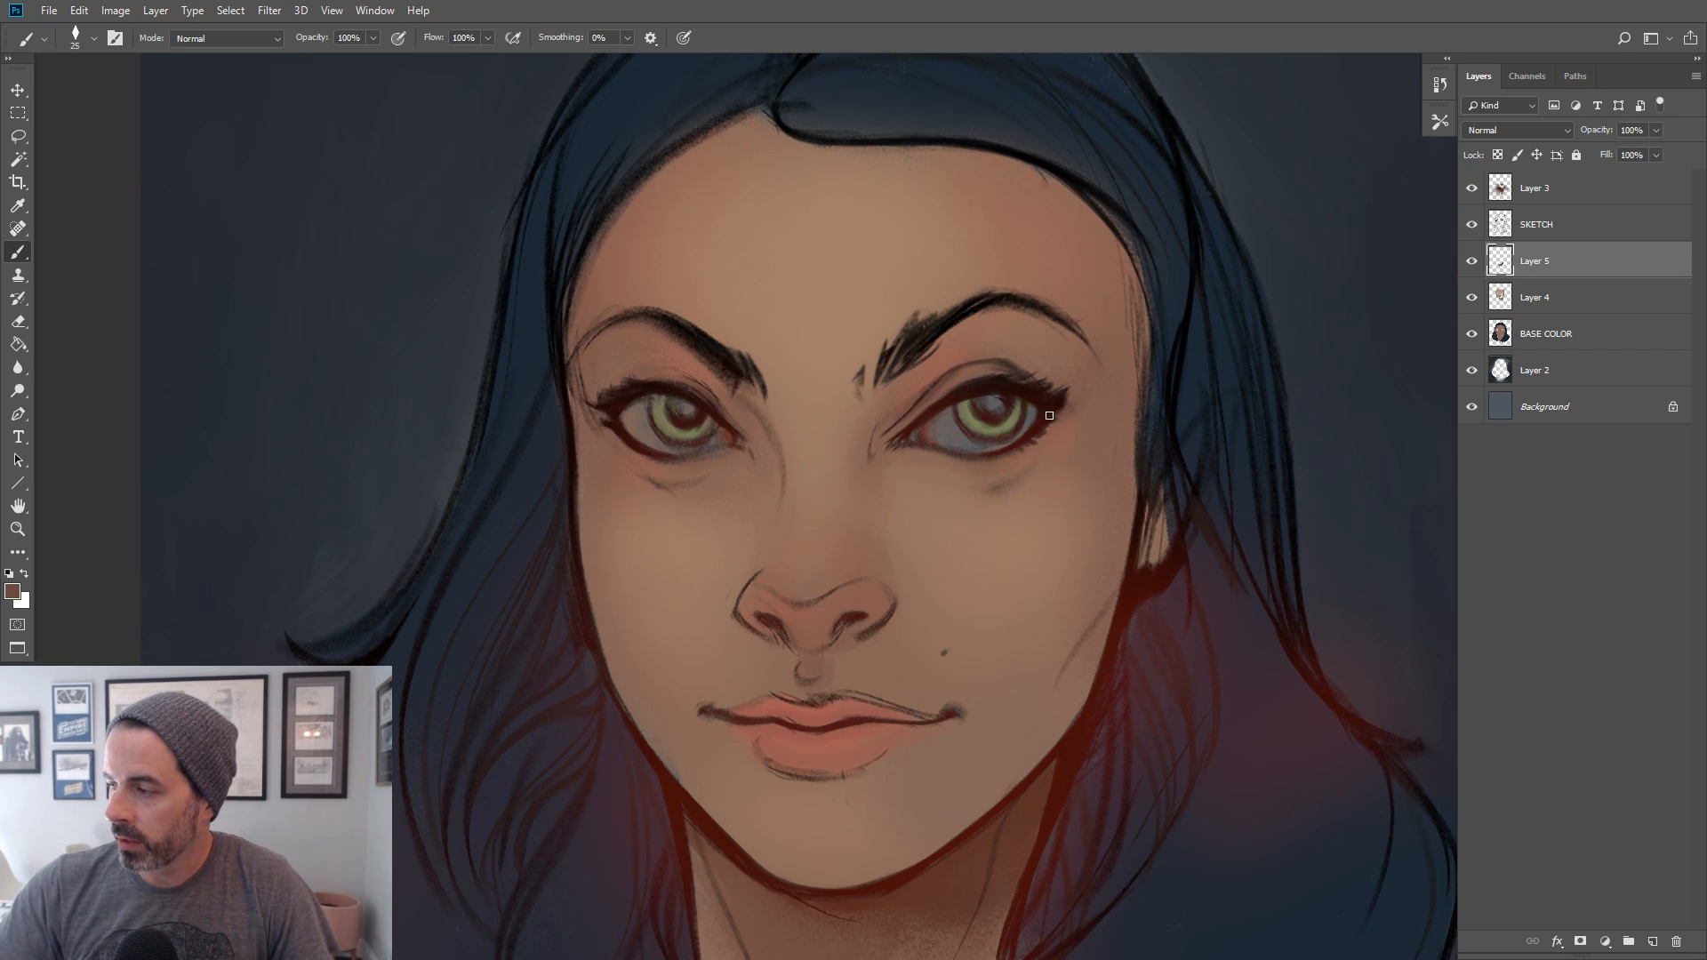
pyautogui.keyDown('alt'); pyautogui.click(738, 428); pyautogui.keyUp('alt')
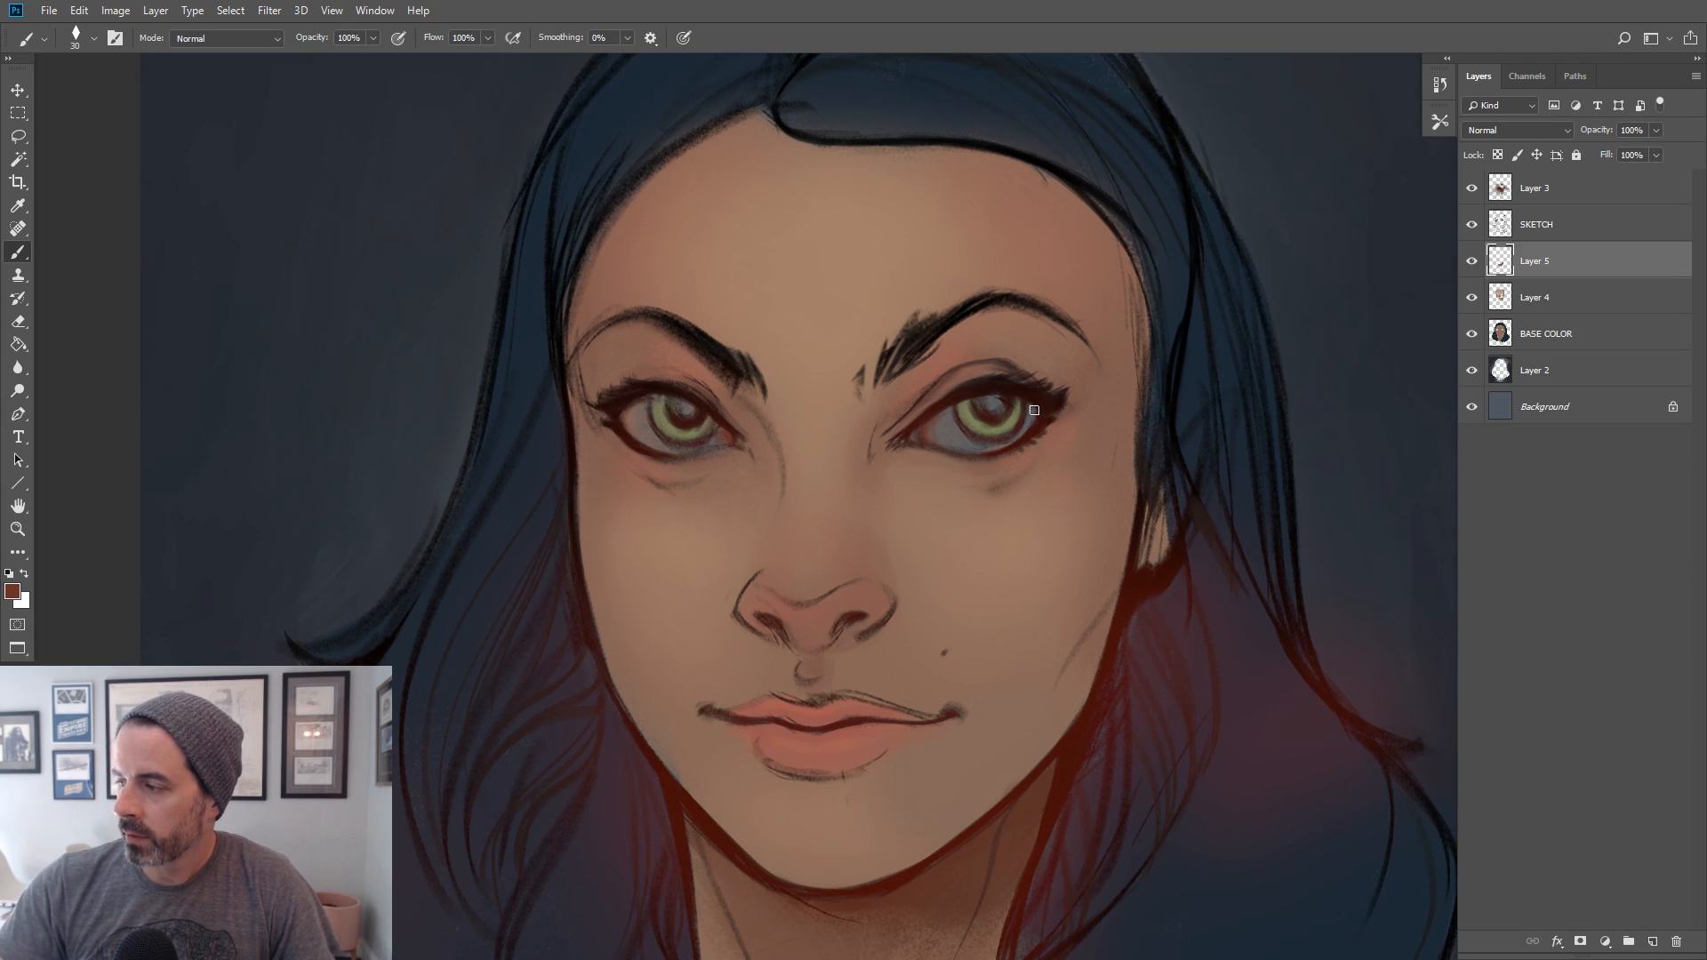
pyautogui.keyDown('alt'); pyautogui.click(641, 414); pyautogui.keyUp('alt')
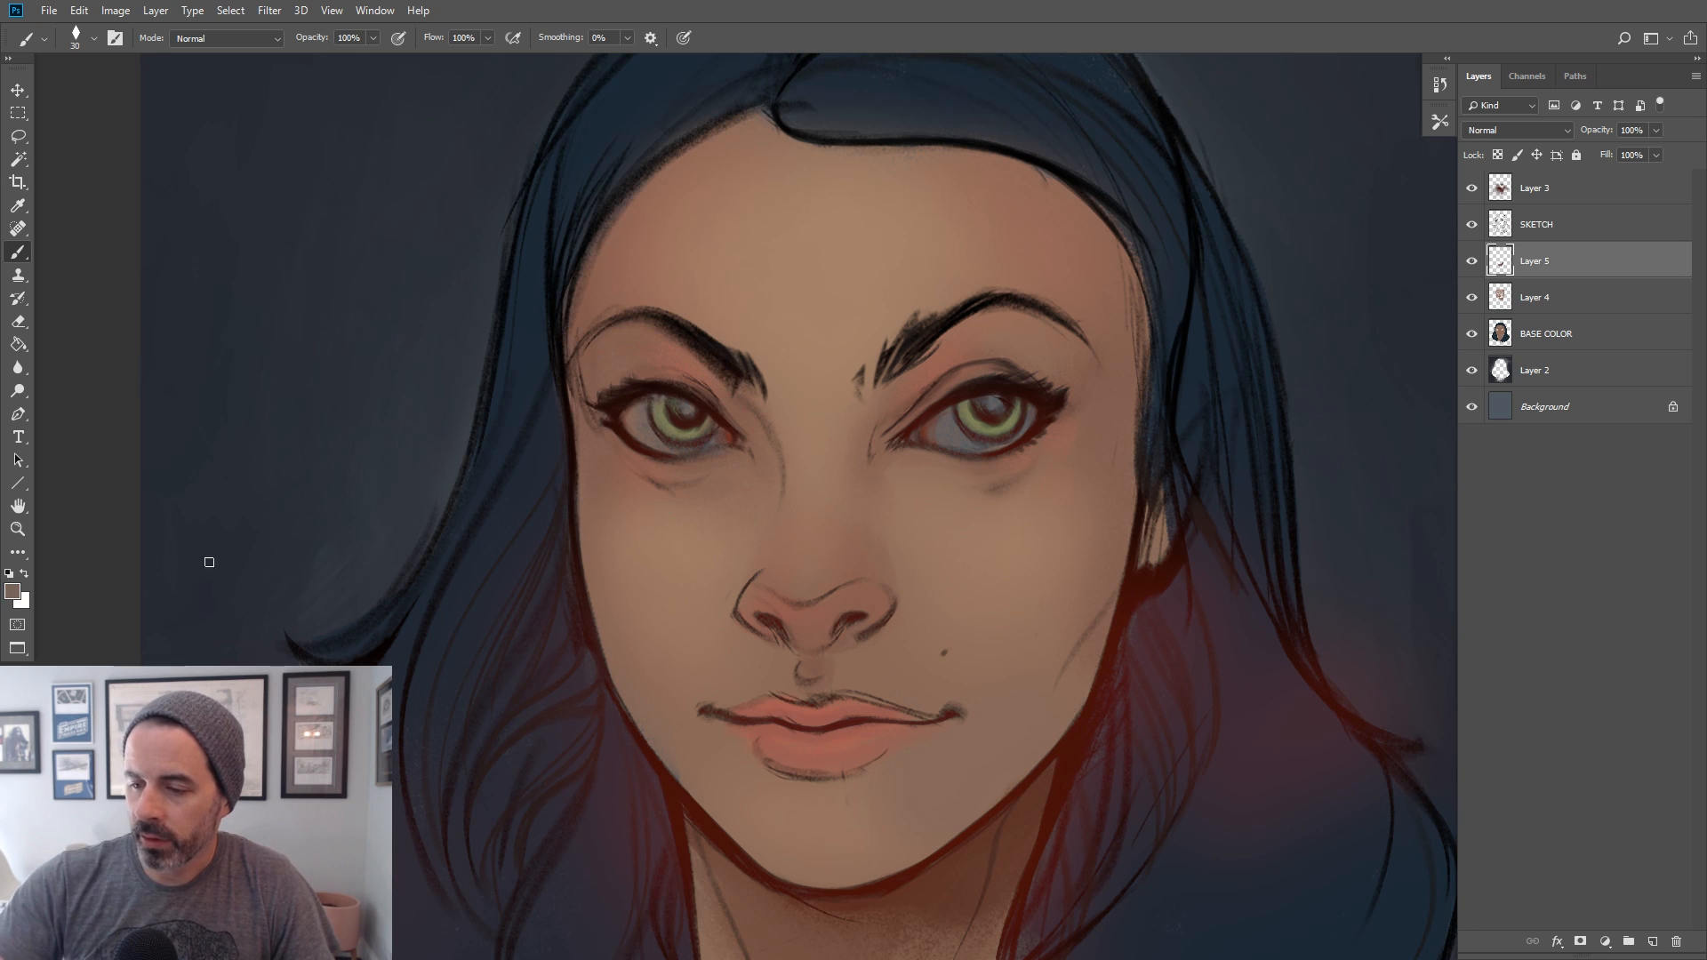
# Choose a muted blue-grey and lighten the whites of both eyes with a 30 to 35 px brush
pyautogui.click(13, 593)
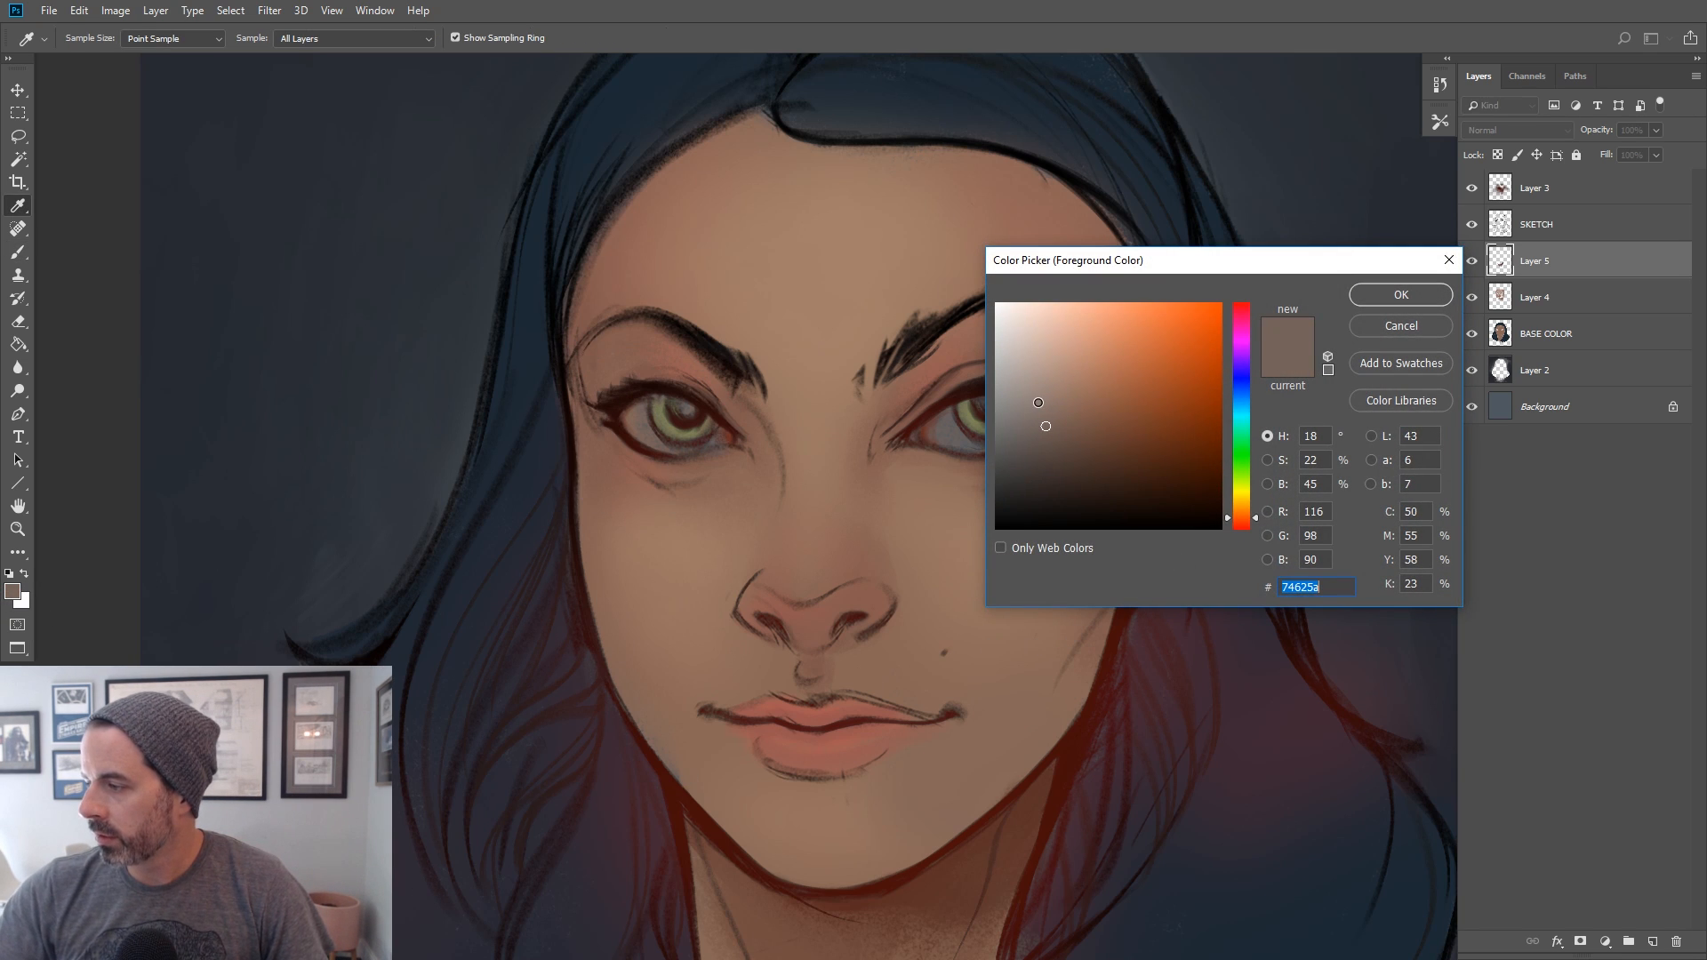
pyautogui.click(1239, 429)
pyautogui.click(1029, 387)
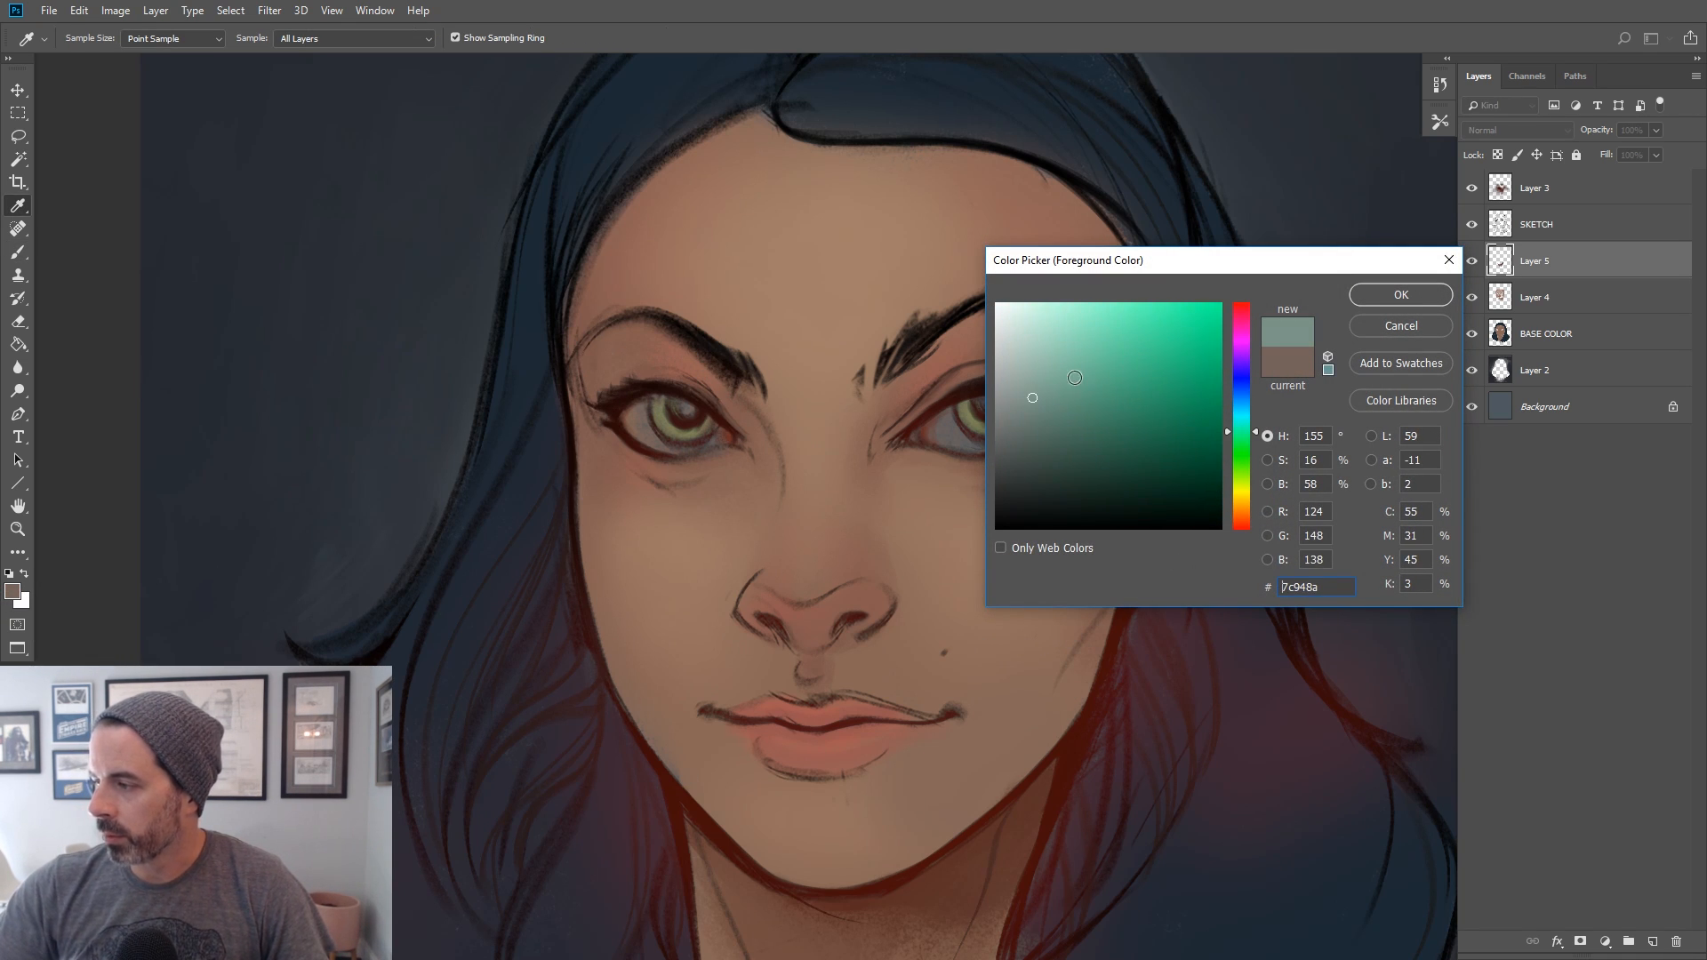
pyautogui.click(1401, 294)
pyautogui.press('b')
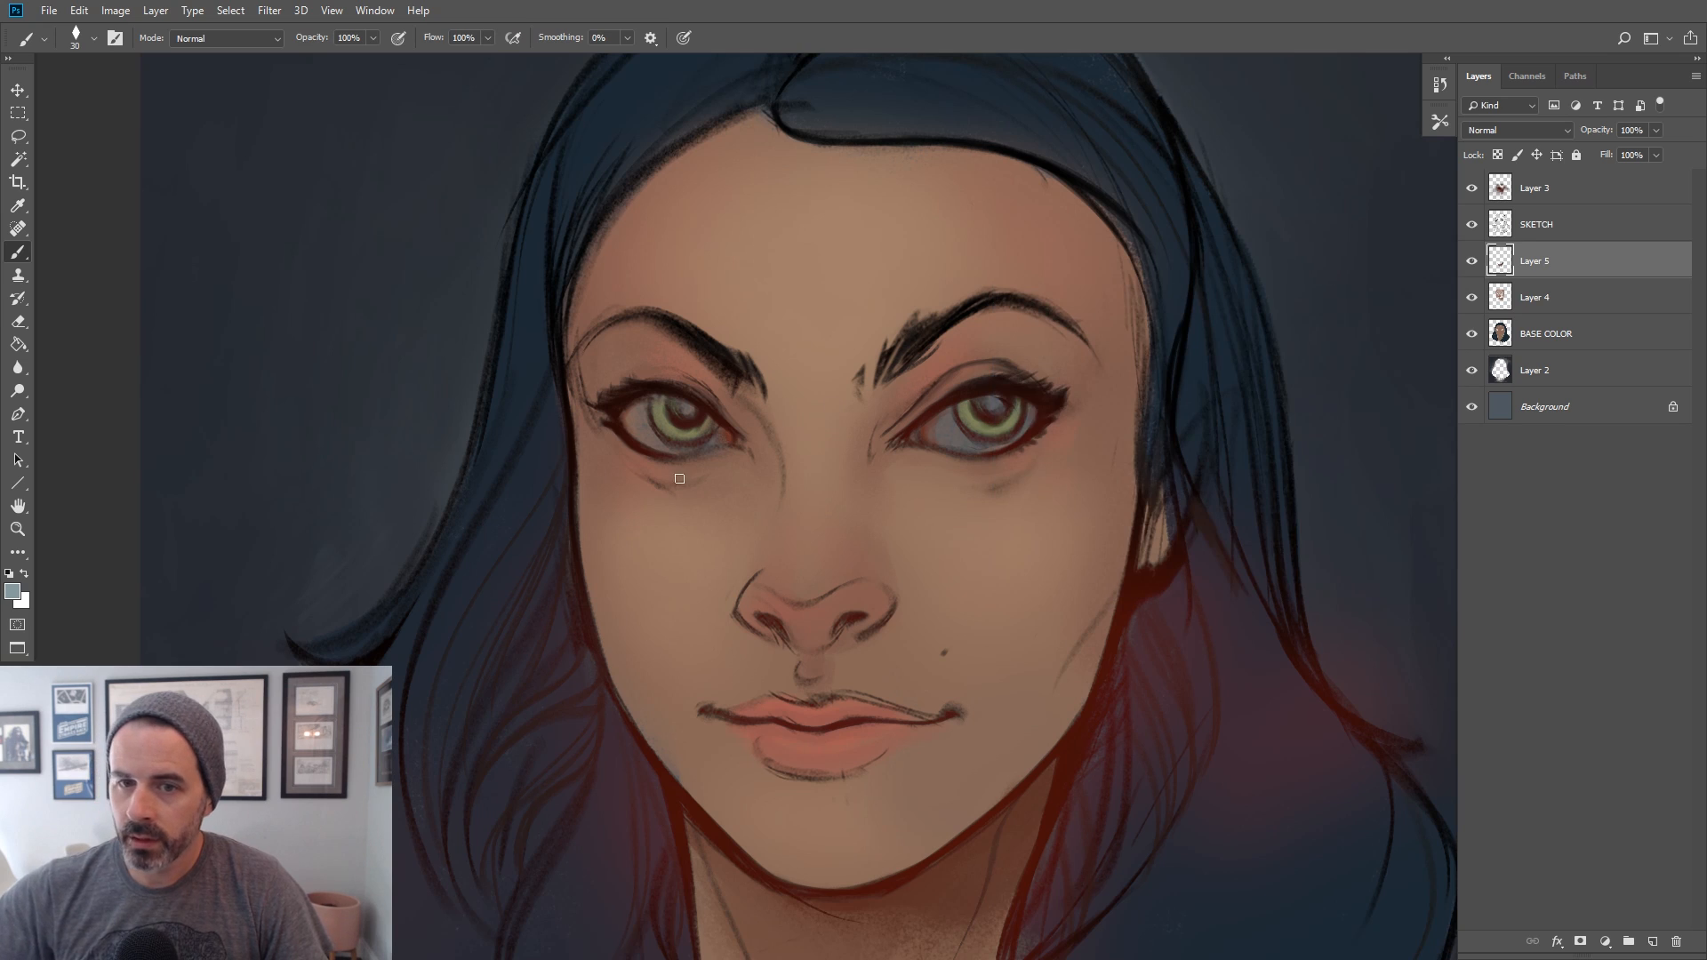
pyautogui.press(']')
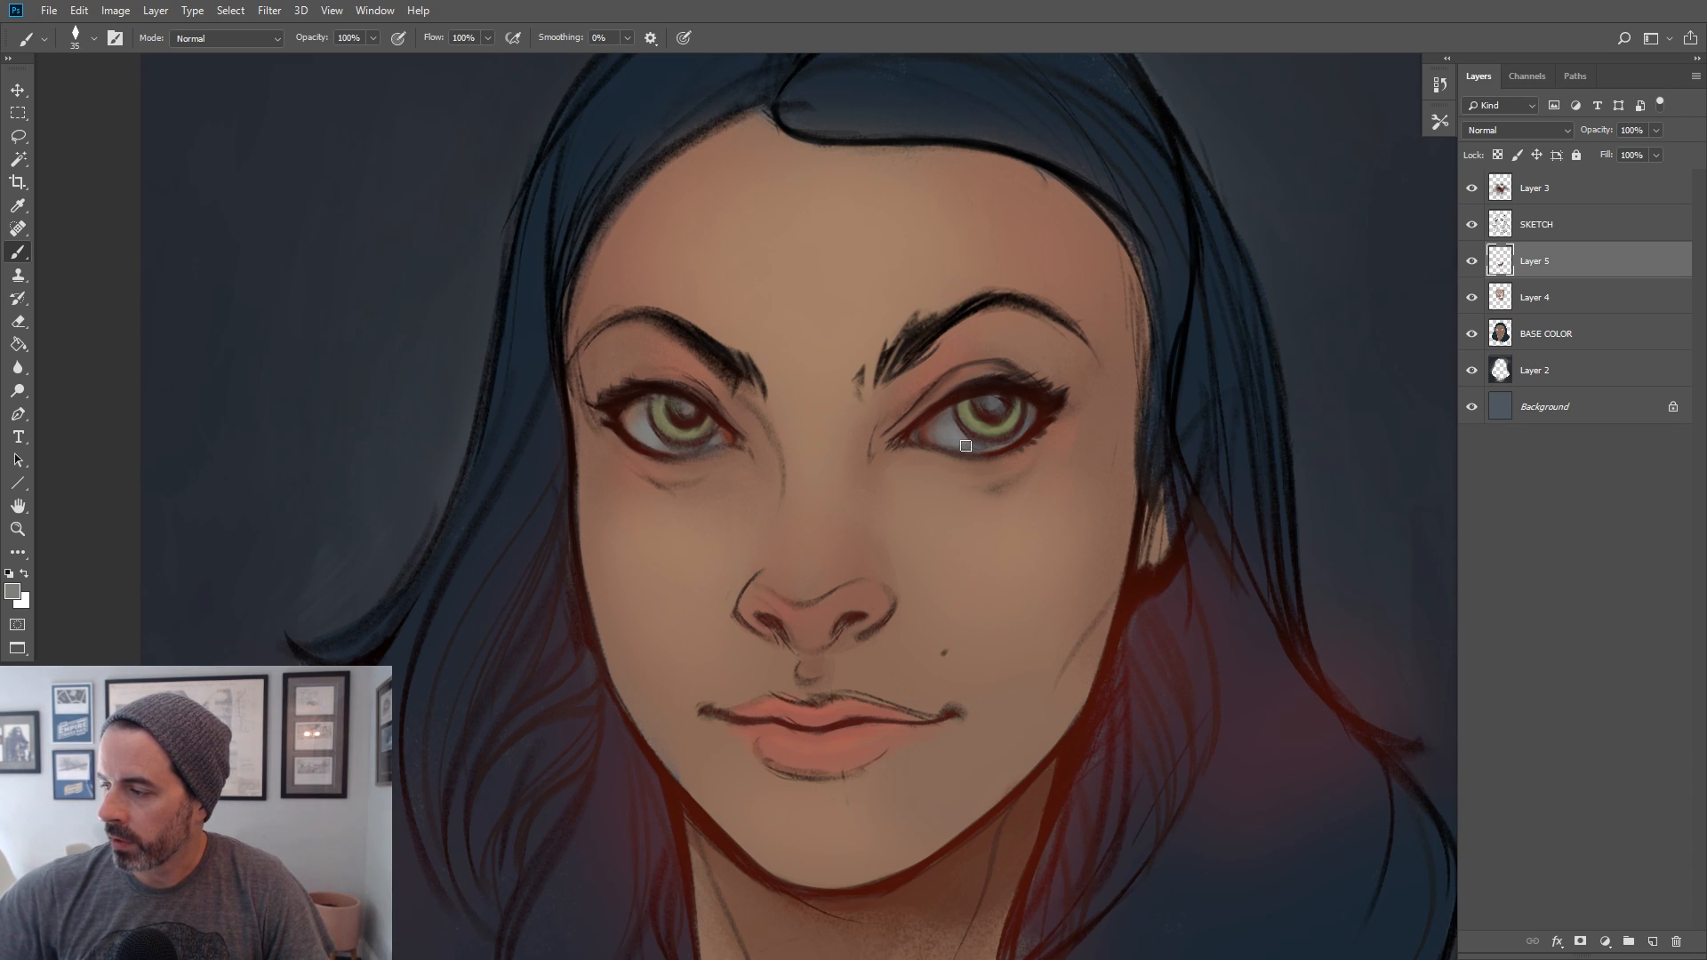
# Refine the iris edges and adjoining eye whites with sampled olive and grey tones, varying the brush between 20 and 40 px
pyautogui.press('[')
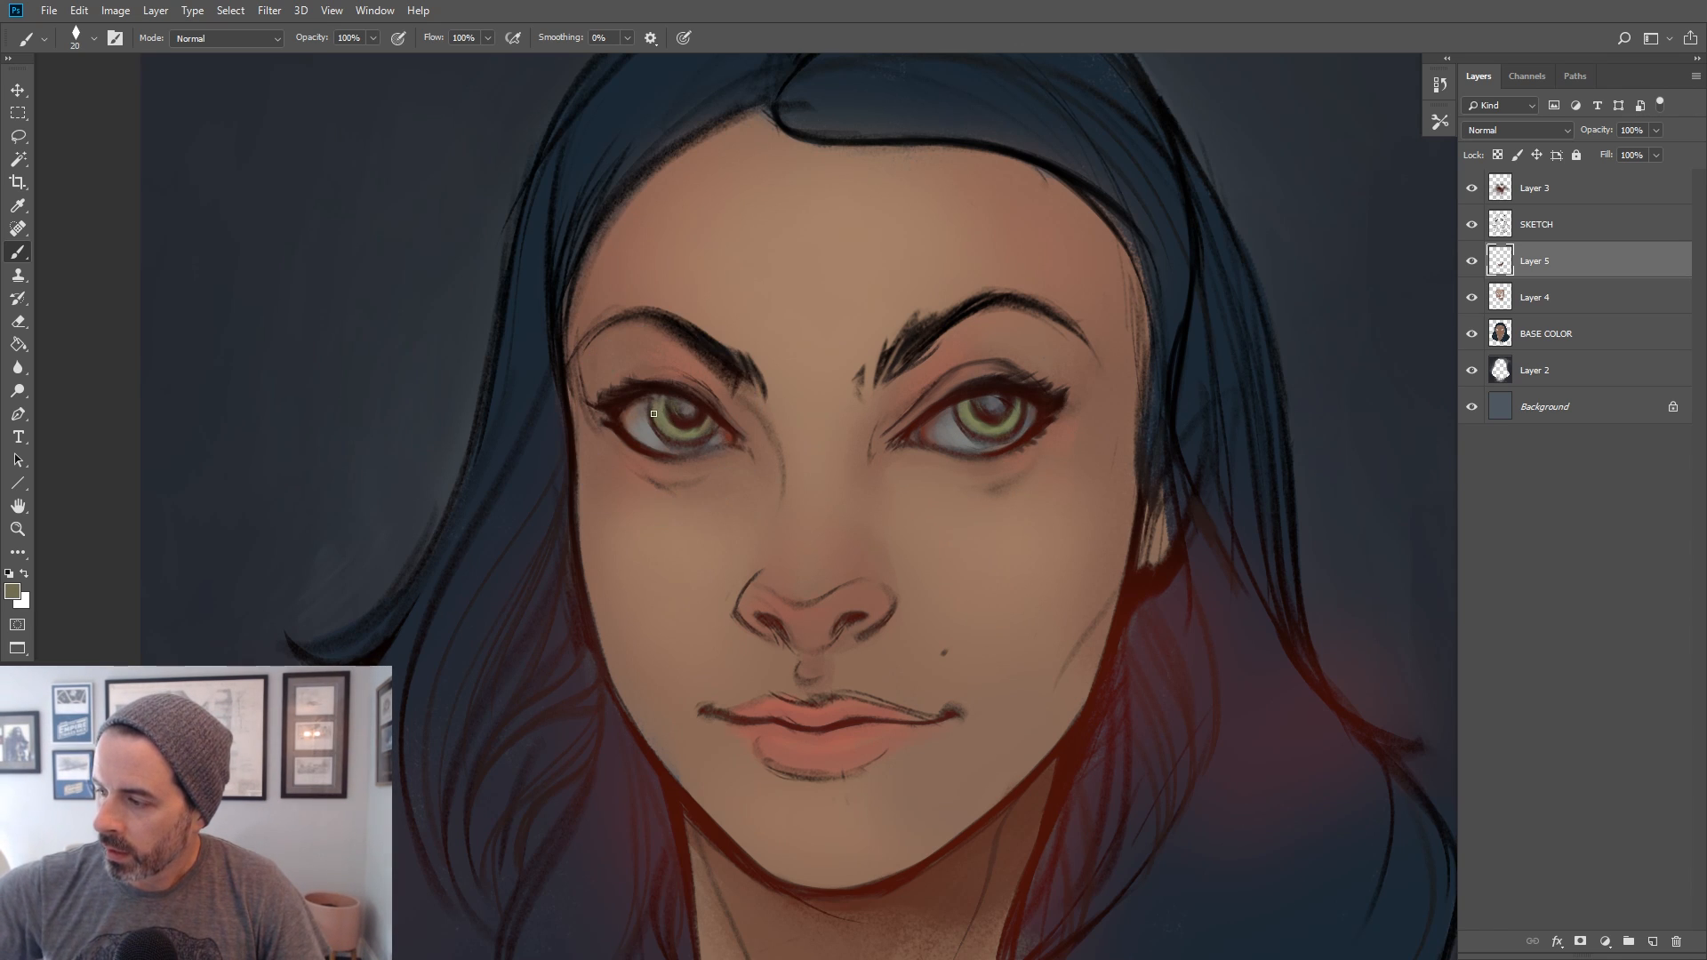
pyautogui.keyDown('alt'); pyautogui.click(701, 419); pyautogui.keyUp('alt')
pyautogui.press(']')
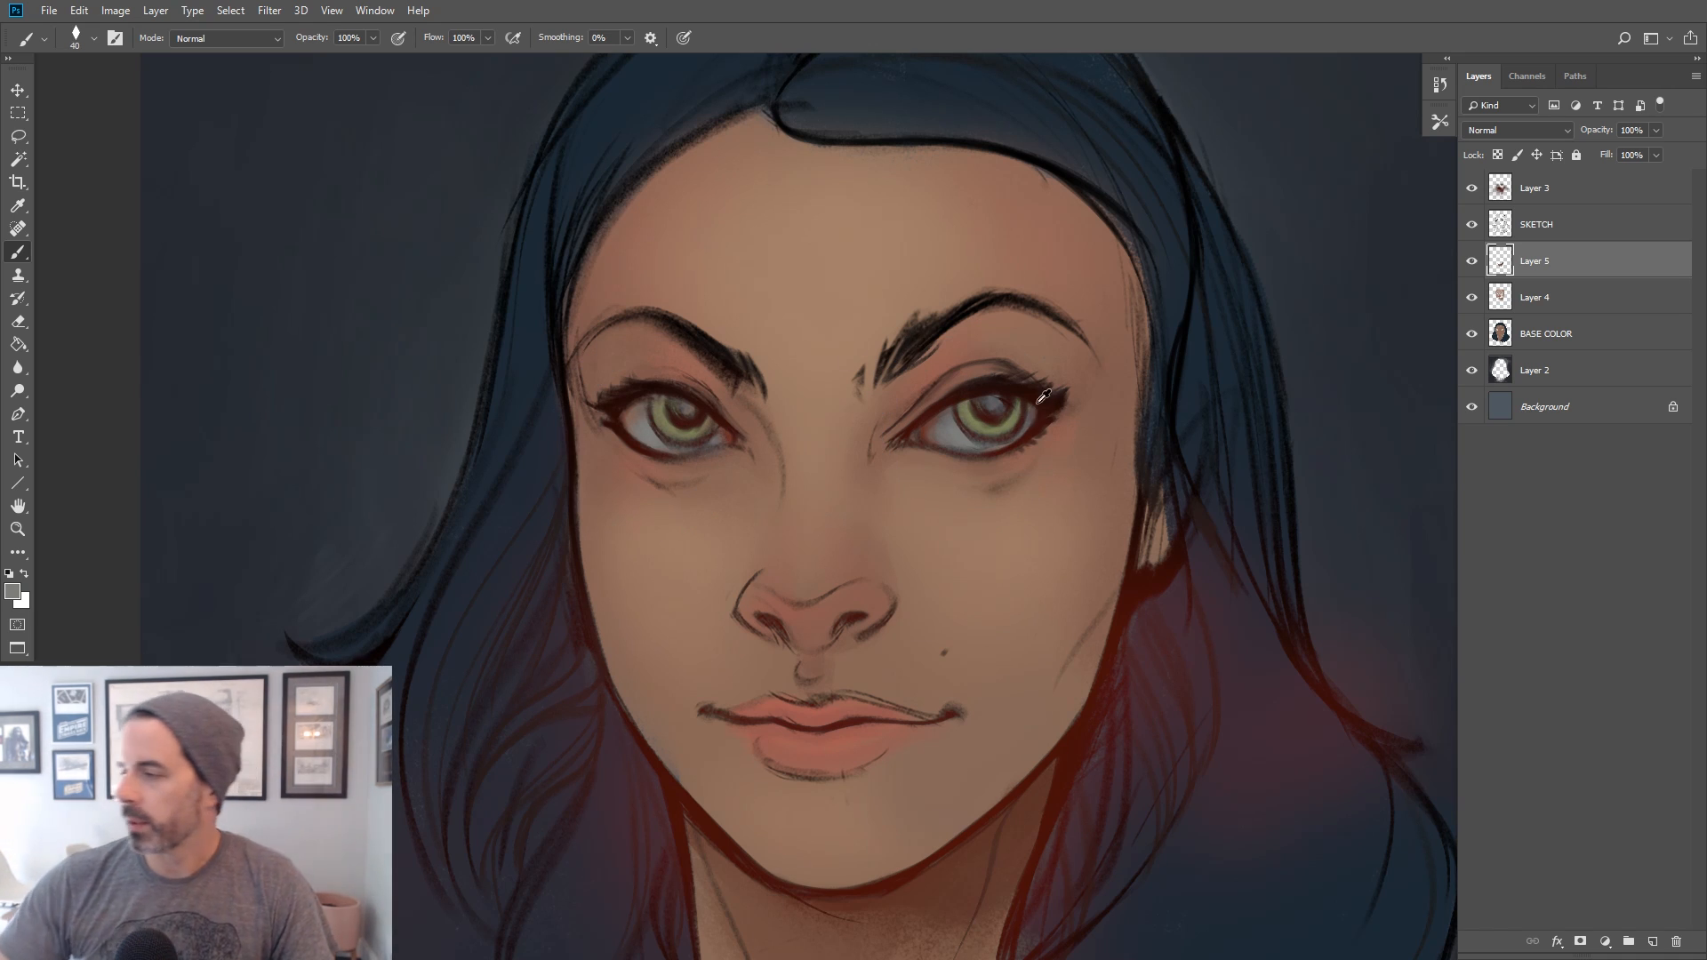
# Choose the reddish brown 7d4637 and shade the upper eyelid of the eye on the viewer's right with a 35 to 40 px brush
pyautogui.keyDown('alt'); pyautogui.click(965, 464); pyautogui.keyUp('alt')
pyautogui.click(12, 591)
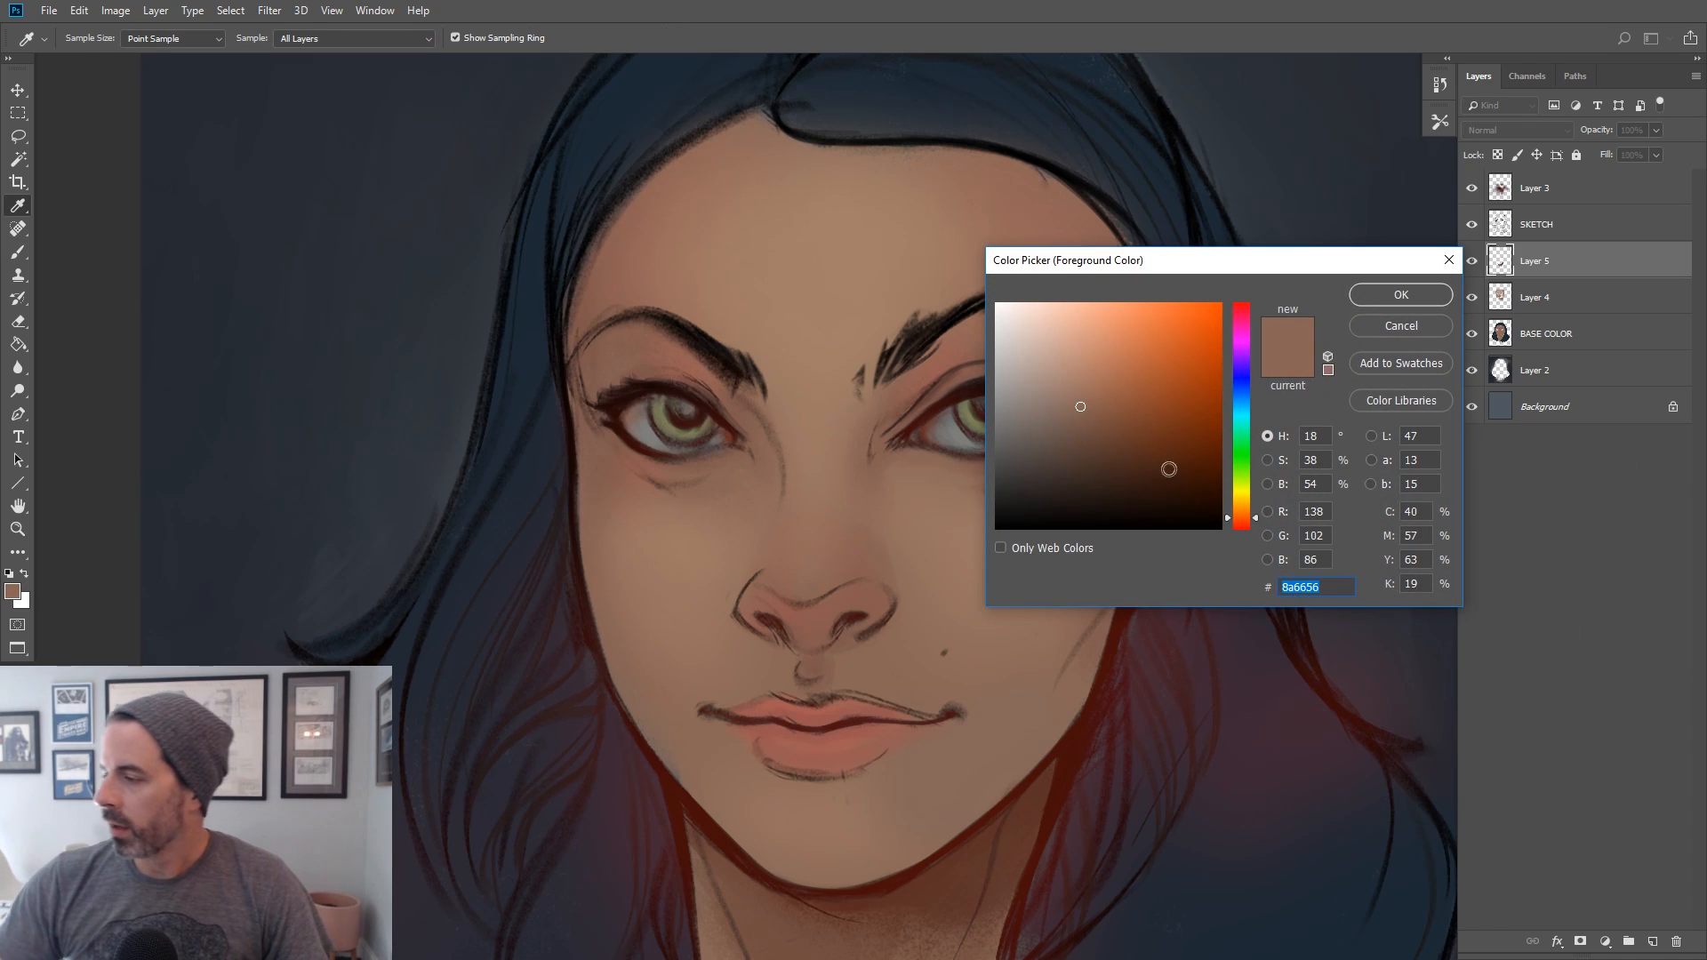
pyautogui.click(691, 378)
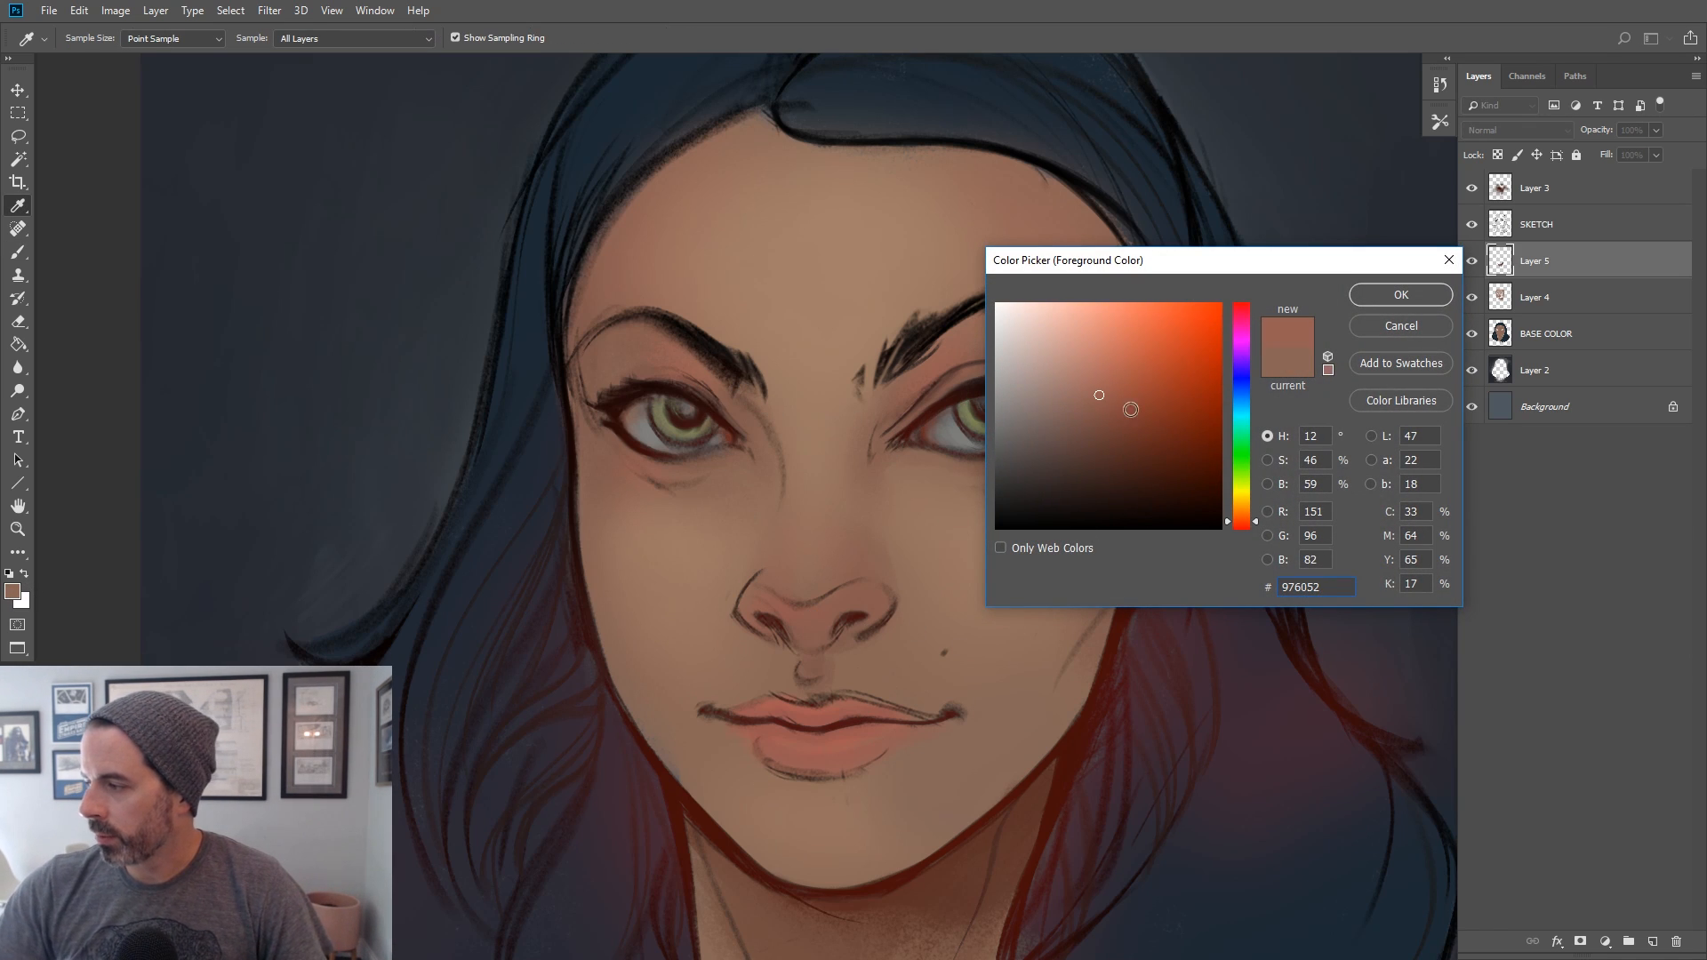
pyautogui.click(1115, 417)
pyautogui.click(1401, 294)
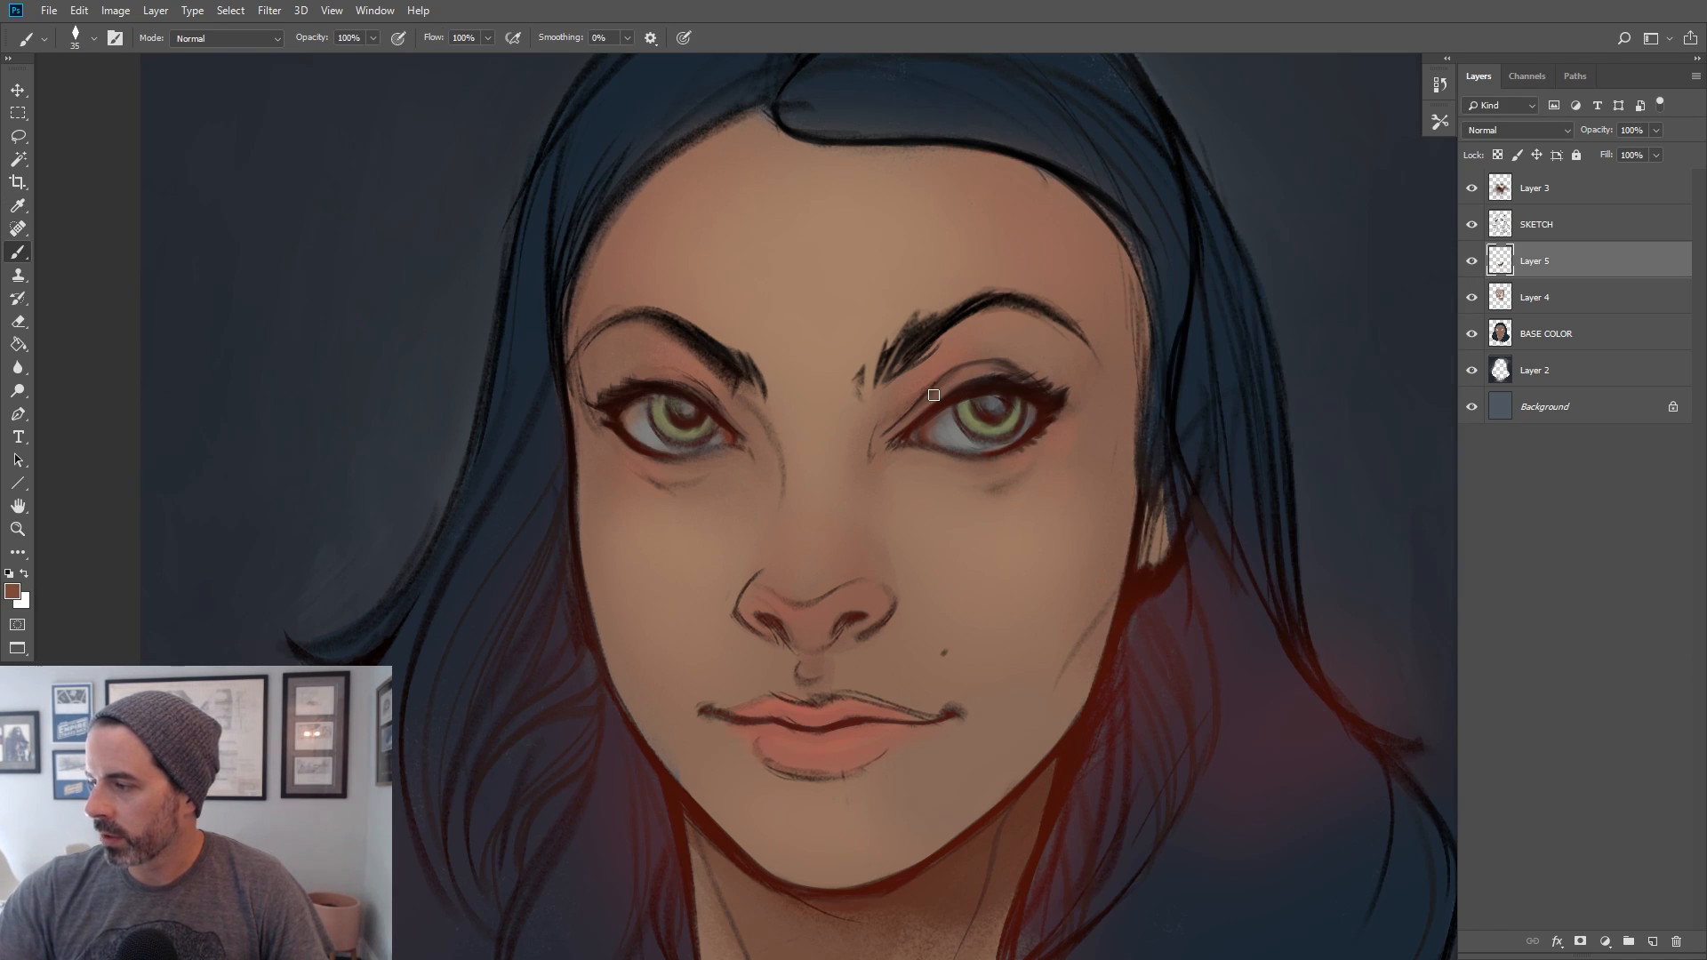
pyautogui.press('[')
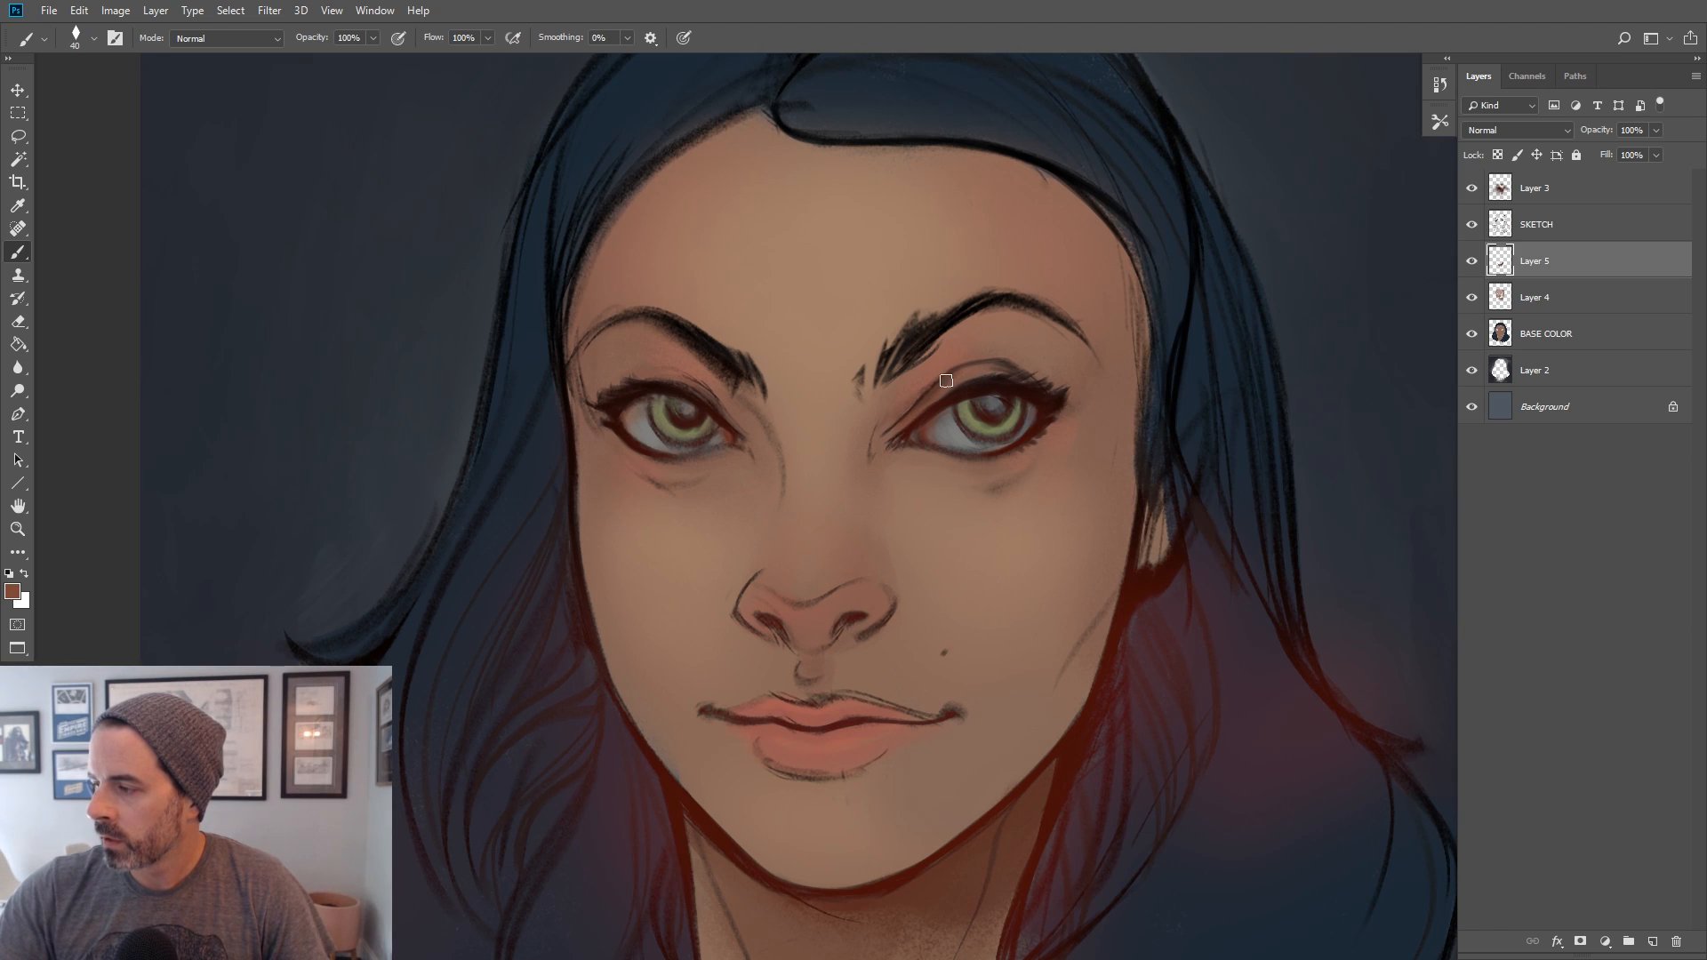
# Choose a darker red-brown and deepen the same eyelid's crease and inner corner with a 45 px brush
pyautogui.click(12, 591)
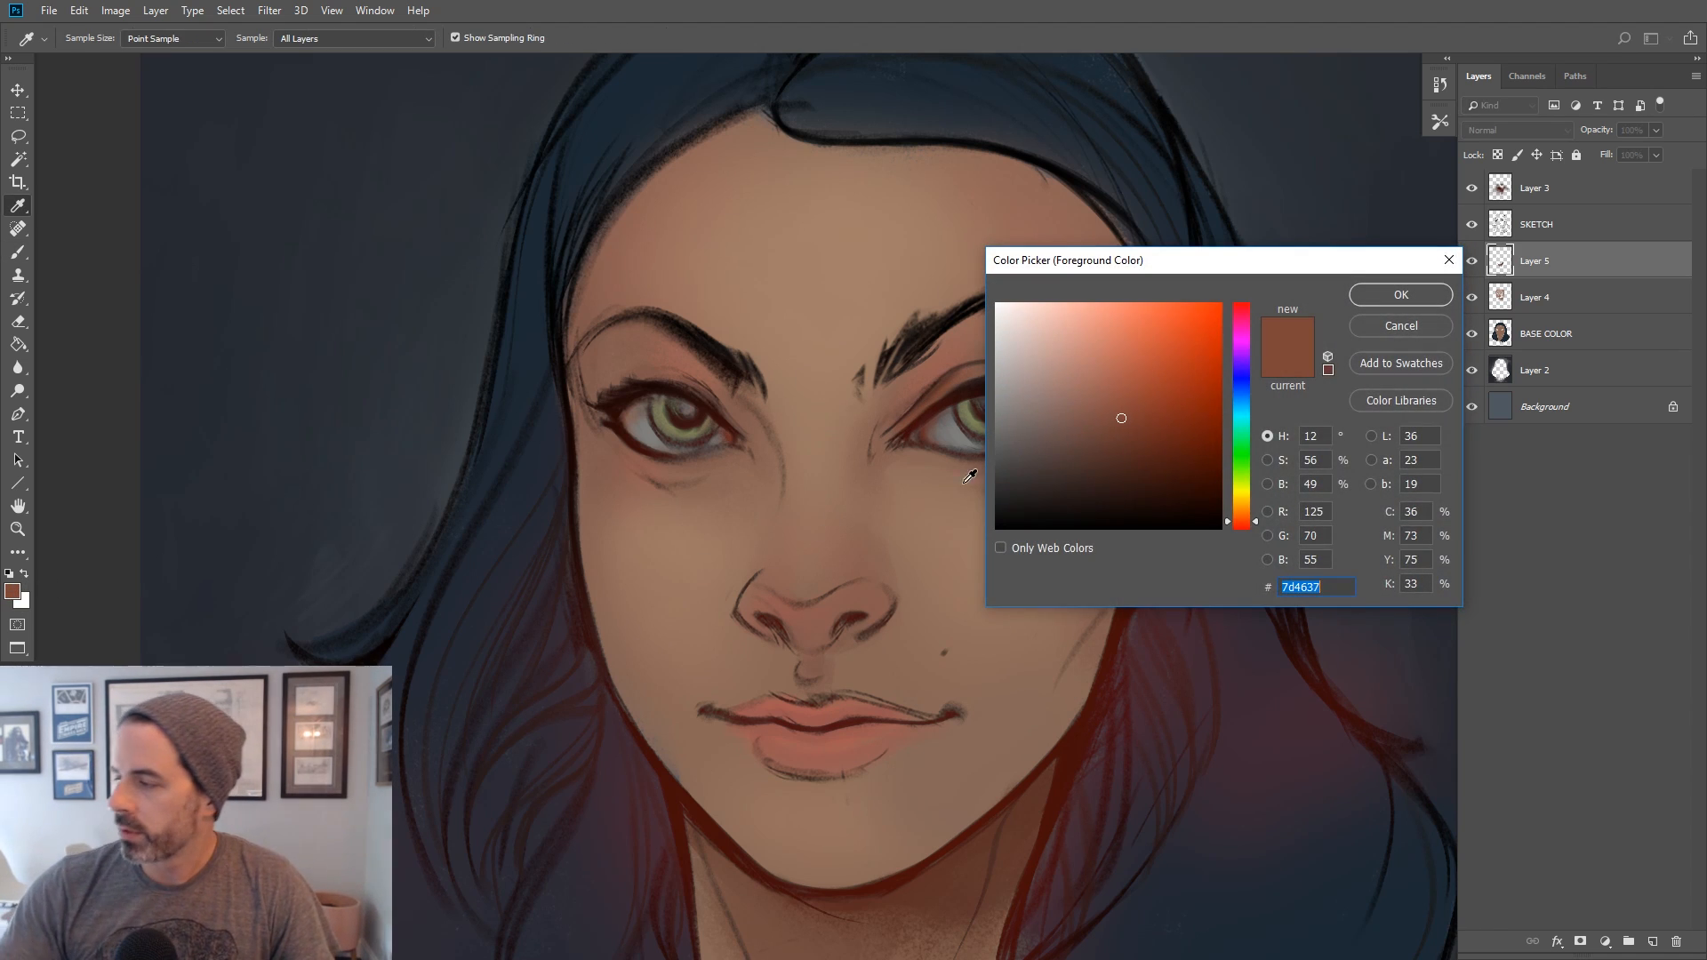
pyautogui.click(1137, 442)
pyautogui.click(1361, 290)
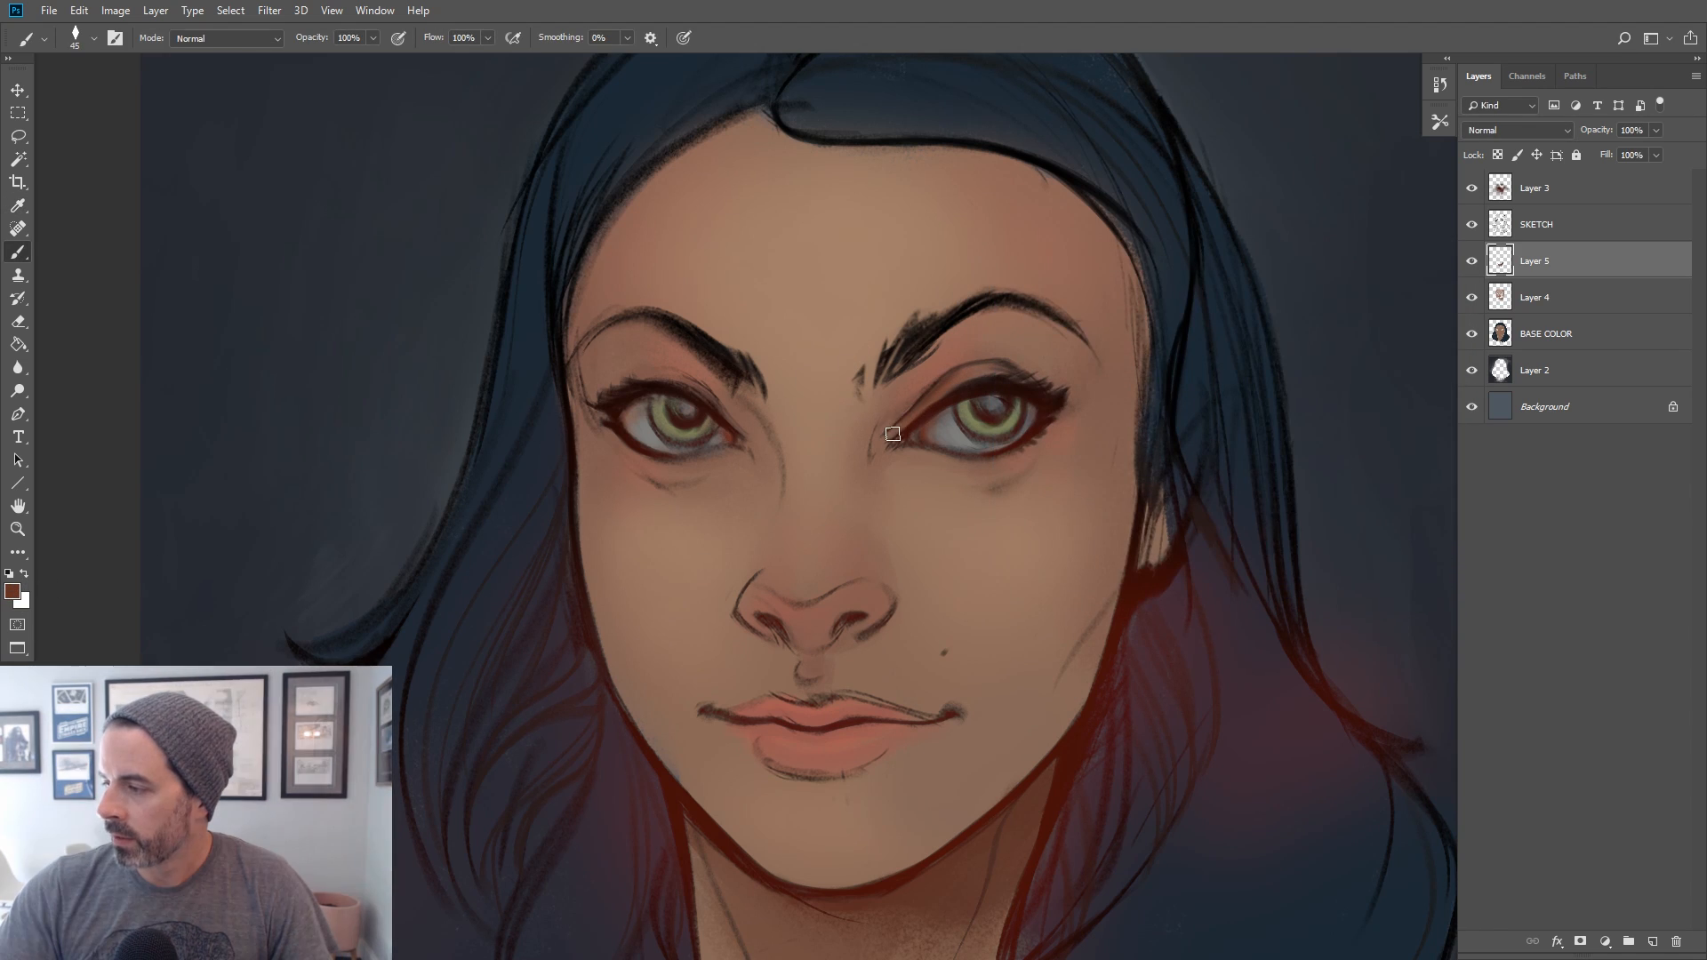
# Enlarge the brush to 100 px, sample the eyelid tones and blend the shadow softly up towards the eyebrow
pyautogui.press(']')
pyautogui.press(']')
pyautogui.press(']')
pyautogui.press(']')
pyautogui.press(']')
pyautogui.press(']')
pyautogui.keyDown('alt'); pyautogui.click(931, 359); pyautogui.keyUp('alt')
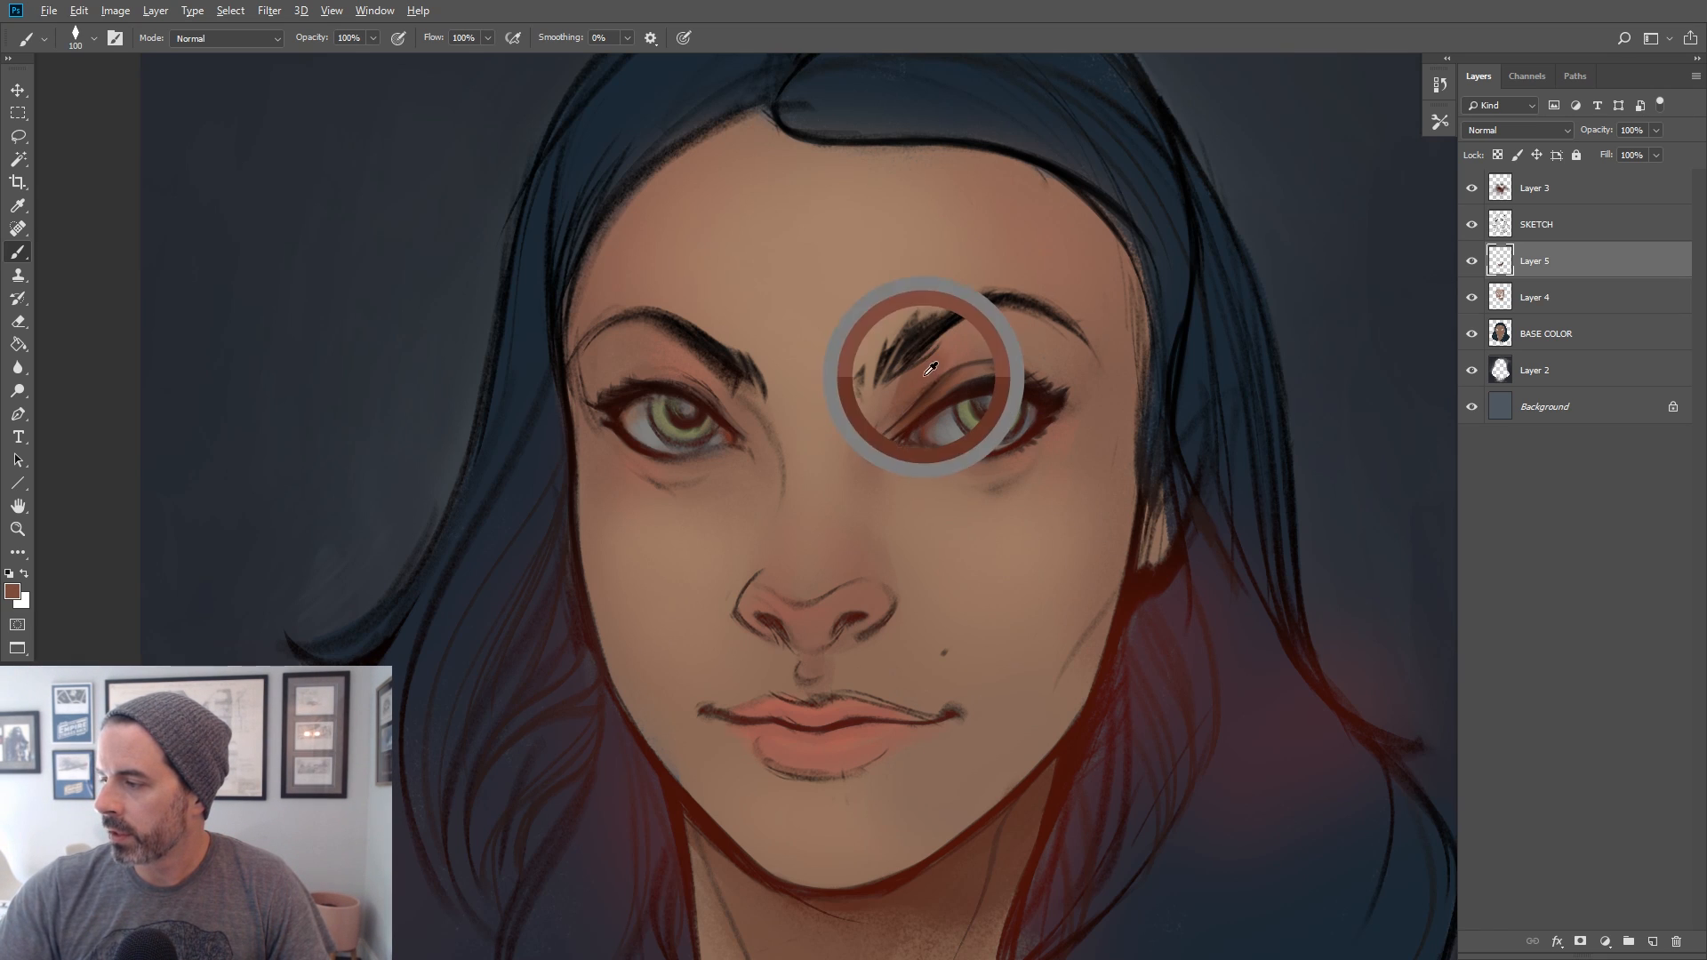
pyautogui.moveTo(948, 352); pyautogui.dragTo(984, 322)
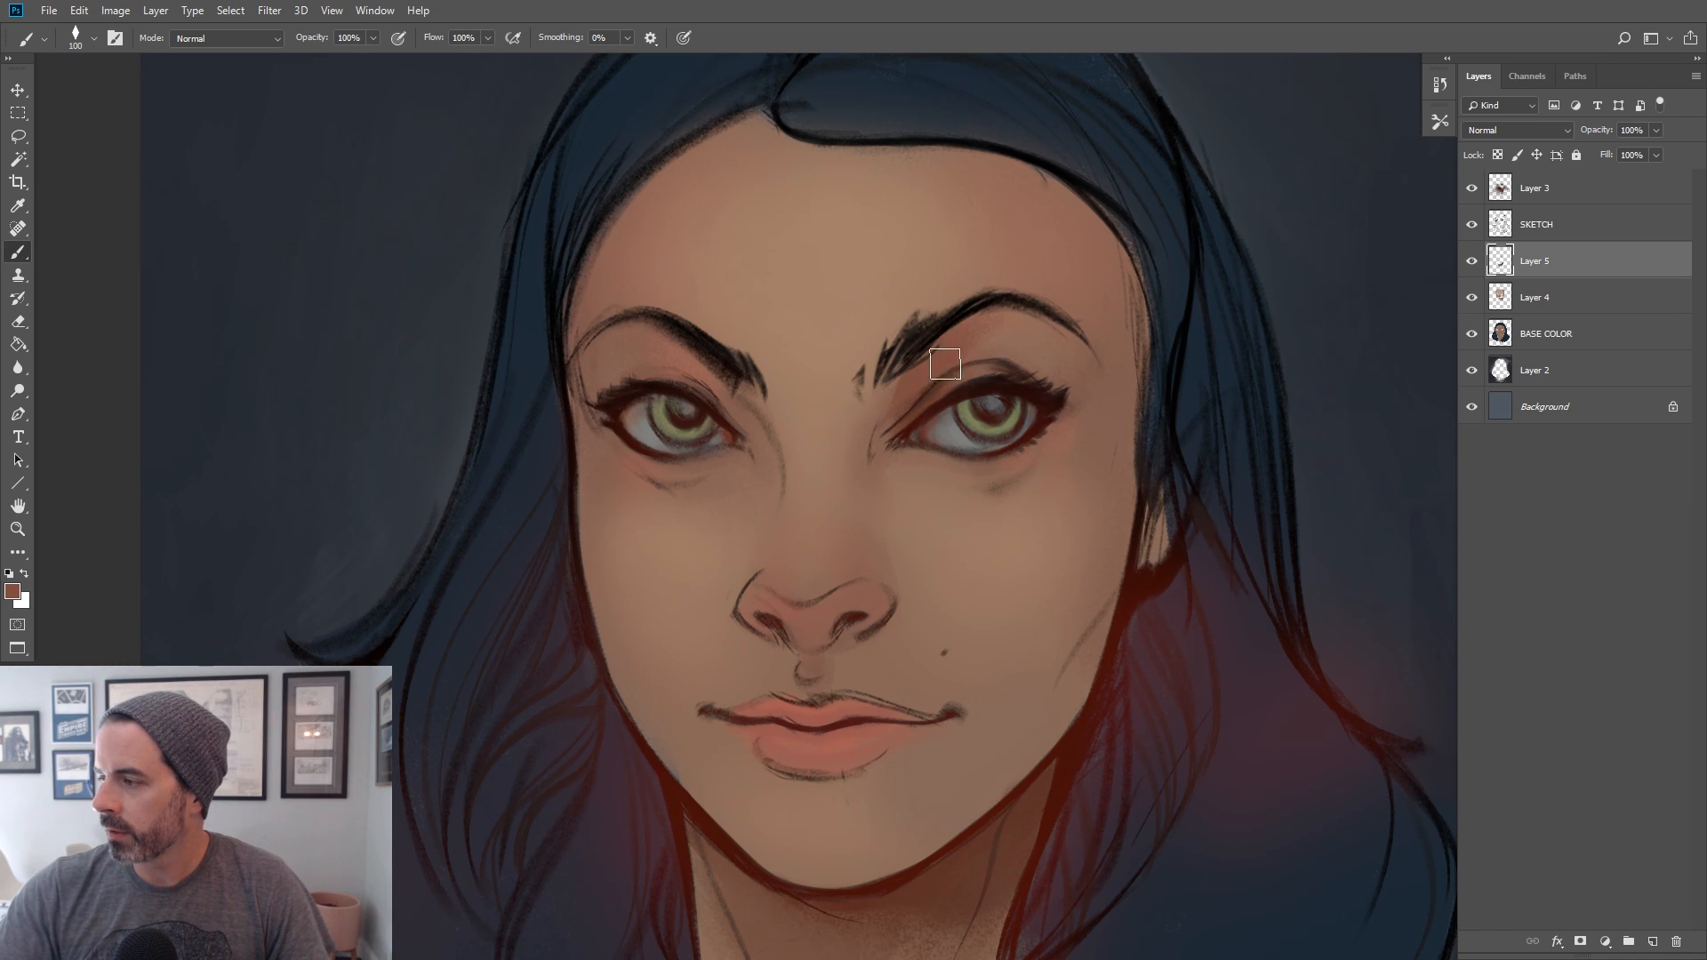
pyautogui.keyDown('alt'); pyautogui.click(988, 334); pyautogui.keyUp('alt')
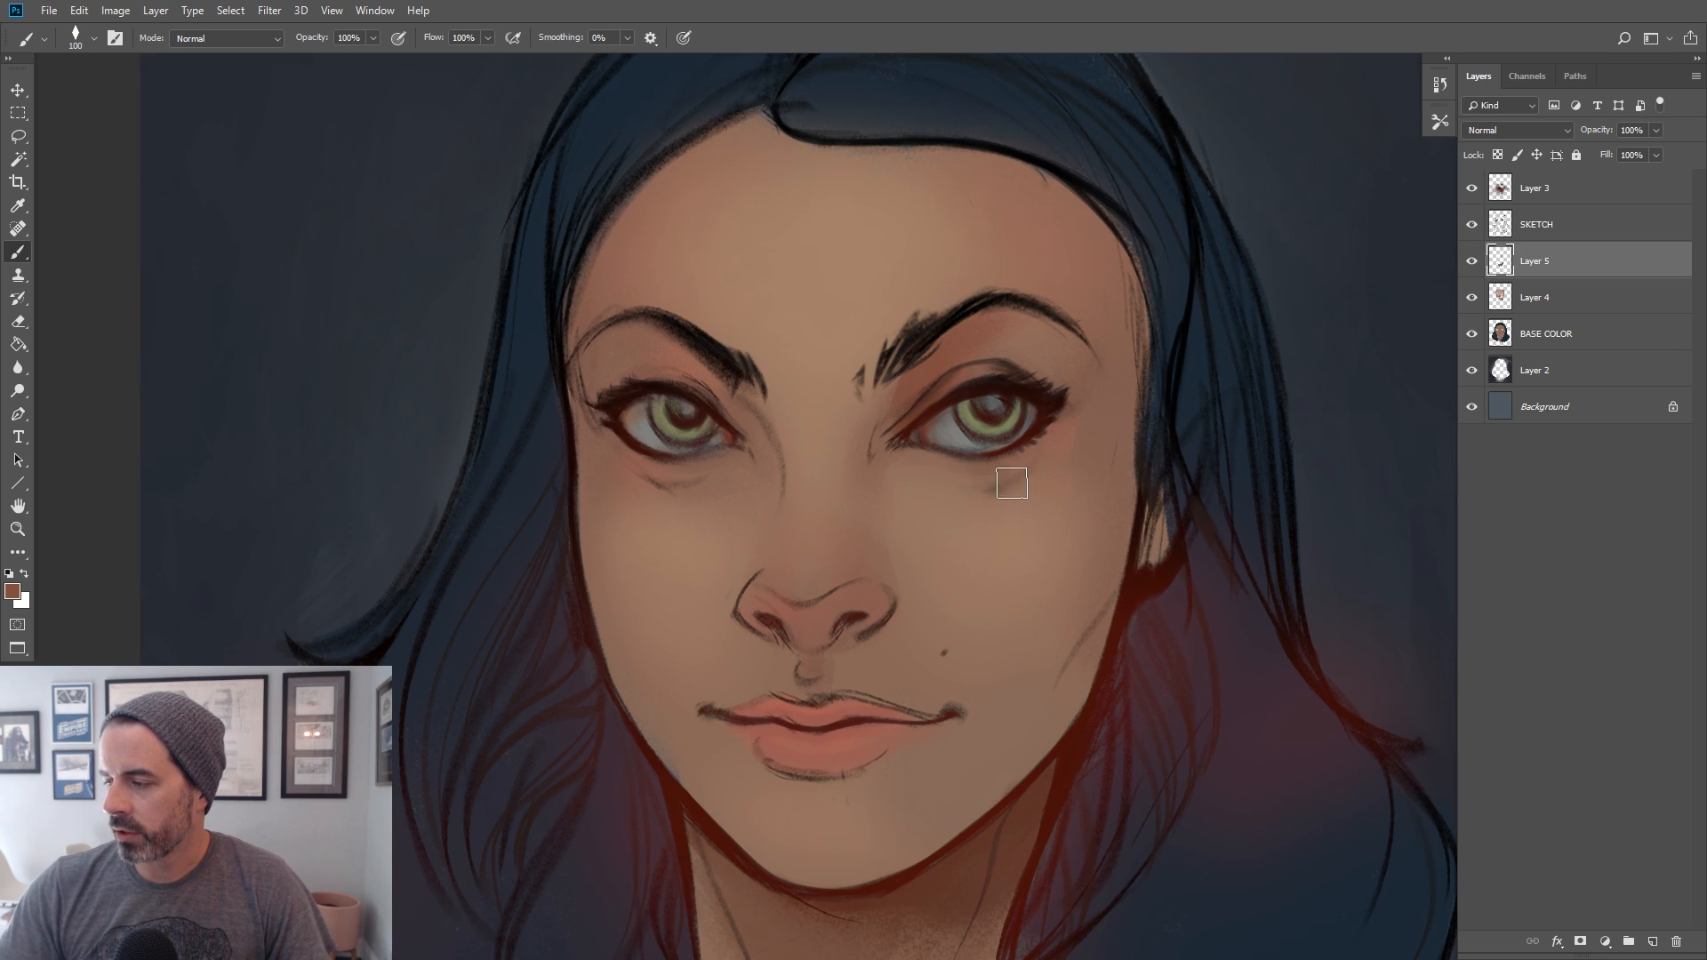
# Sample the reddish eyelid tones and refine the shading around the inner corner of the viewer's right eye with a 60 to 70 px brush
pyautogui.press('[')
pyautogui.press('[')
pyautogui.press('[')
pyautogui.keyDown('alt'); pyautogui.click(900, 402); pyautogui.keyUp('alt')
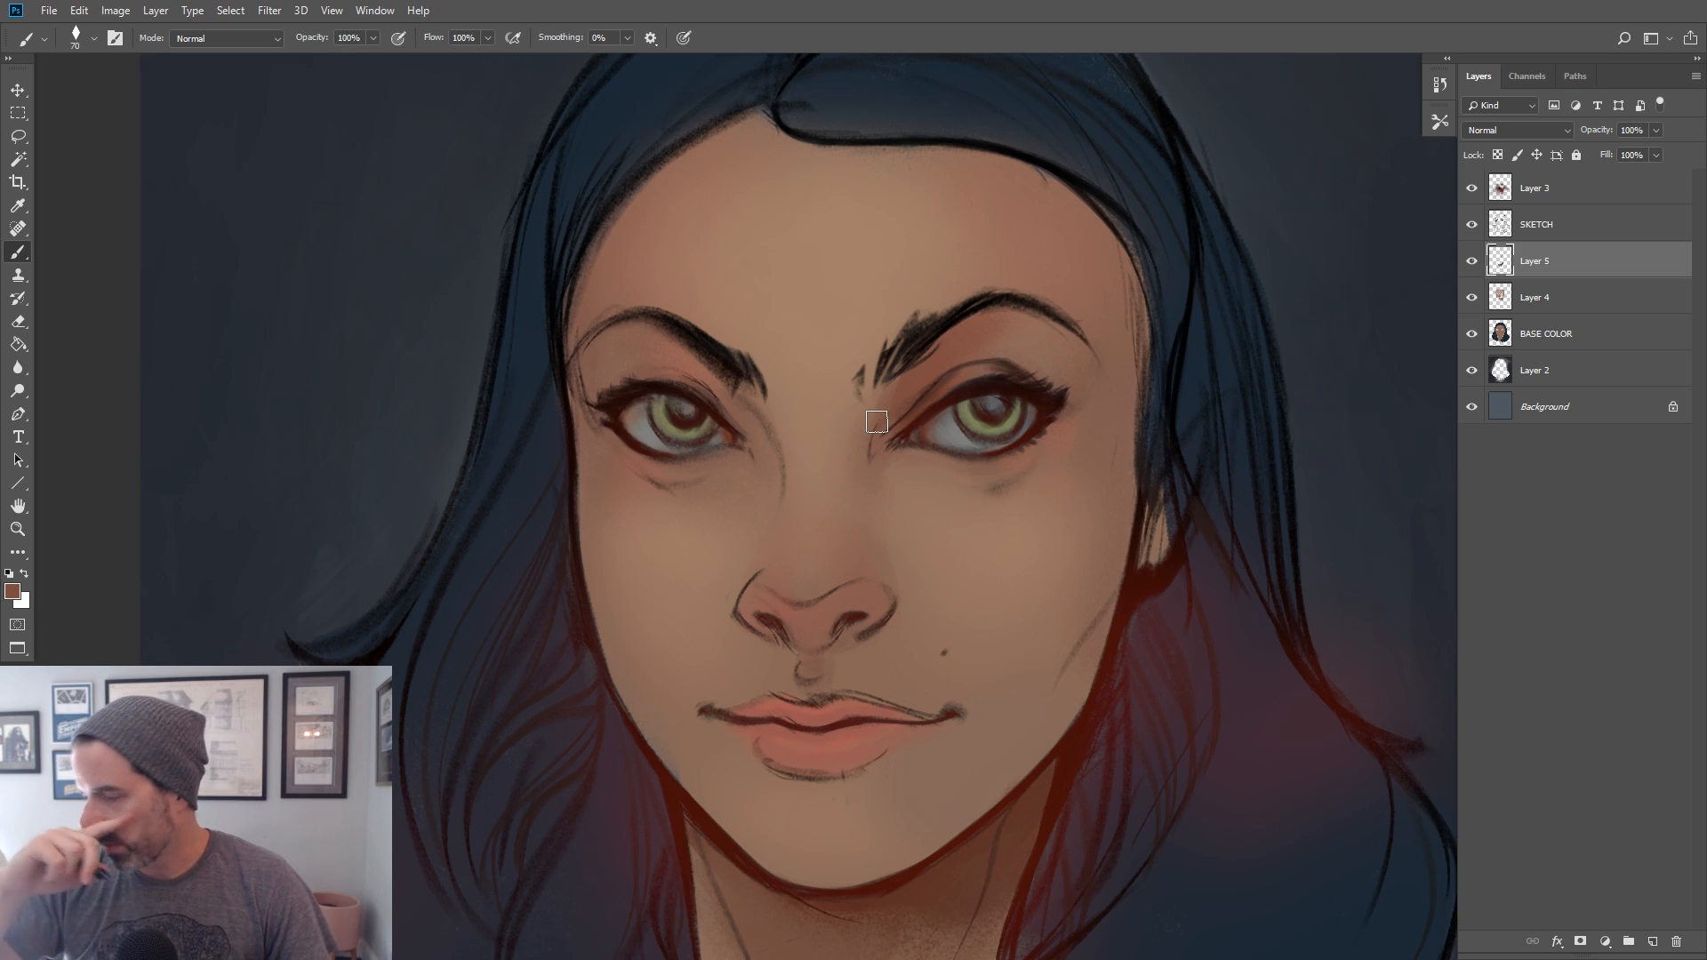
pyautogui.keyDown('alt'); pyautogui.click(918, 382); pyautogui.keyUp('alt')
pyautogui.press(']')
pyautogui.keyDown('alt'); pyautogui.click(928, 397); pyautogui.keyUp('alt')
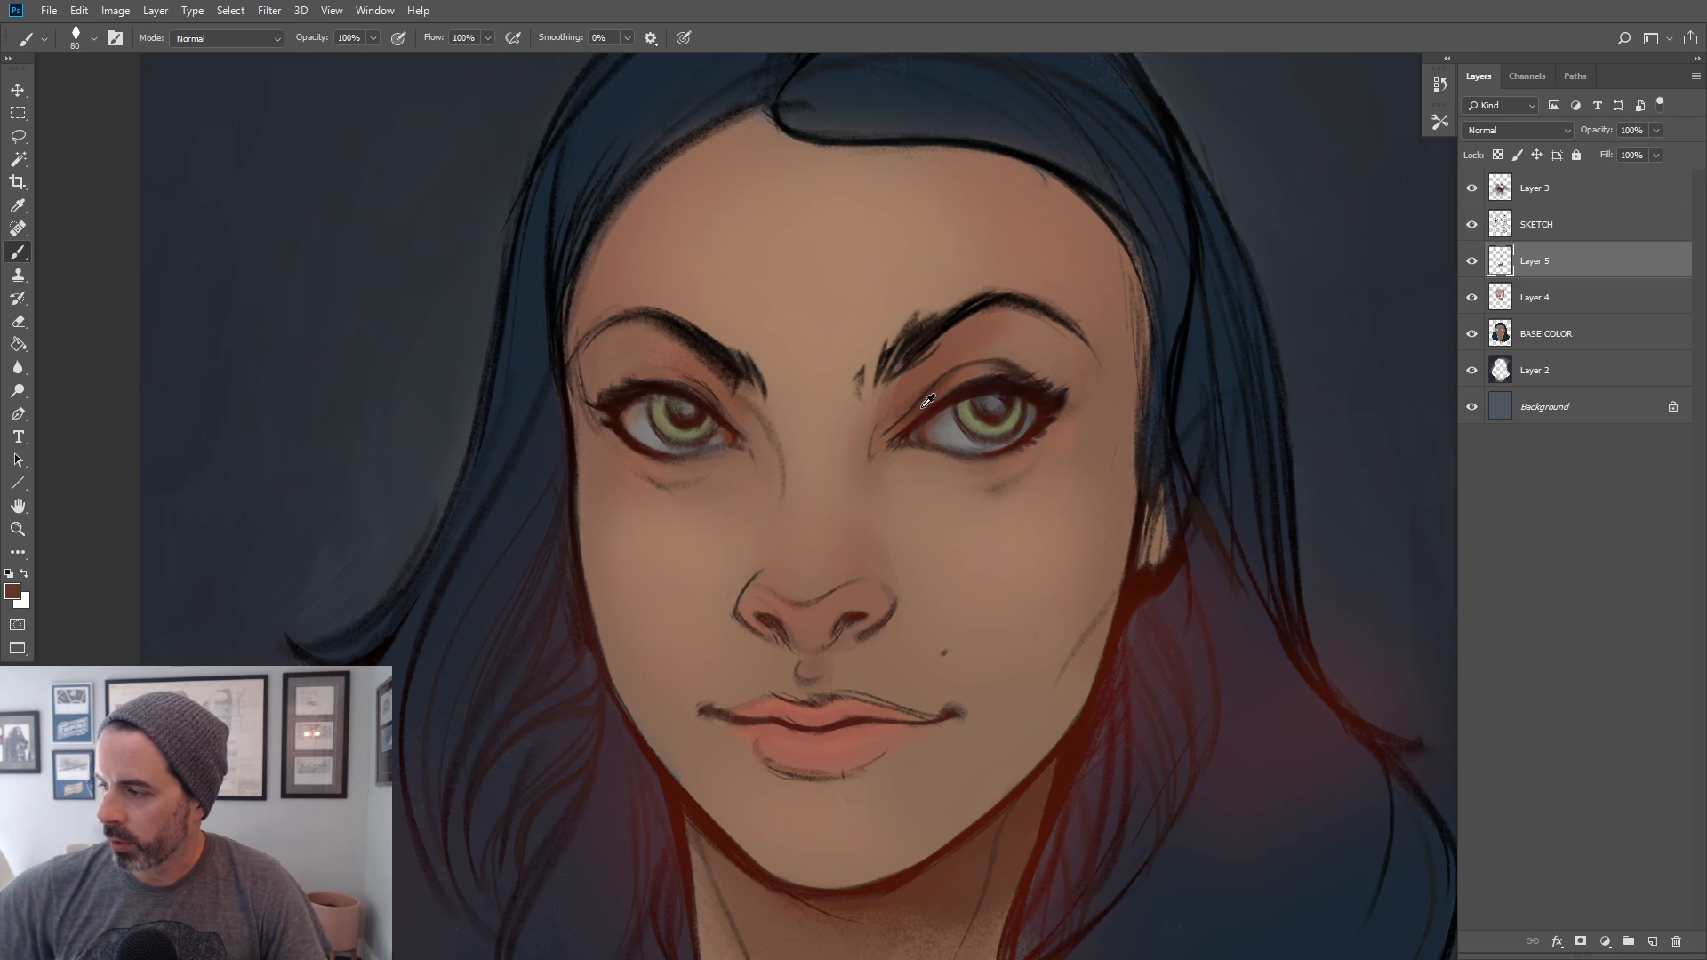
# Shade the eyelid and lower lid of the viewer's left eye at about 60 px, sampling its dark tones for fine 10 px lash-line touches
pyautogui.press('[')
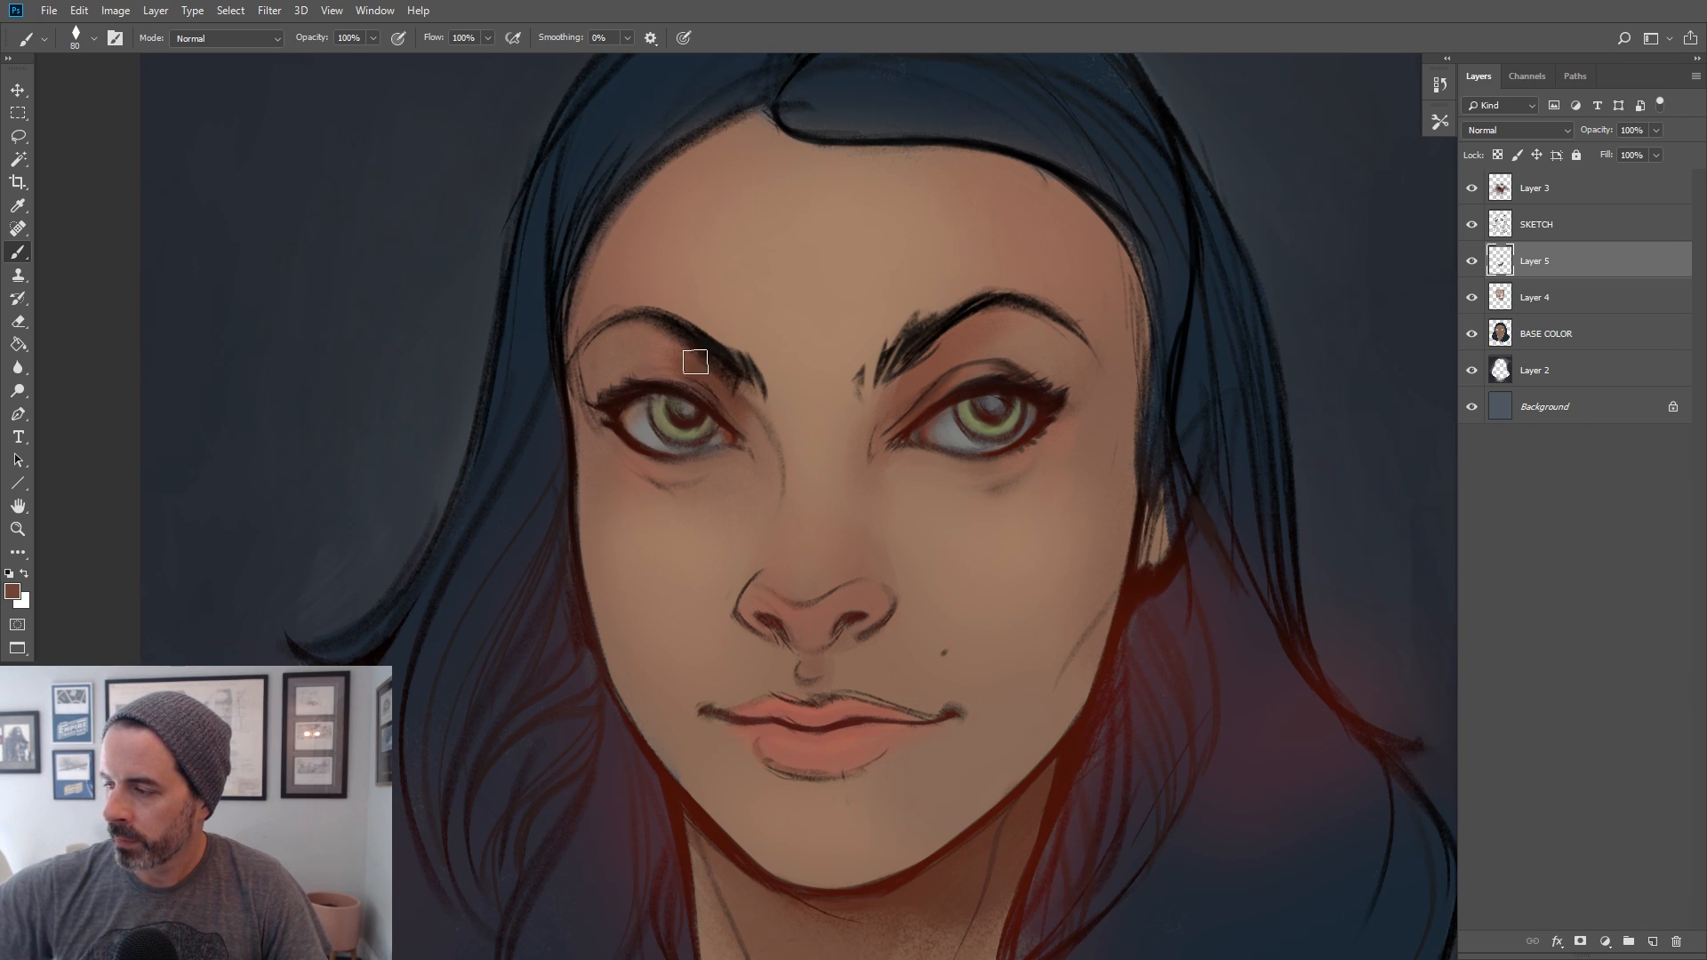
pyautogui.keyDown('alt'); pyautogui.click(738, 421); pyautogui.keyUp('alt')
pyautogui.press('[')
pyautogui.press('[')
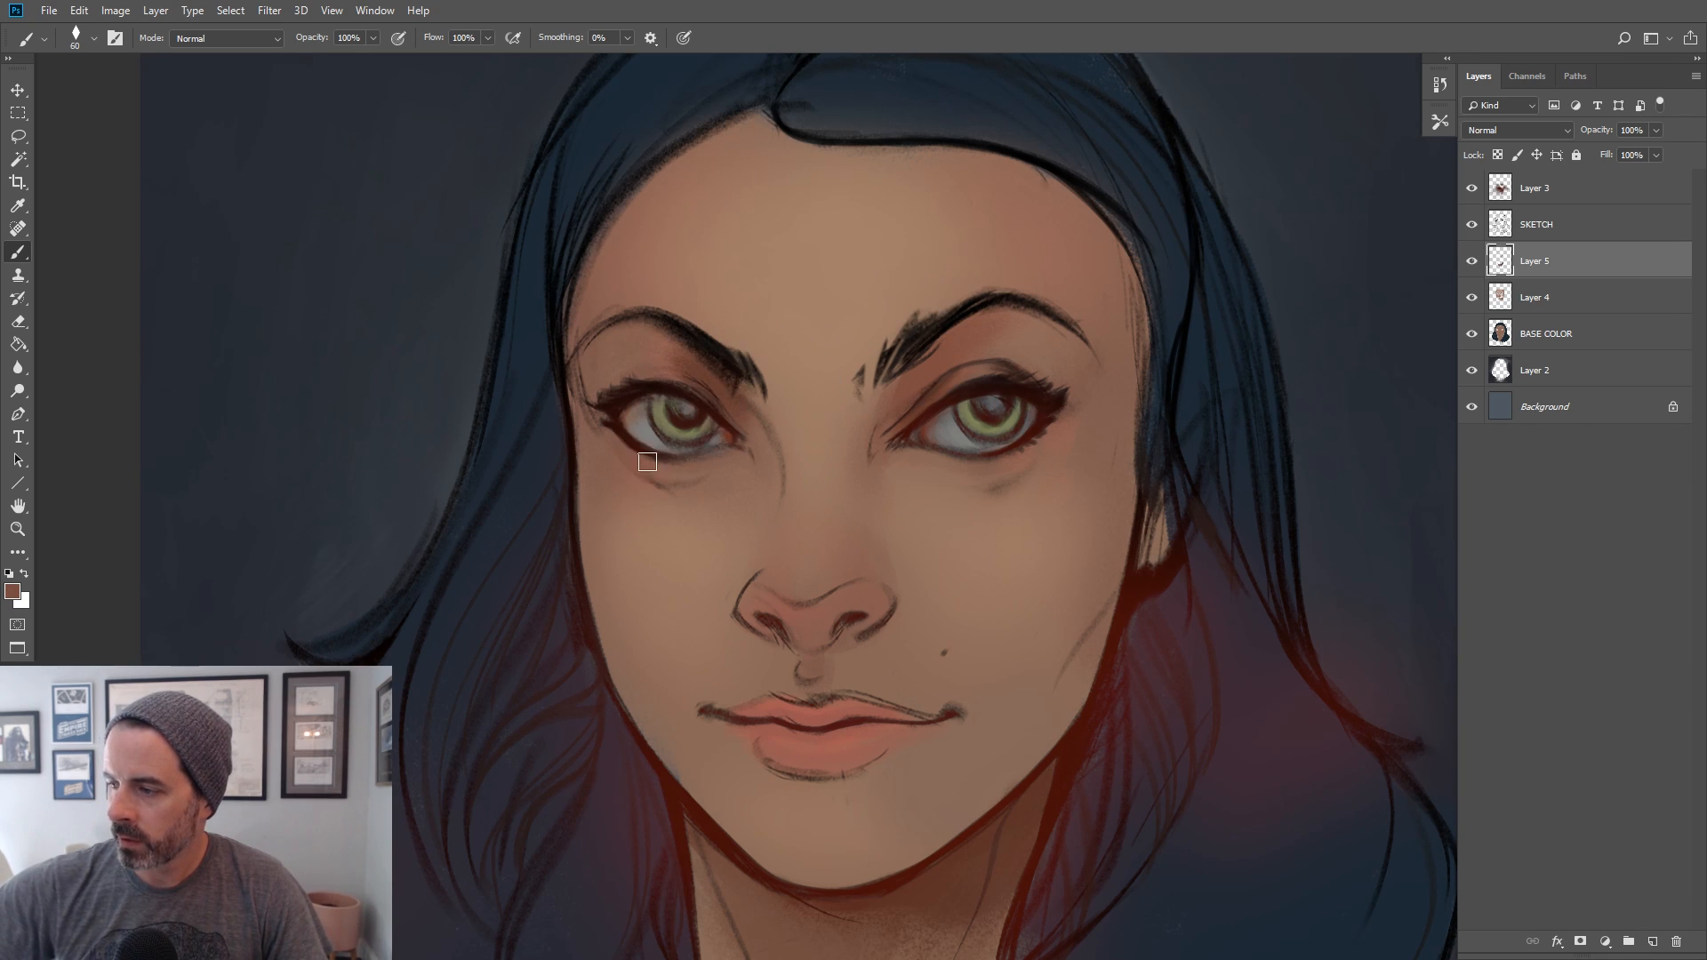
pyautogui.keyDown('alt'); pyautogui.click(614, 402); pyautogui.keyUp('alt')
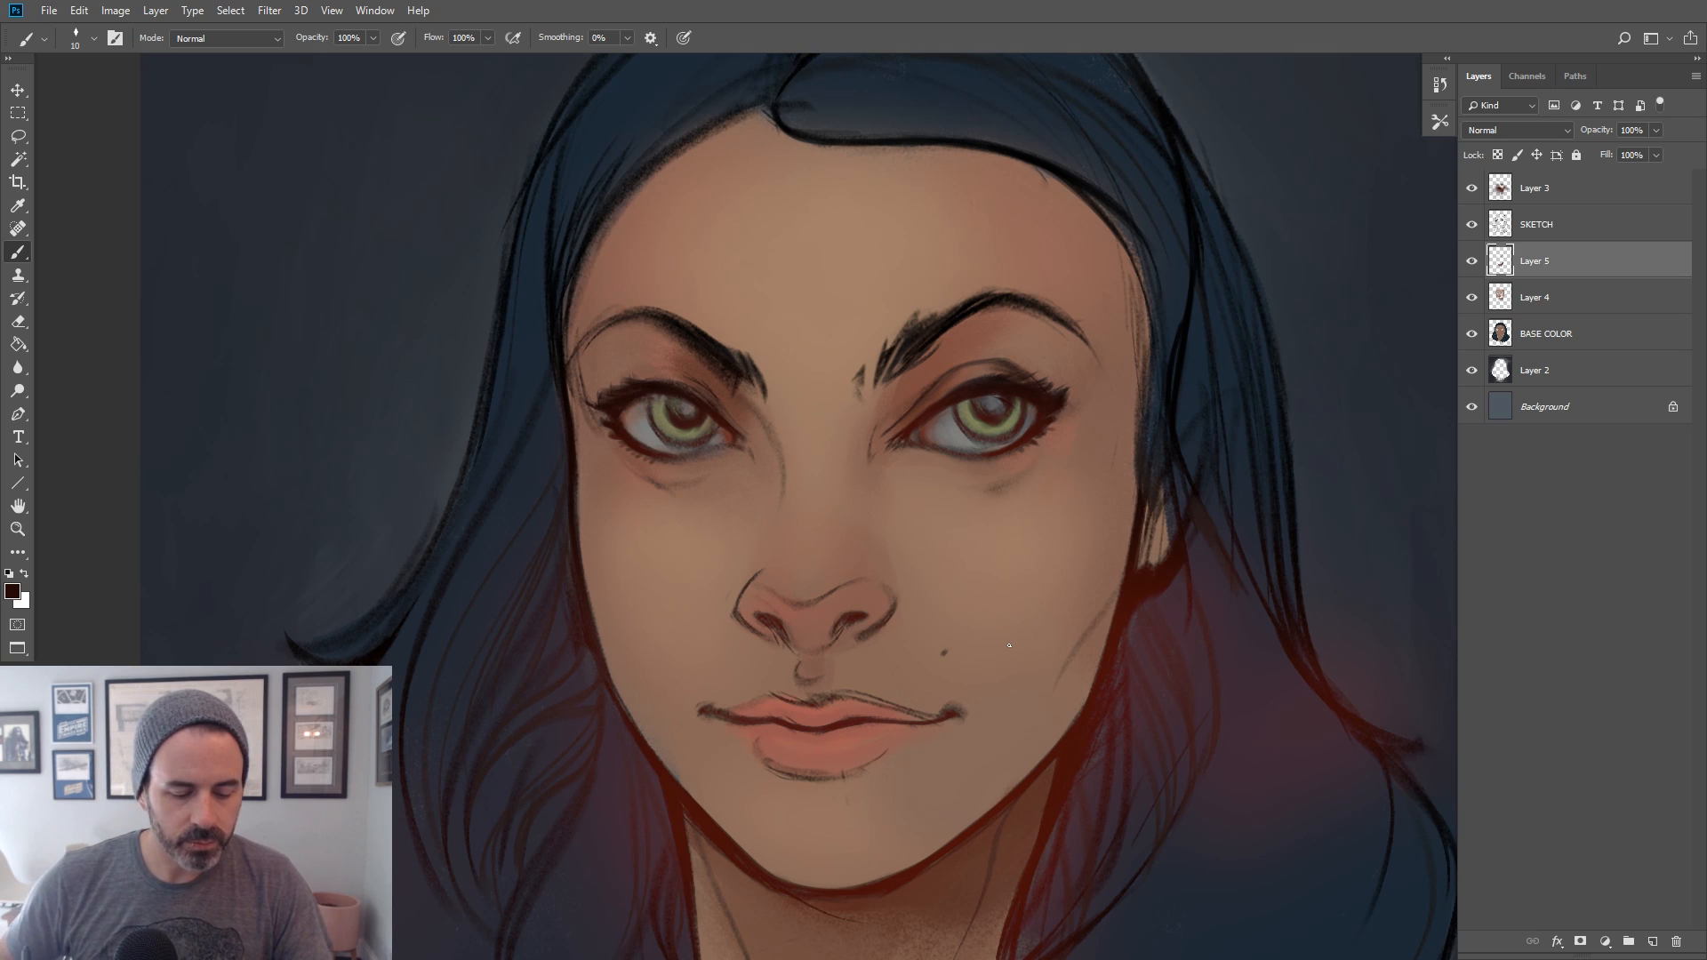
# Sample the reddish nose tone and shade the nose with a 35 to 40 px brush
pyautogui.keyDown('alt'); pyautogui.click(793, 609); pyautogui.keyUp('alt')
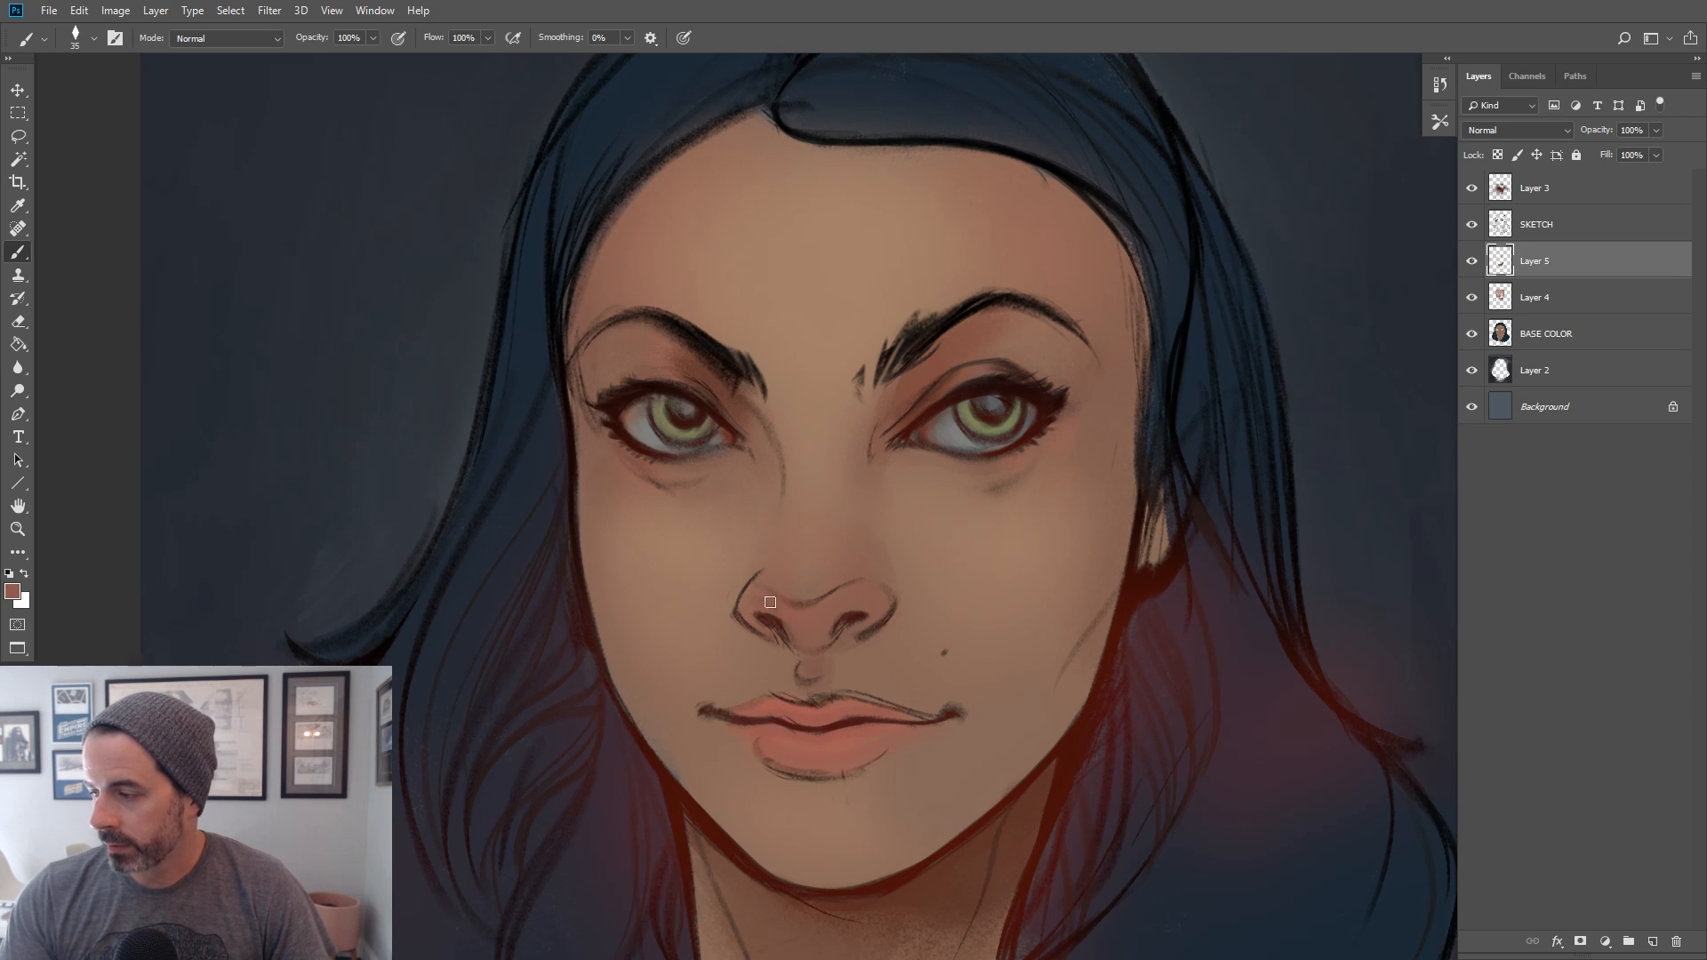
pyautogui.press('alt')
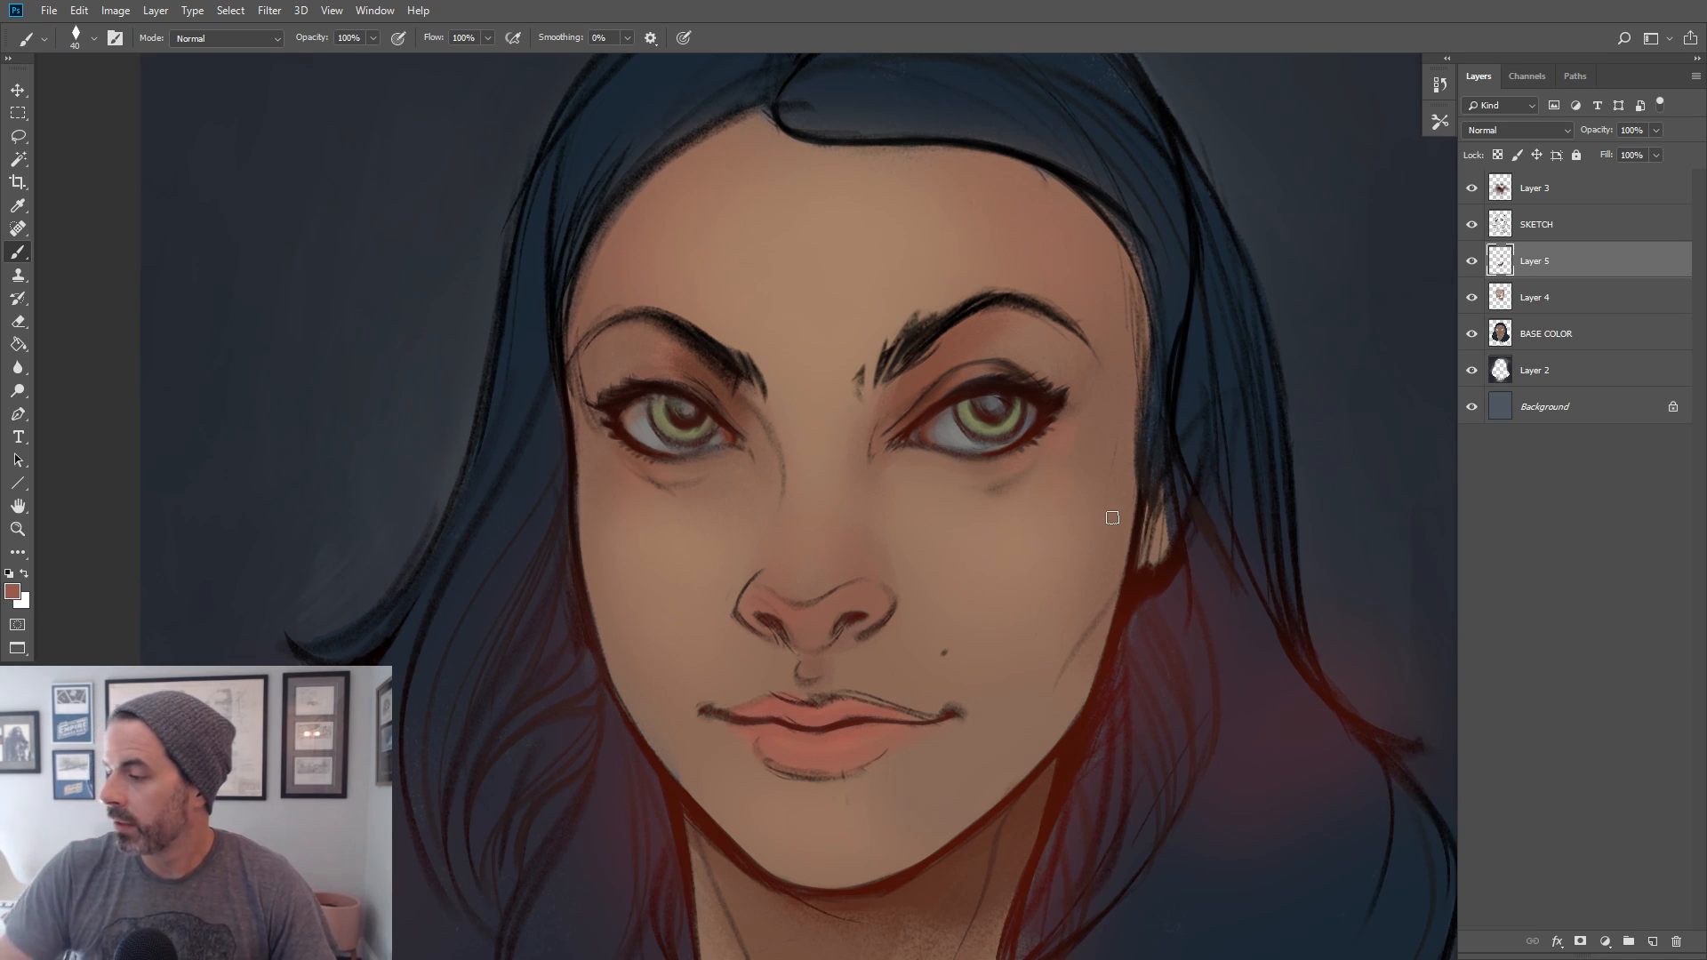
# Add a new layer above Layer 5 and choose the DG_SlicenDice brush
pyautogui.click(1651, 940)
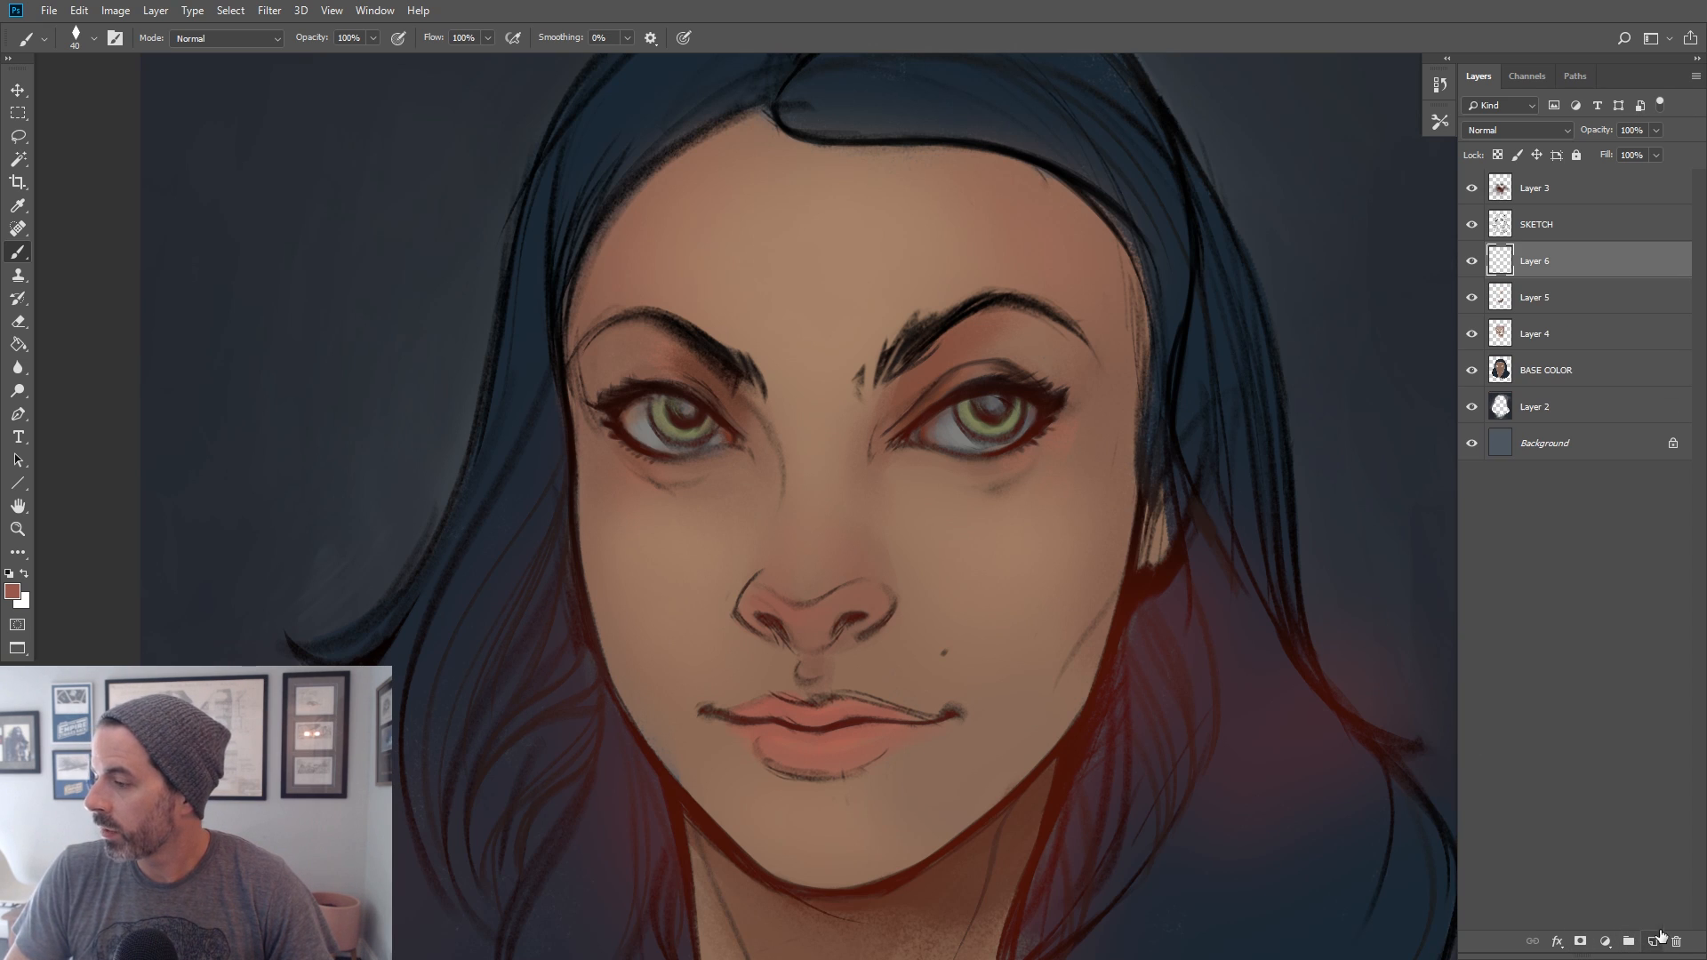
pyautogui.click(98, 36)
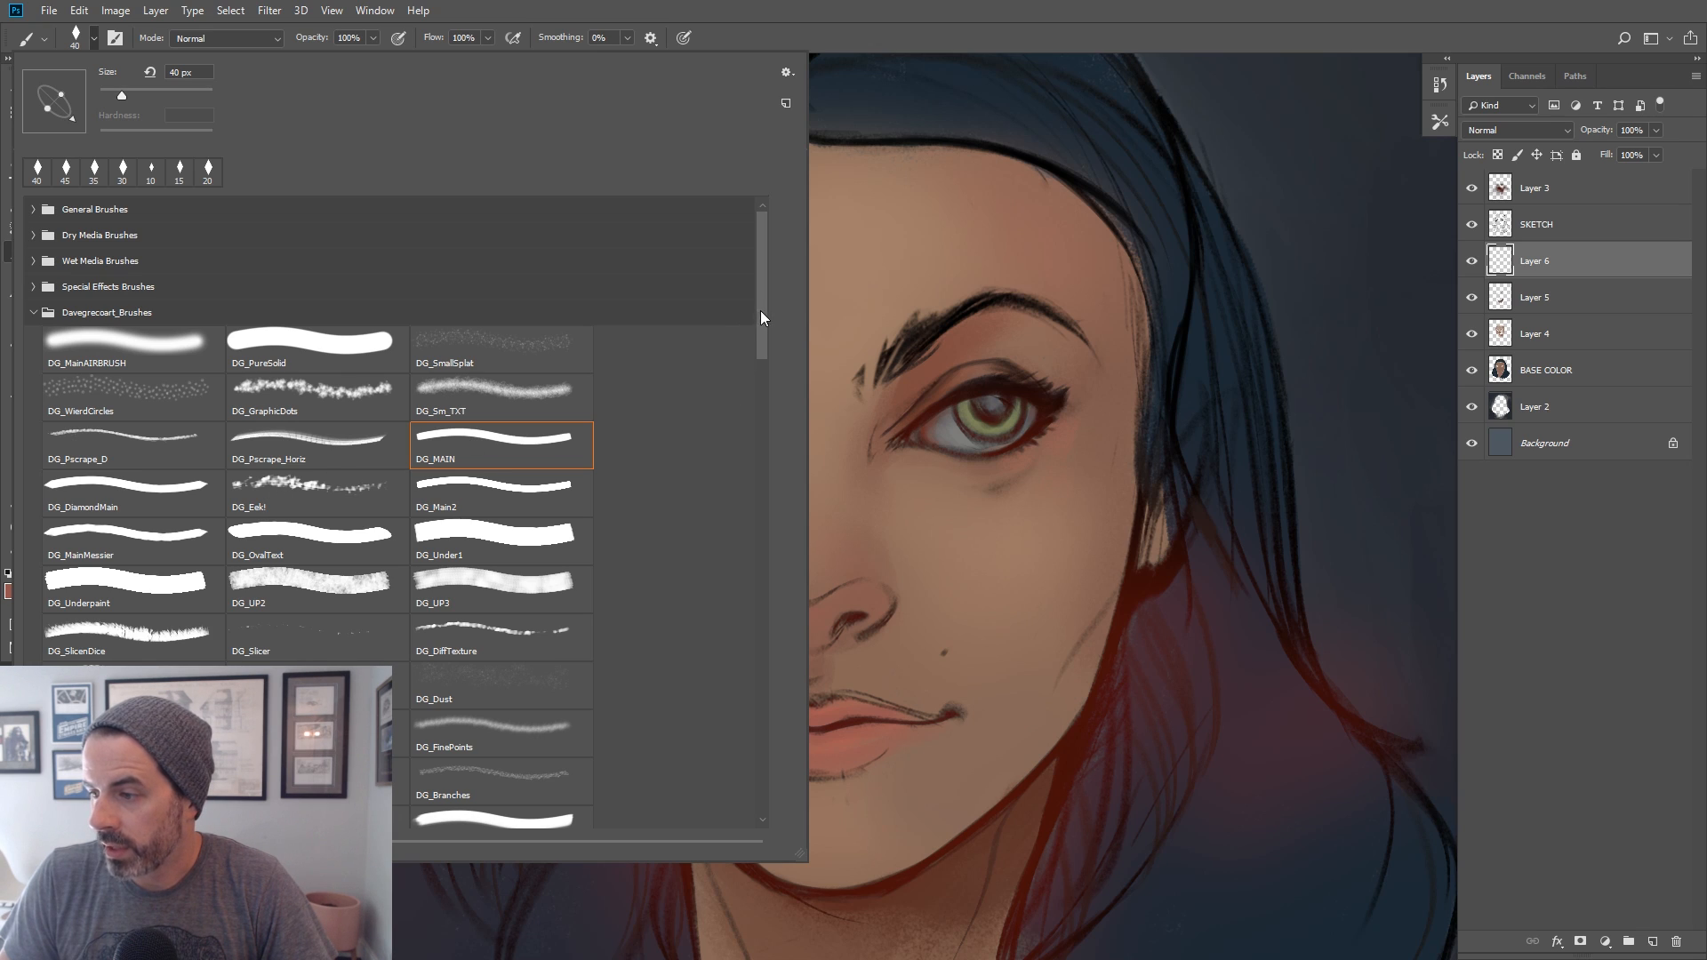
pyautogui.moveTo(768, 310); pyautogui.dragTo(767, 402)
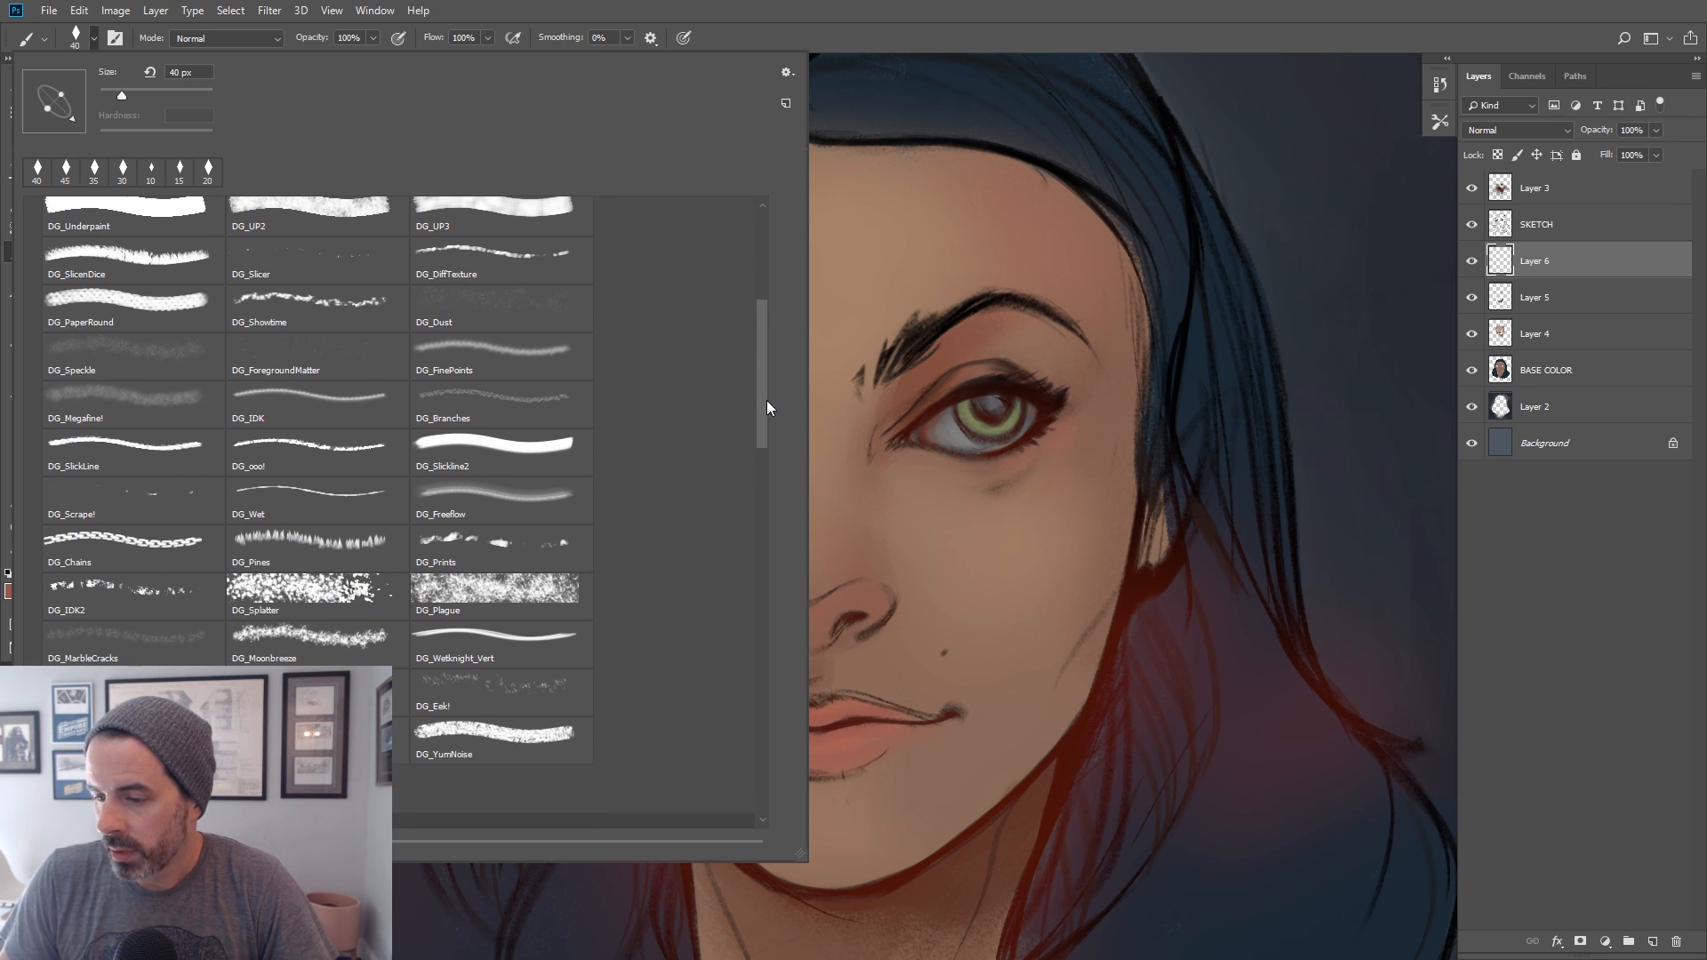
pyautogui.click(124, 255)
pyautogui.click(847, 5)
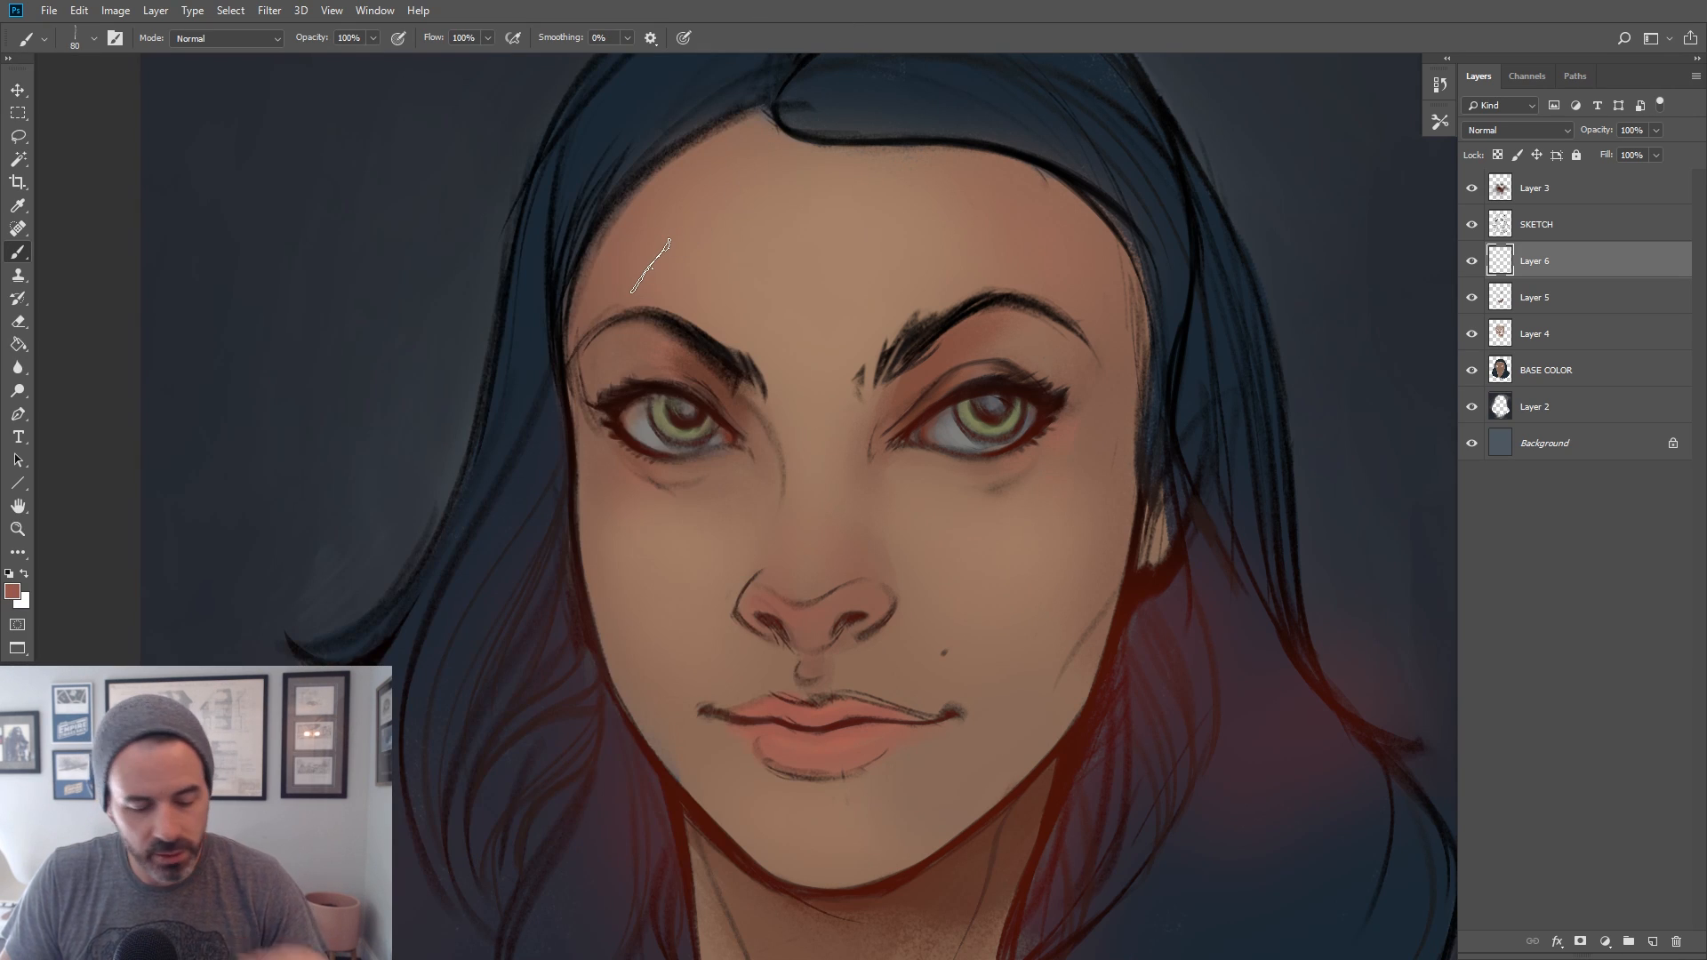
# Paint reddish shadow strokes down the cheek and jaw on the viewer's right with the brush at about 90 px
pyautogui.press(']')
pyautogui.press(']')
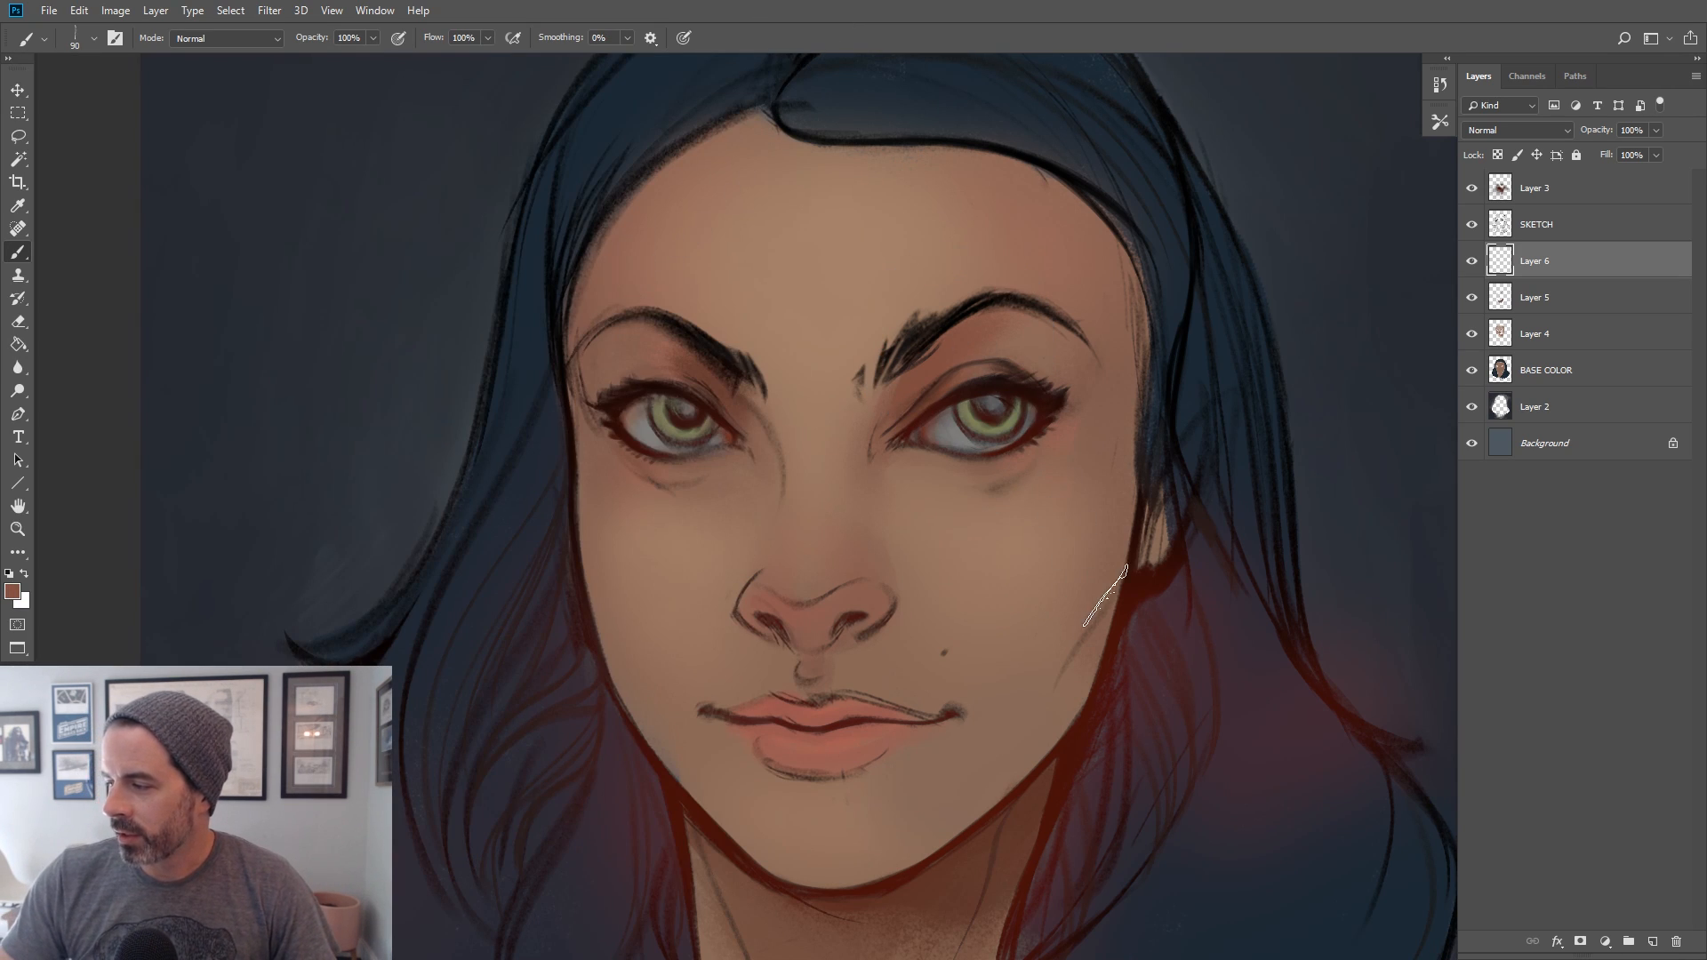
pyautogui.press(']')
pyautogui.press(']')
pyautogui.press(']')
pyautogui.press(']')
pyautogui.press('[')
pyautogui.press('[')
pyautogui.press('[')
pyautogui.press('[')
pyautogui.press('[')
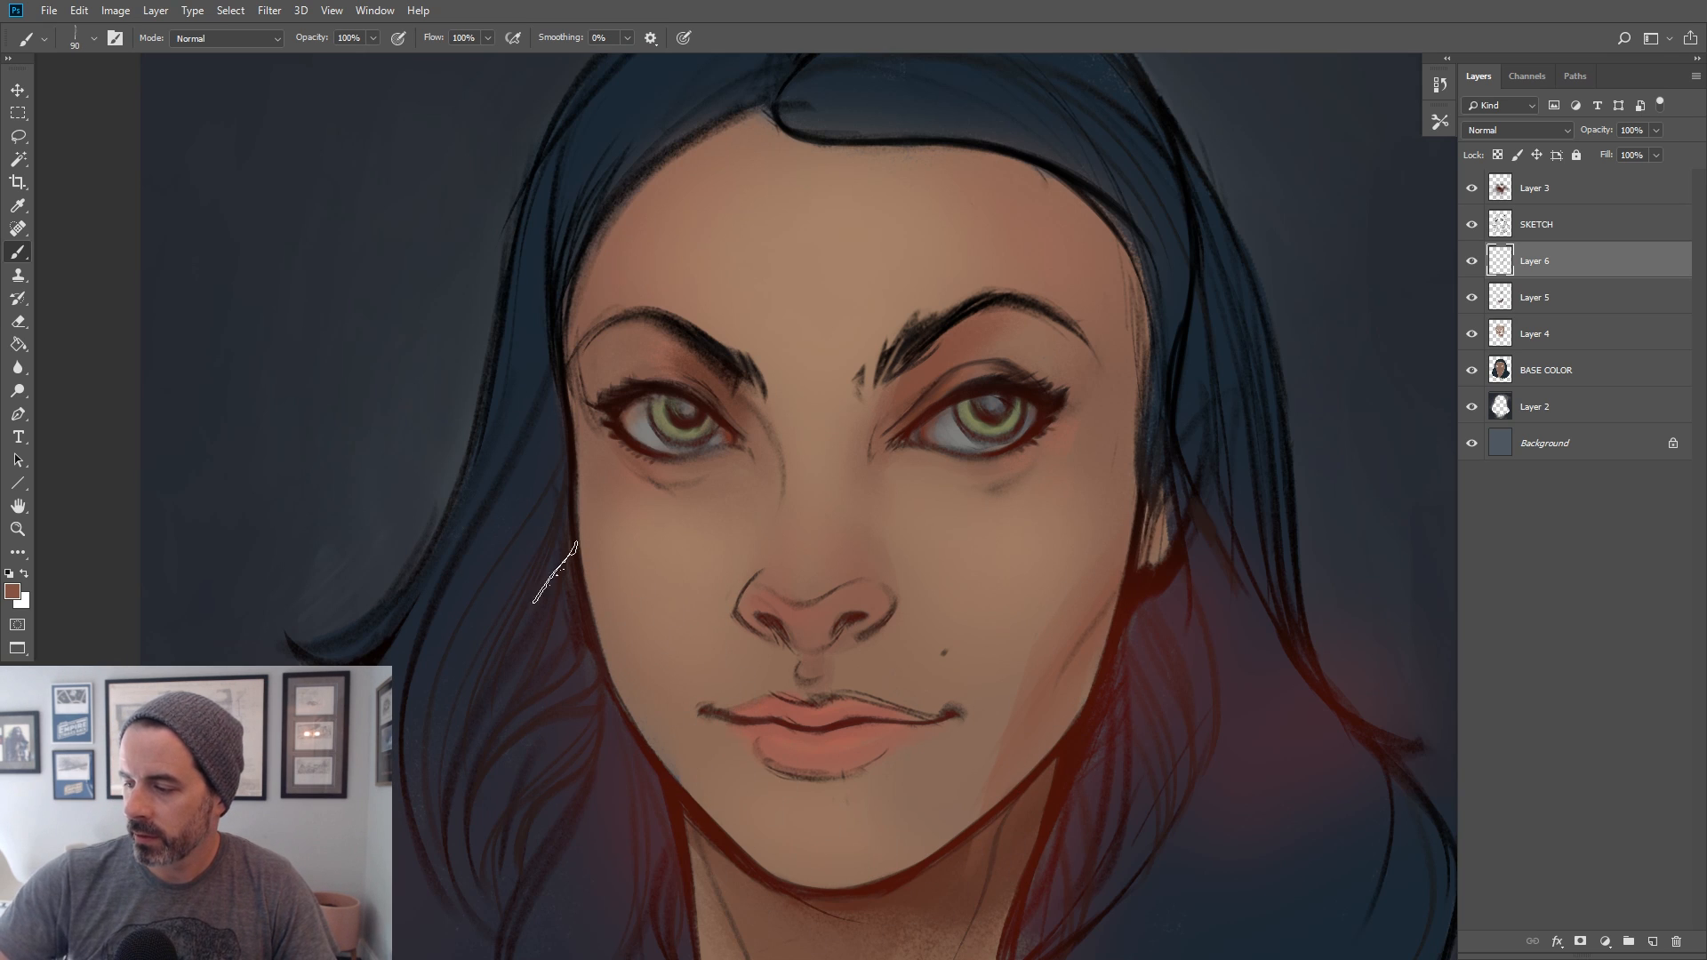
# Paint matching shadow strokes on the cheek and jaw on the viewer's left with a 100 to 125 px brush
pyautogui.press(']')
pyautogui.press(']')
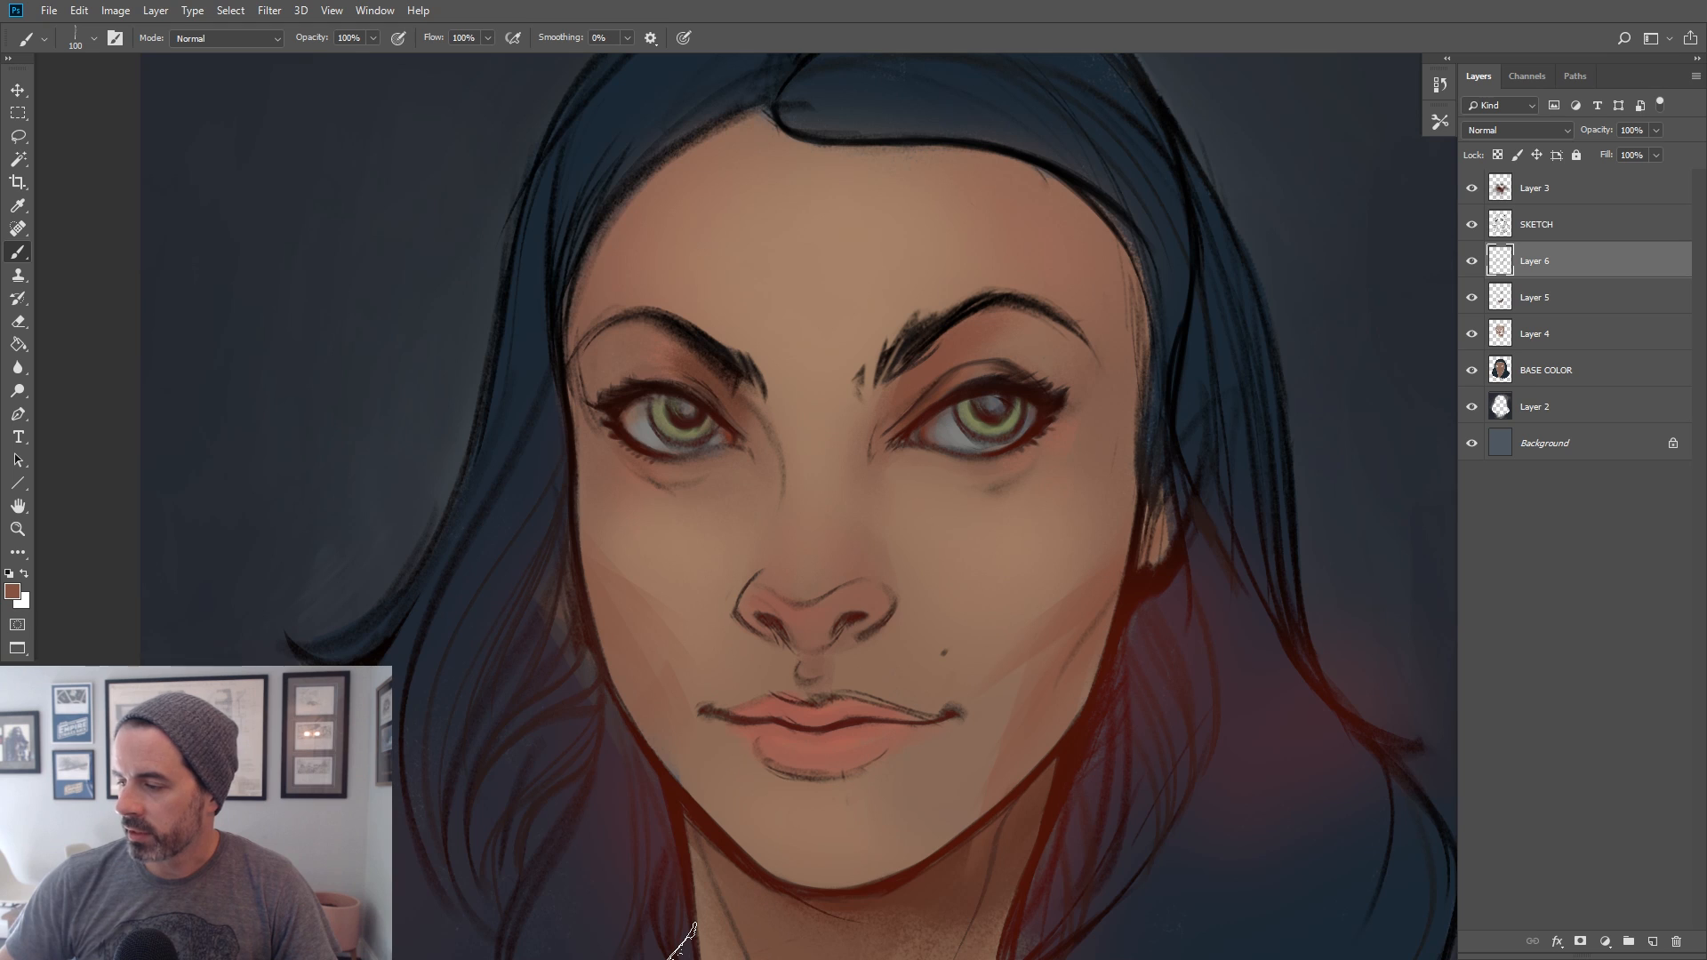
pyautogui.press('[')
pyautogui.press('[')
pyautogui.press('[')
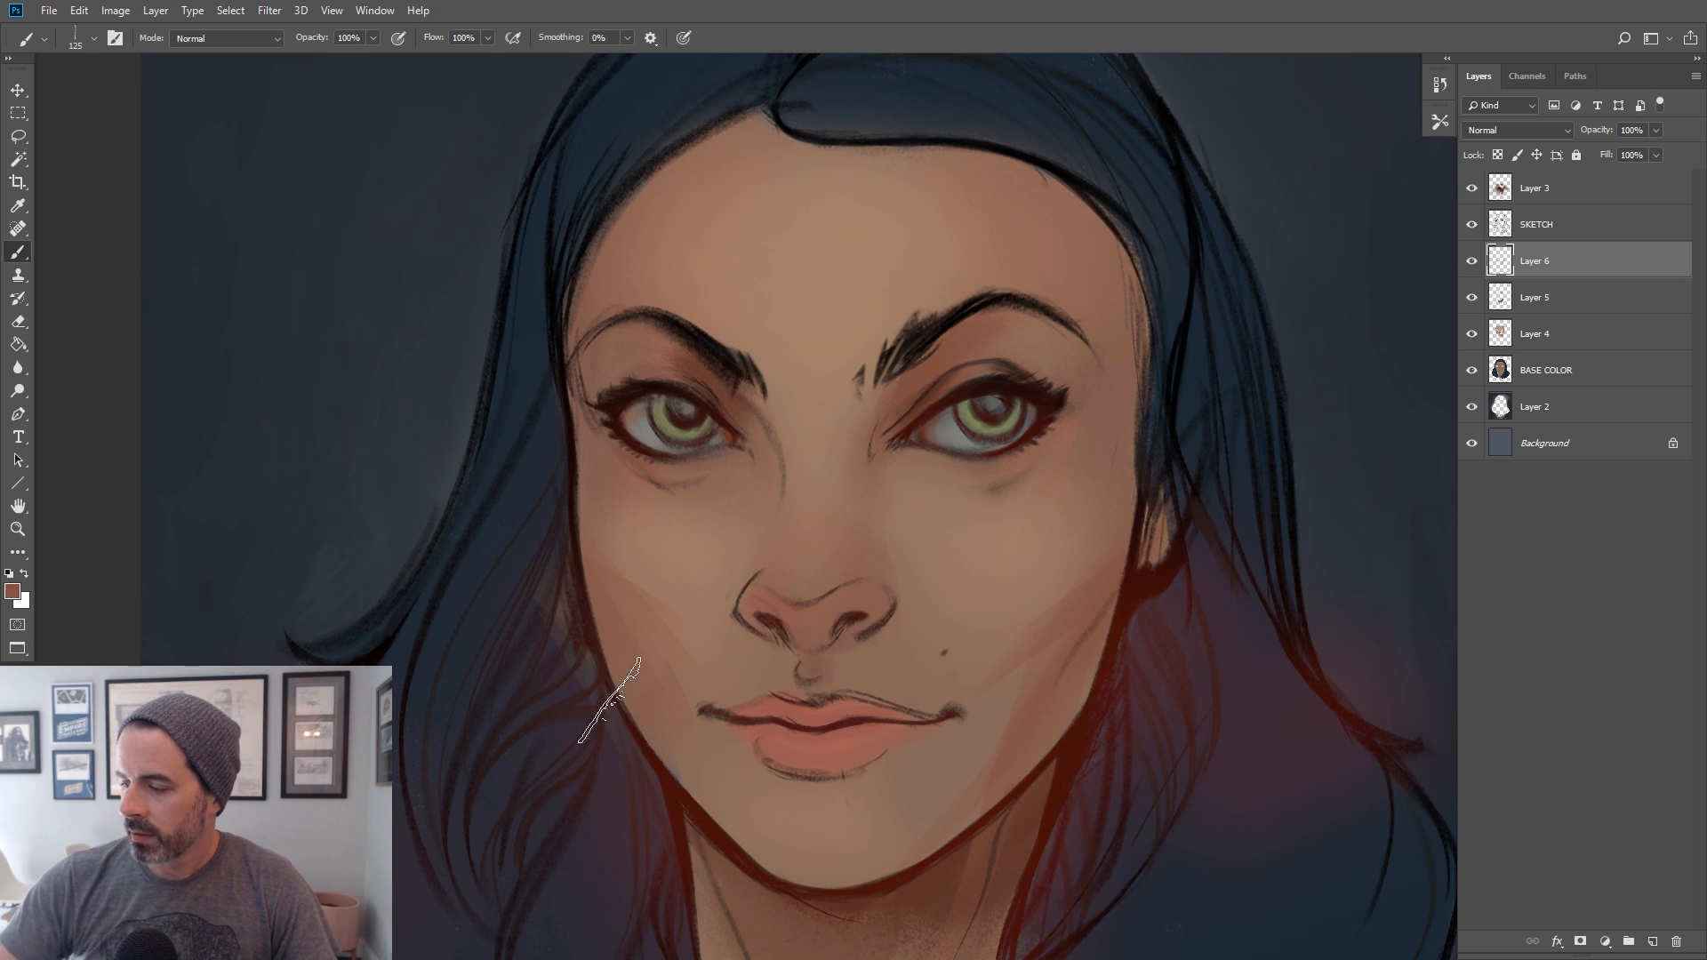
# Soften the cheek and jaw shadow strokes on both sides with a soft eraser, reducing it from 125 to 80 px
pyautogui.press('e')
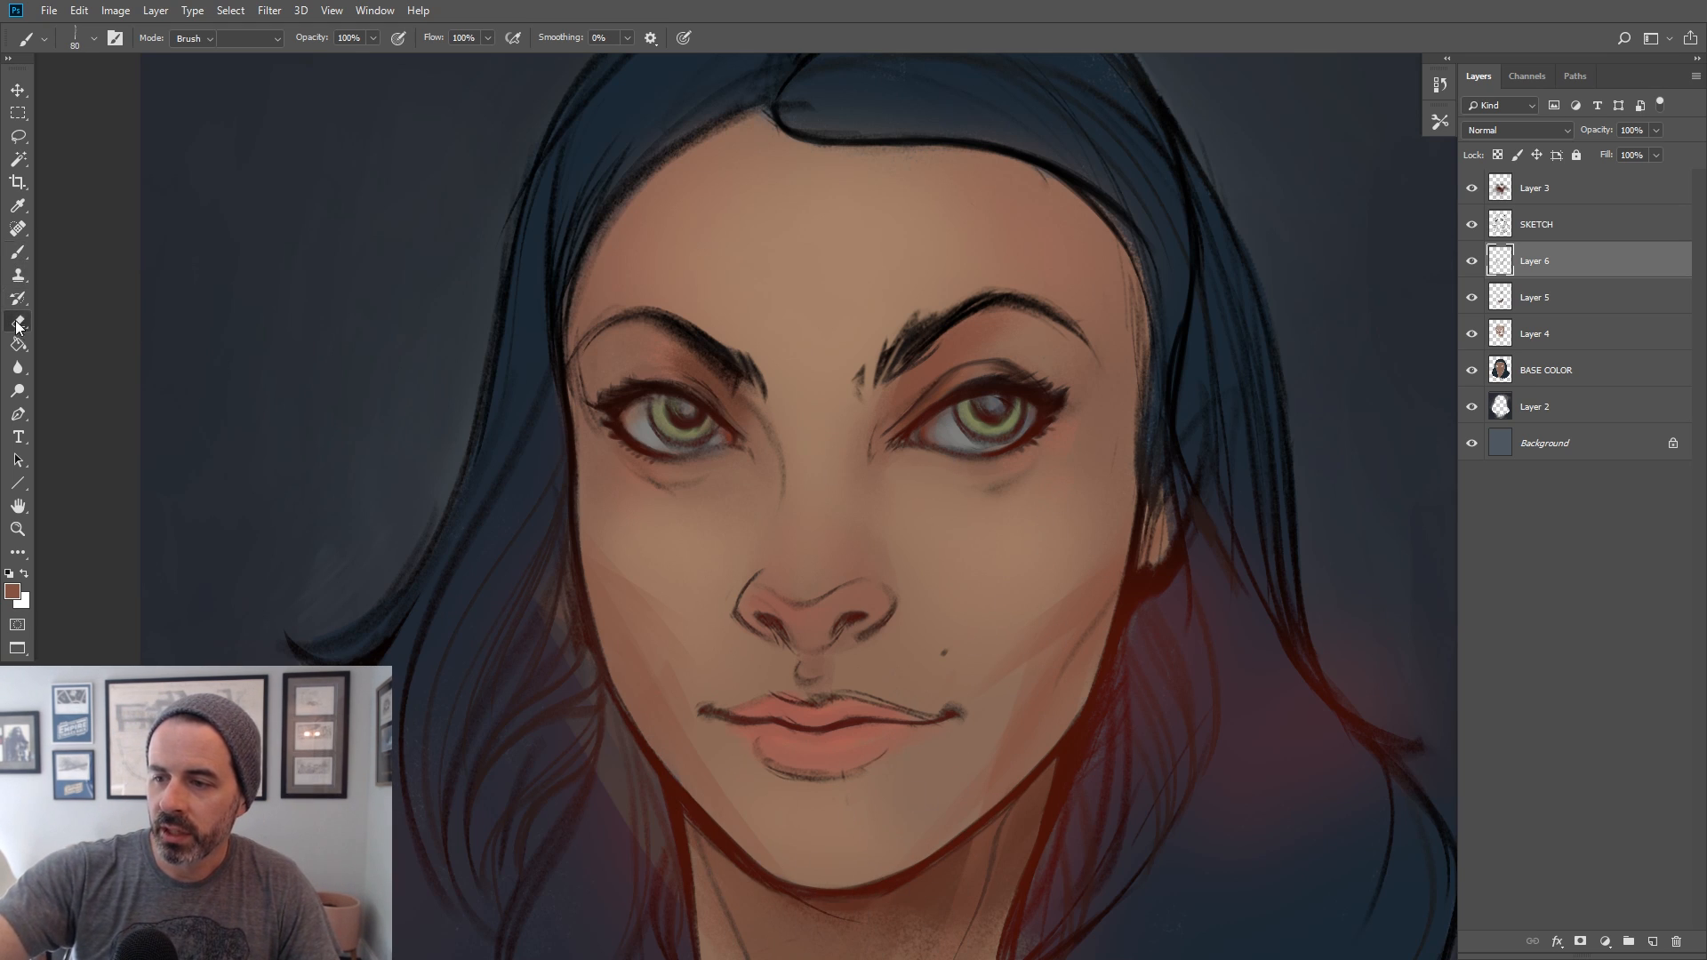
pyautogui.press('[')
pyautogui.press('[')
pyautogui.press('[')
pyautogui.press('[')
pyautogui.press('[')
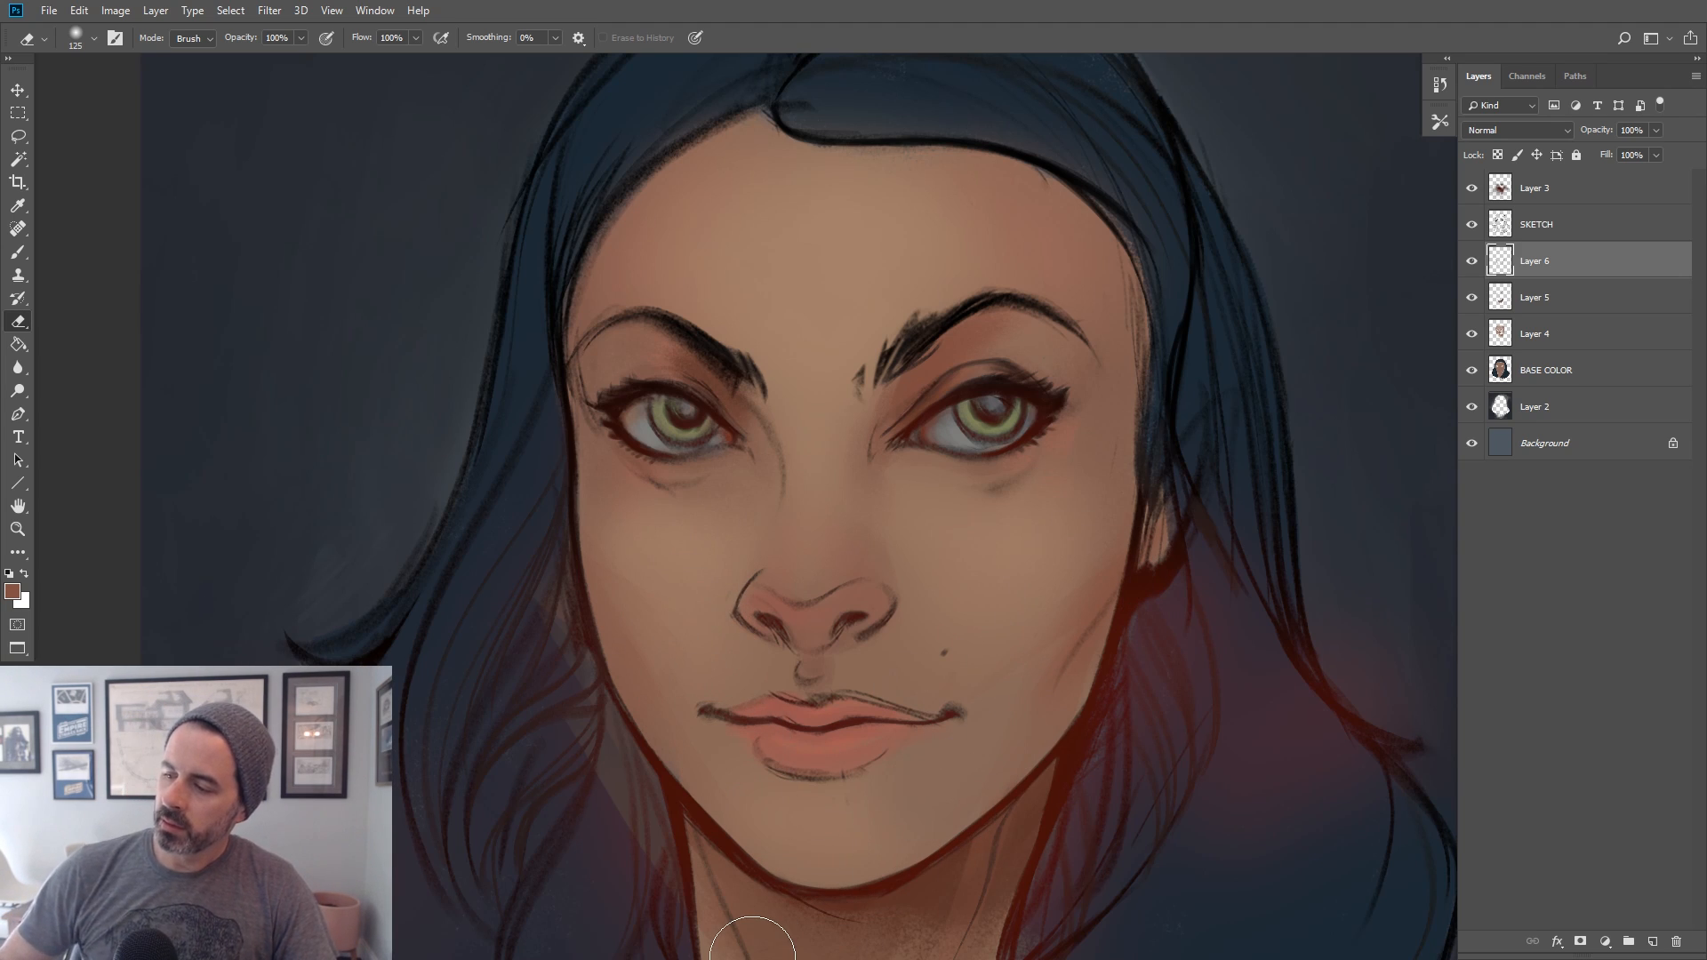
pyautogui.press('[')
pyautogui.press('[')
pyautogui.press('[')
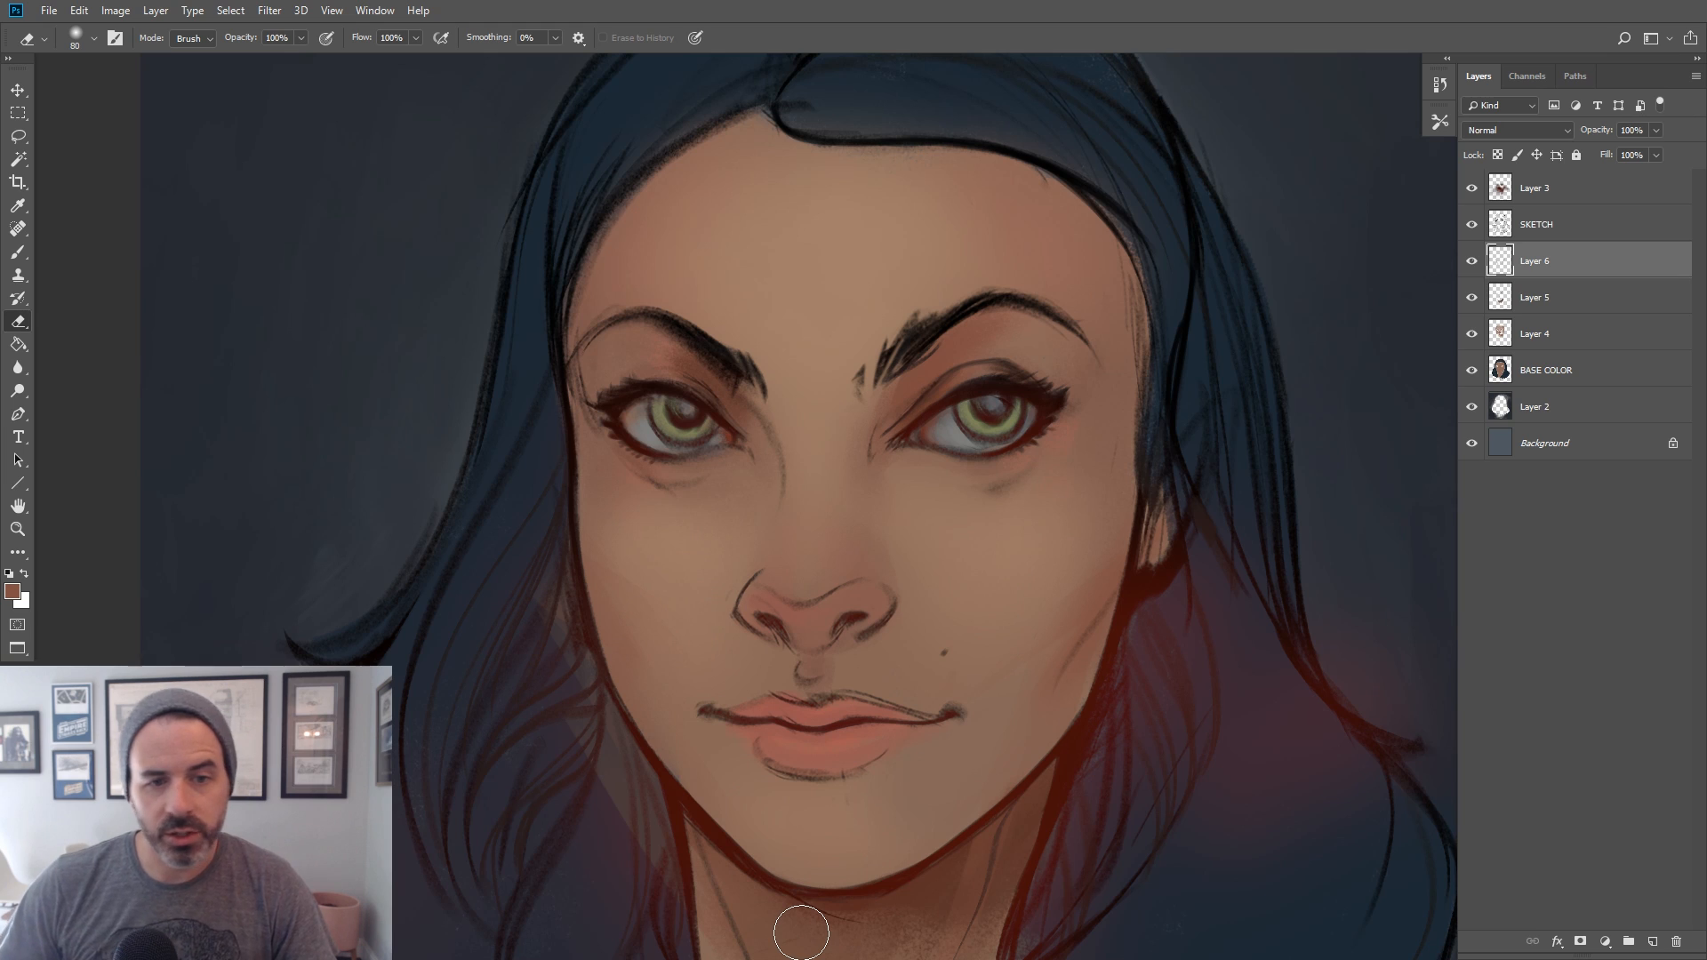
# Choose the darker reddish brown 733f32 and shade the nostril wings and nose tip with a 25 to 45 px brush
pyautogui.click(18, 252)
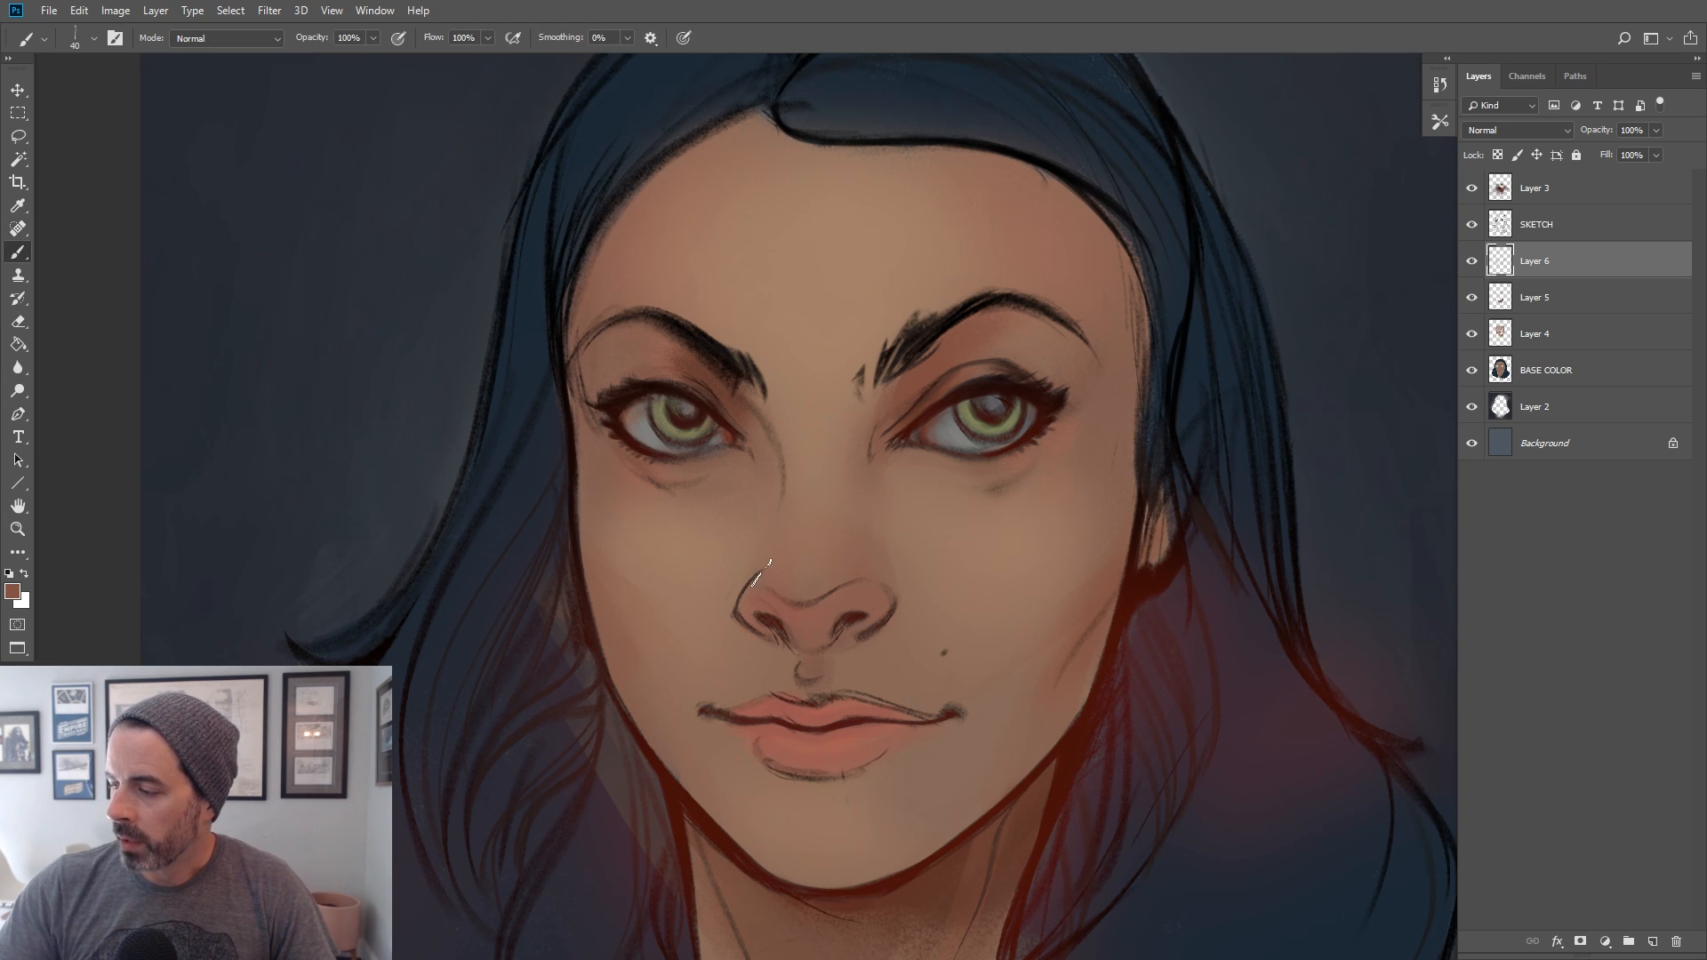
pyautogui.click(12, 590)
pyautogui.click(1125, 427)
pyautogui.press('Return')
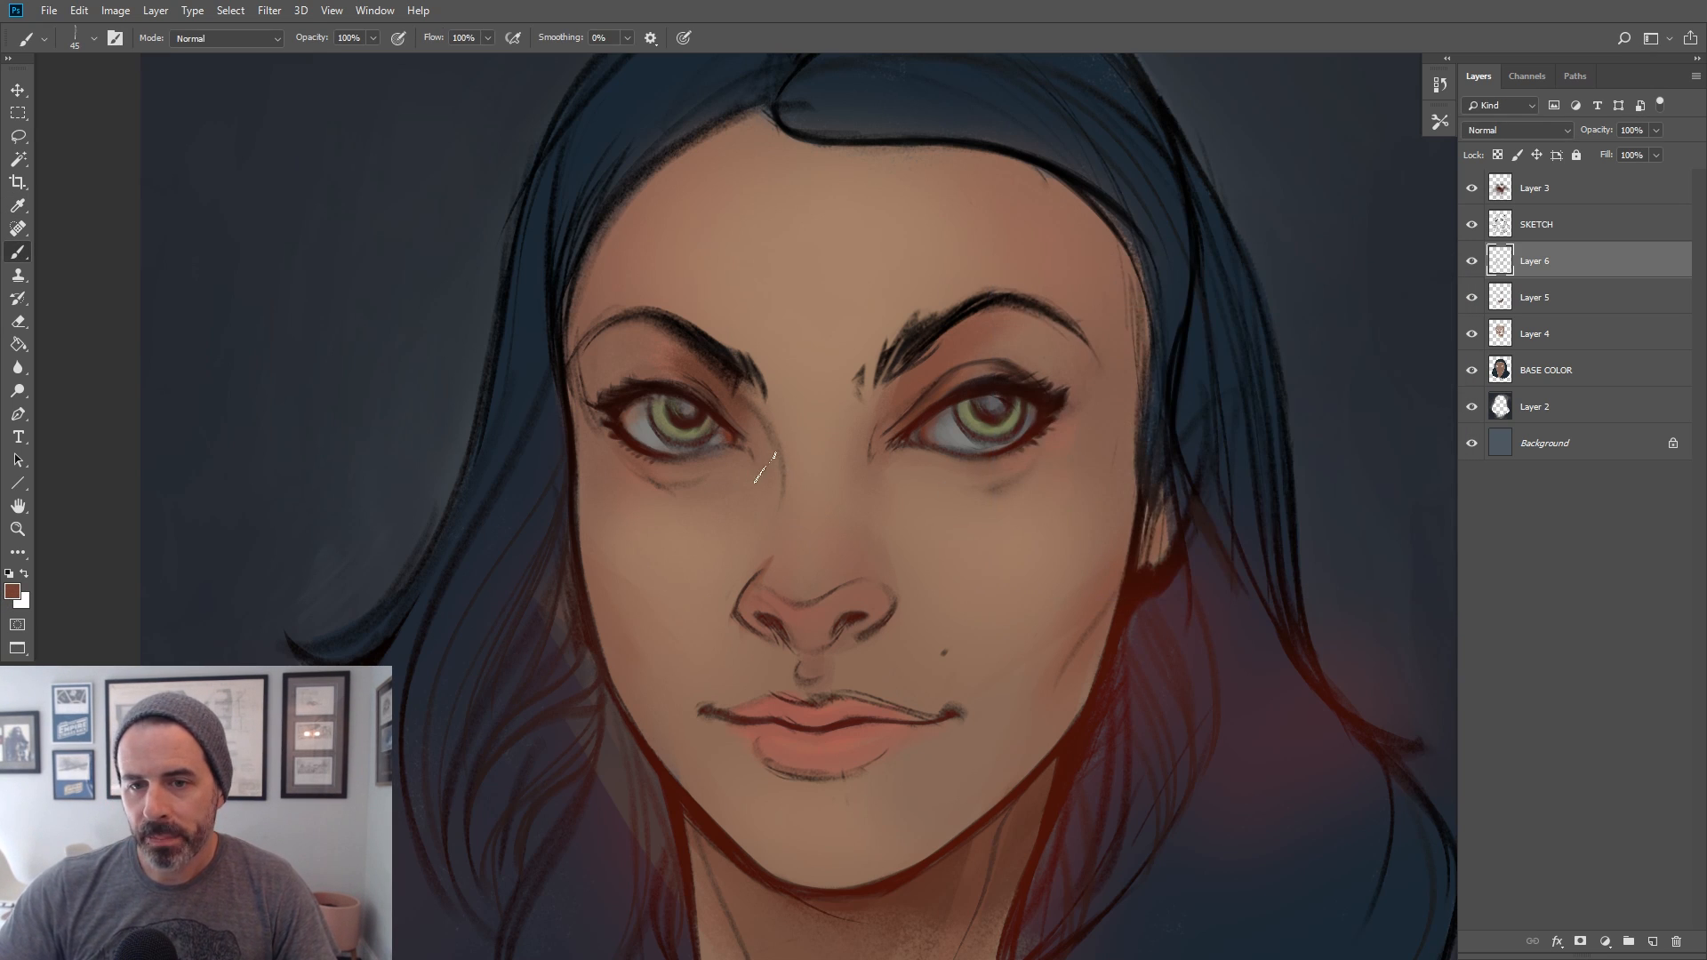
pyautogui.moveTo(754, 588); pyautogui.dragTo(786, 580)
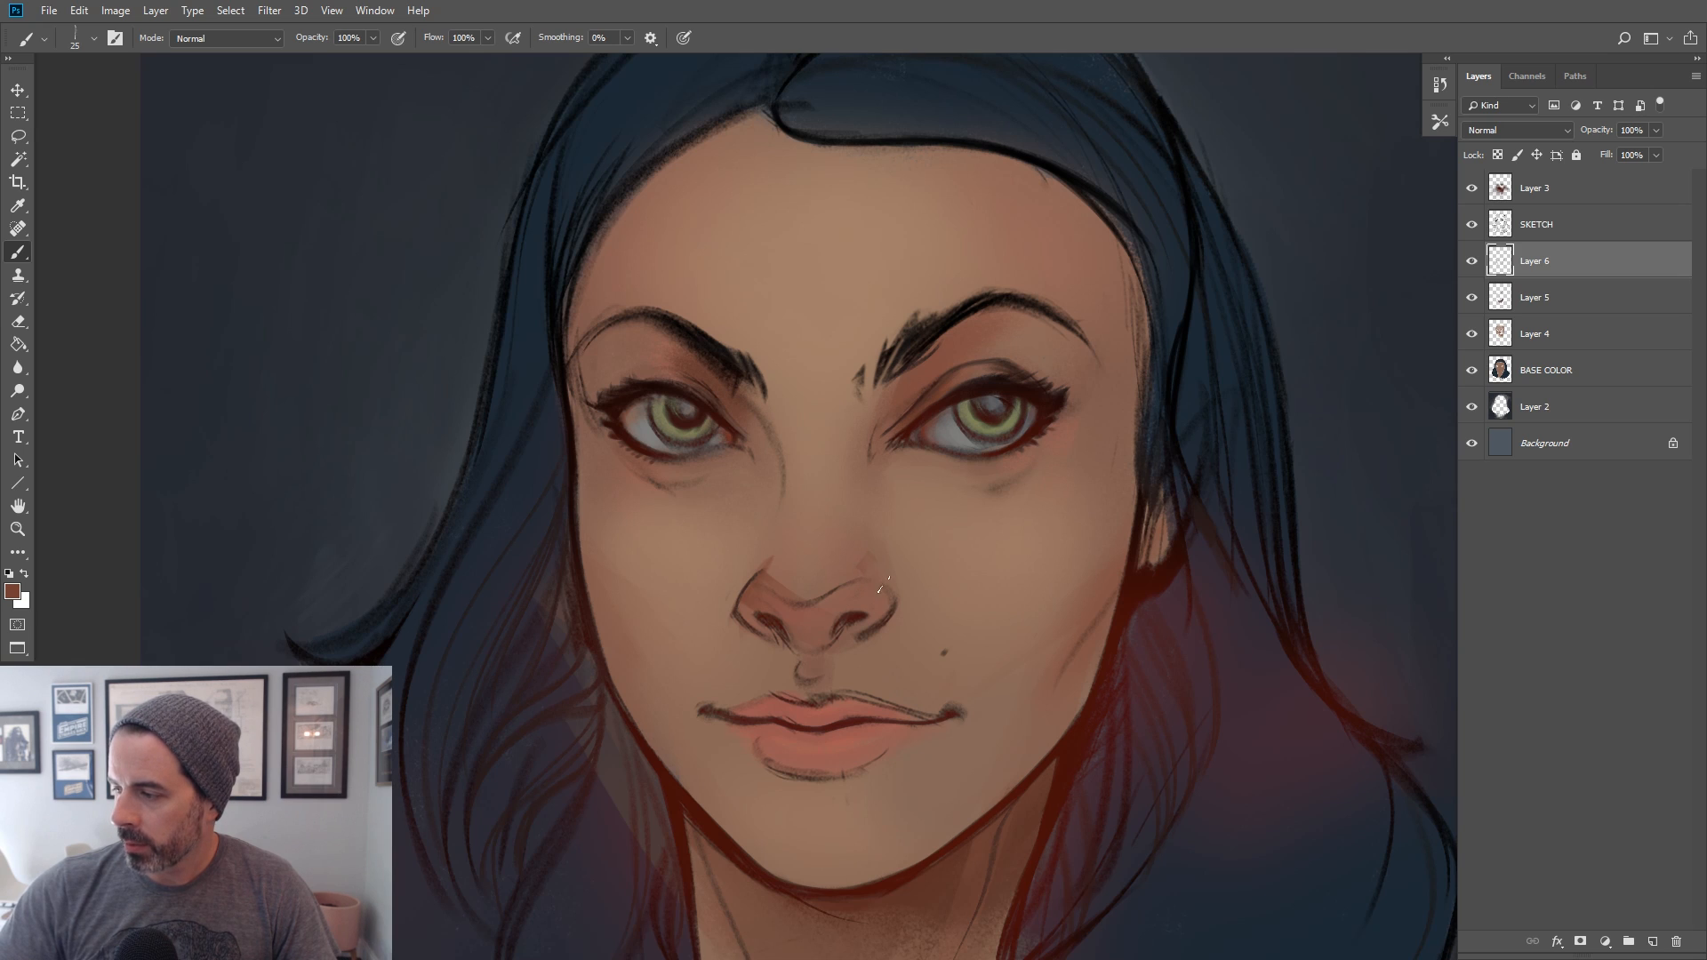
pyautogui.press(']')
# Erase and soften the excess shading around the nose with a soft eraser between 45 and 80 px
pyautogui.press('e')
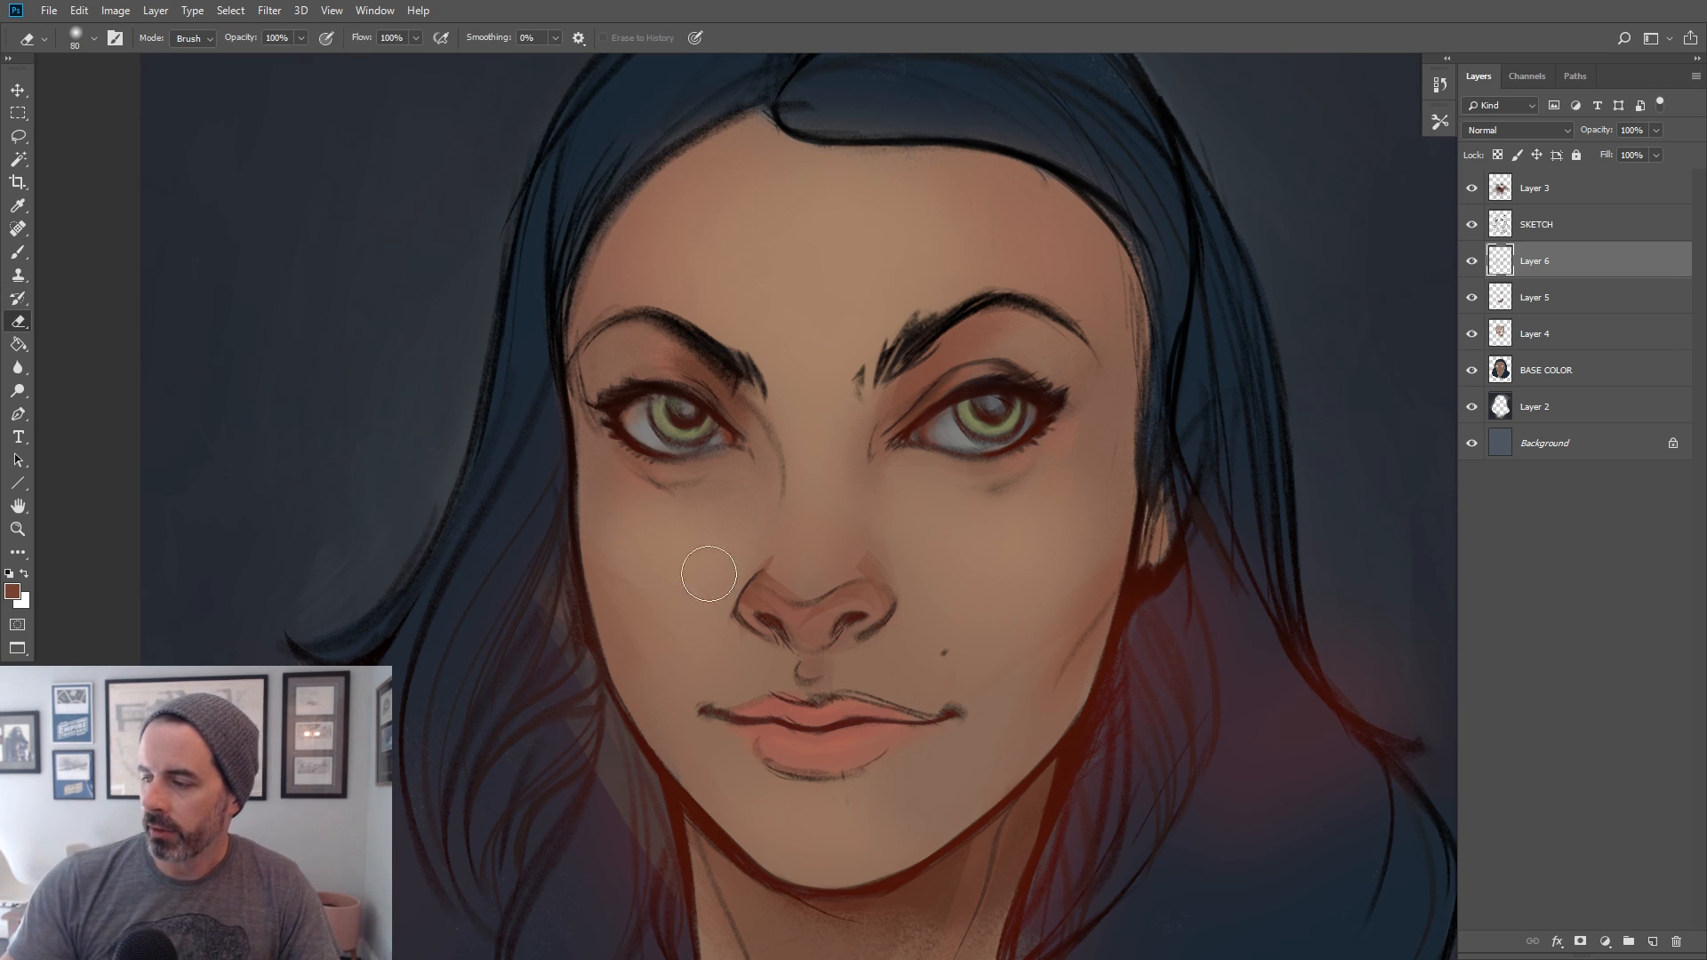
pyautogui.press('[')
pyautogui.press('[')
pyautogui.press('[')
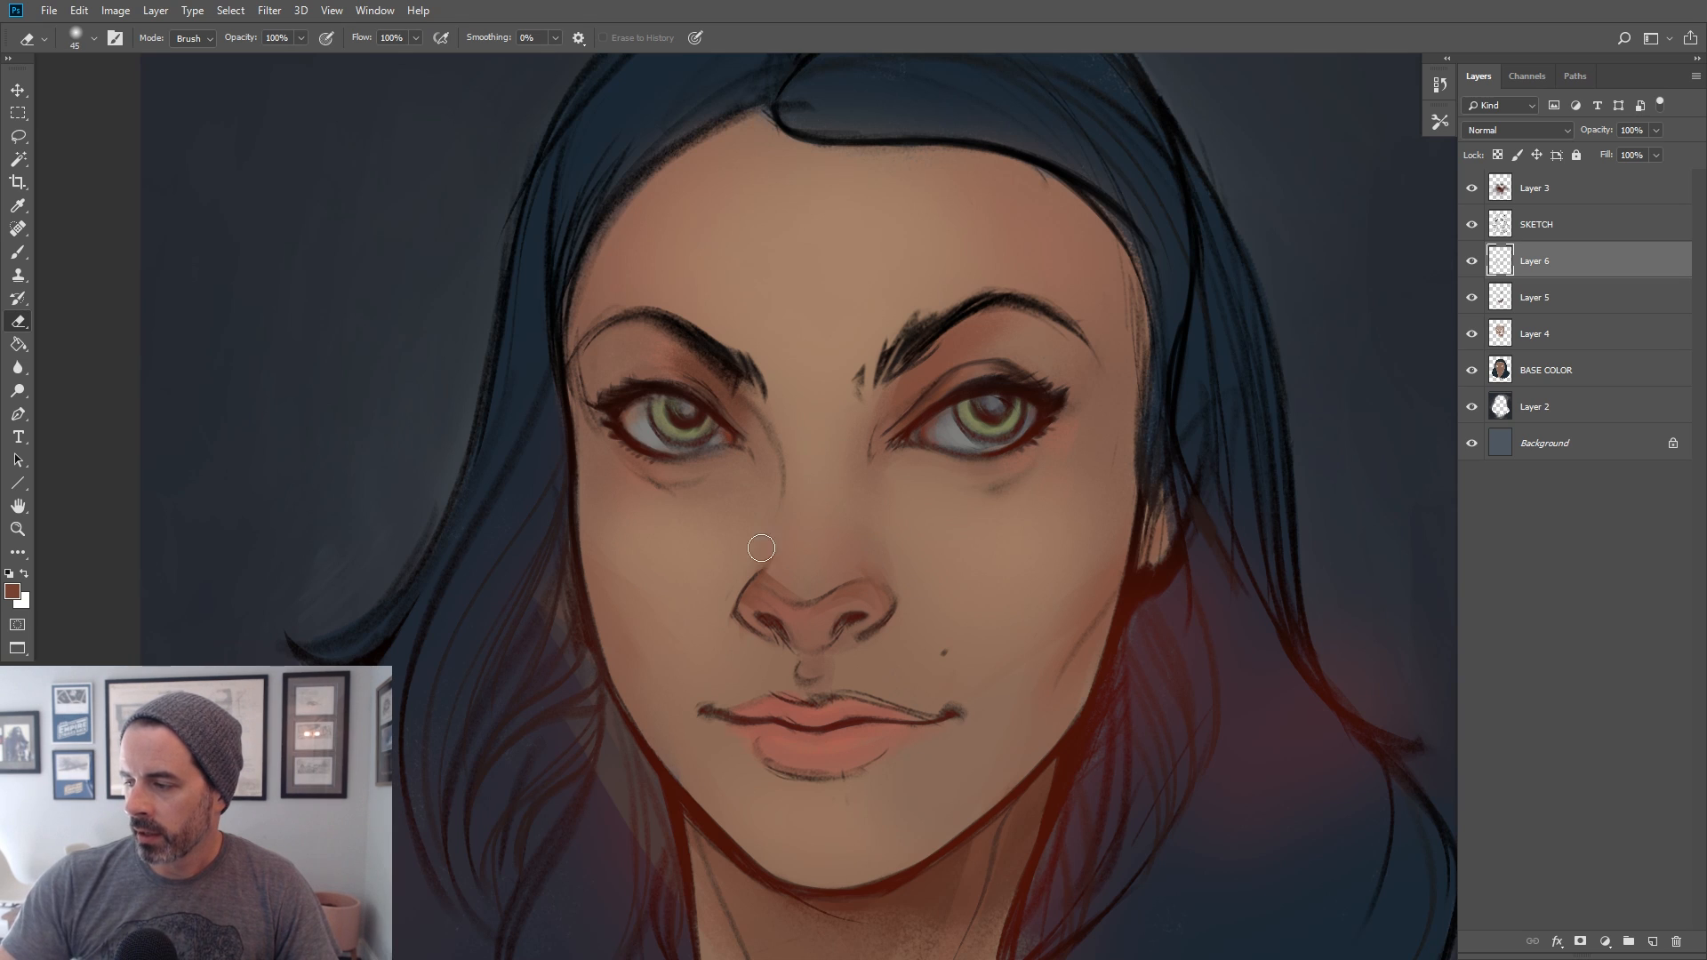
pyautogui.press(']')
pyautogui.press(']')
pyautogui.press(']')
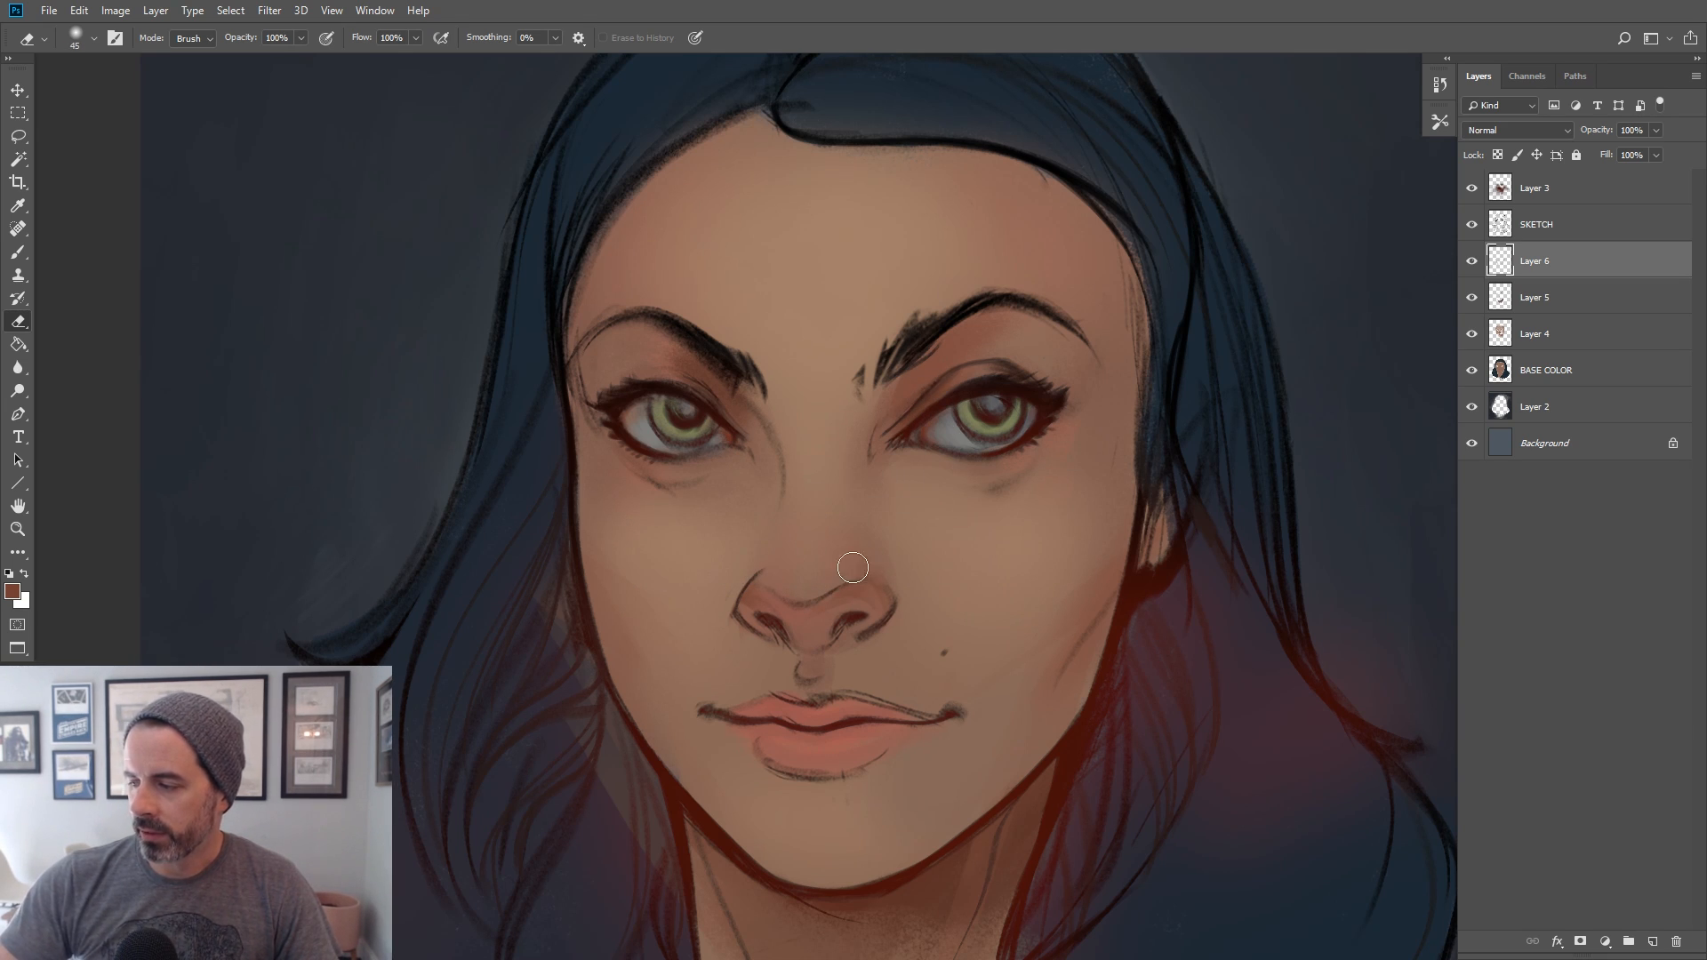
pyautogui.press(']')
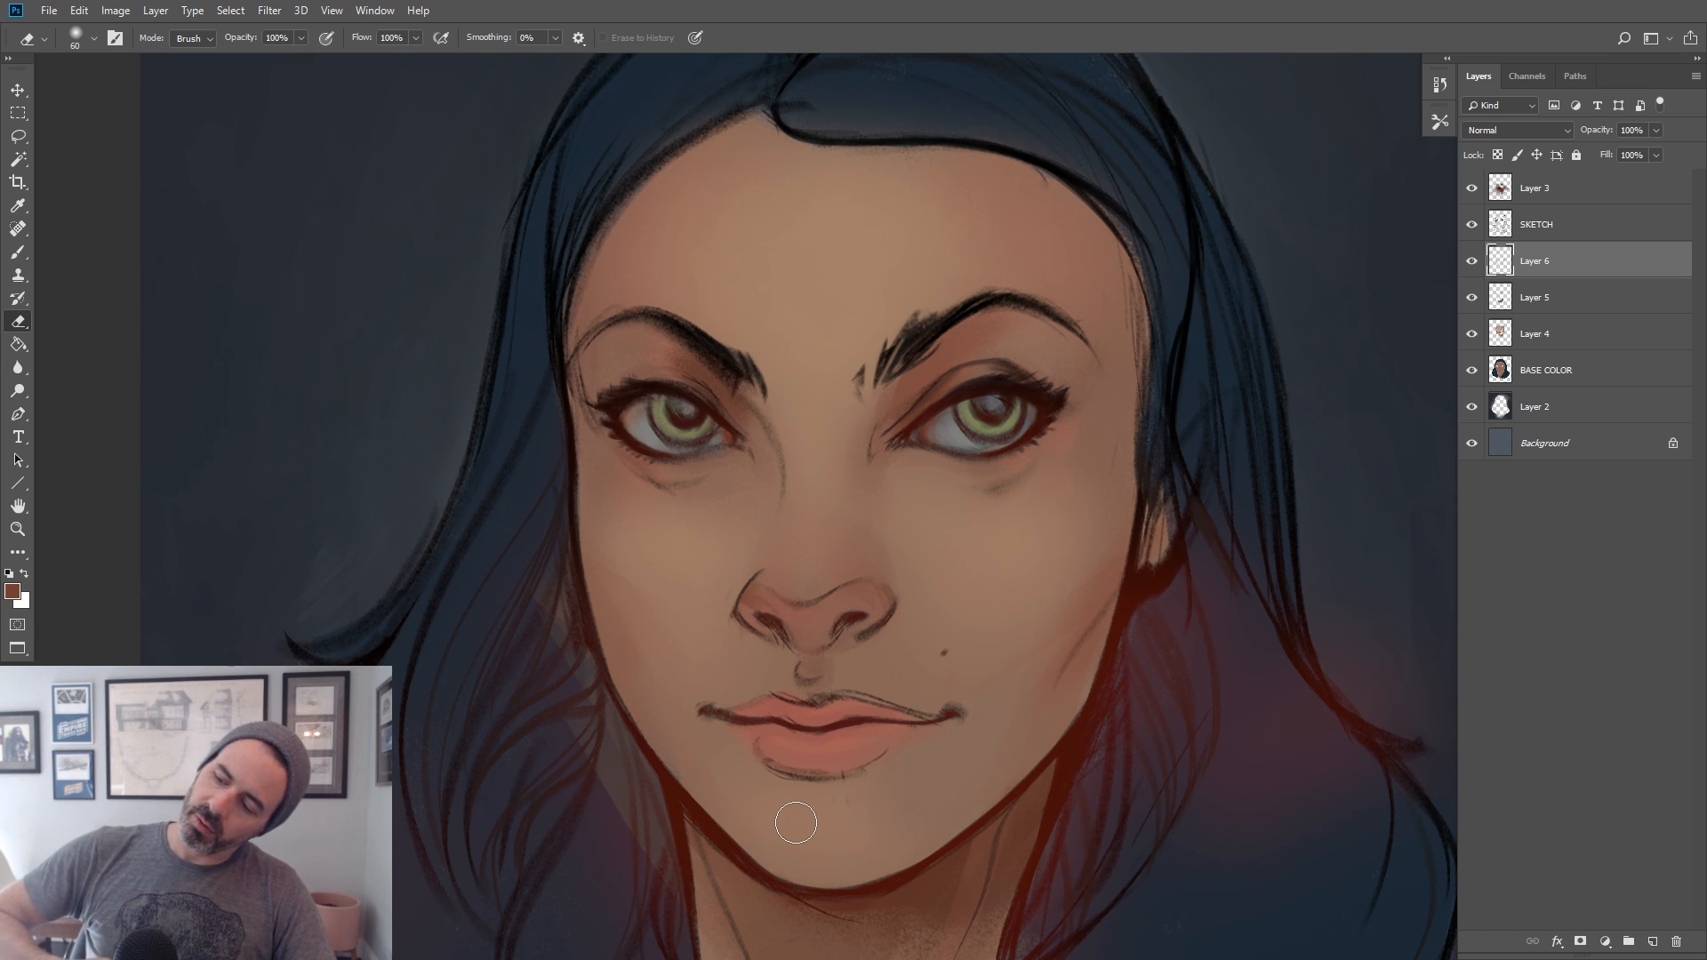
pyautogui.press(']')
pyautogui.press(']')
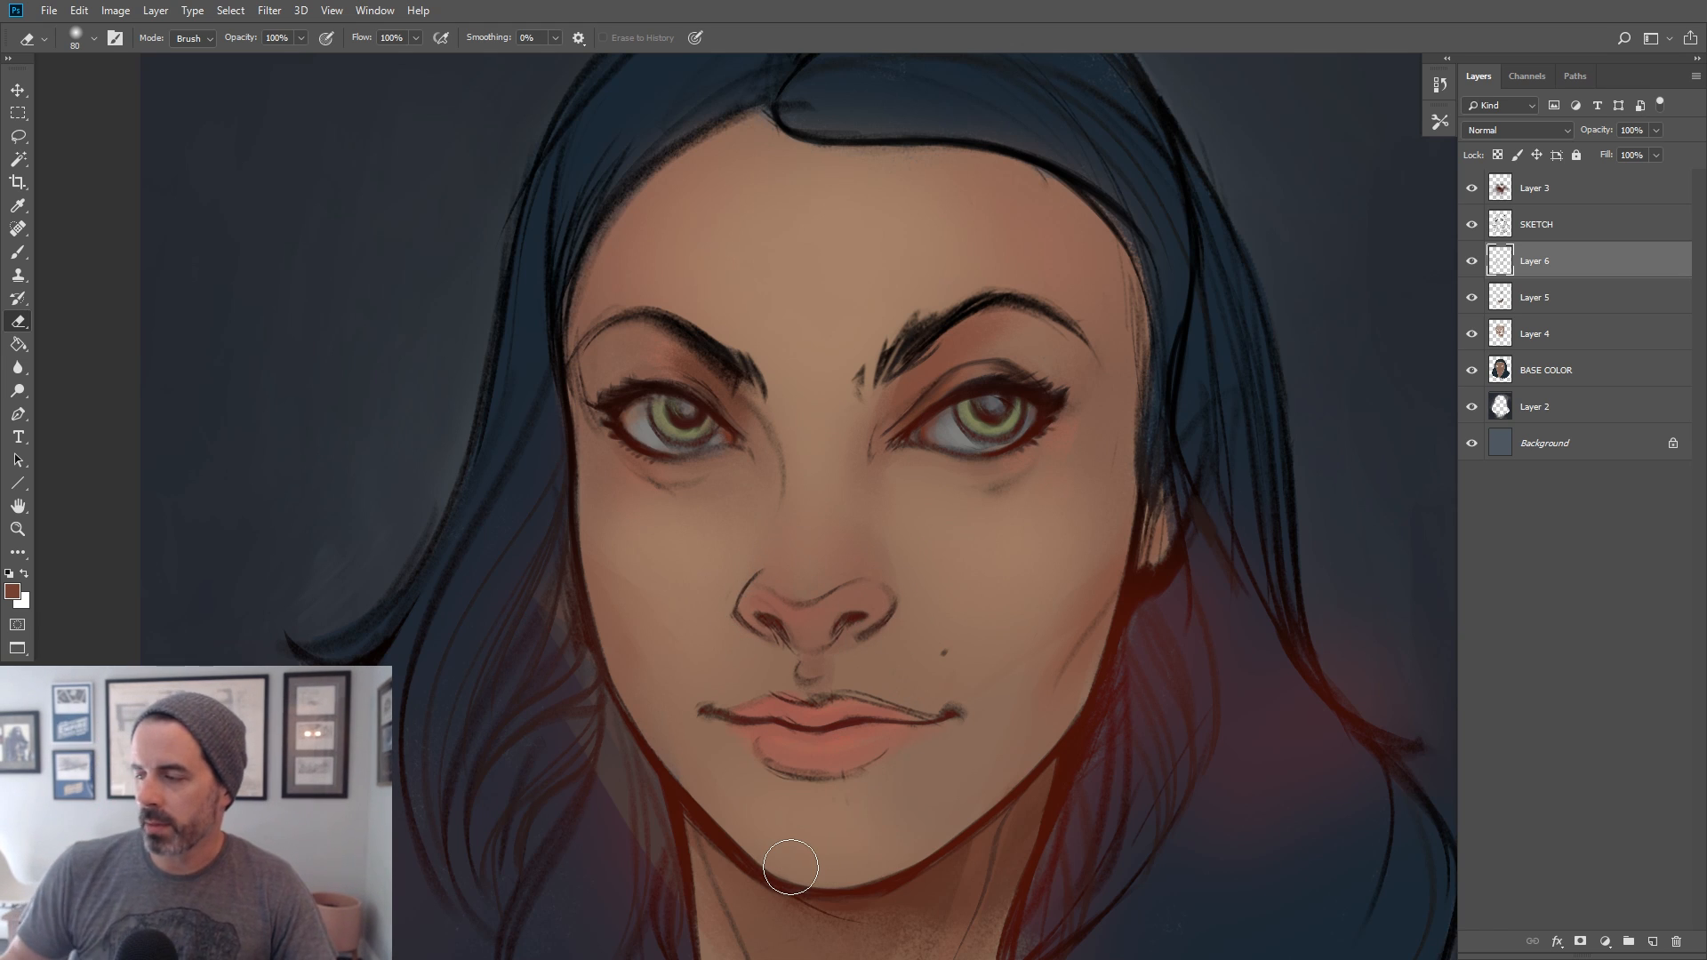
# Switch the brush back to DG_MAIN and add a new layer above Layer 6
pyautogui.click(18, 251)
pyautogui.click(95, 39)
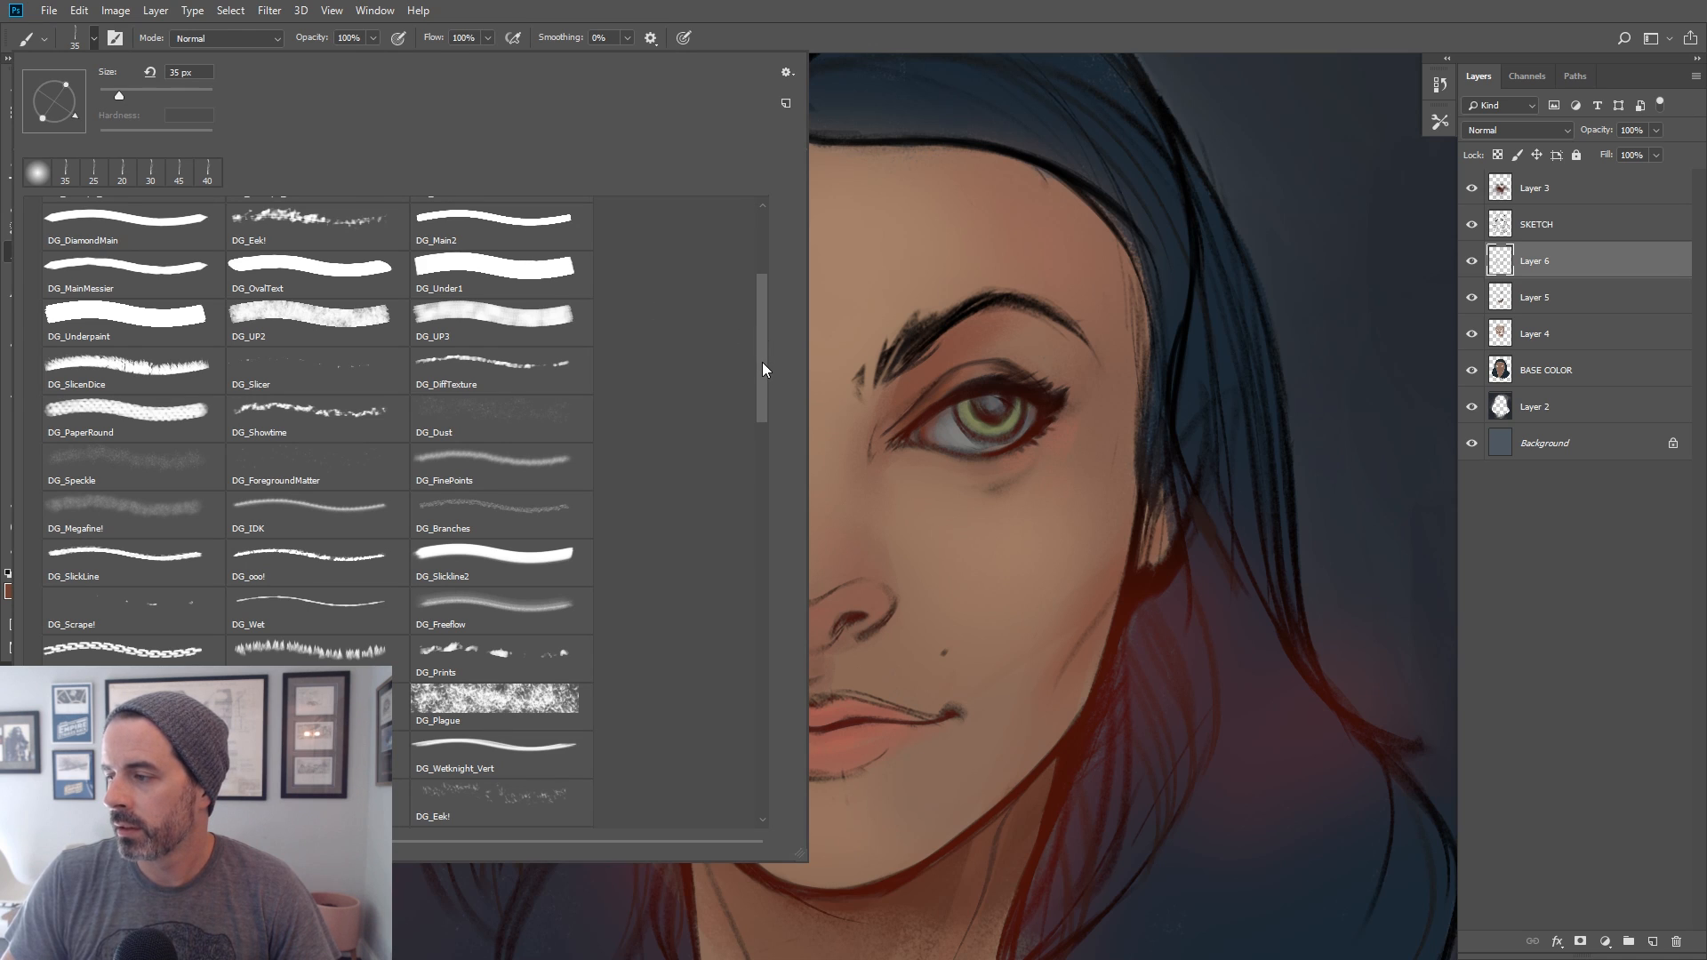
pyautogui.moveTo(763, 369); pyautogui.dragTo(770, 265)
pyautogui.doubleClick(504, 445)
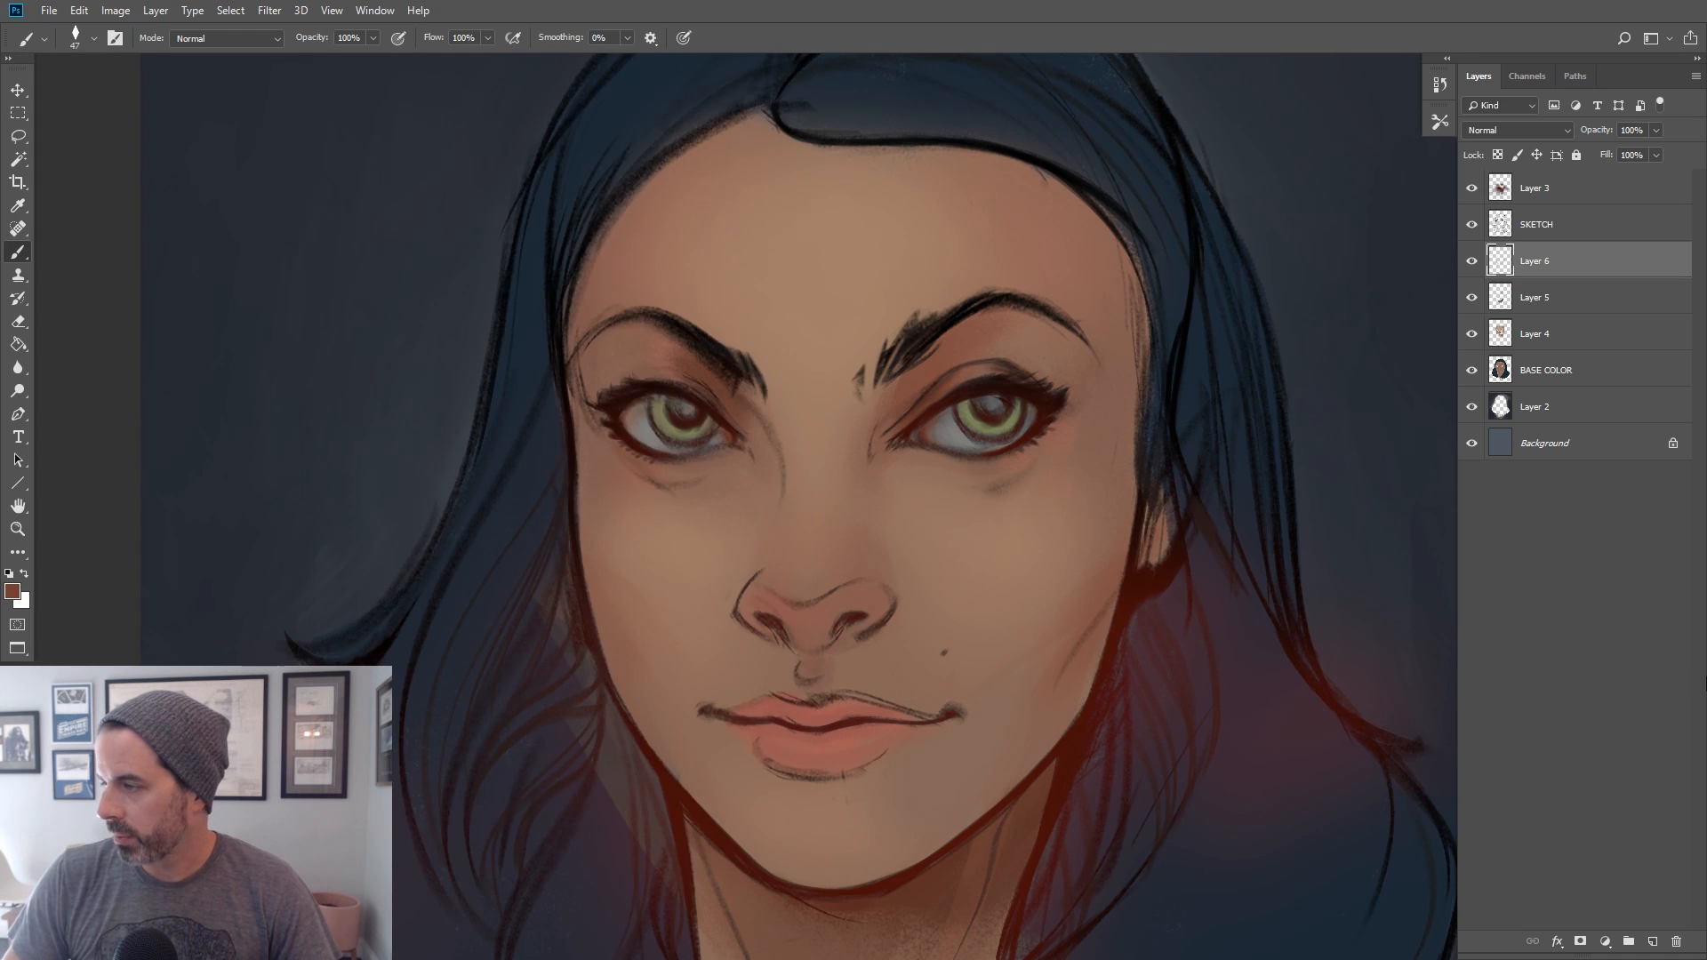
pyautogui.click(1652, 941)
pyautogui.press('z')
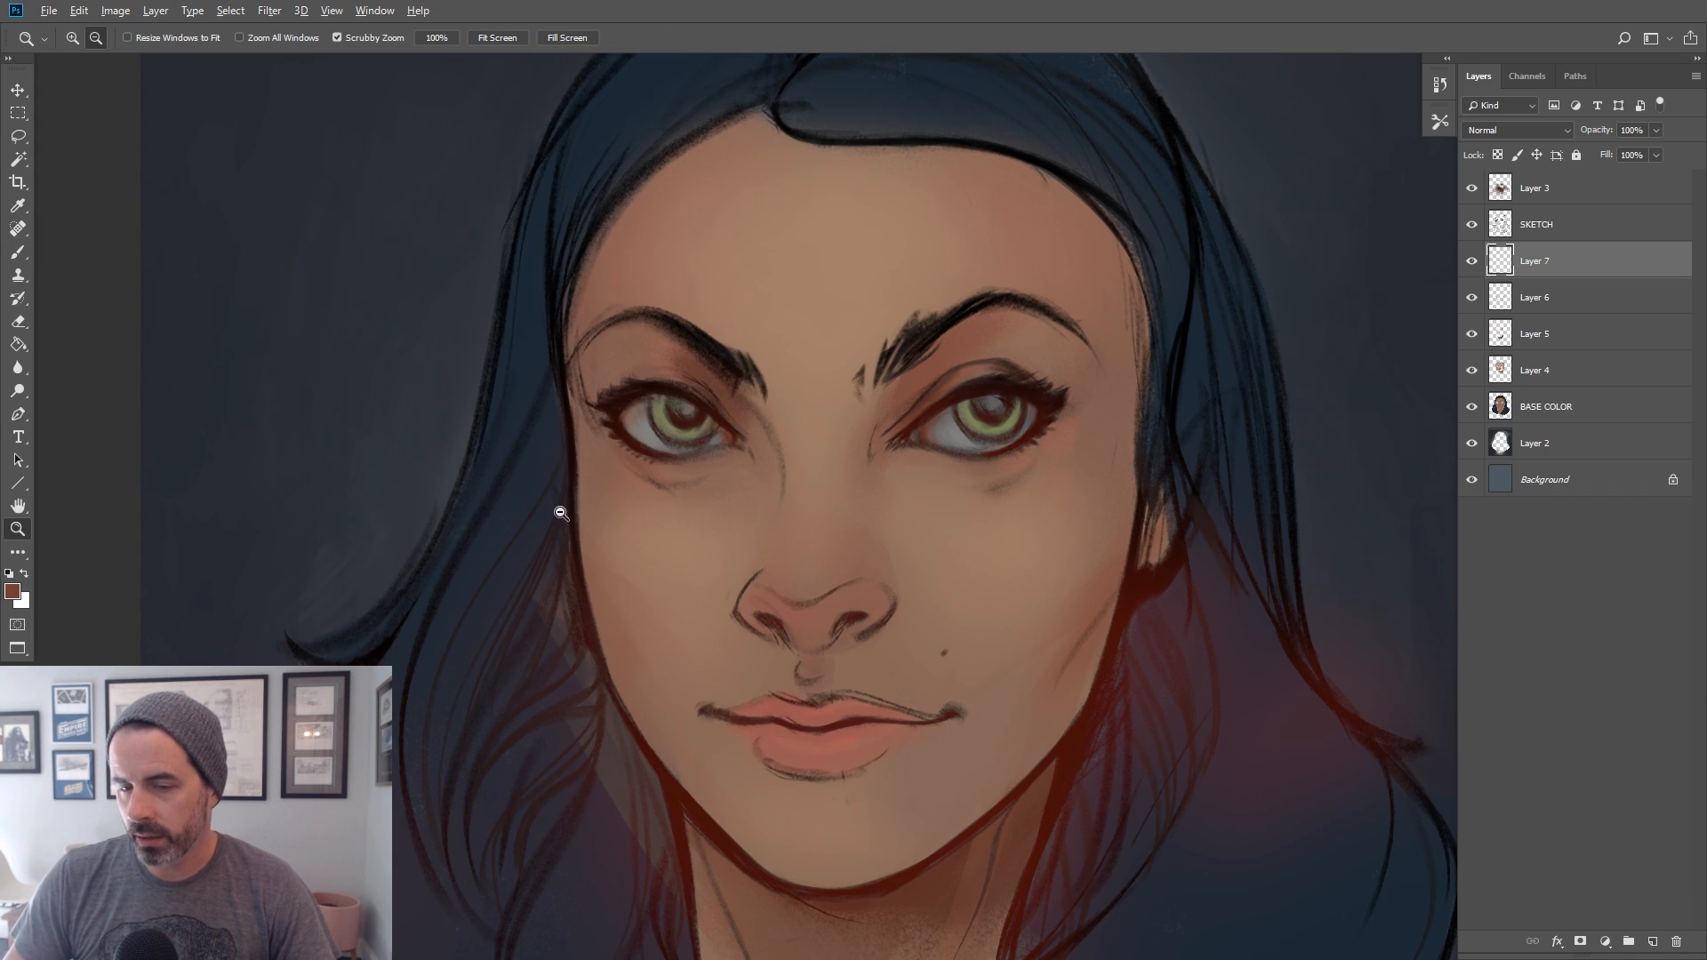
pyautogui.keyDown('alt'); pyautogui.click(647, 503); pyautogui.keyUp('alt')
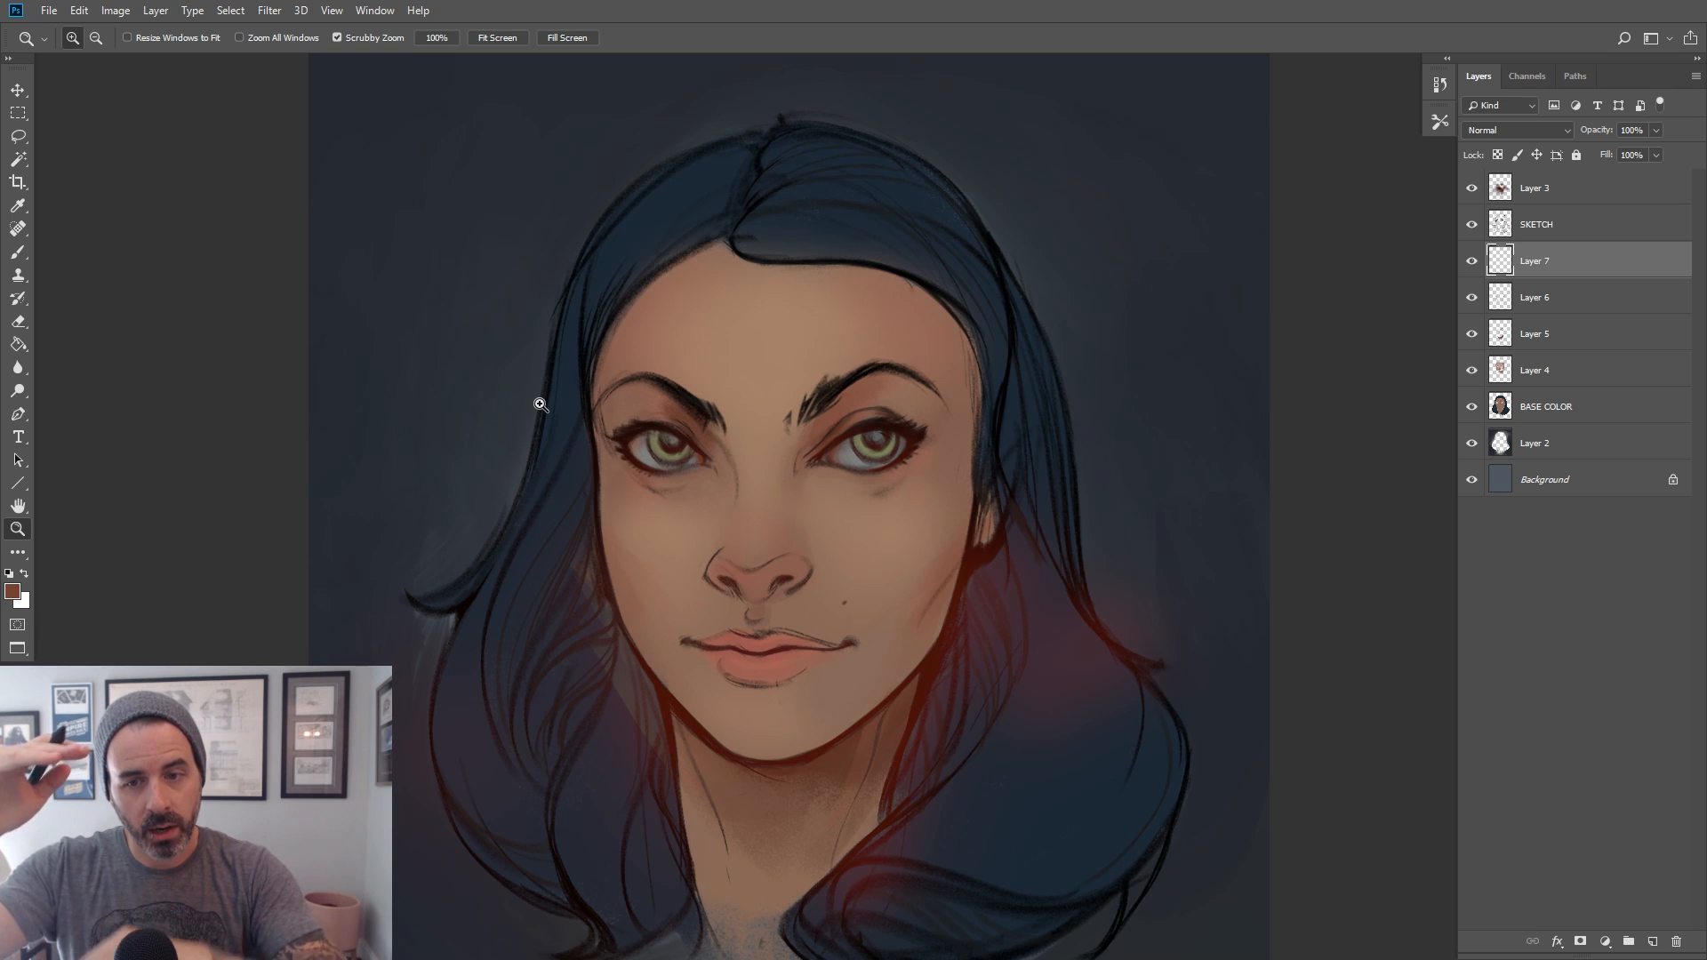
pyautogui.press('i')
pyautogui.click(13, 592)
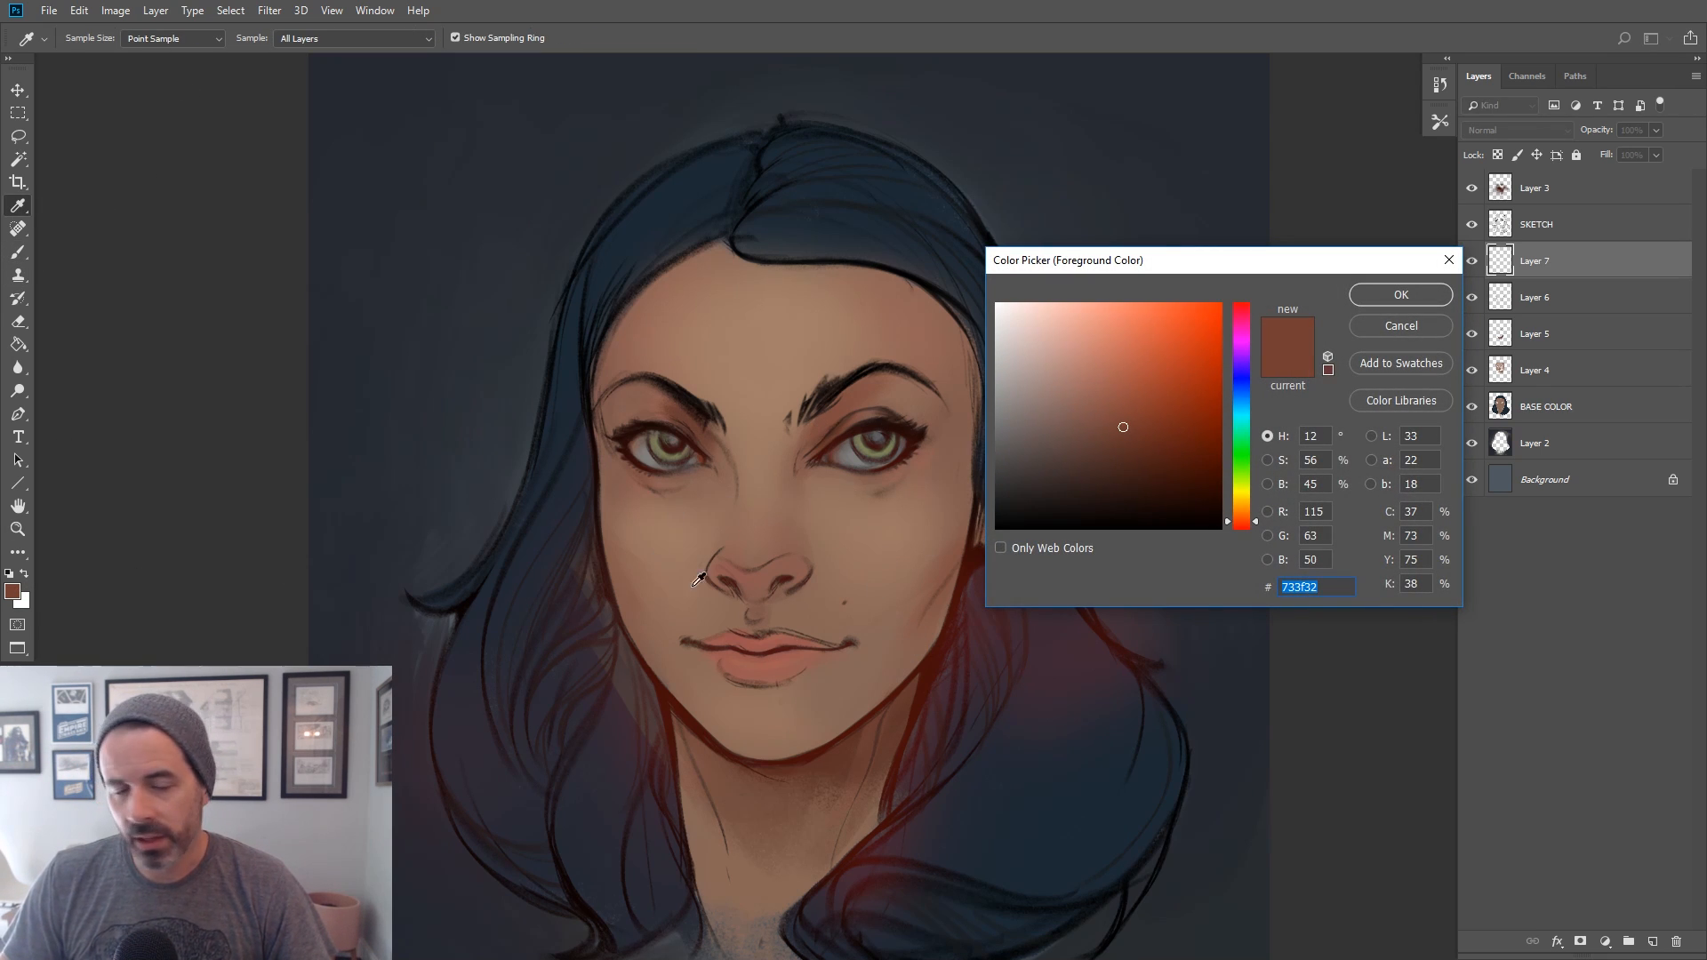
pyautogui.click(1374, 292)
pyautogui.press('b')
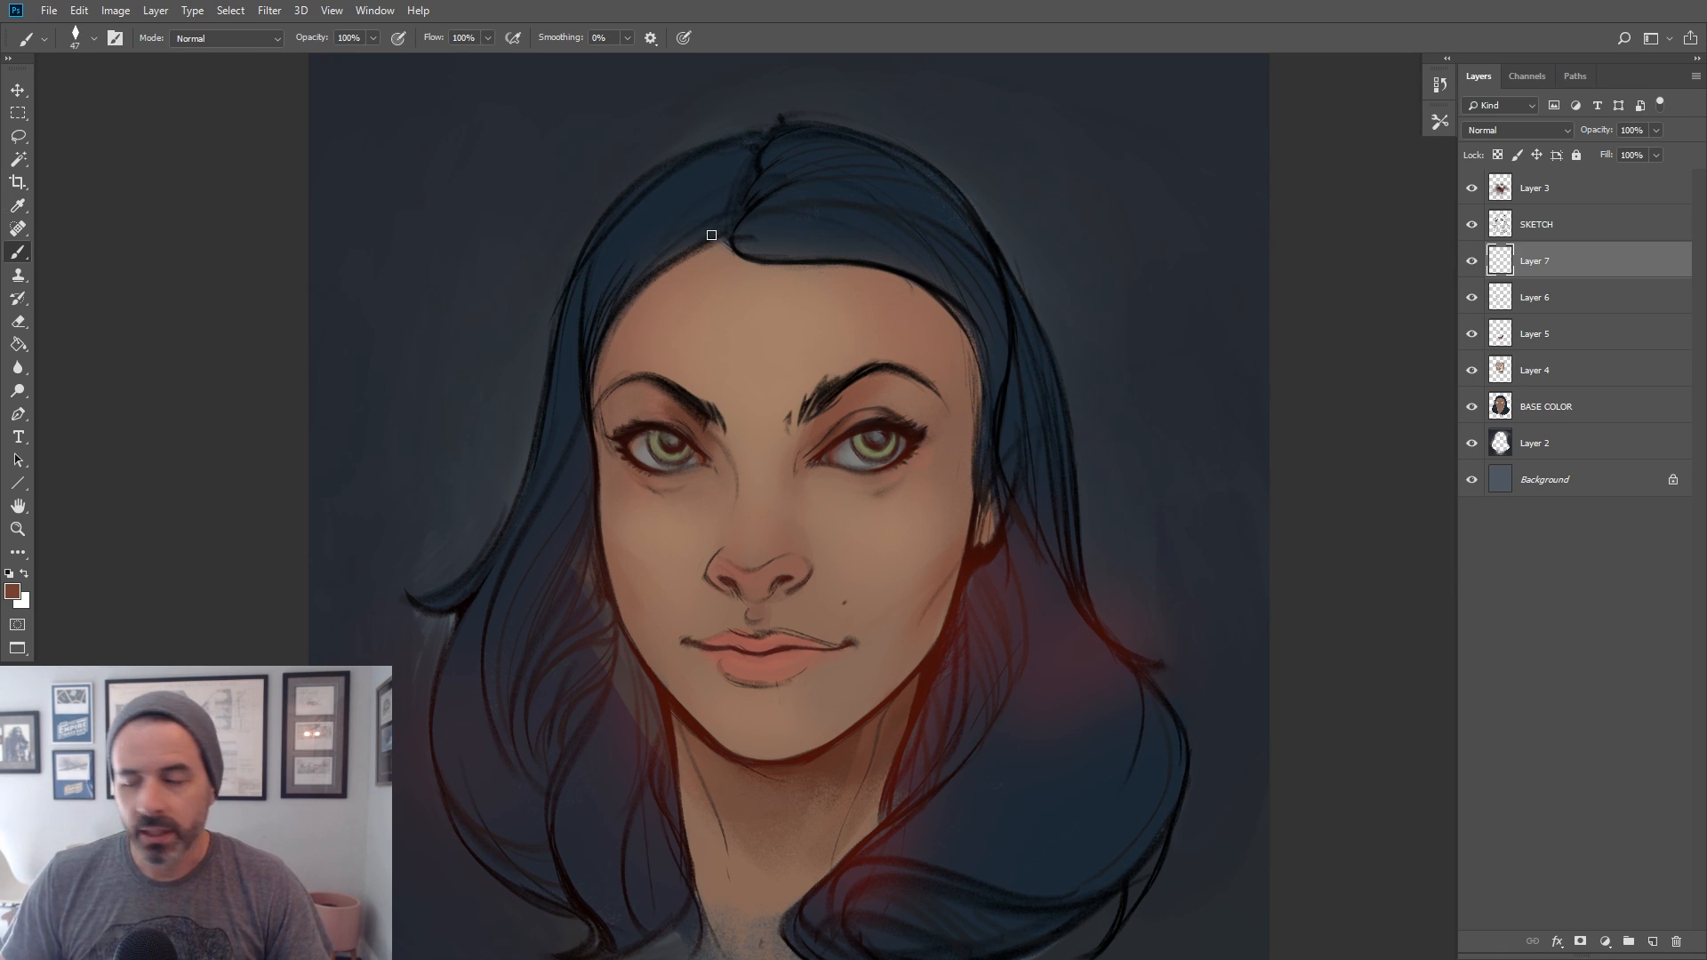
# Sample the skin tone between the eyes and set a lighter beige as the painting colour for the brush
pyautogui.click(12, 592)
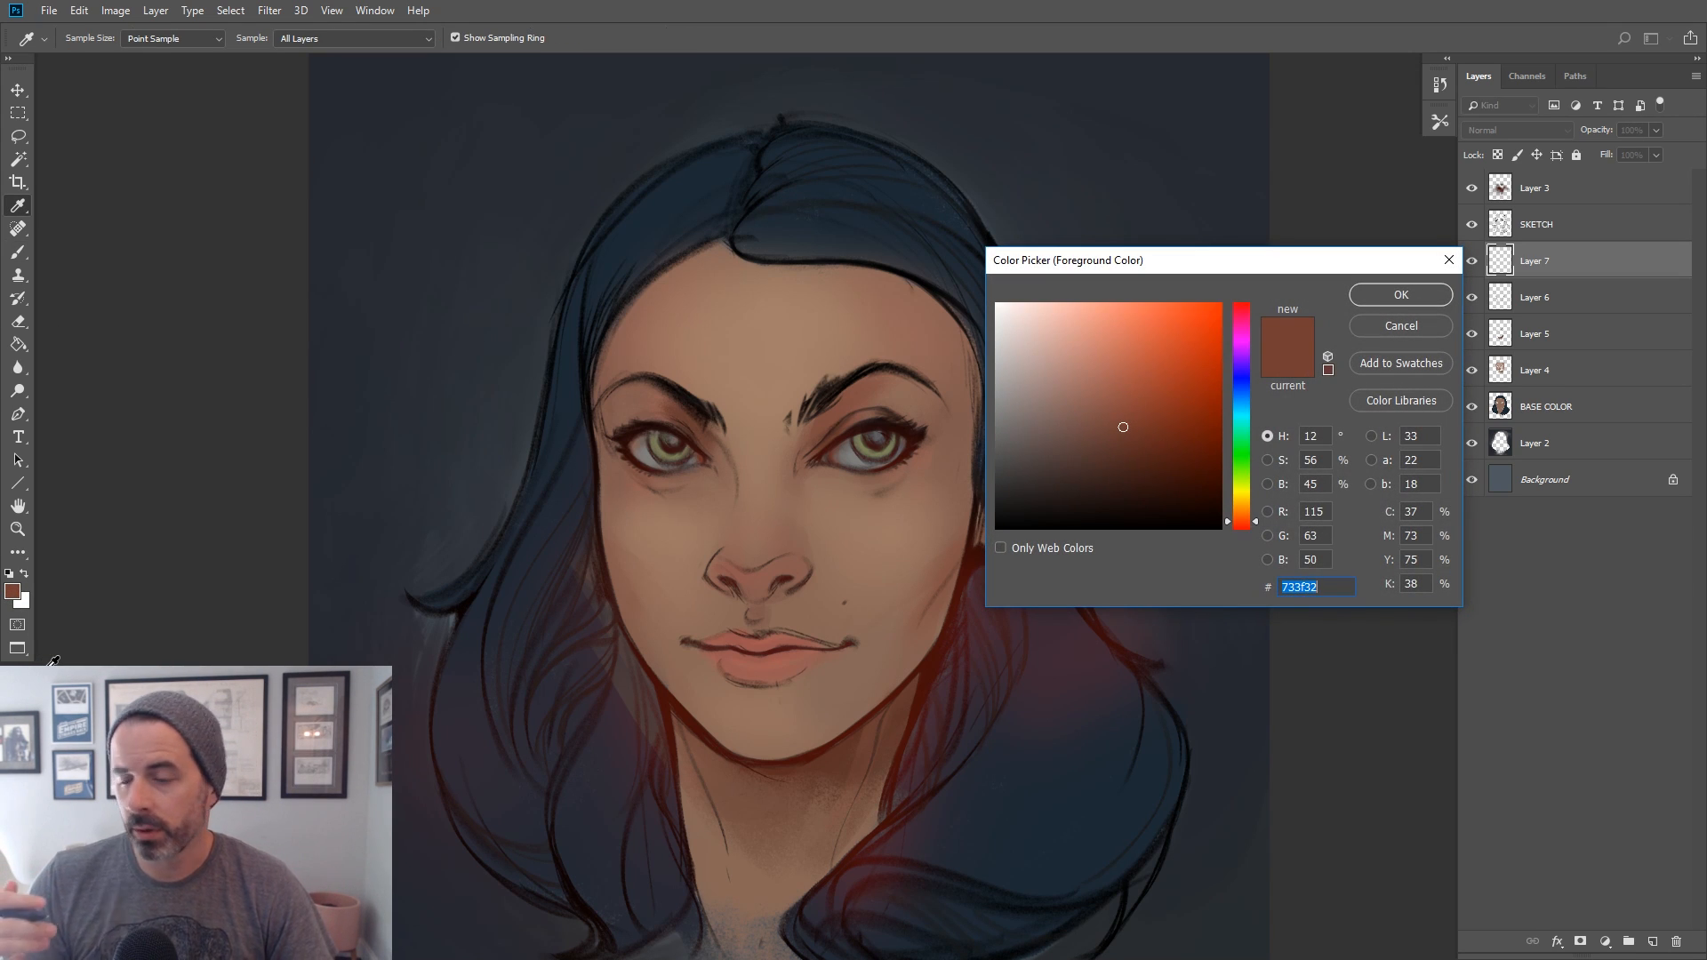
pyautogui.click(765, 468)
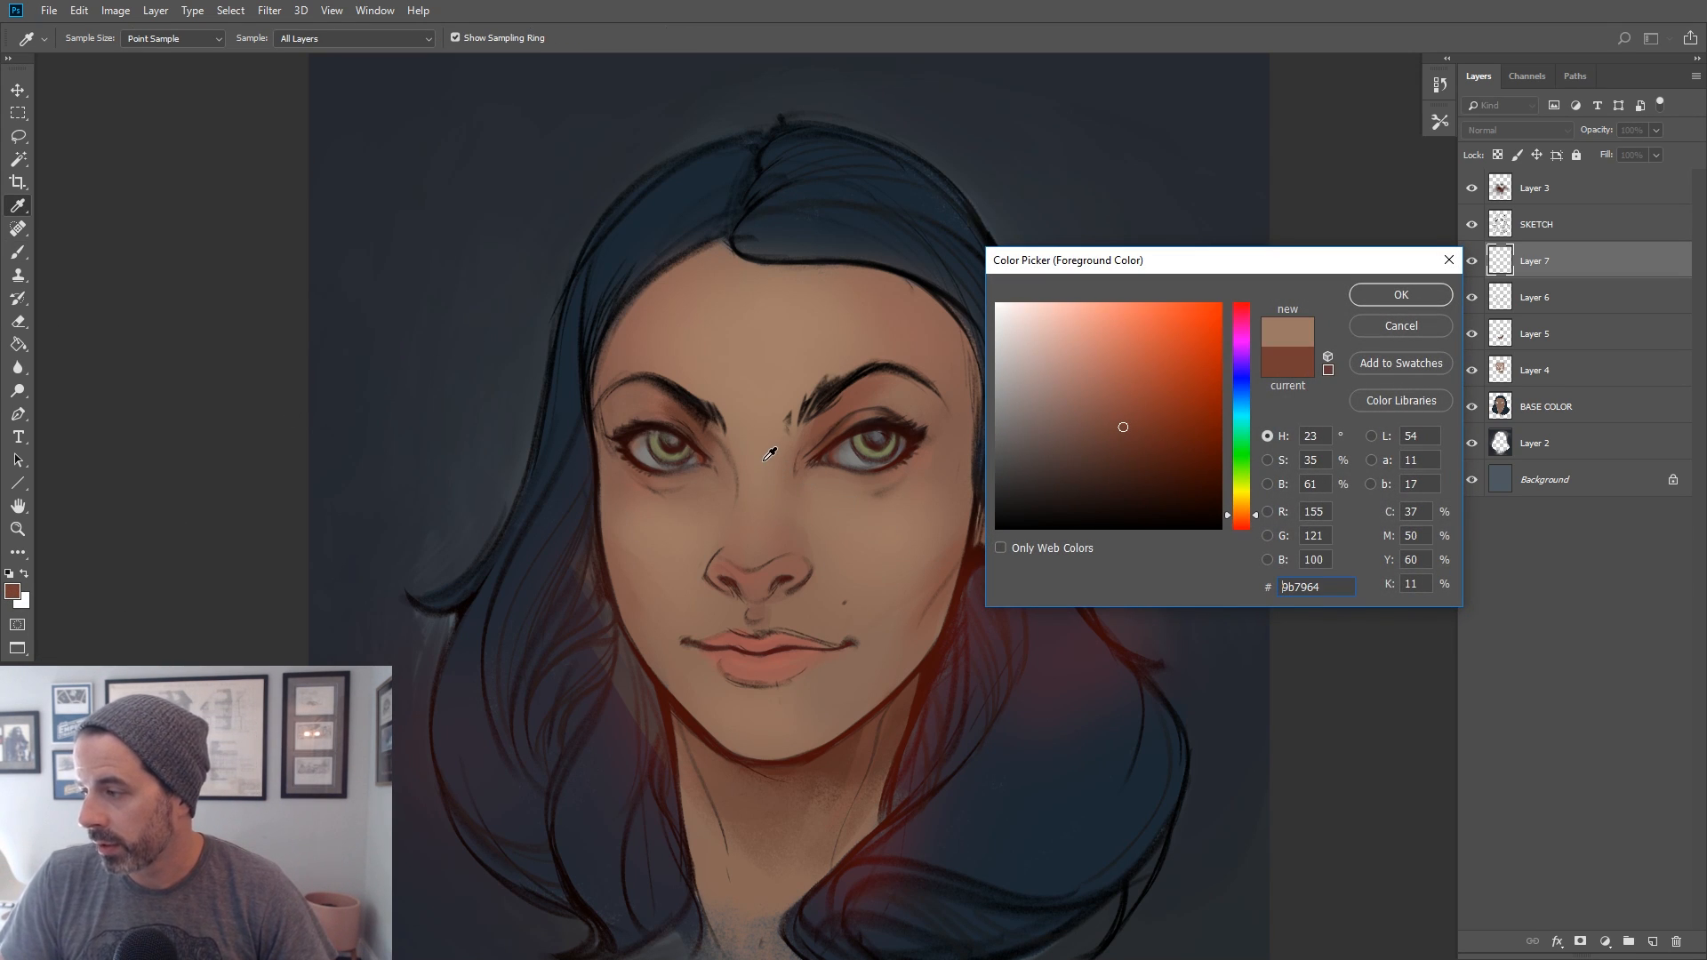
pyautogui.click(1065, 373)
pyautogui.click(1400, 294)
pyautogui.press('b')
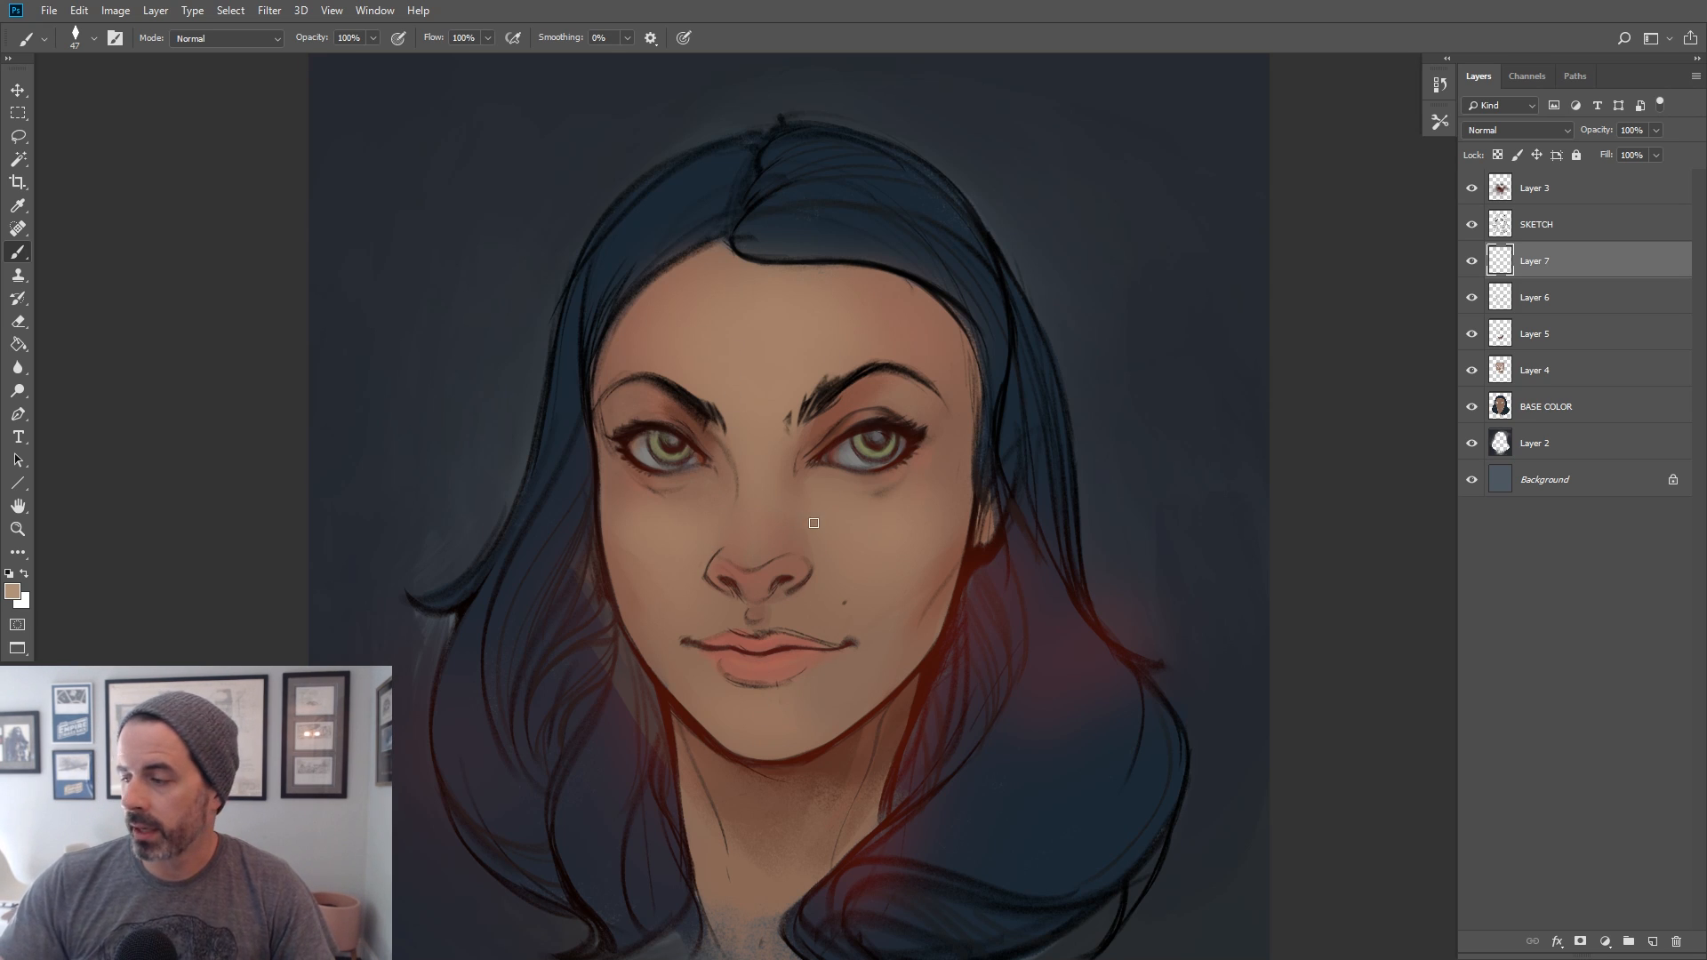
# Enlarge the brush to 100 and then 150 px and paint a light beige highlight on the centre of the forehead
pyautogui.press(']')
pyautogui.press(']')
pyautogui.press(']')
pyautogui.press(']')
pyautogui.press(']')
pyautogui.press(']')
pyautogui.press(']')
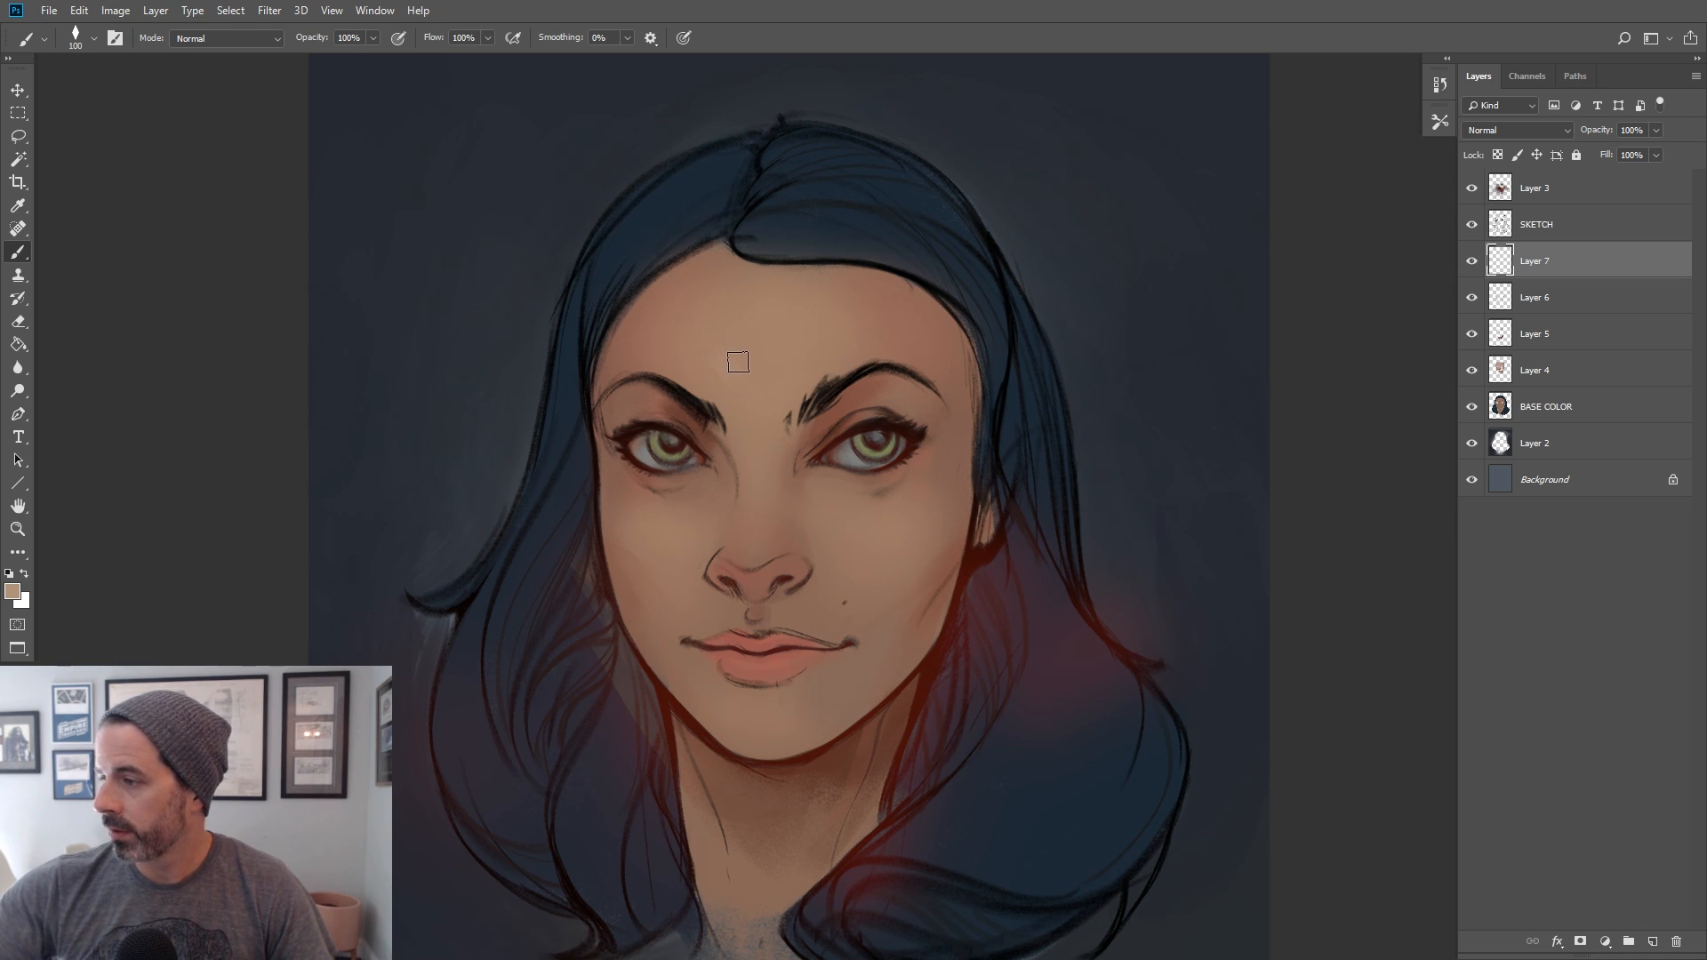
pyautogui.moveTo(742, 349)
pyautogui.mouseDown()
pyautogui.moveTo(750, 373)
pyautogui.moveTo(750, 355)
pyautogui.moveTo(697, 350)
pyautogui.moveTo(703, 381)
pyautogui.mouseUp()
pyautogui.press(']')
pyautogui.press(']')
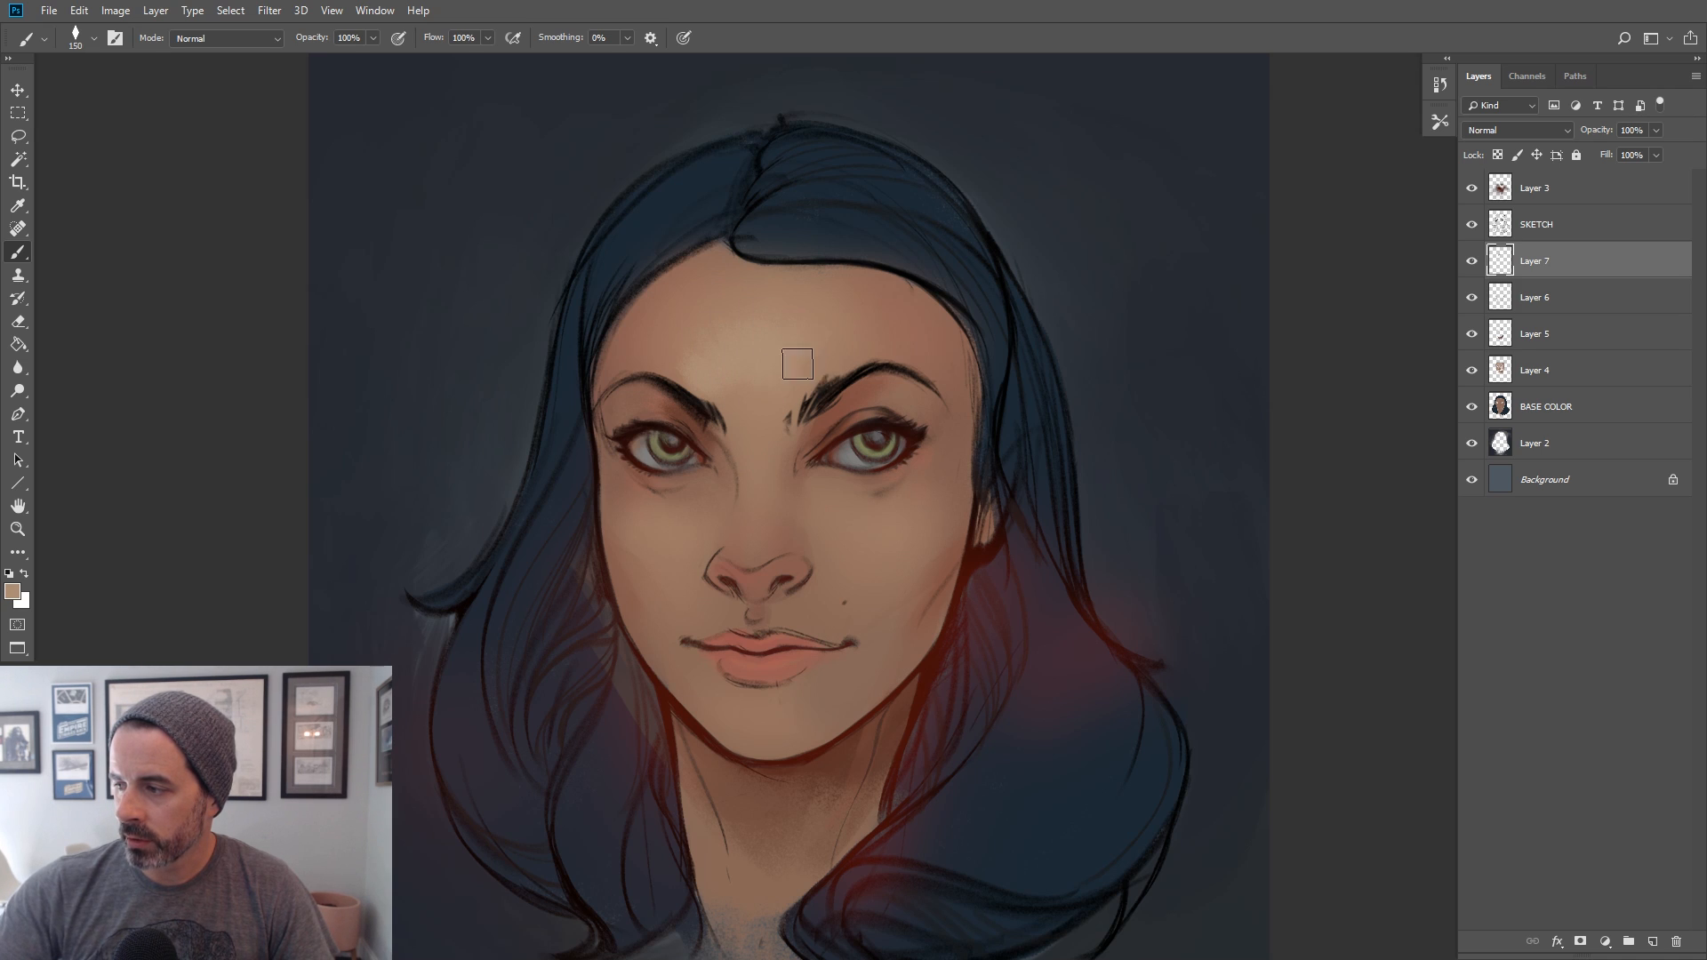
# Sample neighbouring forehead skin tones and blend the highlight toward the hairline and brows with a 90 to 100 px brush
pyautogui.press('[')
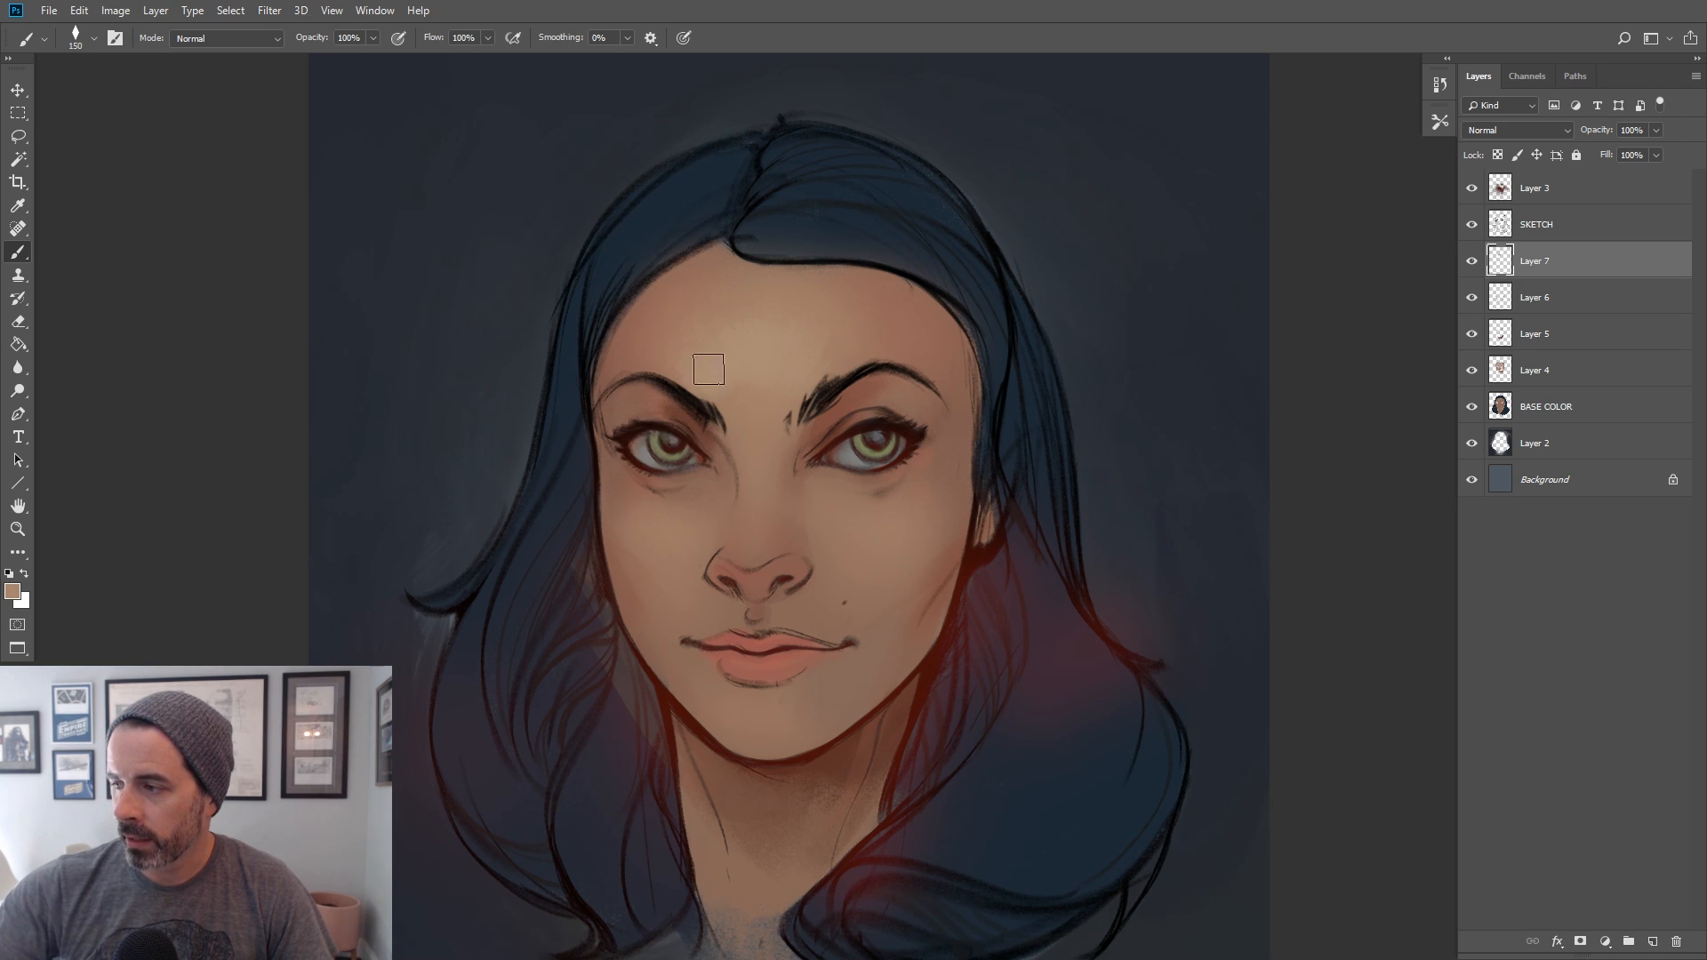
pyautogui.press('[')
pyautogui.keyDown('alt'); pyautogui.click(756, 338); pyautogui.keyUp('alt')
pyautogui.moveTo(753, 292); pyautogui.dragTo(770, 329)
pyautogui.keyDown('alt'); pyautogui.click(769, 366); pyautogui.keyUp('alt')
pyautogui.press('[')
pyautogui.press('[')
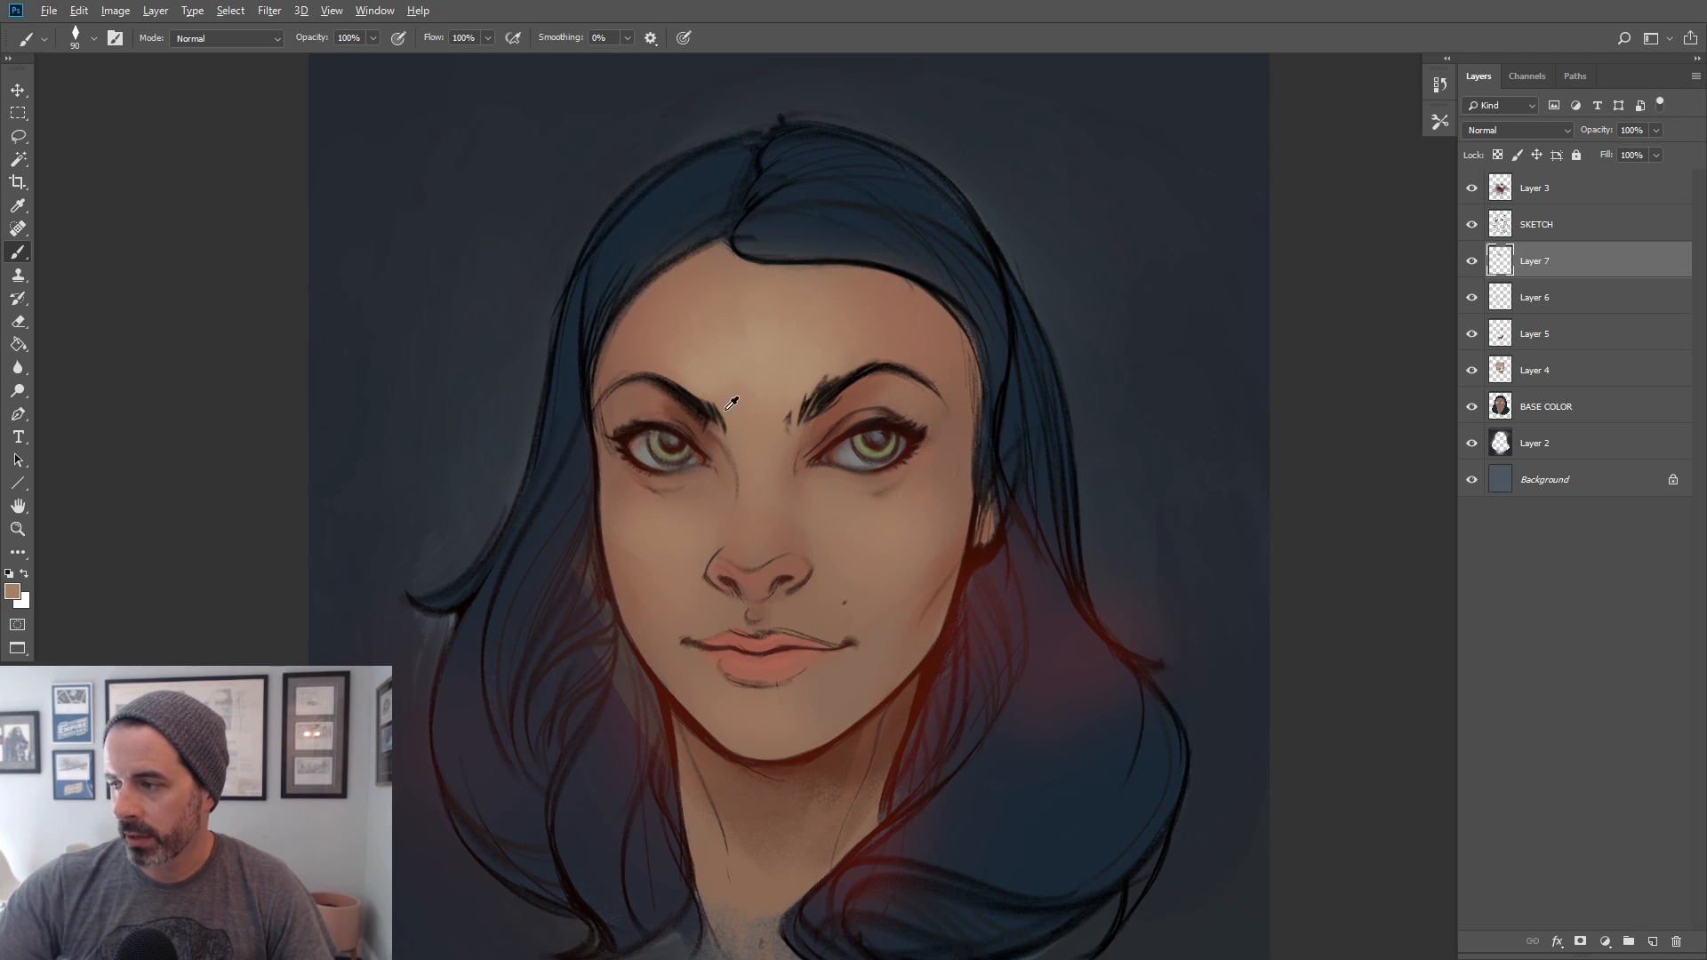
pyautogui.keyDown('alt'); pyautogui.click(738, 356); pyautogui.keyUp('alt')
pyautogui.press(']')
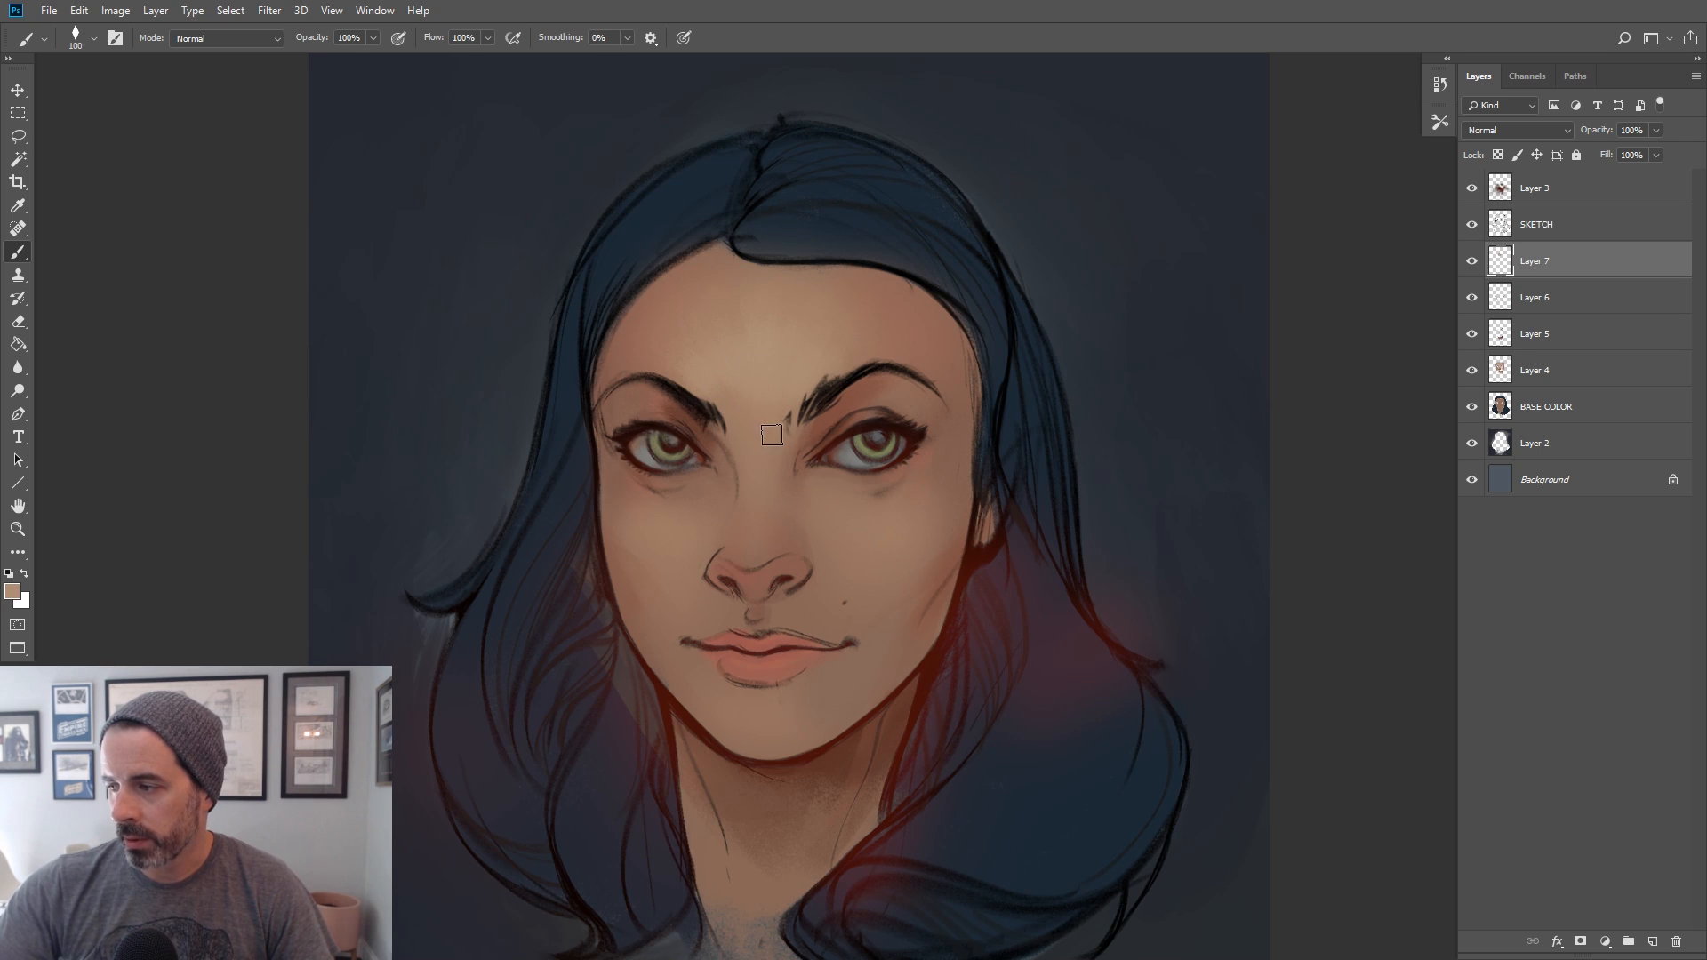
pyautogui.press('[')
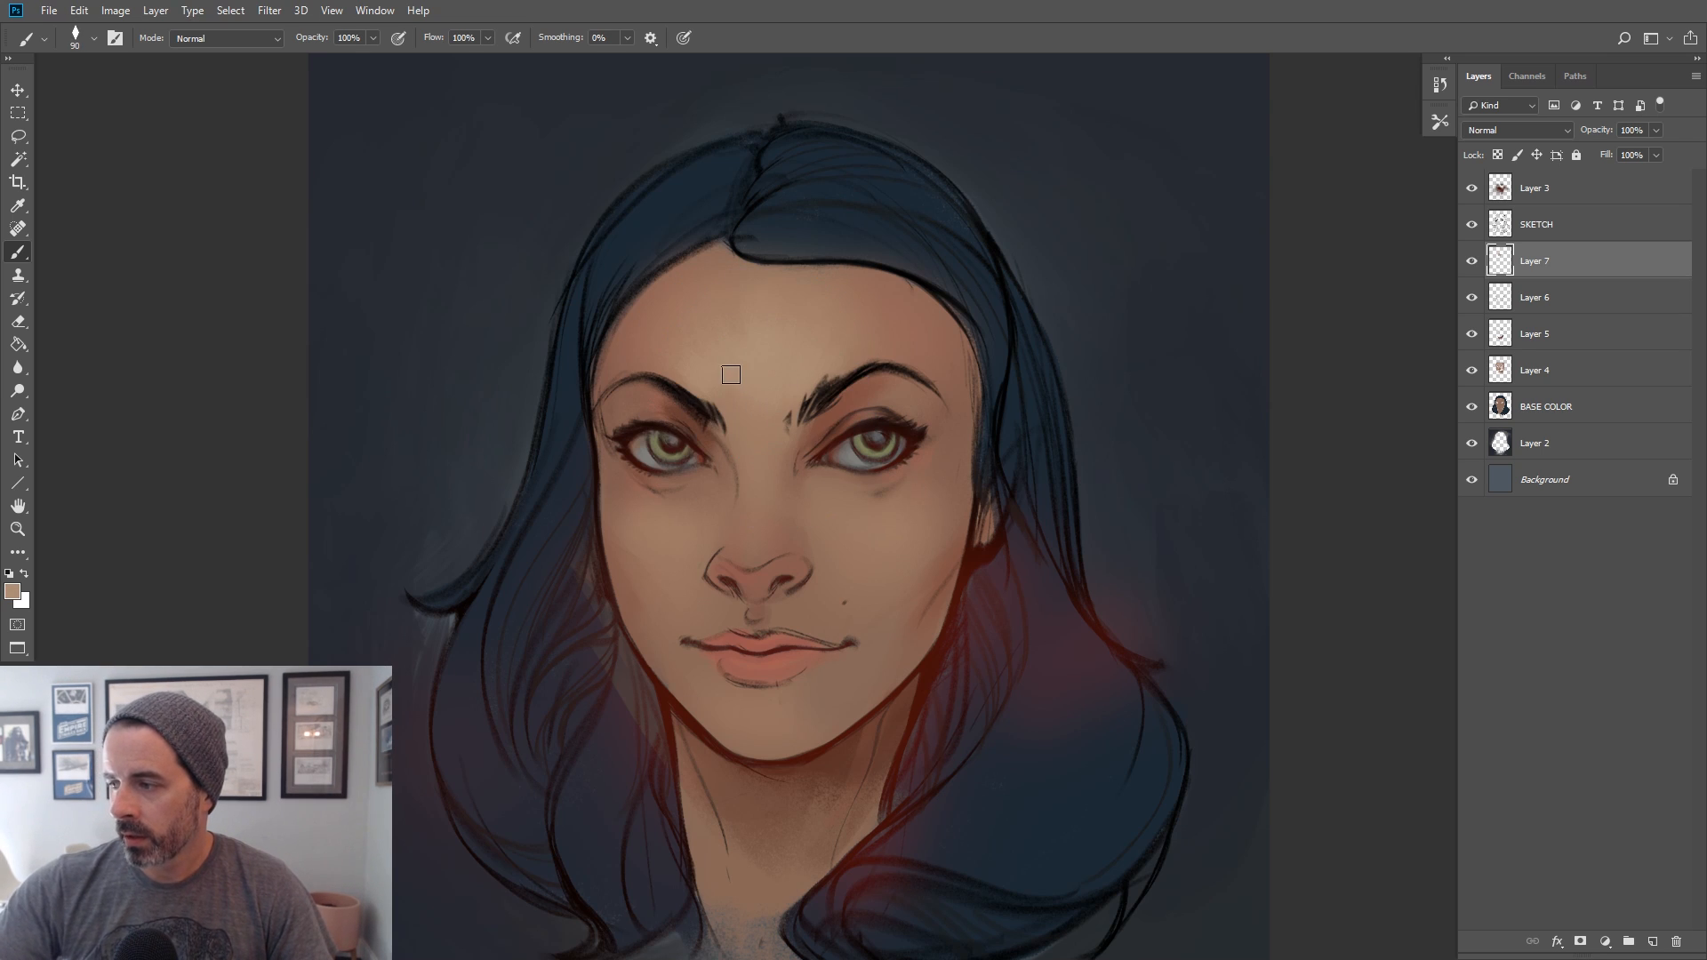
pyautogui.press(']')
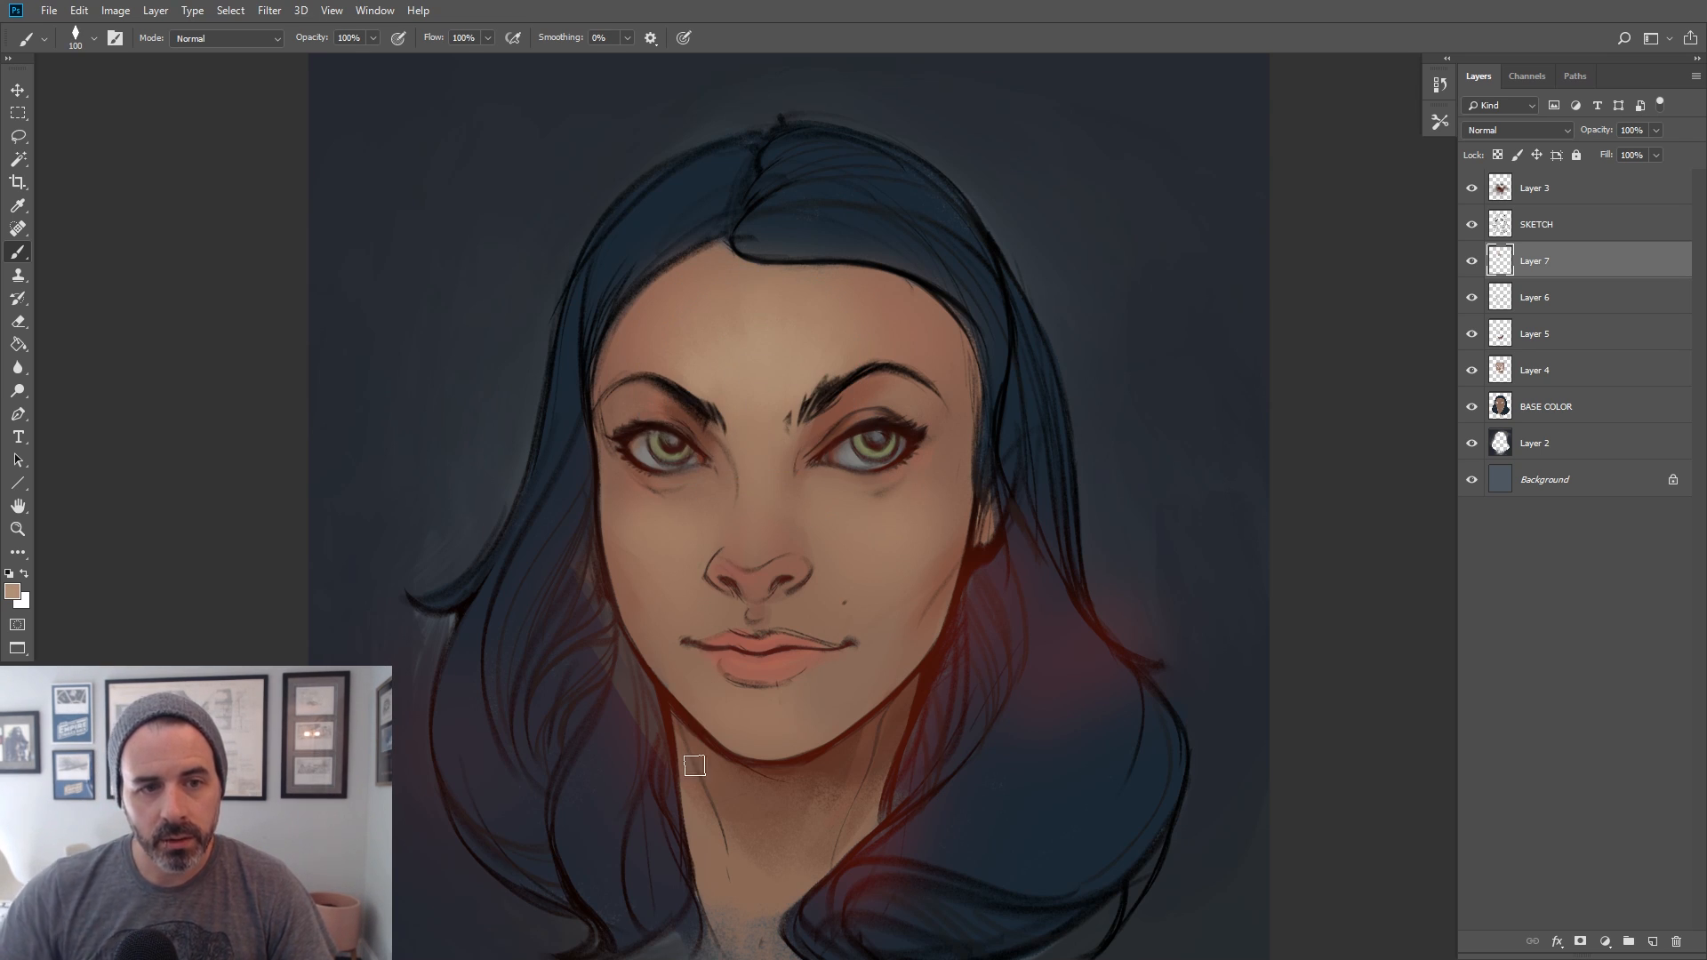
# Sample the skin by the inner corner of the viewer's-right eye and soften the area beneath it with a 45 to 90 px brush
pyautogui.press('[')
pyautogui.press('[')
pyautogui.press('[')
pyautogui.press('[')
pyautogui.press('[')
pyautogui.press('[')
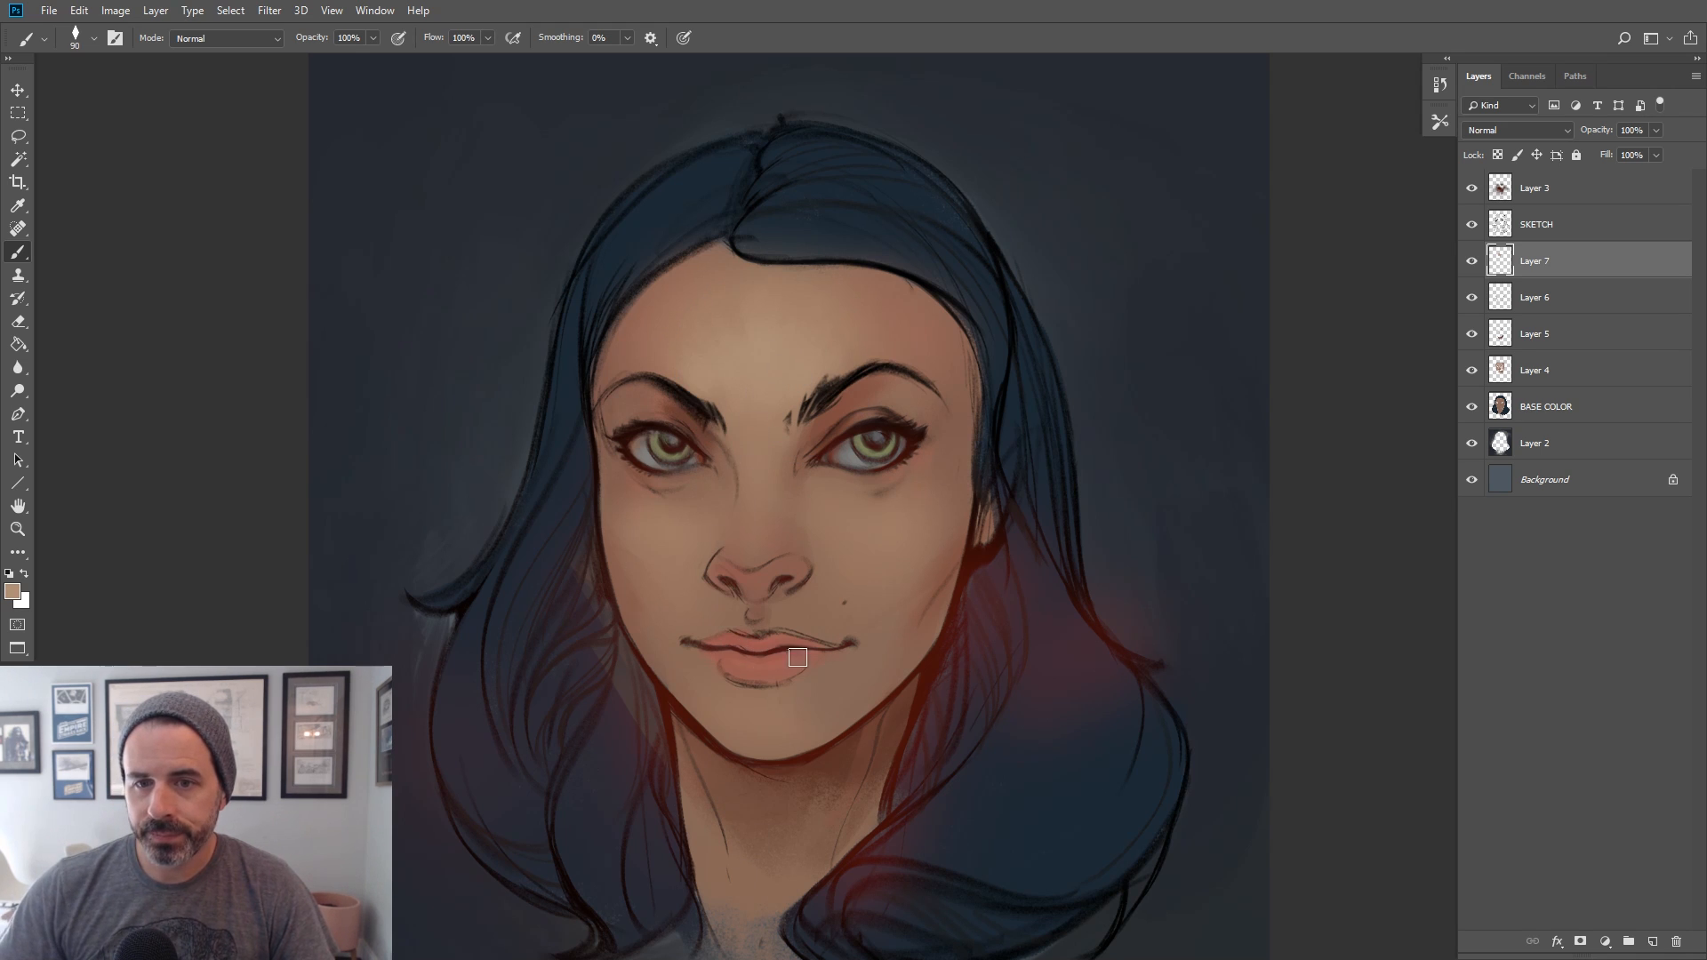
pyautogui.keyDown('alt'); pyautogui.click(804, 464); pyautogui.keyUp('alt')
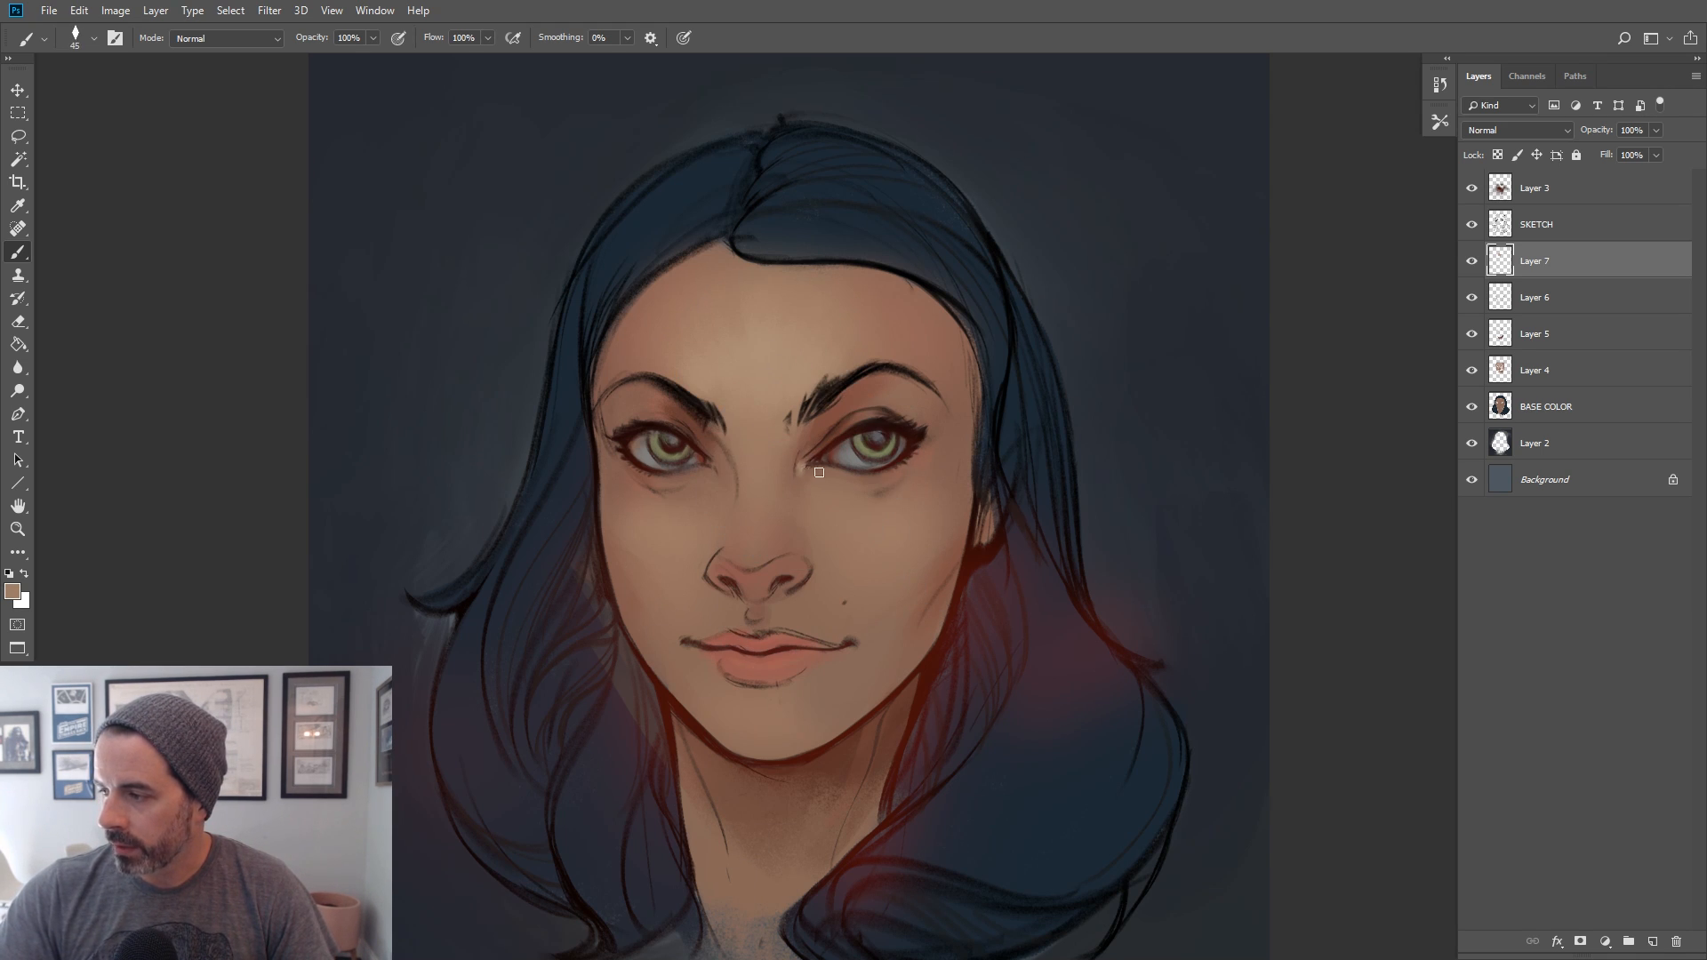
pyautogui.press(']')
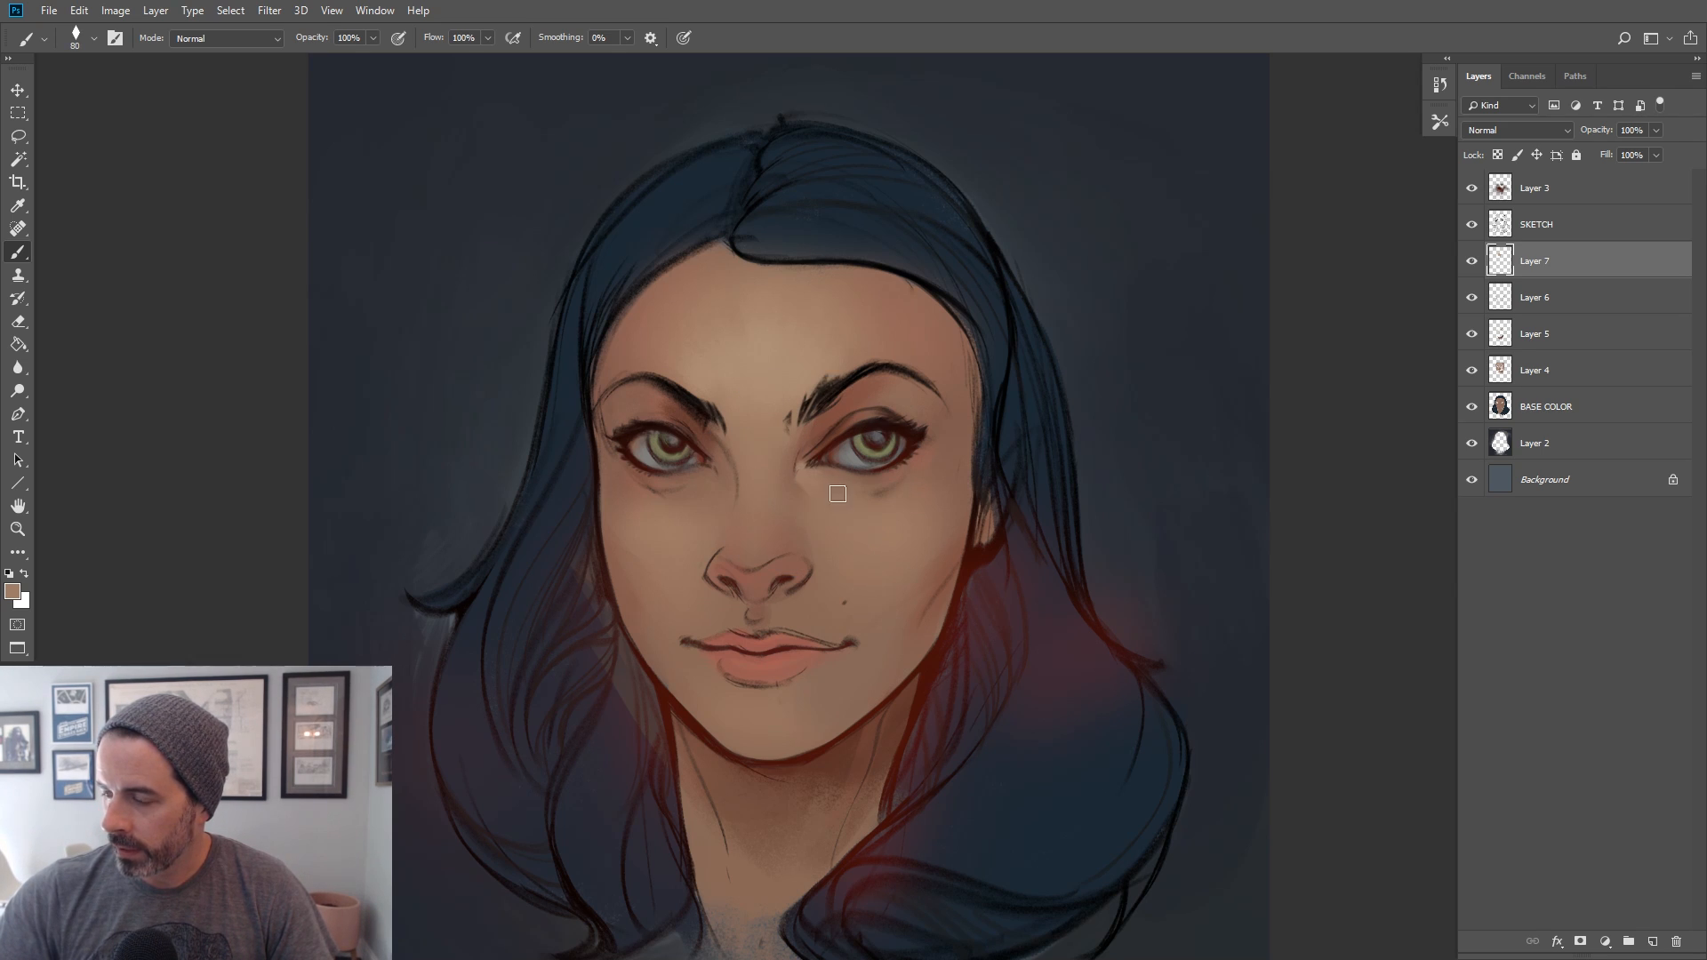
pyautogui.press(']')
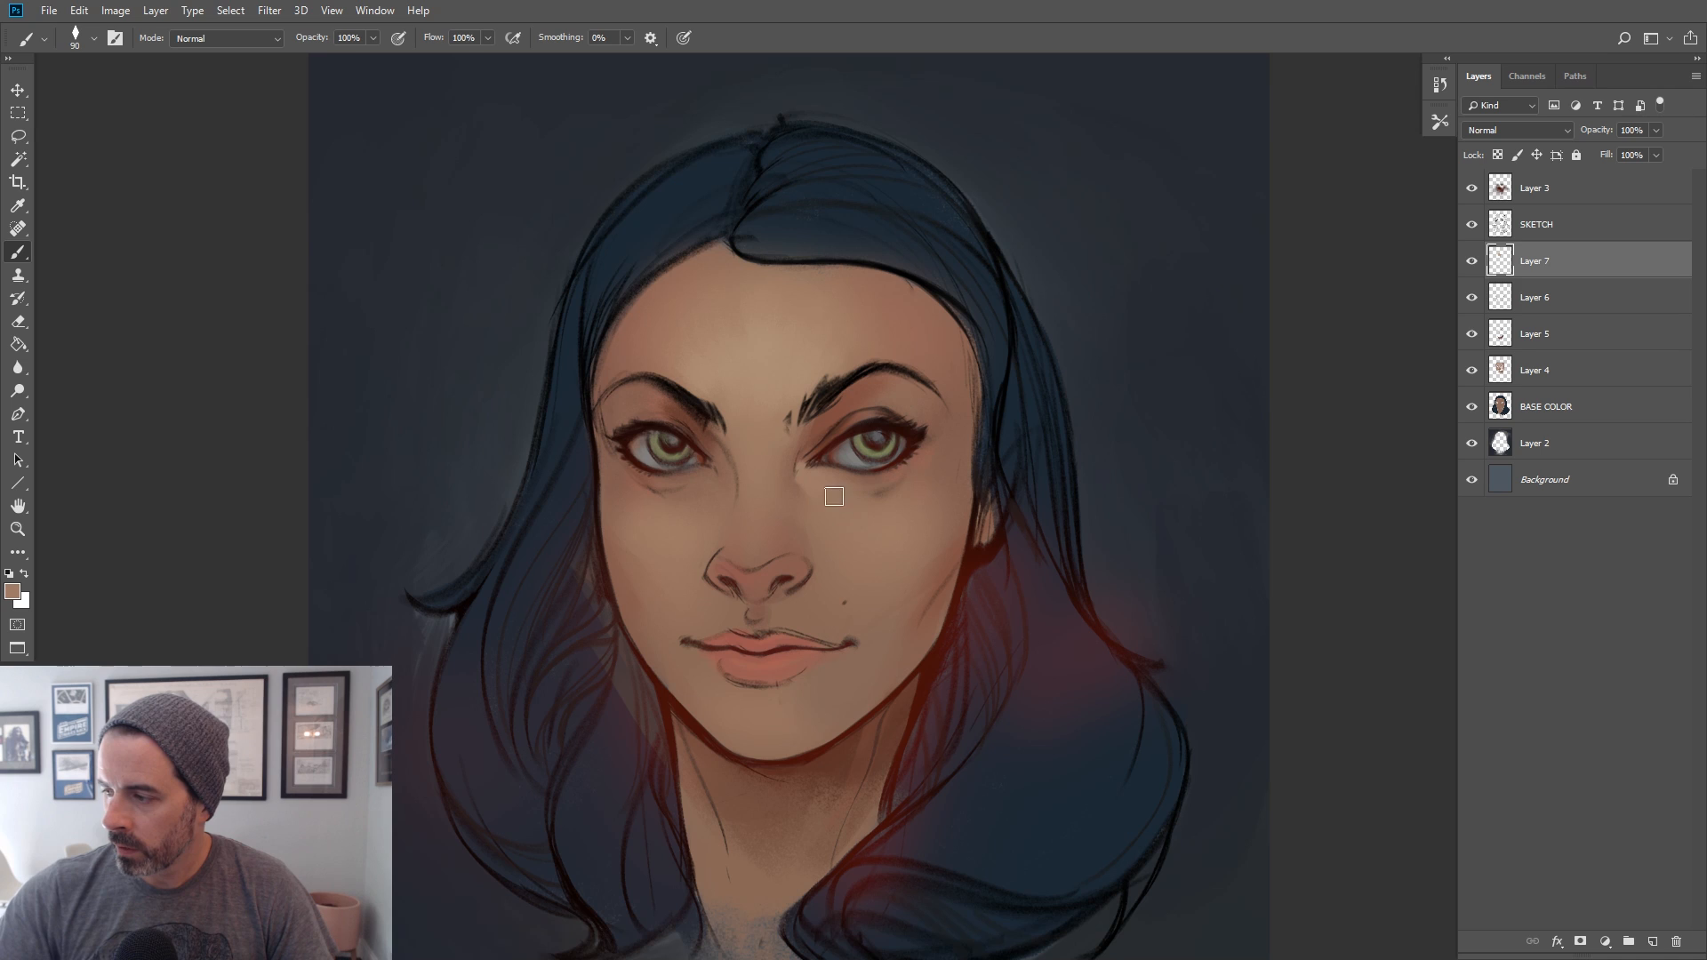
# Sample the skin by the inner corner of the viewer's-left eye and paint around that eye, enlarging the brush to 60 px
pyautogui.press('[')
pyautogui.press('[')
pyautogui.press('[')
pyautogui.press('[')
pyautogui.press('[')
pyautogui.keyDown('alt'); pyautogui.click(718, 466); pyautogui.keyUp('alt')
pyautogui.press(']')
pyautogui.press(']')
pyautogui.press(']')
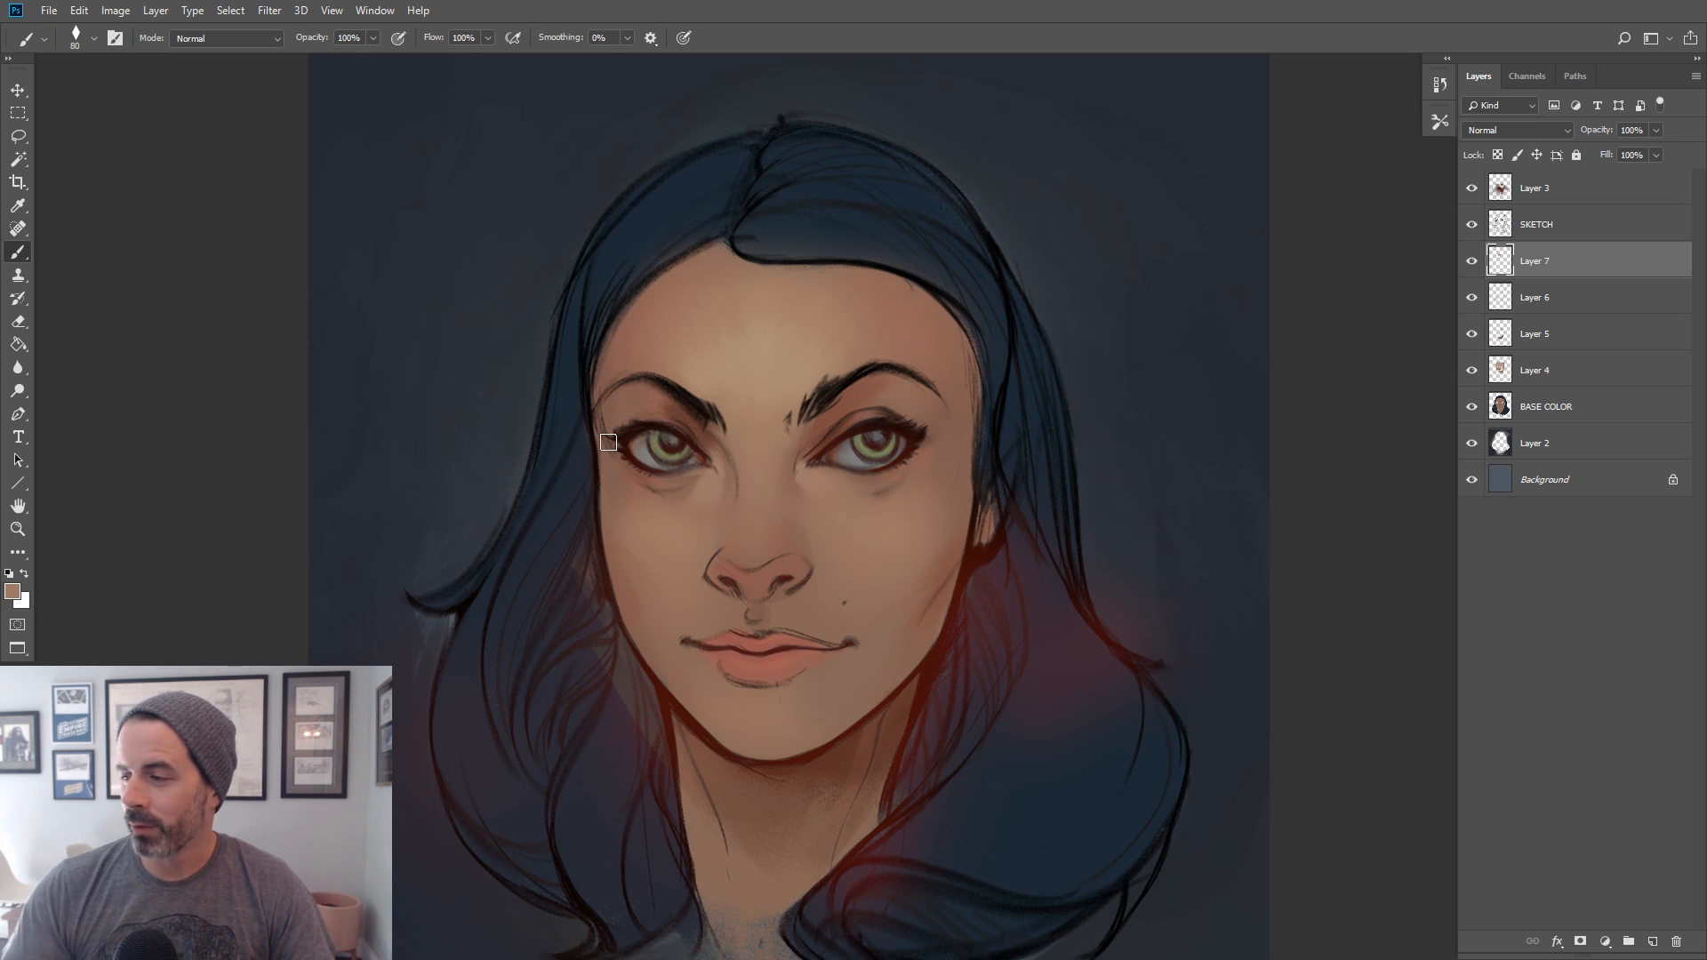
# Sample tones under the viewer's-left eye and blend the lower lid into the cheek with a 60 to 90 px brush
pyautogui.keyDown('alt'); pyautogui.click(686, 480); pyautogui.keyUp('alt')
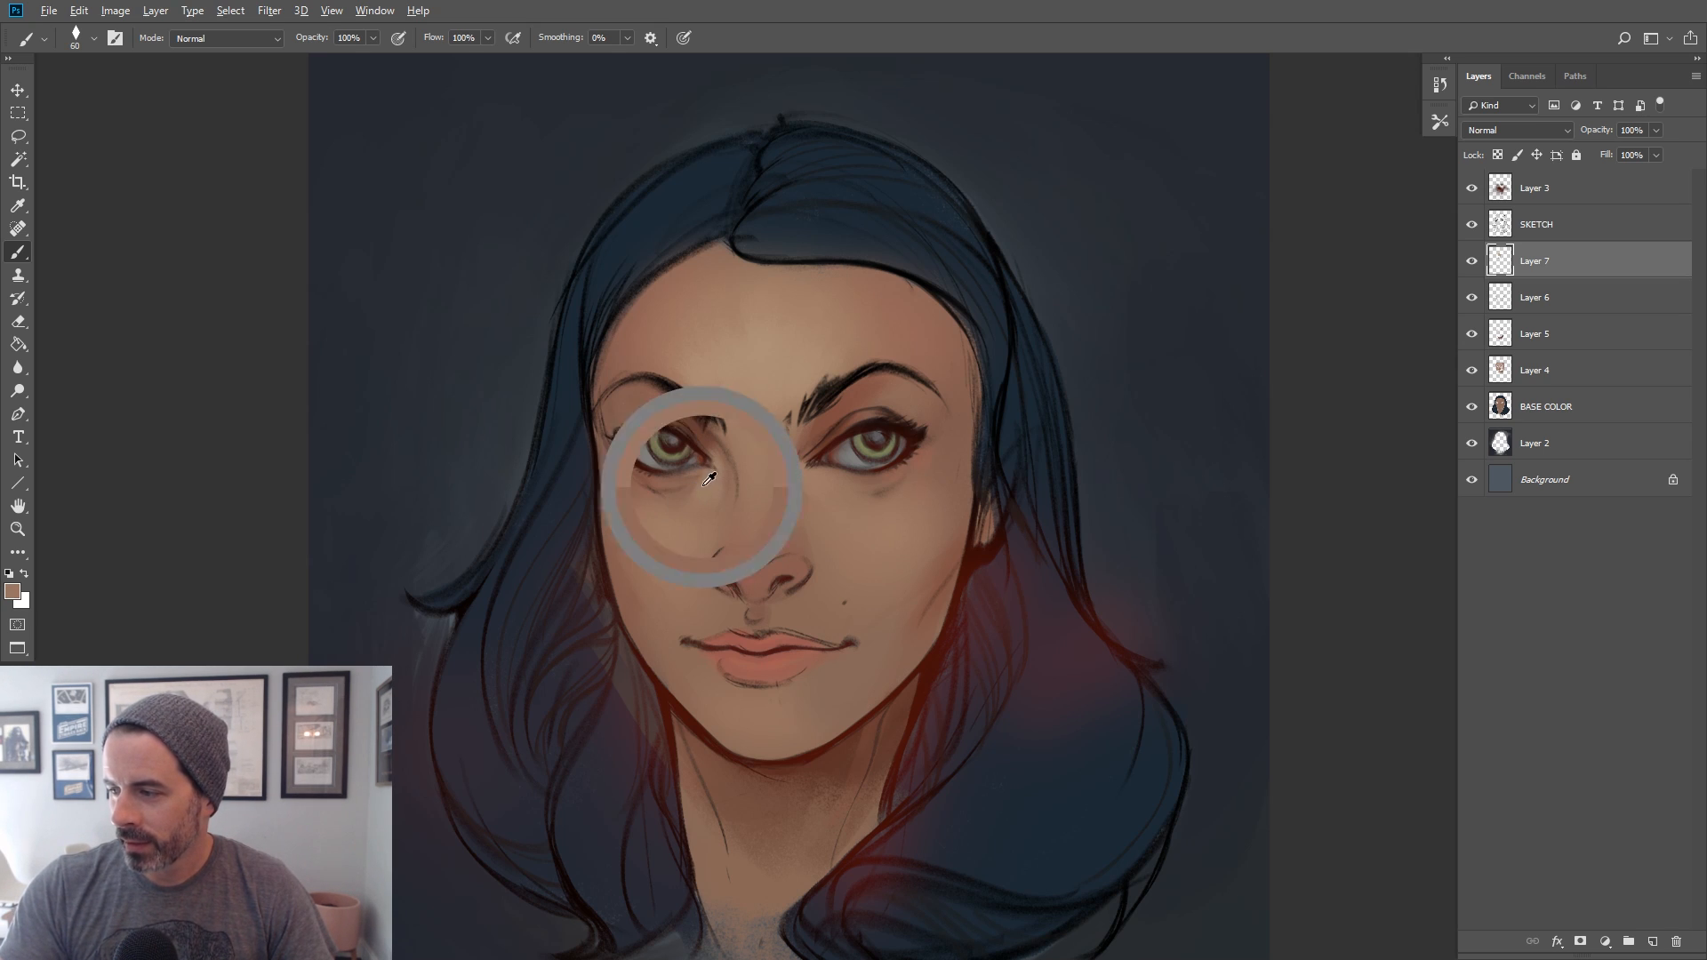
pyautogui.press(']')
pyautogui.keyDown('alt'); pyautogui.click(709, 481); pyautogui.keyUp('alt')
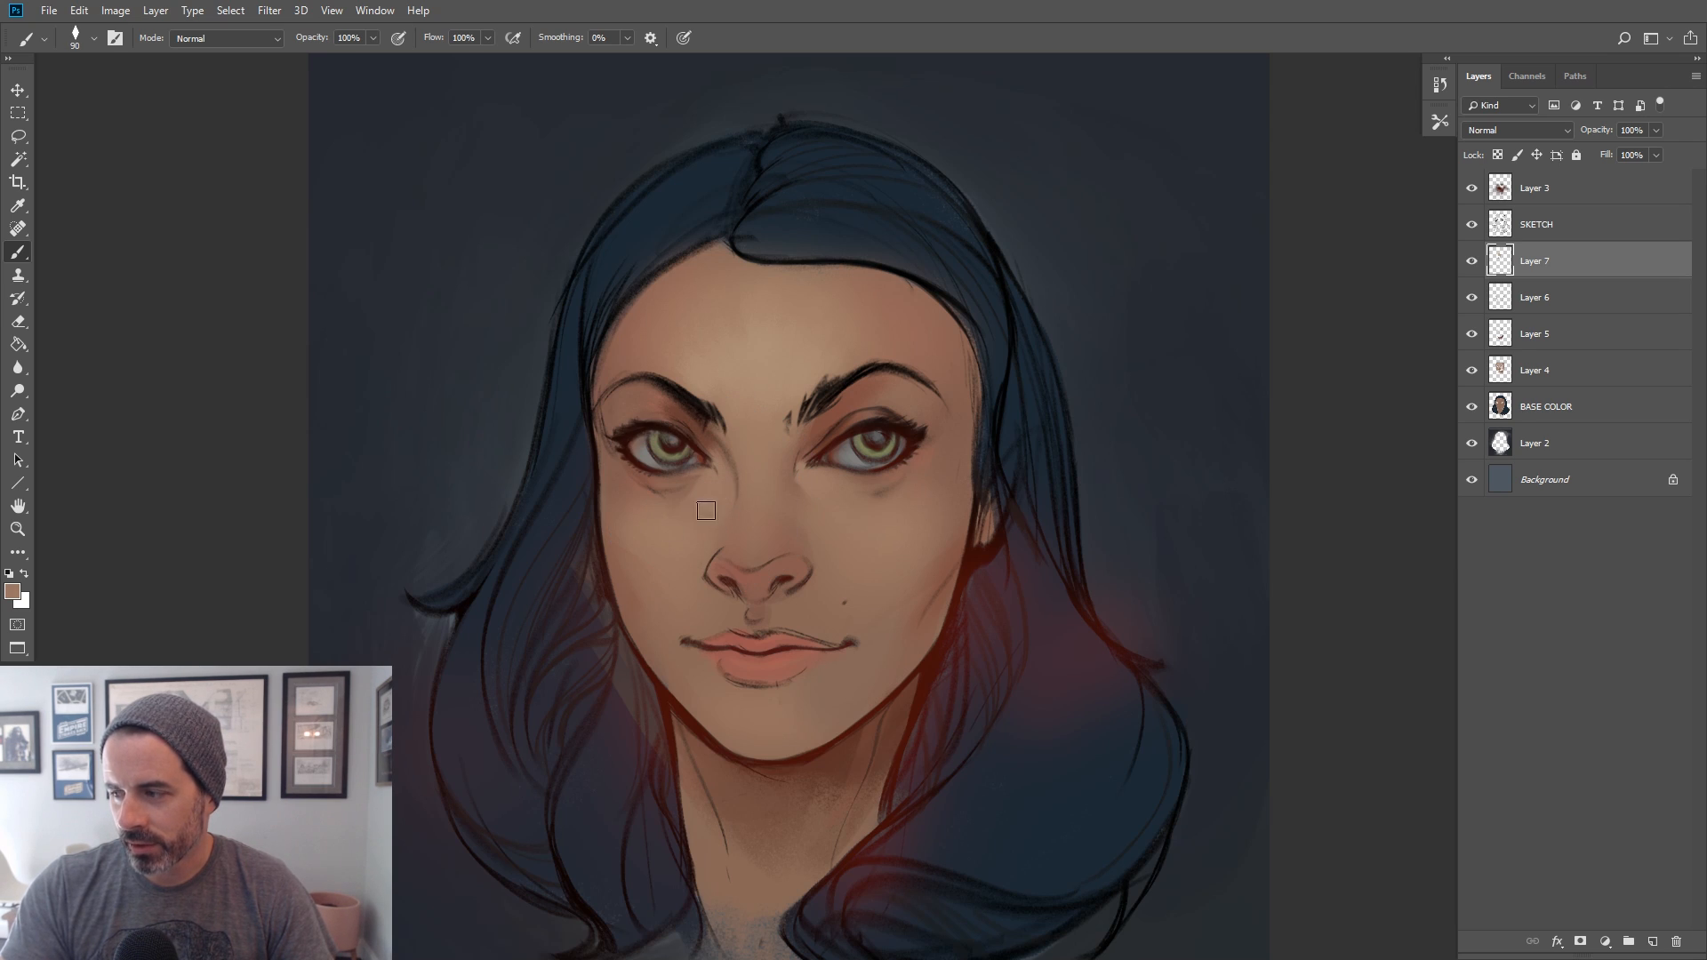
pyautogui.keyDown('alt'); pyautogui.click(684, 476); pyautogui.keyUp('alt')
pyautogui.press('[')
pyautogui.press('[')
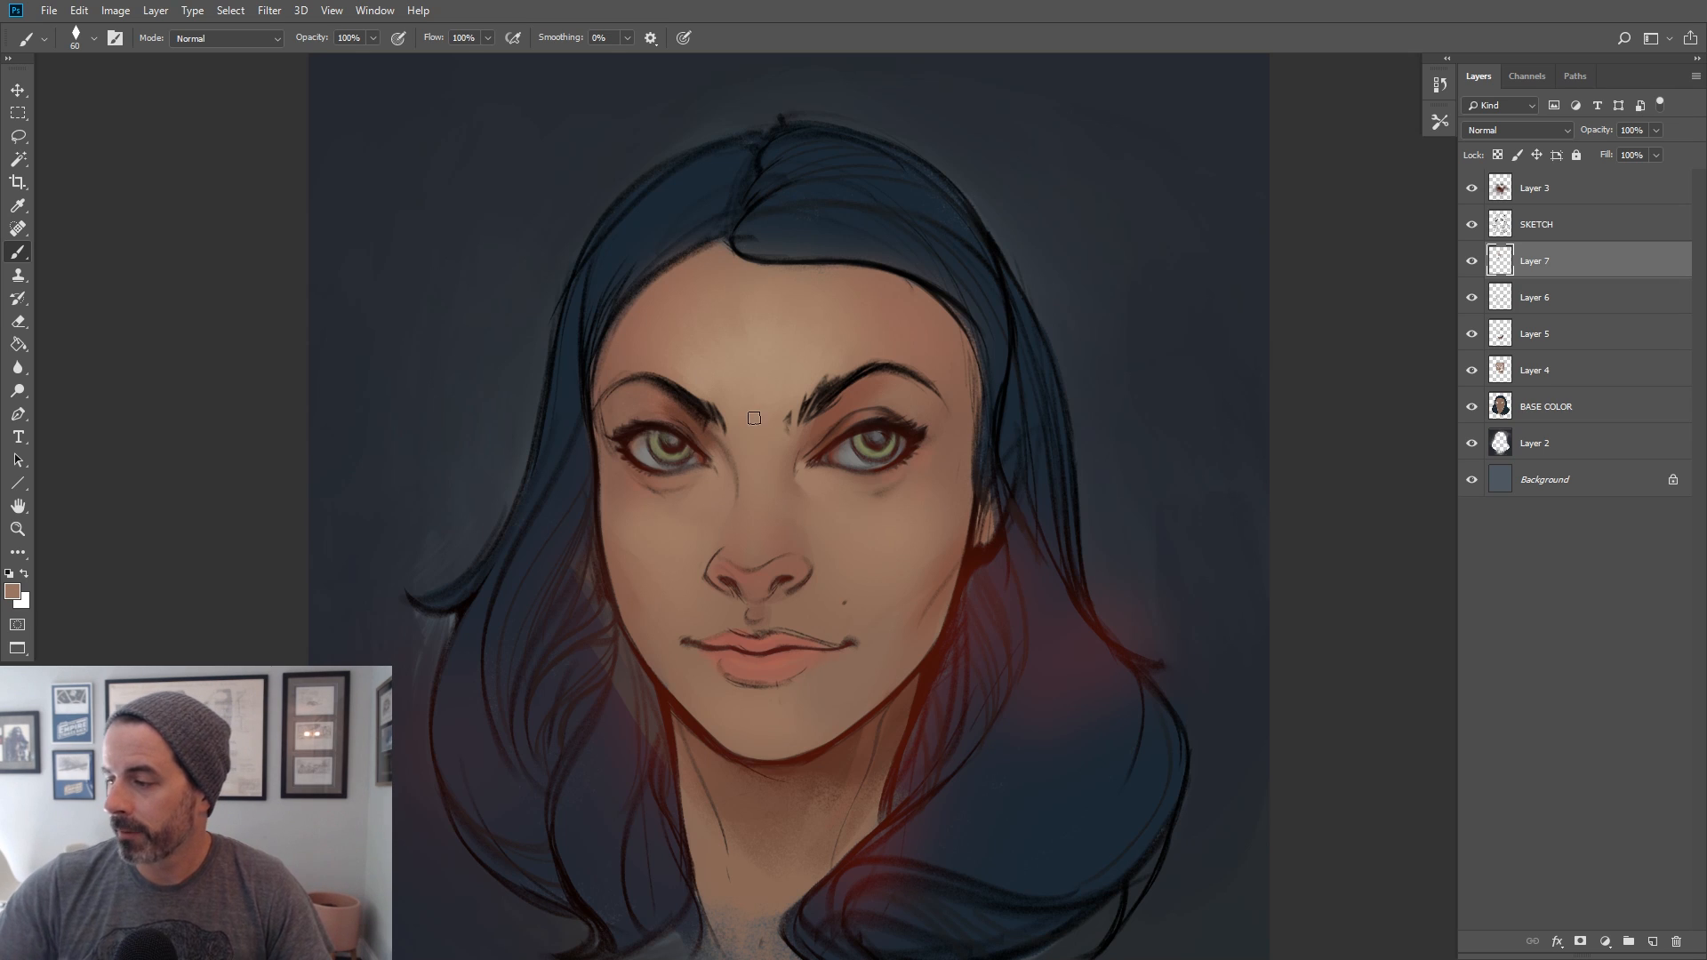
# Sample skin tones beside the nose and at the inner eye corners and blend the transitions along the nose bridge
pyautogui.keyDown('alt'); pyautogui.click(786, 542); pyautogui.keyUp('alt')
pyautogui.press(']')
pyautogui.keyDown('alt'); pyautogui.click(711, 446); pyautogui.keyUp('alt')
pyautogui.press('[')
pyautogui.keyDown('alt'); pyautogui.click(731, 503); pyautogui.keyUp('alt')
pyautogui.keyDown('alt'); pyautogui.click(791, 540); pyautogui.keyUp('alt')
pyautogui.press('[')
pyautogui.keyDown('alt'); pyautogui.click(808, 440); pyautogui.keyUp('alt')
pyautogui.press('[')
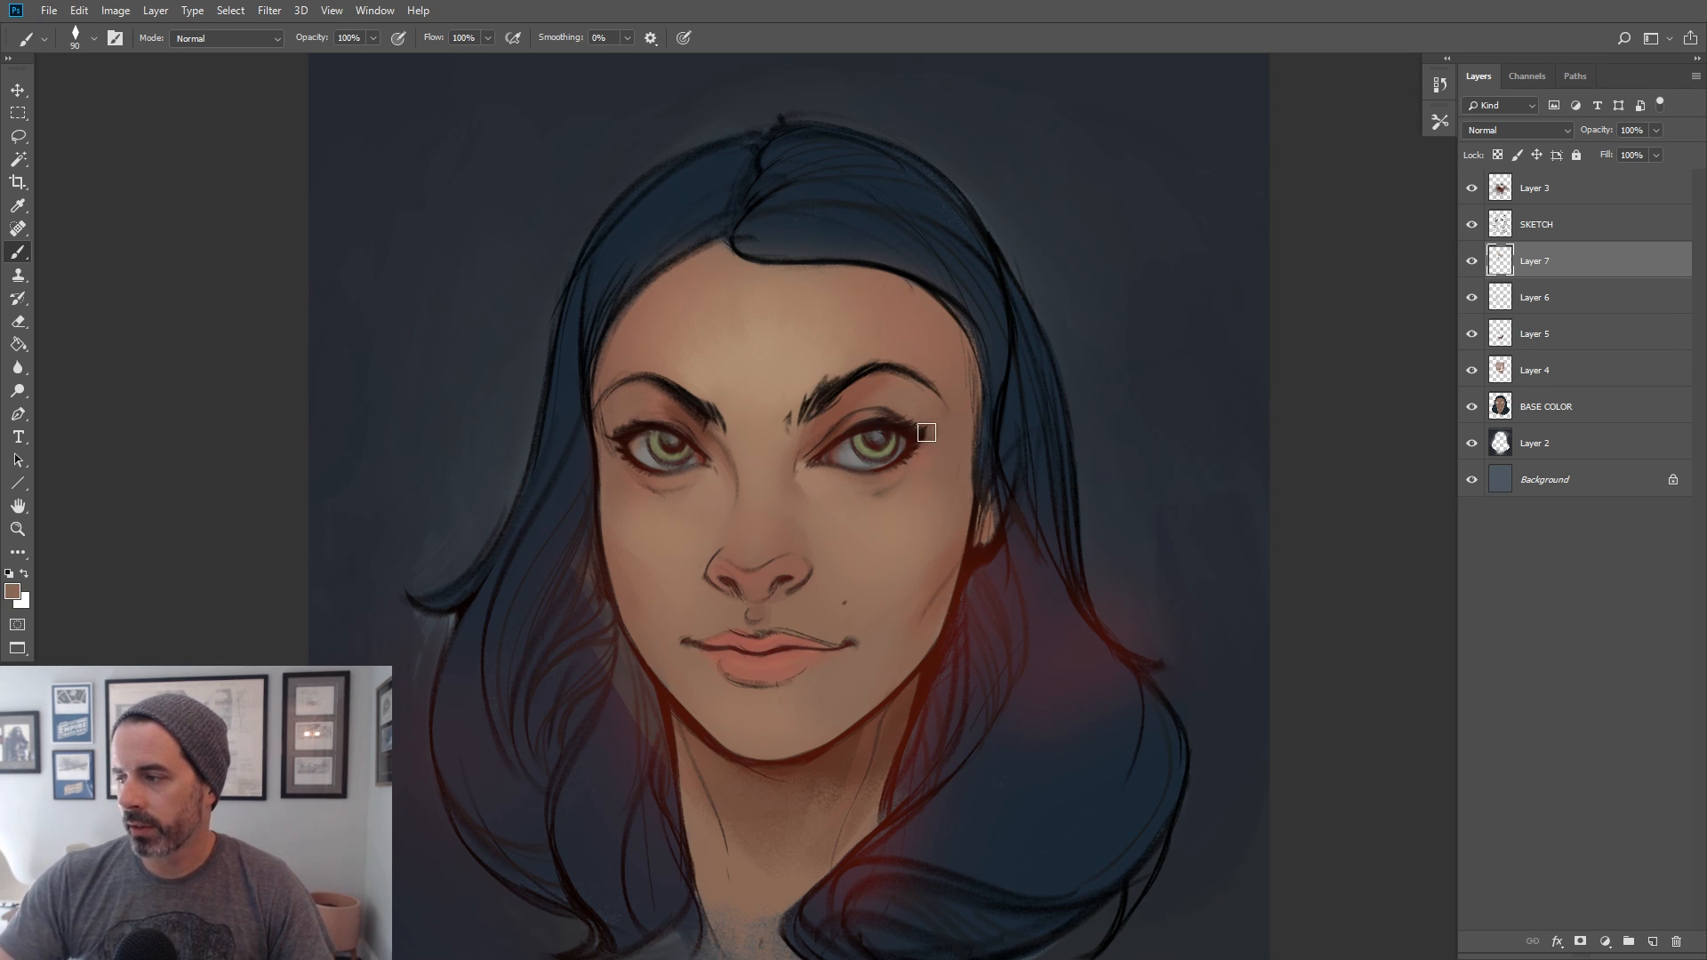
# Sample the reddish tones below the viewer's-right eye and shade its lower lid and outer corner with a 70 to 80 px brush
pyautogui.keyDown('alt'); pyautogui.click(899, 465); pyautogui.keyUp('alt')
pyautogui.press('[')
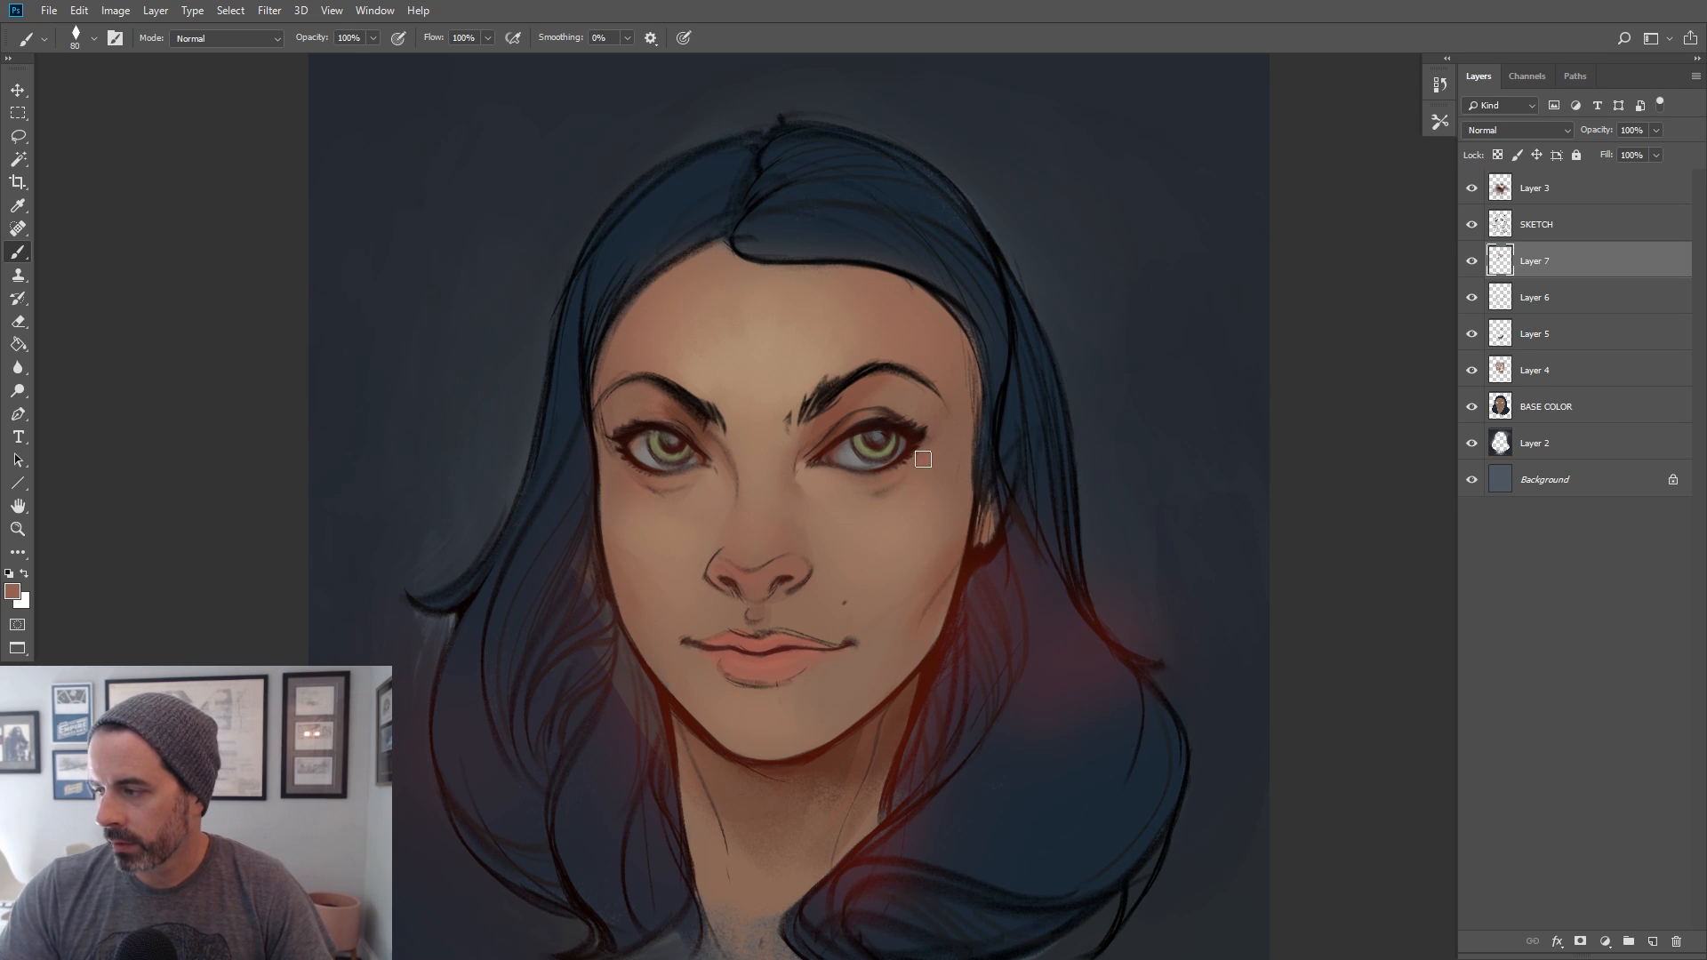
pyautogui.keyDown('alt'); pyautogui.click(851, 478); pyautogui.keyUp('alt')
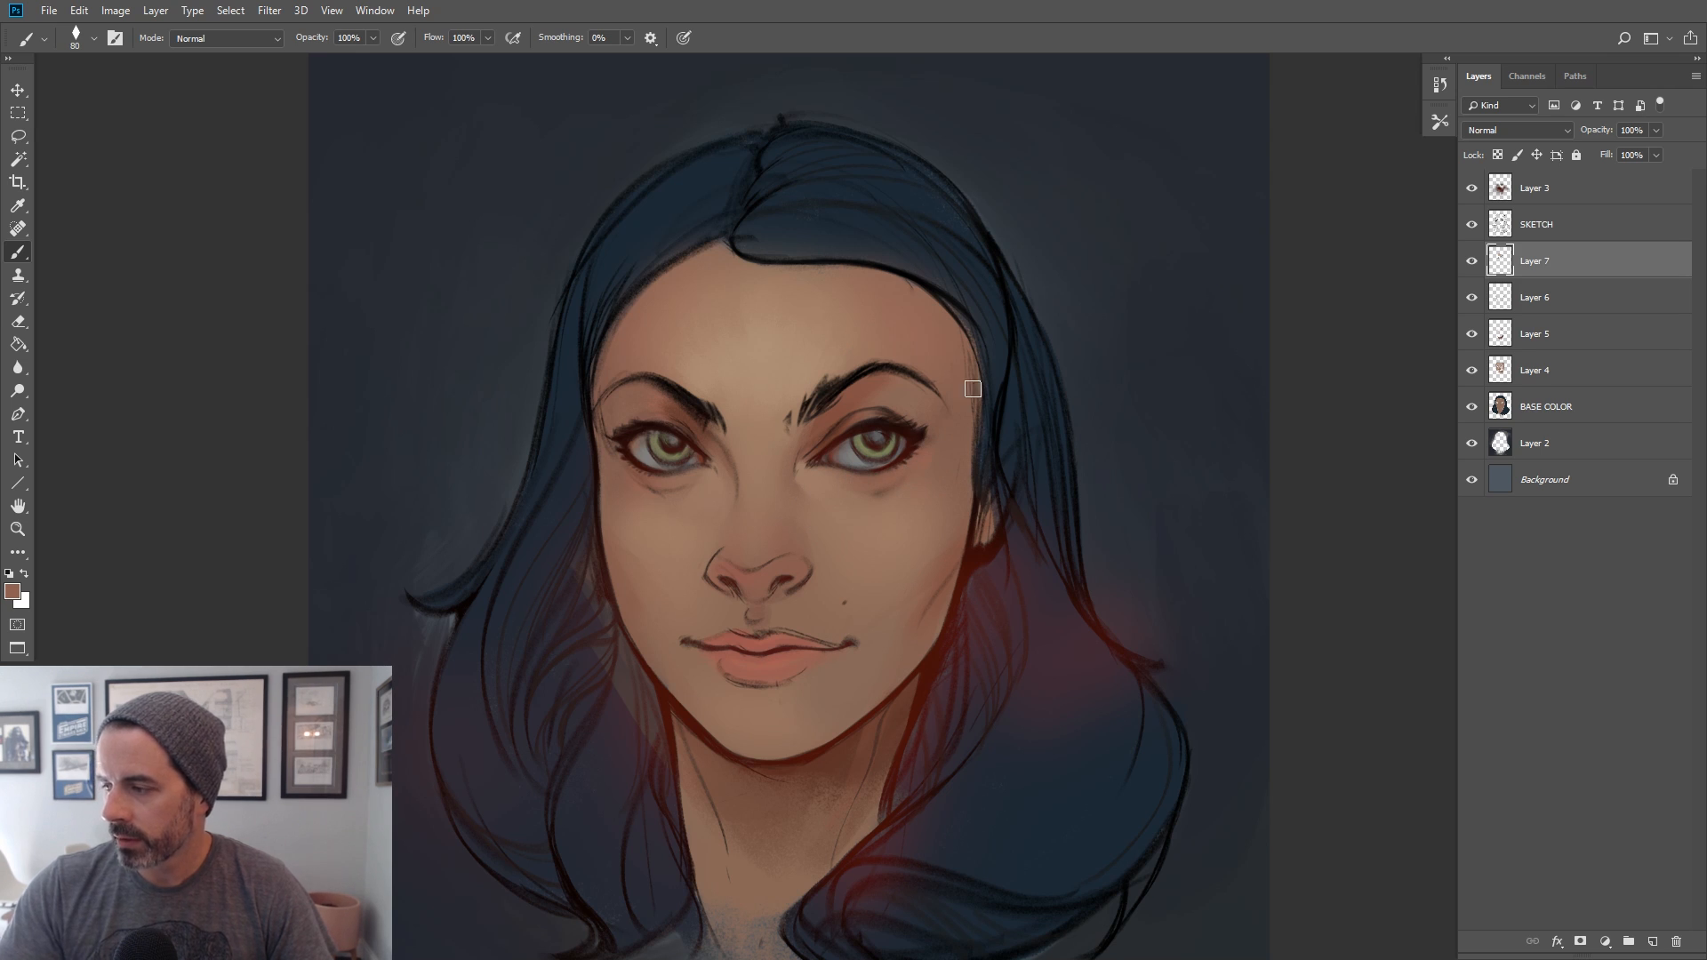
pyautogui.press('[')
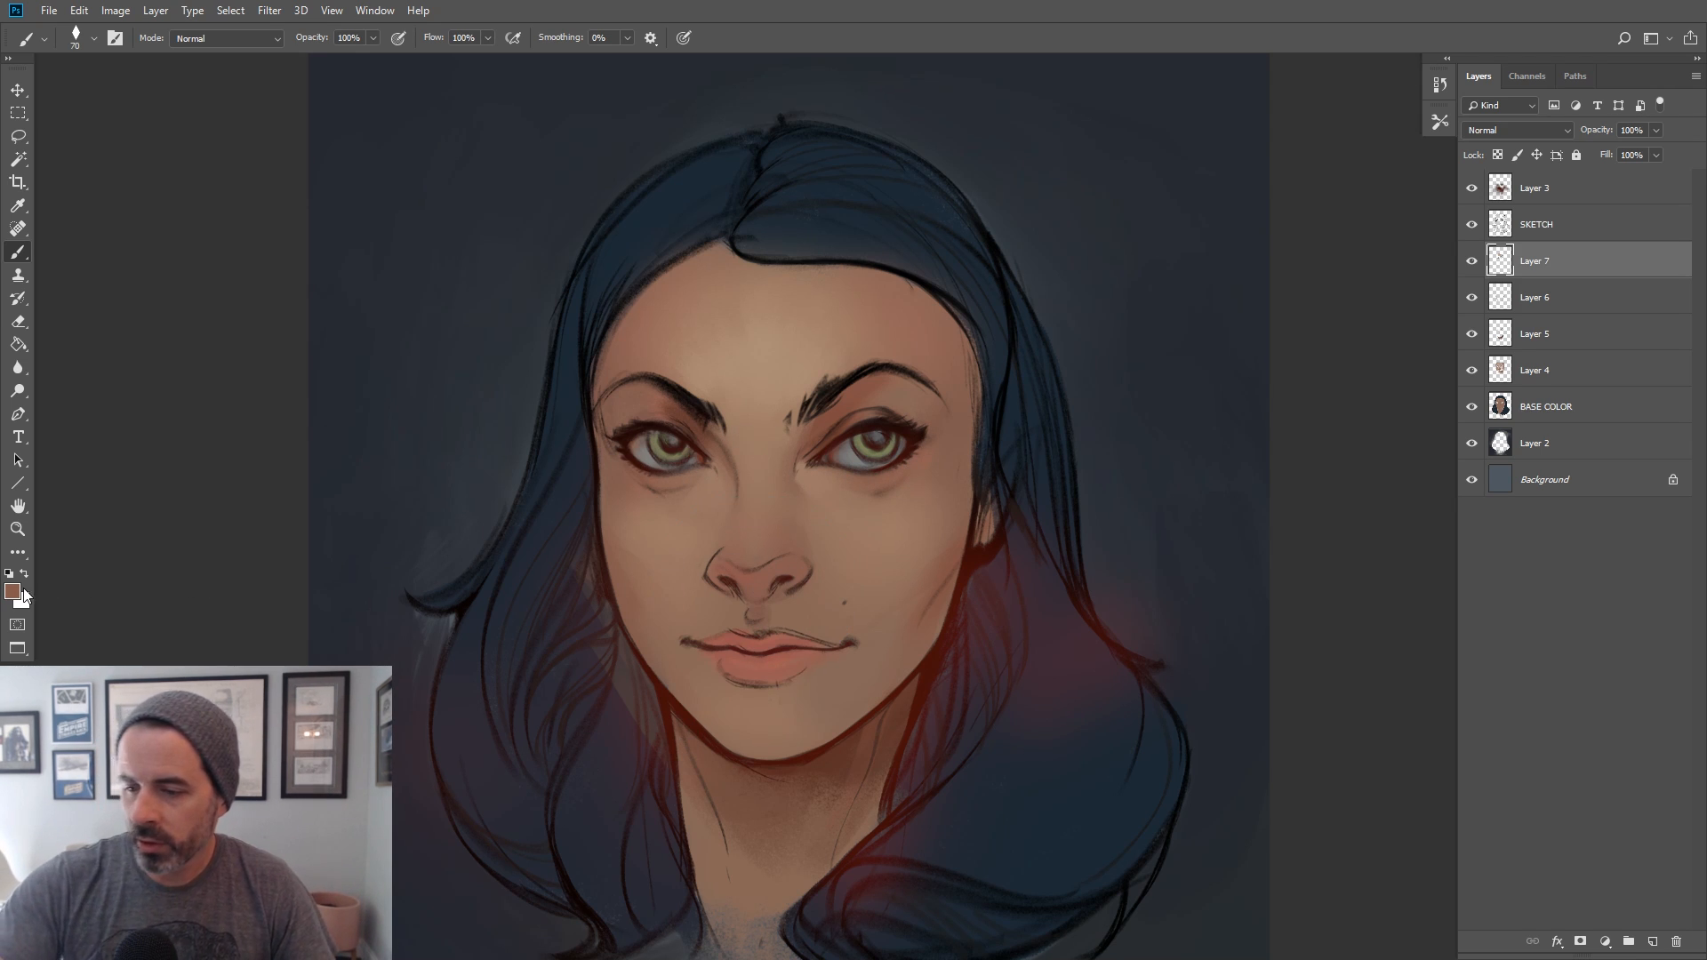
# Set the painting colour to a brighter, warmer orange-brown and tint the underside of the nose tip
pyautogui.hotkey('alt', 'shift', 'c')
pyautogui.click(1243, 511)
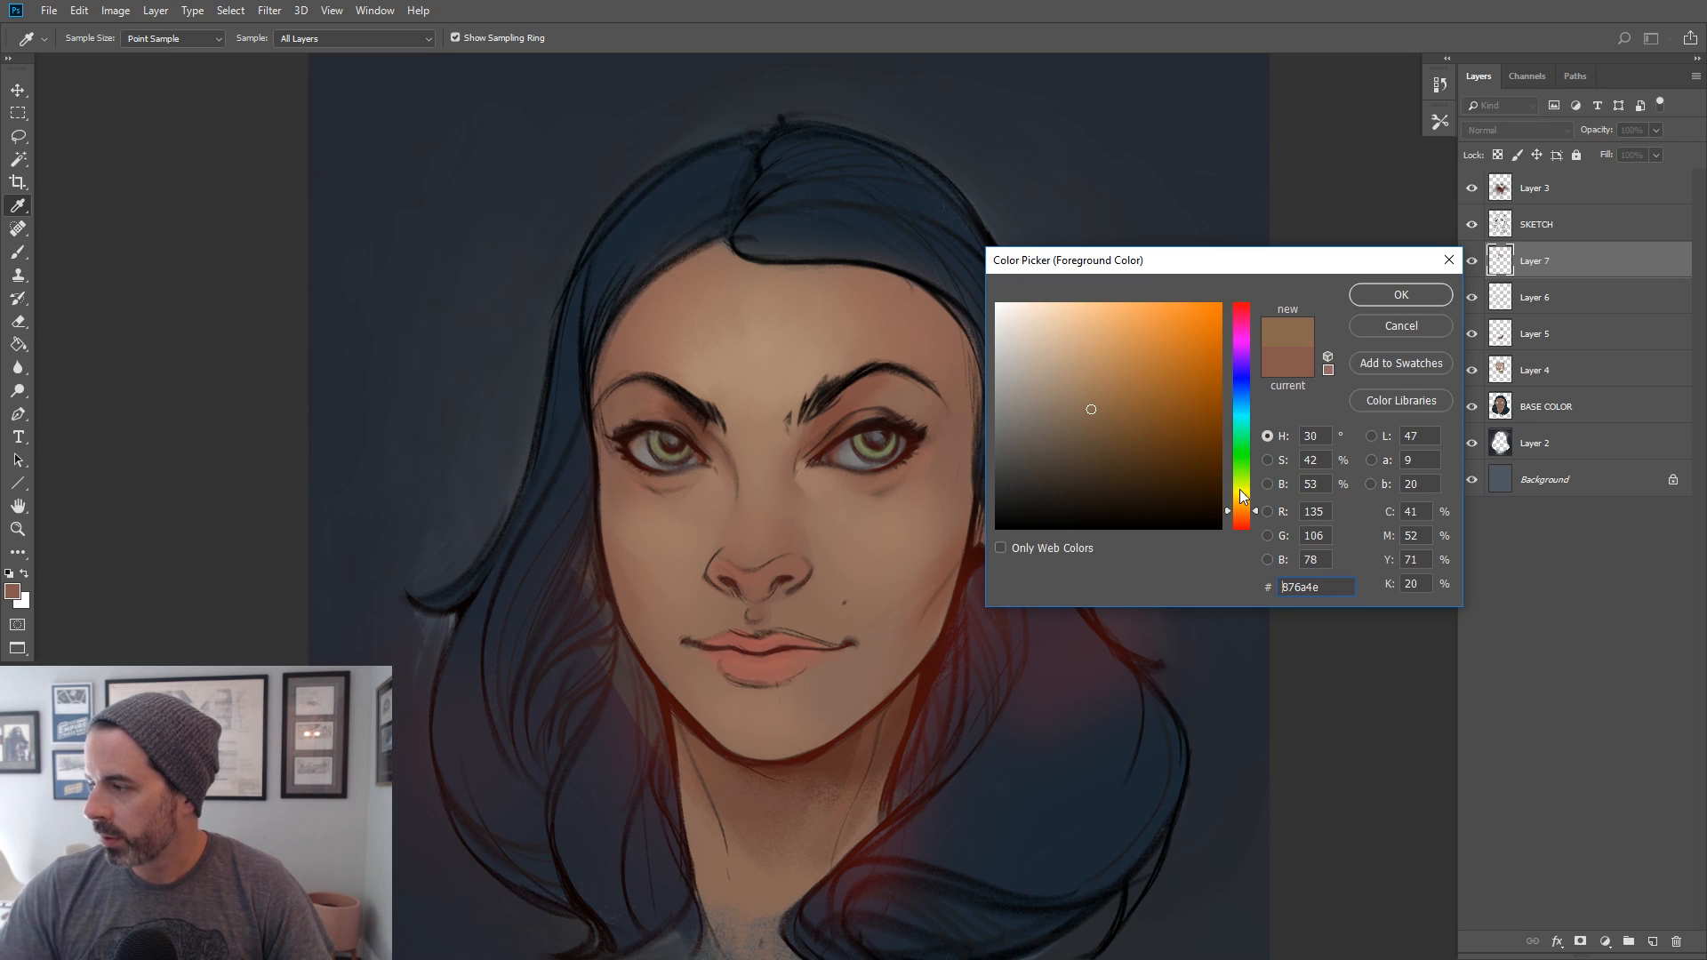
pyautogui.click(1109, 389)
pyautogui.click(1401, 294)
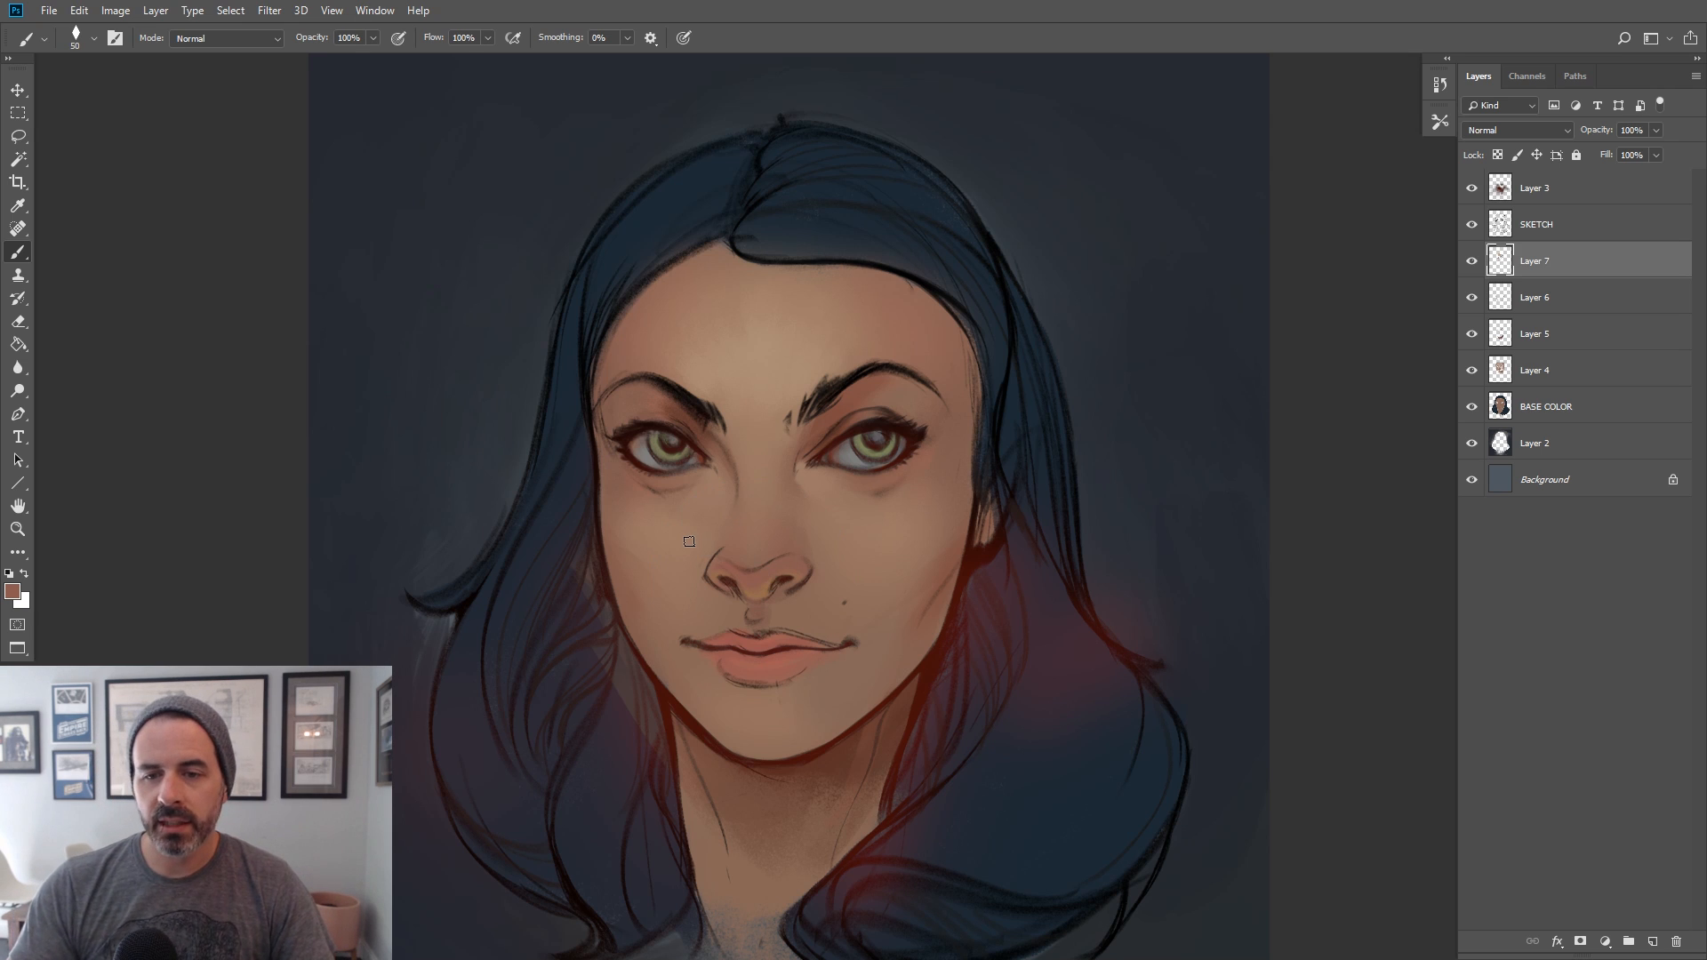
# Sample the orange-brown under the nose and shade the viewer's-right lower cheek and jaw with a 125 to 150 px brush
pyautogui.keyDown('alt'); pyautogui.click(755, 592); pyautogui.keyUp('alt')
pyautogui.press(']')
pyautogui.press(']')
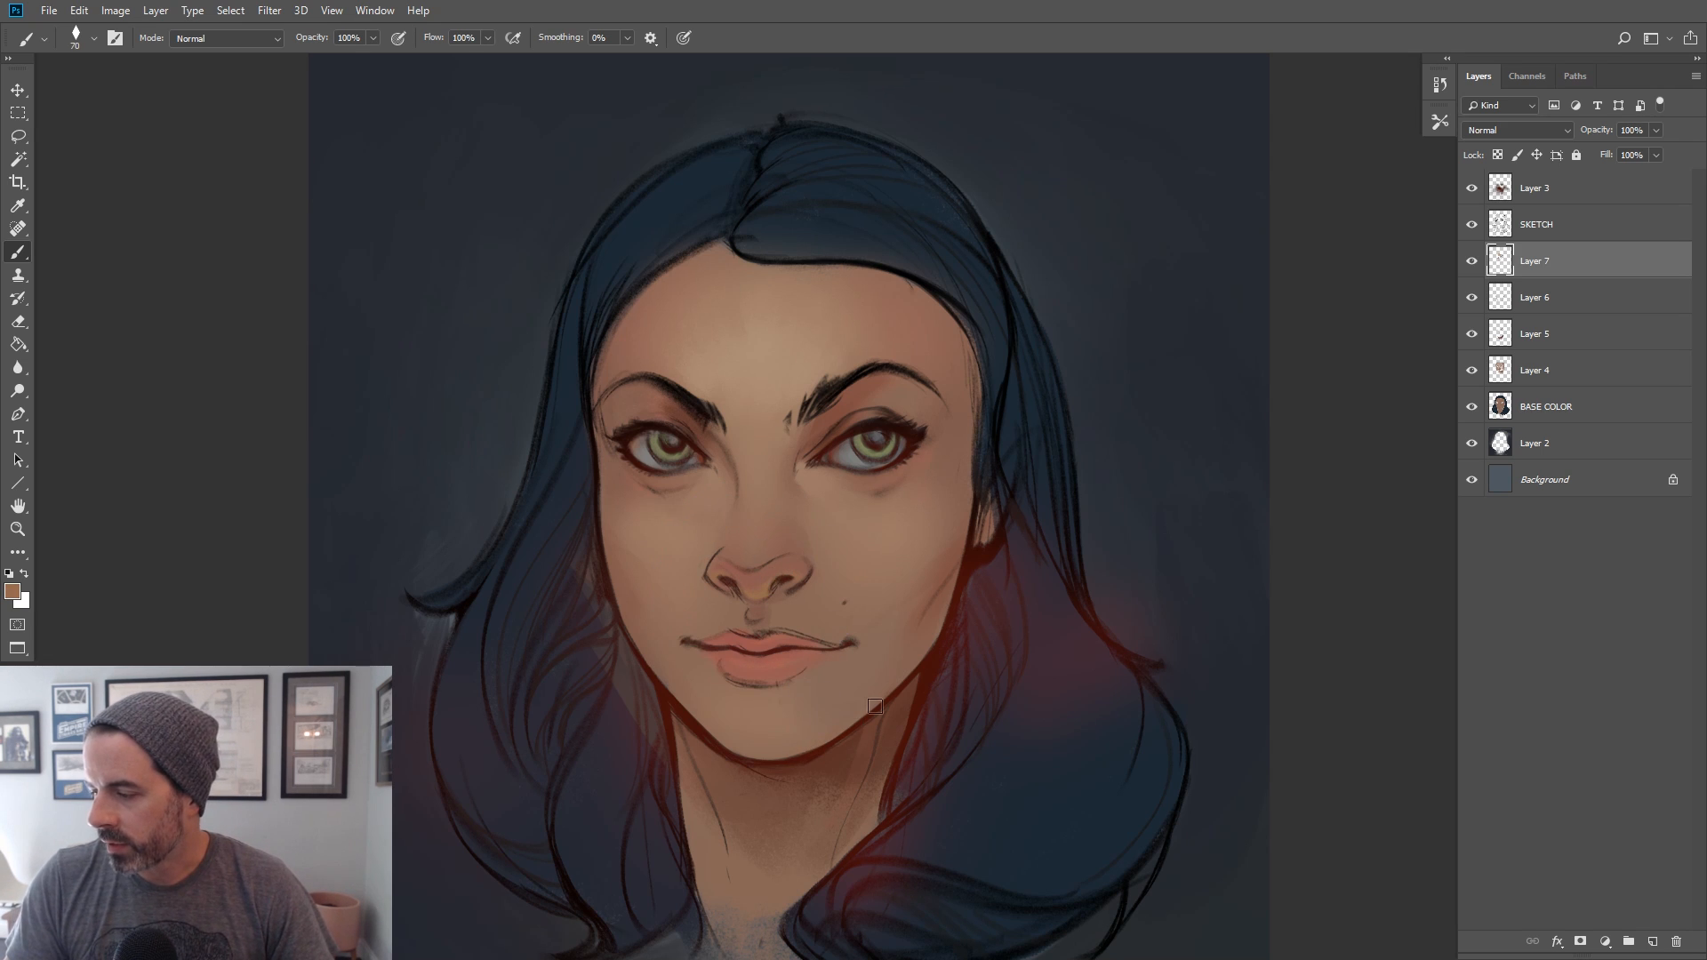
pyautogui.press(']')
pyautogui.press(']')
pyautogui.press(']')
pyautogui.press(']')
pyautogui.press(']')
pyautogui.press(']')
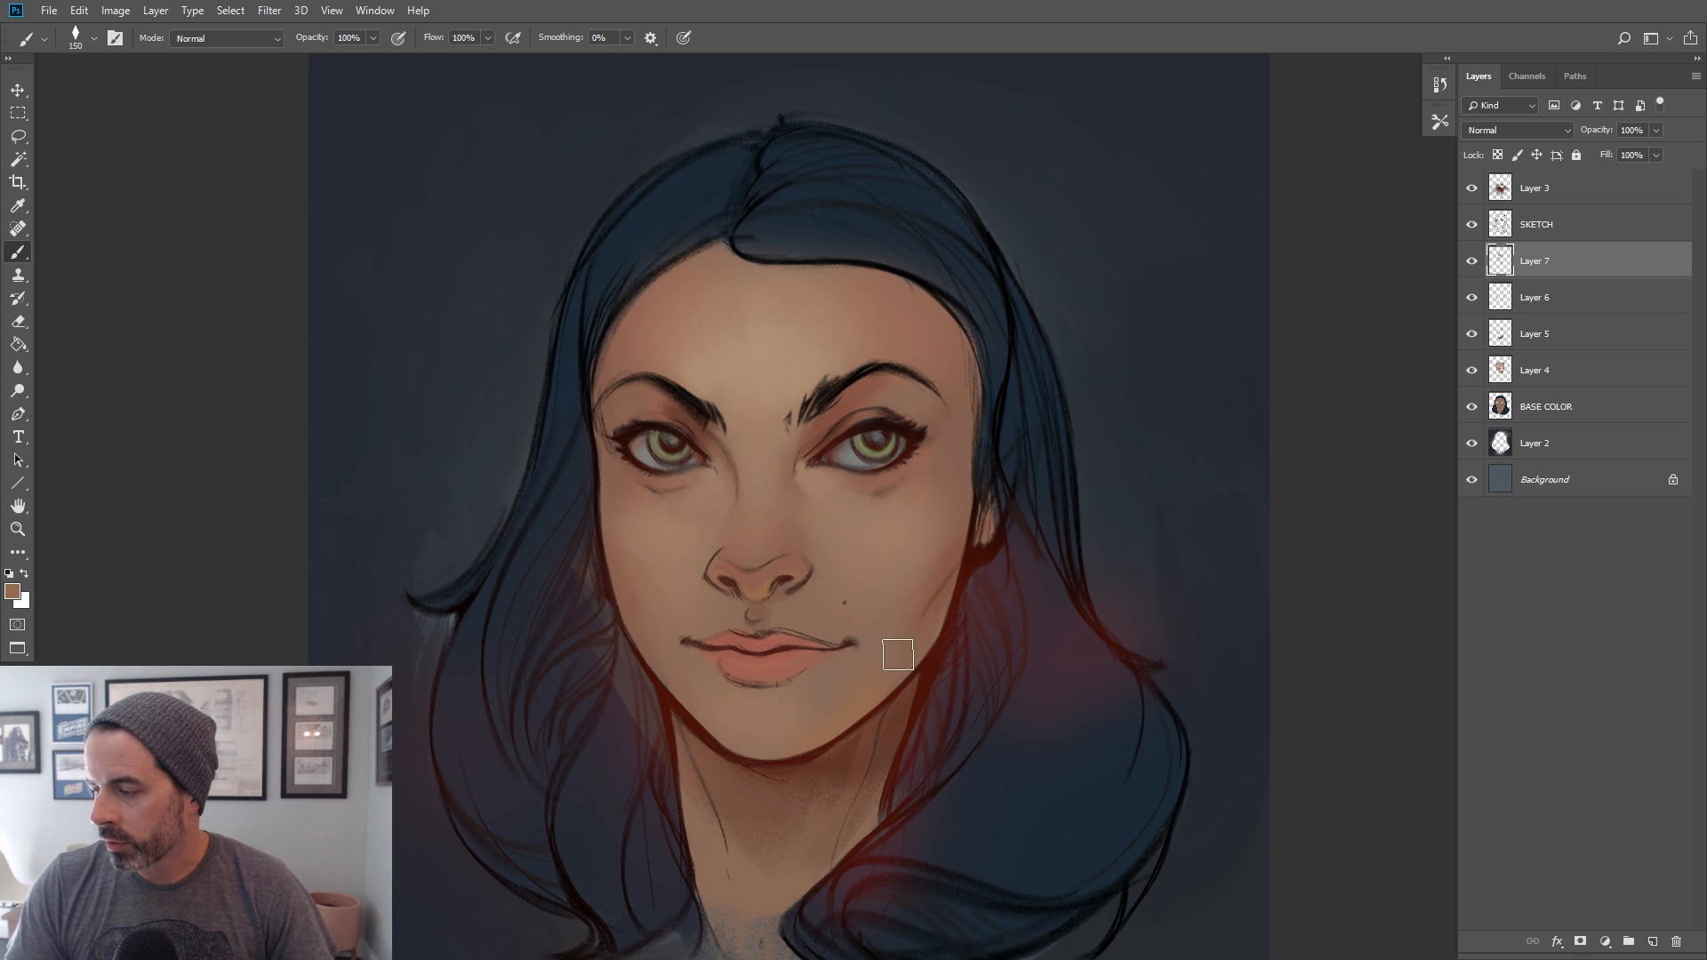
pyautogui.keyDown('alt'); pyautogui.click(877, 696); pyautogui.keyUp('alt')
pyautogui.keyDown('alt'); pyautogui.click(865, 699); pyautogui.keyUp('alt')
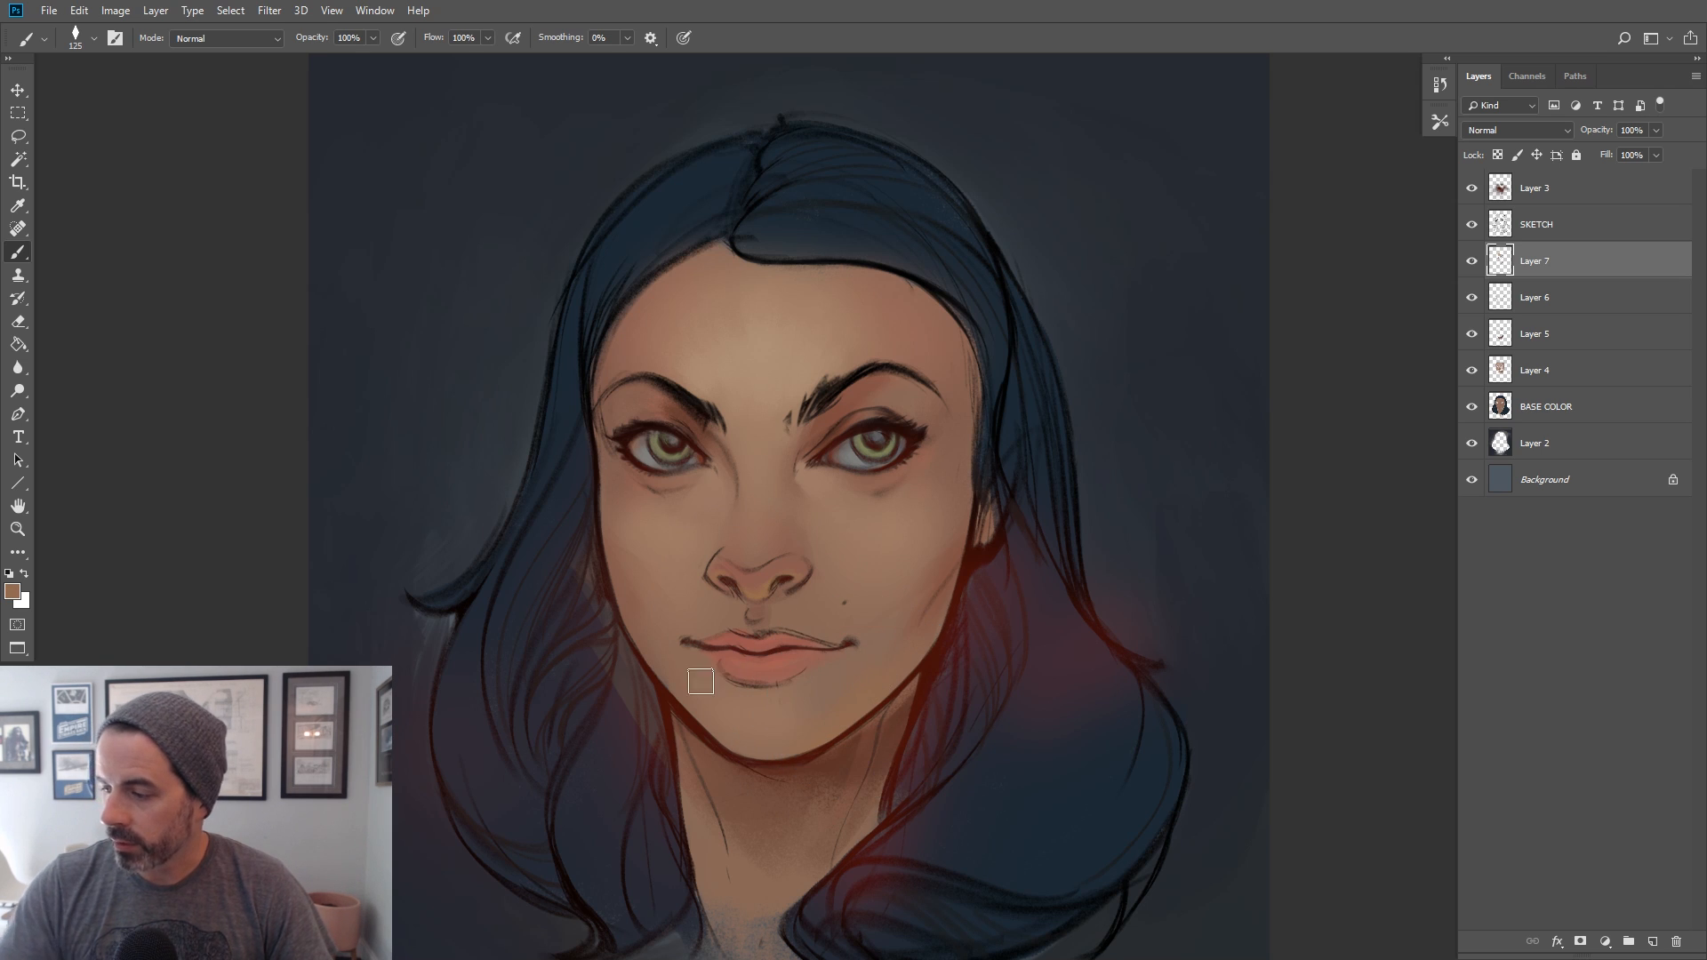
# Sample skin tones on both sides of the jaw and blend the lower face and chin, reducing the brush to 80 px
pyautogui.press('[')
pyautogui.press('[')
pyautogui.press('[')
pyautogui.press('[')
pyautogui.keyDown('alt'); pyautogui.click(697, 718); pyautogui.keyUp('alt')
pyautogui.keyDown('alt'); pyautogui.click(839, 724); pyautogui.keyUp('alt')
pyautogui.press('[')
pyautogui.press('[')
pyautogui.press('[')
pyautogui.press('[')
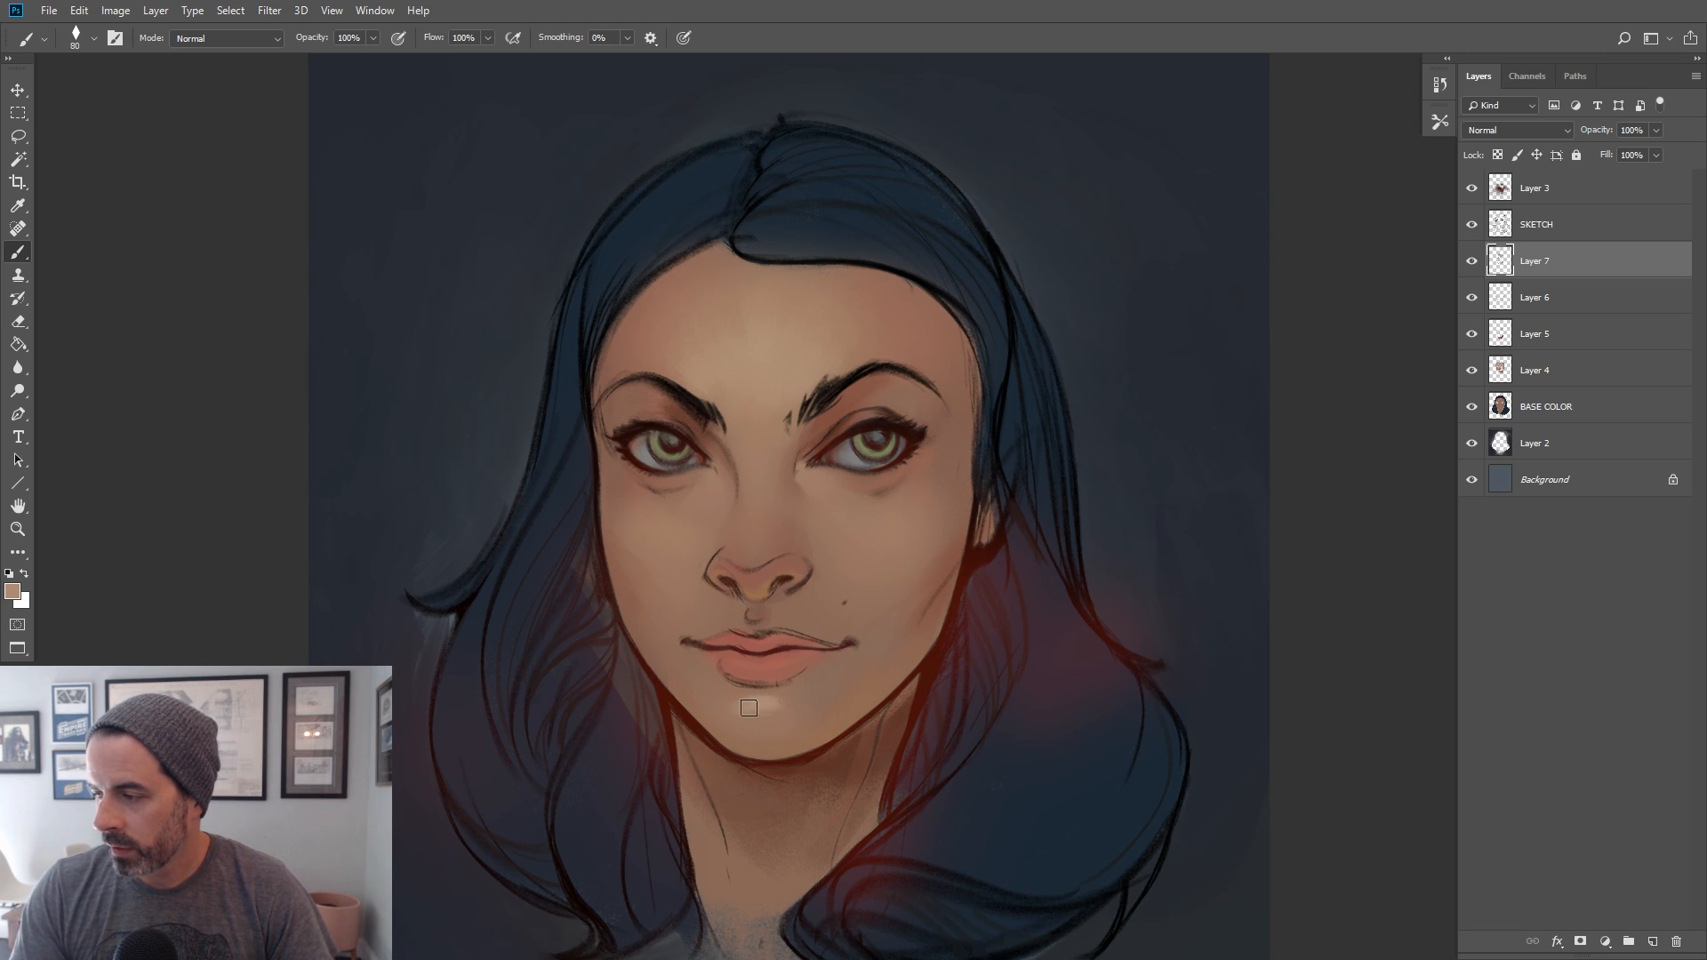
# Sample chin and lip-edge tones and model the shadow below the lower lip and the chin with a 70 to 125 px brush
pyautogui.keyDown('alt'); pyautogui.click(758, 701); pyautogui.keyUp('alt')
pyautogui.press(']')
pyautogui.press(']')
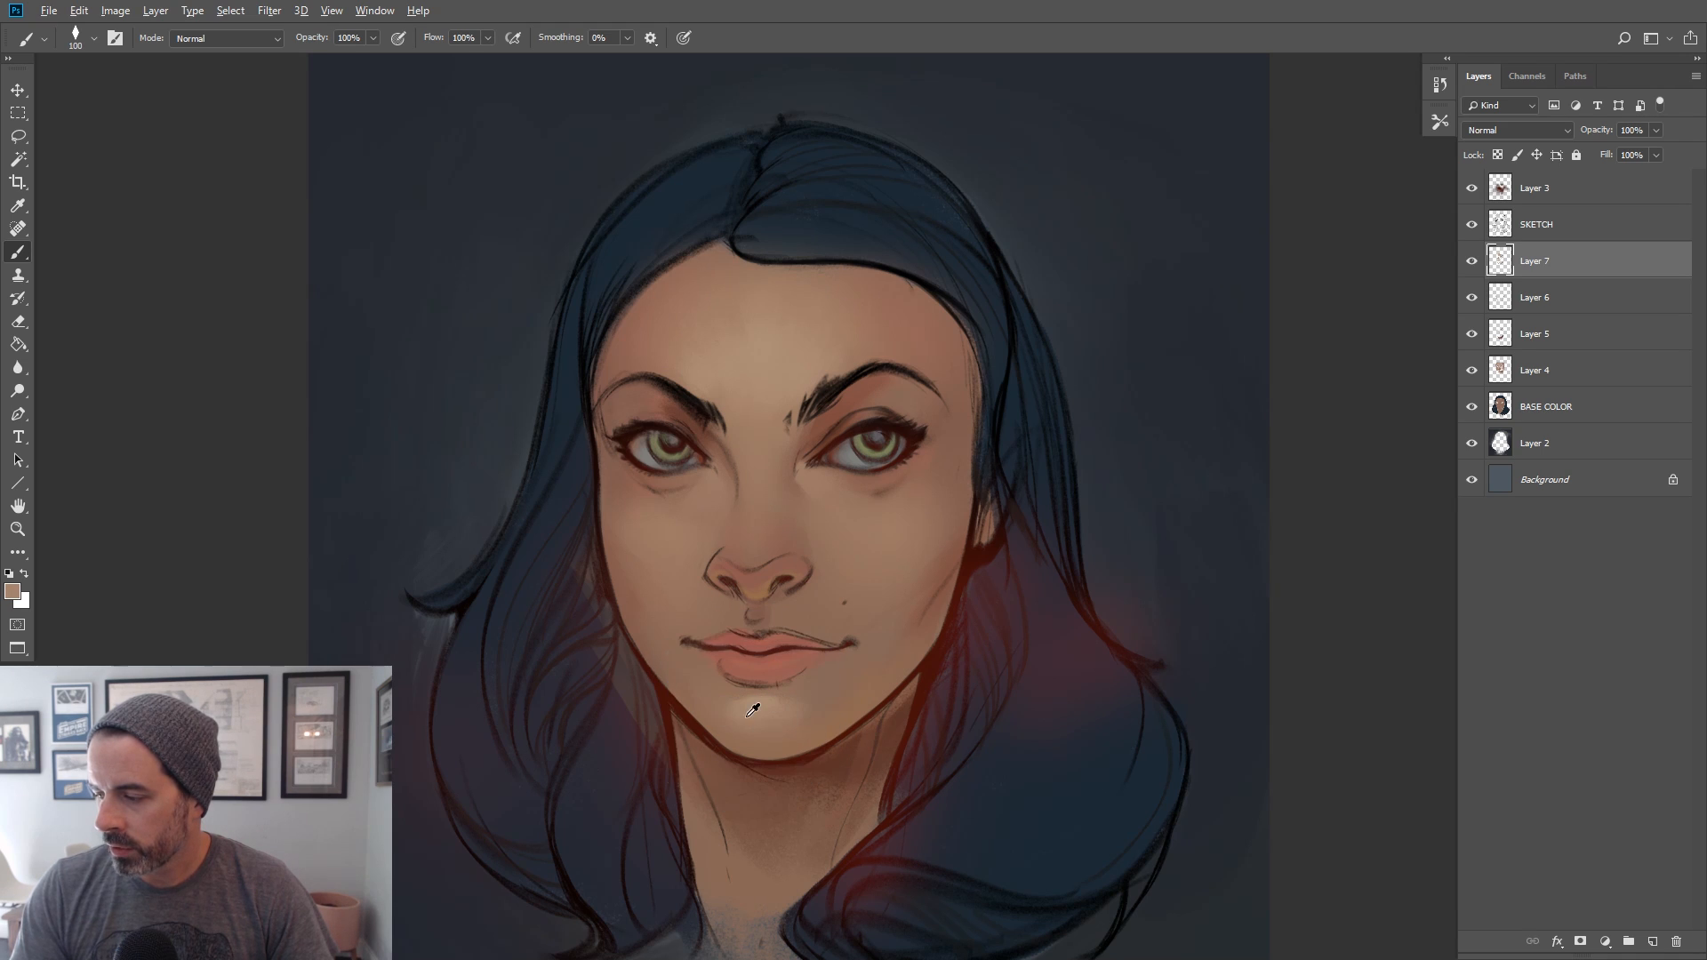
pyautogui.keyDown('alt'); pyautogui.click(727, 718); pyautogui.keyUp('alt')
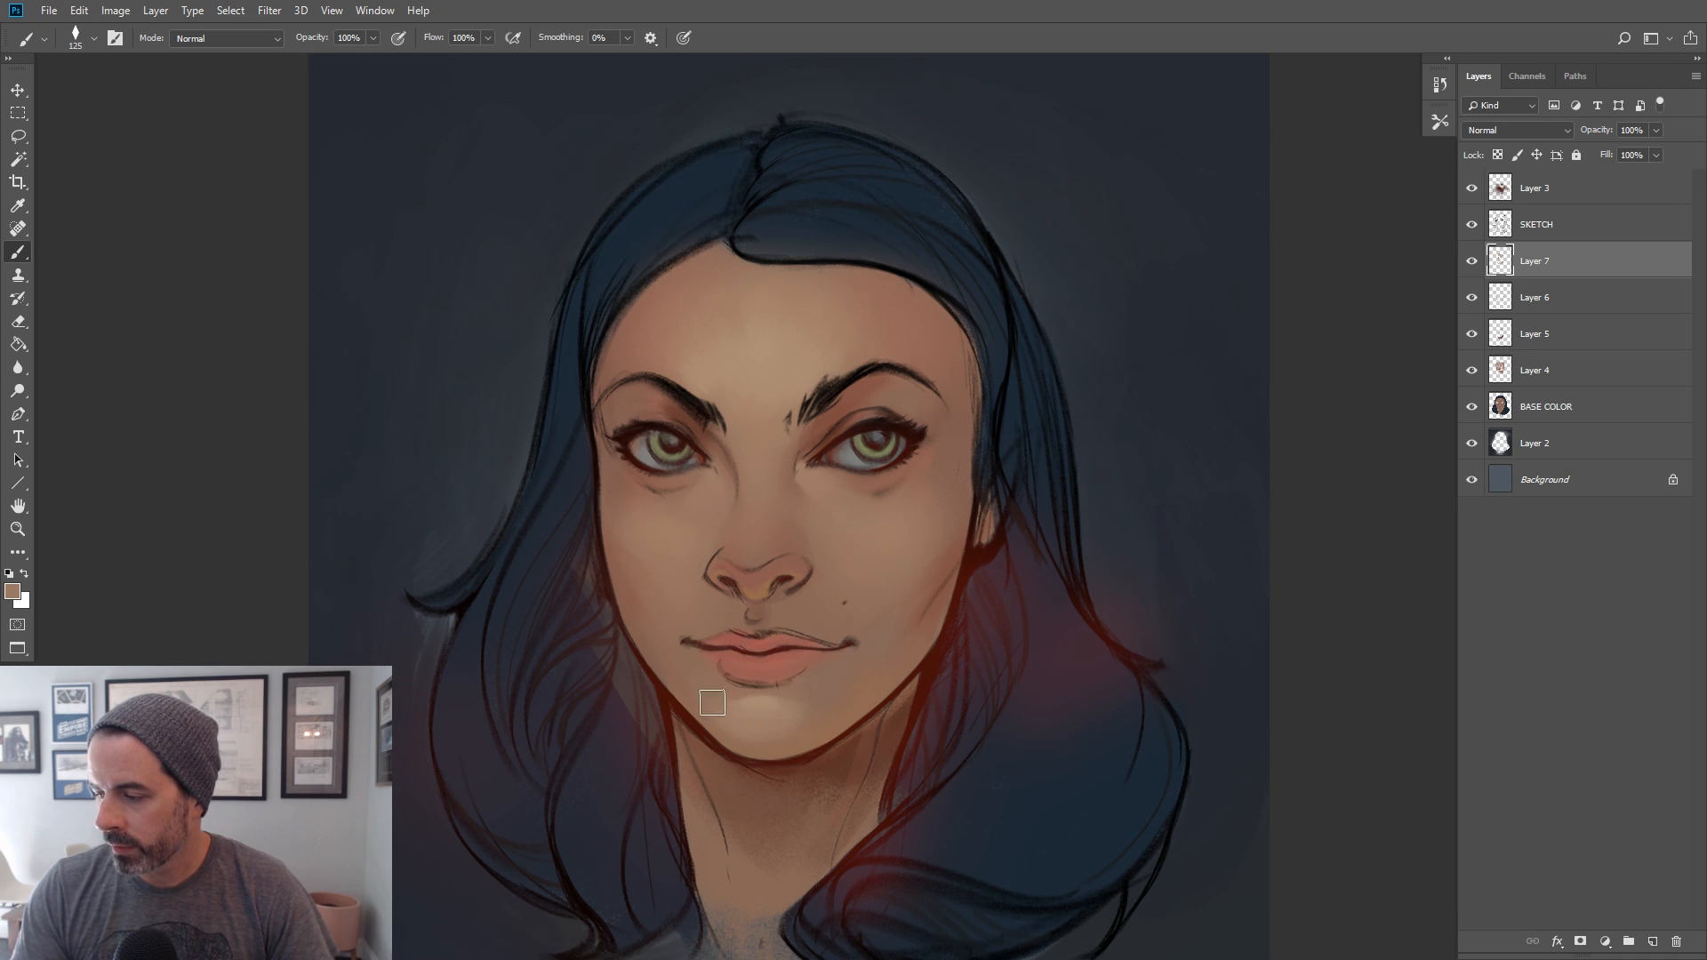
pyautogui.keyDown('alt'); pyautogui.click(746, 690); pyautogui.keyUp('alt')
pyautogui.press('[')
pyautogui.press('[')
pyautogui.keyDown('alt'); pyautogui.click(786, 702); pyautogui.keyUp('alt')
pyautogui.press(']')
pyautogui.keyDown('alt'); pyautogui.click(812, 647); pyautogui.keyUp('alt')
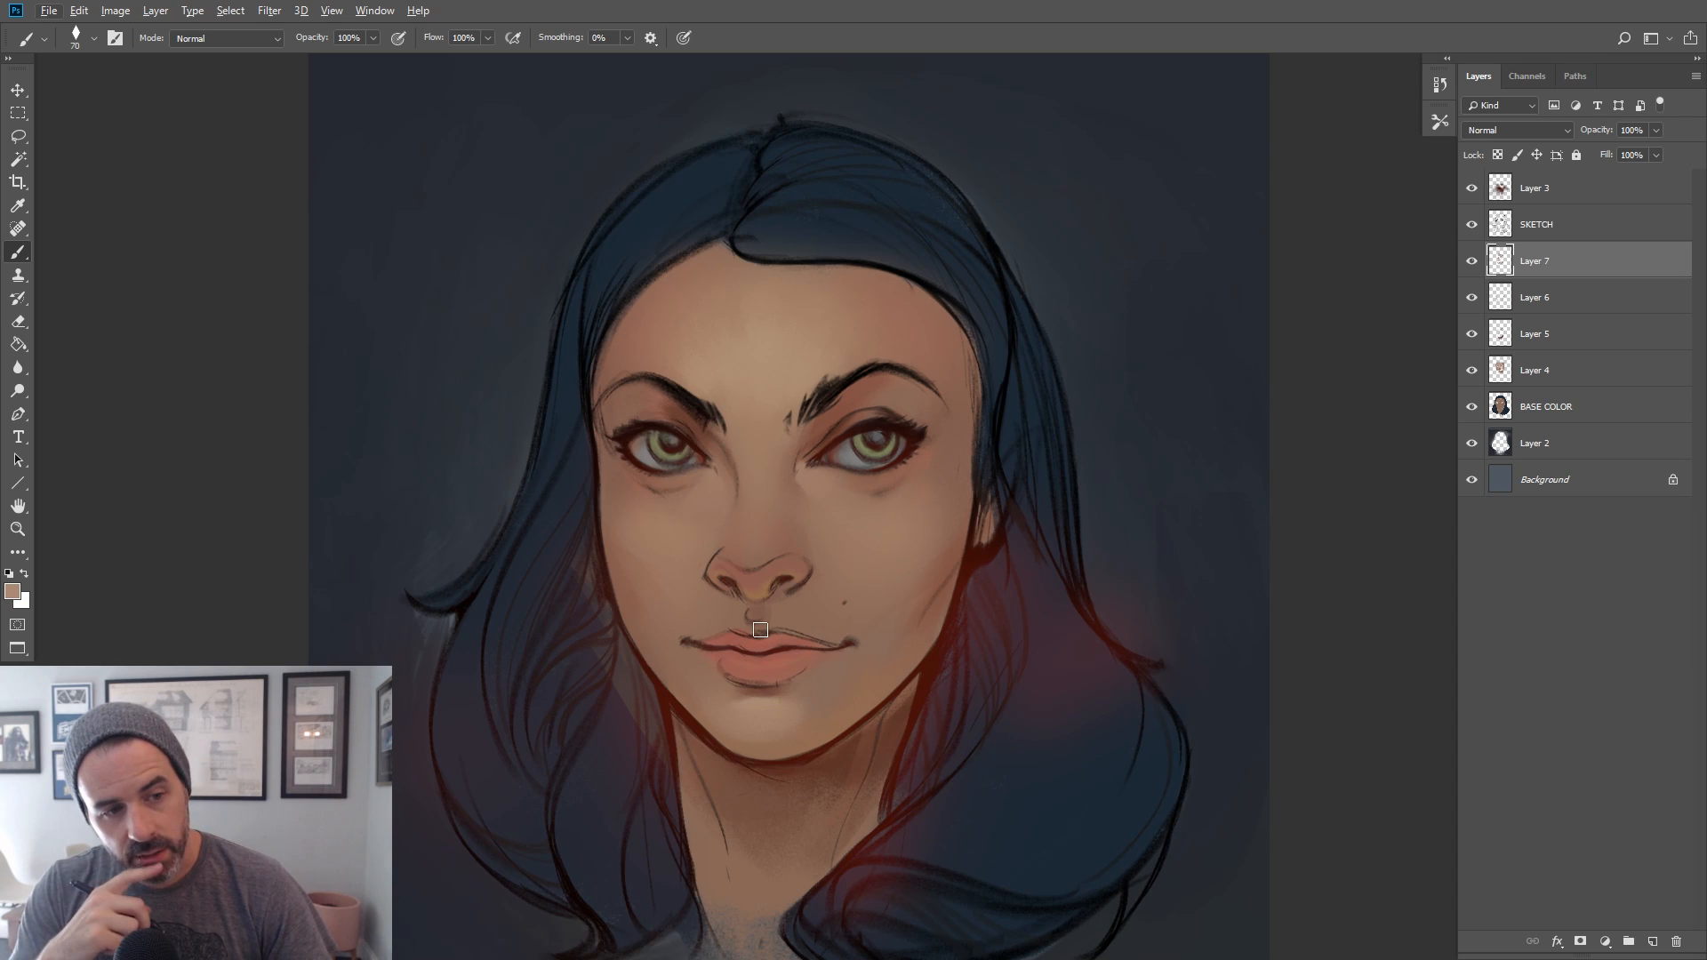
# Enlarge the brush from 80 to 125 px and smooth the shading across the lower chin
pyautogui.press(']')
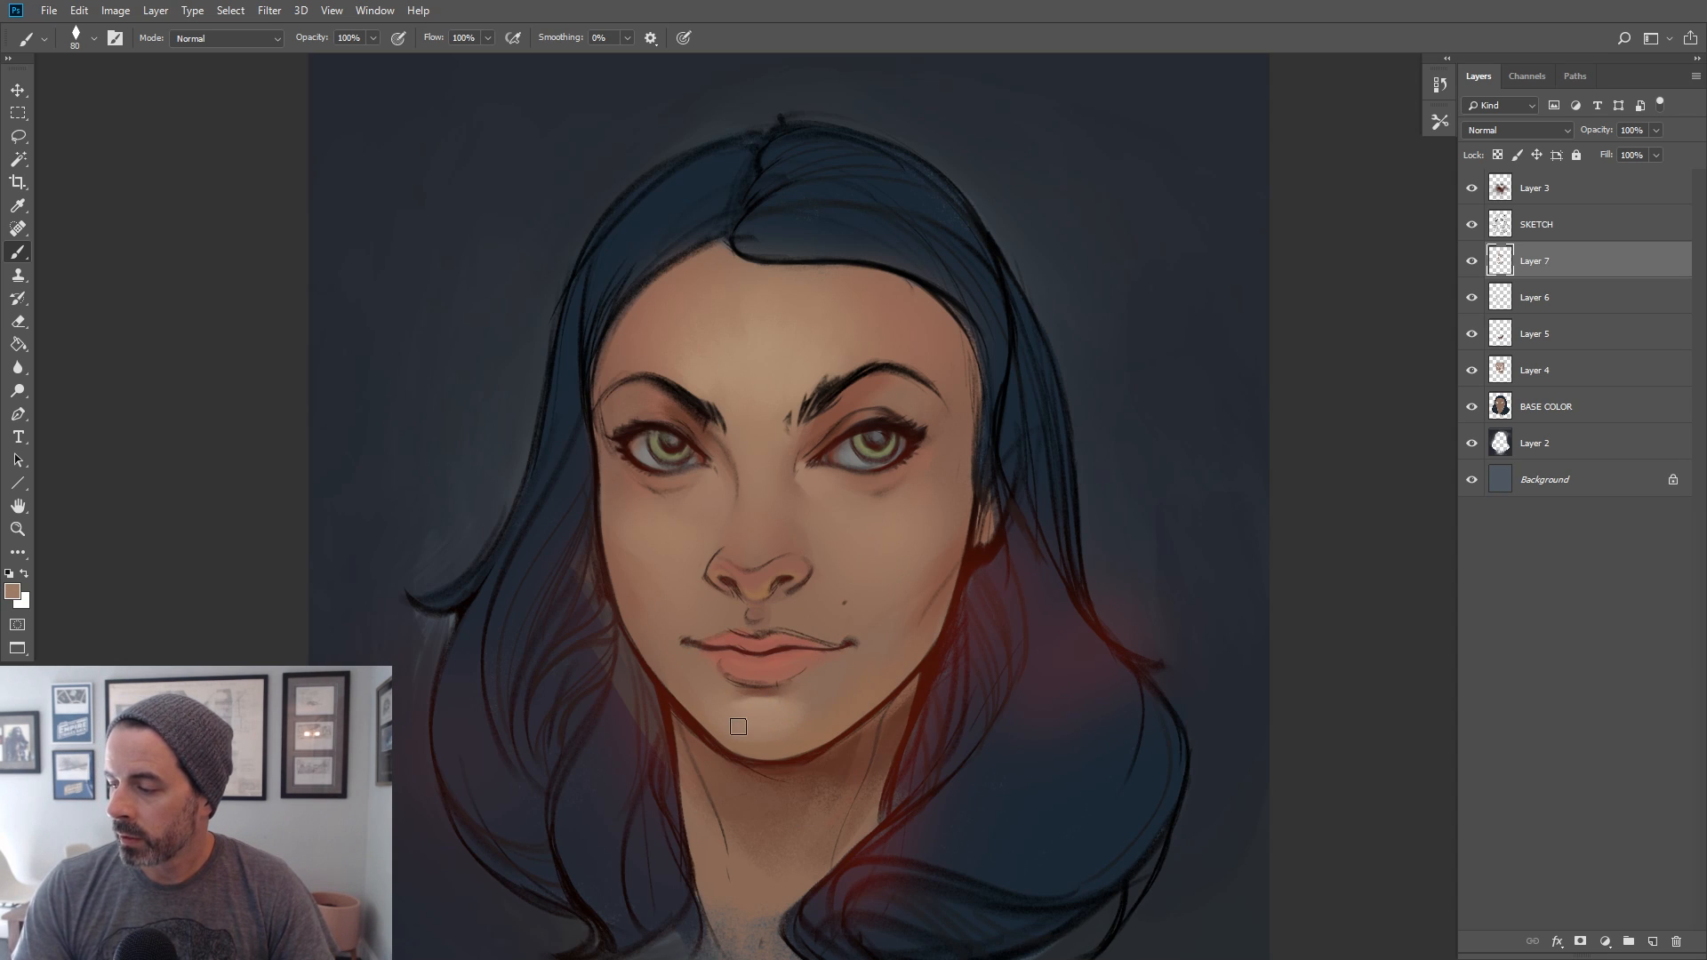
pyautogui.press(']')
pyautogui.press(']')
pyautogui.press(']')
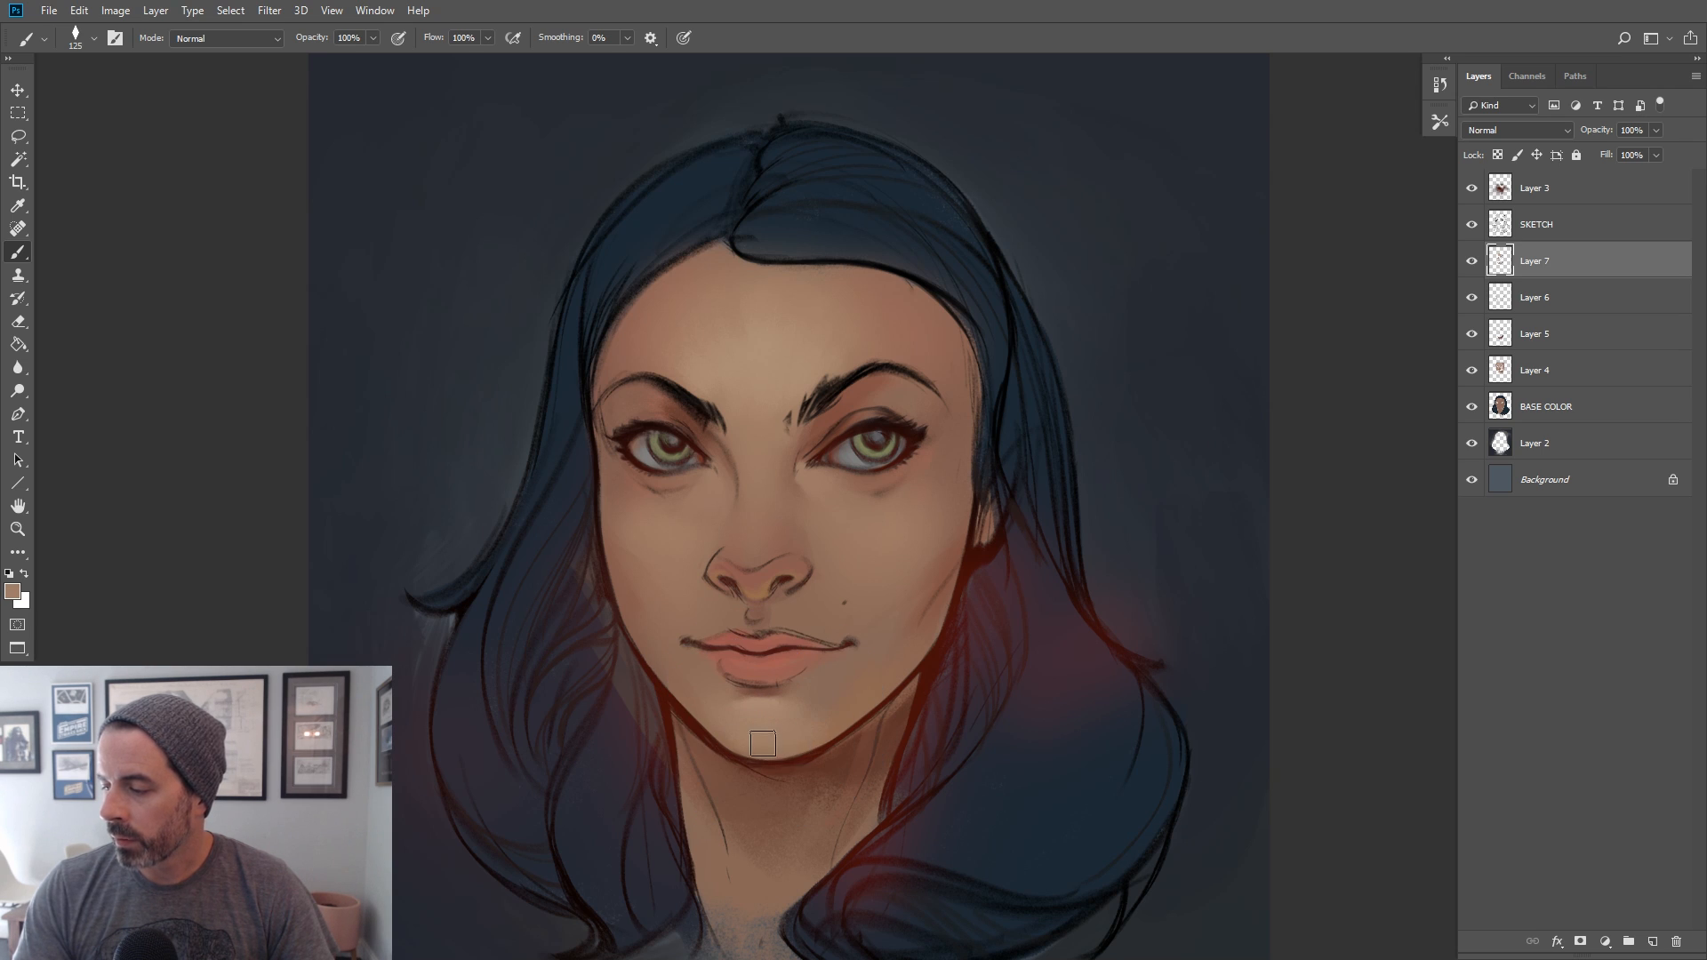
# Reduce the brush to 30 to 50 px and paint small light accents beside both mouth corners
pyautogui.press('[')
pyautogui.press('[')
pyautogui.press('[')
pyautogui.press('[')
pyautogui.press('[')
pyautogui.press('[')
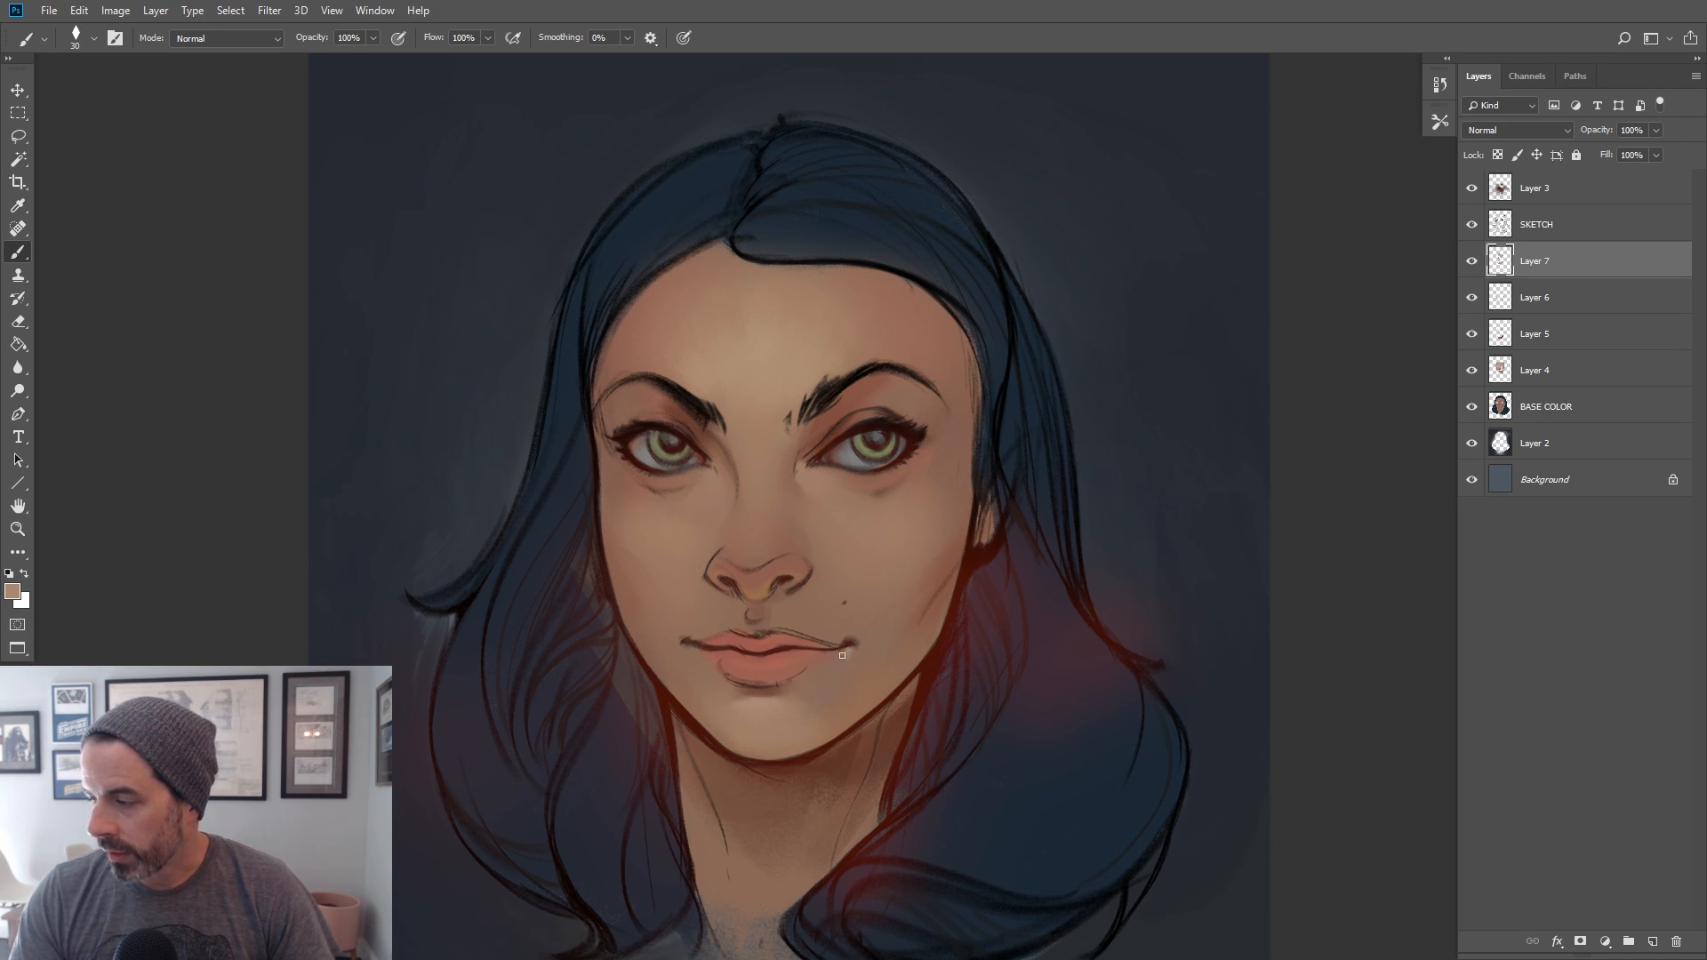
pyautogui.press(']')
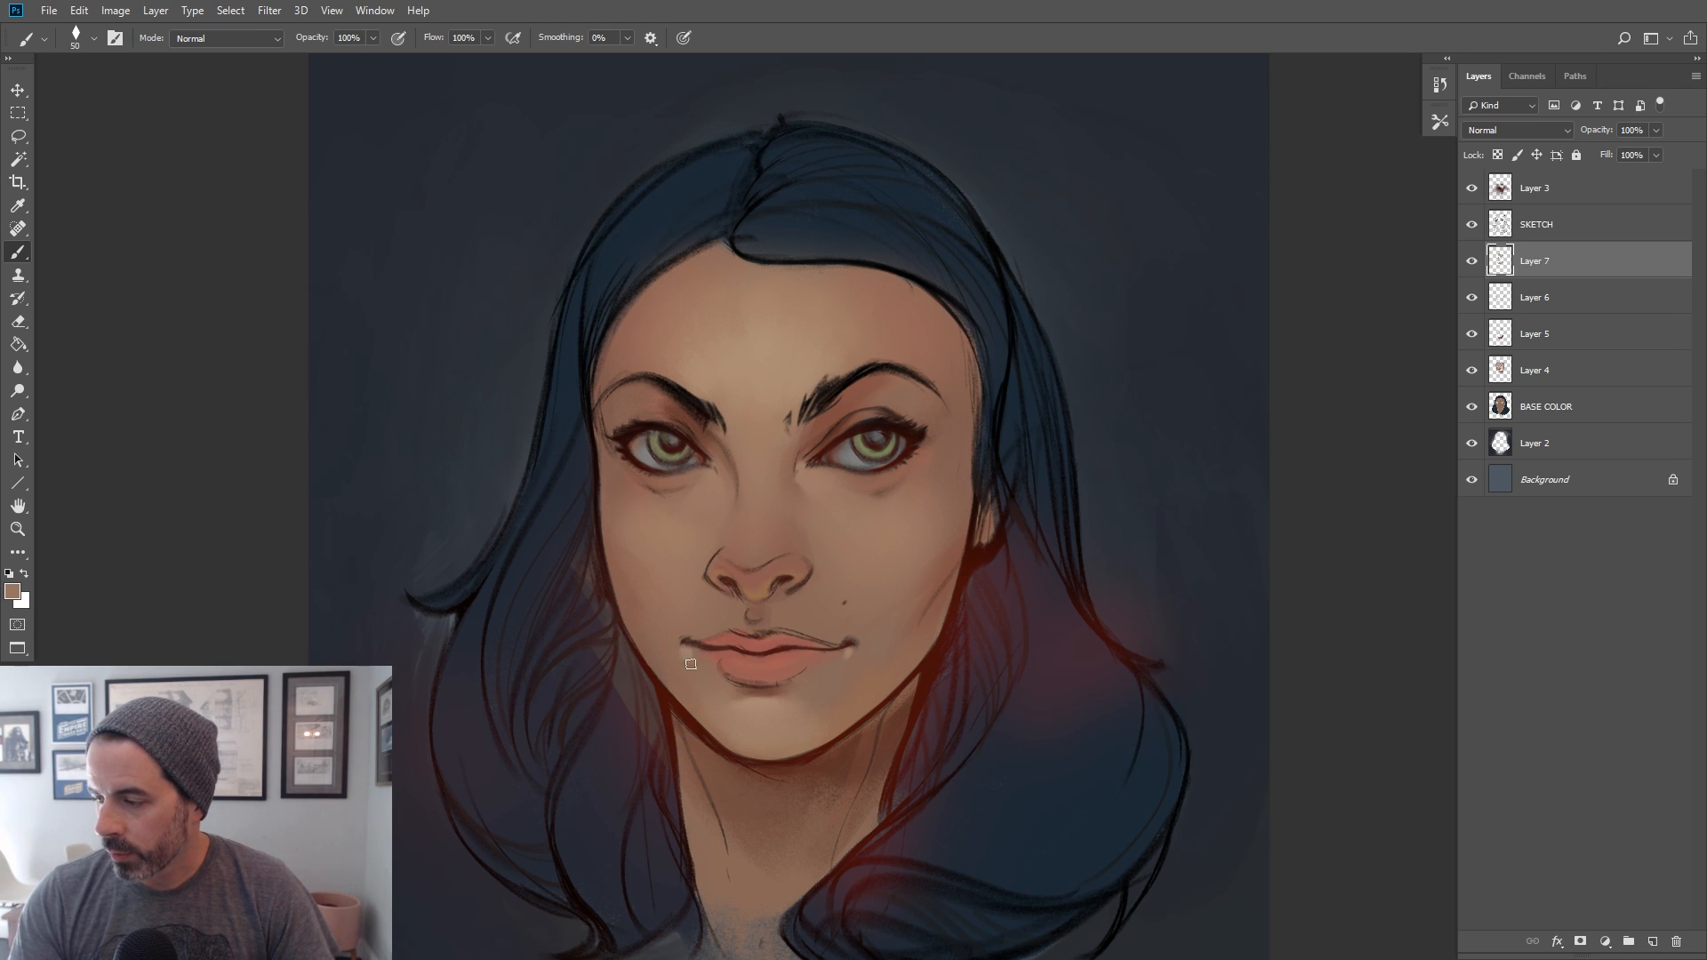
# Sample the skin tone below the mouth corner and soften the shading around the mouth corners and lower lip with a 70 to 125 px brush
pyautogui.press(']')
pyautogui.press(']')
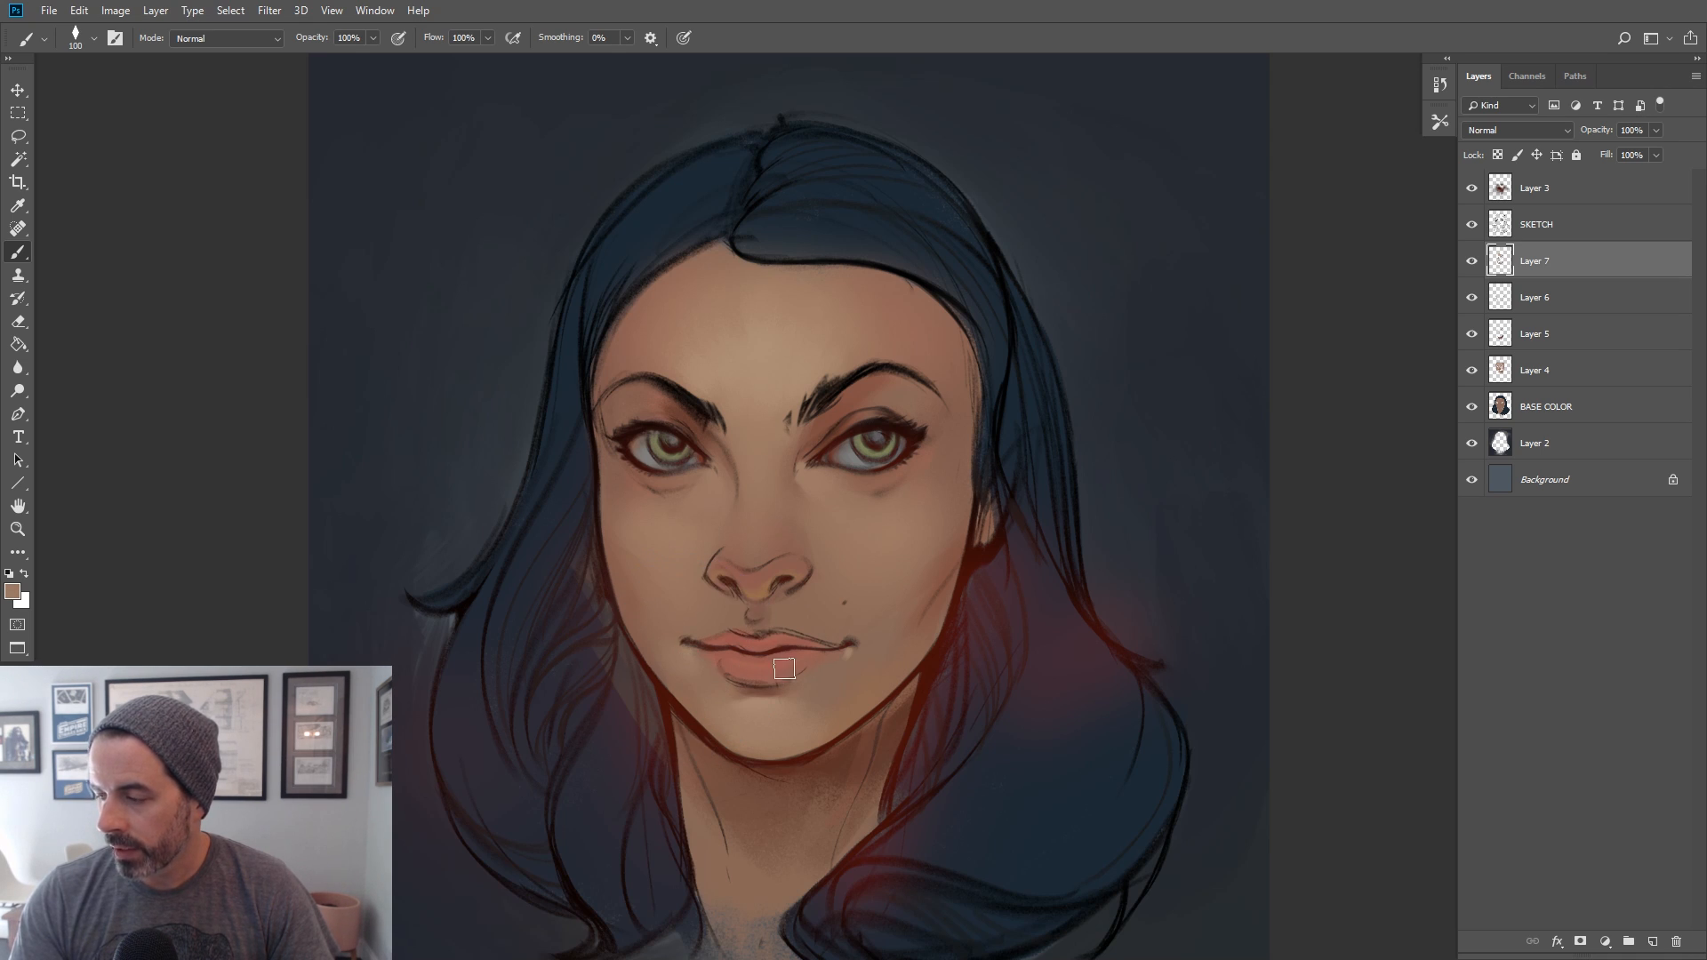
pyautogui.press('[')
pyautogui.press('[')
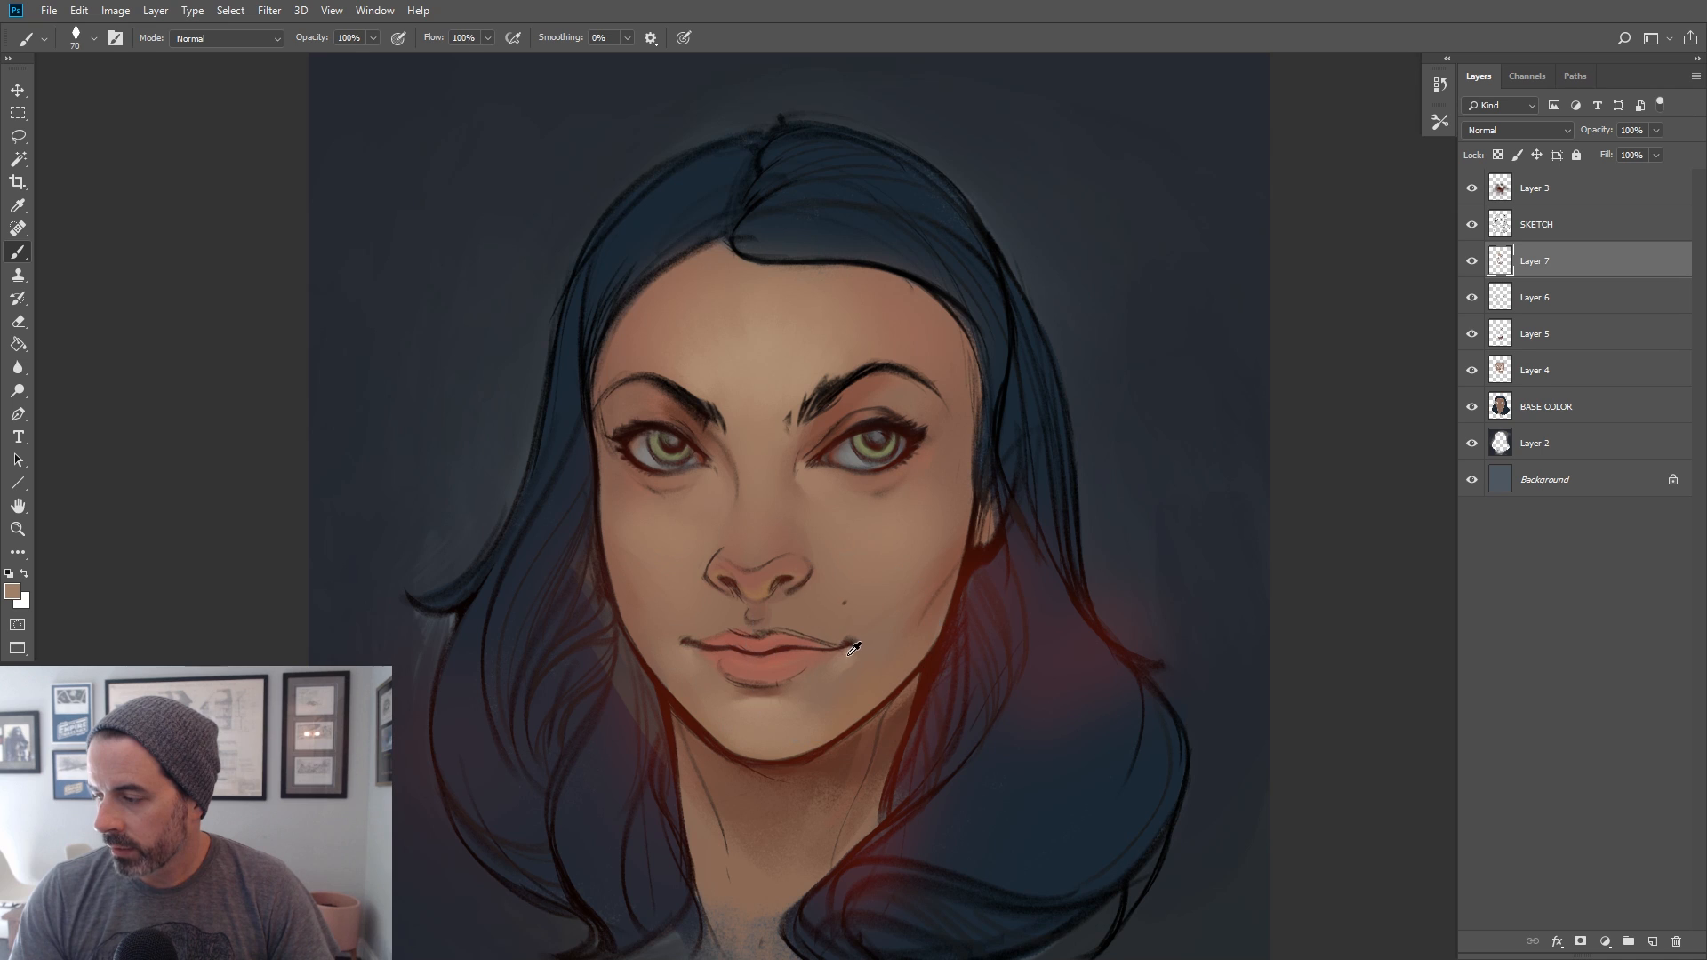
pyautogui.press(']')
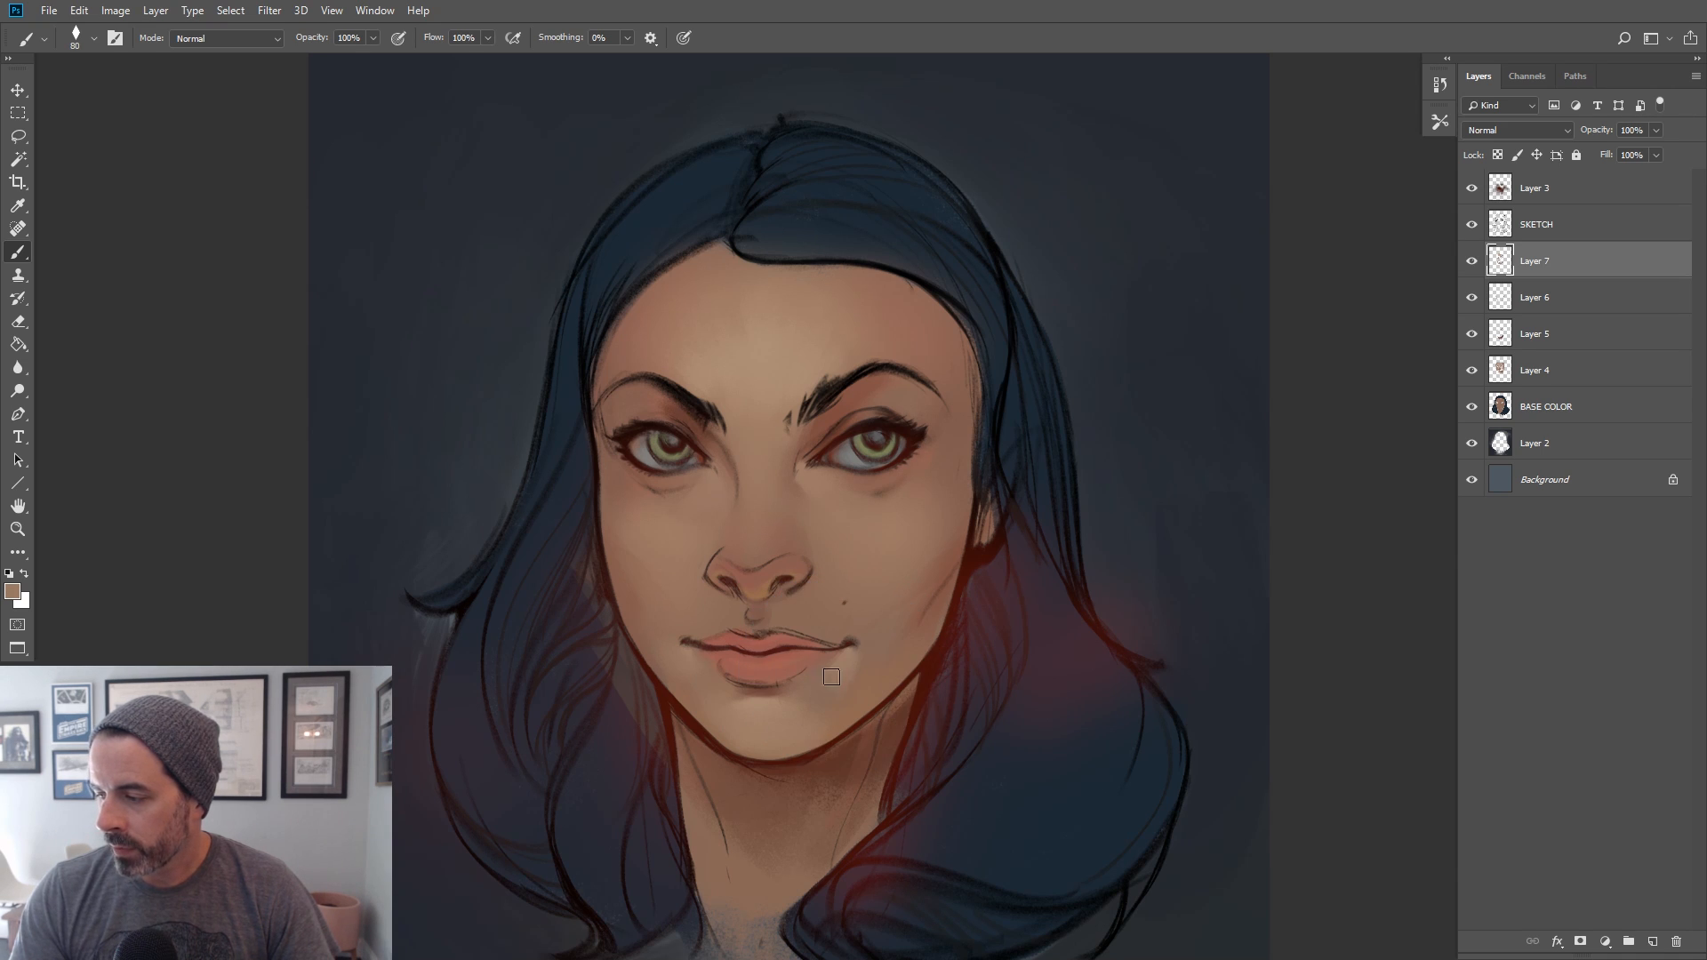
pyautogui.keyDown('alt'); pyautogui.click(844, 670); pyautogui.keyUp('alt')
pyautogui.press(']')
pyautogui.press(']')
pyautogui.press(']')
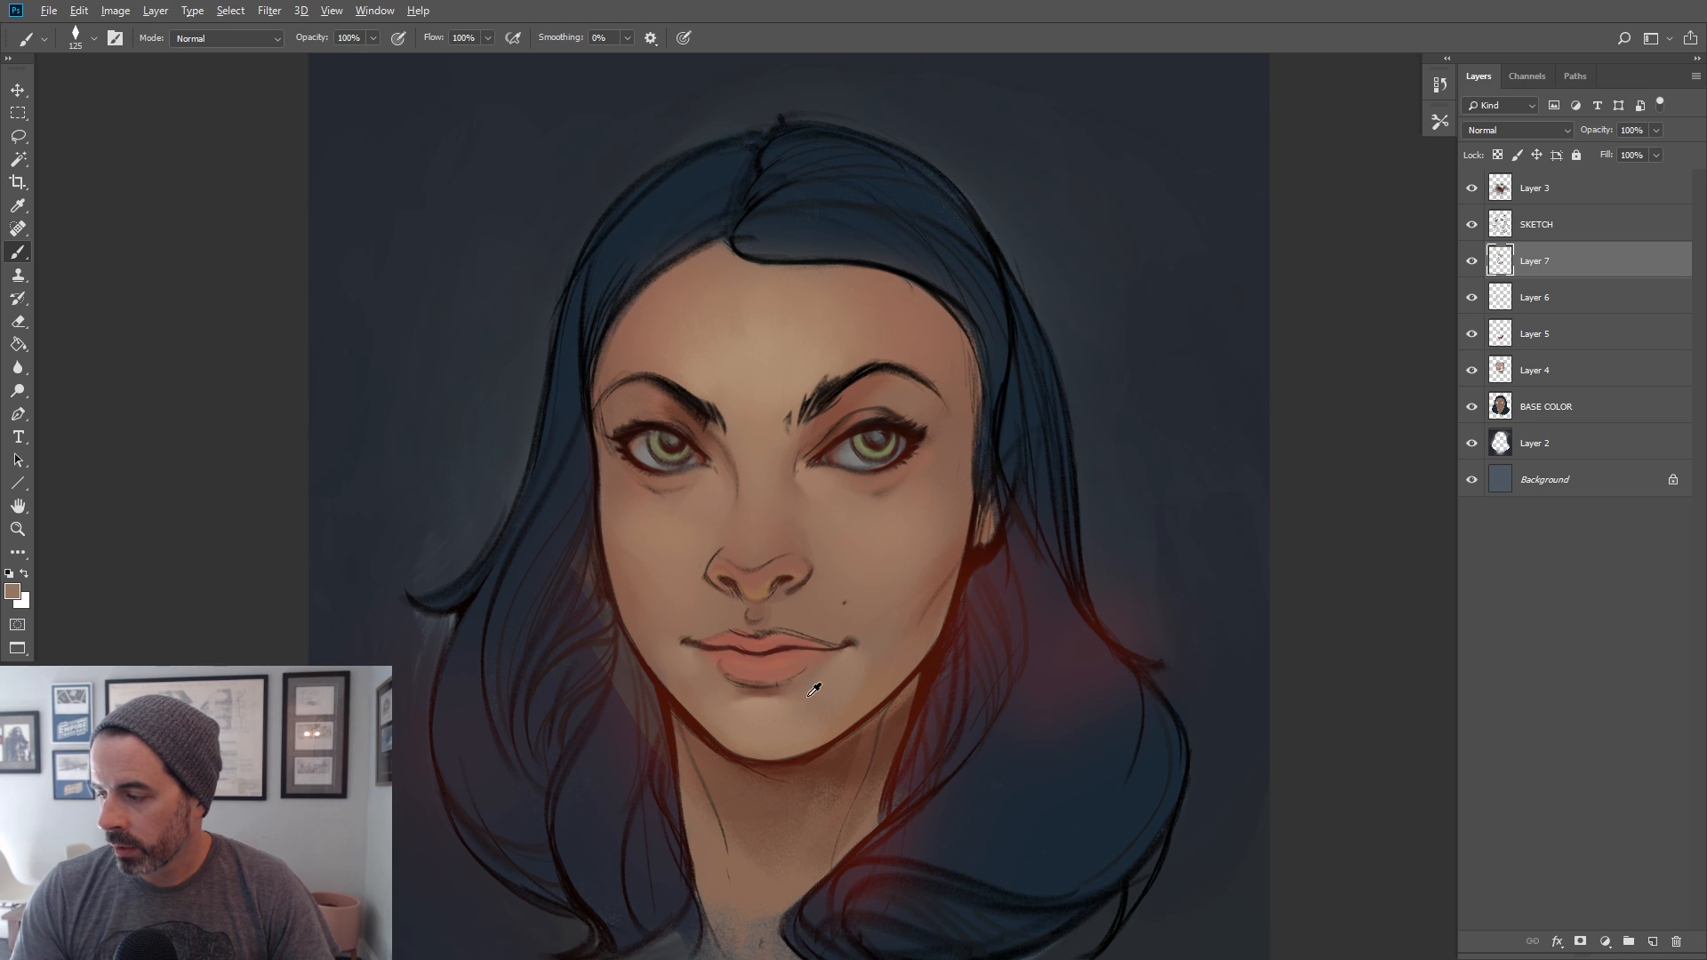
# Sample chin tones and blend the skin of the chin, reducing the brush to 70 px
pyautogui.keyDown('alt'); pyautogui.click(853, 701); pyautogui.keyUp('alt')
pyautogui.press('[')
pyautogui.keyDown('alt'); pyautogui.click(769, 703); pyautogui.keyUp('alt')
pyautogui.press('[')
pyautogui.press('[')
pyautogui.press('[')
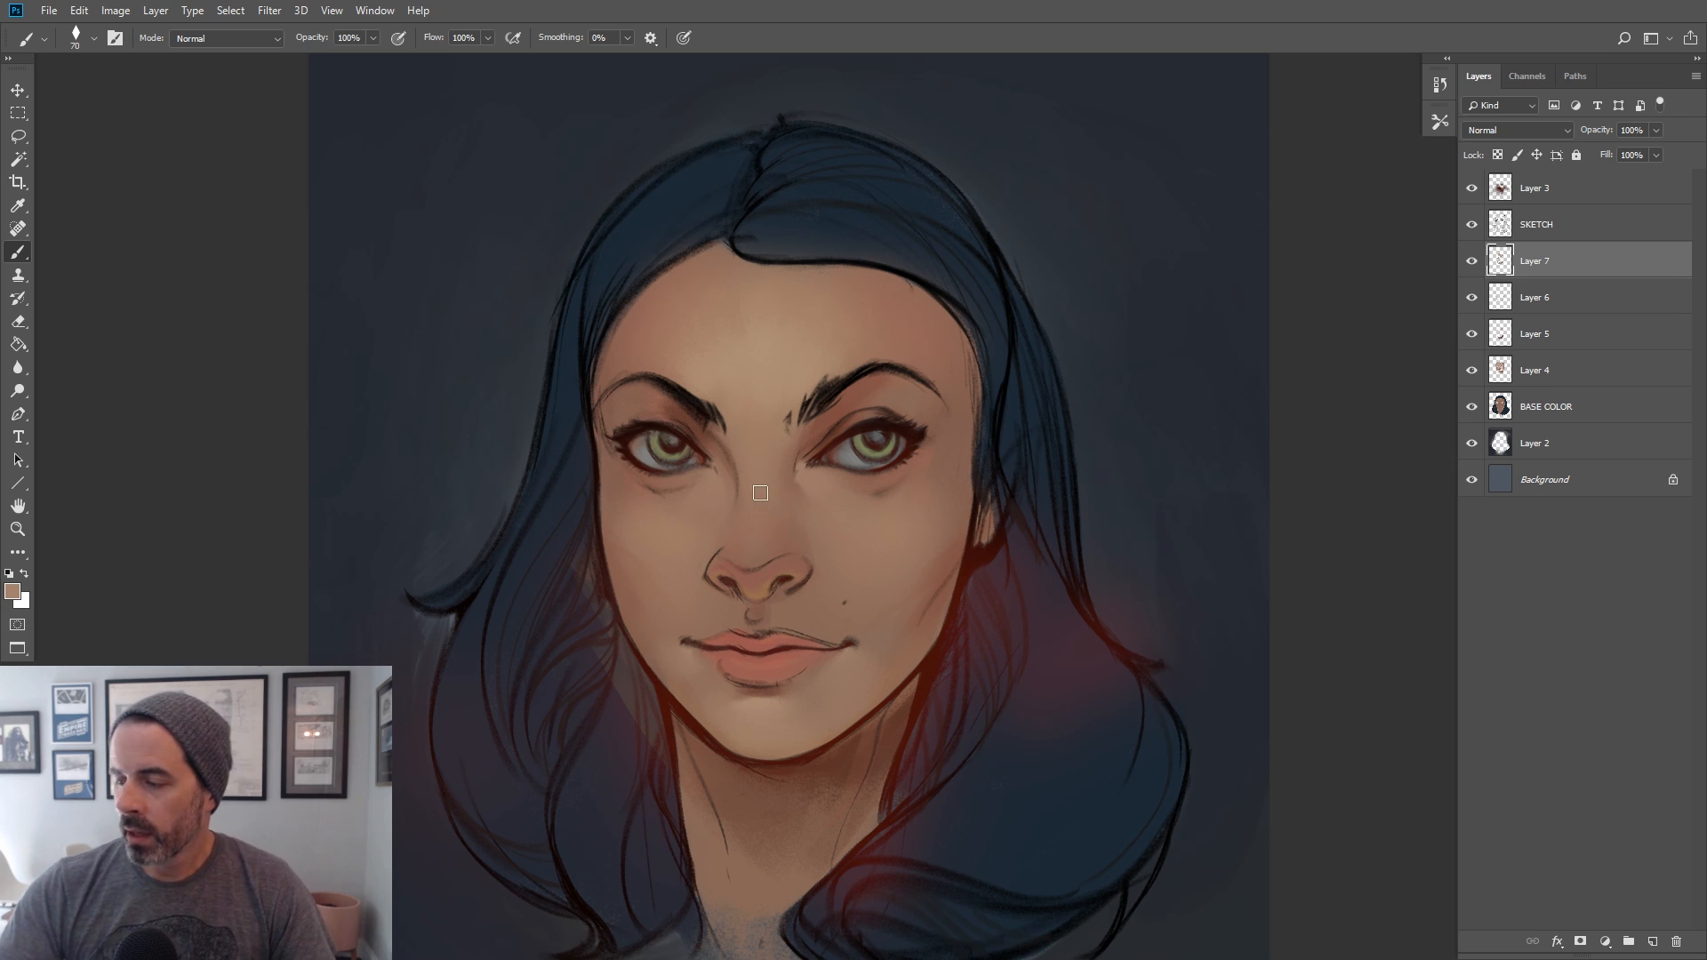
# Erase the sketch lines across the top of the nose tip on the SKETCH layer with a small eraser
pyautogui.click(1536, 224)
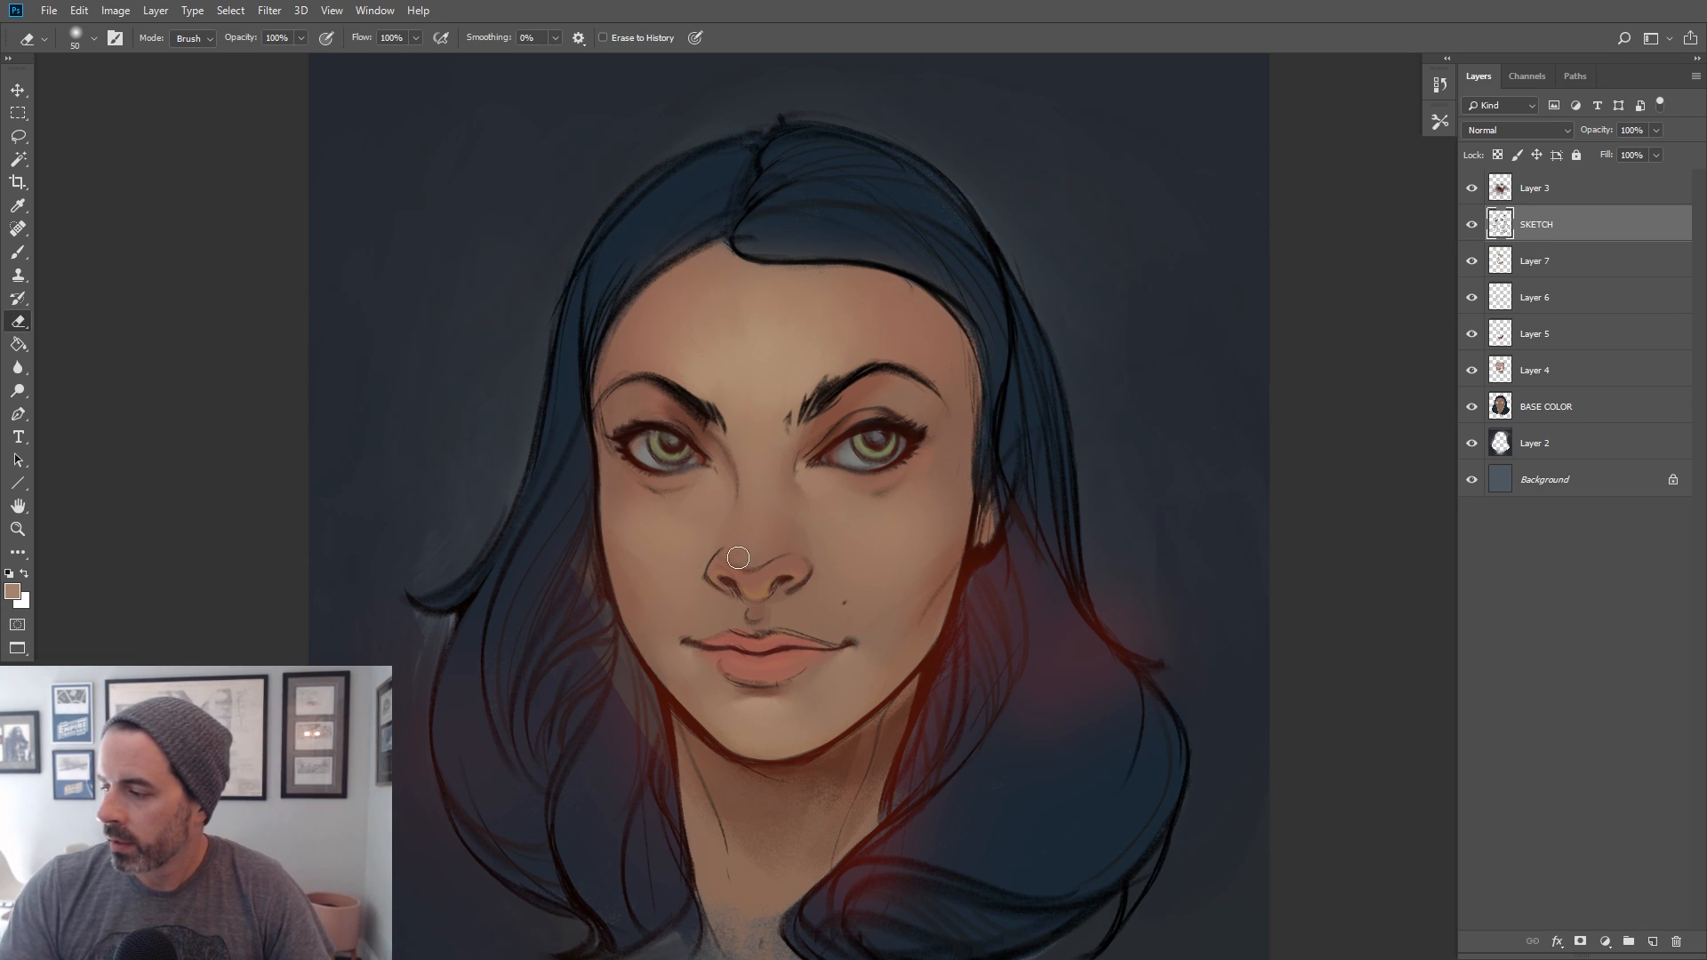
pyautogui.press('[')
pyautogui.press('[')
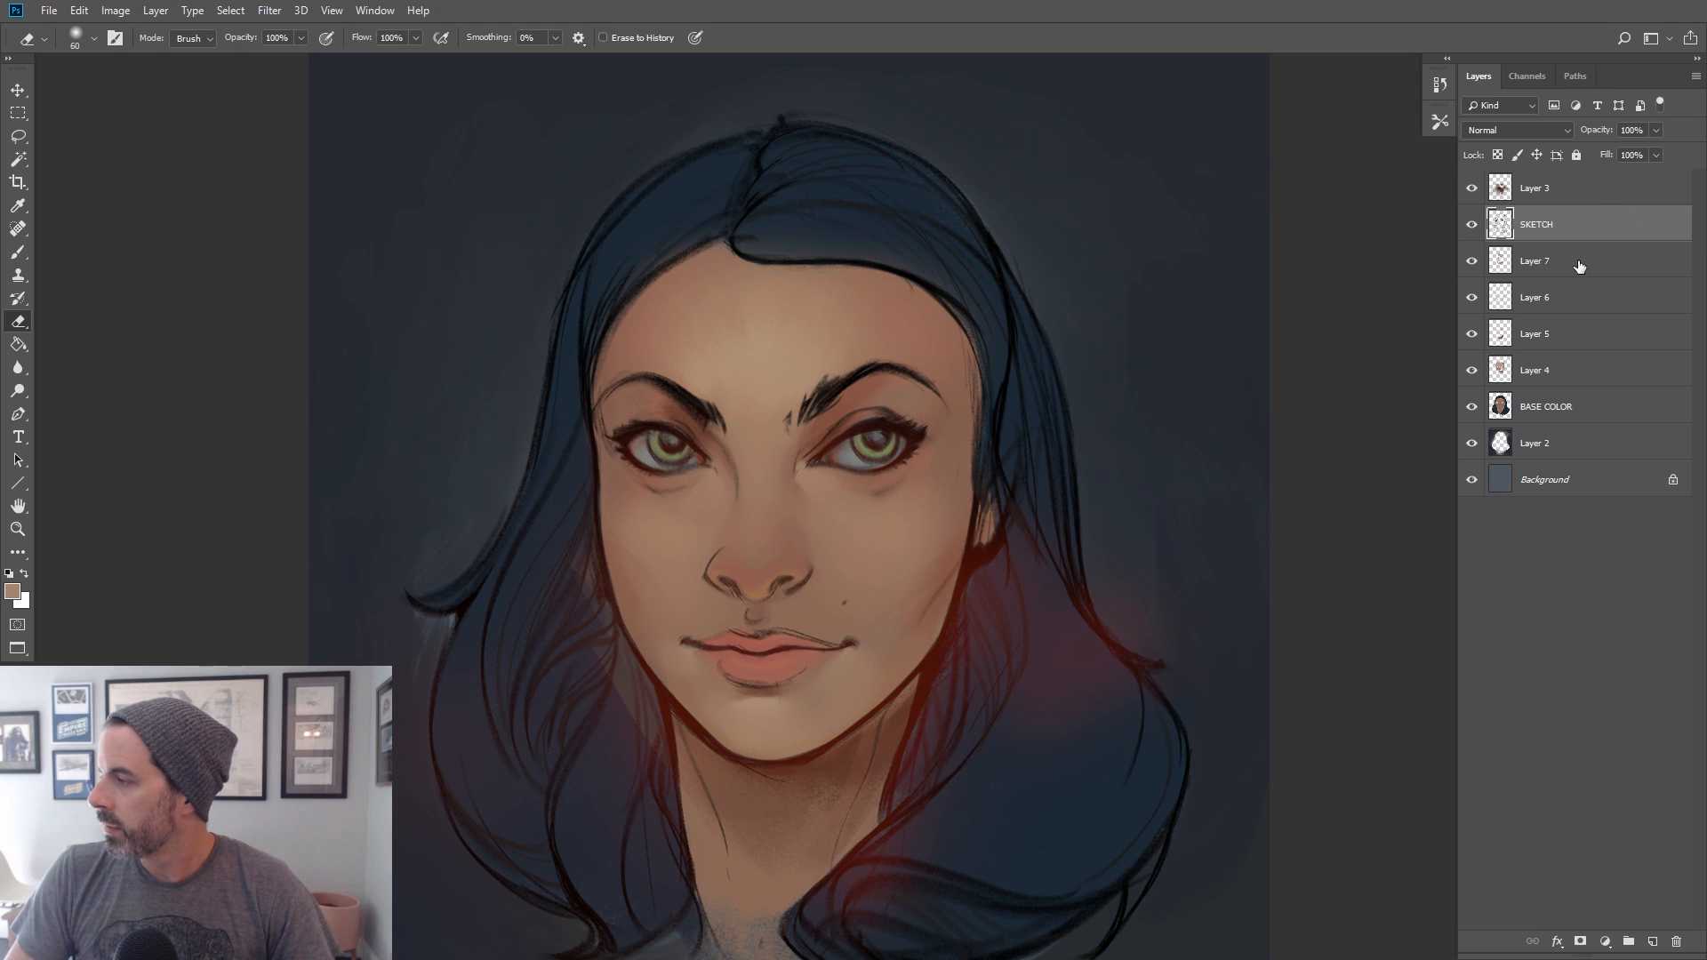
# Add a new layer above Layer 7 and paint sampled reddish skin tones over the nose tip and lower bridge with a 70 to 90 px brush
pyautogui.hotkey('ctrl', 'shift', 'alt', 'n')
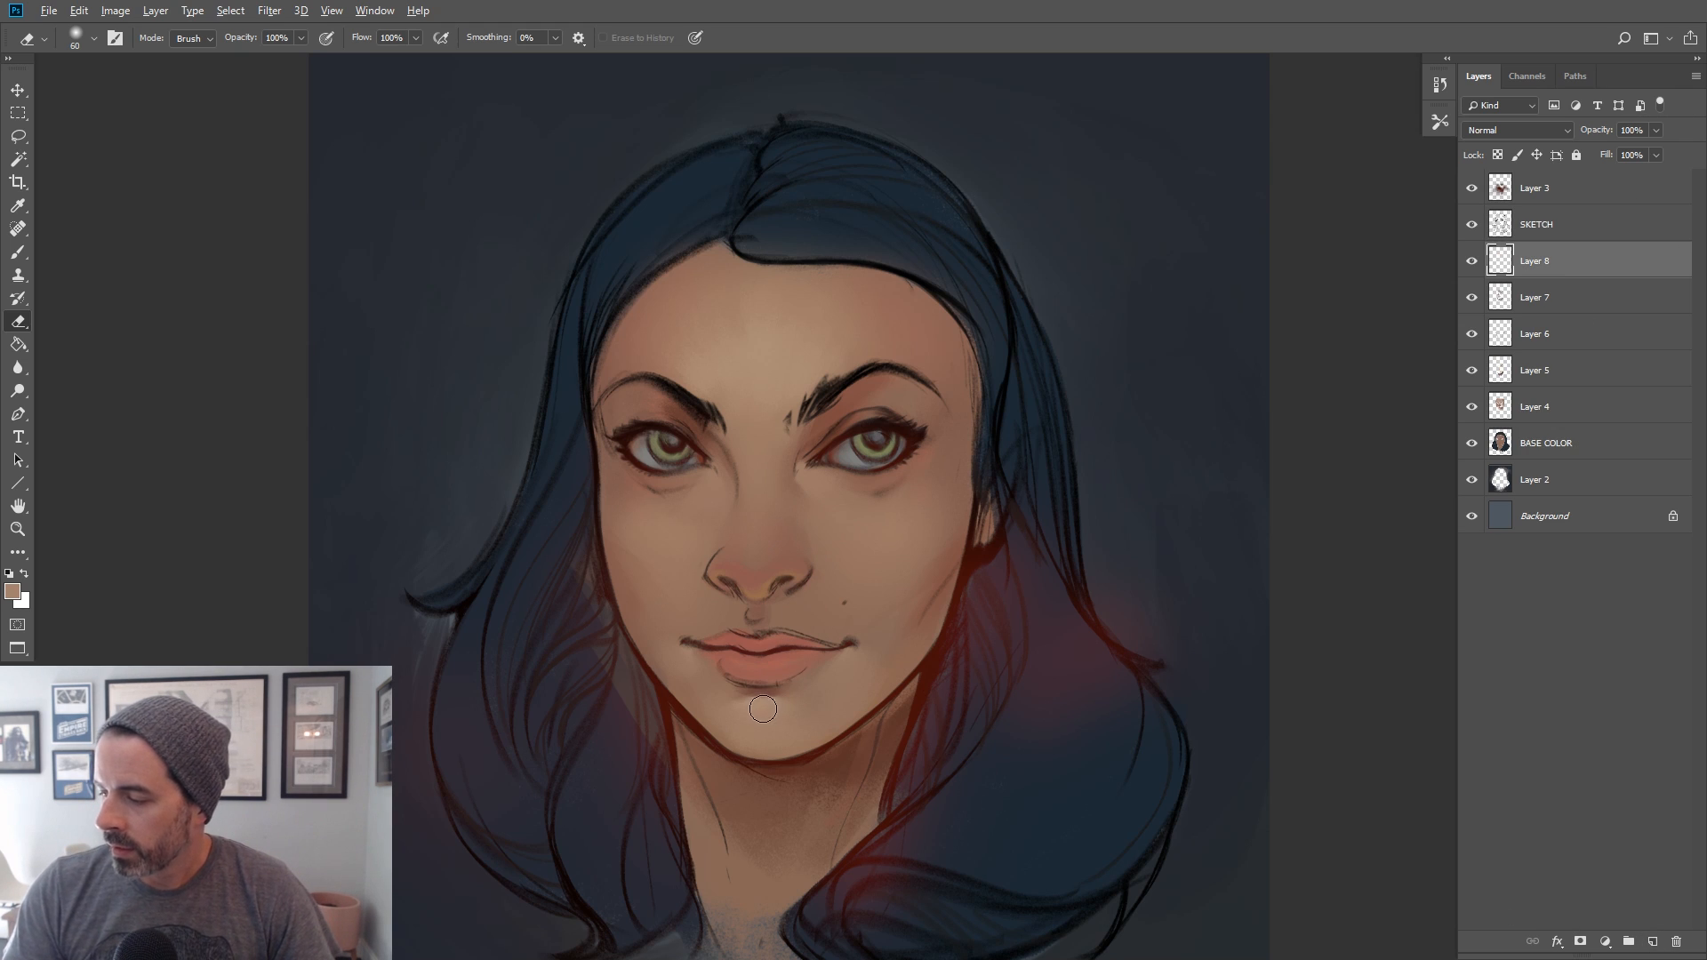
pyautogui.press('b')
pyautogui.keyDown('alt'); pyautogui.click(757, 569); pyautogui.keyUp('alt')
pyautogui.press(']')
pyautogui.press('[')
pyautogui.press('[')
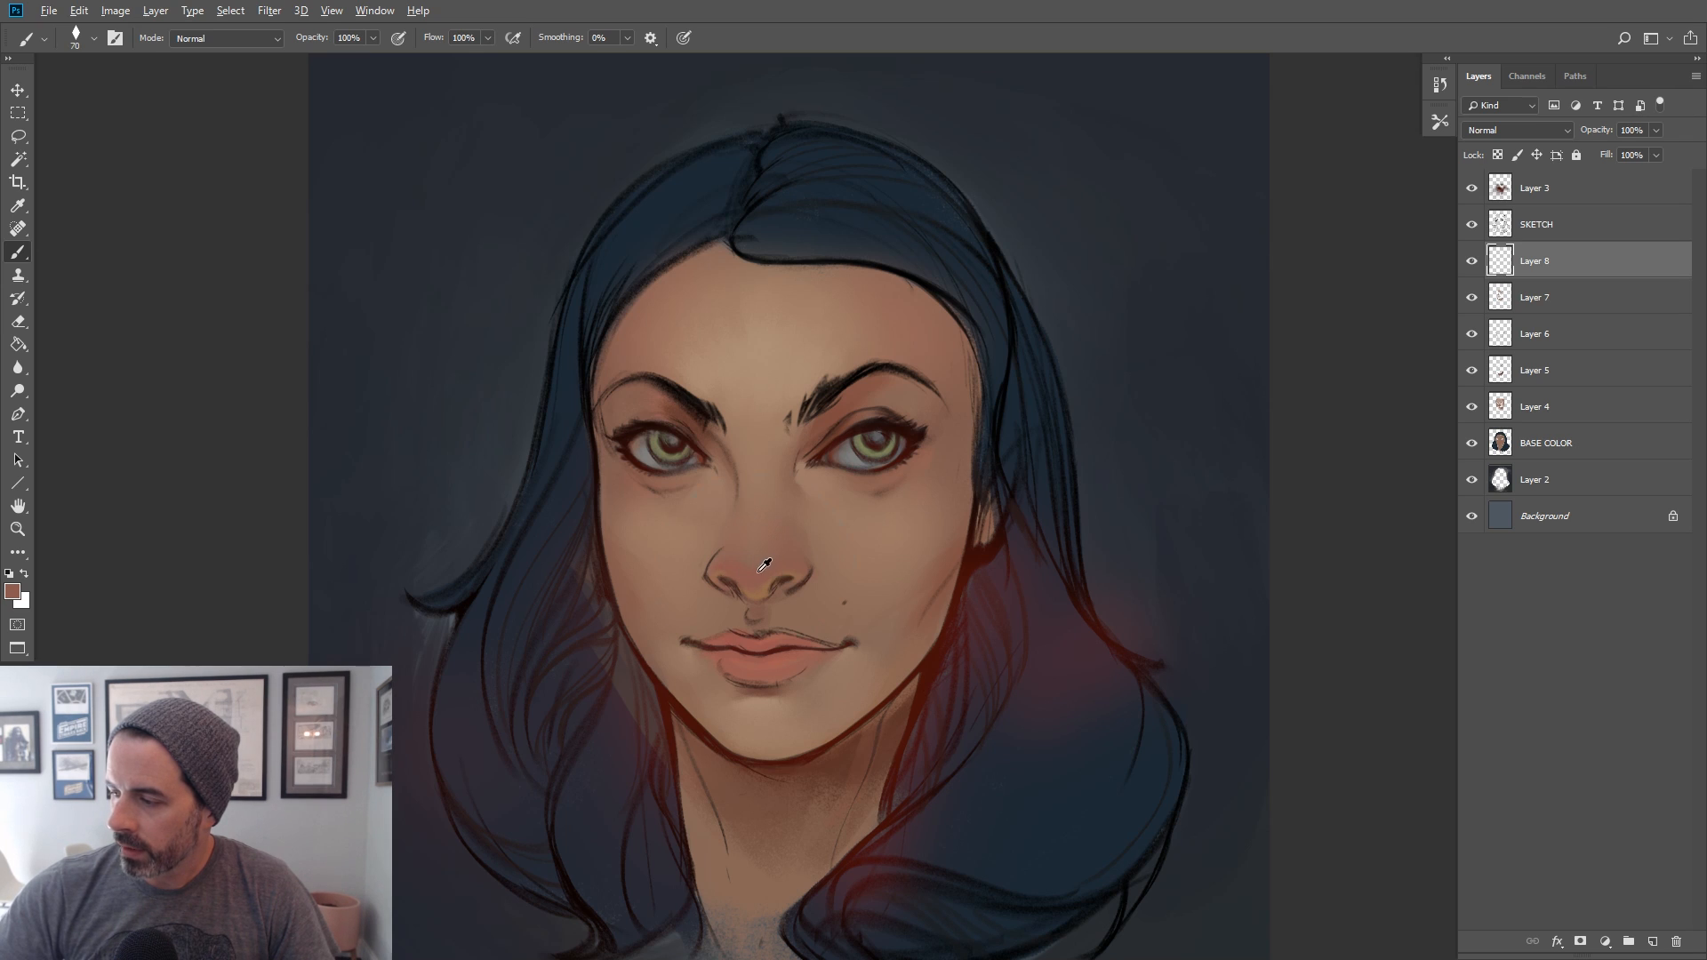
pyautogui.press(']')
pyautogui.press(']')
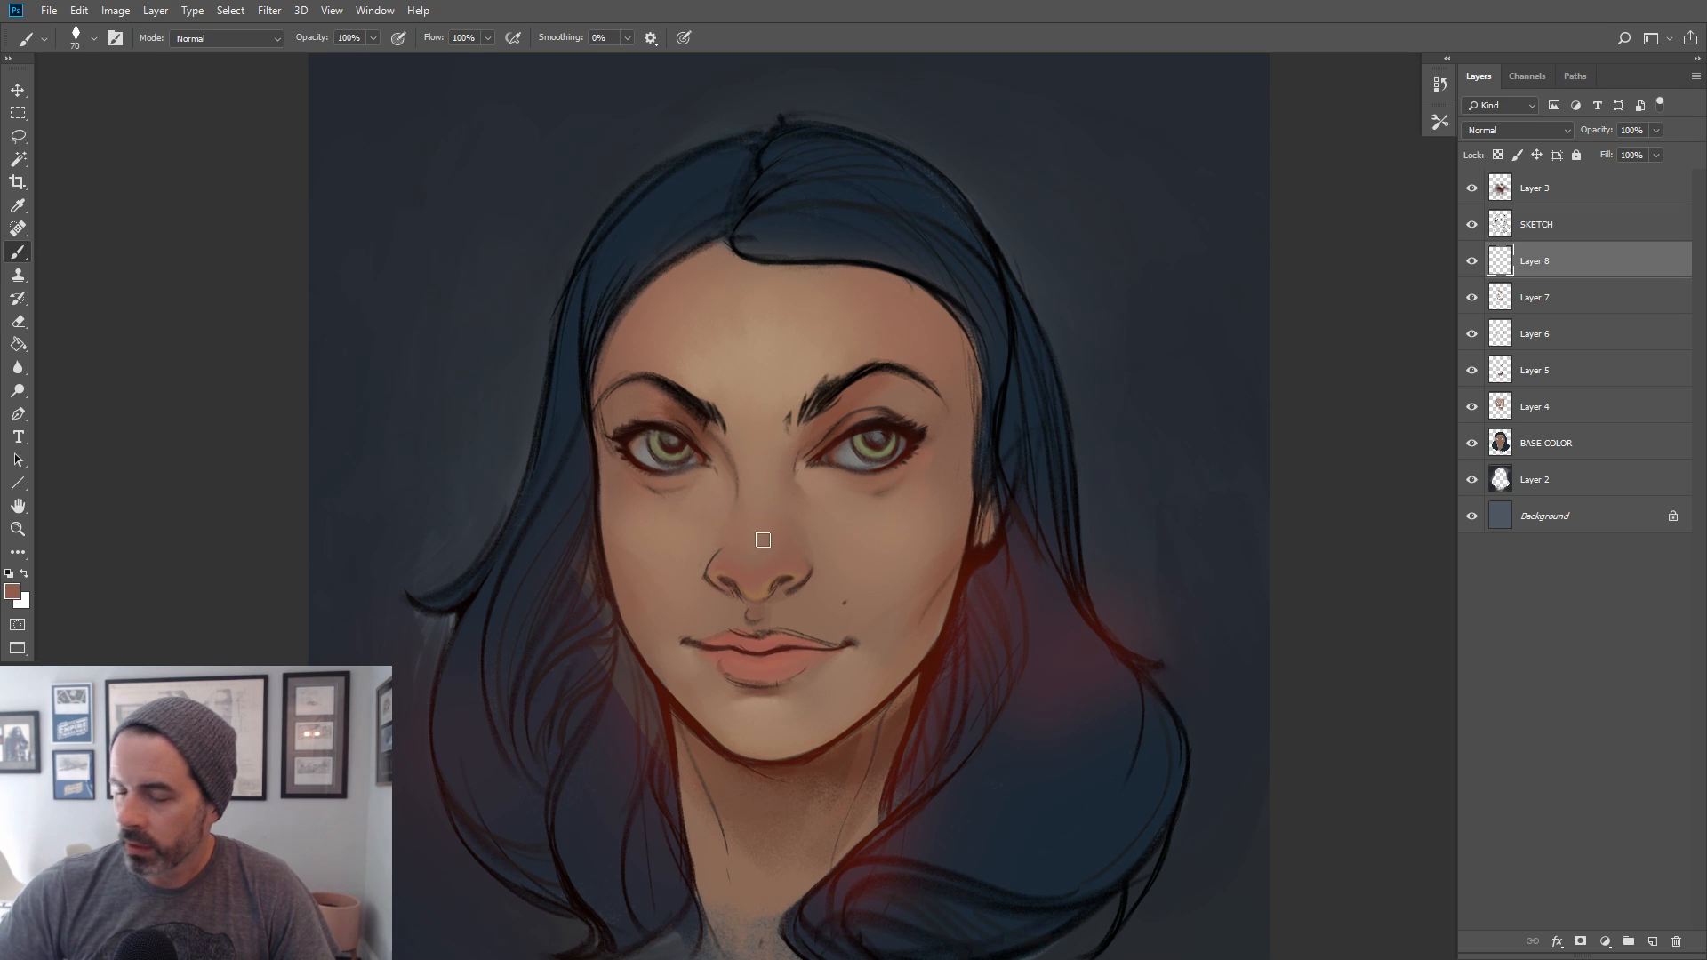
pyautogui.keyDown('alt'); pyautogui.click(770, 542); pyautogui.keyUp('alt')
pyautogui.press(']')
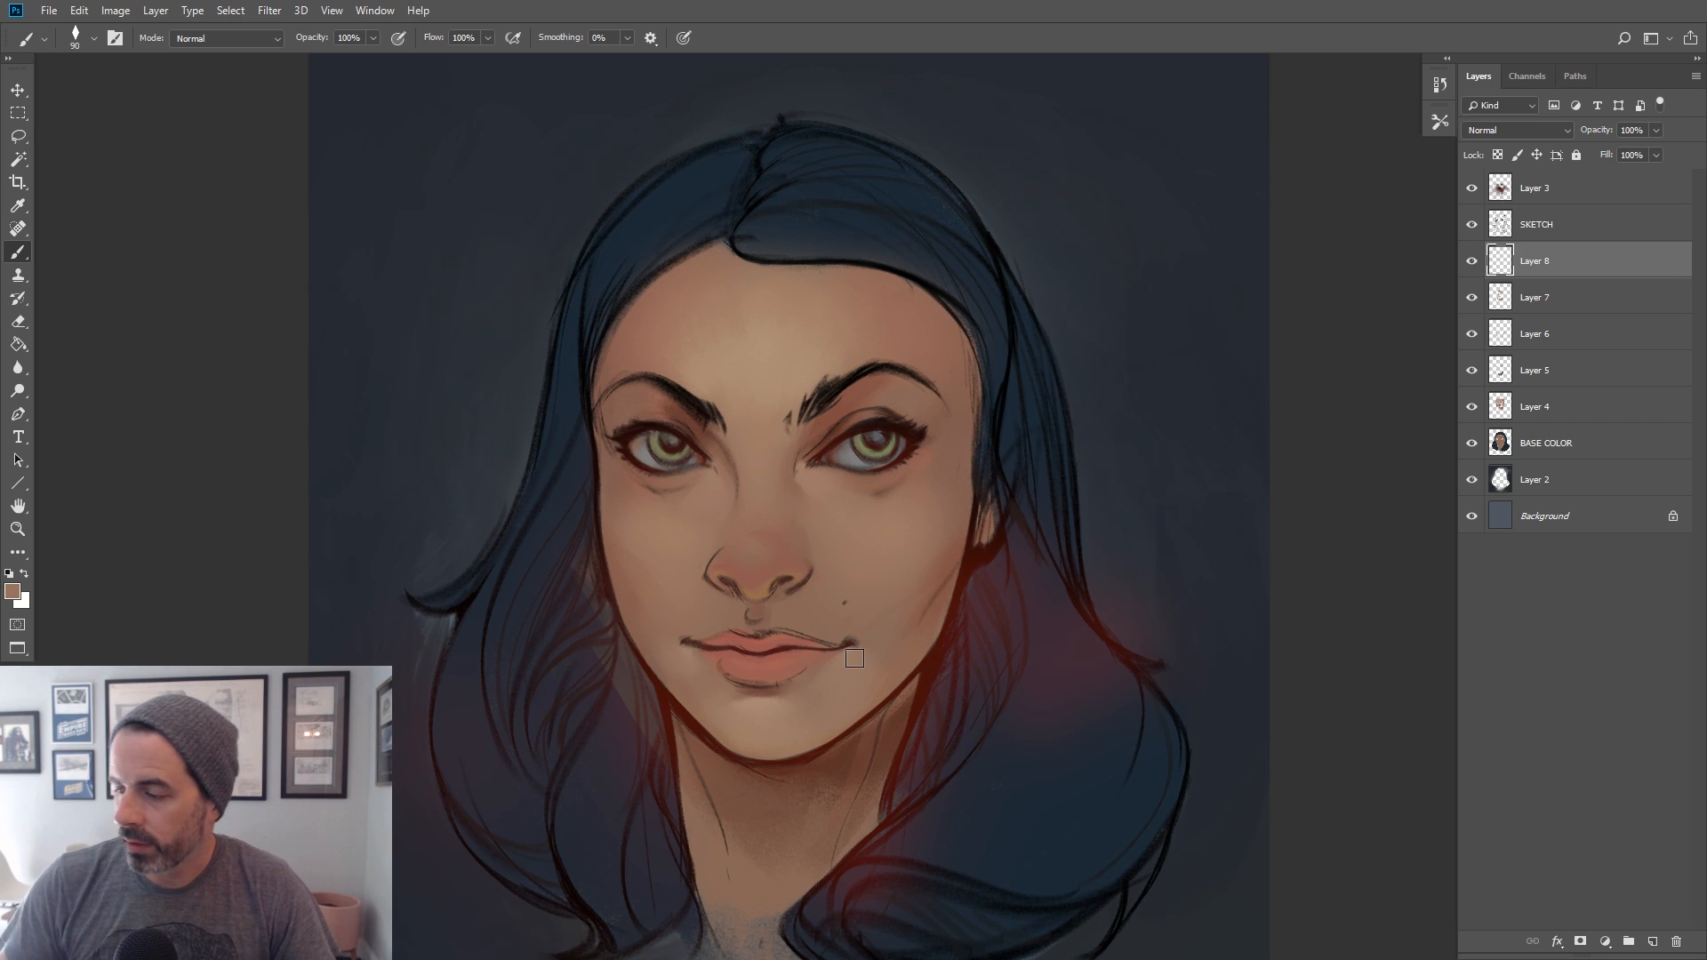
# Brighten a sampled forehead tone and paint a small highlight on the nose tip with a 30 px brush, softening it with nose tones
pyautogui.keyDown('alt'); pyautogui.click(765, 362); pyautogui.keyUp('alt')
pyautogui.click(9, 592)
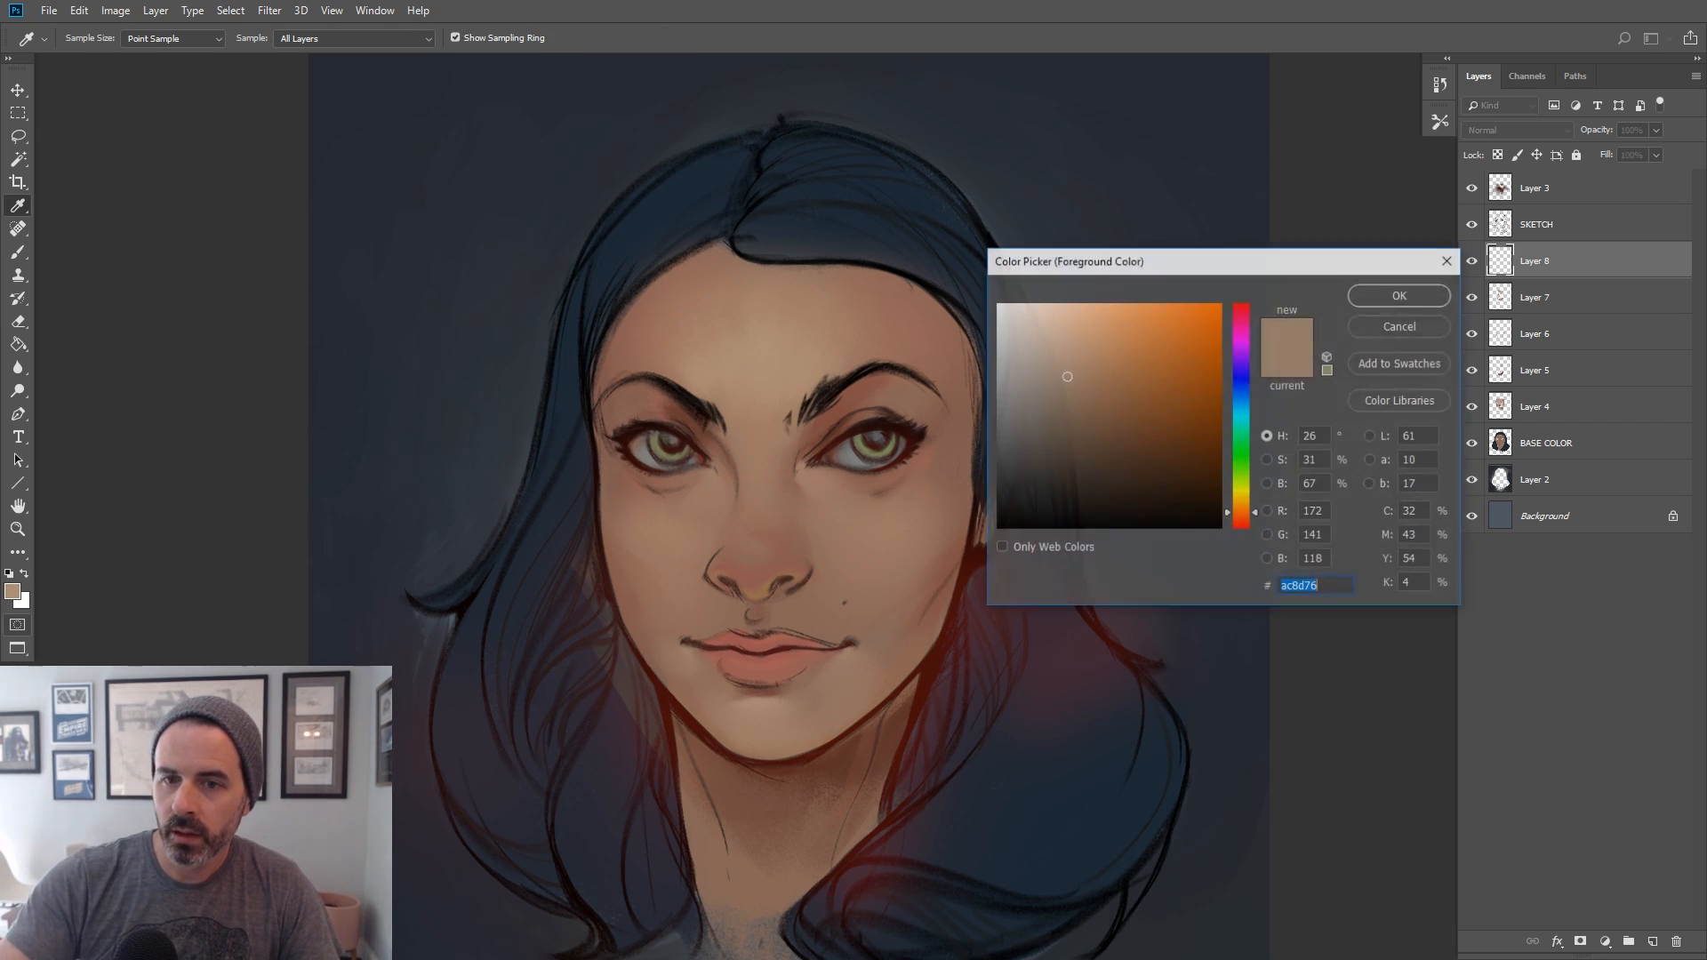
pyautogui.click(1068, 337)
pyautogui.click(1401, 295)
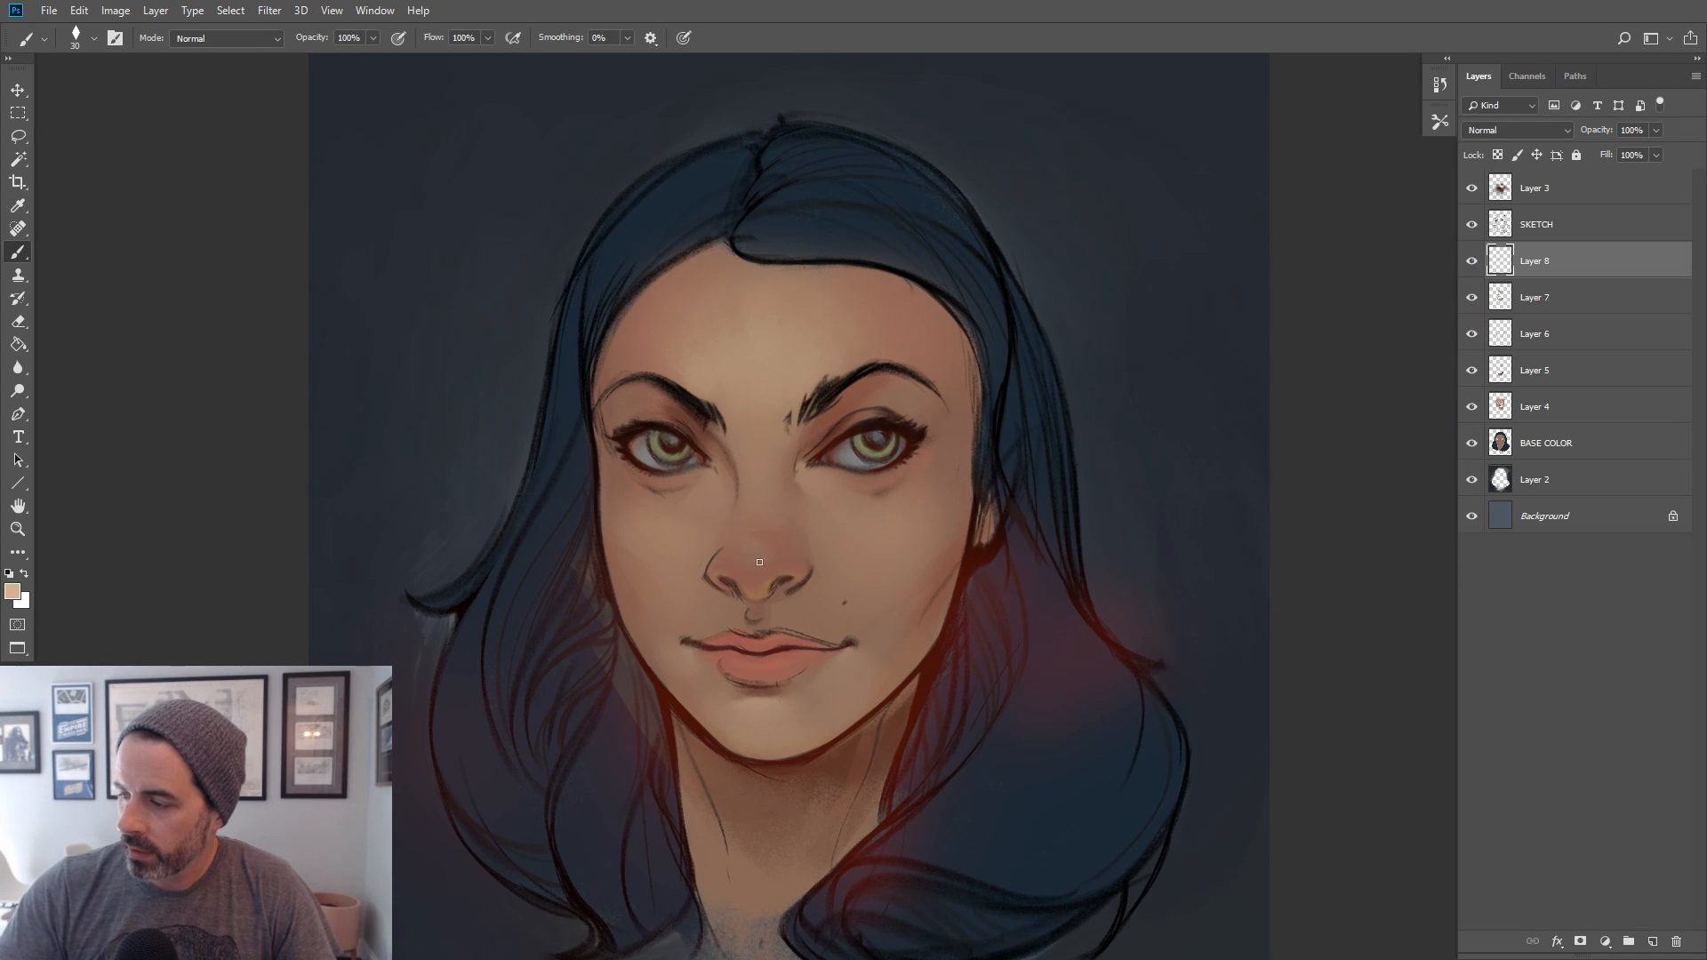
pyautogui.keyDown('alt'); pyautogui.click(752, 562); pyautogui.keyUp('alt')
pyautogui.keyDown('alt'); pyautogui.click(758, 564); pyautogui.keyUp('alt')
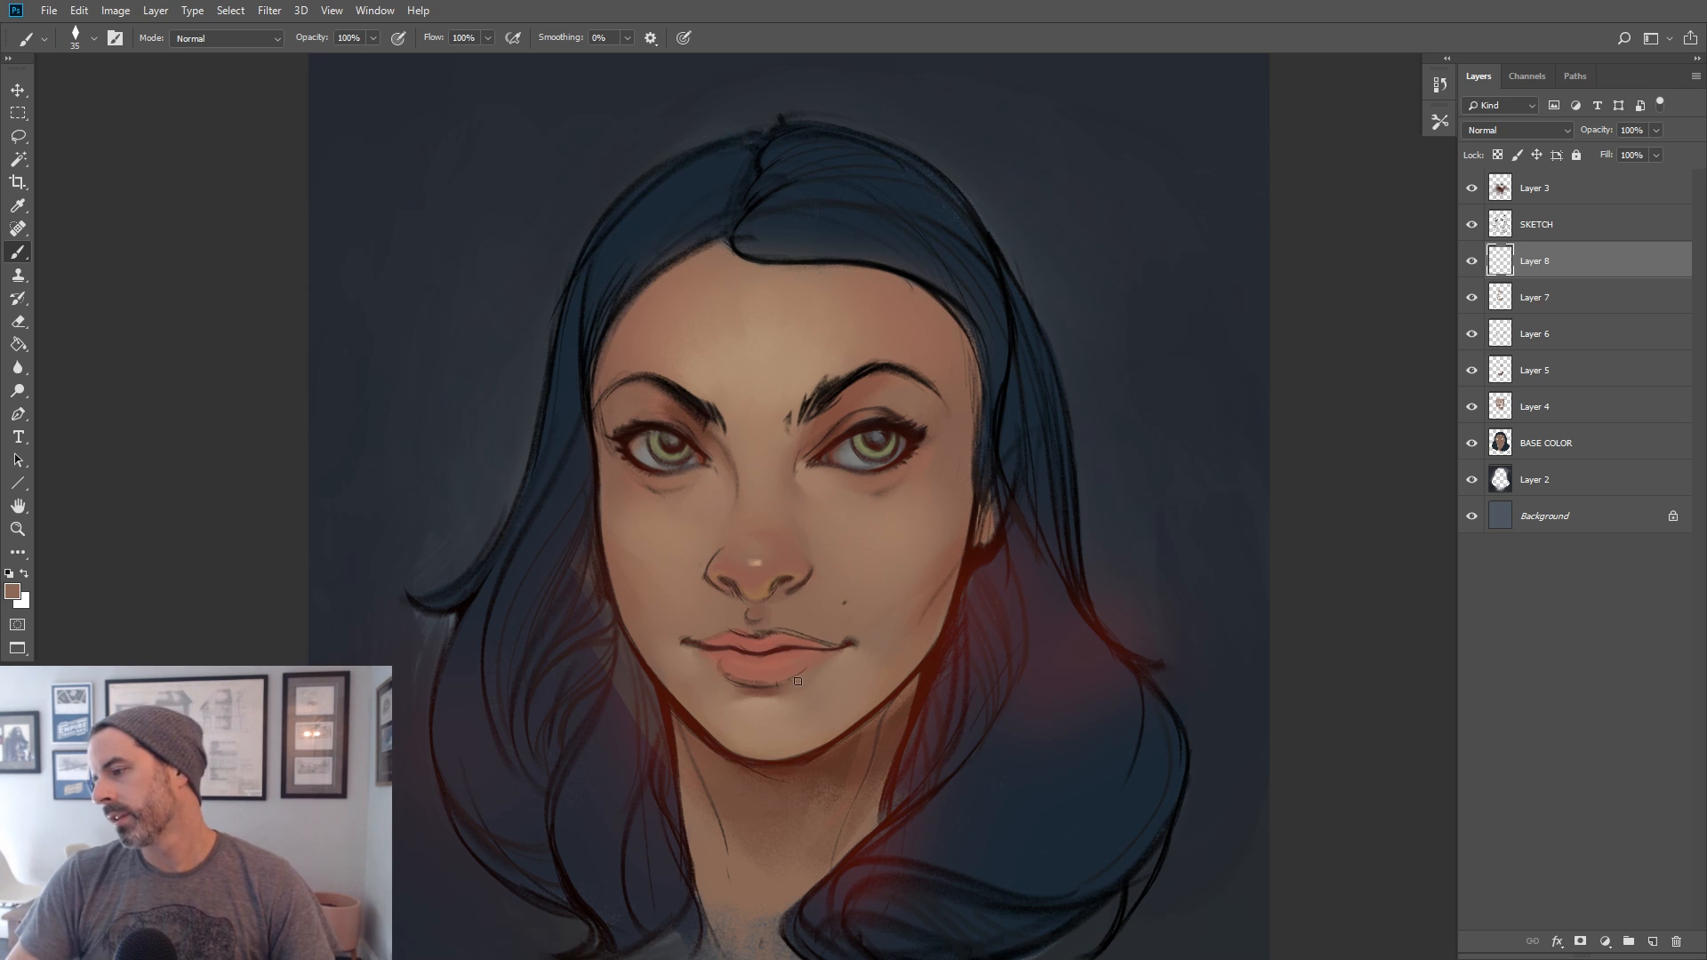
# Enlarge the brush to 90 to 100 px and blend sampled skin tones along the side and wing of the nose
pyautogui.click(17, 528)
pyautogui.click(729, 469)
pyautogui.click(18, 252)
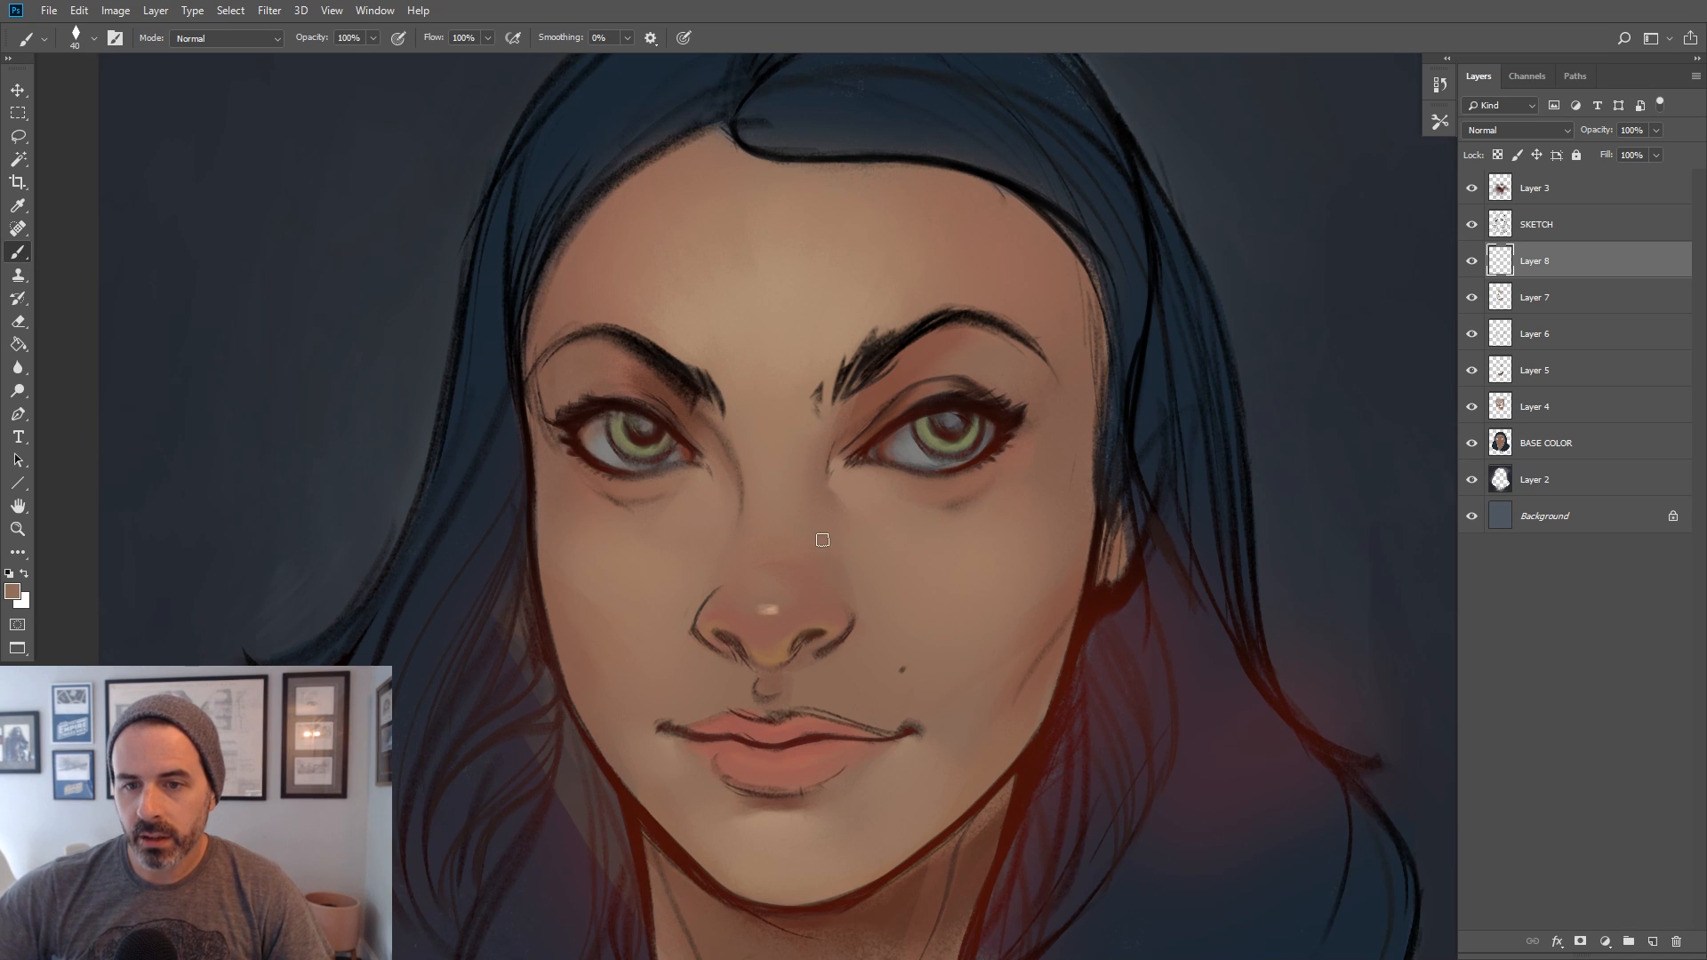
pyautogui.press(']')
pyautogui.press(']')
pyautogui.press(']')
pyautogui.press(']')
pyautogui.press(']')
pyautogui.keyDown('alt'); pyautogui.click(860, 582); pyautogui.keyUp('alt')
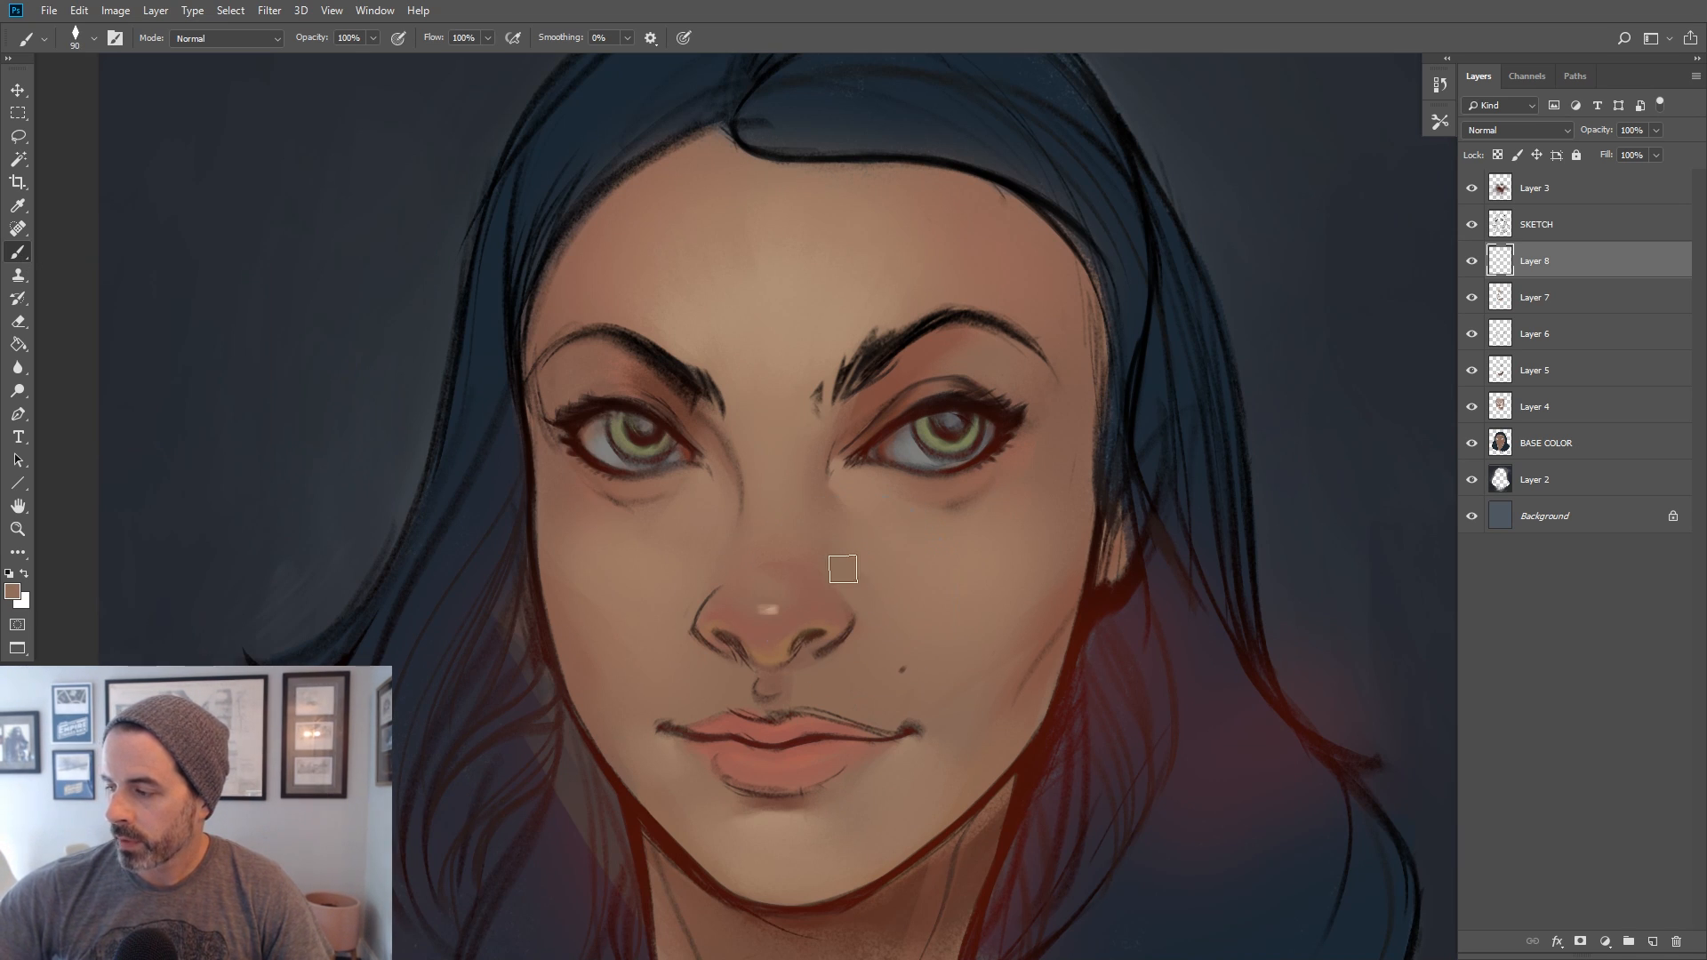
pyautogui.keyDown('alt'); pyautogui.click(740, 622); pyautogui.keyUp('alt')
pyautogui.press(']')
# Add a new layer above SKETCH and paint sampled skin tones over the left nose wing's outline with a 20 px brush
pyautogui.click(1581, 235)
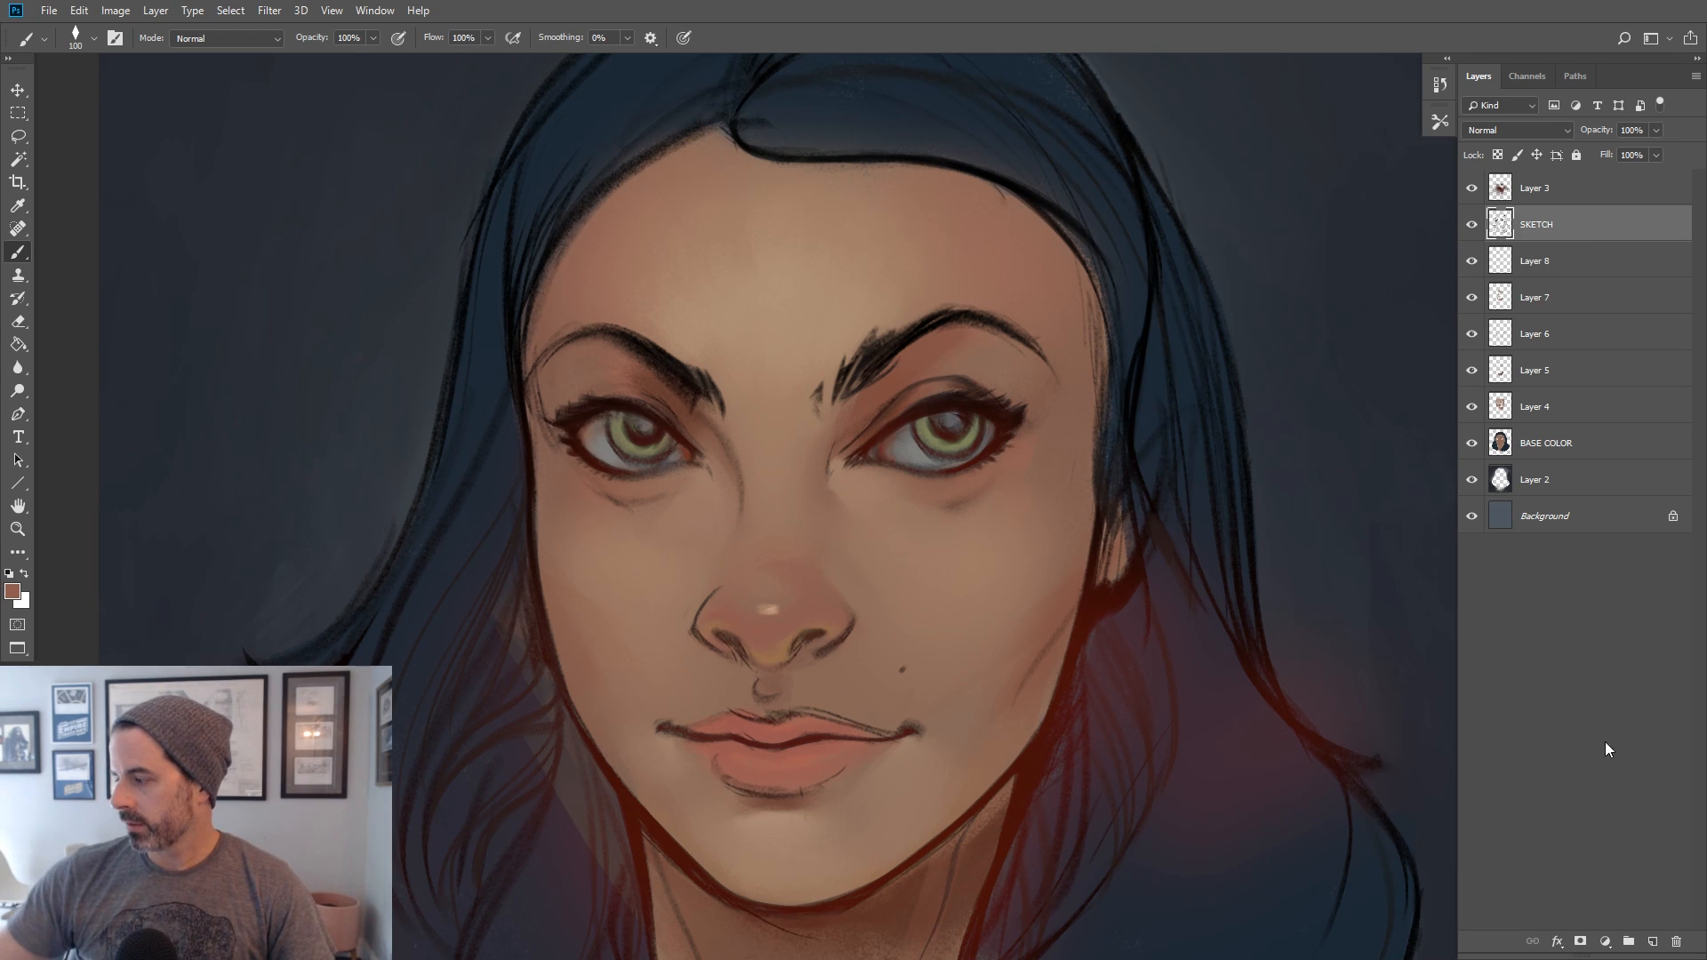
pyautogui.click(1652, 942)
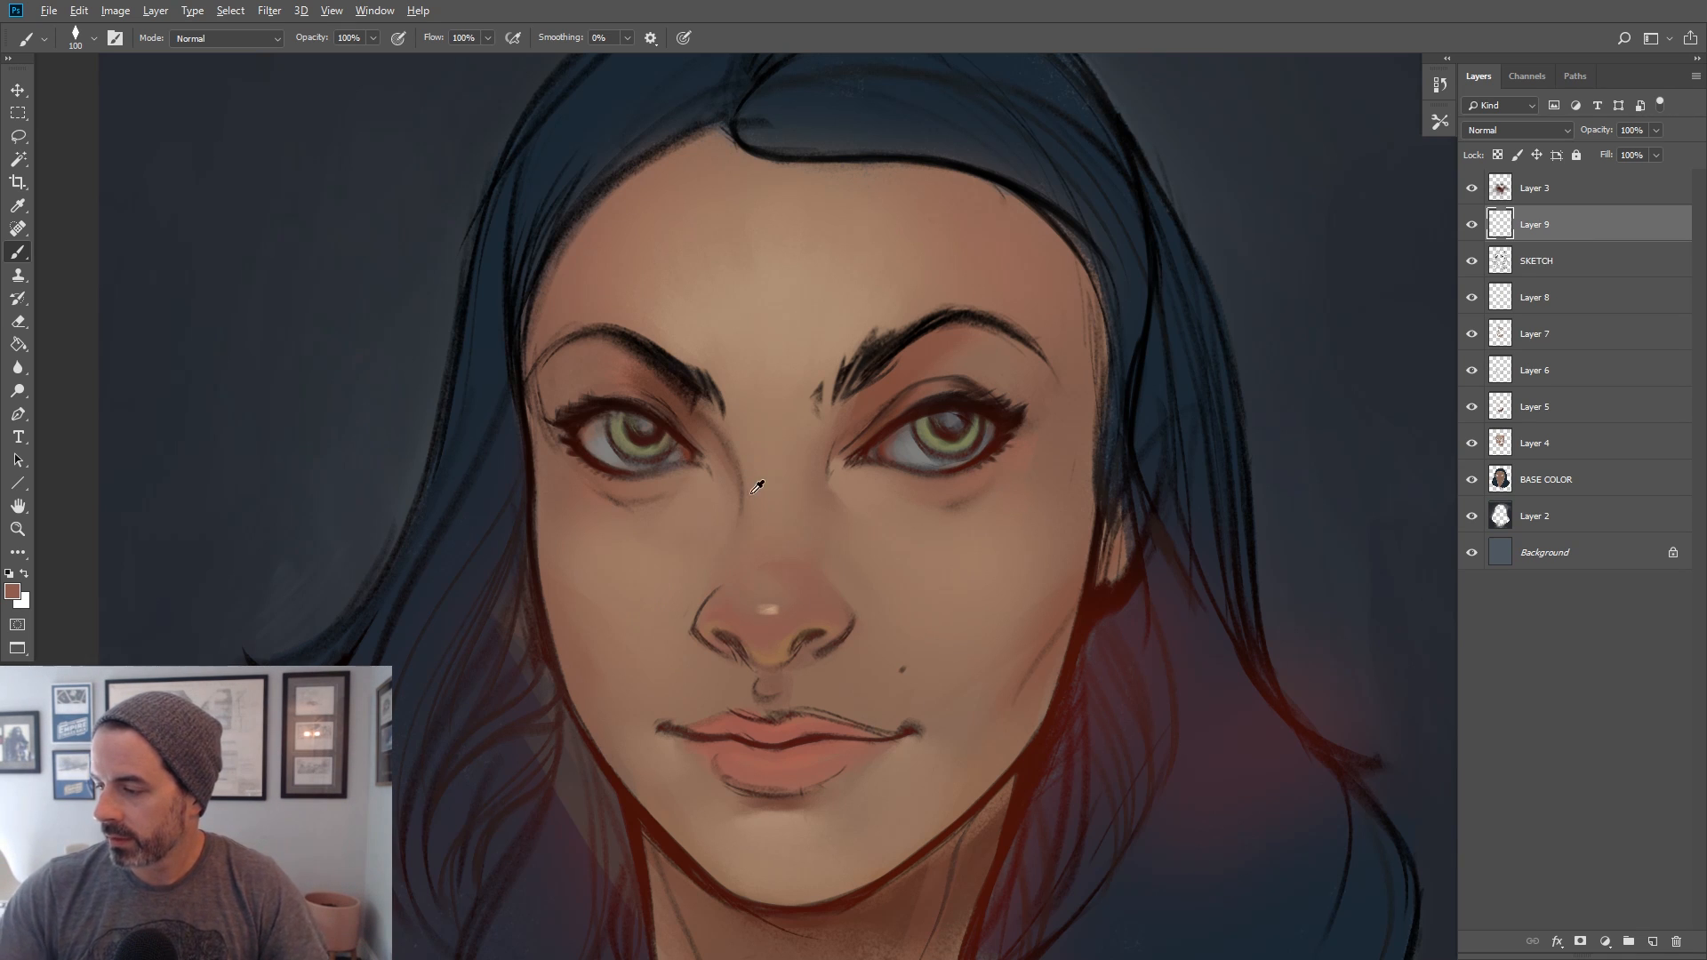
pyautogui.press('[')
pyautogui.press('[')
pyautogui.press('[')
pyautogui.press('[')
pyautogui.press('[')
pyautogui.press('[')
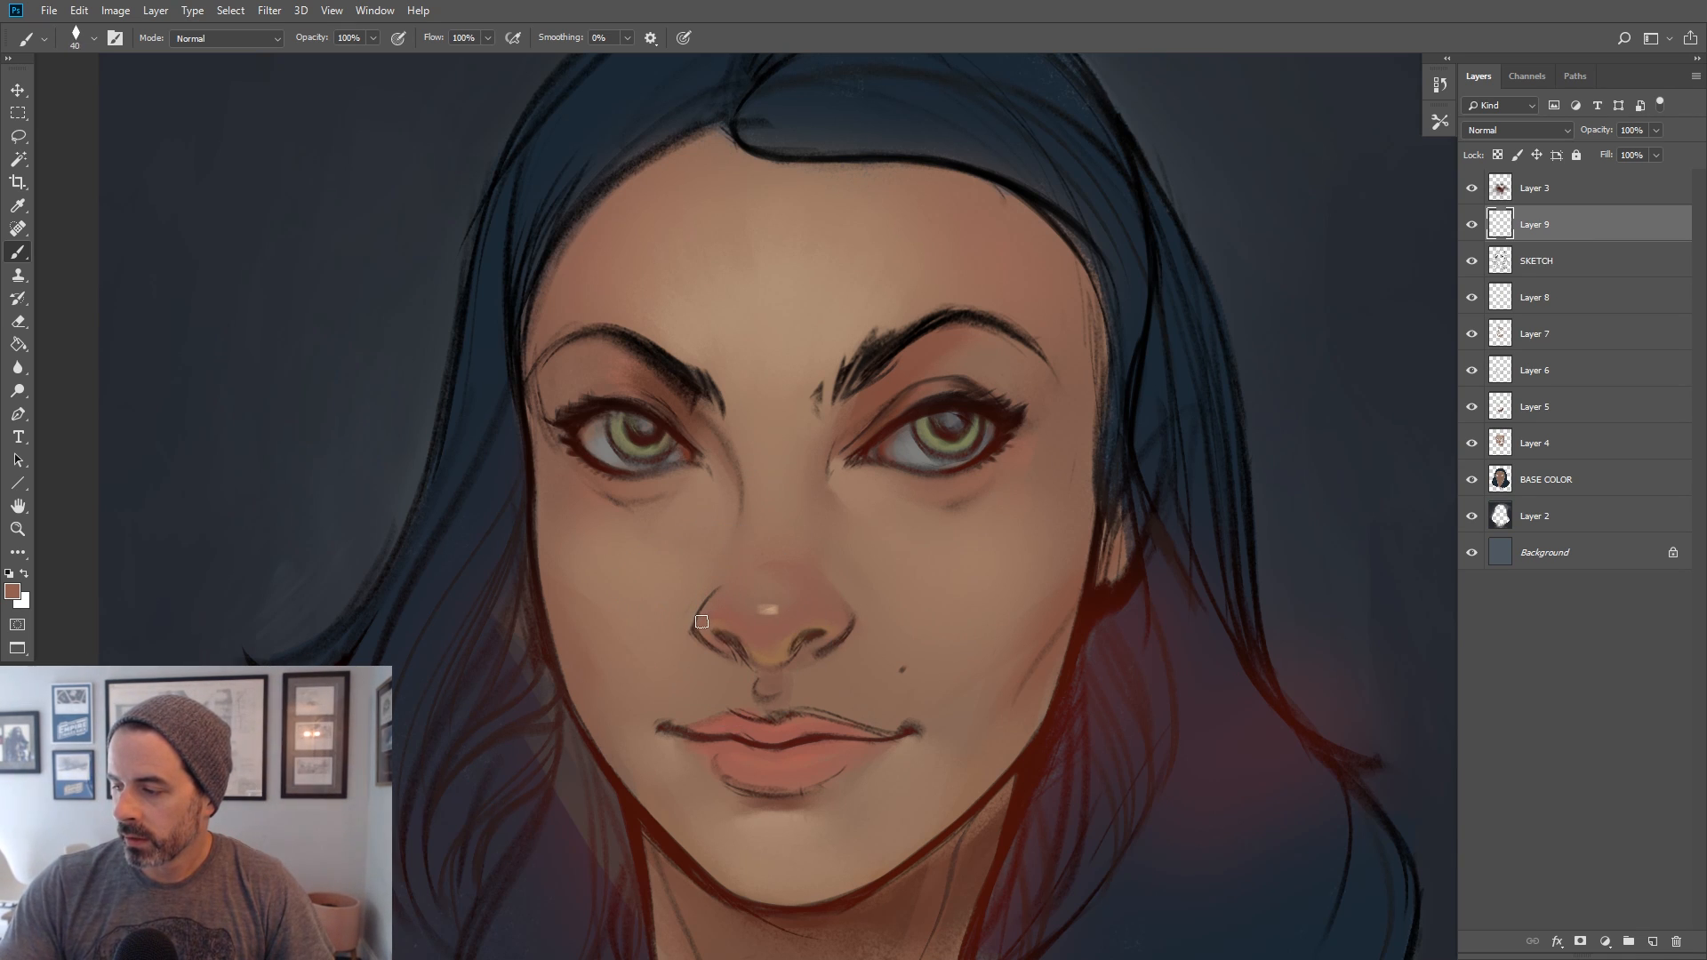
pyautogui.hotkey('ctrl', 'z')
pyautogui.keyDown('alt'); pyautogui.click(686, 597); pyautogui.keyUp('alt')
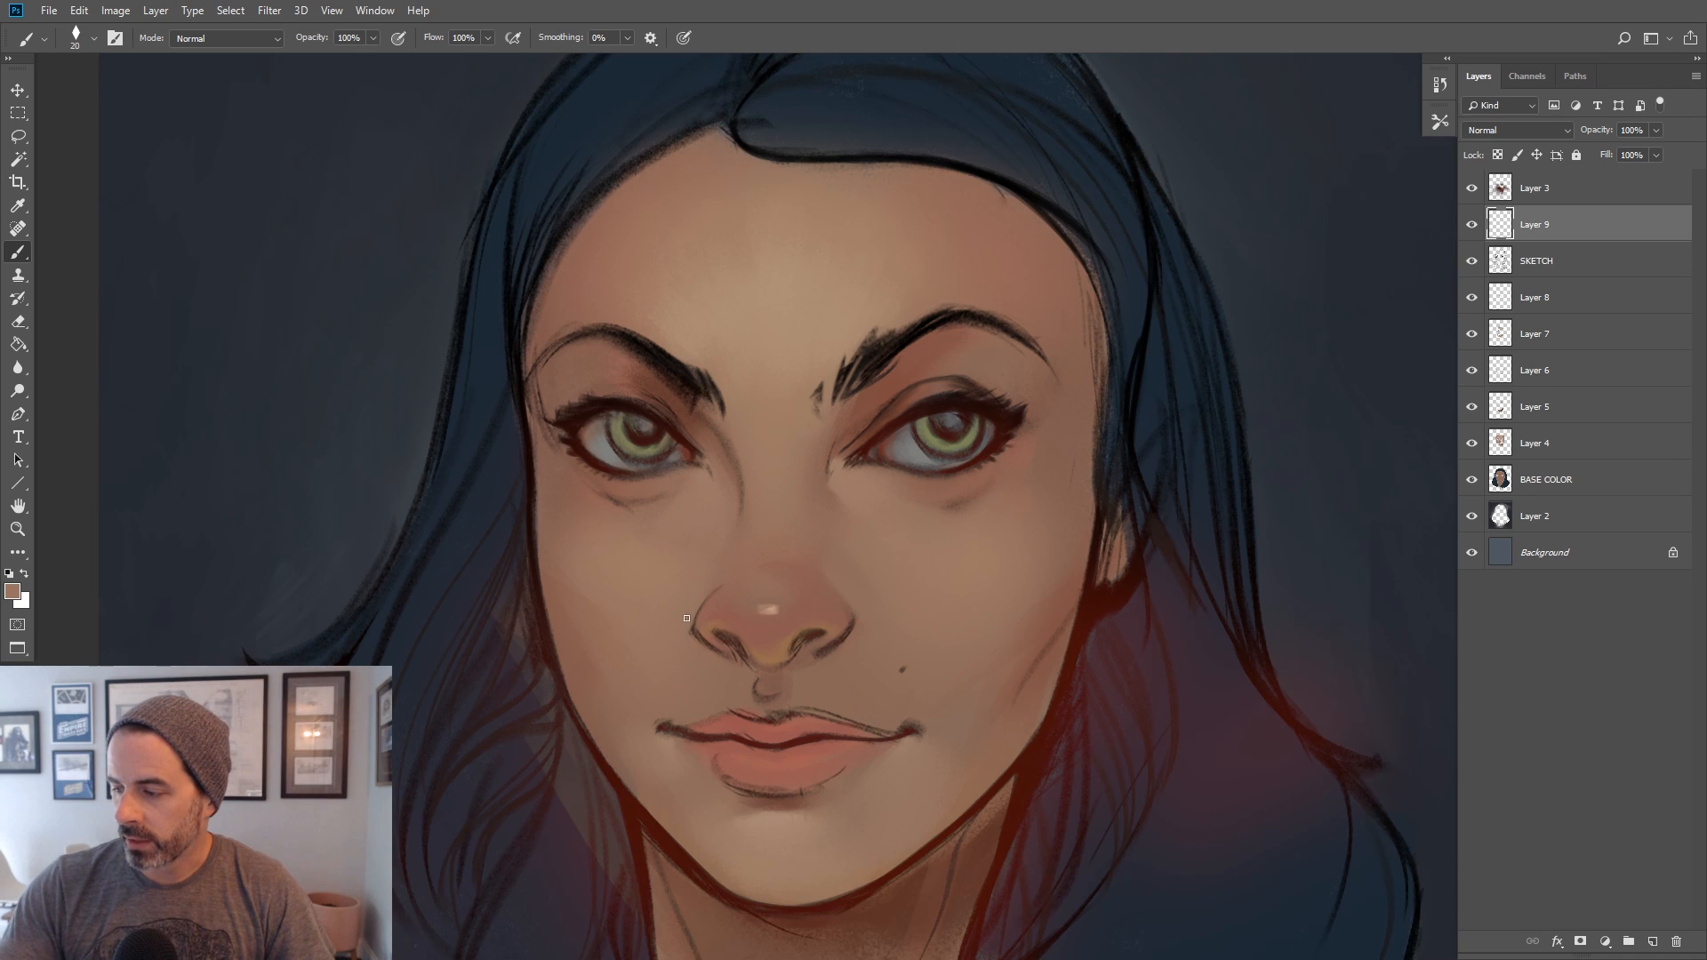
pyautogui.keyDown('alt'); pyautogui.click(695, 610); pyautogui.keyUp('alt')
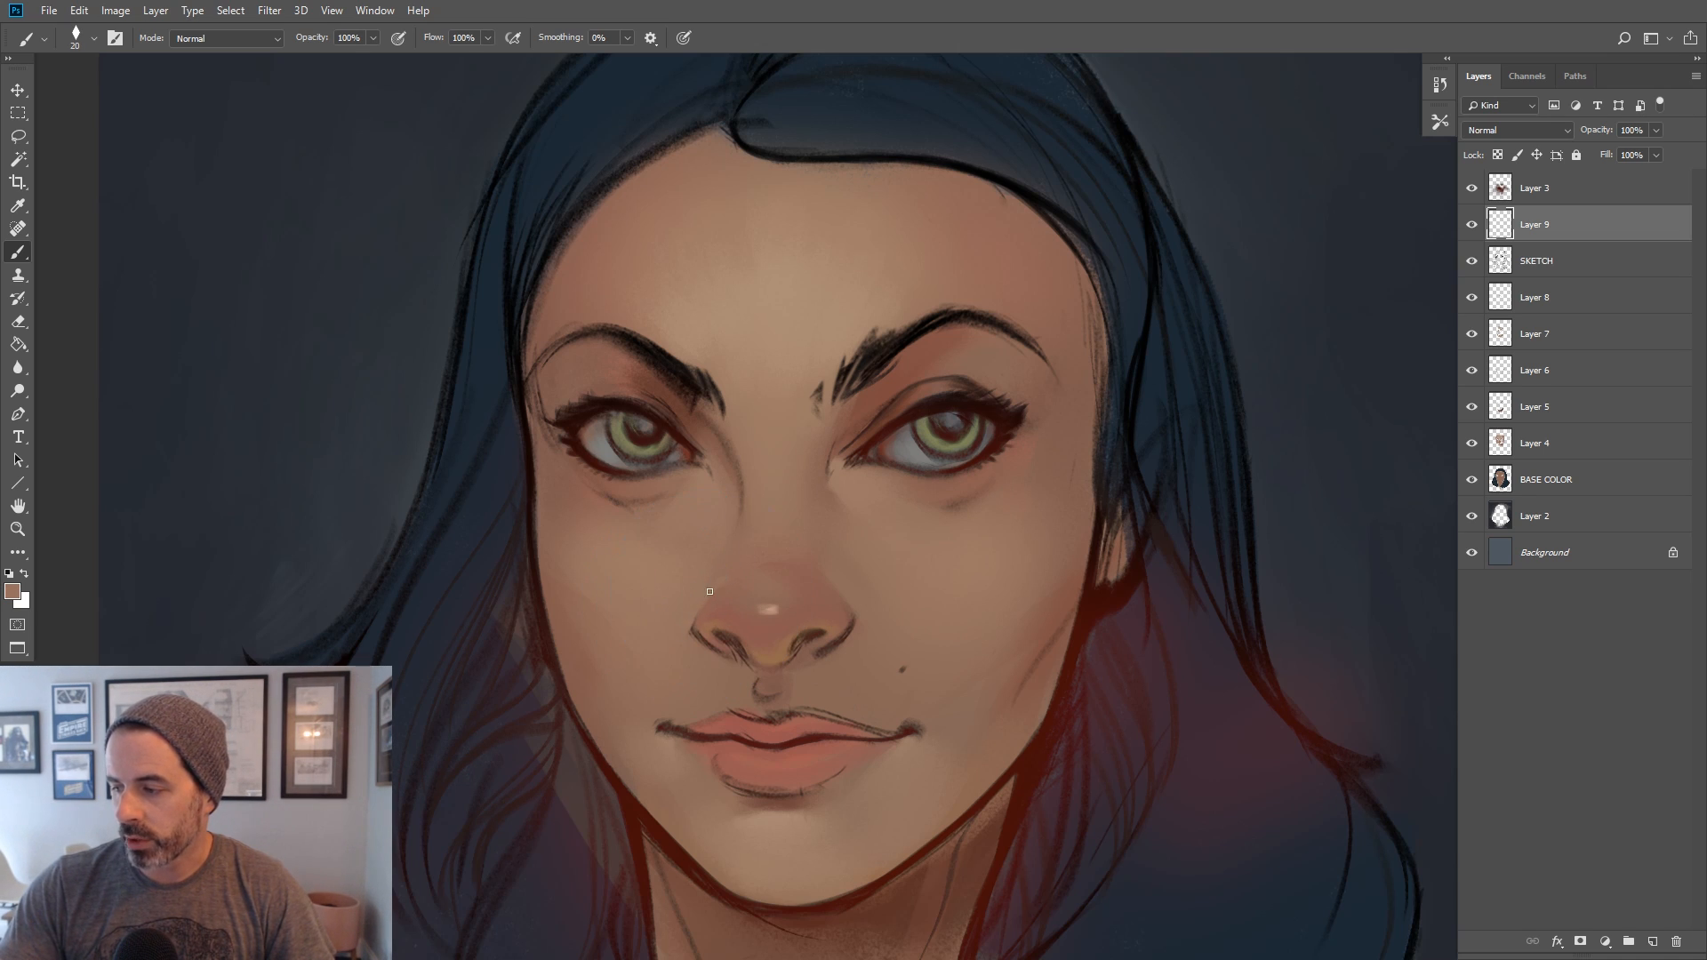
# Sample darker nose tones and refine the left nostril wing with a 20 to 25 px brush
pyautogui.press(']')
pyautogui.keyDown('alt'); pyautogui.click(716, 615); pyautogui.keyUp('alt')
pyautogui.press('[')
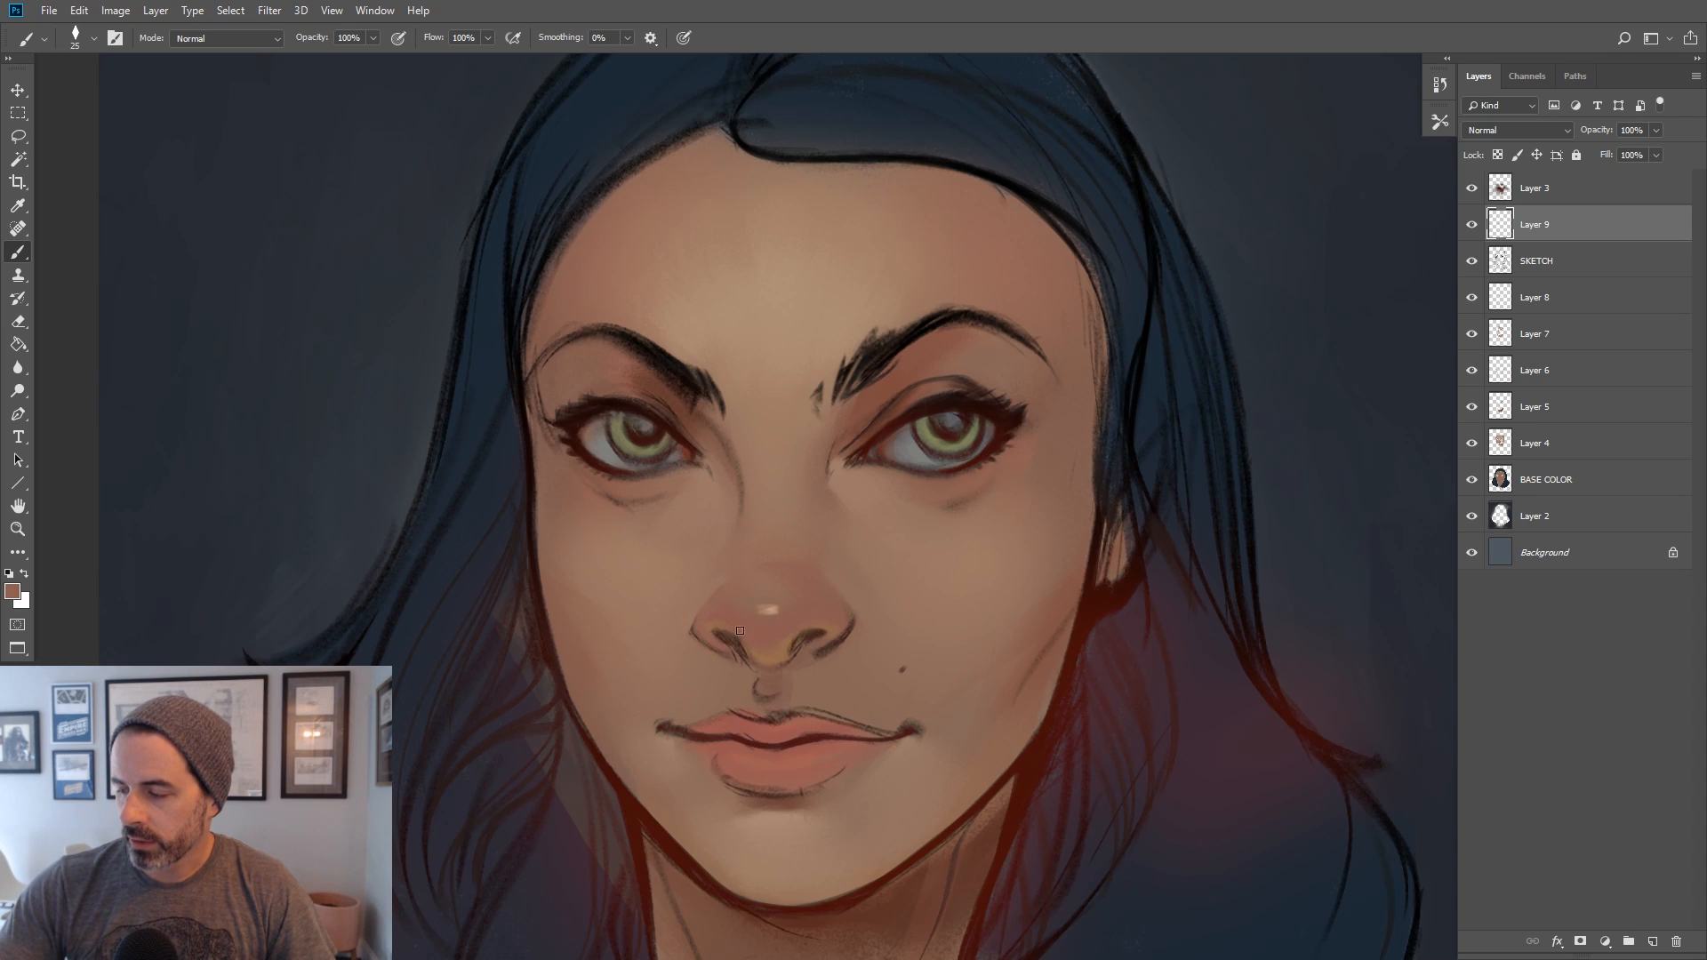
pyautogui.press('[')
pyautogui.keyDown('alt'); pyautogui.click(700, 622); pyautogui.keyUp('alt')
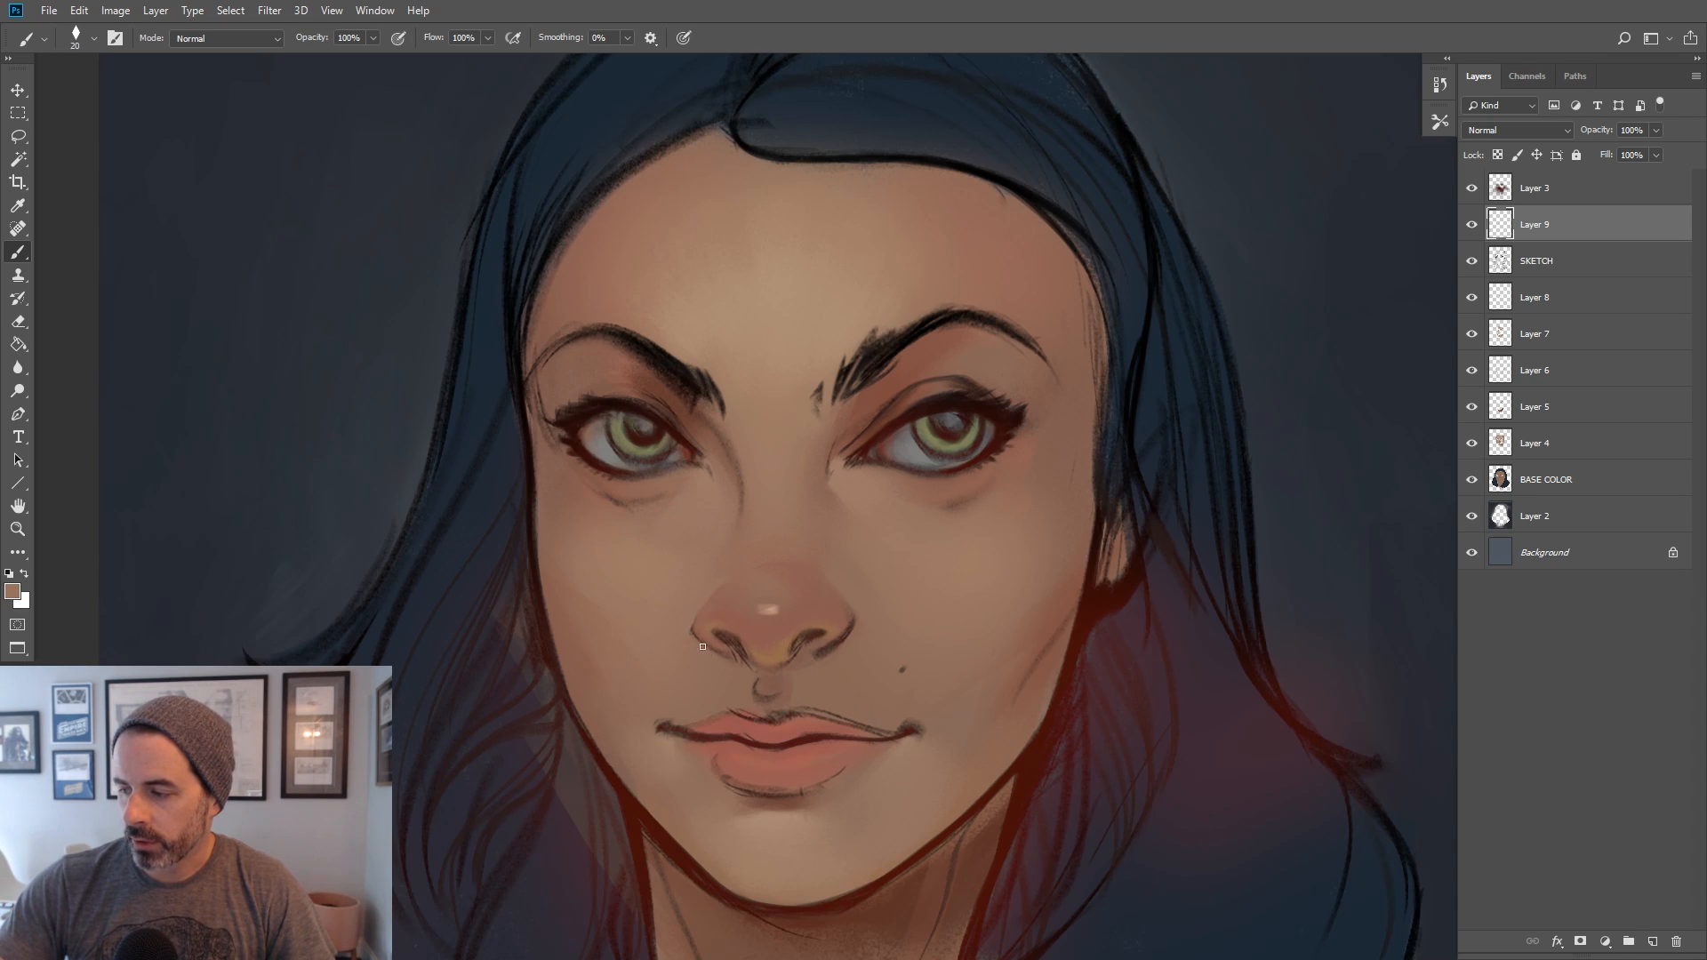
# Sample nose tones and paint over the outline of the right nostril wing to soften its edge
pyautogui.press(']')
pyautogui.keyDown('alt'); pyautogui.click(839, 628); pyautogui.keyUp('alt')
pyautogui.keyDown('alt'); pyautogui.click(822, 645); pyautogui.keyUp('alt')
pyautogui.moveTo(822, 649); pyautogui.dragTo(852, 610)
pyautogui.keyDown('alt'); pyautogui.click(831, 607); pyautogui.keyUp('alt')
# Choose a very dark red-brown foreground colour and reduce the brush to 10 px for the nostrils
pyautogui.keyDown('alt'); pyautogui.click(783, 653); pyautogui.keyUp('alt')
pyautogui.click(12, 591)
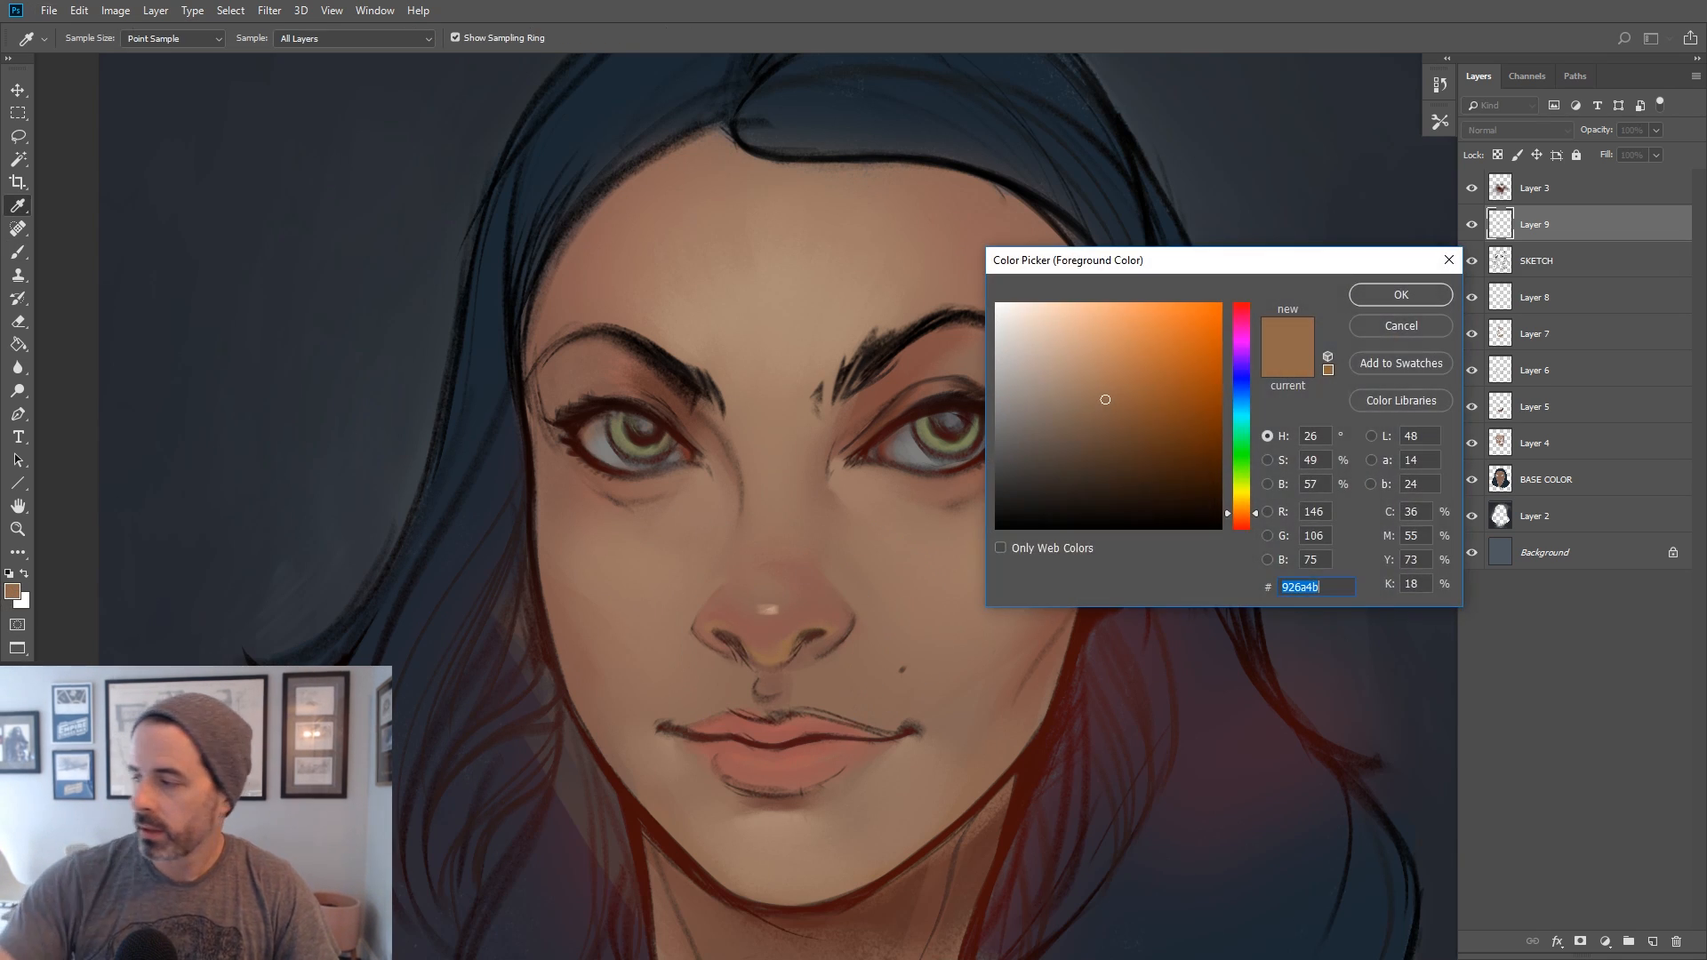
pyautogui.click(1239, 530)
pyautogui.moveTo(1166, 484); pyautogui.dragTo(1173, 487)
pyautogui.click(1383, 295)
pyautogui.press('[')
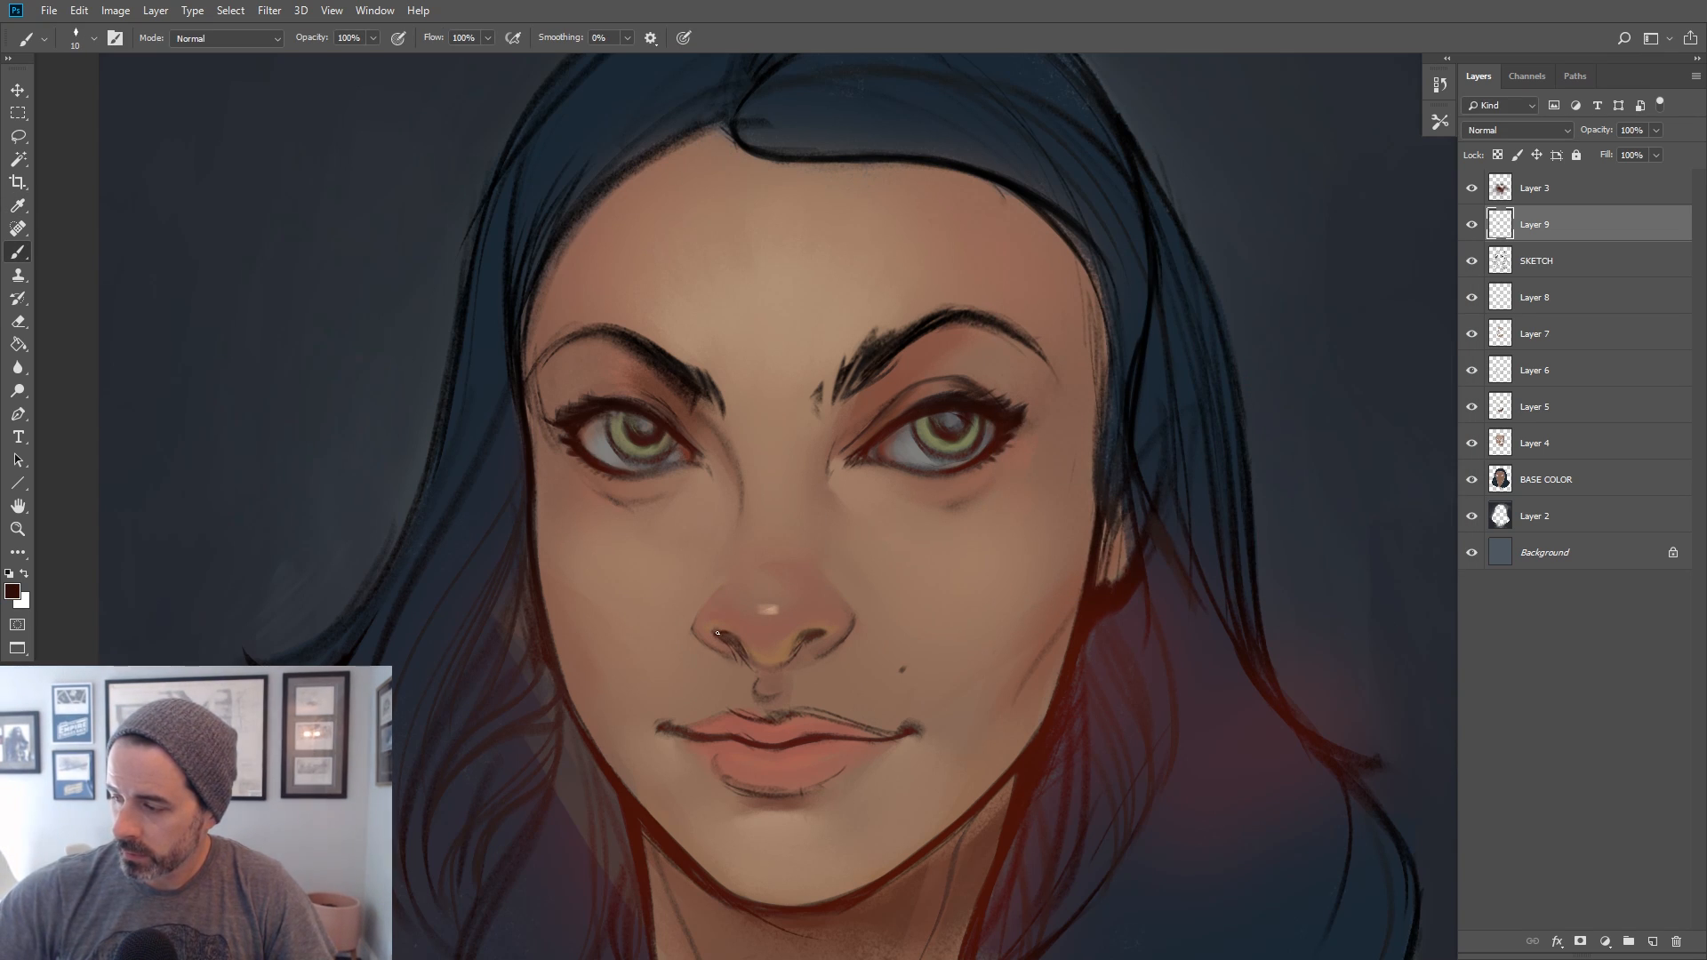
# Paint over the sketch lines at the right nostril with dark brown and a sampled warm nose tone, using a 20 to 25 px brush
pyautogui.press(']')
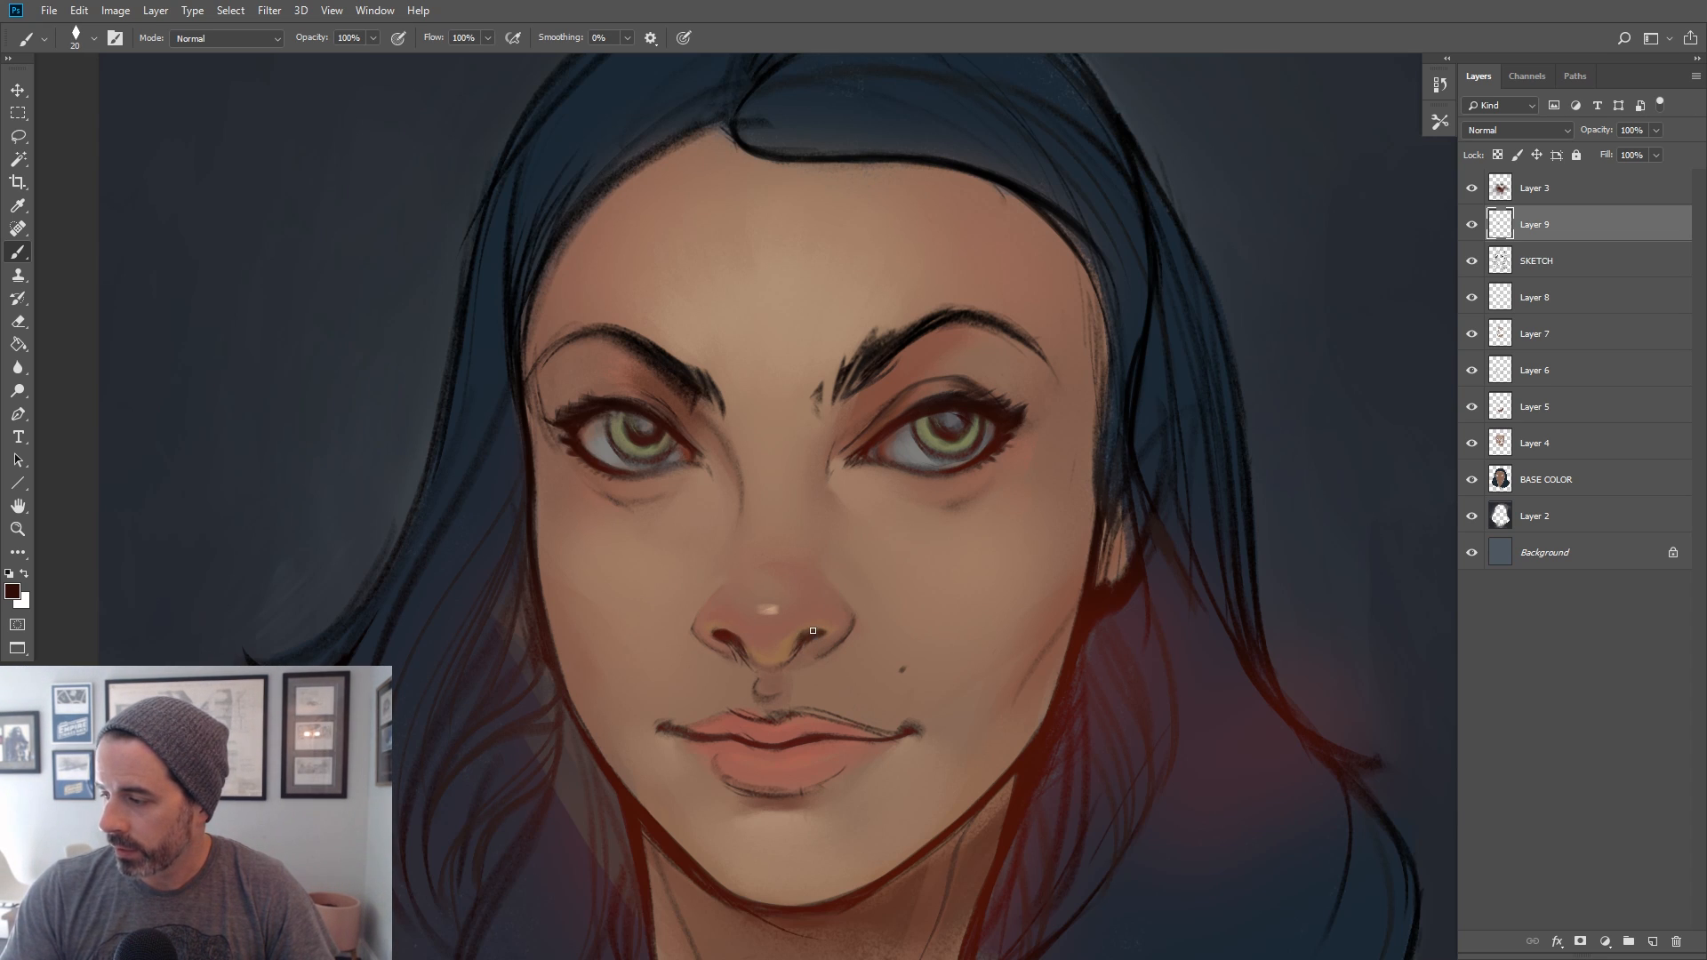
pyautogui.press(']')
pyautogui.keyDown('alt'); pyautogui.click(791, 648); pyautogui.keyUp('alt')
pyautogui.press('[')
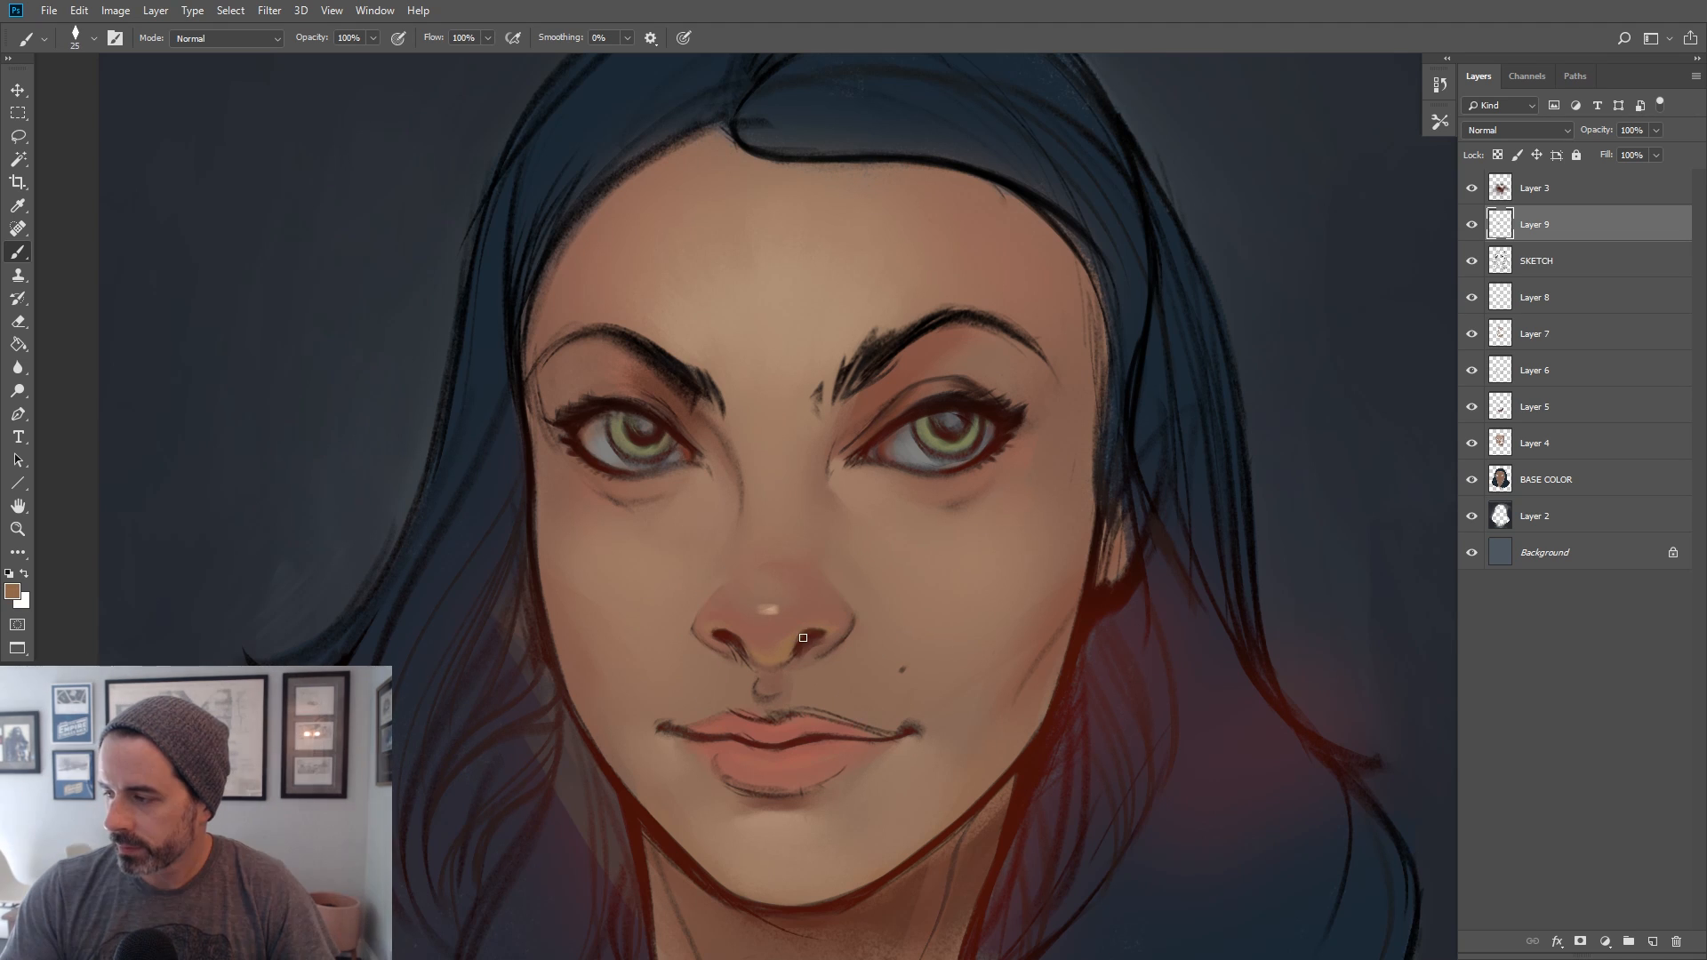
pyautogui.press('[')
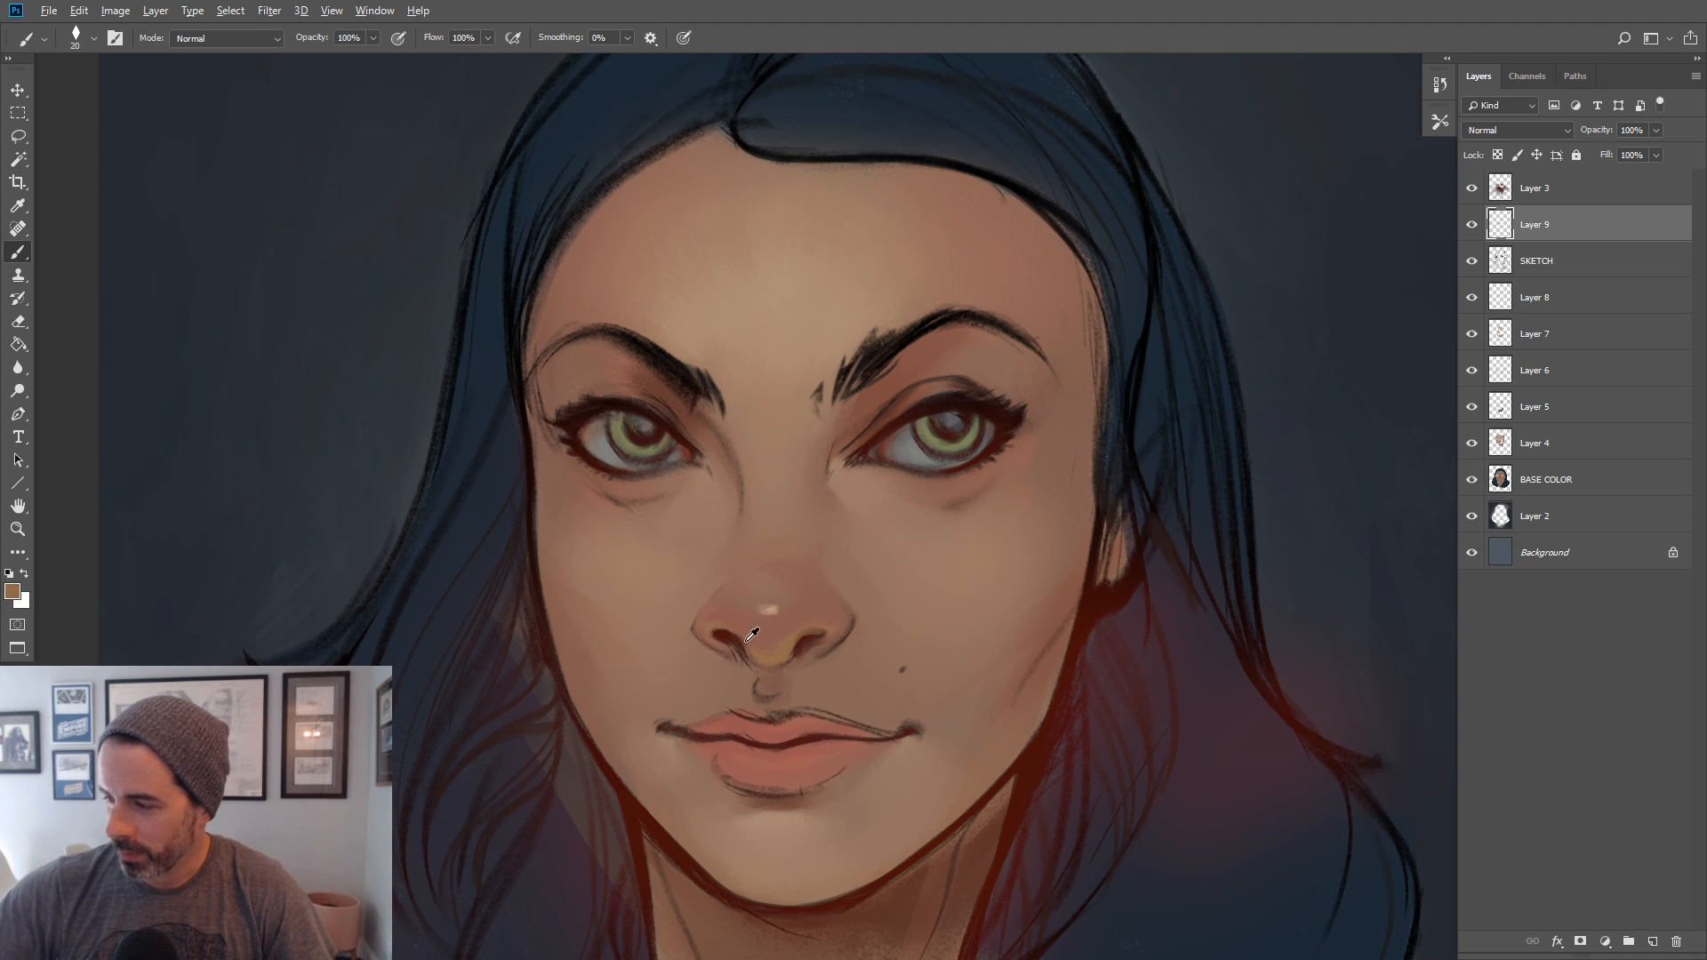
# Blend the left nostril and the skin beneath it with tones sampled around the nose, enlarging the brush to 35 px
pyautogui.keyDown('alt'); pyautogui.click(745, 638); pyautogui.keyUp('alt')
pyautogui.keyDown('alt'); pyautogui.click(724, 637); pyautogui.keyUp('alt')
pyautogui.keyDown('alt'); pyautogui.click(702, 629); pyautogui.keyUp('alt')
pyautogui.keyDown('alt'); pyautogui.click(740, 647); pyautogui.keyUp('alt')
pyautogui.keyDown('alt'); pyautogui.click(734, 638); pyautogui.keyUp('alt')
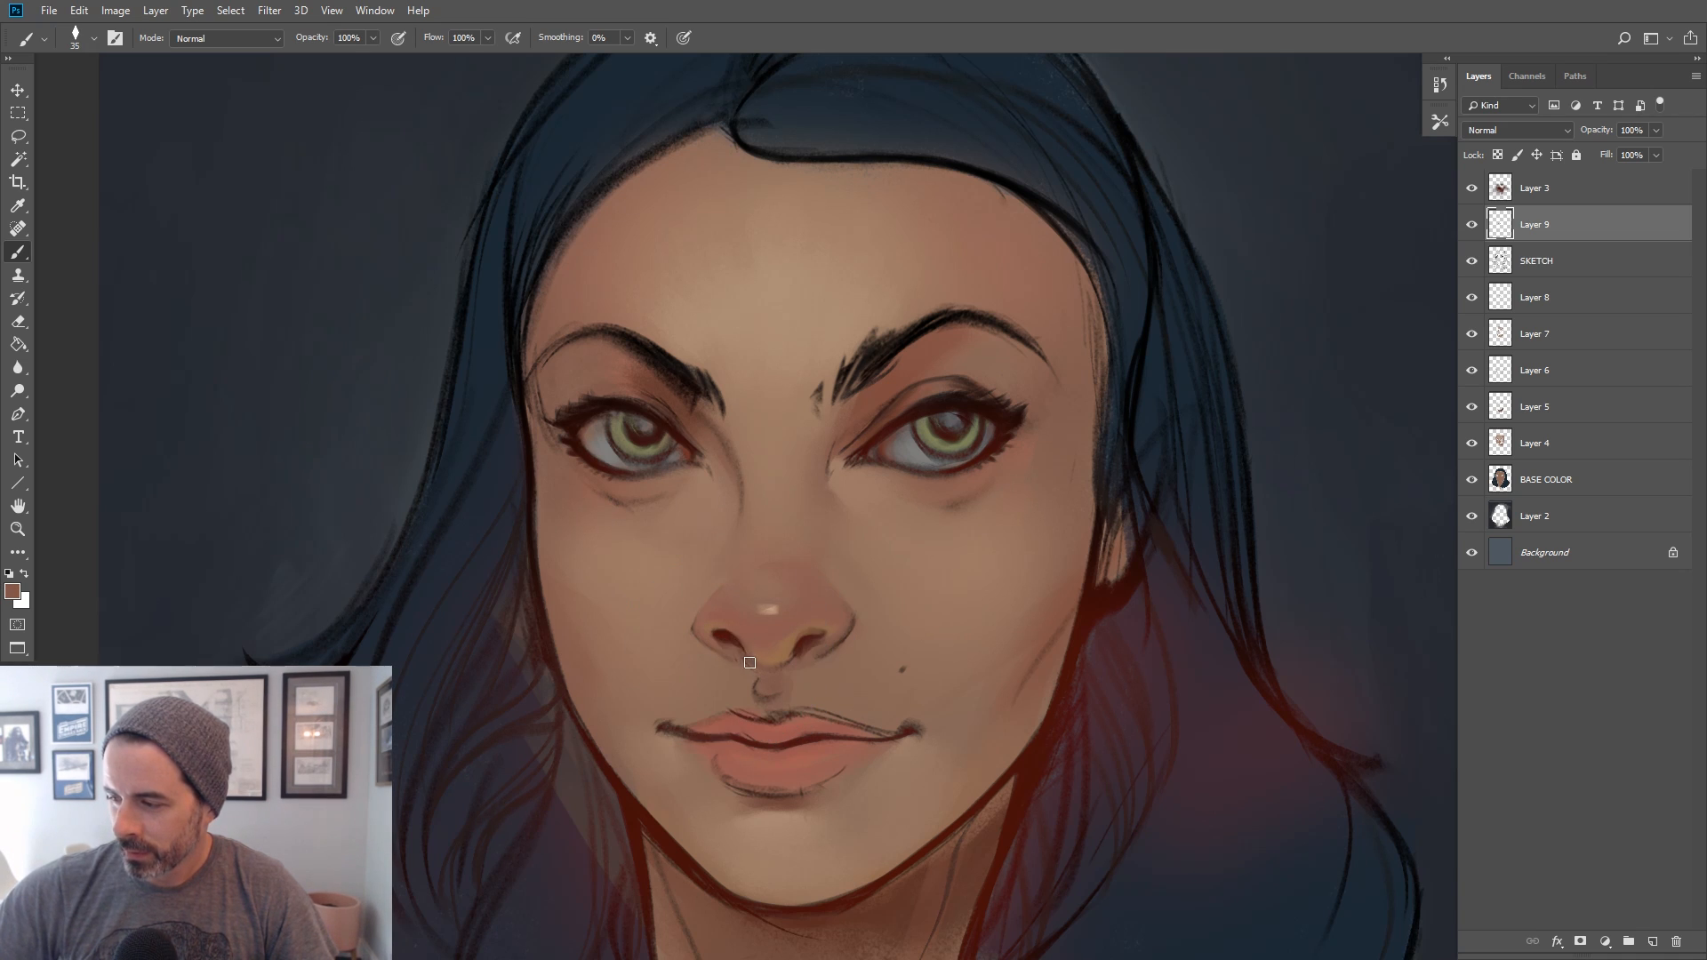
pyautogui.keyDown('alt'); pyautogui.click(746, 676); pyautogui.keyUp('alt')
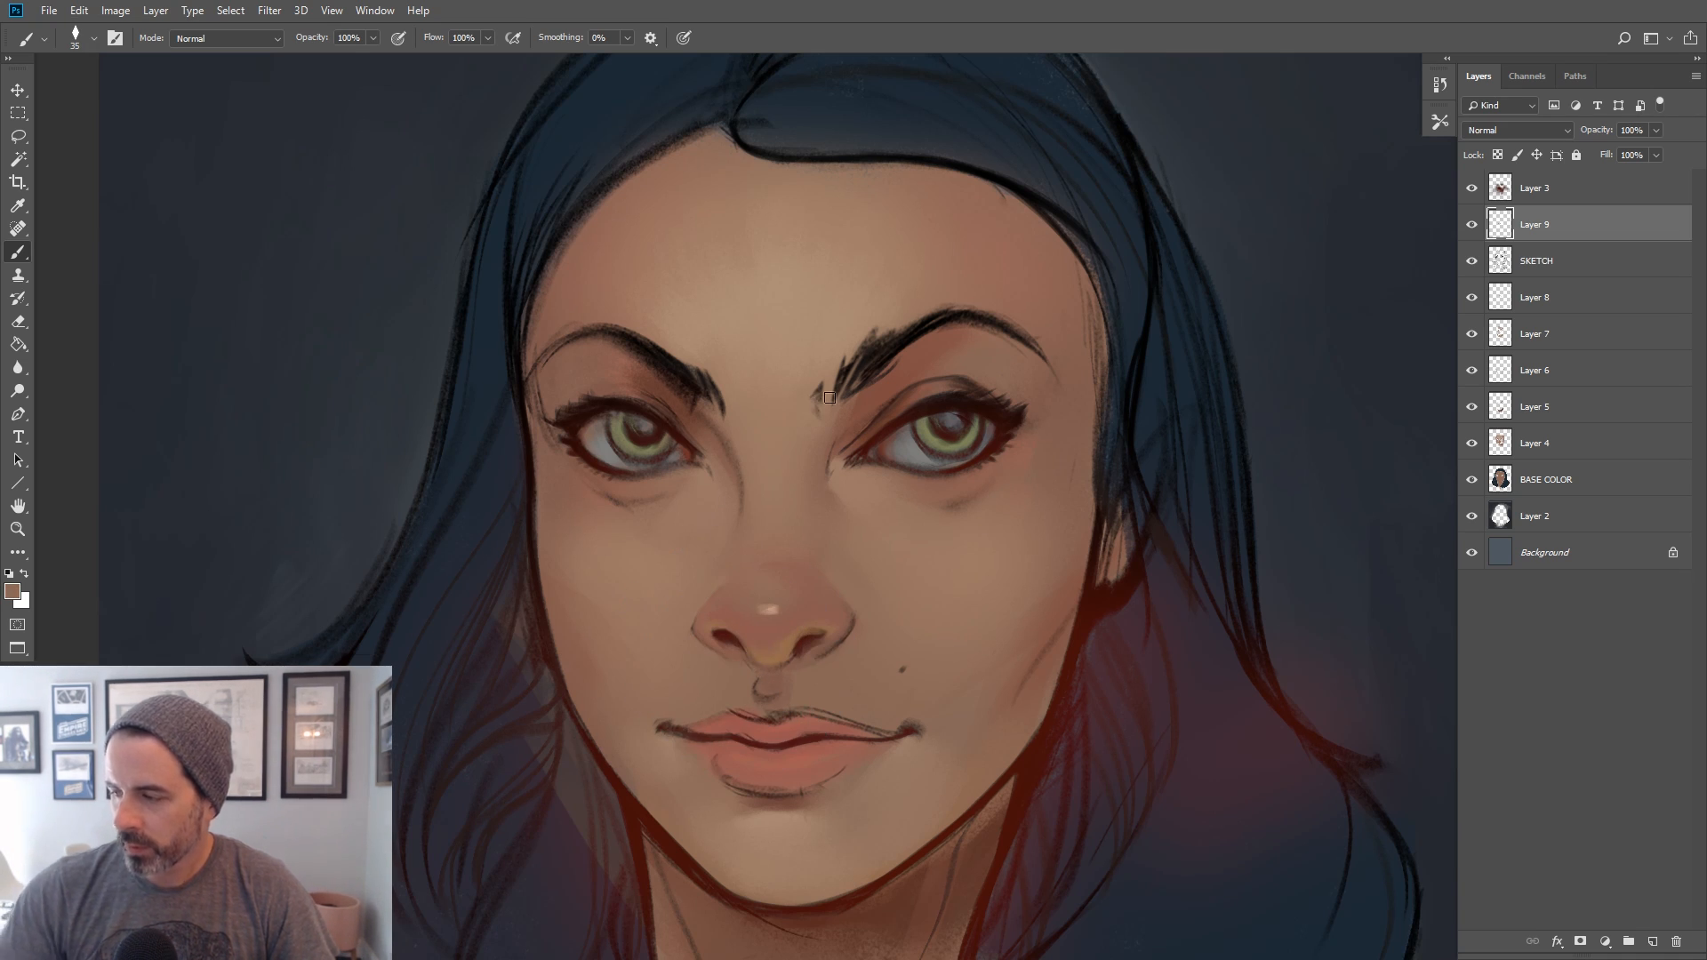
# Refine the outer edge of the right nostril wing with sampled skin and dark red tones, using a 15 to 30 px brush
pyautogui.press('[')
pyautogui.keyDown('alt'); pyautogui.click(796, 620); pyautogui.keyUp('alt')
pyautogui.press('[')
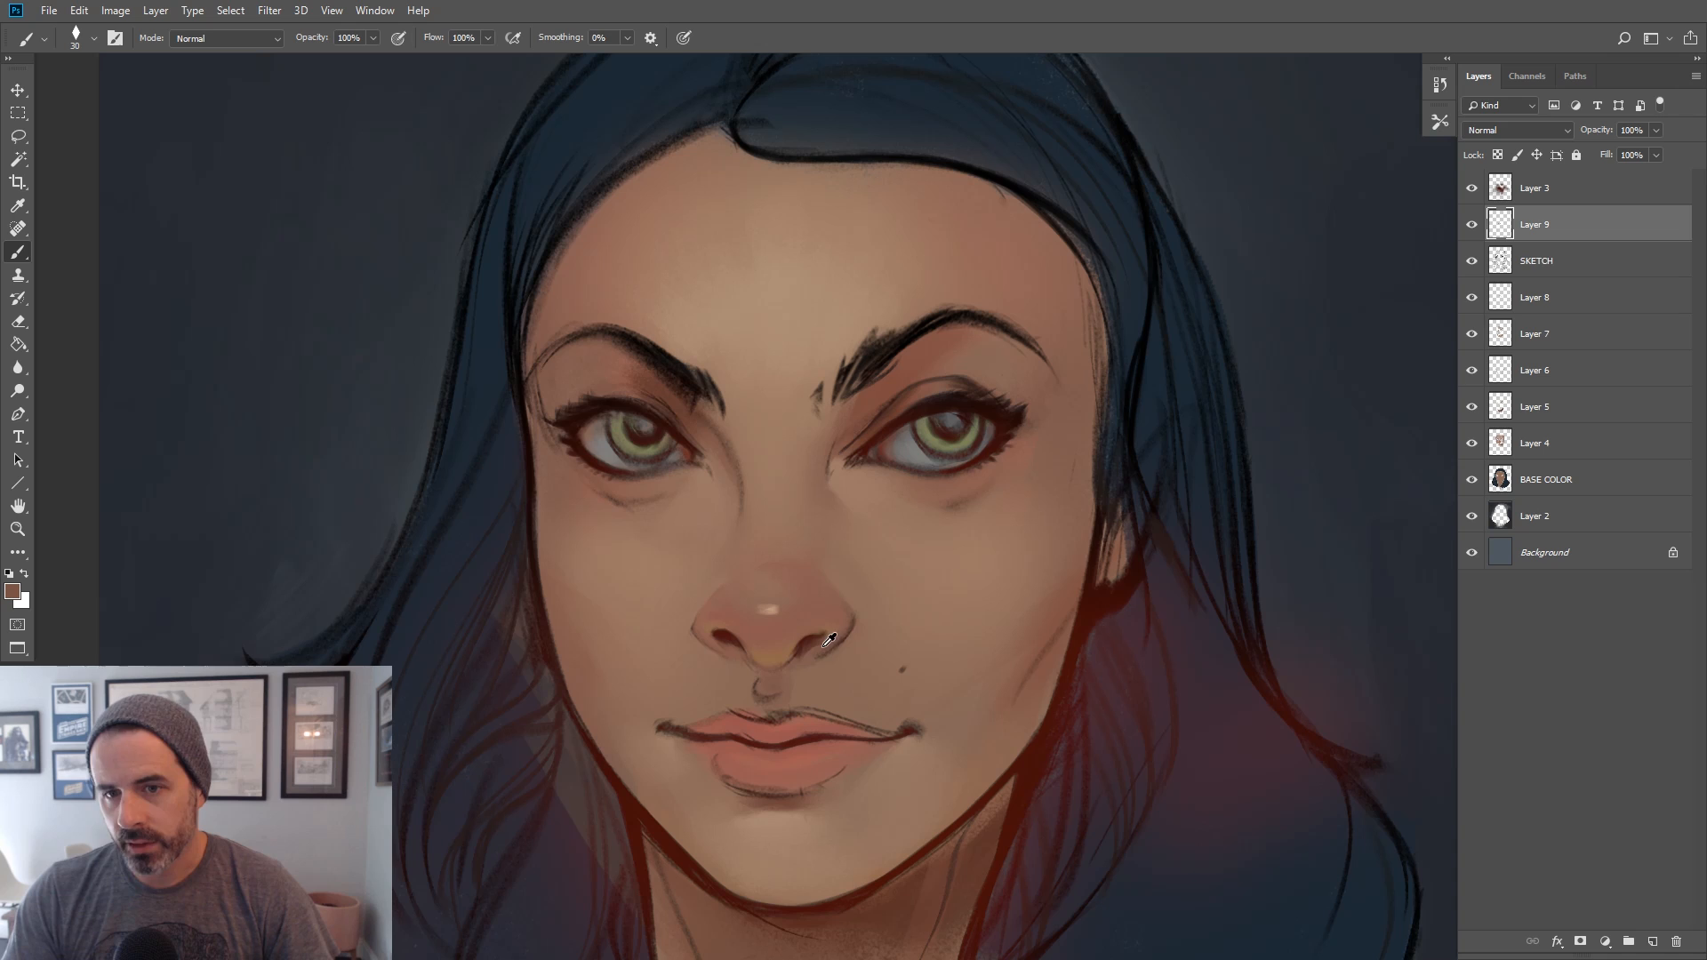
pyautogui.keyDown('alt'); pyautogui.click(853, 609); pyautogui.keyUp('alt')
pyautogui.press('[')
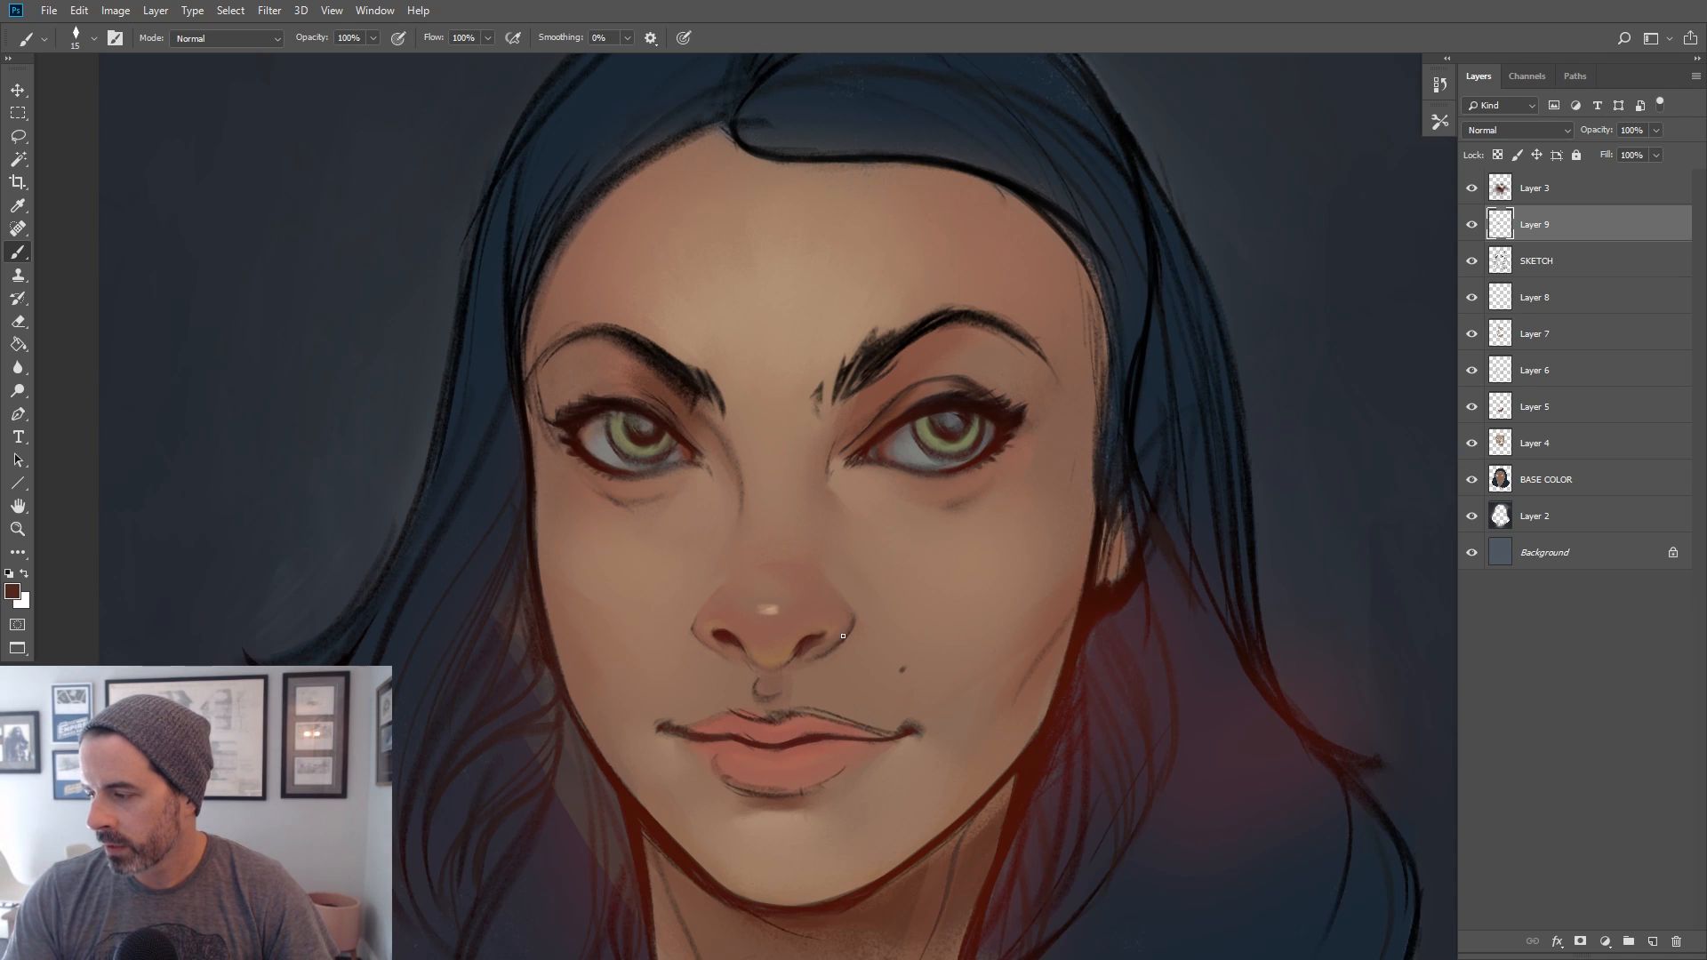
pyautogui.keyDown('alt'); pyautogui.click(844, 634); pyautogui.keyUp('alt')
pyautogui.press(']')
pyautogui.keyDown('alt'); pyautogui.click(839, 642); pyautogui.keyUp('alt')
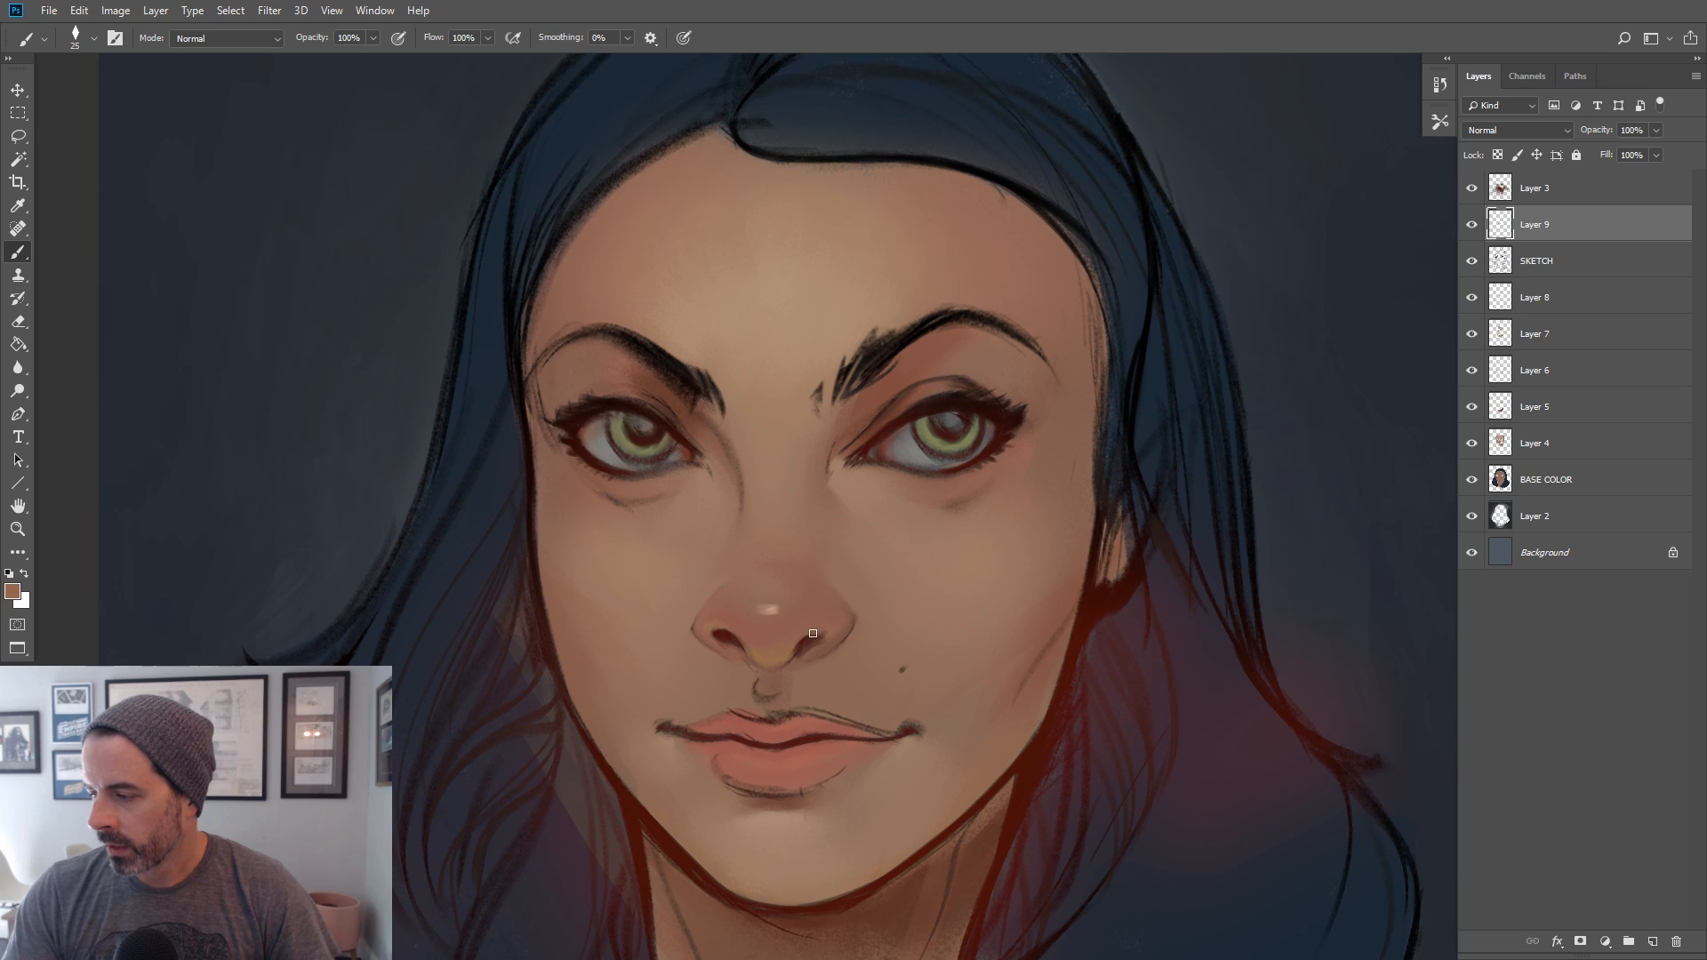
# Deepen the right nostril with a sampled dark red, and soften the left nostril's upper edge with sampled nose tones
pyautogui.press('alt')
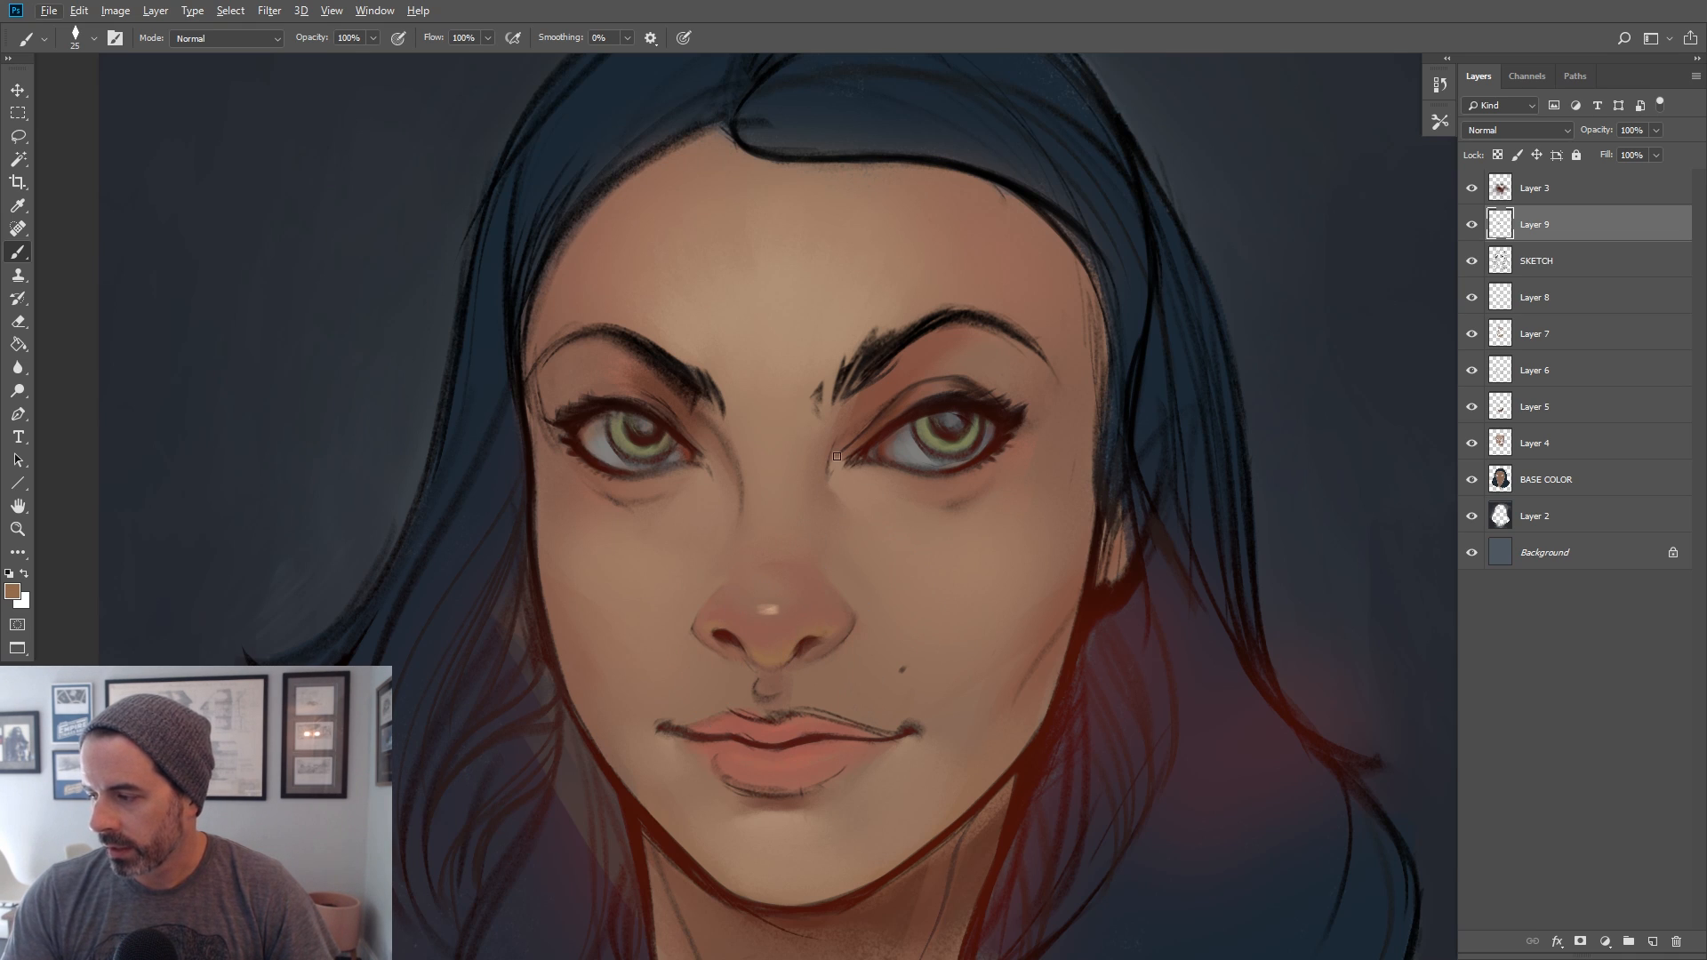
pyautogui.press('alt')
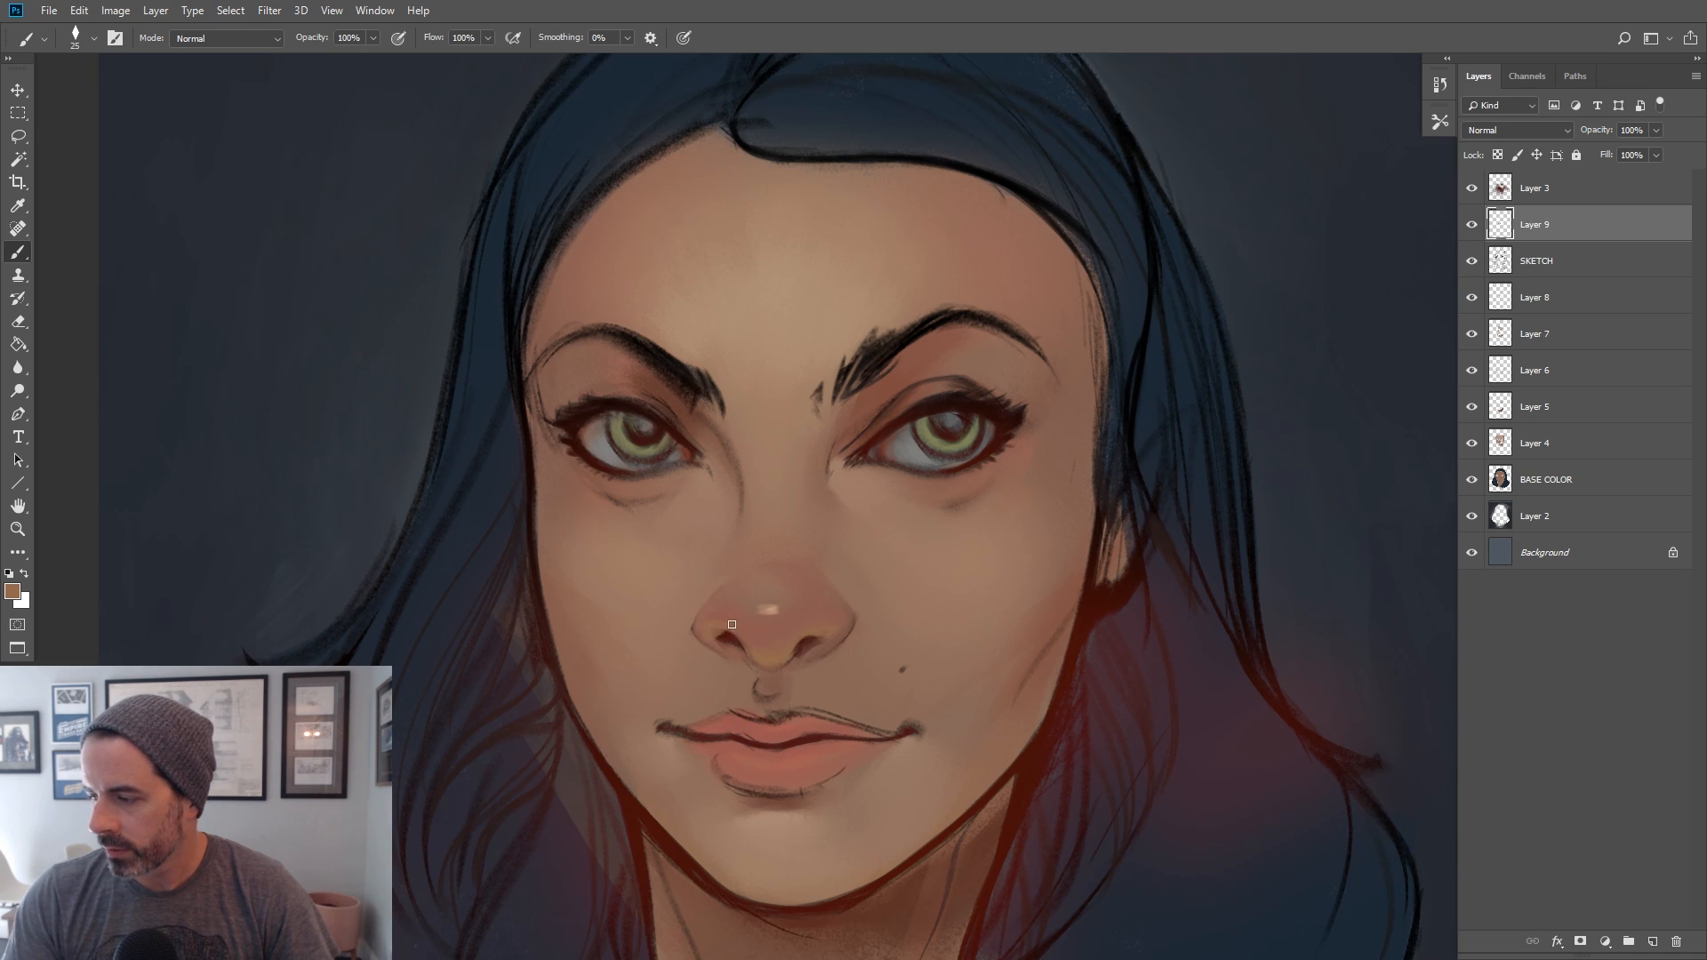
pyautogui.keyDown('alt'); pyautogui.click(802, 642); pyautogui.keyUp('alt')
pyautogui.press('[')
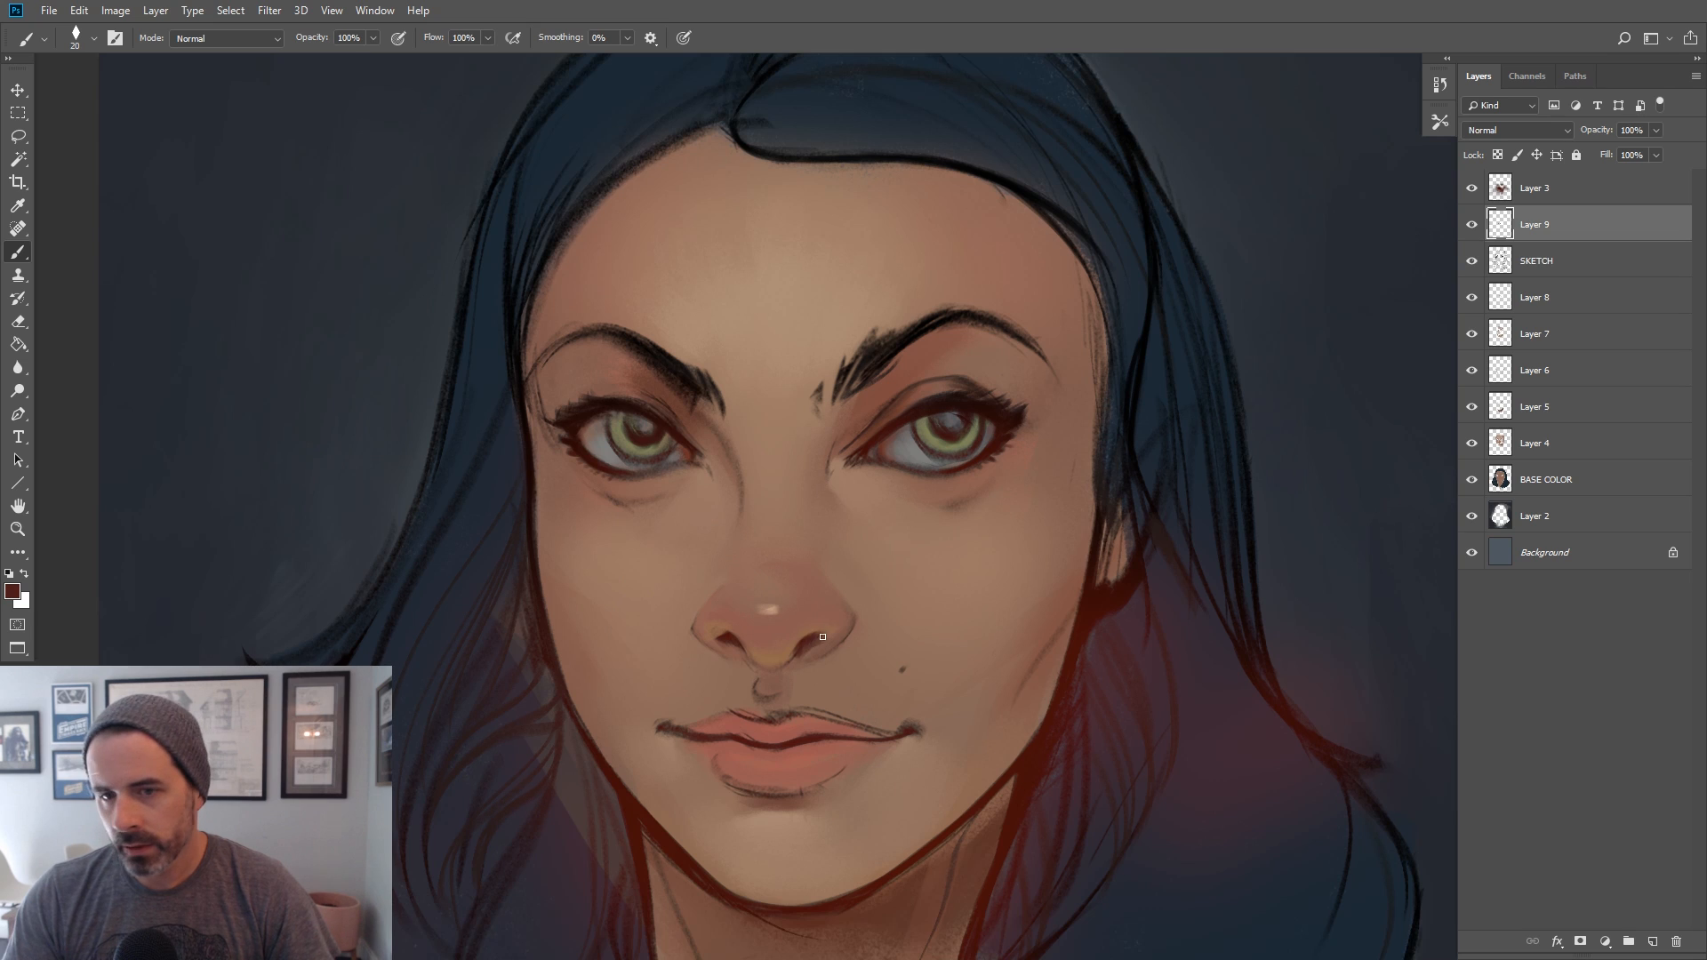
pyautogui.keyDown('alt'); pyautogui.click(714, 621); pyautogui.keyUp('alt')
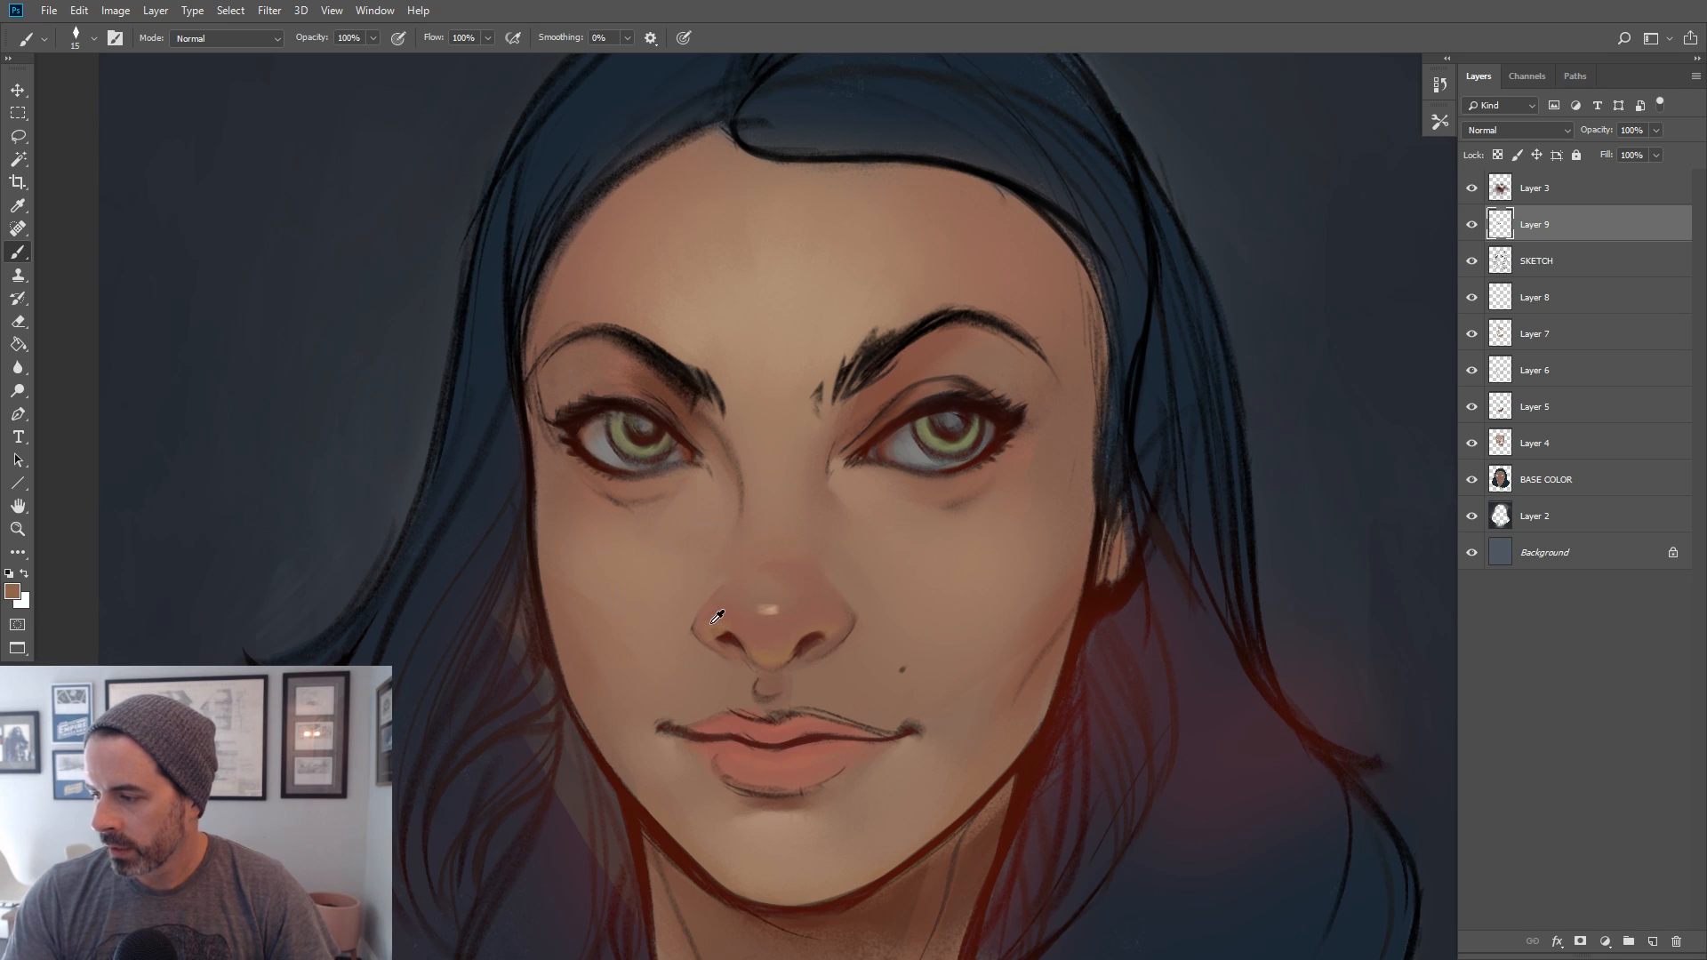
pyautogui.keyDown('alt'); pyautogui.click(738, 624); pyautogui.keyUp('alt')
pyautogui.press(']')
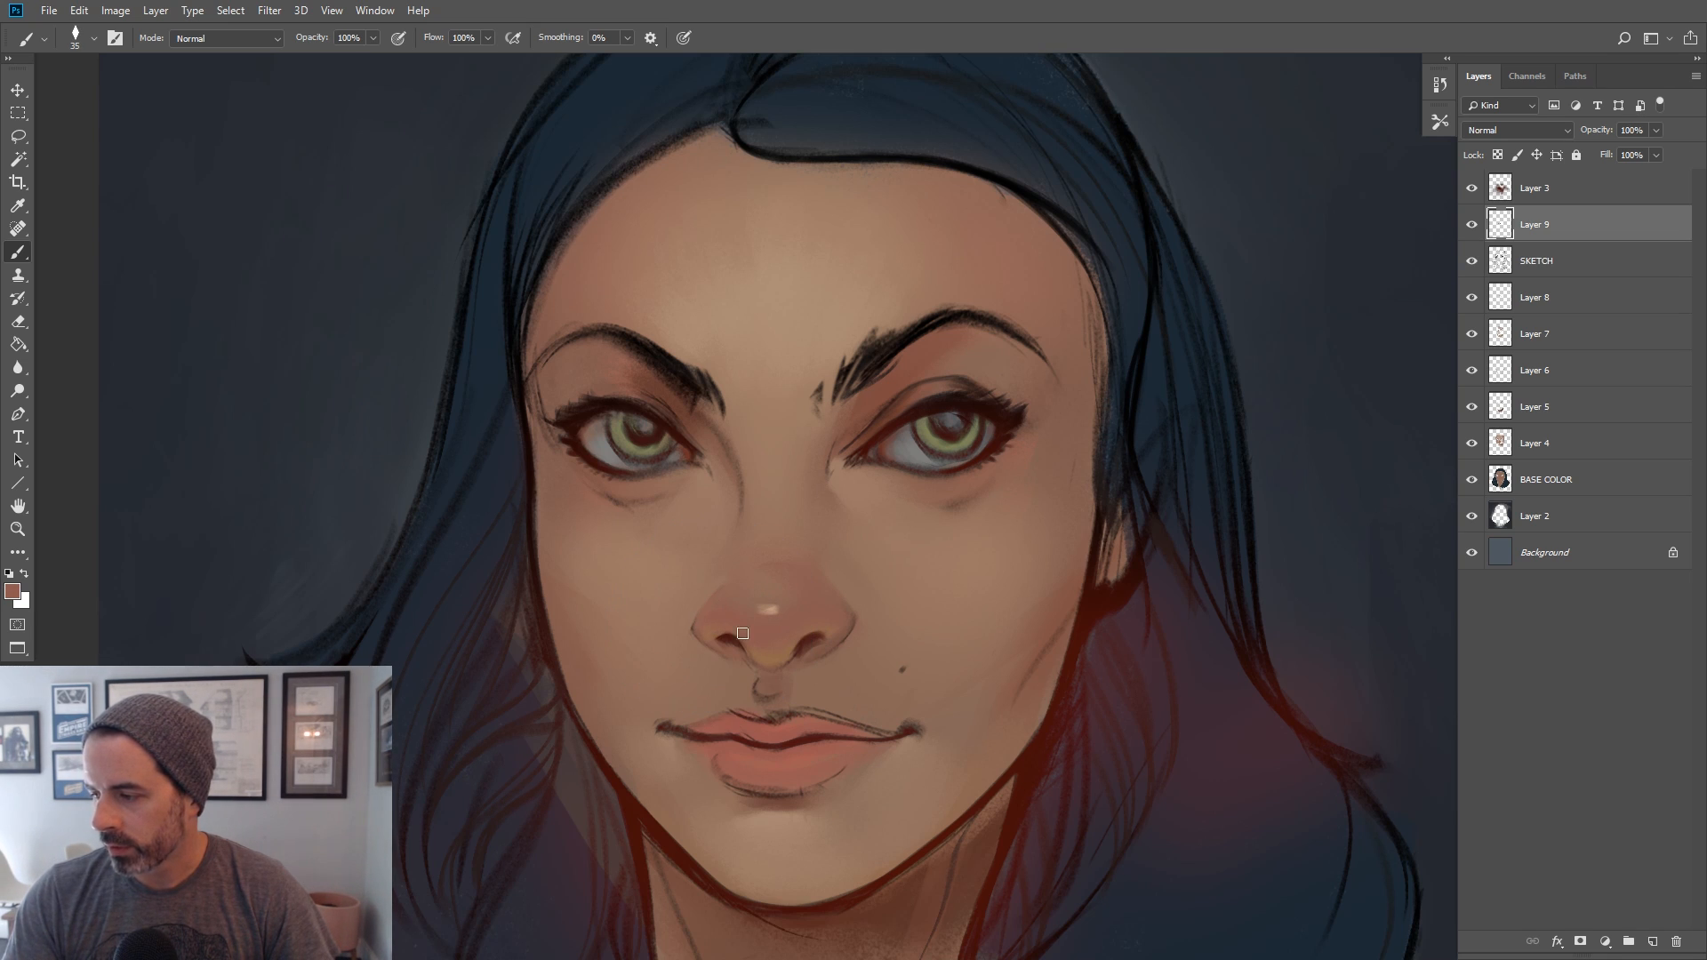
# Blend the skin around the right nostril and beside the nose tip with sampled brown and reddish tones
pyautogui.keyDown('alt'); pyautogui.click(796, 634); pyautogui.keyUp('alt')
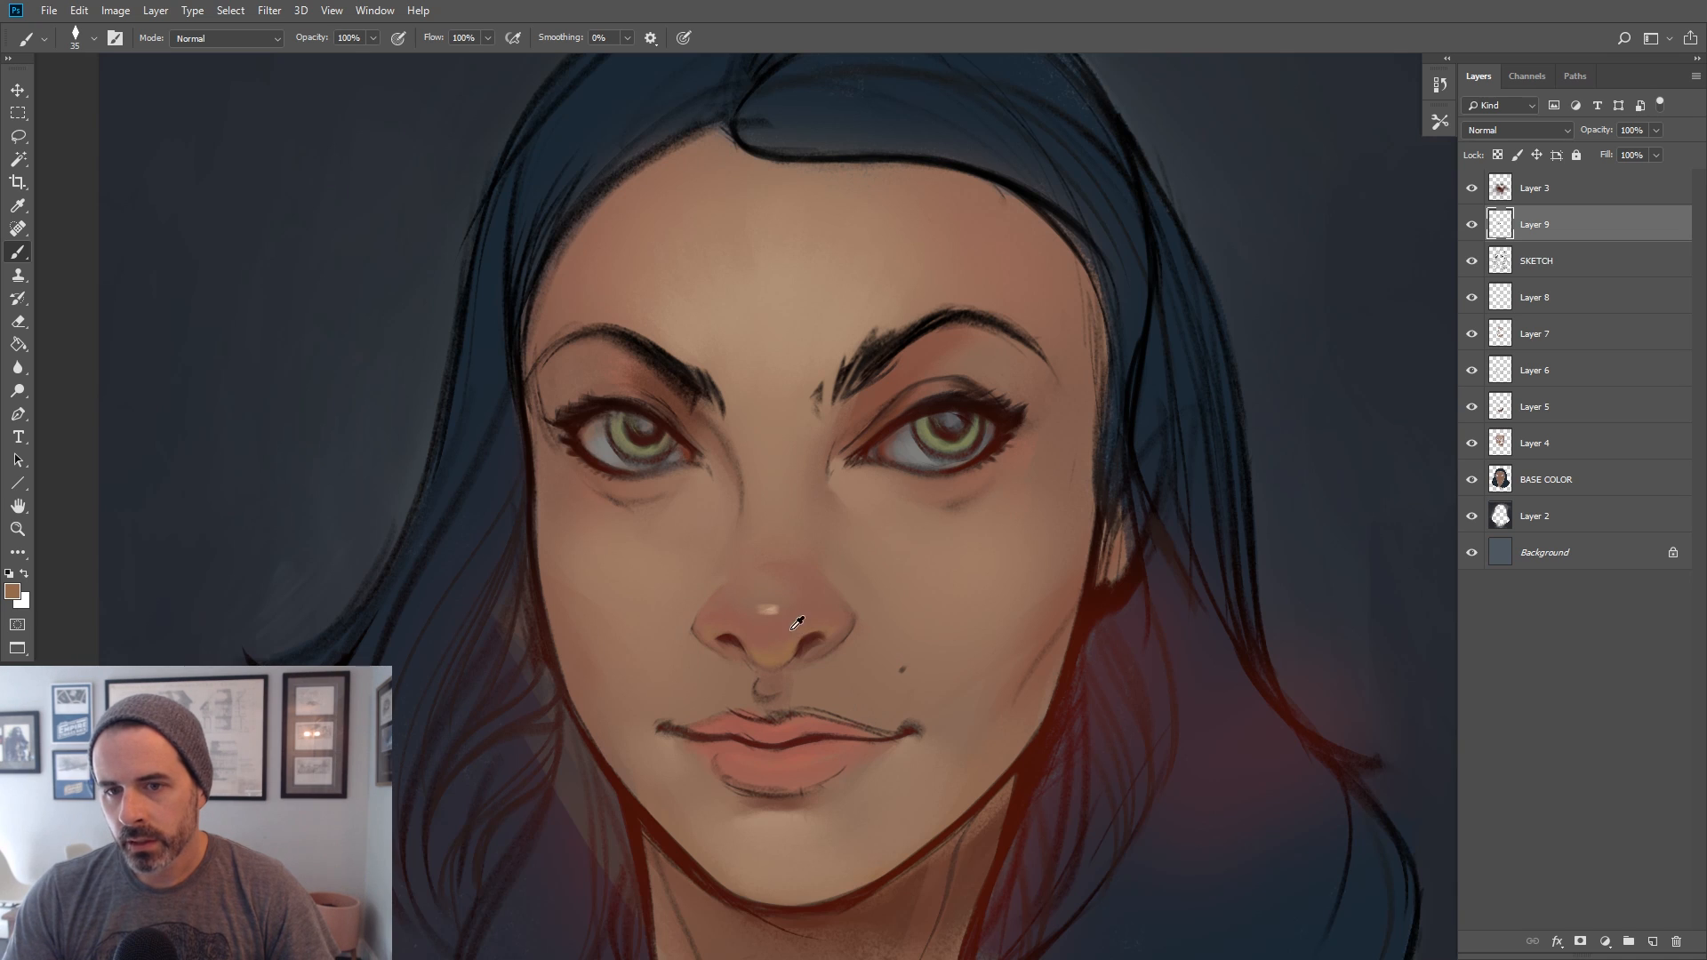
pyautogui.keyDown('alt'); pyautogui.click(804, 627); pyautogui.keyUp('alt')
pyautogui.press('[')
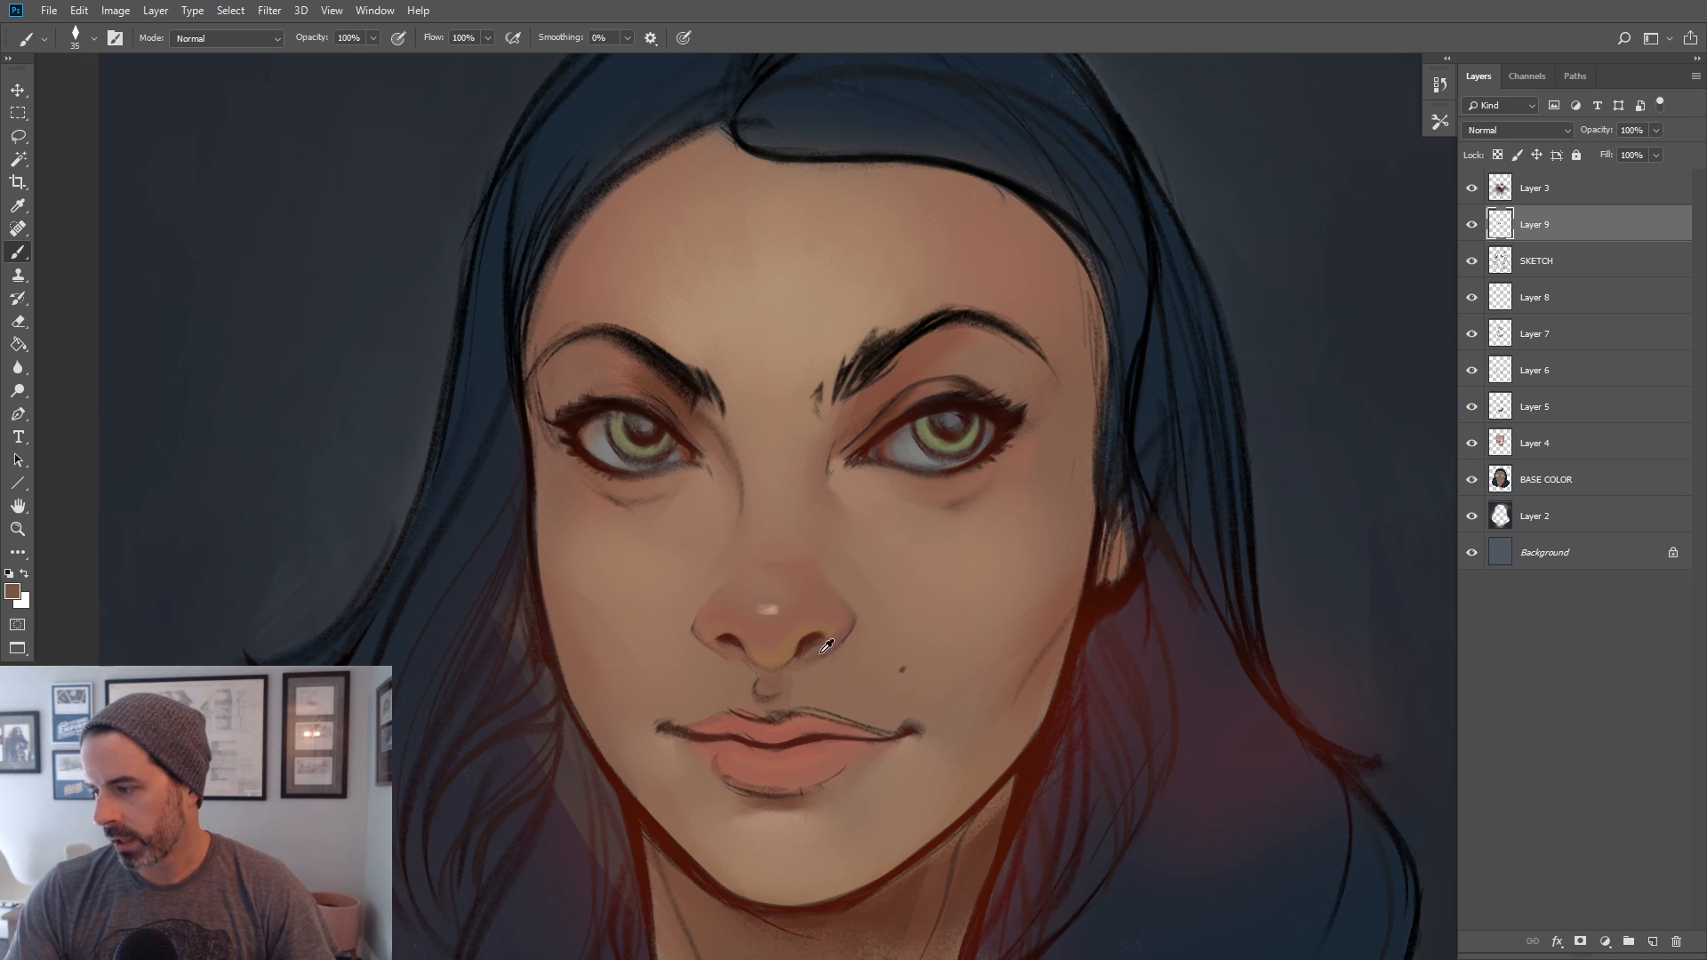
pyautogui.keyDown('alt'); pyautogui.click(820, 653); pyautogui.keyUp('alt')
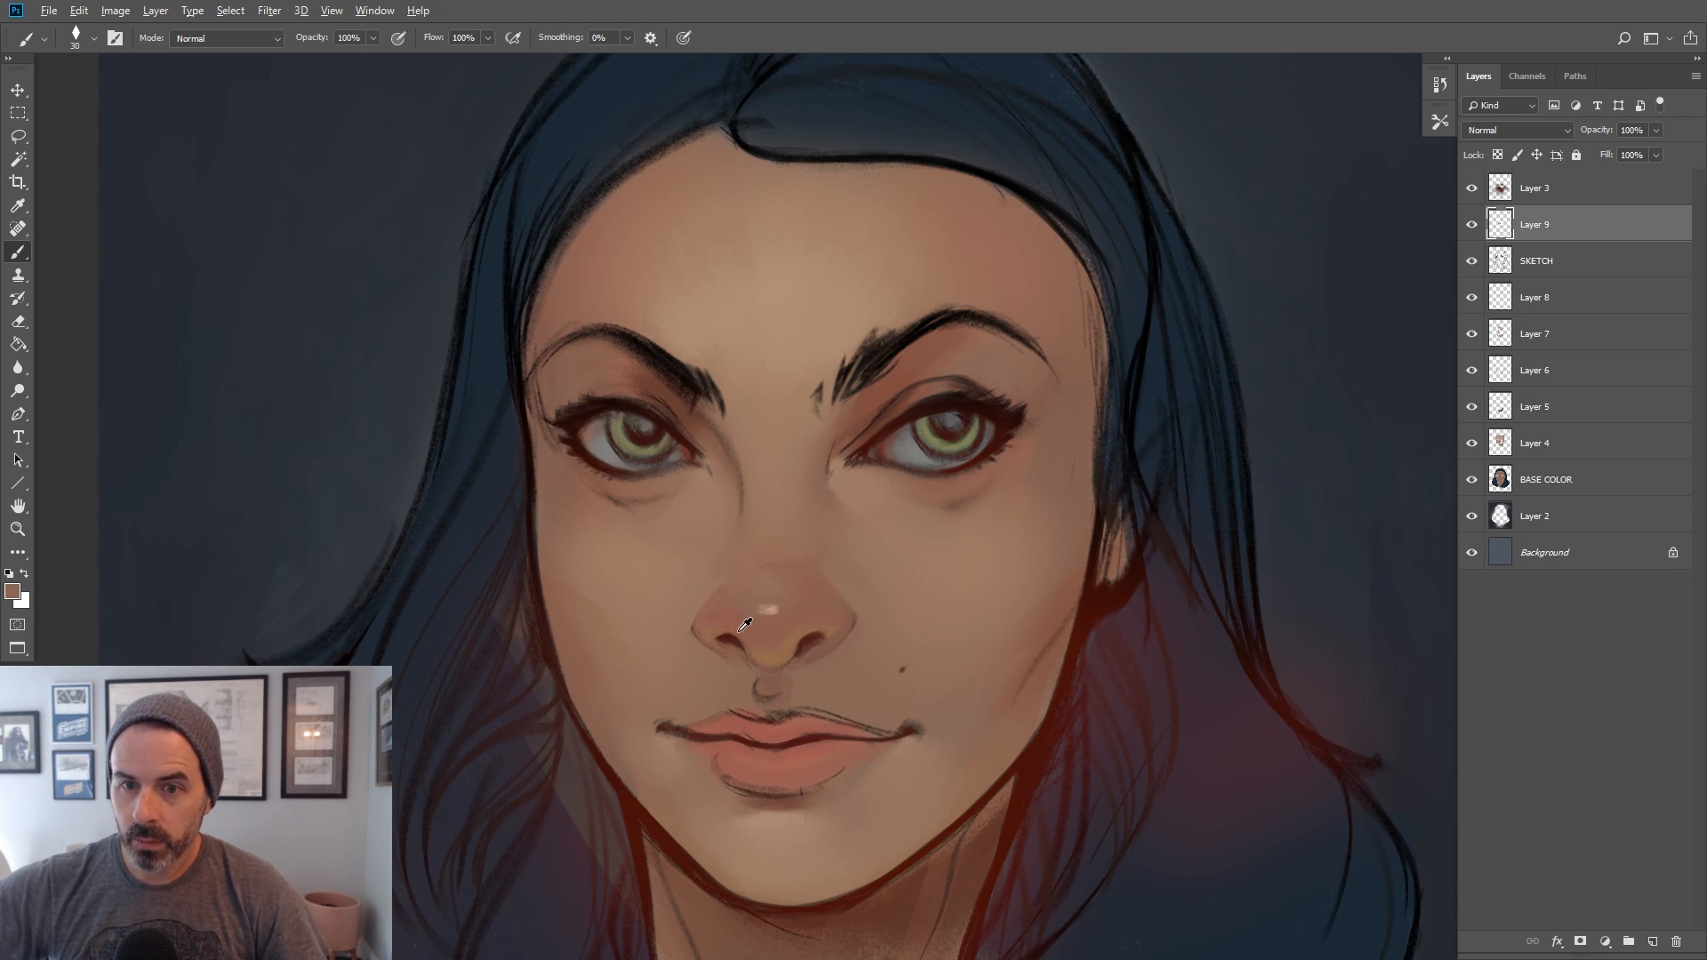
# Clean up the left nostril wing's contour with a sampled skin tone, and sample dark red for a 10 px brush
pyautogui.keyDown('alt'); pyautogui.click(708, 623); pyautogui.keyUp('alt')
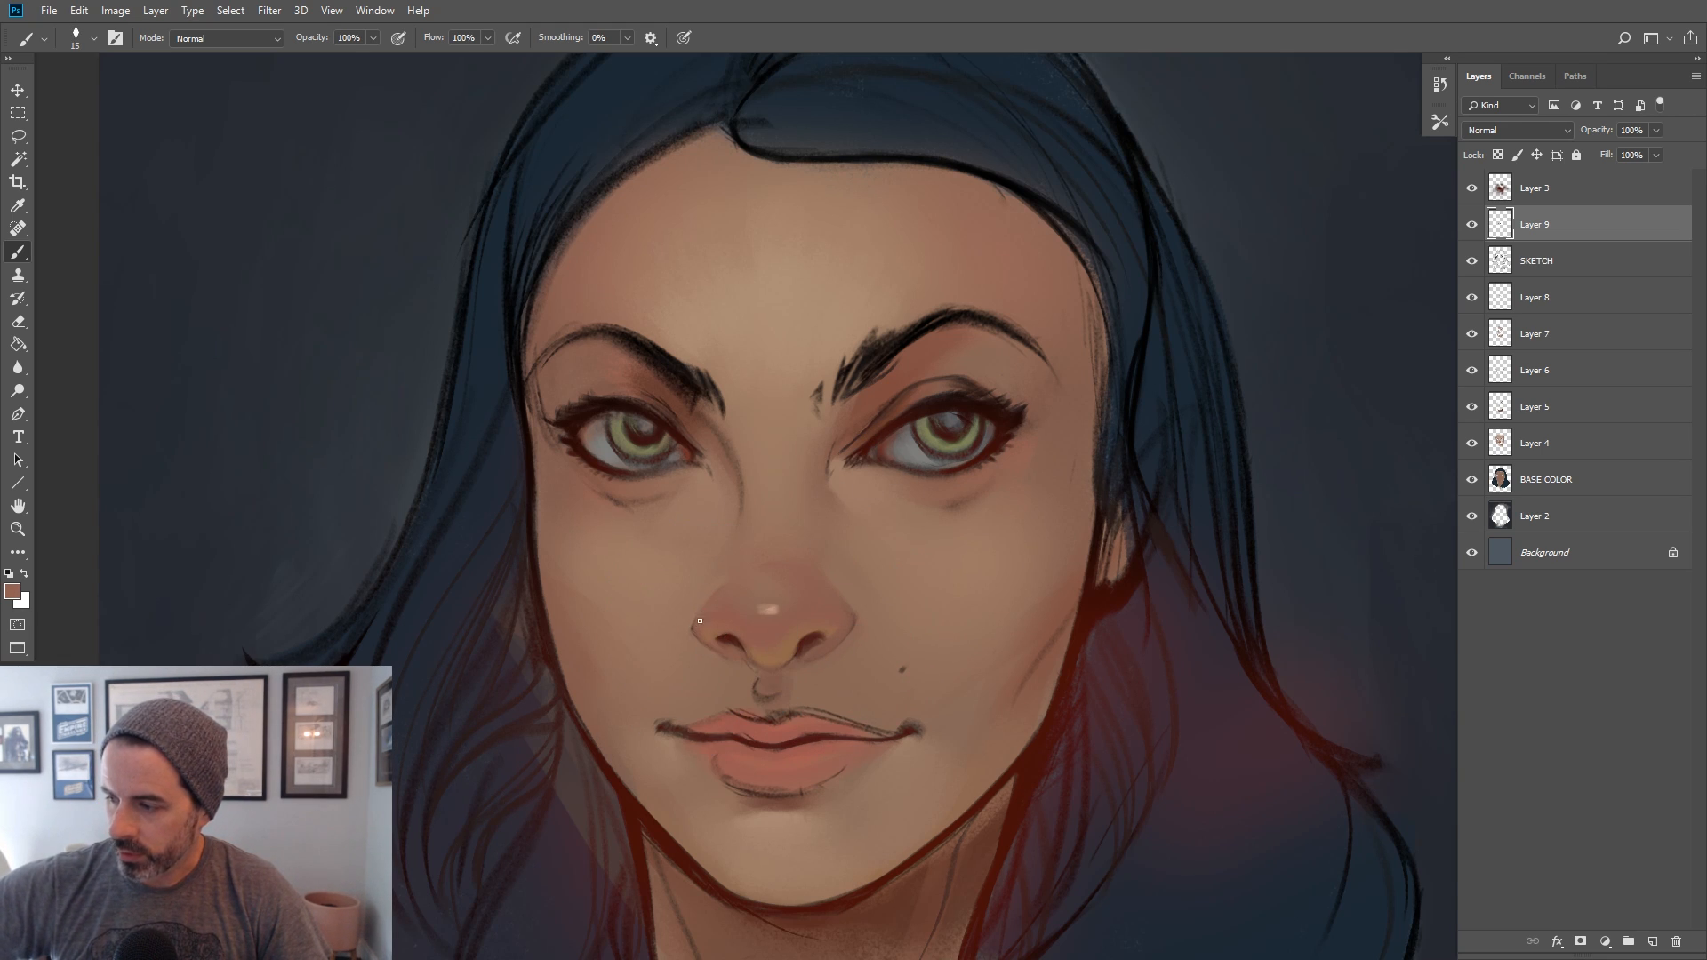
pyautogui.keyDown('alt'); pyautogui.click(722, 630); pyautogui.keyUp('alt')
pyautogui.press('[')
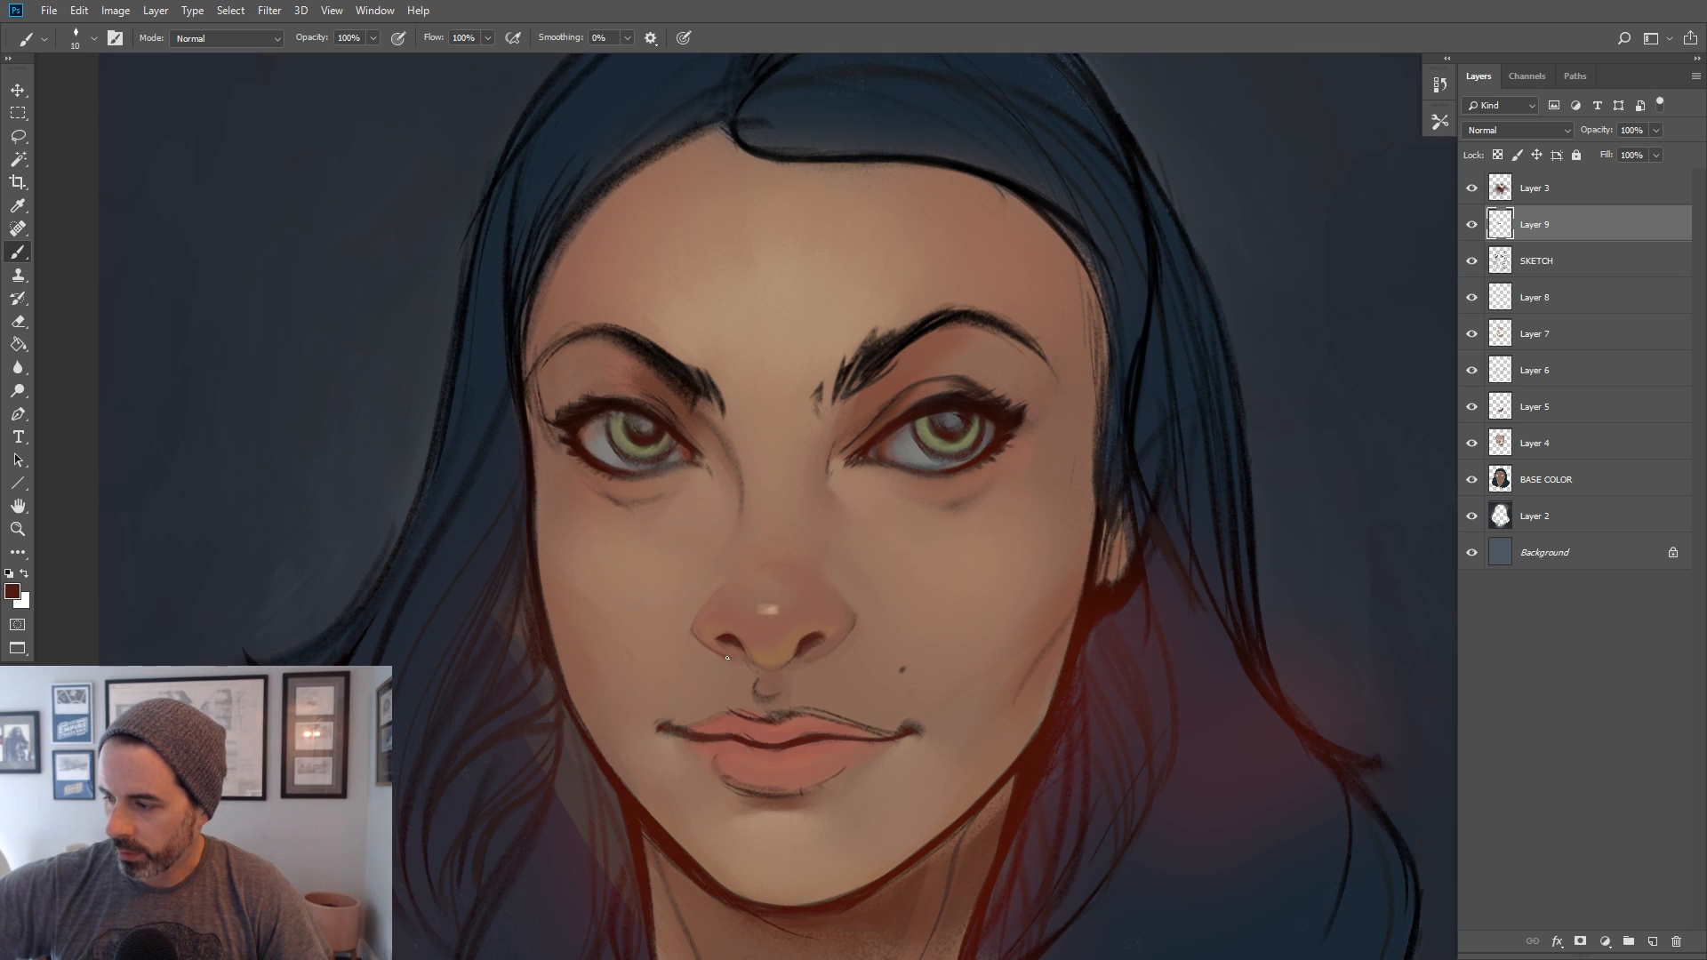
# Soften the contour of the right nostril wing into the cheek with sampled skin tones, growing the brush to 30 px
pyautogui.keyDown('alt'); pyautogui.click(819, 654); pyautogui.keyUp('alt')
pyautogui.keyDown('alt'); pyautogui.click(852, 619); pyautogui.keyUp('alt')
pyautogui.press(']')
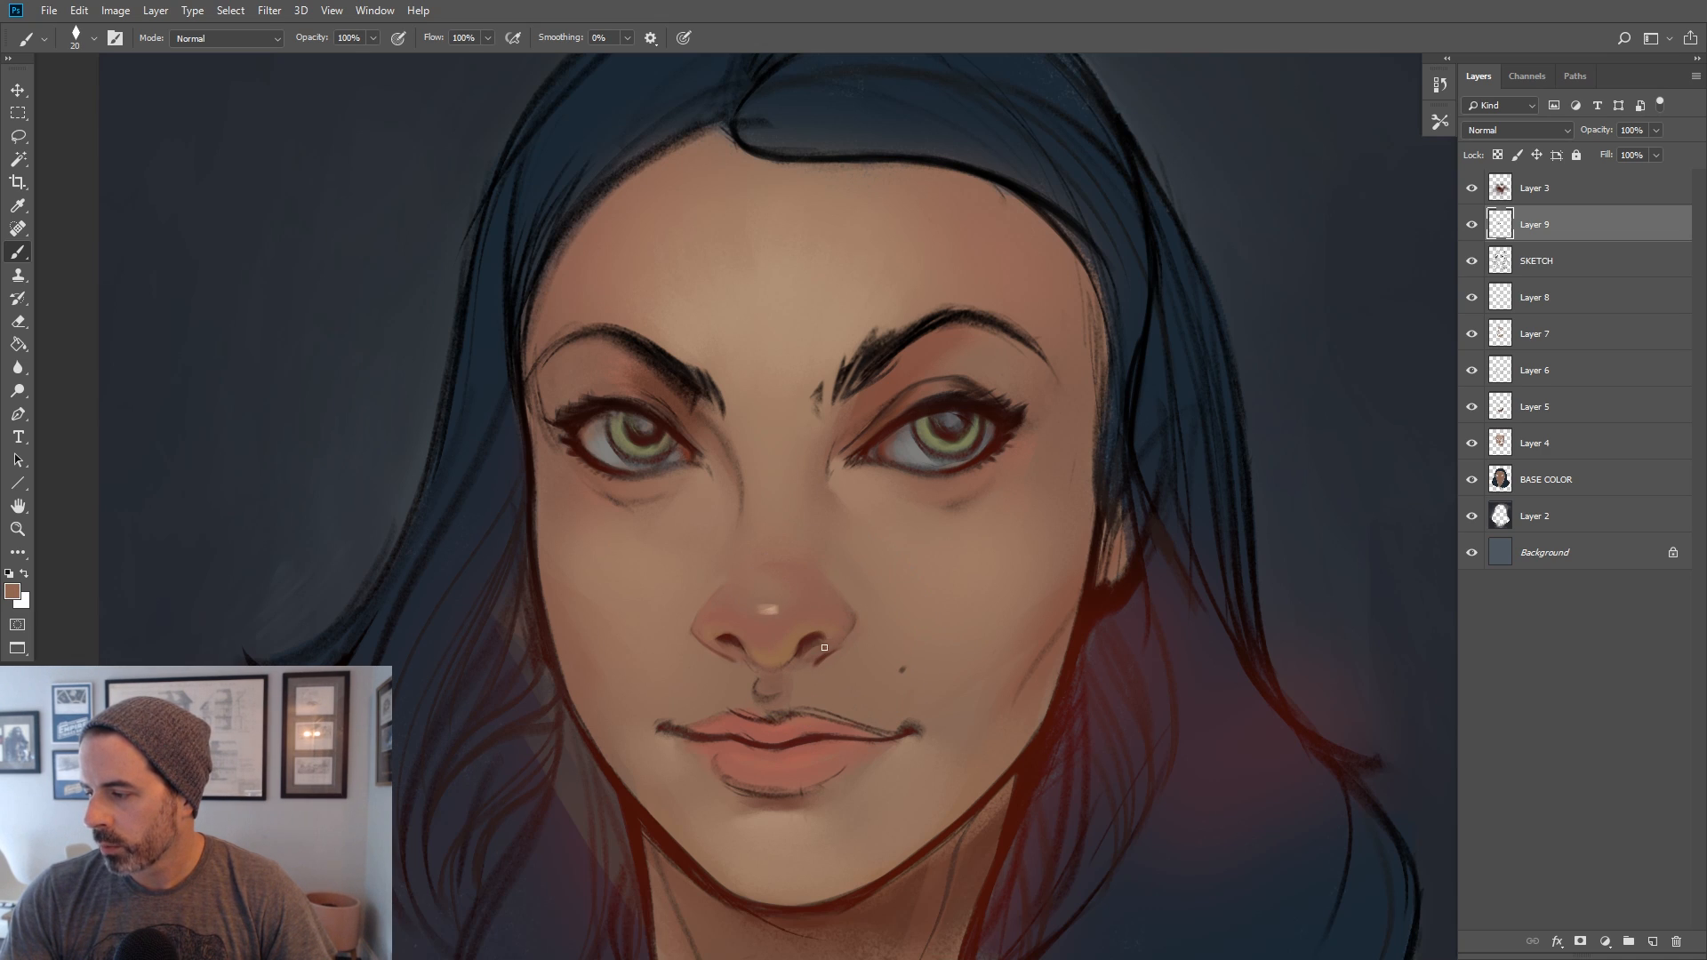
pyautogui.keyDown('alt'); pyautogui.click(849, 622); pyautogui.keyUp('alt')
pyautogui.press(']')
pyautogui.keyDown('alt'); pyautogui.click(859, 599); pyautogui.keyUp('alt')
pyautogui.press(']')
pyautogui.press(']')
pyautogui.keyDown('alt'); pyautogui.click(833, 651); pyautogui.keyUp('alt')
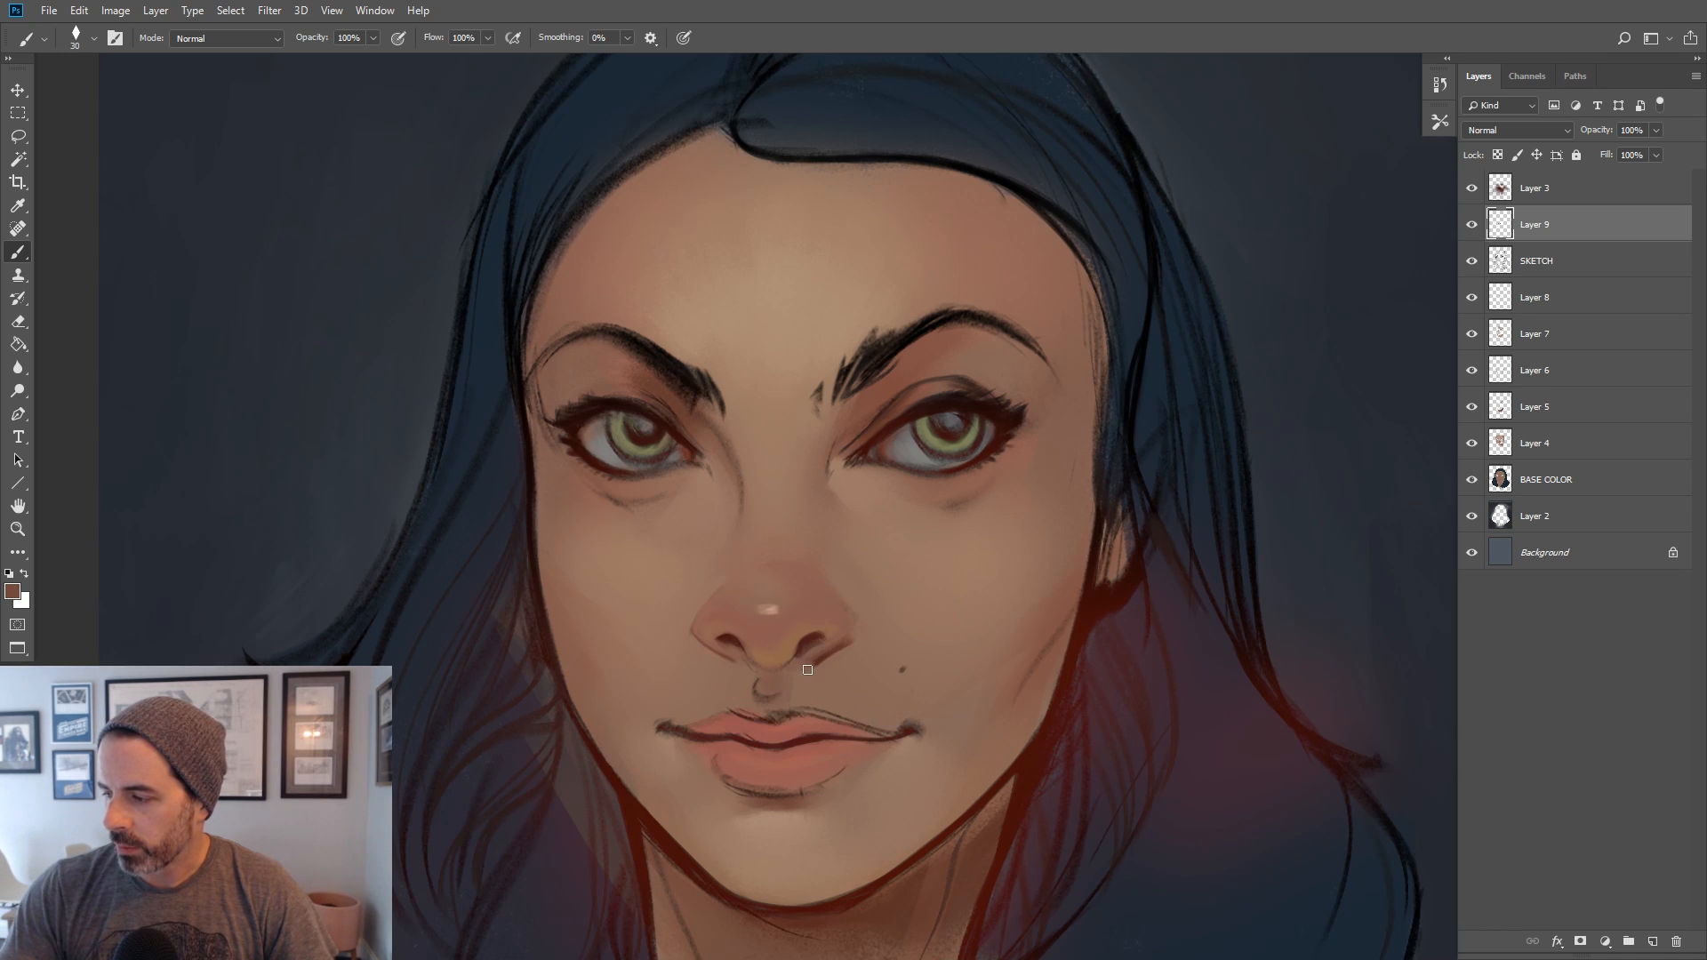
# Smooth the lower edge of the right nostril with sampled skin tones, then pick up its dark red colour
pyautogui.keyDown('alt'); pyautogui.click(819, 655); pyautogui.keyUp('alt')
pyautogui.press(']')
pyautogui.keyDown('alt'); pyautogui.click(825, 632); pyautogui.keyUp('alt')
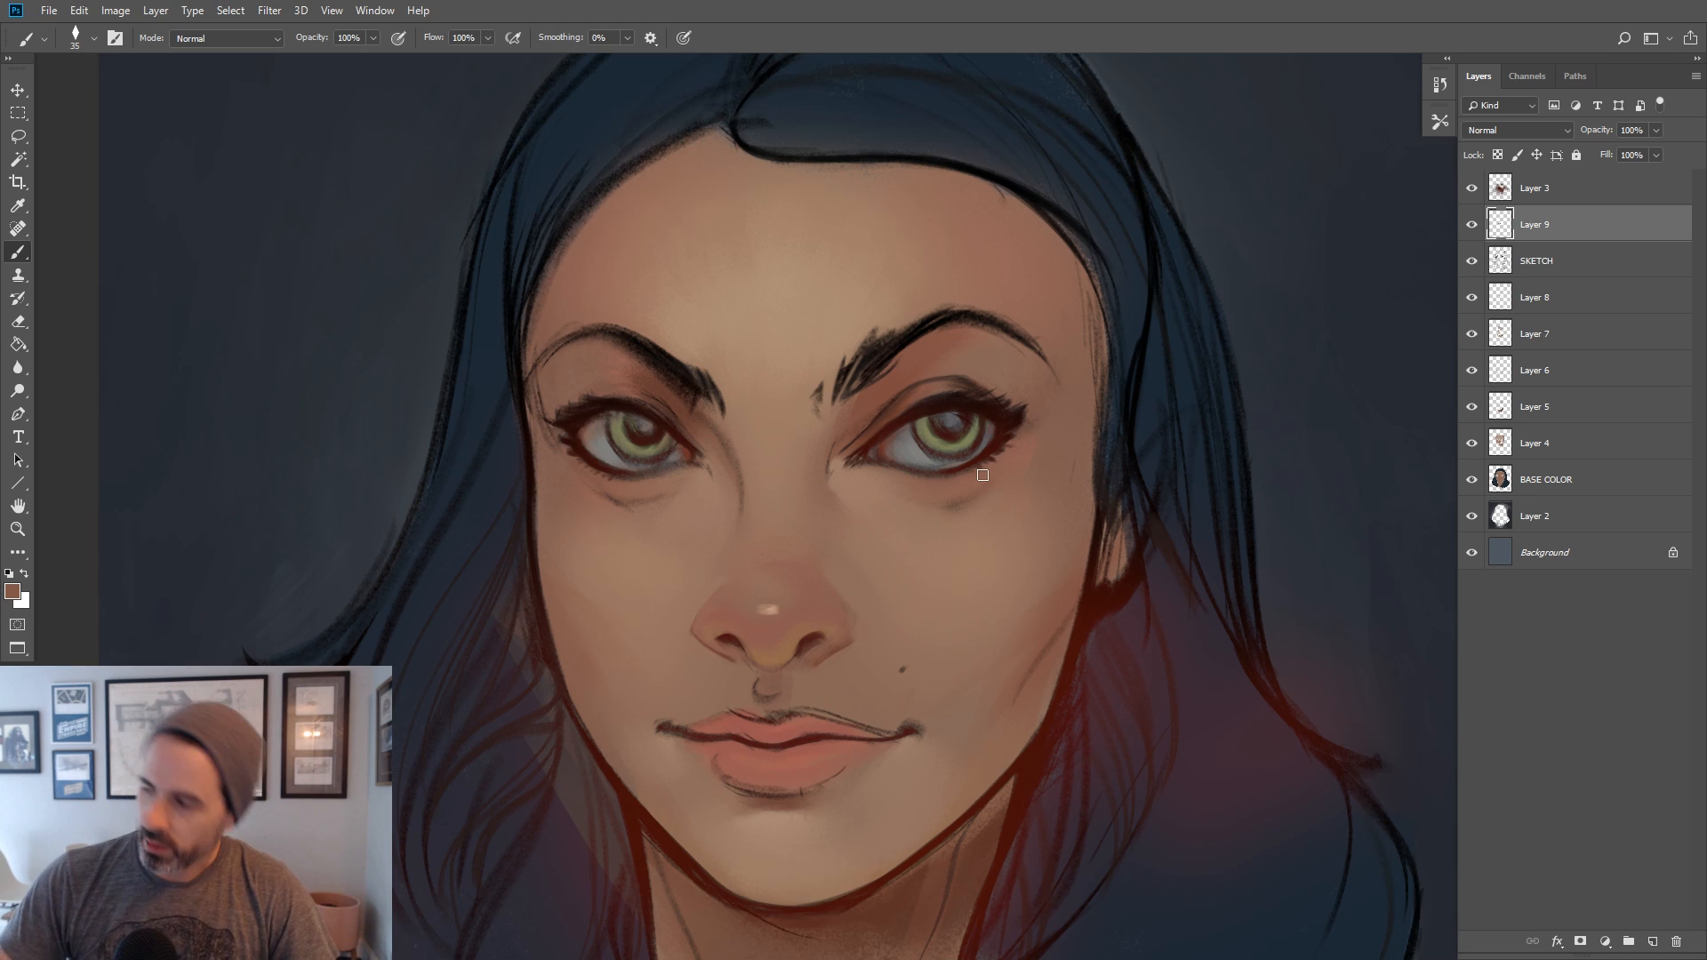
pyautogui.press('[')
pyautogui.keyDown('alt'); pyautogui.click(818, 666); pyautogui.keyUp('alt')
pyautogui.keyDown('alt'); pyautogui.click(814, 643); pyautogui.keyUp('alt')
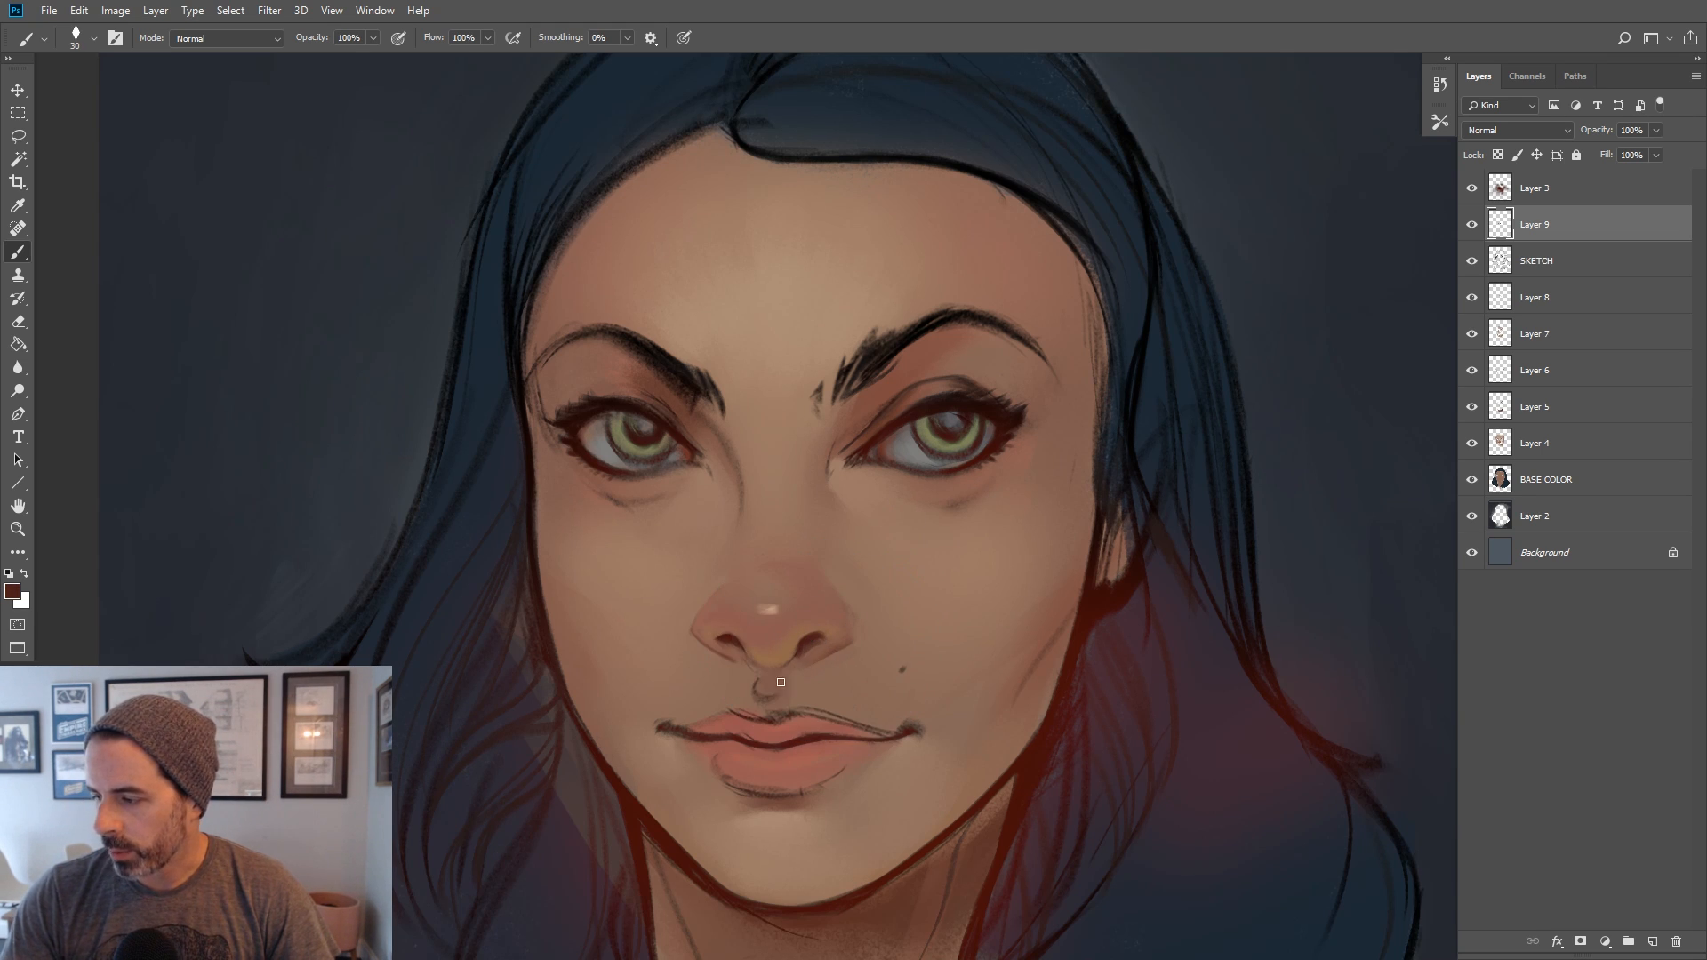
# Paint over the sketch line of the philtrum with sampled skin tones and a 35 px brush, forming a soft shadow
pyautogui.keyDown('alt'); pyautogui.click(776, 690); pyautogui.keyUp('alt')
pyautogui.press(']')
pyautogui.press(']')
pyautogui.press(']')
pyautogui.keyDown('alt'); pyautogui.click(772, 692); pyautogui.keyUp('alt')
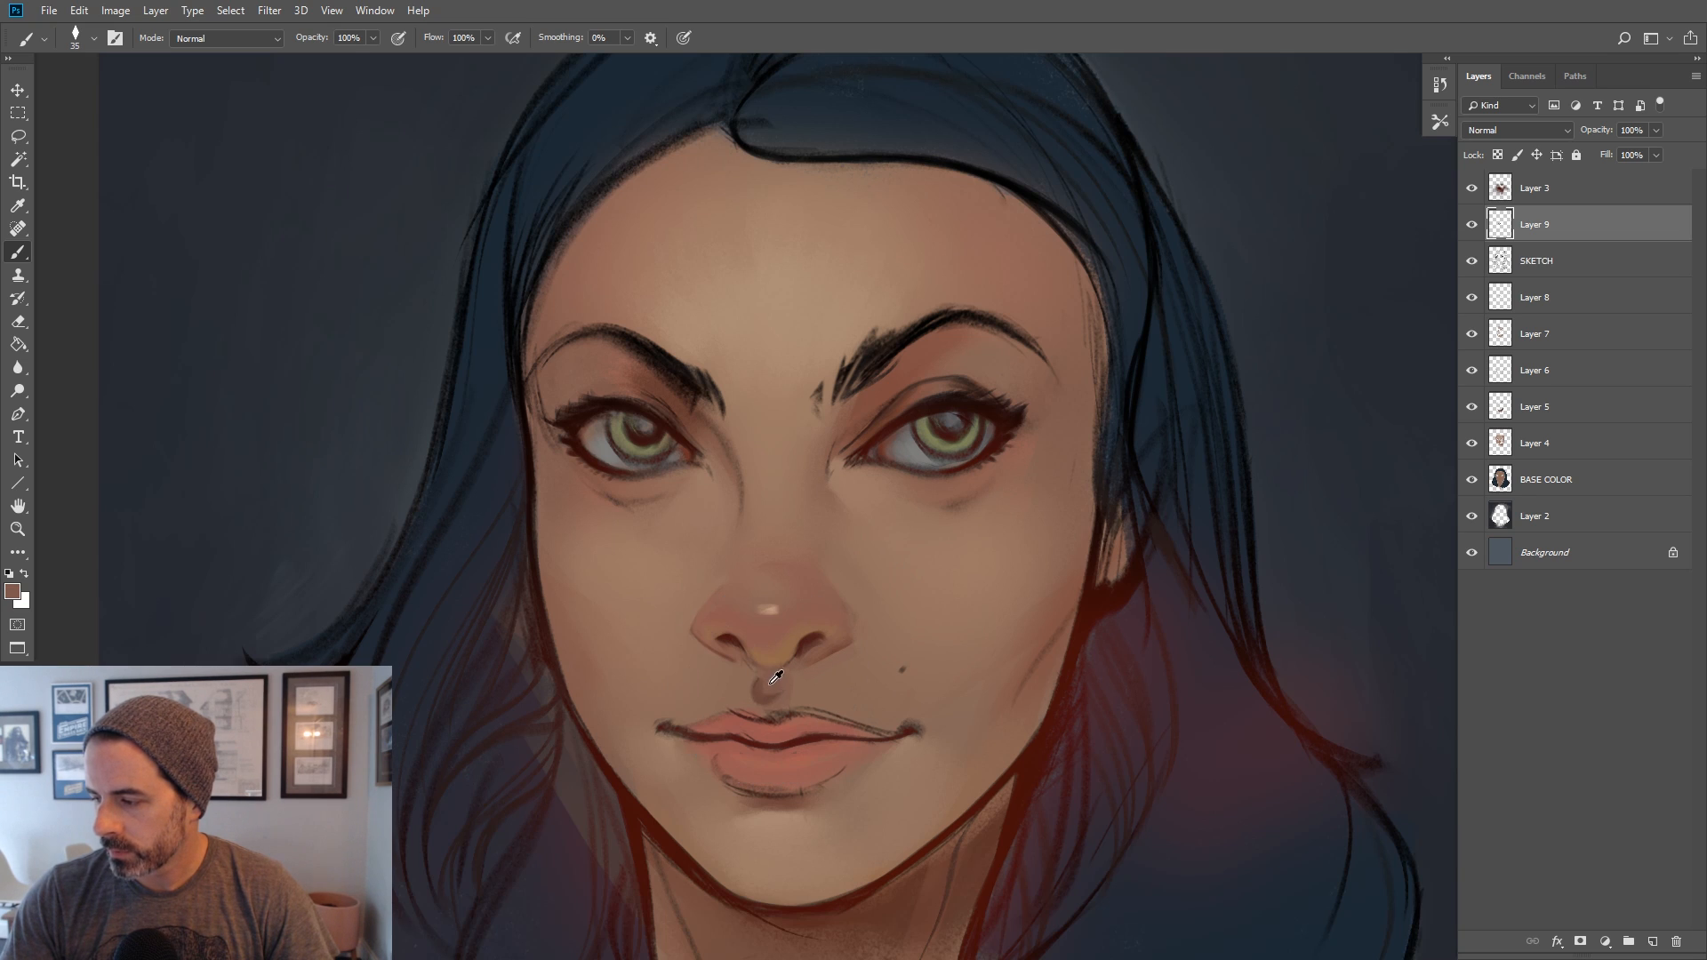
pyautogui.keyDown('alt'); pyautogui.click(769, 684); pyautogui.keyUp('alt')
pyautogui.moveTo(777, 685); pyautogui.dragTo(772, 690)
pyautogui.keyDown('alt'); pyautogui.click(748, 697); pyautogui.keyUp('alt')
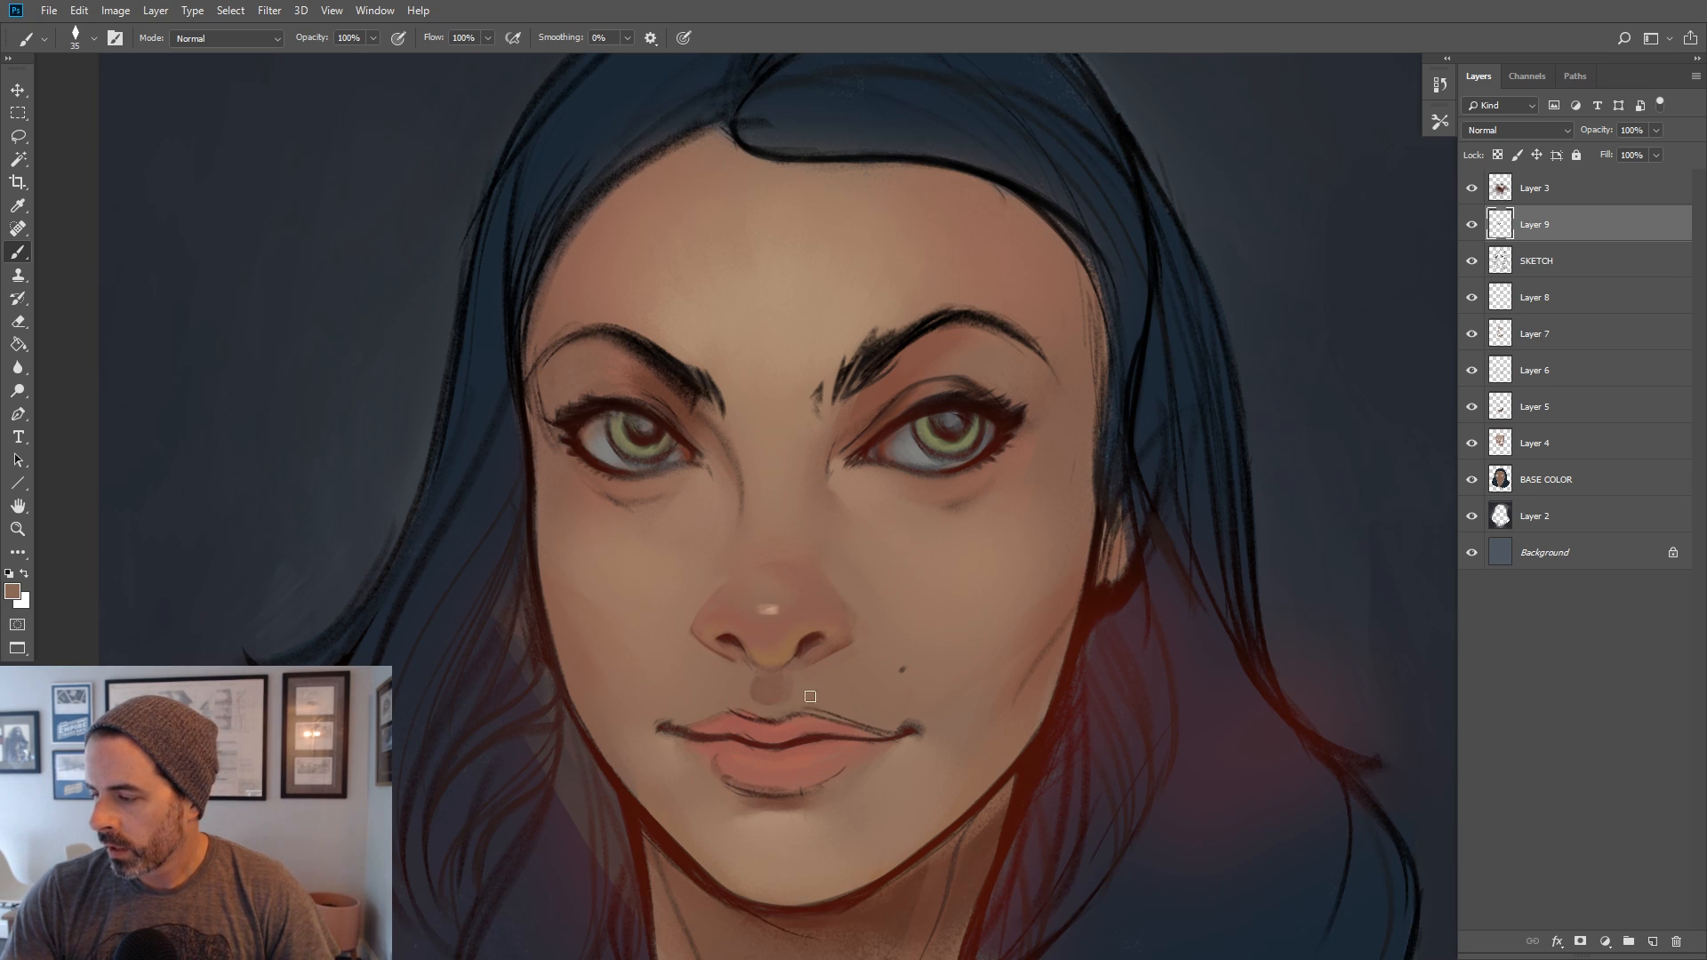
# Cover the sketch lines along the upper lip with the sampled lip colour, defining its shape with a 30 to 35 px brush
pyautogui.keyDown('alt'); pyautogui.click(707, 723); pyautogui.keyUp('alt')
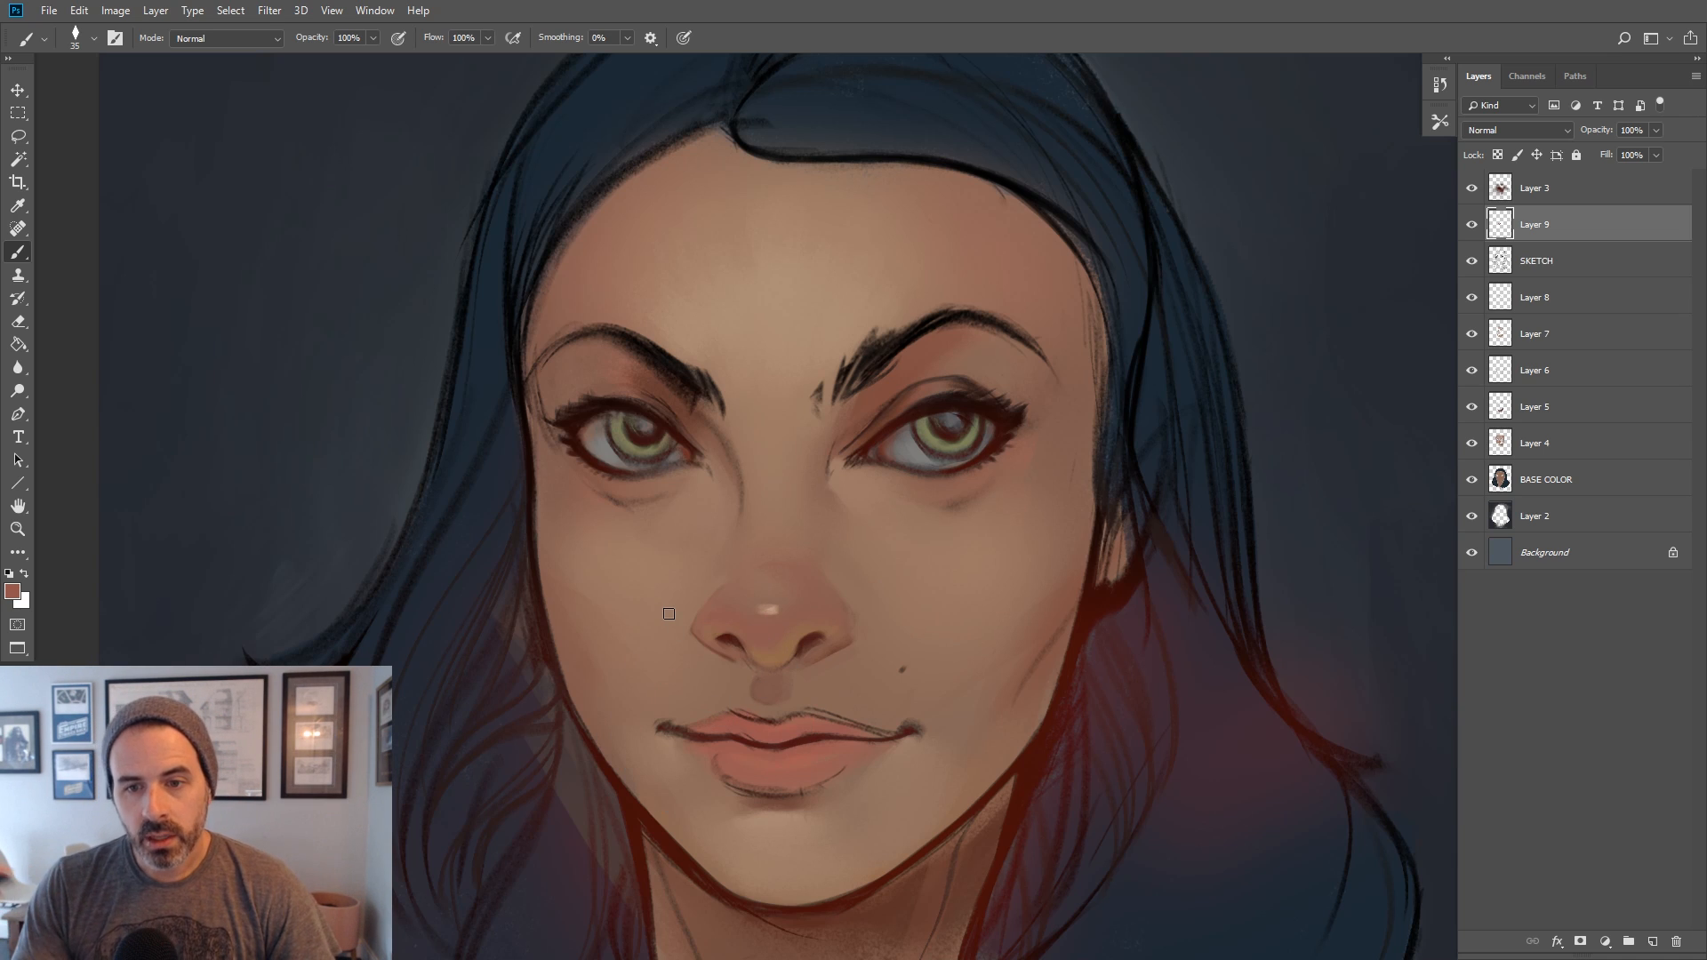
pyautogui.keyDown('alt'); pyautogui.click(714, 720); pyautogui.keyUp('alt')
pyautogui.press('[')
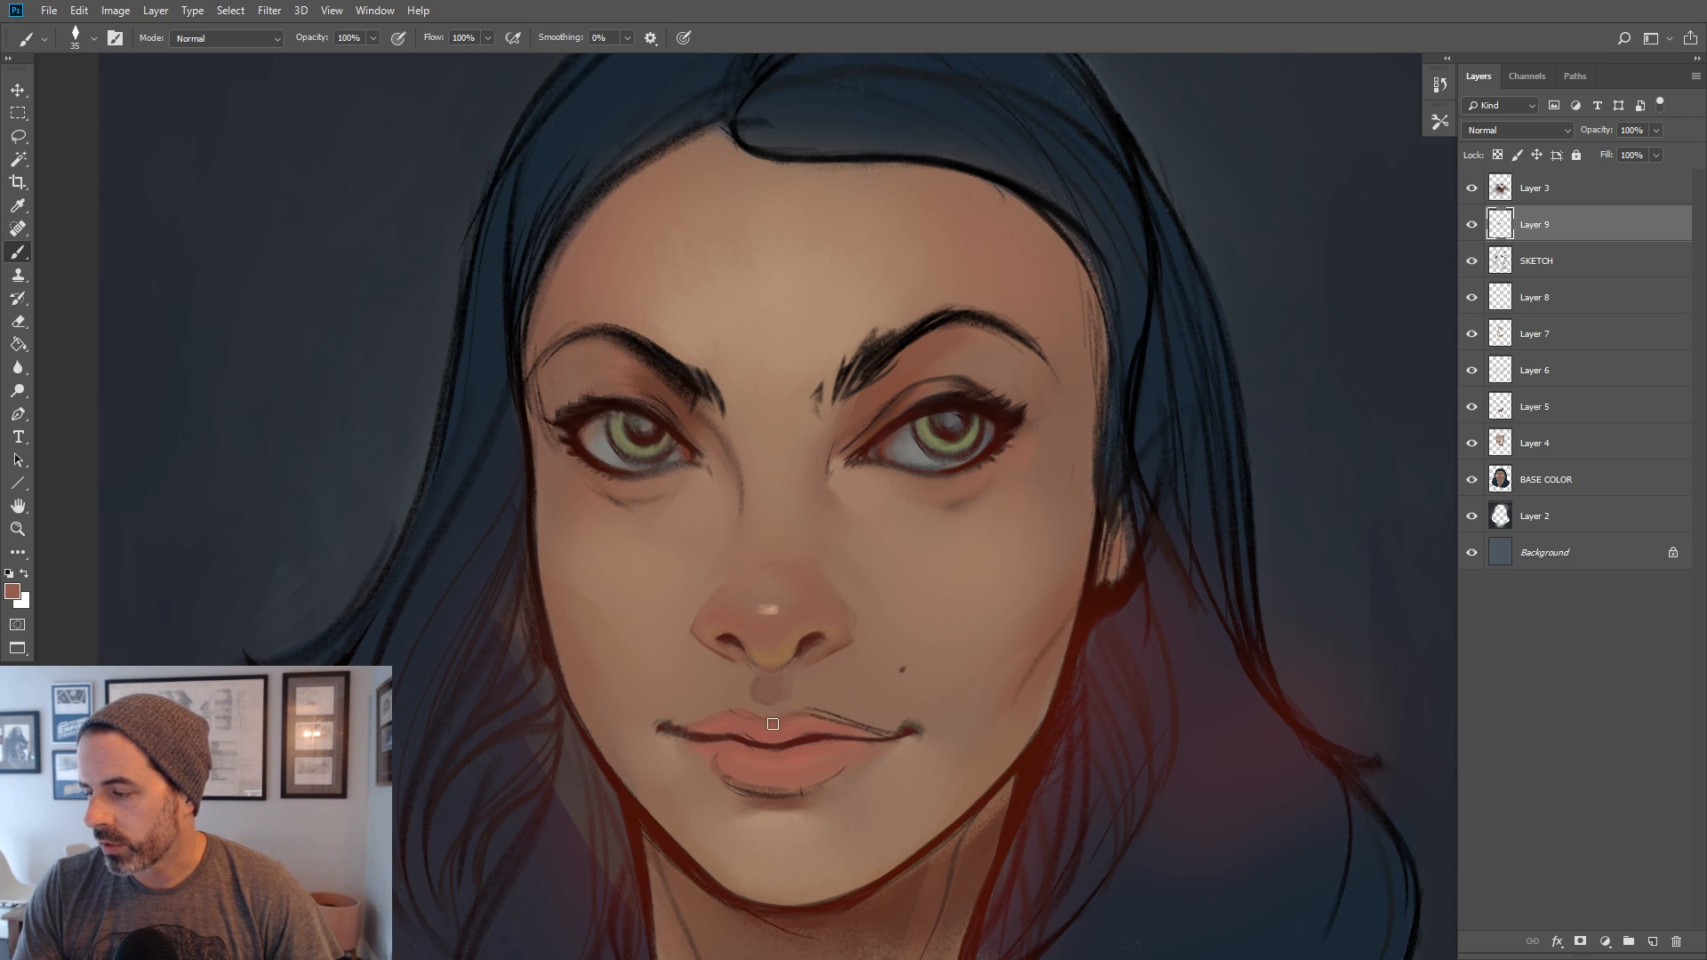
pyautogui.keyDown('alt'); pyautogui.click(703, 704); pyautogui.keyUp('alt')
pyautogui.press('[')
pyautogui.press(']')
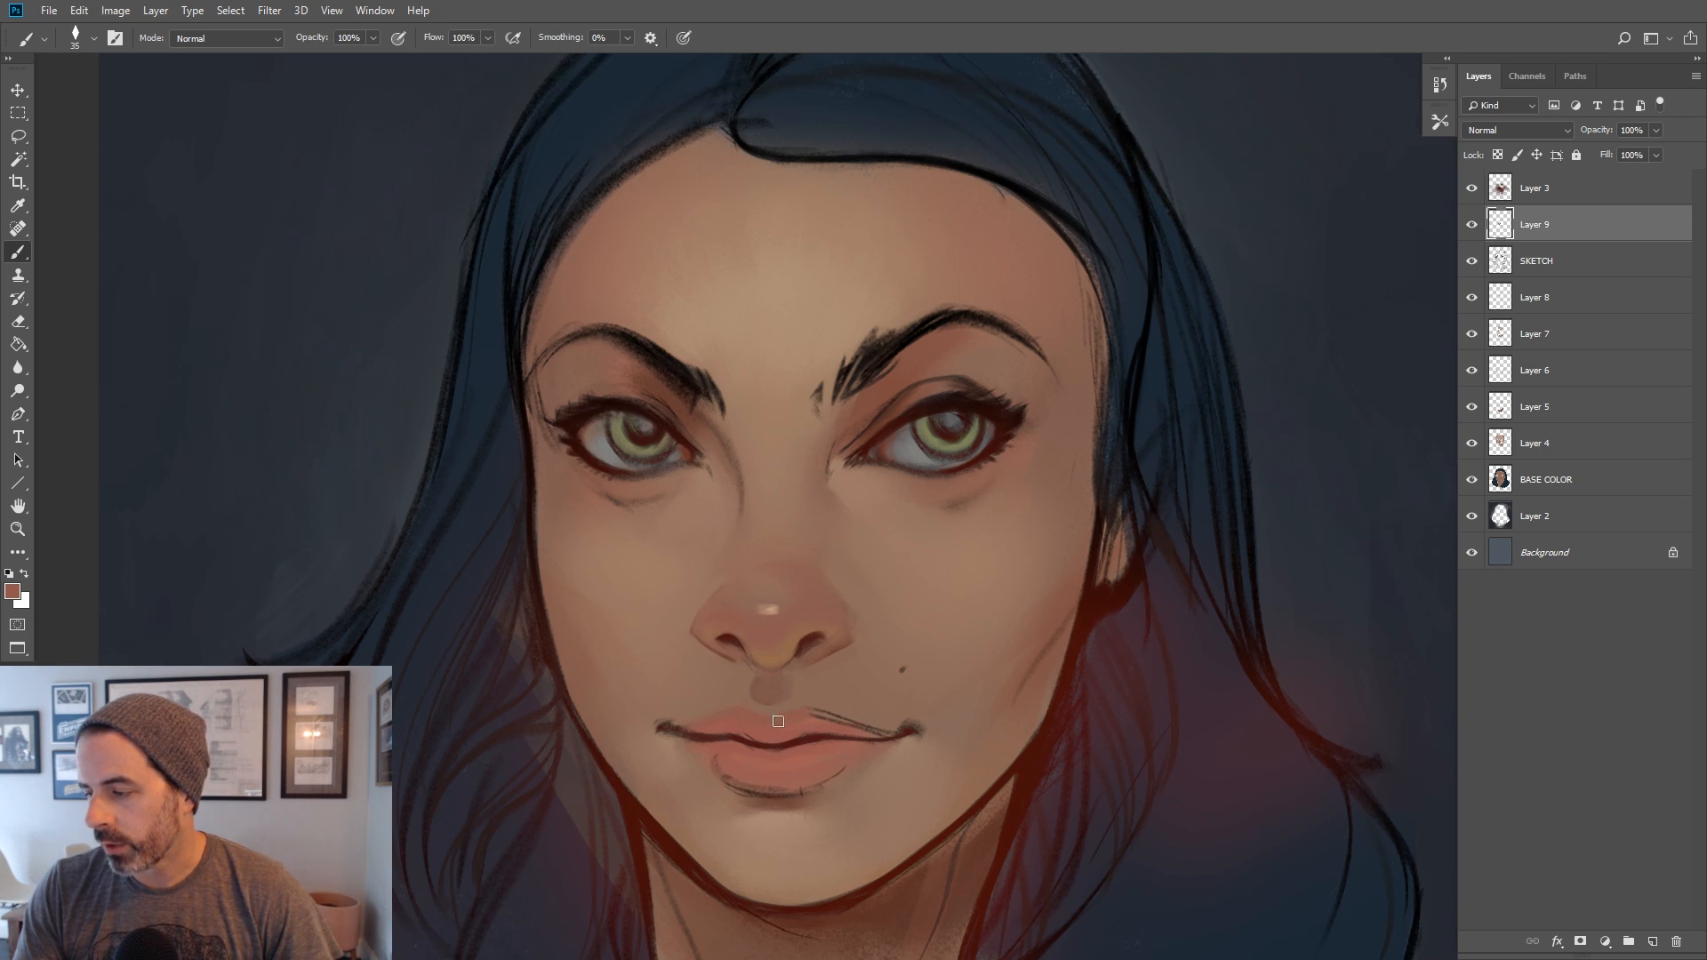
pyautogui.press(']')
pyautogui.press('[')
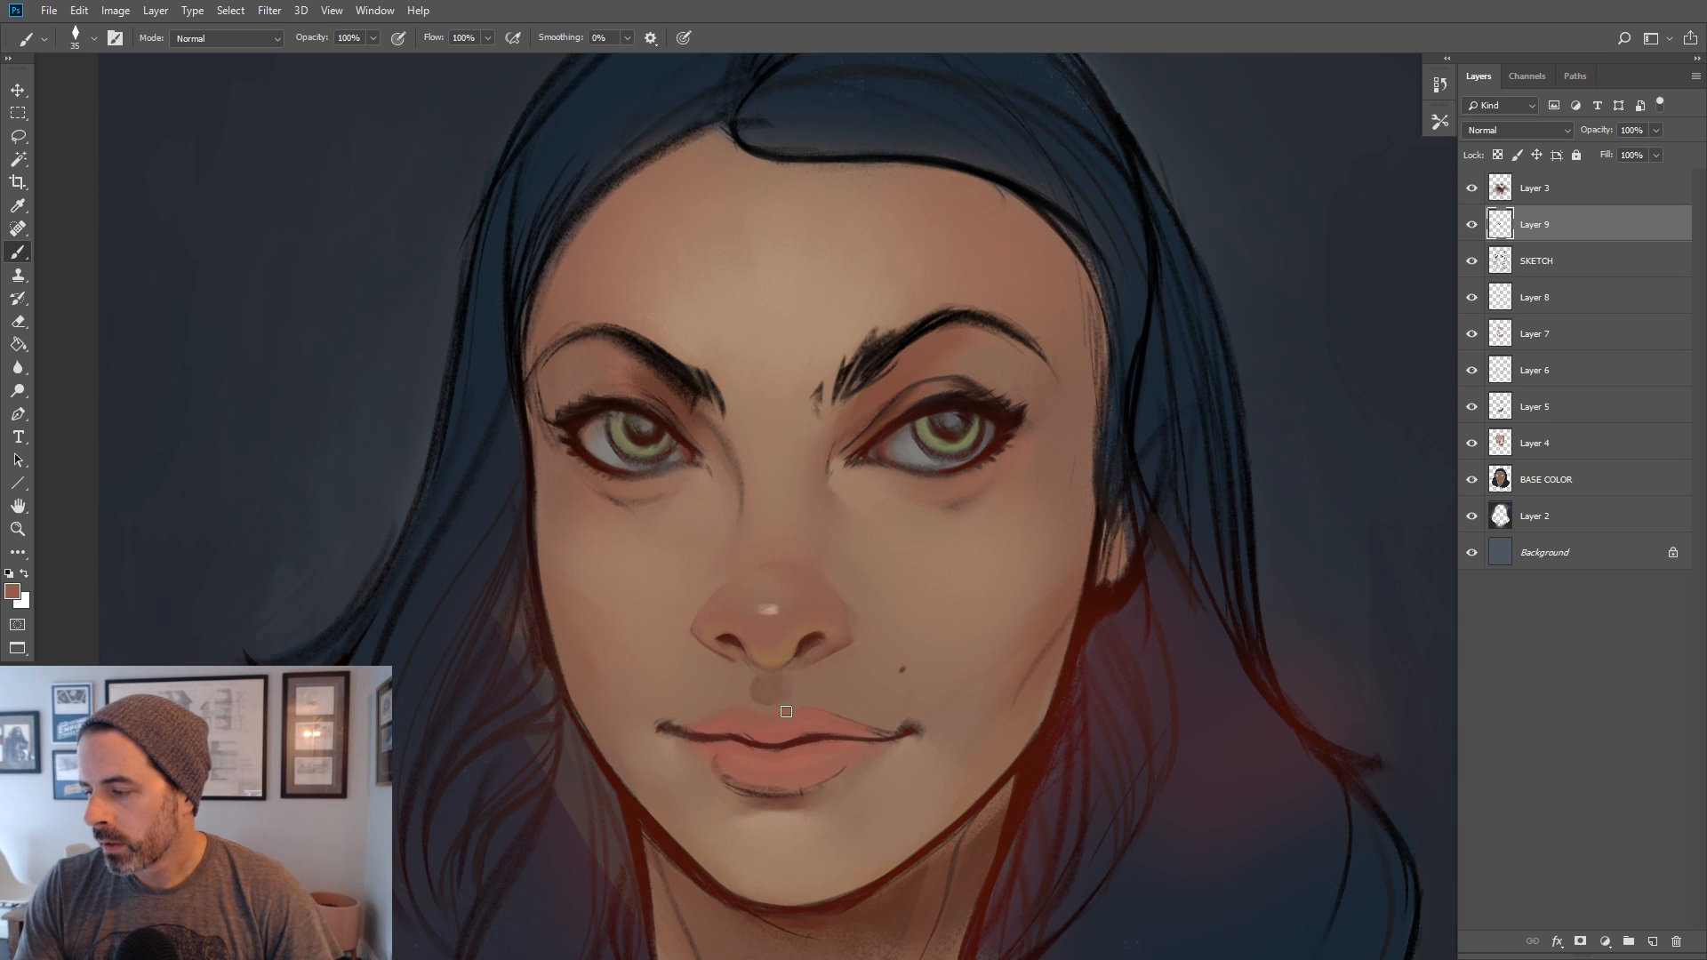
pyautogui.press(']')
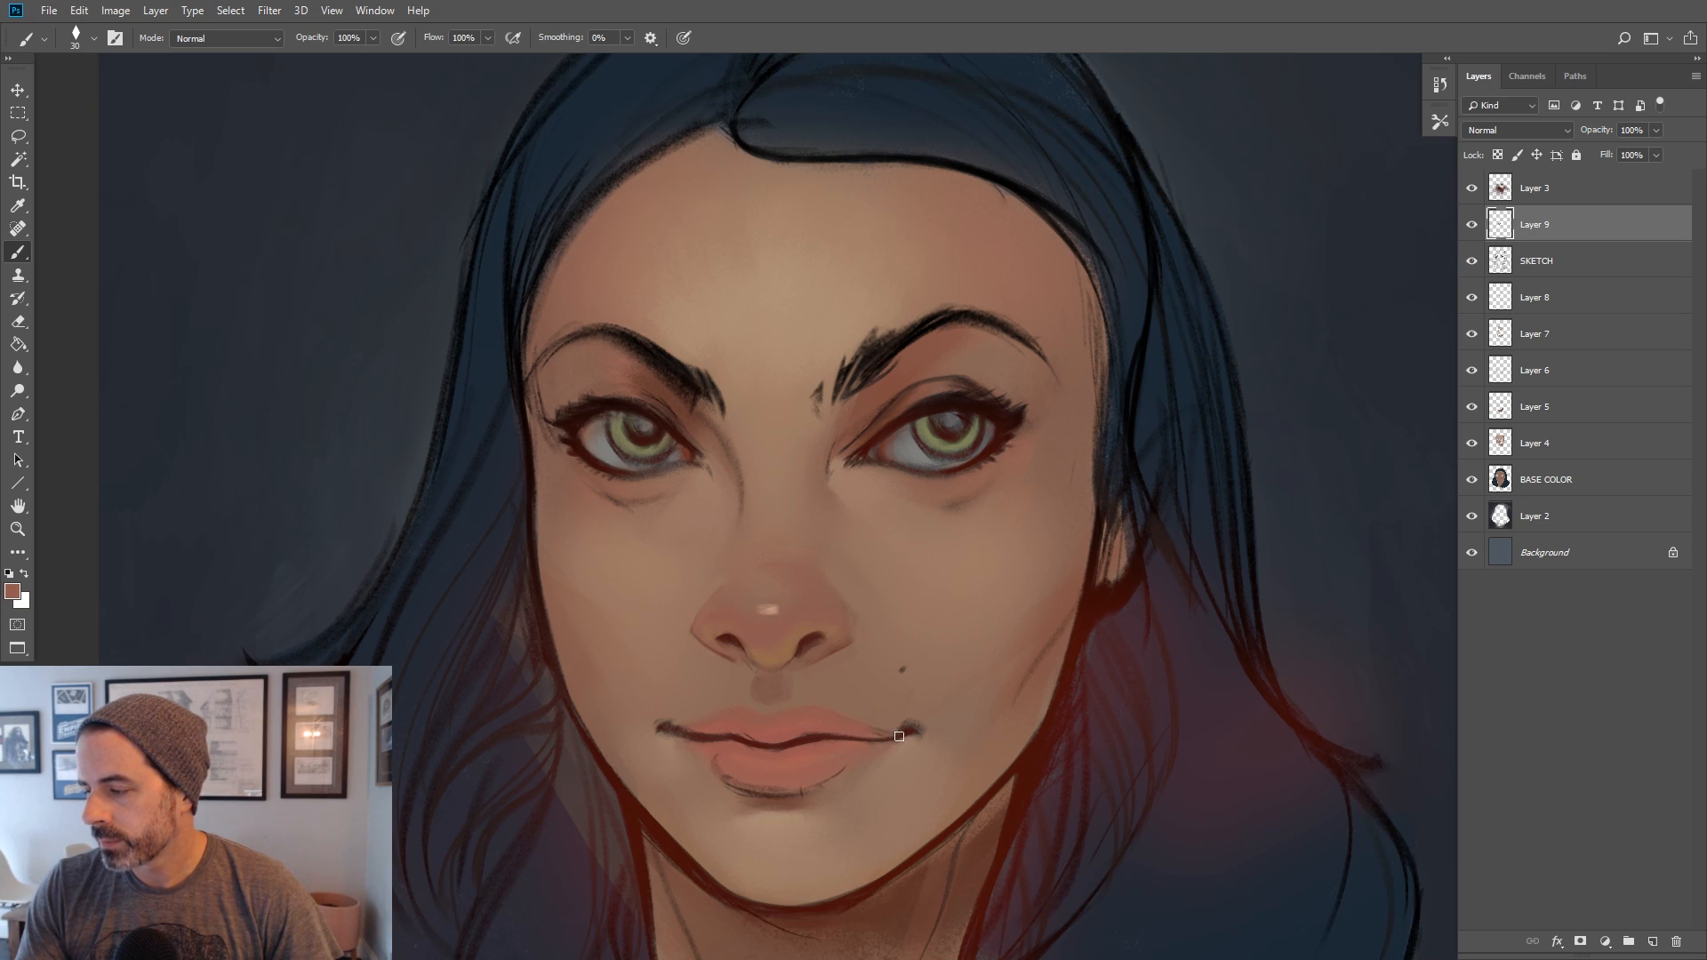
# Repaint the line between the lips with sampled dark reds and blend it into the middle of the upper lip
pyautogui.keyDown('alt'); pyautogui.click(781, 737); pyautogui.keyUp('alt')
pyautogui.moveTo(770, 737); pyautogui.dragTo(816, 734)
pyautogui.keyDown('alt'); pyautogui.click(781, 737); pyautogui.keyUp('alt')
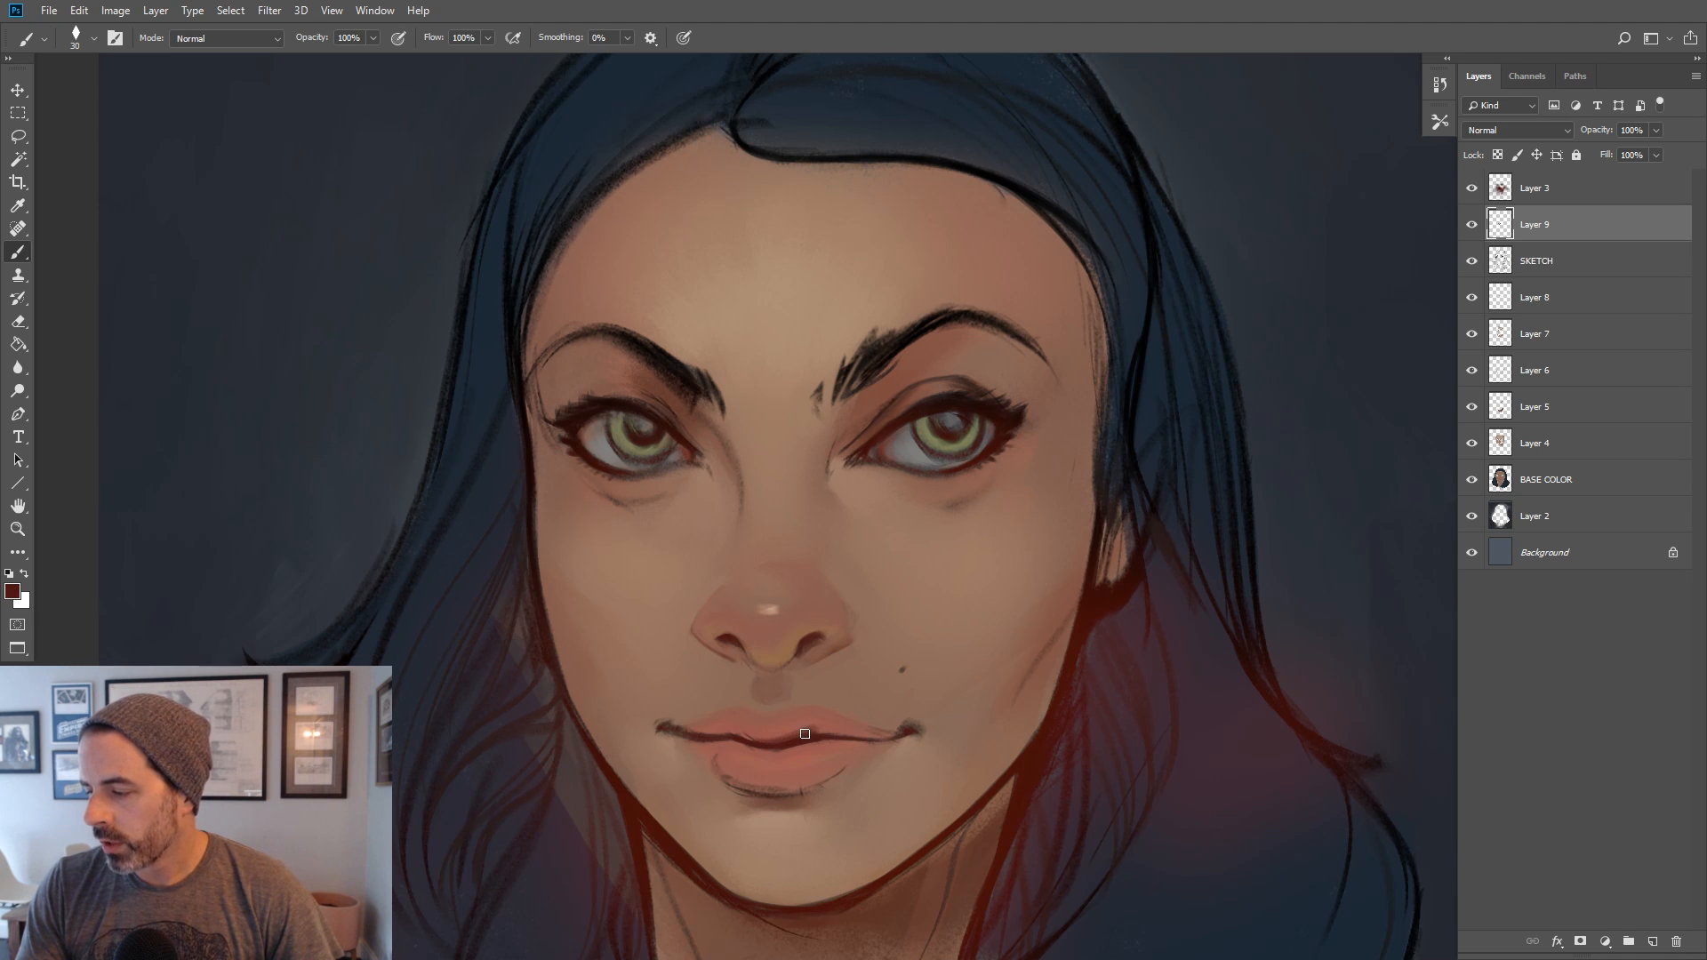
pyautogui.keyDown('alt'); pyautogui.click(784, 731); pyautogui.keyUp('alt')
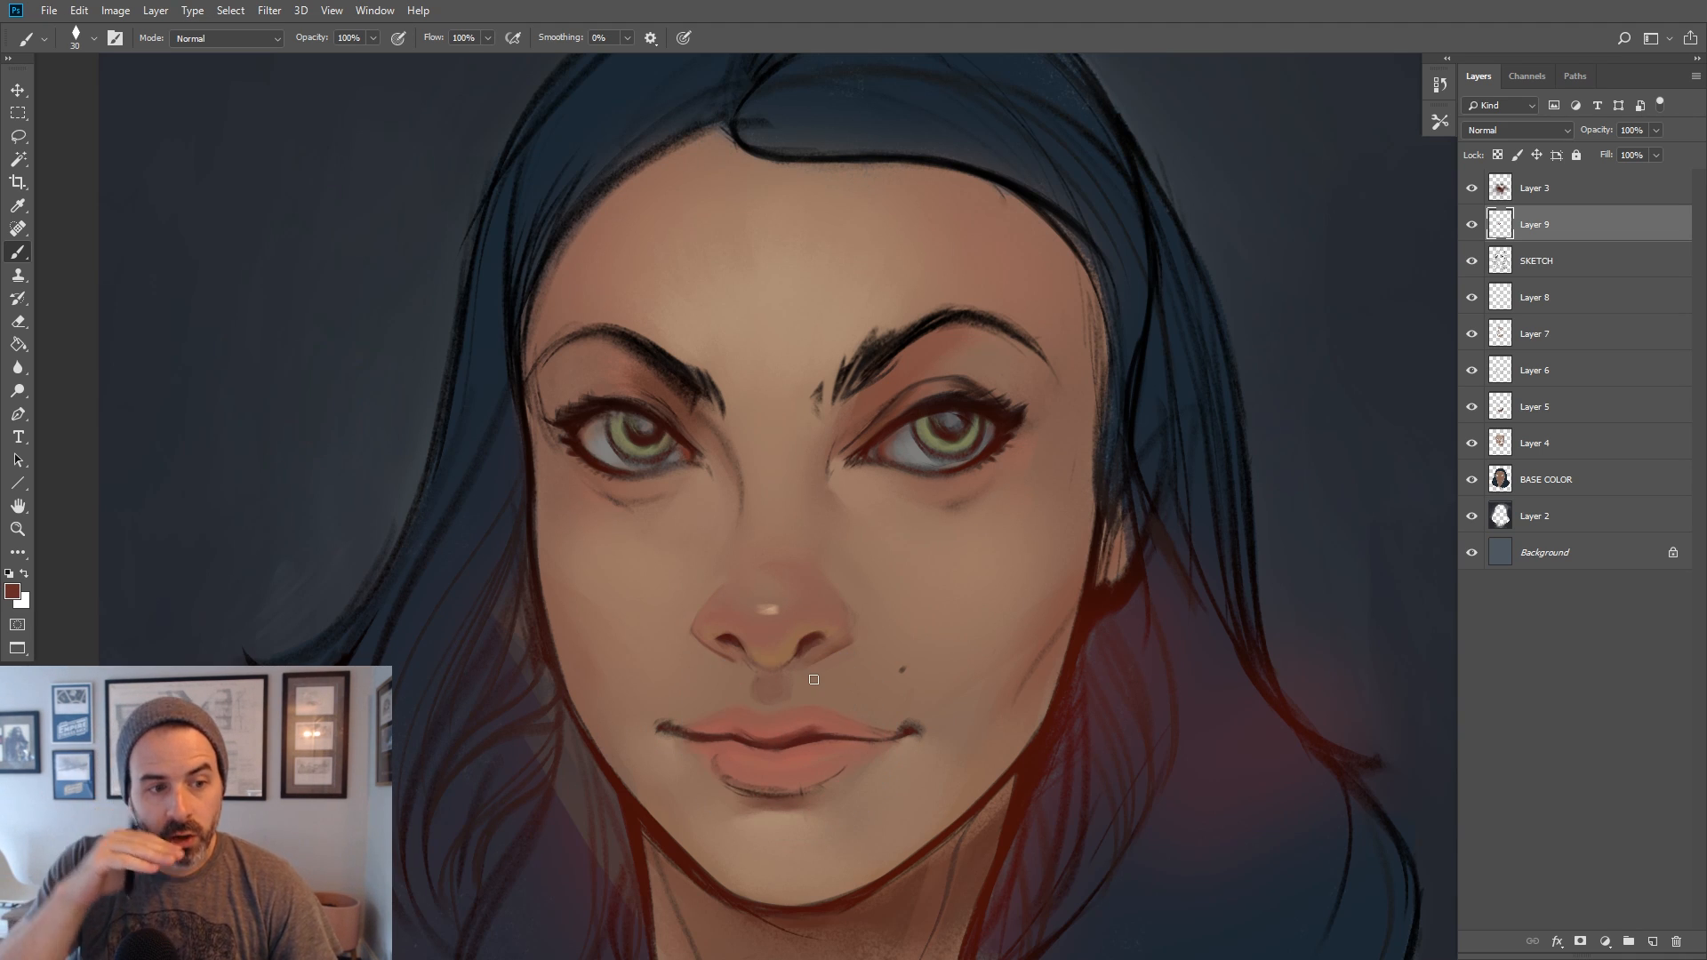
pyautogui.keyDown('alt'); pyautogui.click(800, 735); pyautogui.keyUp('alt')
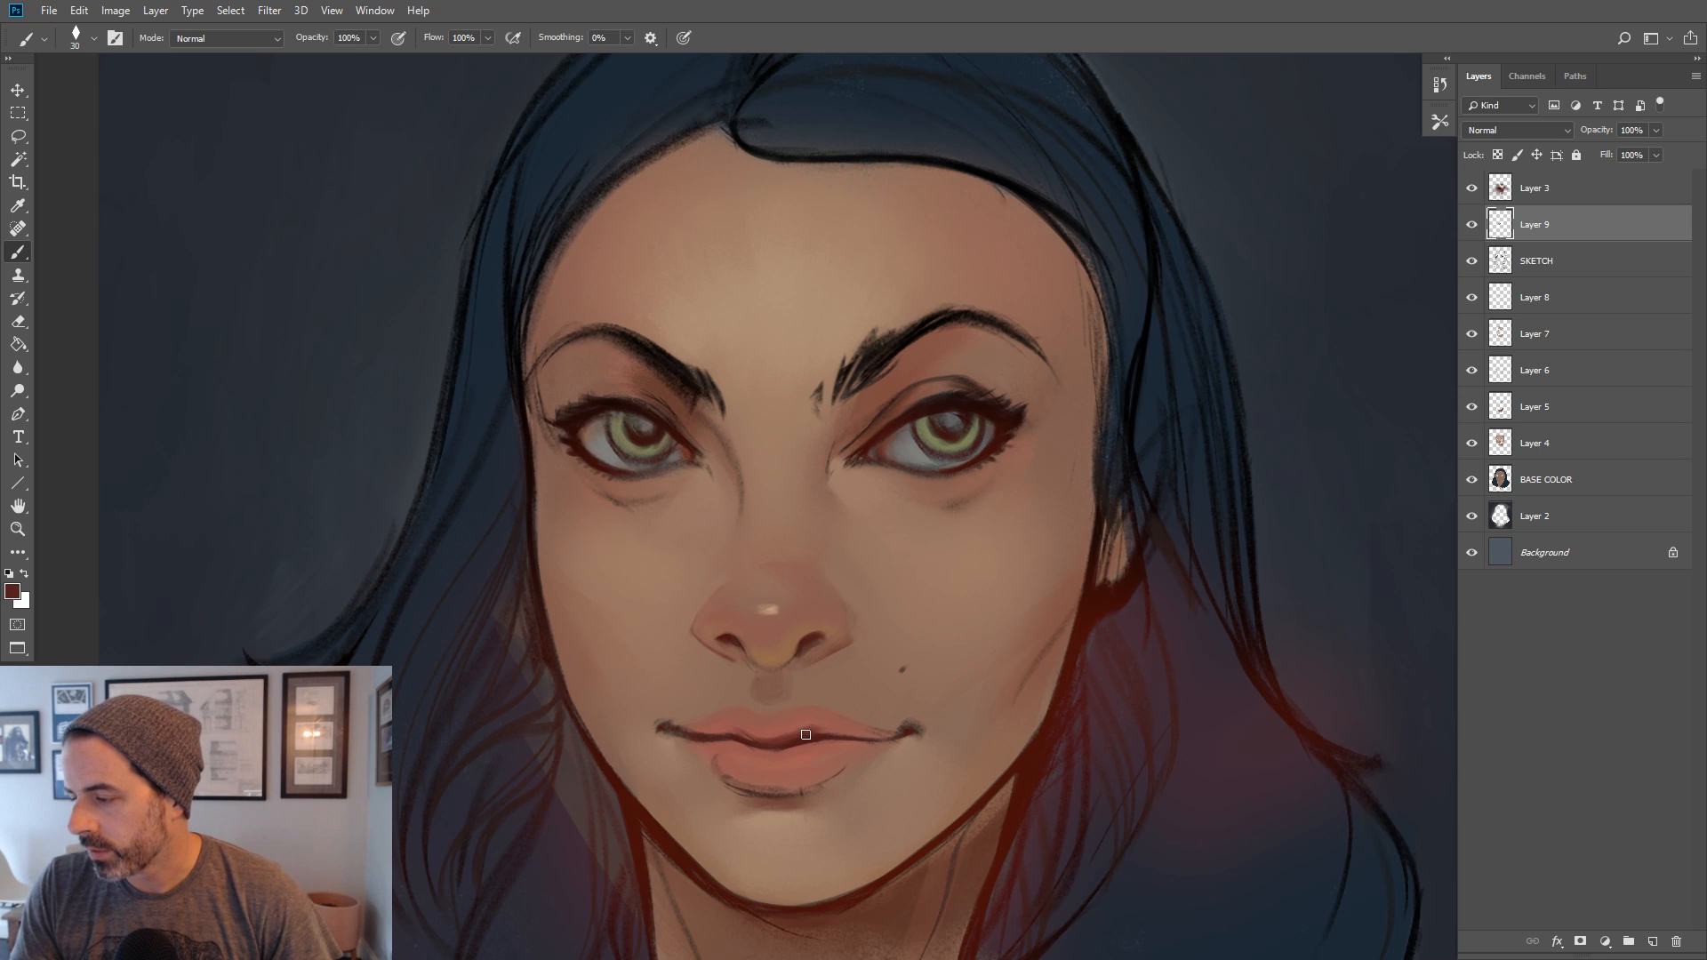
pyautogui.keyDown('alt'); pyautogui.click(762, 739); pyautogui.keyUp('alt')
pyautogui.moveTo(744, 735); pyautogui.dragTo(811, 728)
pyautogui.press(']')
pyautogui.keyDown('alt'); pyautogui.click(768, 730); pyautogui.keyUp('alt')
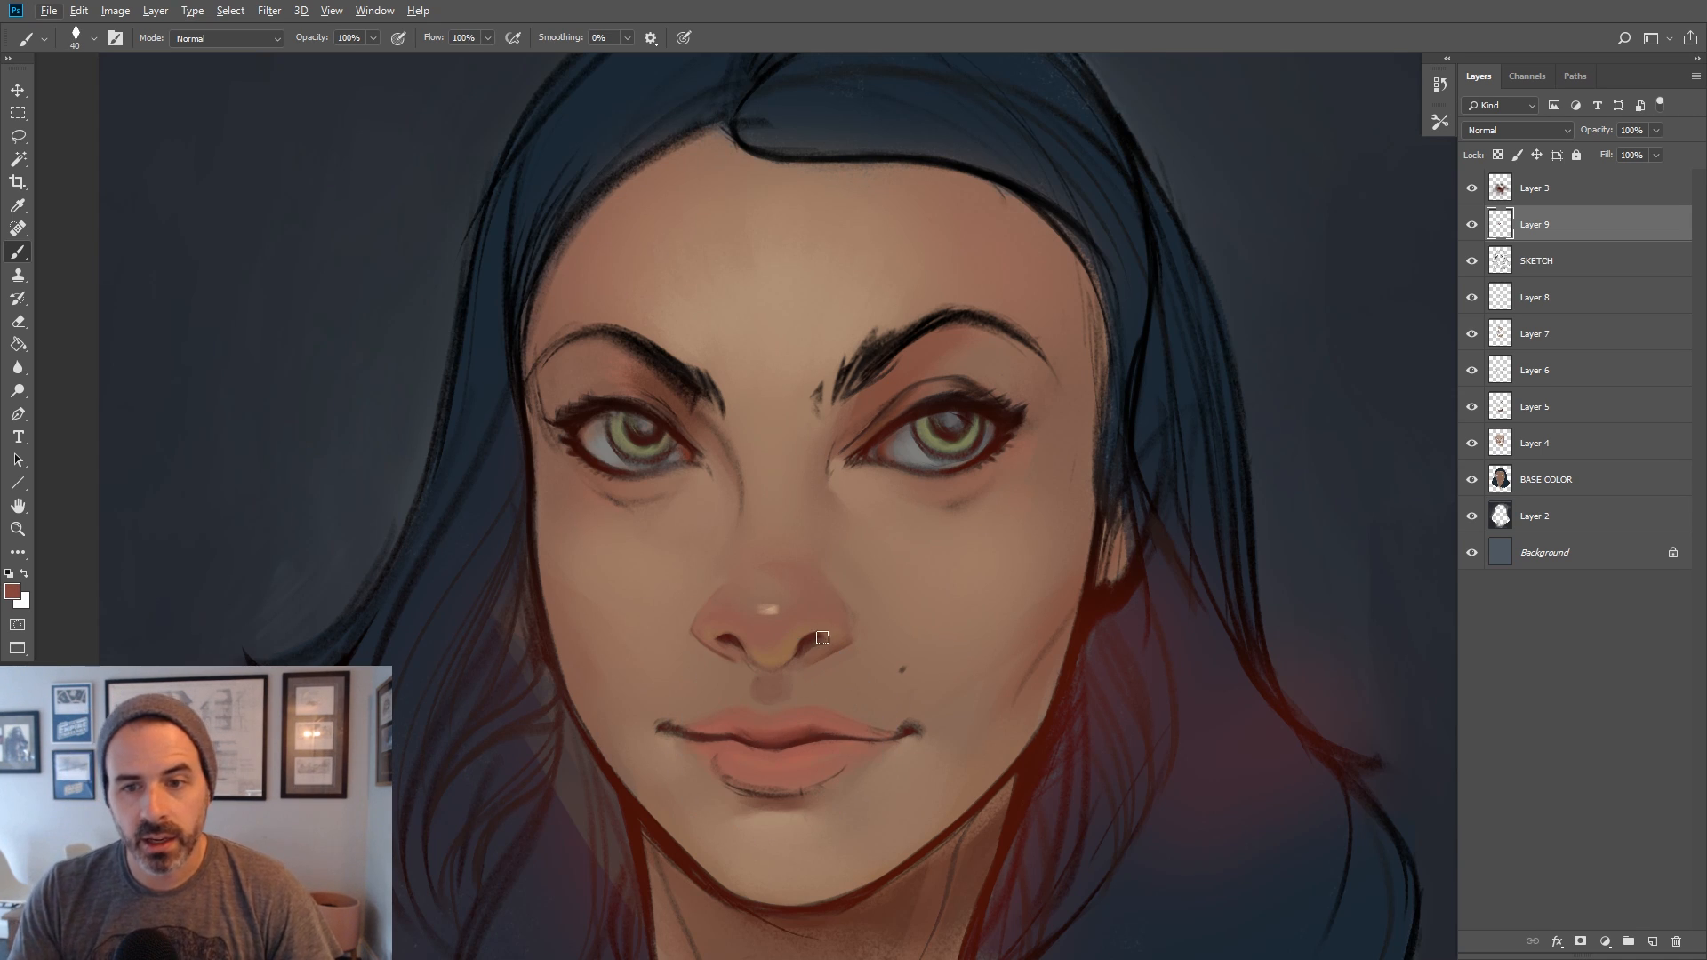
# Shade the right half of the upper lip with a sampled muted red, reducing the brush to 25 px
pyautogui.press('[')
pyautogui.keyDown('alt'); pyautogui.click(753, 679); pyautogui.keyUp('alt')
pyautogui.keyDown('alt'); pyautogui.click(751, 656); pyautogui.keyUp('alt')
pyautogui.keyDown('alt'); pyautogui.click(816, 722); pyautogui.keyUp('alt')
pyautogui.moveTo(824, 725)
pyautogui.keyDown('alt'); pyautogui.mouseDown()
pyautogui.moveTo(859, 725)
pyautogui.moveTo(847, 731)
pyautogui.mouseUp(); pyautogui.keyUp('alt')
pyautogui.press('[')
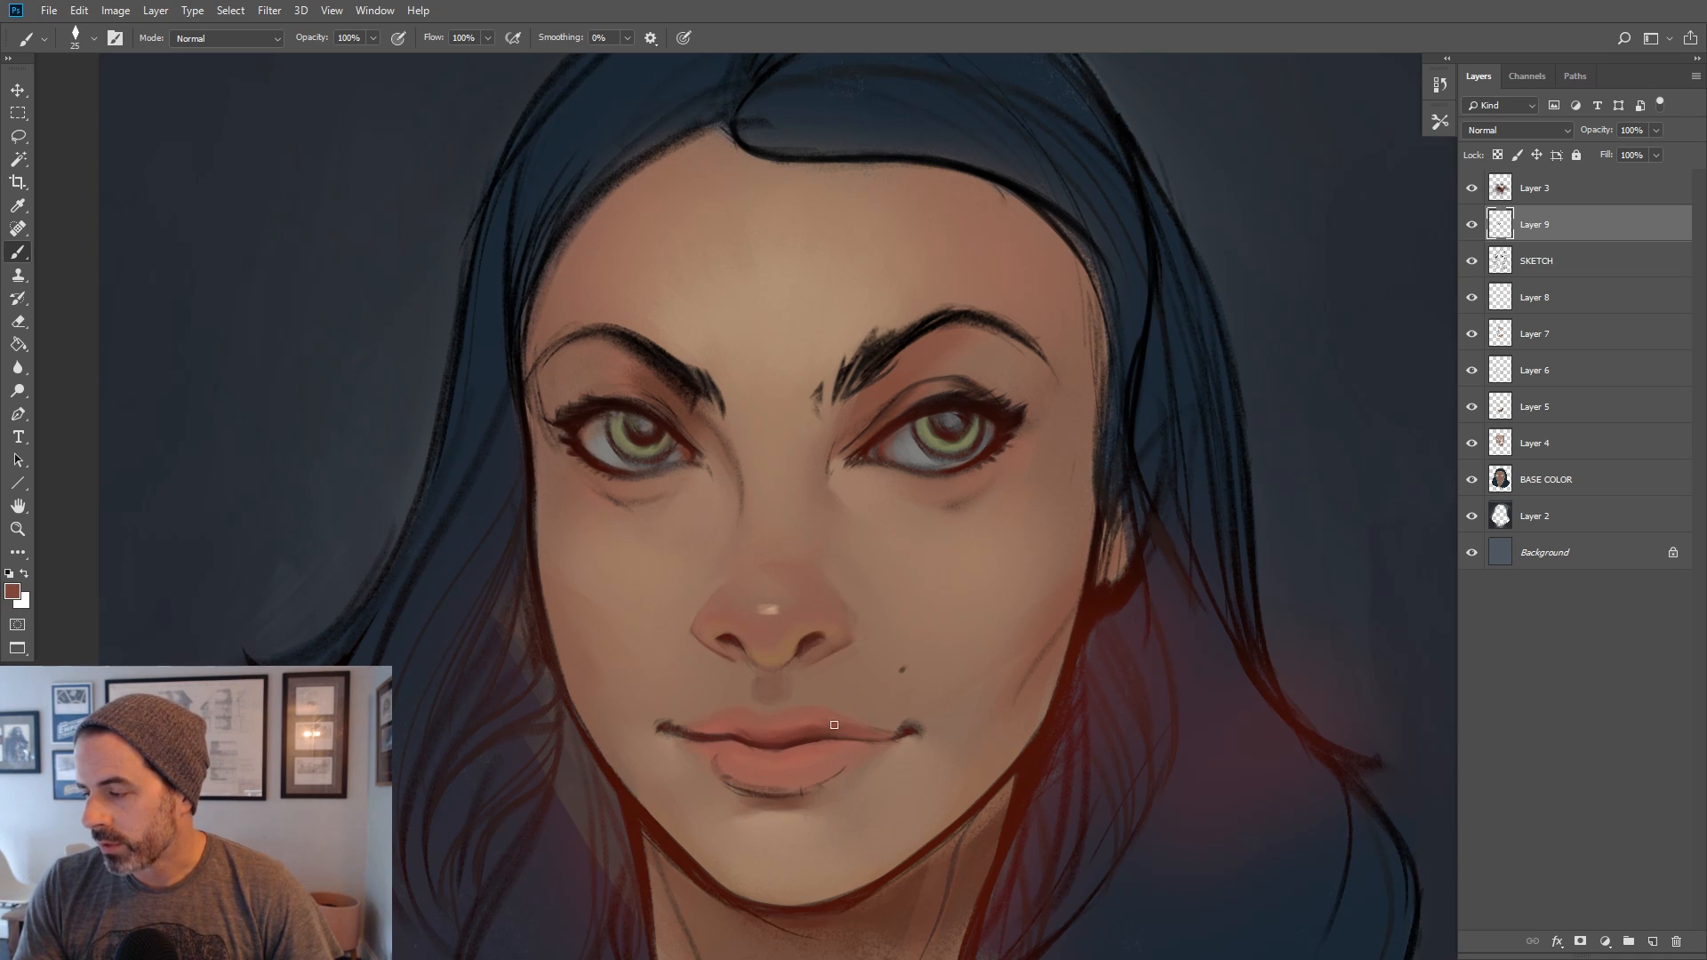
# Paint over the sketch marks at the right corner of the mouth with sampled lip and skin tones, using a 30 px brush
pyautogui.keyDown('alt'); pyautogui.click(837, 734); pyautogui.keyUp('alt')
pyautogui.press(']')
pyautogui.press(']')
pyautogui.keyDown('alt'); pyautogui.click(880, 725); pyautogui.keyUp('alt')
pyautogui.press(']')
pyautogui.keyDown('alt'); pyautogui.click(897, 731); pyautogui.keyUp('alt')
pyautogui.keyDown('alt'); pyautogui.click(902, 717); pyautogui.keyUp('alt')
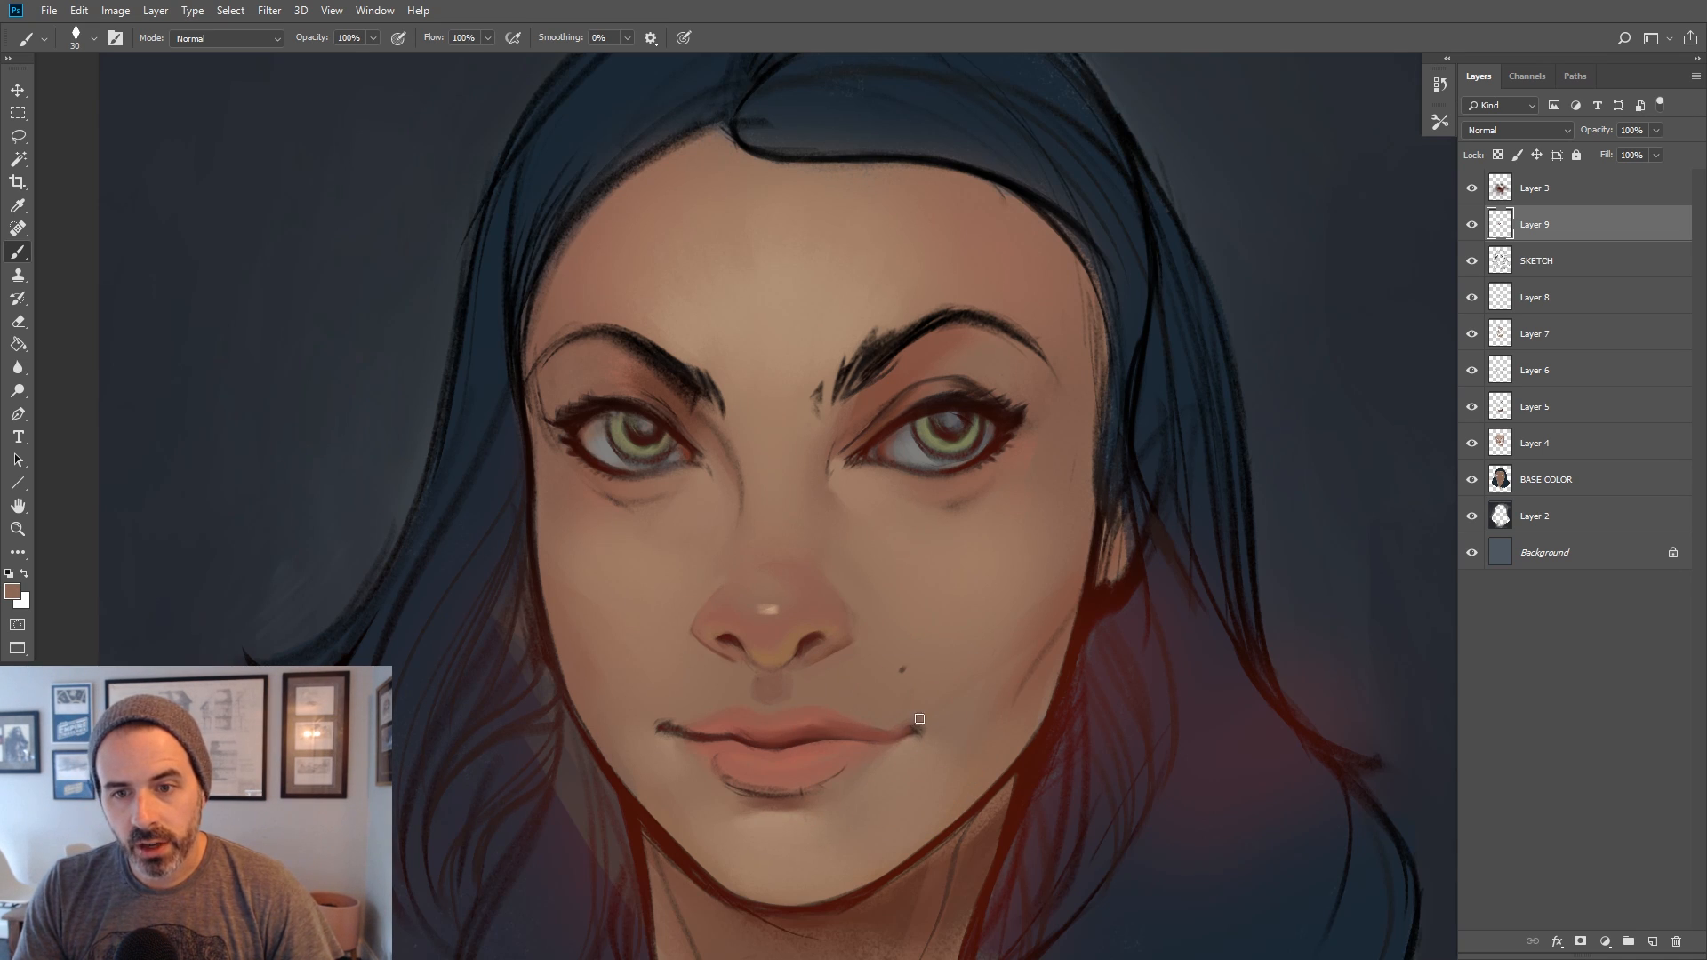
# Refine the line between the lips toward the right corner of the mouth, using sampled lip colours and dark red
pyautogui.keyDown('alt'); pyautogui.click(813, 725); pyautogui.keyUp('alt')
pyautogui.keyDown('alt'); pyautogui.click(797, 739); pyautogui.keyUp('alt')
pyautogui.press('[')
pyautogui.press('[')
pyautogui.press('[')
pyautogui.keyDown('alt'); pyautogui.click(910, 733); pyautogui.keyUp('alt')
pyautogui.press(']')
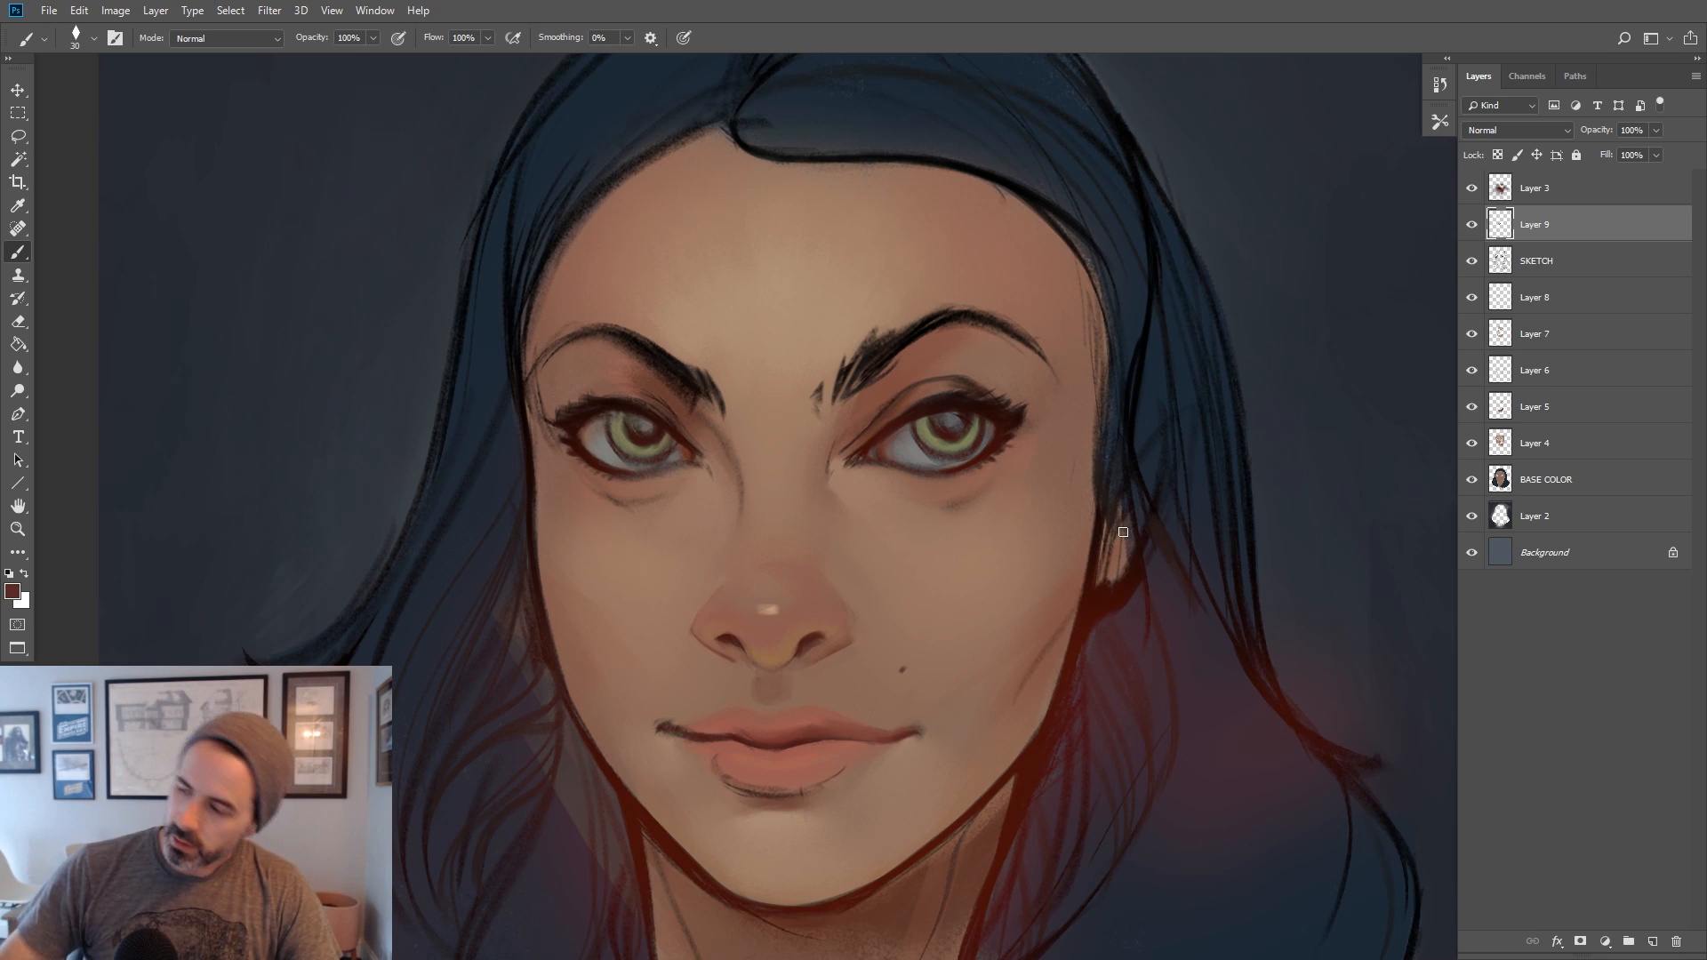
# Repaint the left half of the line between the lips with sampled dark reds, using a 10 to 20 px brush
pyautogui.keyDown('alt'); pyautogui.click(704, 724); pyautogui.keyUp('alt')
pyautogui.press('[')
pyautogui.keyDown('alt'); pyautogui.click(764, 728); pyautogui.keyUp('alt')
pyautogui.press('[')
pyautogui.keyDown('alt'); pyautogui.click(779, 738); pyautogui.keyUp('alt')
pyautogui.press('[')
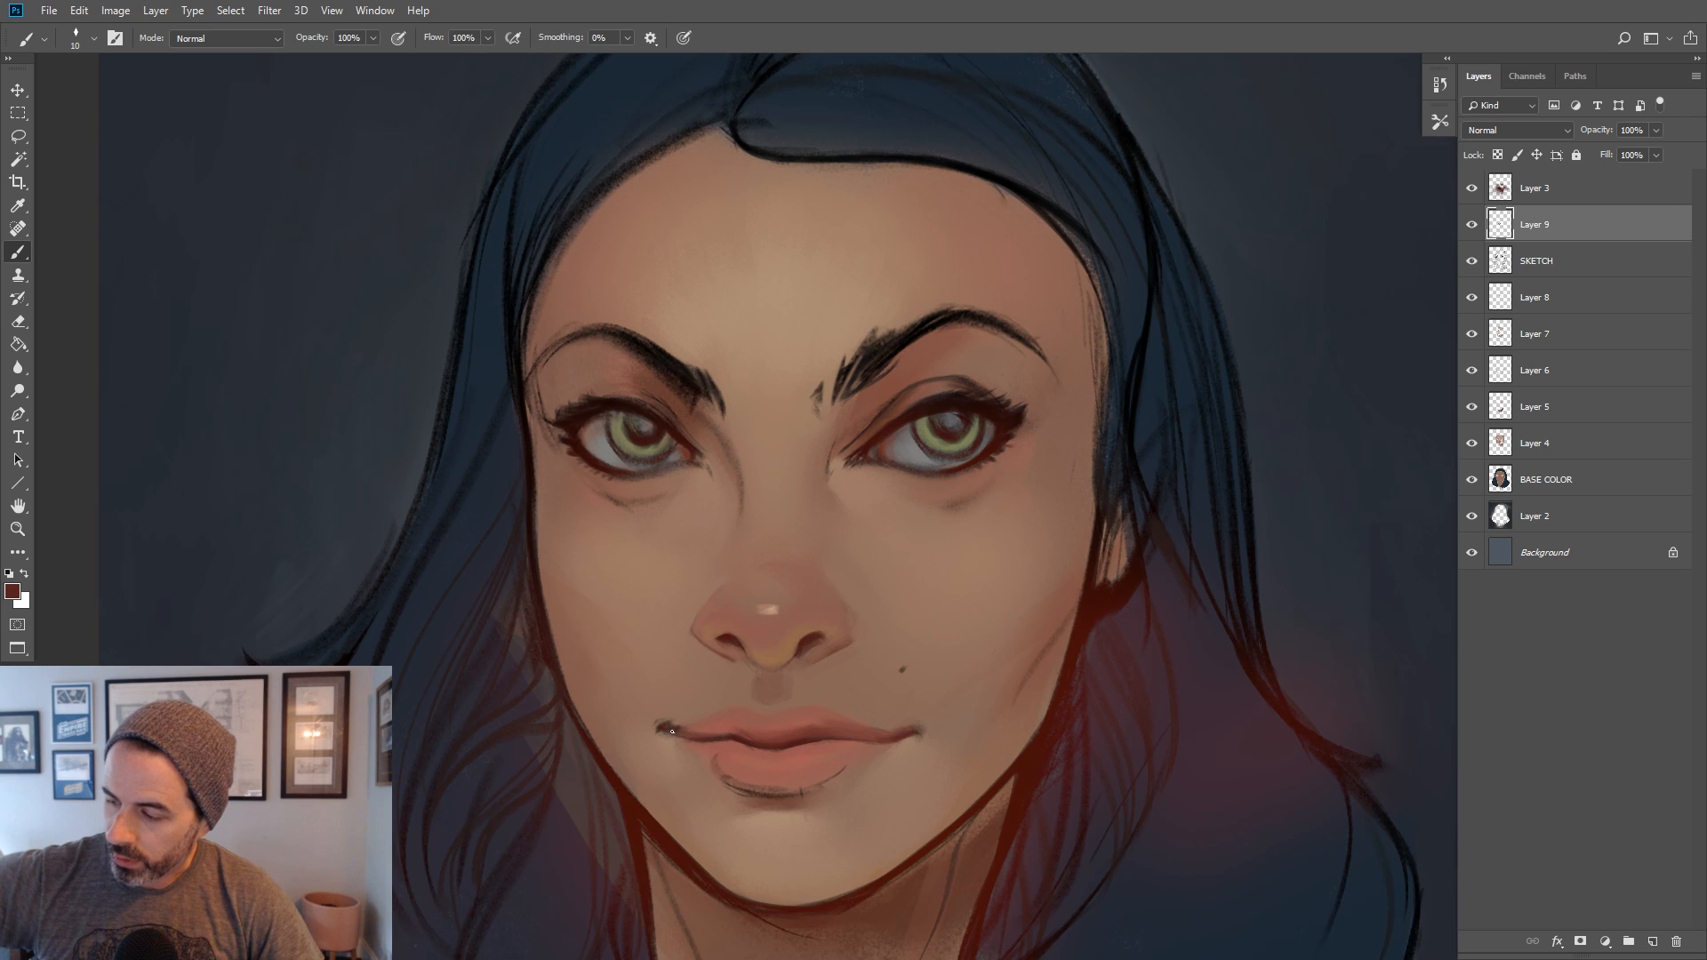
pyautogui.keyDown('alt'); pyautogui.click(720, 724); pyautogui.keyUp('alt')
pyautogui.press(']')
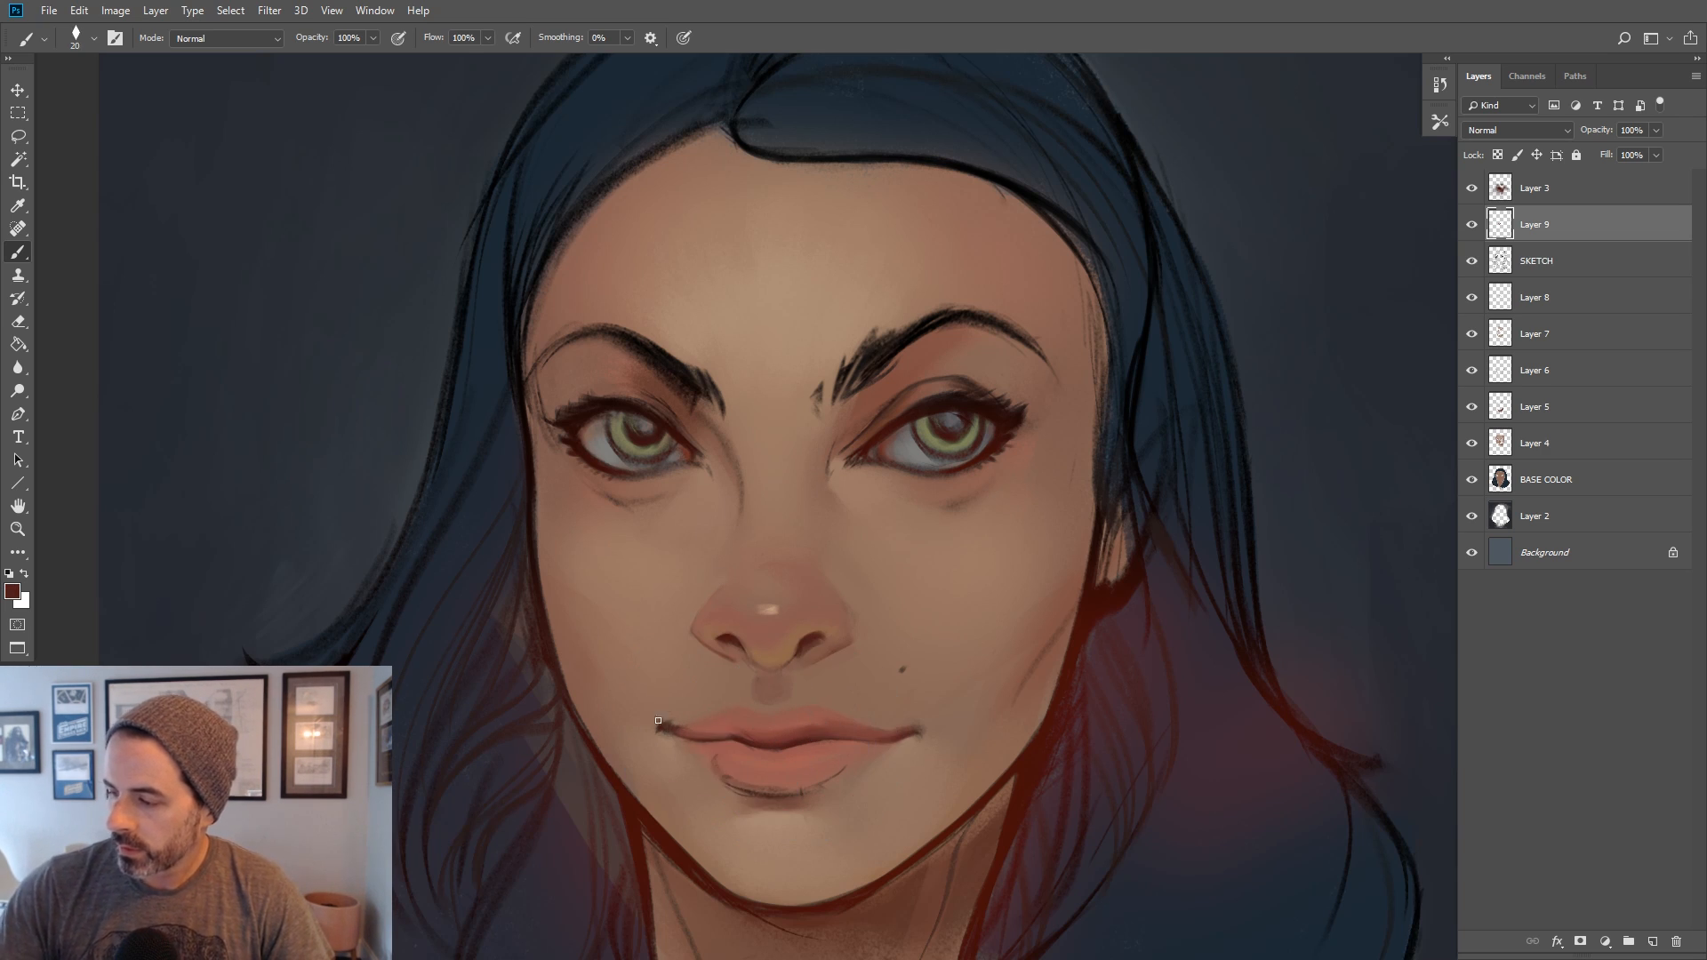
# Cover the black sketch marks at the left corner of the mouth with sampled lip and skin tones, using a 25 to 35 px brush
pyautogui.keyDown('alt'); pyautogui.click(696, 731); pyautogui.keyUp('alt')
pyautogui.keyDown('alt'); pyautogui.click(685, 733); pyautogui.keyUp('alt')
pyautogui.keyDown('alt'); pyautogui.click(662, 725); pyautogui.keyUp('alt')
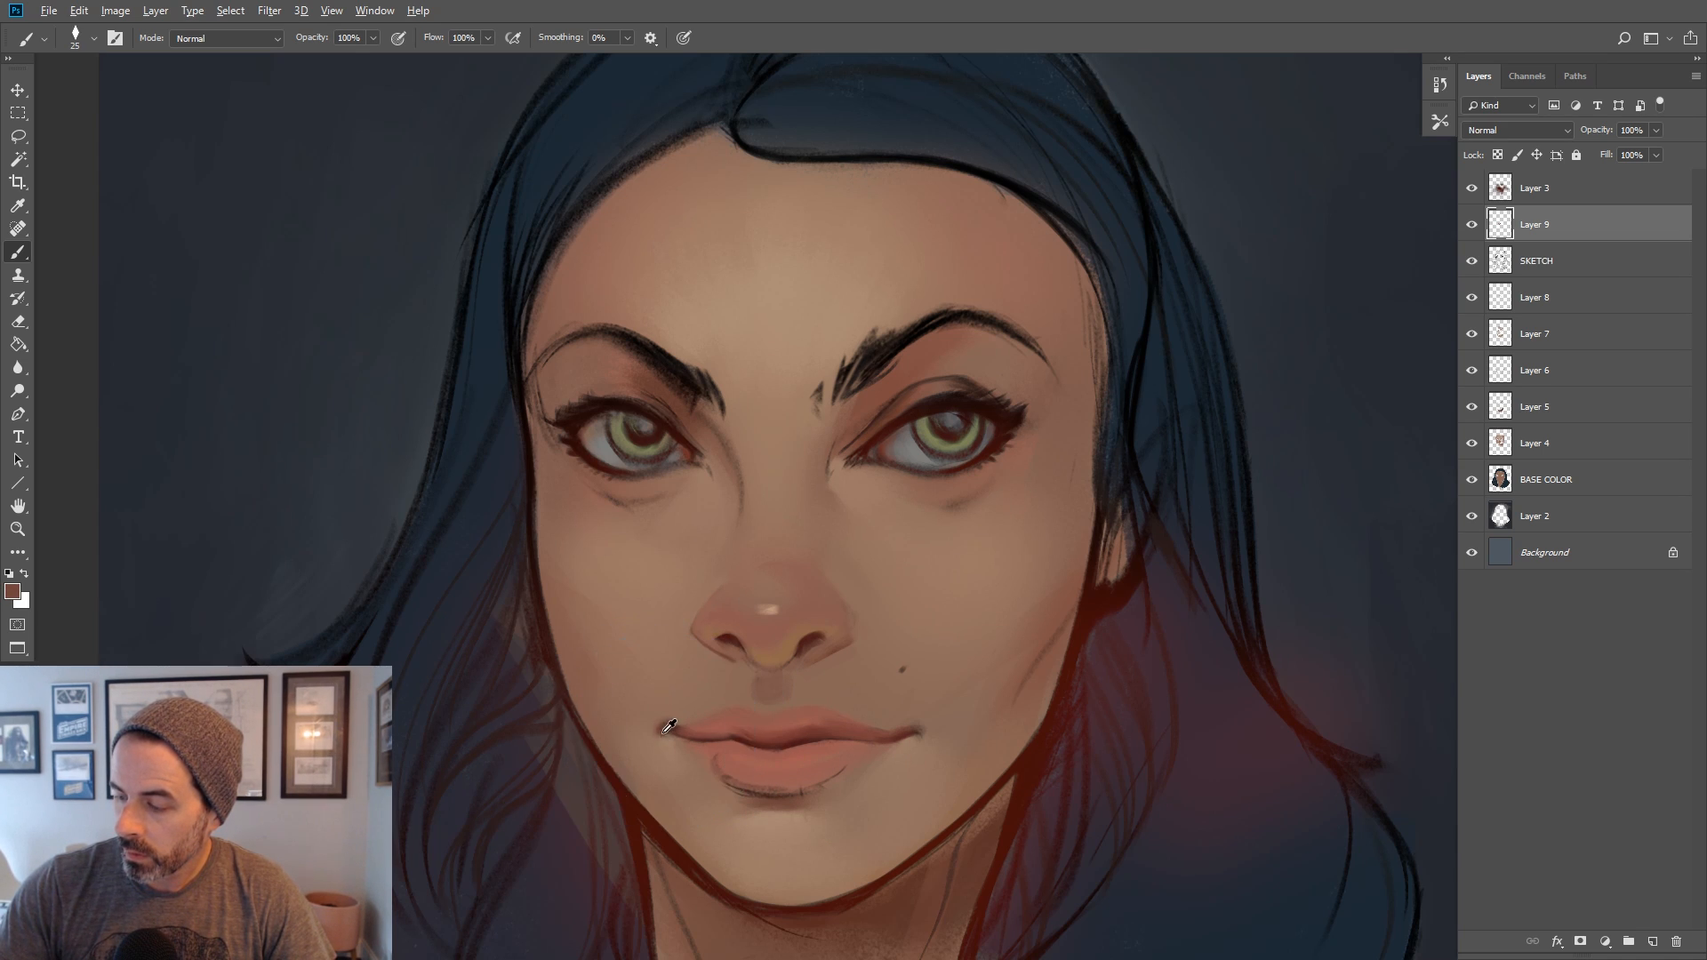
pyautogui.keyDown('alt'); pyautogui.click(658, 726); pyautogui.keyUp('alt')
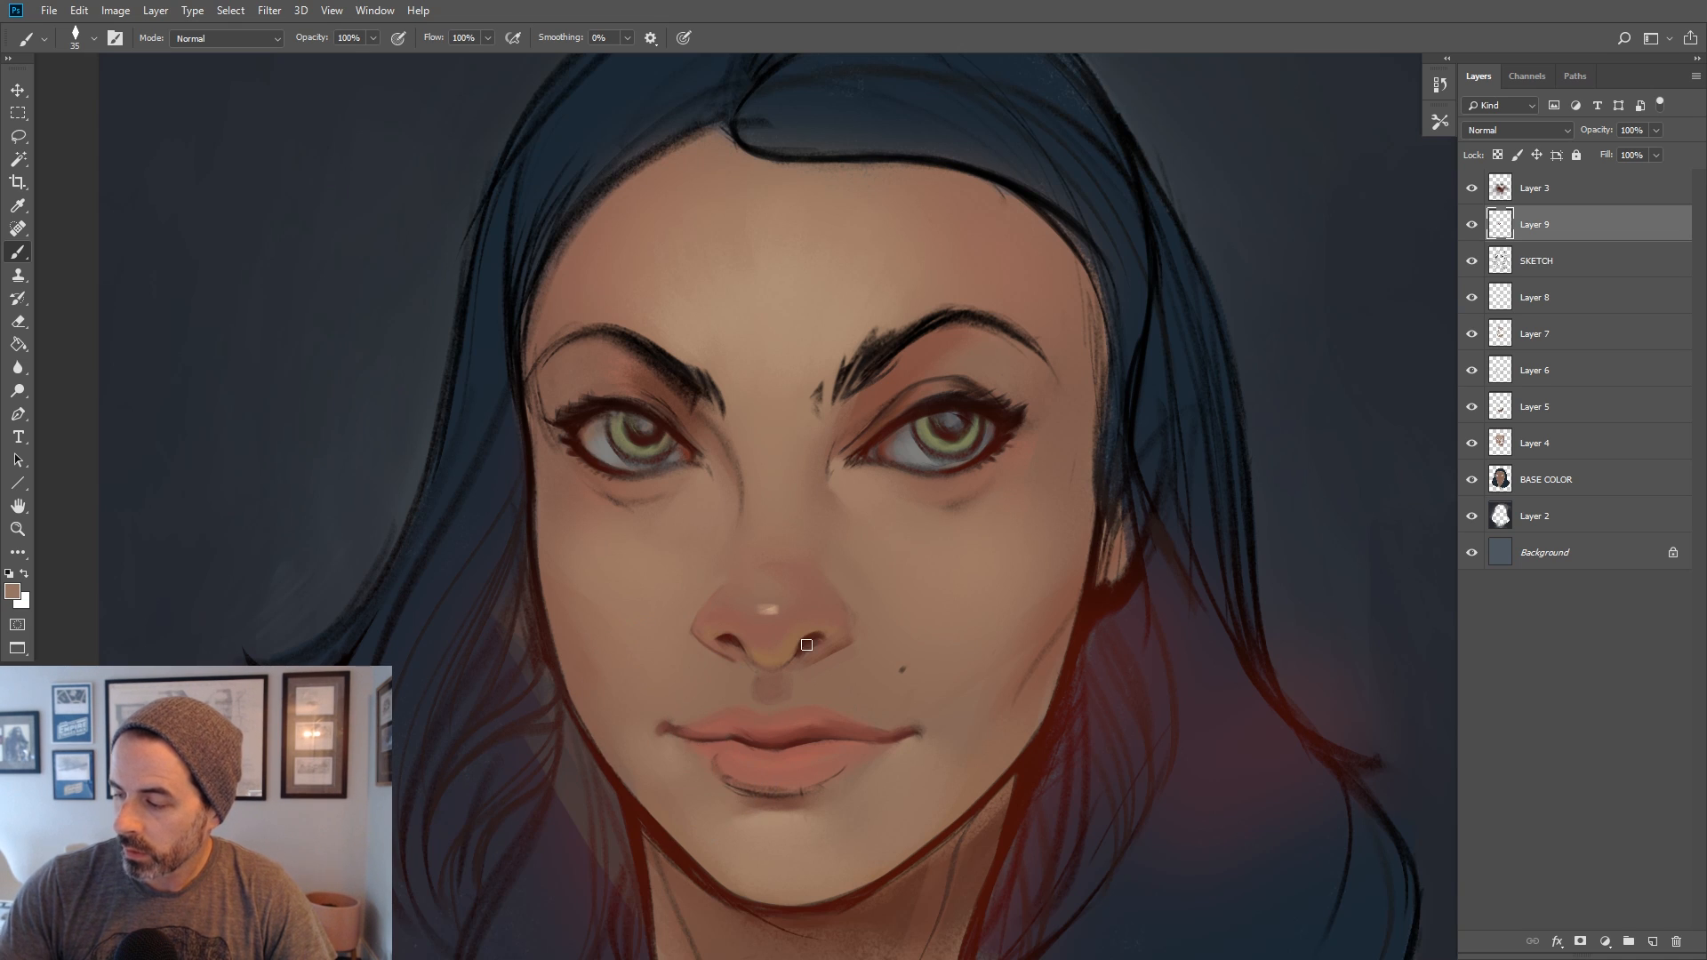
pyautogui.keyDown('alt'); pyautogui.click(709, 718); pyautogui.keyUp('alt')
pyautogui.press('[')
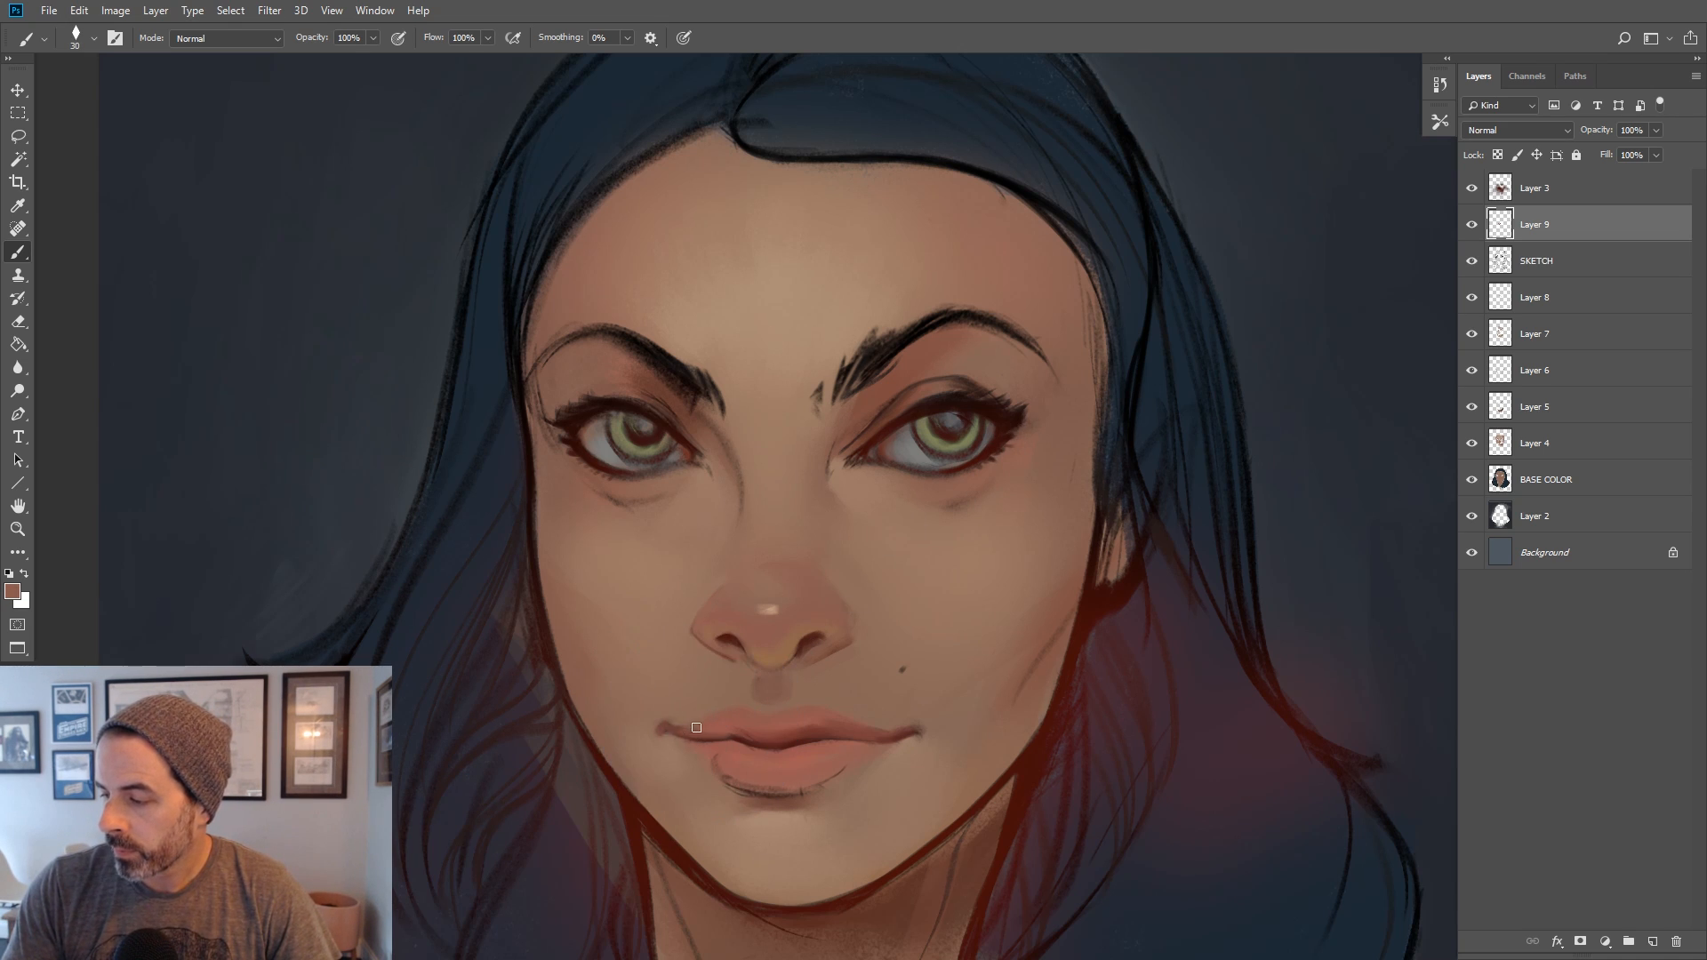
# Repaint the lower-left outline of the lower lip with a sampled dark red, using a 30 px brush
pyautogui.keyDown('alt'); pyautogui.click(780, 601); pyautogui.keyUp('alt')
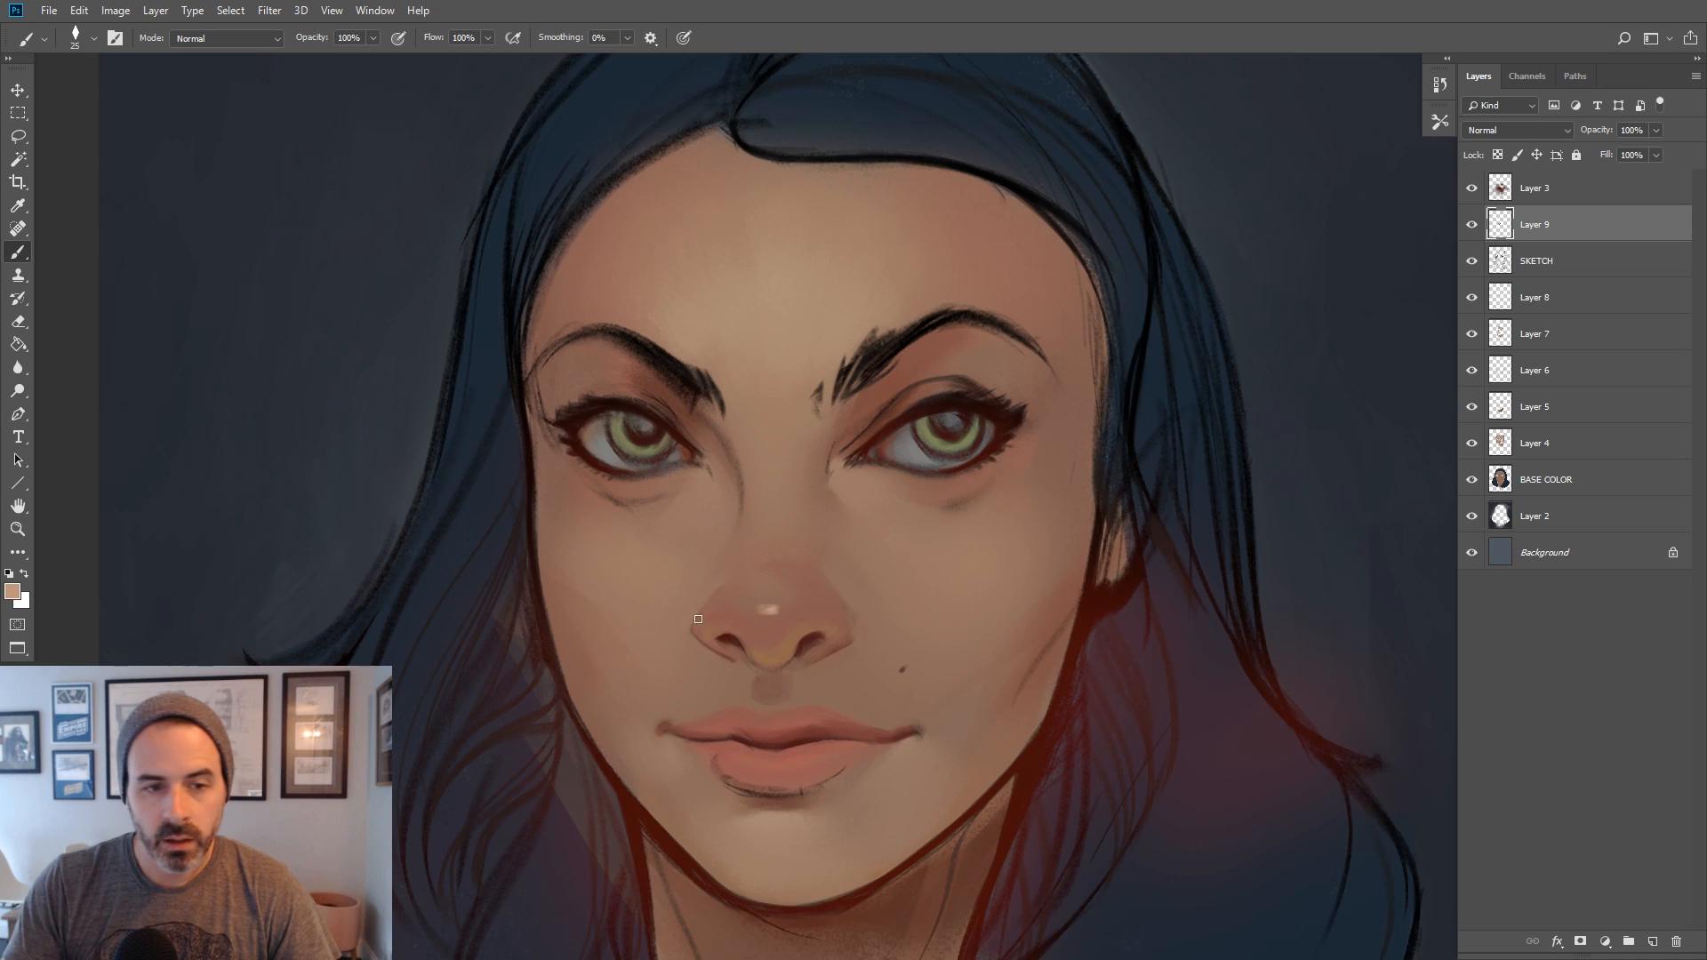
pyautogui.press('[')
pyautogui.press('[')
pyautogui.keyDown('alt'); pyautogui.click(778, 724); pyautogui.keyUp('alt')
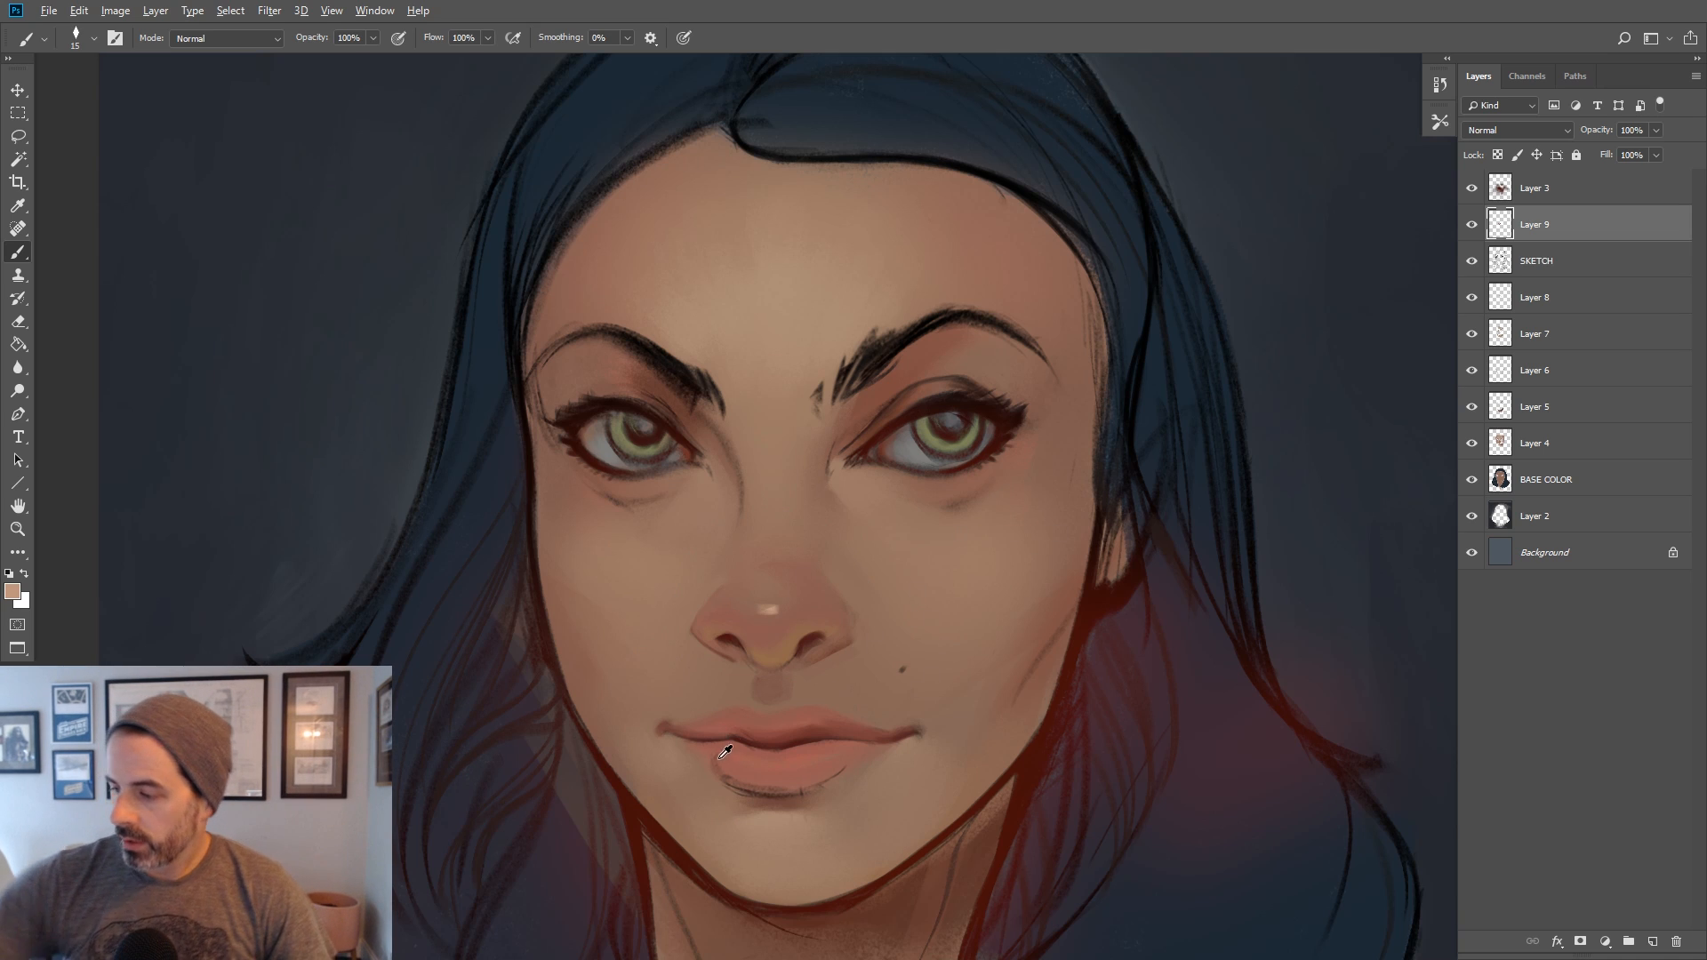
pyautogui.press(']')
pyautogui.press(']')
pyautogui.press(']')
pyautogui.press(']')
pyautogui.press(']')
pyautogui.press(']')
pyautogui.press(']')
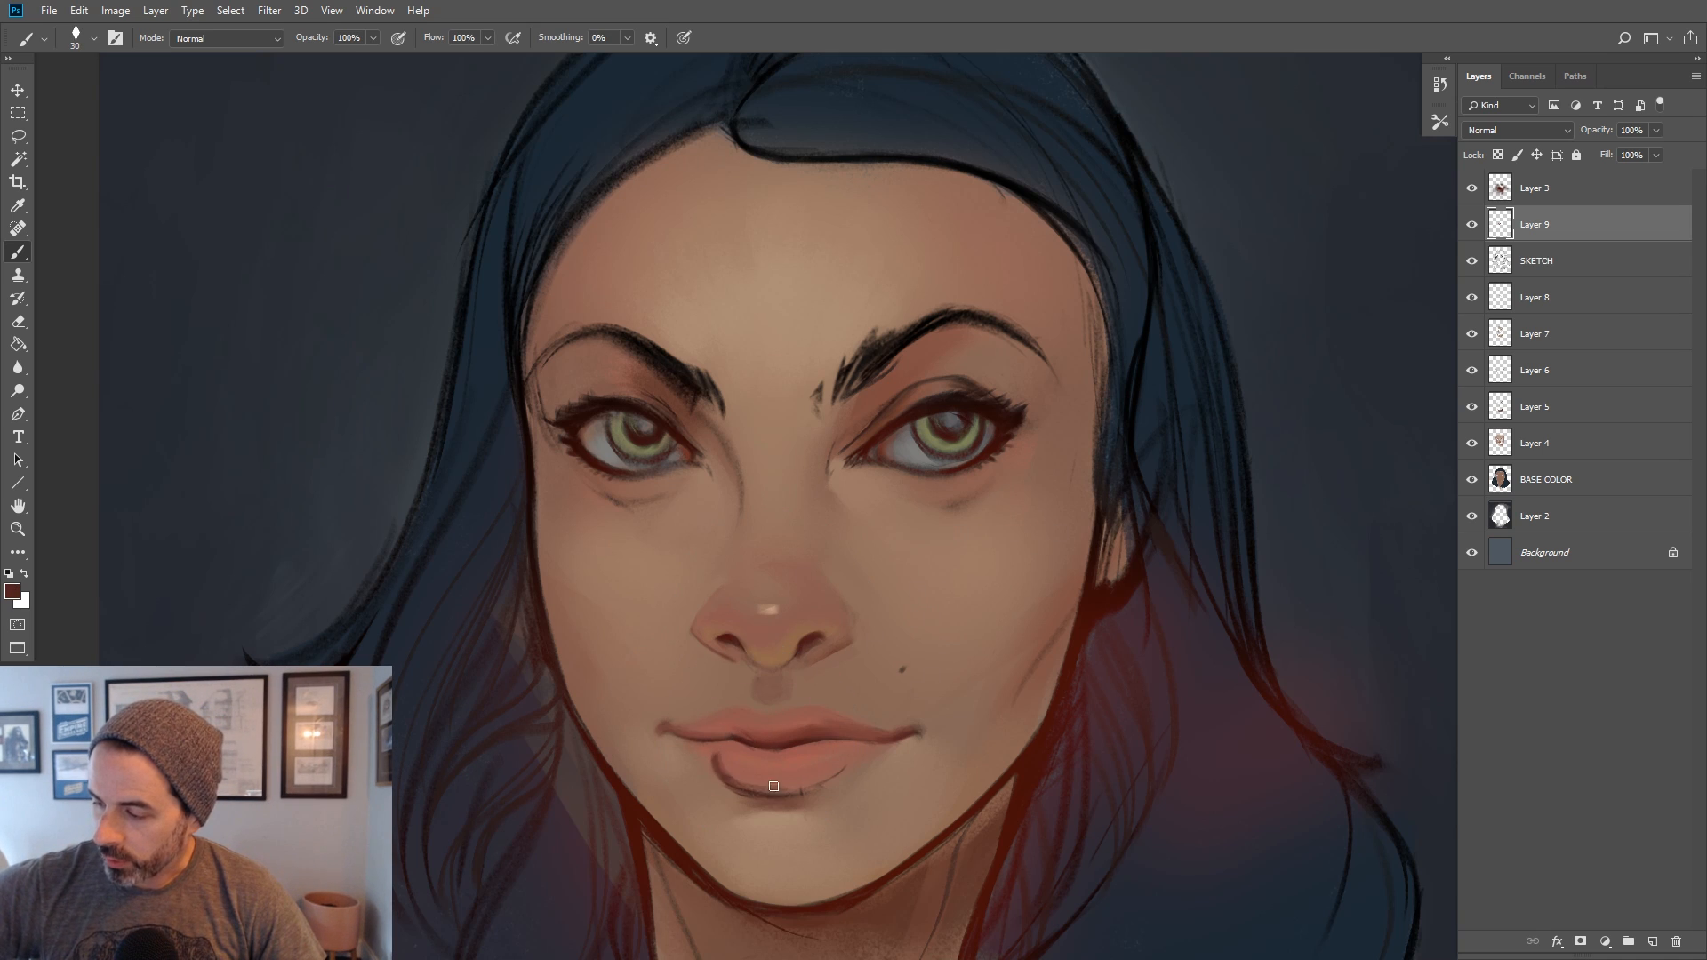
# Paint over the remaining sketch outline under the lower lip with sampled muted reds, using a 45 to 50 px brush
pyautogui.keyDown('alt'); pyautogui.click(736, 752); pyautogui.keyUp('alt')
pyautogui.press(']')
pyautogui.moveTo(718, 757)
pyautogui.mouseDown()
pyautogui.moveTo(788, 784)
pyautogui.moveTo(739, 772)
pyautogui.moveTo(828, 749)
pyautogui.mouseUp()
pyautogui.press('[')
pyautogui.press('[')
pyautogui.press('[')
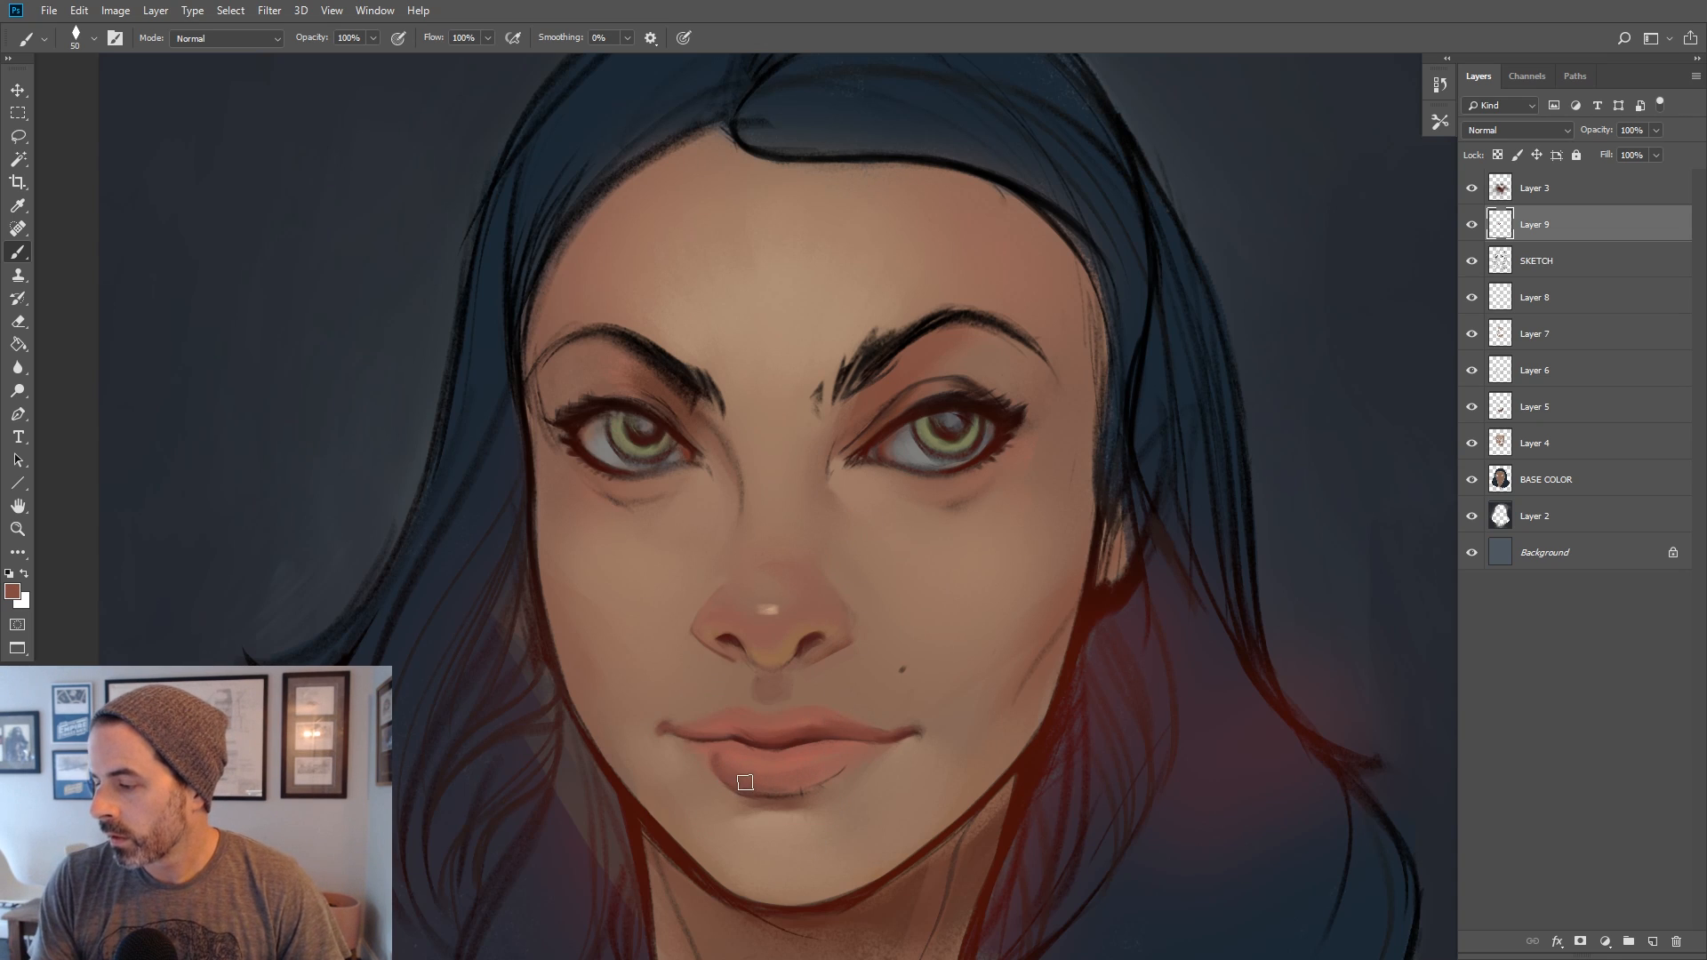
pyautogui.moveTo(784, 788); pyautogui.dragTo(823, 774)
pyautogui.keyDown('alt'); pyautogui.click(823, 768); pyautogui.keyUp('alt')
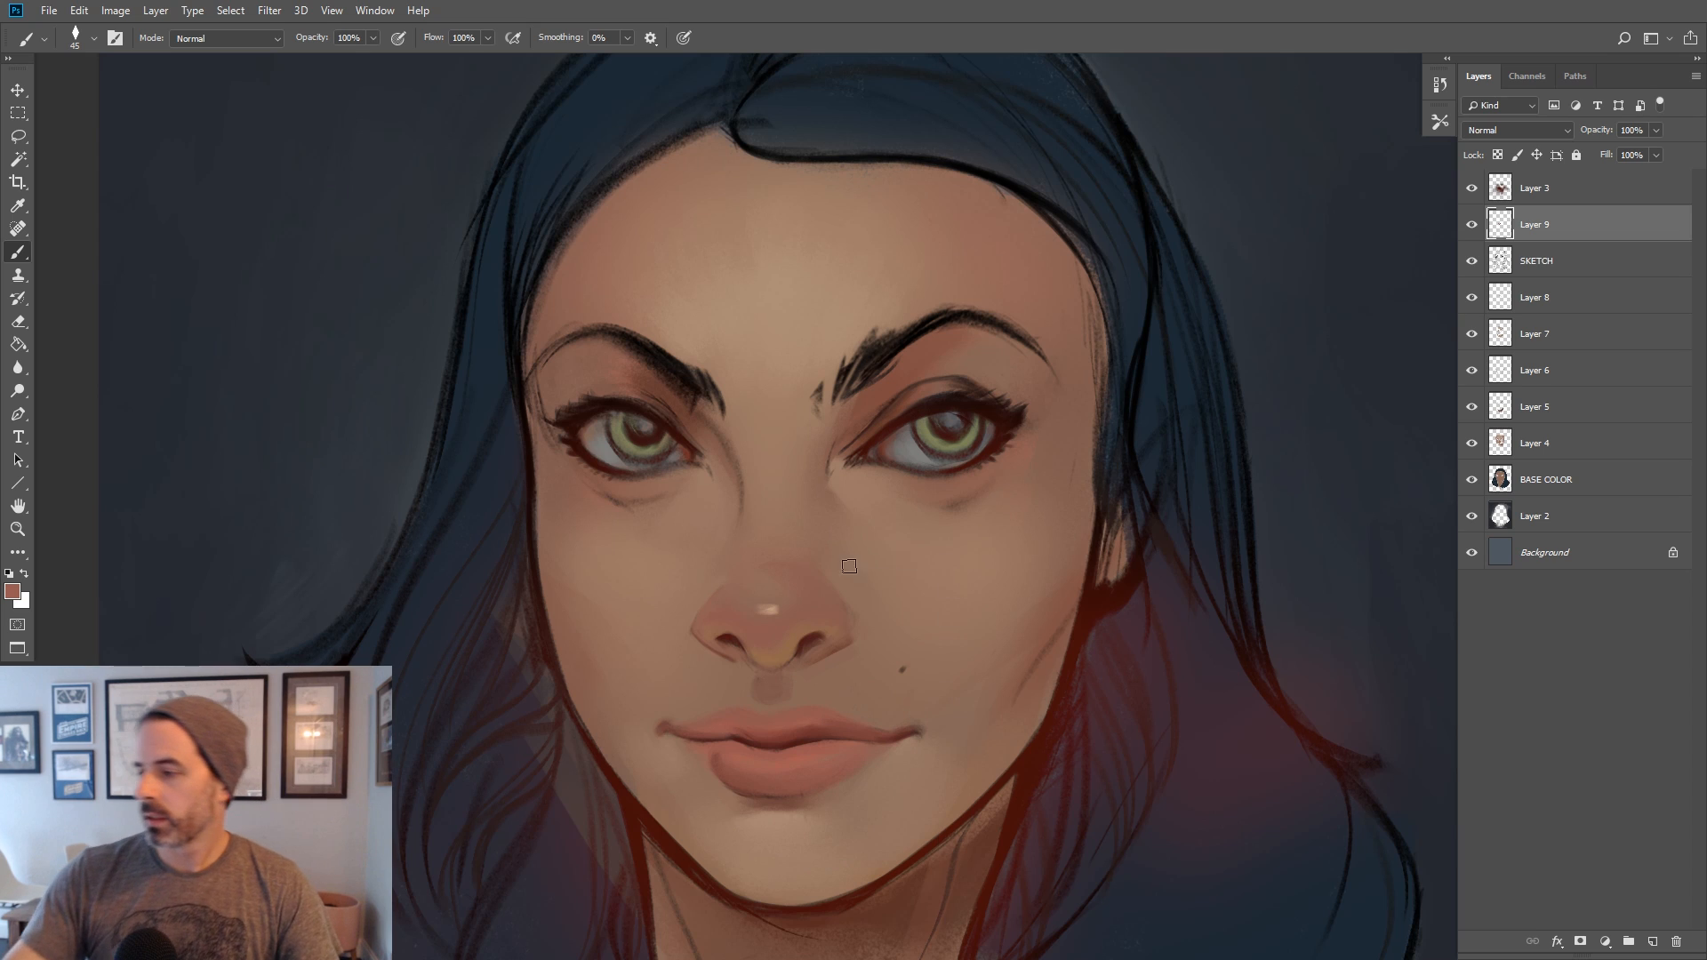
# Add small highlights across the lower lip with the colour sampled from the nose highlight, using a 15 px brush
pyautogui.keyDown('alt'); pyautogui.click(780, 602); pyautogui.keyUp('alt')
pyautogui.press('[')
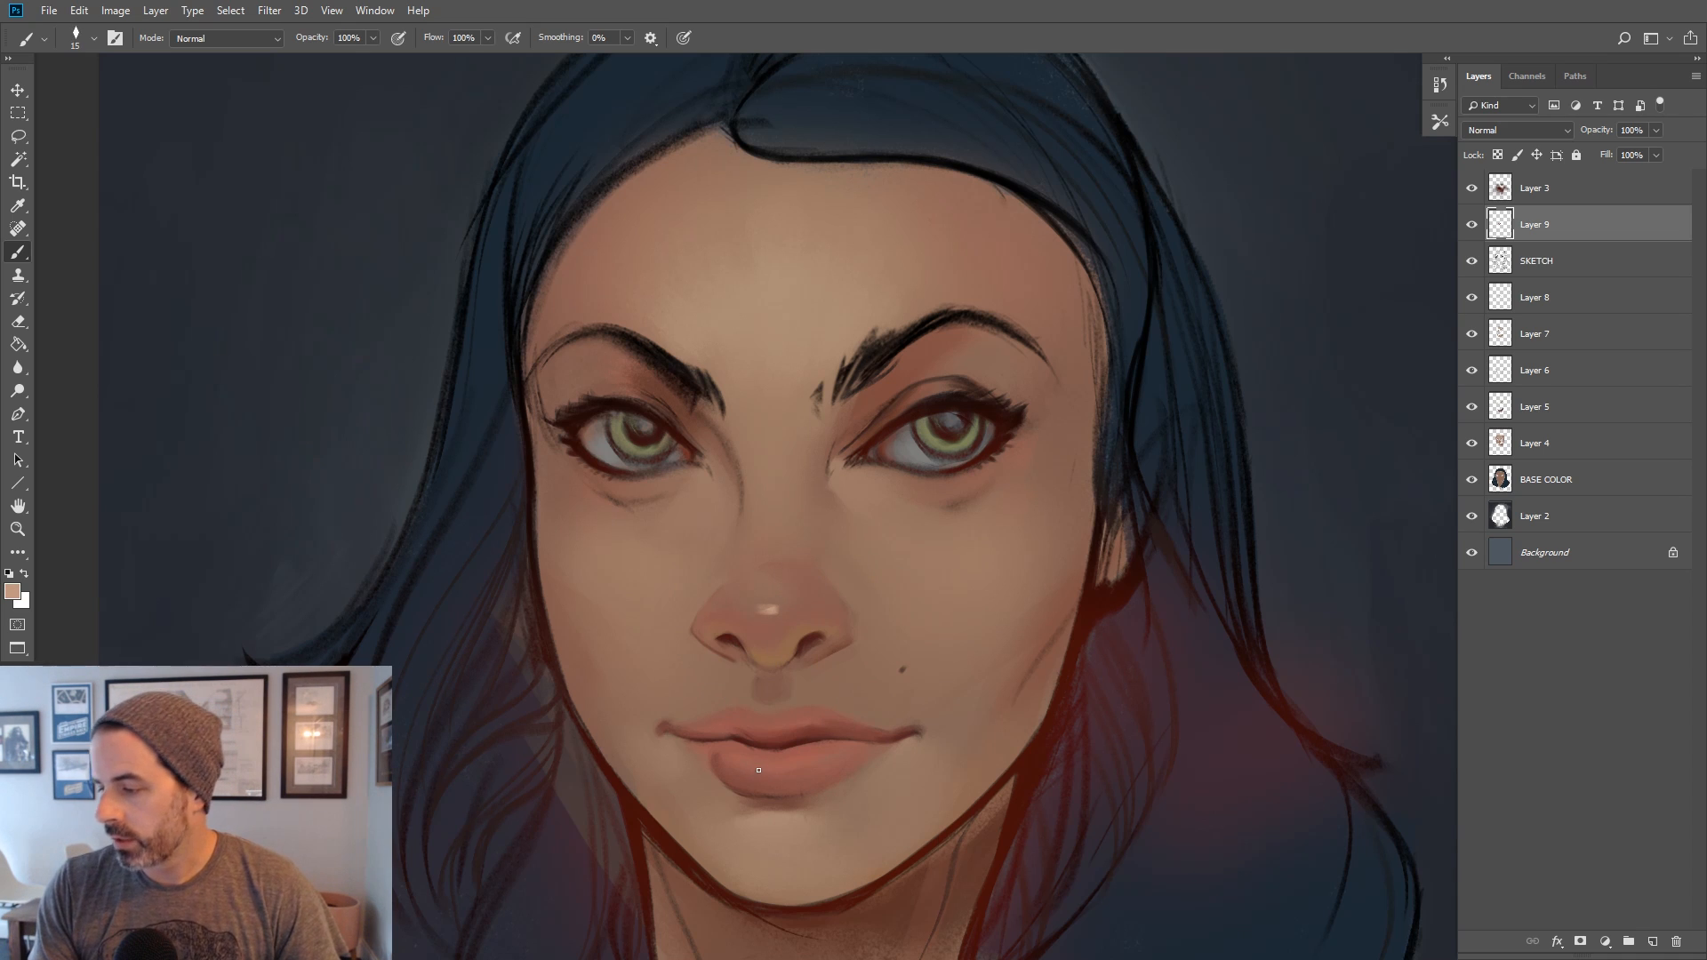
pyautogui.keyDown('alt'); pyautogui.click(824, 756); pyautogui.keyUp('alt')
pyautogui.press('[')
pyautogui.click(759, 768)
pyautogui.keyDown('alt'); pyautogui.click(810, 774); pyautogui.keyUp('alt')
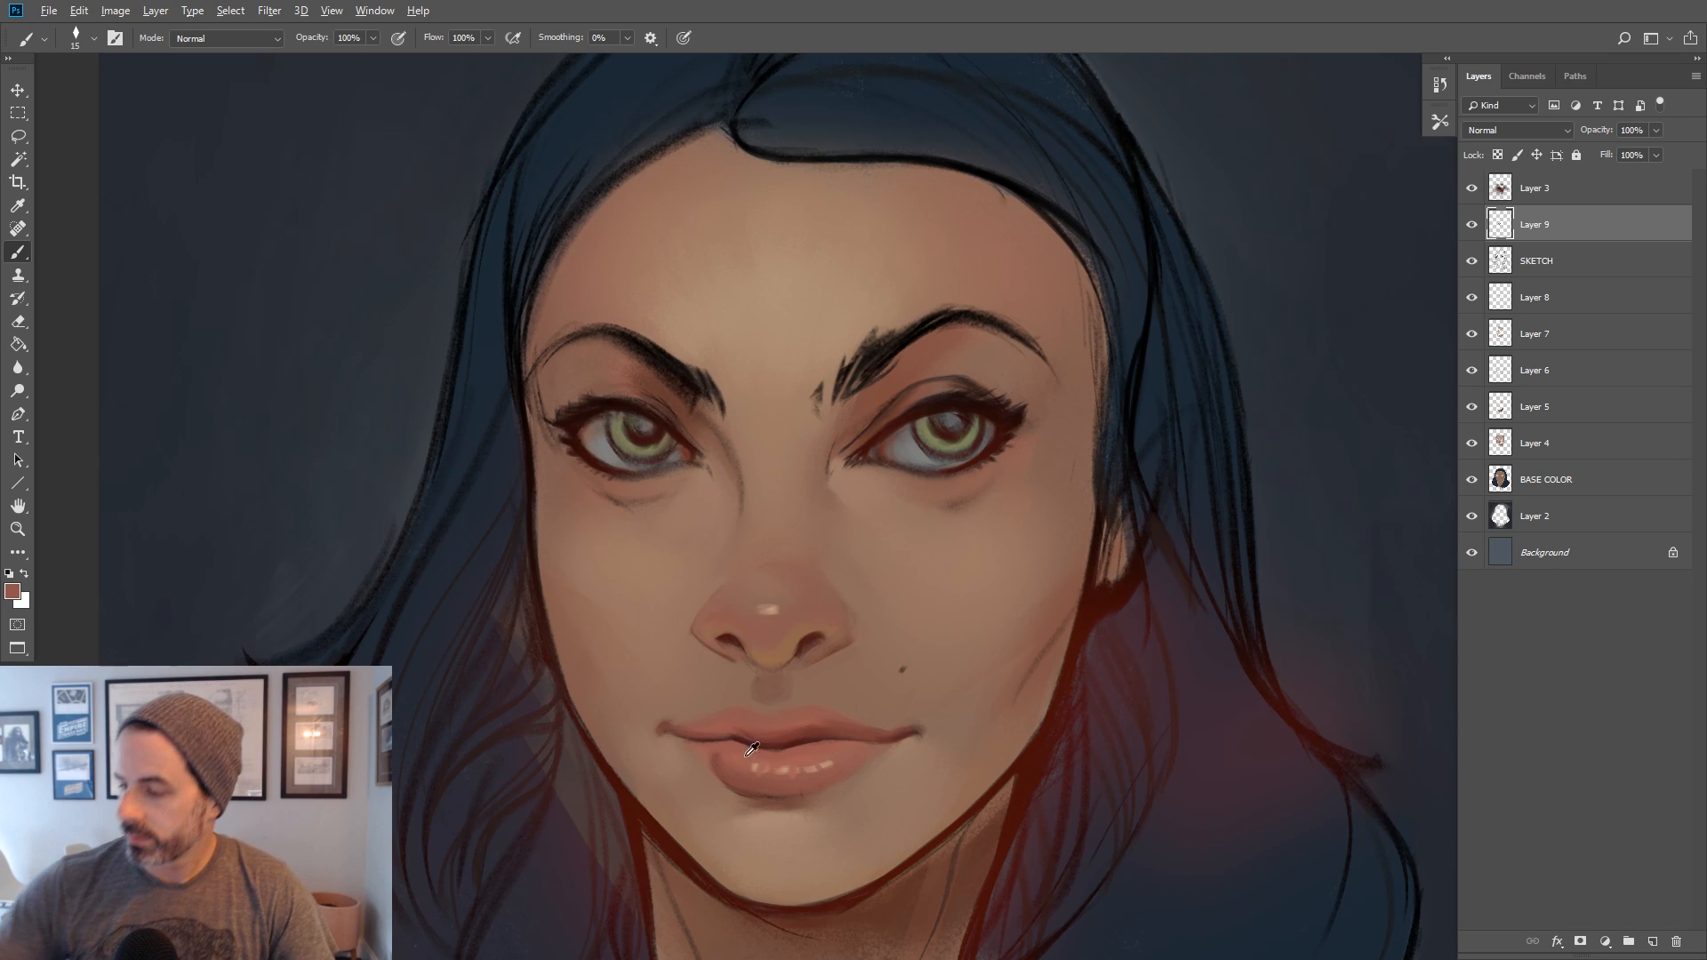
# Shape and blend both sides of the lower lip toward the mouth corners with sampled lip and skin tones, using a 20 to 35 px brush
pyautogui.press(']')
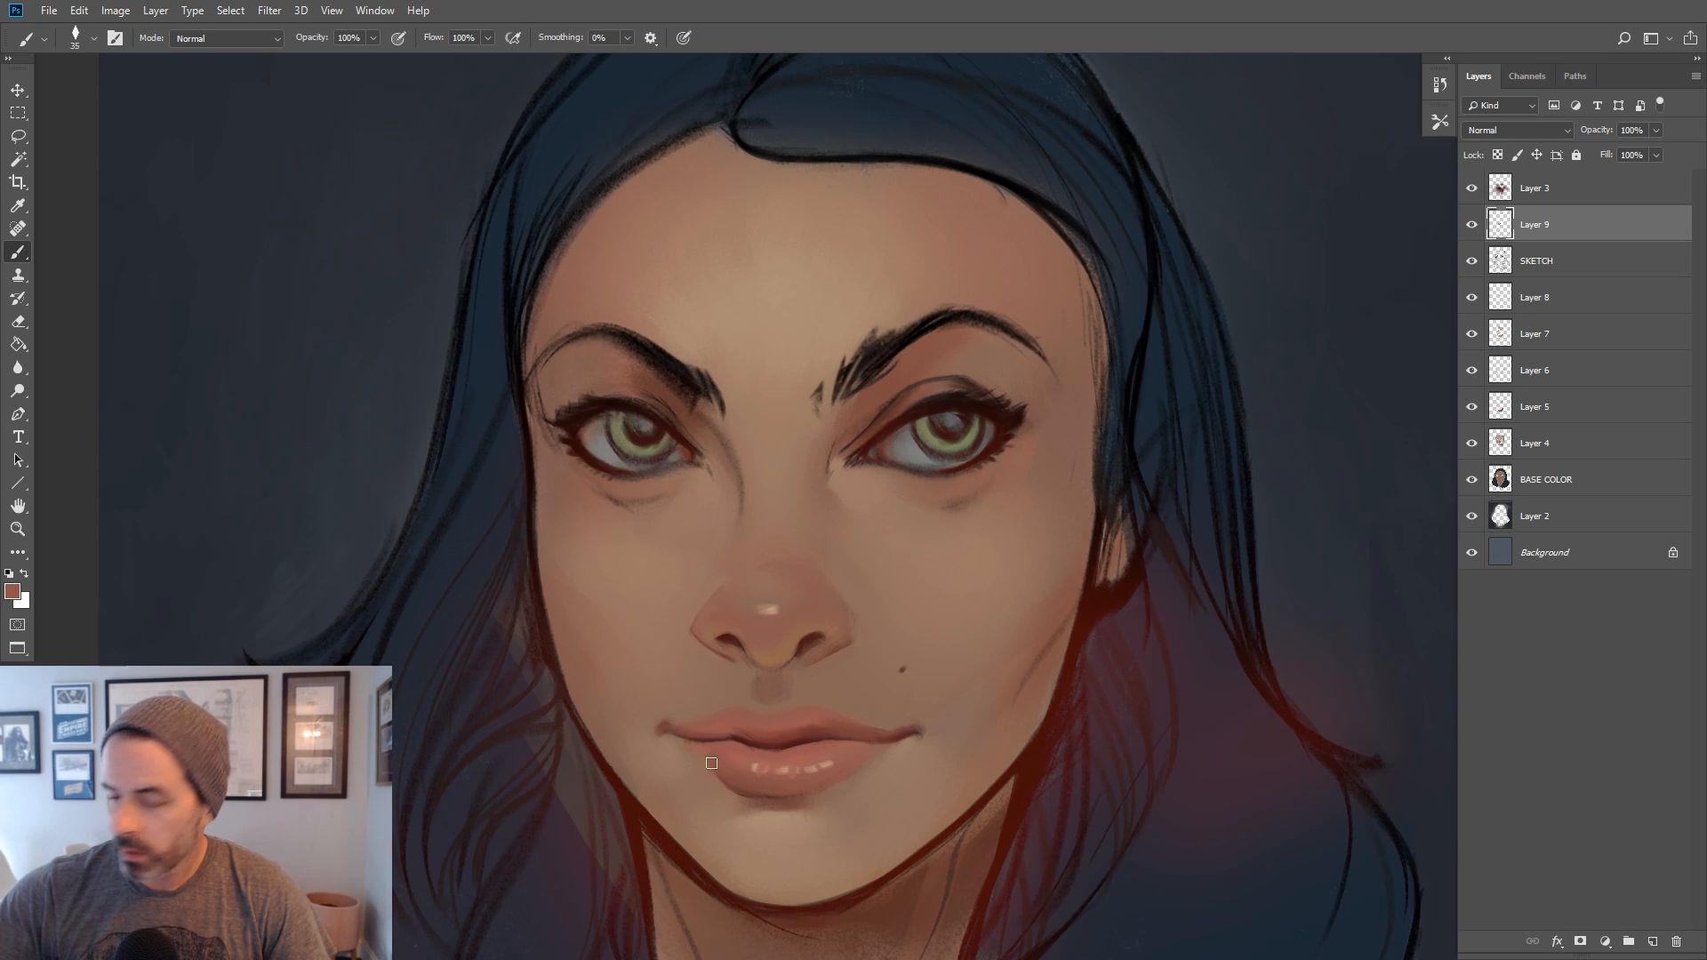
pyautogui.keyDown('alt'); pyautogui.click(714, 753); pyautogui.keyUp('alt')
pyautogui.moveTo(691, 747)
pyautogui.mouseDown()
pyautogui.moveTo(725, 778)
pyautogui.moveTo(732, 761)
pyautogui.mouseUp()
pyautogui.press(']')
pyautogui.keyDown('alt'); pyautogui.click(677, 755); pyautogui.keyUp('alt')
pyautogui.keyDown('alt'); pyautogui.click(727, 753); pyautogui.keyUp('alt')
pyautogui.press('[')
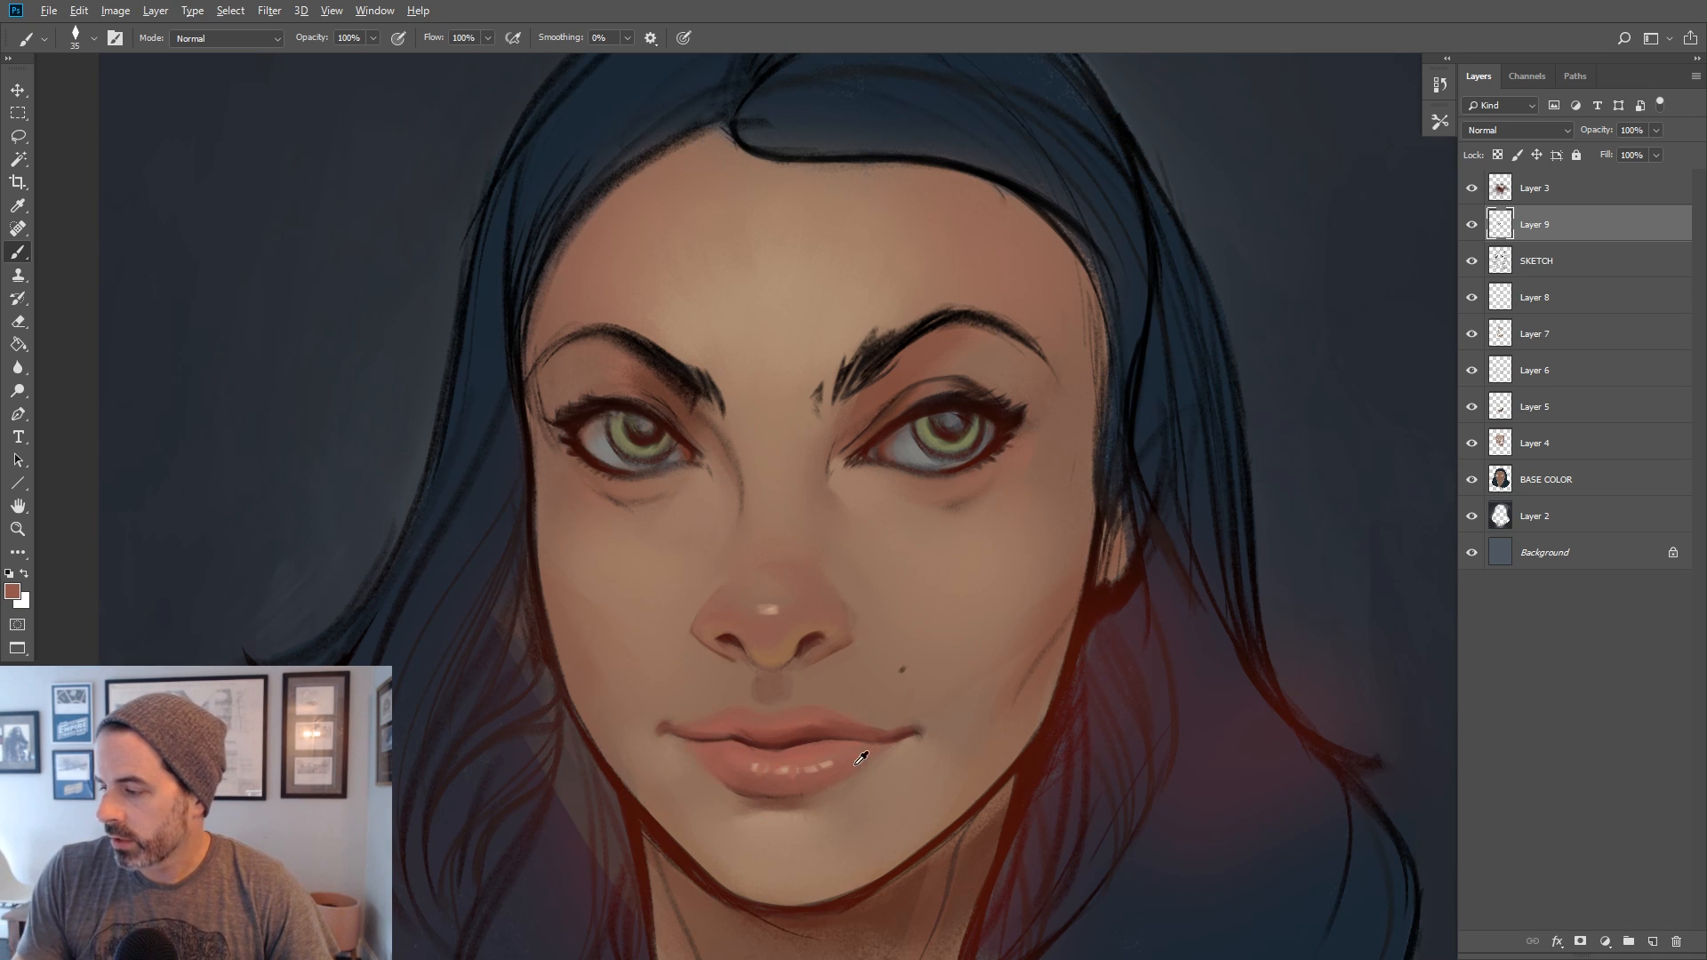
pyautogui.keyDown('alt'); pyautogui.click(890, 757); pyautogui.keyUp('alt')
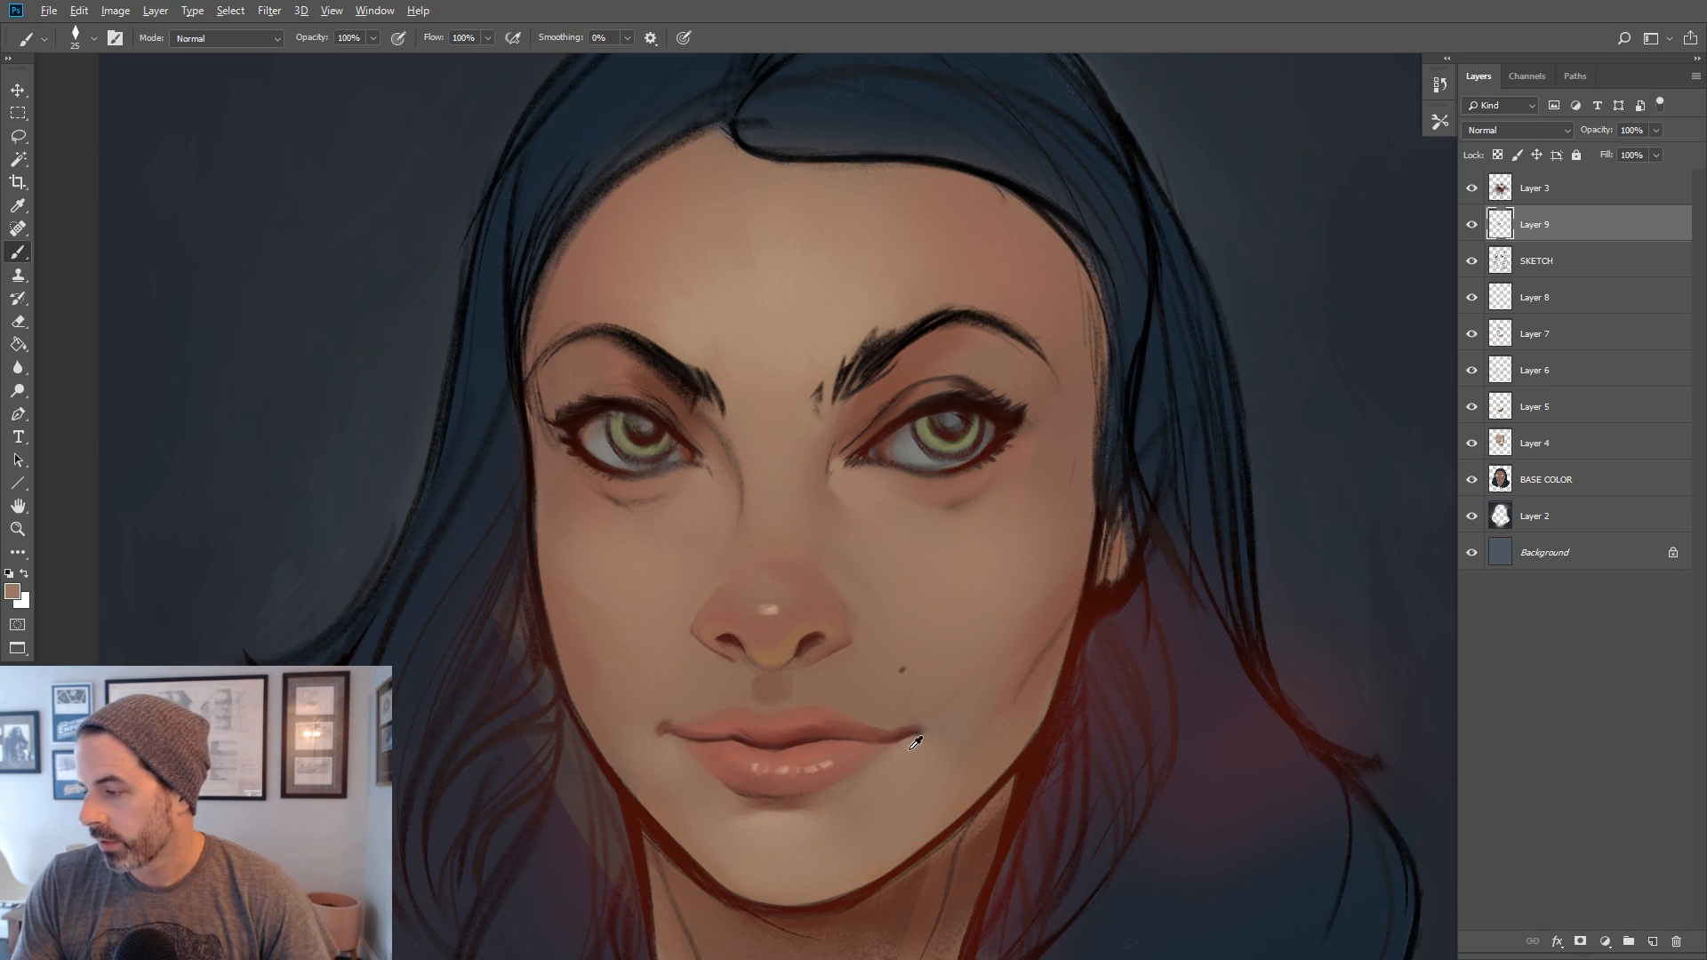
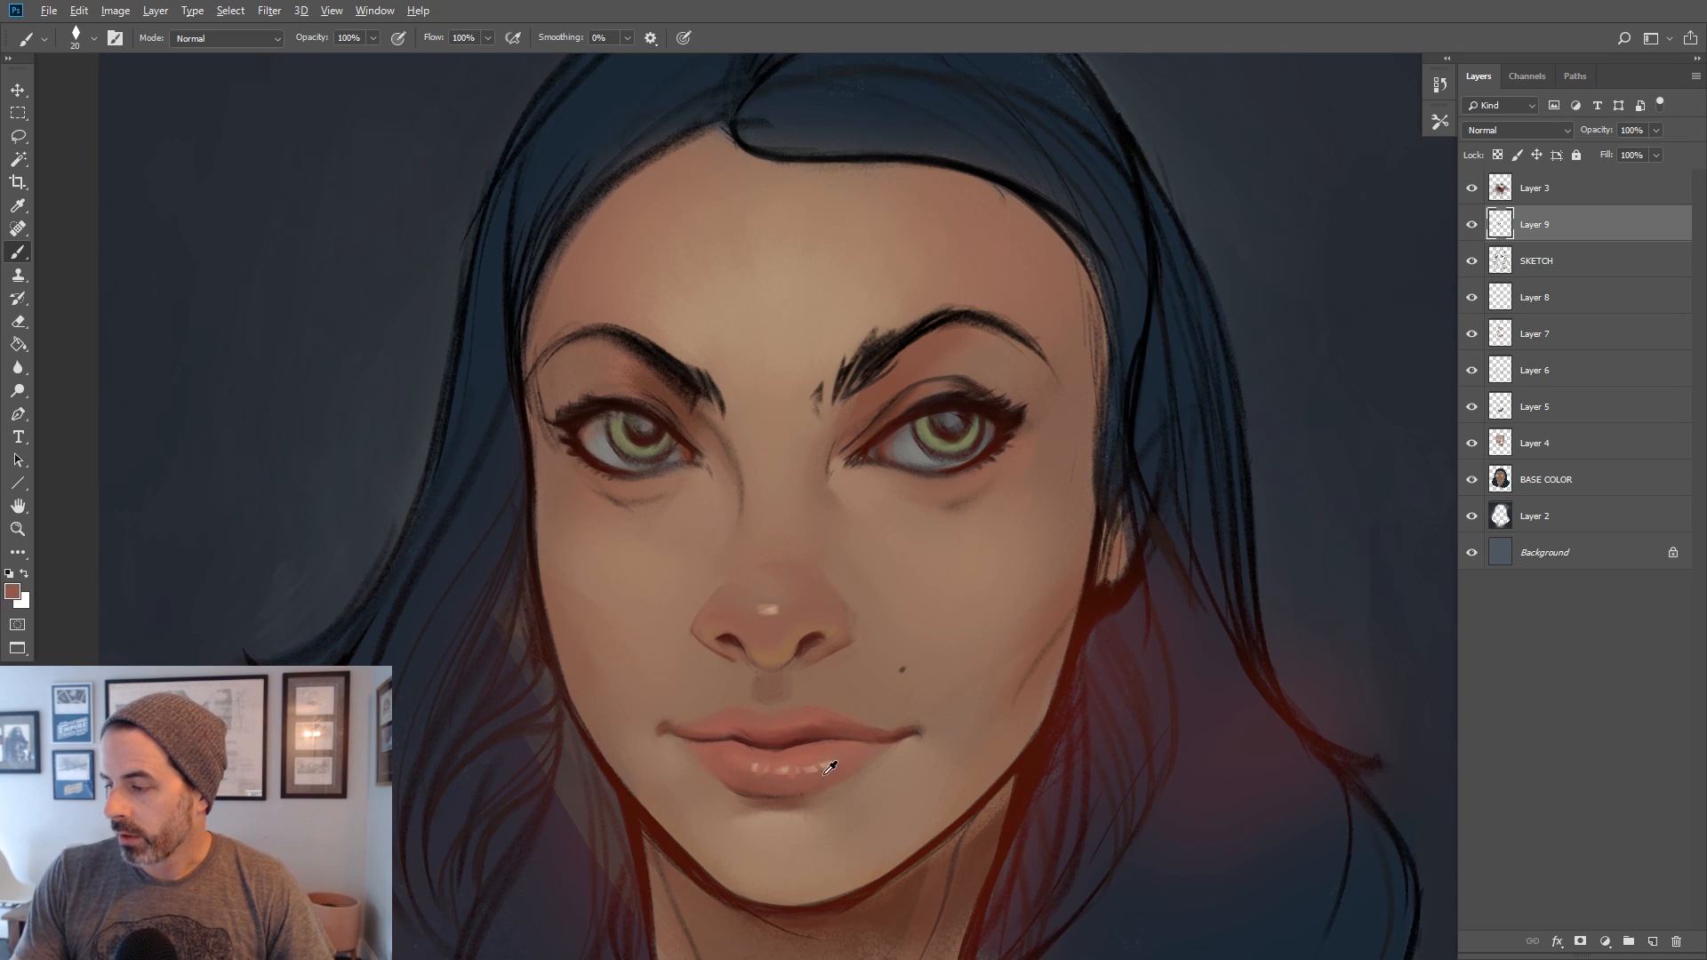
pyautogui.keyDown('alt'); pyautogui.click(791, 737); pyautogui.keyUp('alt')
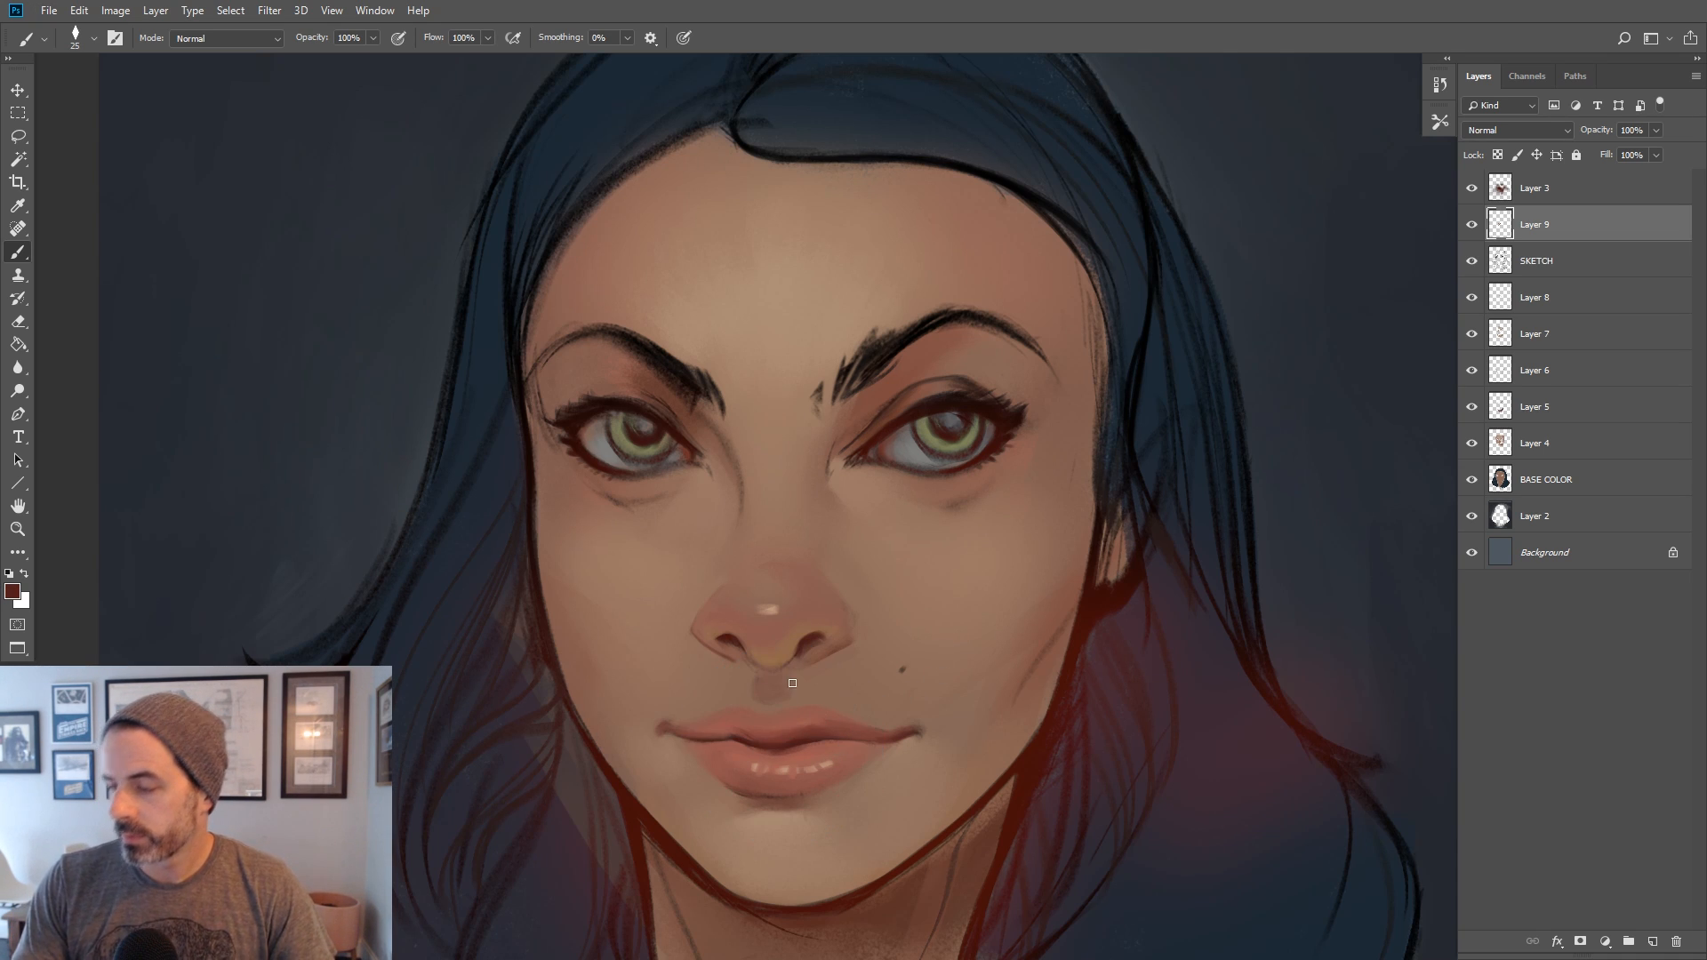
# Compare the whole face with and without Layer 9's paint, leaving the layer visible
pyautogui.press('z')
pyautogui.keyDown('alt'); pyautogui.click(480, 483); pyautogui.keyUp('alt')
pyautogui.click(1471, 227)
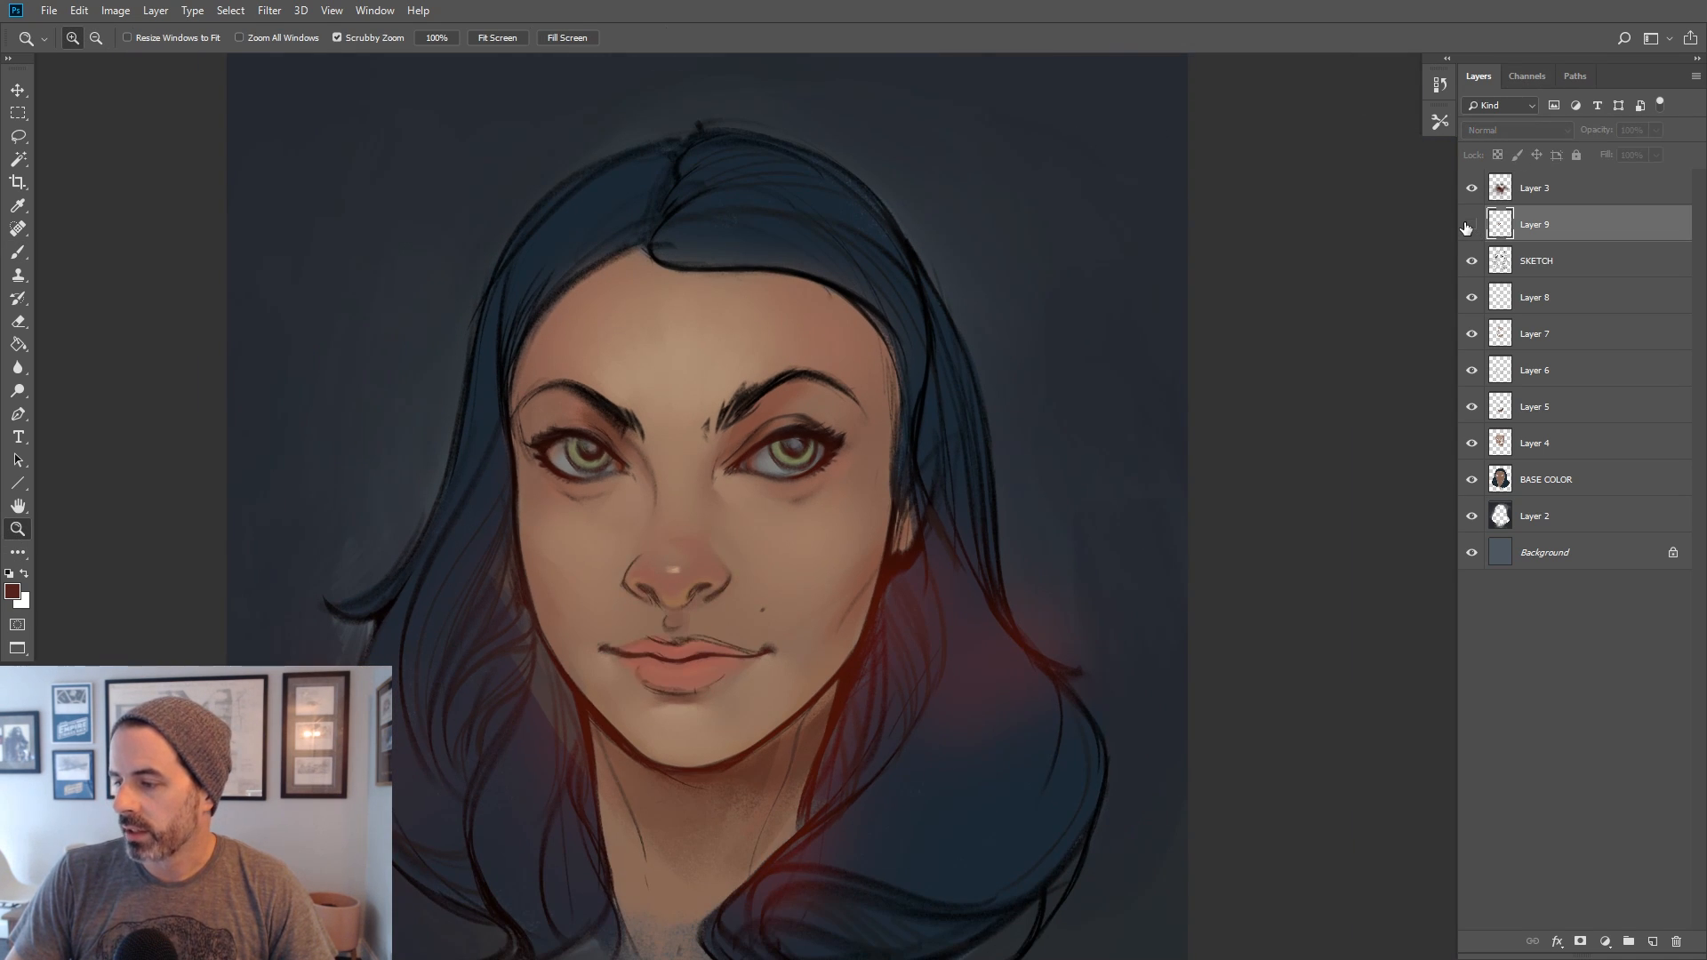
pyautogui.click(1469, 226)
pyautogui.click(1469, 227)
pyautogui.click(1470, 227)
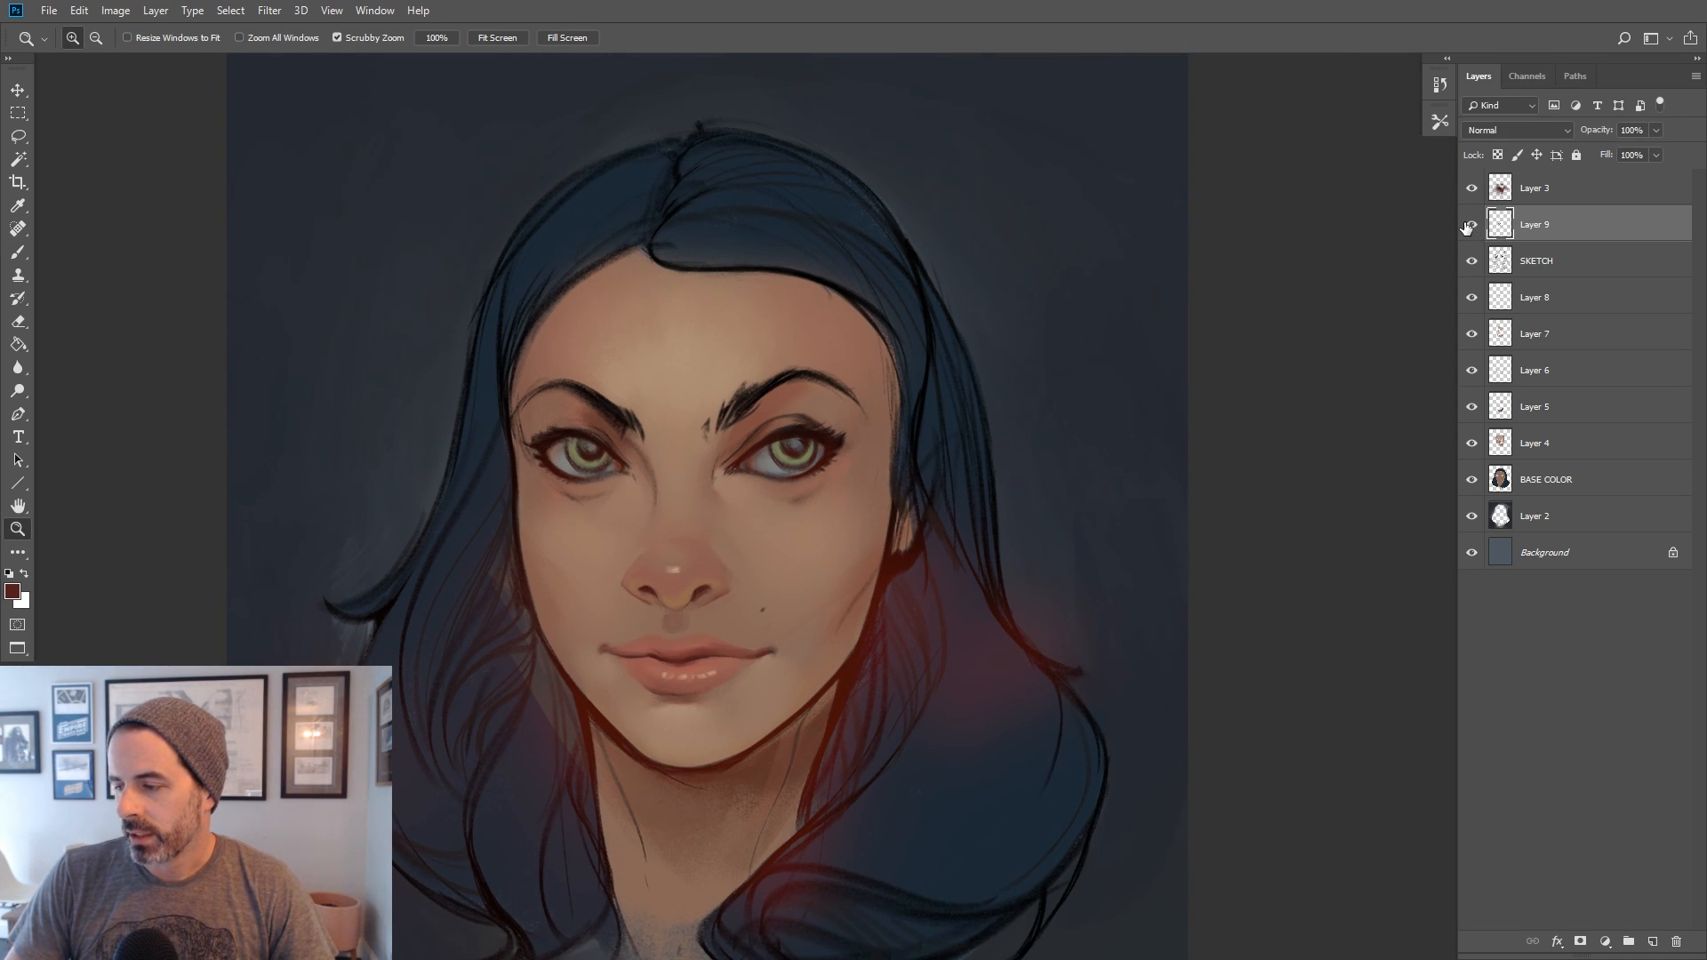
# Refine the upper lip's edge and fullness with the Brush and sampled lip reds, enlarging the brush from 25 to 60 px
pyautogui.click(18, 252)
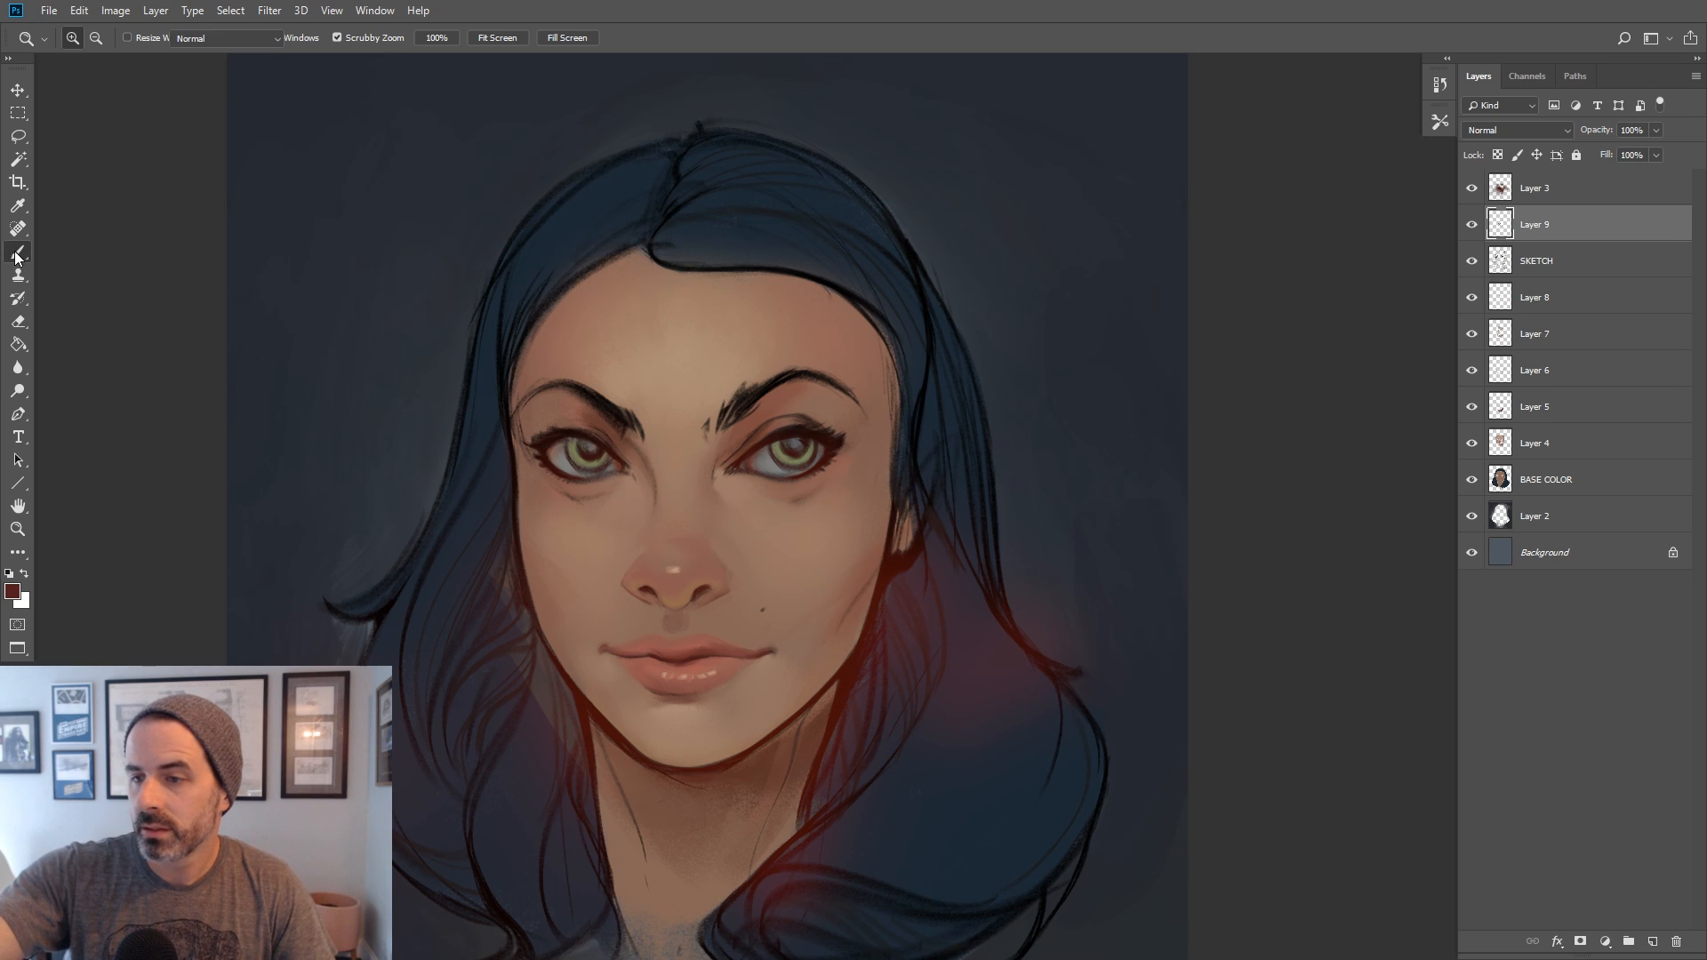
pyautogui.keyDown('alt'); pyautogui.click(654, 643); pyautogui.keyUp('alt')
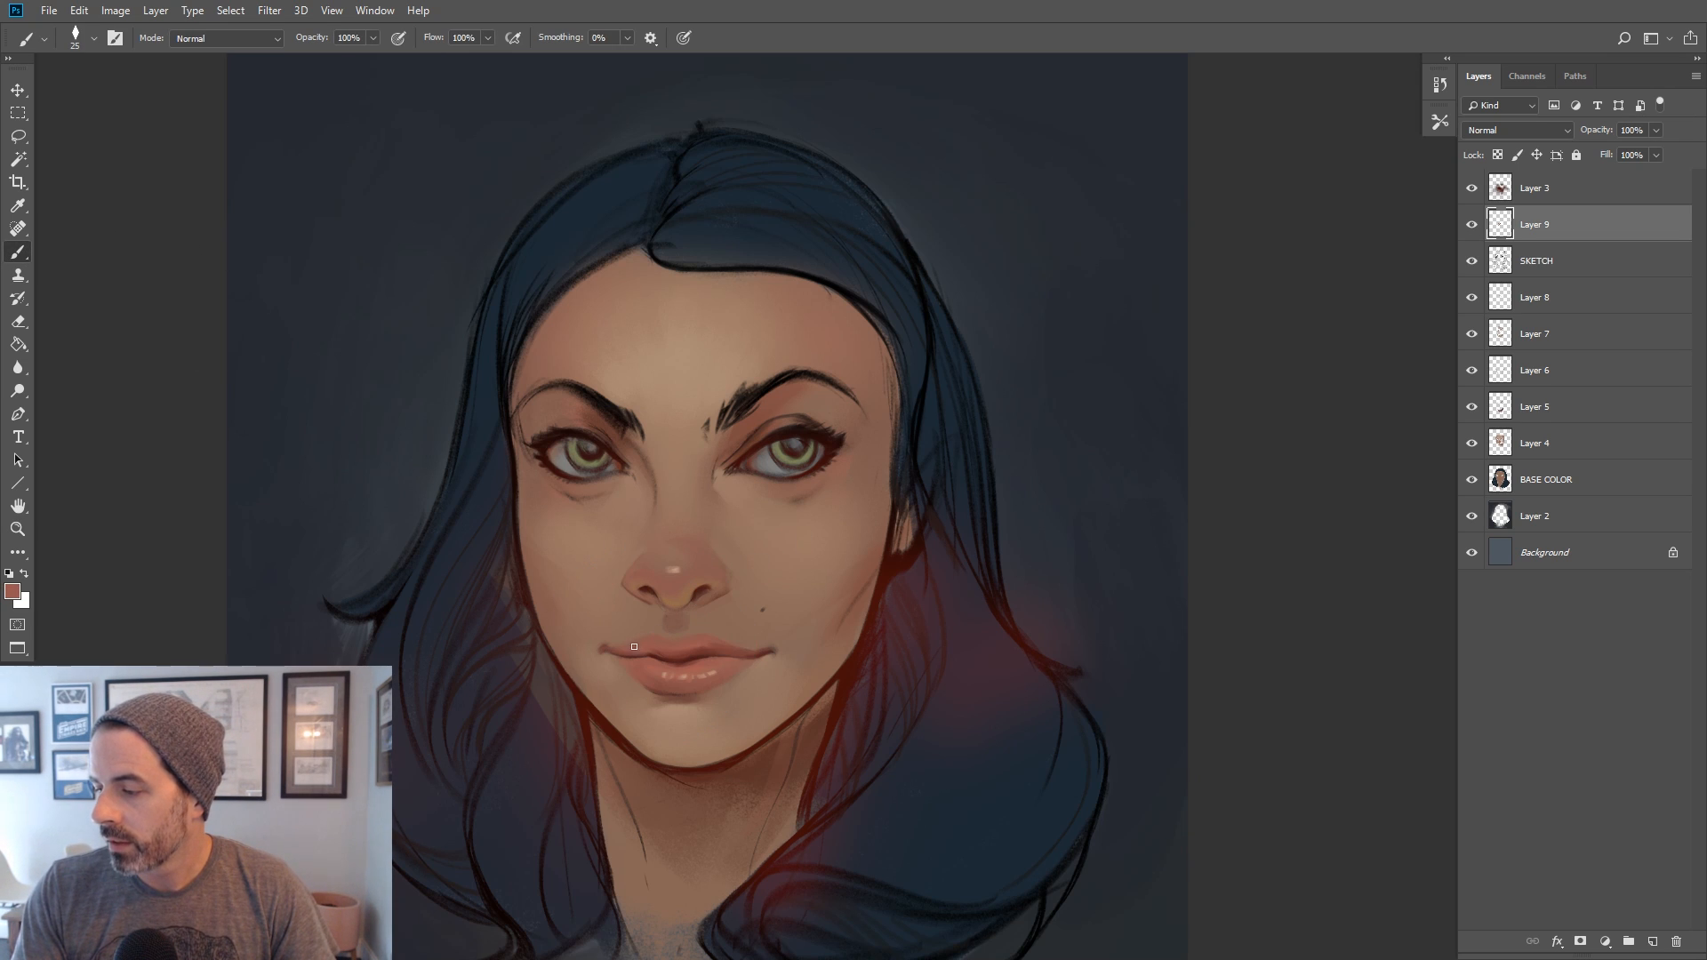
pyautogui.press(']')
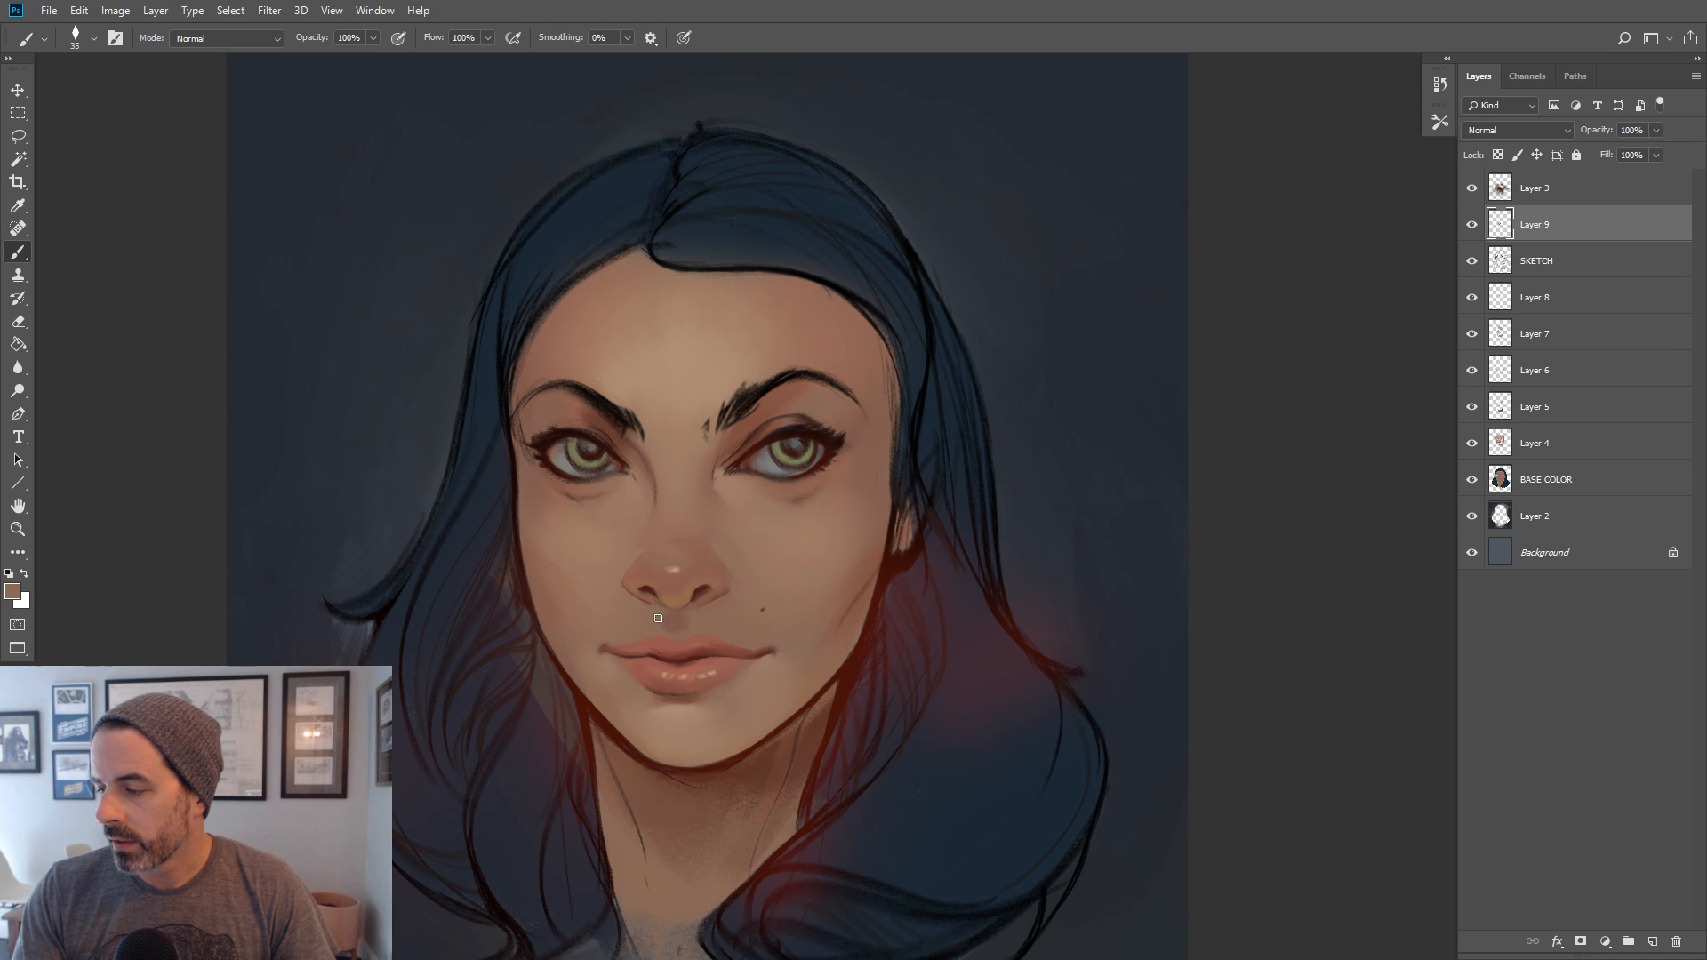
pyautogui.press('[')
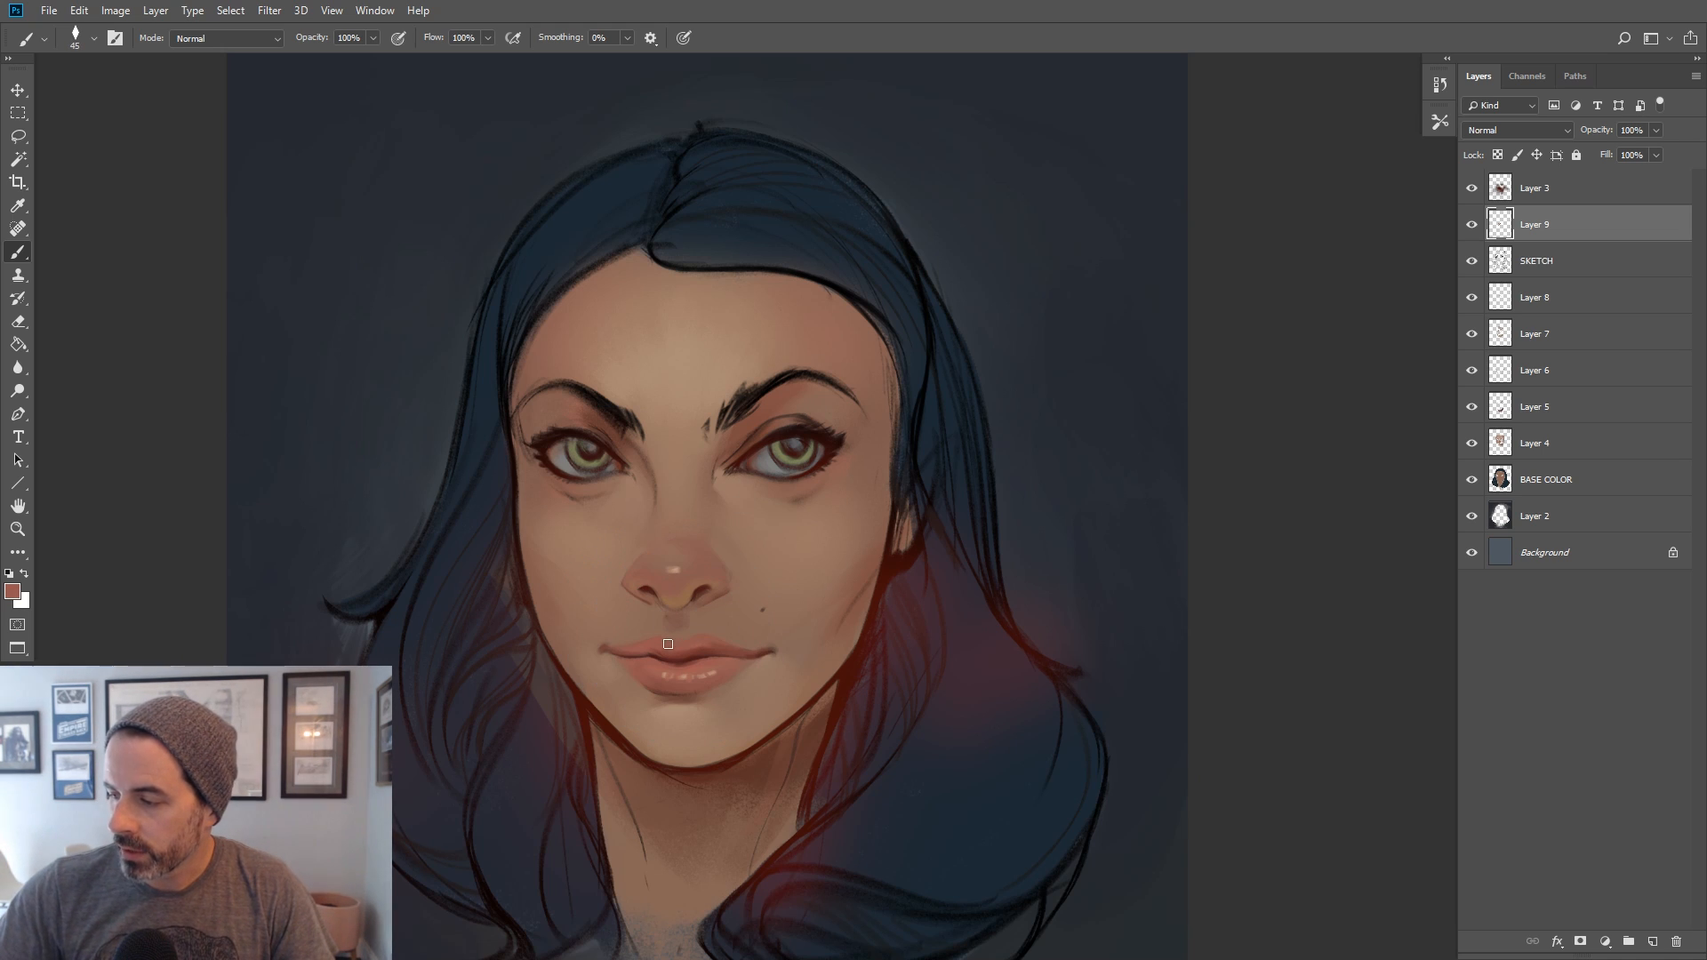
pyautogui.keyDown('alt'); pyautogui.click(735, 617); pyautogui.keyUp('alt')
pyautogui.keyDown('alt'); pyautogui.click(698, 633); pyautogui.keyUp('alt')
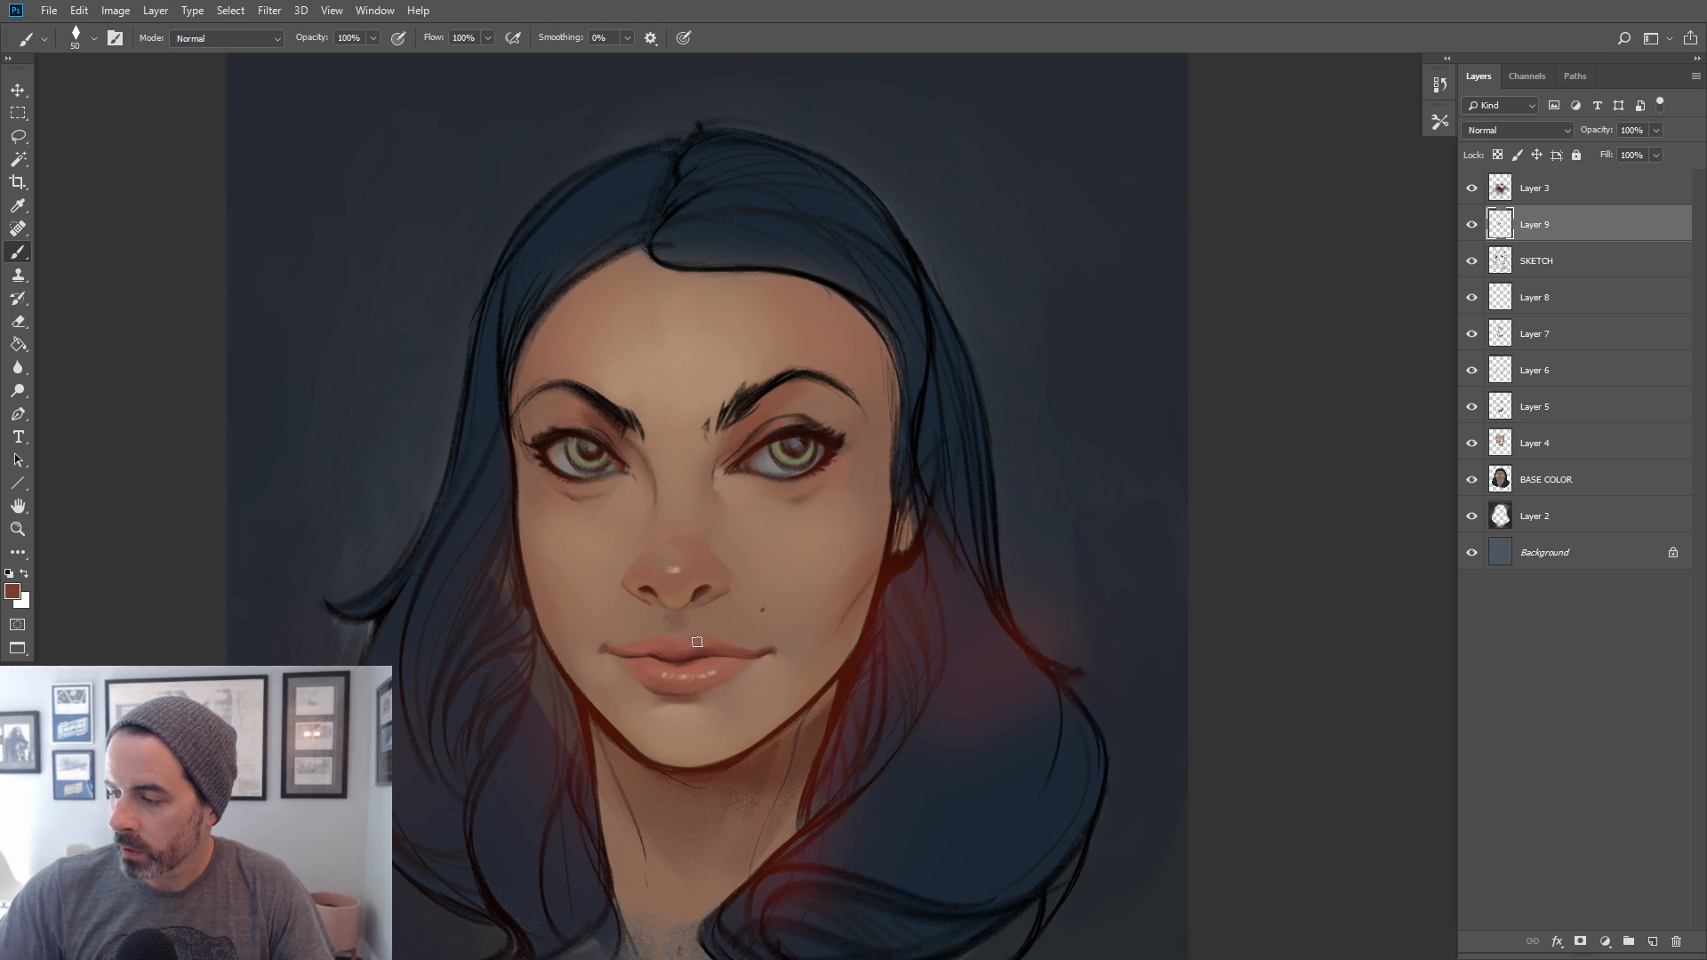
pyautogui.press(']')
pyautogui.keyDown('alt'); pyautogui.click(702, 649); pyautogui.keyUp('alt')
pyautogui.press(']')
pyautogui.keyDown('alt'); pyautogui.click(696, 647); pyautogui.keyUp('alt')
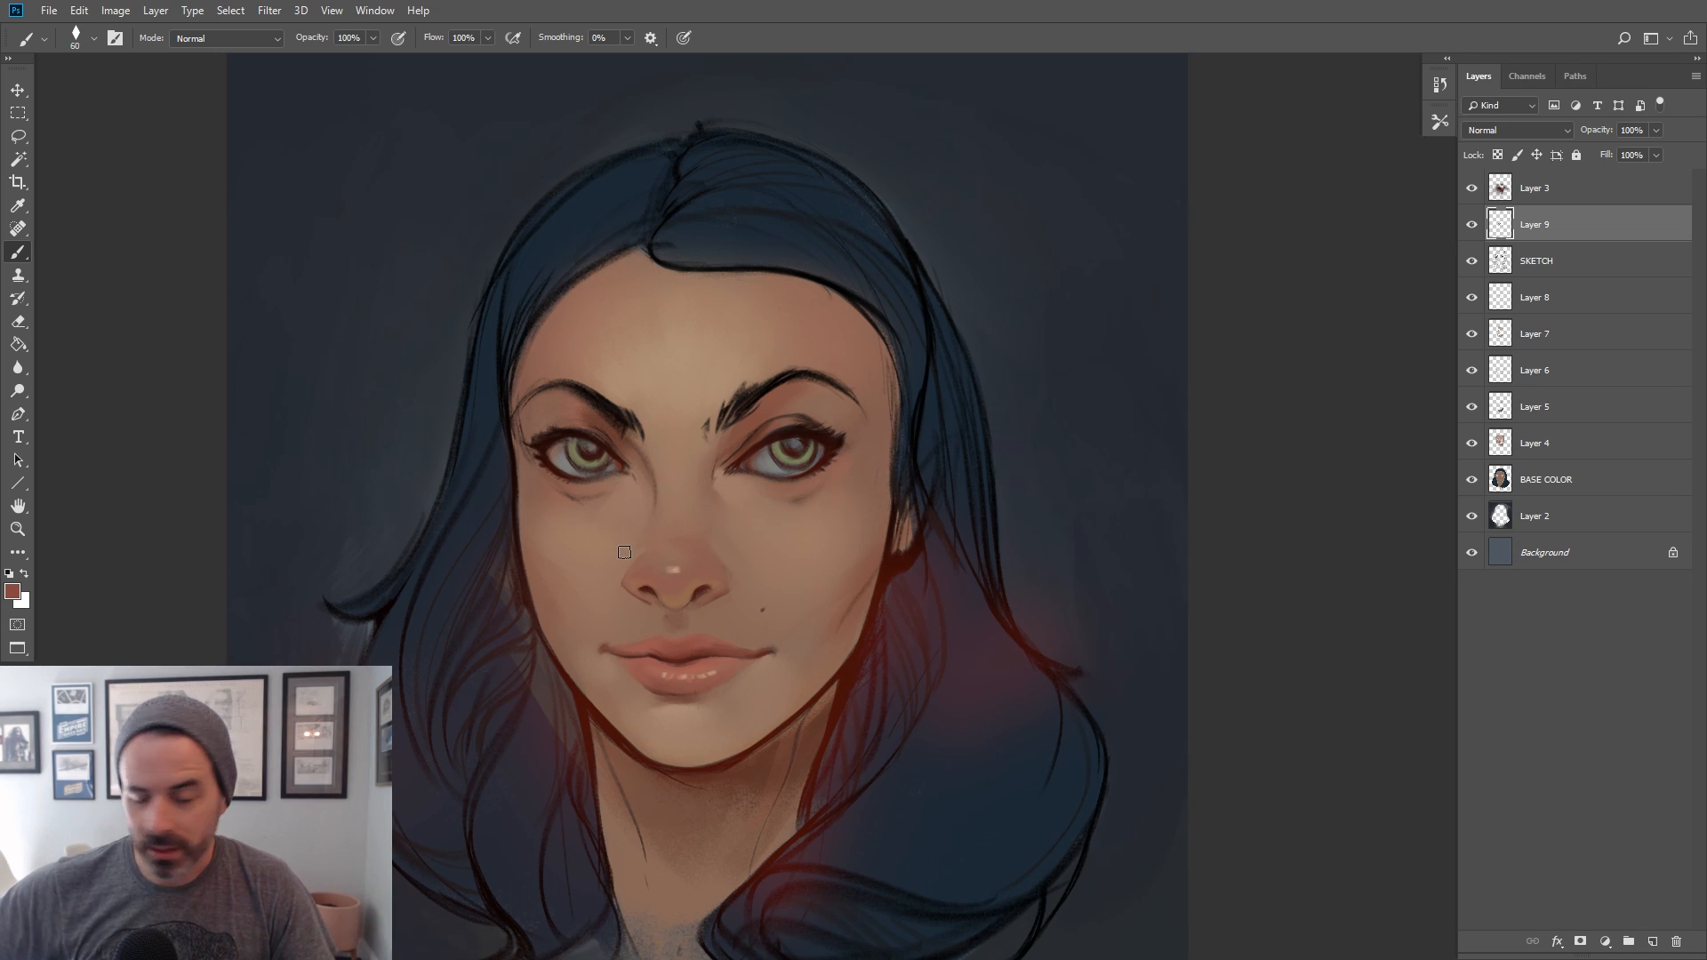
# Soften the left corner of the mouth with sampled skin and lip tones, using a 40 to 50 px brush
pyautogui.keyDown('alt'); pyautogui.click(720, 625); pyautogui.keyUp('alt')
pyautogui.press('[')
pyautogui.press('[')
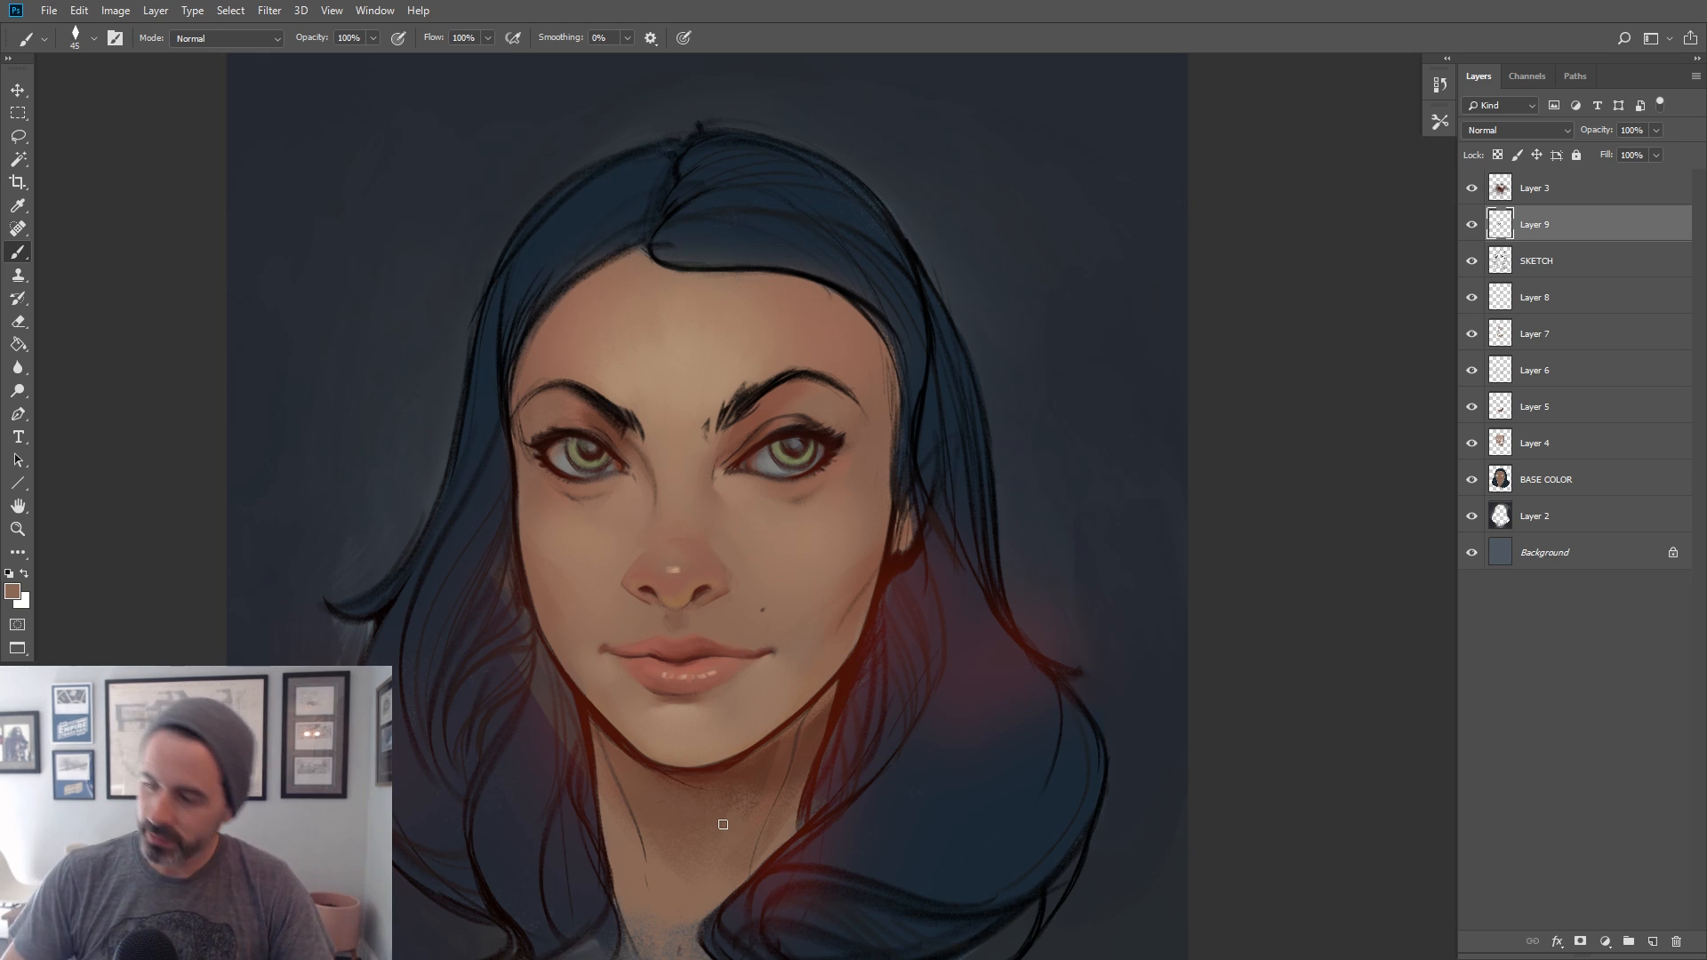
pyautogui.keyDown('alt'); pyautogui.click(604, 646); pyautogui.keyUp('alt')
pyautogui.press('[')
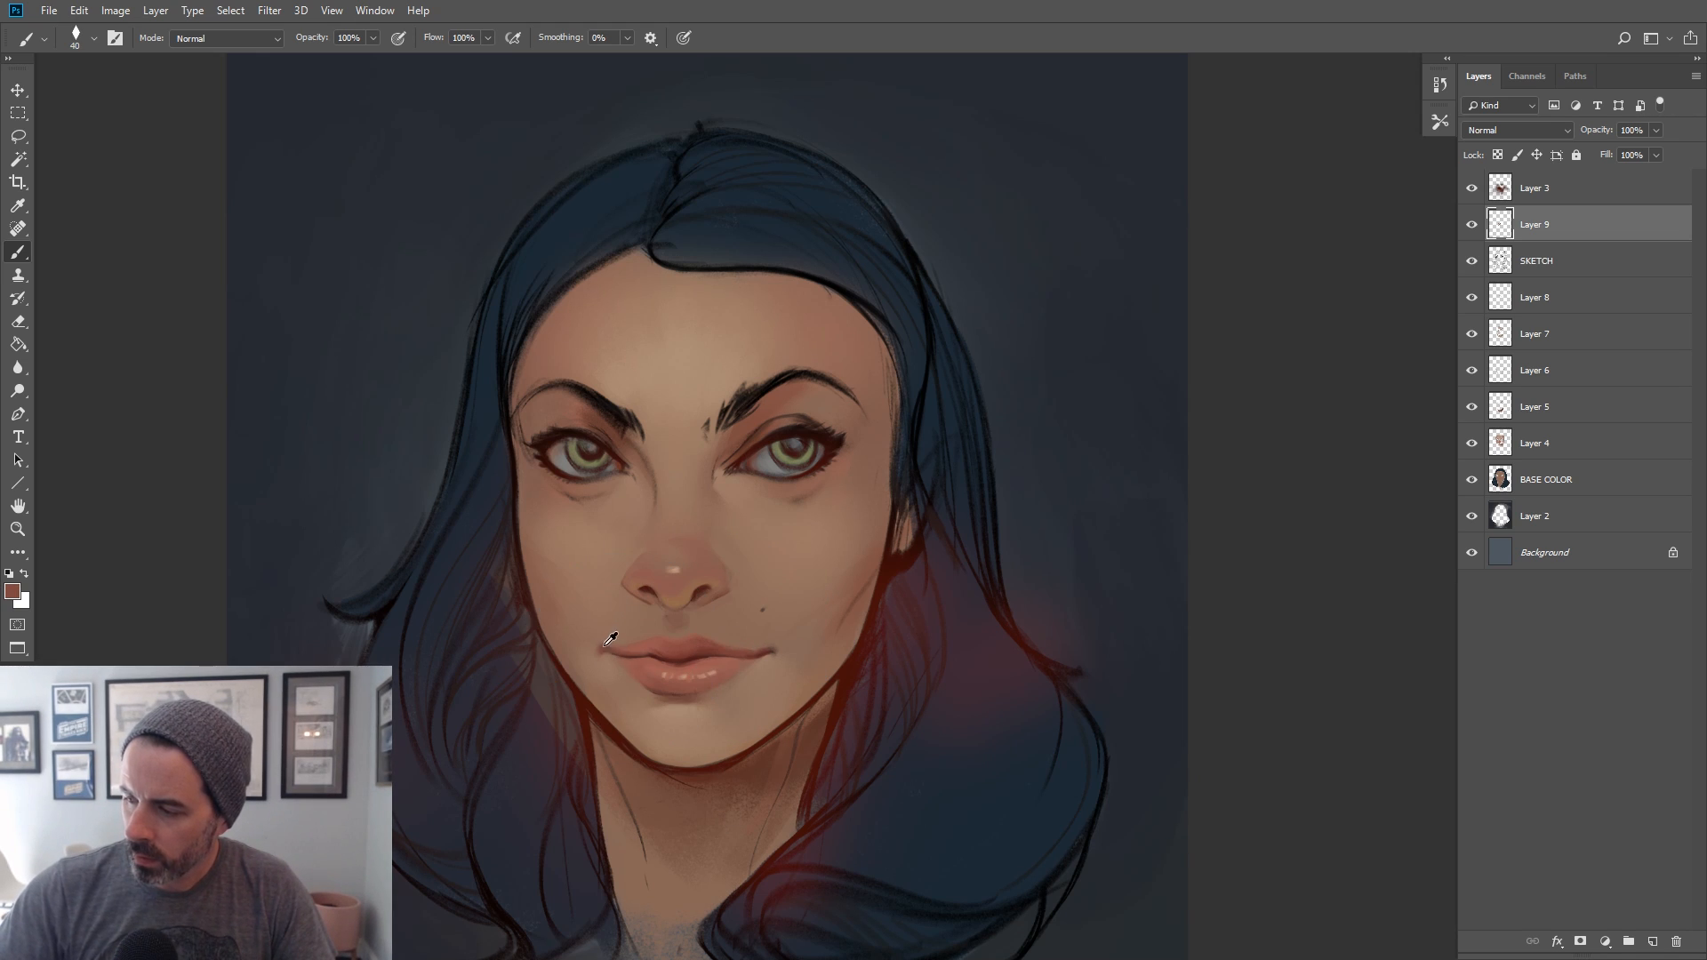
pyautogui.keyDown('alt'); pyautogui.click(602, 642); pyautogui.keyUp('alt')
pyautogui.keyDown('alt'); pyautogui.click(633, 634); pyautogui.keyUp('alt')
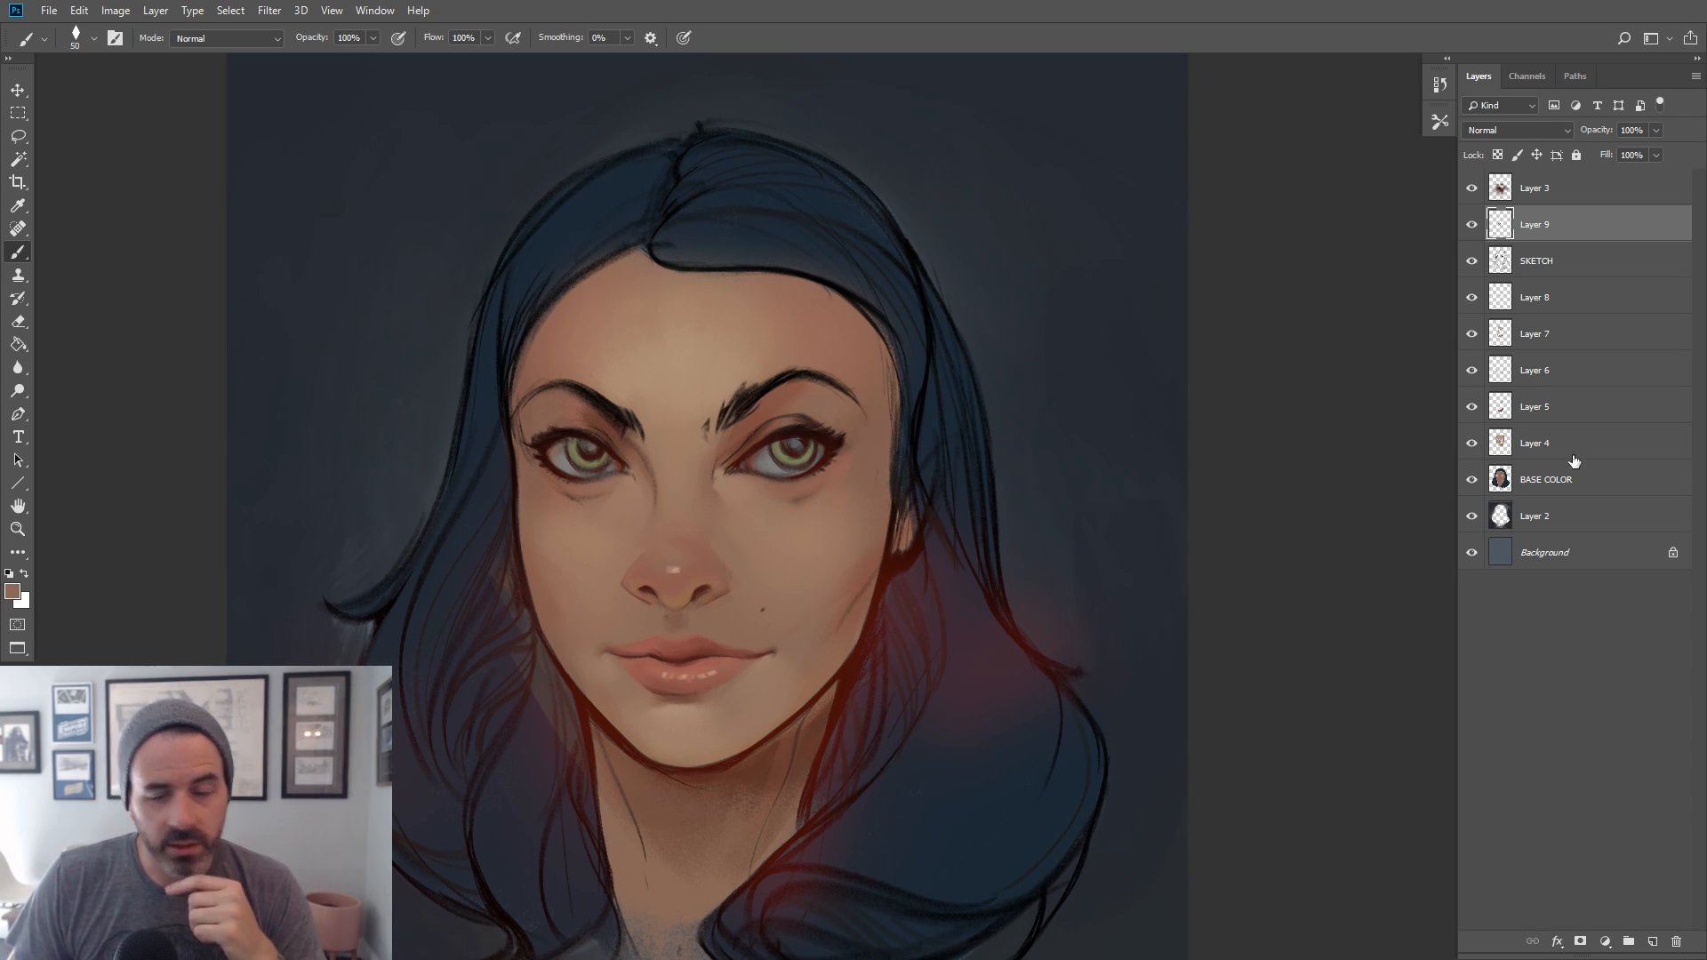
# Add a new layer above Layer 9 in Overlay blend mode and switch to a soft round brush
pyautogui.click(1652, 941)
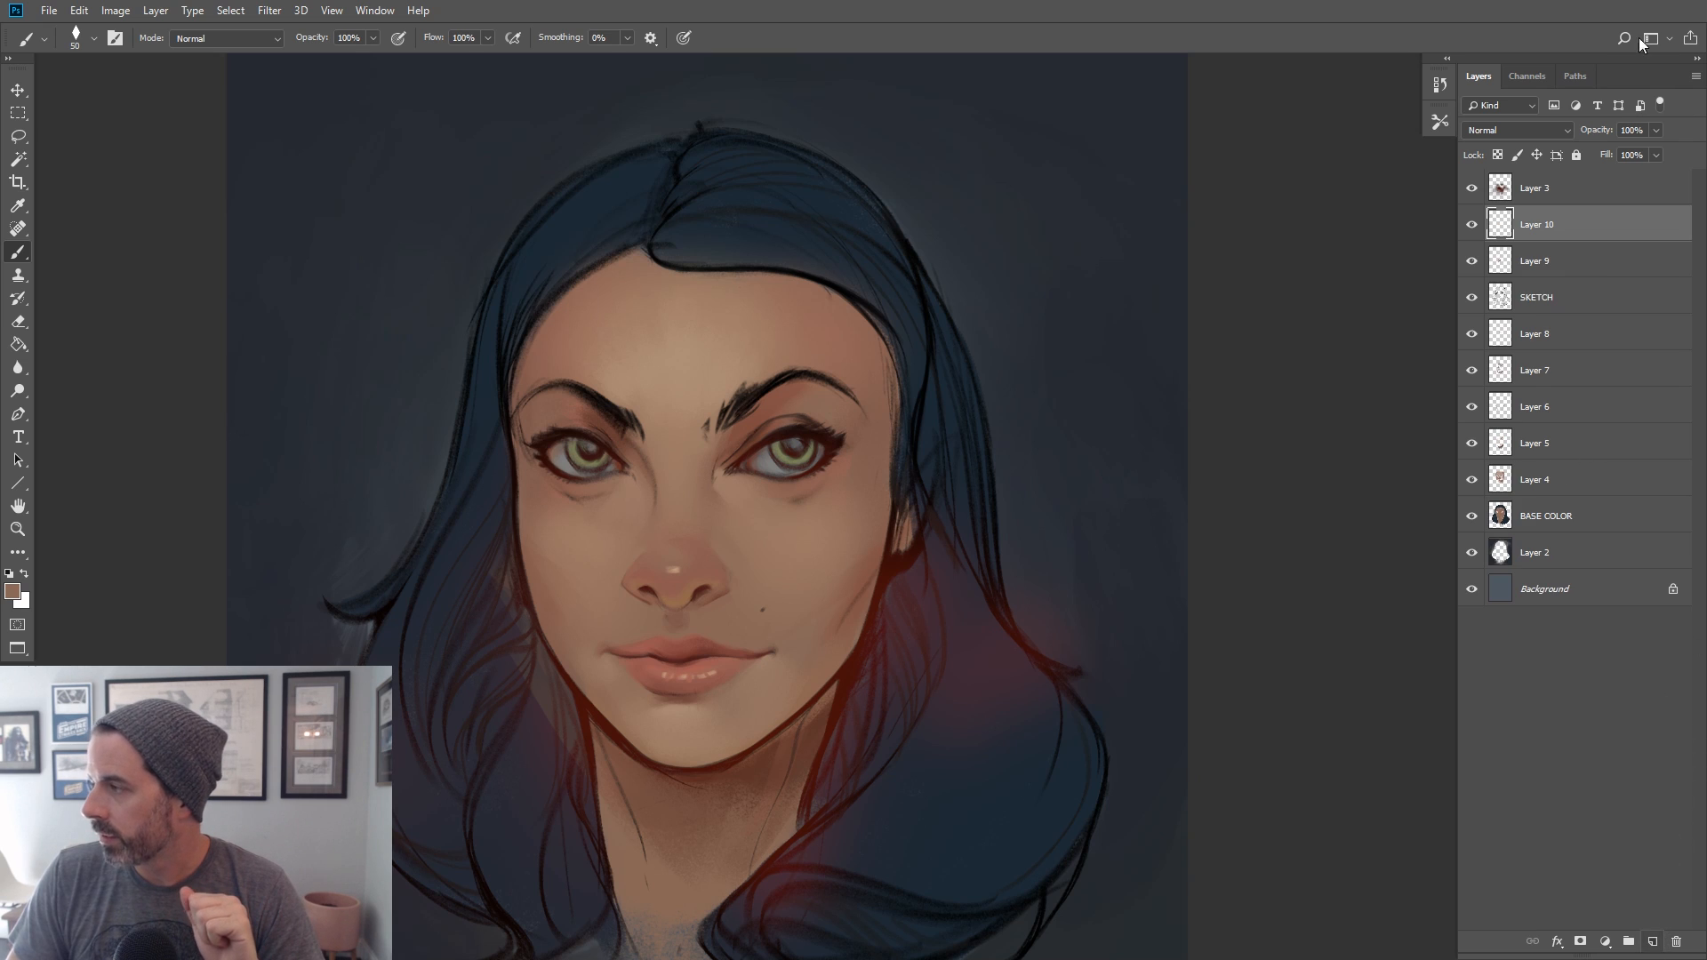
pyautogui.click(1475, 131)
pyautogui.click(1479, 347)
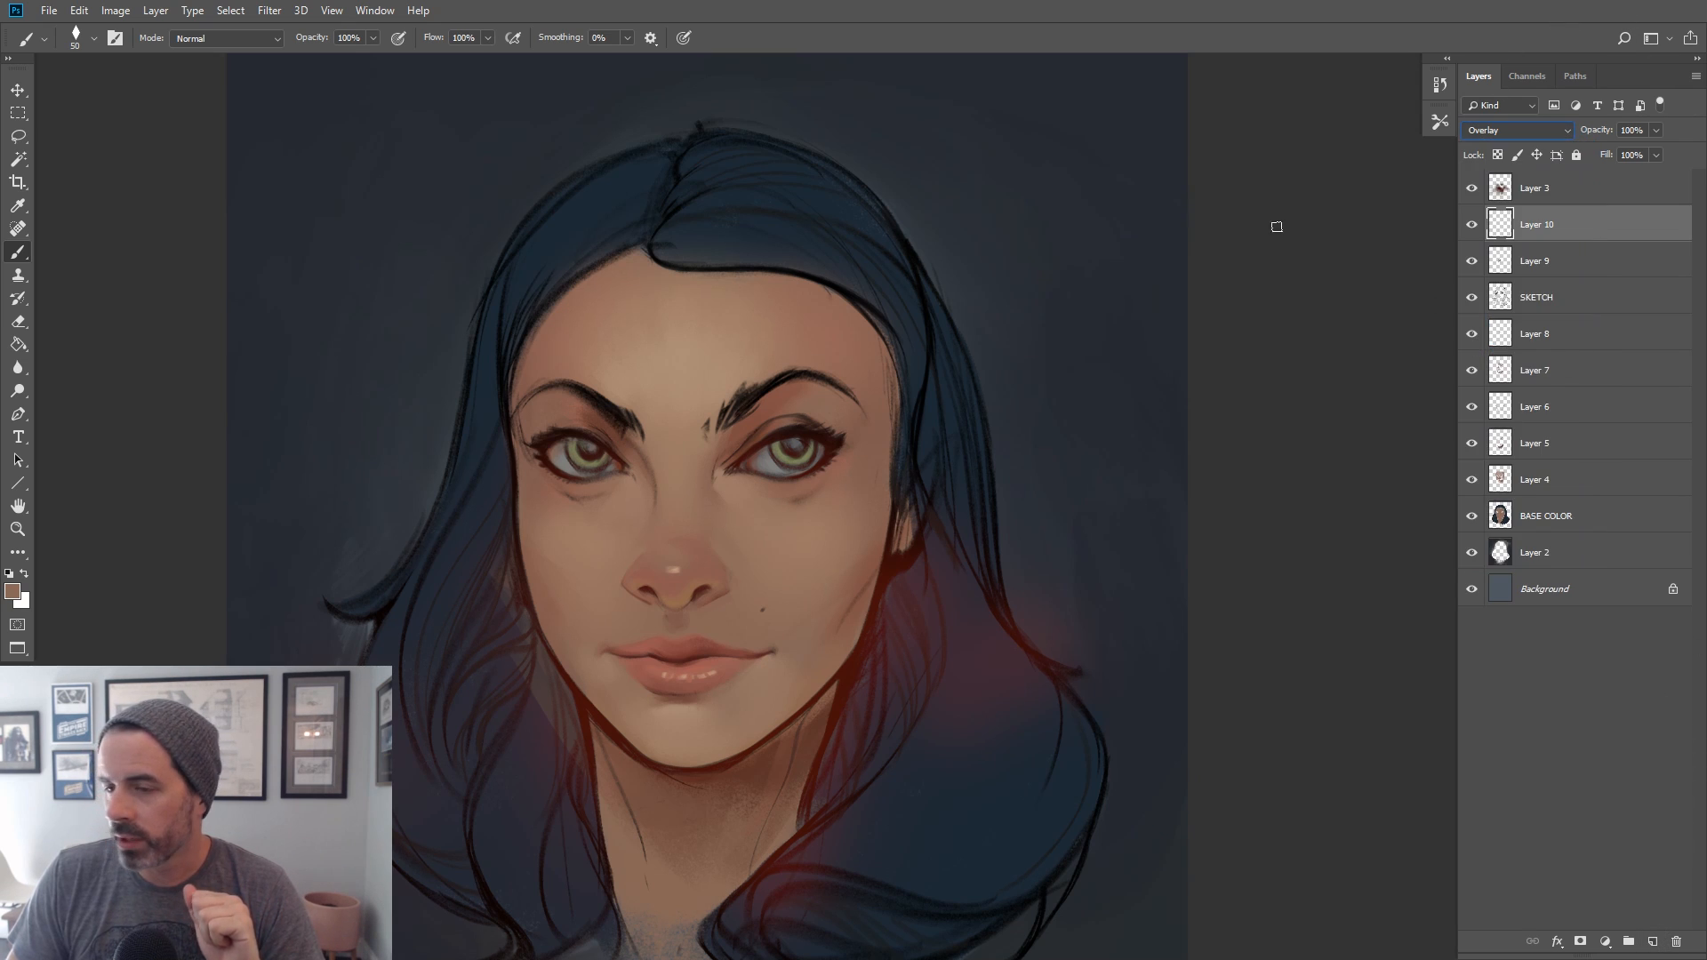
pyautogui.click(80, 37)
pyautogui.click(154, 350)
pyautogui.click(716, 5)
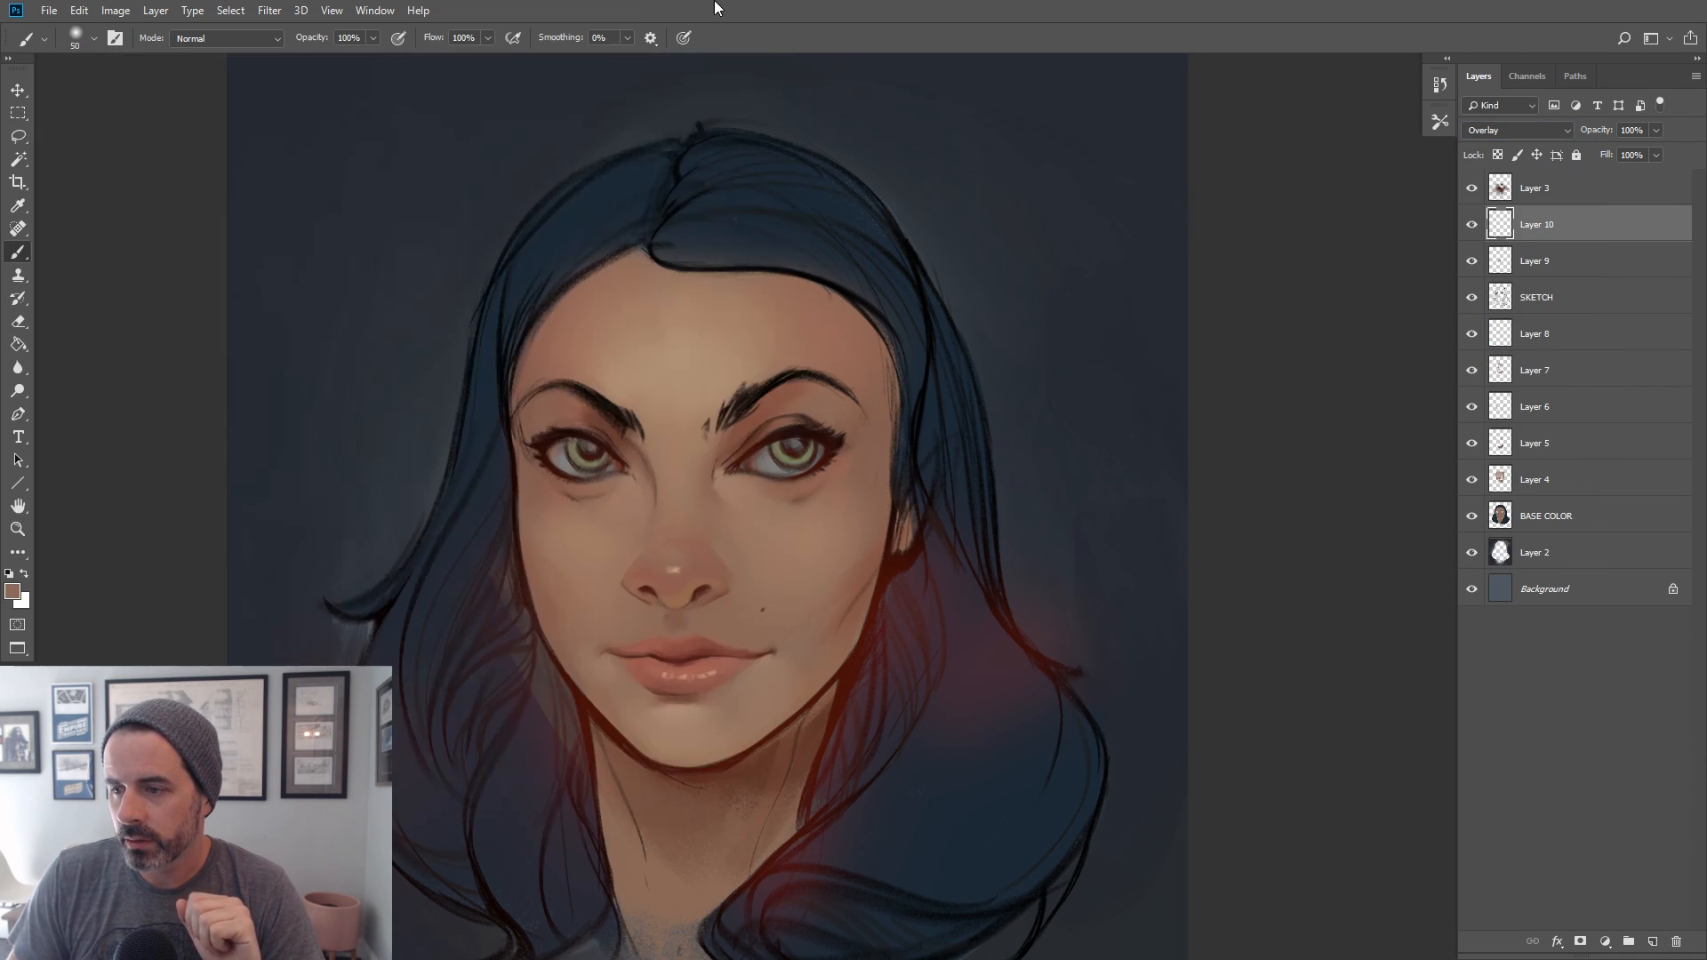
# Set the foreground colour to the salmon tone #d3796b
pyautogui.click(12, 592)
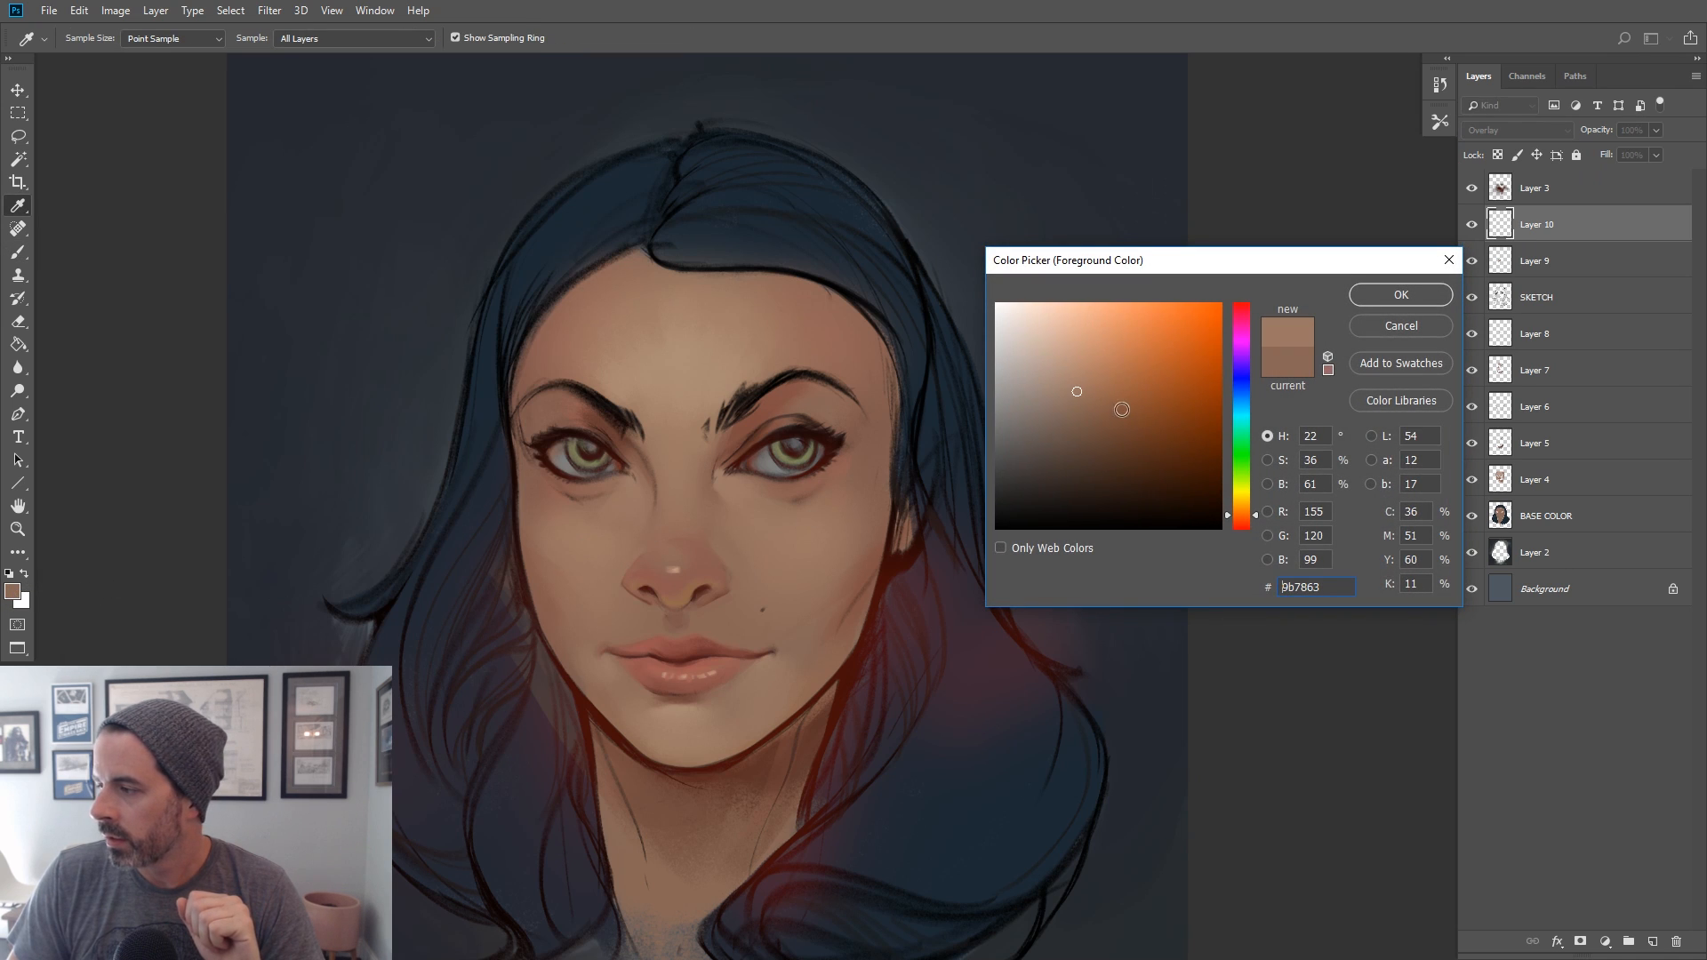
pyautogui.click(1241, 520)
pyautogui.click(1111, 347)
pyautogui.moveTo(1239, 523); pyautogui.dragTo(1237, 525)
pyautogui.click(1108, 345)
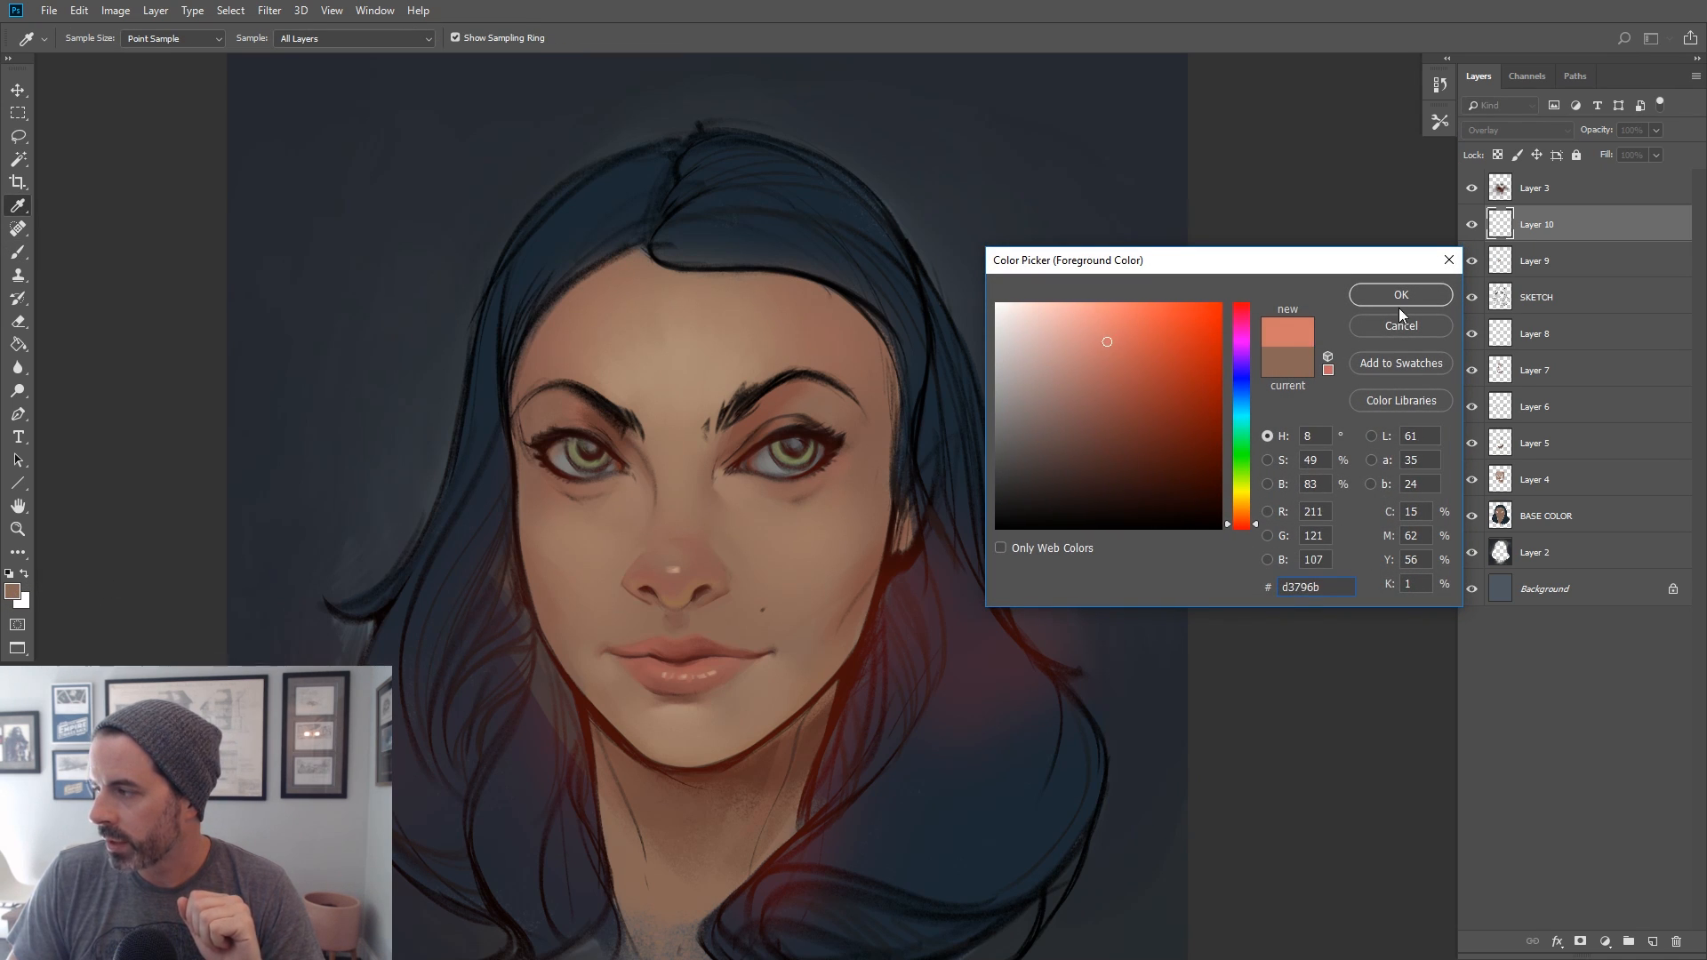
pyautogui.click(1401, 297)
# Glaze the salmon tone over the left cheek and nose on the Overlay layer with a 300 px soft brush
pyautogui.press('b')
pyautogui.press(']')
pyautogui.press(']')
pyautogui.press(']')
pyautogui.press(']')
pyautogui.press(']')
pyautogui.press(']')
pyautogui.press(']')
pyautogui.press(']')
pyautogui.press(']')
pyautogui.press(']')
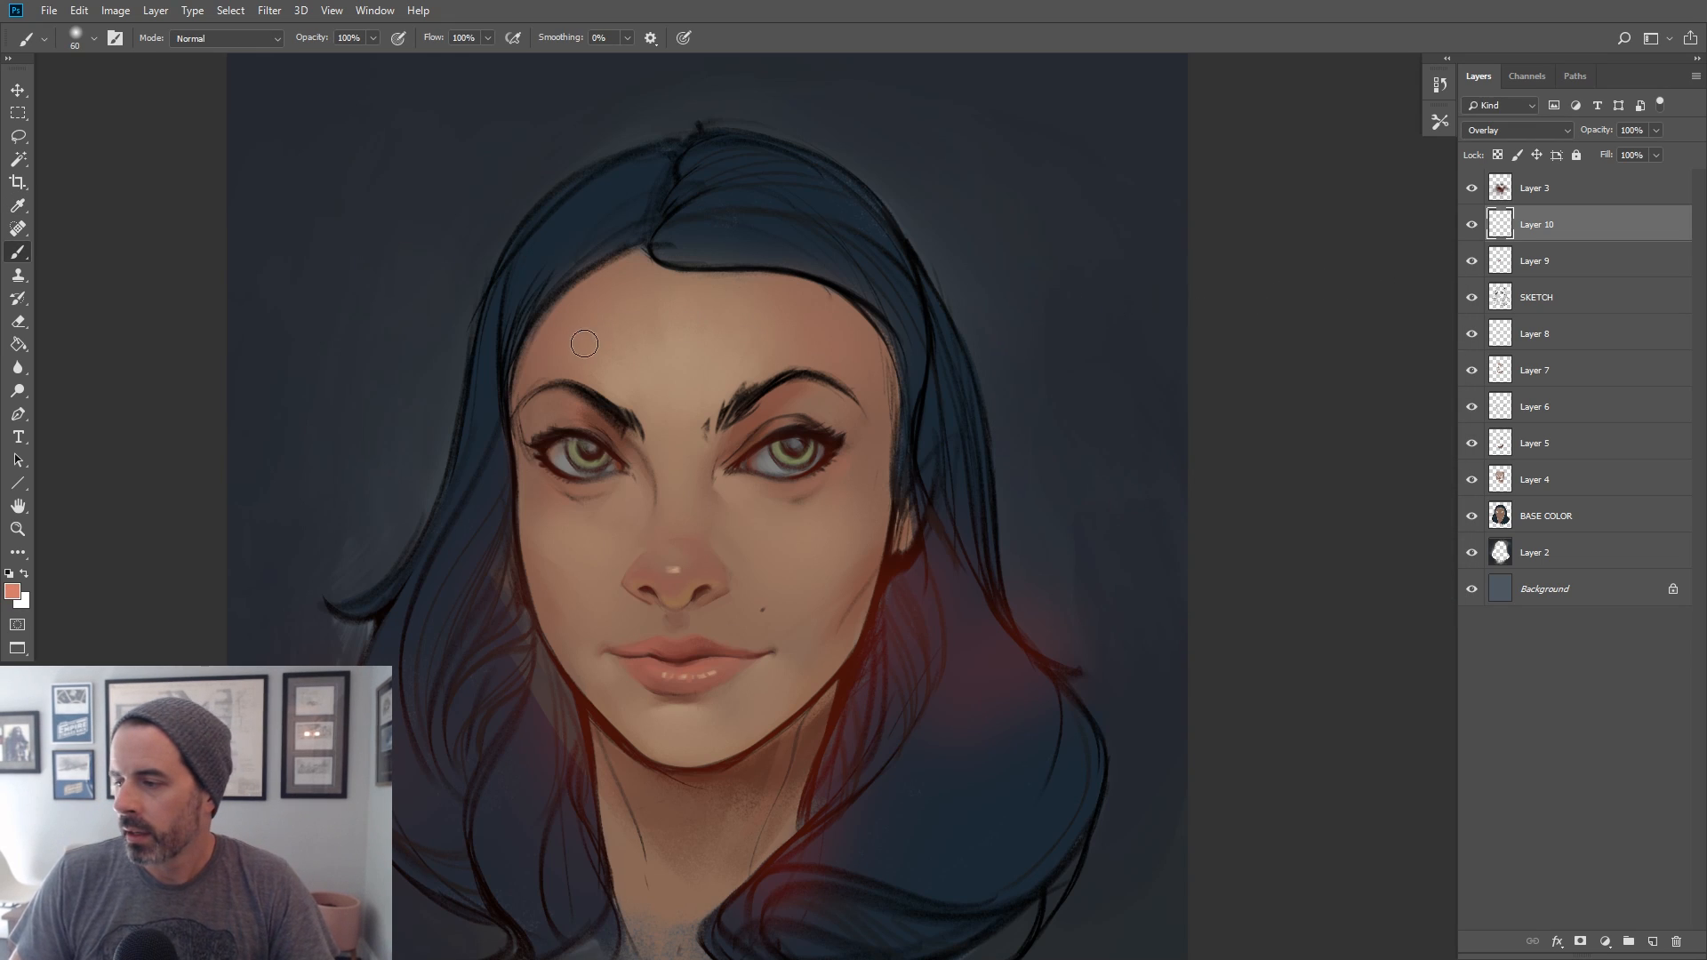
pyautogui.press(']')
pyautogui.press(']')
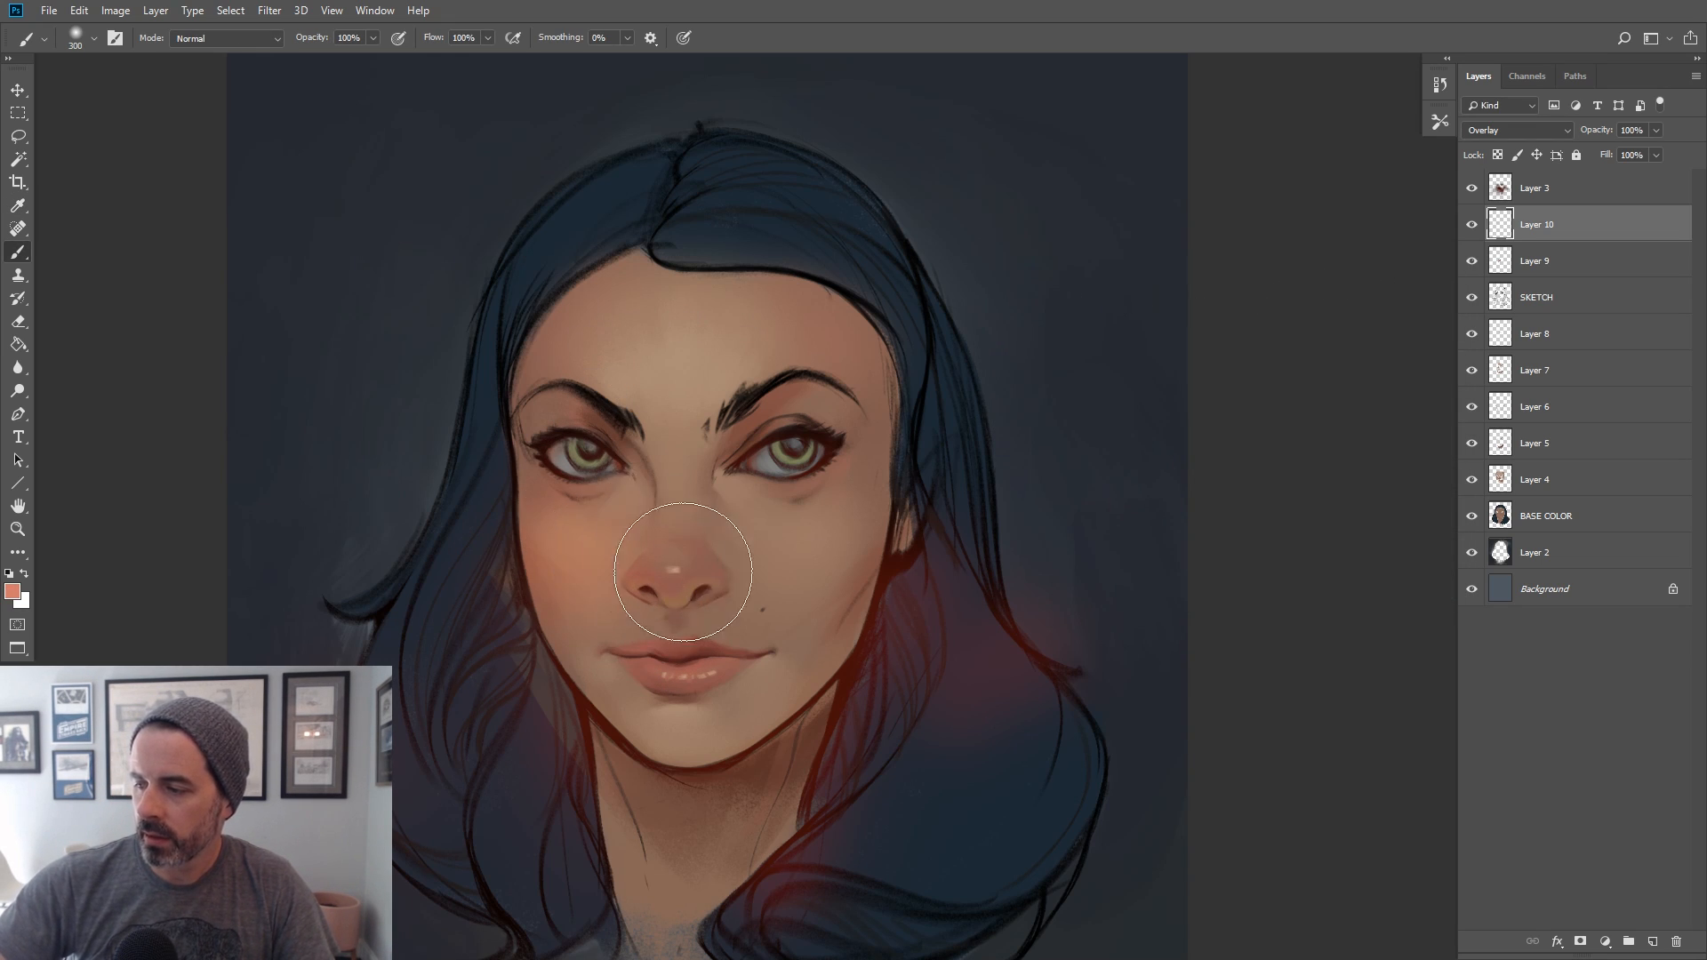
# Glaze the same salmon tone over the right cheek using the soft brush at 250 to 300 px
pyautogui.moveTo(776, 551)
pyautogui.mouseDown()
pyautogui.moveTo(841, 567)
pyautogui.moveTo(828, 546)
pyautogui.moveTo(855, 542)
pyautogui.moveTo(875, 507)
pyautogui.moveTo(808, 575)
pyautogui.moveTo(738, 528)
pyautogui.moveTo(818, 544)
pyautogui.mouseUp()
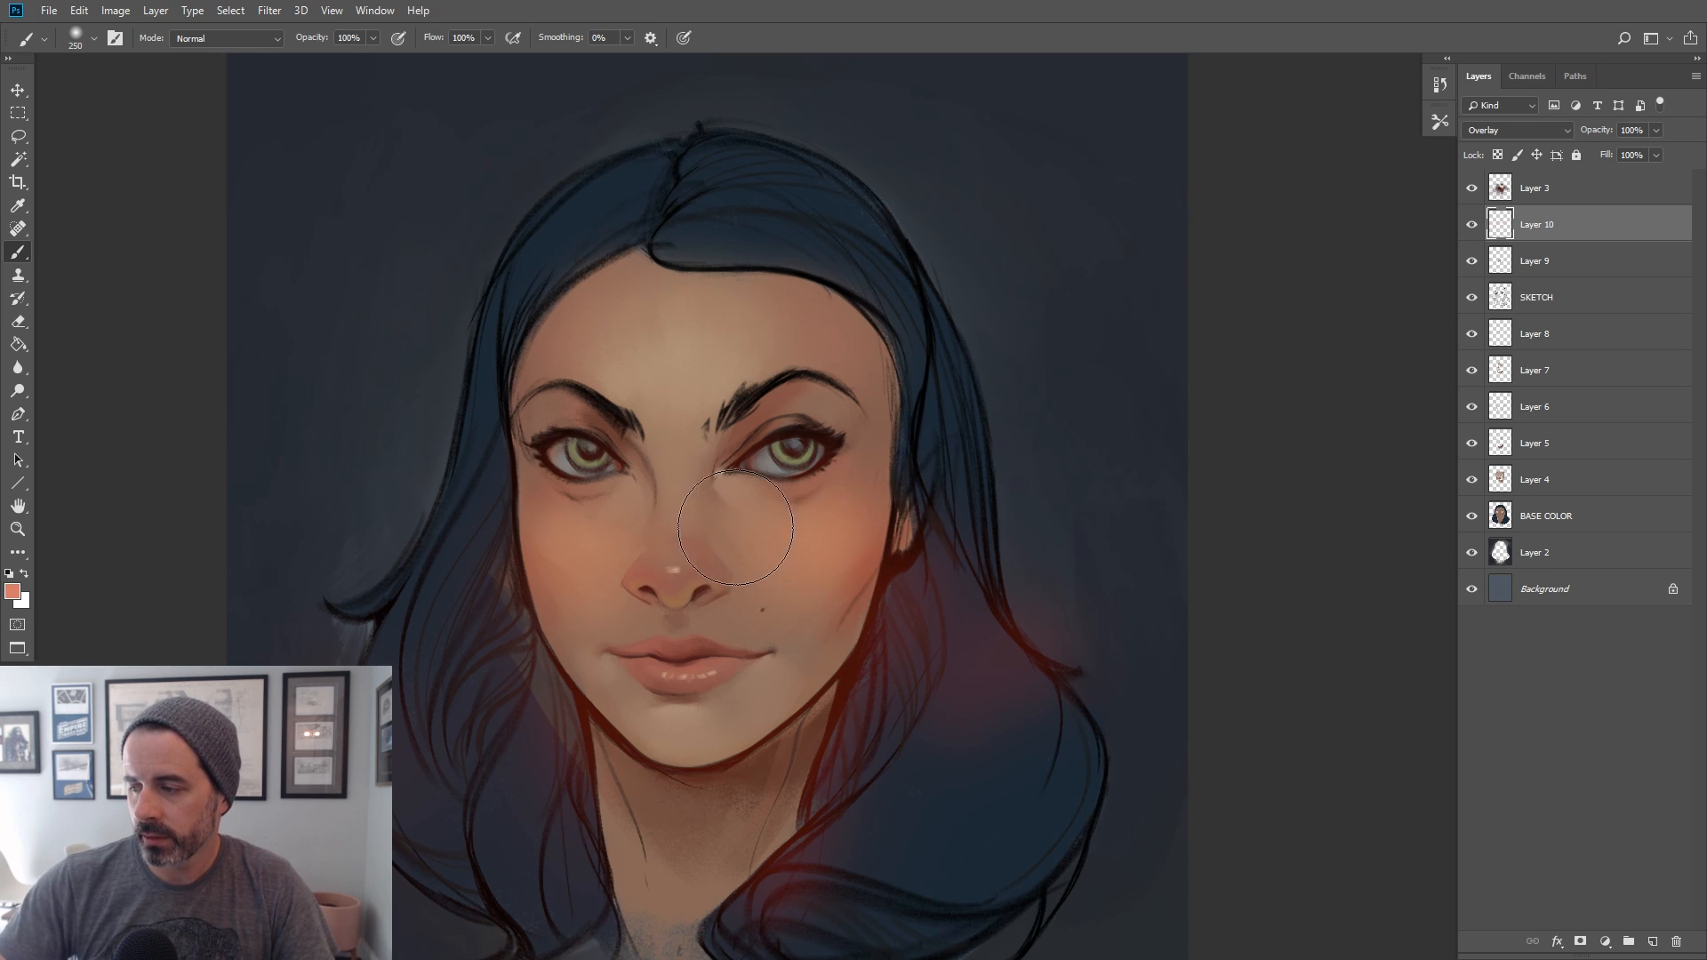
pyautogui.press('[')
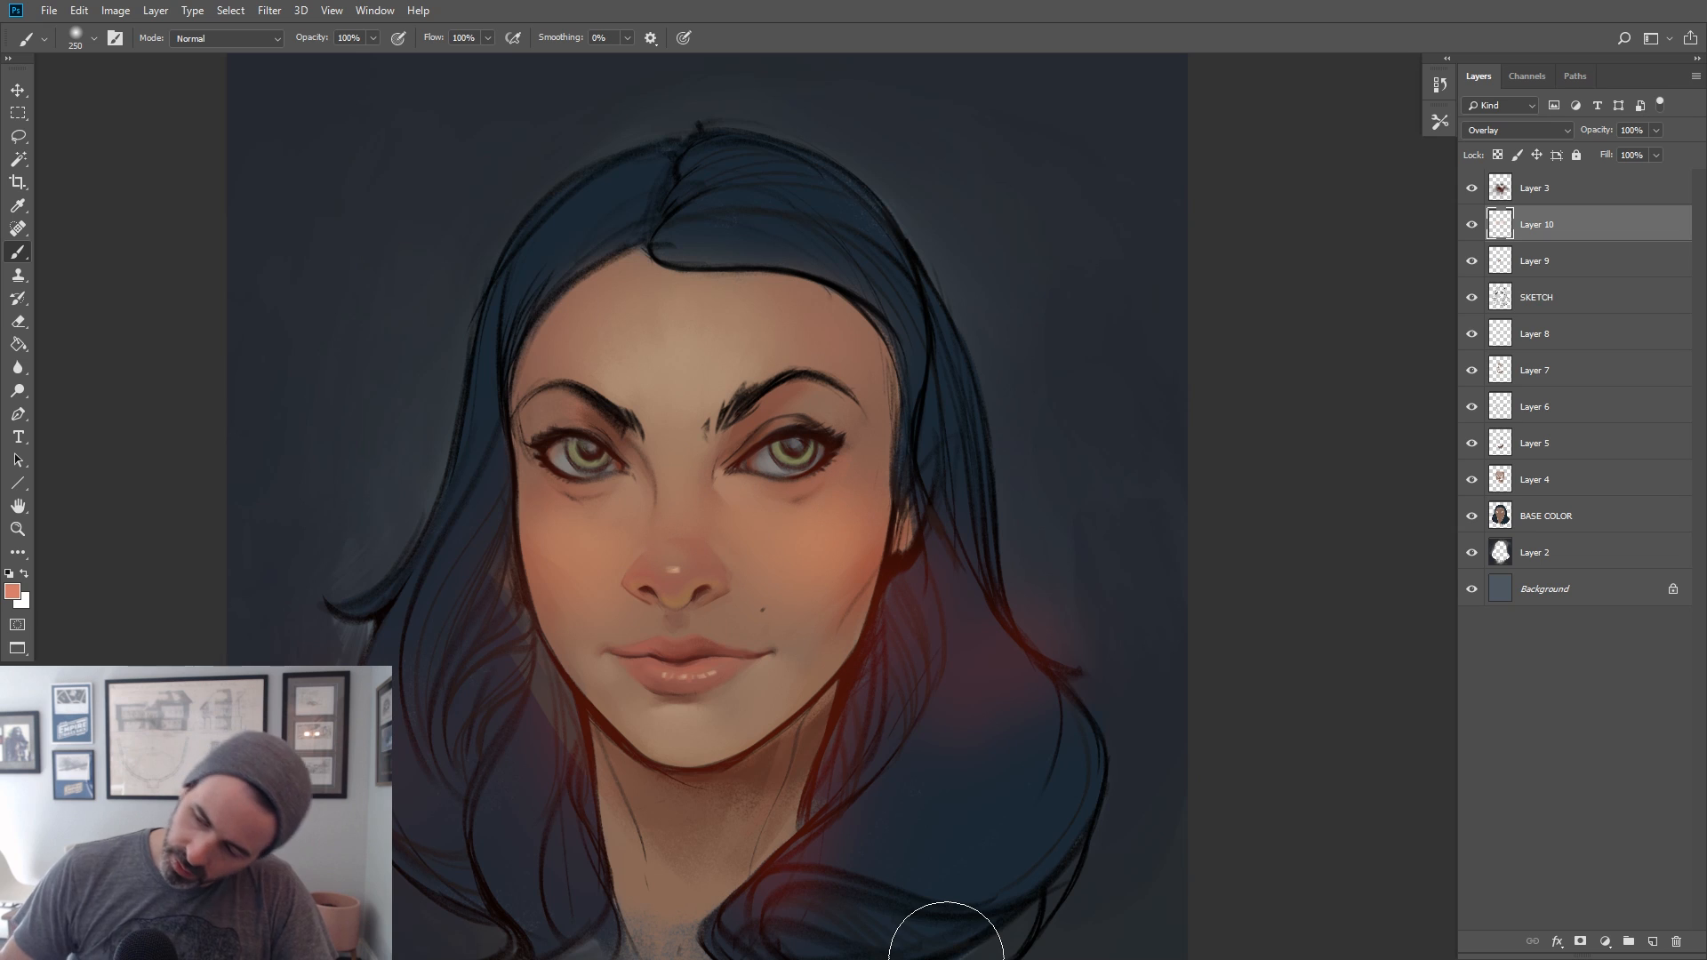
pyautogui.press(']')
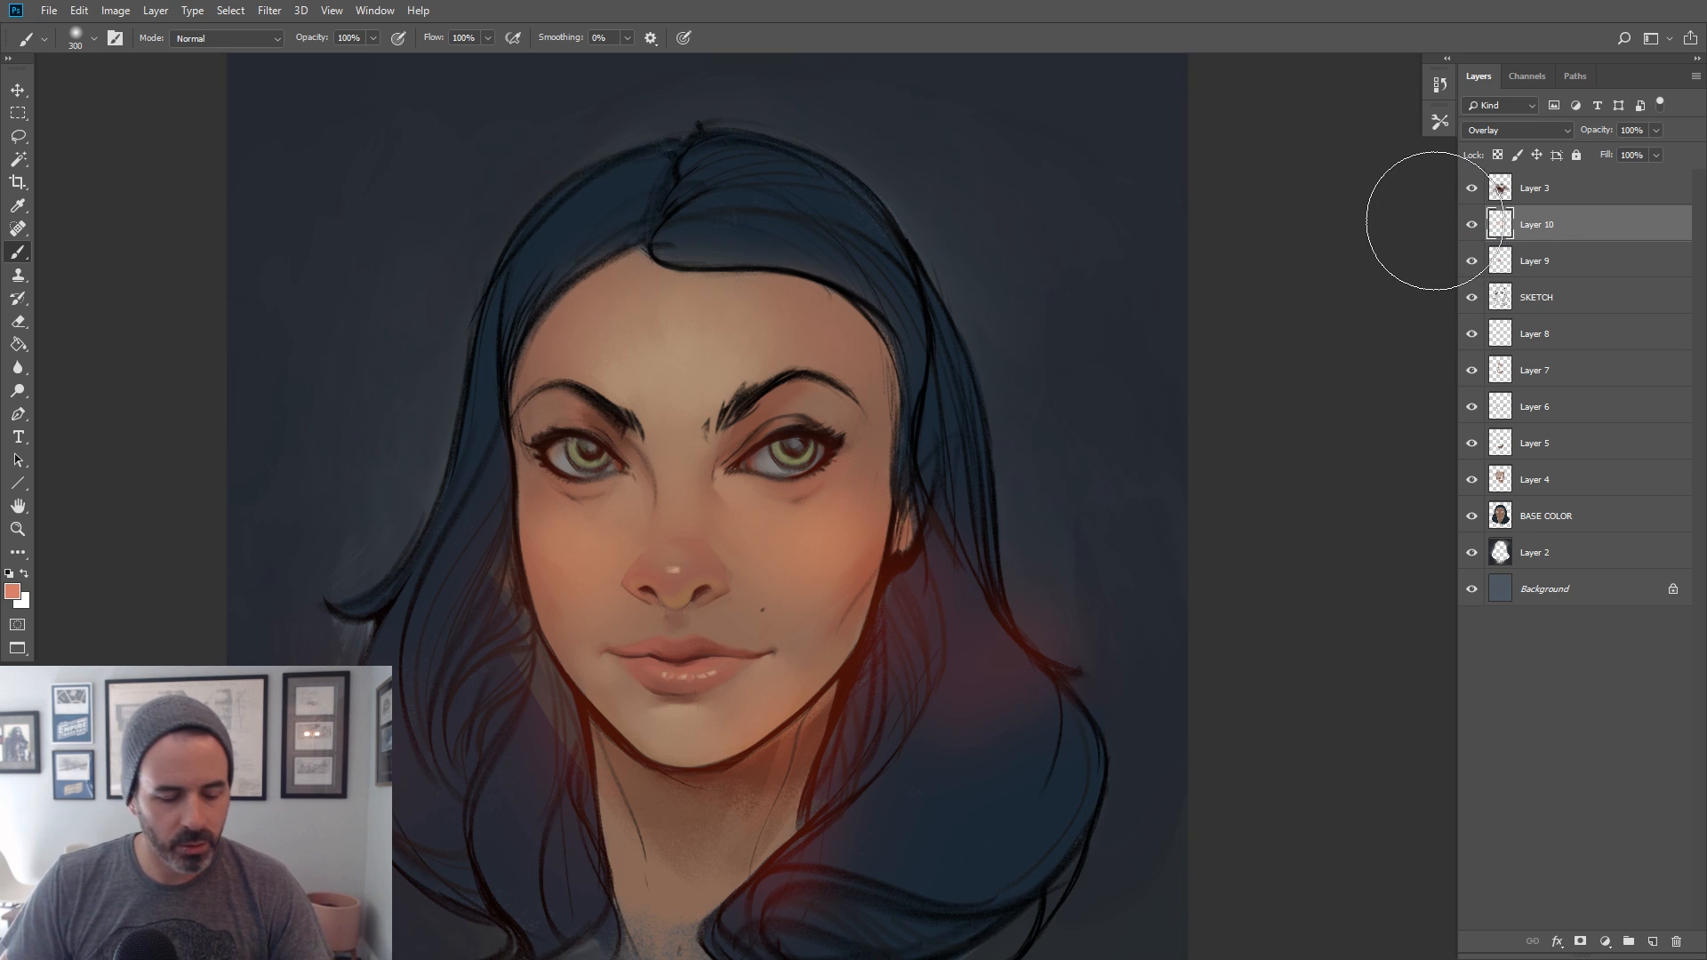
# Add a new Normal layer above the Overlay layer and choose the 47 px painting brush preset
pyautogui.click(19, 531)
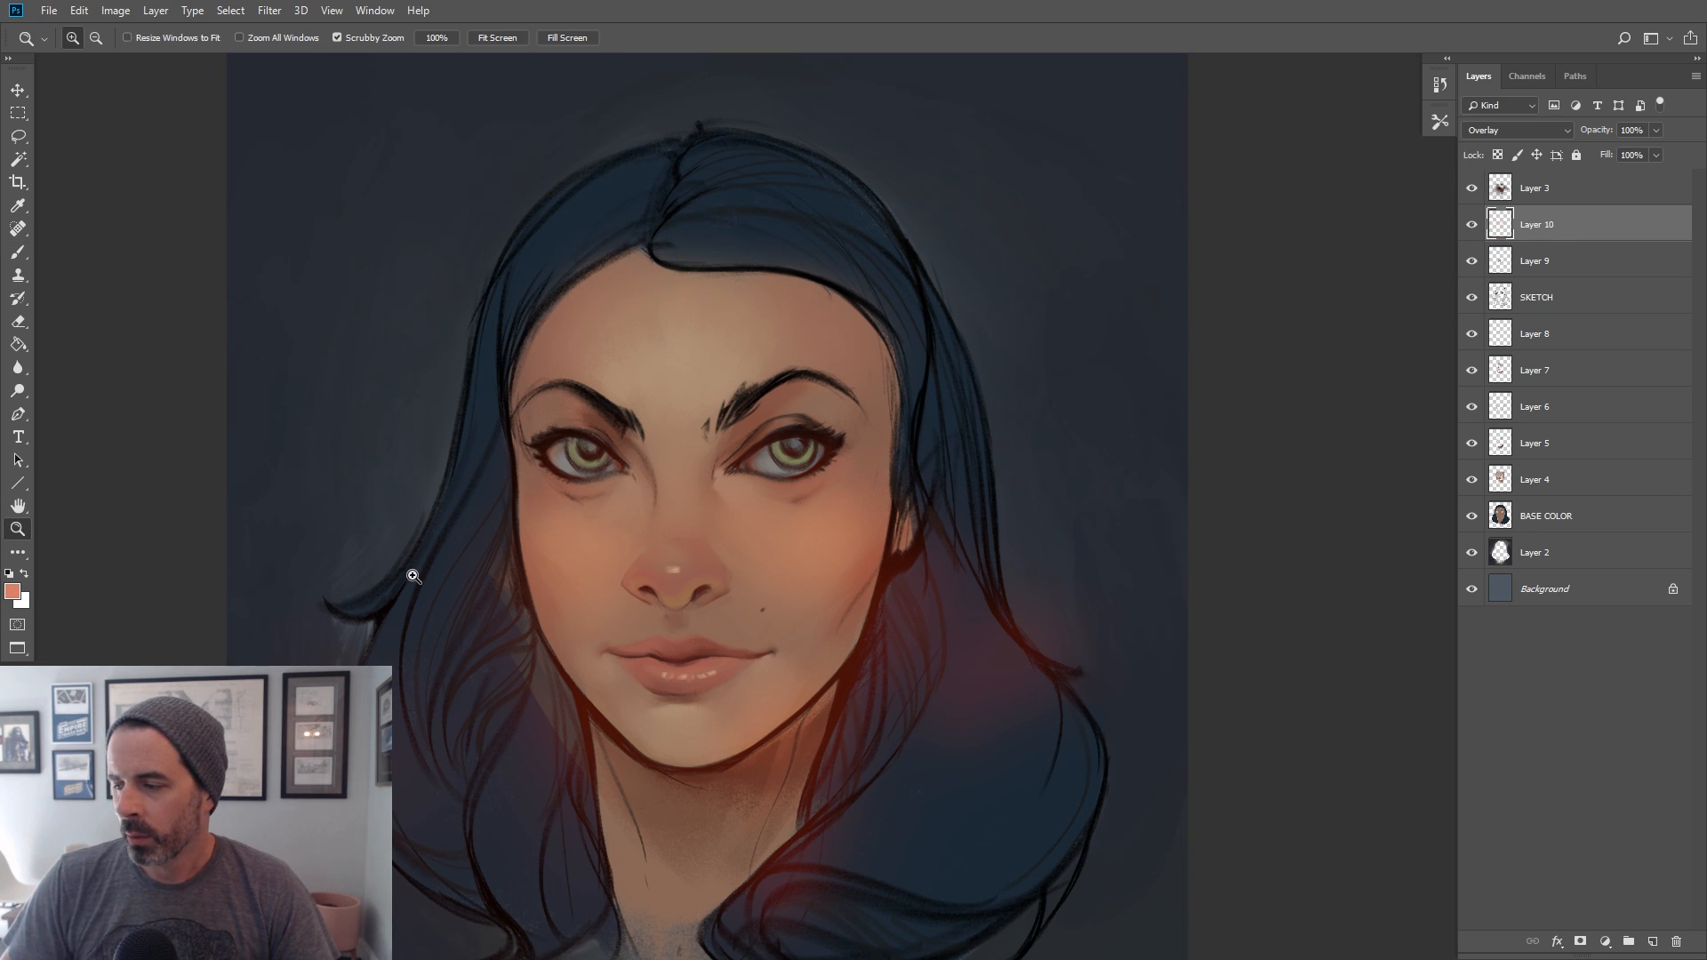
pyautogui.click(692, 609)
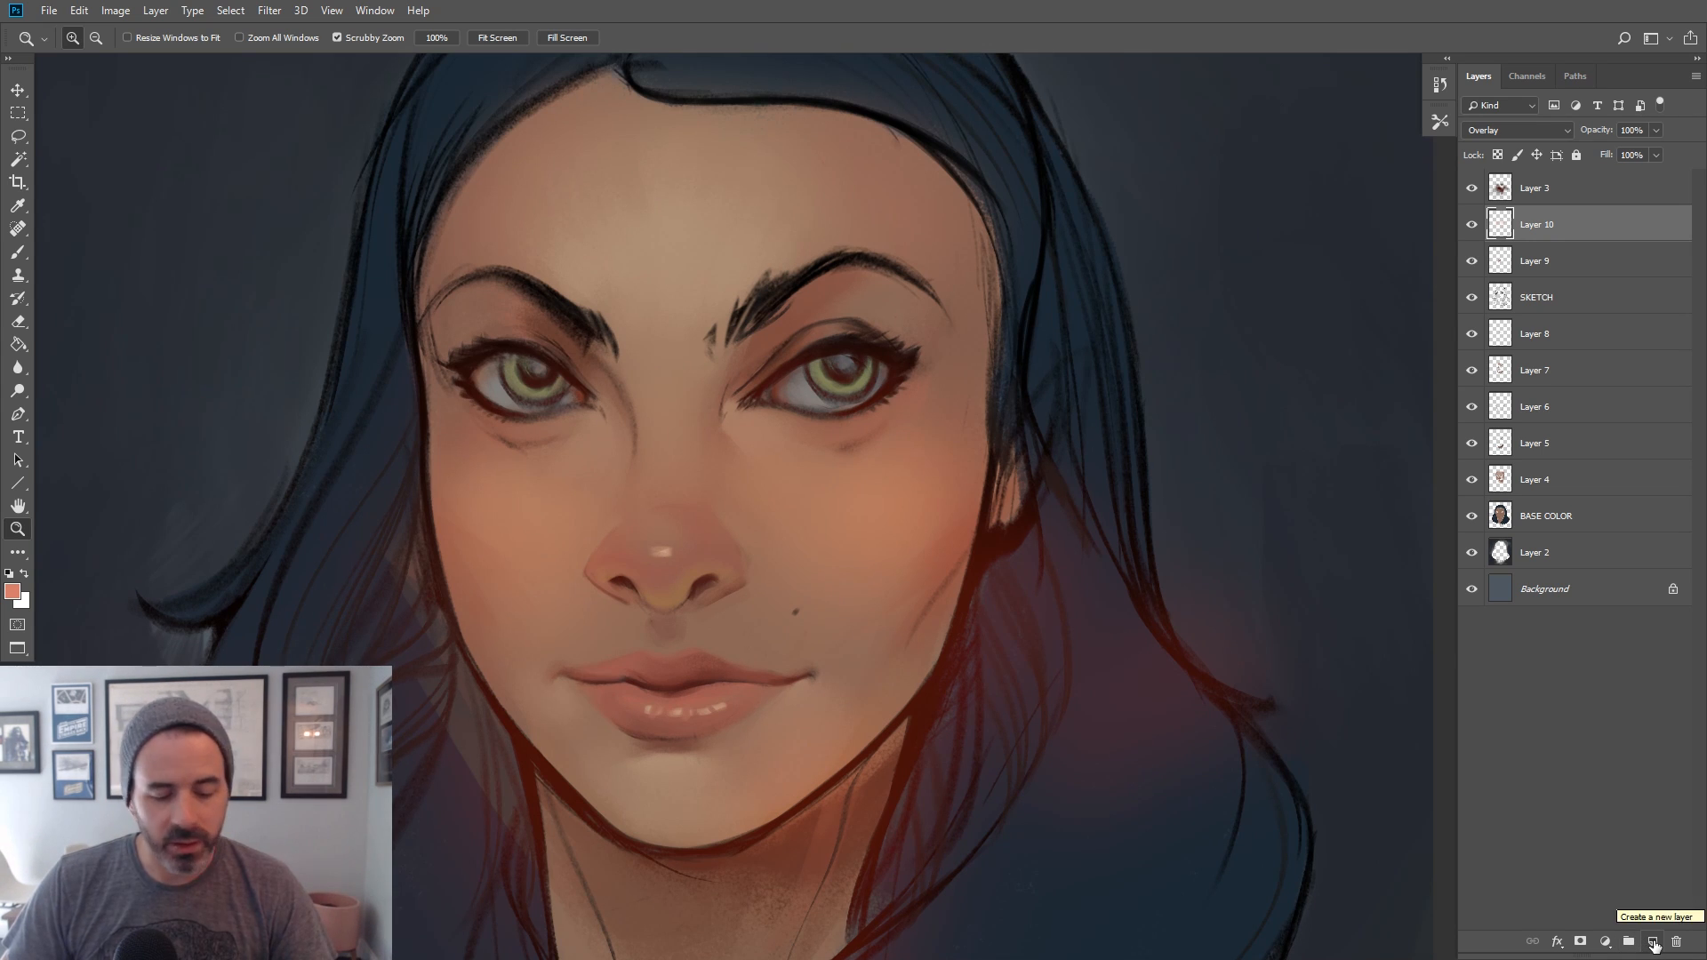
pyautogui.click(1653, 943)
pyautogui.click(18, 253)
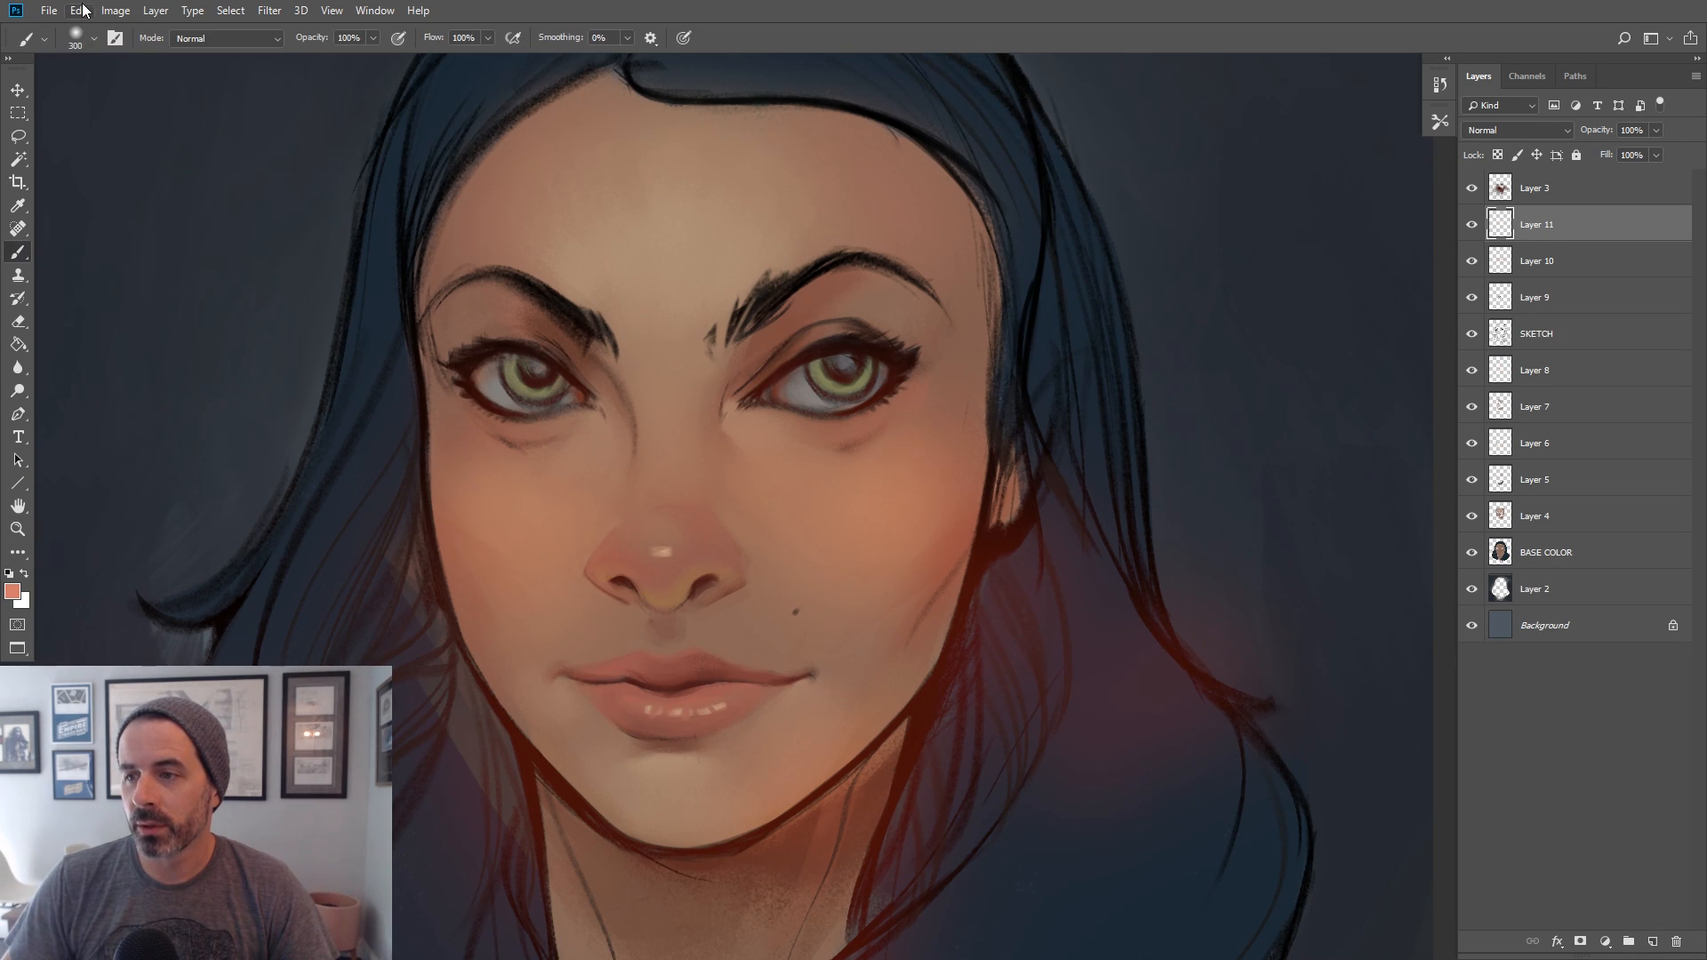
pyautogui.click(92, 38)
pyautogui.click(480, 445)
pyautogui.press('Return')
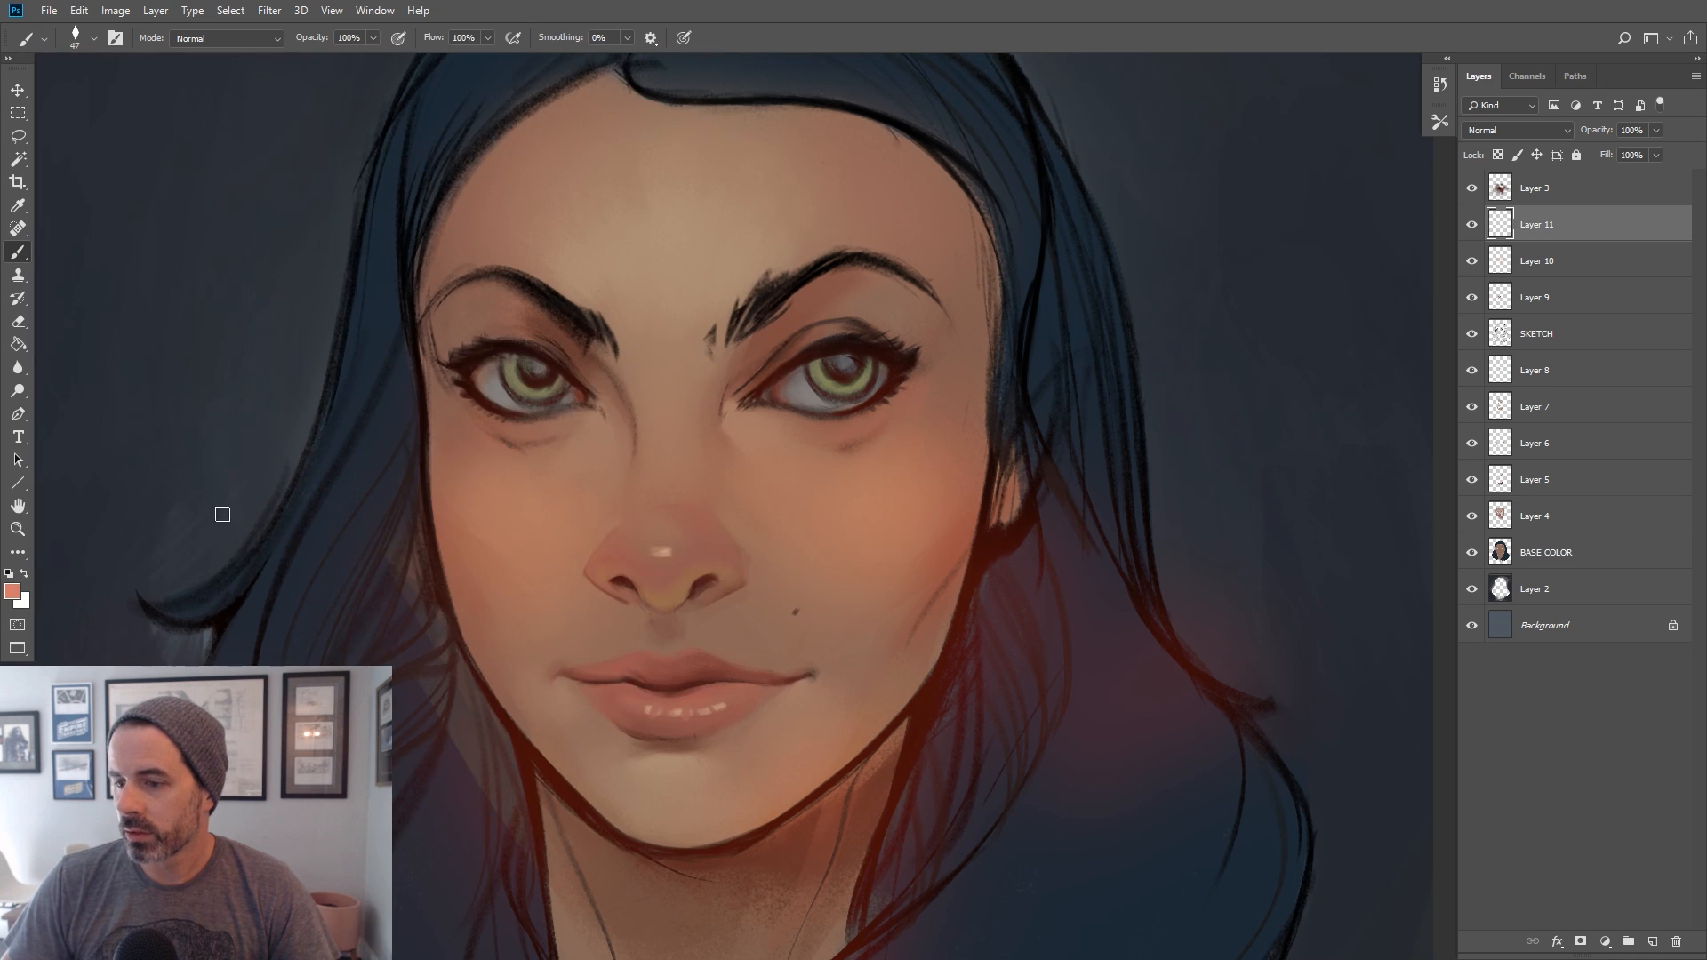
# Touch up the skin between nose and upper lip with a sampled forehead tone and a 20 px brush
pyautogui.scroll(-1, 302, 524)
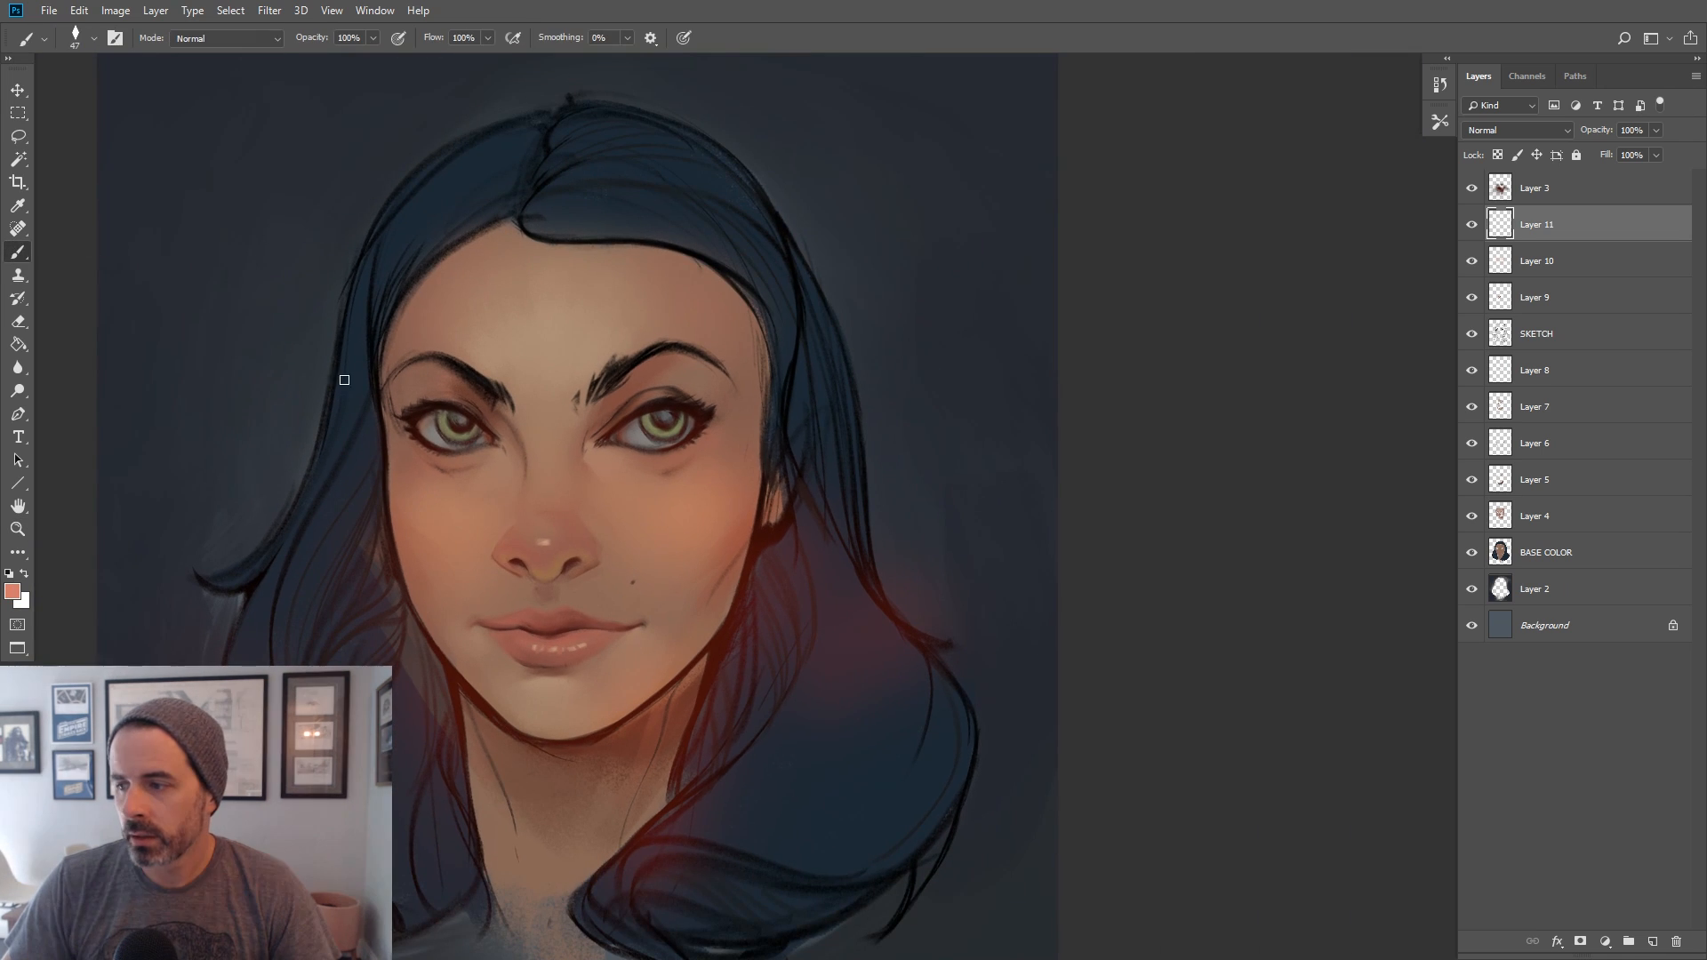
pyautogui.keyDown('alt'); pyautogui.click(580, 347); pyautogui.keyUp('alt')
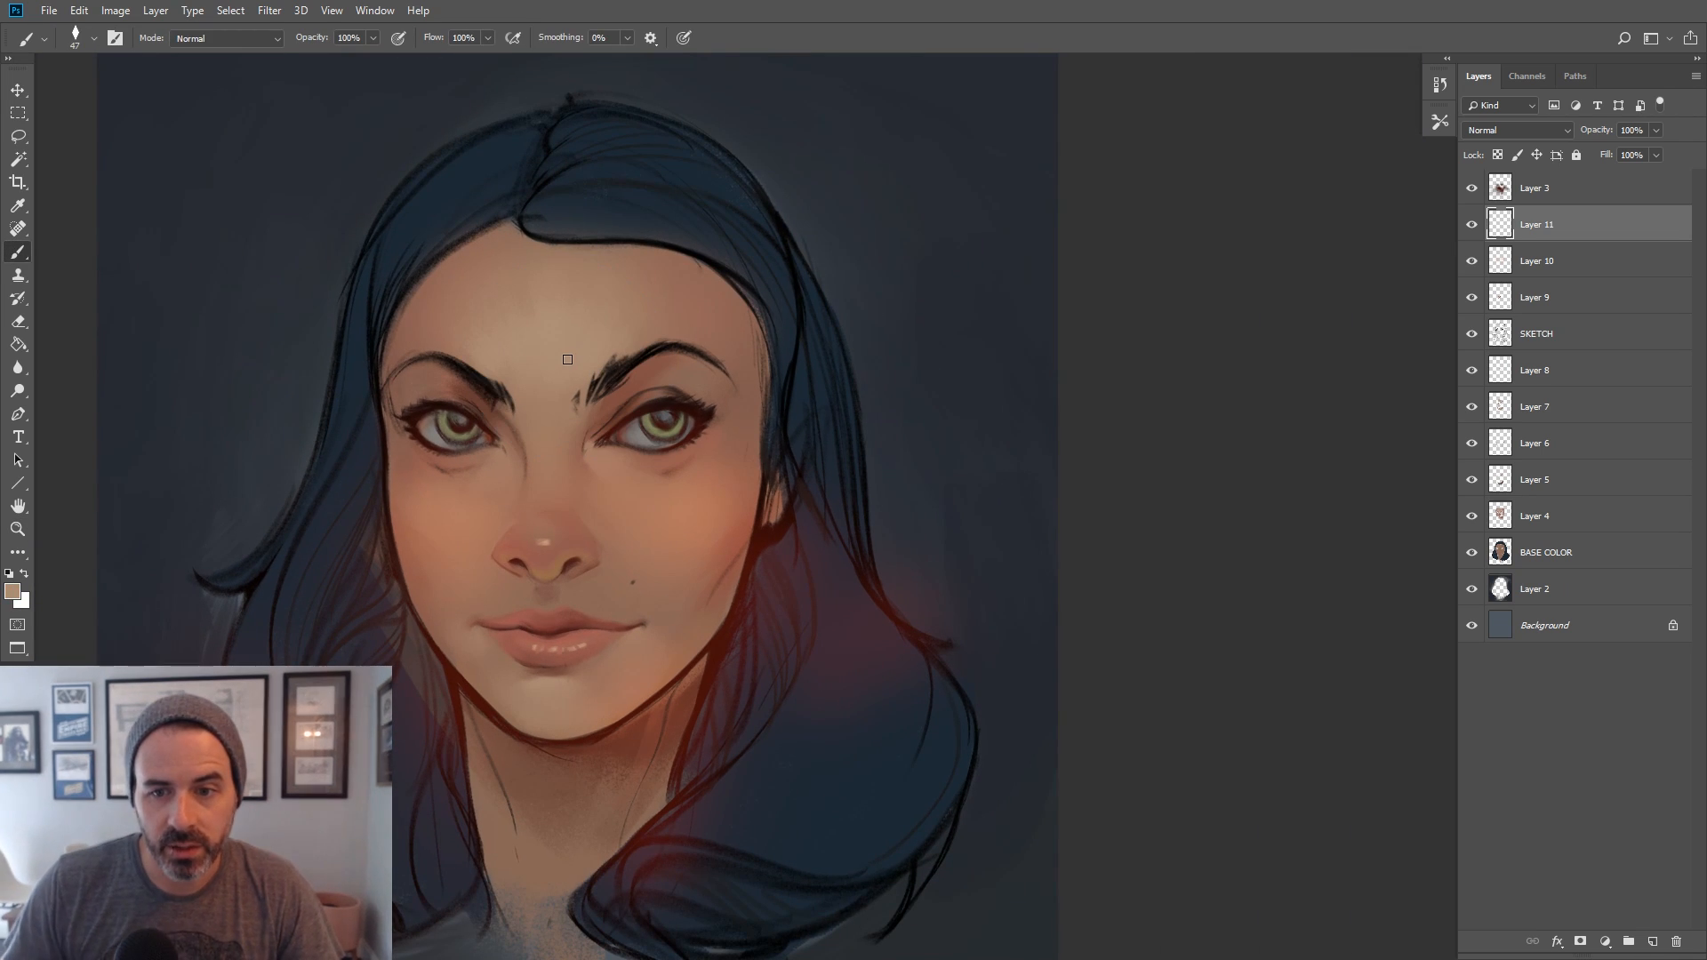
pyautogui.press('[')
pyautogui.press('[')
pyautogui.press('[')
pyautogui.press('[')
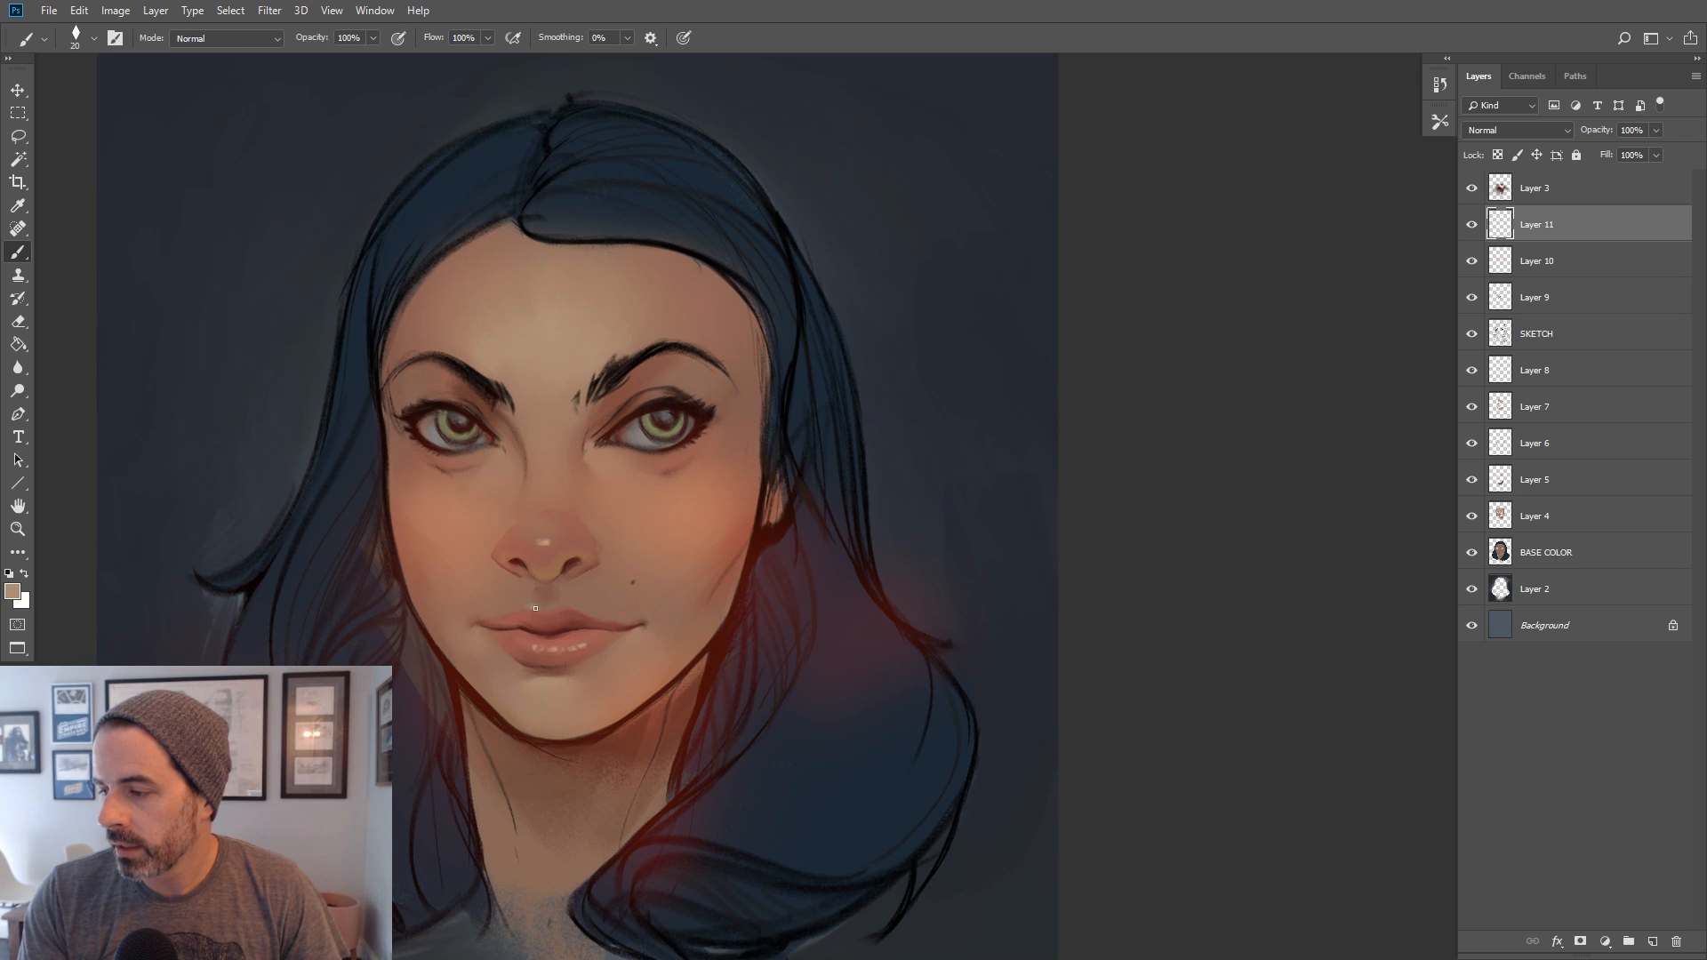
pyautogui.press(']')
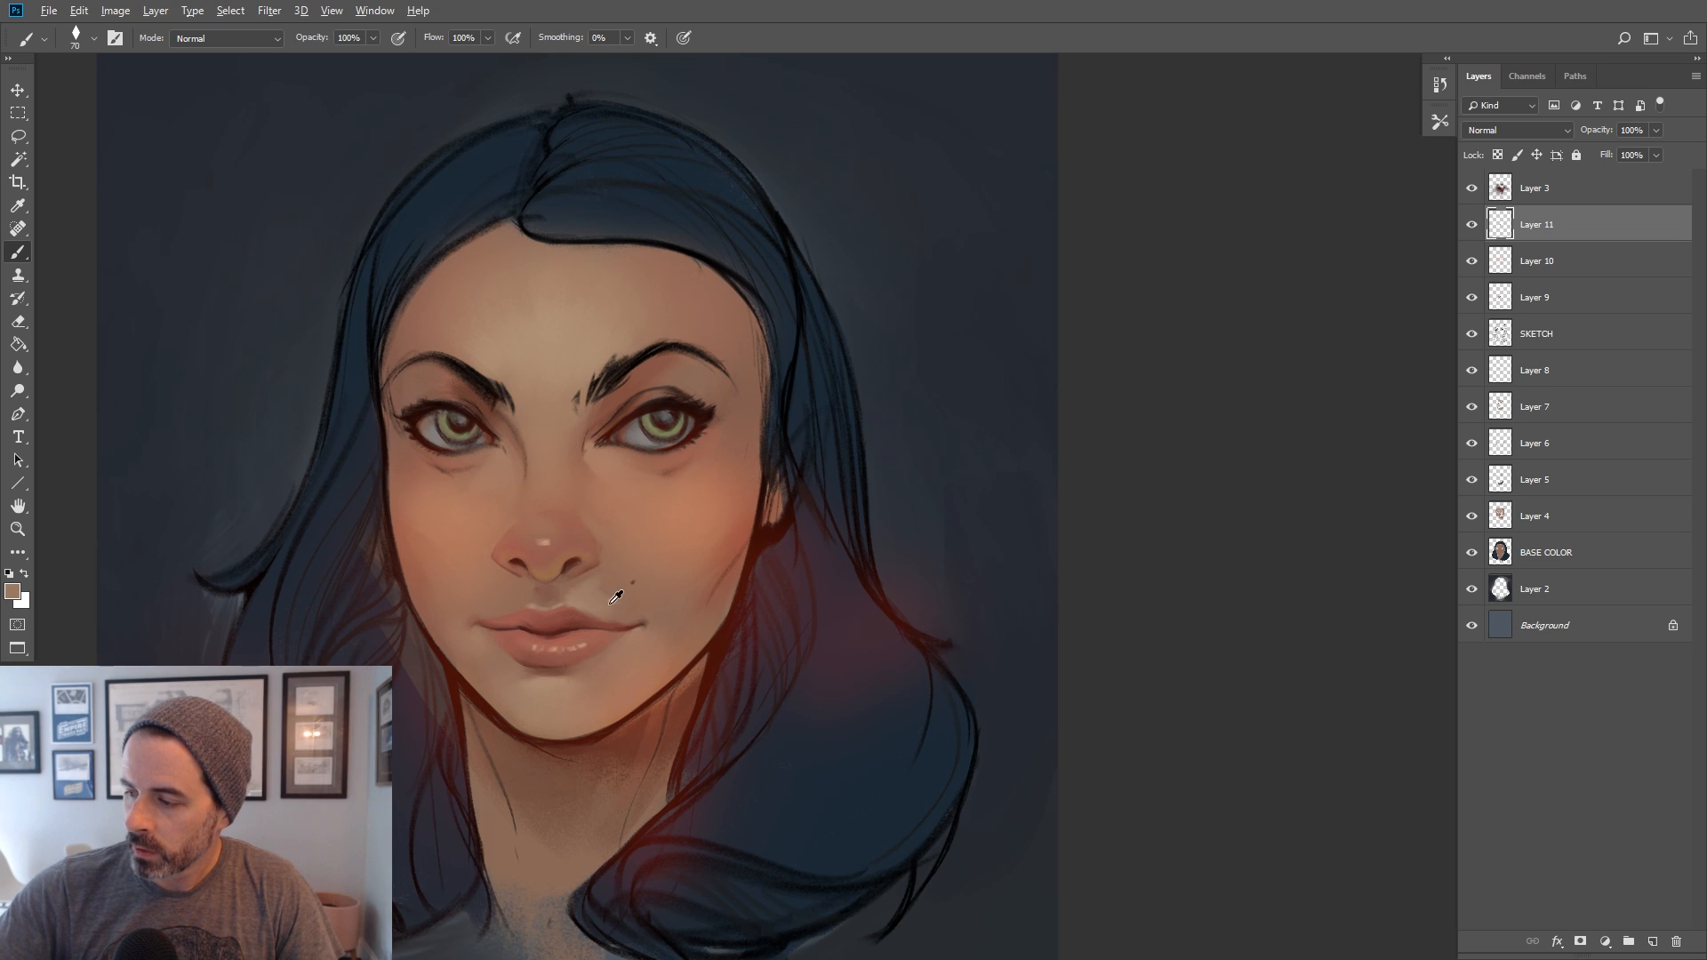
# Blend the skin right of the upper lip at 70 px, then sample the dark nostril red with a 30 px brush
pyautogui.press(']')
pyautogui.keyDown('alt'); pyautogui.click(587, 605); pyautogui.keyUp('alt')
pyautogui.moveTo(592, 592)
pyautogui.mouseDown()
pyautogui.moveTo(627, 601)
pyautogui.moveTo(605, 578)
pyautogui.moveTo(619, 585)
pyautogui.mouseUp()
pyautogui.keyDown('alt'); pyautogui.click(600, 592); pyautogui.keyUp('alt')
pyautogui.press('[')
pyautogui.press('[')
pyautogui.press('[')
pyautogui.keyDown('alt'); pyautogui.click(568, 570); pyautogui.keyUp('alt')
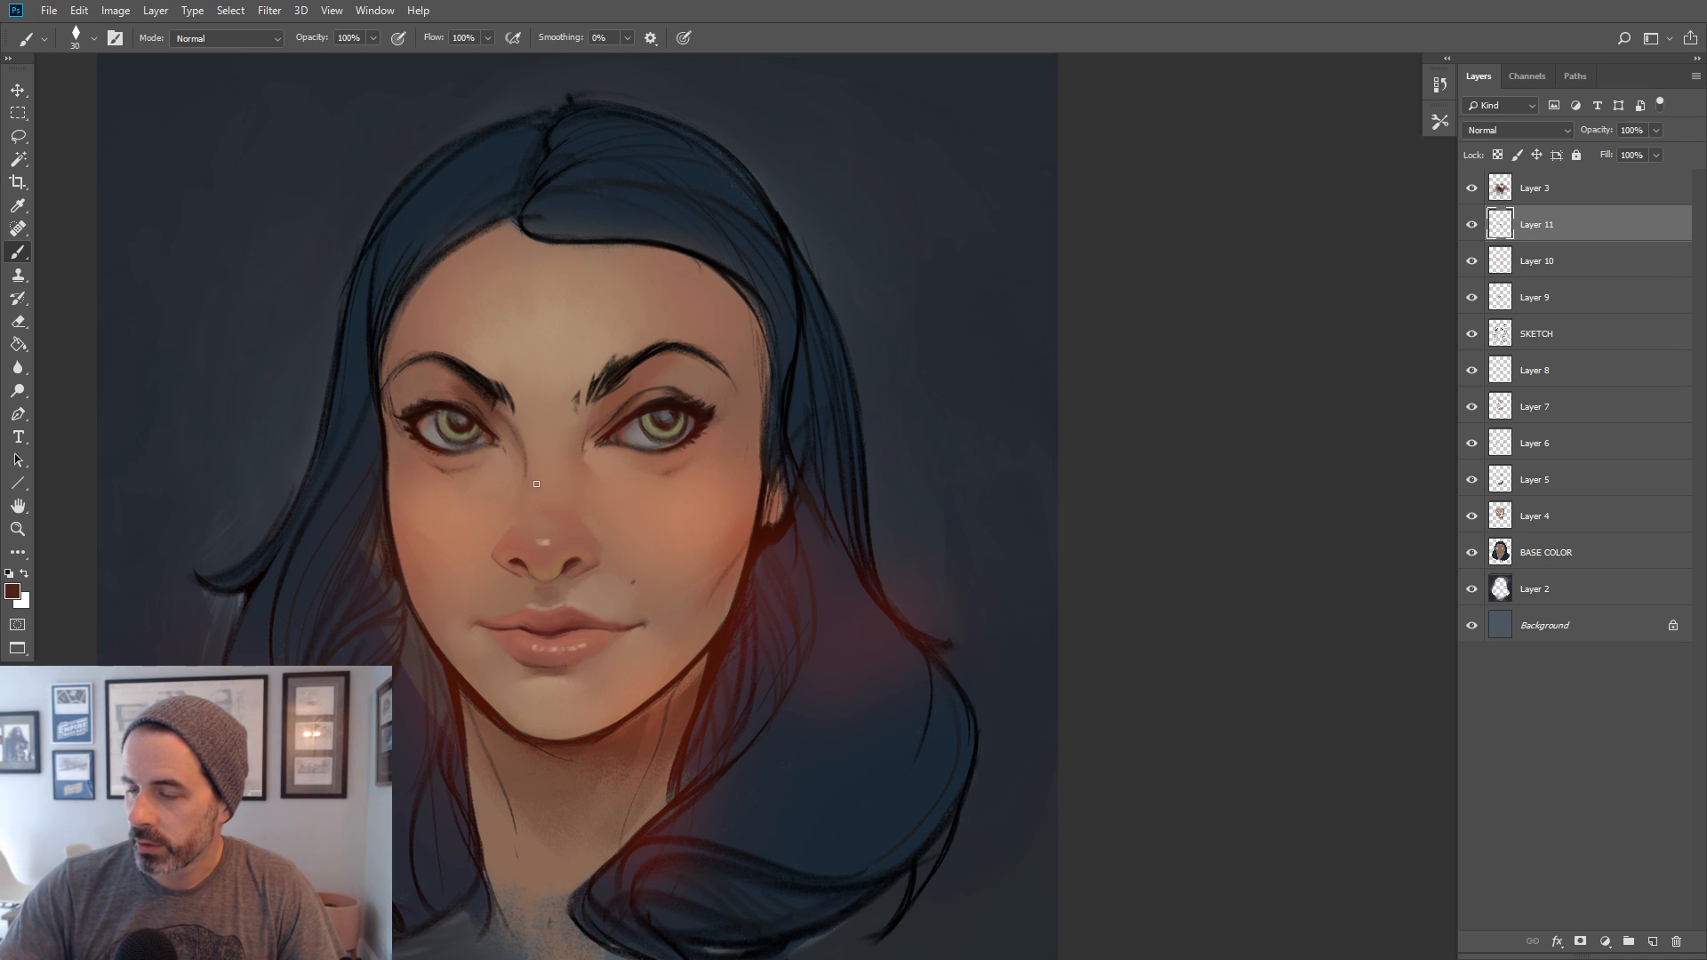
# Lasso the nose and copy the selected area to its own layer
pyautogui.press('l')
pyautogui.moveTo(601, 494)
pyautogui.mouseDown()
pyautogui.moveTo(484, 520)
pyautogui.moveTo(615, 559)
pyautogui.moveTo(603, 488)
pyautogui.mouseUp()
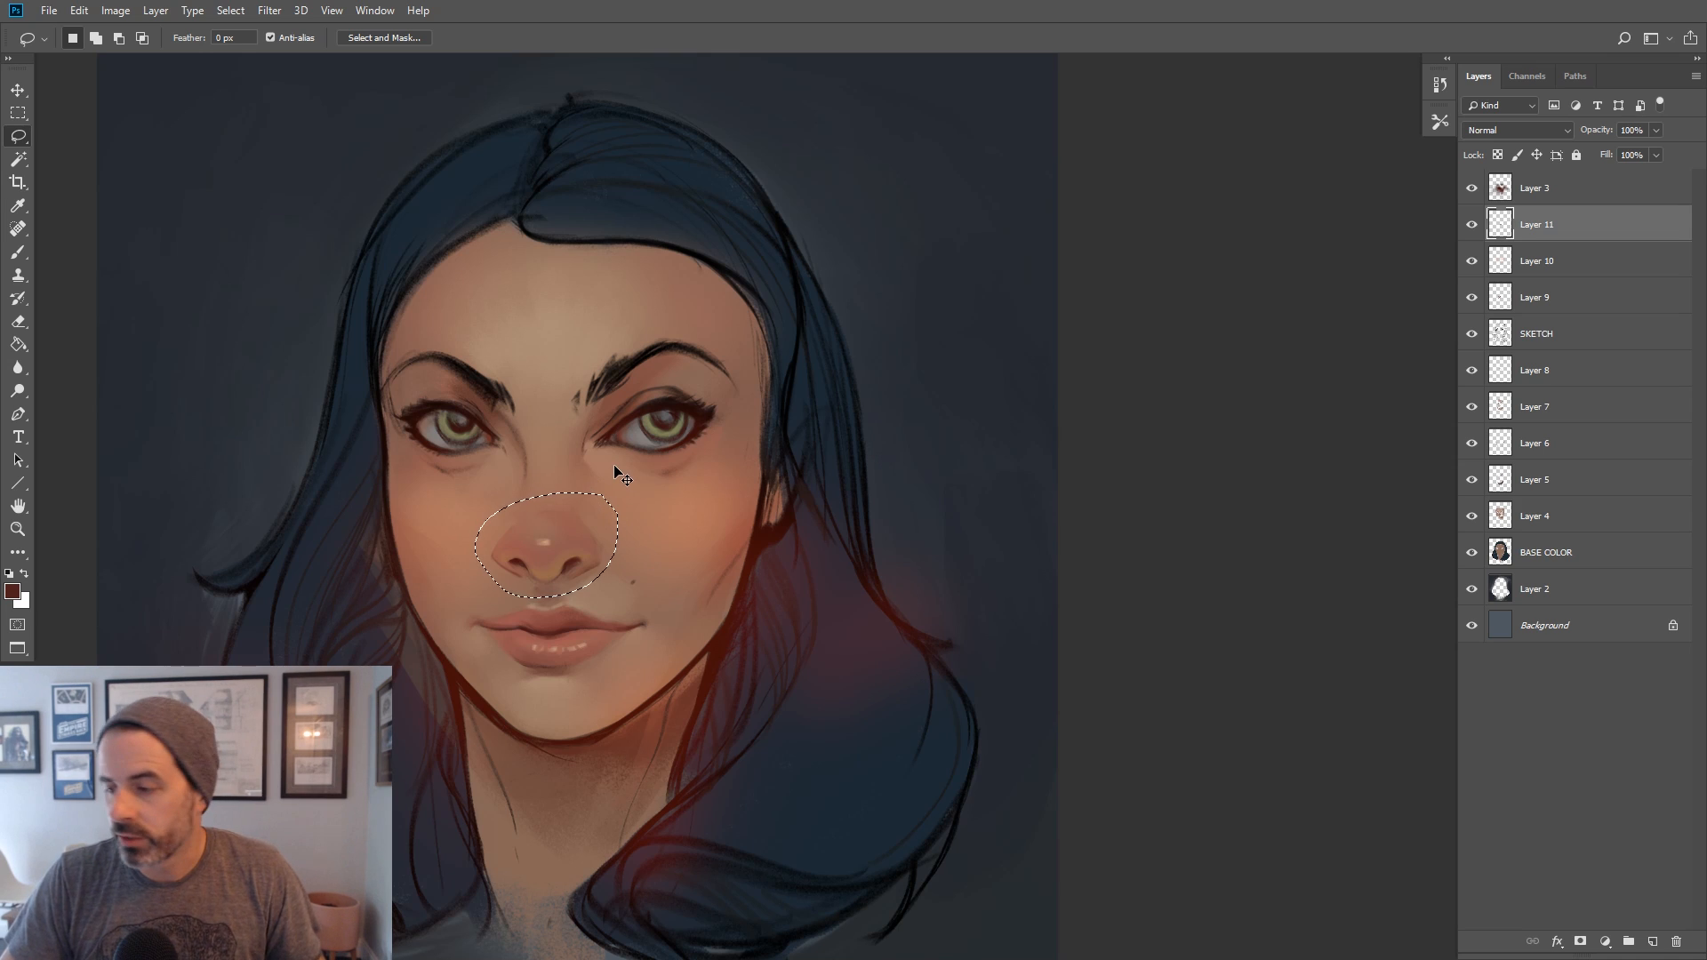
pyautogui.hotkey('ctrl', 'j')
pyautogui.click(19, 94)
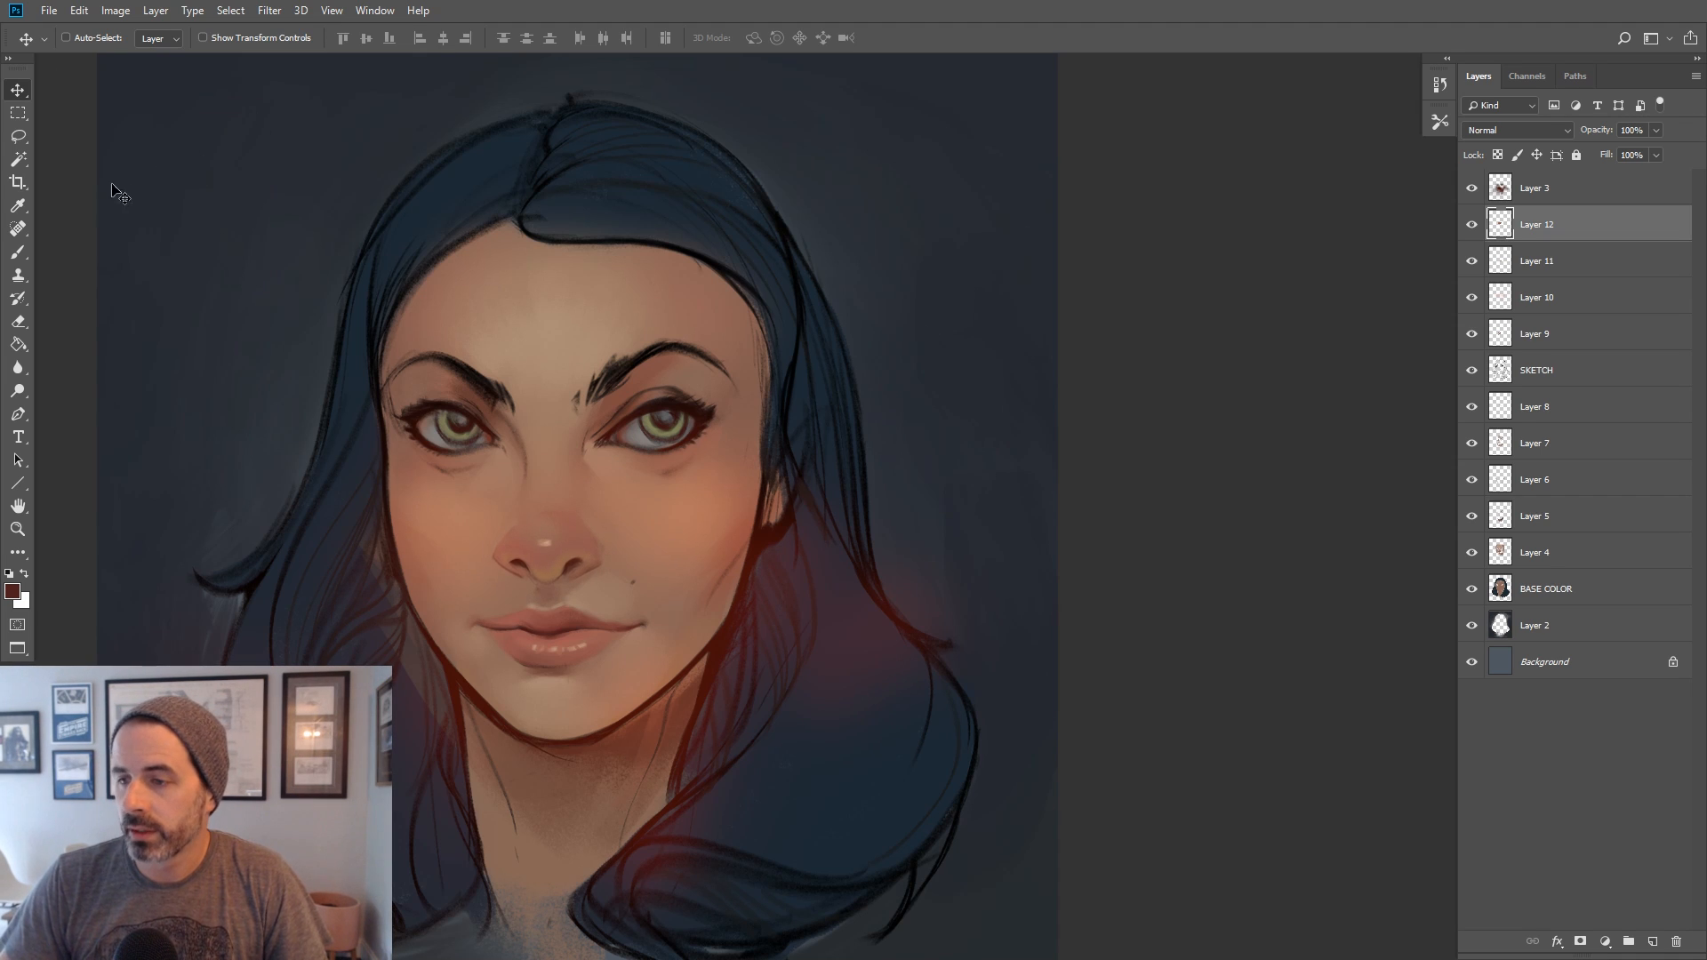
# Paint sampled skin tones below the nose and above the upper lip, varying the brush from 25 to 70 px
pyautogui.click(18, 253)
pyautogui.keyDown('alt'); pyautogui.click(596, 586); pyautogui.keyUp('alt')
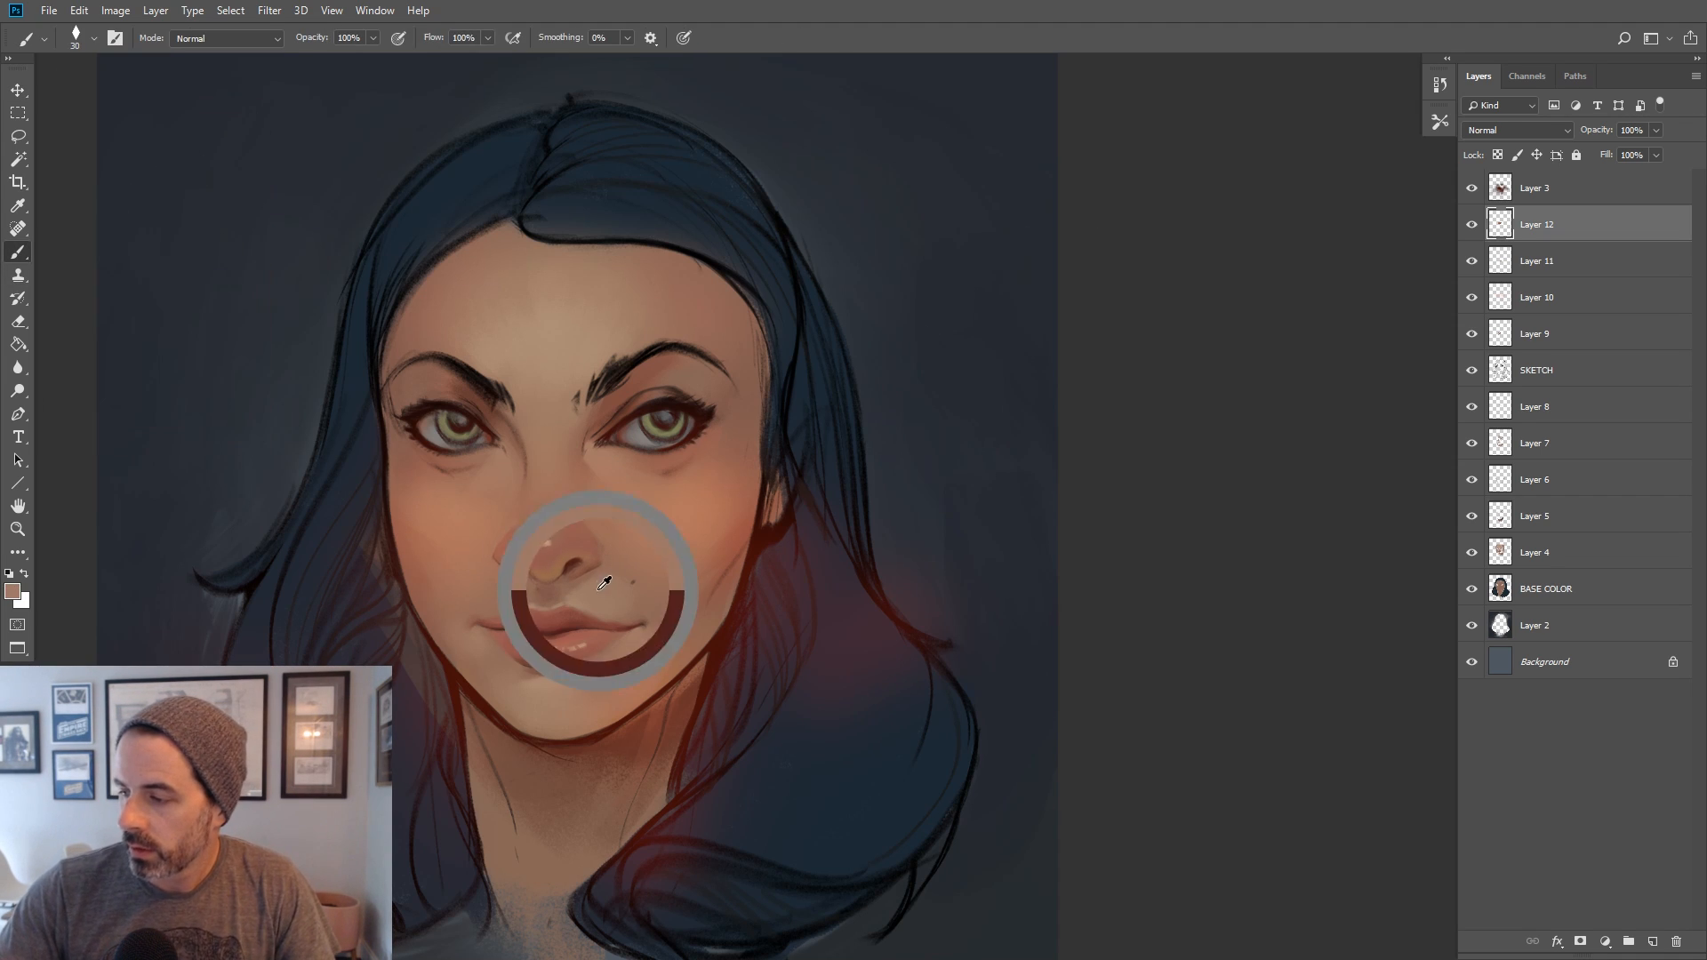
pyautogui.keyDown('alt'); pyautogui.click(582, 597); pyautogui.keyUp('alt')
pyautogui.press('[')
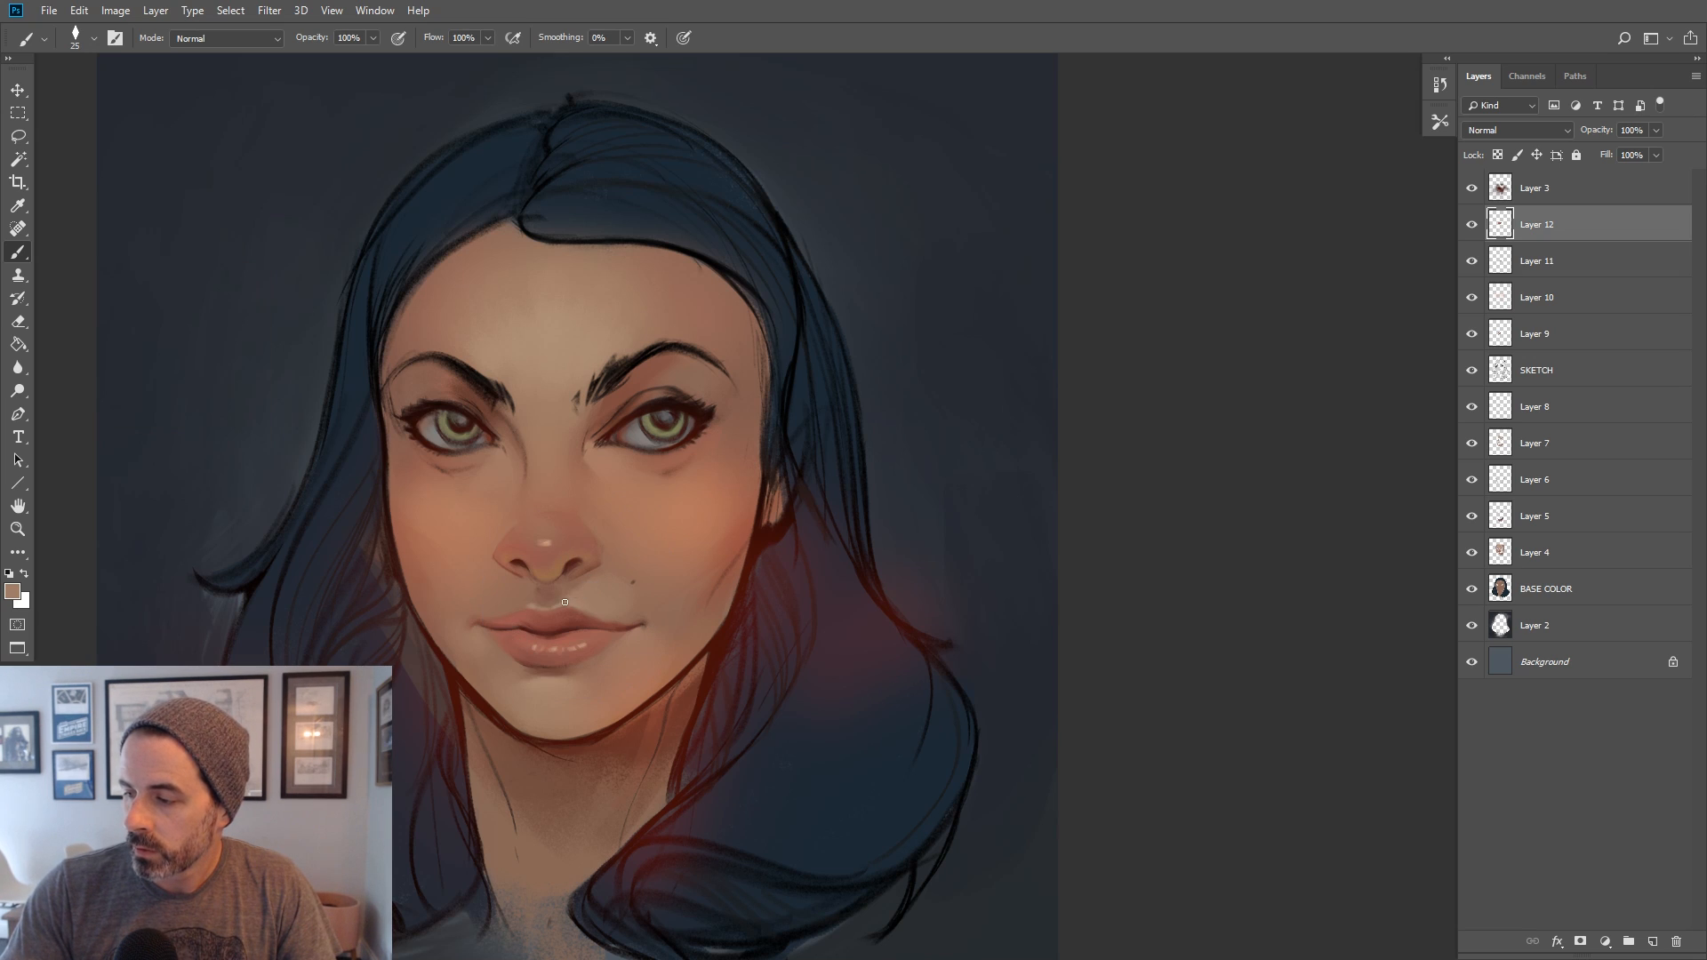
pyautogui.press(']')
pyautogui.press(']')
pyautogui.press(']')
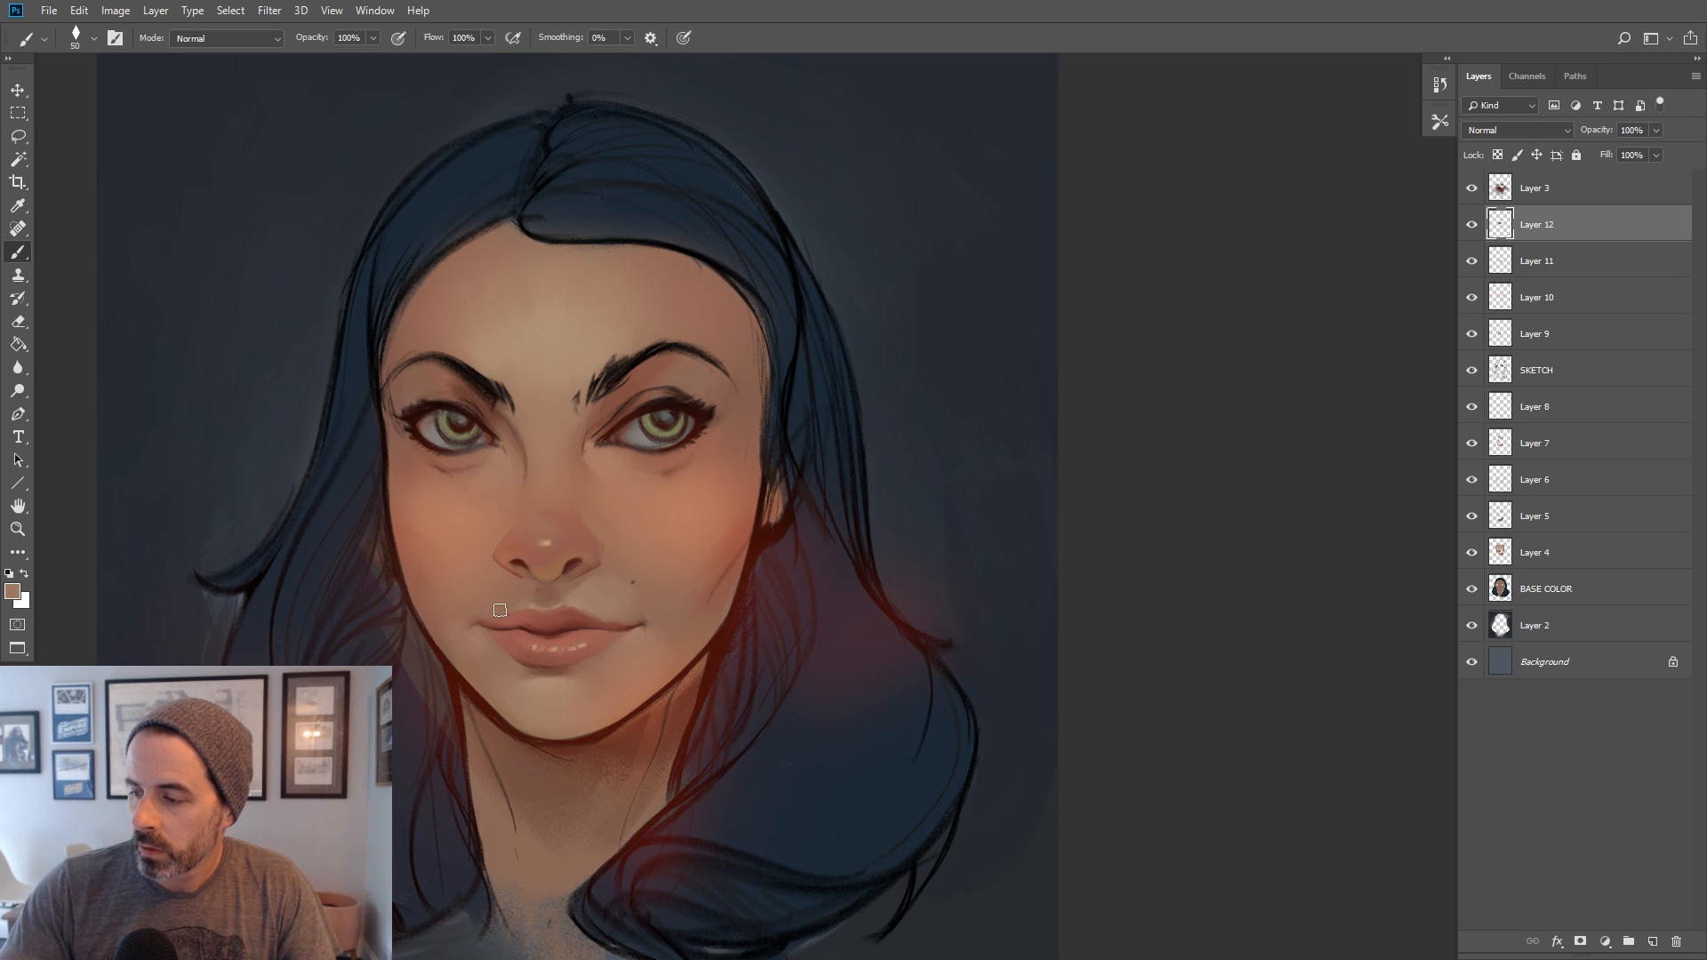
pyautogui.press(']')
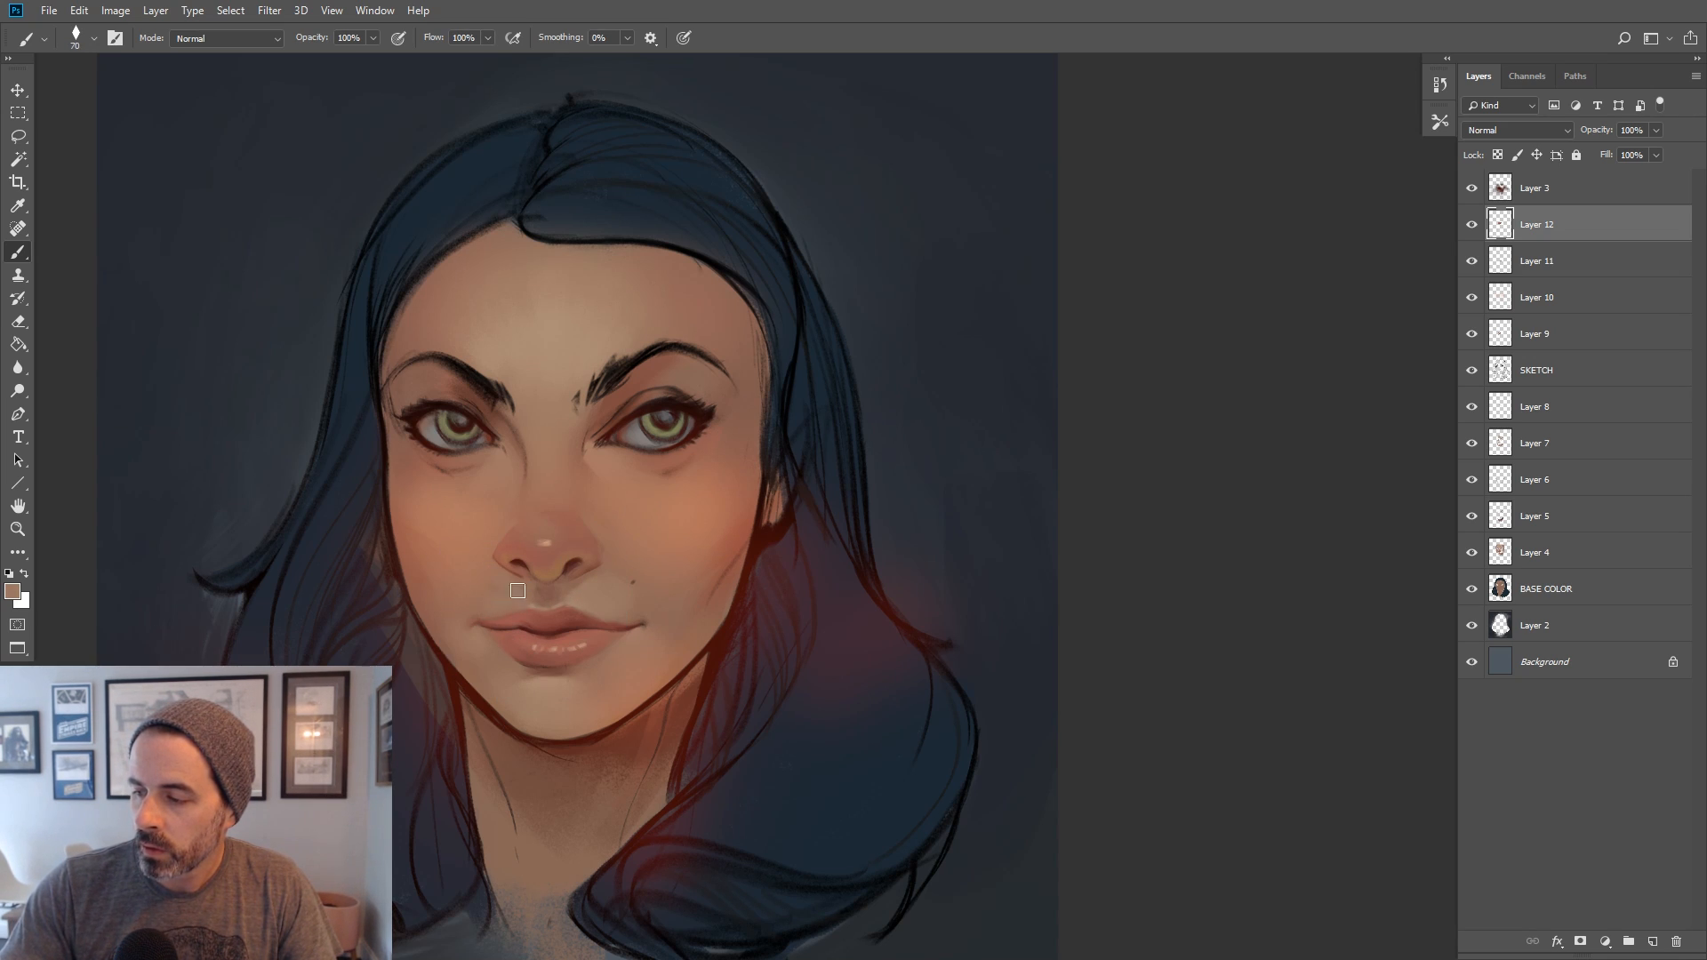
# Blend the skin below the left nostril with sampled tones, enlarging the brush to 100 px
pyautogui.keyDown('alt'); pyautogui.click(590, 597); pyautogui.keyUp('alt')
pyautogui.keyDown('alt'); pyautogui.click(523, 595); pyautogui.keyUp('alt')
pyautogui.press(']')
pyautogui.press(']')
pyautogui.keyDown('alt'); pyautogui.click(487, 578); pyautogui.keyUp('alt')
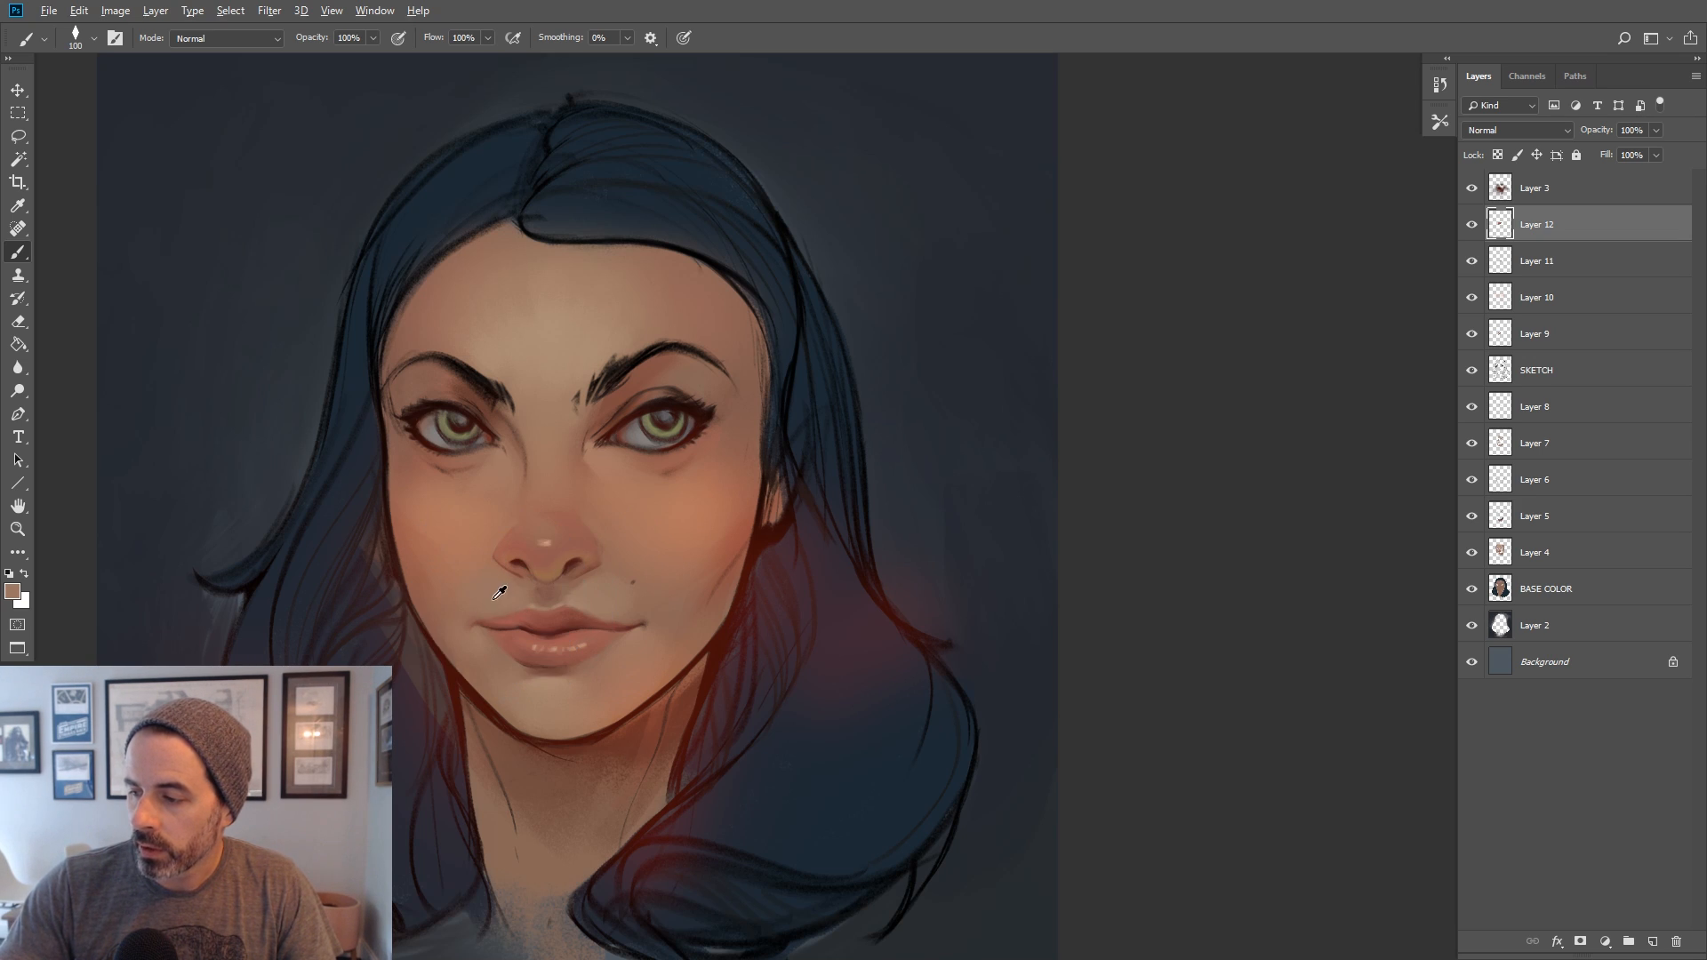
# Soften the skin around the left of the mouth and under the nose with sampled tones, using up to a 125 px brush
pyautogui.keyDown('alt'); pyautogui.click(581, 588); pyautogui.keyUp('alt')
pyautogui.press('[')
pyautogui.press('[')
pyautogui.press('[')
pyautogui.press('[')
pyautogui.keyDown('alt'); pyautogui.click(519, 588); pyautogui.keyUp('alt')
pyautogui.press(']')
pyautogui.press(']')
pyautogui.press(']')
pyautogui.keyDown('alt'); pyautogui.click(466, 617); pyautogui.keyUp('alt')
pyautogui.keyDown('alt'); pyautogui.click(545, 589); pyautogui.keyUp('alt')
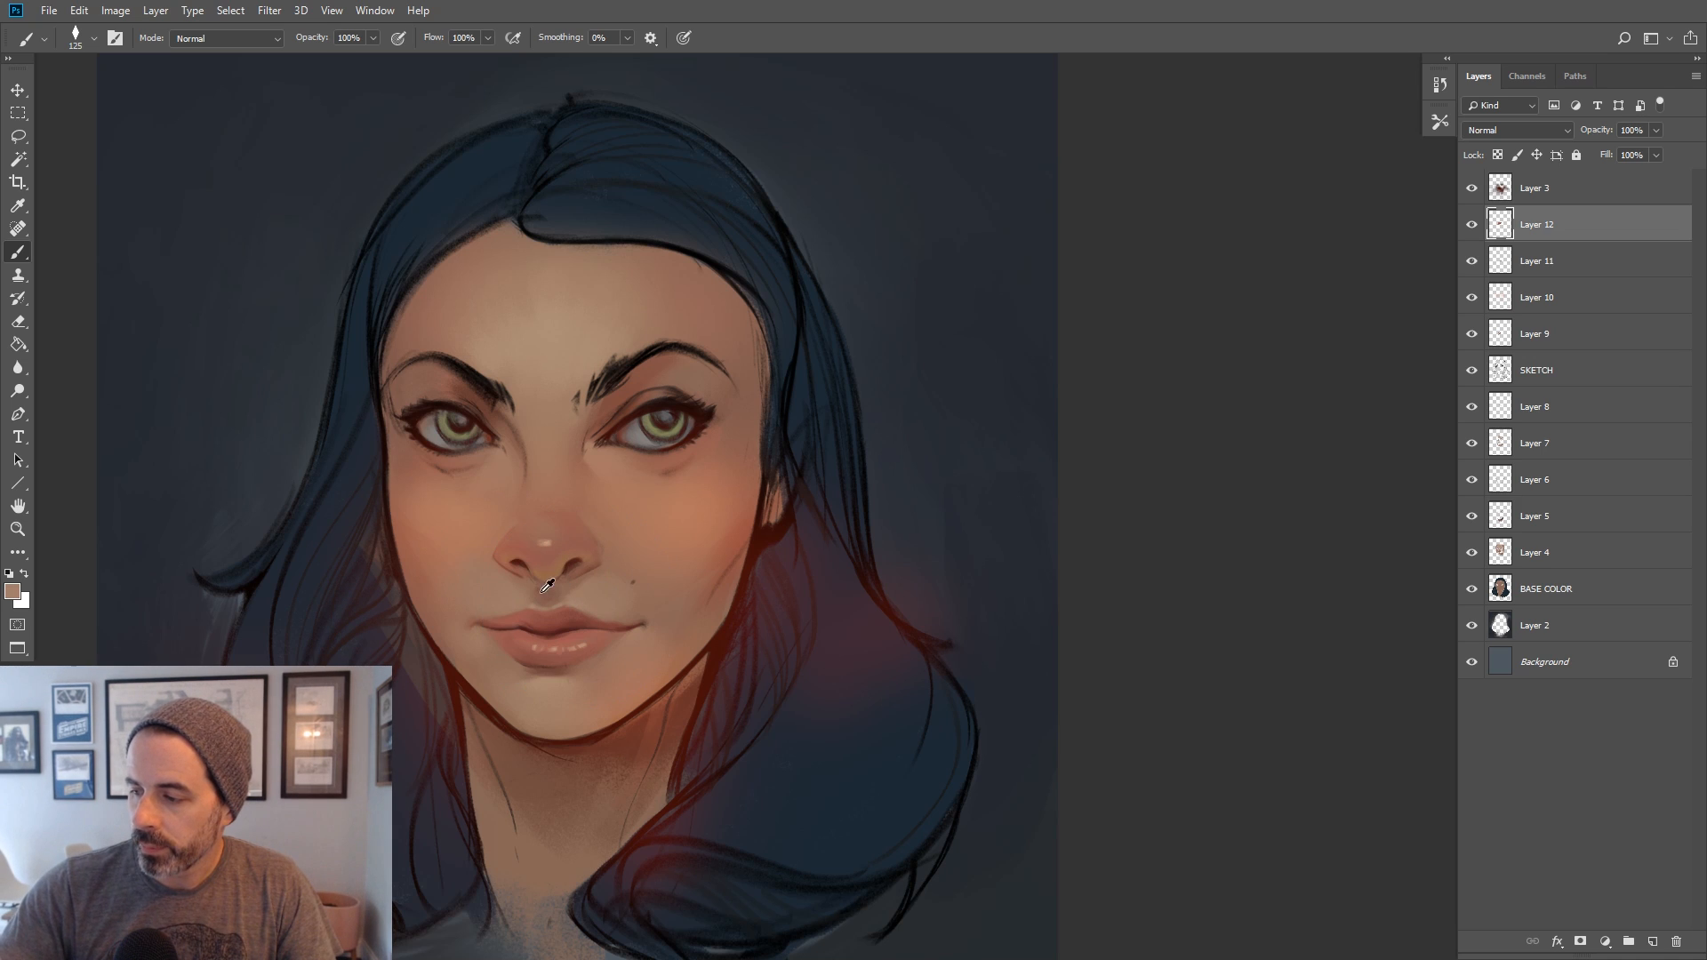
# Refine the philtrum just above the upper lip with sampled skin tones and a 25 to 30 px brush
pyautogui.press('[')
pyautogui.press('[')
pyautogui.press('[')
pyautogui.press('[')
pyautogui.press('[')
pyautogui.press('[')
pyautogui.press('[')
pyautogui.press('[')
pyautogui.press('[')
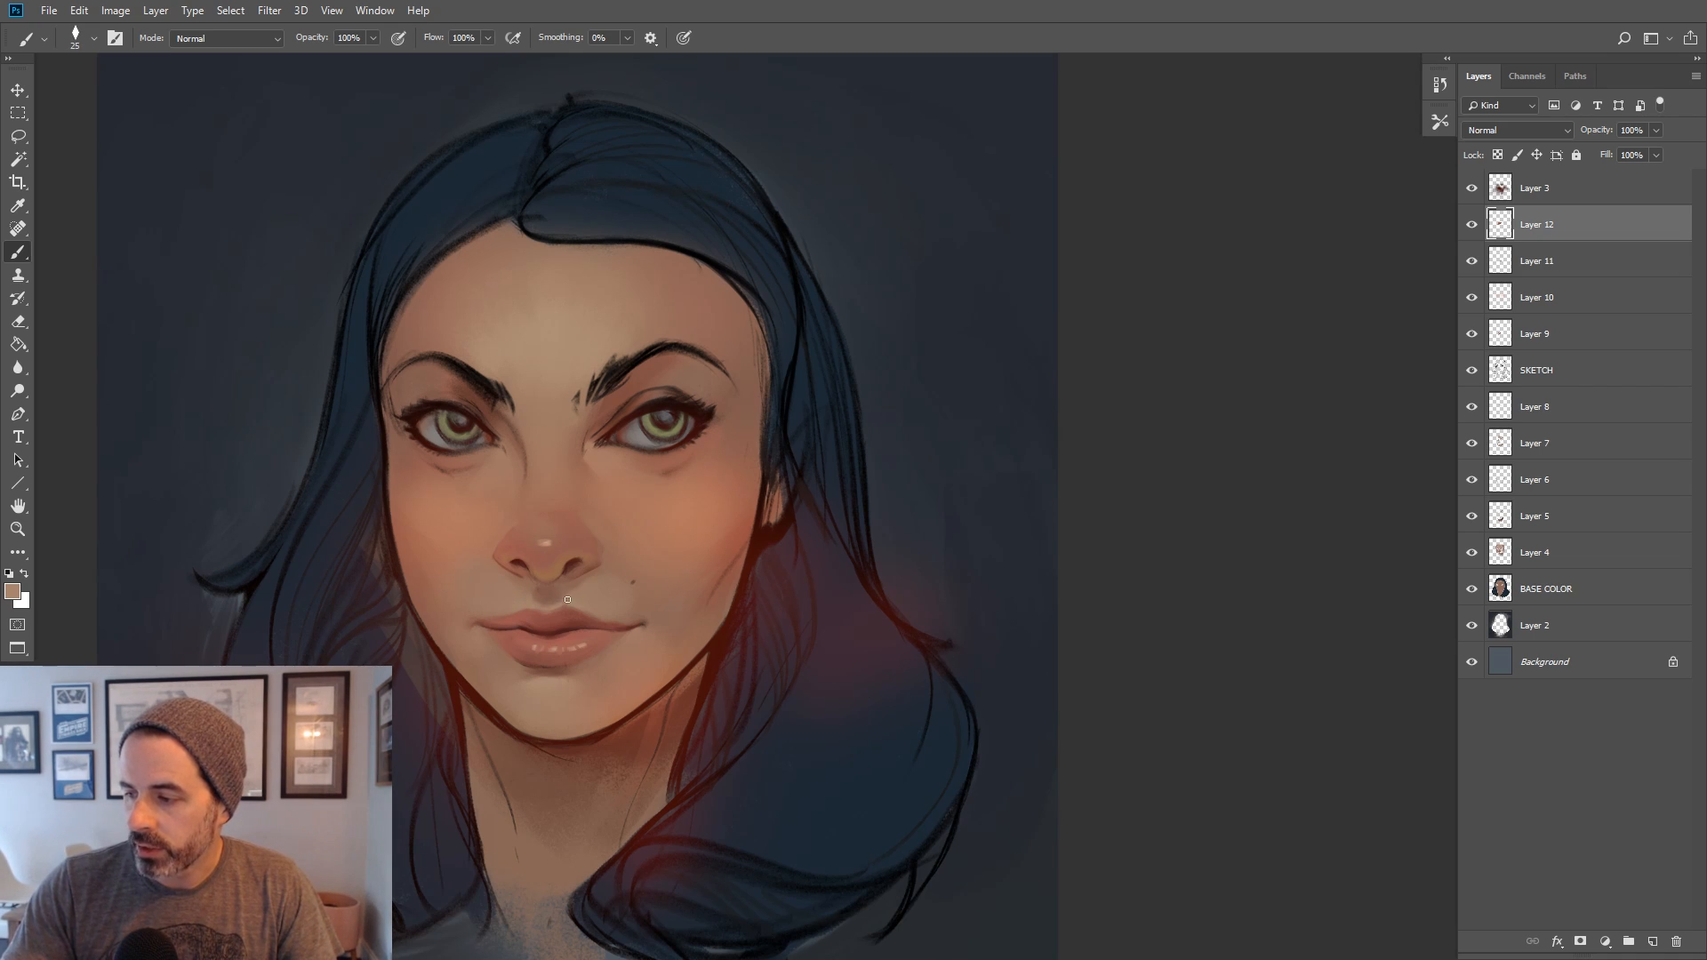
pyautogui.keyDown('alt'); pyautogui.click(552, 614); pyautogui.keyUp('alt')
pyautogui.keyDown('alt'); pyautogui.click(571, 600); pyautogui.keyUp('alt')
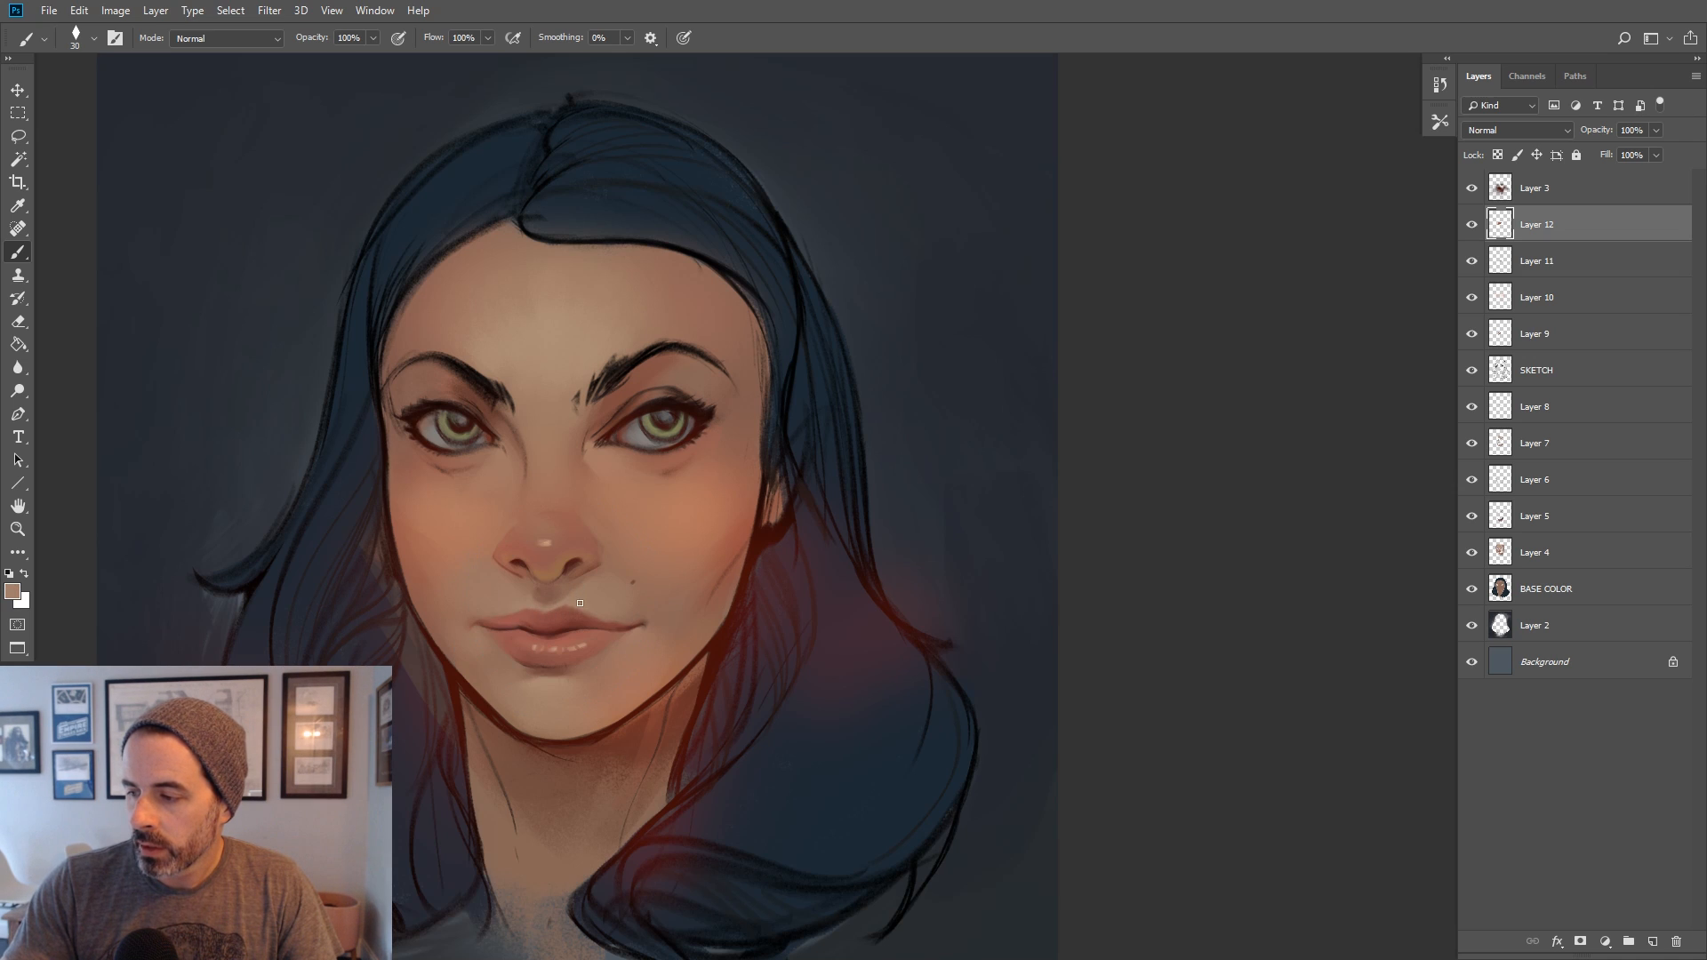
# Blend the skin right of the philtrum with sampled tones, using a 50 to 60 px brush
pyautogui.press(']')
pyautogui.press(']')
pyautogui.press(']')
pyautogui.press('[')
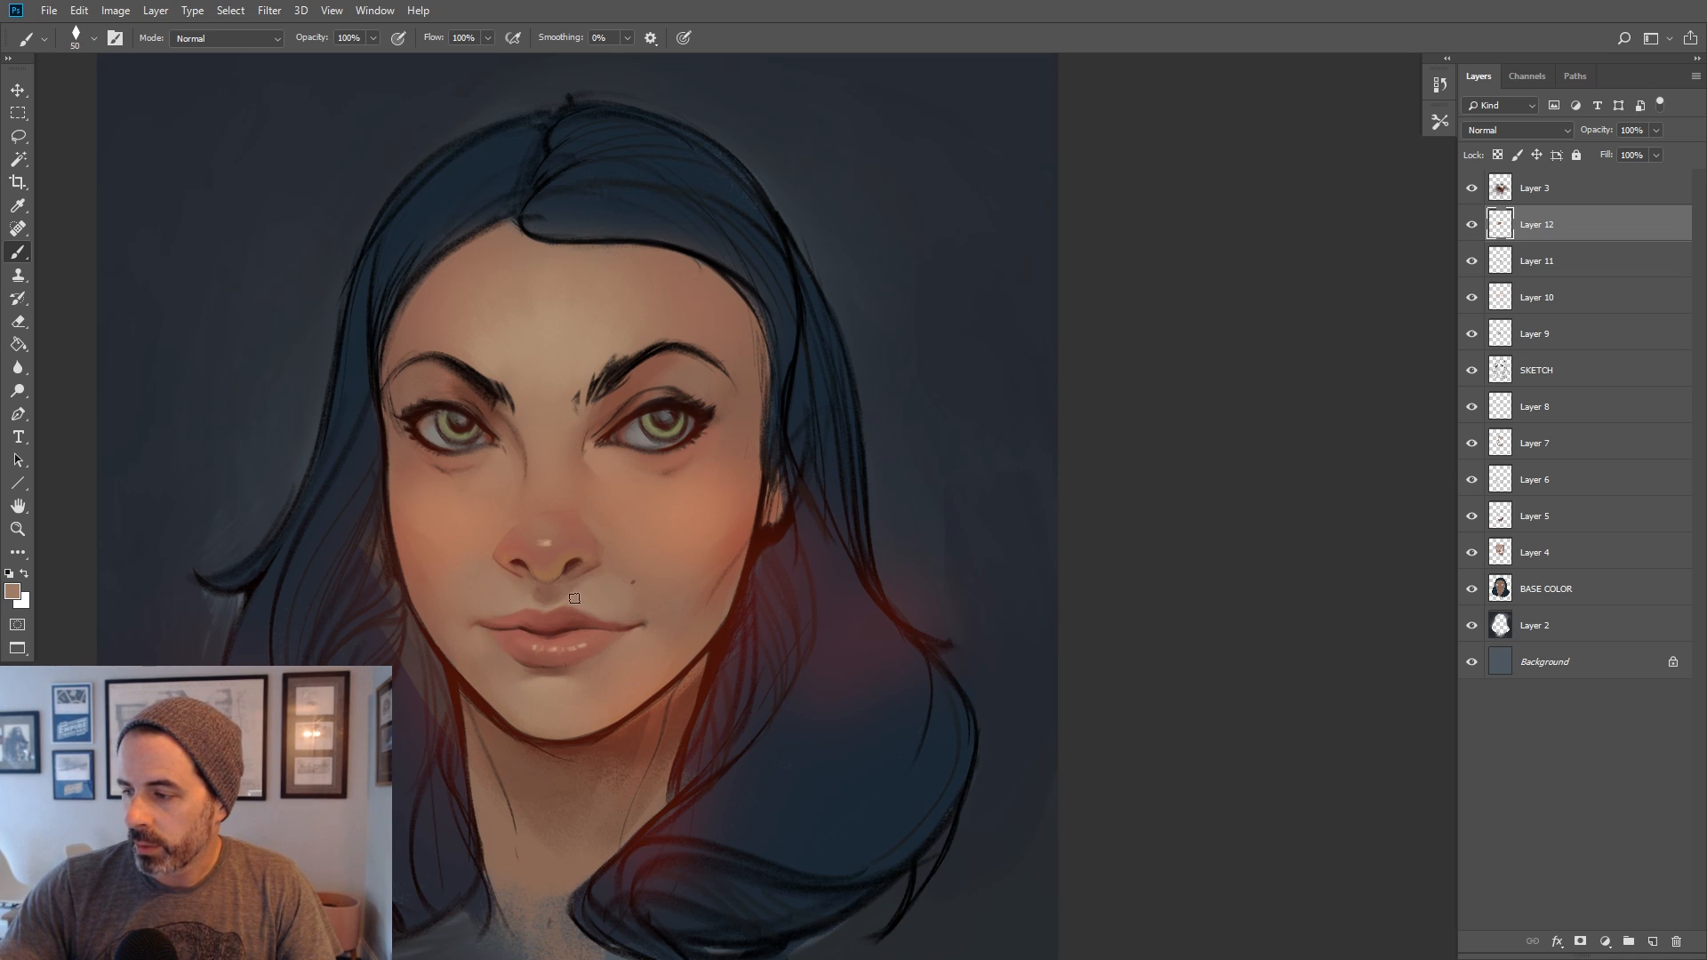
pyautogui.keyDown('alt'); pyautogui.click(572, 587); pyautogui.keyUp('alt')
pyautogui.keyDown('alt'); pyautogui.click(578, 598); pyautogui.keyUp('alt')
pyautogui.press(']')
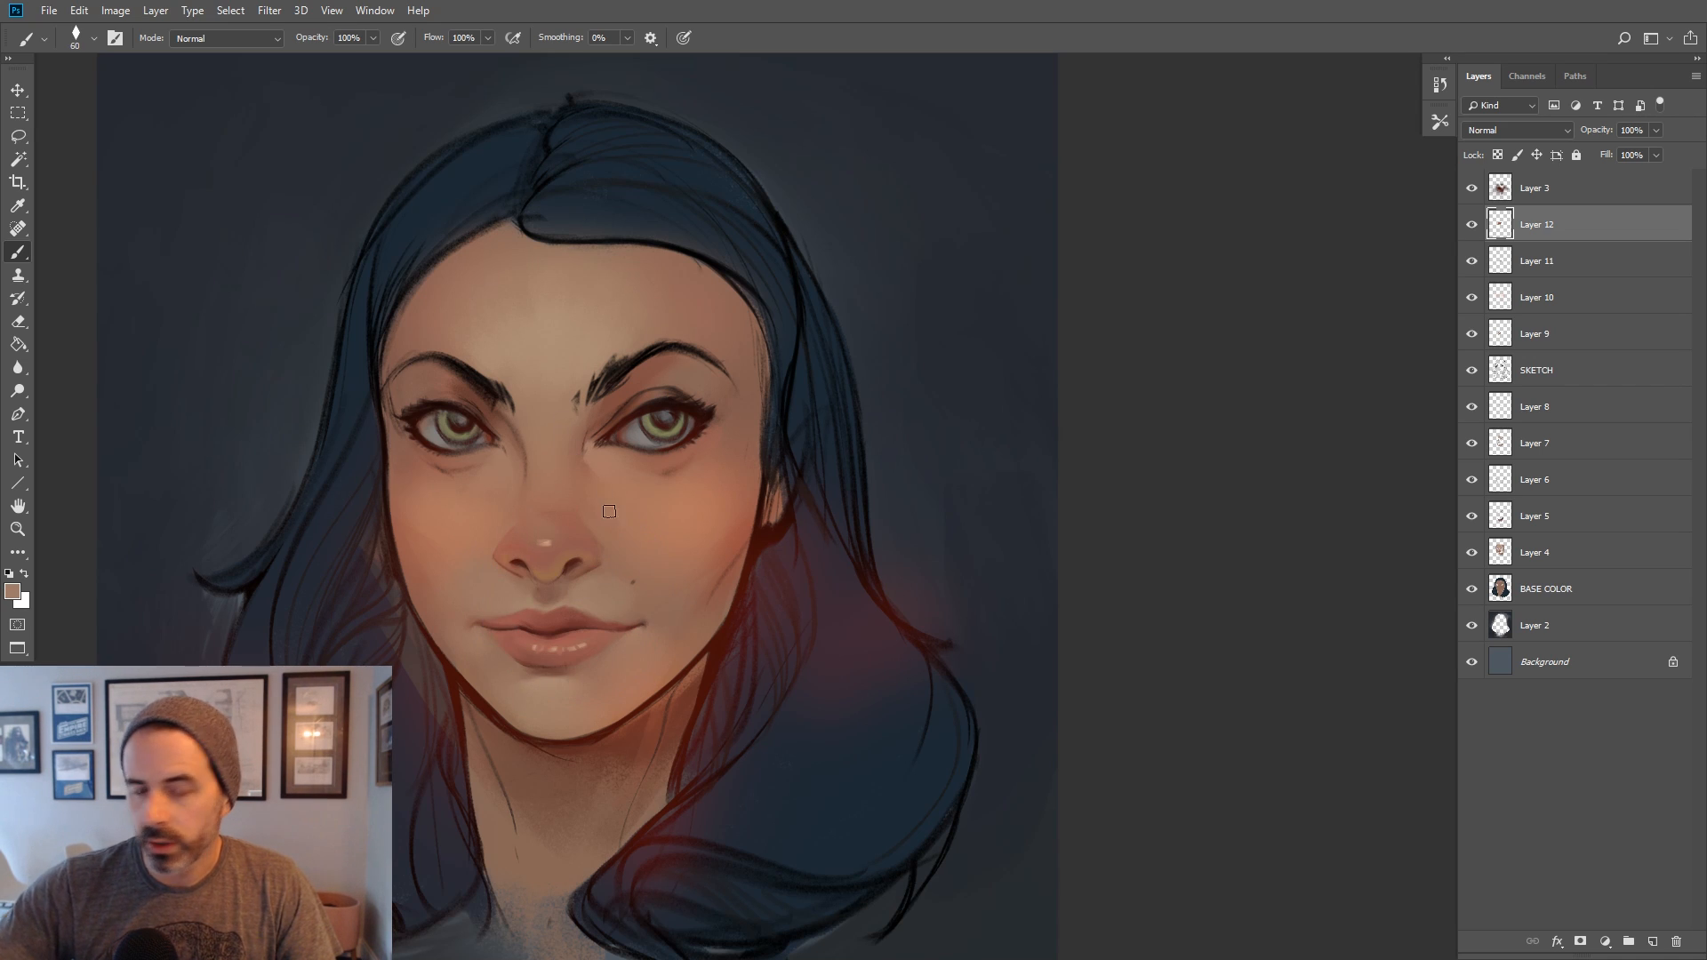
pyautogui.press('[')
pyautogui.press('[')
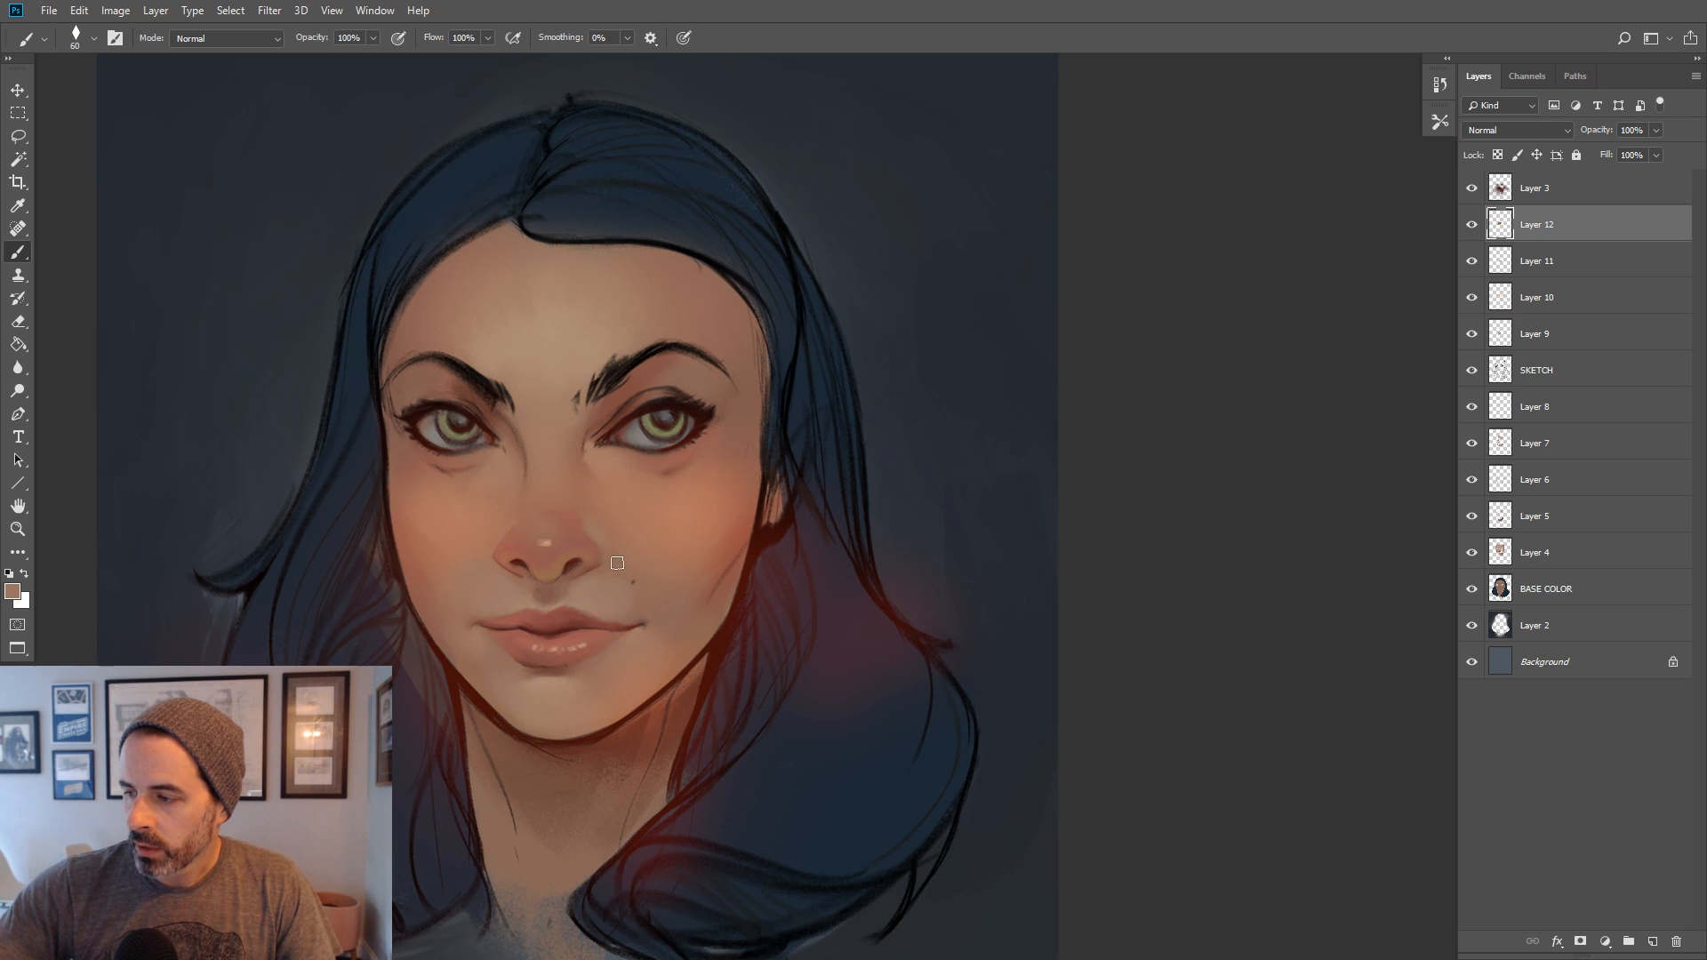
# Soften the transition between the left nostril and cheek with sampled skin tones, enlarging the brush from 45 to 100 px
pyautogui.press(']')
pyautogui.press('alt')
pyautogui.press('alt')
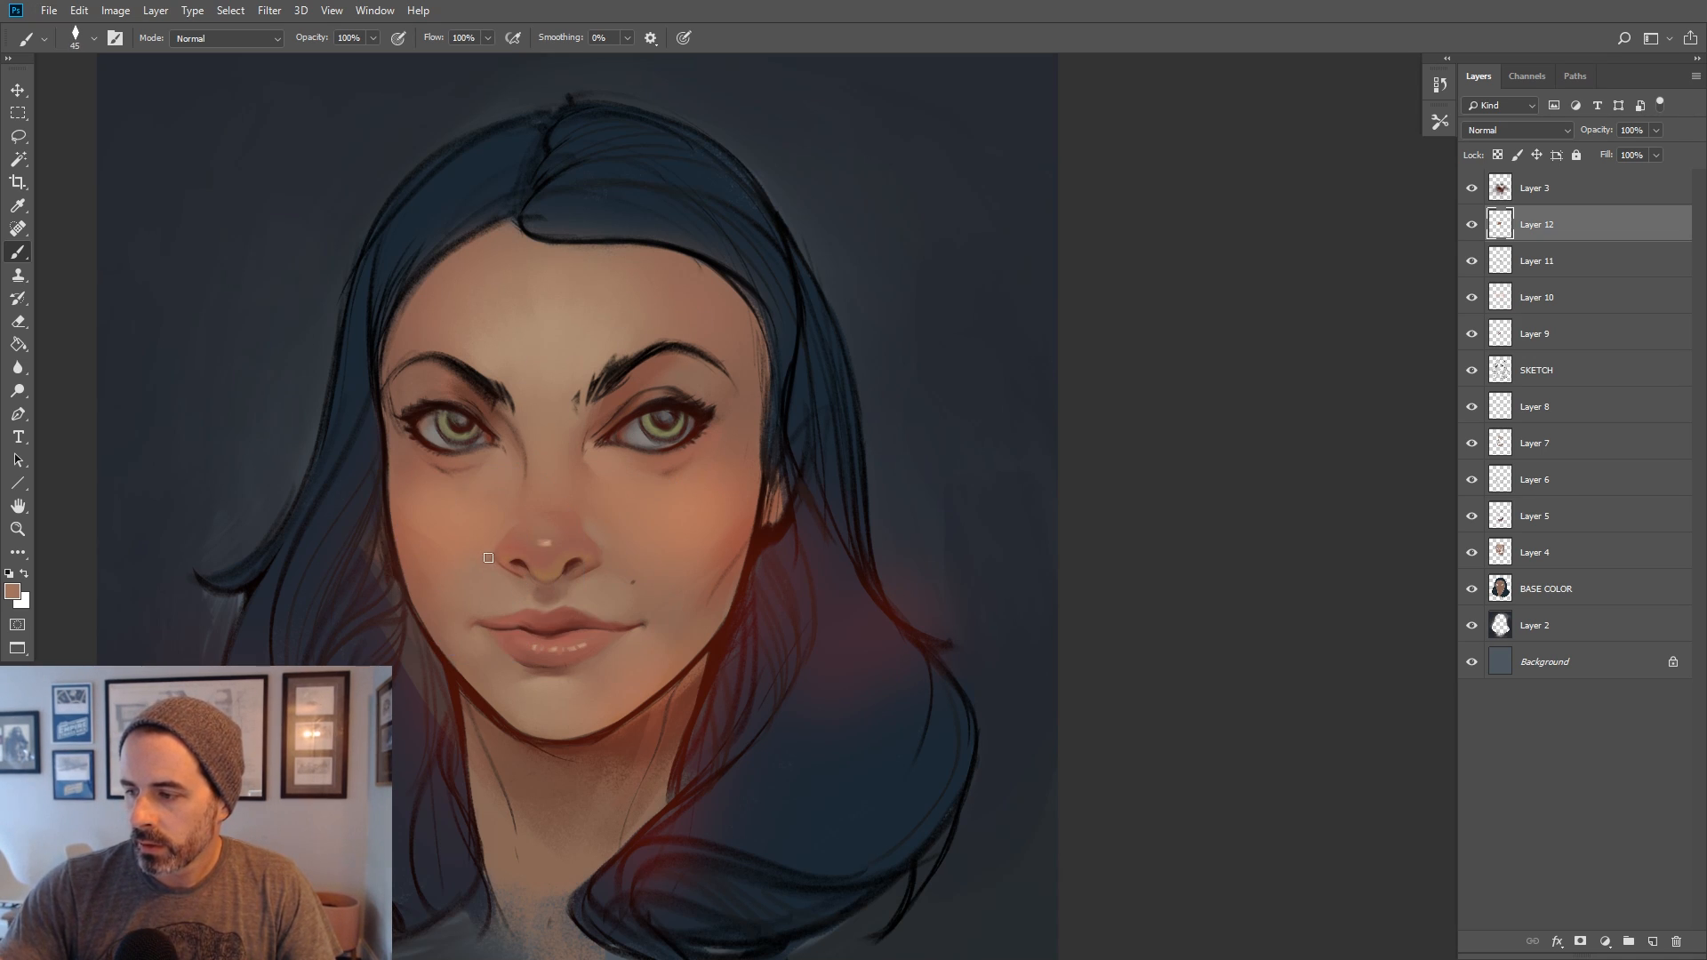
pyautogui.press(']')
pyautogui.press(']')
pyautogui.press(']')
pyautogui.press(']')
pyautogui.press(']')
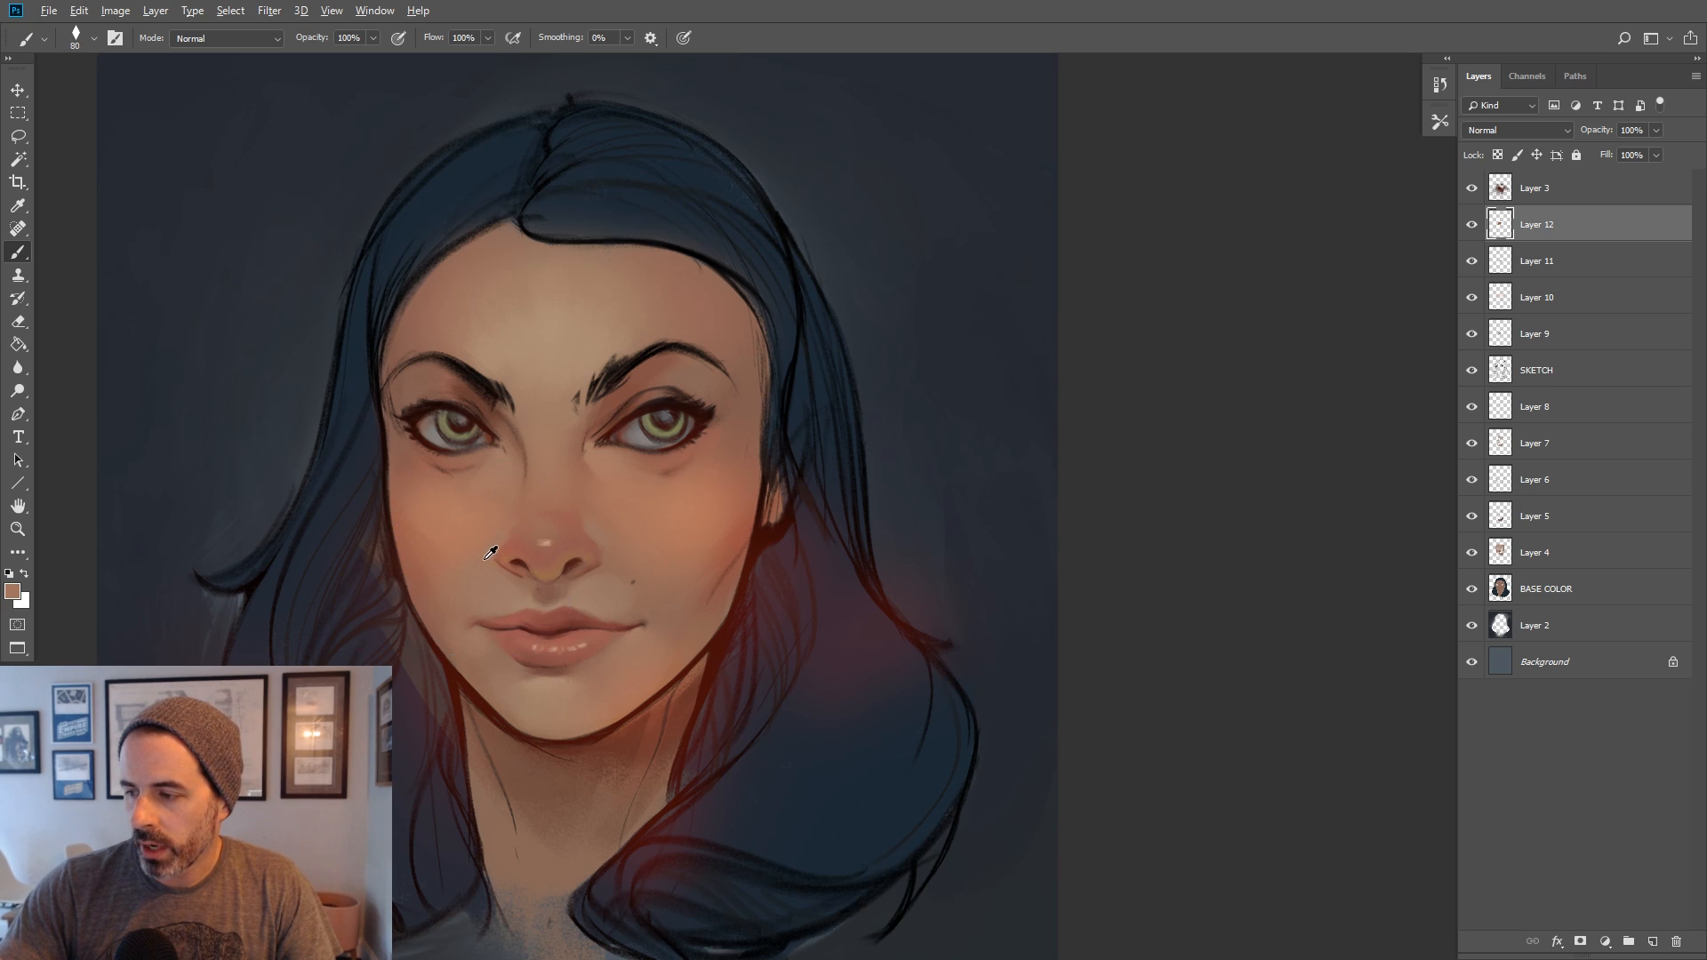
pyautogui.press(']')
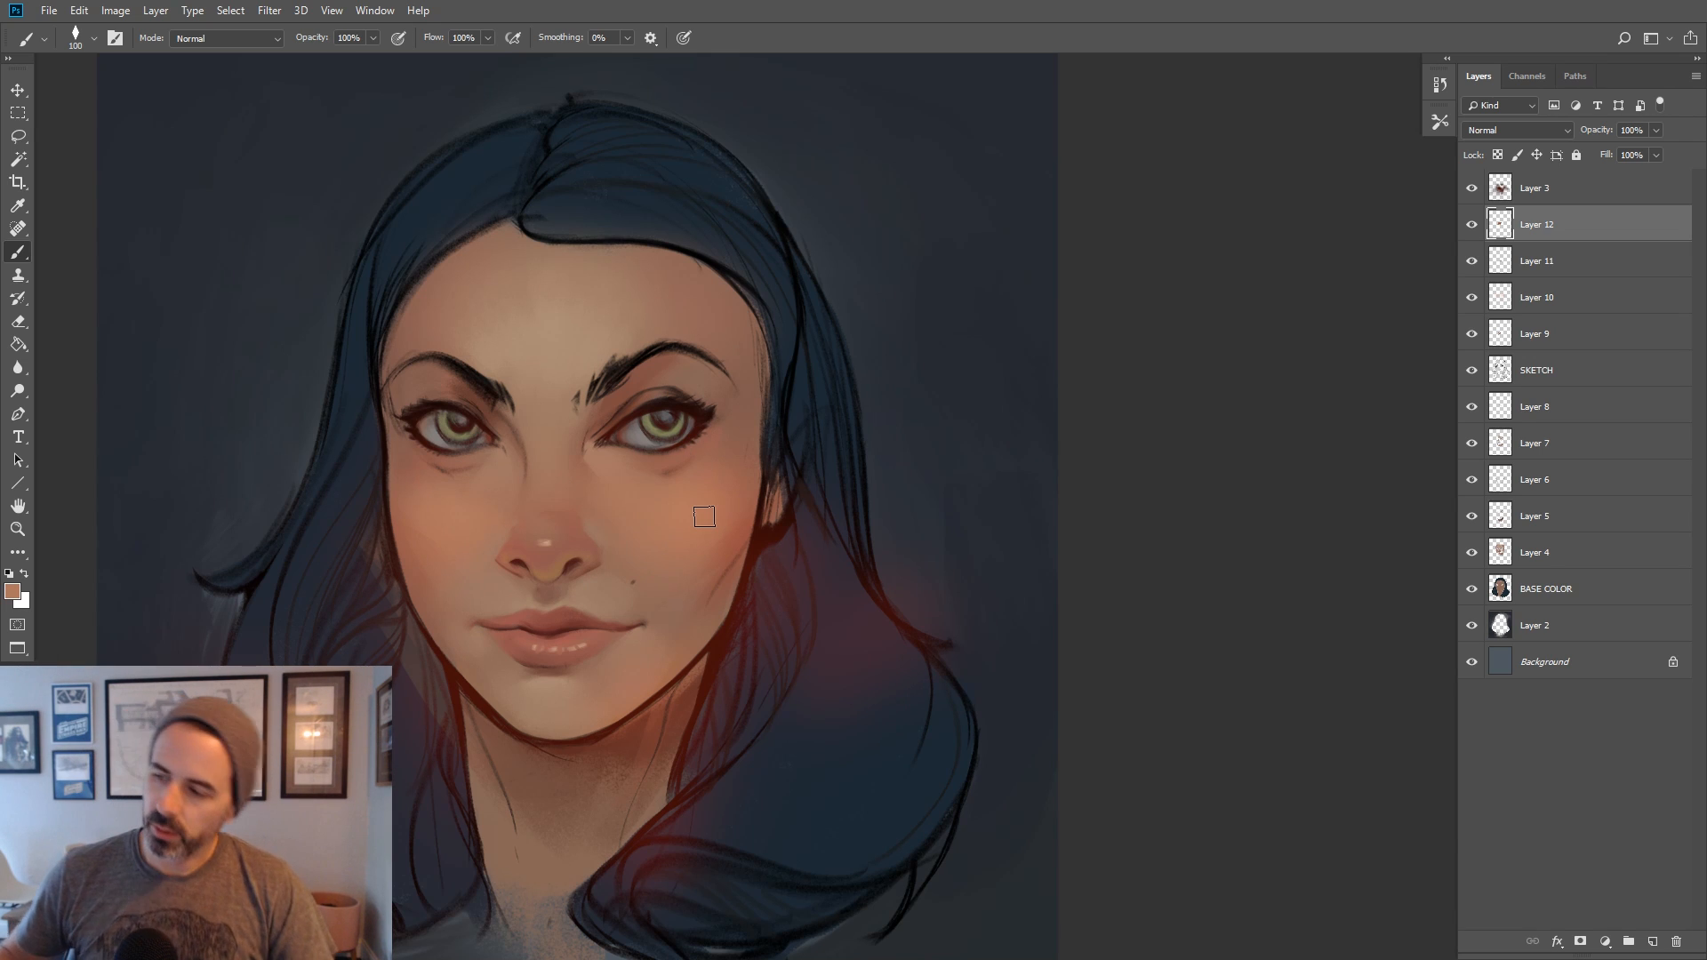
# Refine the left side of the nose with its sampled tone and a 45 px brush
pyautogui.keyDown('alt'); pyautogui.click(516, 544); pyautogui.keyUp('alt')
pyautogui.press('[')
pyautogui.press('[')
pyautogui.press('[')
pyautogui.press('[')
pyautogui.press('[')
pyautogui.press('[')
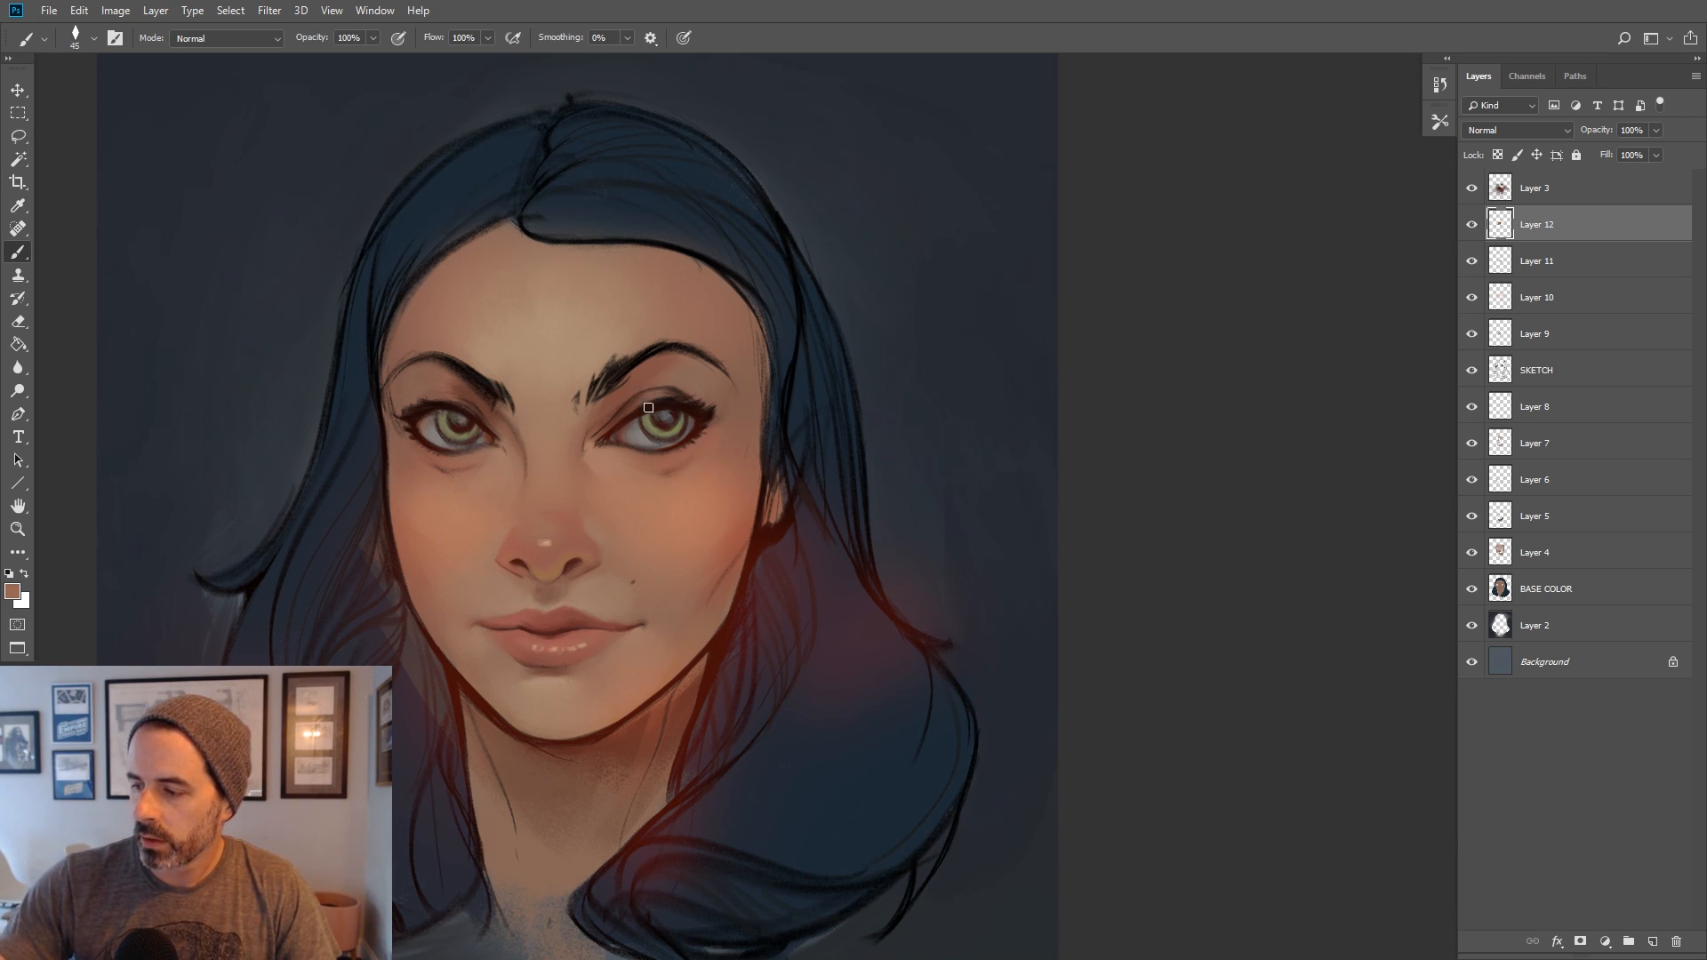
# Touch up the upper lip's left half and the left eye with sampled tones and a 30 to 35 px brush
pyautogui.keyDown('alt'); pyautogui.click(517, 624); pyautogui.keyUp('alt')
pyautogui.keyDown('alt'); pyautogui.click(531, 610); pyautogui.keyUp('alt')
pyautogui.keyDown('alt'); pyautogui.click(574, 359); pyautogui.keyUp('alt')
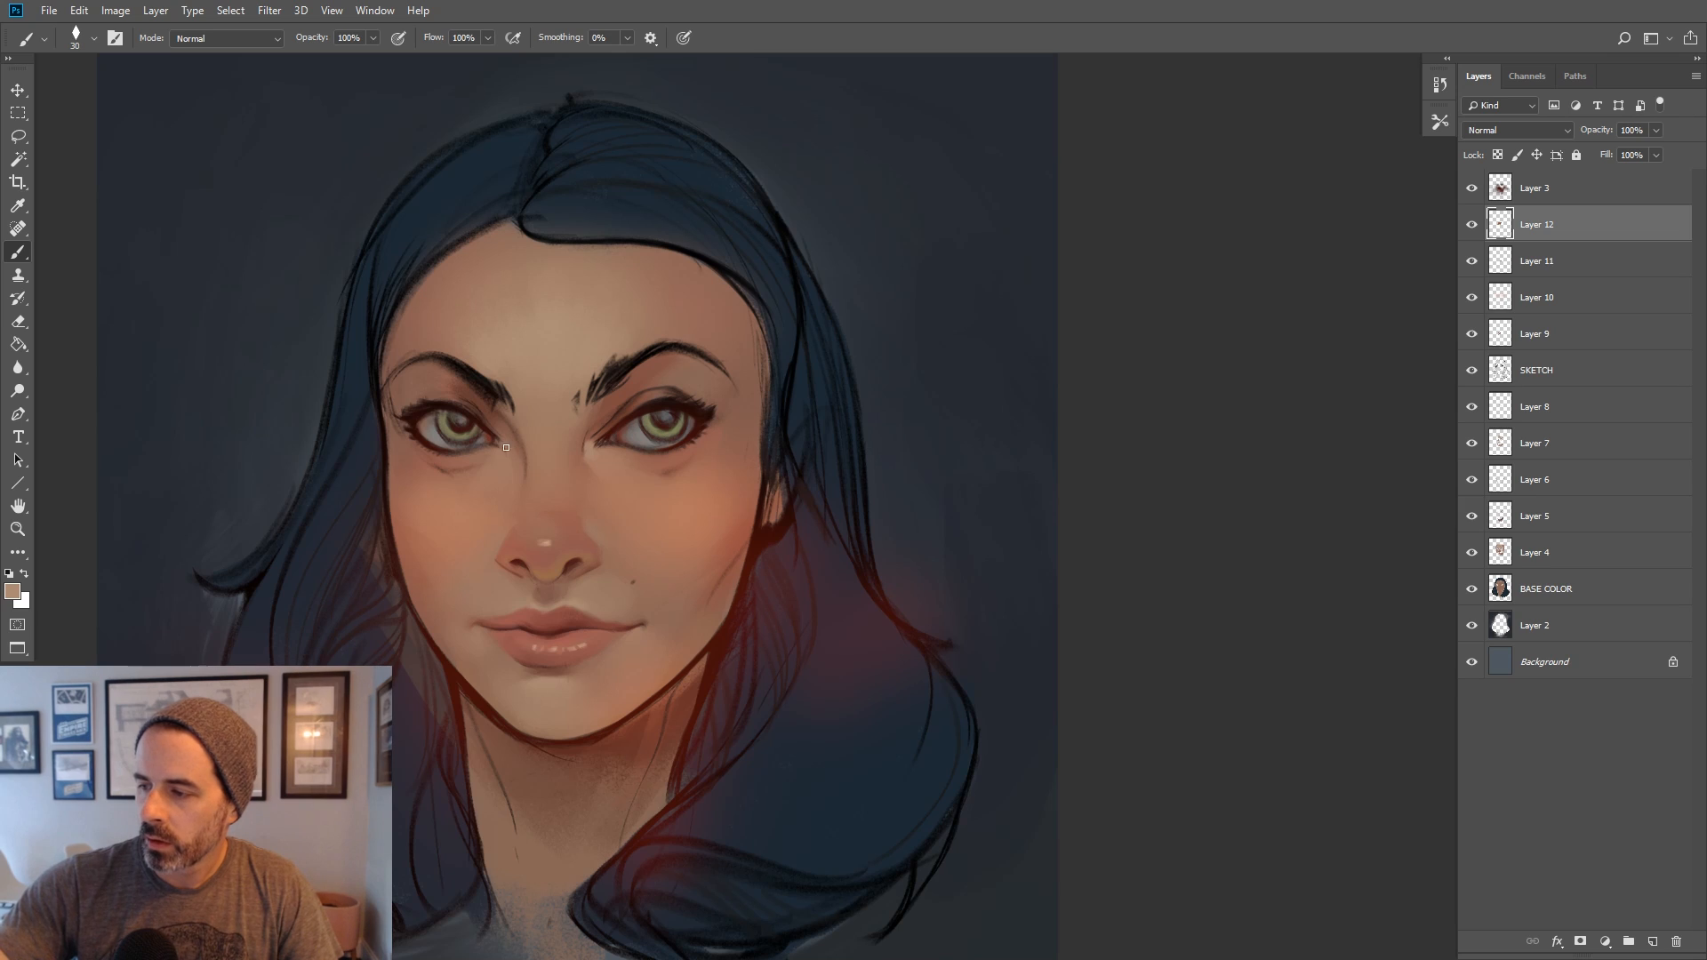
pyautogui.keyDown('alt'); pyautogui.click(458, 426); pyautogui.keyUp('alt')
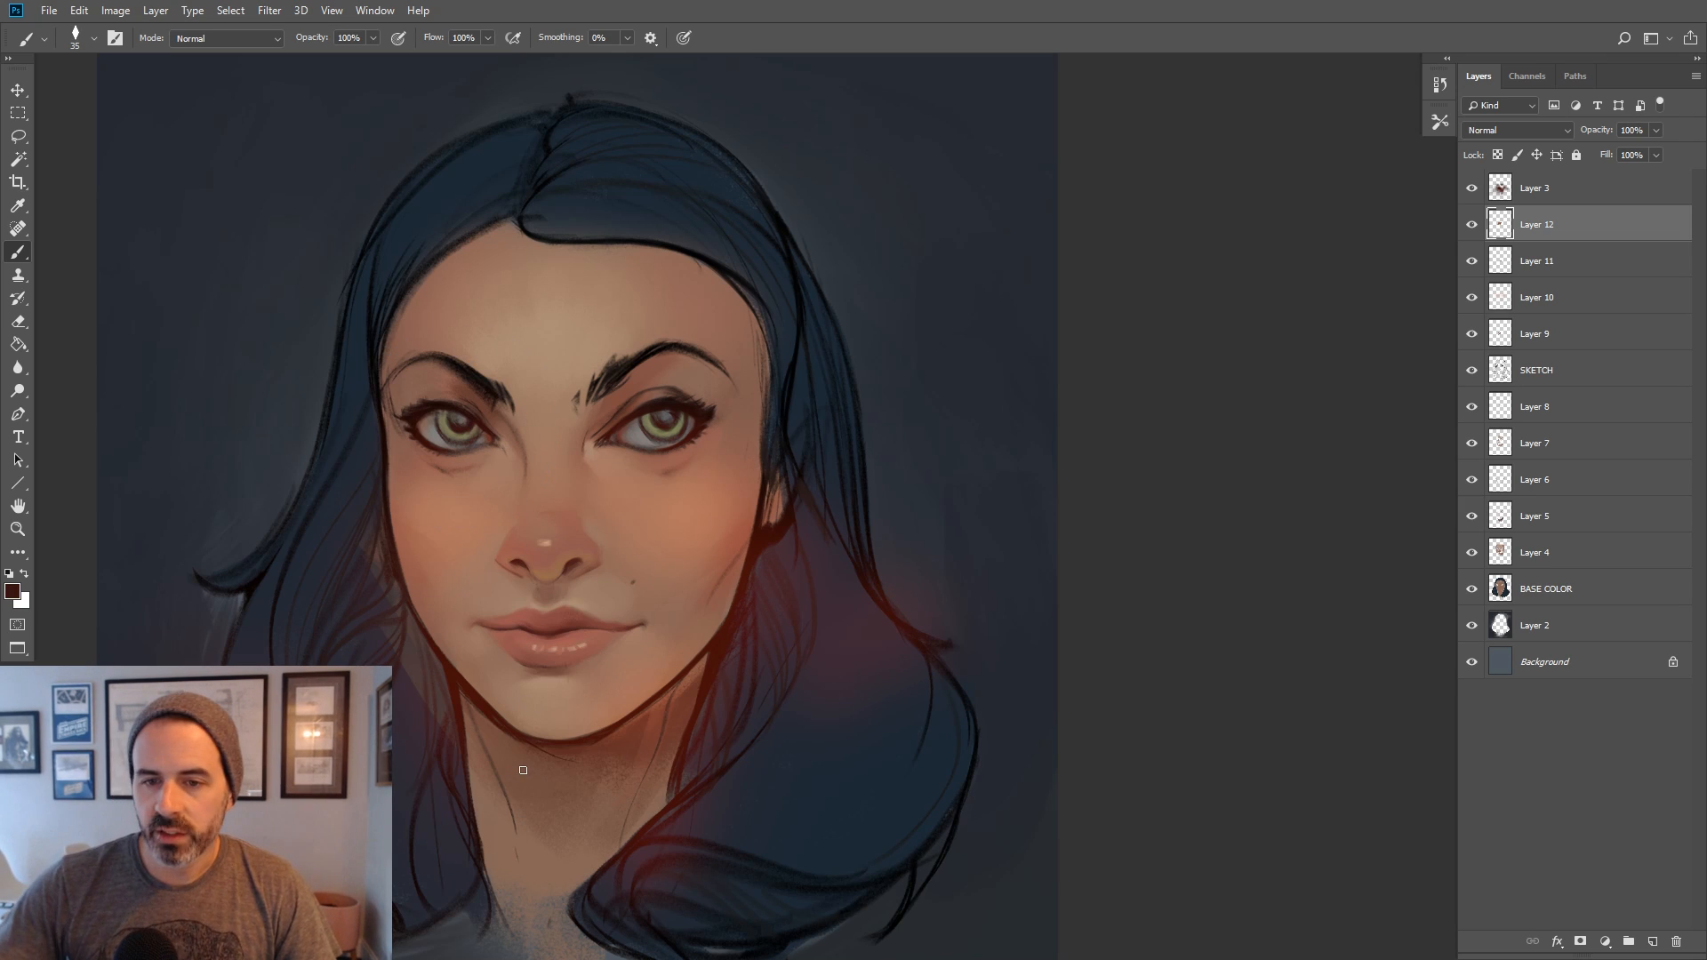
# Set the foreground colour to a pale blue-green for eye highlights
pyautogui.keyDown('alt'); pyautogui.click(532, 594); pyautogui.keyUp('alt')
pyautogui.click(12, 591)
pyautogui.moveTo(1094, 350); pyautogui.dragTo(1052, 338)
pyautogui.click(1241, 439)
pyautogui.click(1401, 294)
# Try painting pale catchlights in both eyes with a 20 px brush, and undo the strokes
pyautogui.press('b')
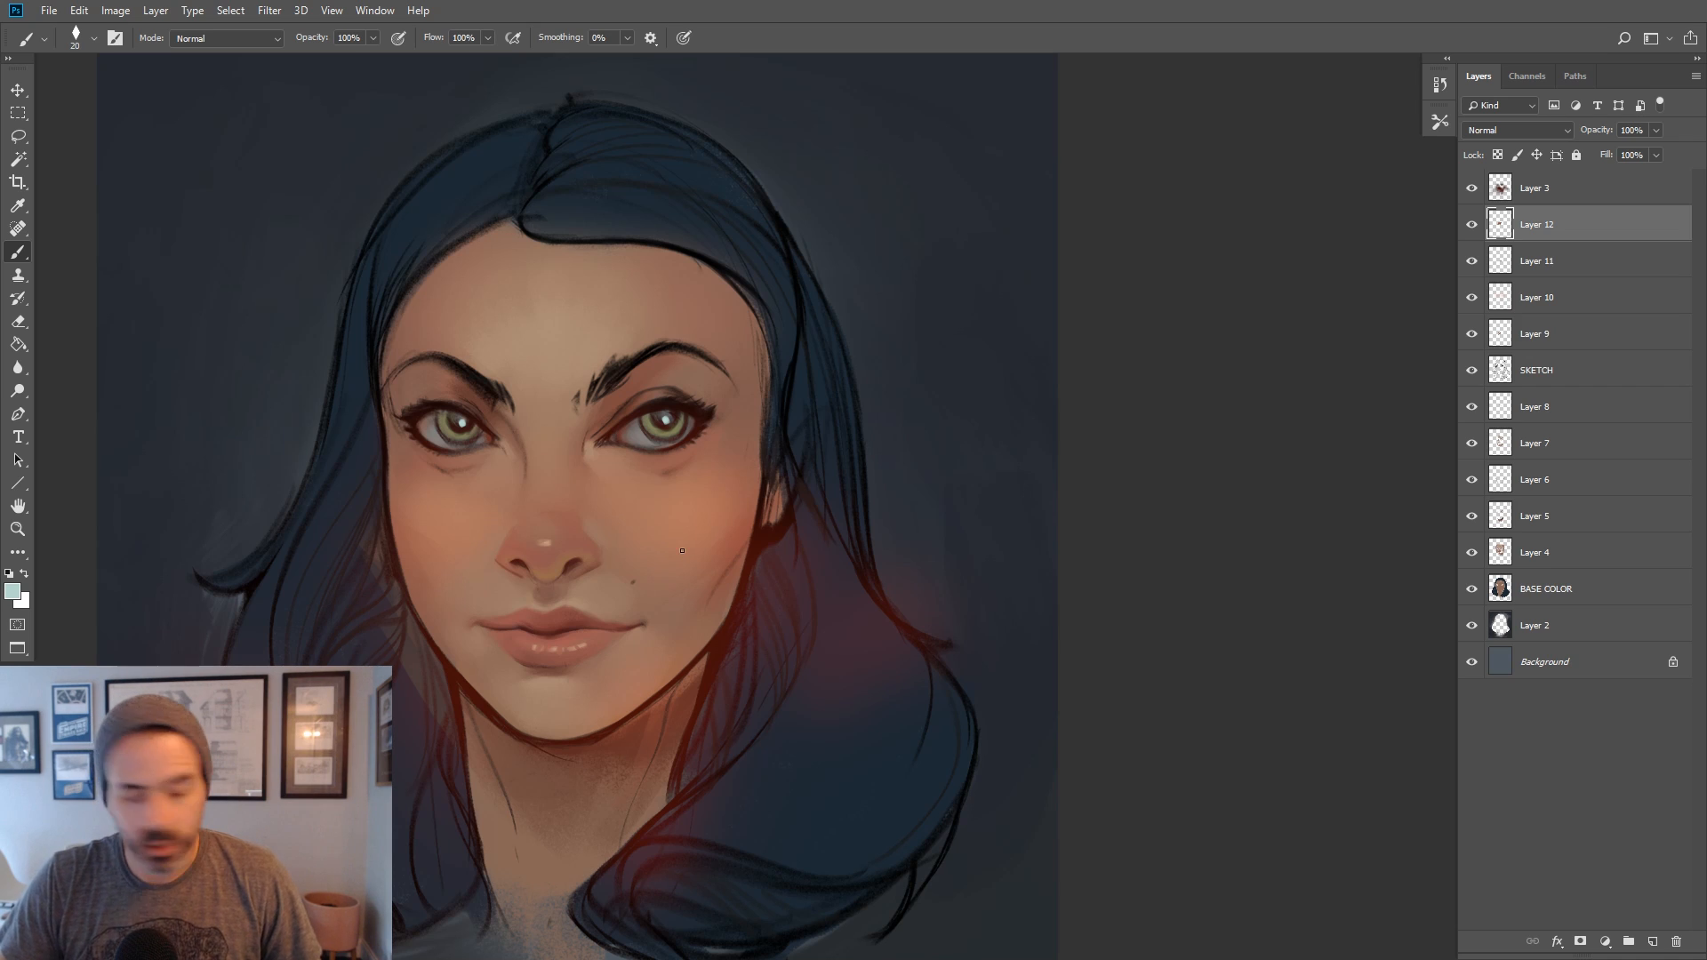
pyautogui.hotkey('ctrl', 'alt', 'z')
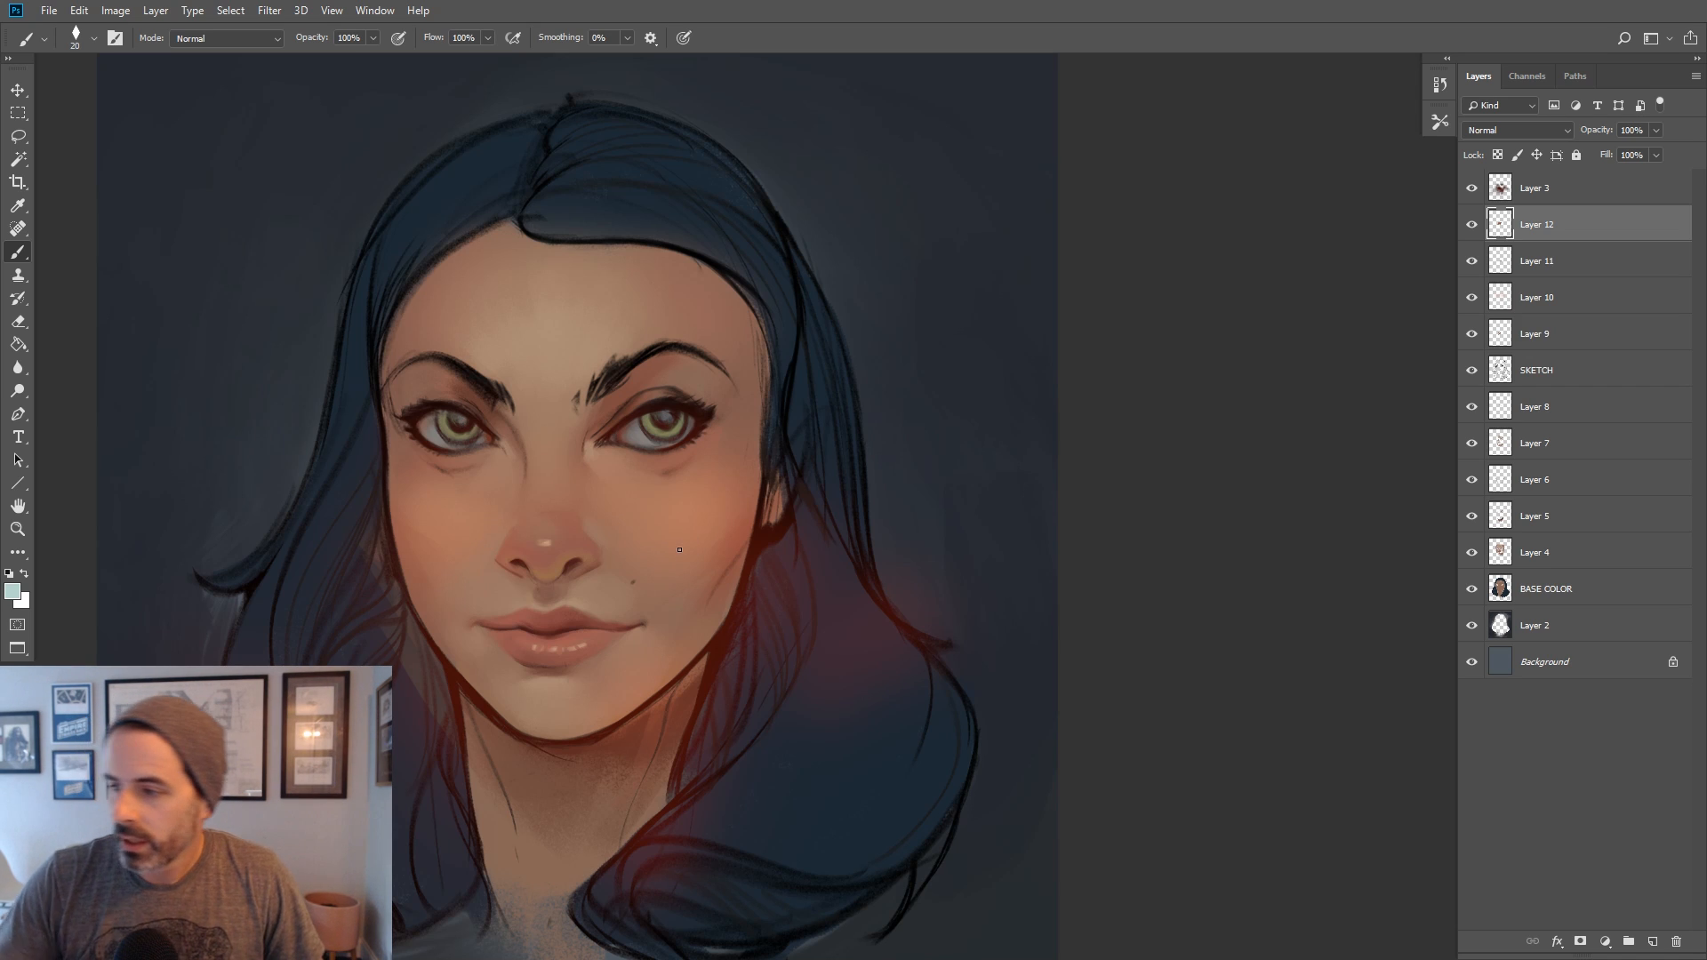
# Set the foreground colour to pale blue #8eb6bd and paint small catchlights in both eyes on a new layer
pyautogui.keyDown('alt'); pyautogui.click(462, 418); pyautogui.keyUp('alt')
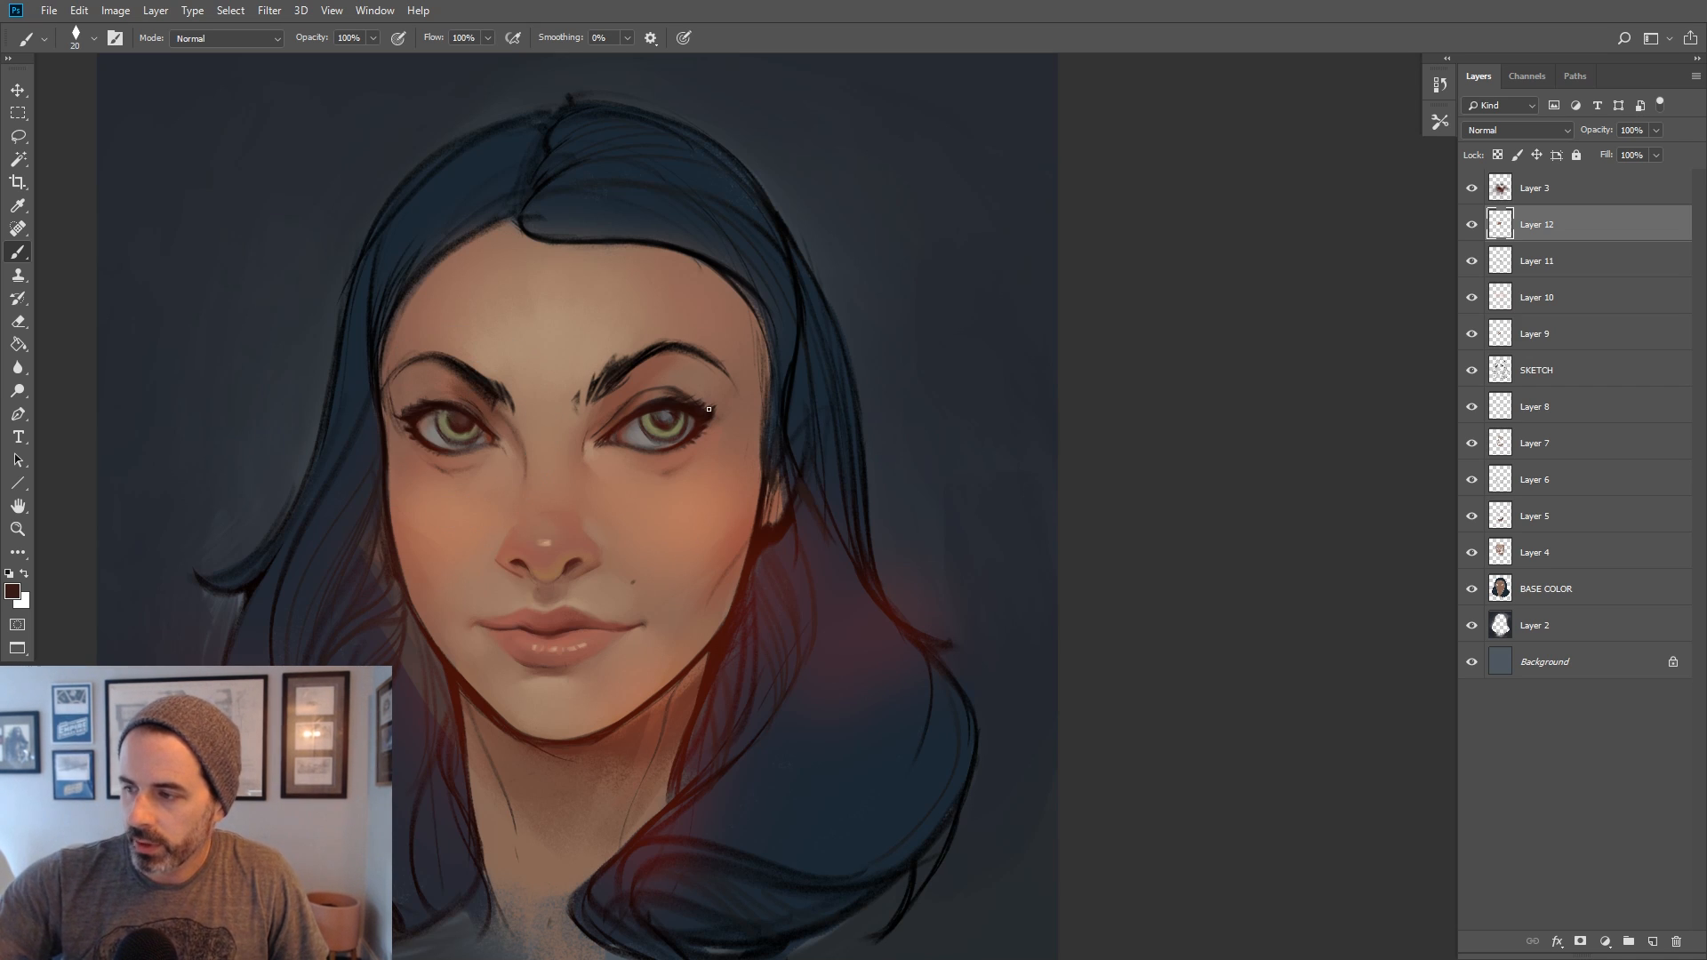
pyautogui.click(13, 591)
pyautogui.click(1052, 361)
pyautogui.click(1241, 410)
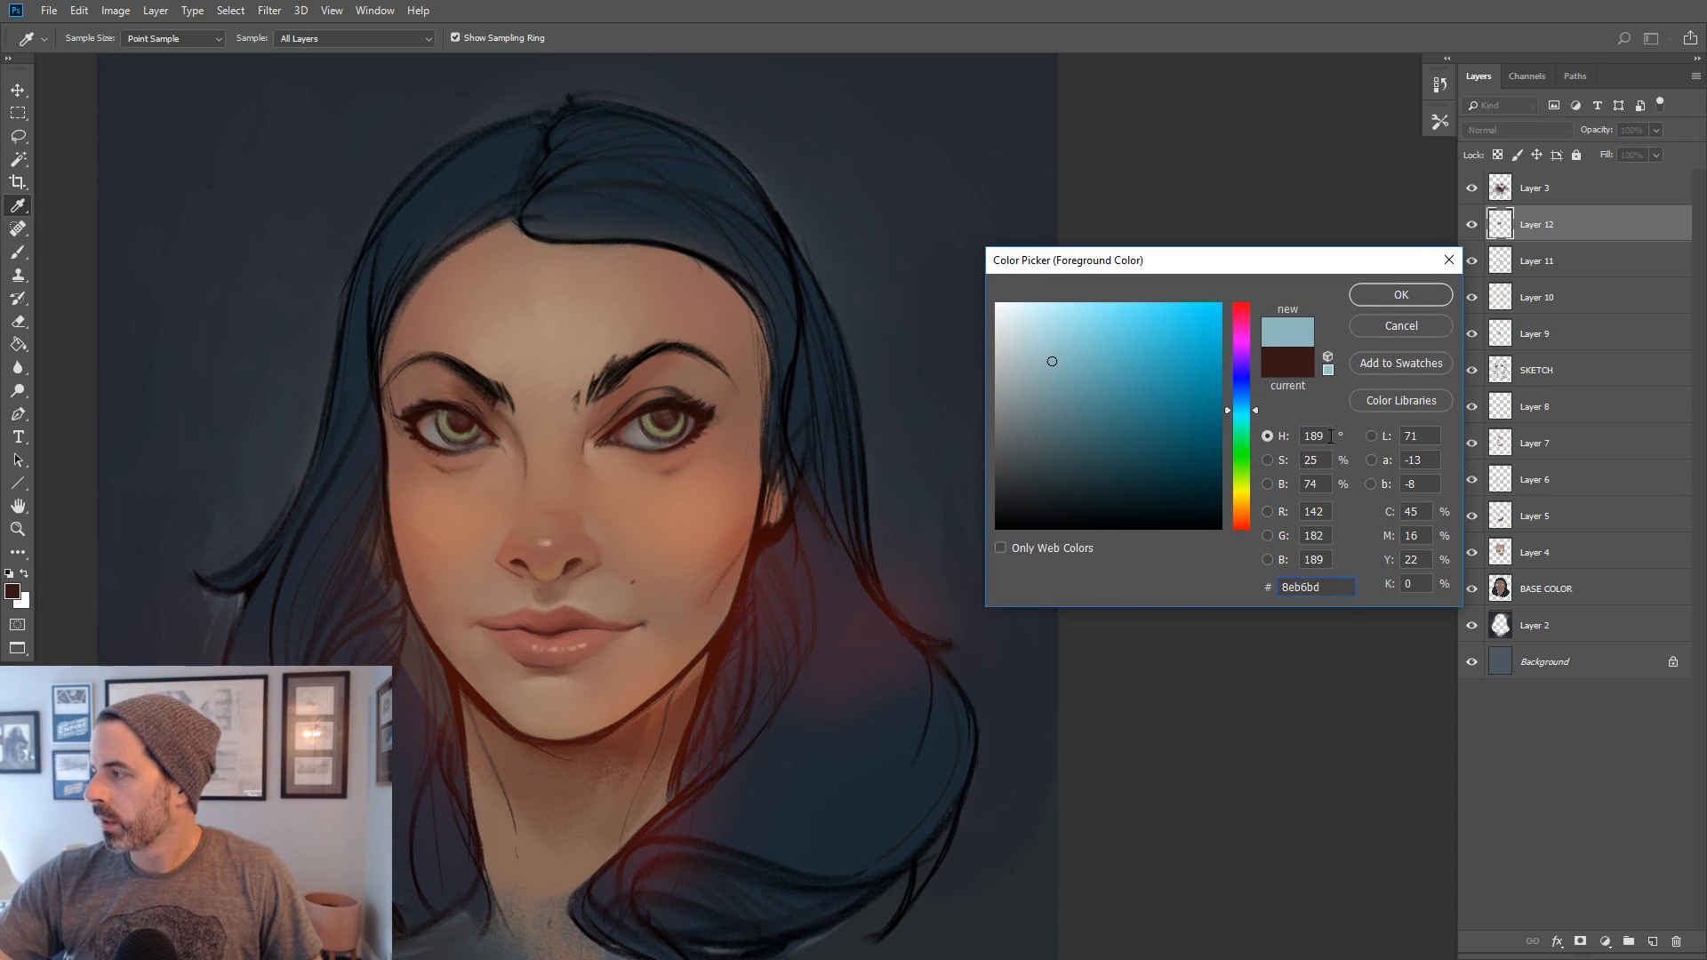
pyautogui.click(1401, 294)
pyautogui.press('b')
pyautogui.click(1653, 941)
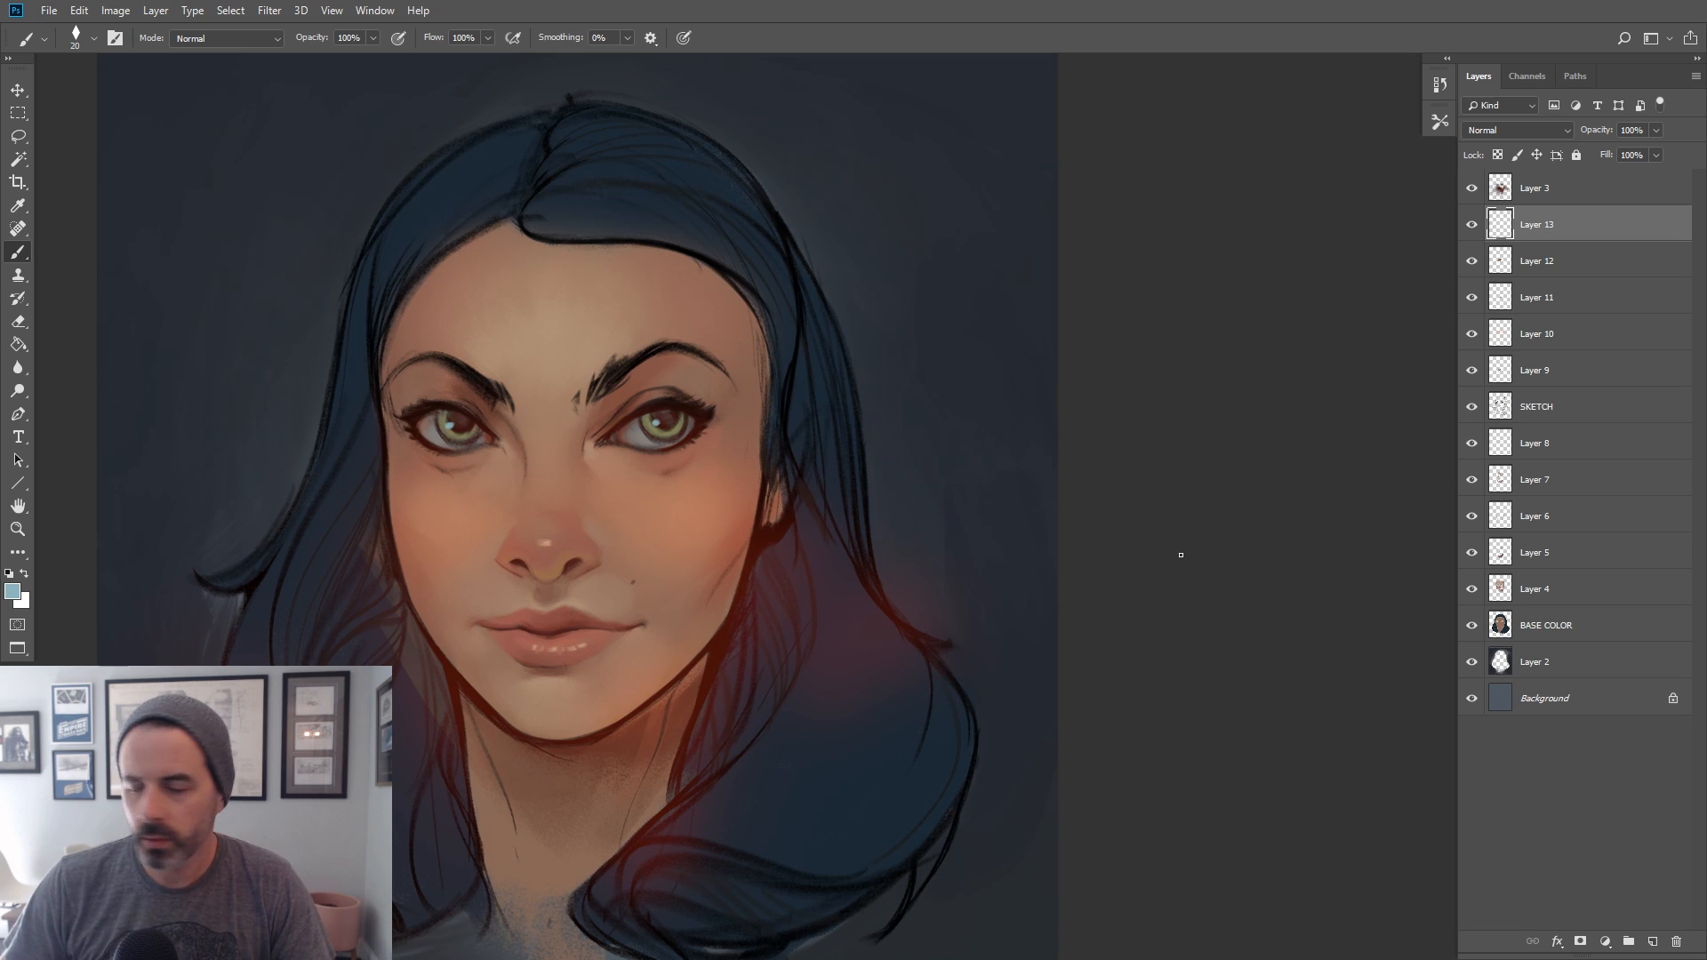
# Add another layer and refine the nostril edges with a sampled reddish-brown and a 15 to 30 px brush
pyautogui.click(1651, 941)
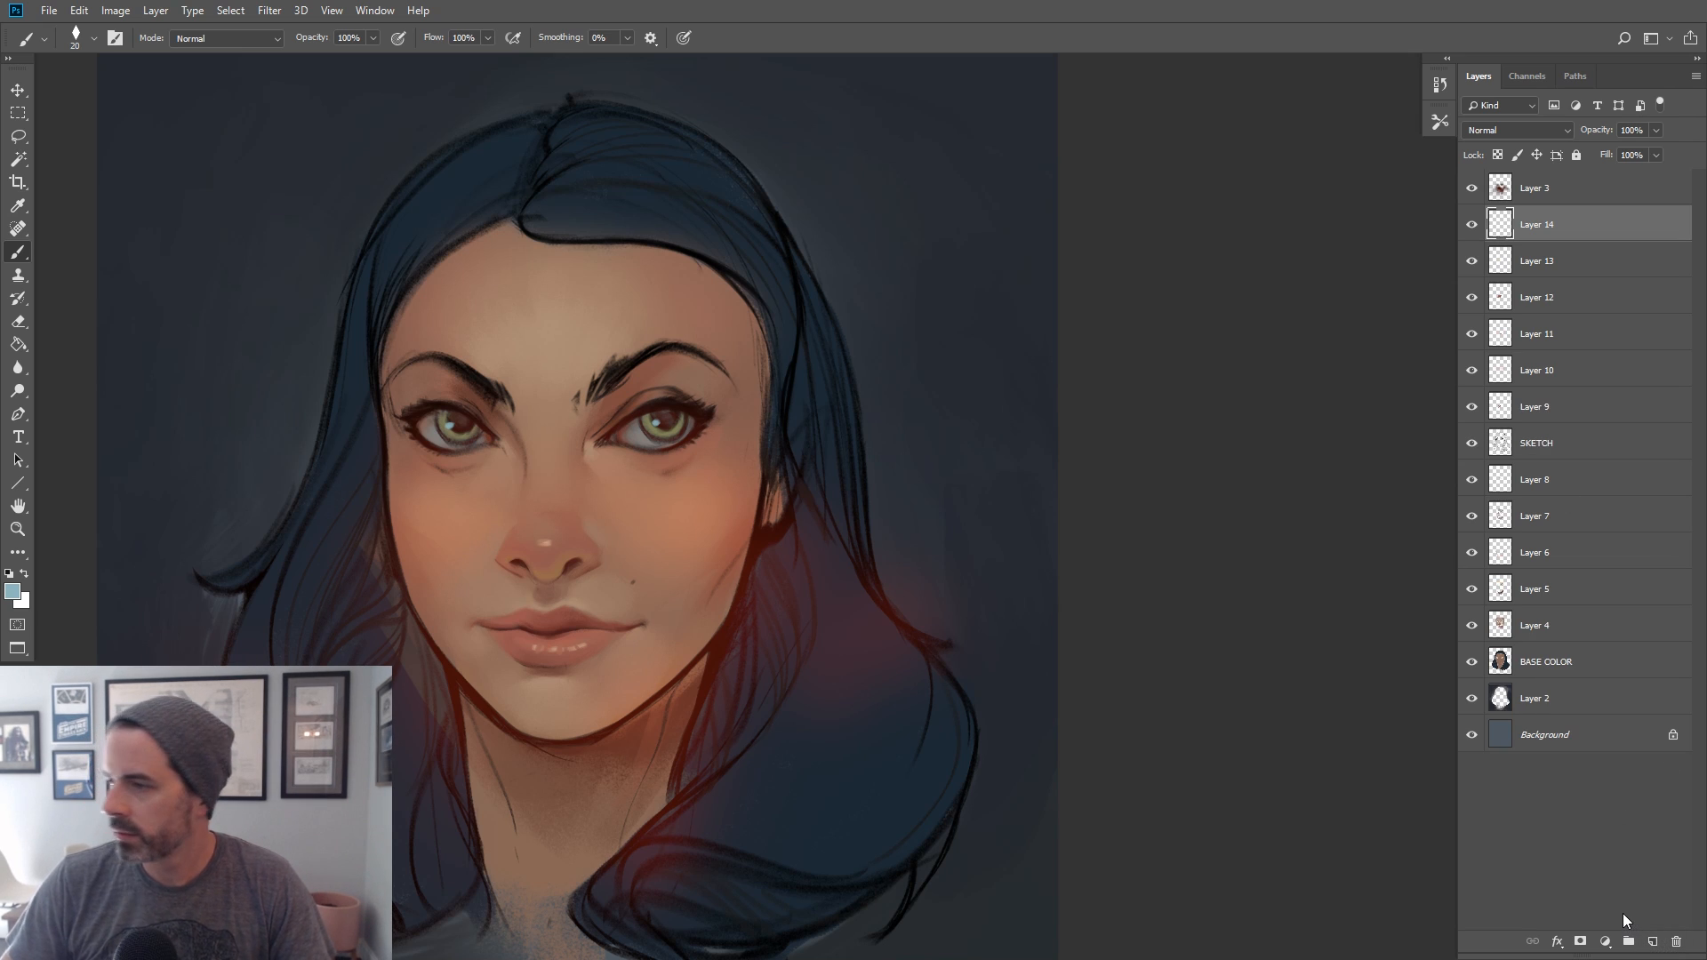
pyautogui.keyDown('alt'); pyautogui.click(731, 560); pyautogui.keyUp('alt')
pyautogui.keyDown('alt'); pyautogui.click(584, 535); pyautogui.keyUp('alt')
pyautogui.press(']')
pyautogui.keyDown('alt'); pyautogui.click(576, 564); pyautogui.keyUp('alt')
pyautogui.press('[')
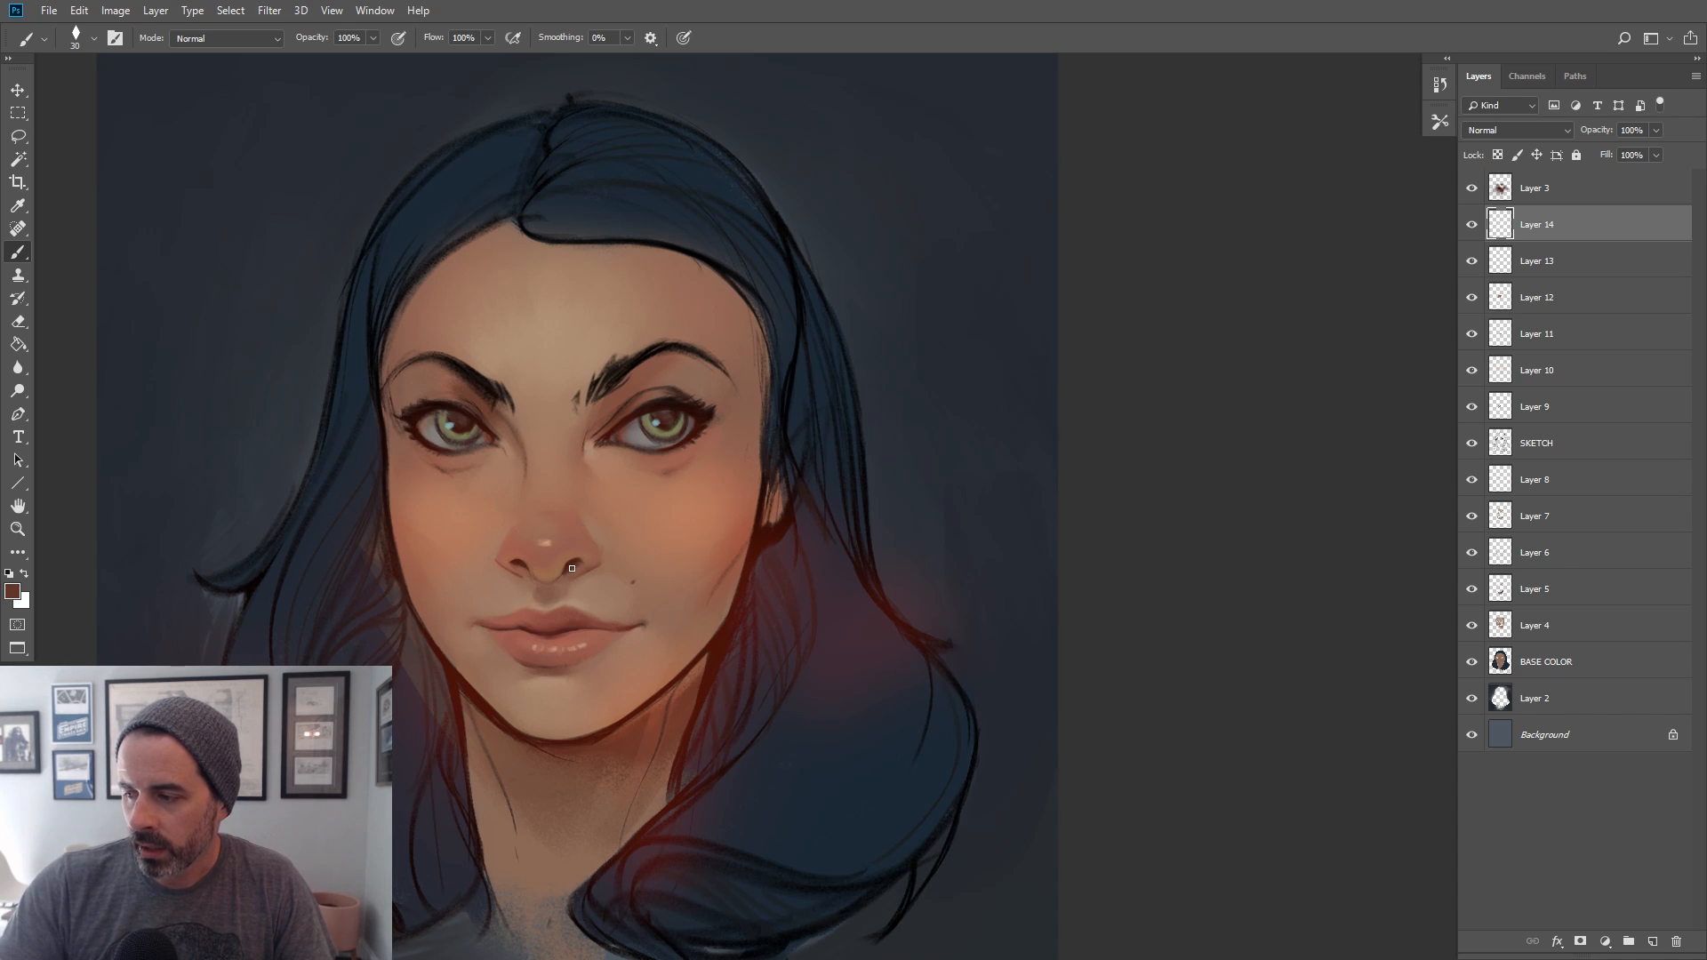
pyautogui.press('[')
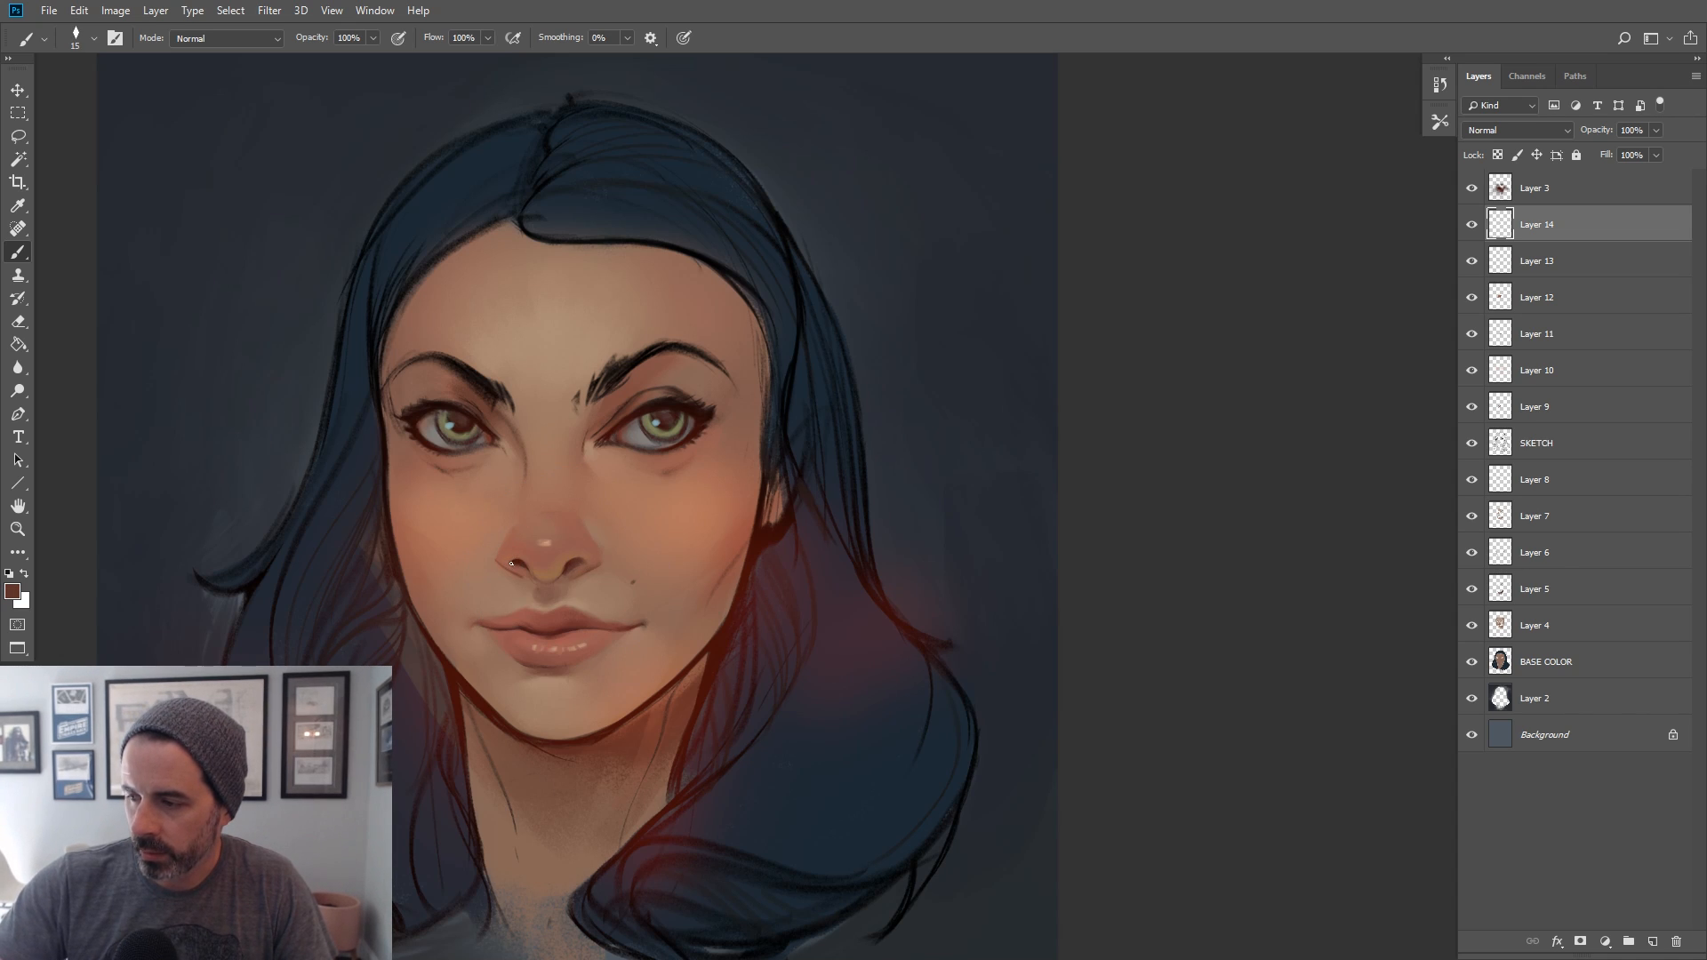
# Sample the lip line and cheek tones, and set the foreground colour to skin tone #a56e5a
pyautogui.keyDown('alt'); pyautogui.click(558, 628); pyautogui.keyUp('alt')
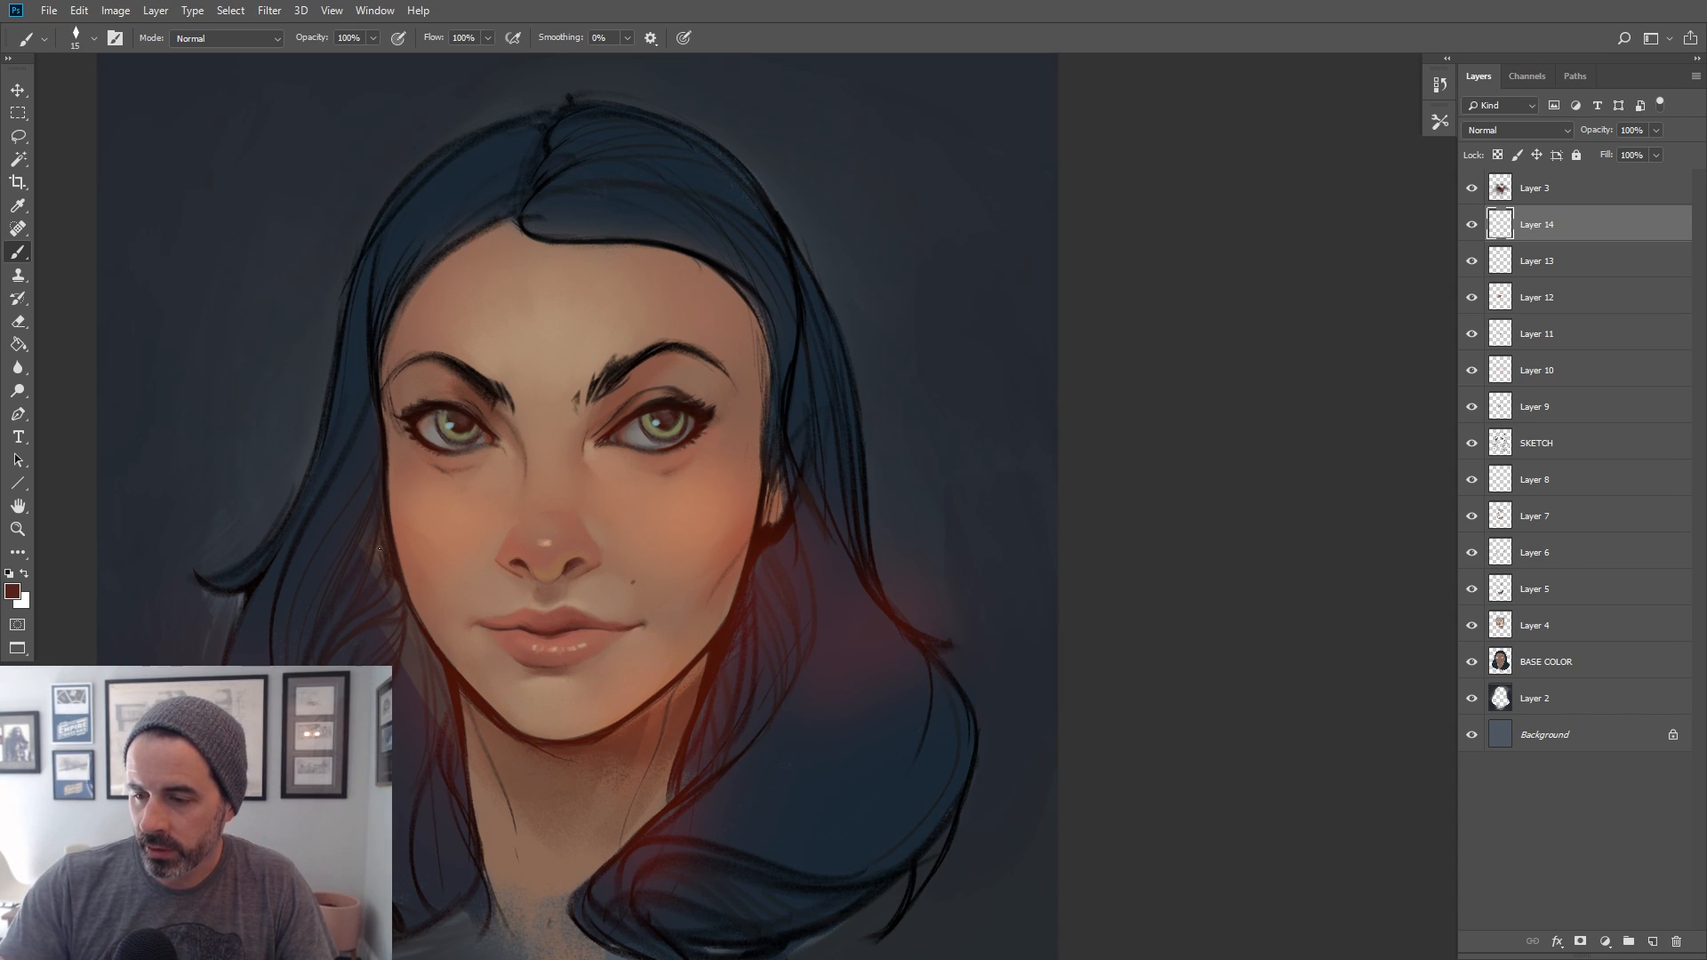
pyautogui.click(12, 591)
pyautogui.click(649, 519)
pyautogui.moveTo(642, 527); pyautogui.dragTo(740, 372)
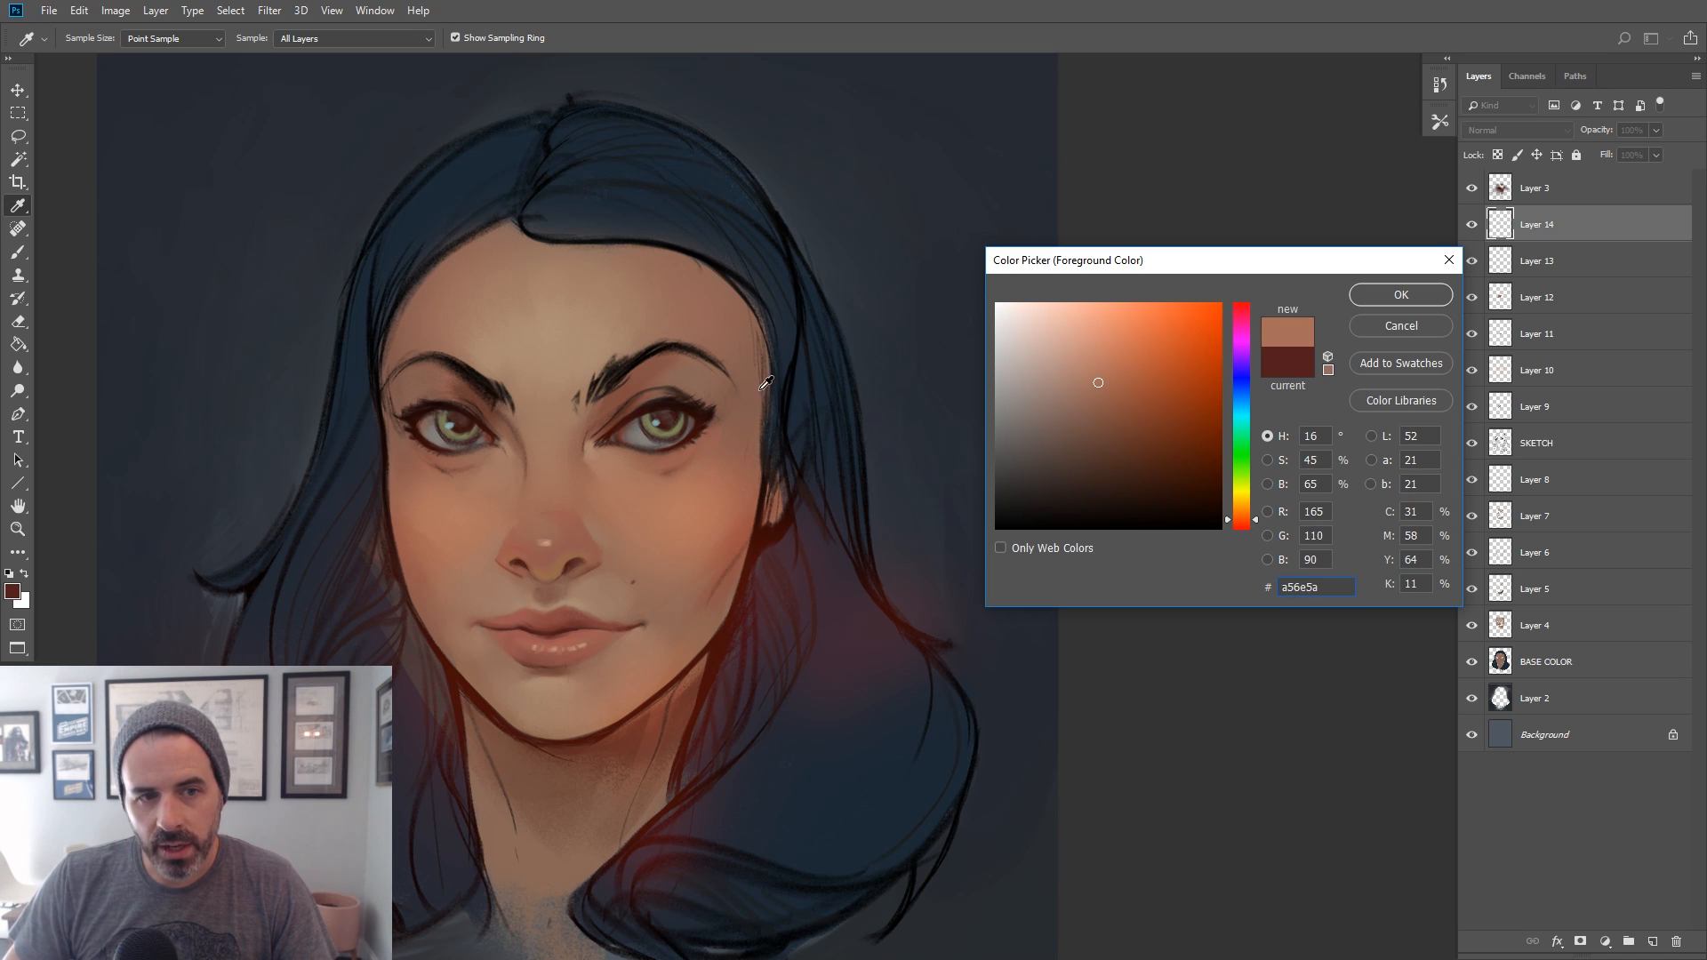
pyautogui.click(1401, 295)
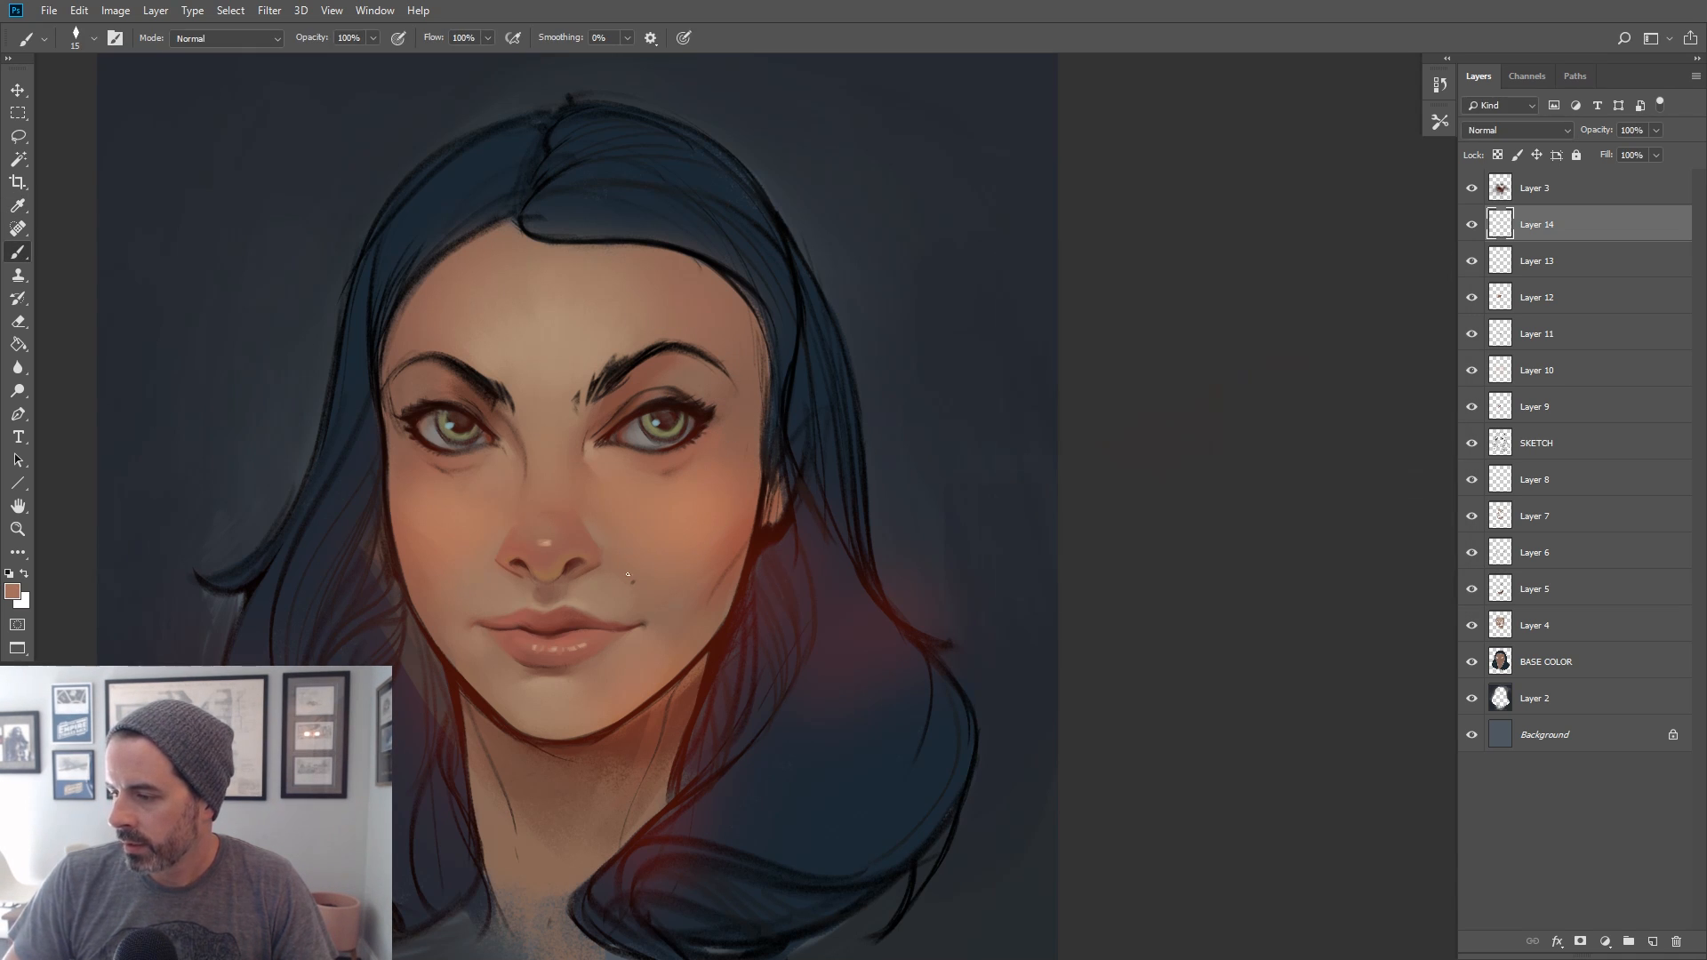
# Touch up the line between the lips and the mouth's left corner with sampled tones and a 15 to 25 px brush
pyautogui.keyDown('alt'); pyautogui.click(542, 624); pyautogui.keyUp('alt')
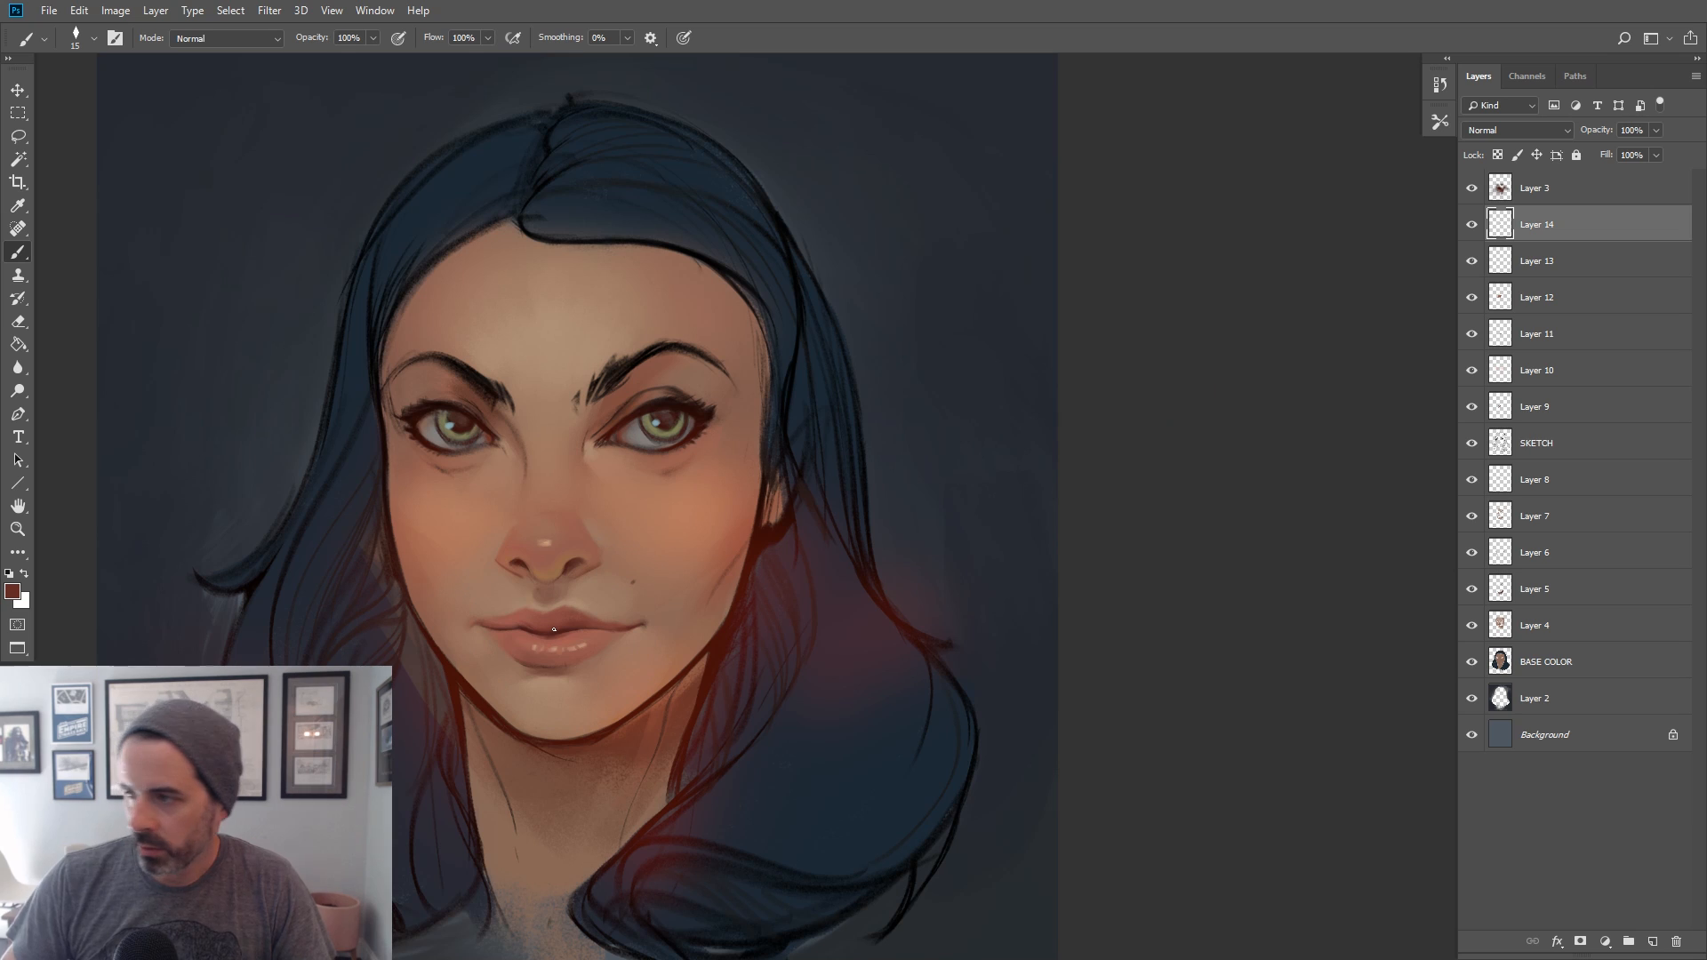
pyautogui.keyDown('alt'); pyautogui.click(477, 626); pyautogui.keyUp('alt')
pyautogui.keyDown('alt'); pyautogui.click(478, 623); pyautogui.keyUp('alt')
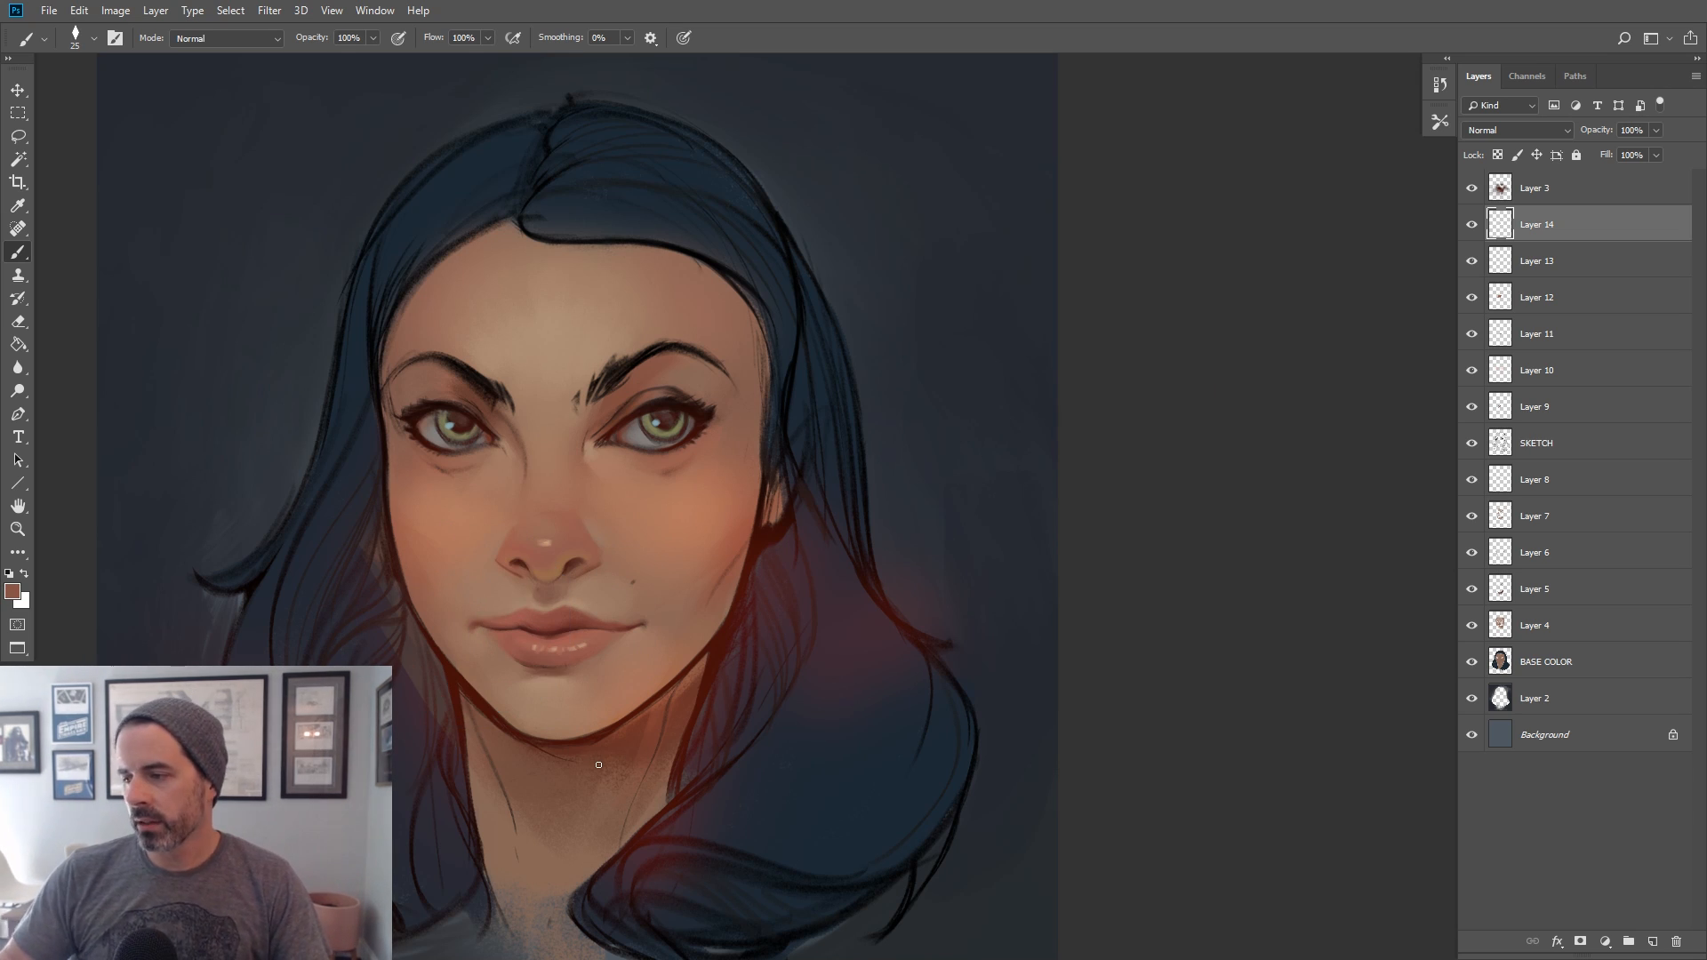
# Set the foreground colour to a brighter saturated red derived from the dark tone sampled beside the right jaw
pyautogui.keyDown('alt'); pyautogui.click(729, 640); pyautogui.keyUp('alt')
pyautogui.click(12, 591)
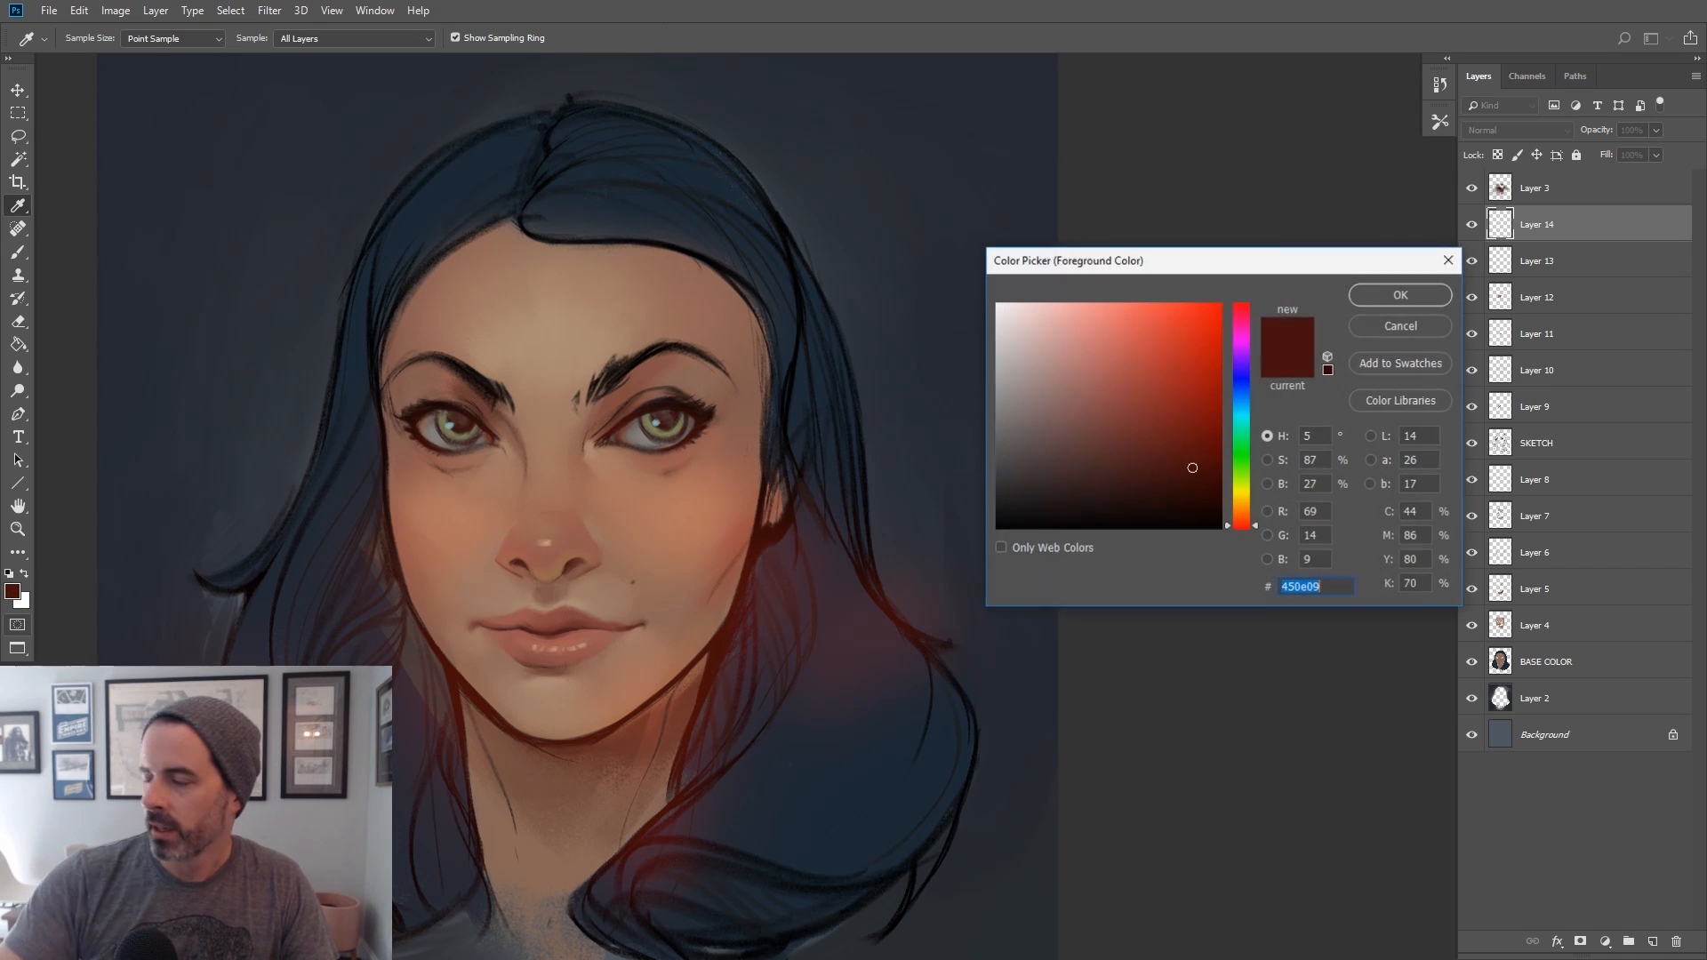
pyautogui.click(1205, 425)
pyautogui.press('Return')
pyautogui.press('b')
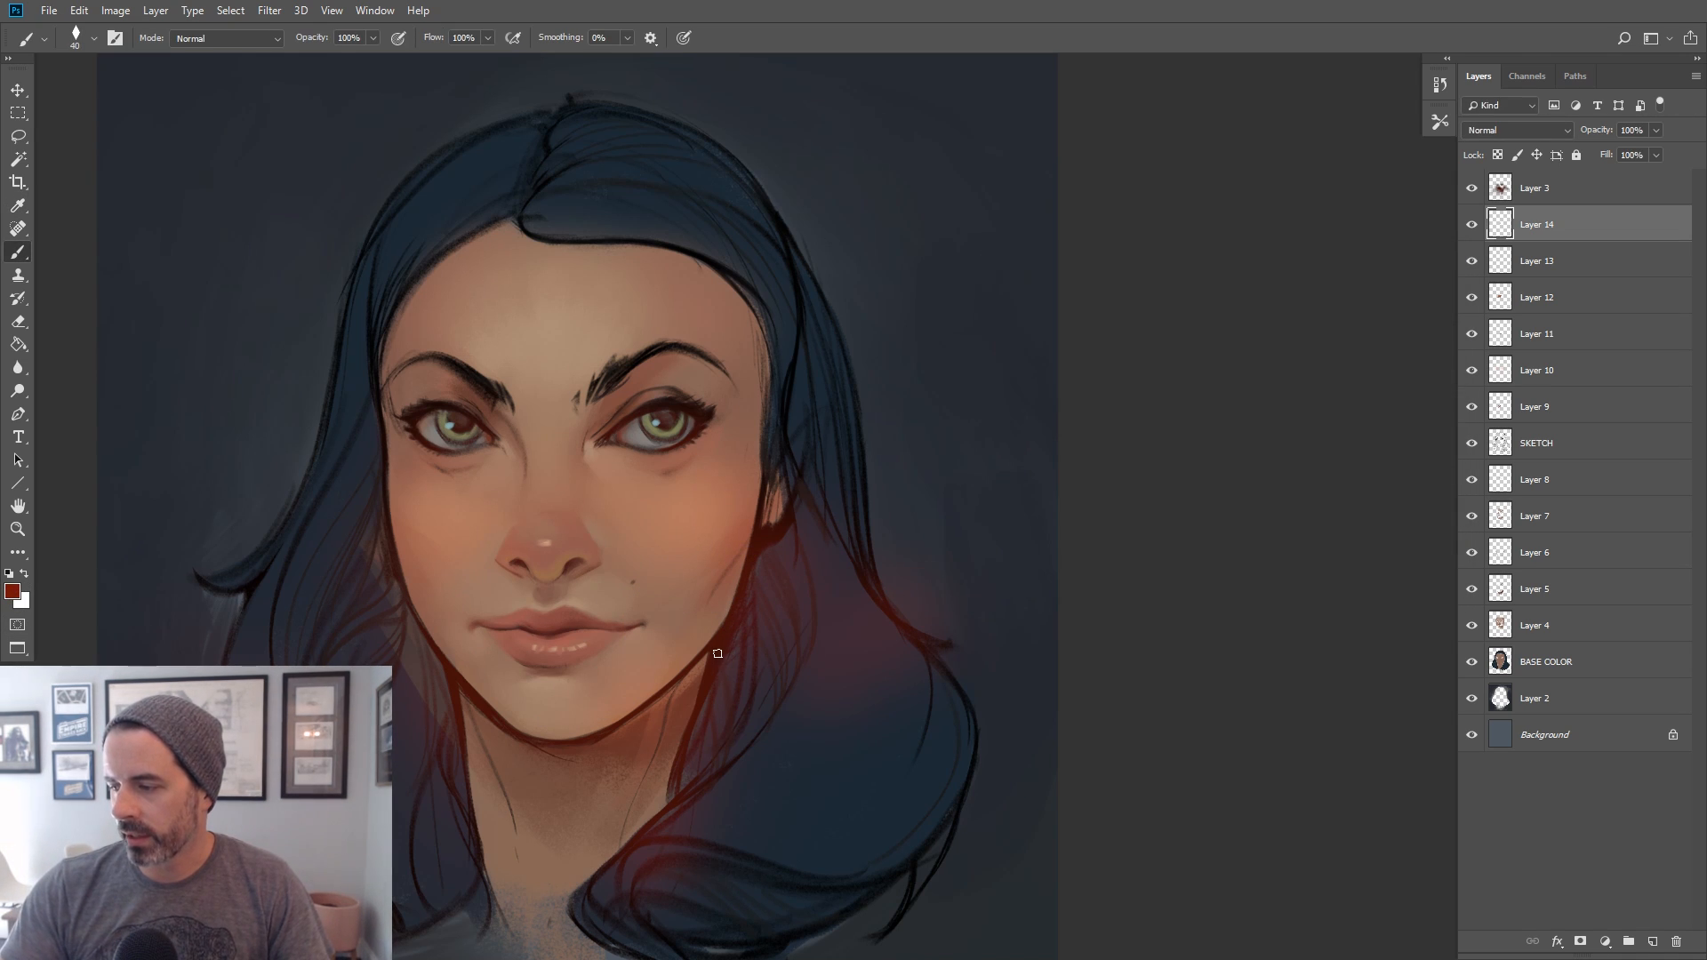
# Paint dark red into the hair between the right jaw and the neck with a brush of about 60 px
pyautogui.keyDown('alt'); pyautogui.click(714, 677); pyautogui.keyUp('alt')
pyautogui.press(']')
pyautogui.press(']')
pyautogui.moveTo(702, 696); pyautogui.dragTo(703, 714)
pyautogui.moveTo(725, 646)
pyautogui.mouseDown()
pyautogui.moveTo(715, 700)
pyautogui.moveTo(735, 600)
pyautogui.moveTo(703, 736)
pyautogui.moveTo(733, 647)
pyautogui.moveTo(718, 659)
pyautogui.mouseUp()
pyautogui.keyDown('alt'); pyautogui.click(729, 637); pyautogui.keyUp('alt')
pyautogui.press('[')
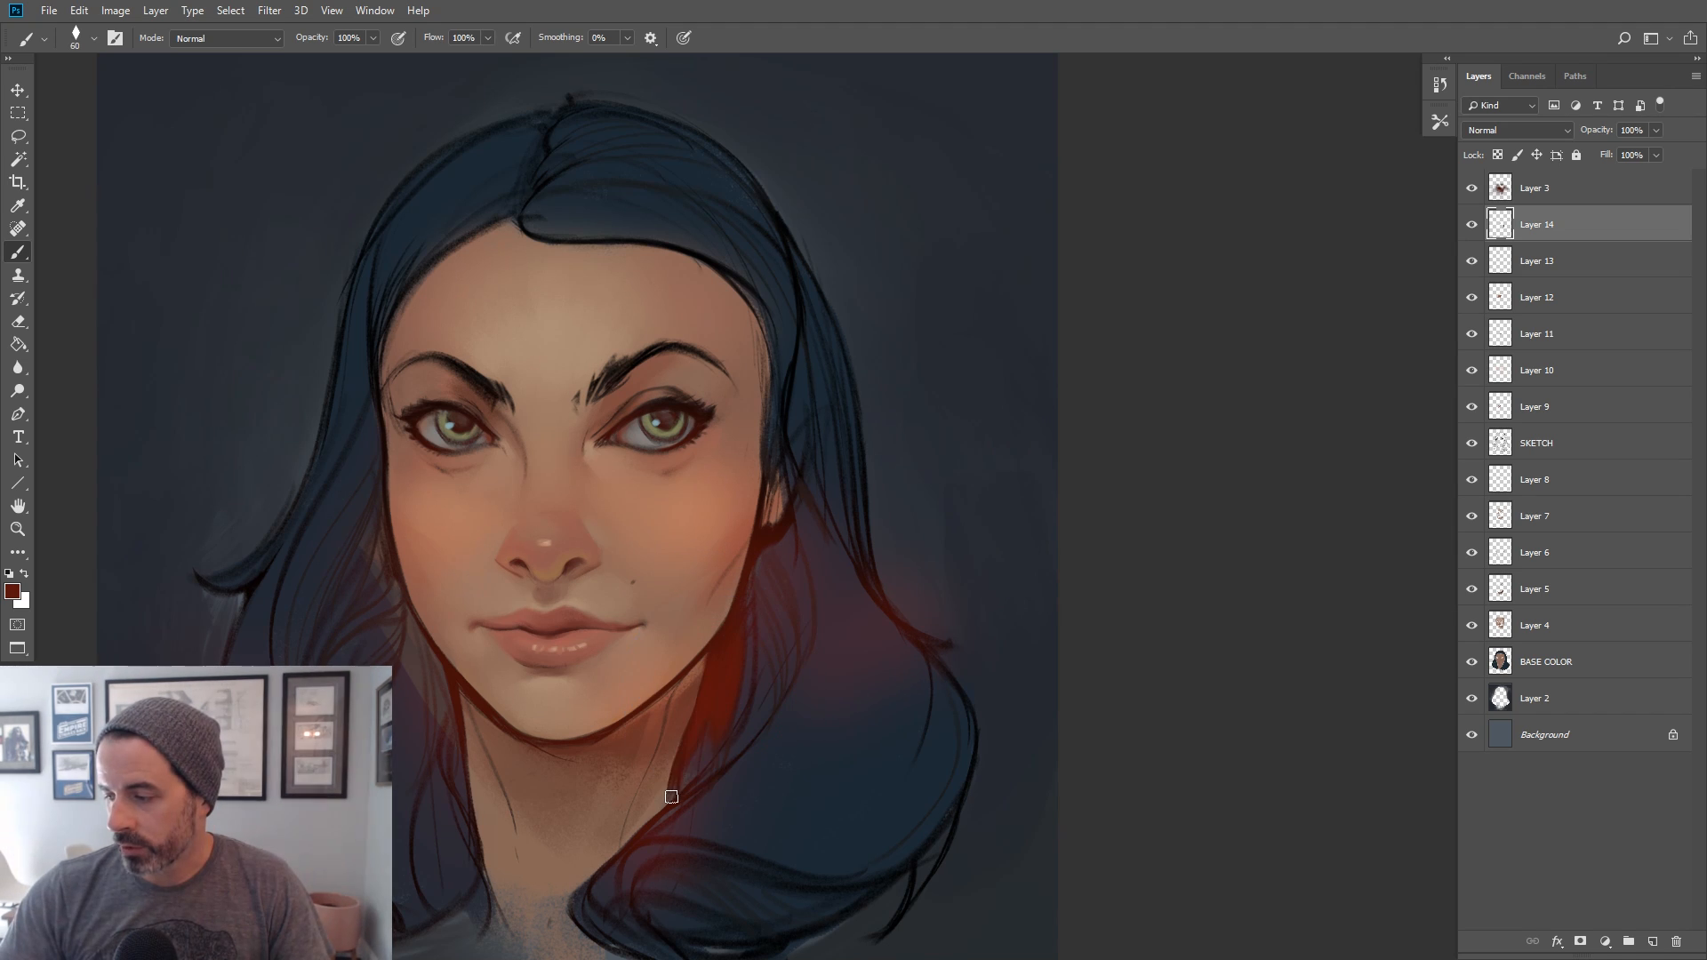
# Paint dark red into the hair beside the left jaw and neck with a 70 to 100 px brush
pyautogui.press(']')
pyautogui.moveTo(413, 641); pyautogui.dragTo(446, 713)
pyautogui.press('[')
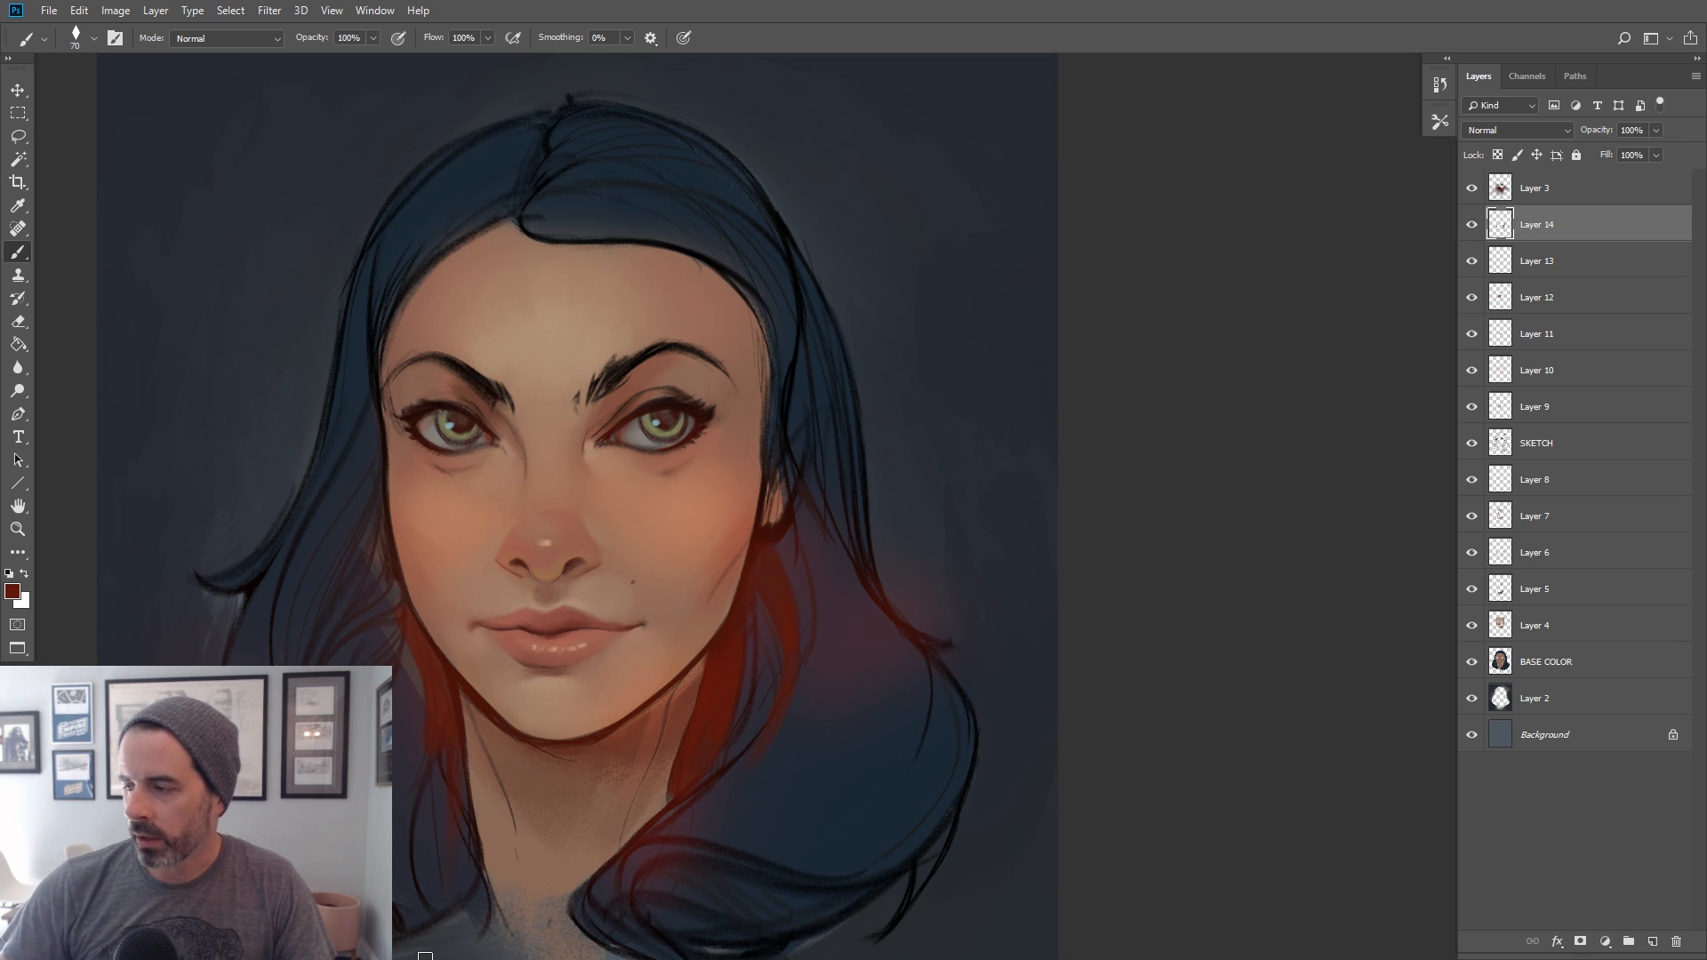
pyautogui.press(']')
pyautogui.press(']')
pyautogui.press(']')
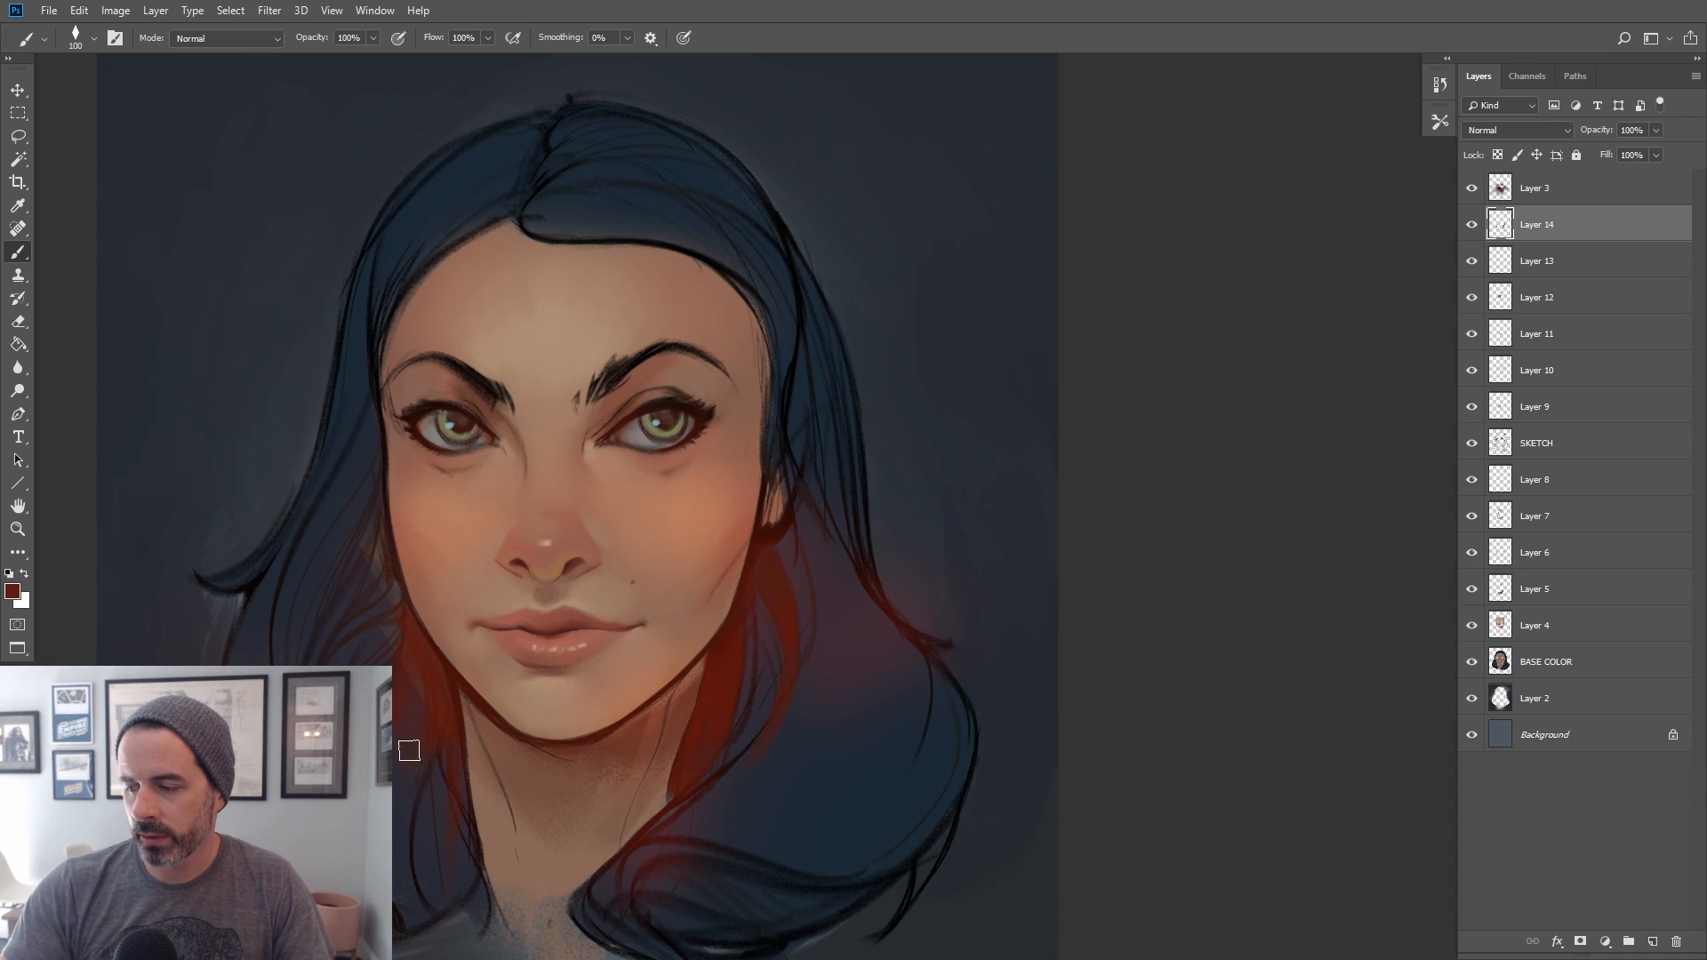
pyautogui.moveTo(722, 658)
pyautogui.mouseDown()
pyautogui.moveTo(1028, 677)
pyautogui.moveTo(1008, 674)
pyautogui.mouseUp()
pyautogui.press('[')
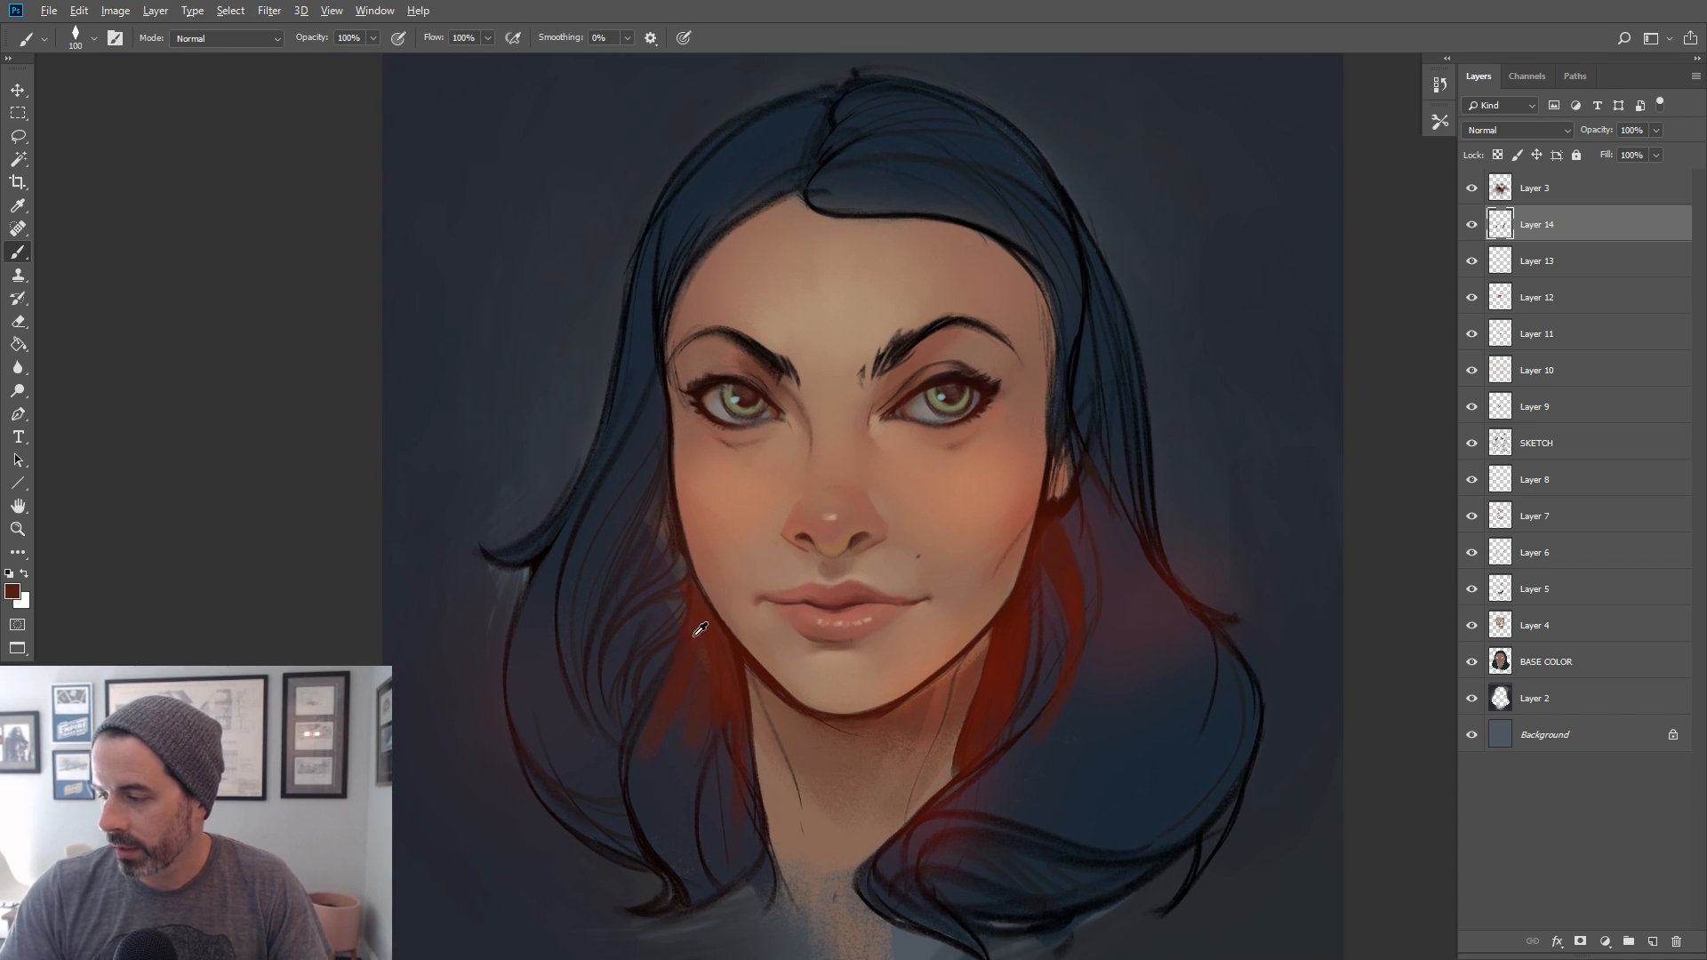
# Broaden and blend the red hair areas on both sides of the neck with sampled dark reds and a 100 px brush
pyautogui.keyDown('alt'); pyautogui.click(644, 782); pyautogui.keyUp('alt')
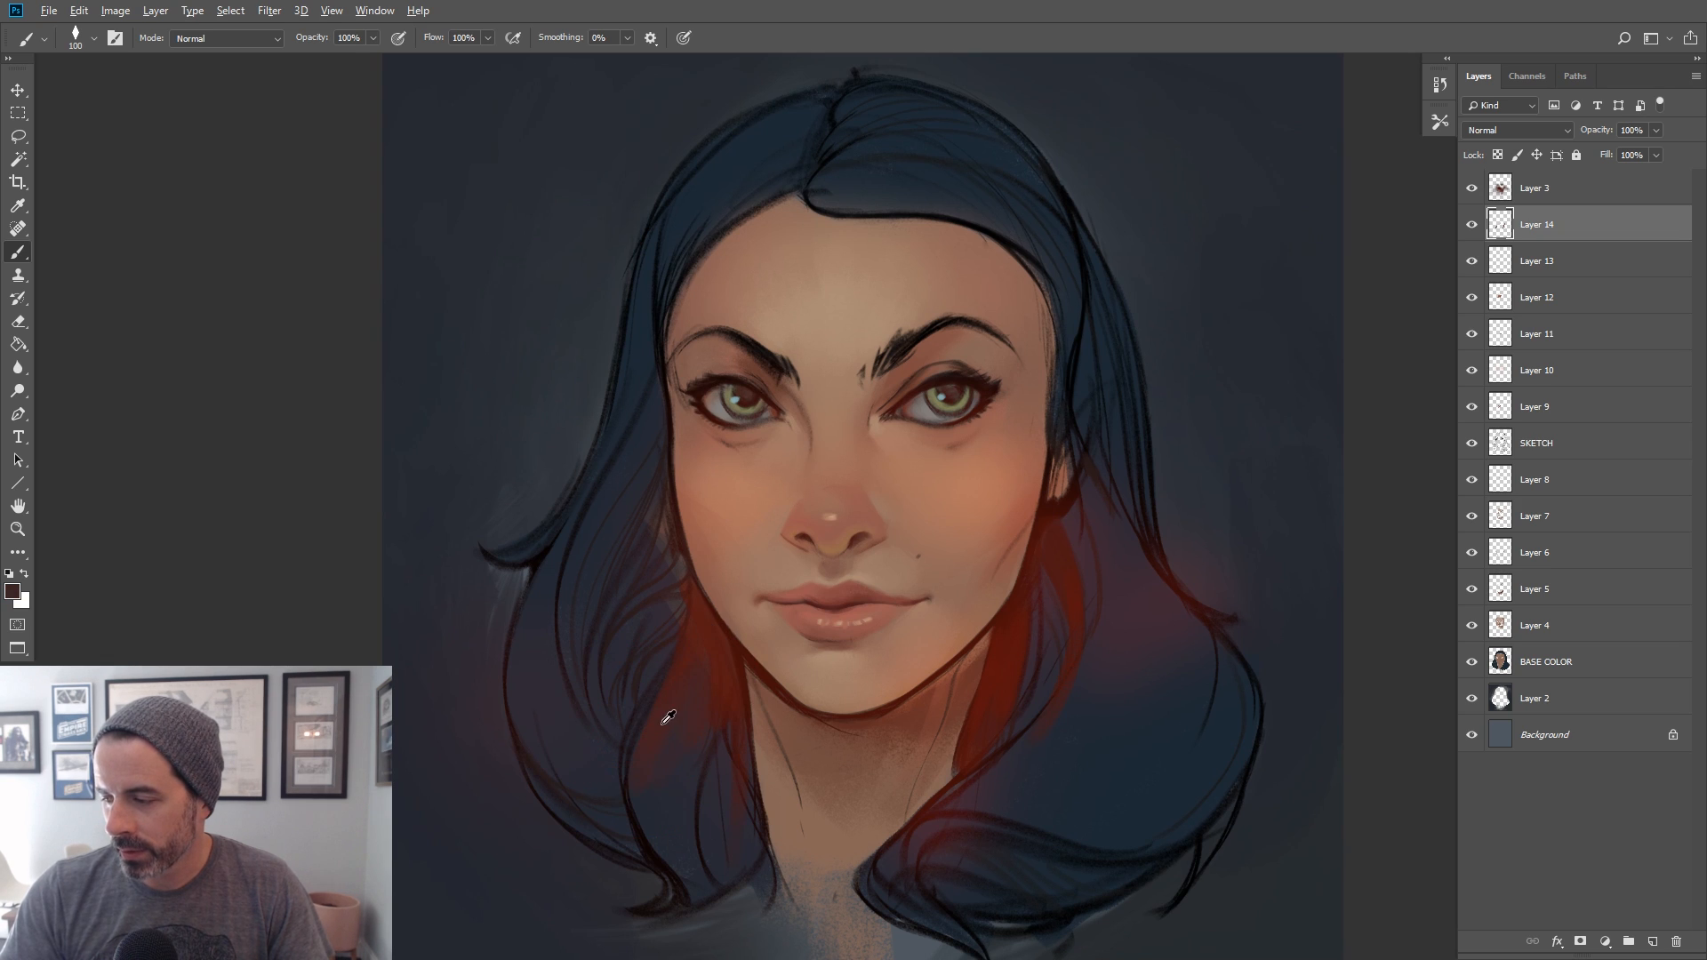
pyautogui.press(']')
pyautogui.press(']')
pyautogui.press(']')
pyautogui.press('[')
pyautogui.keyDown('alt'); pyautogui.click(1026, 661); pyautogui.keyUp('alt')
pyautogui.press('[')
pyautogui.press('[')
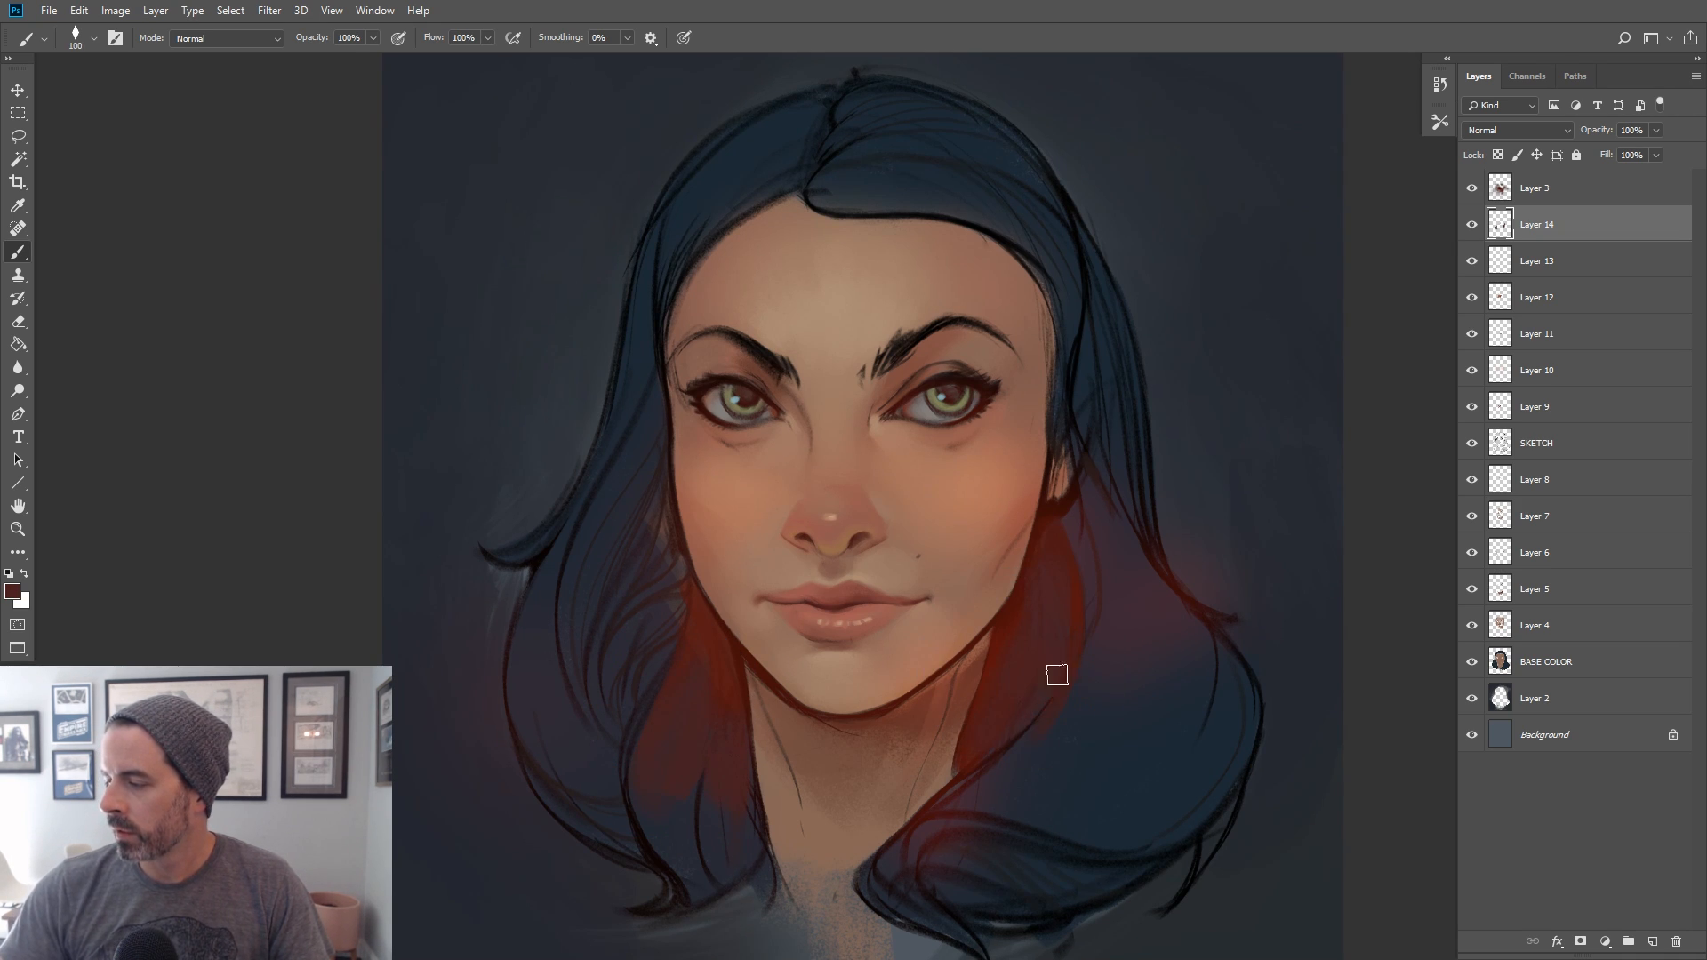
# Paint a red hair strand beside the left cheek with a 70 px brush
pyautogui.press('[')
pyautogui.press('[')
pyautogui.press('[')
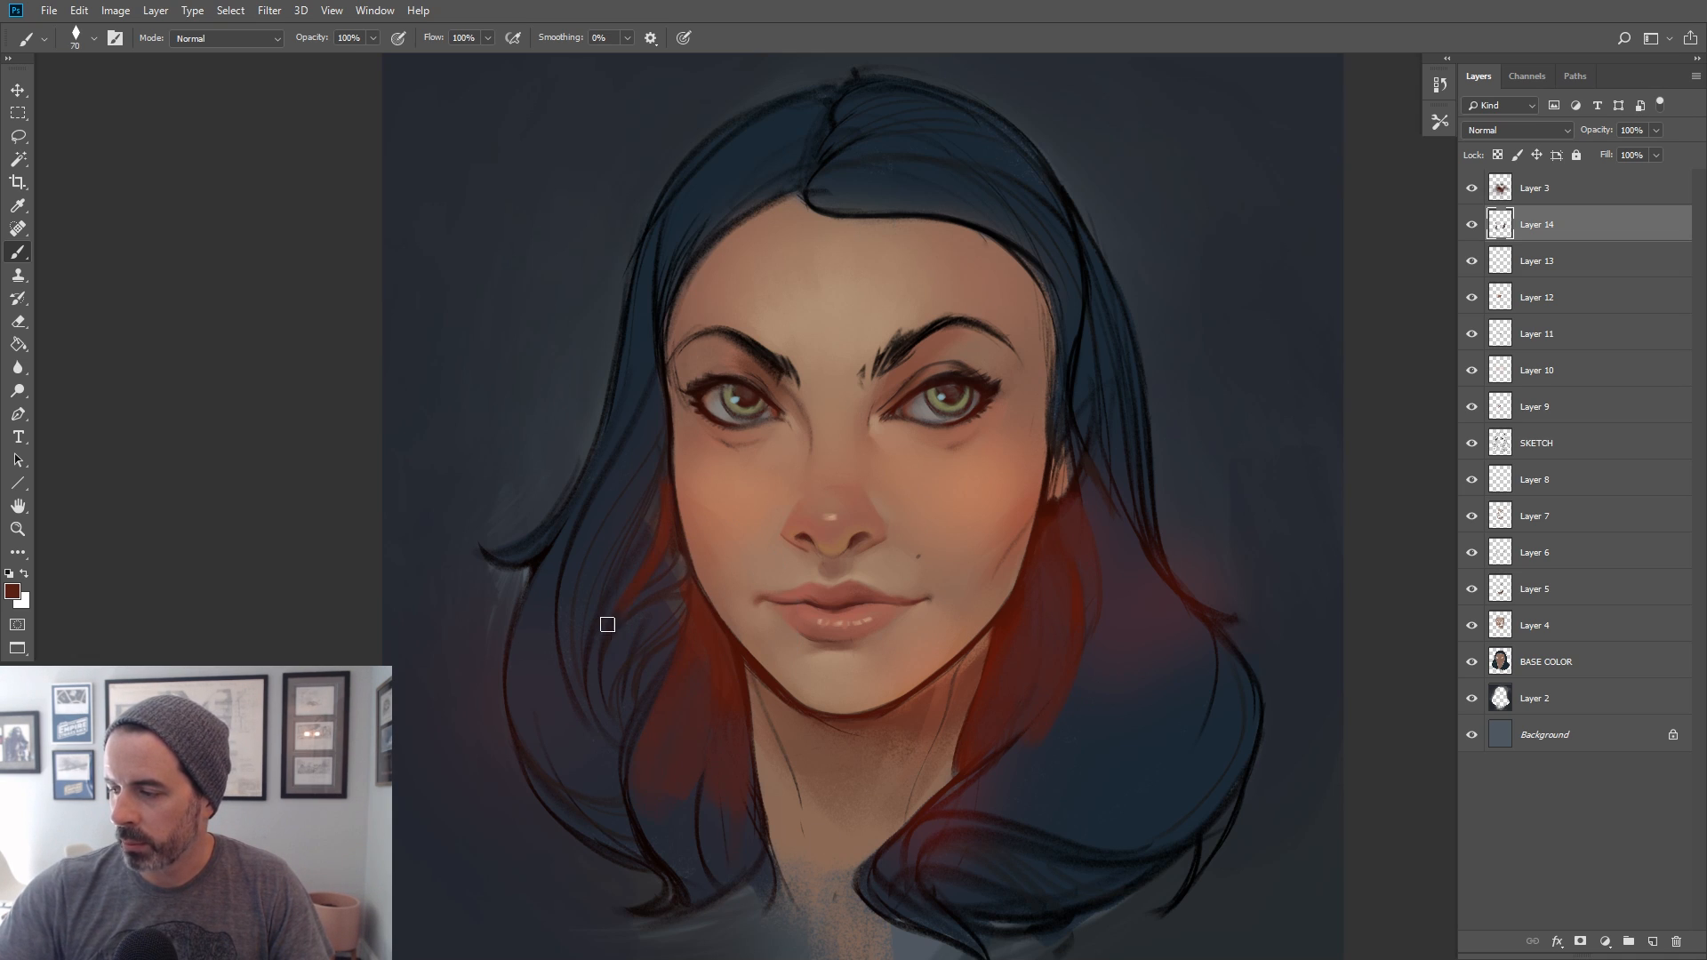
pyautogui.moveTo(665, 536); pyautogui.dragTo(607, 627)
# Paint a red strand in the hair beside the right temple, shaping it with sampled black and a 70 px brush
pyautogui.press('[')
pyautogui.press('[')
pyautogui.moveTo(1085, 330); pyautogui.dragTo(1077, 420)
pyautogui.press(']')
pyautogui.press(']')
pyautogui.moveTo(1090, 335); pyautogui.dragTo(1108, 465)
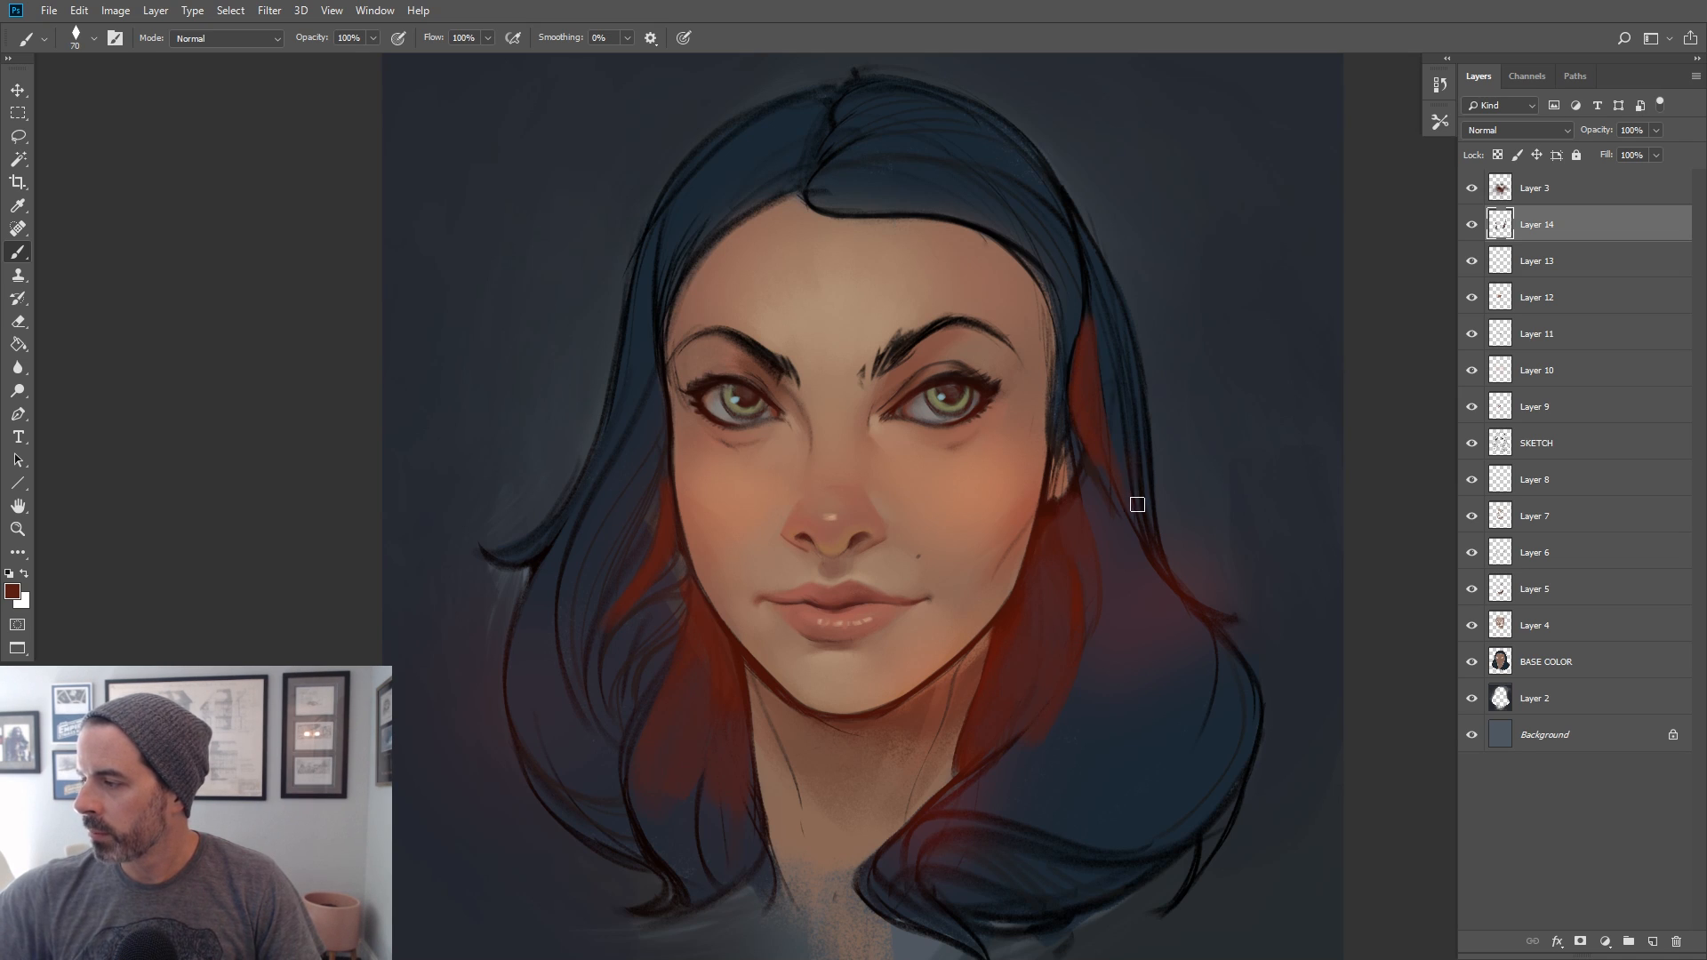
pyautogui.keyDown('alt'); pyautogui.click(1104, 320); pyautogui.keyUp('alt')
pyautogui.moveTo(1097, 353); pyautogui.dragTo(1094, 430)
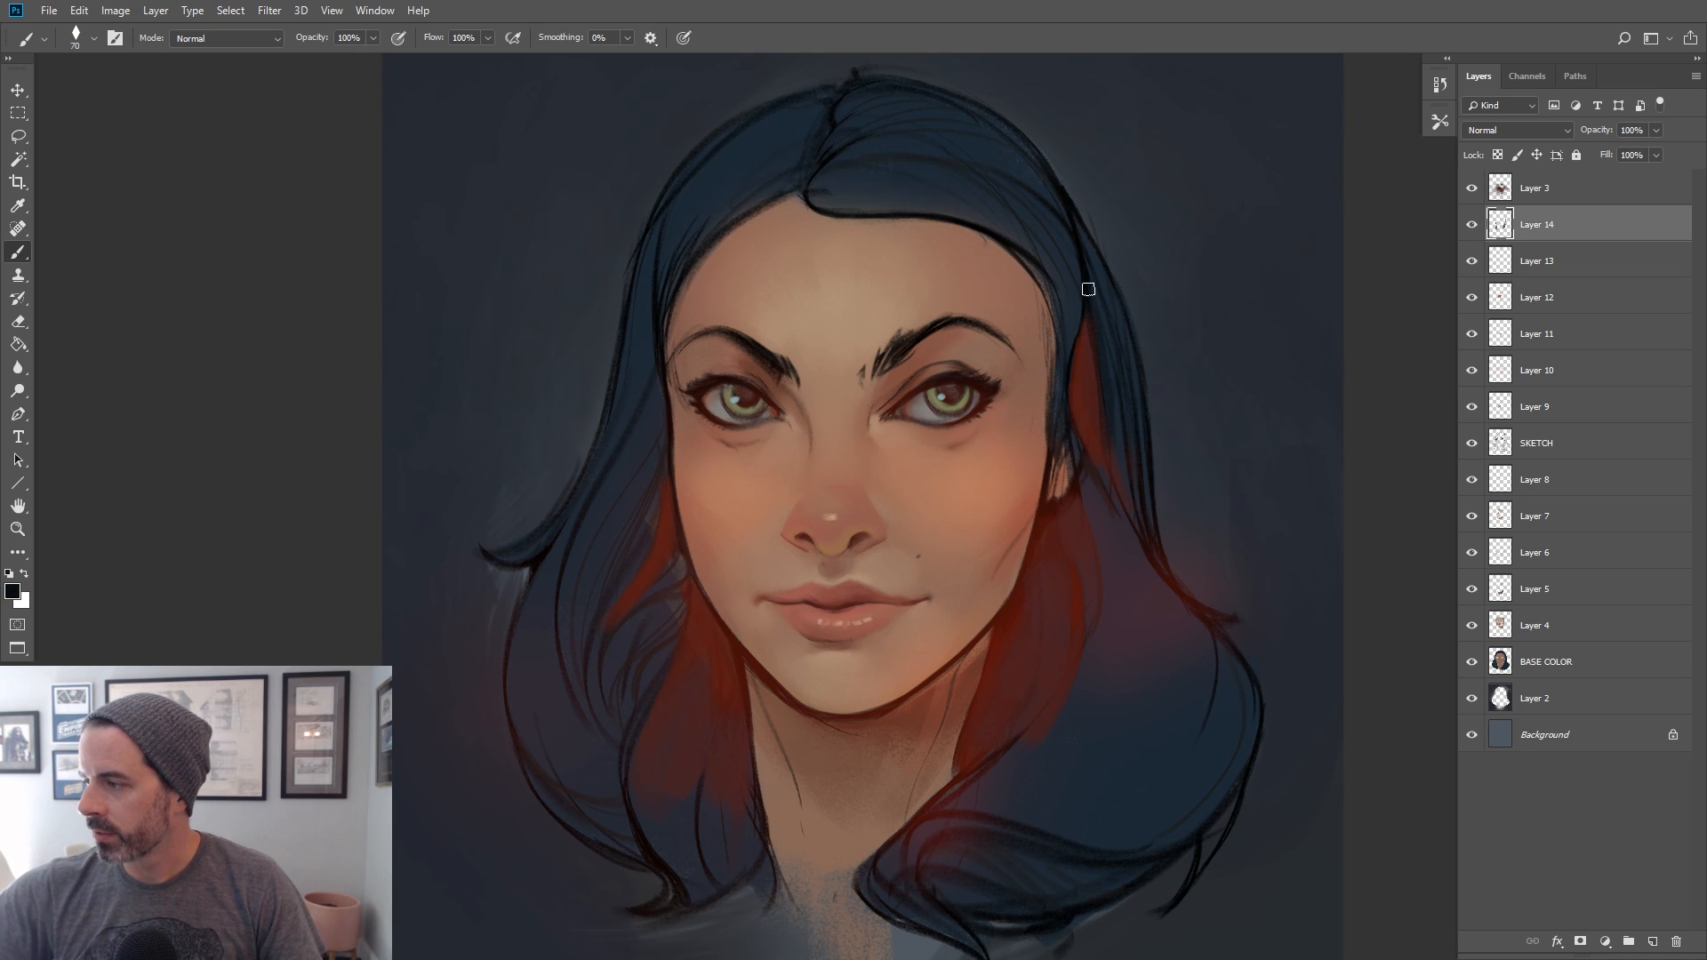
# Cover the right ear with a sampled dark red and extend the red hair beside the left cheek, using a 45 px brush
pyautogui.keyDown('alt'); pyautogui.click(1054, 534); pyautogui.keyUp('alt')
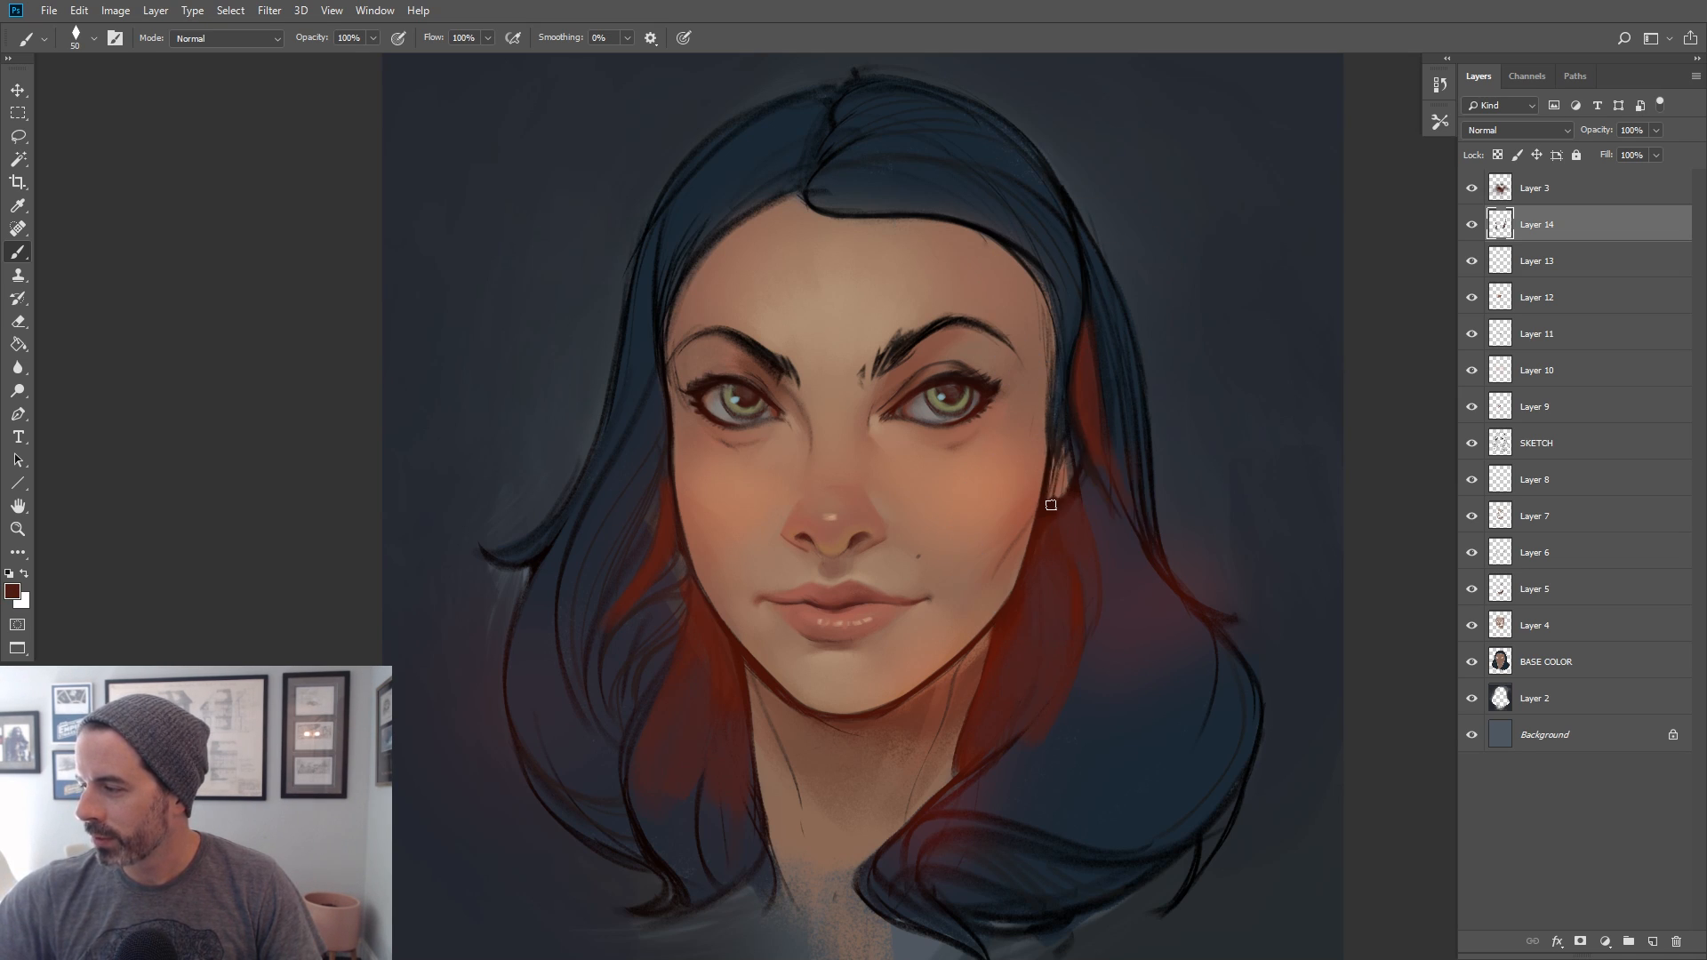
pyautogui.press('[')
pyautogui.moveTo(1054, 452); pyautogui.dragTo(1058, 494)
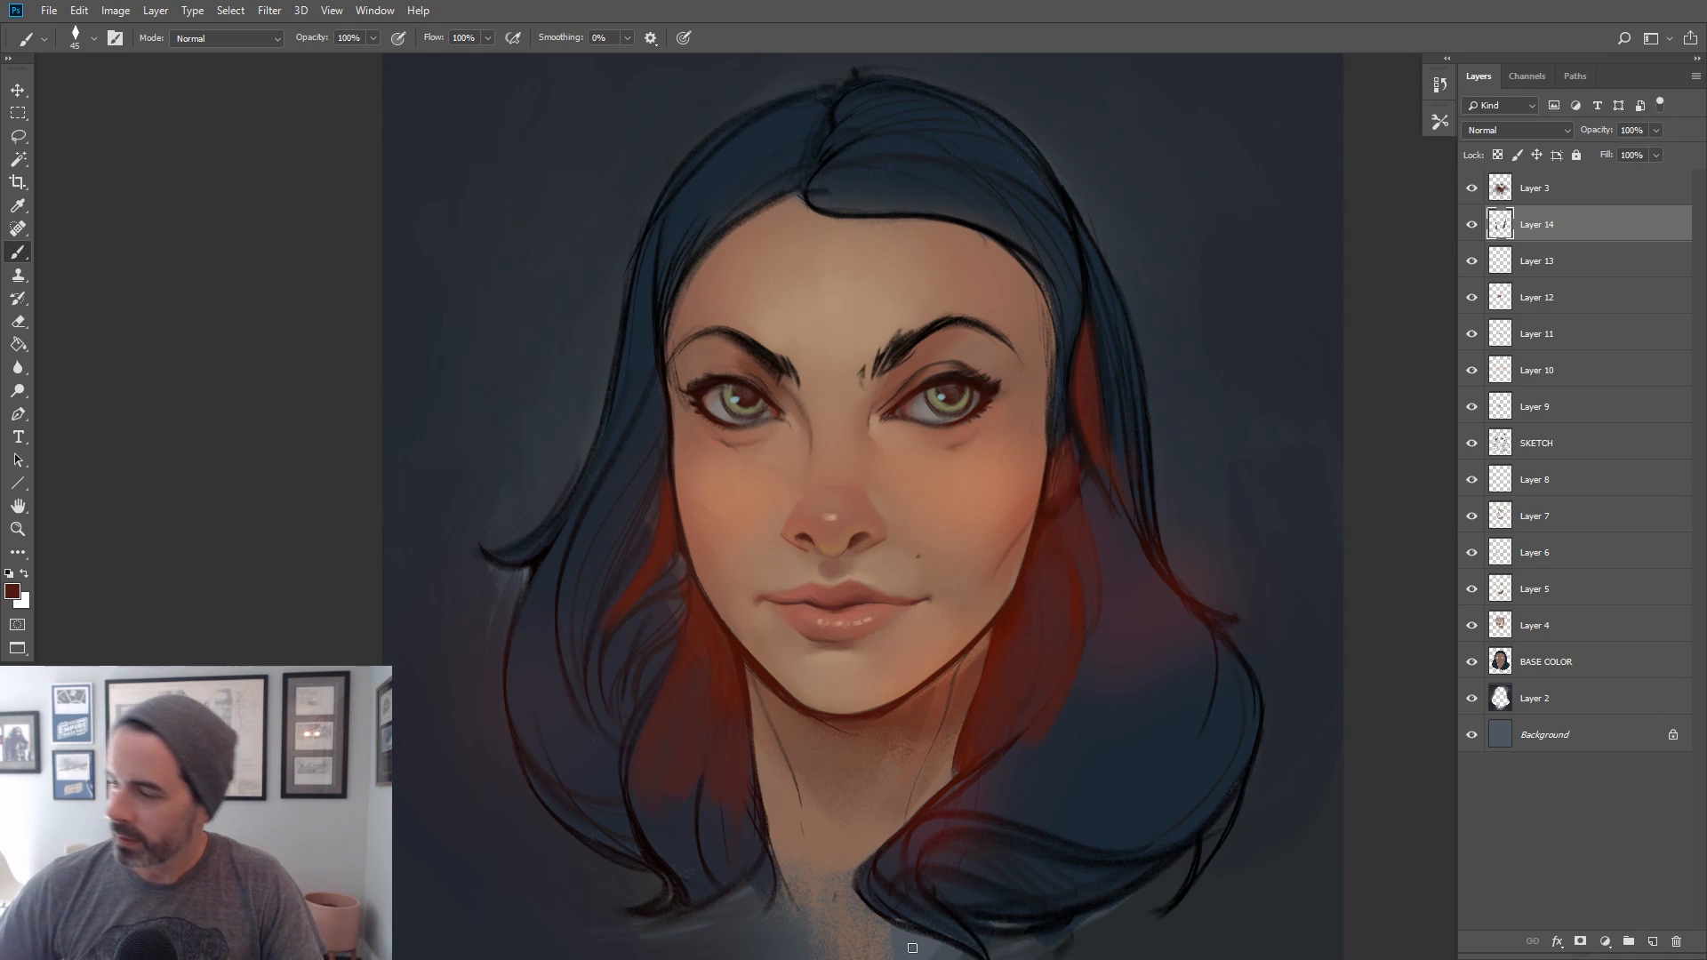
pyautogui.moveTo(675, 496); pyautogui.dragTo(662, 448)
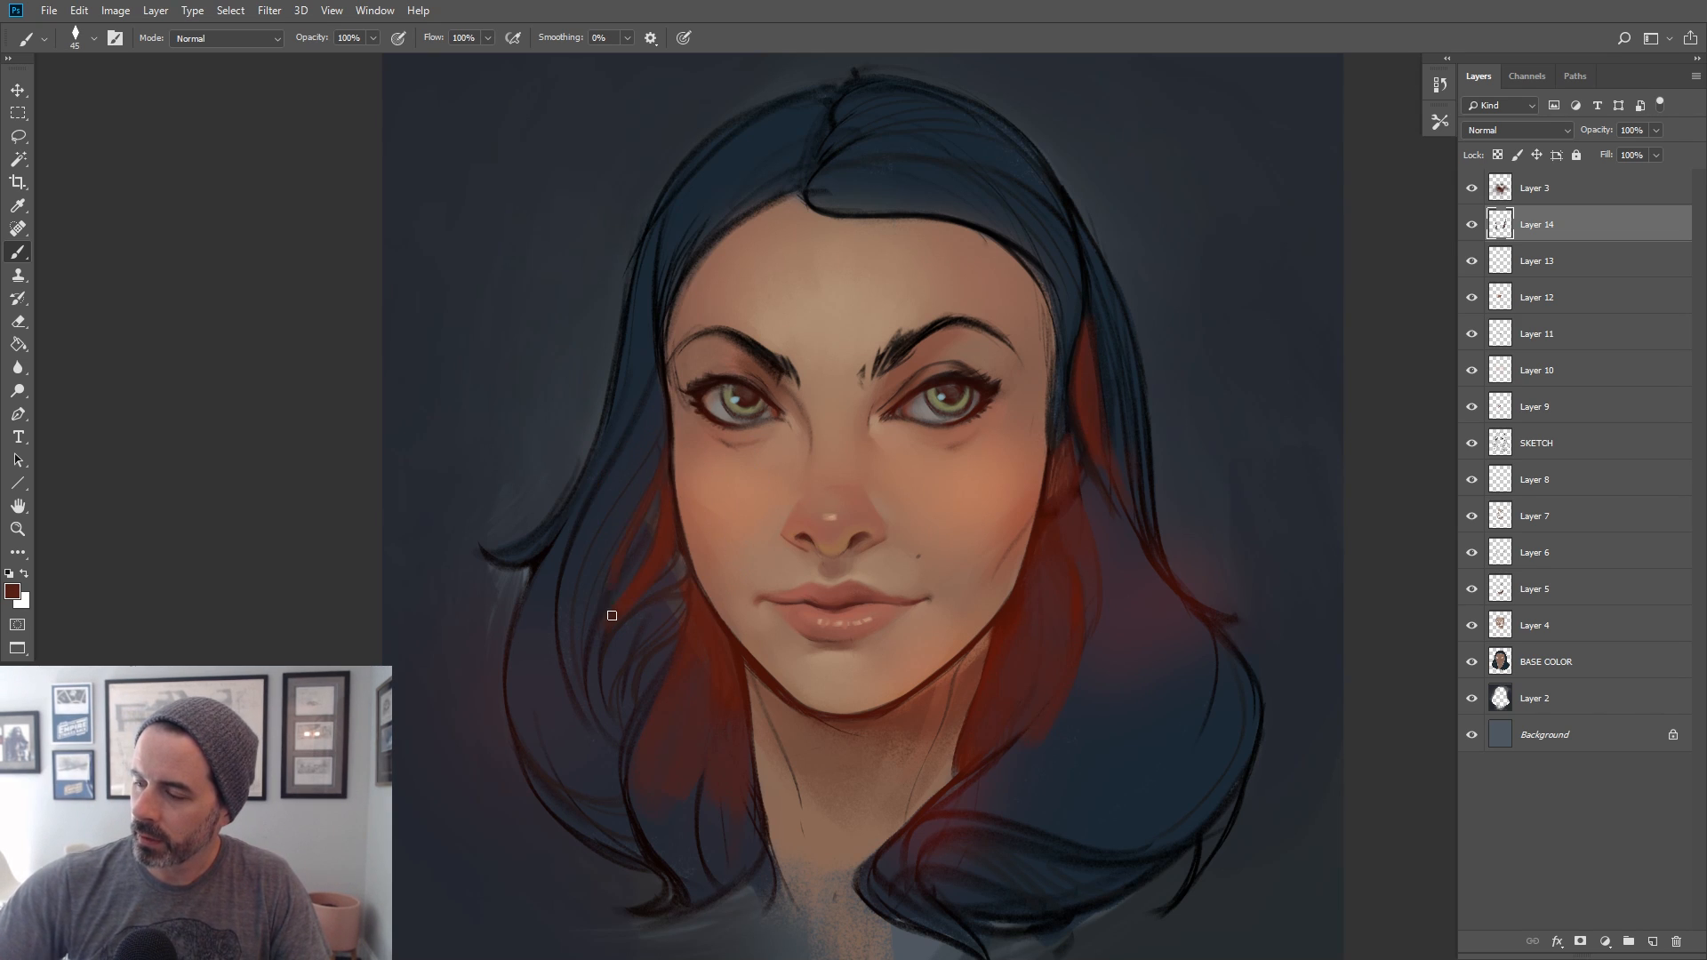
# Redefine the chin and jaw contour with sampled dark reds and a 40 px brush
pyautogui.press('[')
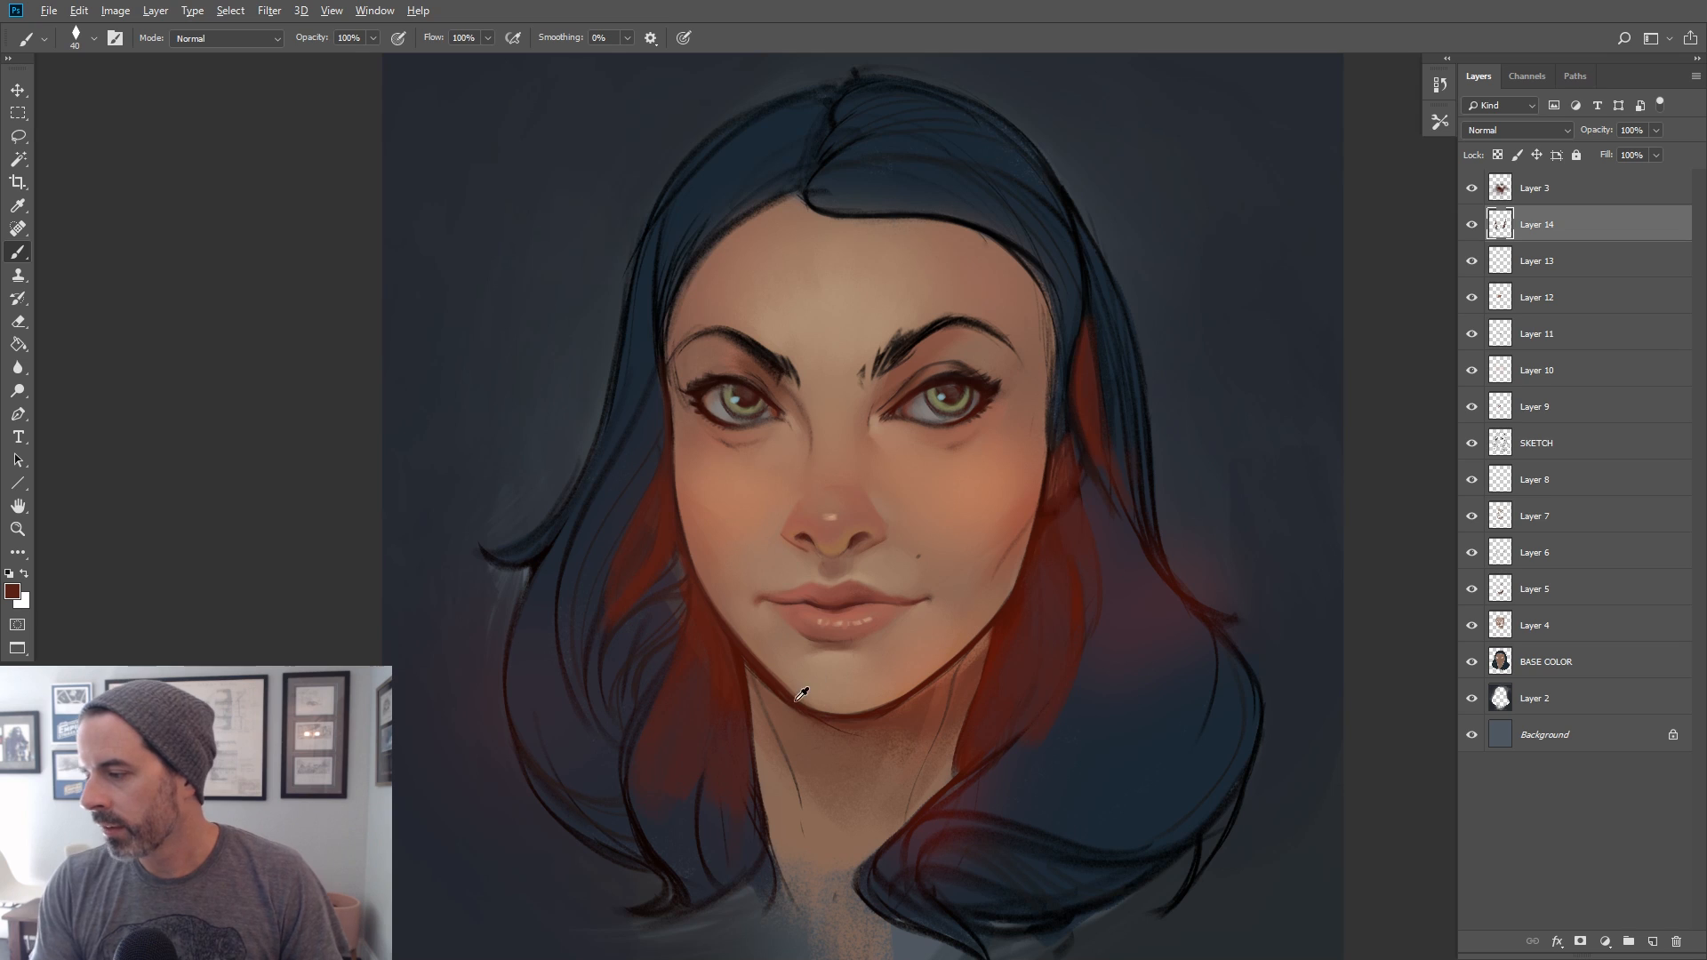
pyautogui.keyDown('alt'); pyautogui.click(829, 716); pyautogui.keyUp('alt')
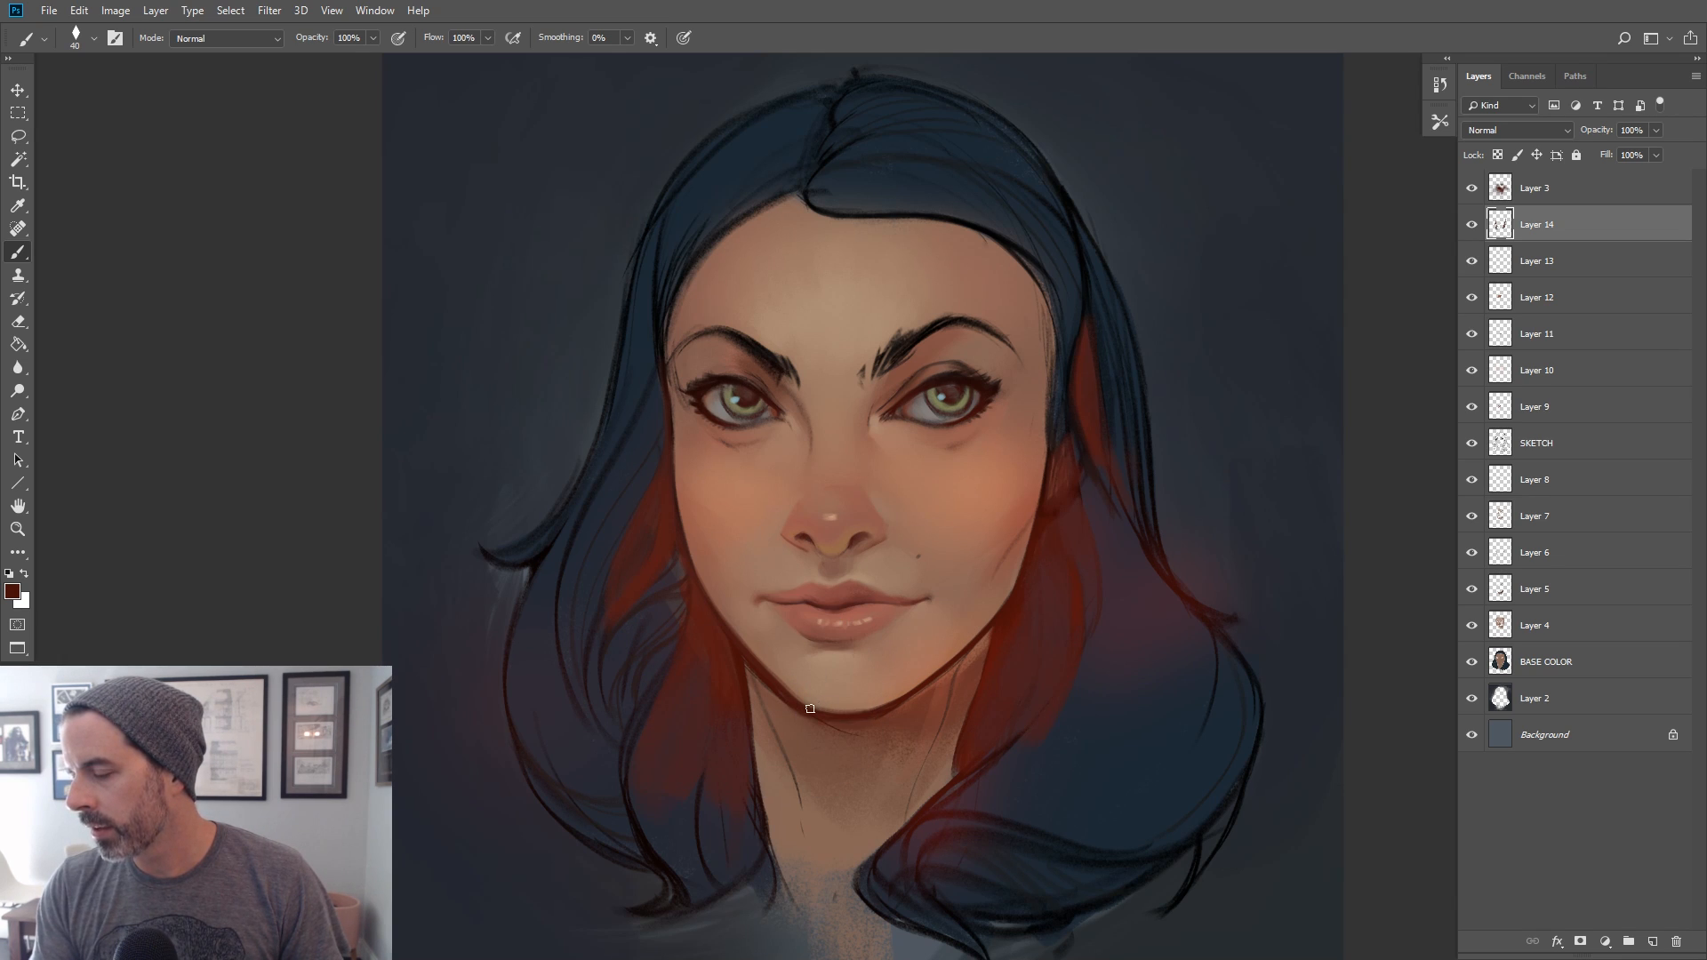
pyautogui.keyDown('alt'); pyautogui.click(867, 715); pyautogui.keyUp('alt')
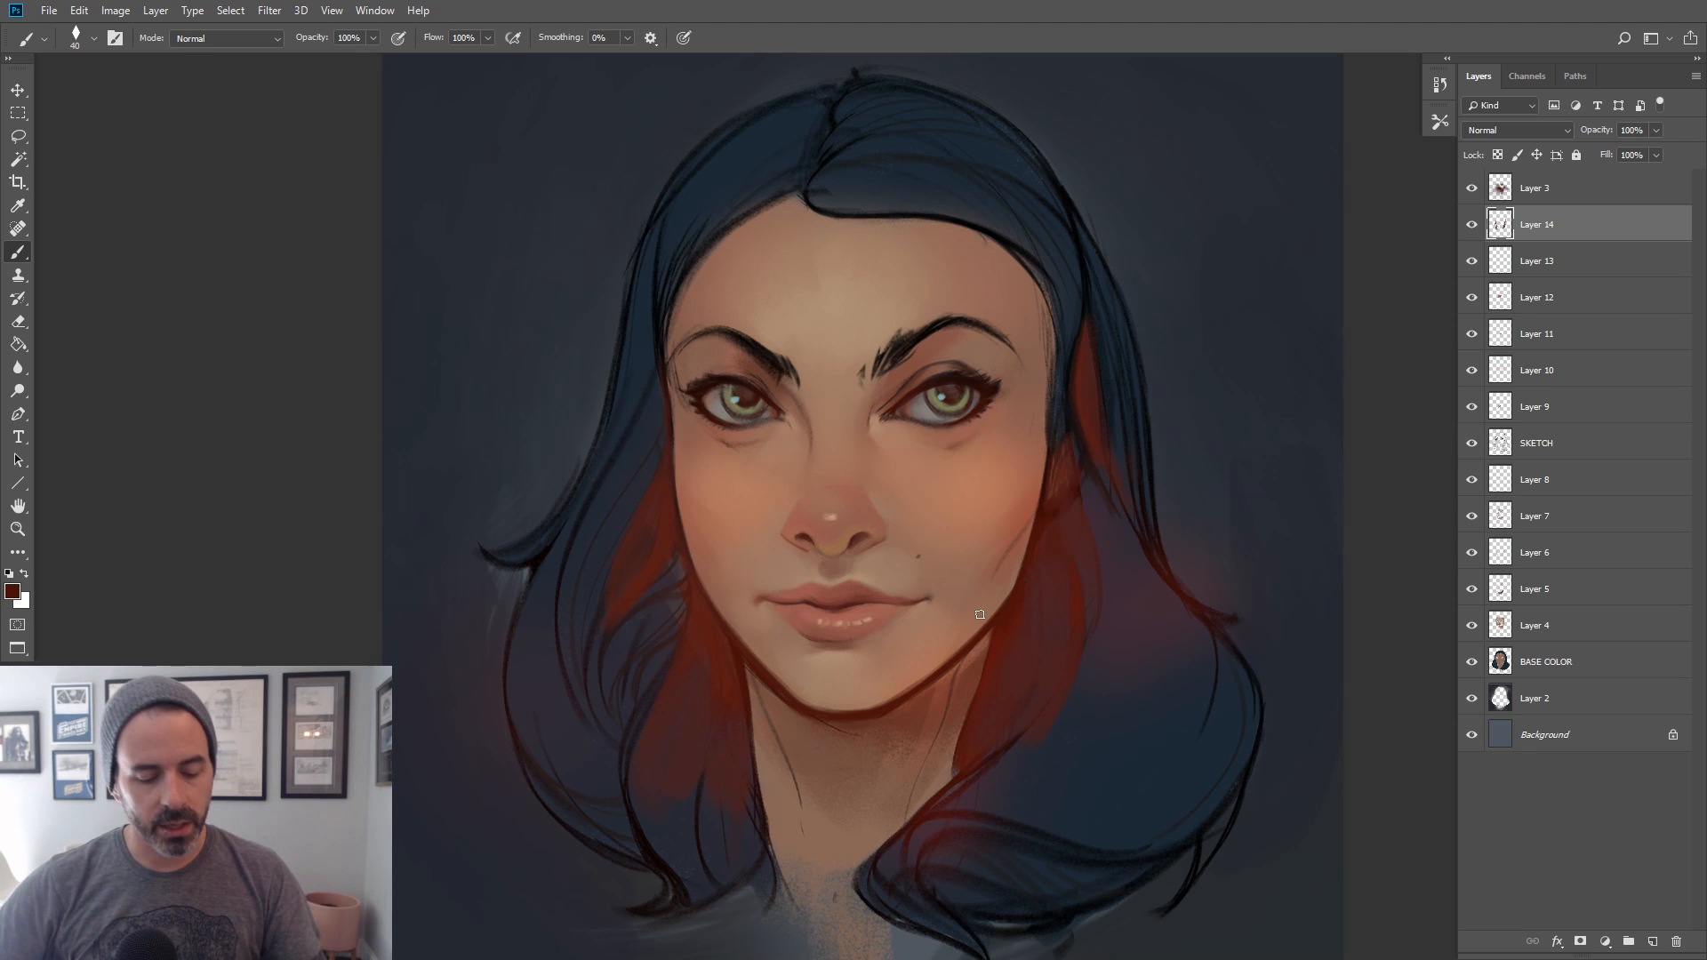
# Paint a reddish-brown shadow under the chin and left jaw with sampled tones and a 60 to 100 px brush
pyautogui.press(']')
pyautogui.press(']')
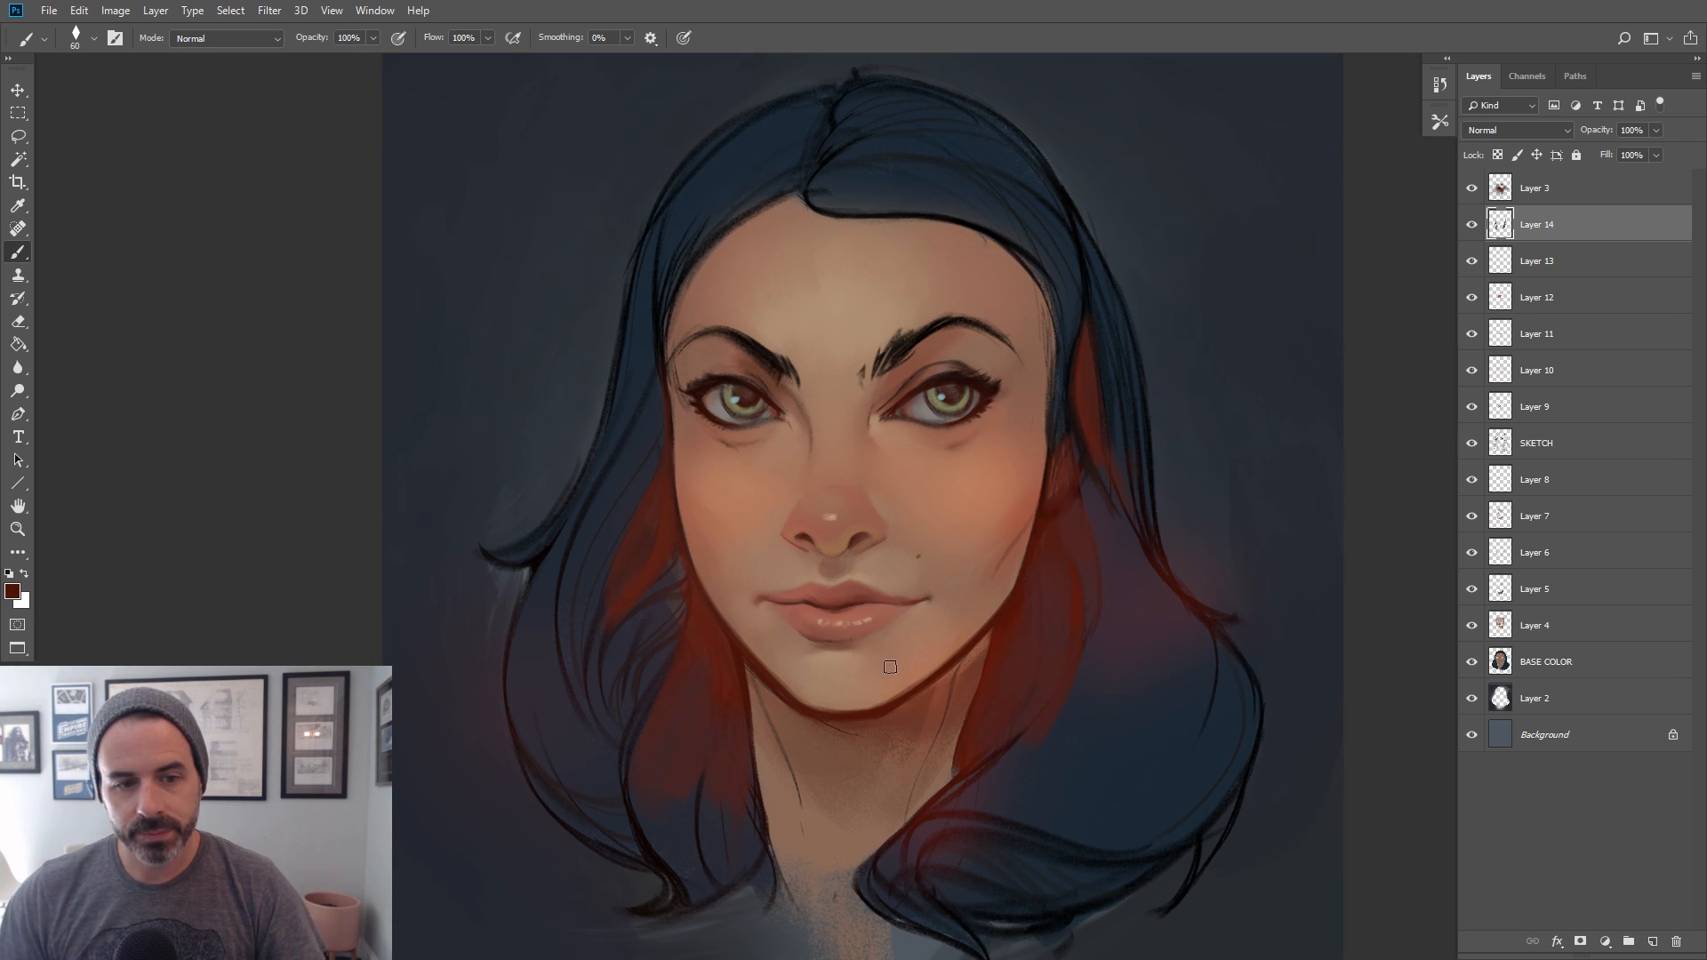
pyautogui.moveTo(907, 725)
pyautogui.mouseDown()
pyautogui.moveTo(1013, 616)
pyautogui.moveTo(915, 740)
pyautogui.moveTo(950, 676)
pyautogui.moveTo(907, 712)
pyautogui.mouseUp()
pyautogui.moveTo(759, 678)
pyautogui.mouseDown()
pyautogui.moveTo(819, 735)
pyautogui.moveTo(854, 732)
pyautogui.mouseUp()
pyautogui.keyDown('alt'); pyautogui.click(818, 717); pyautogui.keyUp('alt')
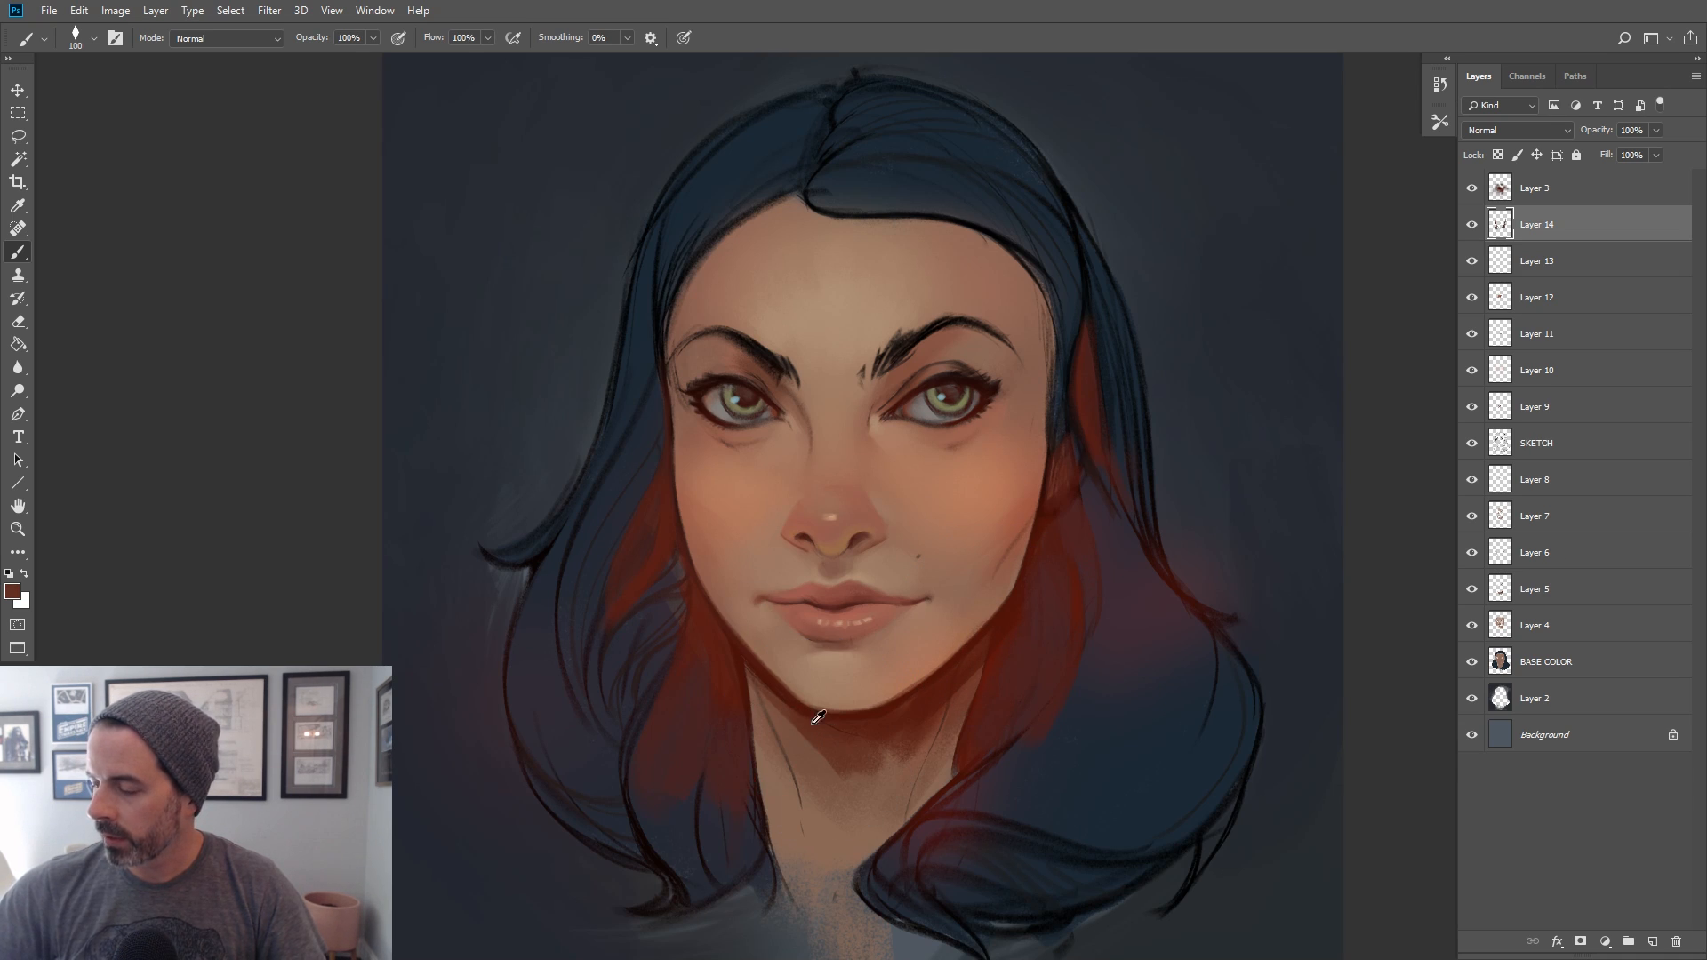
pyautogui.moveTo(748, 672); pyautogui.dragTo(828, 754)
pyautogui.keyDown('alt'); pyautogui.click(813, 730); pyautogui.keyUp('alt')
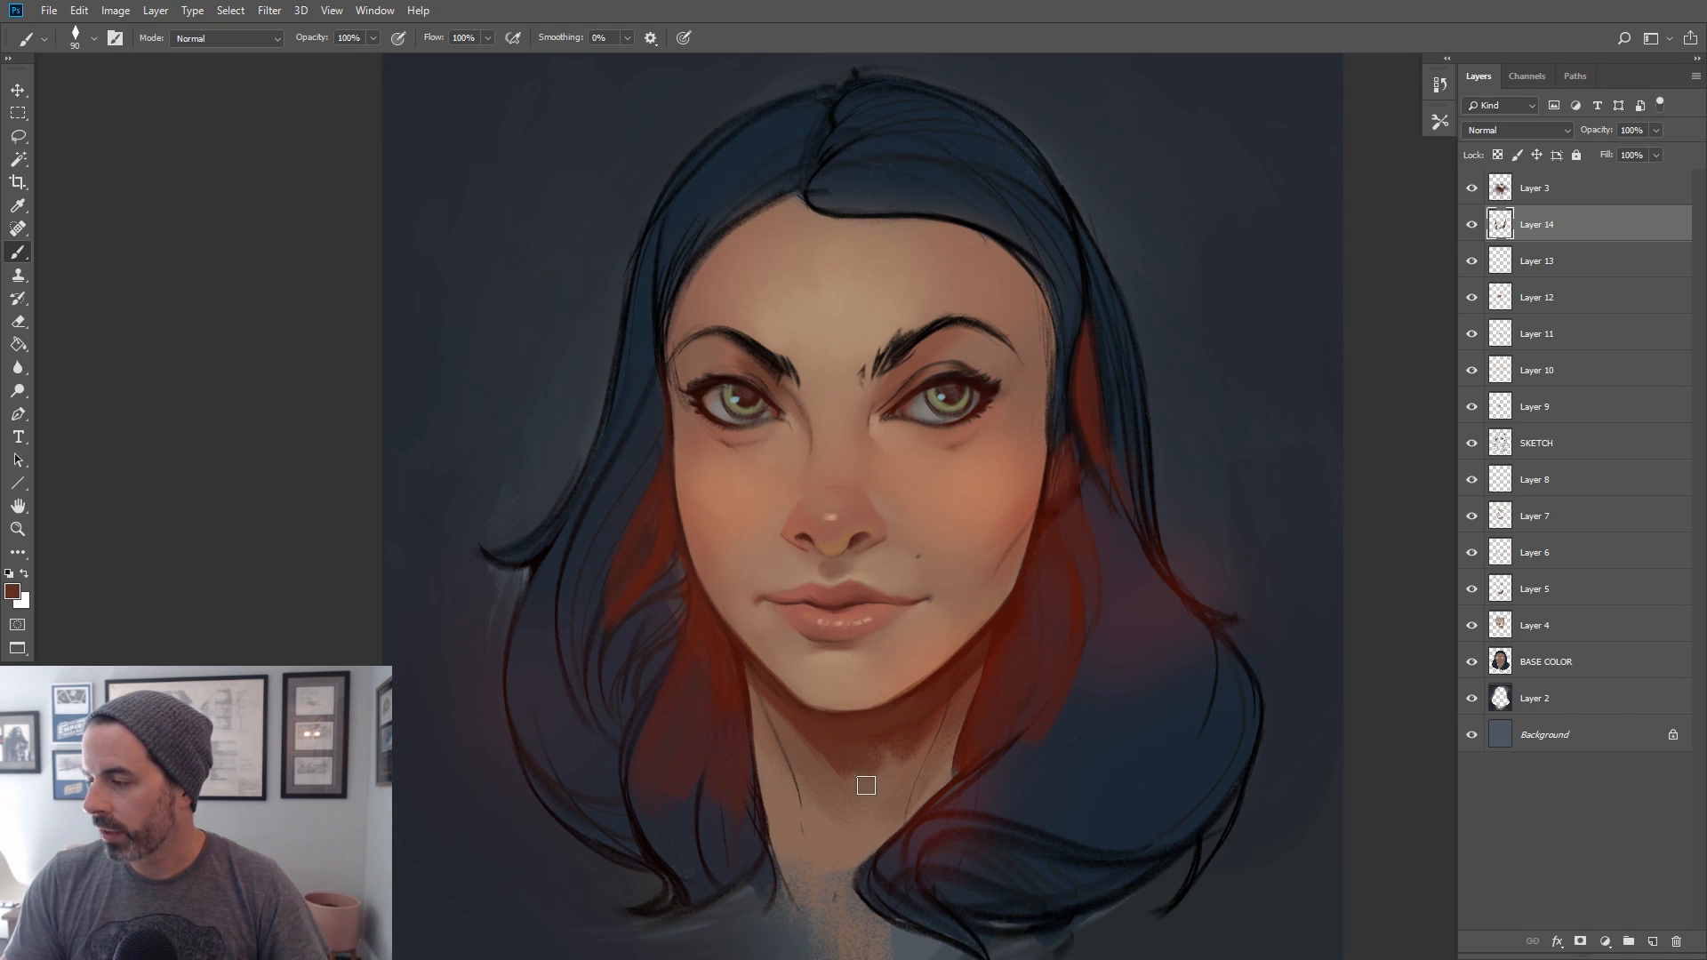
# Extend the chin shadow down the neck with sampled reddish-browns, enlarging the brush to 175 px
pyautogui.keyDown('alt'); pyautogui.click(978, 715); pyautogui.keyUp('alt')
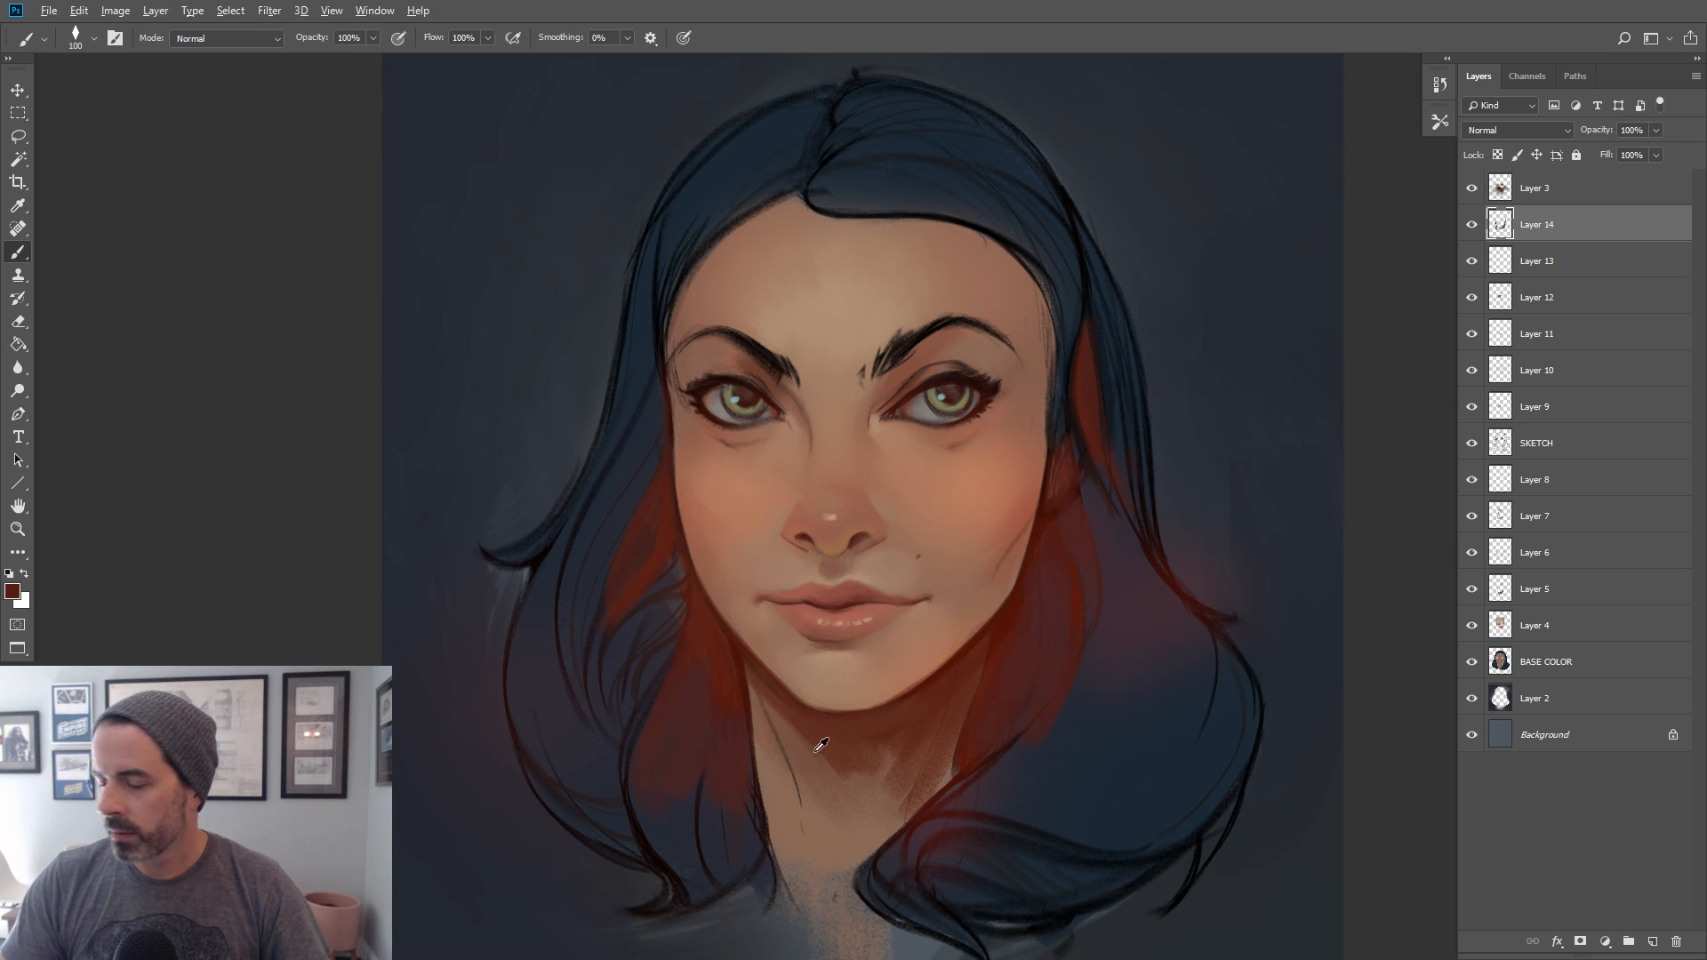
pyautogui.keyDown('alt'); pyautogui.click(814, 724); pyautogui.keyUp('alt')
pyautogui.keyDown('alt'); pyautogui.click(812, 739); pyautogui.keyUp('alt')
pyautogui.moveTo(847, 804)
pyautogui.mouseDown()
pyautogui.moveTo(827, 764)
pyautogui.moveTo(881, 789)
pyautogui.mouseUp()
pyautogui.press(']')
pyautogui.press(']')
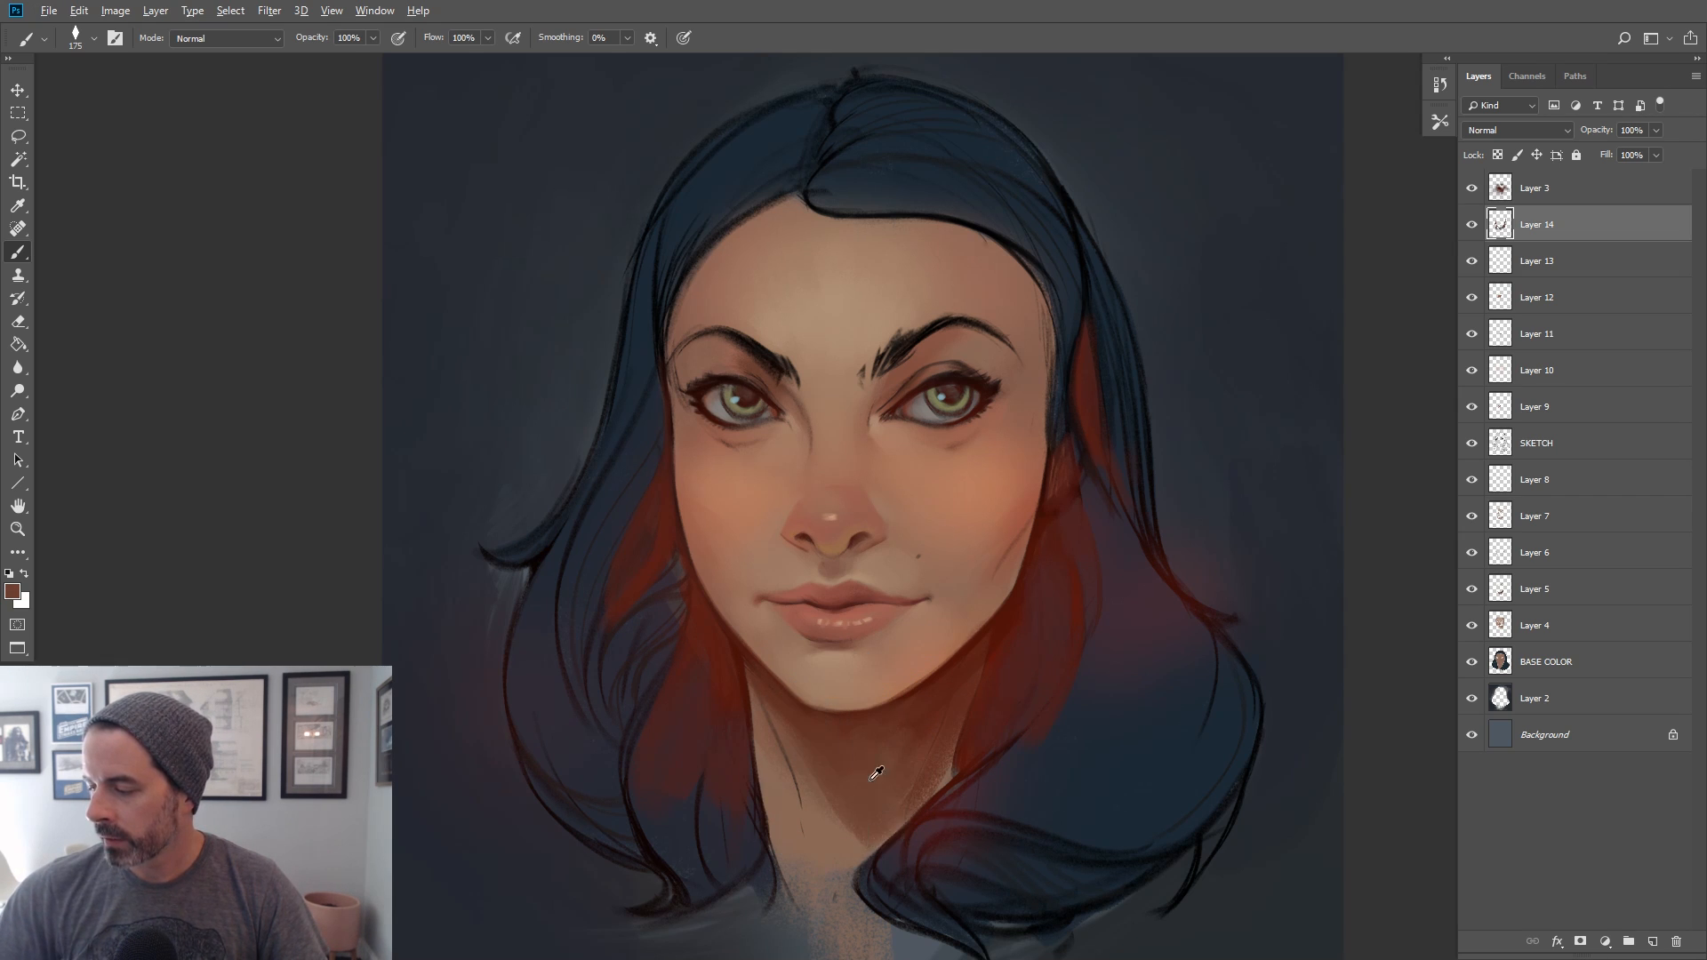
# Deepen the neck's right side with a sampled dark tone and soften the shadow edge at the throat with lighter sampled browns
pyautogui.keyDown('alt'); pyautogui.click(973, 655); pyautogui.keyUp('alt')
pyautogui.moveTo(962, 694)
pyautogui.mouseDown()
pyautogui.moveTo(948, 733)
pyautogui.moveTo(889, 825)
pyautogui.mouseUp()
pyautogui.keyDown('alt'); pyautogui.click(821, 800); pyautogui.keyUp('alt')
pyautogui.keyDown('alt'); pyautogui.click(840, 790); pyautogui.keyUp('alt')
pyautogui.keyDown('alt'); pyautogui.click(834, 815); pyautogui.keyUp('alt')
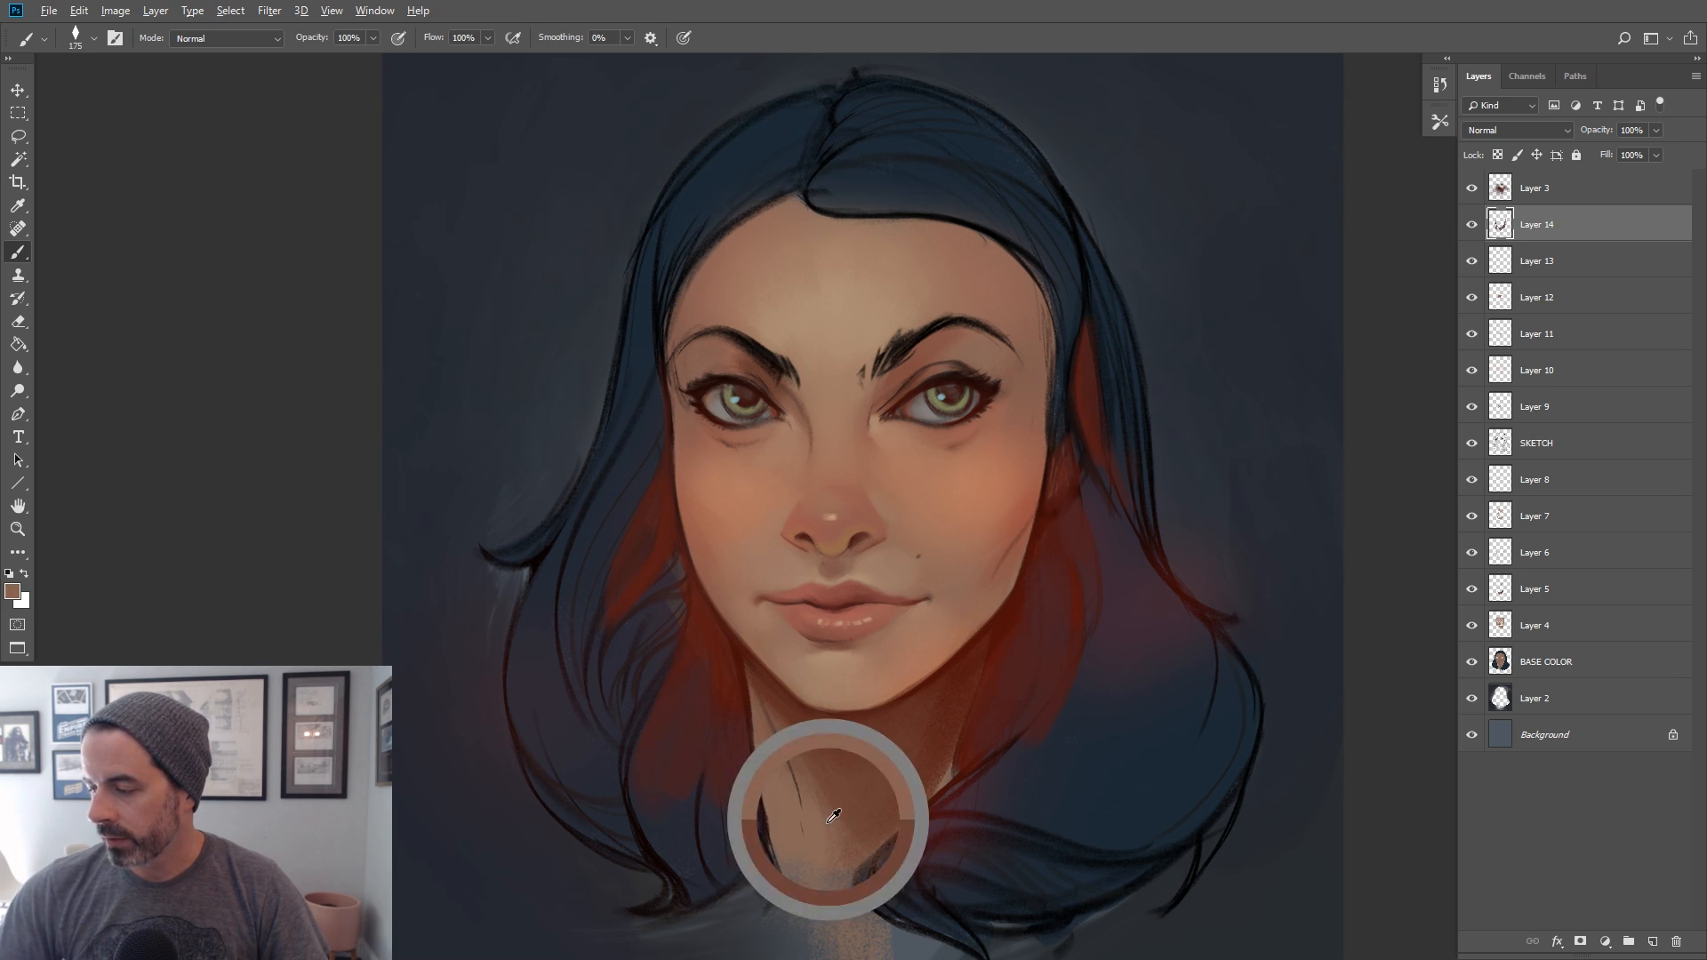
pyautogui.keyDown('alt'); pyautogui.click(845, 811); pyautogui.keyUp('alt')
pyautogui.press('[')
pyautogui.press('[')
pyautogui.press('[')
# Blend the shadow across the lower and right side of the neck with repeatedly sampled mid-tones
pyautogui.keyDown('alt'); pyautogui.click(886, 770); pyautogui.keyUp('alt')
pyautogui.moveTo(875, 802); pyautogui.dragTo(872, 841)
pyautogui.keyDown('alt'); pyautogui.click(910, 778); pyautogui.keyUp('alt')
pyautogui.moveTo(910, 778); pyautogui.dragTo(897, 818)
pyautogui.keyDown('alt'); pyautogui.click(909, 787); pyautogui.keyUp('alt')
pyautogui.moveTo(936, 744)
pyautogui.mouseDown()
pyautogui.moveTo(908, 819)
pyautogui.moveTo(883, 797)
pyautogui.moveTo(935, 708)
pyautogui.mouseUp()
pyautogui.keyDown('alt'); pyautogui.click(886, 772); pyautogui.keyUp('alt')
# Refine the neck's right edge under the jaw with sampled dark reds, reducing the brush to 45 px
pyautogui.keyDown('alt'); pyautogui.click(953, 699); pyautogui.keyUp('alt')
pyautogui.keyDown('alt'); pyautogui.click(953, 699); pyautogui.keyUp('alt')
pyautogui.press('[')
pyautogui.keyDown('alt'); pyautogui.click(946, 710); pyautogui.keyUp('alt')
pyautogui.keyDown('alt'); pyautogui.click(953, 704); pyautogui.keyUp('alt')
pyautogui.press('[')
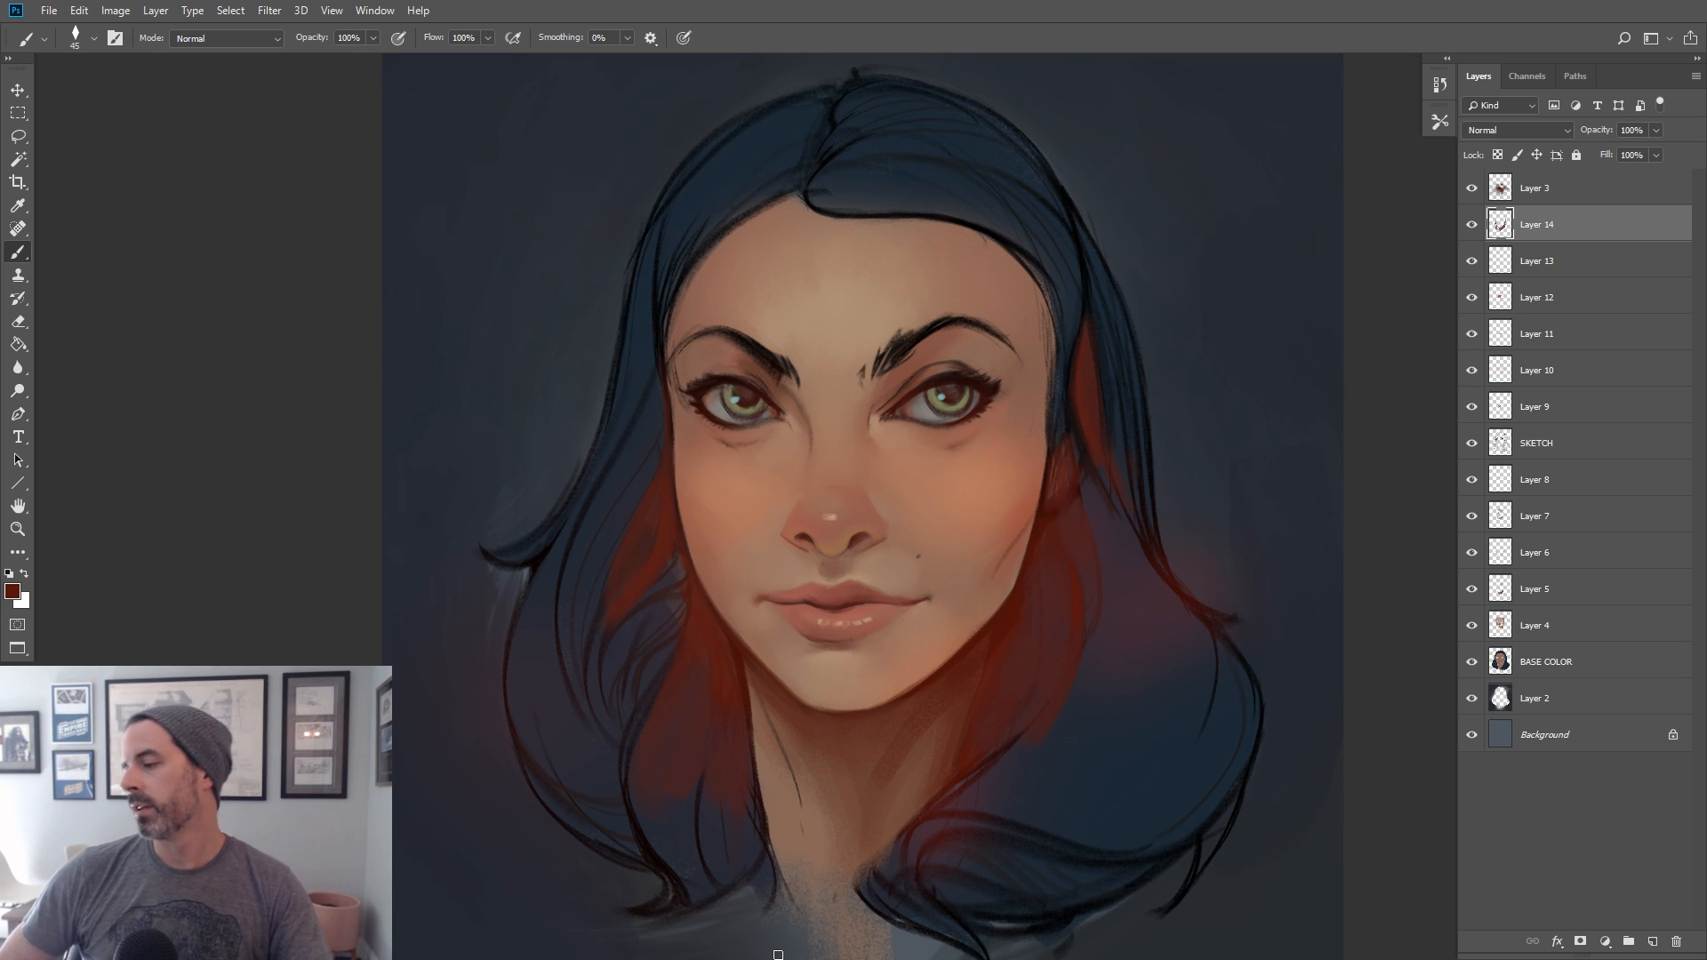
# Paint over the sketch lines along the left side of the neck with repeatedly sampled reddish-brown and skin tones
pyautogui.press('[')
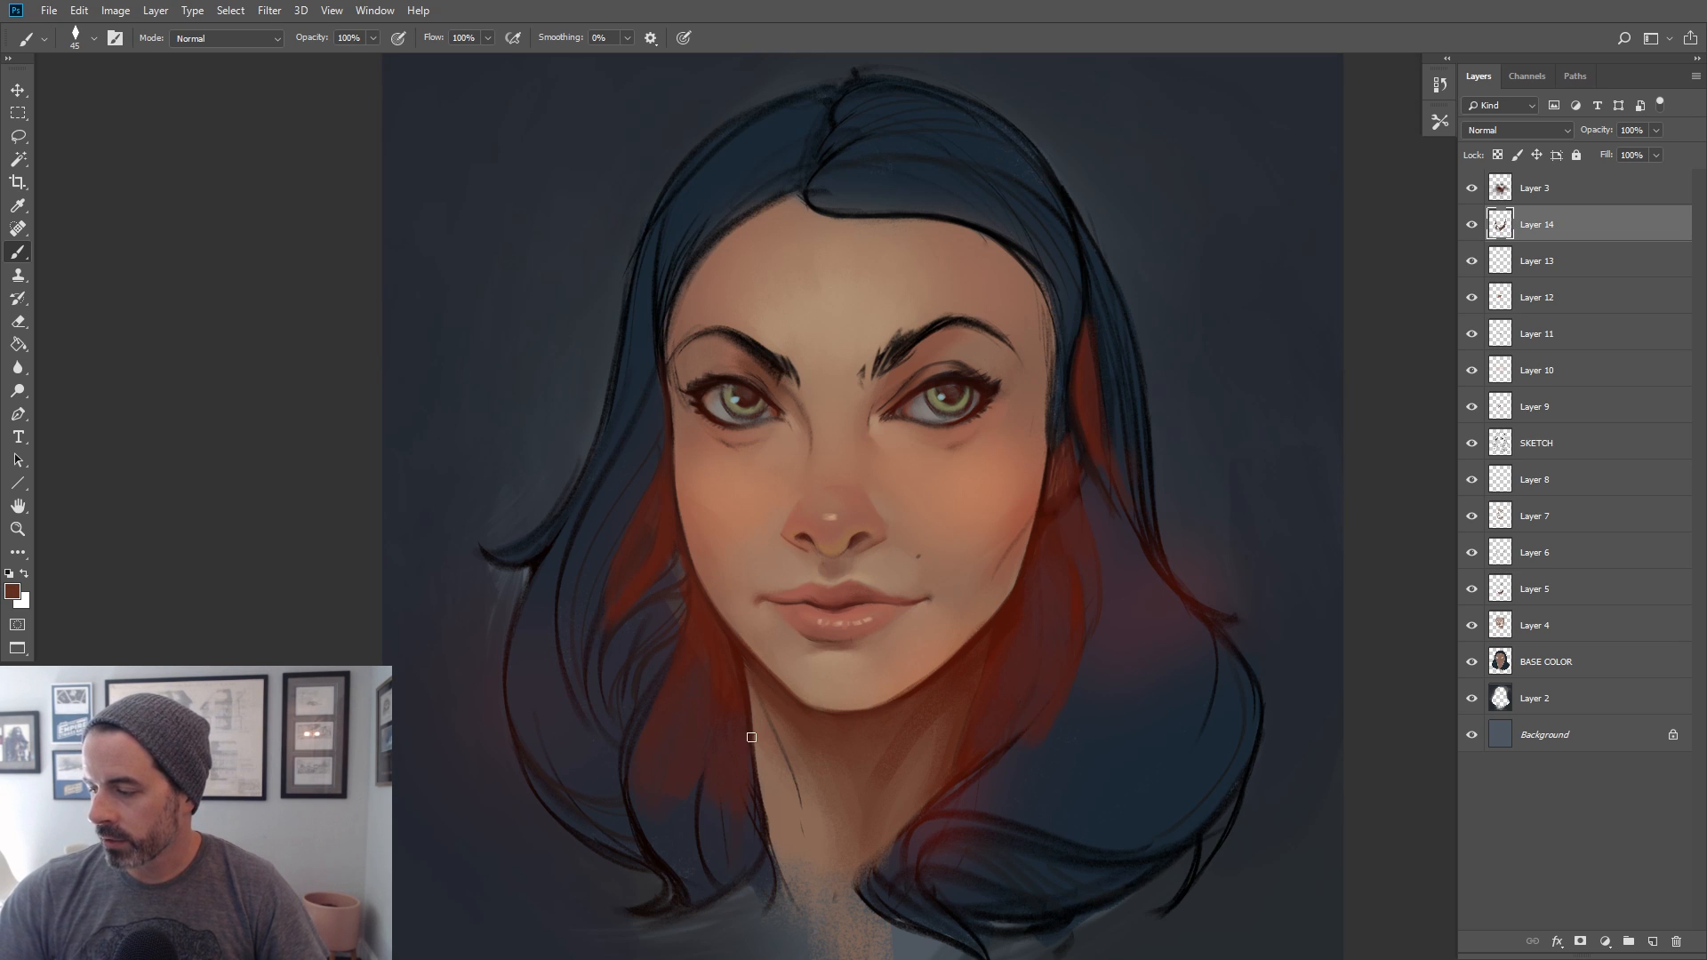
pyautogui.keyDown('alt'); pyautogui.click(741, 658); pyautogui.keyUp('alt')
pyautogui.keyDown('alt'); pyautogui.click(767, 727); pyautogui.keyUp('alt')
pyautogui.moveTo(757, 693); pyautogui.dragTo(780, 767)
pyautogui.keyDown('alt'); pyautogui.click(810, 813); pyautogui.keyUp('alt')
pyautogui.press('[')
pyautogui.keyDown('alt'); pyautogui.click(786, 766); pyautogui.keyUp('alt')
pyautogui.moveTo(814, 841); pyautogui.dragTo(797, 811)
pyautogui.keyDown('alt'); pyautogui.click(787, 789); pyautogui.keyUp('alt')
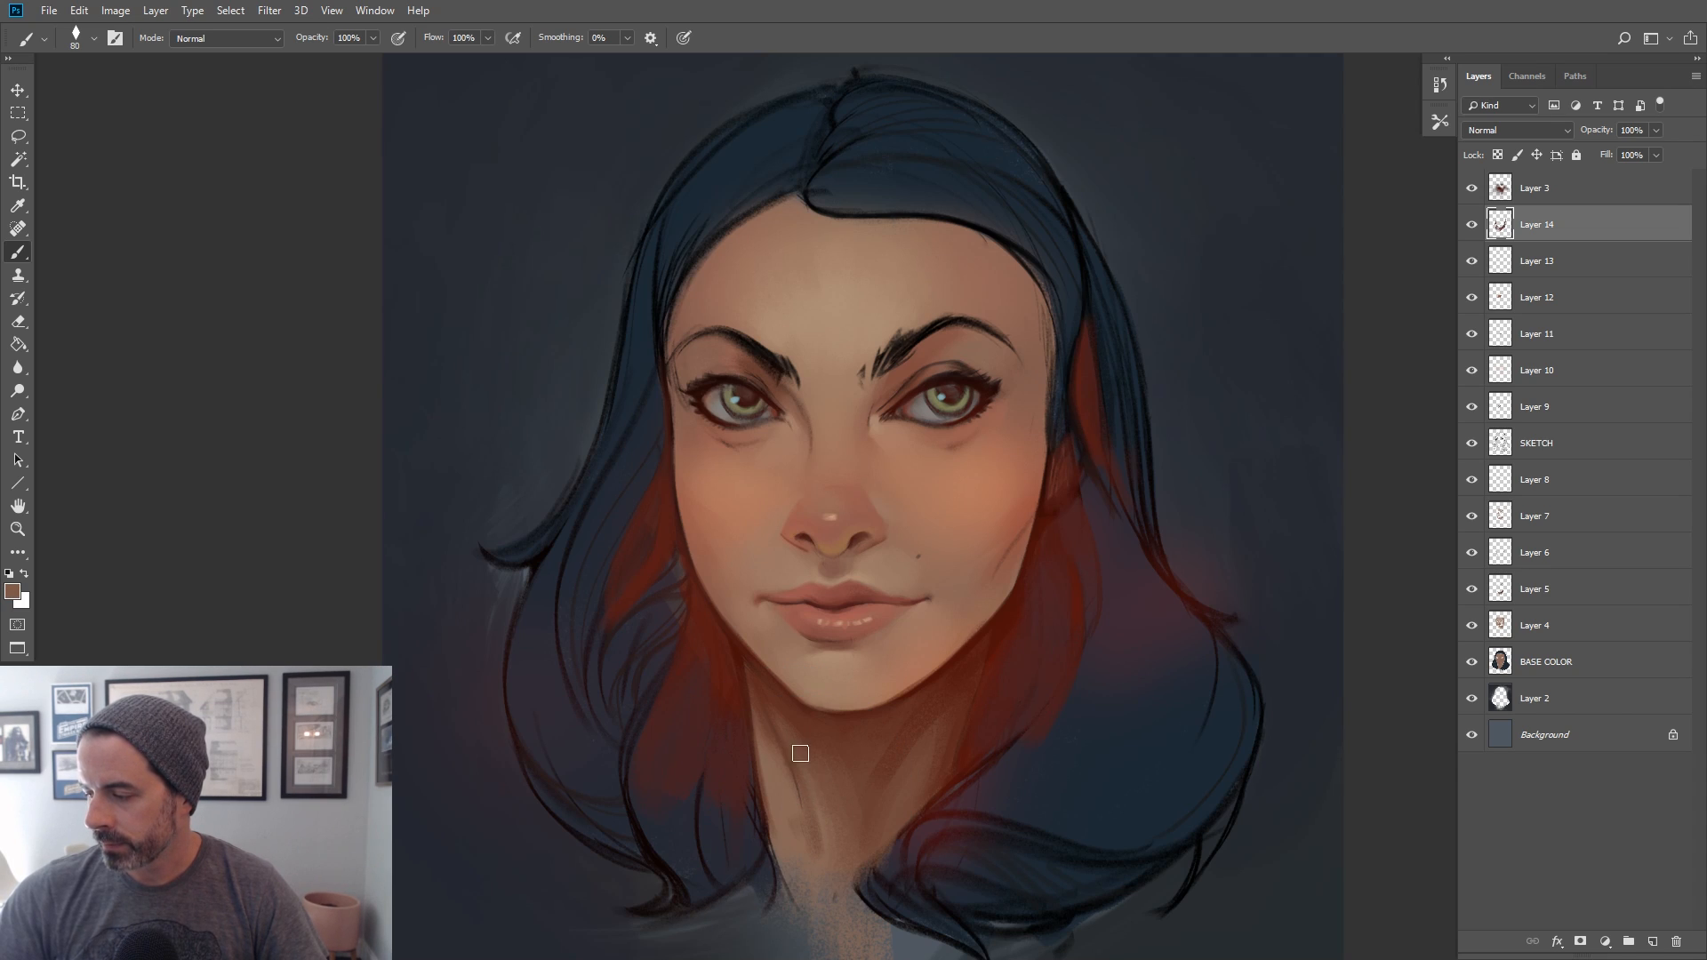
# Blend the lower neck and throat with a sampled mid brown, using a brush enlarged to 175 px
pyautogui.press(']')
pyautogui.press(']')
pyautogui.press(']')
pyautogui.keyDown('alt'); pyautogui.click(798, 816); pyautogui.keyUp('alt')
pyautogui.press(']')
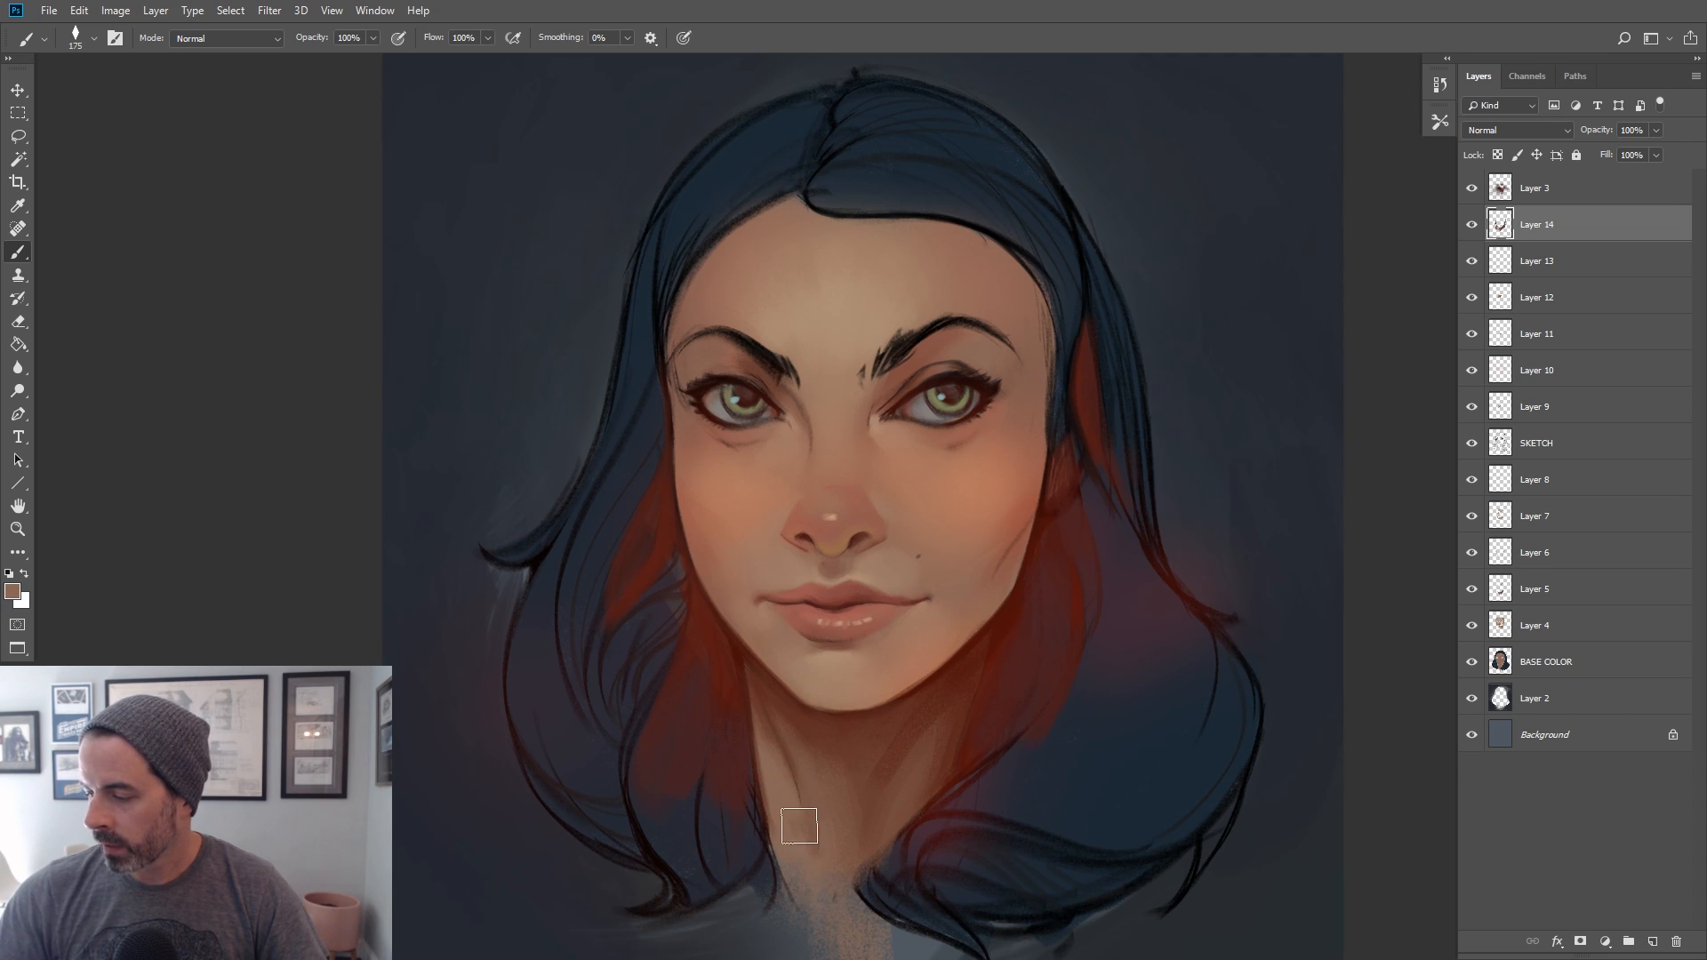
pyautogui.press('[')
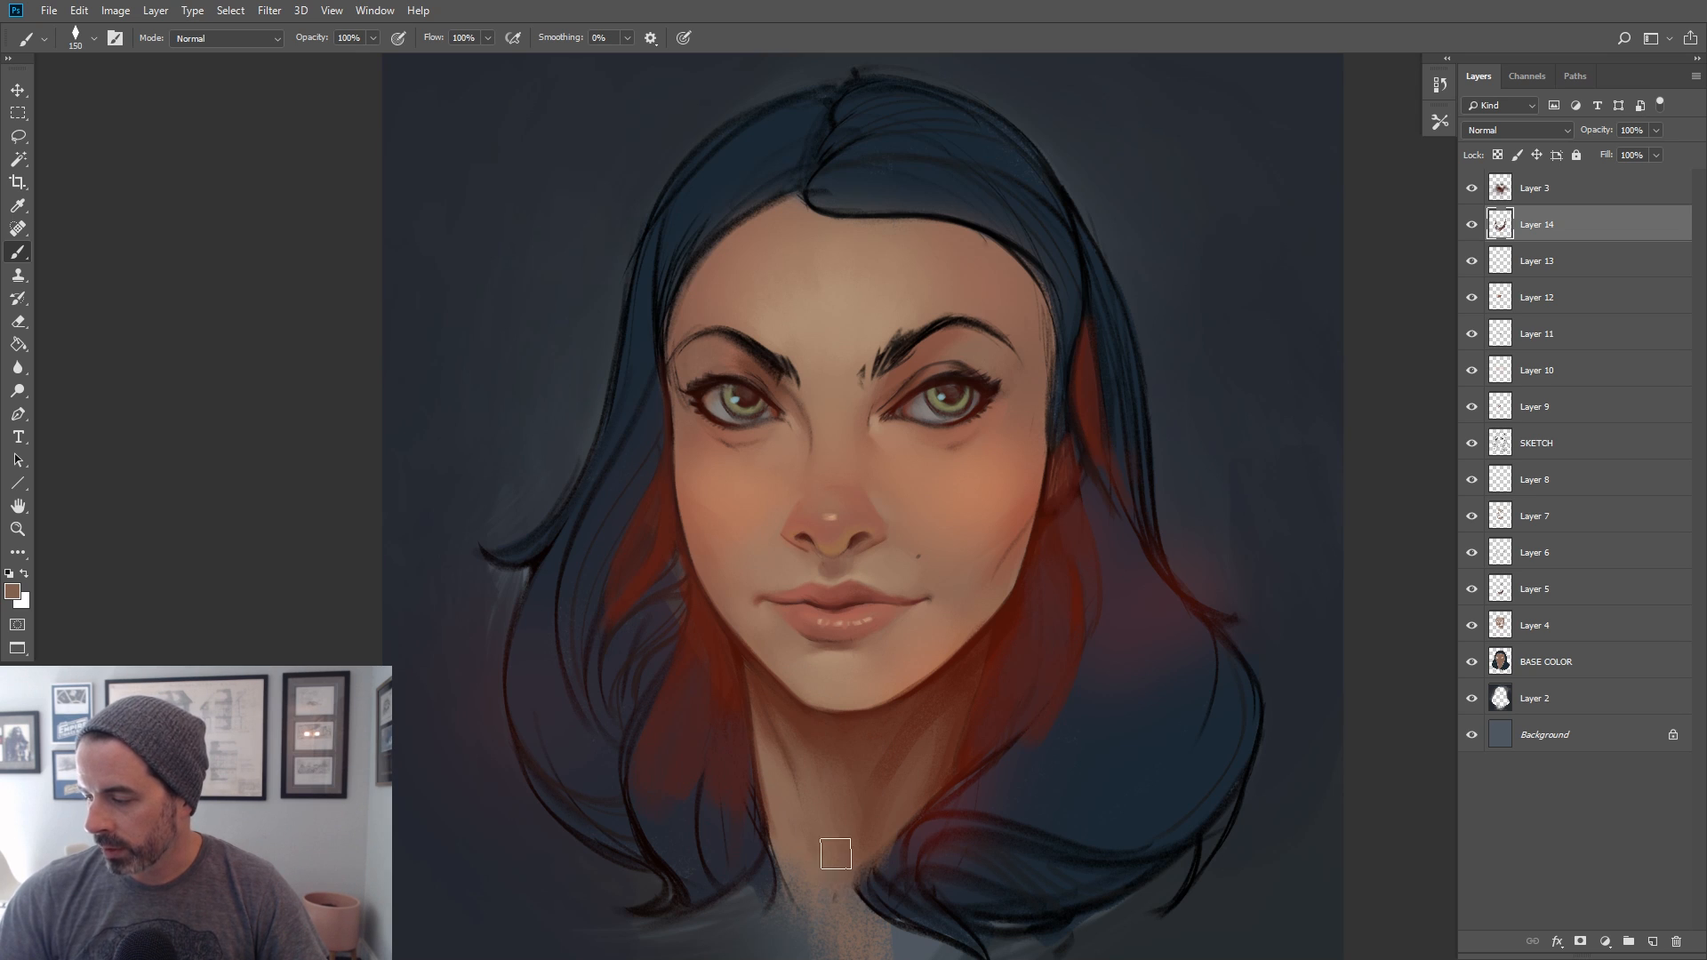
pyautogui.press(']')
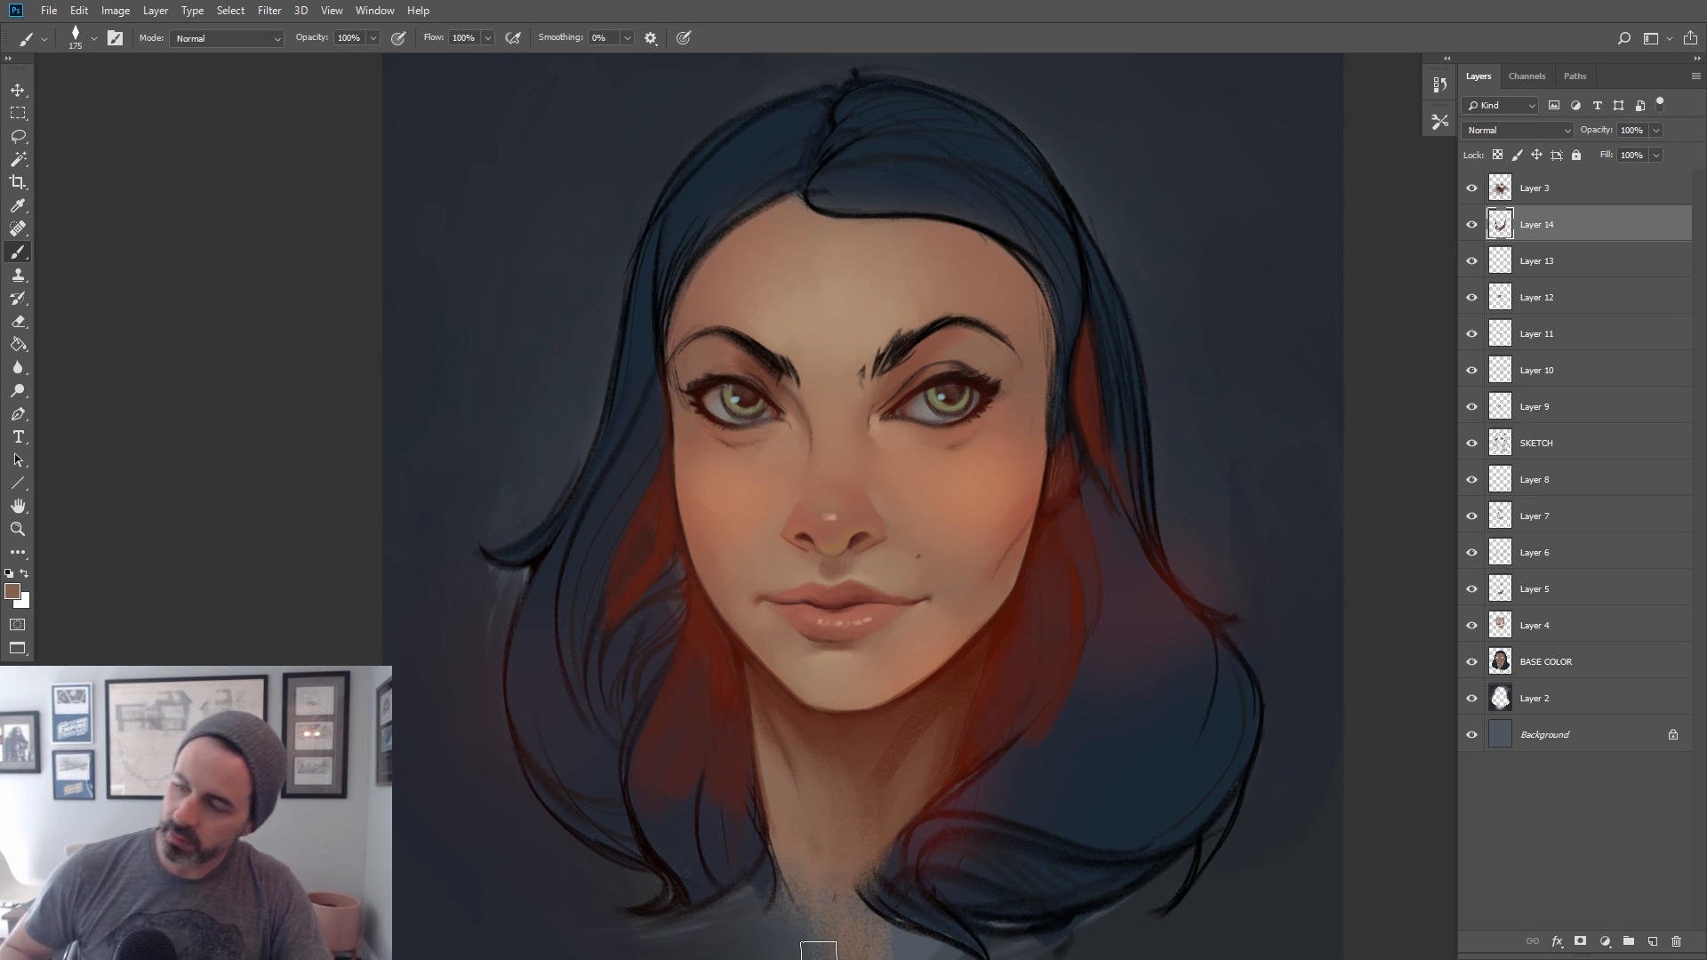
# Tint the left hairline beside the forehead with a sampled dark red, using a brush of about 40 px
pyautogui.keyDown('alt'); pyautogui.click(1000, 662); pyautogui.keyUp('alt')
pyautogui.press('[')
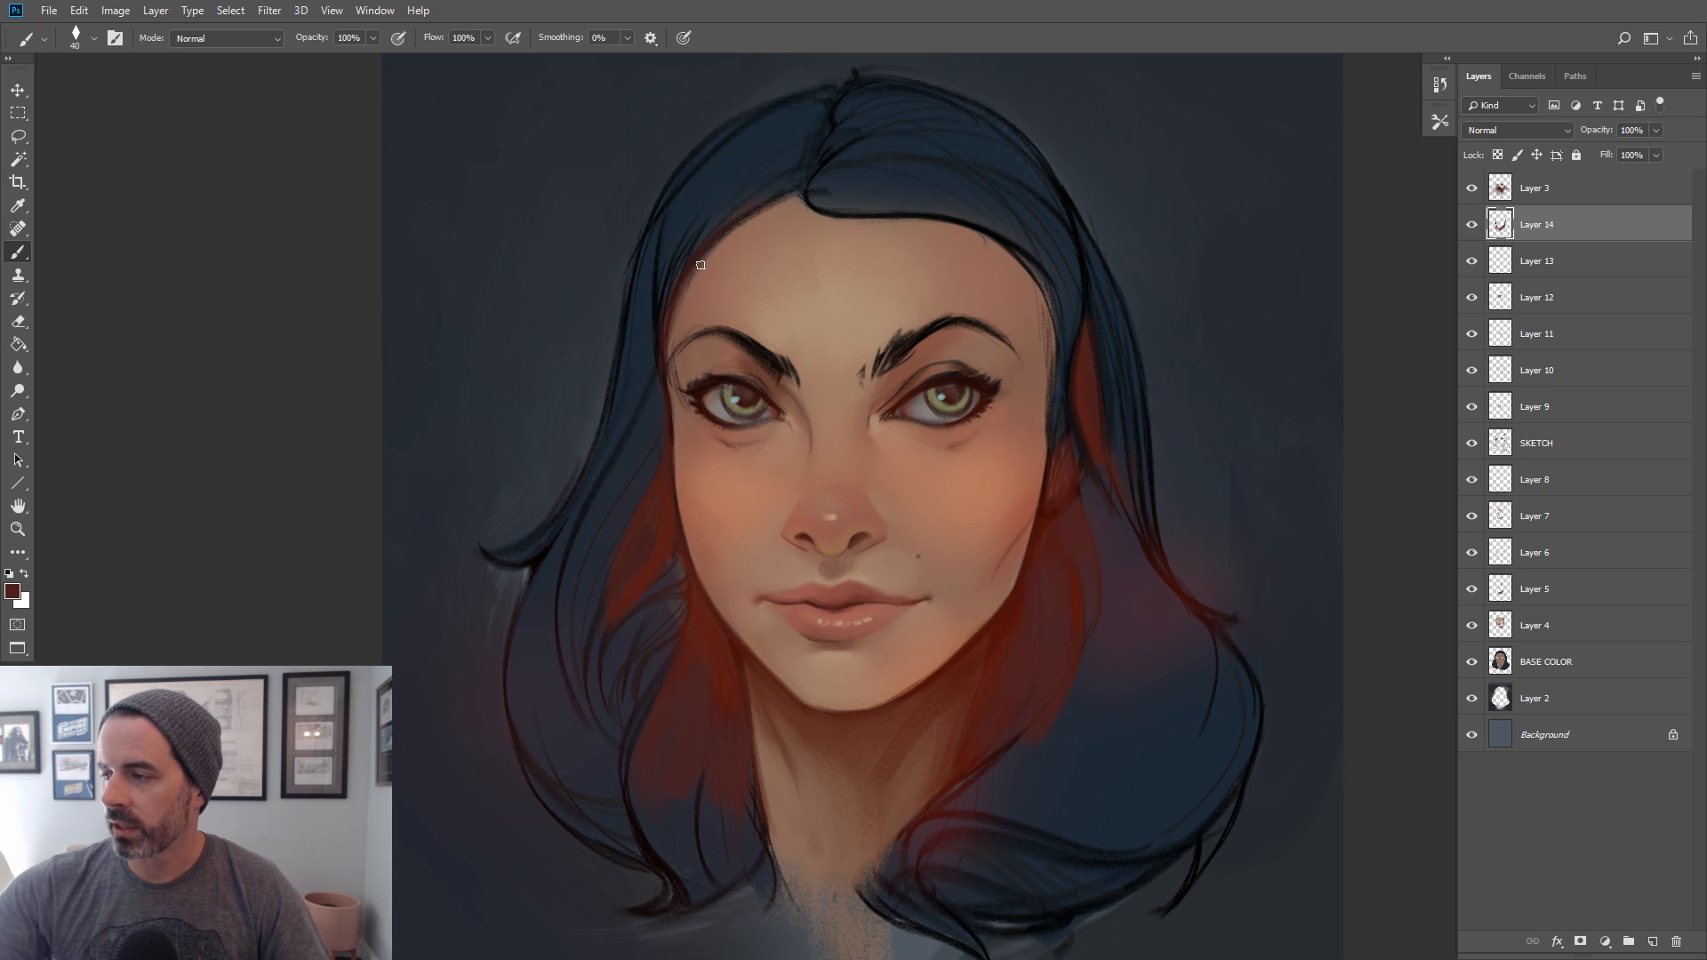
pyautogui.press(']')
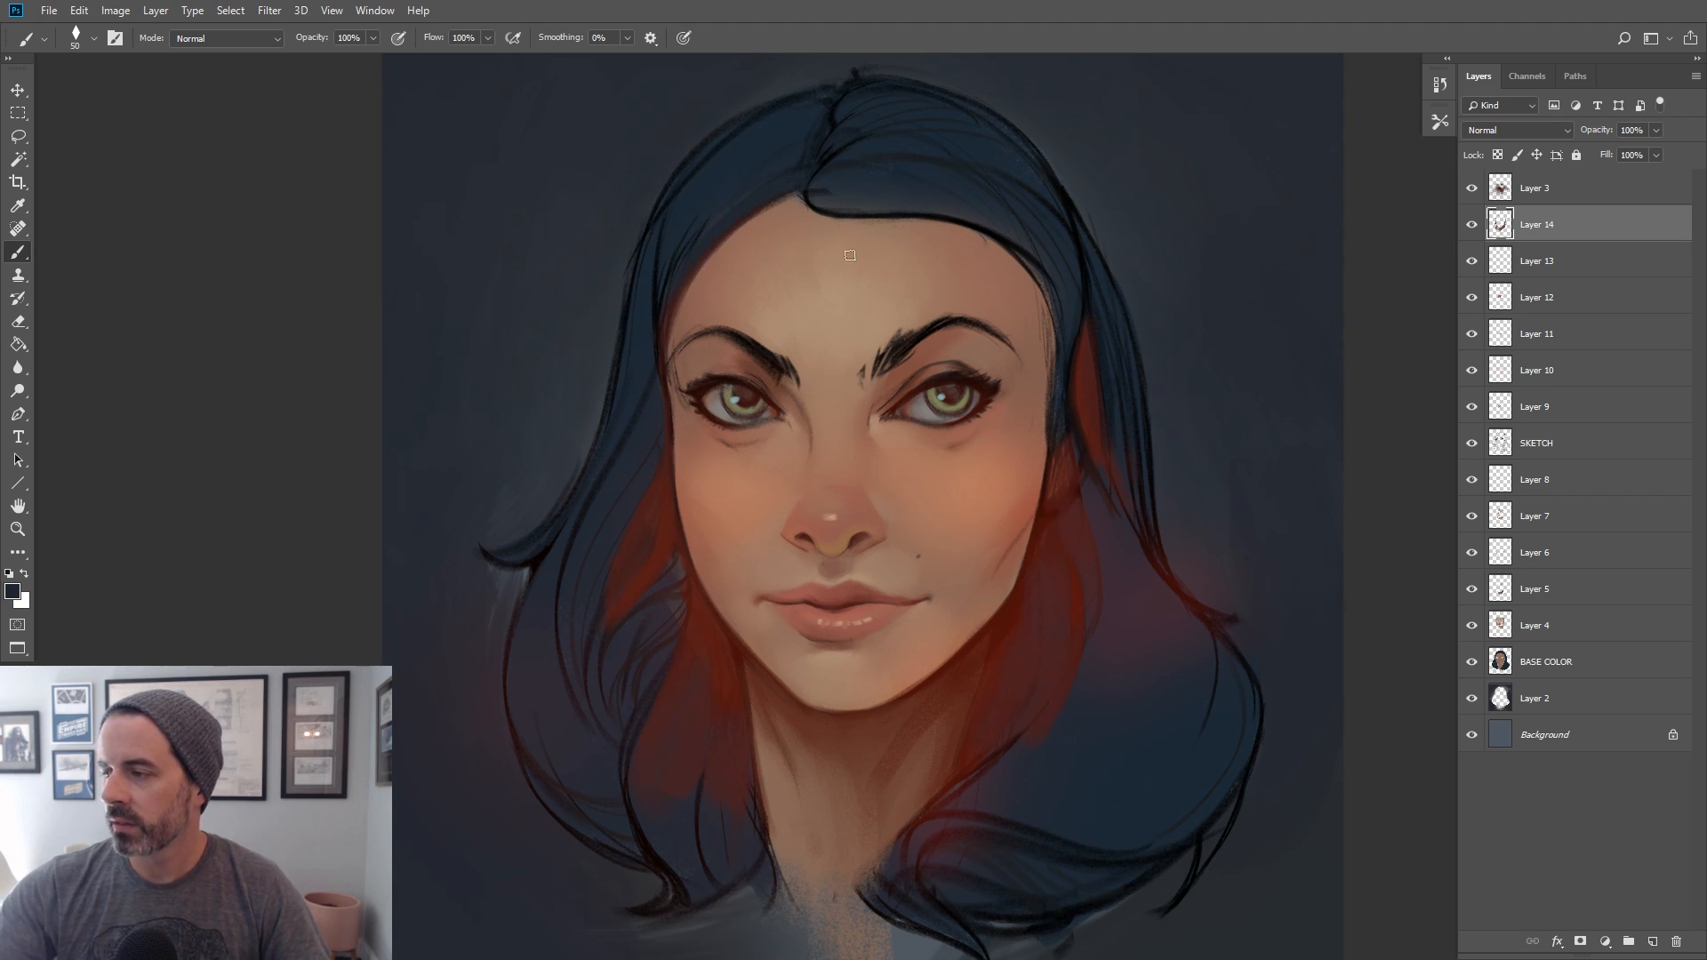
# Run a sampled dark red along the hairline from the parting across the forehead and down the right temple
pyautogui.keyDown('alt'); pyautogui.click(1008, 687); pyautogui.keyUp('alt')
pyautogui.press('[')
pyautogui.click(810, 197)
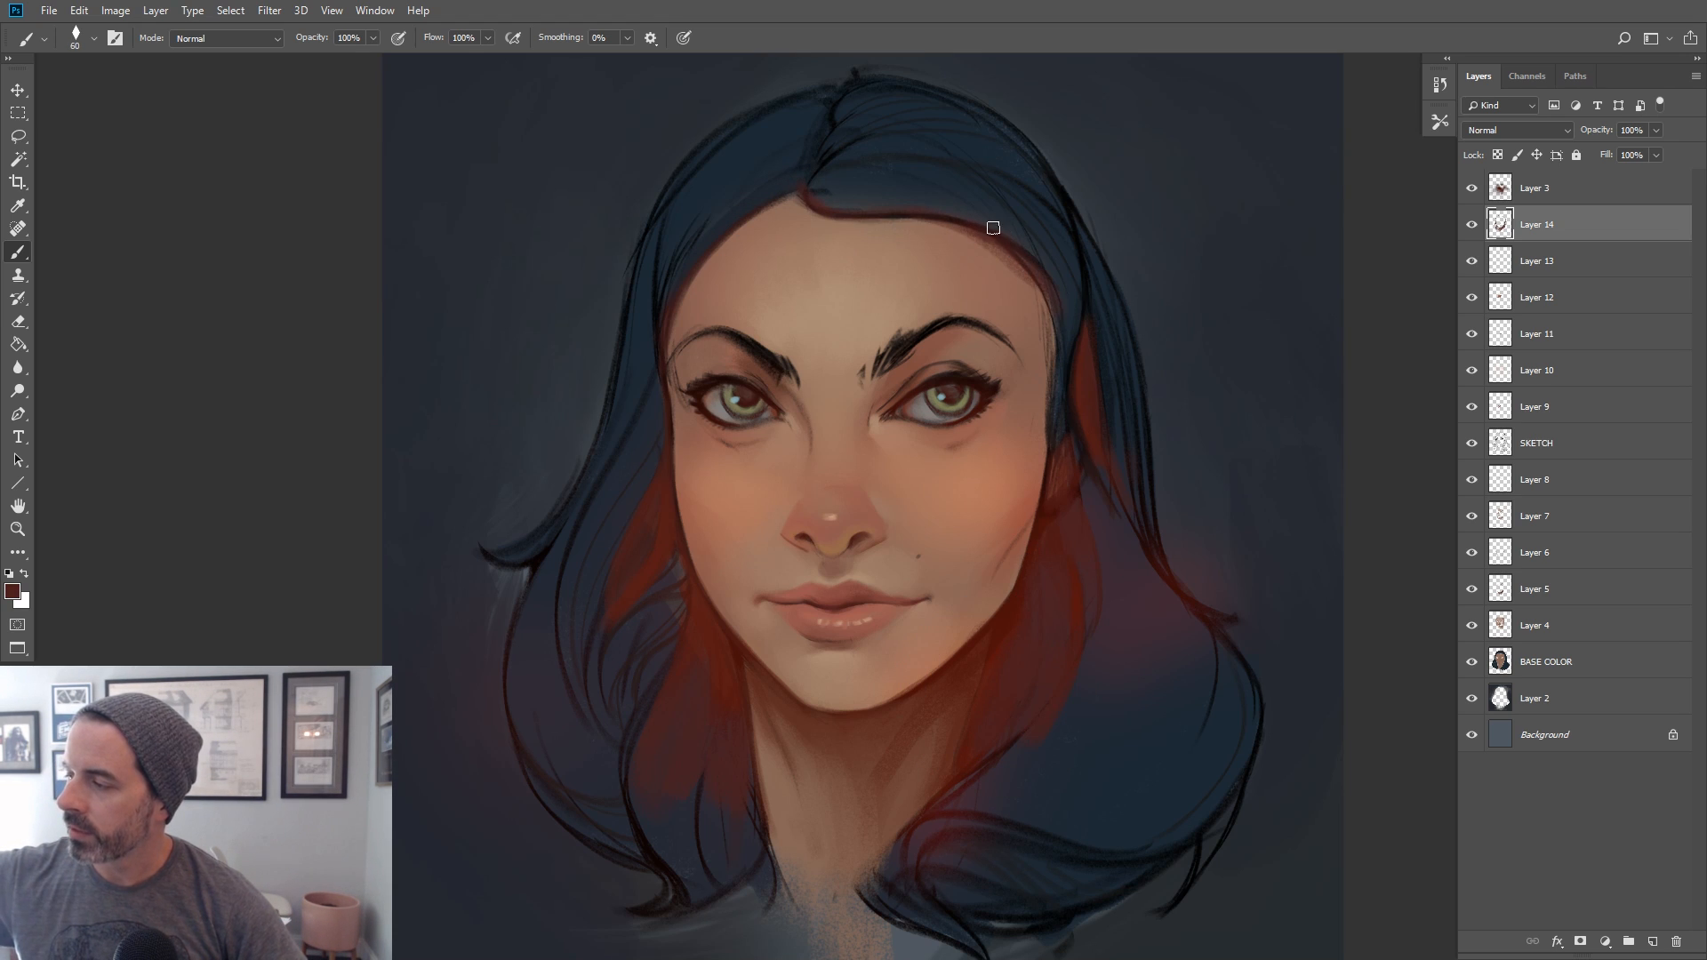
pyautogui.press('[')
pyautogui.moveTo(1021, 260); pyautogui.dragTo(1060, 368)
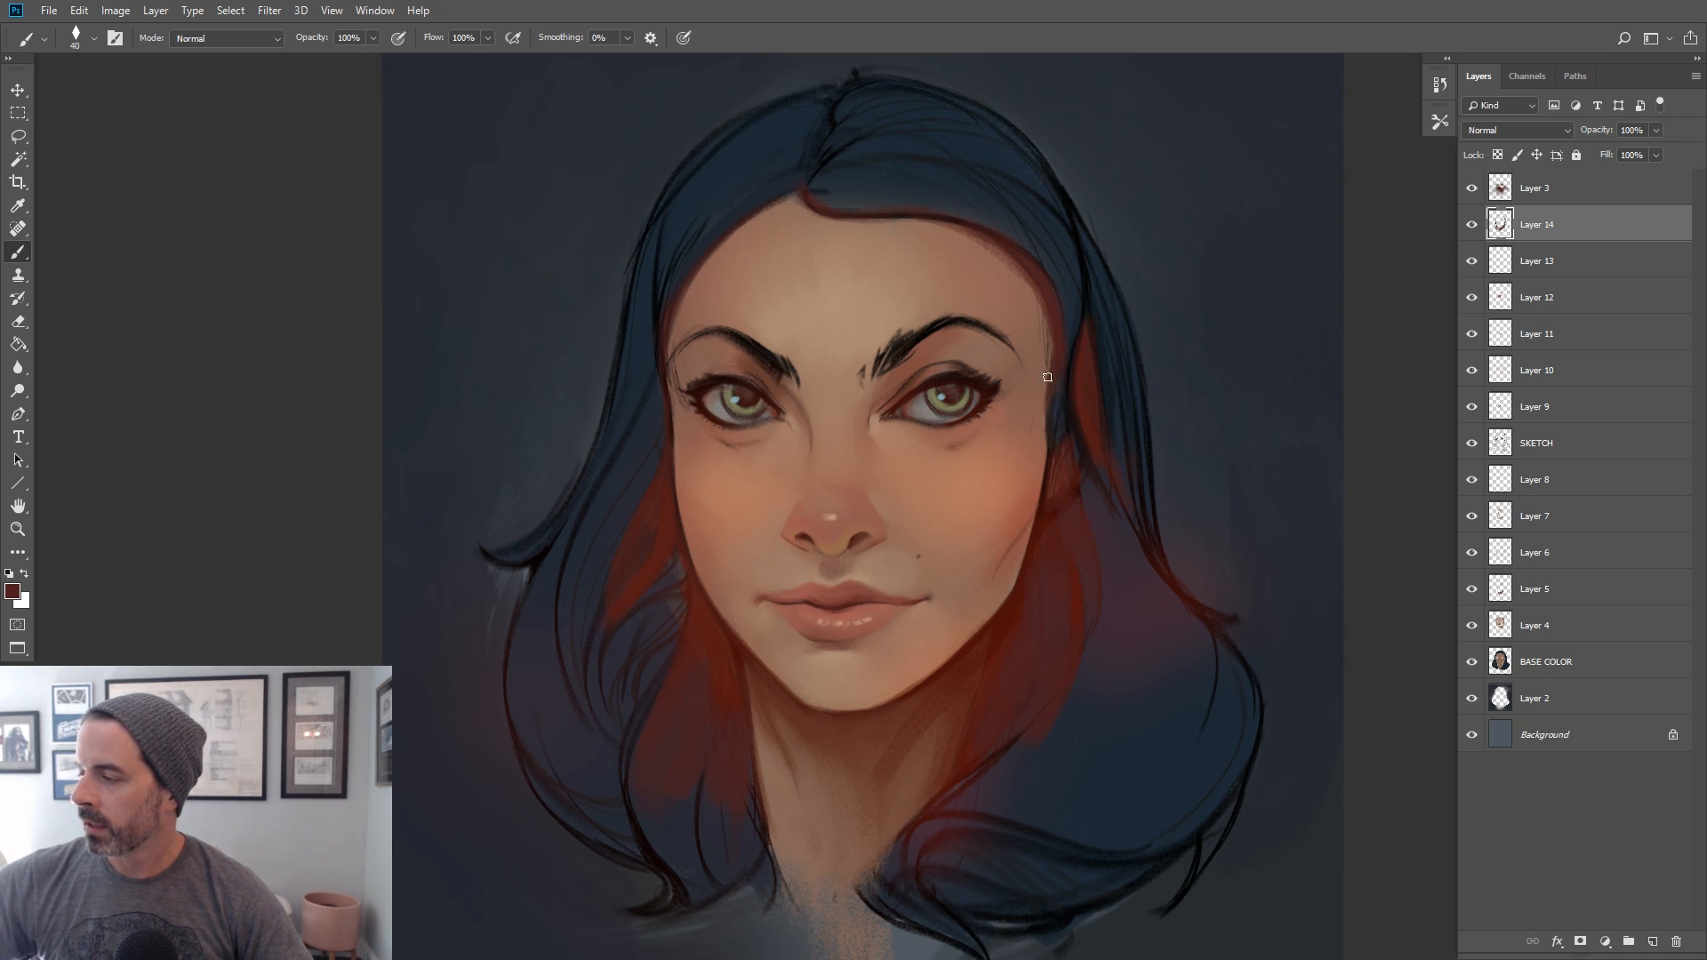
# Soften the hair shadow at the right temple with sampled skin tone and define the face's right edge in dark red
pyautogui.press(']')
pyautogui.press(']')
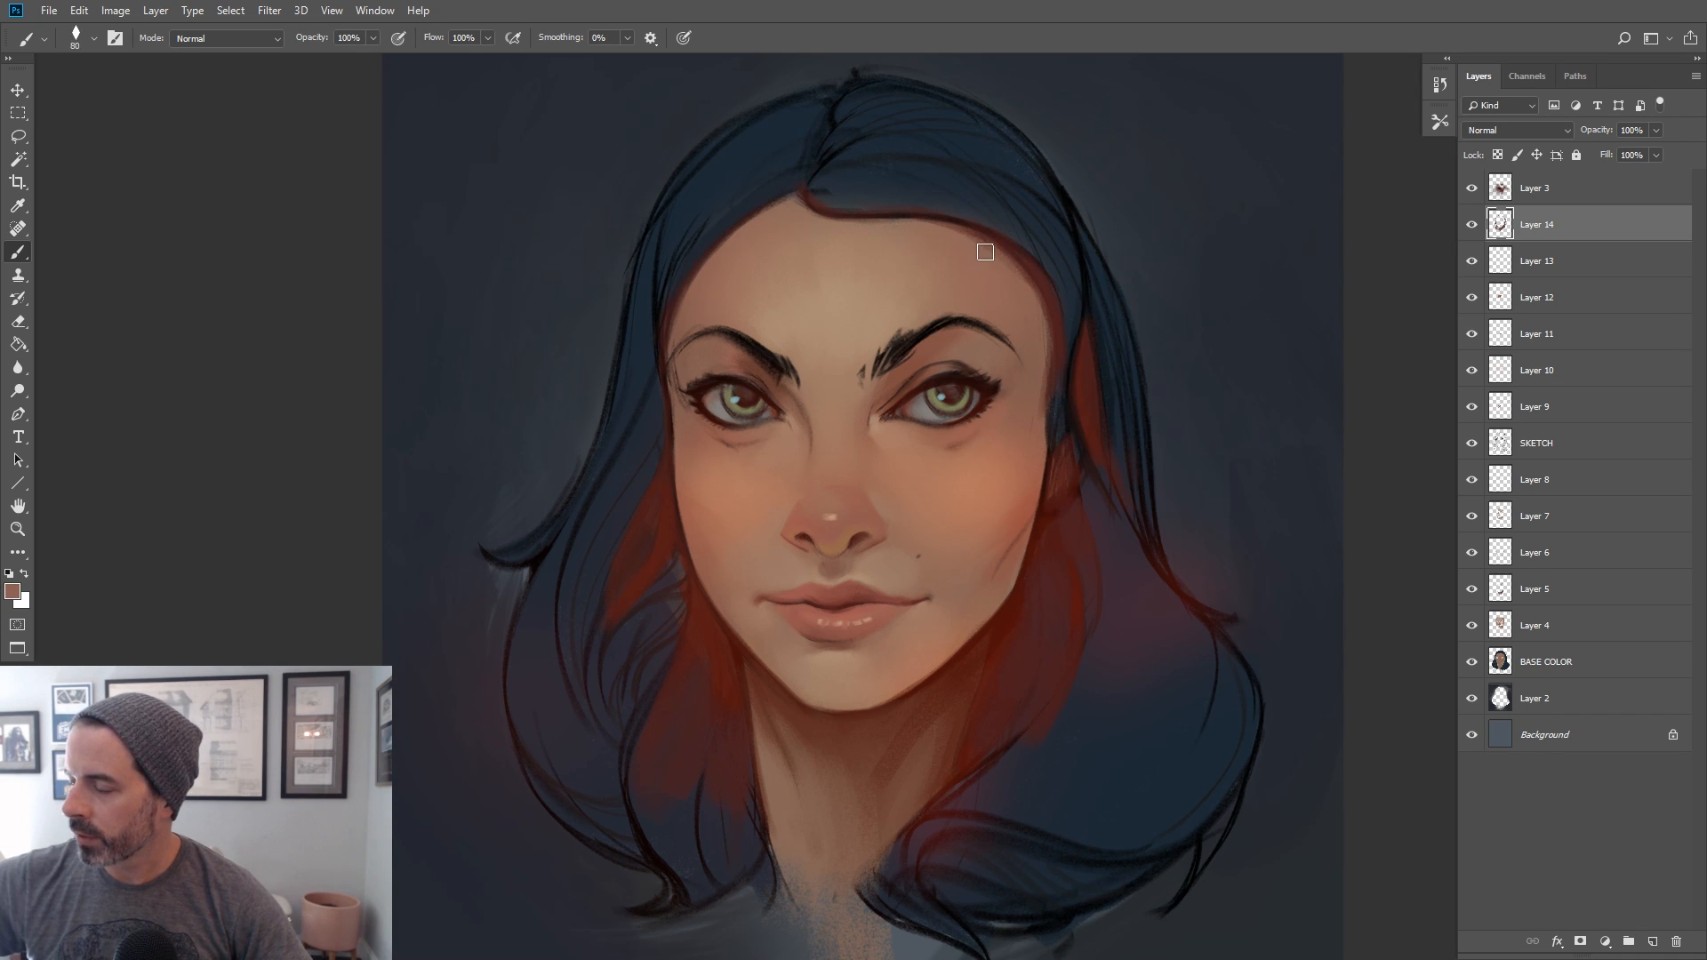
pyautogui.keyDown('alt'); pyautogui.click(1046, 273); pyautogui.keyUp('alt')
pyautogui.press('[')
pyautogui.press('[')
pyautogui.press('[')
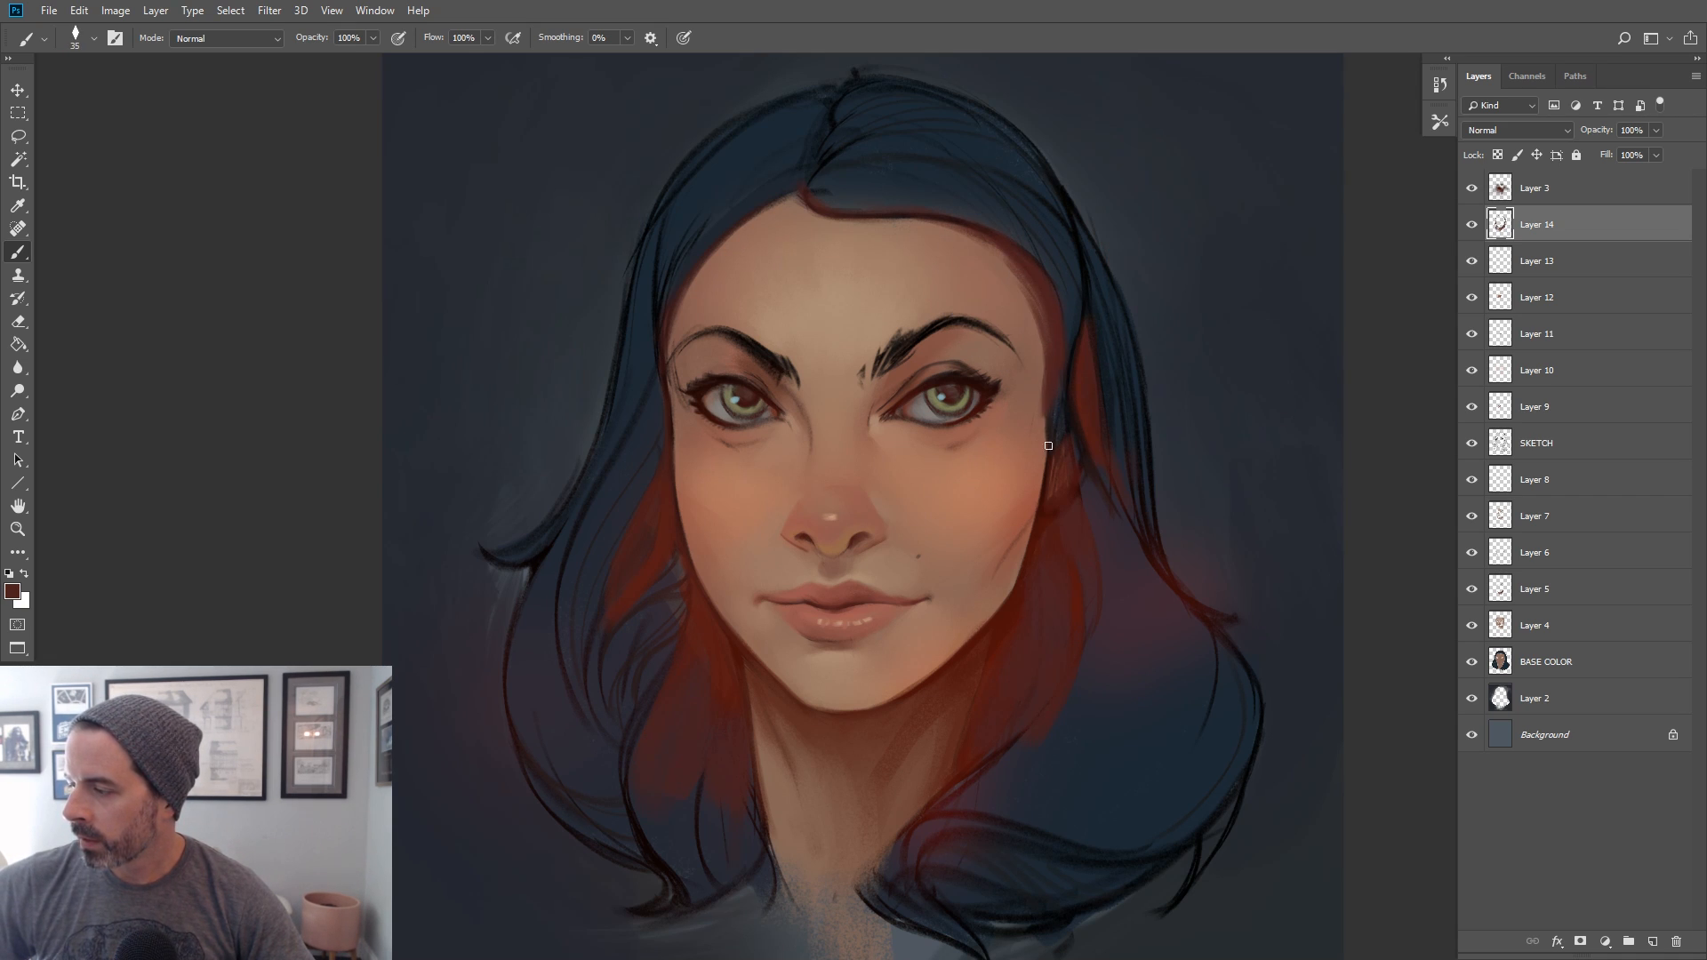
pyautogui.moveTo(1047, 451); pyautogui.dragTo(1041, 496)
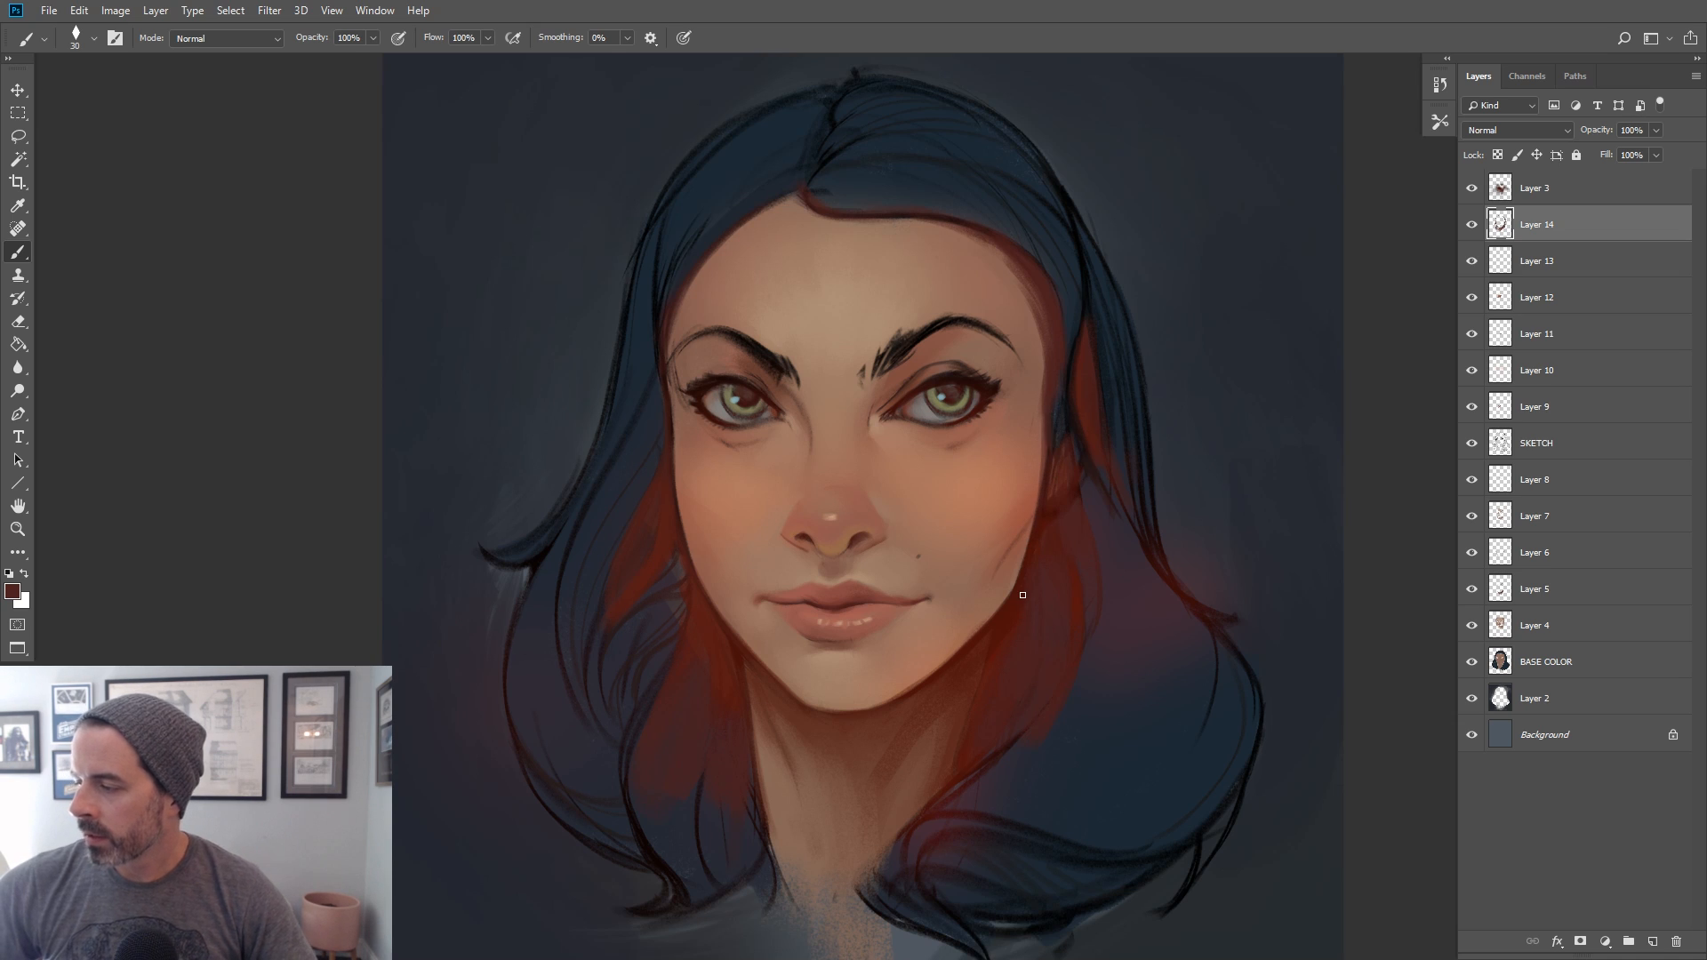
# Paint over the sketch line on the right cheek with sampled warm orange, enlarging the brush to 125 px
pyautogui.press(']')
pyautogui.press(']')
pyautogui.keyDown('alt'); pyautogui.click(1022, 514); pyautogui.keyUp('alt')
pyautogui.press(']')
pyautogui.press(']')
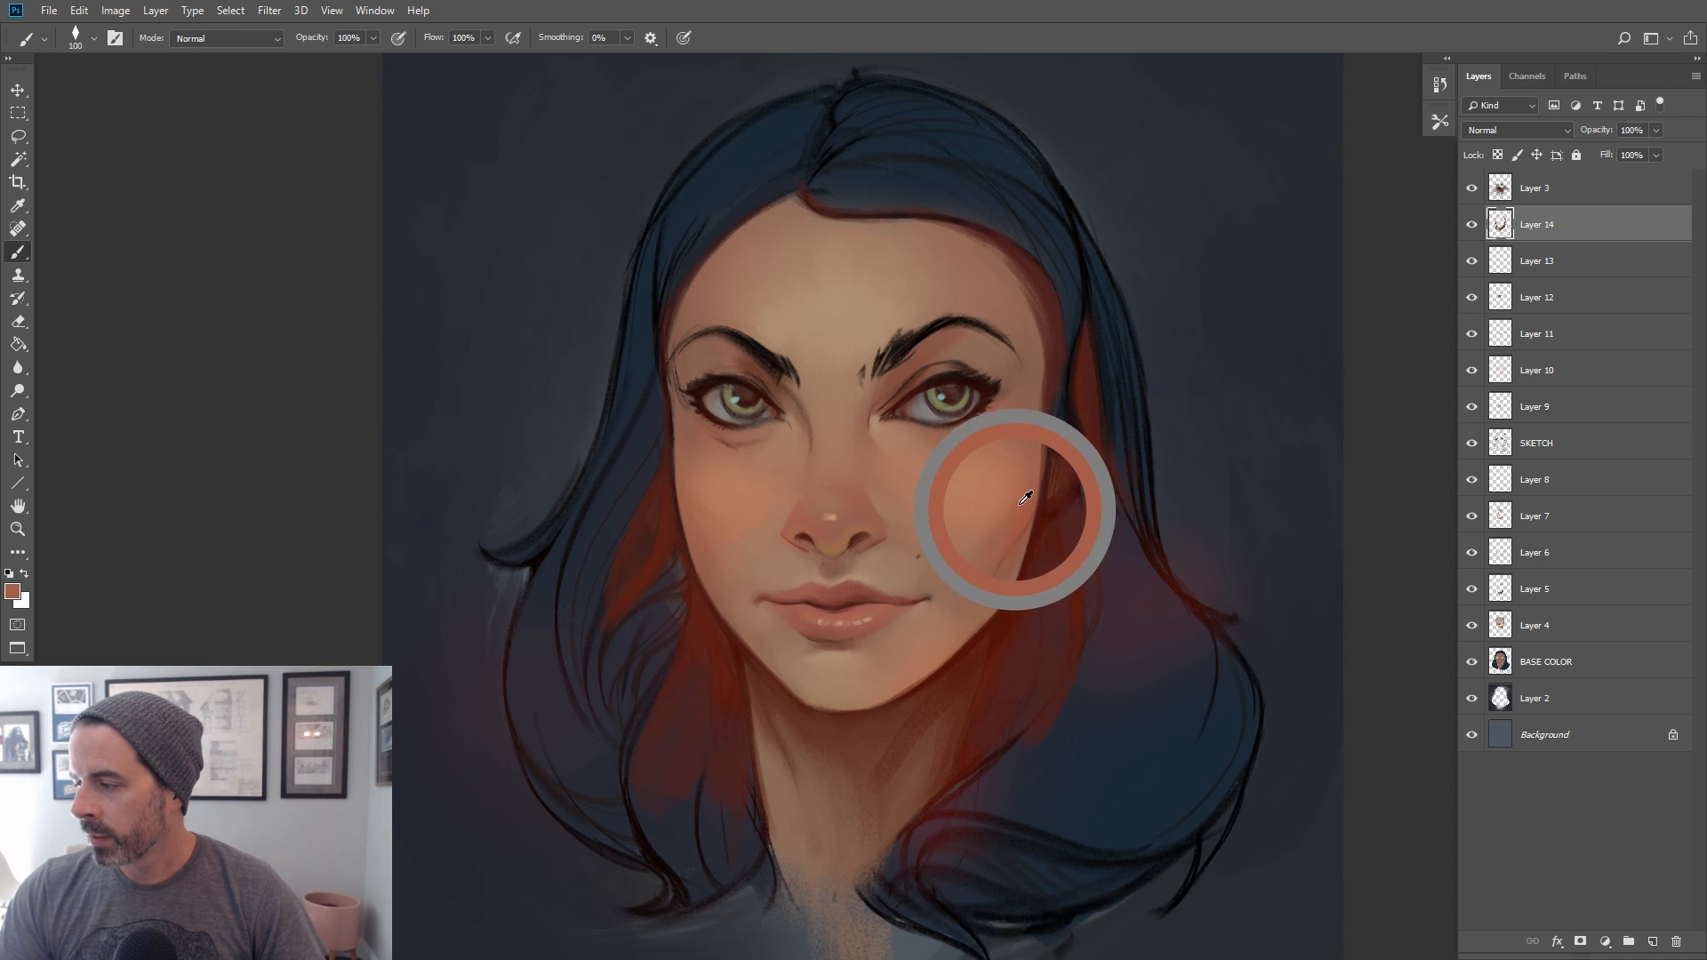
pyautogui.press(']')
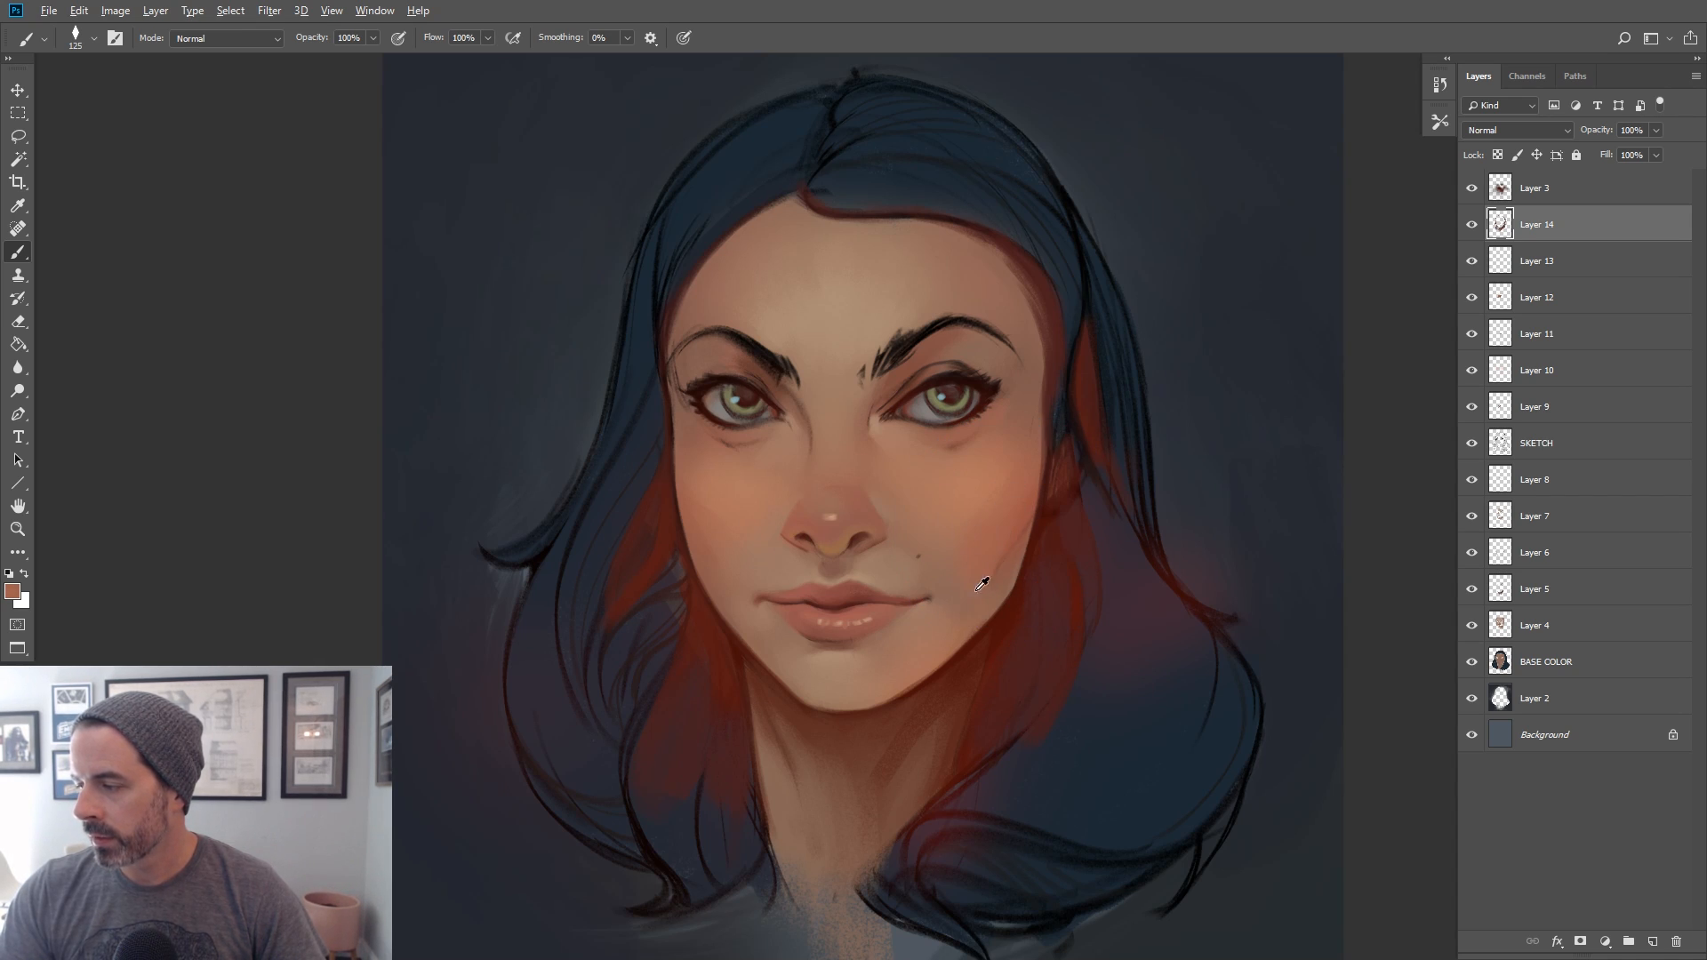
# Blend the blush across the right cheek with repeatedly sampled warm skin tones and a 150 px brush
pyautogui.keyDown('alt'); pyautogui.click(966, 516); pyautogui.keyUp('alt')
pyautogui.press(']')
pyautogui.keyDown('alt'); pyautogui.click(1004, 525); pyautogui.keyUp('alt')
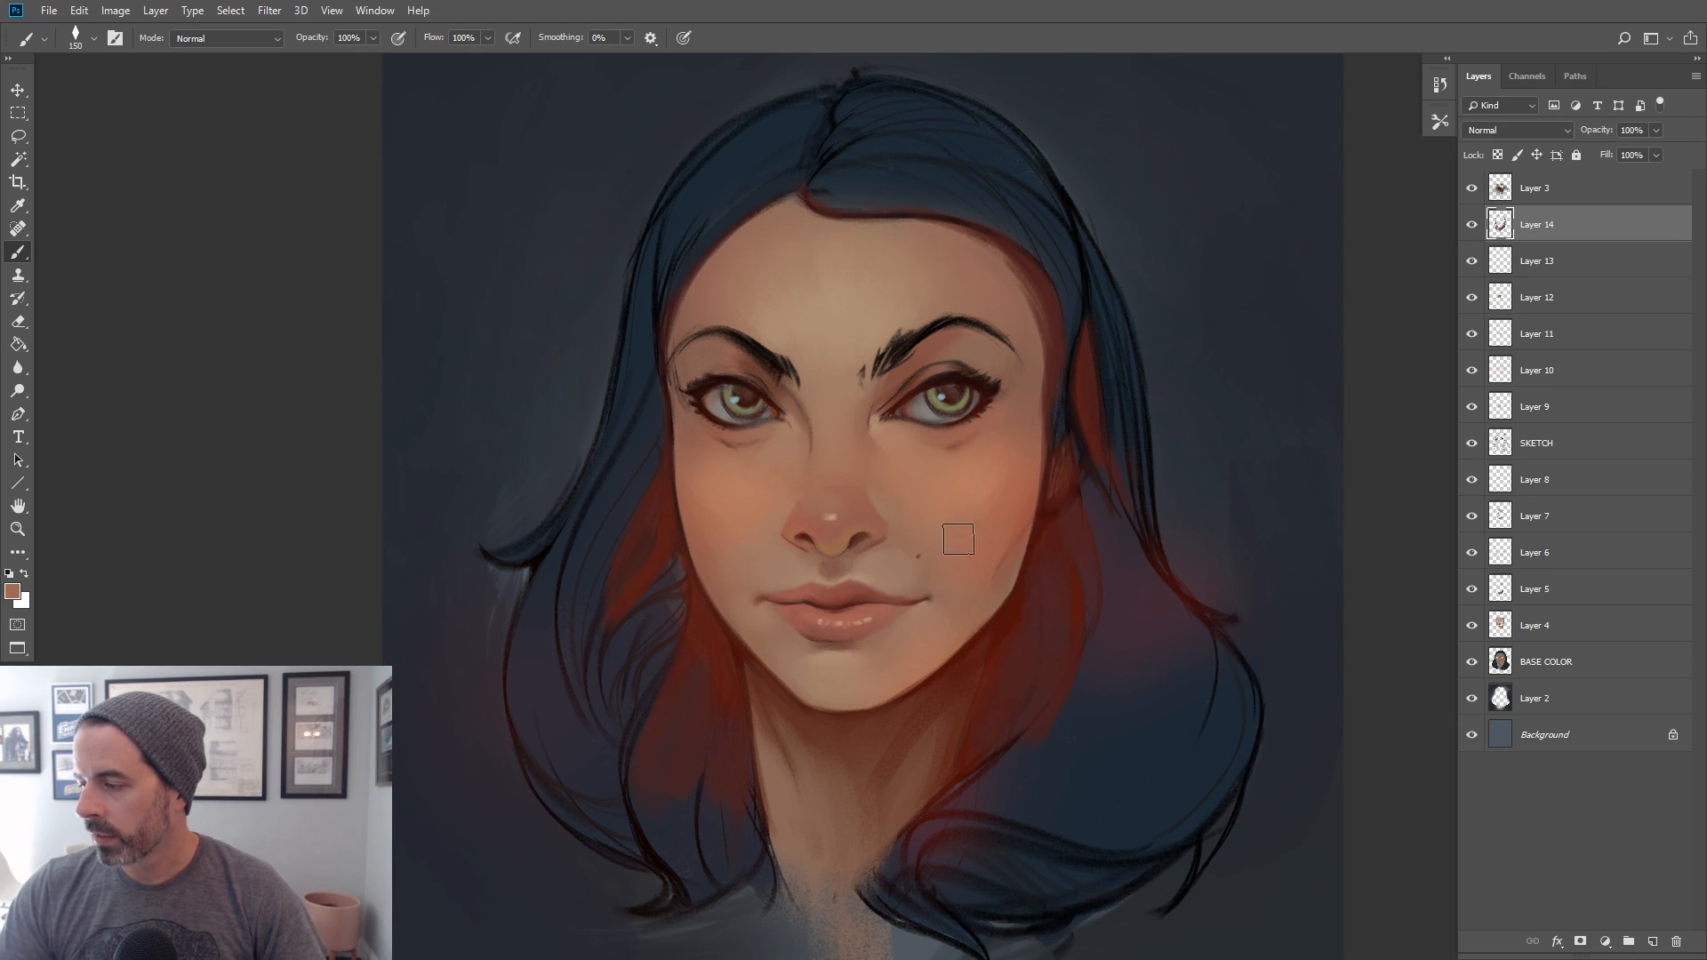
pyautogui.keyDown('alt'); pyautogui.click(996, 474); pyautogui.keyUp('alt')
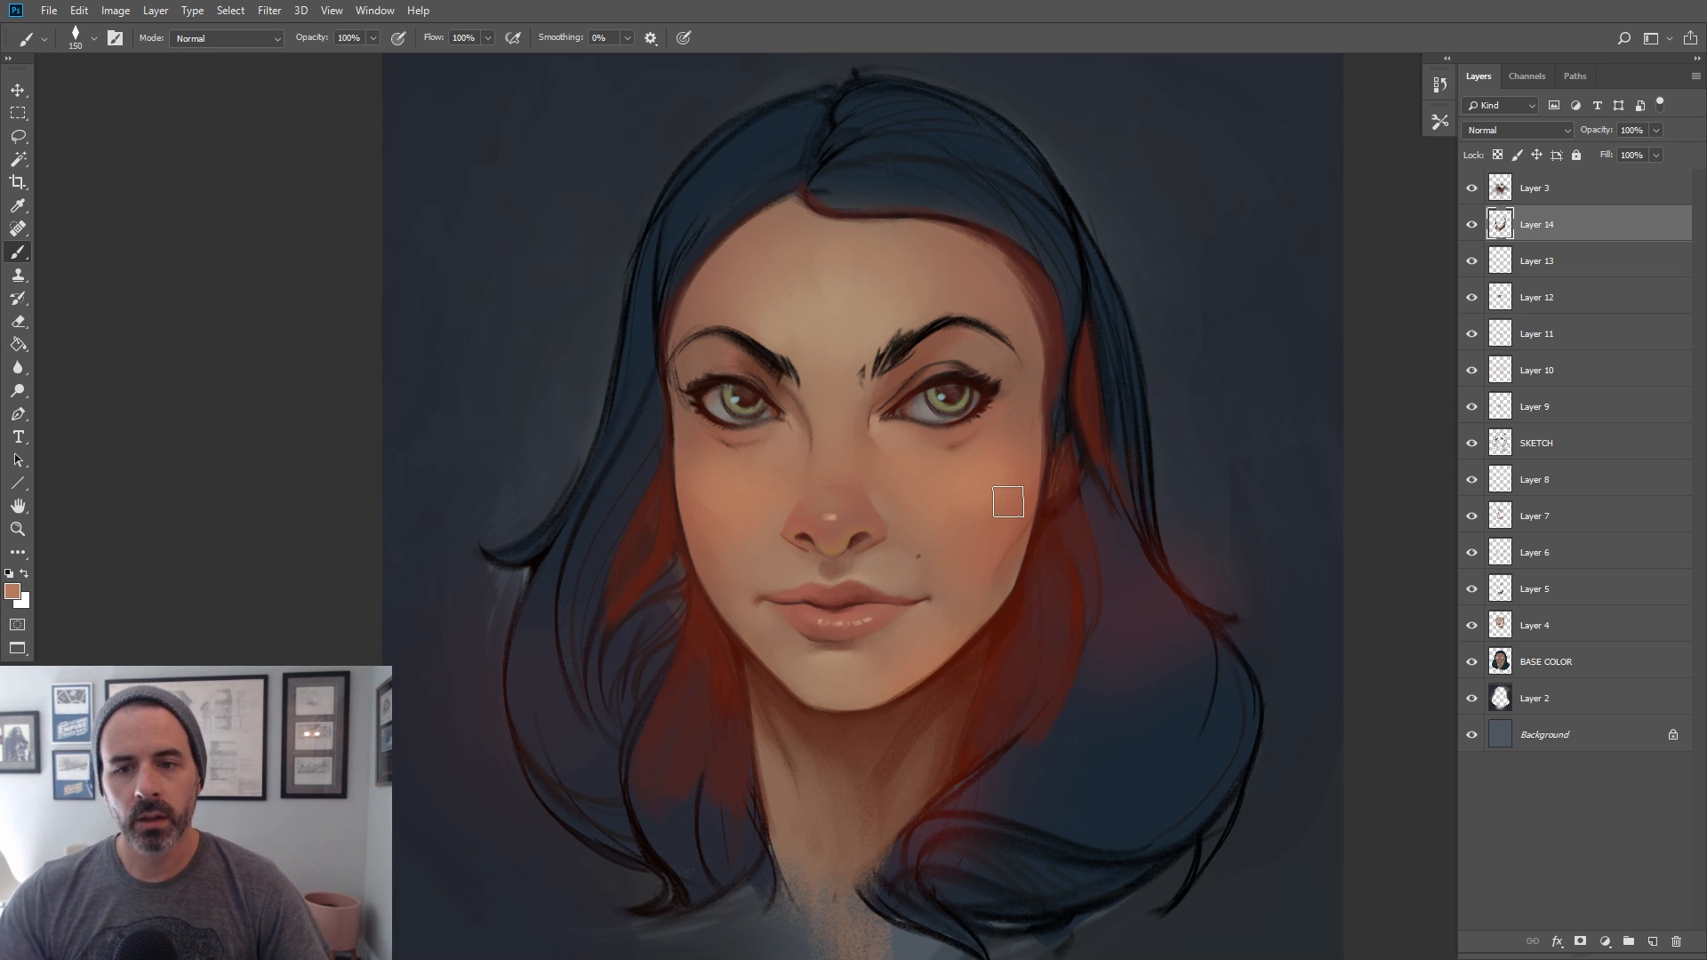
pyautogui.keyDown('alt'); pyautogui.click(1005, 518); pyautogui.keyUp('alt')
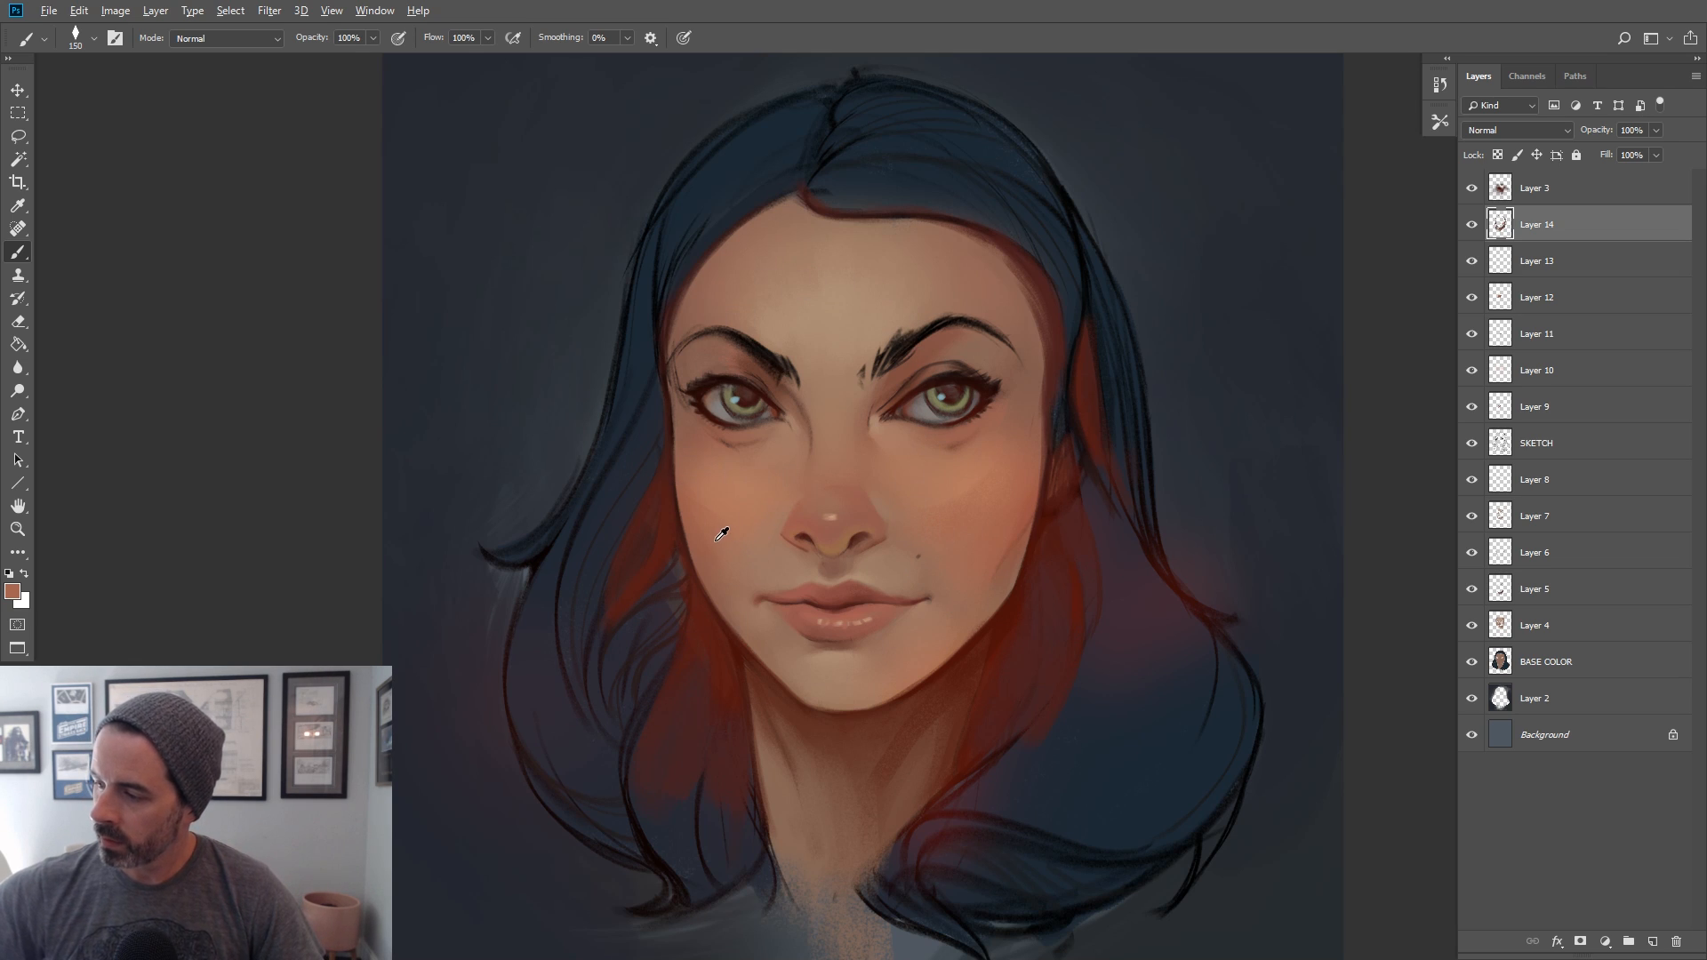
# Warm the left cheek with sampled reddish and peach skin tones, using a 150 px brush
pyautogui.press('[')
pyautogui.press(']')
pyautogui.keyDown('alt'); pyautogui.click(718, 505); pyautogui.keyUp('alt')
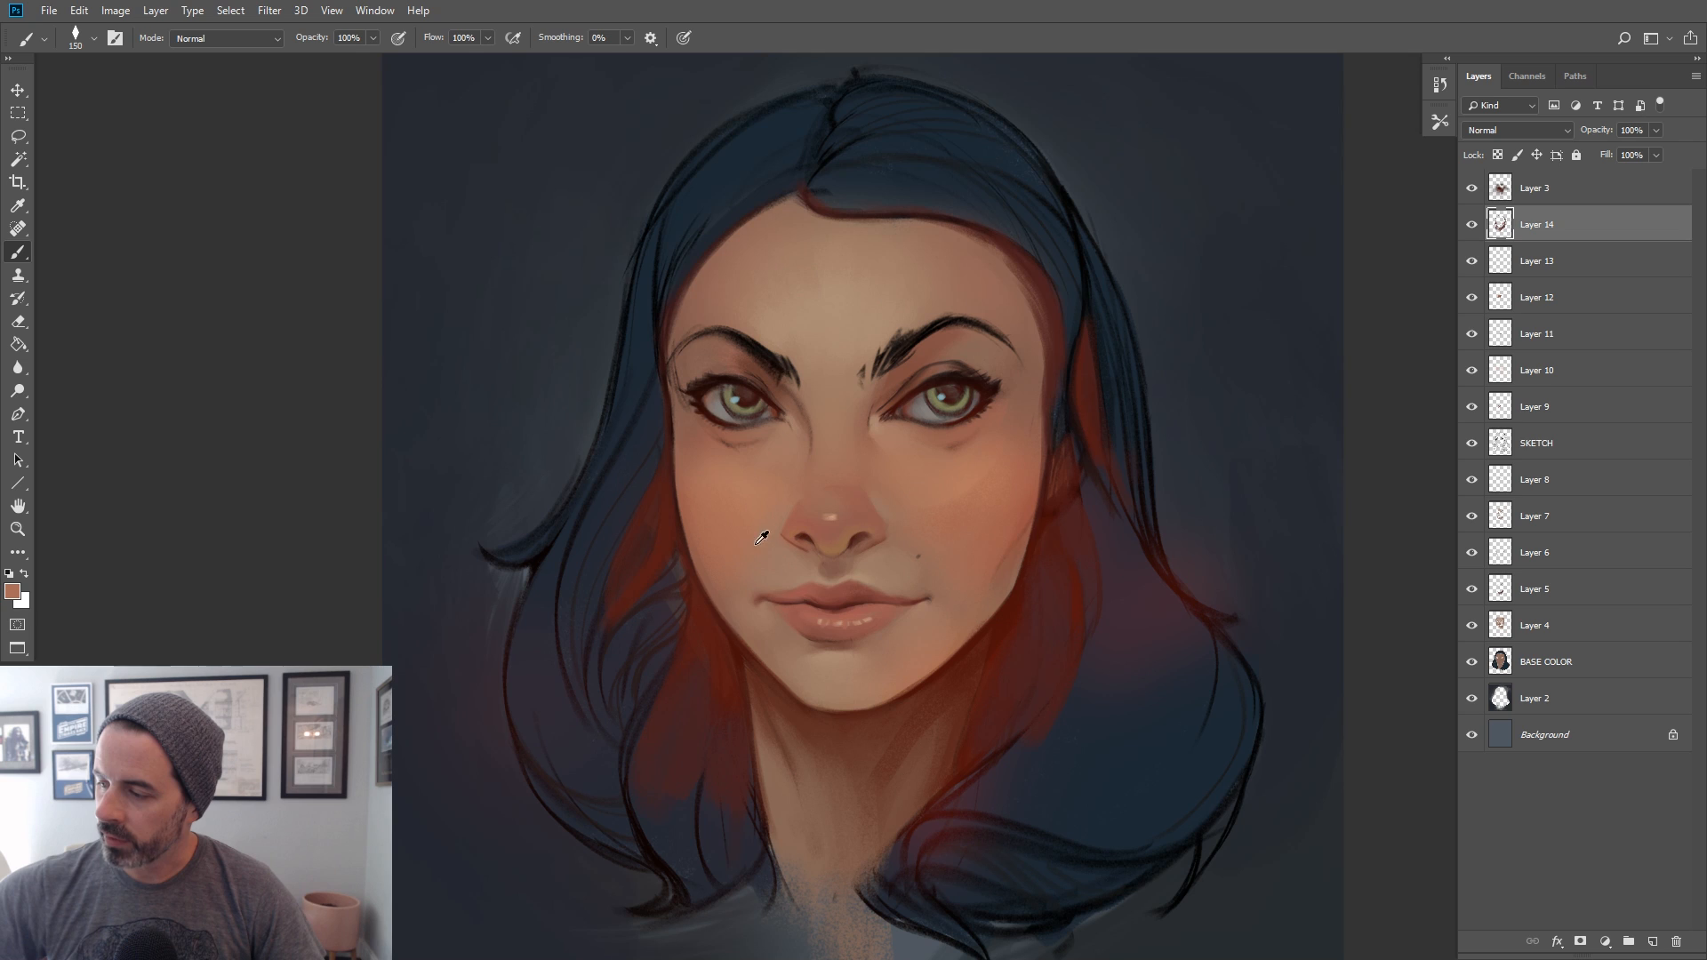
pyautogui.keyDown('alt'); pyautogui.click(726, 465); pyautogui.keyUp('alt')
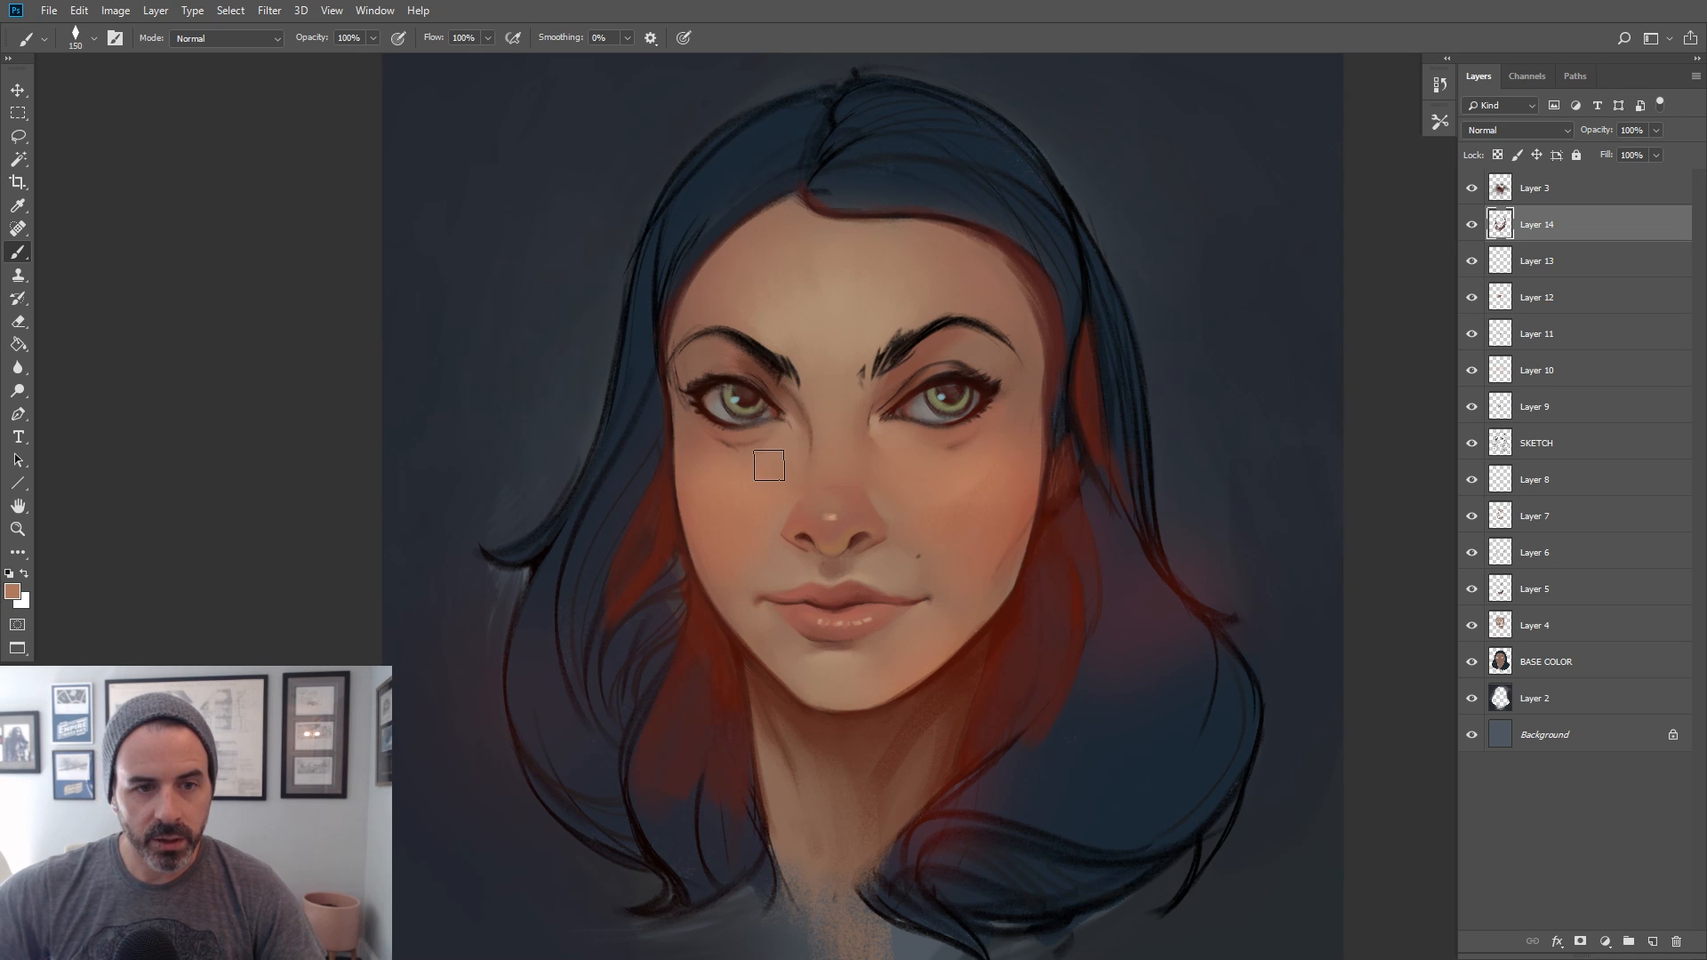
# Refine the skin beneath the inner corner of the left eye, reducing the brush to 70 px
pyautogui.press('[')
pyautogui.press('[')
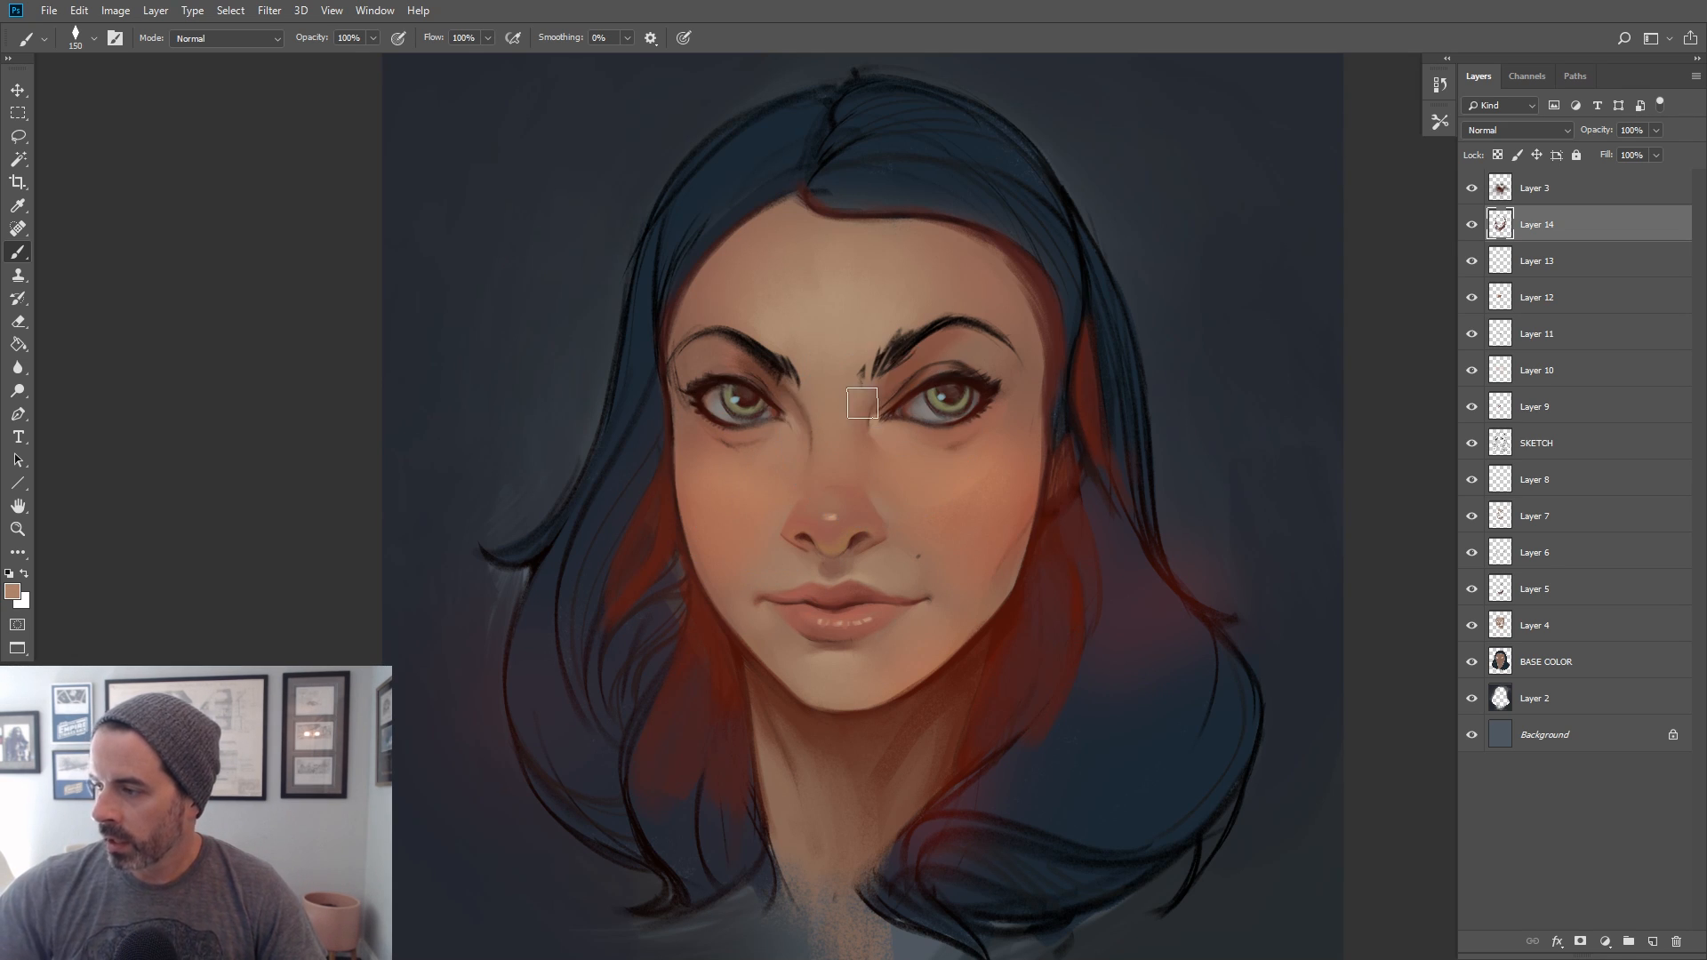
pyautogui.press('[')
pyautogui.press('[')
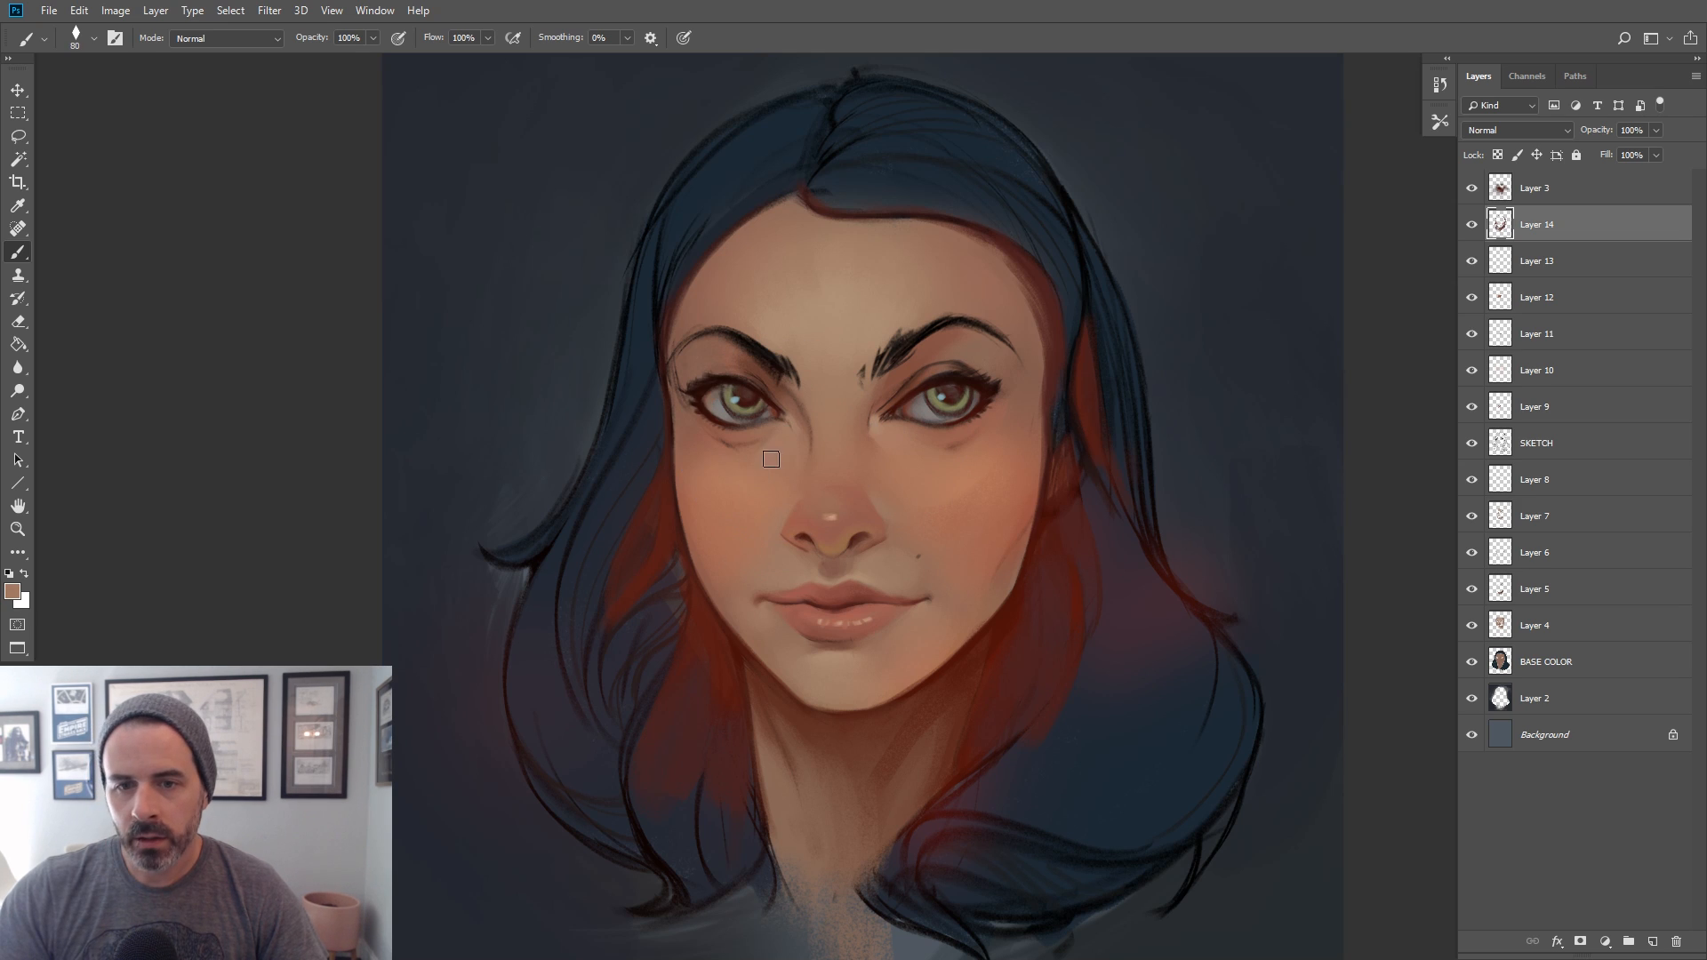
pyautogui.press('[')
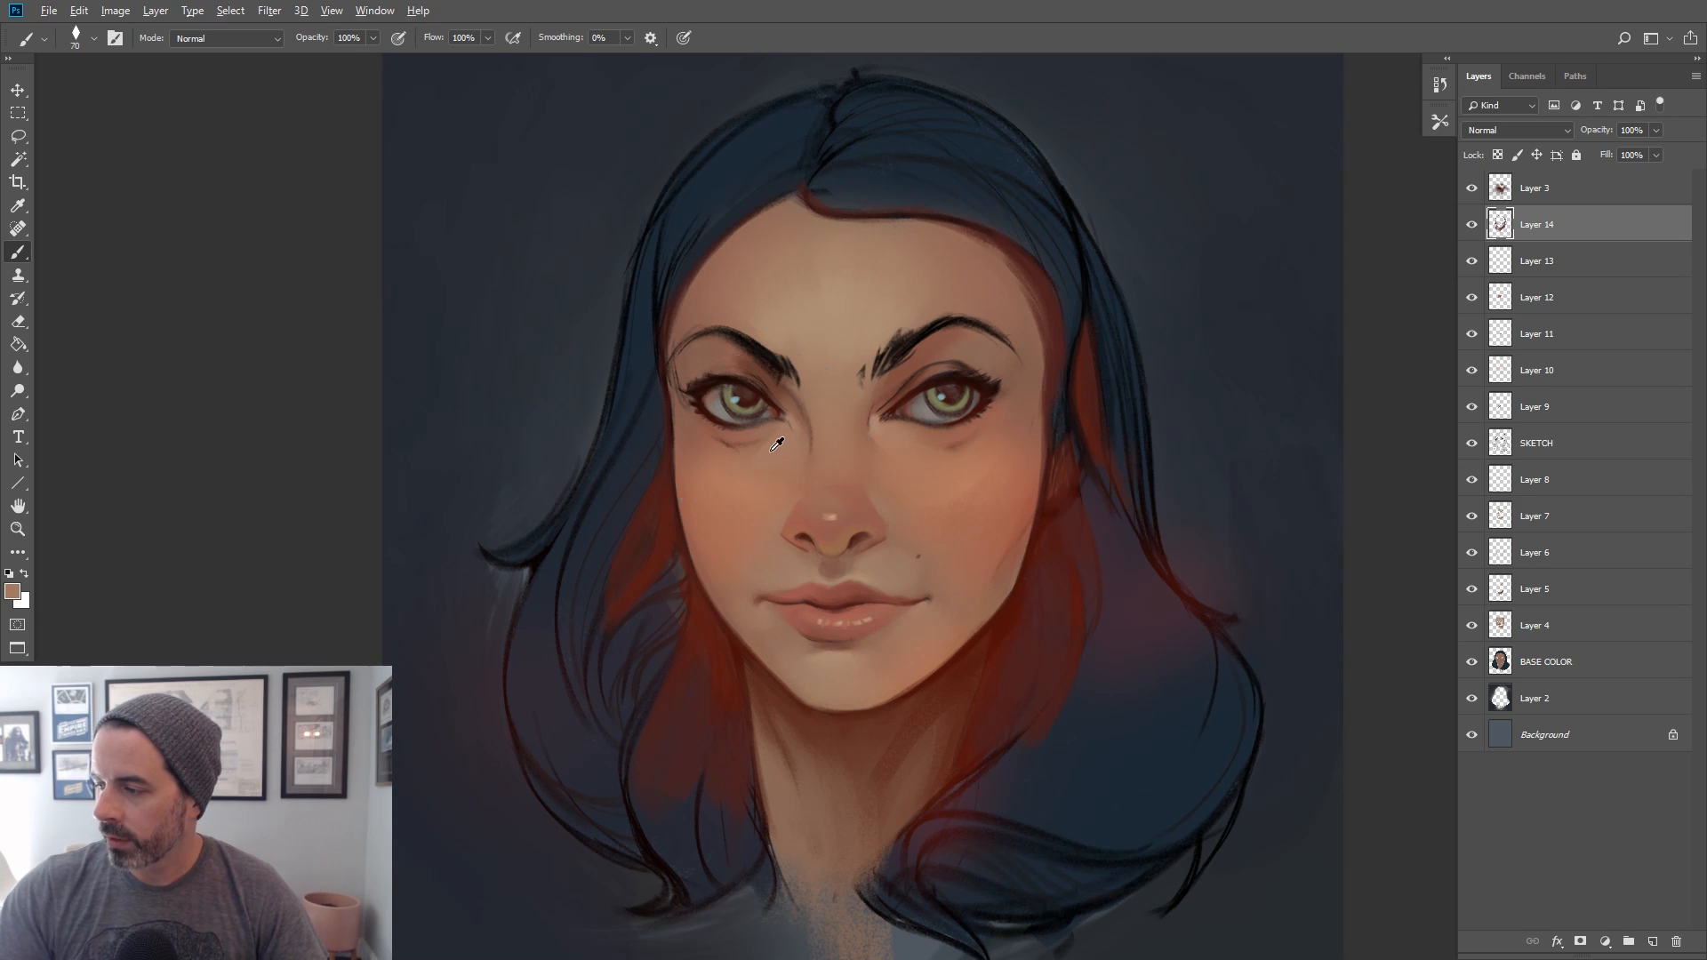
pyautogui.press(']')
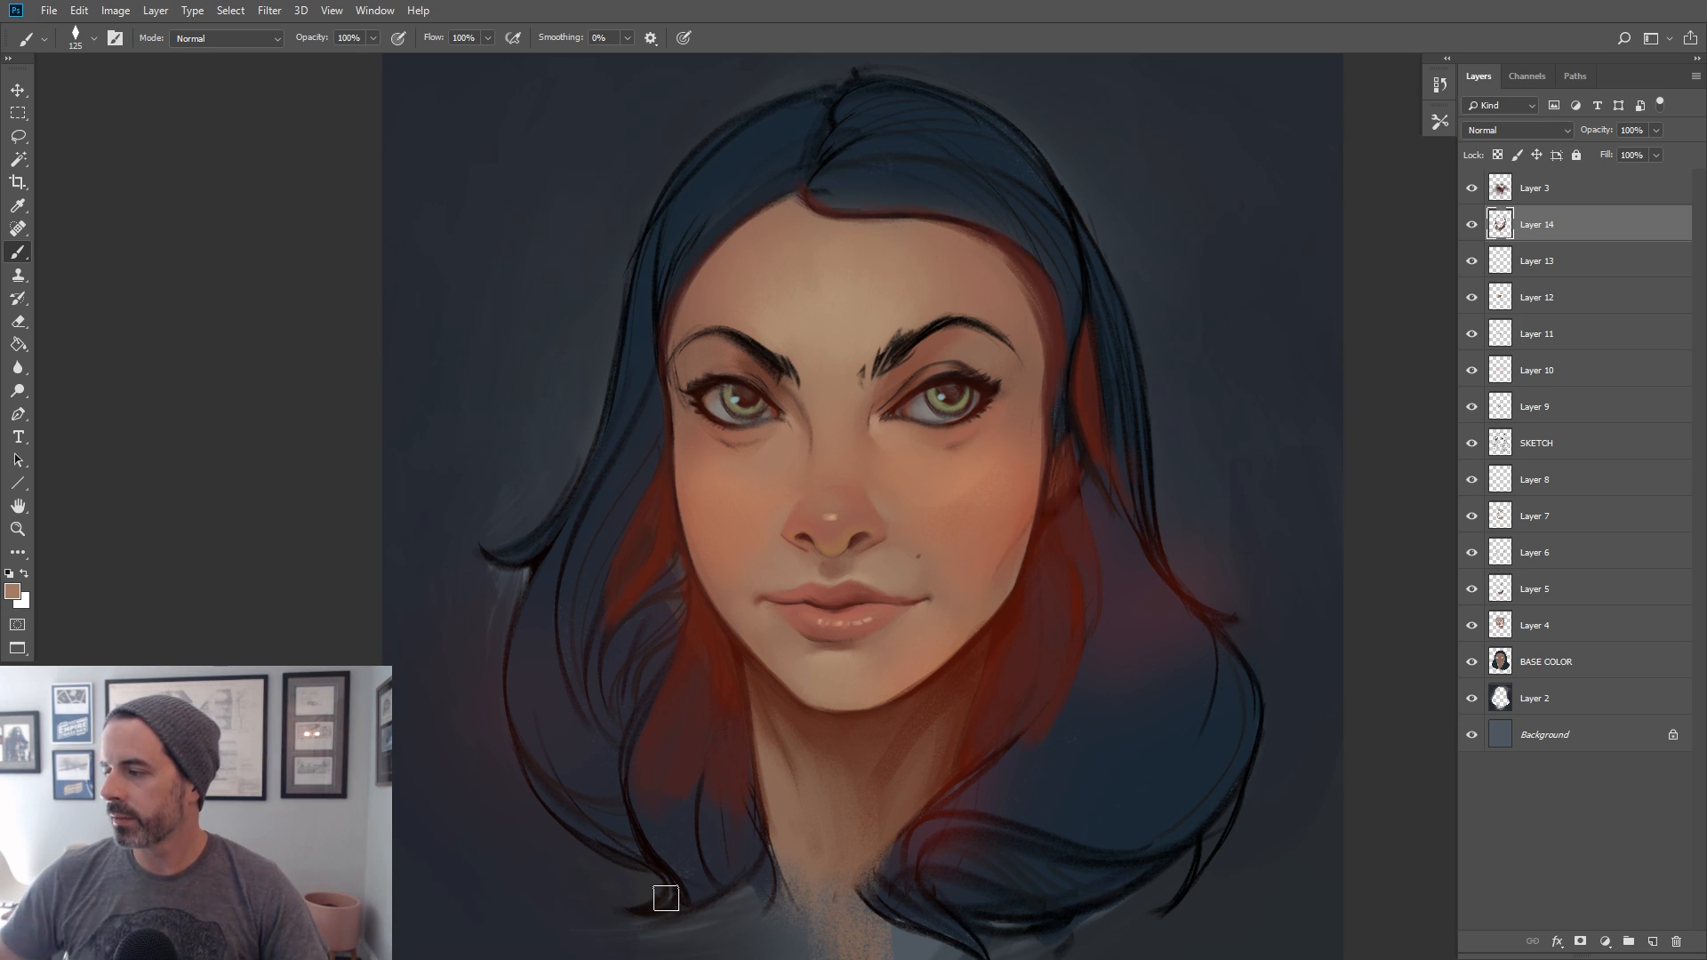
# Smooth the right cheek's blush with sampled skin tones, reducing the brush from 150 to 100 px
pyautogui.press(']')
pyautogui.press(']')
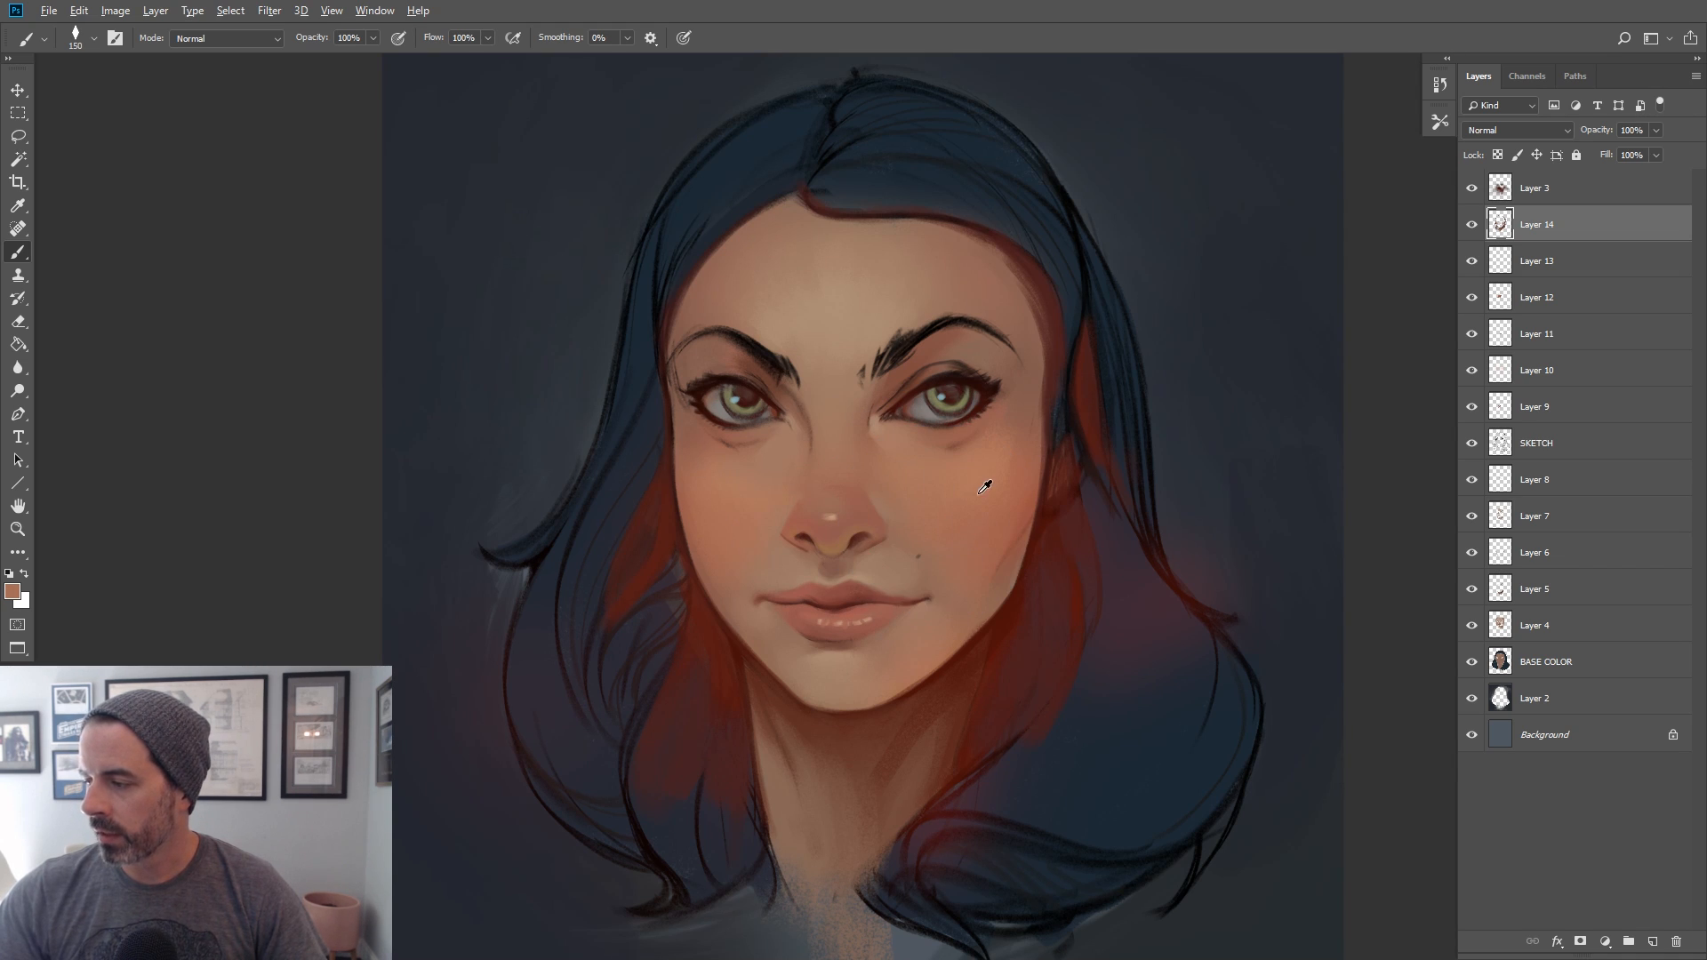
pyautogui.press('[')
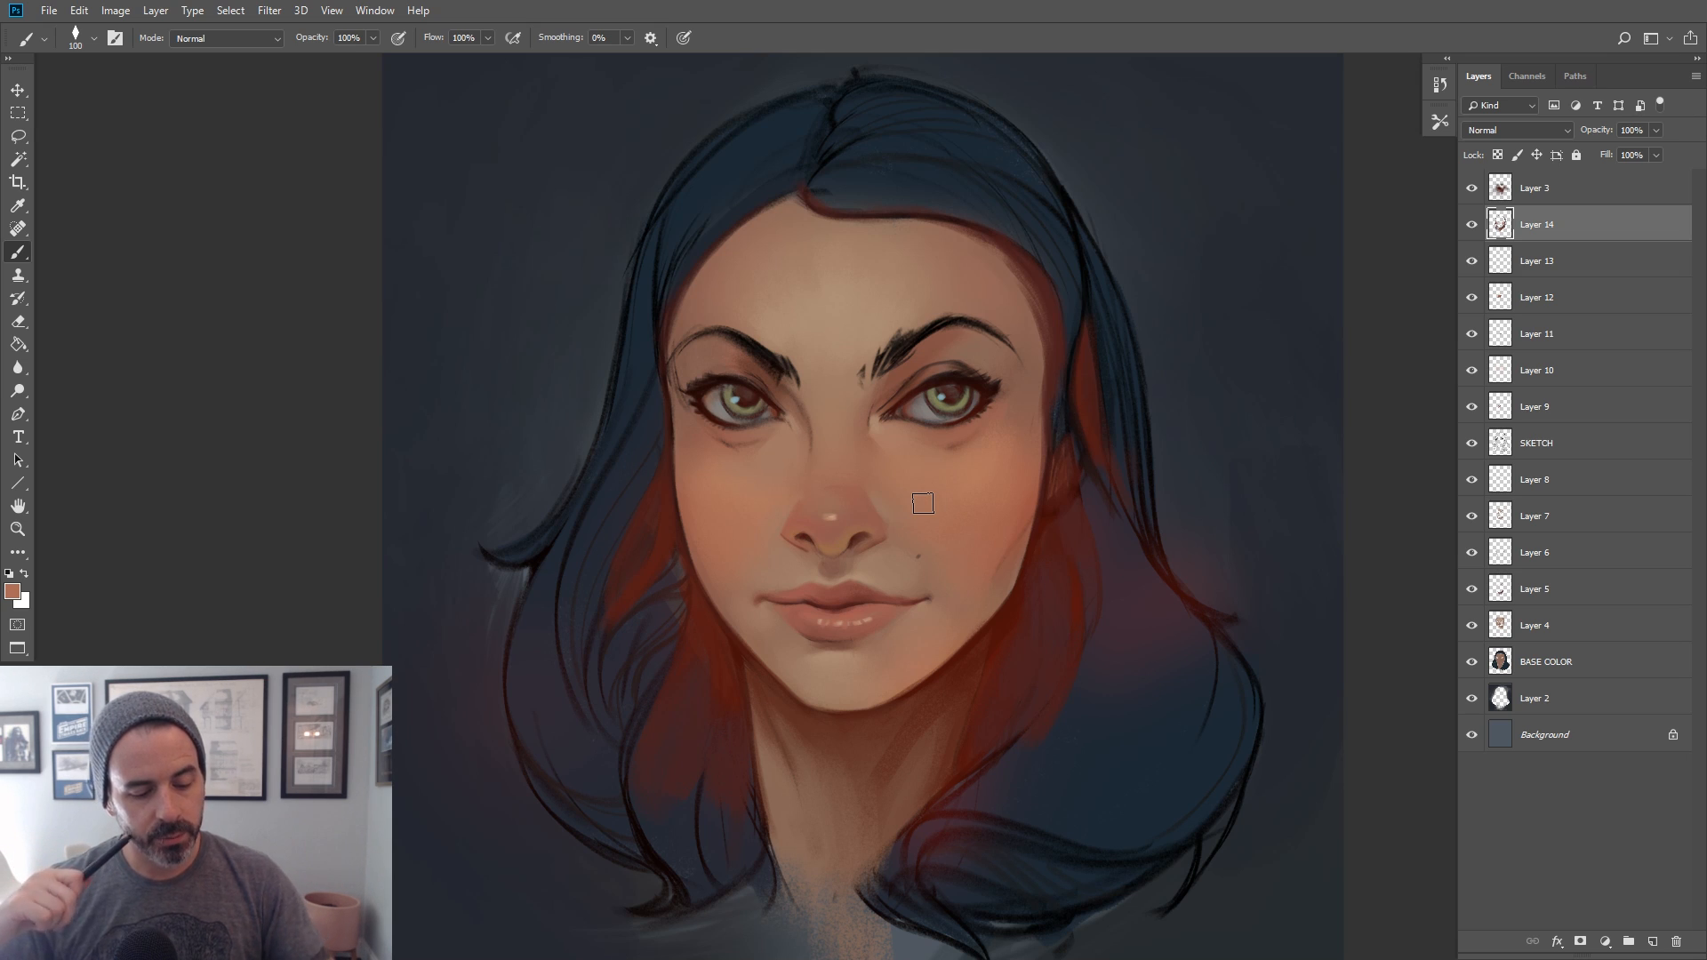
pyautogui.keyDown('alt'); pyautogui.click(1012, 503); pyautogui.keyUp('alt')
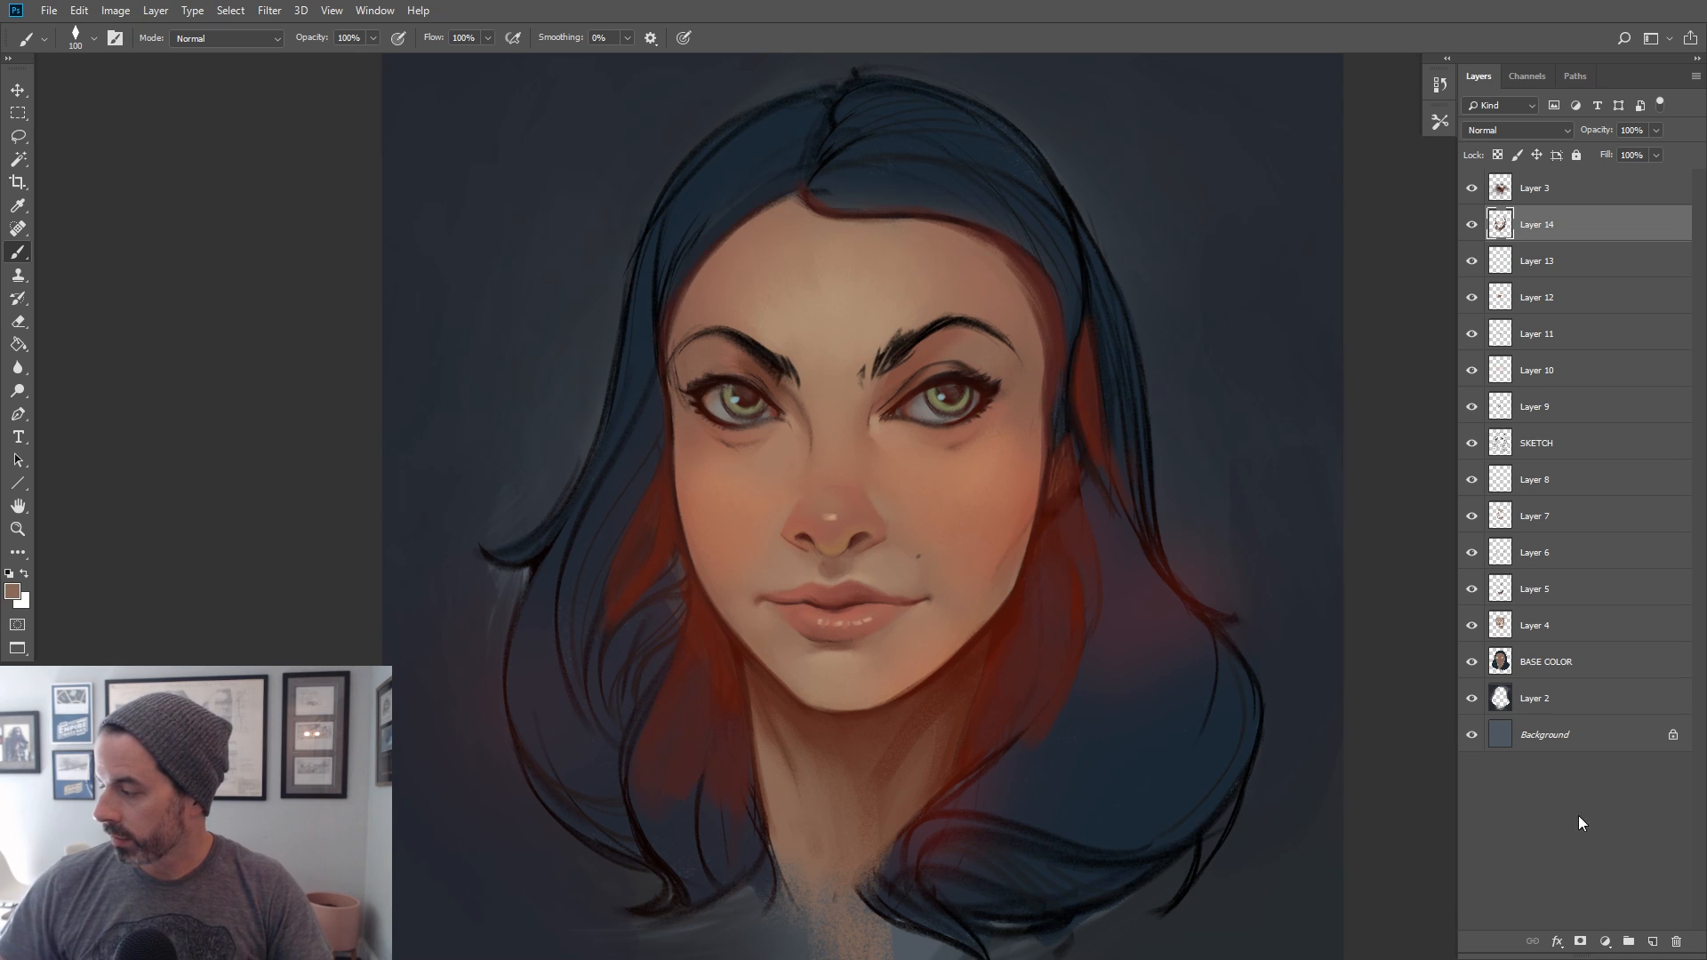
# Add a new layer above Layer 14 and set the foreground colour to a pale blue-grey
pyautogui.click(1652, 940)
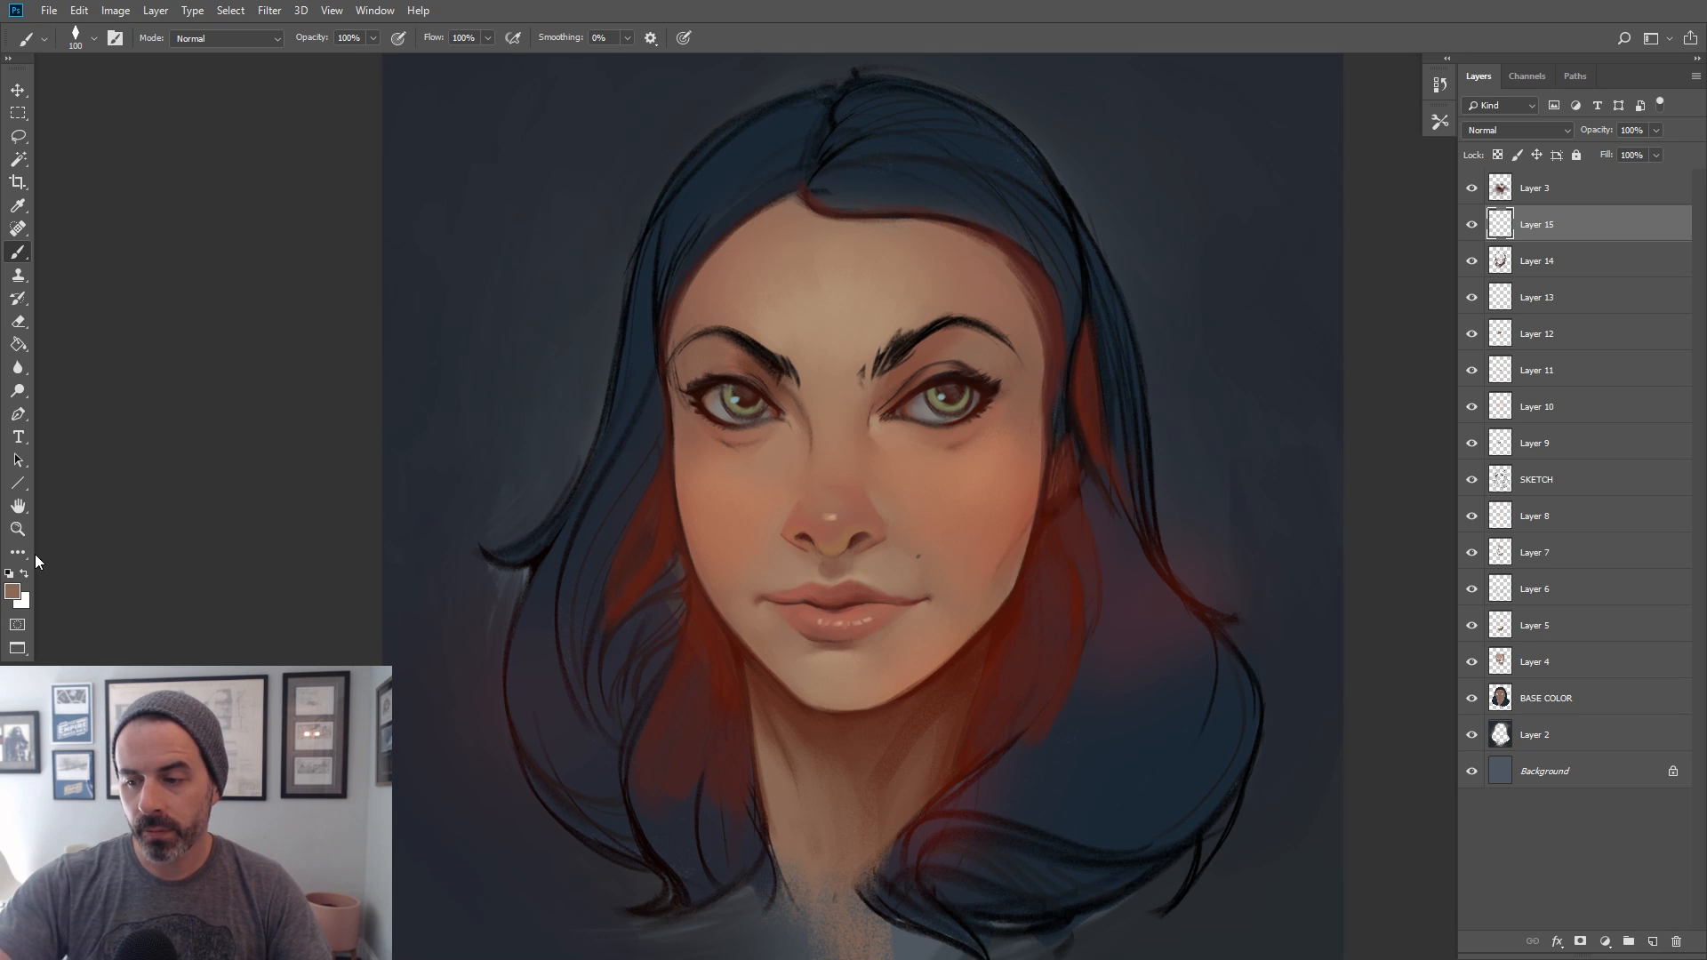
pyautogui.click(13, 591)
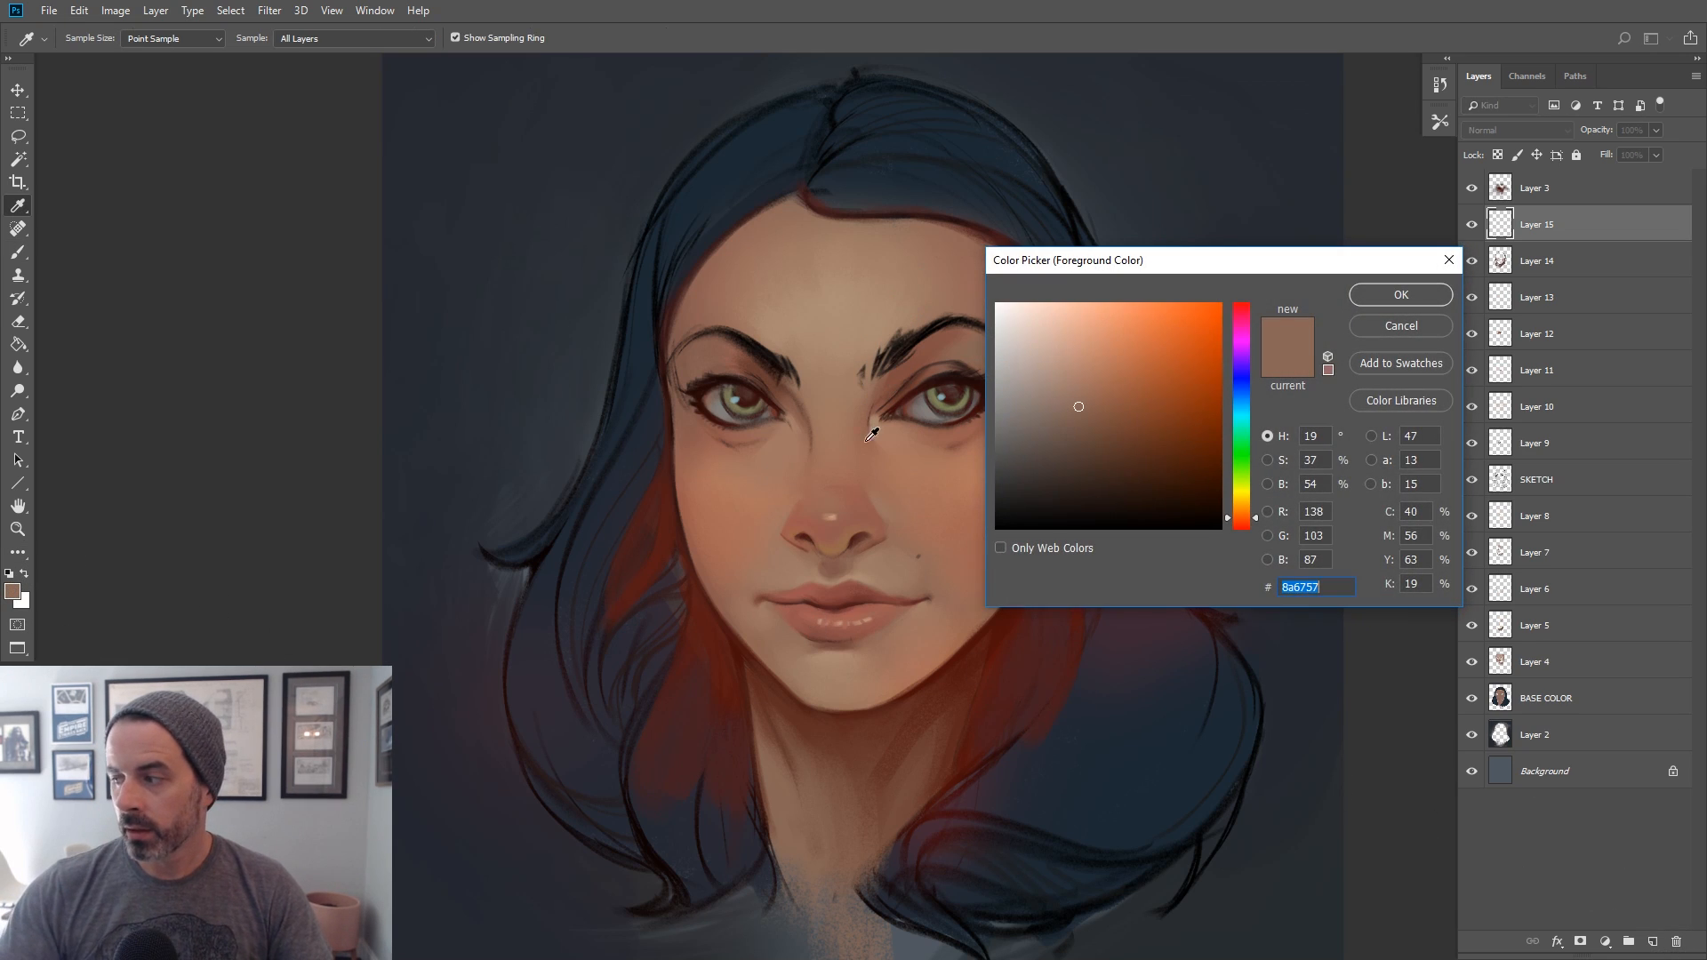
pyautogui.click(1243, 414)
pyautogui.click(1022, 360)
pyautogui.click(1402, 295)
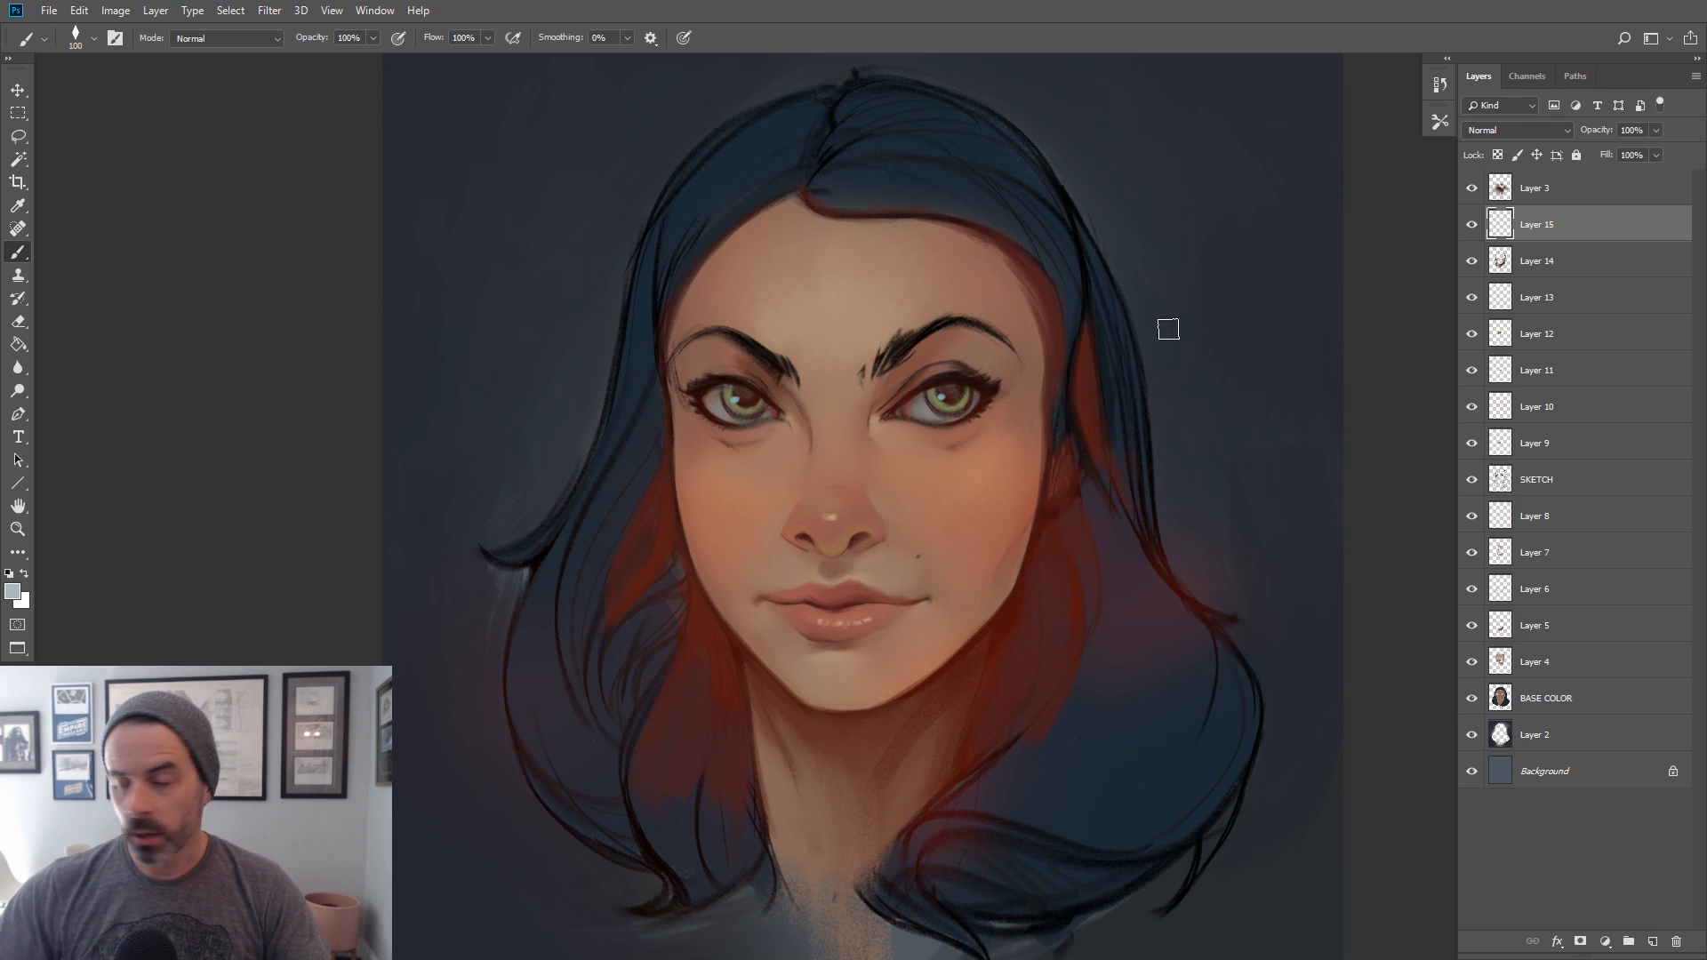
# Paint a pale blue rim light down the right side of the face and trim its edge near the brow with sampled brown
pyautogui.press('[')
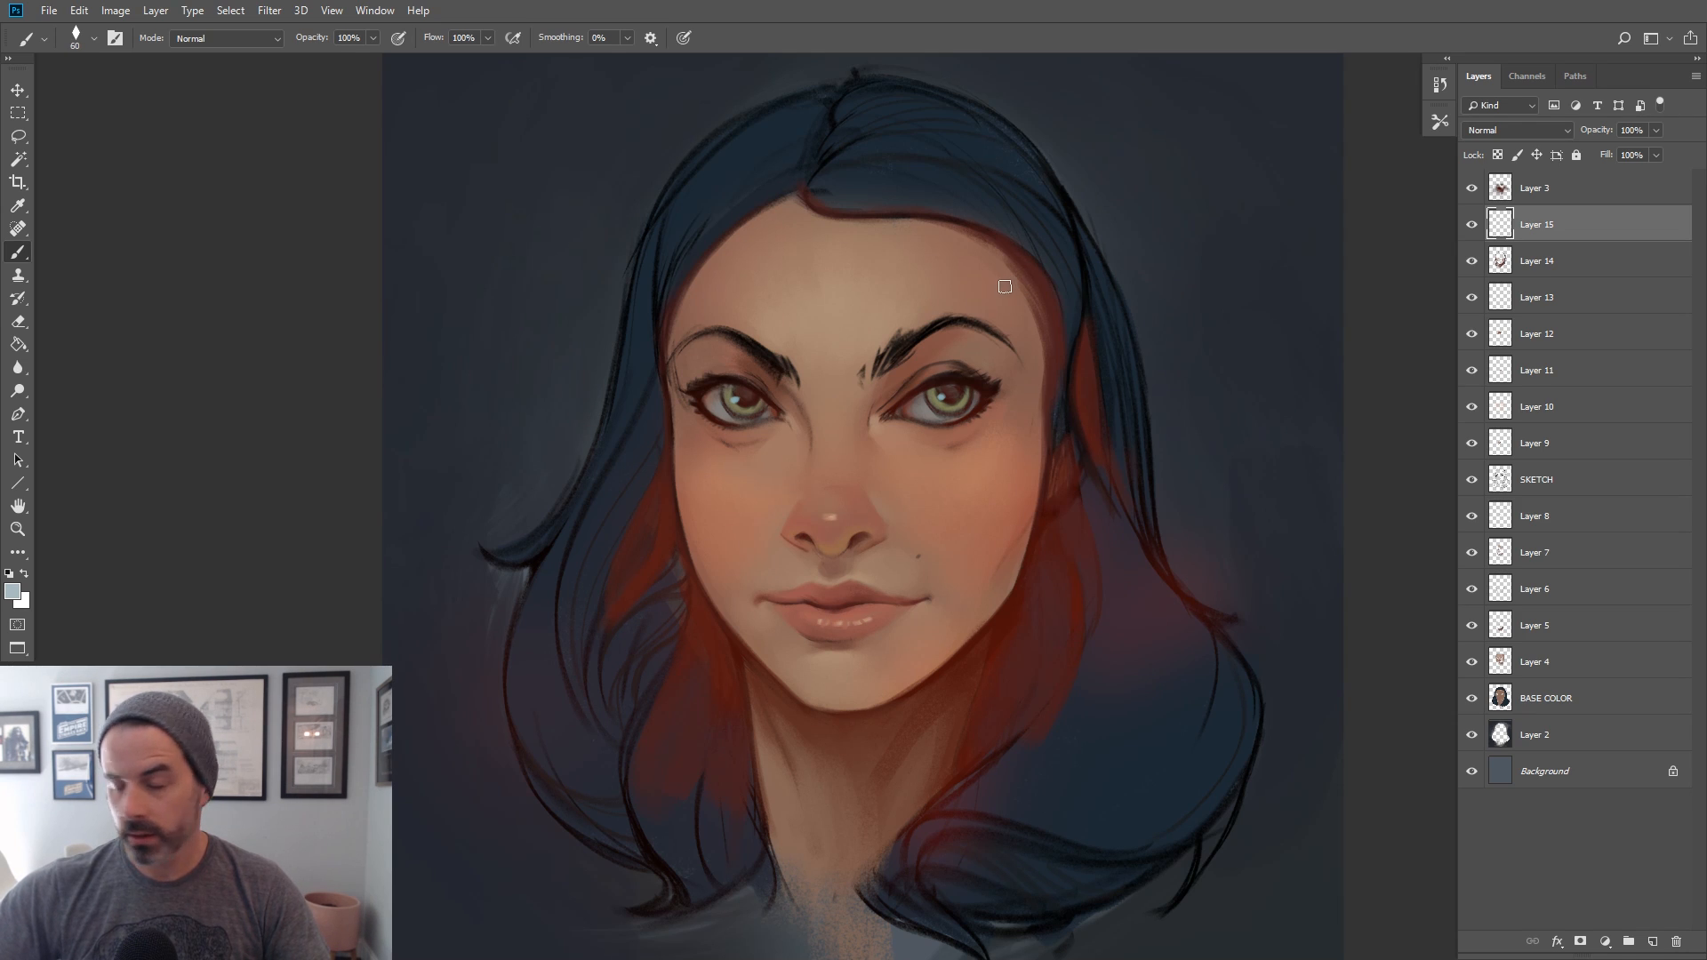
pyautogui.press(']')
pyautogui.press(']')
pyautogui.moveTo(1018, 289)
pyautogui.mouseDown()
pyautogui.moveTo(1024, 364)
pyautogui.moveTo(1001, 350)
pyautogui.moveTo(1017, 514)
pyautogui.moveTo(1028, 304)
pyautogui.moveTo(1017, 535)
pyautogui.moveTo(989, 575)
pyautogui.moveTo(1031, 461)
pyautogui.moveTo(986, 564)
pyautogui.mouseUp()
pyautogui.press(']')
pyautogui.press('[')
pyautogui.press('[')
pyautogui.press(']')
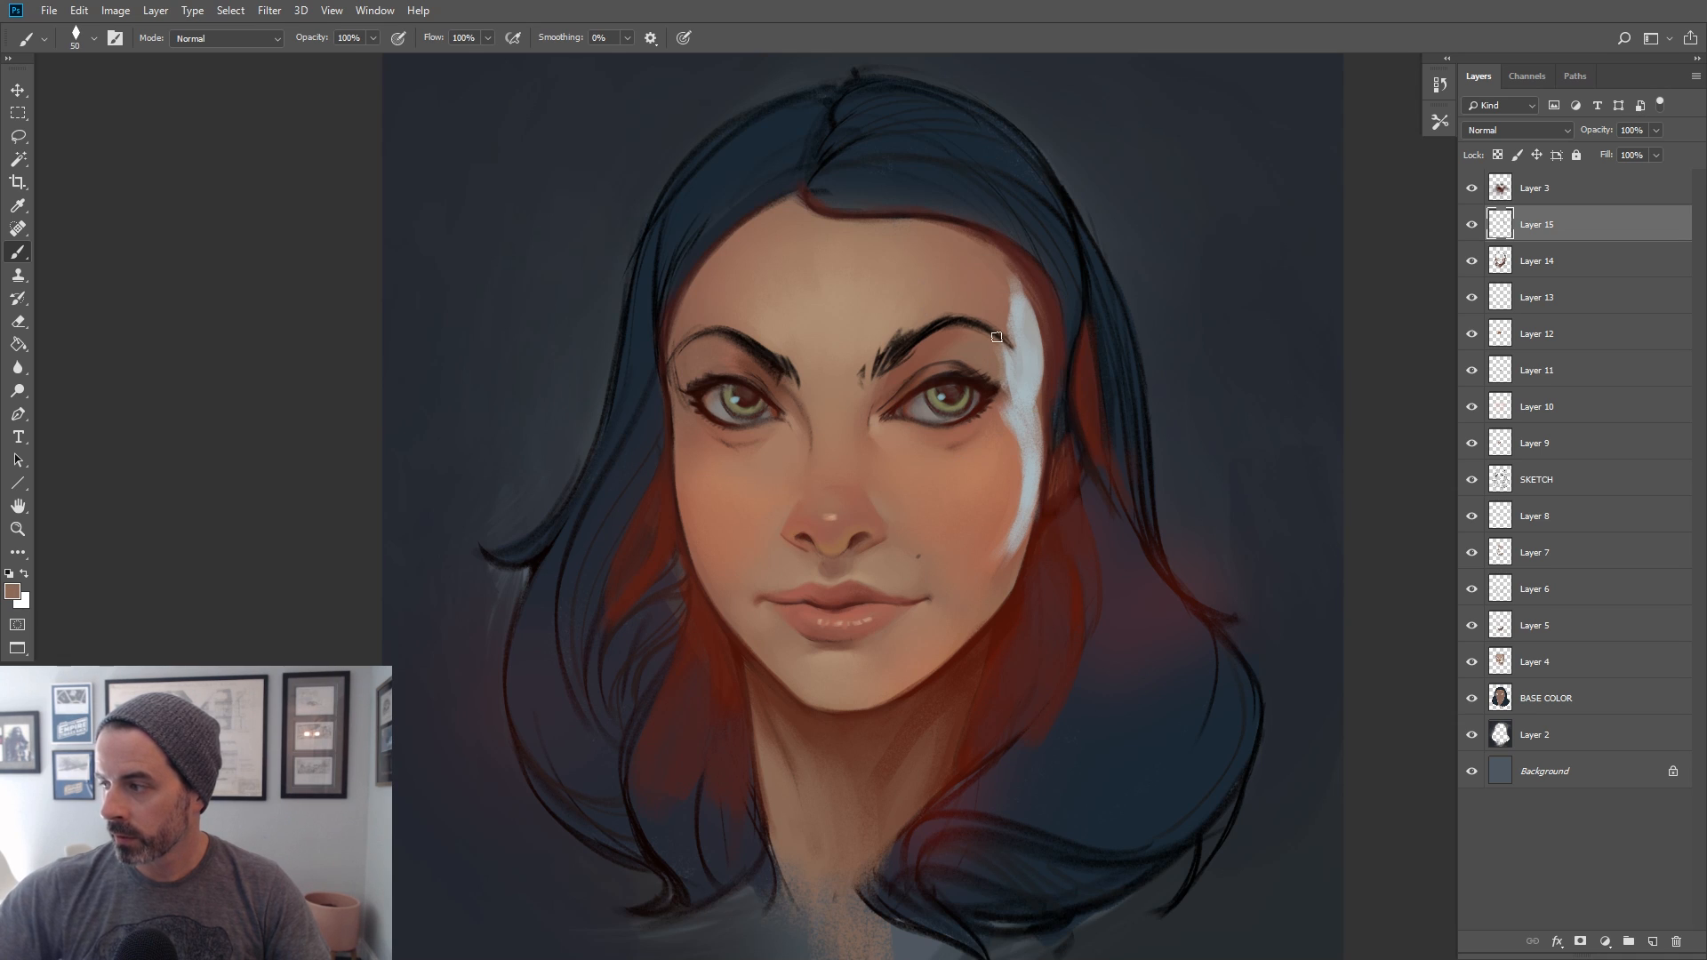
pyautogui.press(']')
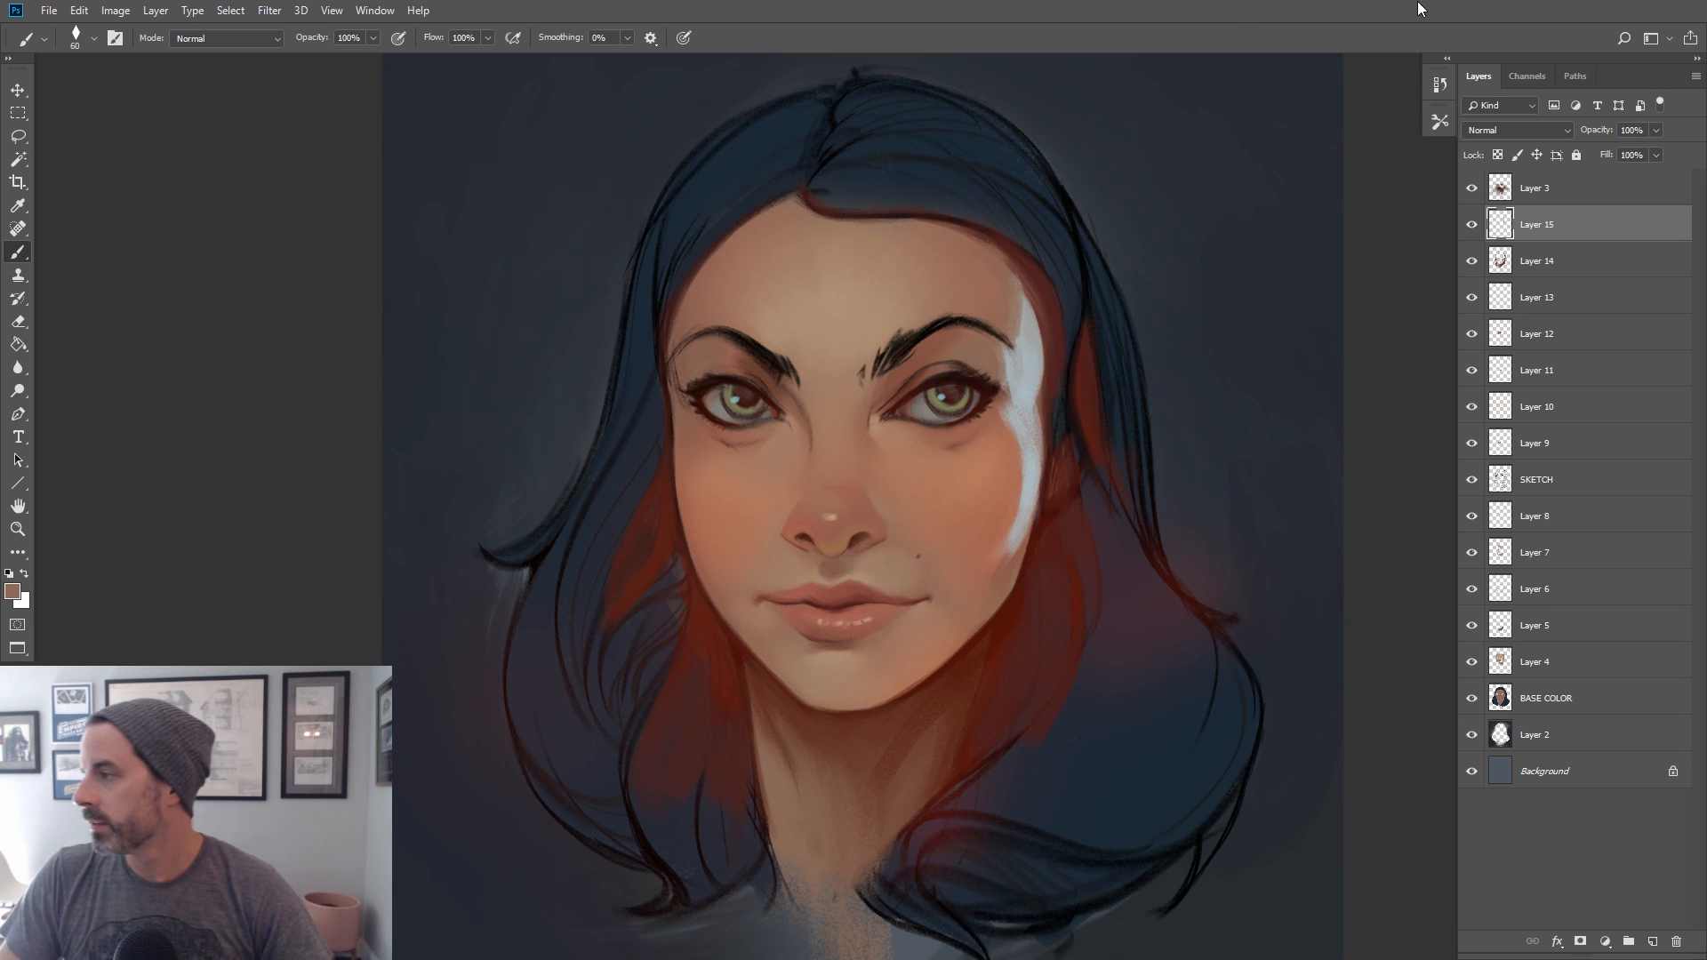
# Hide the pale blue rim-light layer, add two new layers above it, and sample dark red from the right hair edge
pyautogui.click(1471, 224)
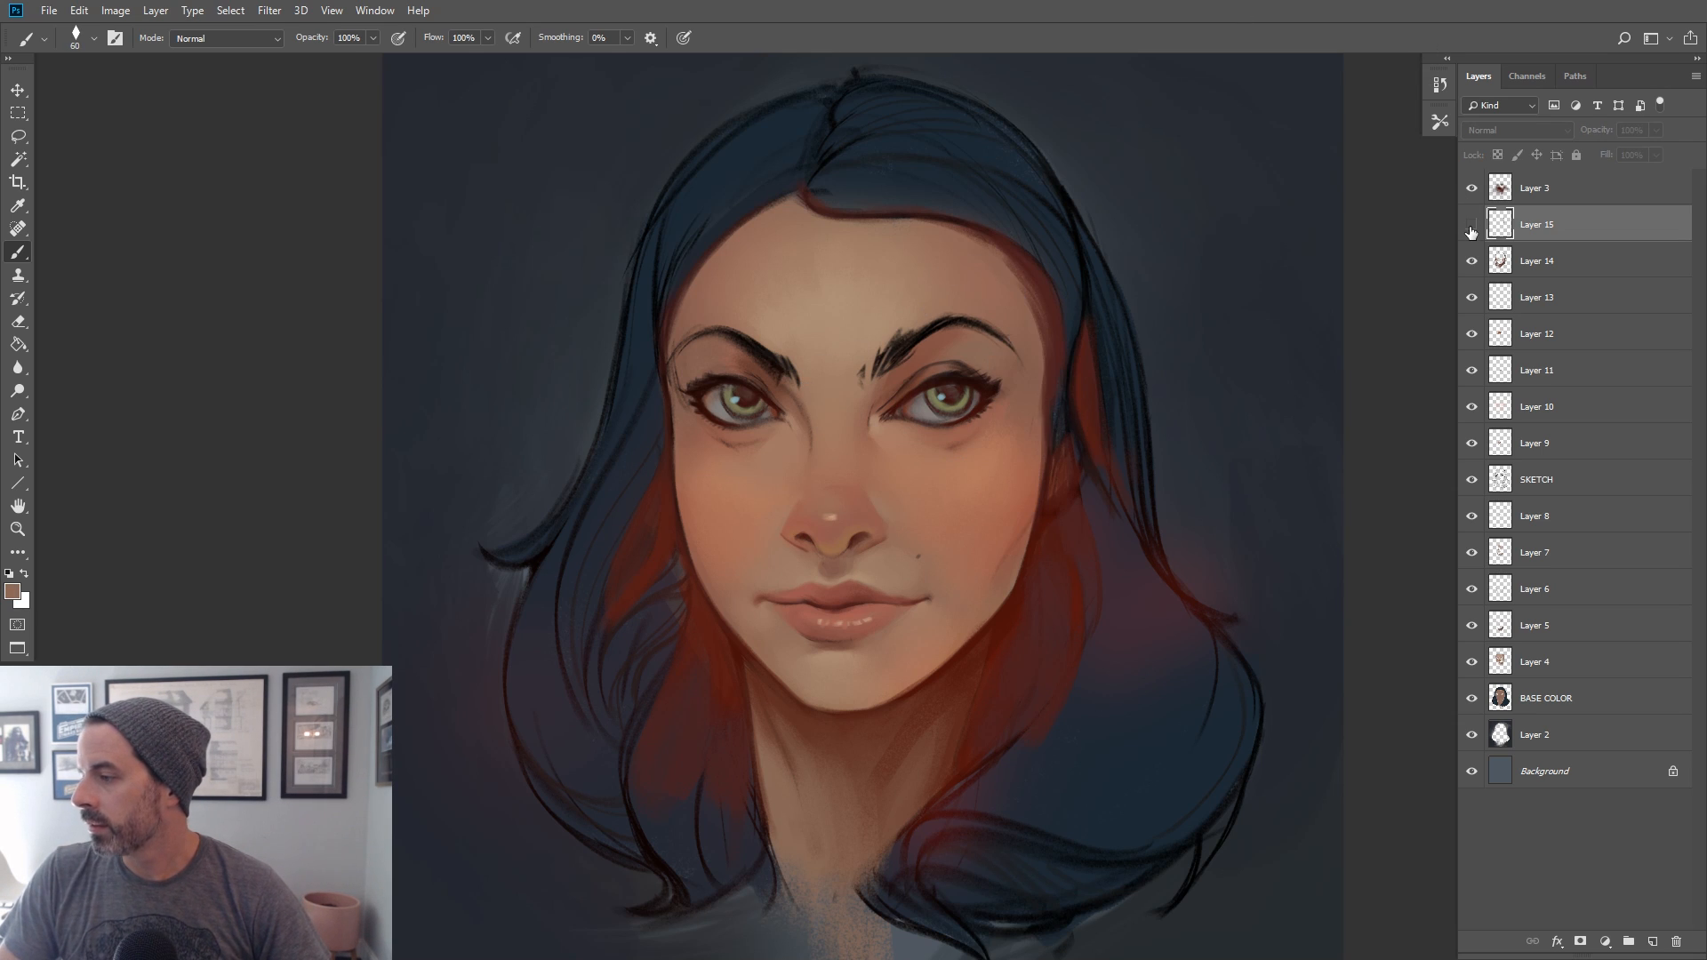
pyautogui.click(1653, 941)
pyautogui.keyDown('alt'); pyautogui.click(1061, 391); pyautogui.keyUp('alt')
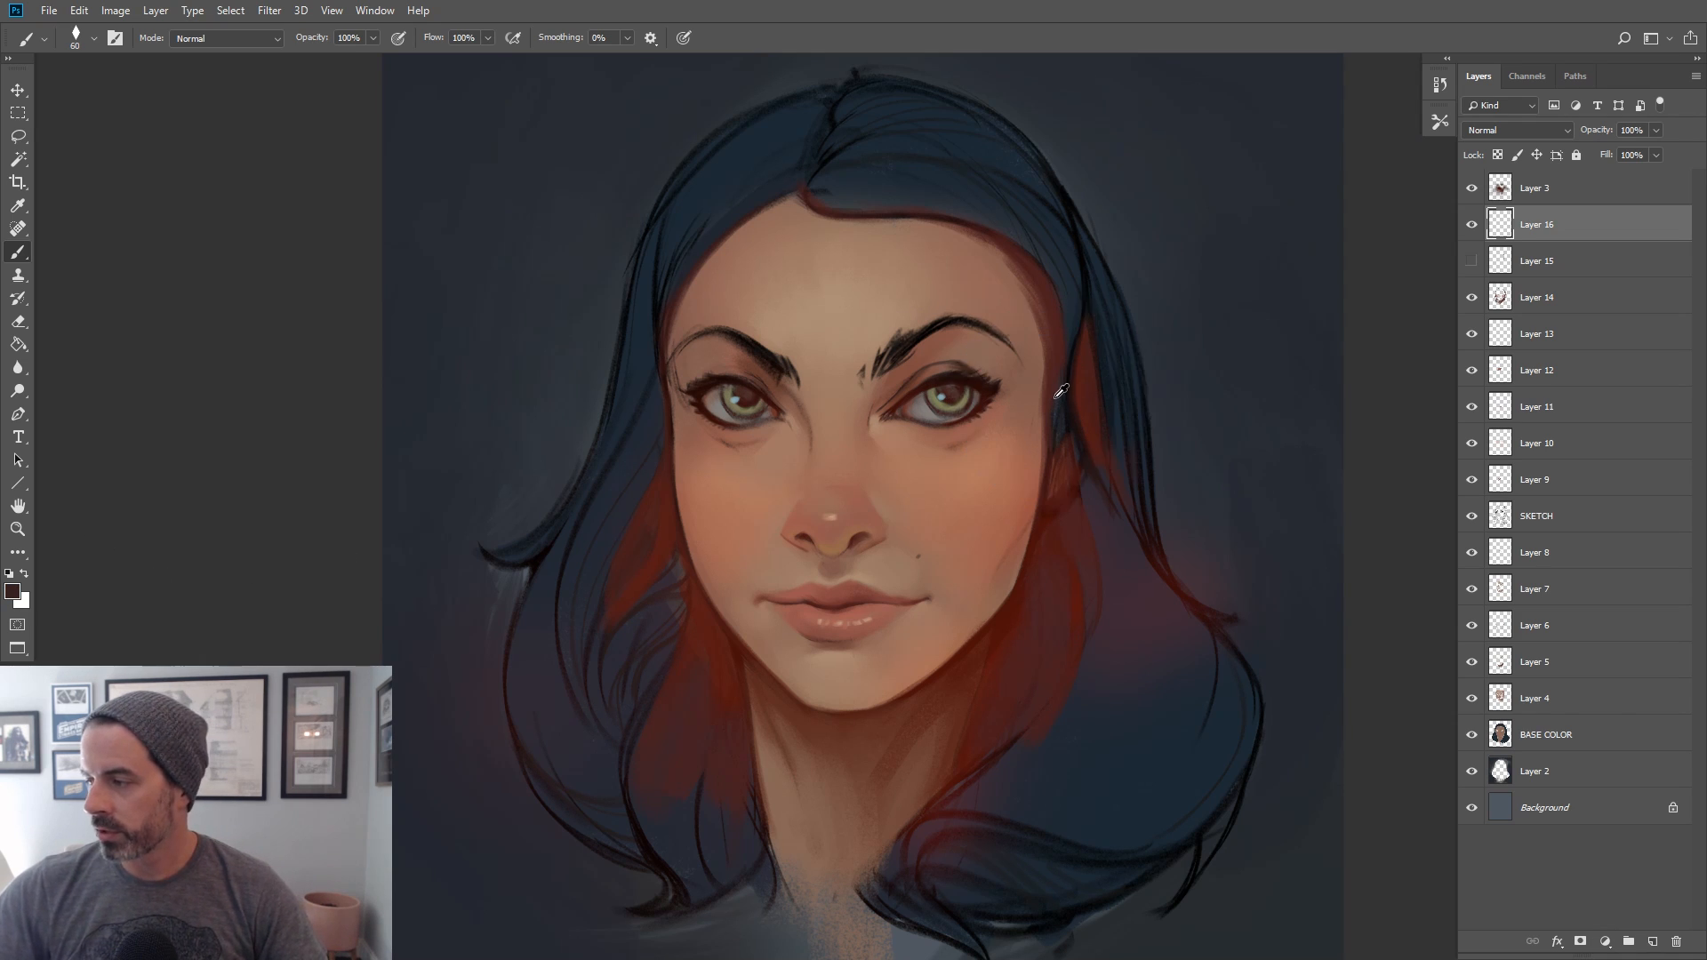
pyautogui.keyDown('alt'); pyautogui.click(1045, 404); pyautogui.keyUp('alt')
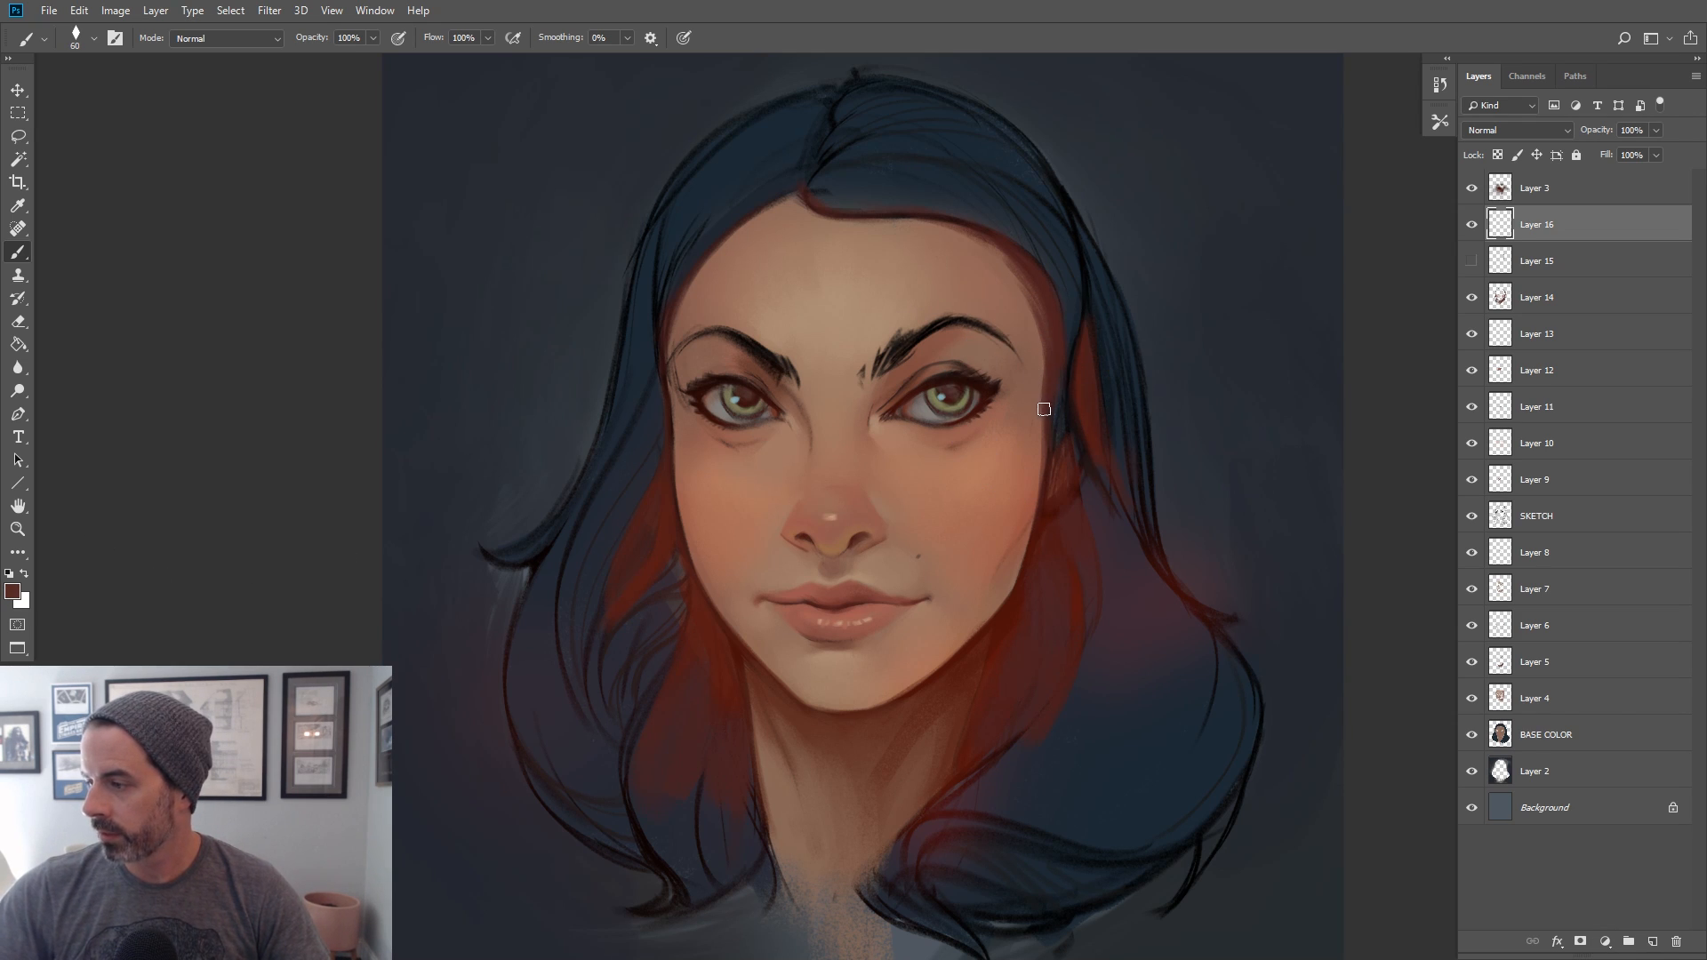
pyautogui.click(1650, 941)
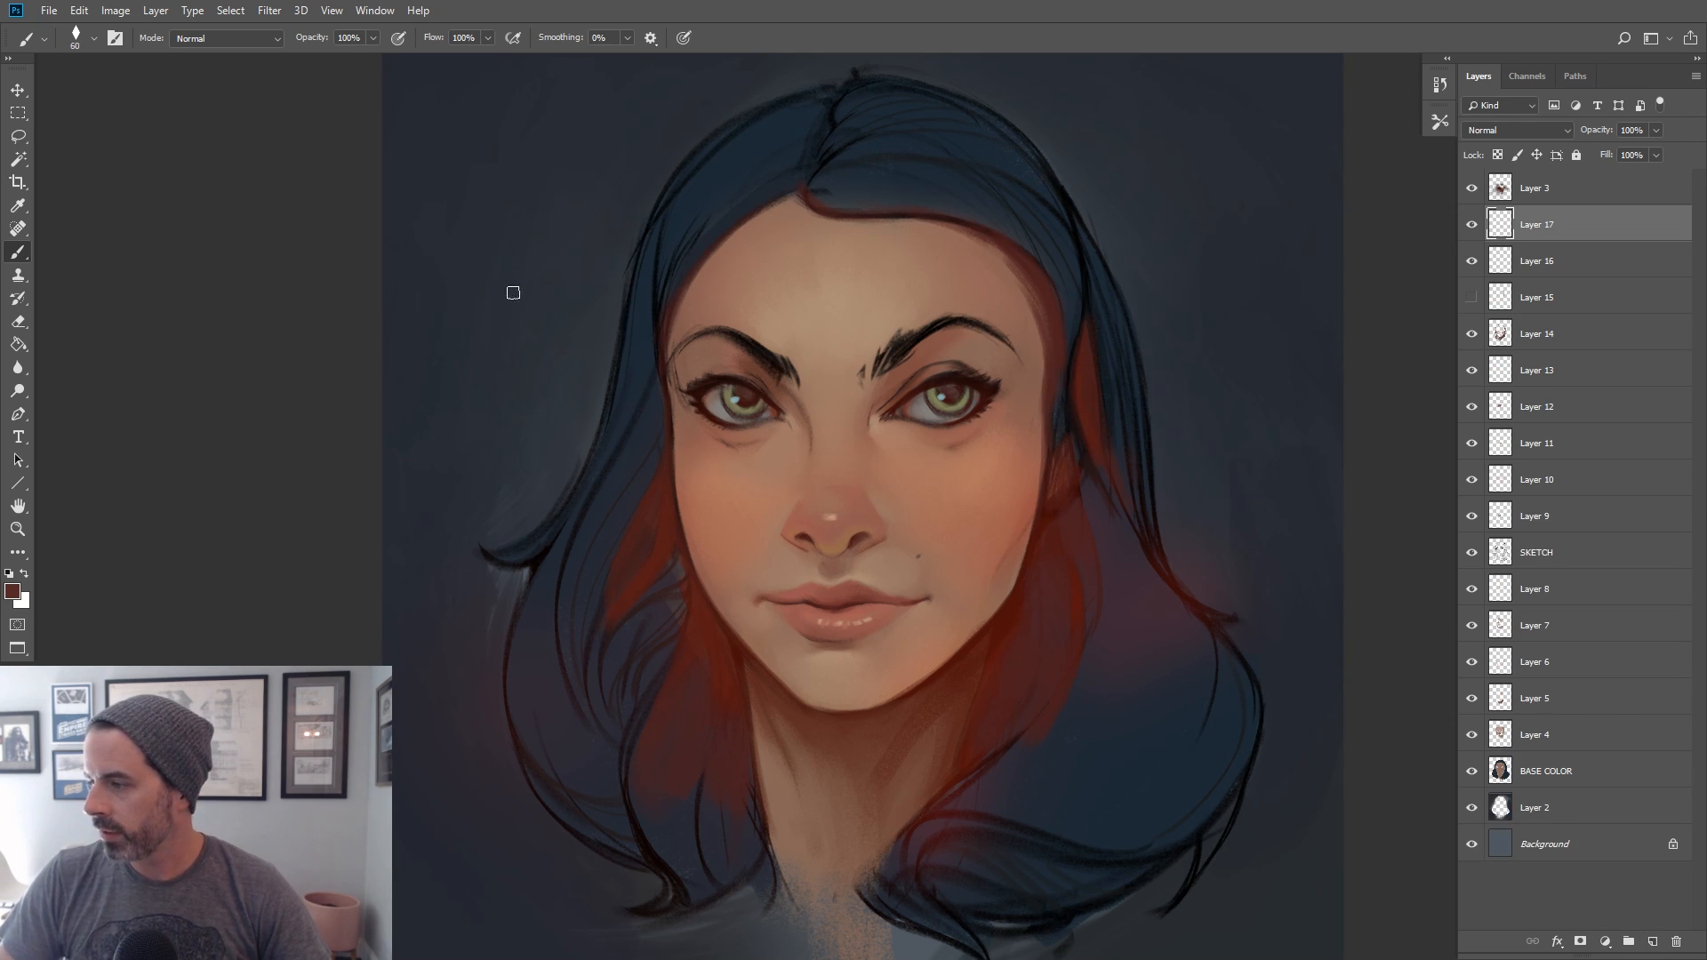
# Glaze the lower cheeks and sides of the face with sampled dark red, using a soft round brush of 250 to 300 px
pyautogui.click(94, 39)
pyautogui.doubleClick(133, 349)
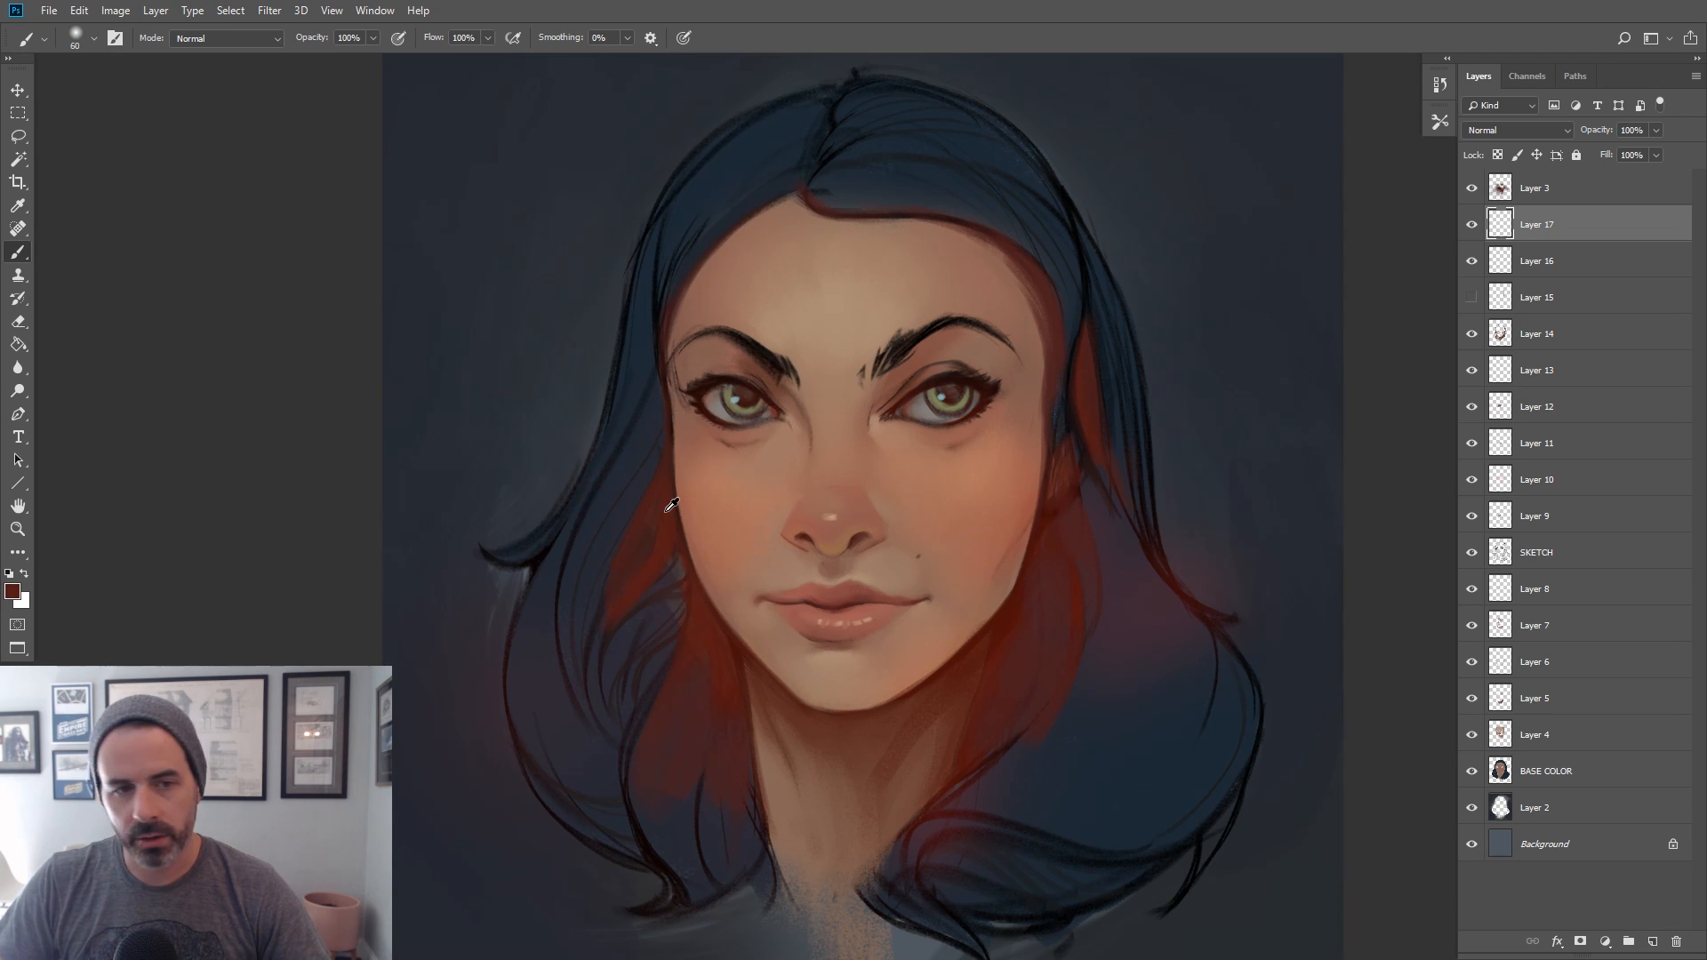
pyautogui.press(']')
pyautogui.press(']')
pyautogui.press(']')
pyautogui.press(']')
pyautogui.press(']')
pyautogui.press(']')
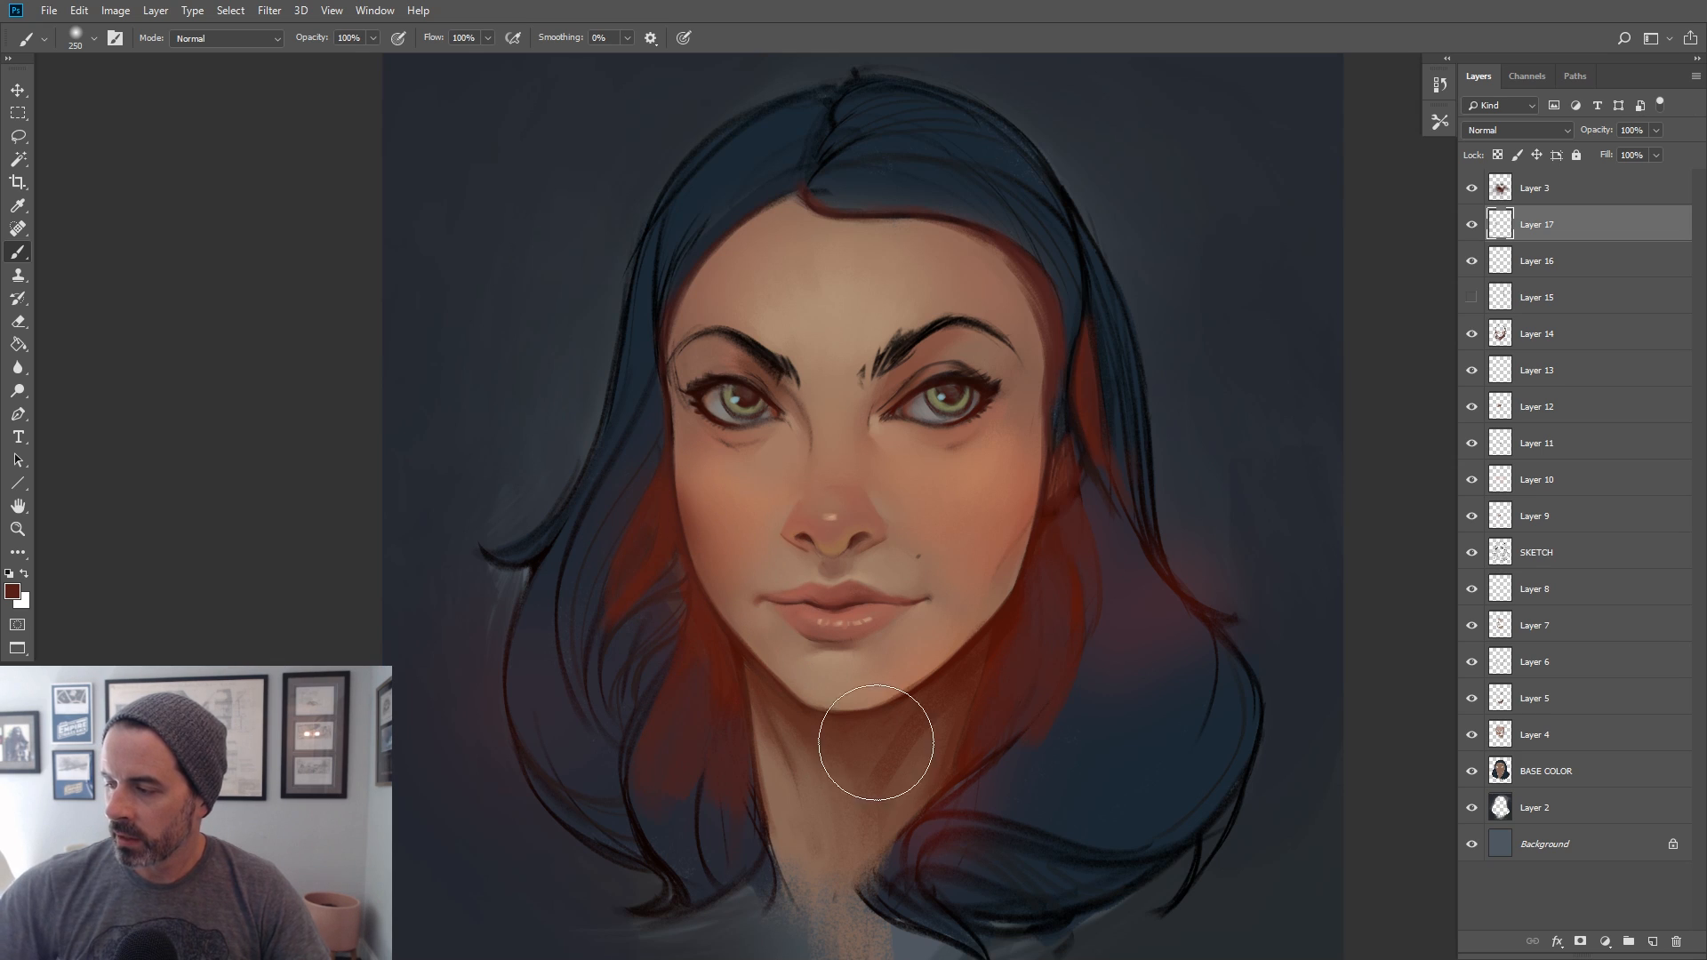
pyautogui.press(']')
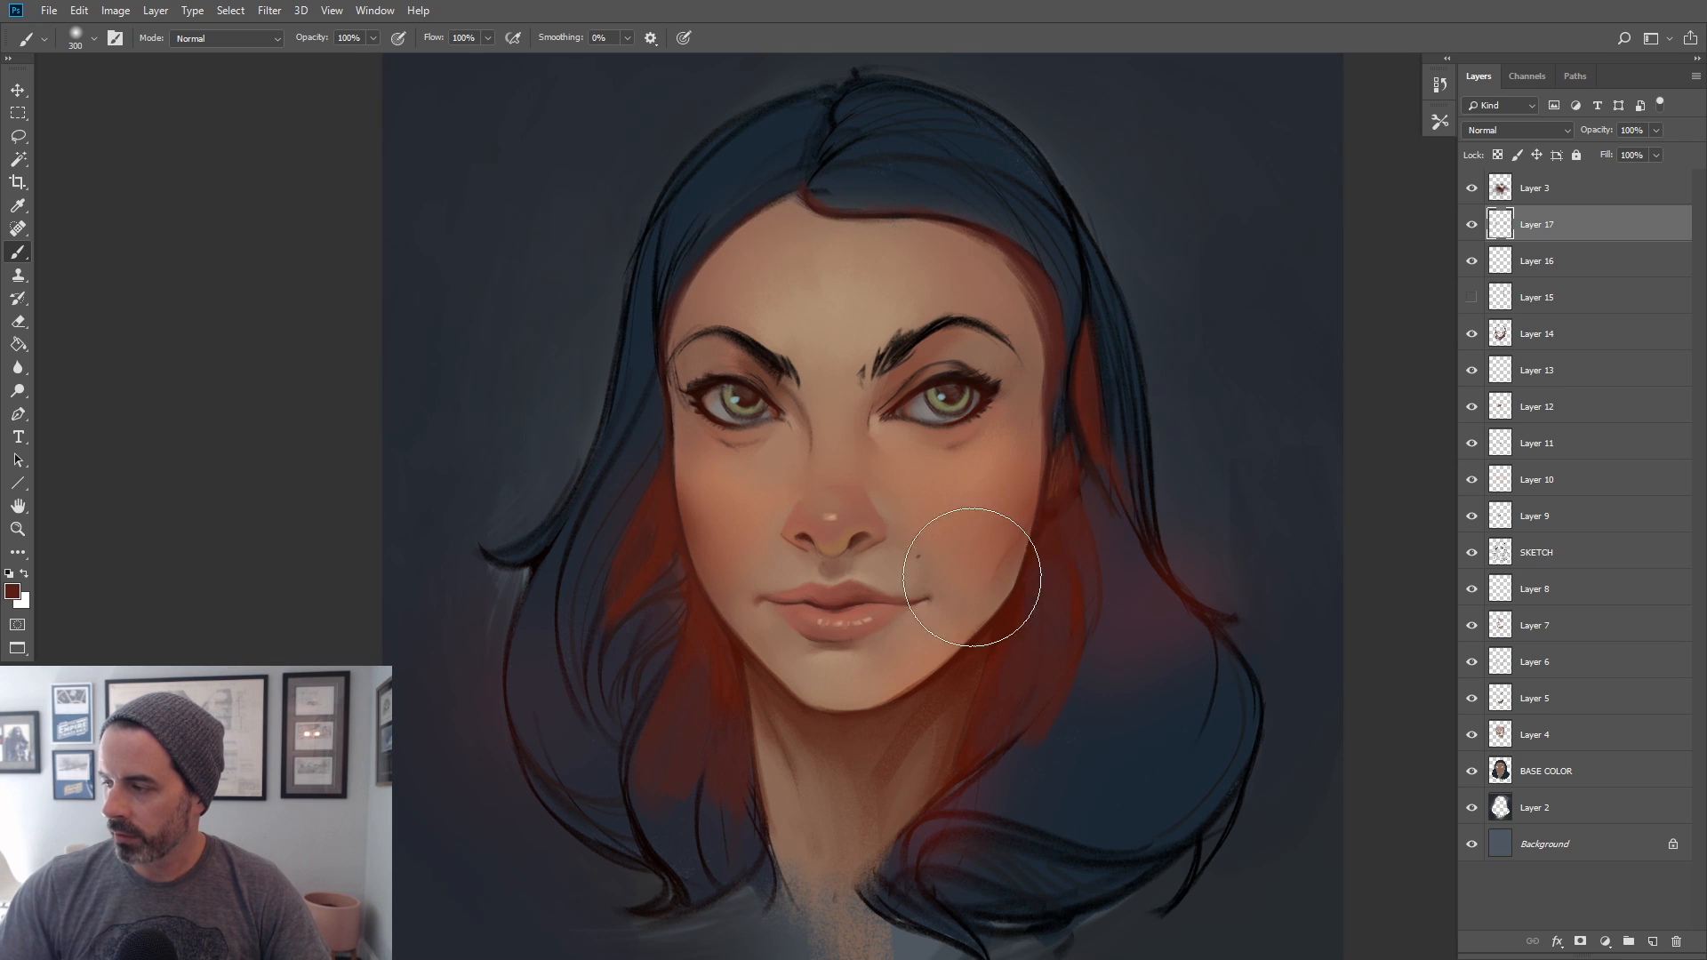
pyautogui.press('[')
pyautogui.press(']')
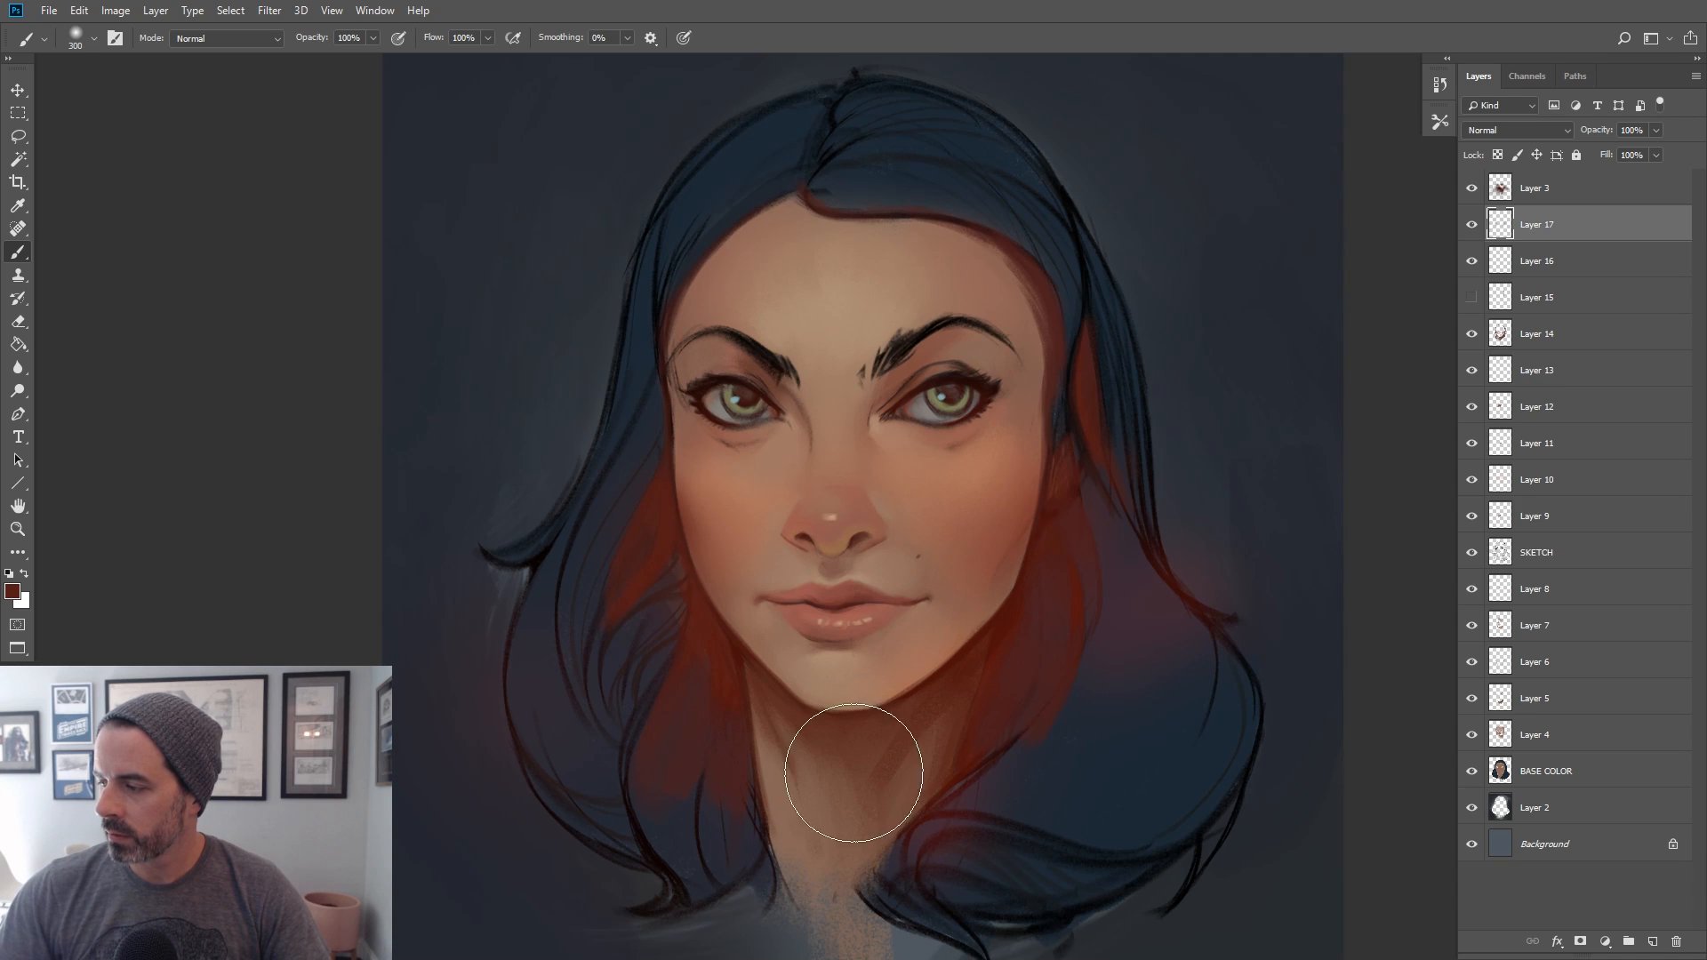
pyautogui.press('[')
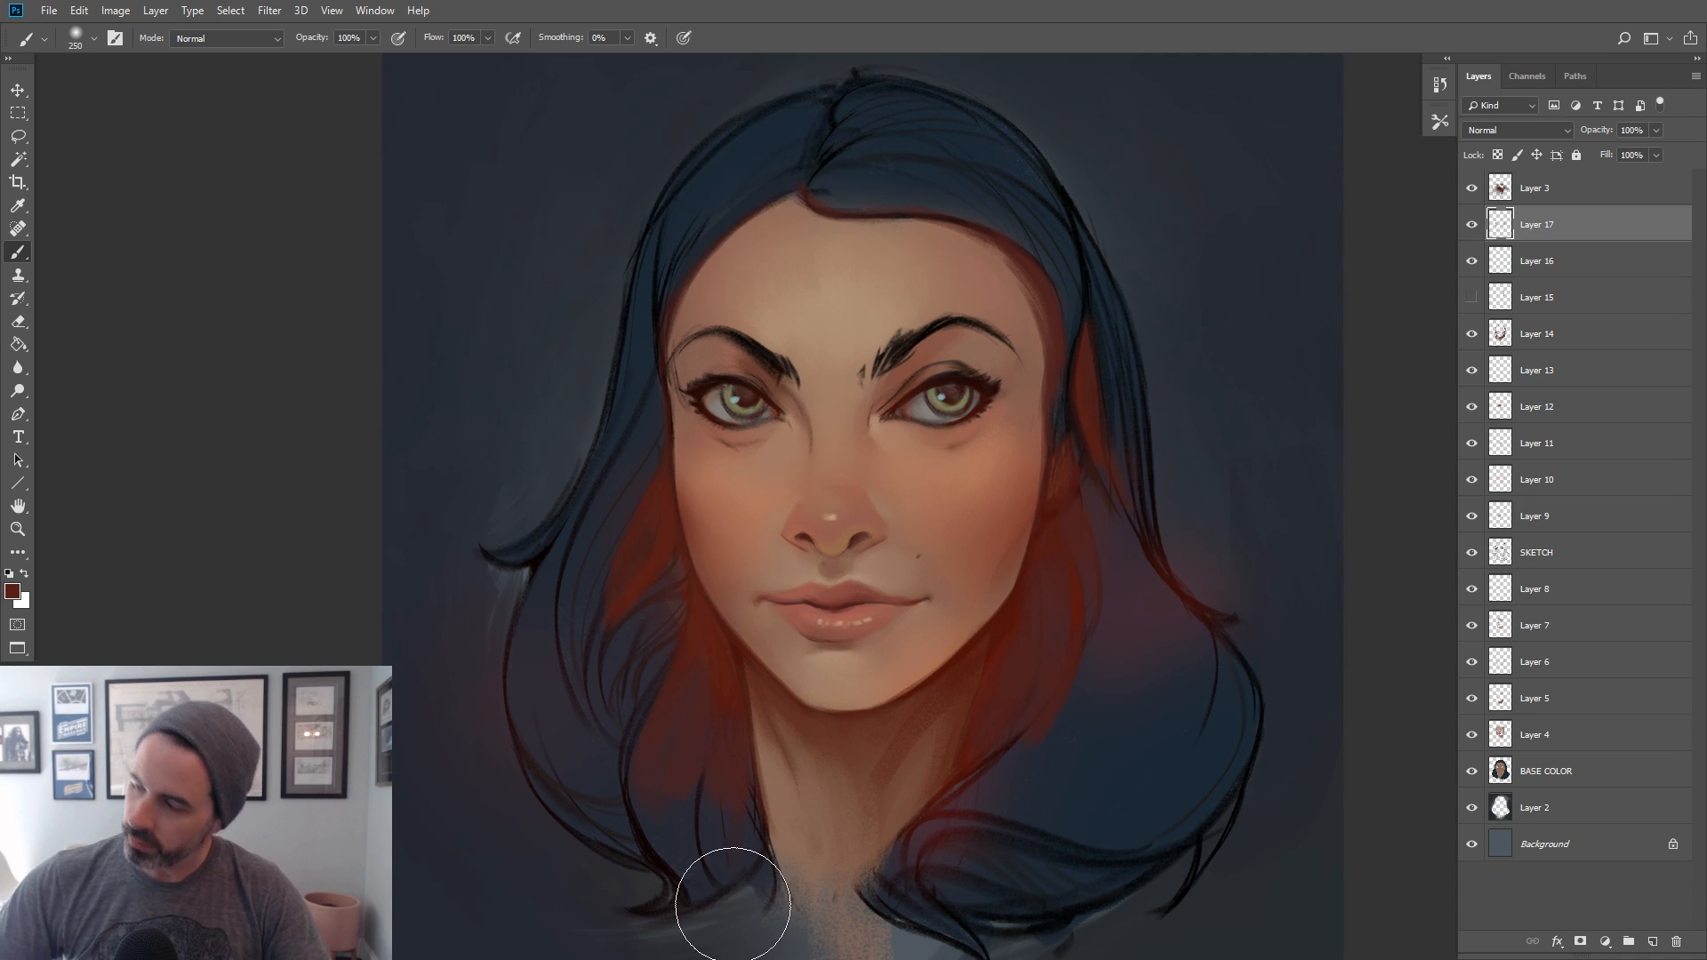
# Soften the red tint on the cheeks with a soft eraser, varying its size between 125 and 250 px
pyautogui.click(19, 324)
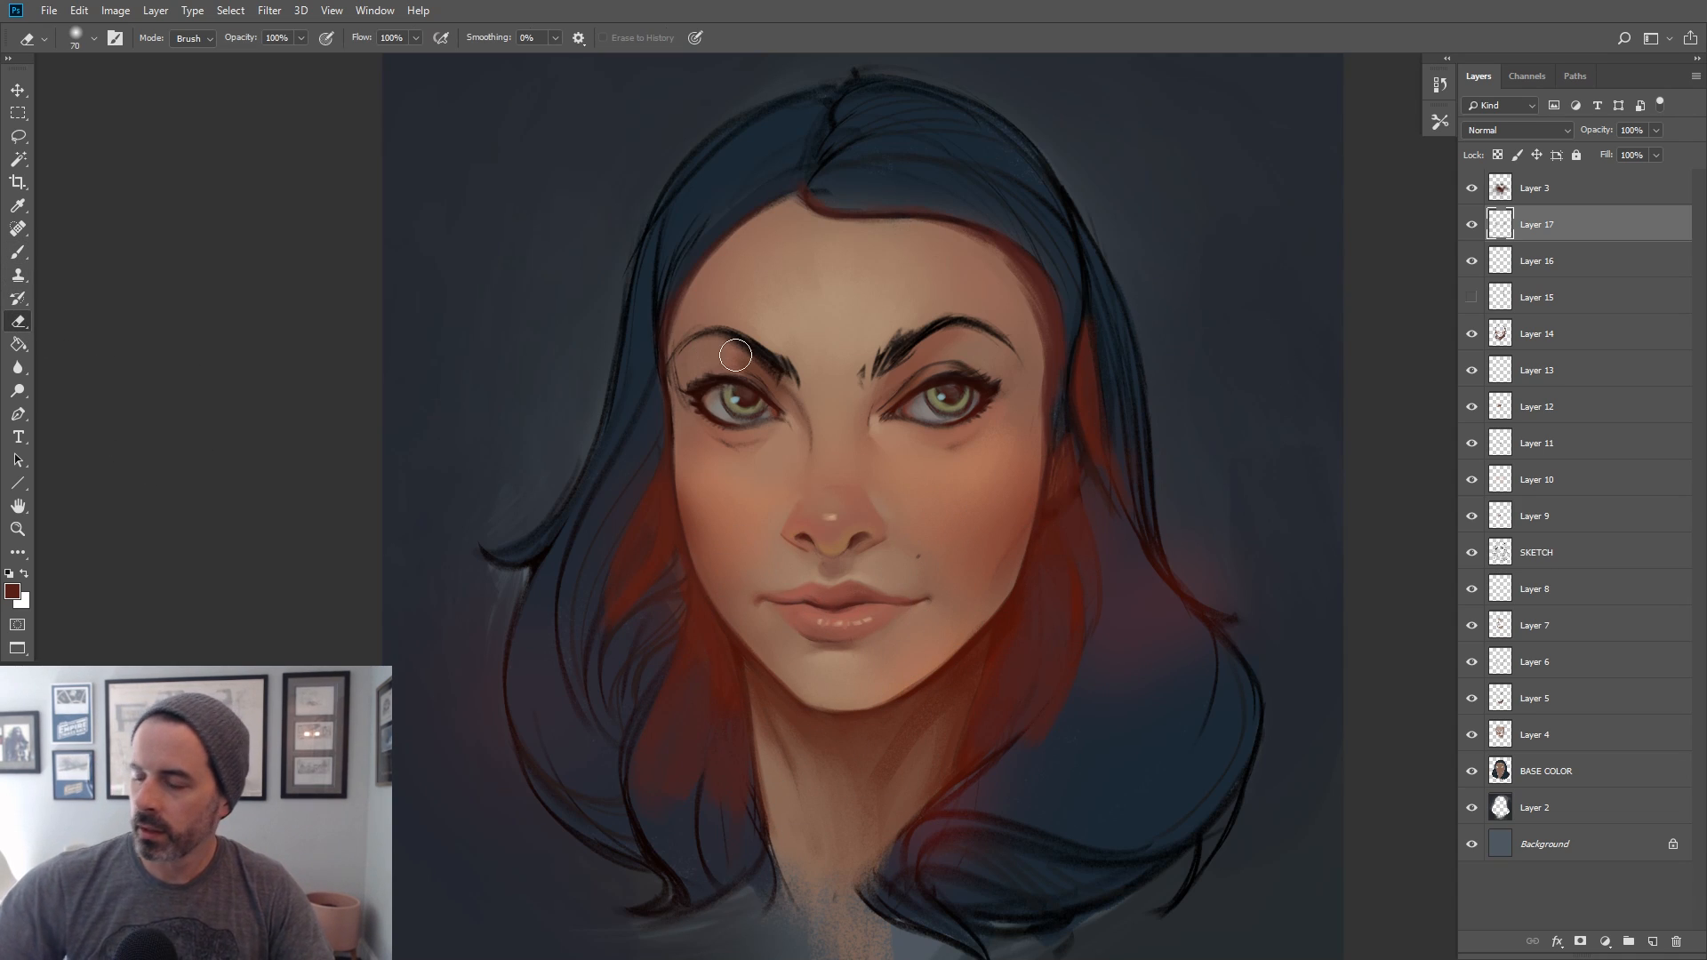
pyautogui.press('[')
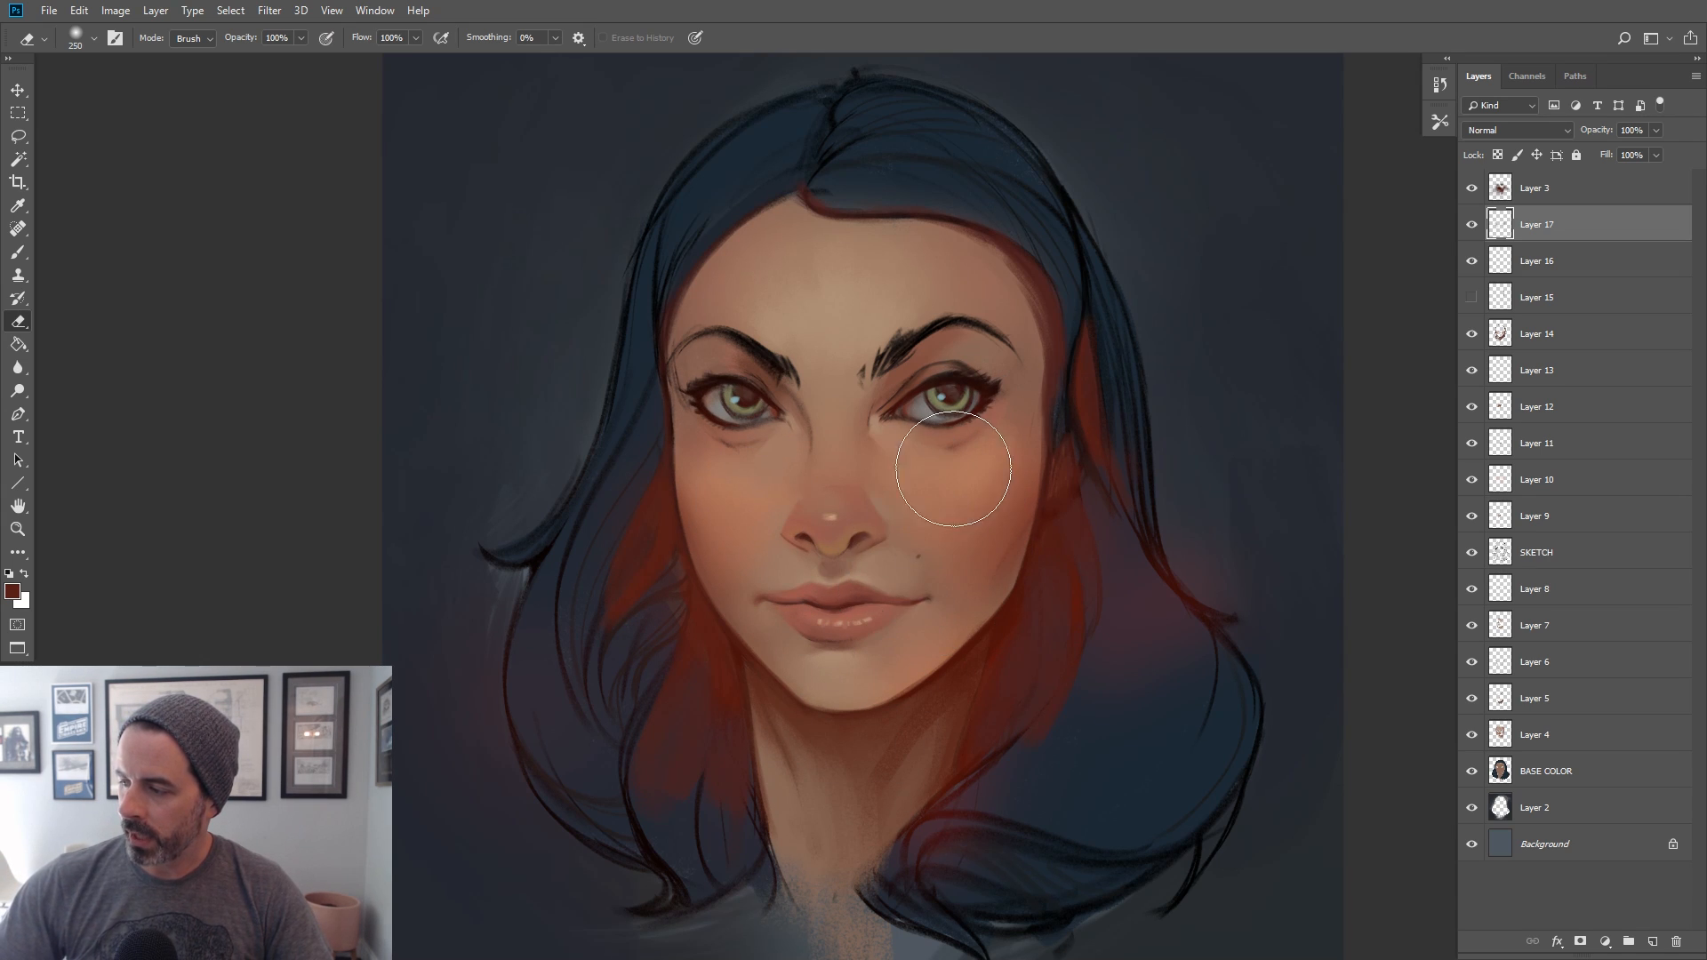
pyautogui.press('[')
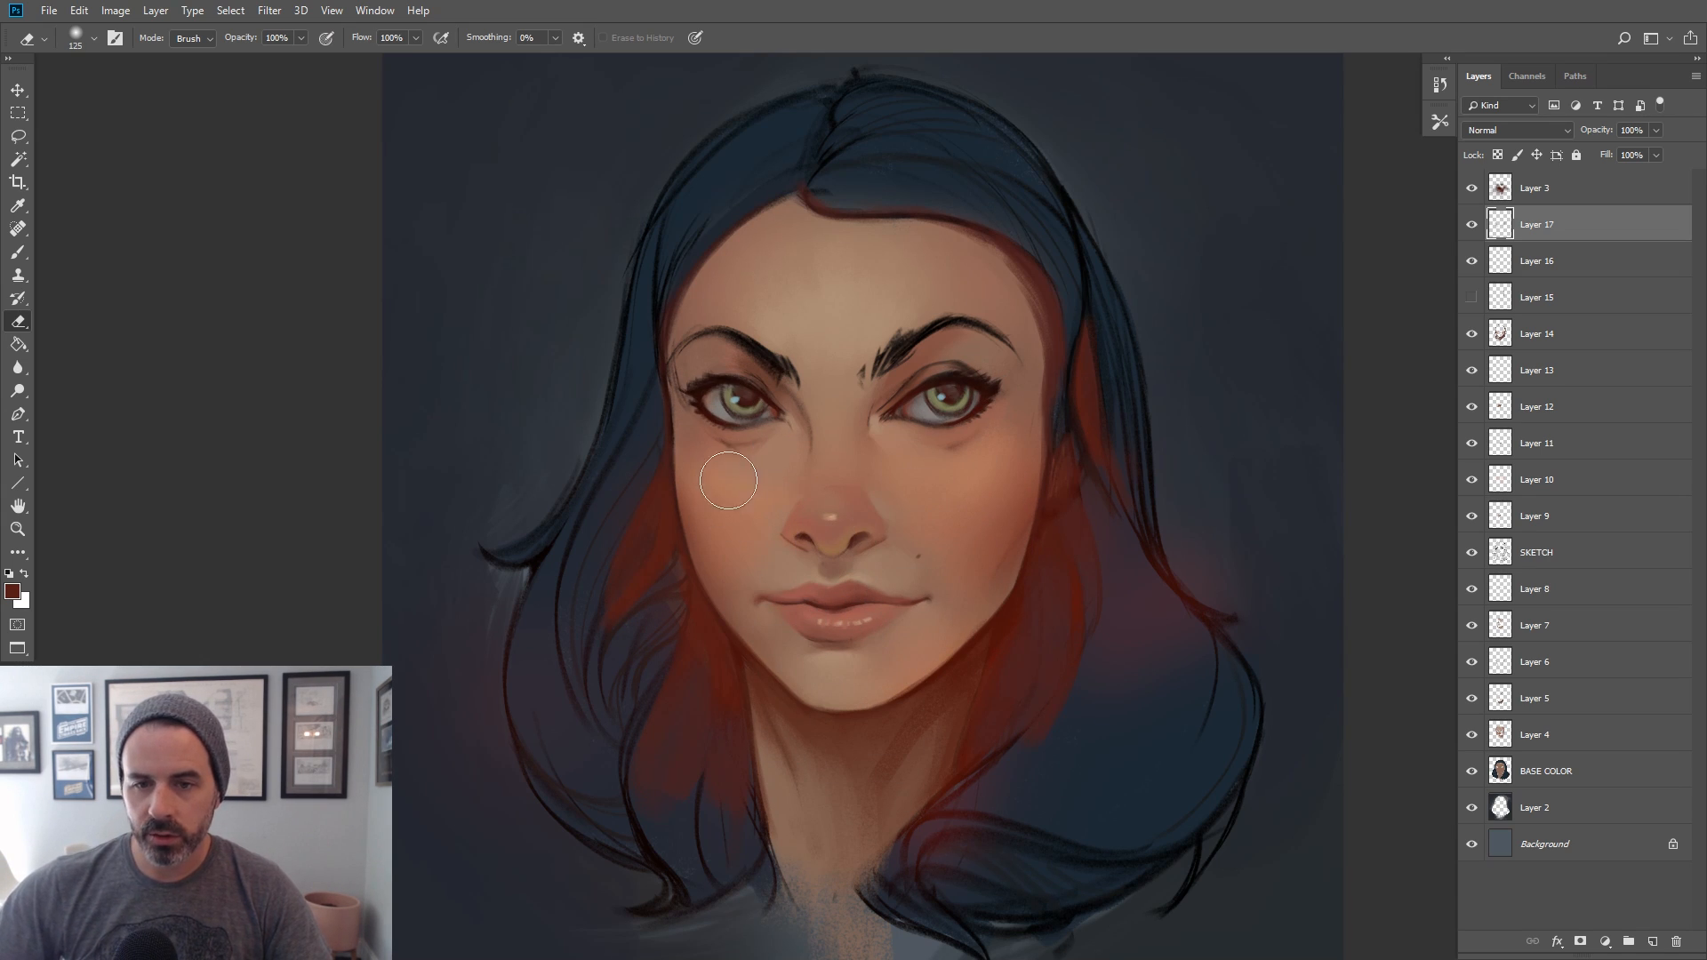
pyautogui.press('[')
pyautogui.press('[')
pyautogui.press('[')
pyautogui.press('[')
pyautogui.press(']')
pyautogui.press(']')
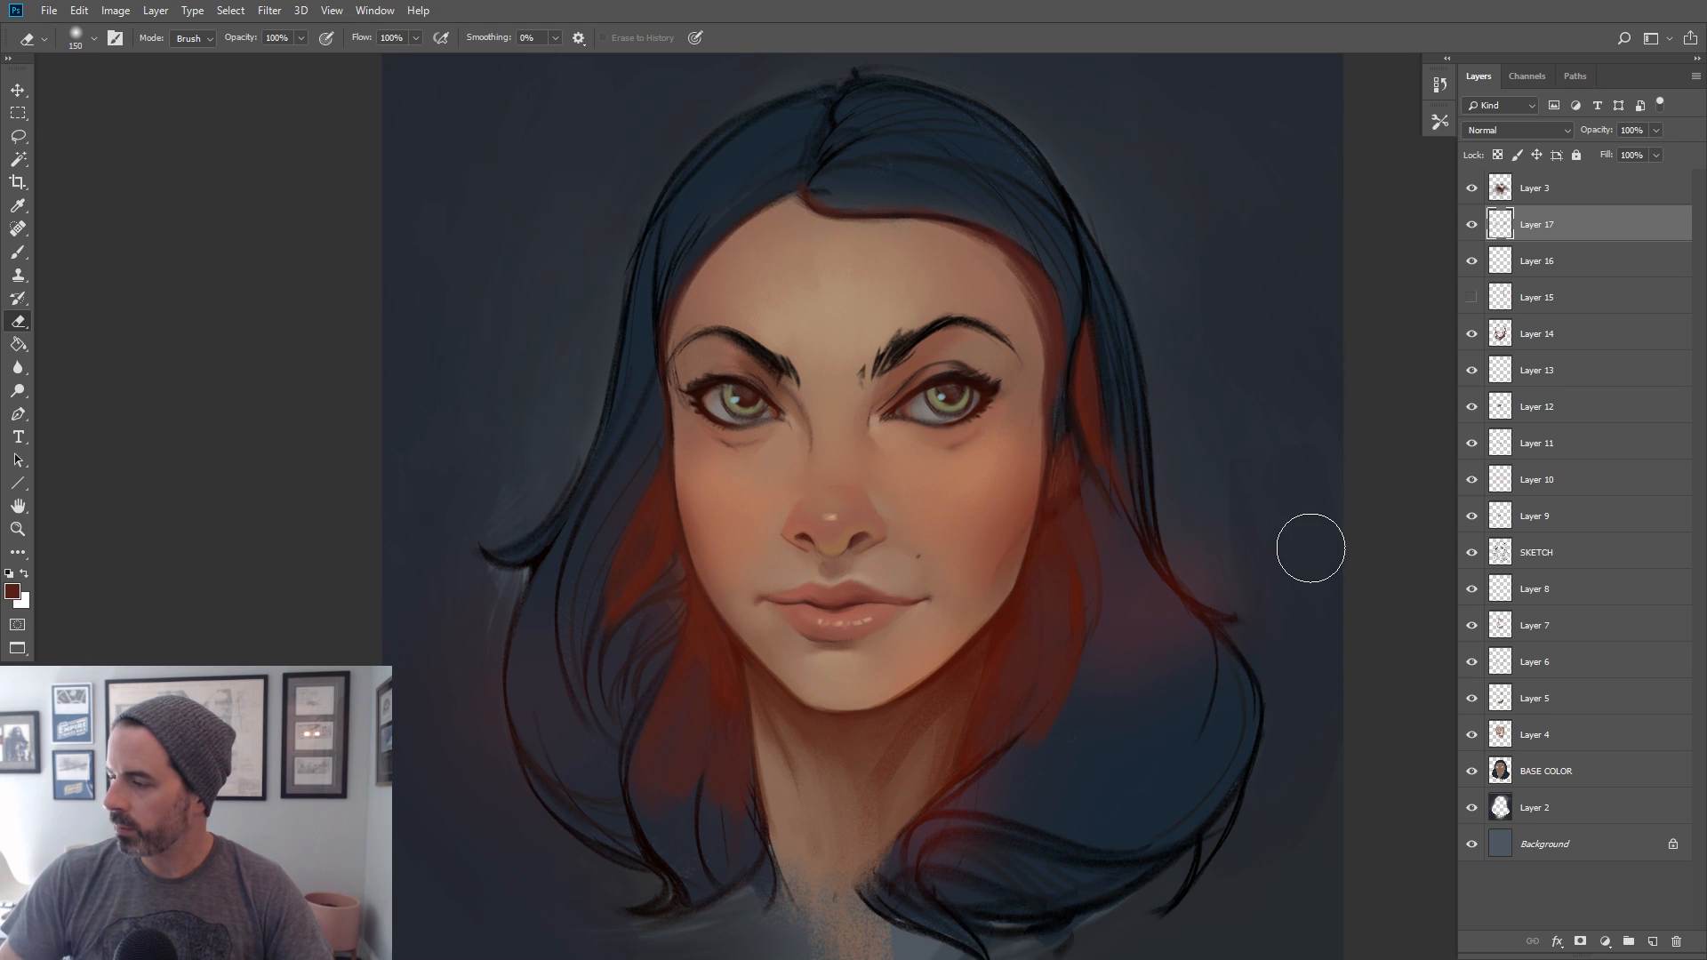
# On a new layer above Layer 17, blend sampled skin tones beside the right mouth corner with a soft 175 px brush
pyautogui.click(1650, 939)
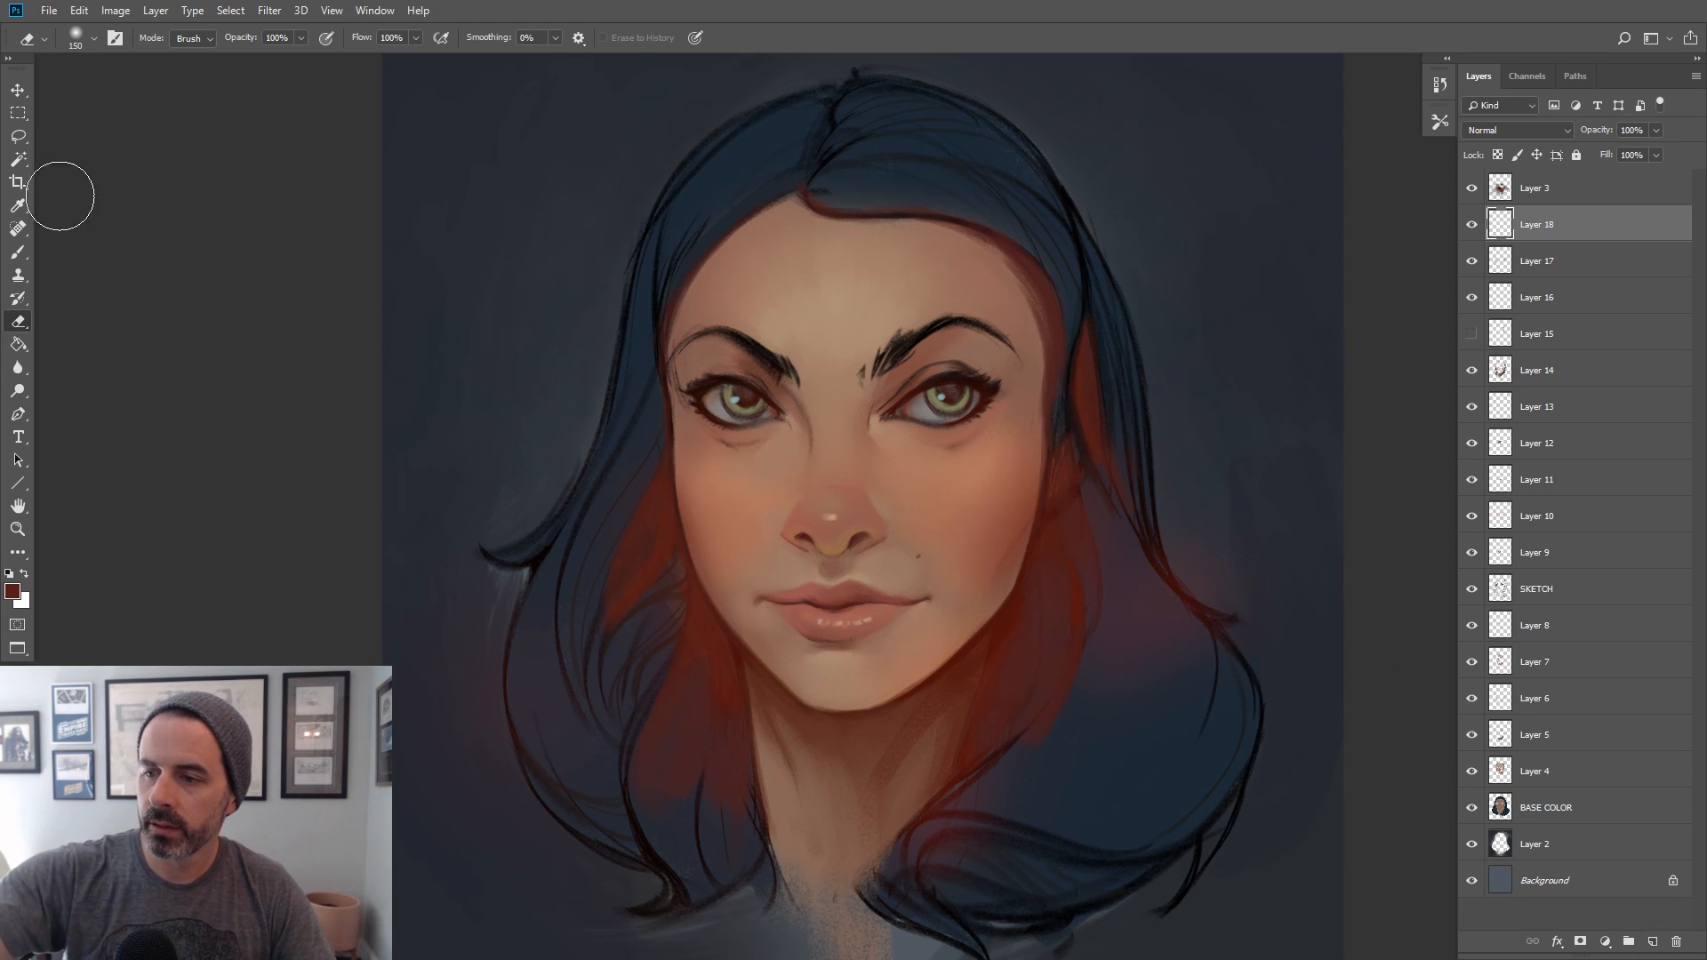
pyautogui.press('b')
pyautogui.keyDown('alt'); pyautogui.click(797, 546); pyautogui.keyUp('alt')
pyautogui.press('[')
pyautogui.press('[')
pyautogui.press('[')
pyautogui.press('[')
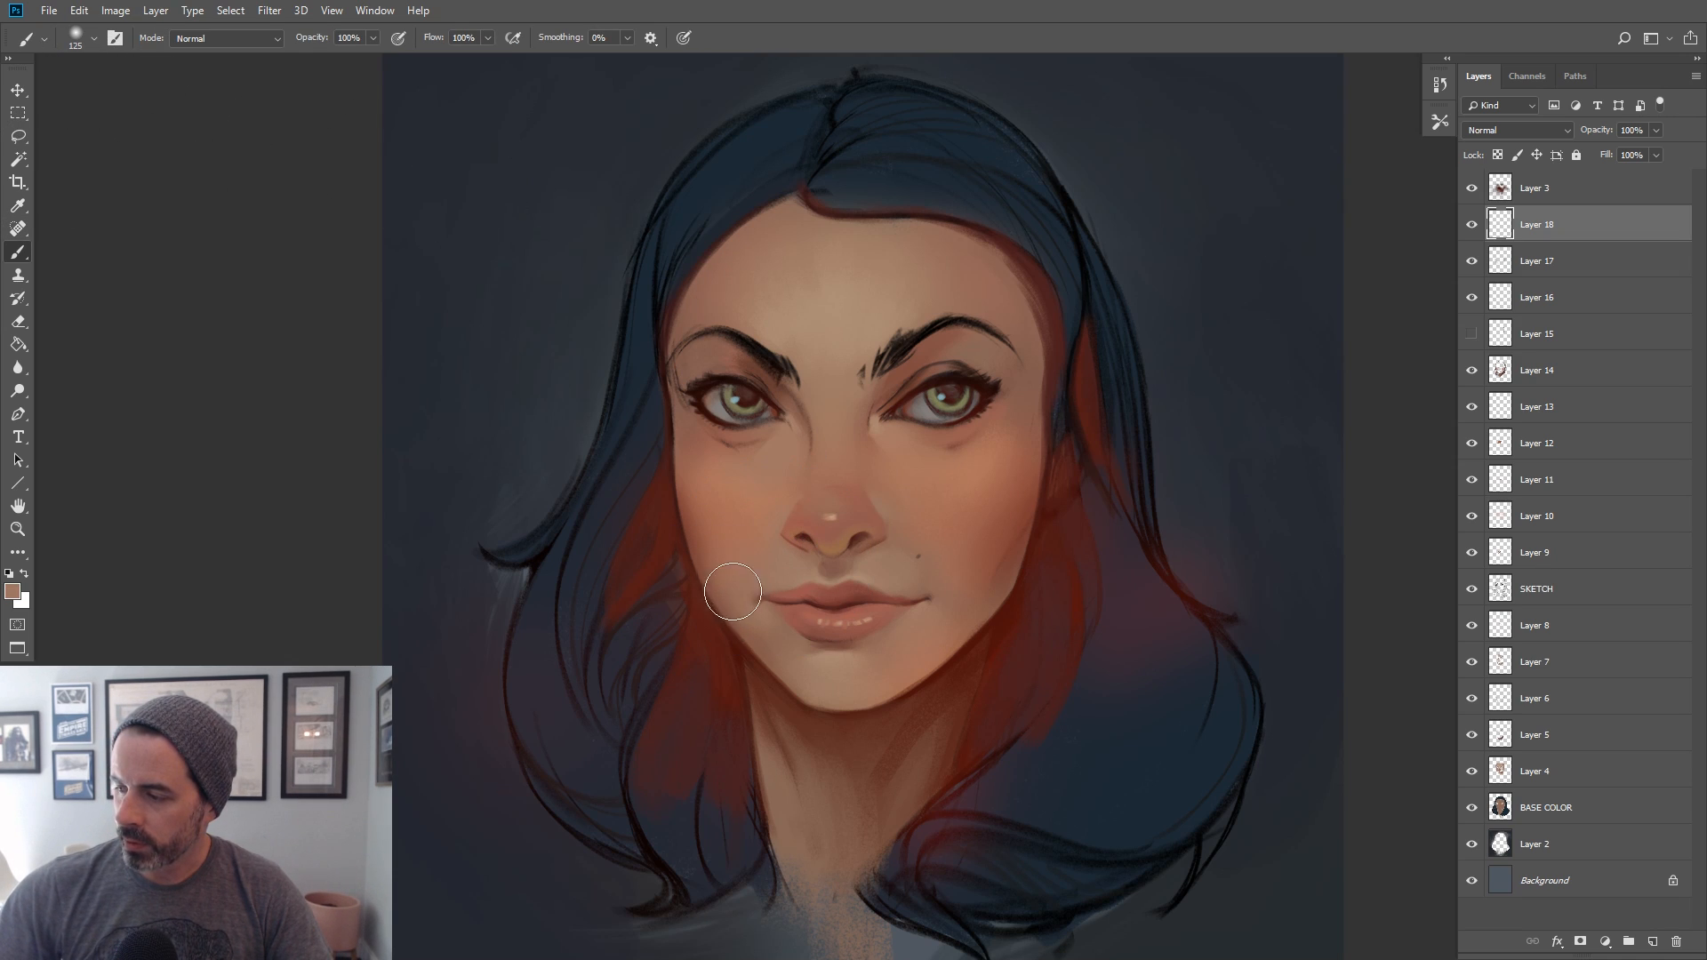
pyautogui.keyDown('alt'); pyautogui.click(926, 567); pyautogui.keyUp('alt')
pyautogui.press(']')
pyautogui.press(']')
pyautogui.moveTo(939, 584); pyautogui.dragTo(957, 613)
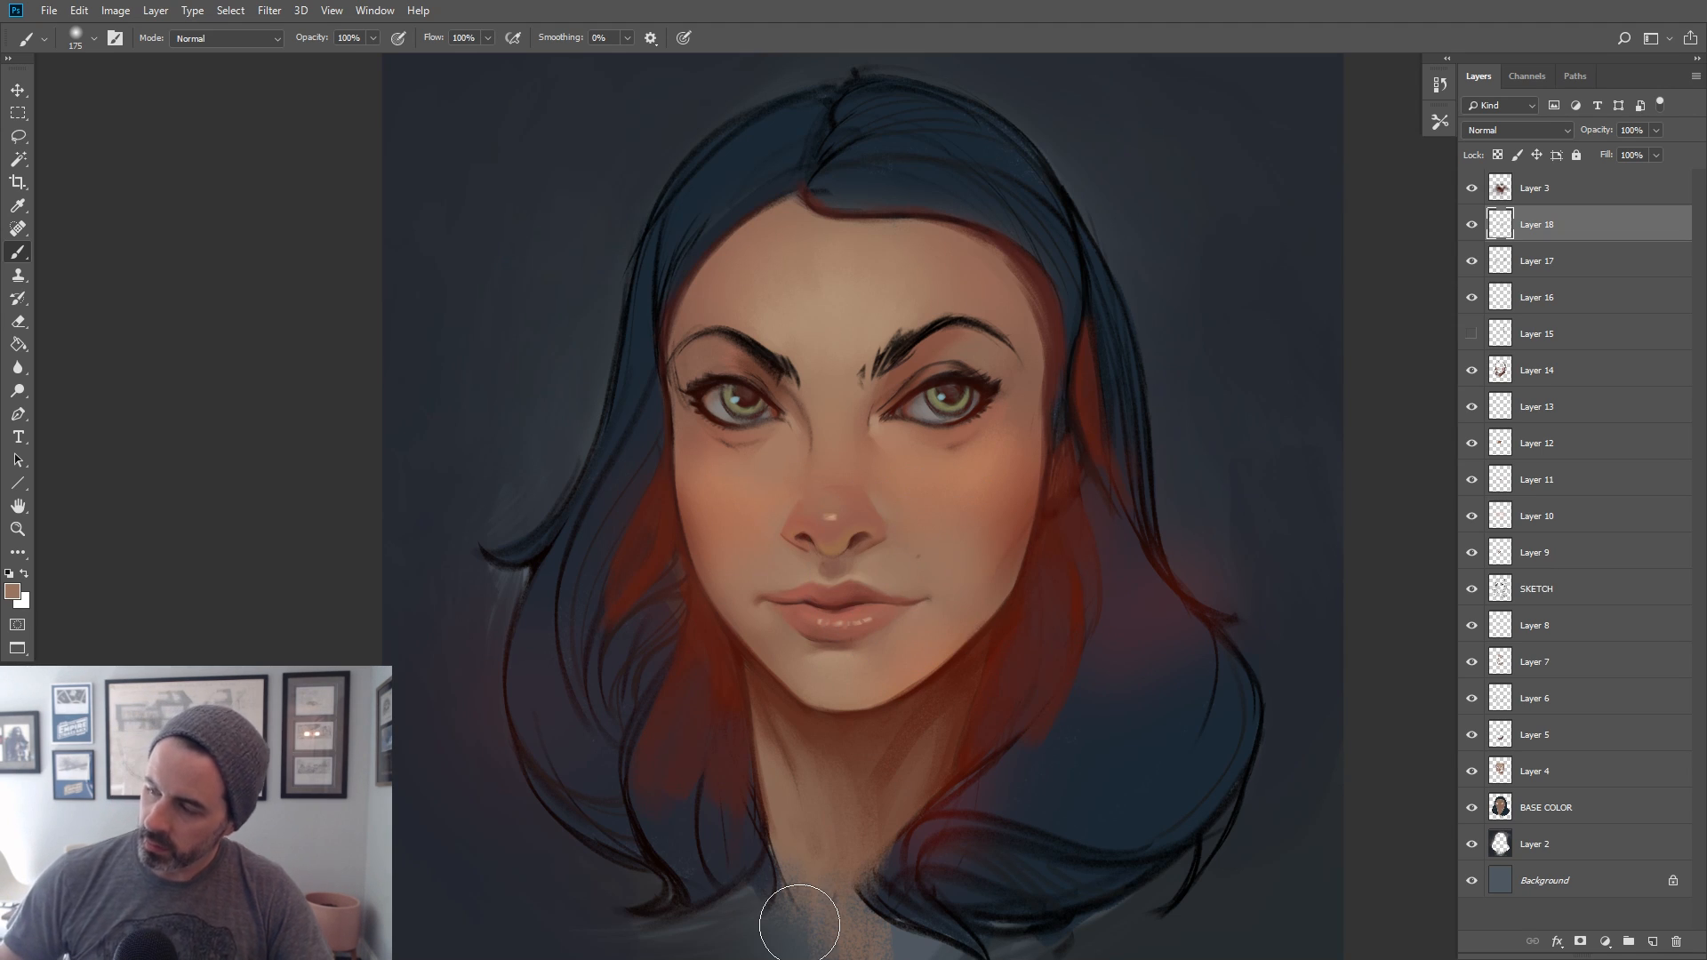
# Blend the lower right cheek near the jaw with a skin tone sampled below the lips, using a 100 px brush
pyautogui.keyDown('alt'); pyautogui.click(833, 665); pyautogui.keyUp('alt')
pyautogui.press('[')
pyautogui.press('[')
pyautogui.press('[')
pyautogui.press(']')
pyautogui.press(']')
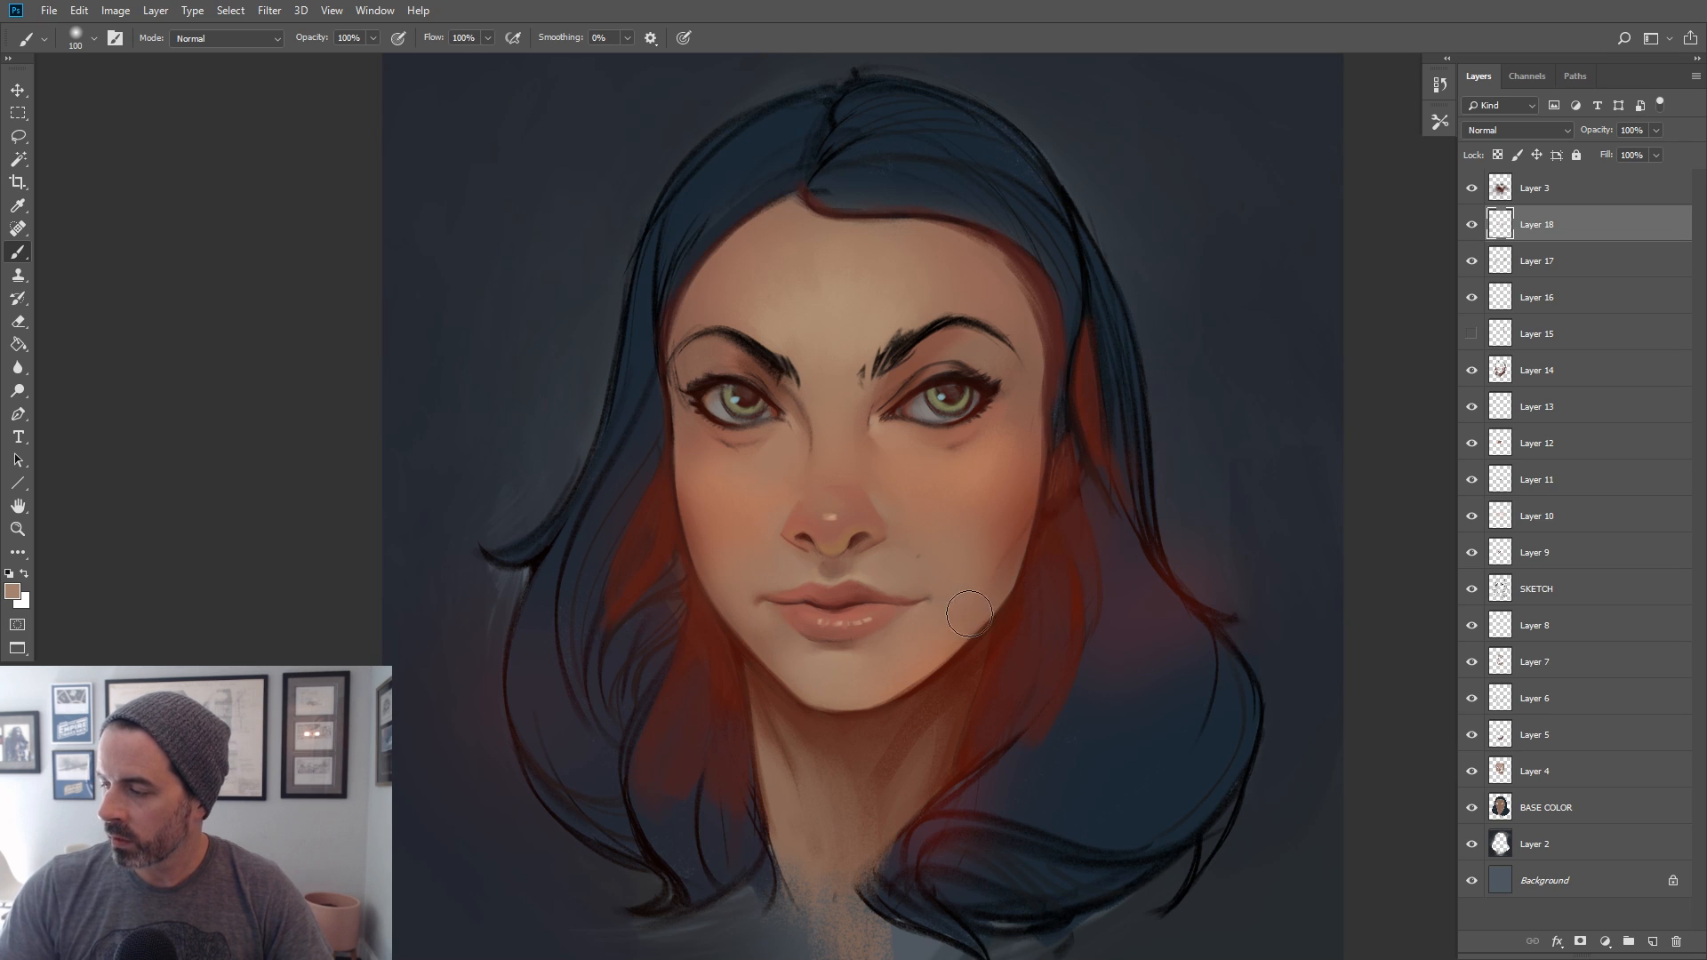
# Smooth the neck shadow beneath the chin with a tone sampled near the right jaw, enlarging the brush to 200 px
pyautogui.keyDown('alt'); pyautogui.click(921, 667); pyautogui.keyUp('alt')
pyautogui.press(']')
pyautogui.press(']')
pyautogui.press(']')
pyautogui.press('[')
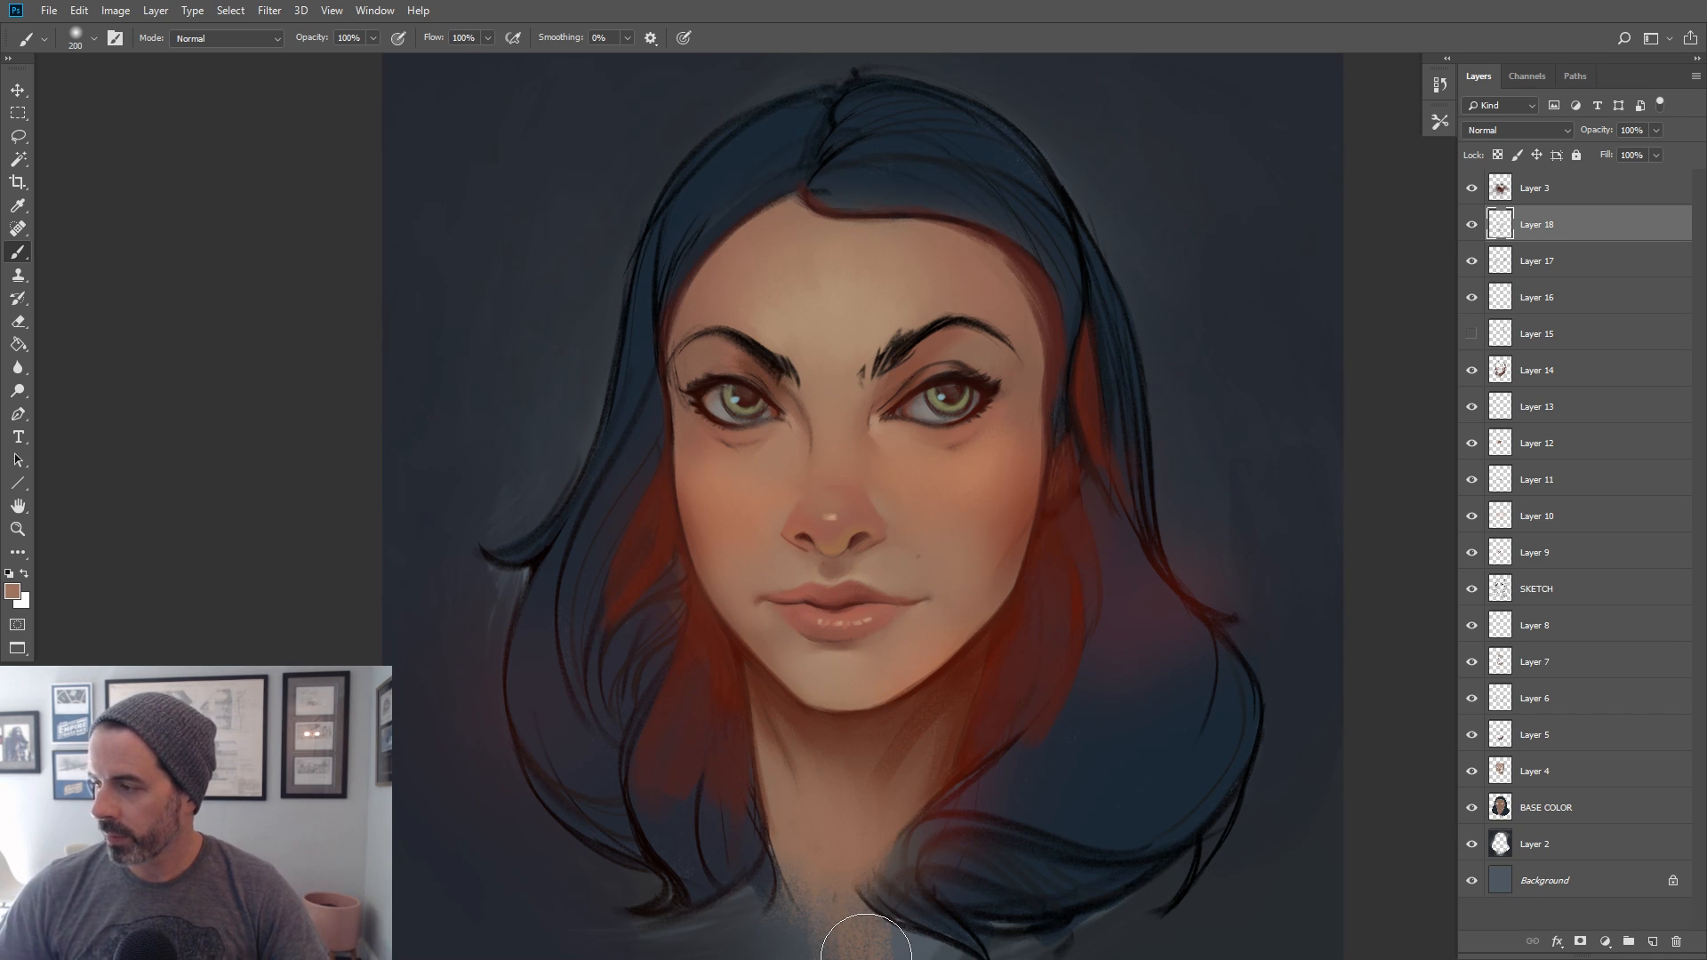
pyautogui.press('[')
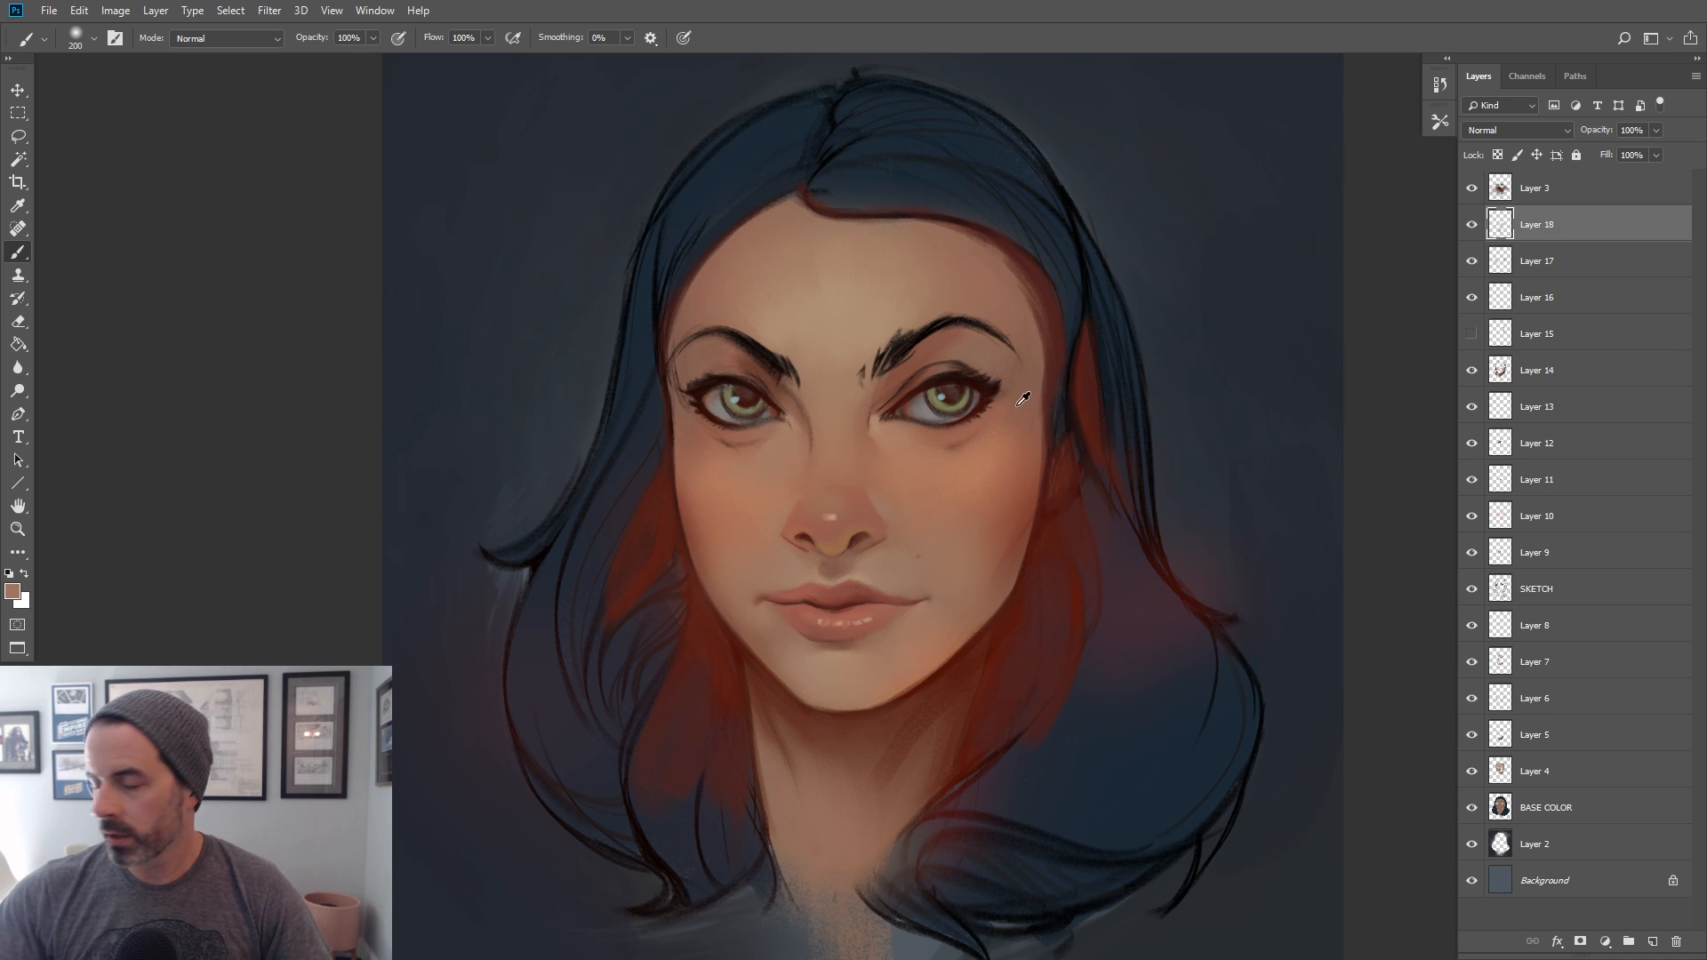
# Soften the shadow along the right temple and hairline with sampled reds, using a 90 to 100 px brush
pyautogui.keyDown('alt'); pyautogui.click(1037, 418); pyautogui.keyUp('alt')
pyautogui.keyDown('alt'); pyautogui.click(1031, 502); pyautogui.keyUp('alt')
pyautogui.press('[')
pyautogui.press('[')
pyautogui.press('[')
pyautogui.press('[')
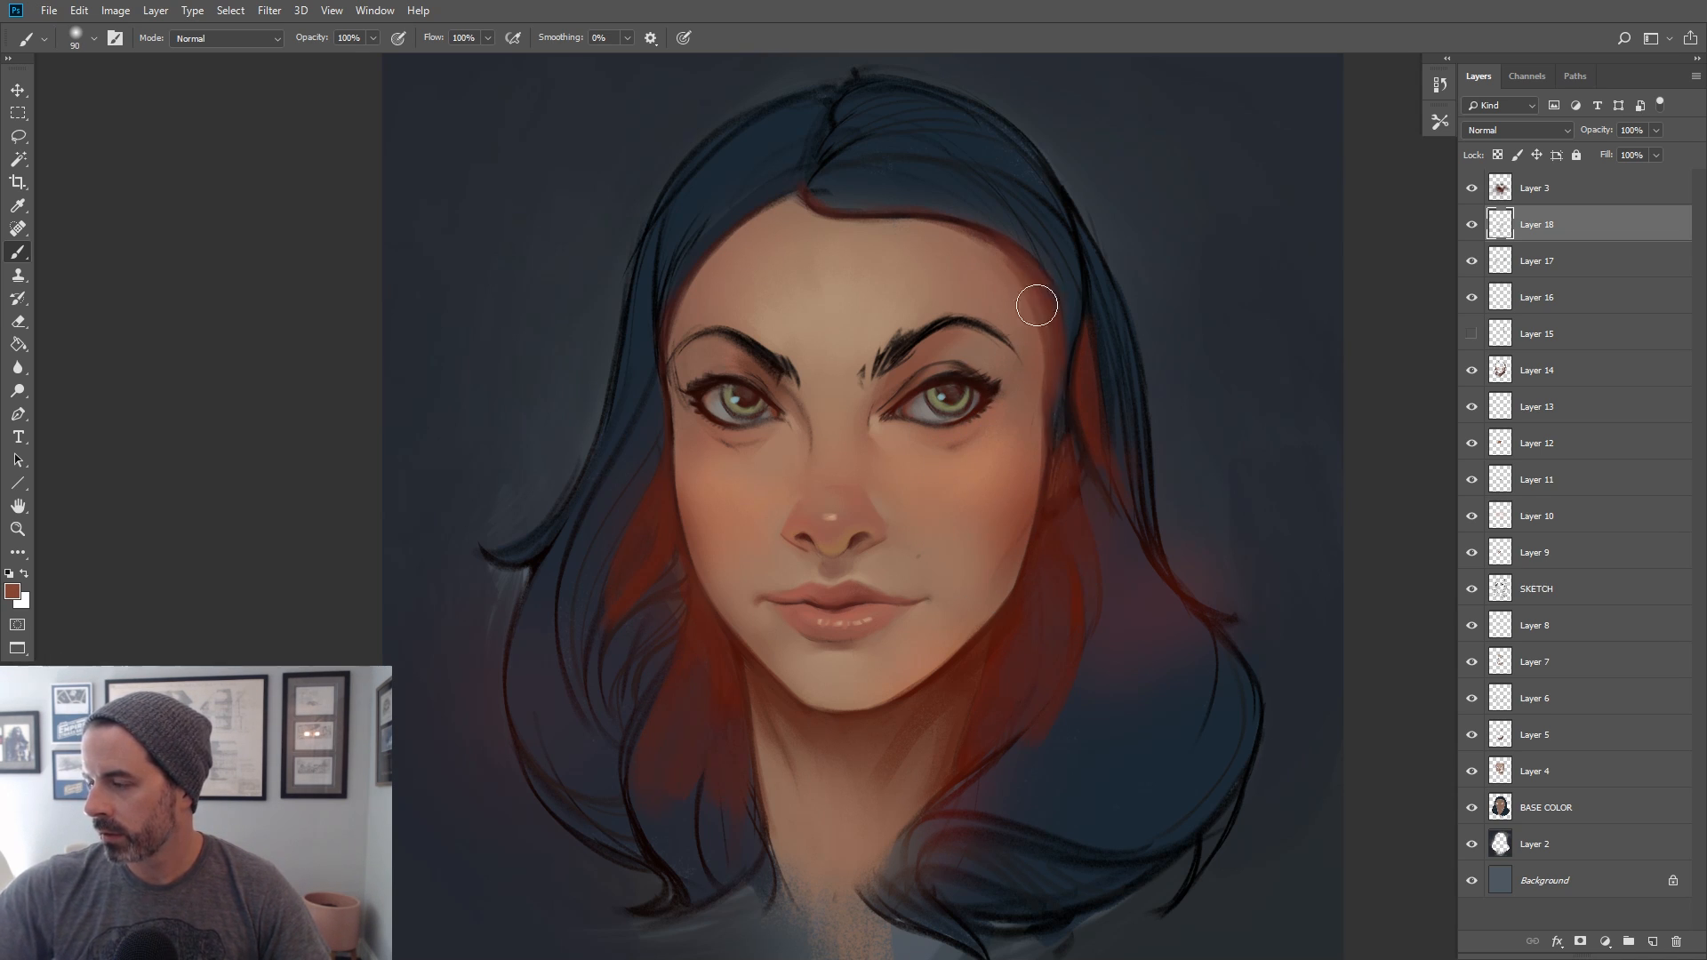
pyautogui.press(']')
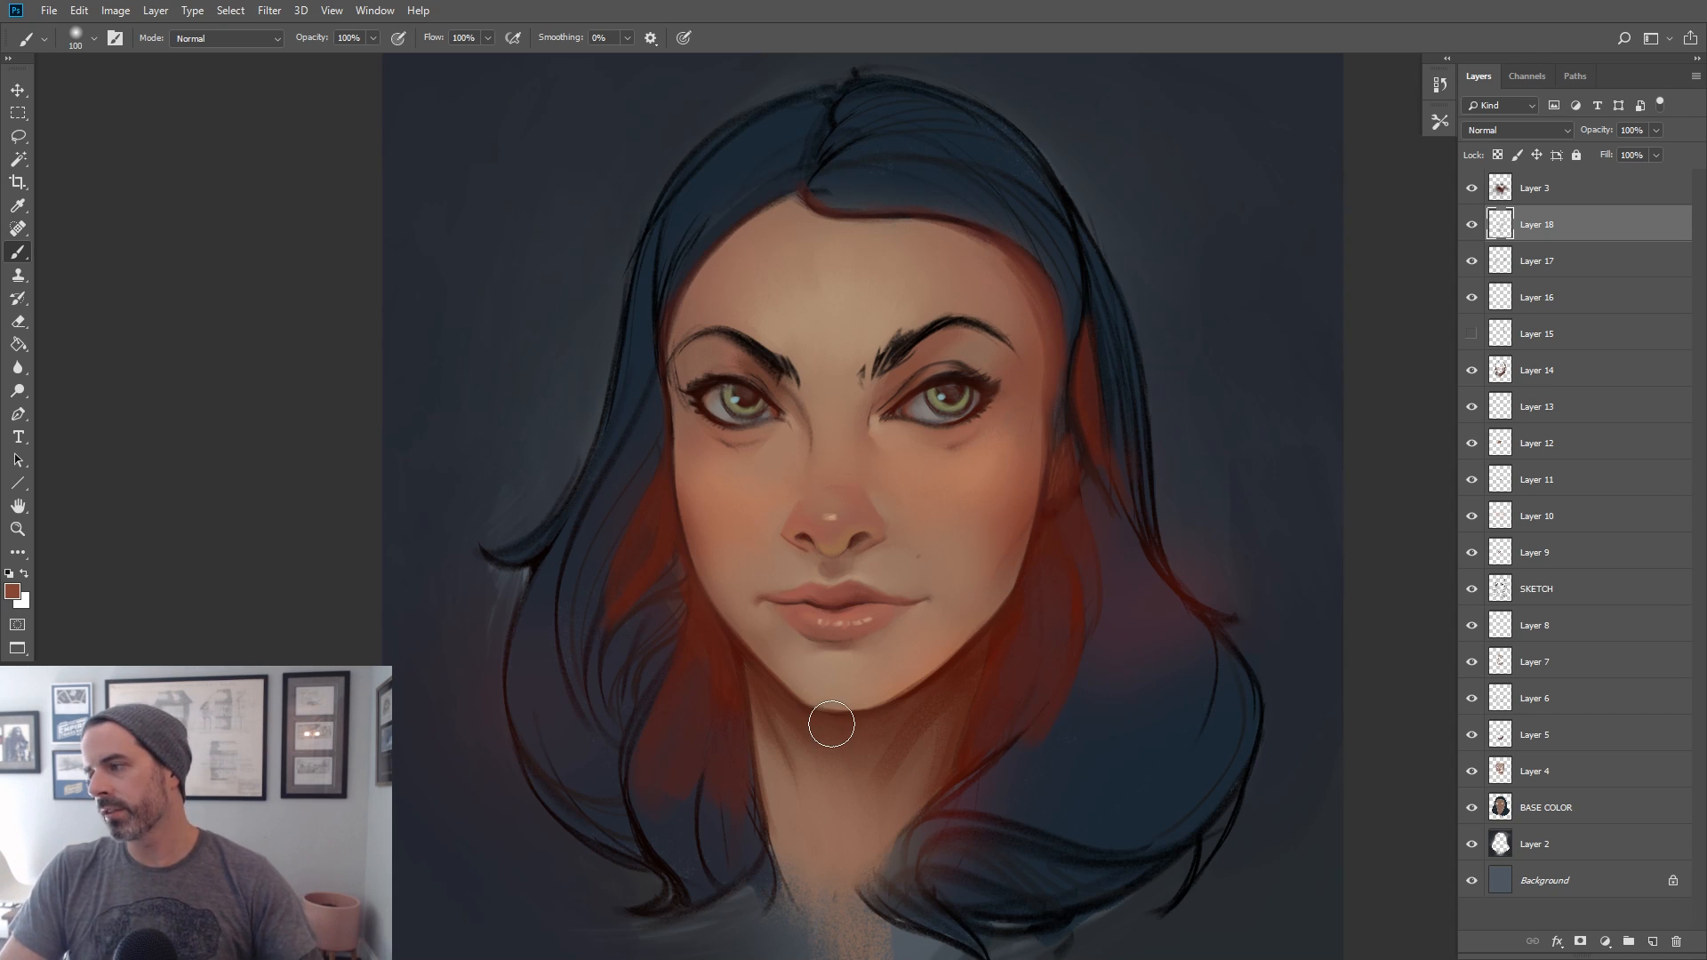
# Switch to the tapered hard brush preset and add a new layer above Layer 18
pyautogui.moveTo(649, 345)
pyautogui.mouseDown()
pyautogui.moveTo(533, 288)
pyautogui.moveTo(530, 353)
pyautogui.mouseUp()
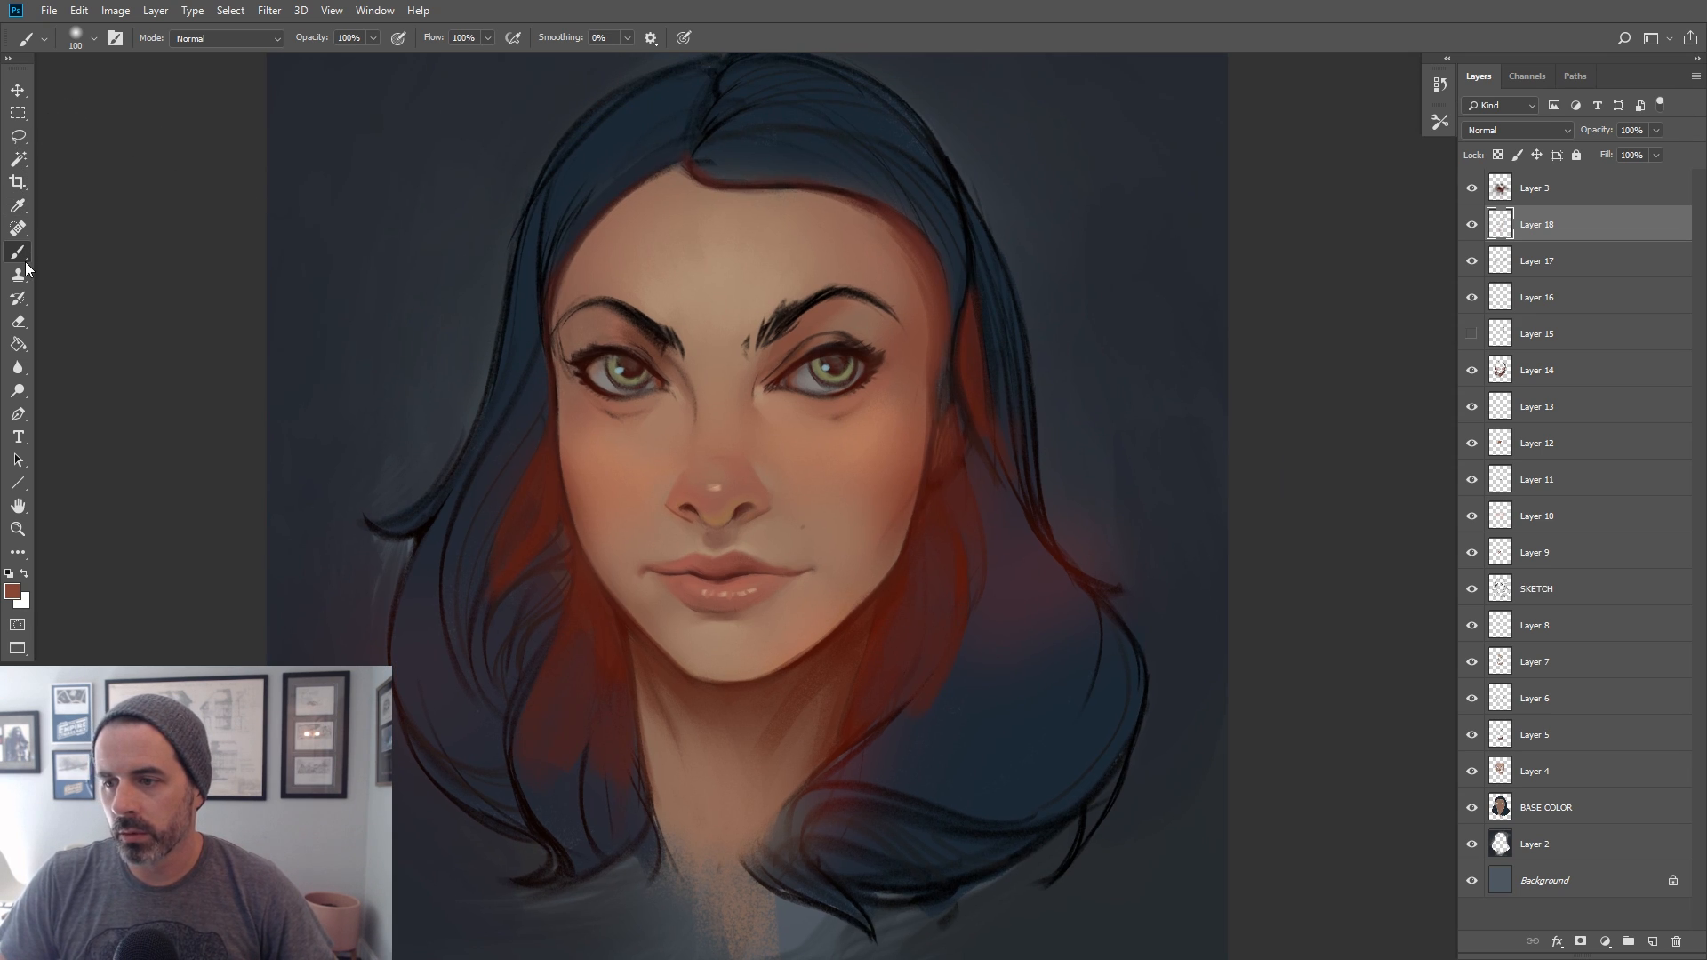
pyautogui.click(93, 38)
pyautogui.doubleClick(509, 444)
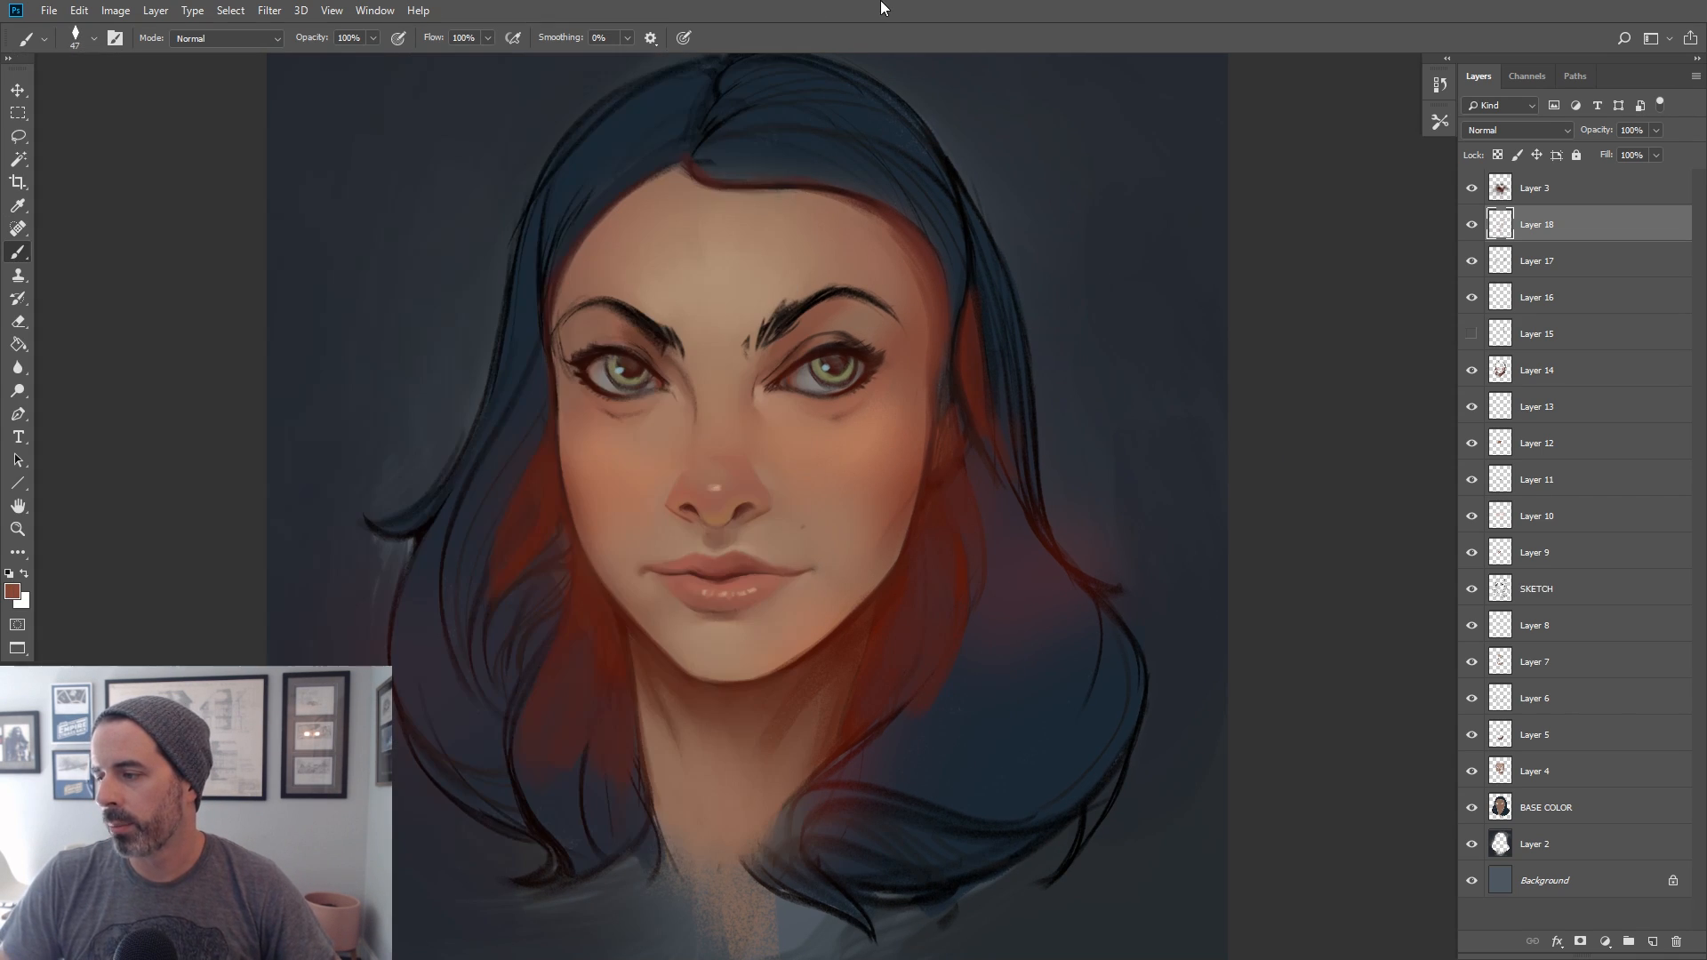
pyautogui.click(1652, 941)
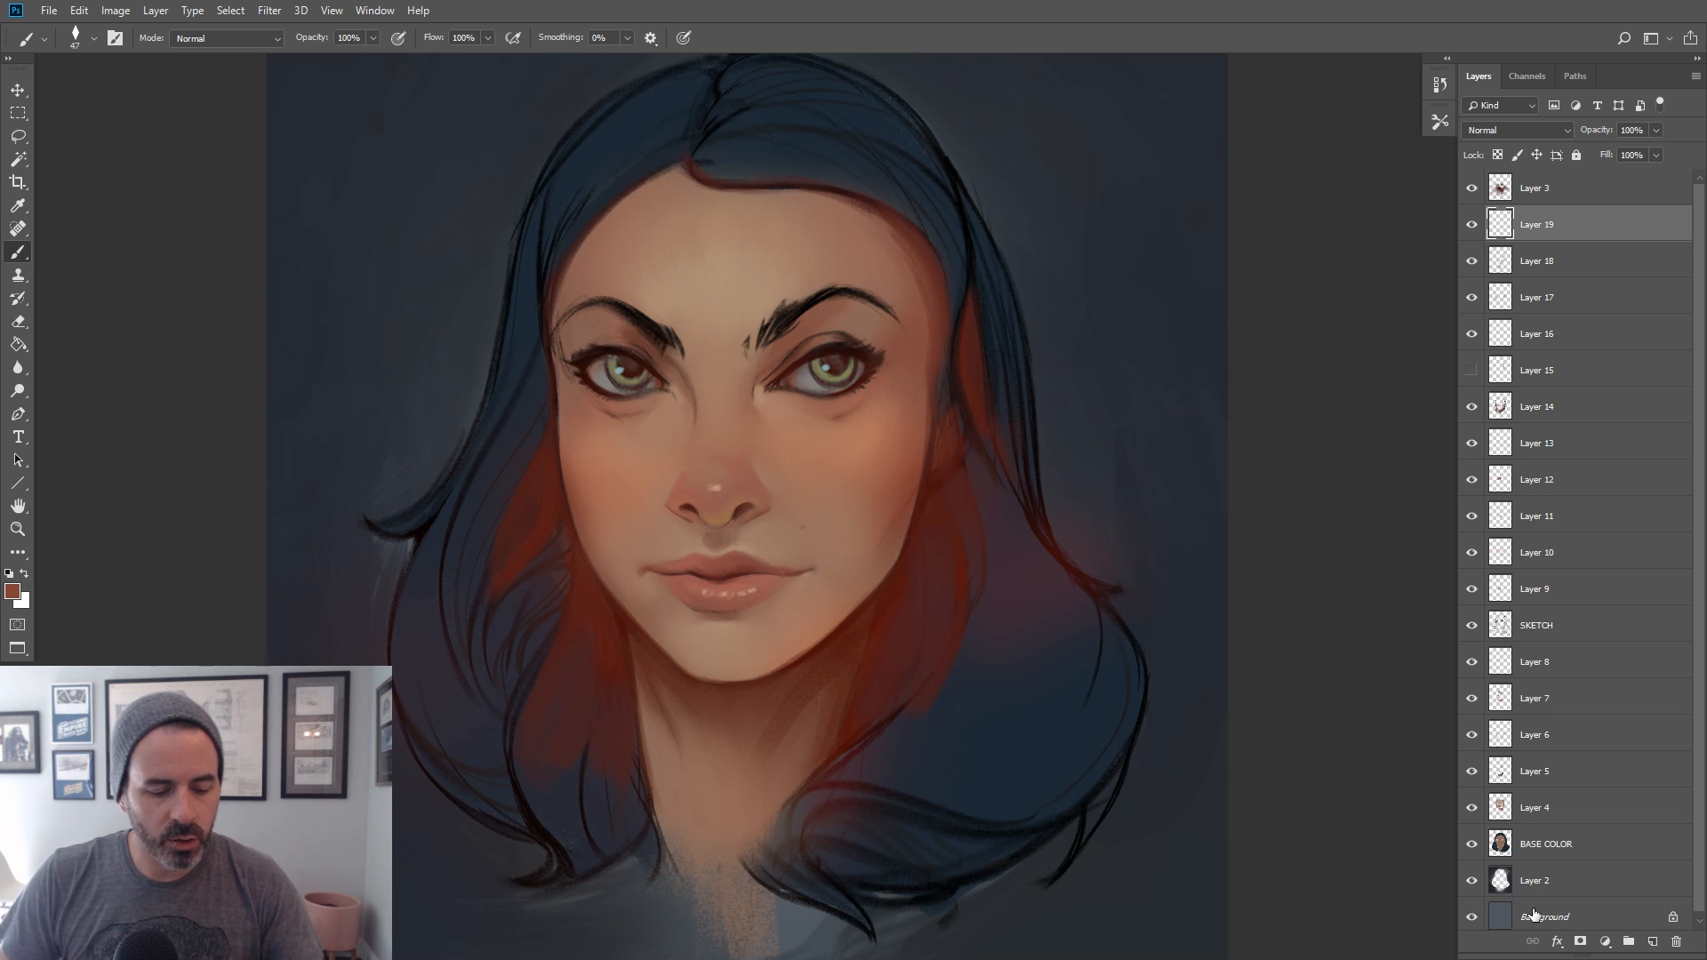
# Sample a dark tone from the right hairline and set the foreground colour to near-black red 140607
pyautogui.keyDown('alt'); pyautogui.click(754, 524); pyautogui.keyUp('alt')
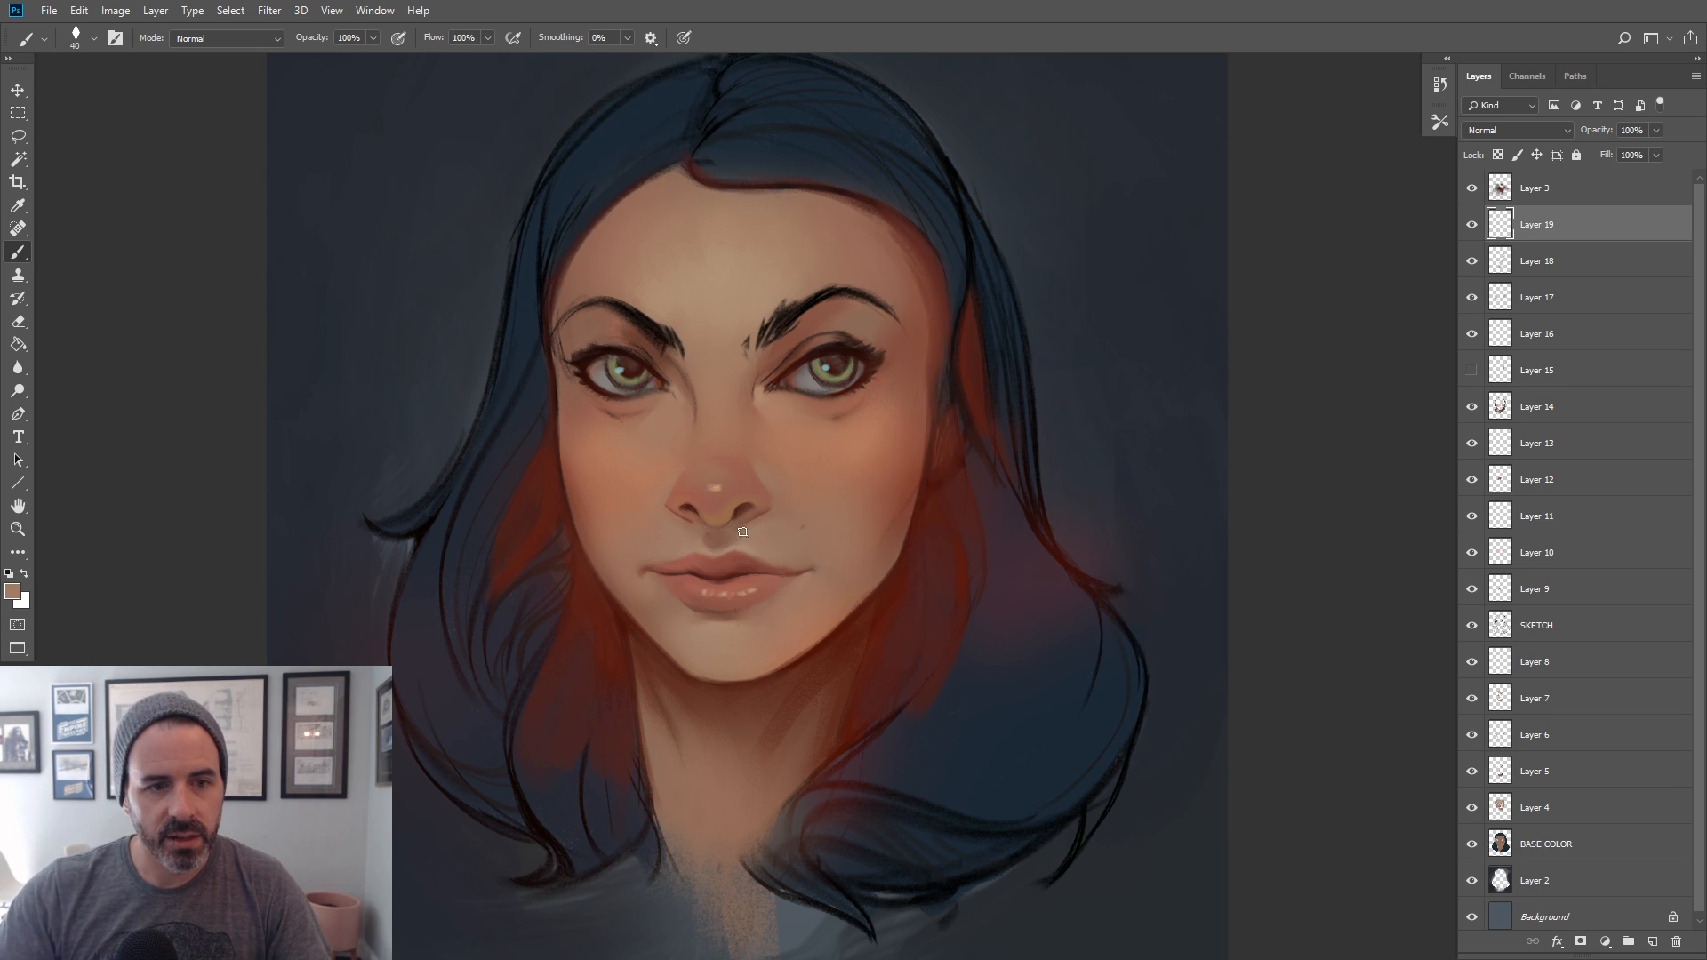
pyautogui.keyDown('alt'); pyautogui.click(934, 491); pyautogui.keyUp('alt')
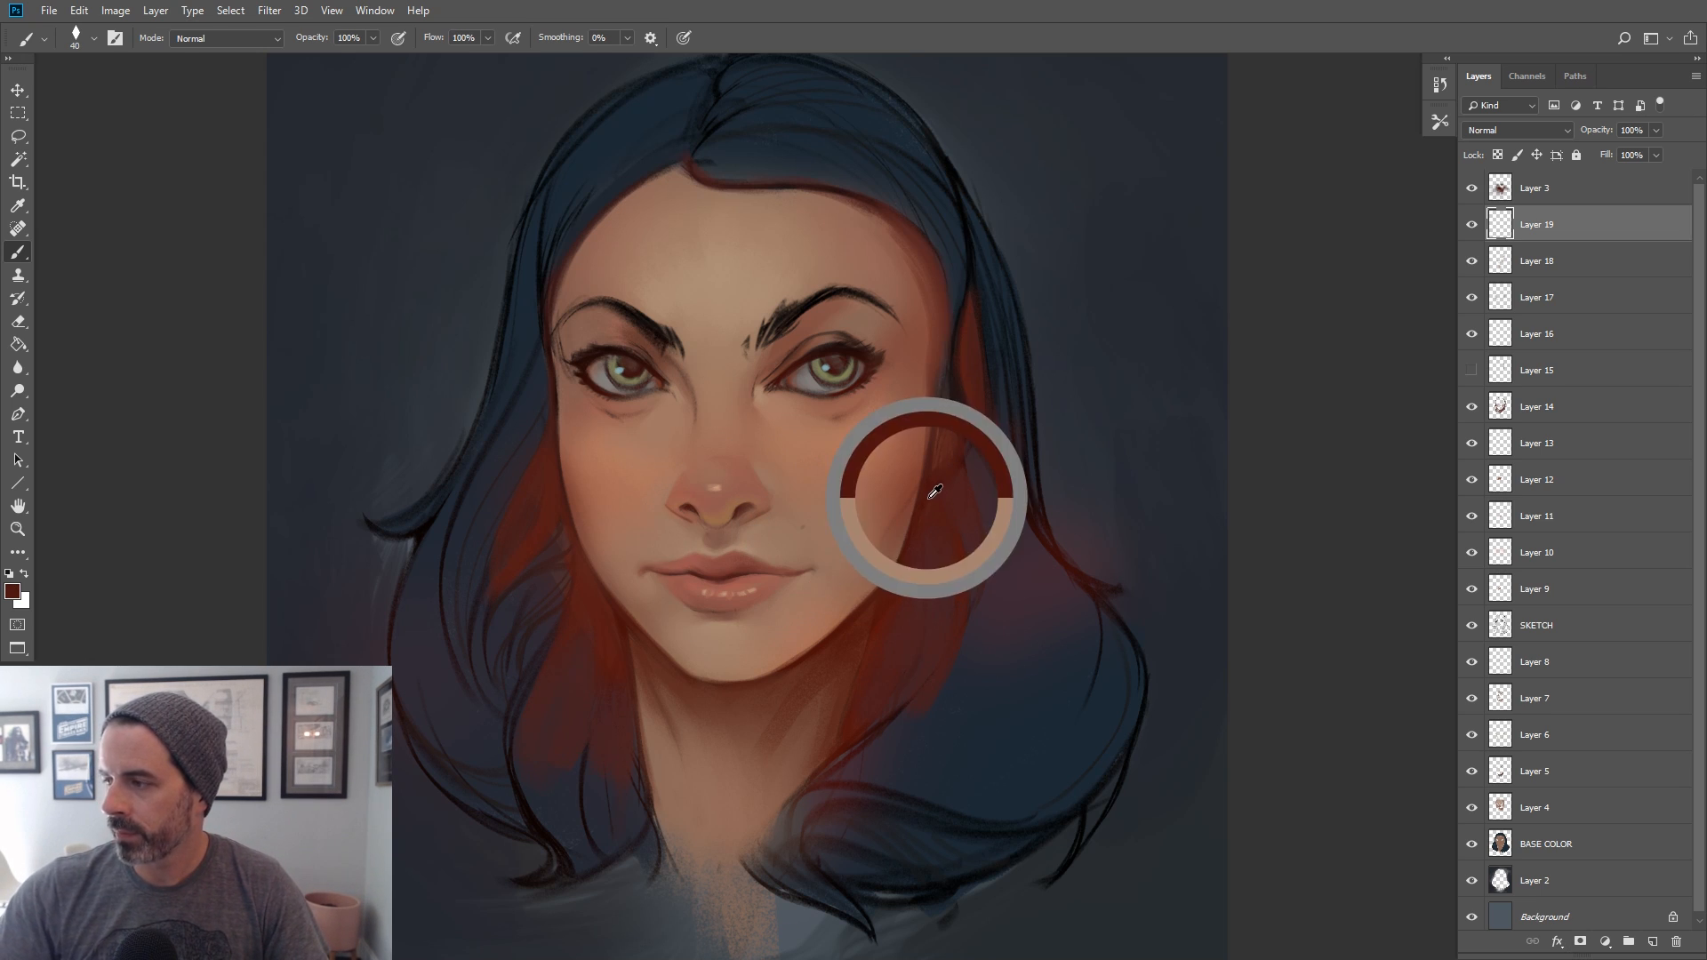
pyautogui.press('[')
pyautogui.keyDown('alt'); pyautogui.click(958, 392); pyautogui.keyUp('alt')
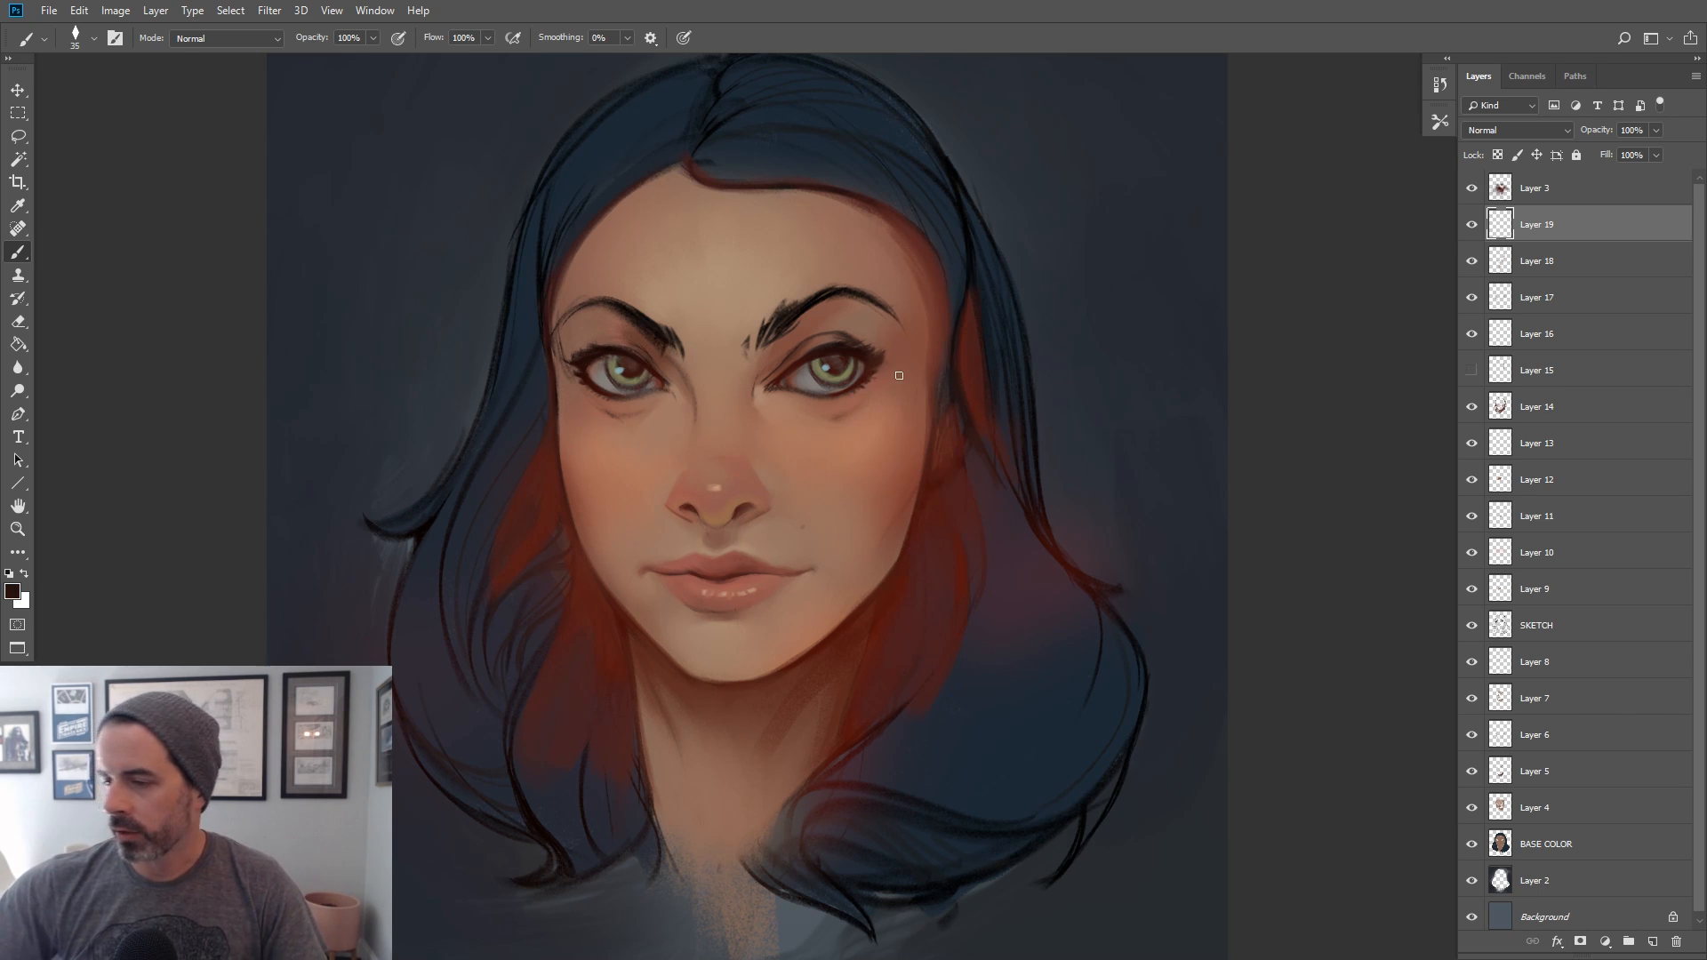
pyautogui.click(12, 591)
pyautogui.click(1152, 511)
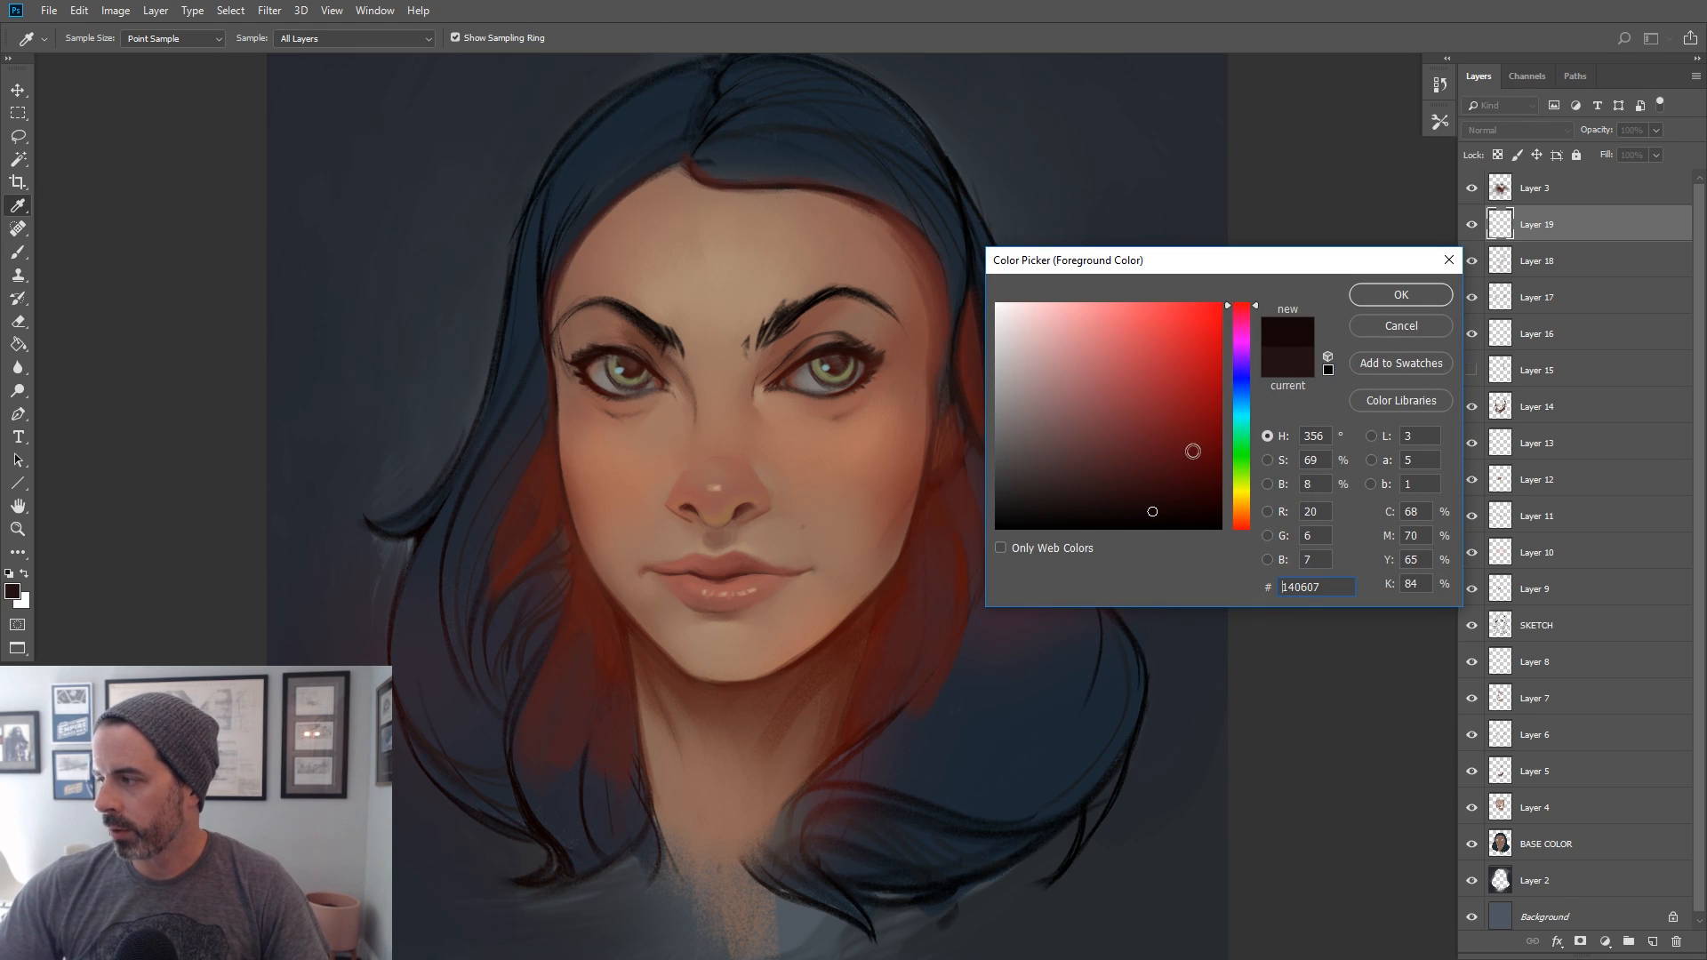
pyautogui.press('Return')
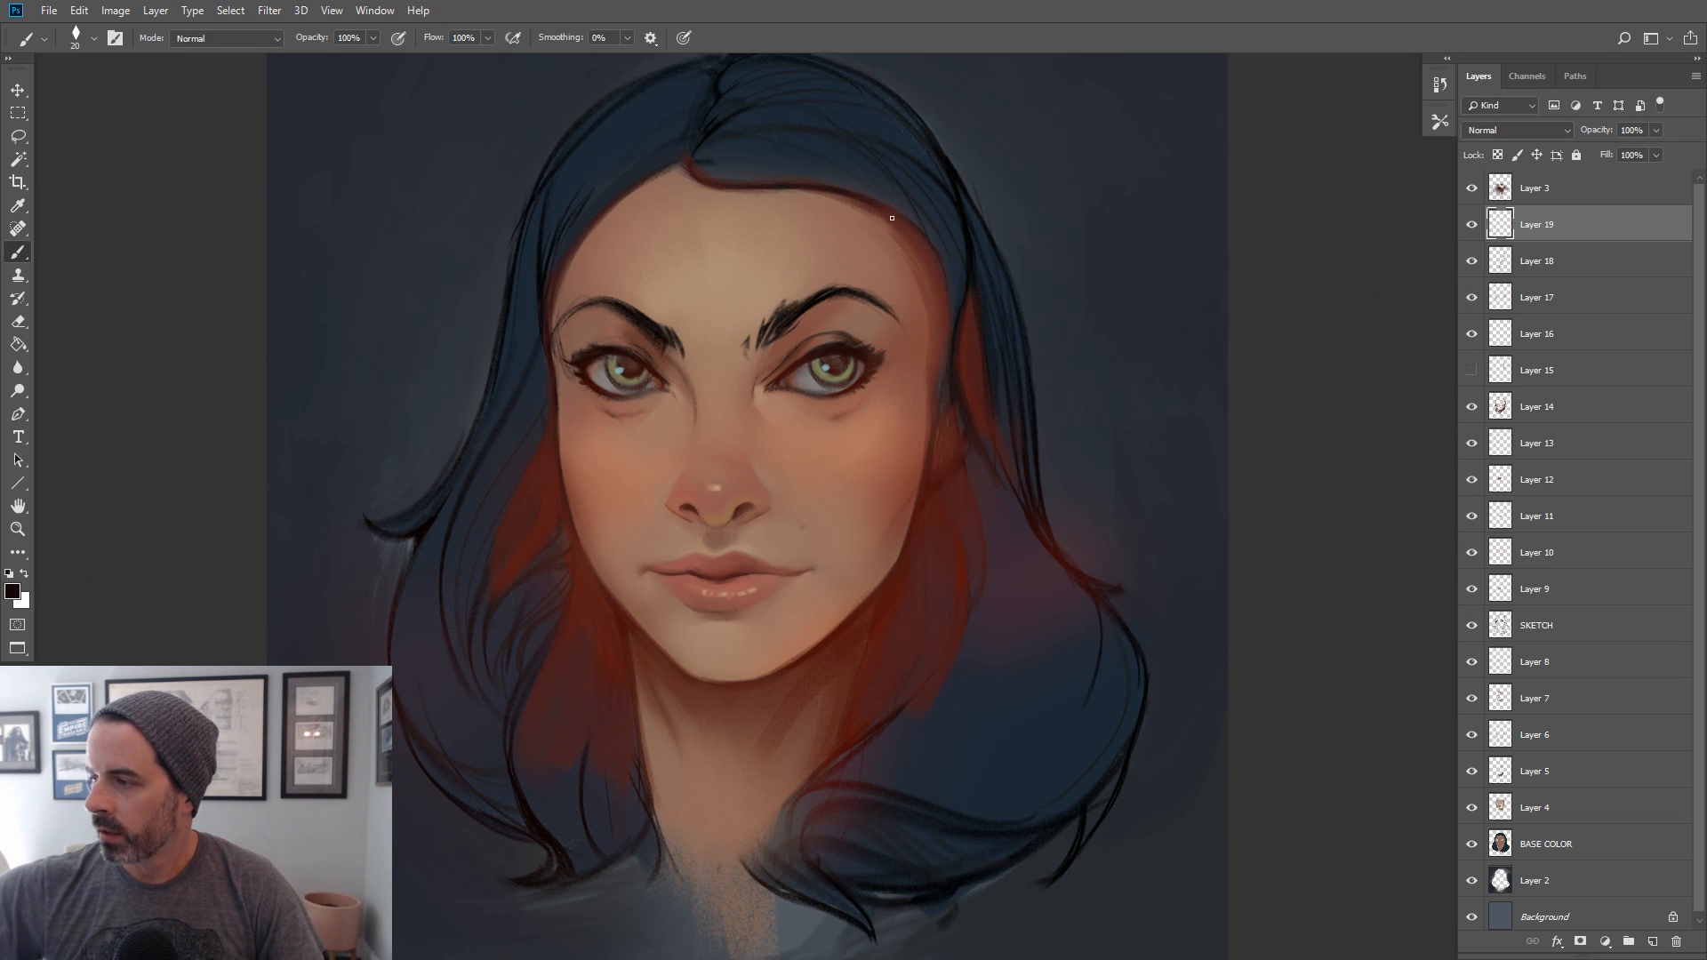
# Draw fine dark strands down the right temple and cheek and along the left jaw, using a 15 to 20 px brush
pyautogui.moveTo(889, 227)
pyautogui.mouseDown()
pyautogui.moveTo(933, 297)
pyautogui.moveTo(932, 360)
pyautogui.mouseUp()
pyautogui.press(']')
pyautogui.moveTo(921, 288)
pyautogui.mouseDown()
pyautogui.moveTo(929, 453)
pyautogui.moveTo(897, 297)
pyautogui.moveTo(918, 398)
pyautogui.moveTo(925, 374)
pyautogui.moveTo(917, 480)
pyautogui.mouseUp()
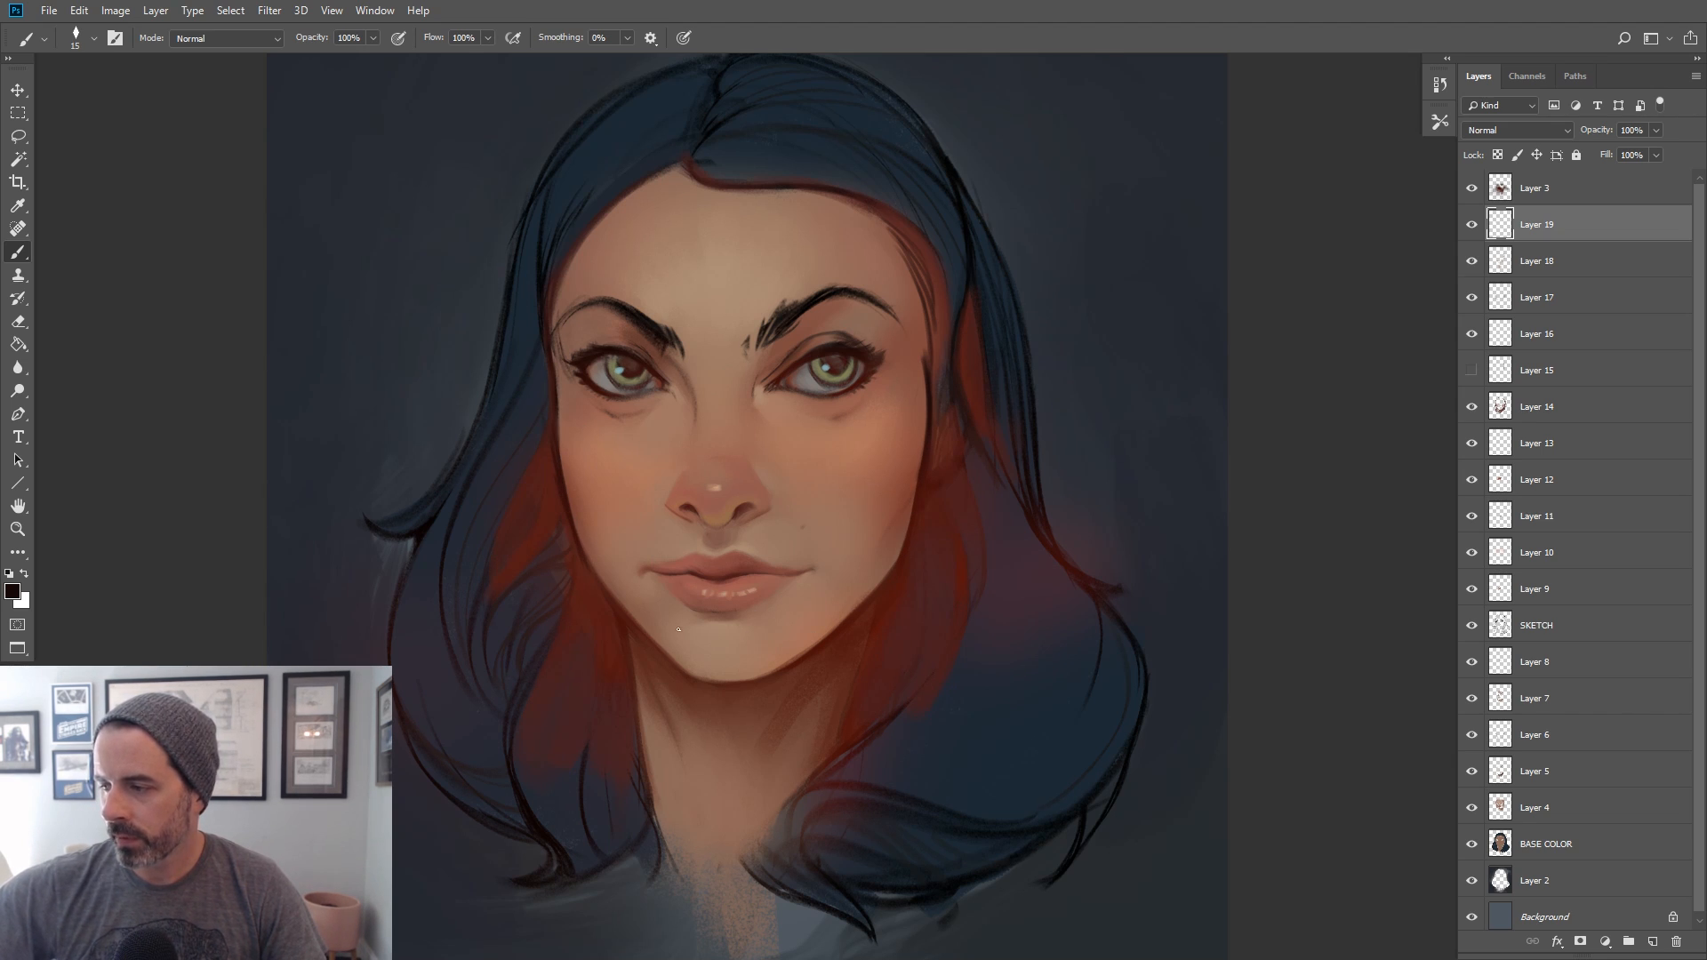
pyautogui.moveTo(580, 533); pyautogui.dragTo(594, 574)
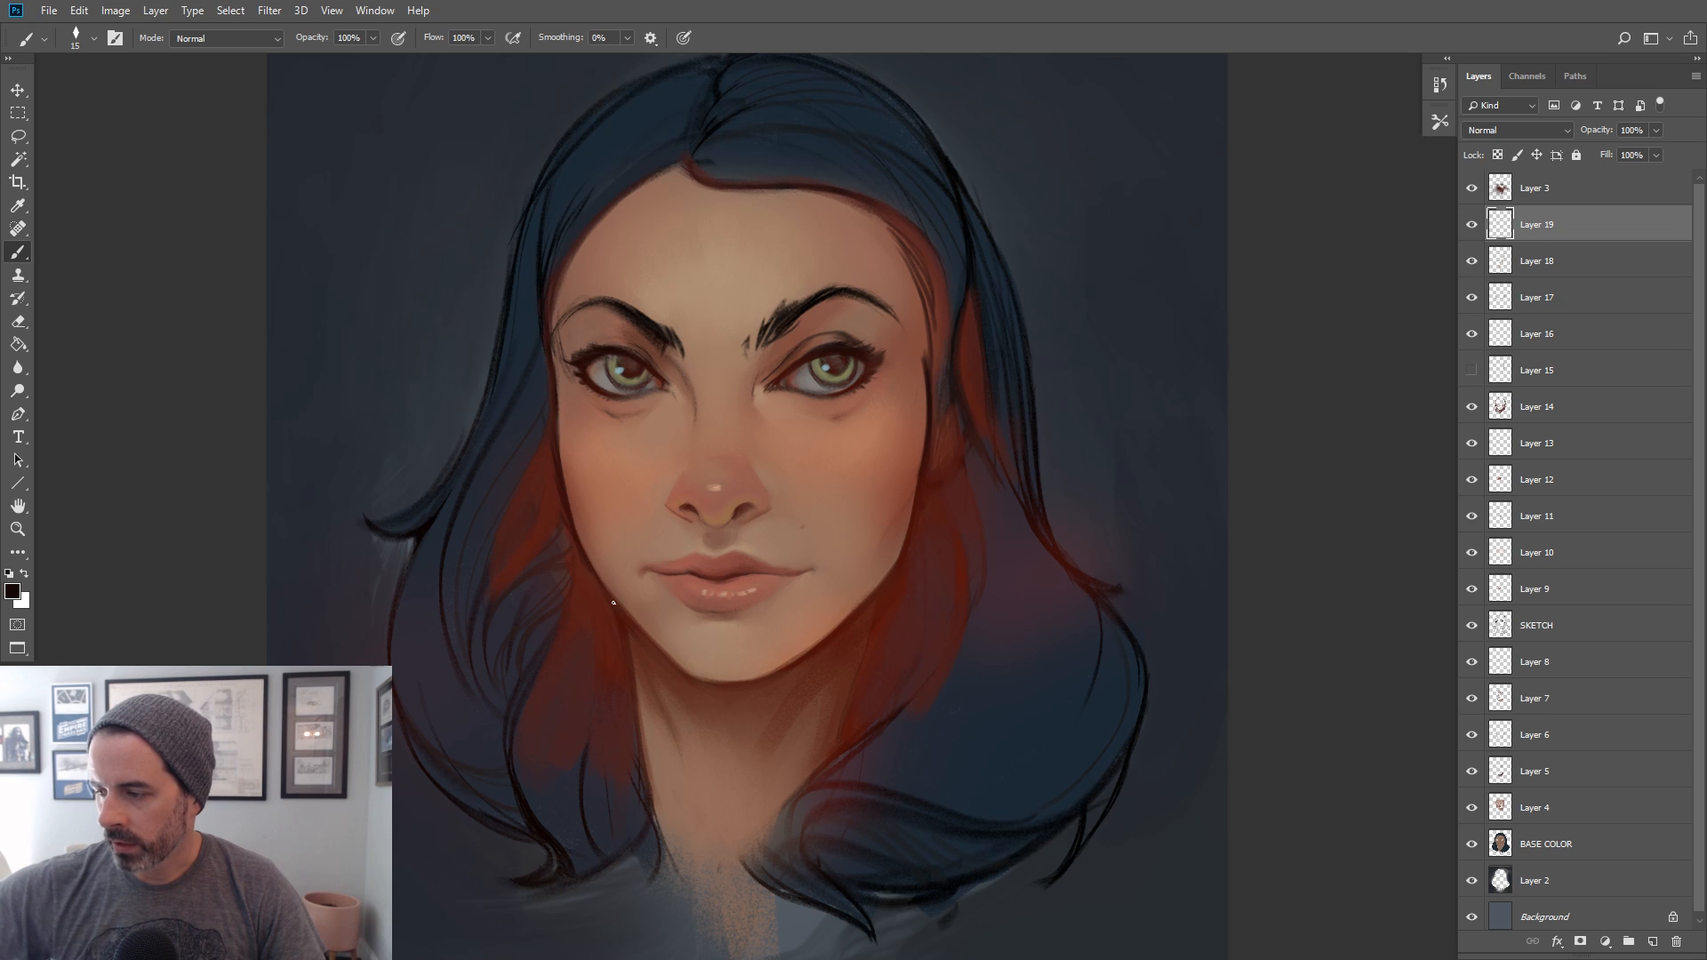
pyautogui.press(']')
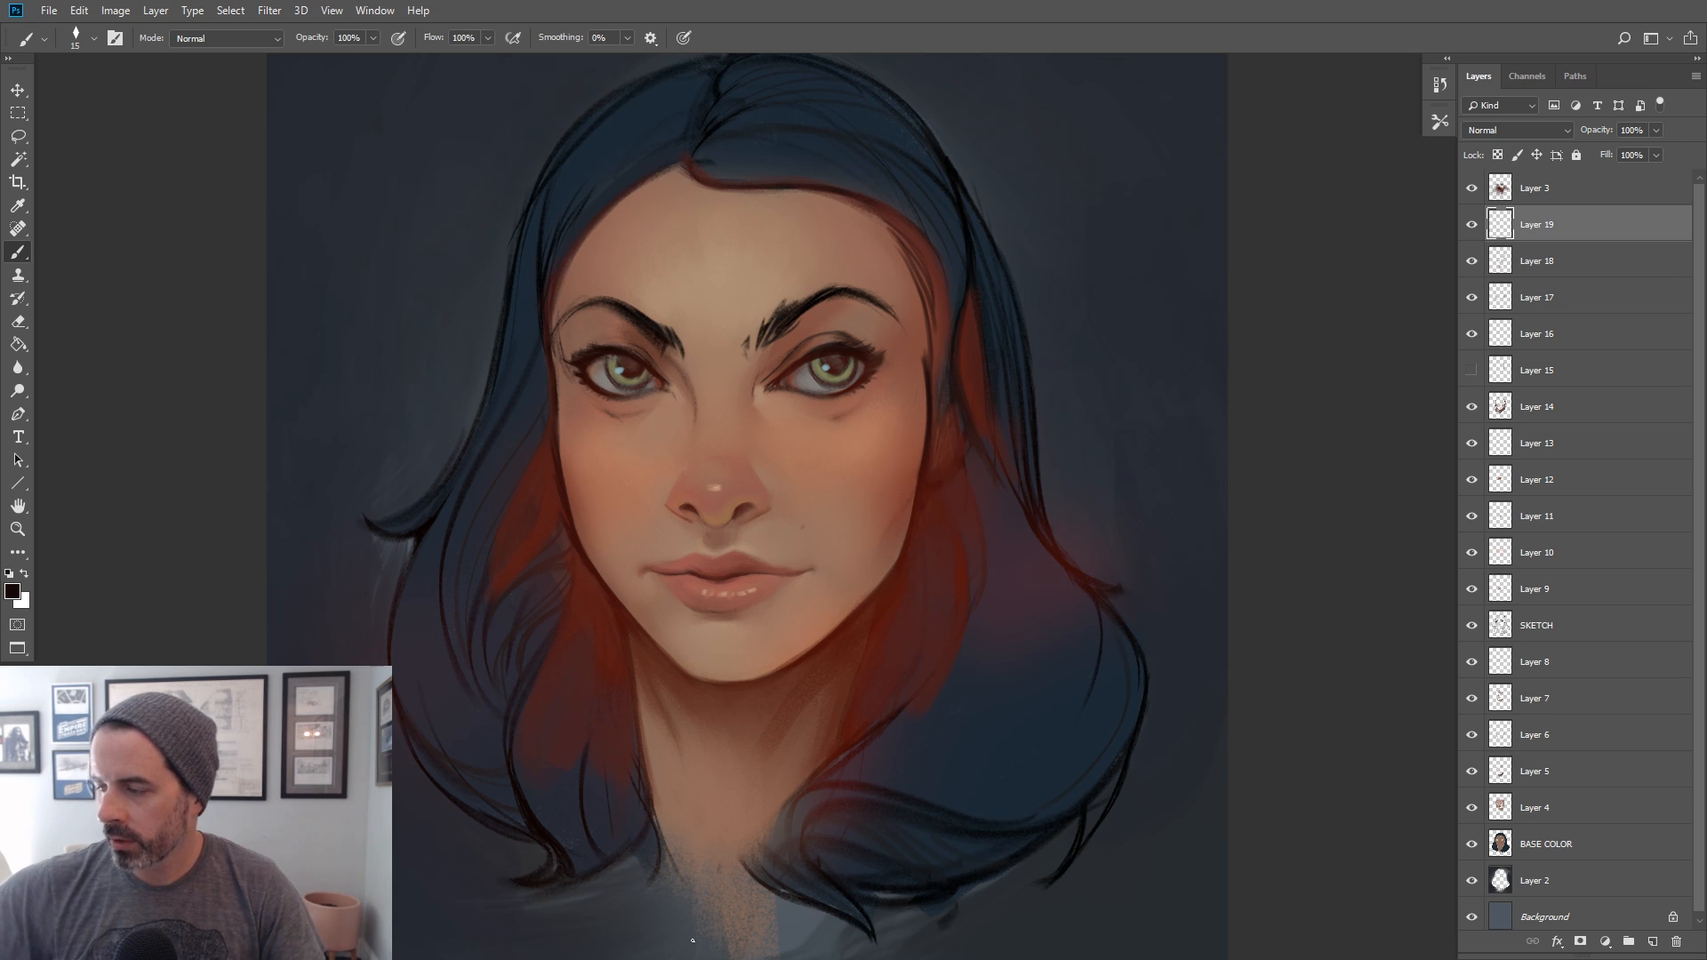
# Change the foreground colour to a slightly more saturated near-black red
pyautogui.click(12, 591)
pyautogui.click(1182, 511)
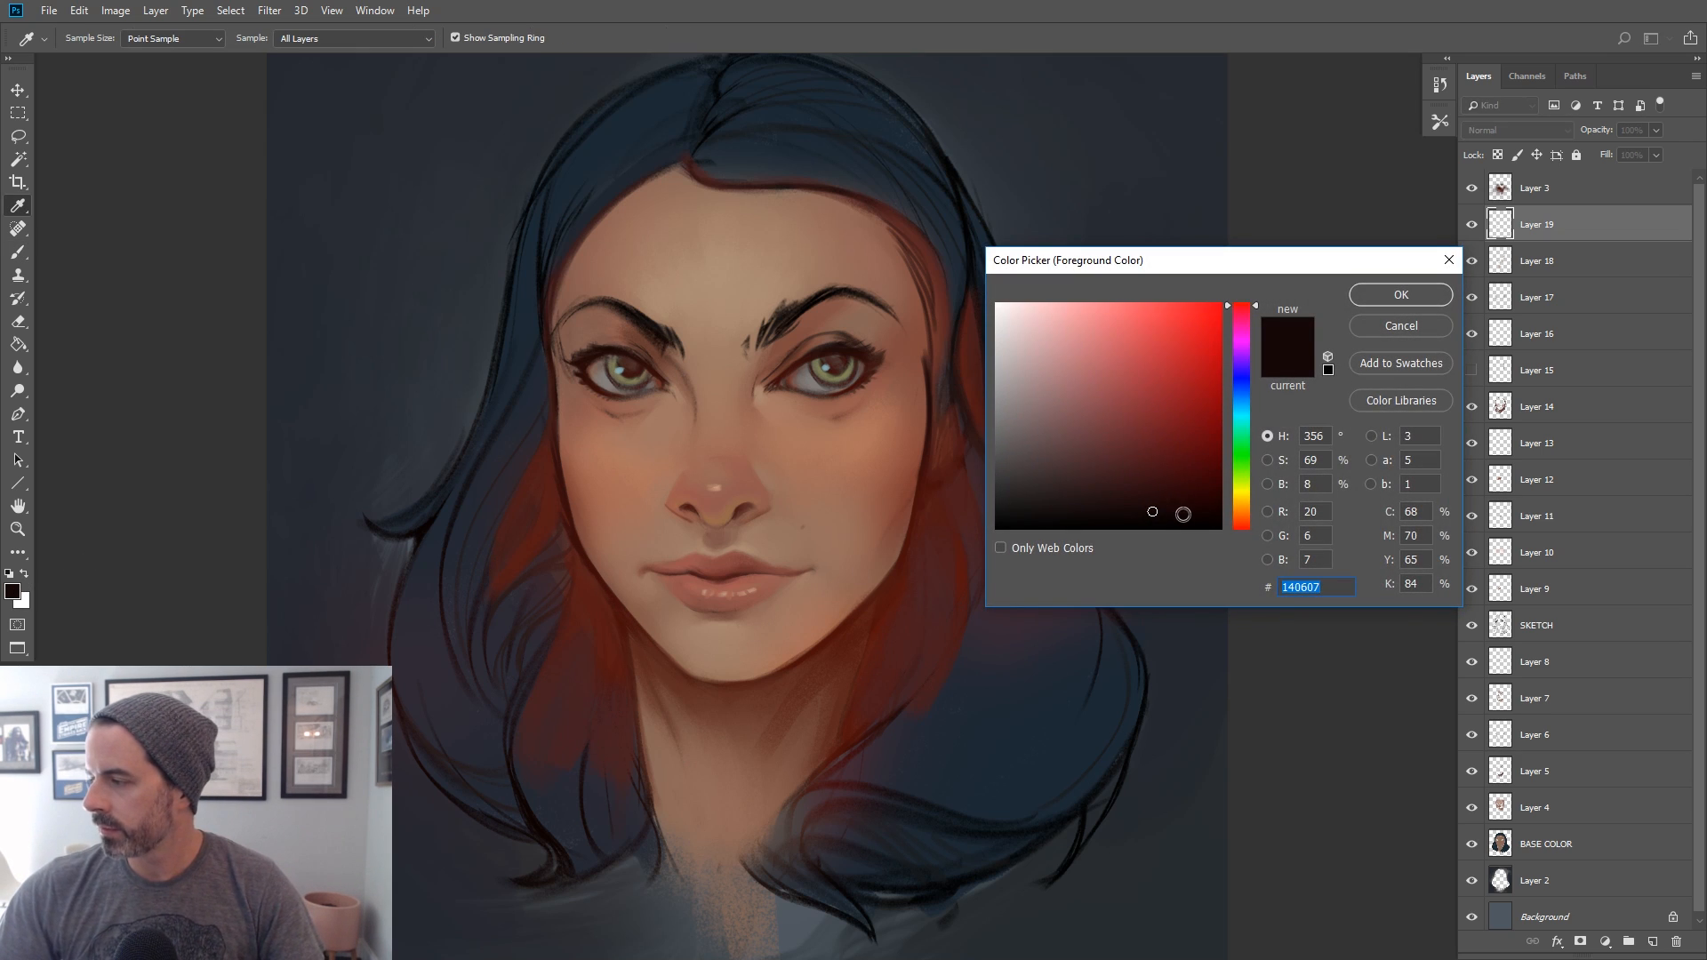
pyautogui.click(1404, 294)
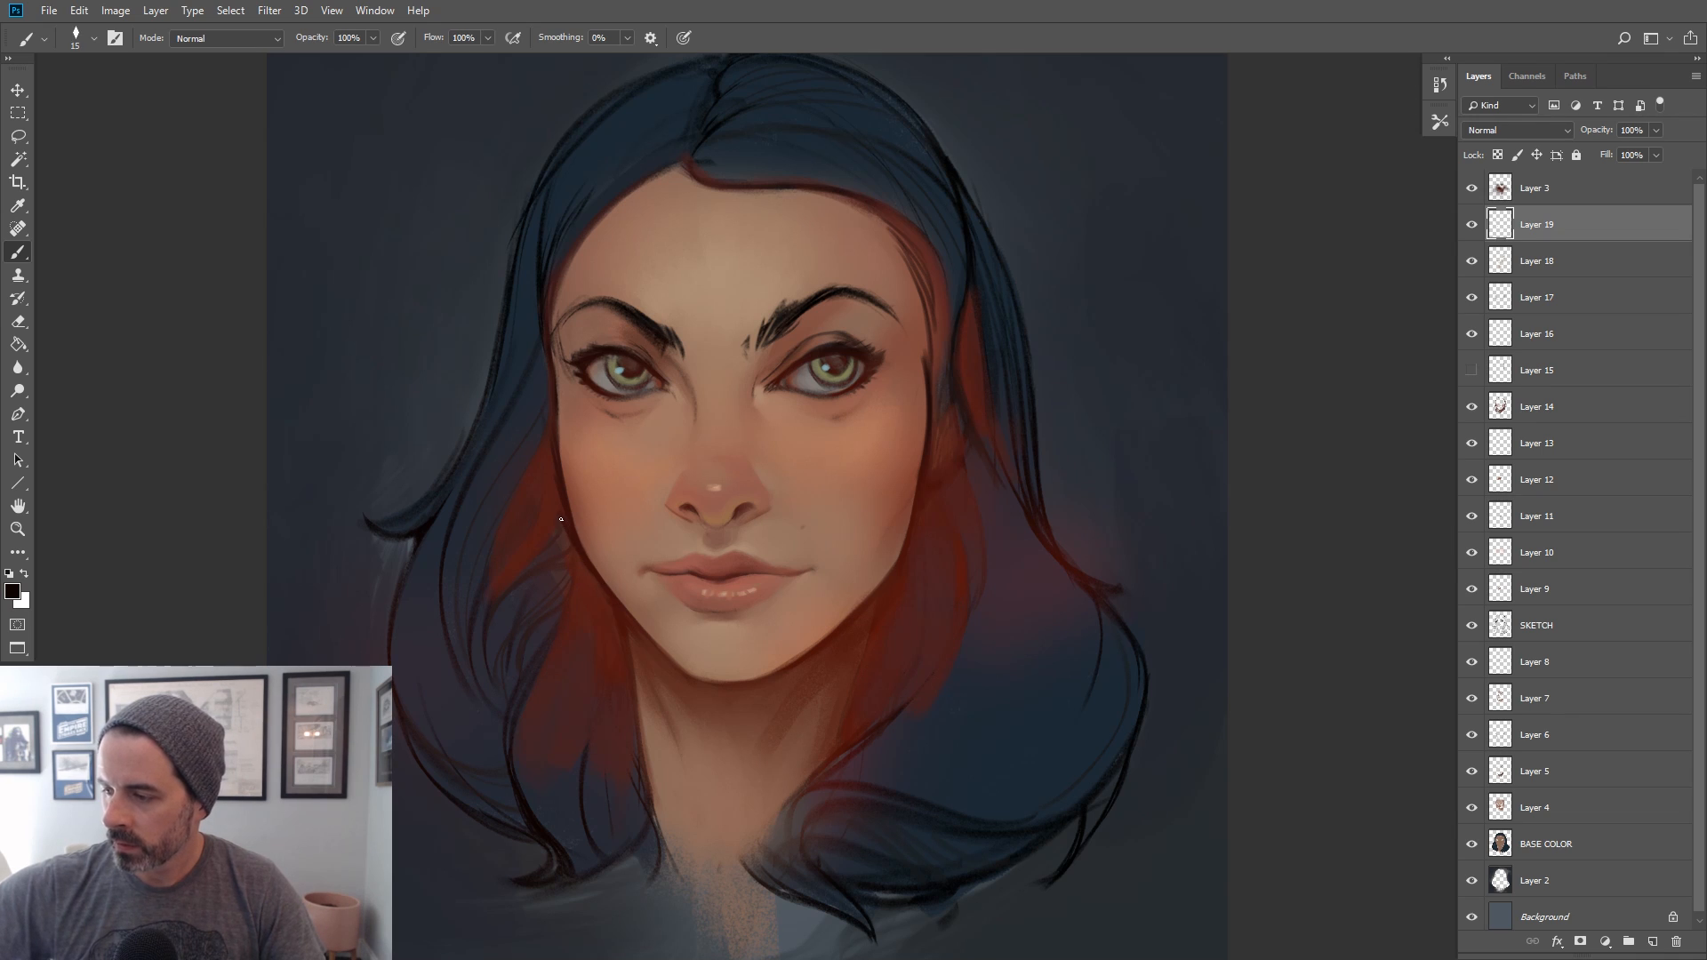
# Draw dark strands through the red hair beside the left cheek and below the left jaw, using a 20 px brush
pyautogui.press(']')
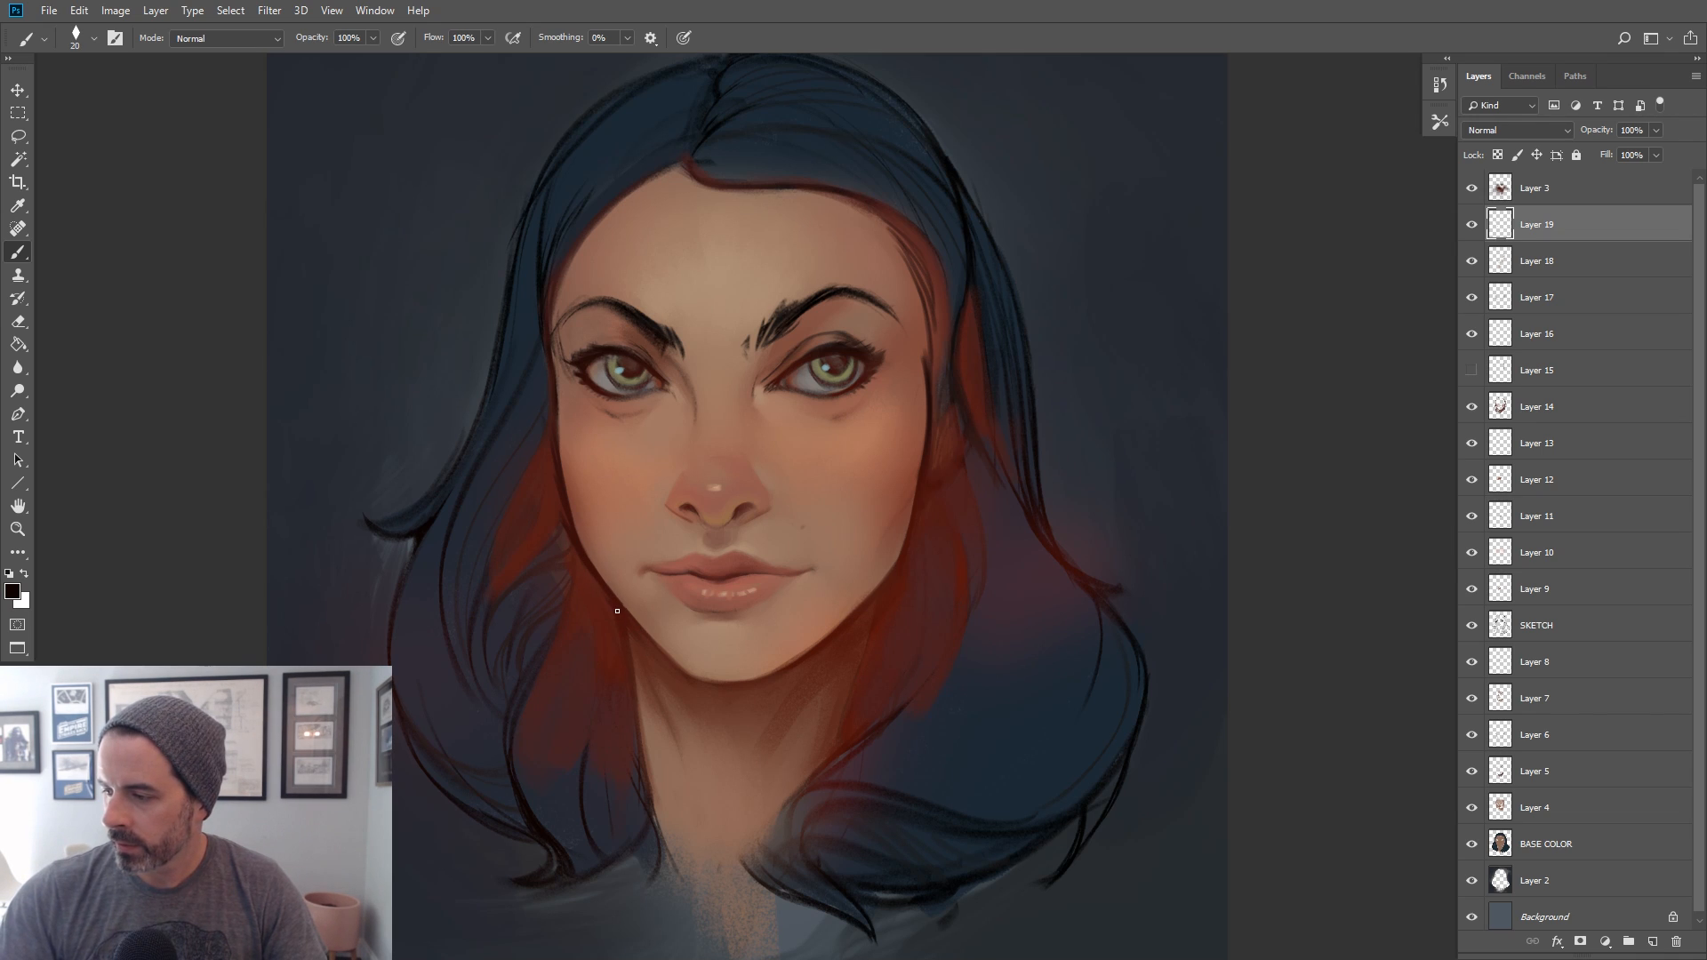
pyautogui.moveTo(610, 600); pyautogui.dragTo(606, 693)
pyautogui.moveTo(614, 629); pyautogui.dragTo(594, 755)
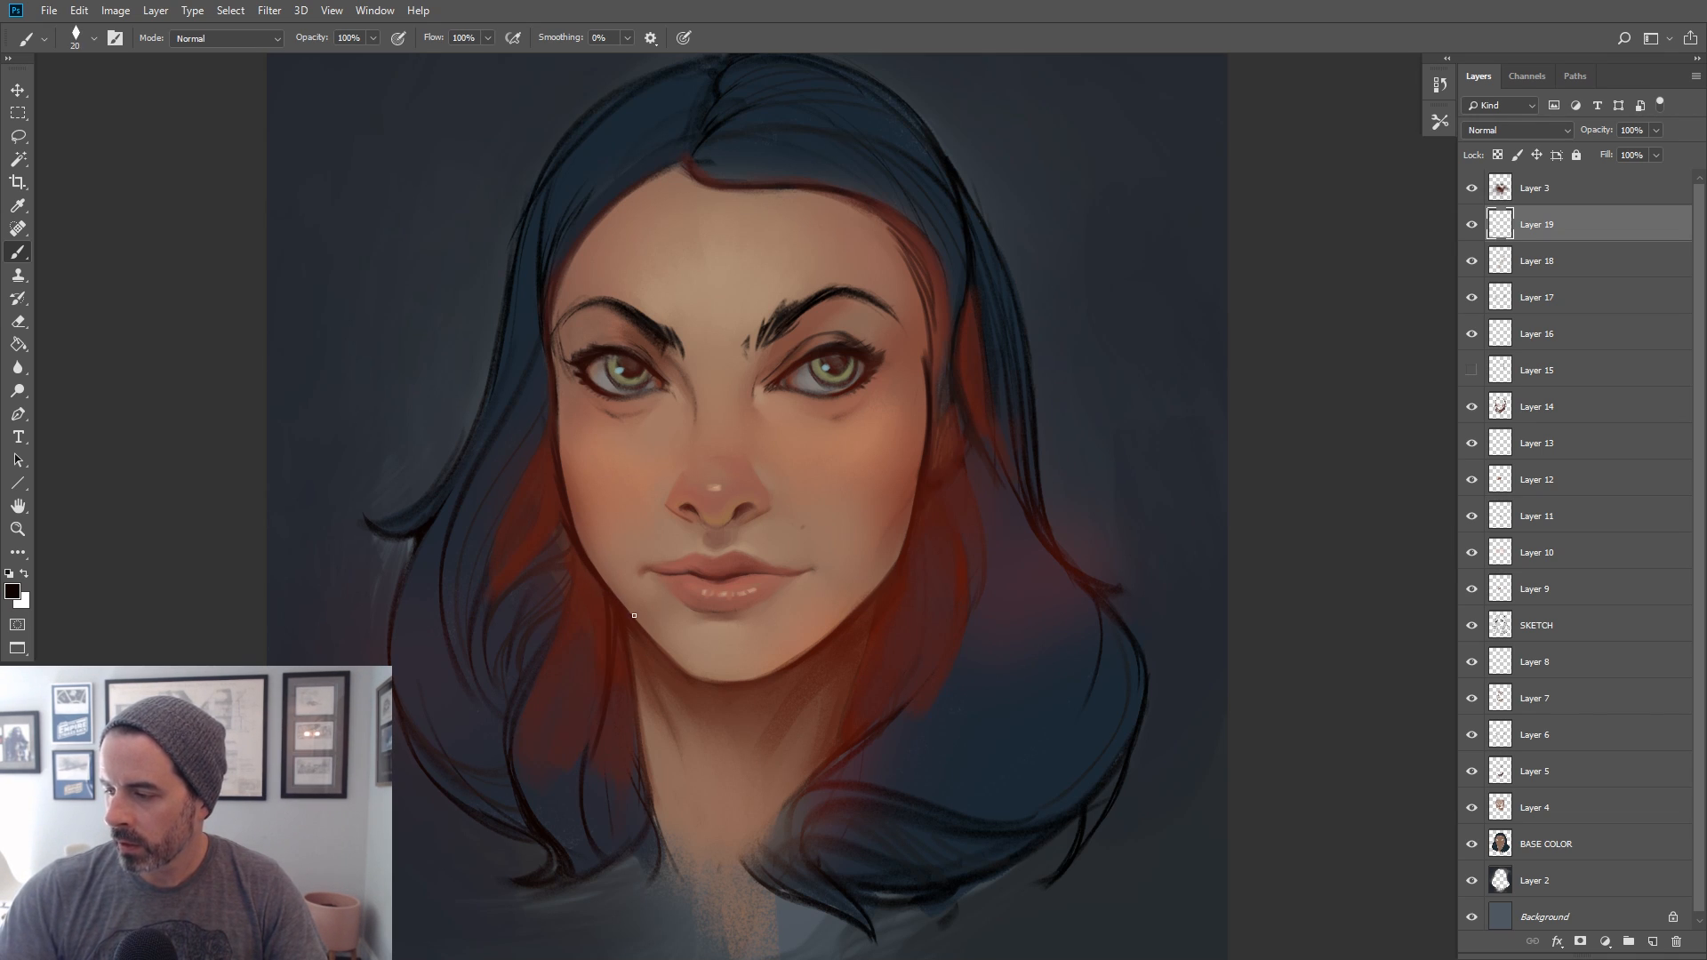
pyautogui.moveTo(597, 613)
pyautogui.mouseDown()
pyautogui.moveTo(523, 736)
pyautogui.moveTo(525, 711)
pyautogui.mouseUp()
pyautogui.moveTo(591, 567)
pyautogui.mouseDown()
pyautogui.moveTo(574, 643)
pyautogui.moveTo(570, 621)
pyautogui.moveTo(540, 679)
pyautogui.mouseUp()
pyautogui.moveTo(716, 657); pyautogui.dragTo(956, 619)
pyautogui.moveTo(773, 516); pyautogui.dragTo(740, 582)
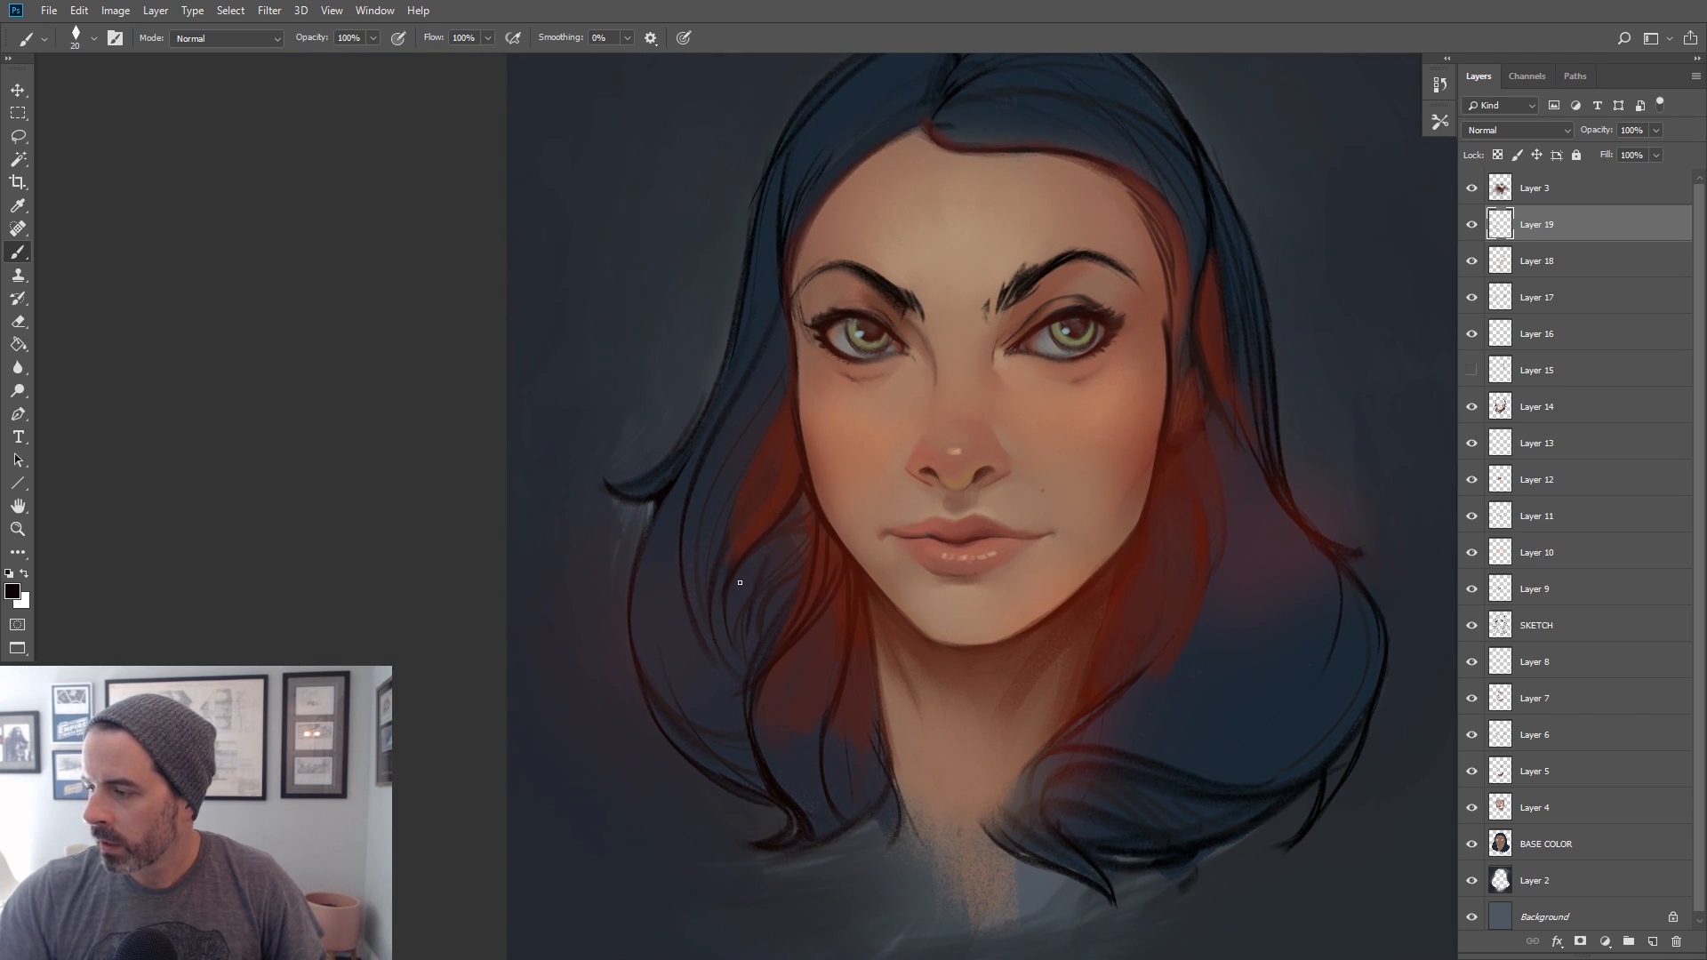
pyautogui.moveTo(798, 433); pyautogui.dragTo(744, 537)
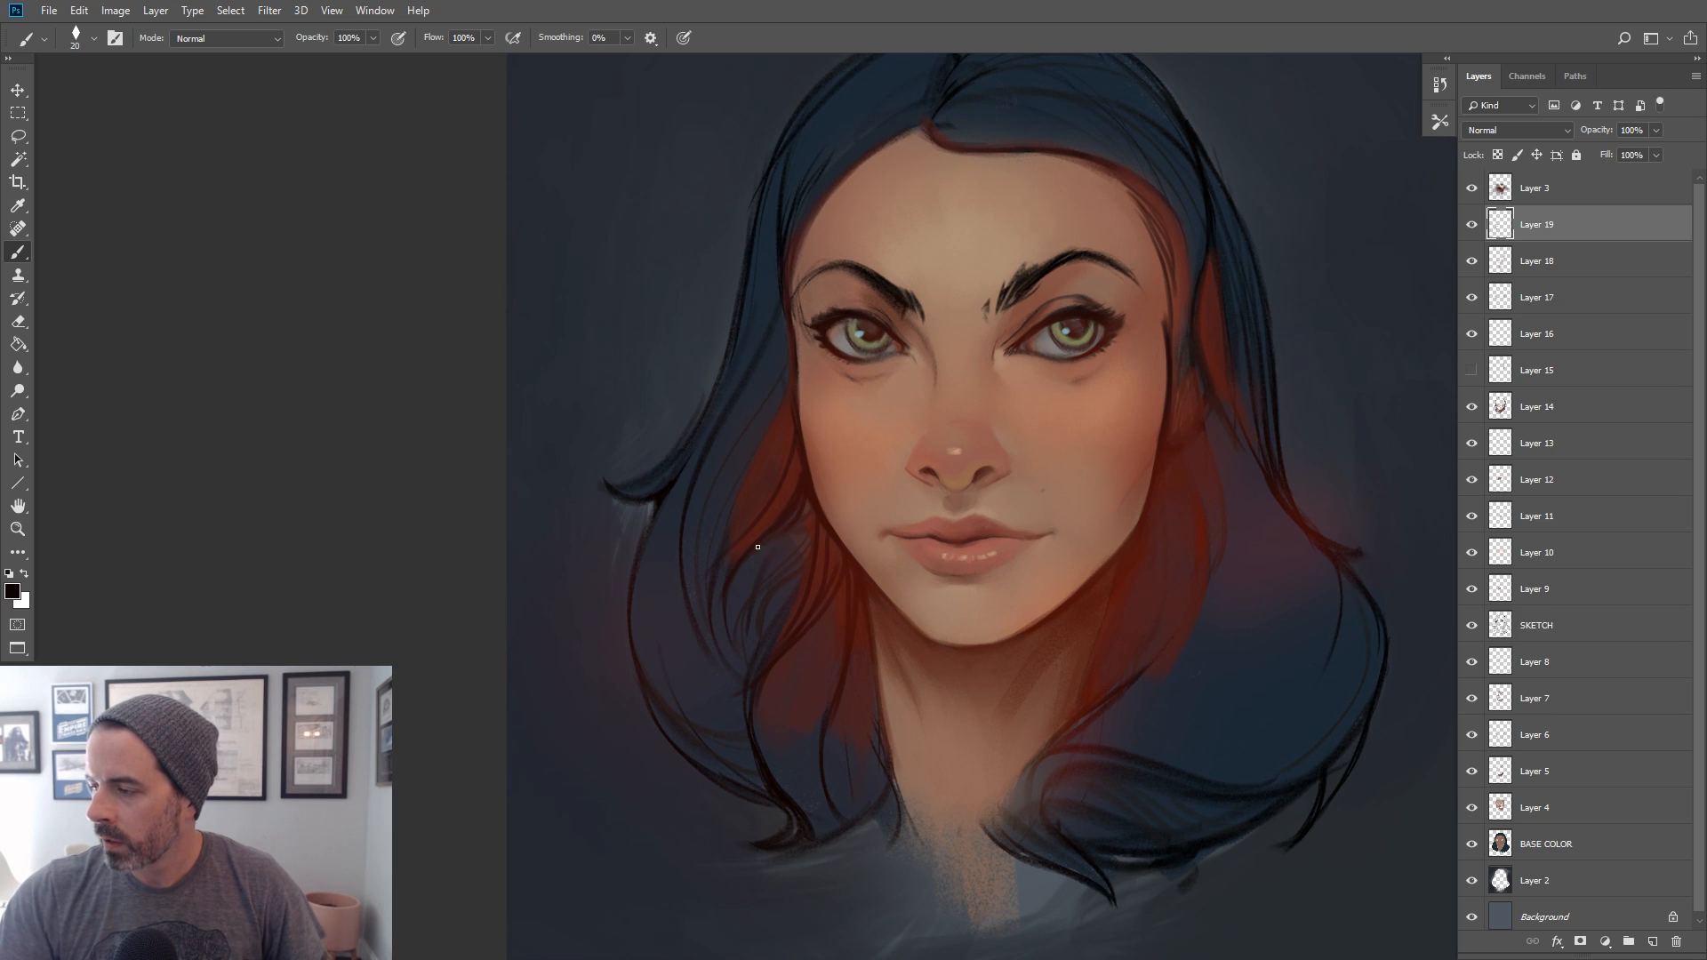
# Draw fine dark strands through the red hair below the right cheek and beside the right jaw, using a 15 px brush
pyautogui.moveTo(1097, 675); pyautogui.dragTo(831, 679)
pyautogui.press('[')
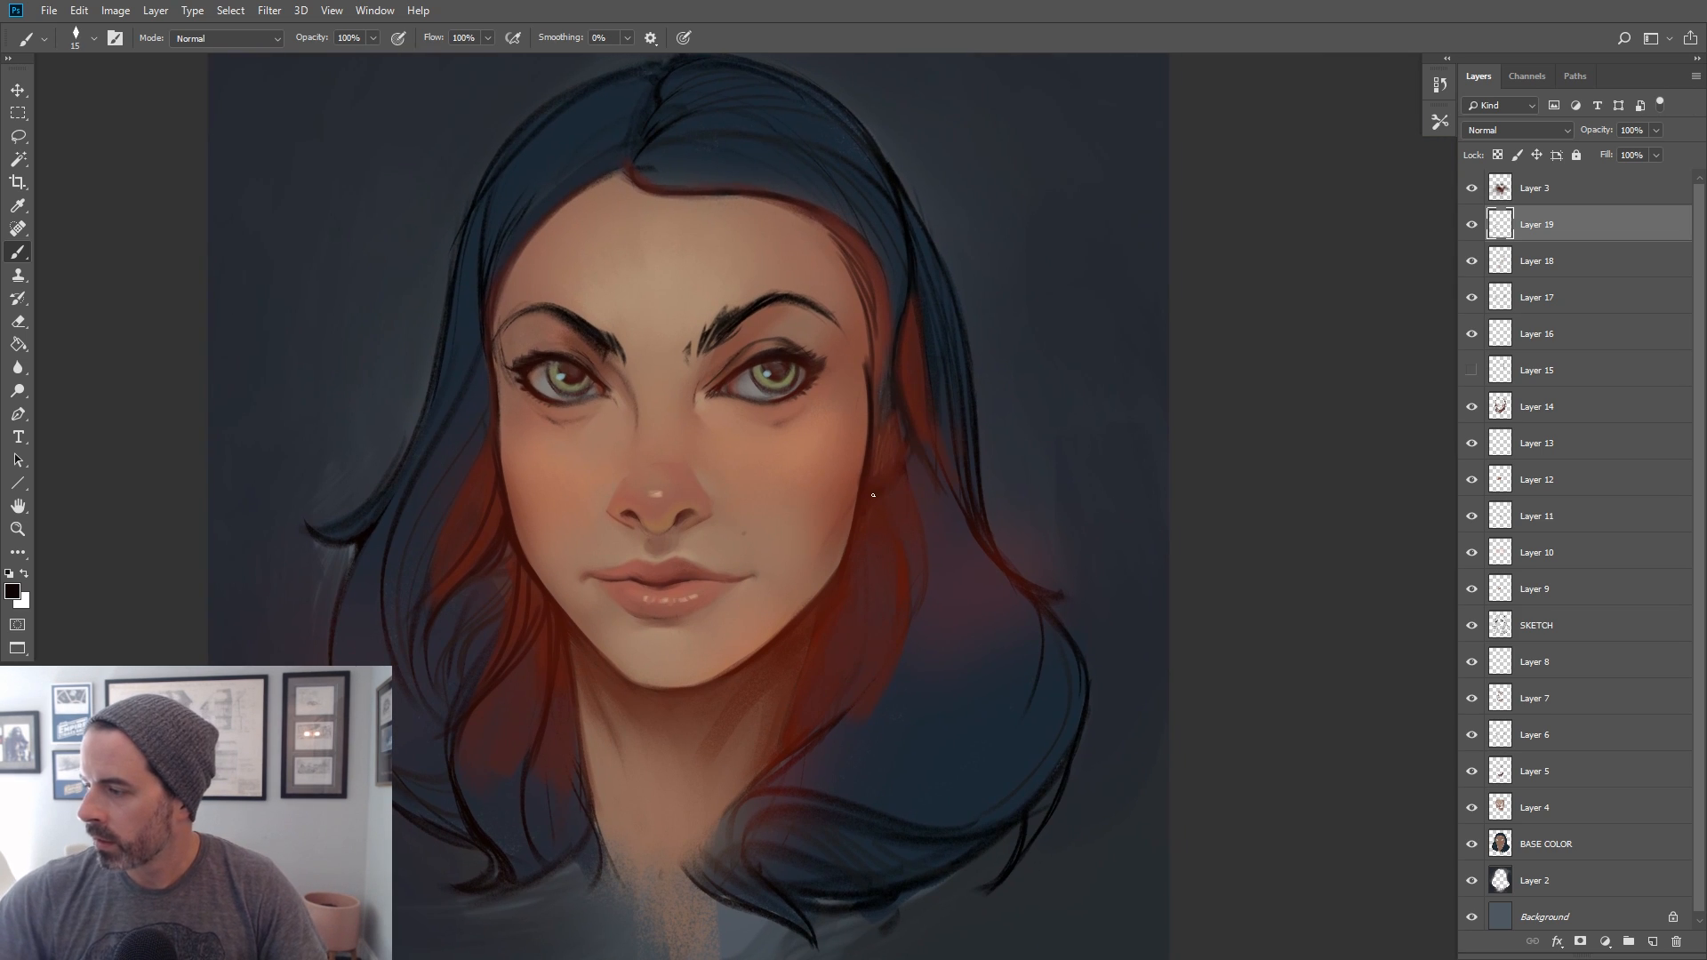
pyautogui.press('[')
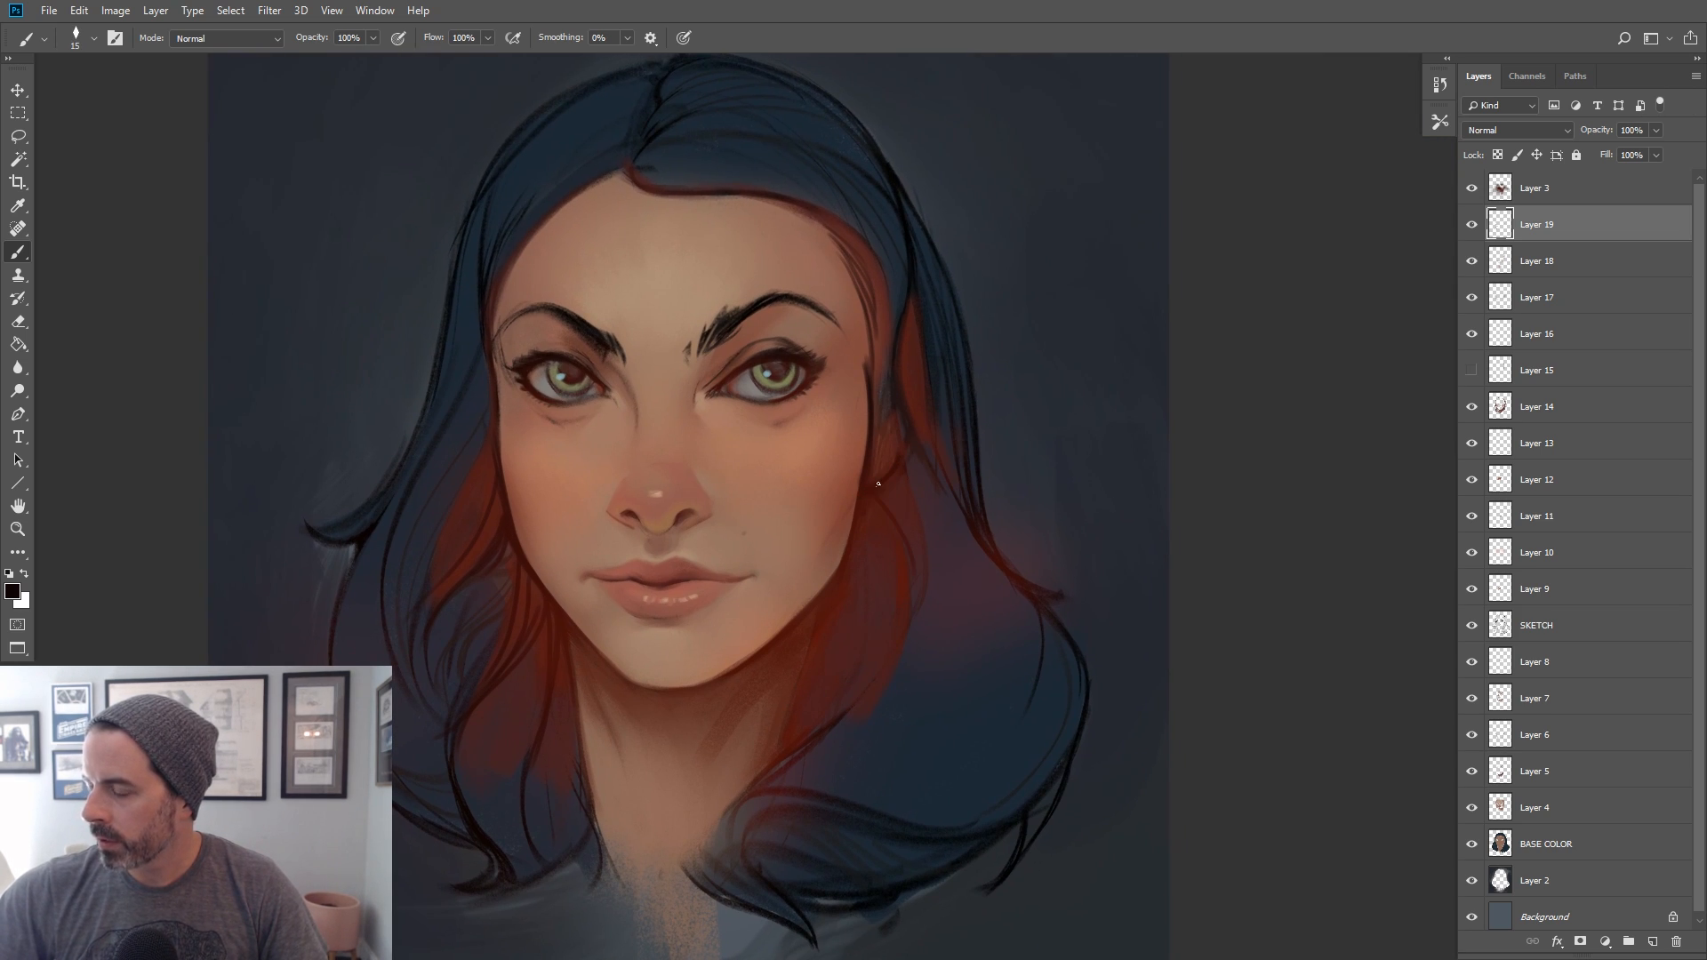
pyautogui.press('[')
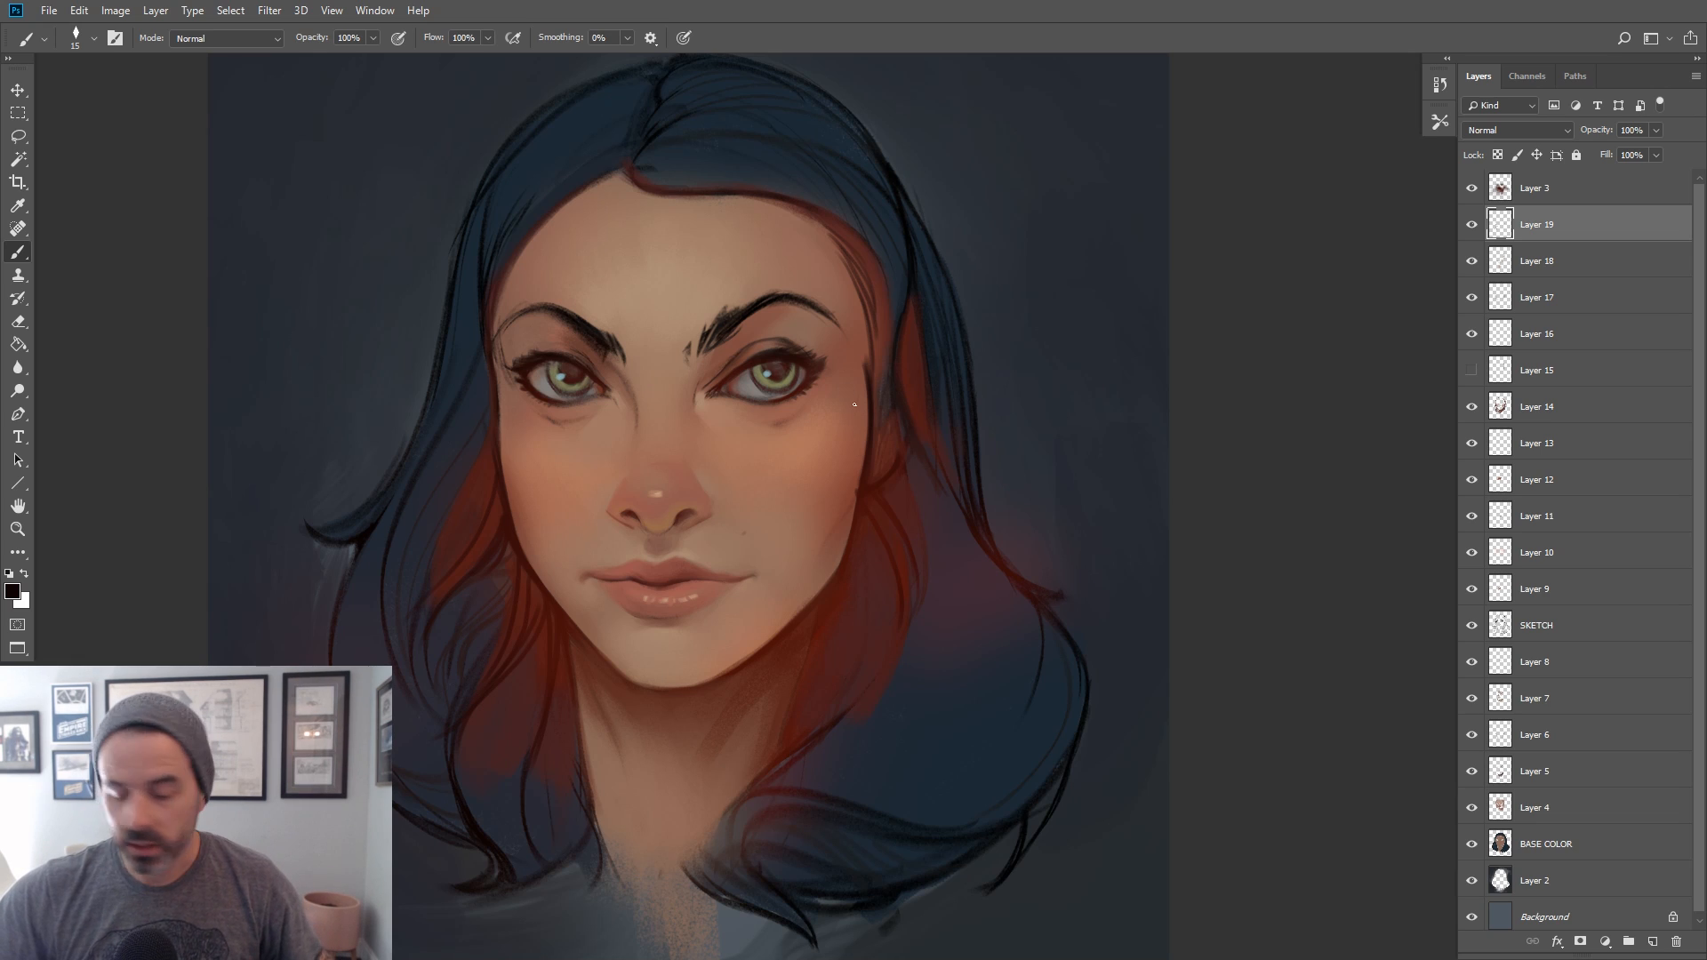
pyautogui.moveTo(871, 564); pyautogui.dragTo(855, 700)
pyautogui.moveTo(871, 585); pyautogui.dragTo(860, 698)
pyautogui.moveTo(856, 619); pyautogui.dragTo(842, 698)
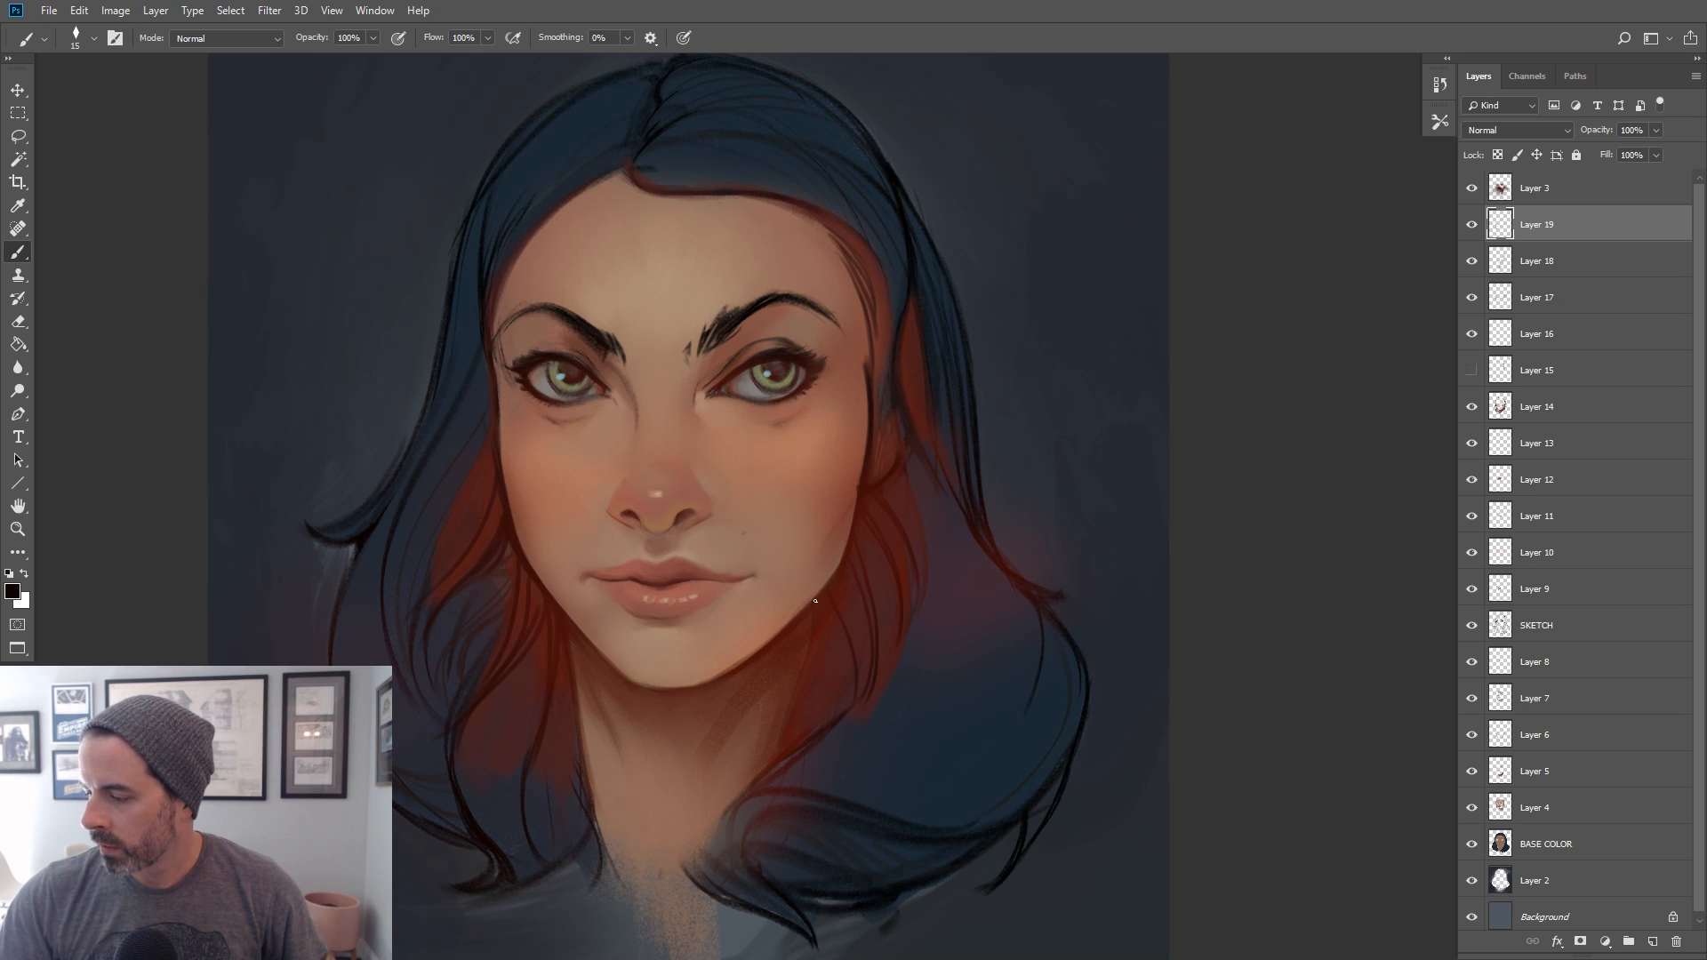
pyautogui.moveTo(834, 647); pyautogui.dragTo(849, 721)
# Refine the right cheek's hair edge and add thin strands to the right locks, sampling cheek red and dark reds from the hair
pyautogui.keyDown('alt'); pyautogui.click(863, 459); pyautogui.keyUp('alt')
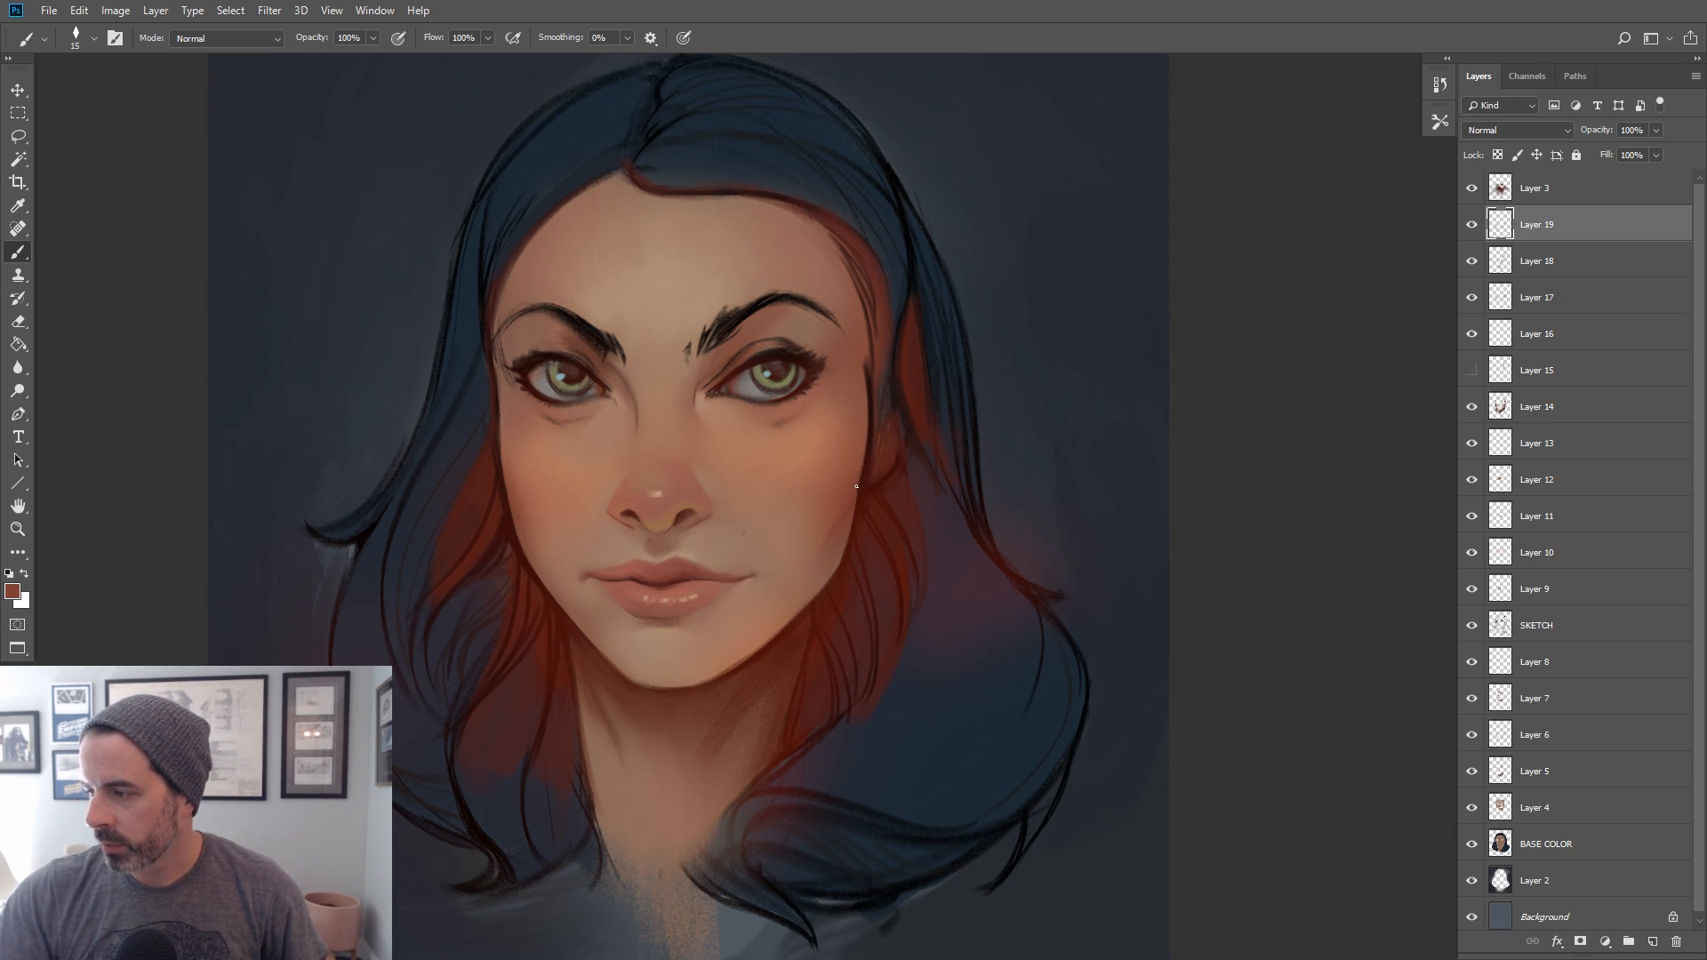
pyautogui.keyDown('alt'); pyautogui.click(873, 450); pyautogui.keyUp('alt')
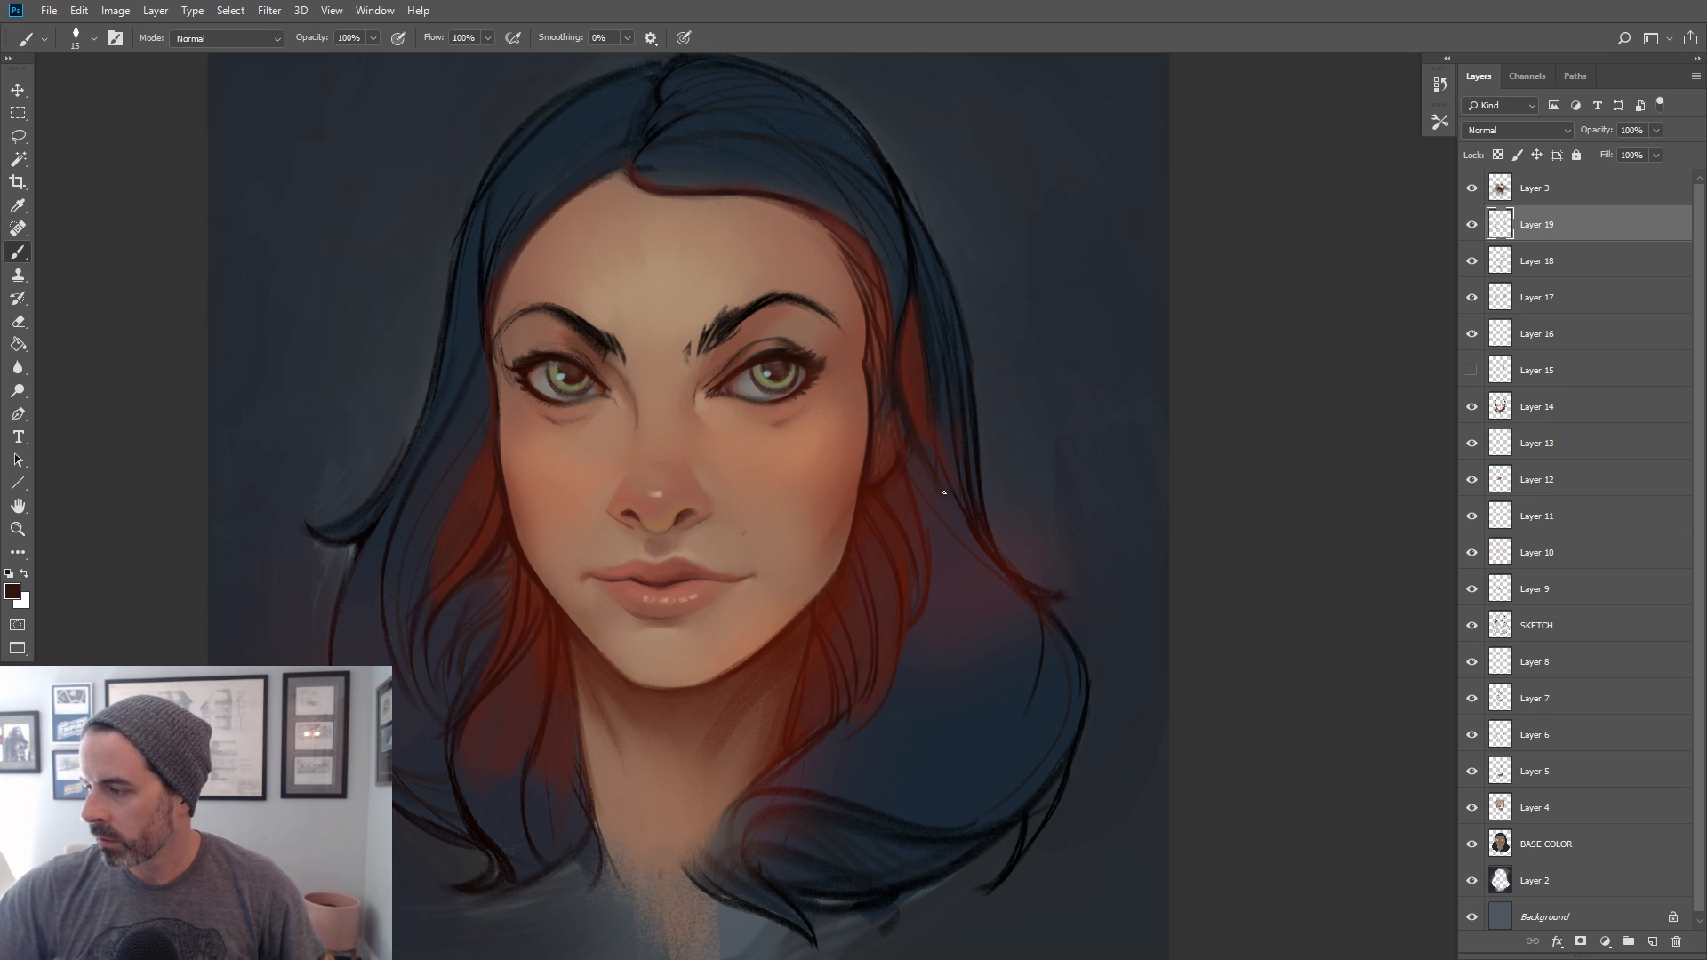
pyautogui.keyDown('alt'); pyautogui.click(500, 526); pyautogui.keyUp('alt')
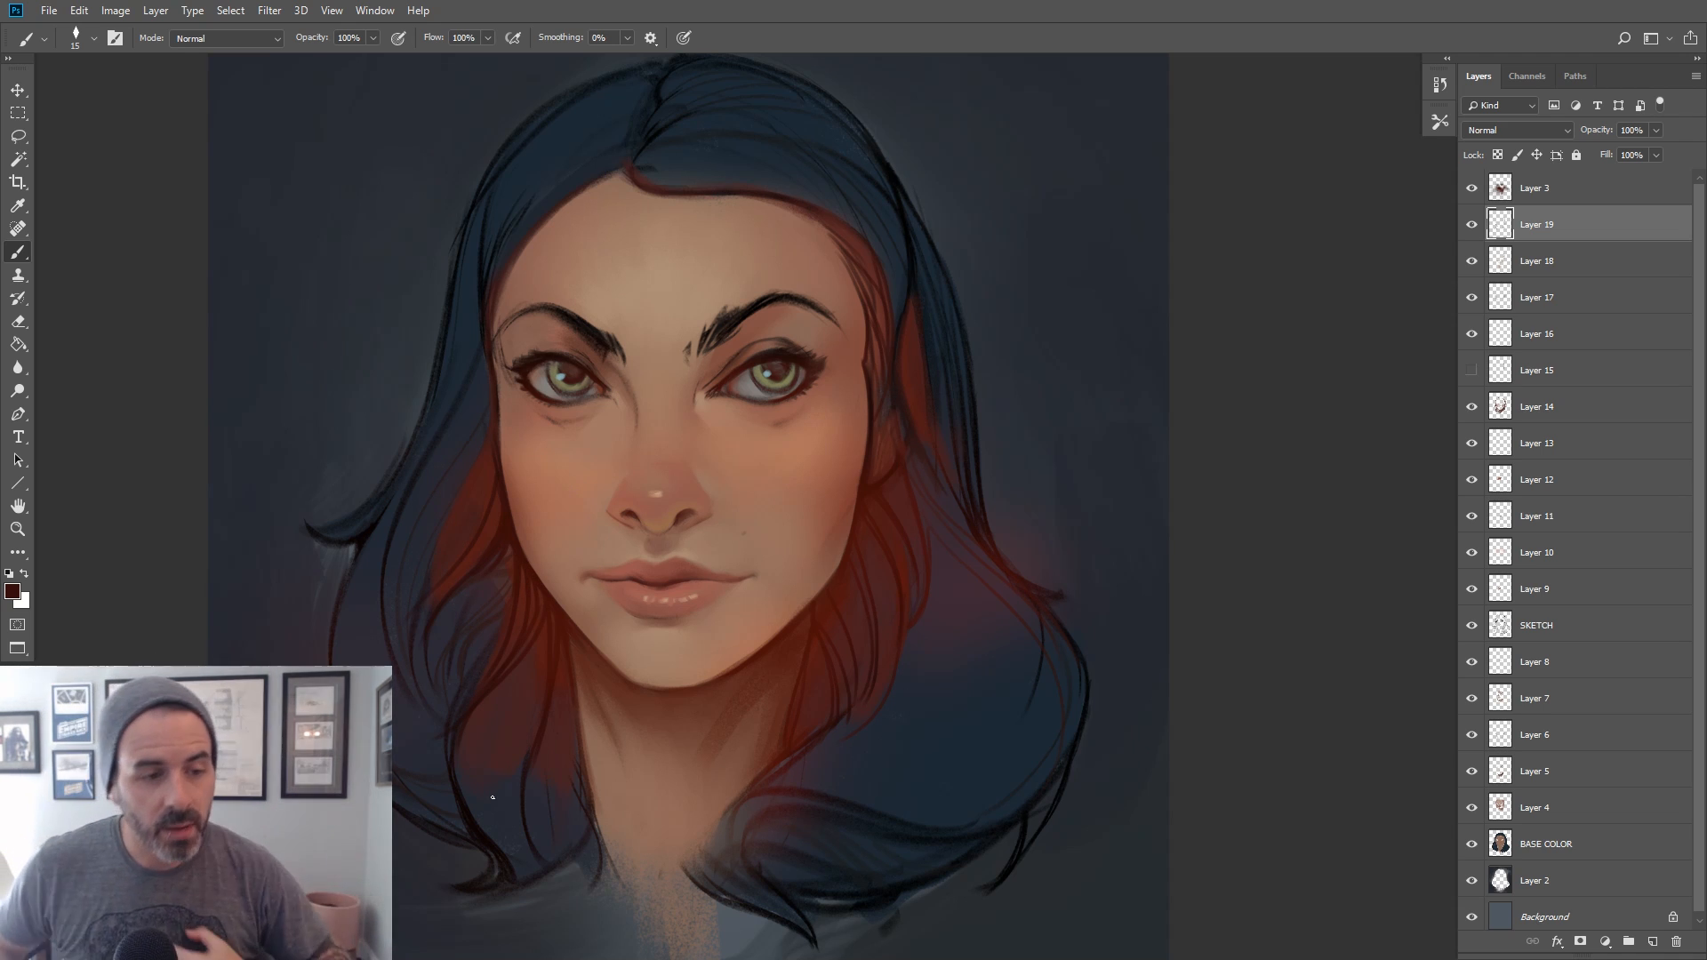
pyautogui.click(17, 115)
pyautogui.moveTo(340, 335); pyautogui.dragTo(470, 369)
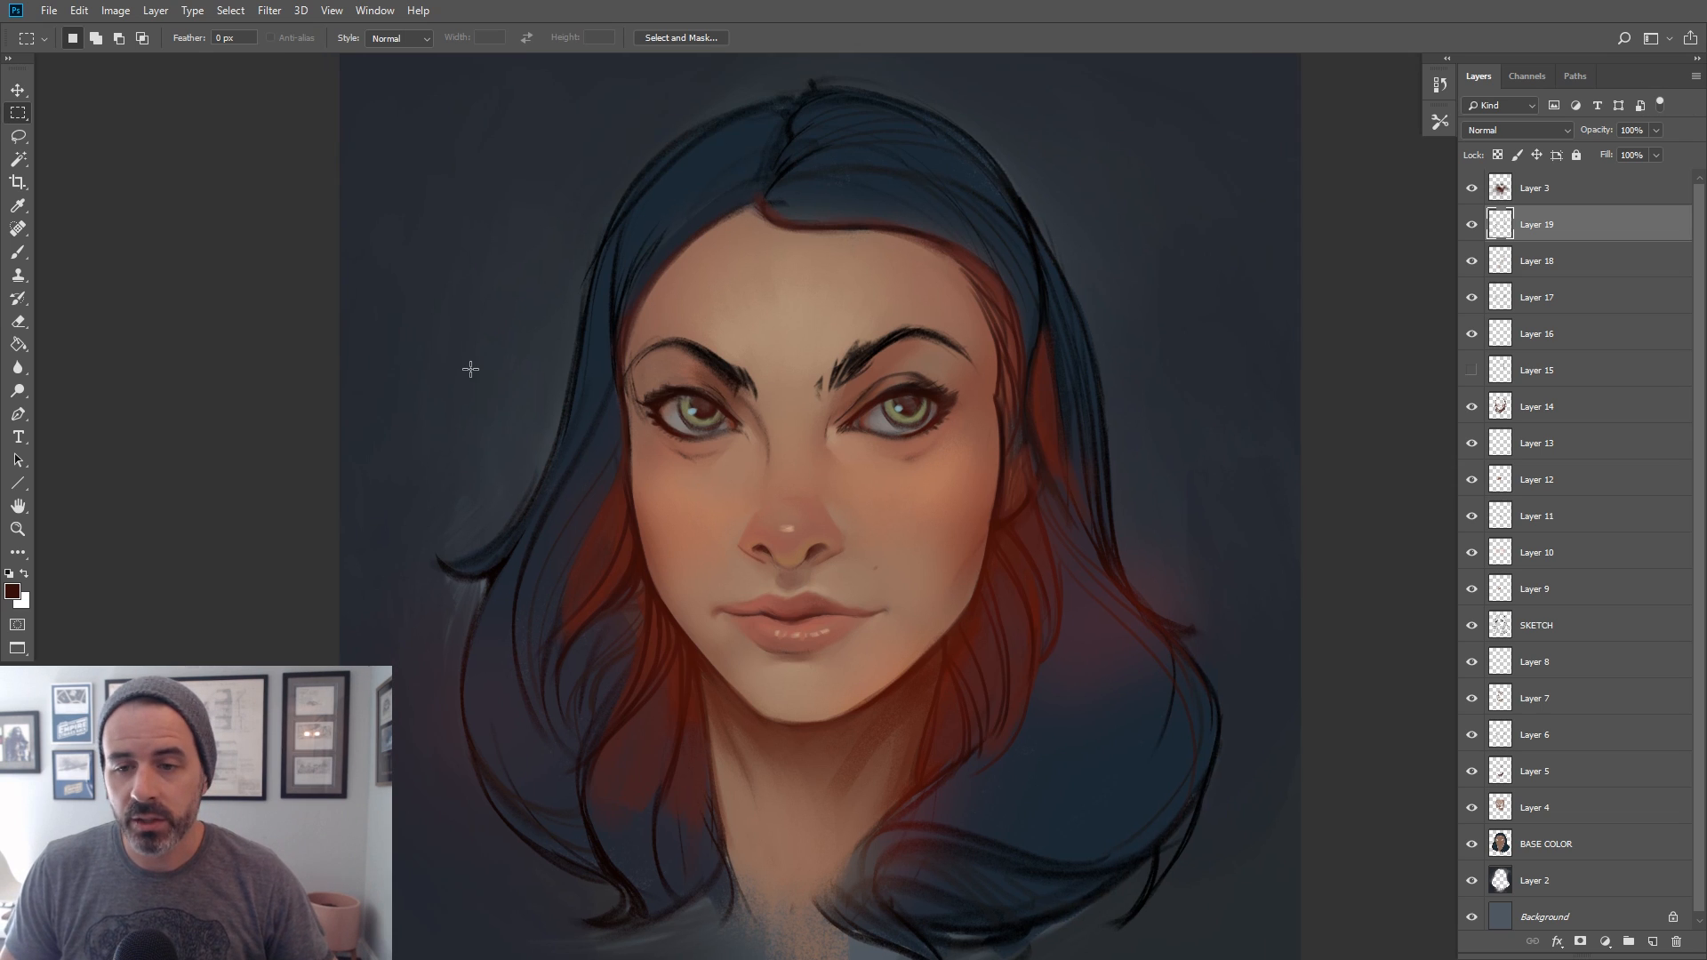
pyautogui.moveTo(767, 423); pyautogui.dragTo(716, 415)
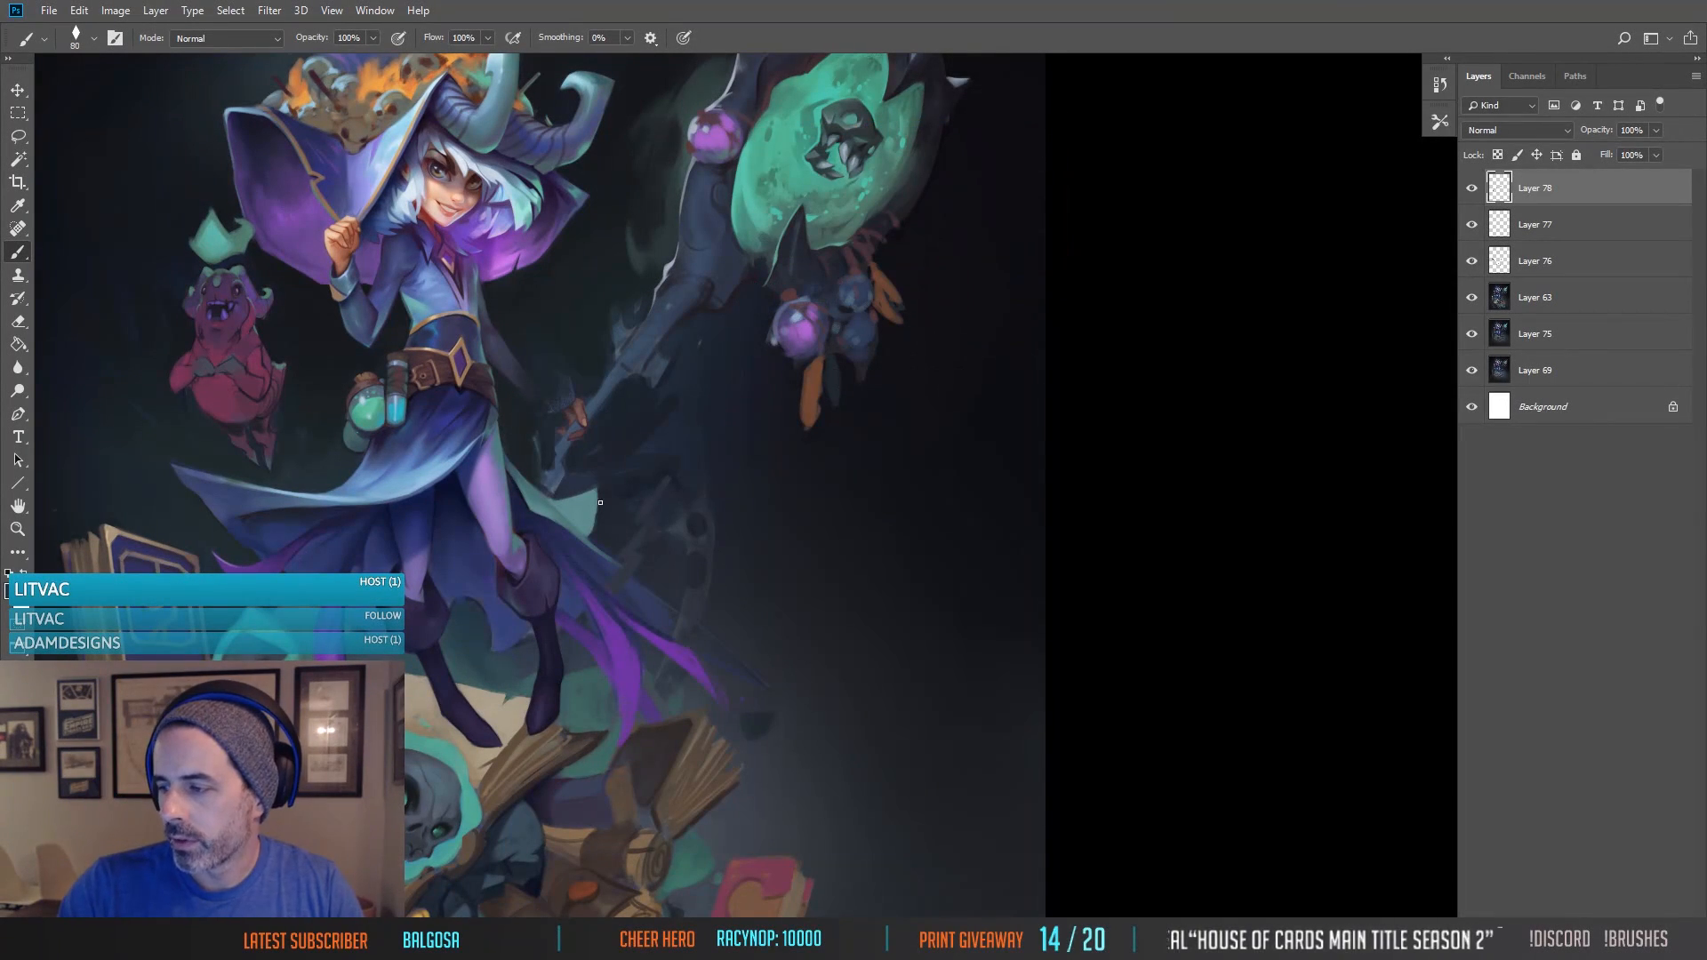
# Paint over the witch's flared blue skirt on Layer 78, sampling colours from its hem and the shaded fabric between her legs
pyautogui.moveTo(540, 792); pyautogui.dragTo(565, 799)
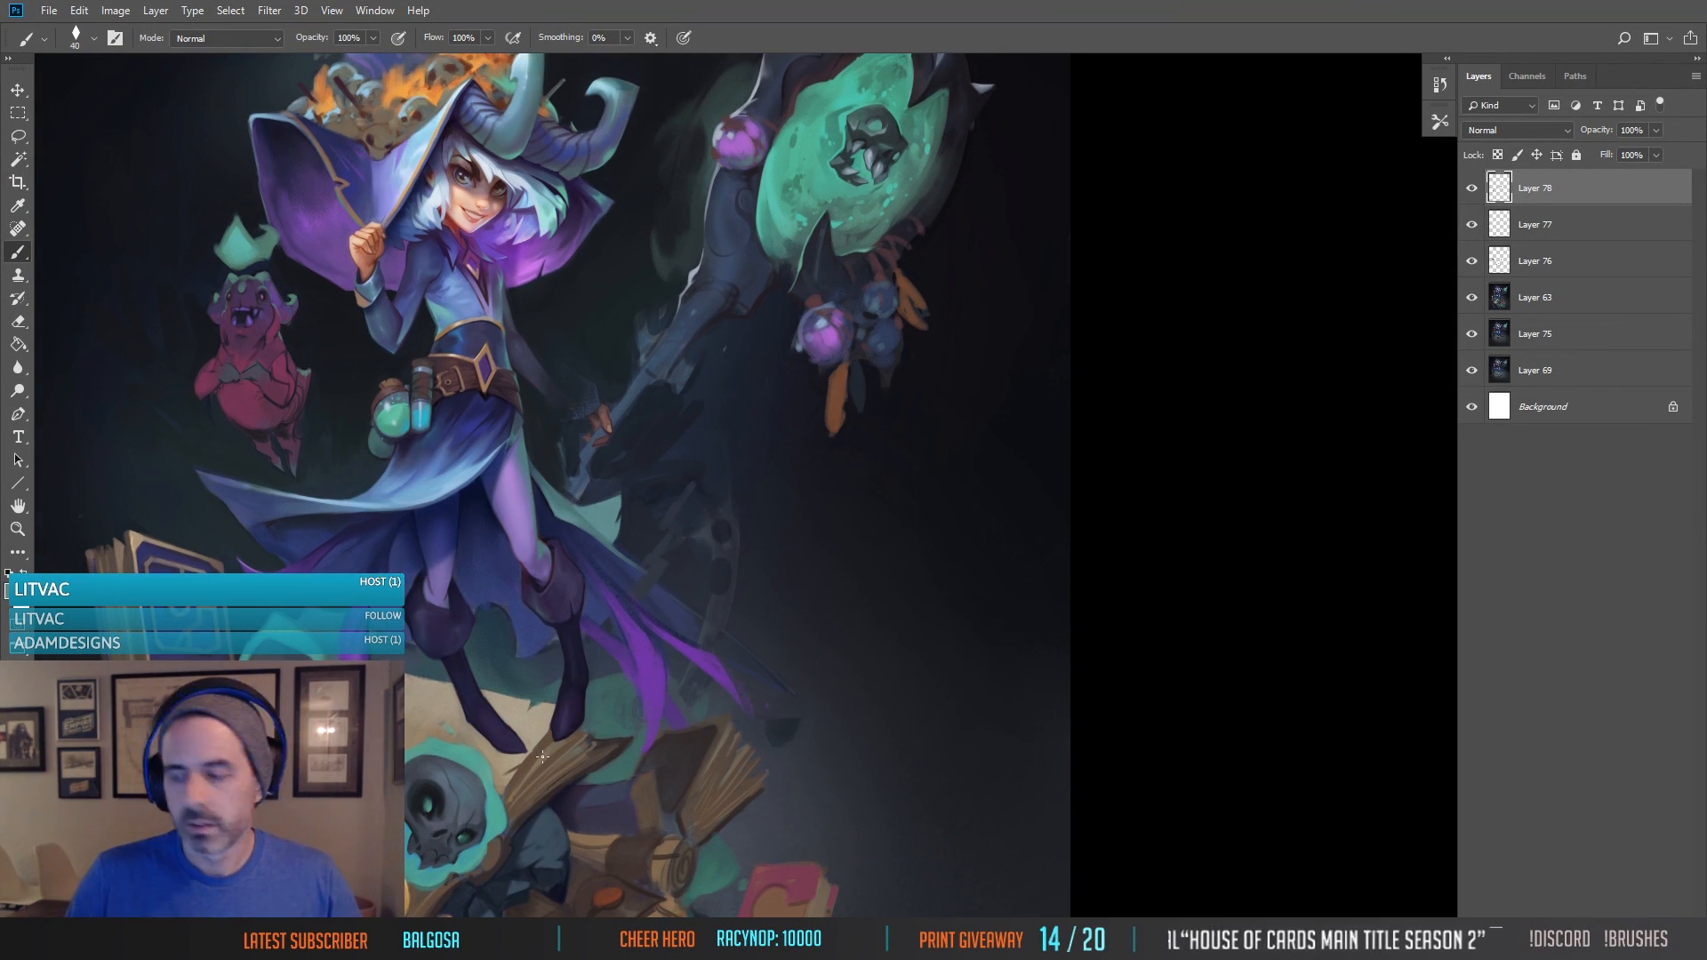
pyautogui.press(']')
pyautogui.moveTo(199, 473); pyautogui.dragTo(270, 489)
pyautogui.keyDown('alt'); pyautogui.click(234, 477); pyautogui.keyUp('alt')
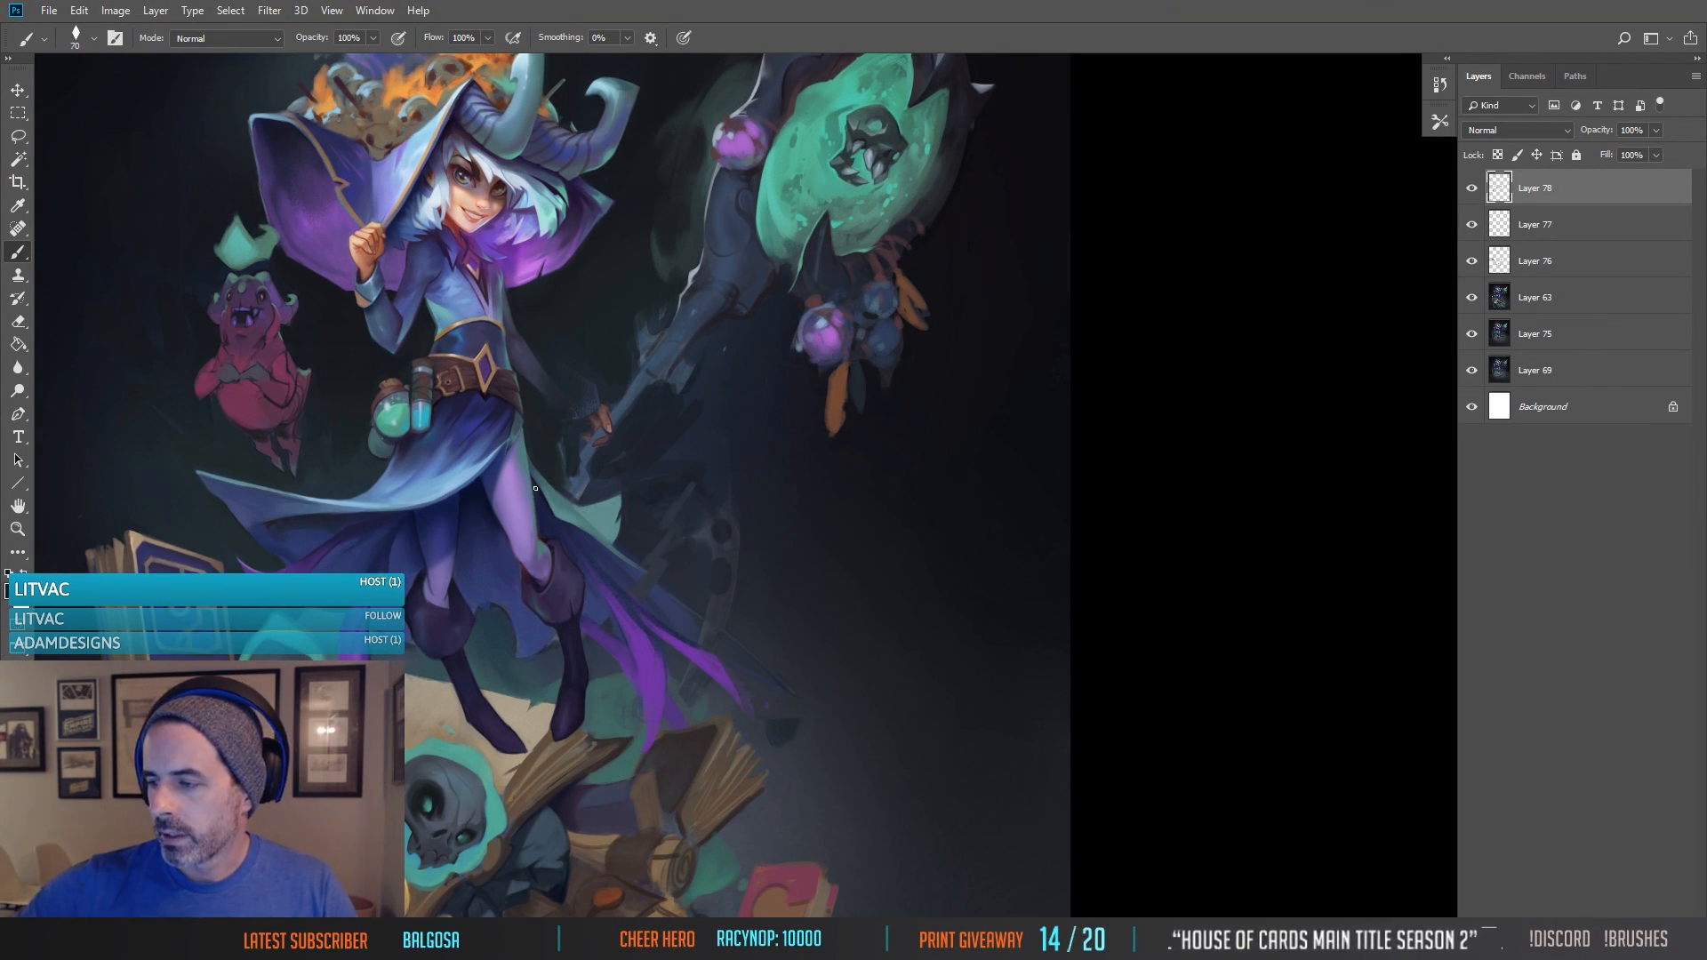
pyautogui.press(']')
pyautogui.press(']')
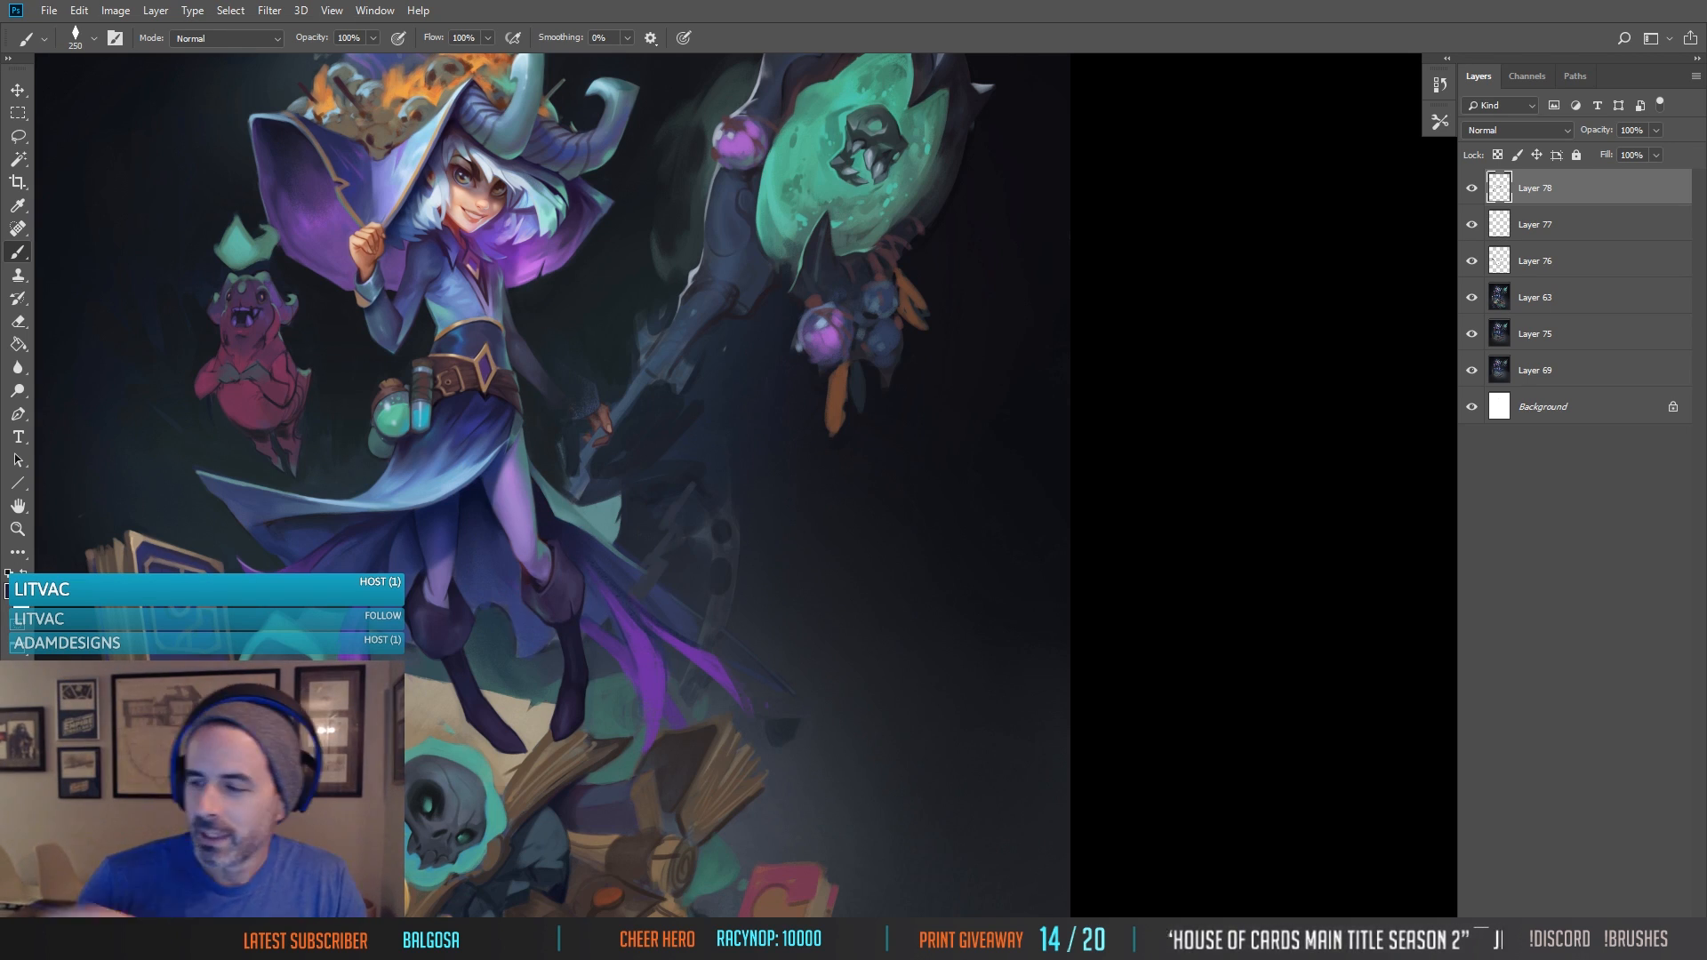
pyautogui.keyDown('alt'); pyautogui.click(488, 513); pyautogui.keyUp('alt')
pyautogui.press(']')
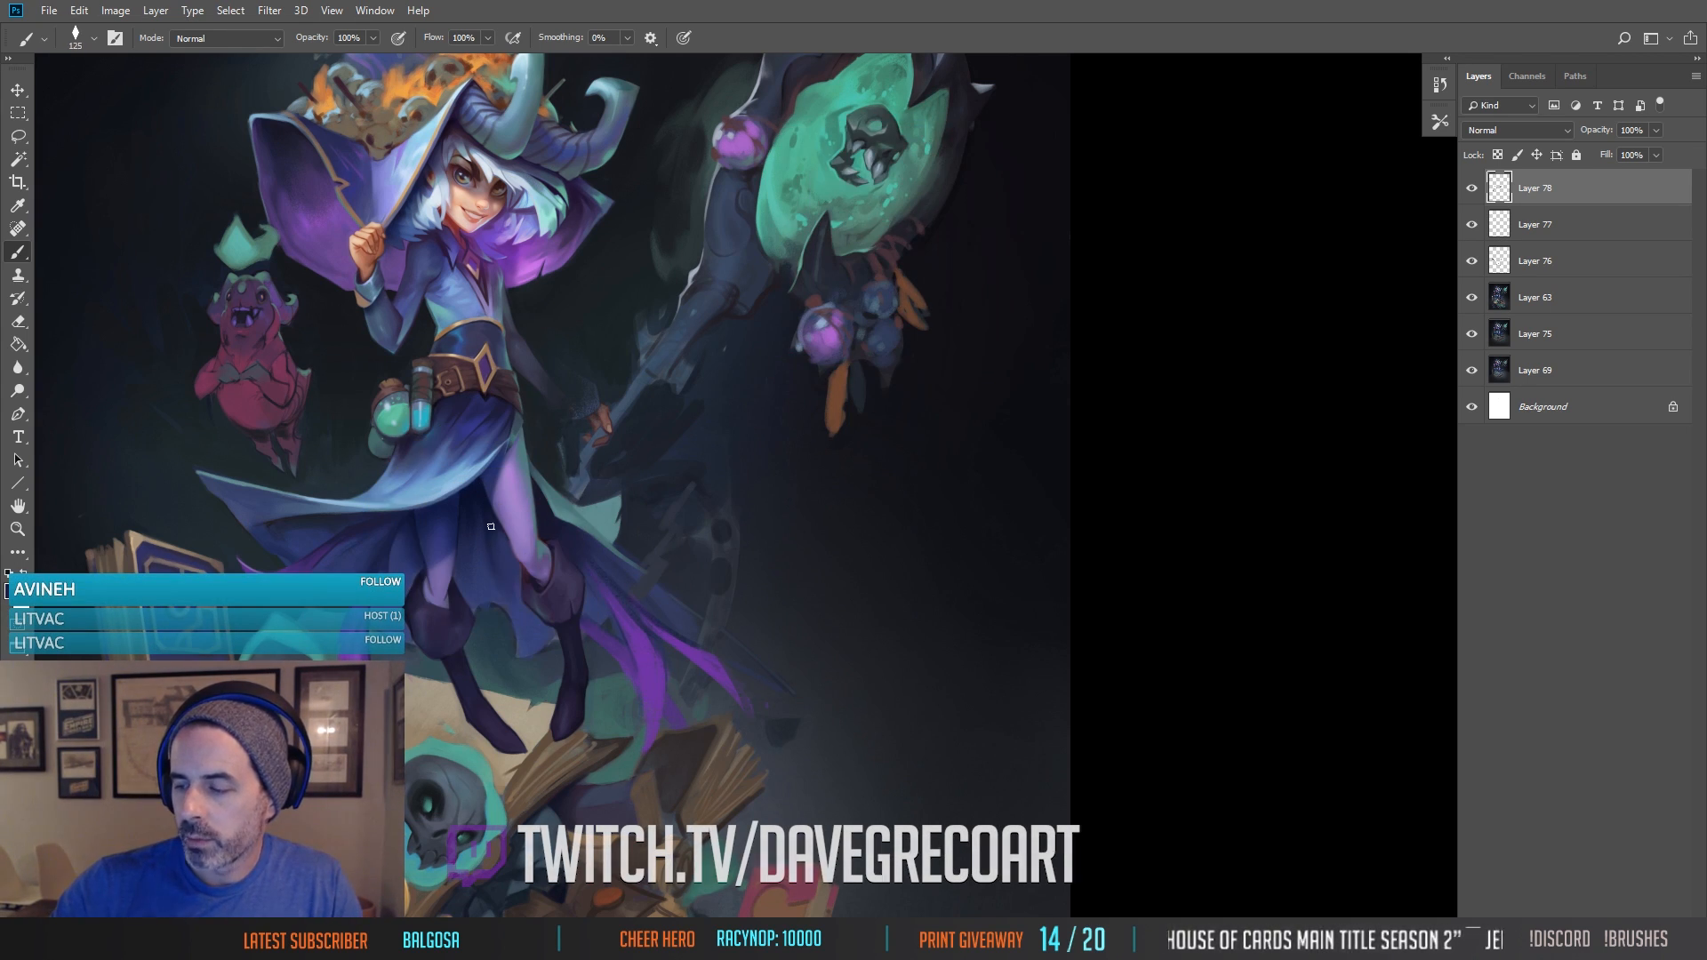
# Refine the shaded skirt fabric around the witch's legs and boots on Layer 78, varying the brush size between broad and fine strokes
pyautogui.press('[')
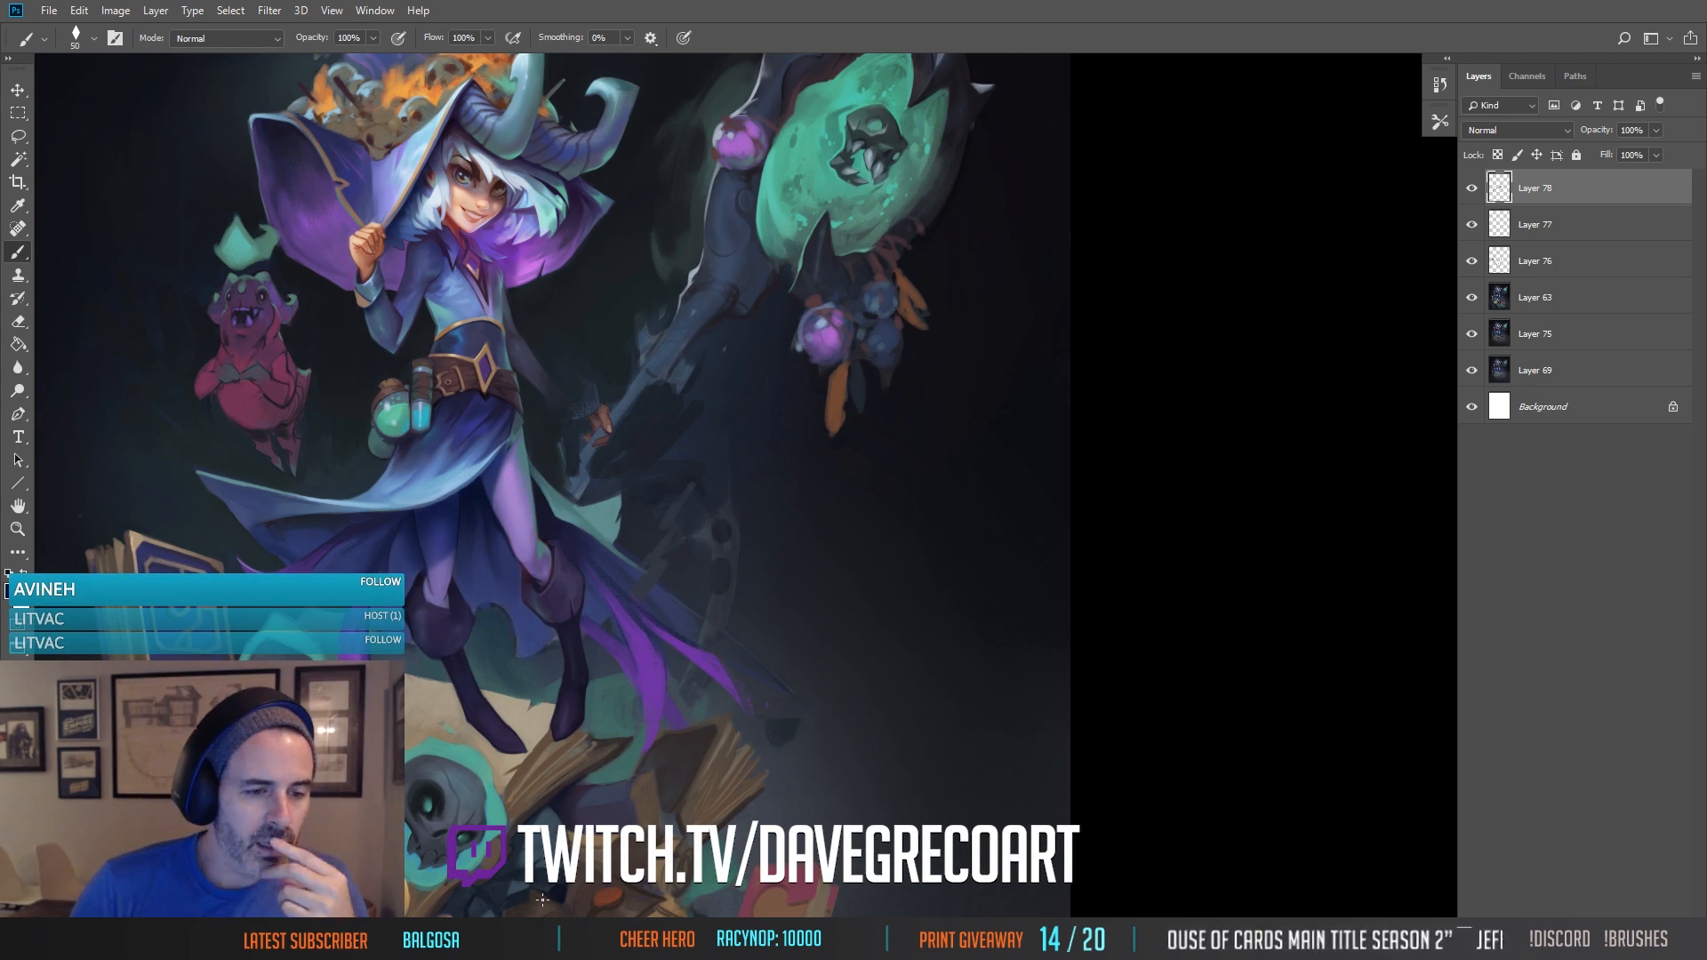
pyautogui.press(']')
pyautogui.press('[')
pyautogui.press('[')
pyautogui.press('[')
pyautogui.press('[')
pyautogui.press('[')
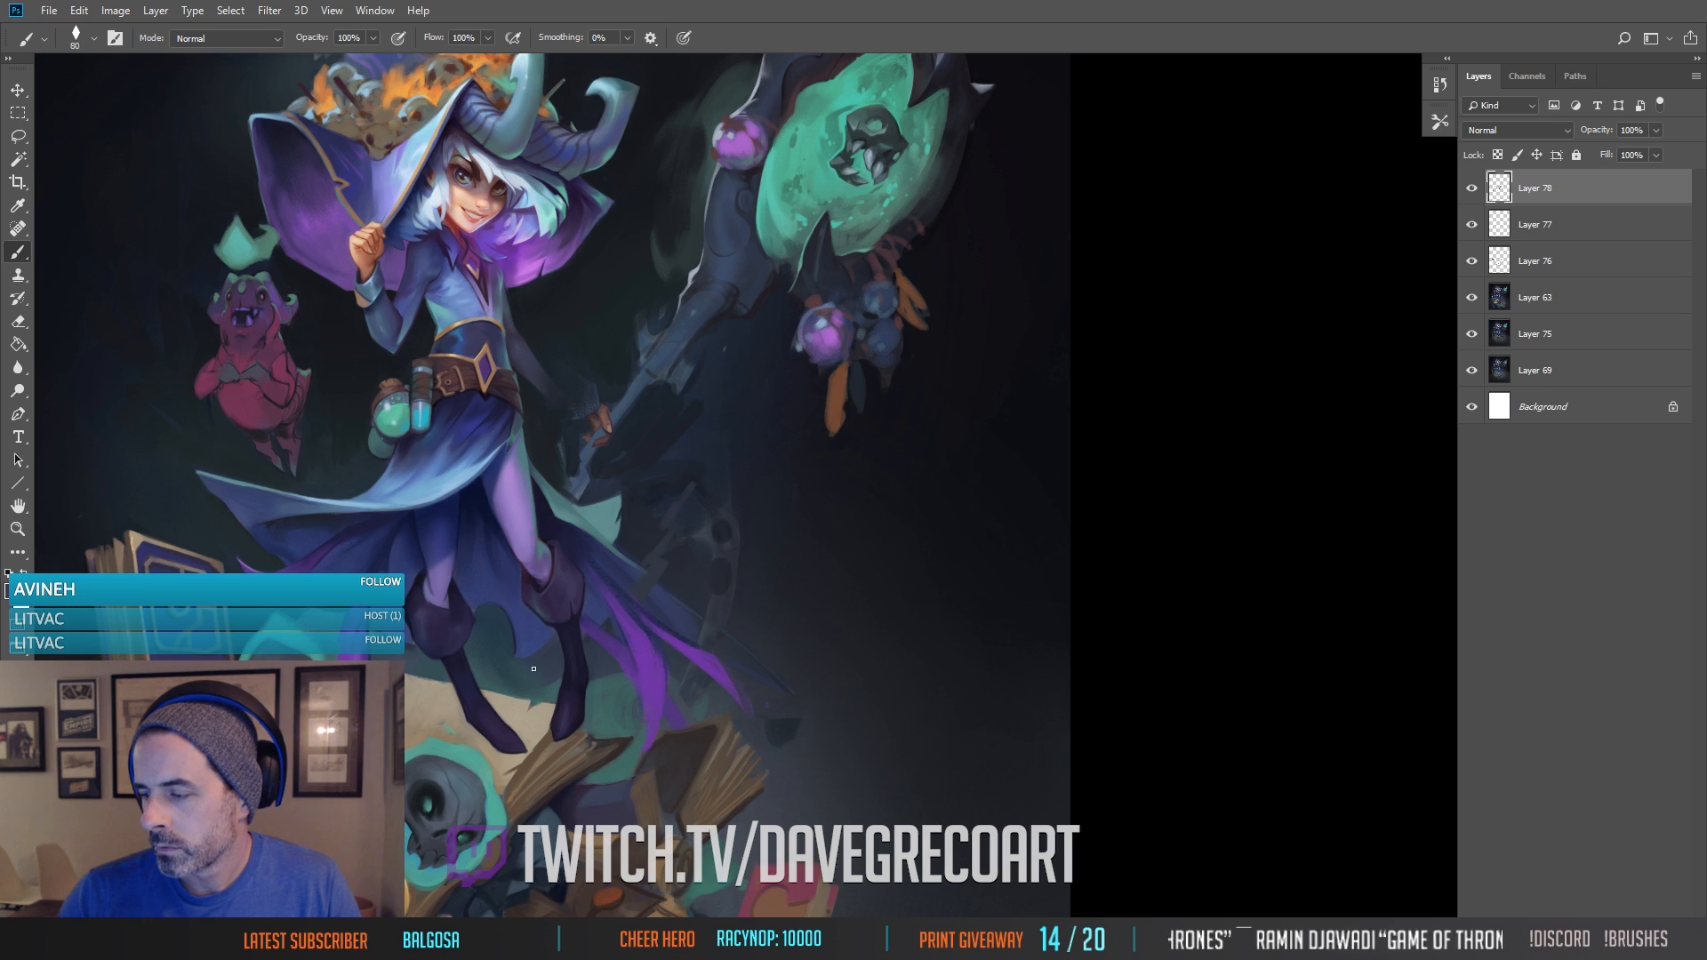
pyautogui.press(']')
pyautogui.press(']')
pyautogui.press(']')
pyautogui.press(']')
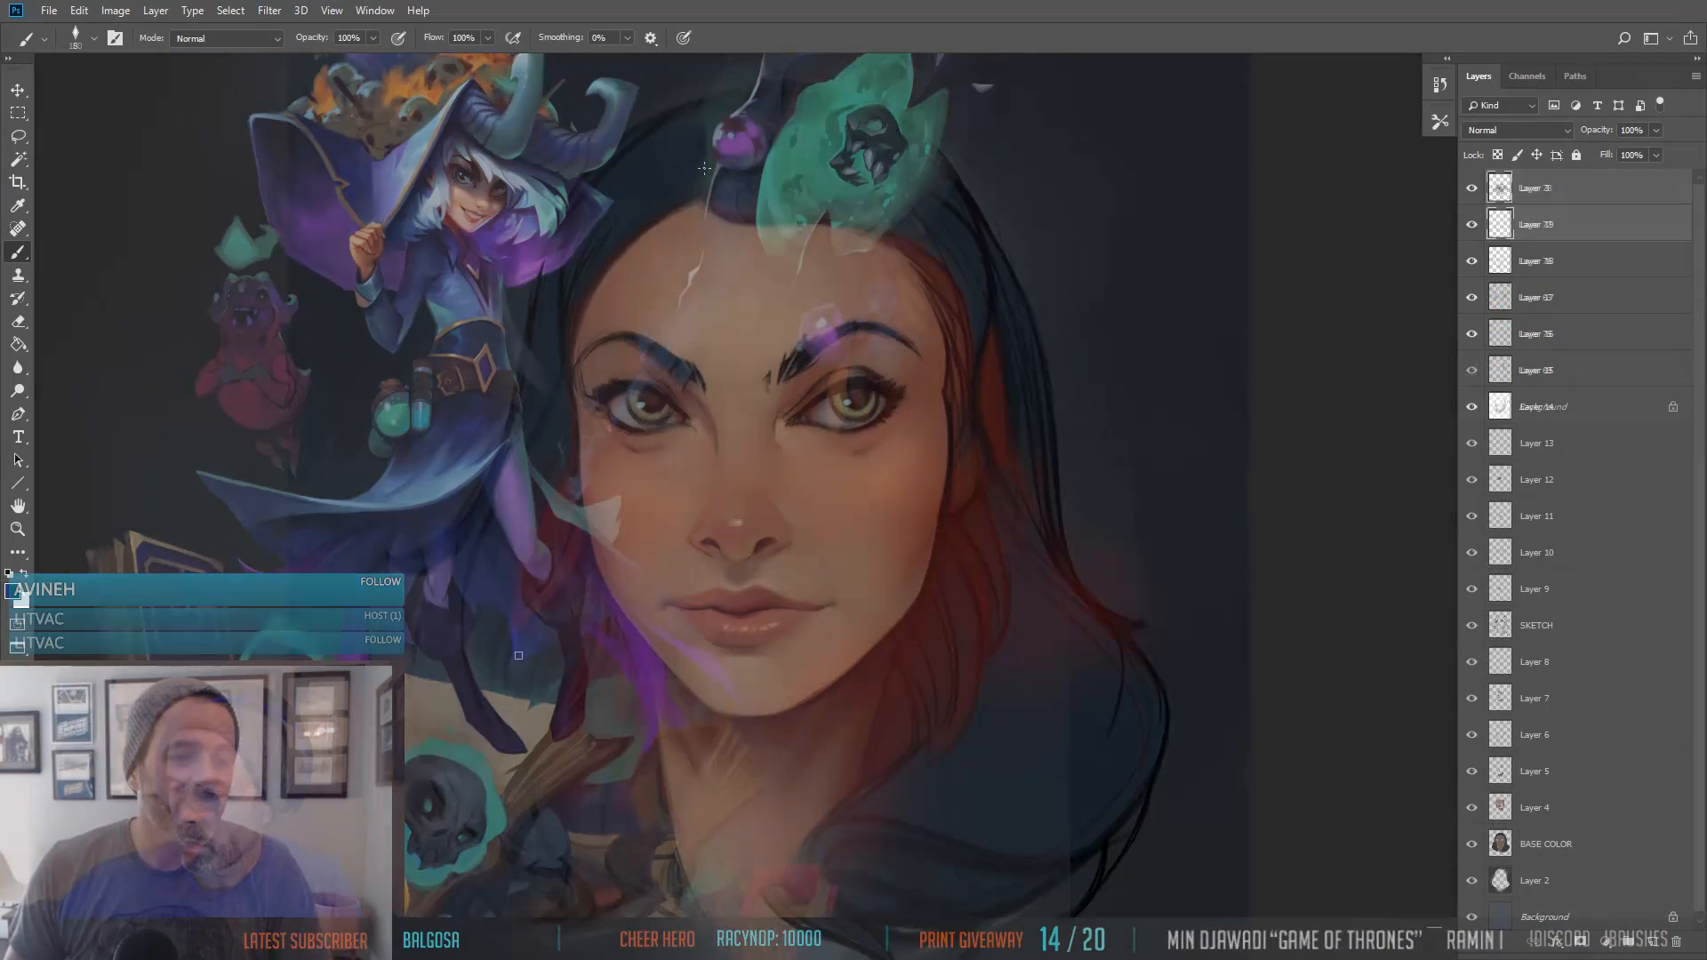